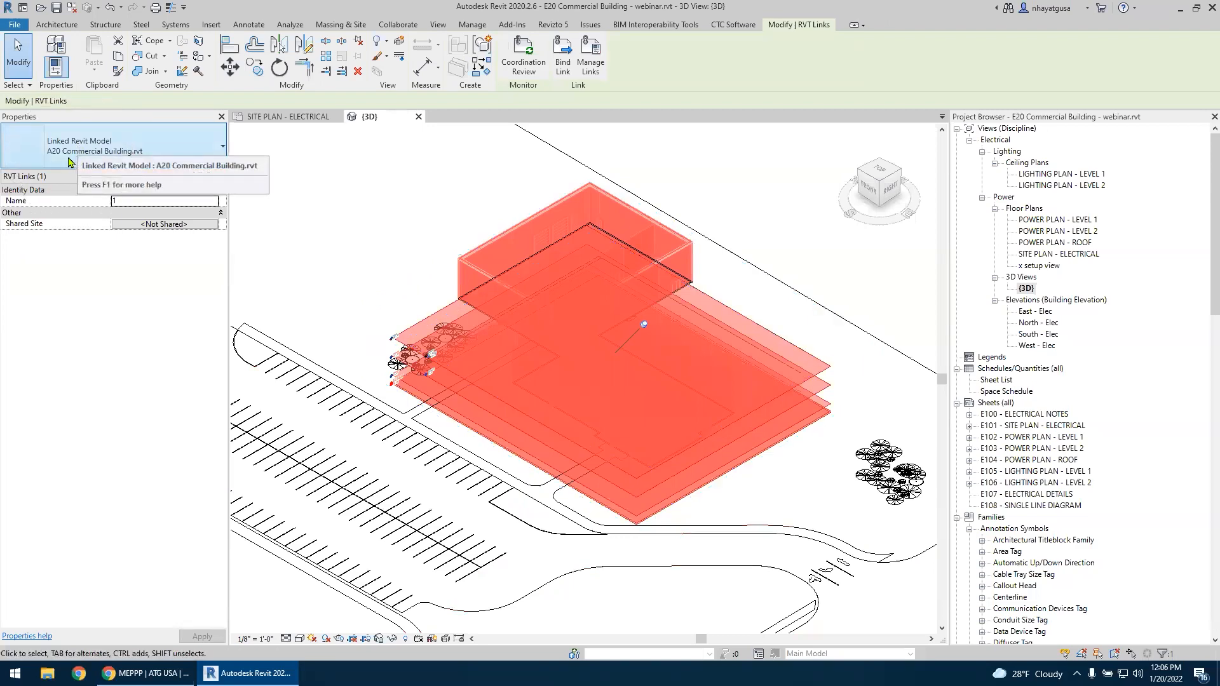
Examine the linked A20 Commercial Building model from several angles in the 3D view, including its interior and site surroundings
click(389, 224)
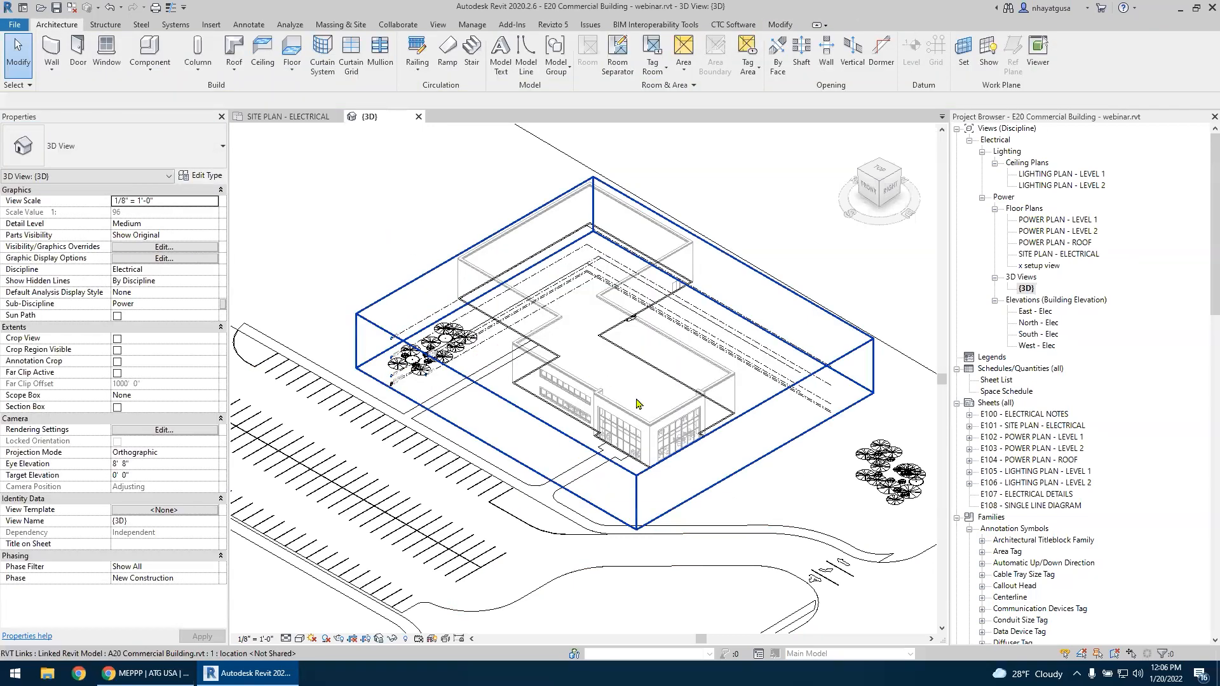
scroll(647, 434, up, 4)
click(647, 433)
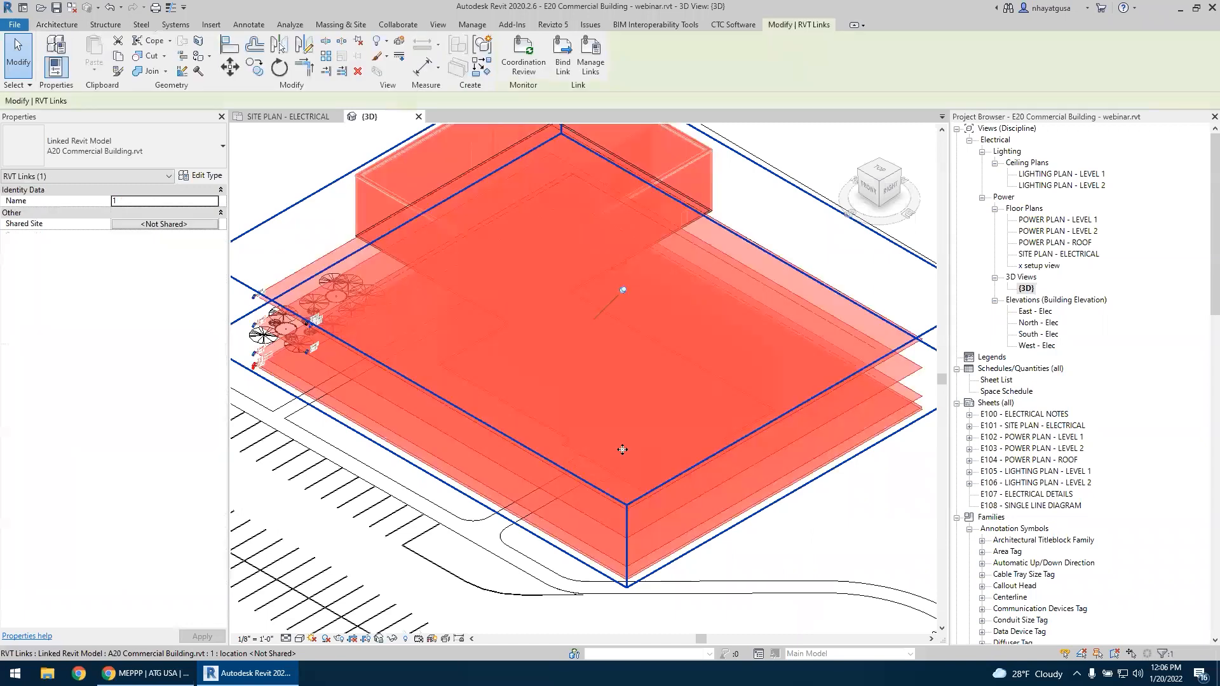
mouse_move(642, 424)
shift+middle_down()
mouse_move(648, 412)
mouse_move(632, 405)
shift+middle_up()
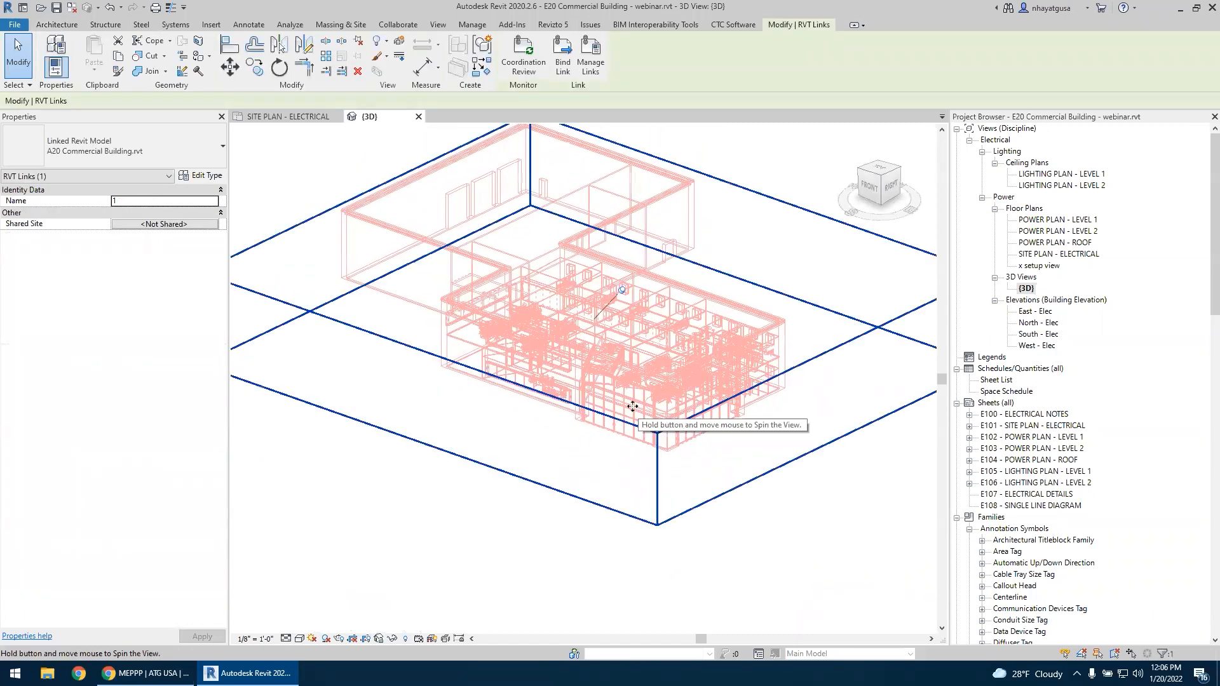
click(436, 515)
scroll(451, 516, down, 2)
scroll(572, 424, up, 3)
click(575, 418)
mouse_move(571, 463)
shift+middle_down()
mouse_move(566, 474)
mouse_move(597, 432)
mouse_move(565, 445)
shift+middle_up()
click(409, 521)
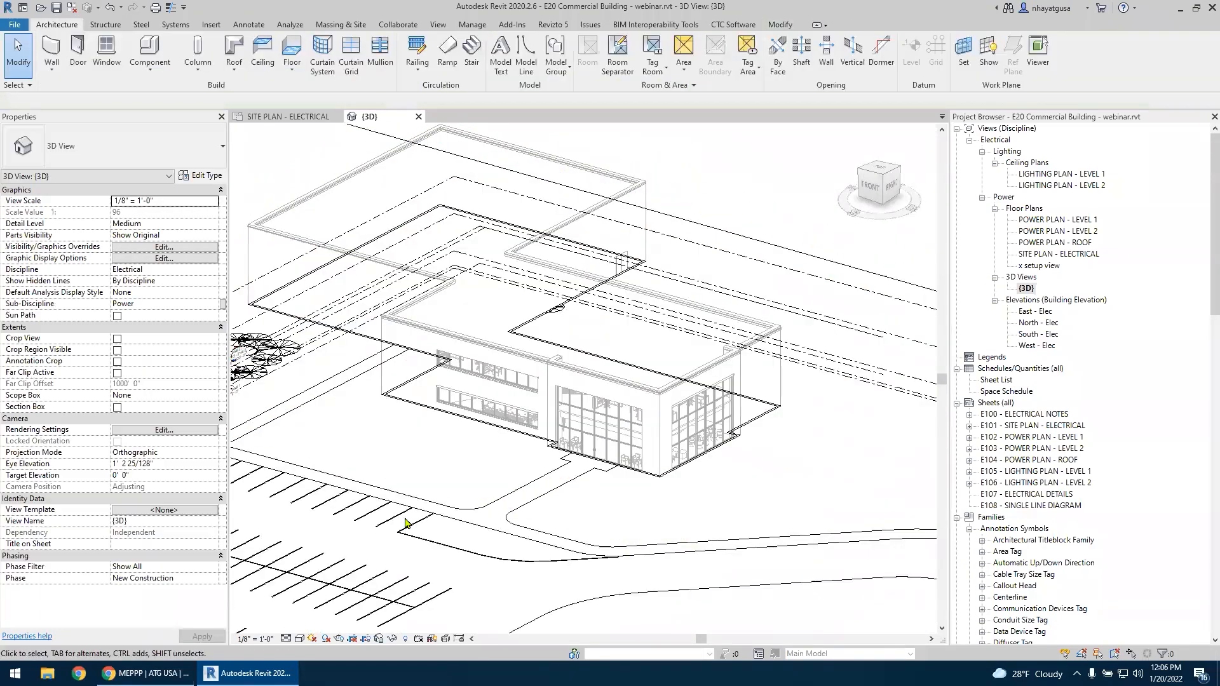
scroll(420, 518, down, 4)
middle_drag(447, 520, 565, 430)
Close the 3D view and return to the electrical site plan
click(419, 116)
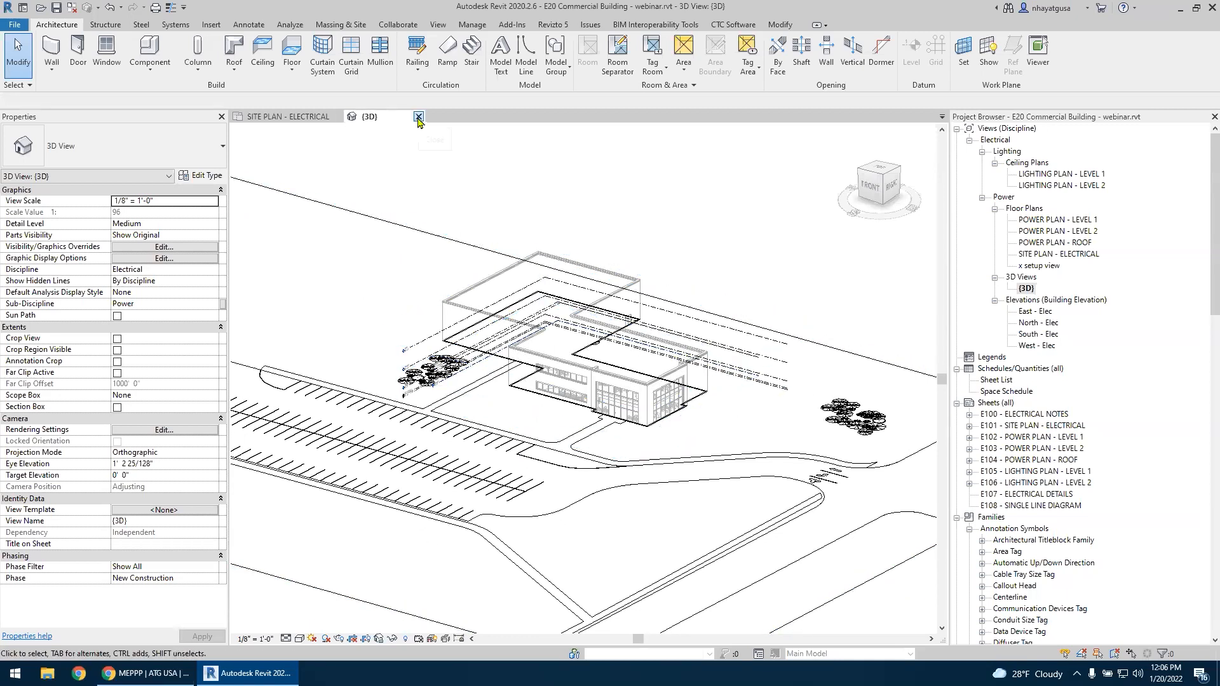
middle_drag(546, 486, 541, 535)
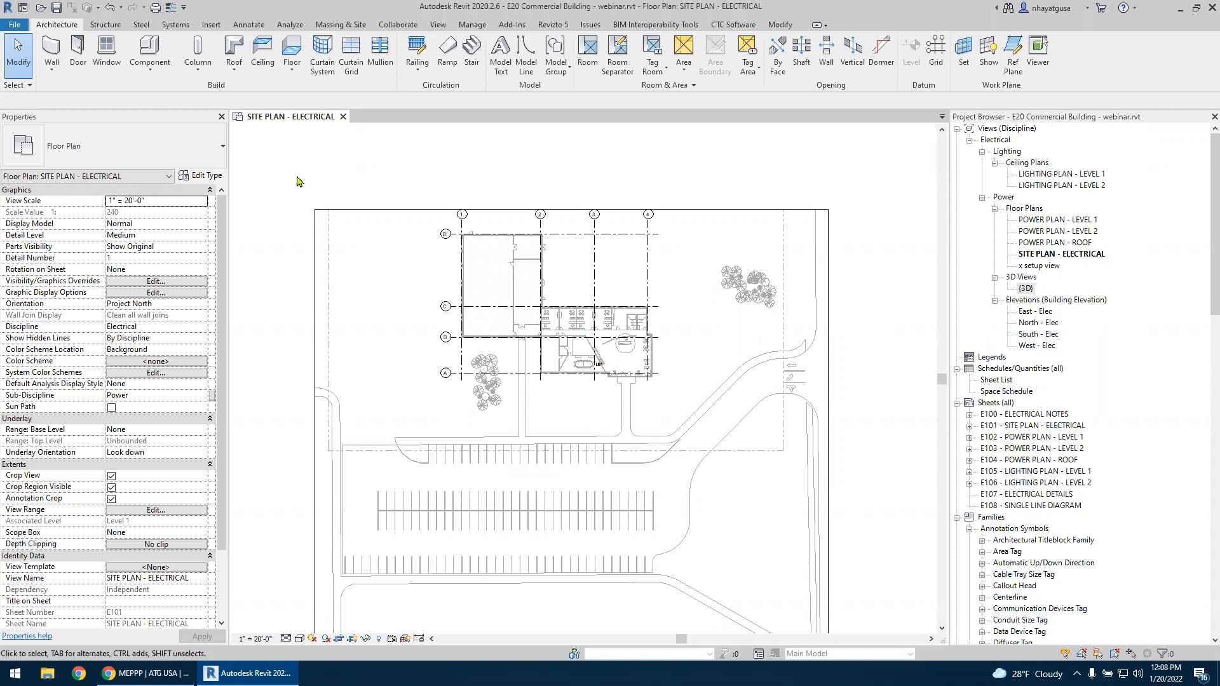
drag(251, 164, 404, 200)
Review the power plans, lighting plans and the E100 to E108 sheets listed in the project browser
click(1069, 244)
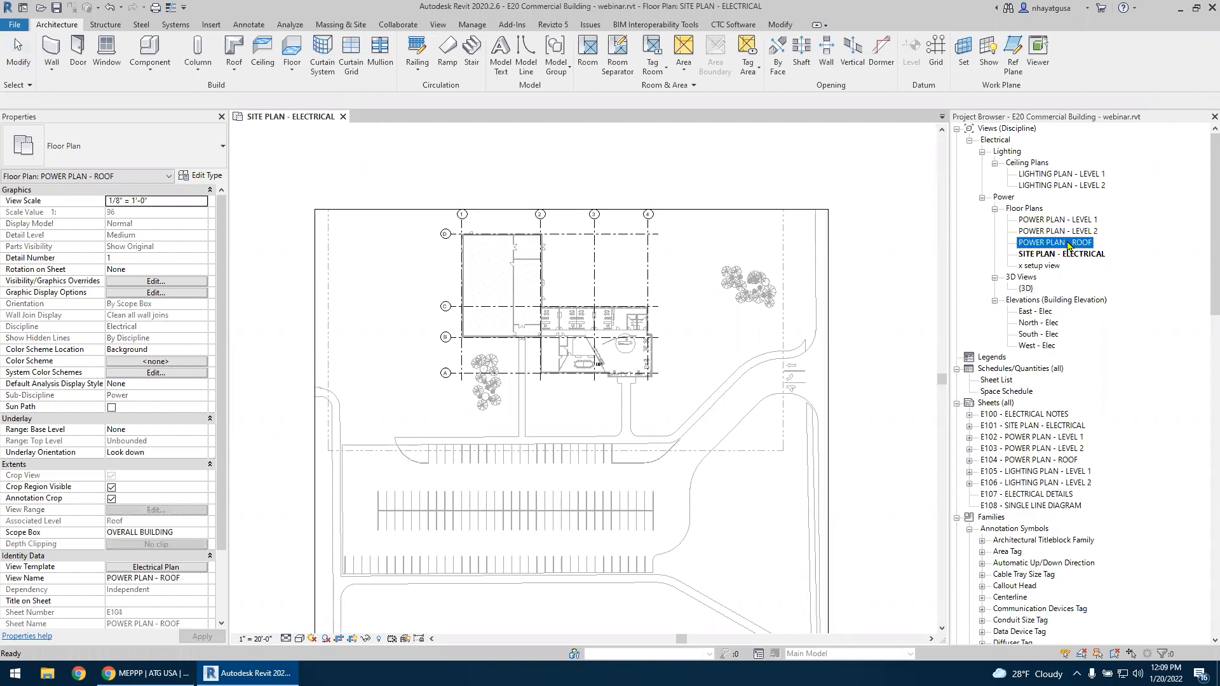
click(1071, 221)
click(1072, 231)
click(1074, 243)
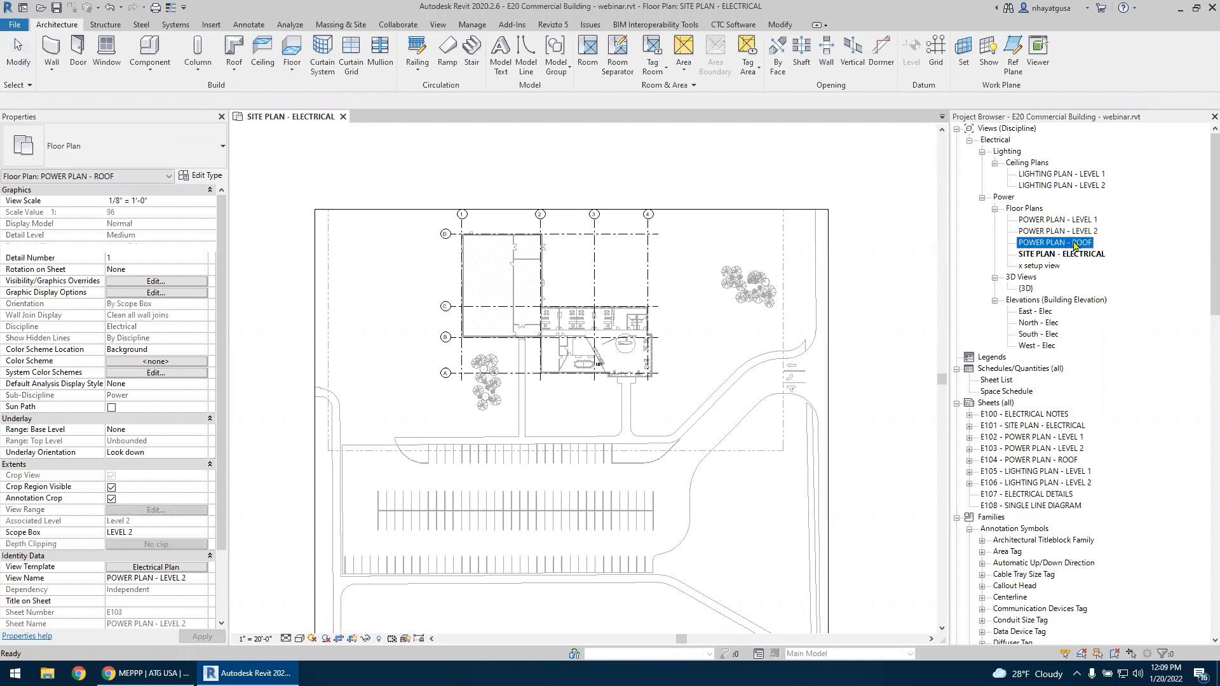
click(1069, 175)
click(1070, 186)
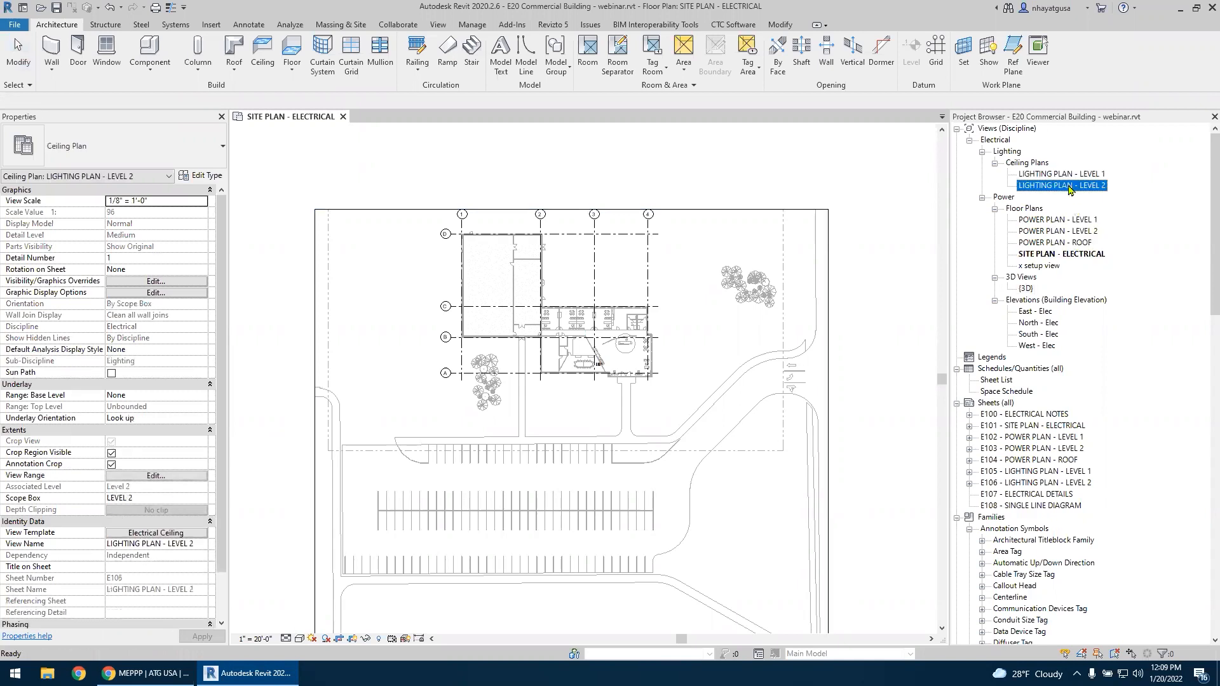
scroll(1032, 359, down, 6)
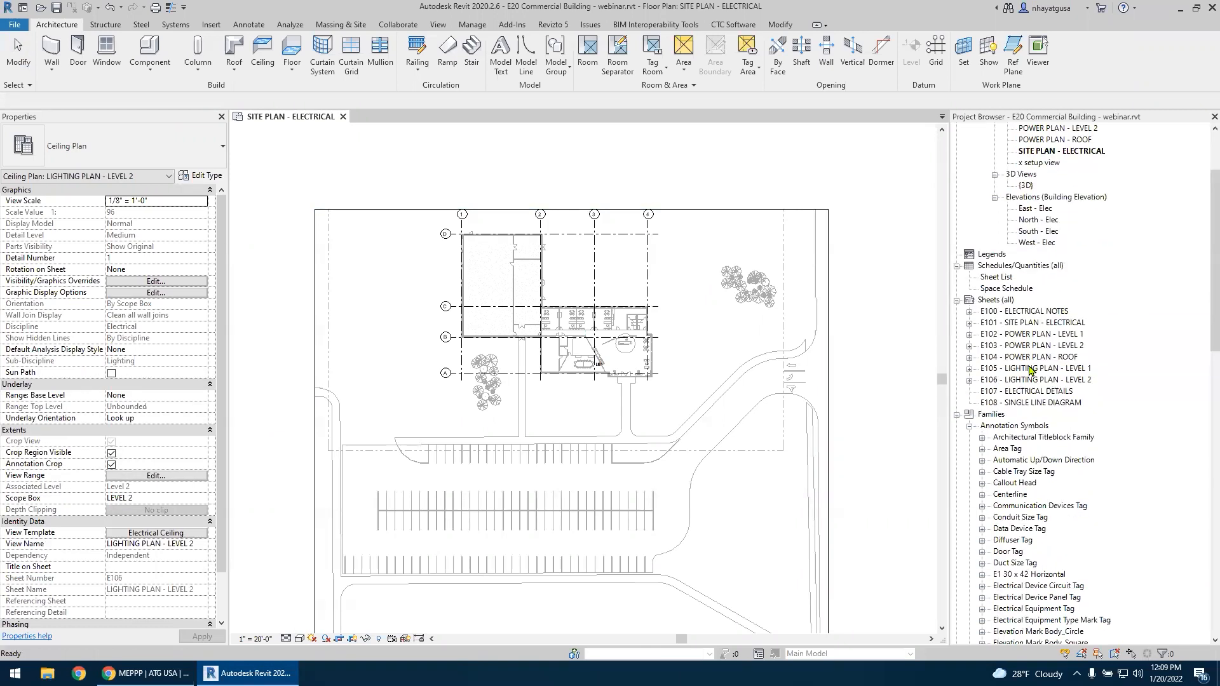
click(1040, 223)
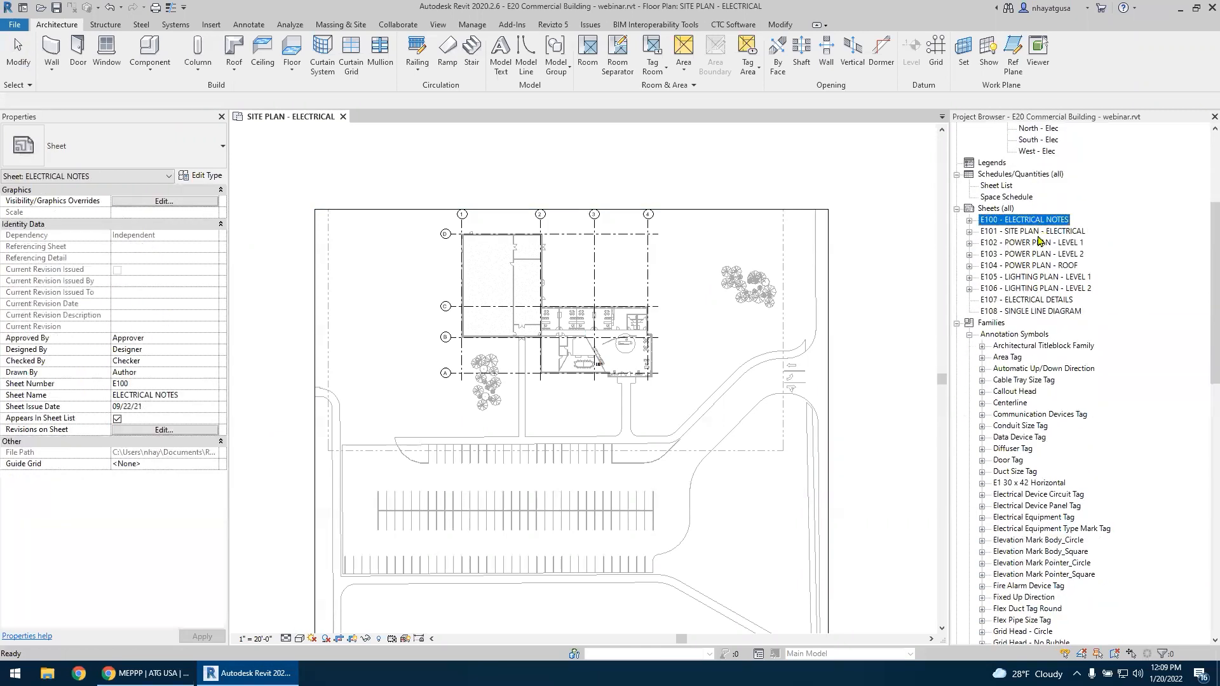
shift+click(1040, 311)
click(1017, 233)
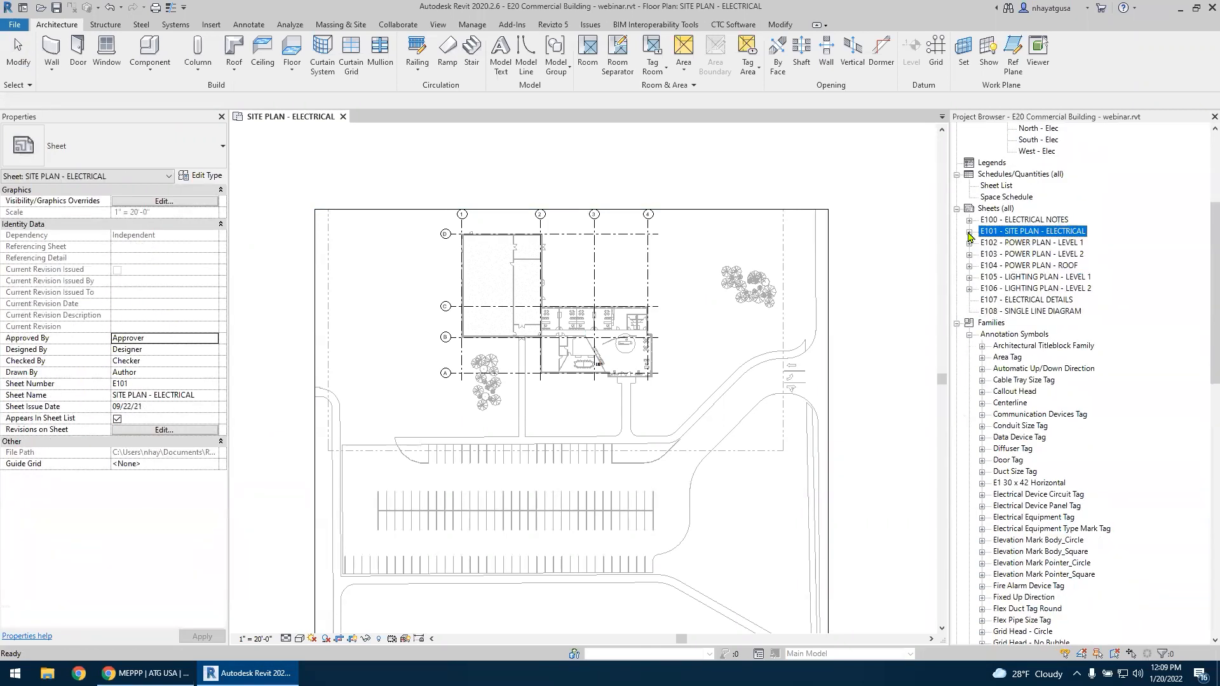
Collapse the Families category in the project browser and clear the sheet selection
click(956, 323)
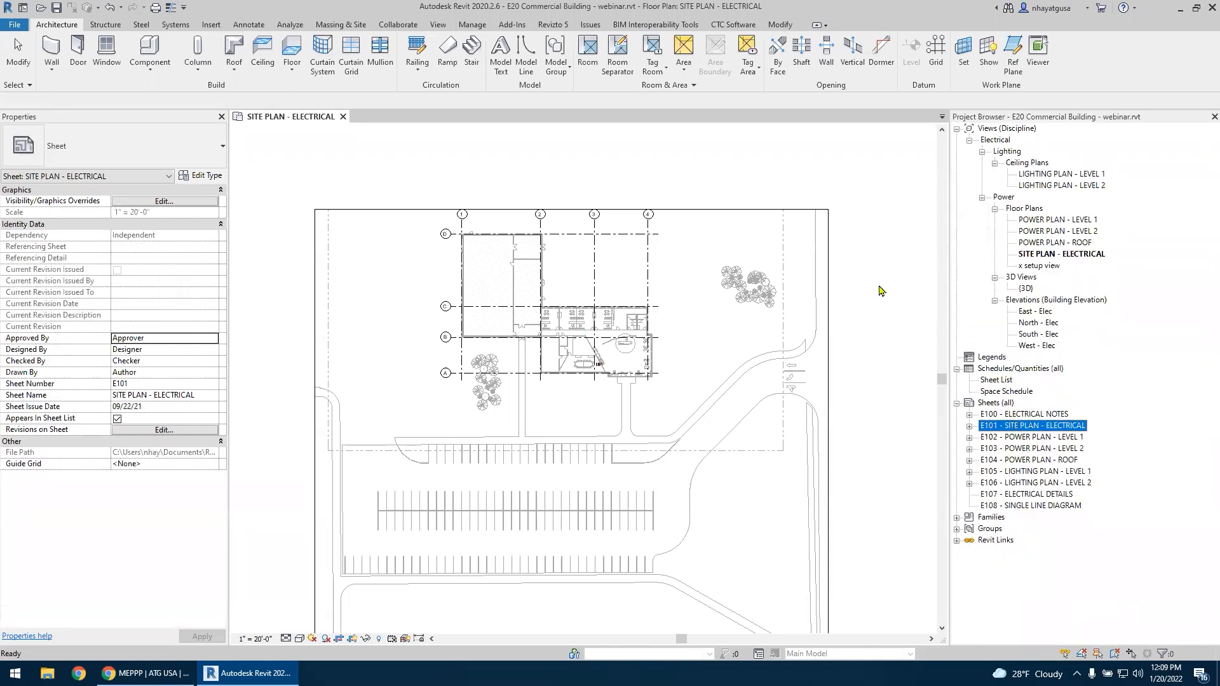
click(872, 211)
click(816, 272)
click(867, 279)
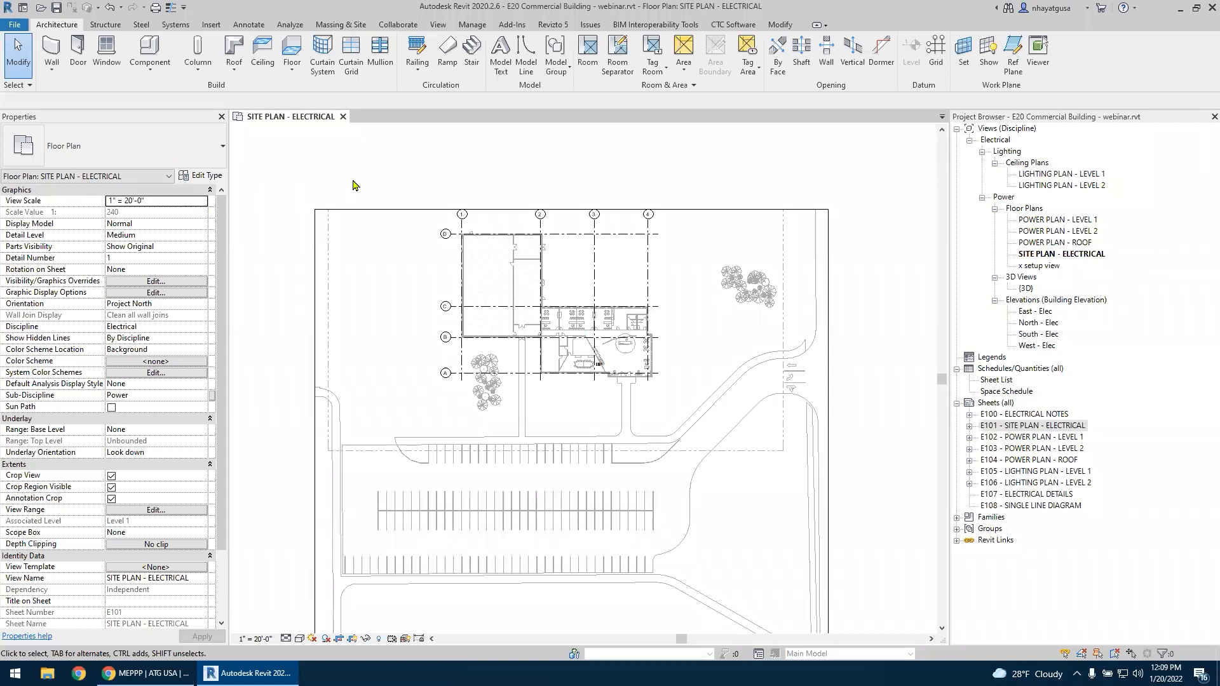
Select the Storage 109 space on the site plan, review its properties, and deselect it
scroll(681, 402, up, 1)
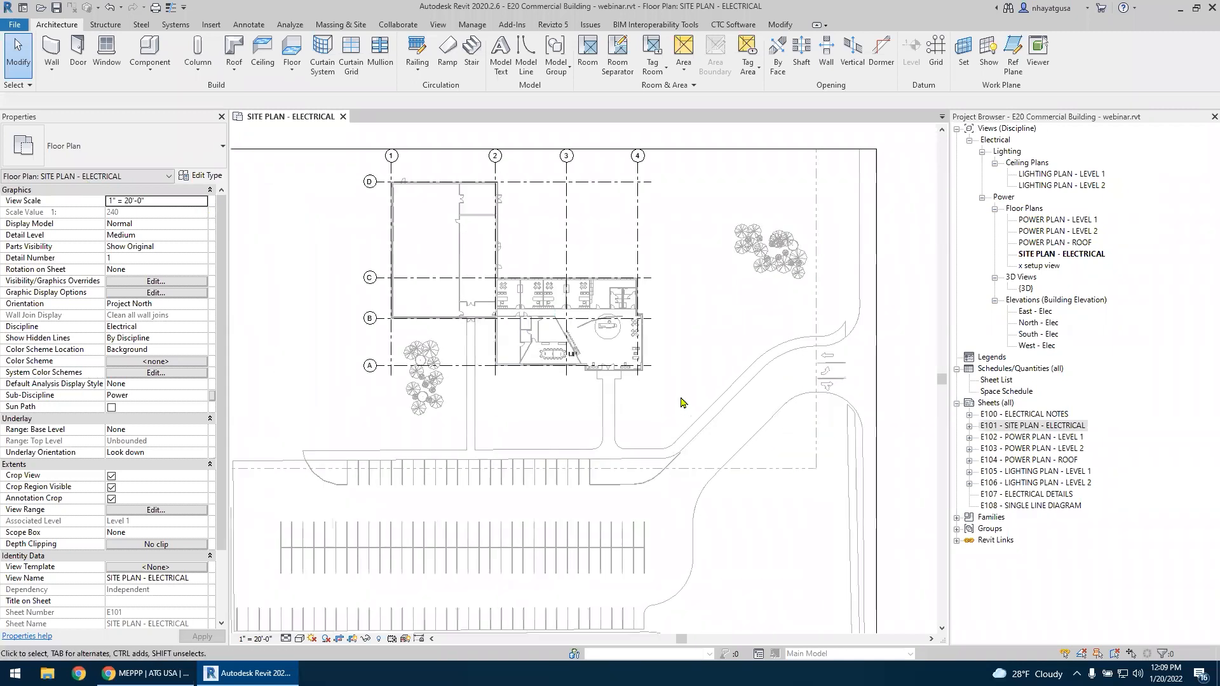
scroll(618, 379, up, 4)
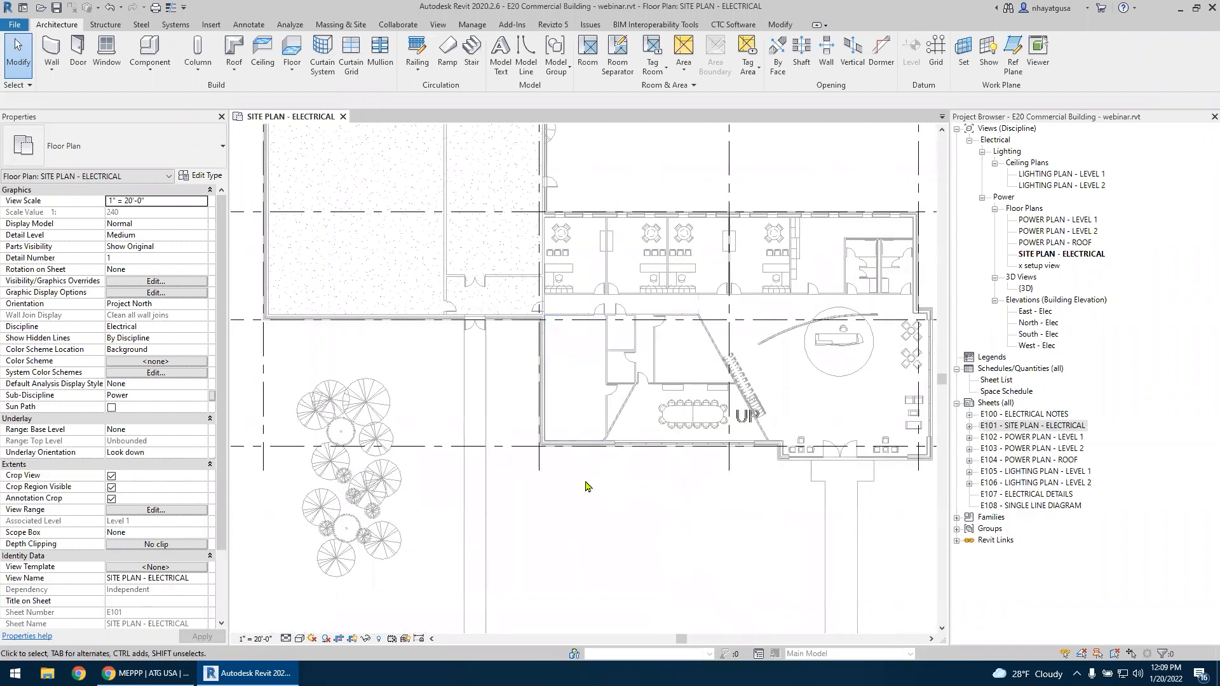
scroll(585, 484, up, 2)
click(577, 319)
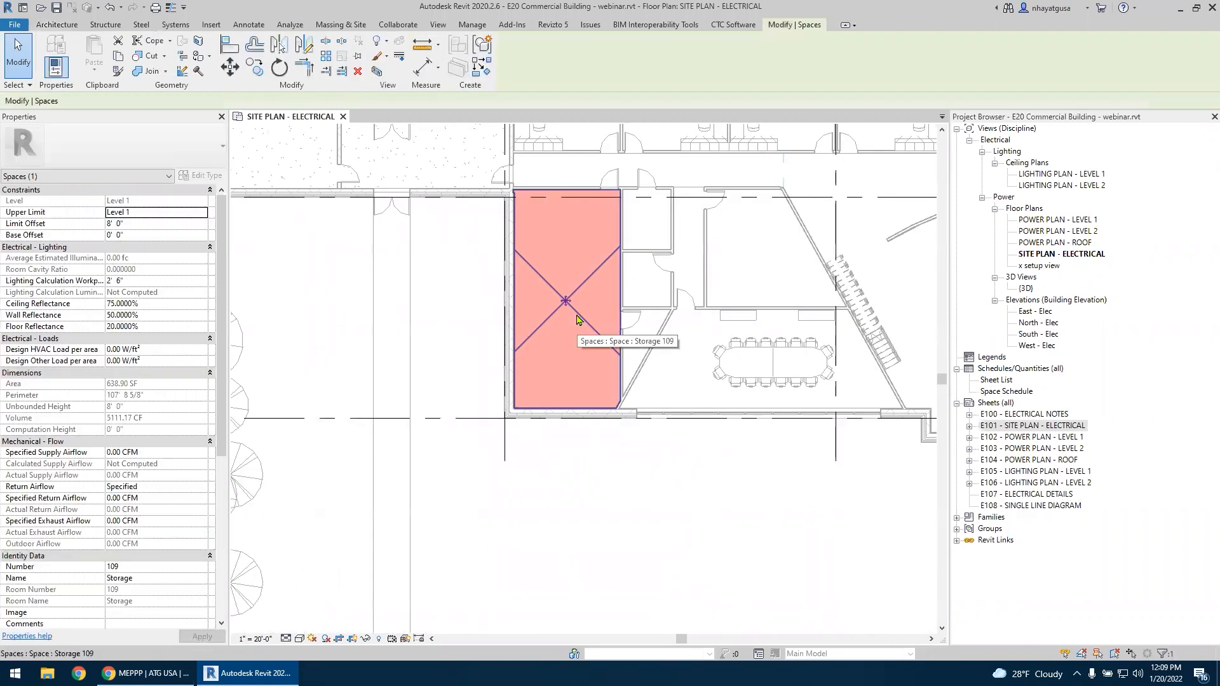
scroll(129, 442, down, 3)
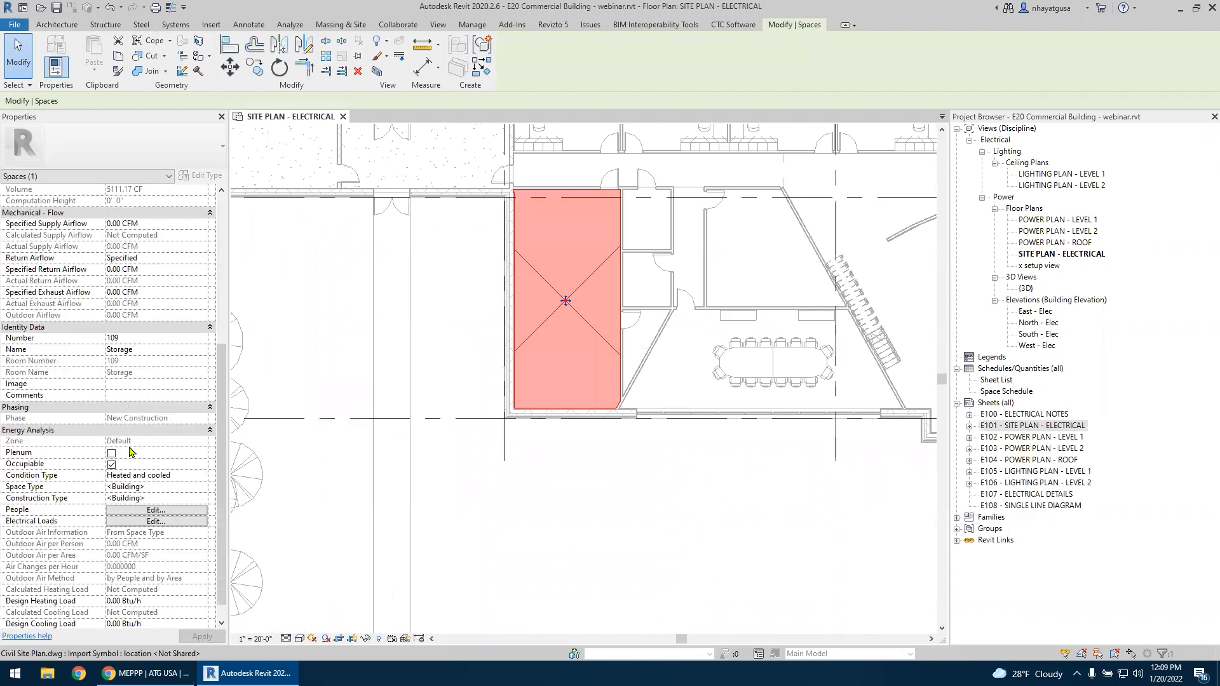
click(555, 509)
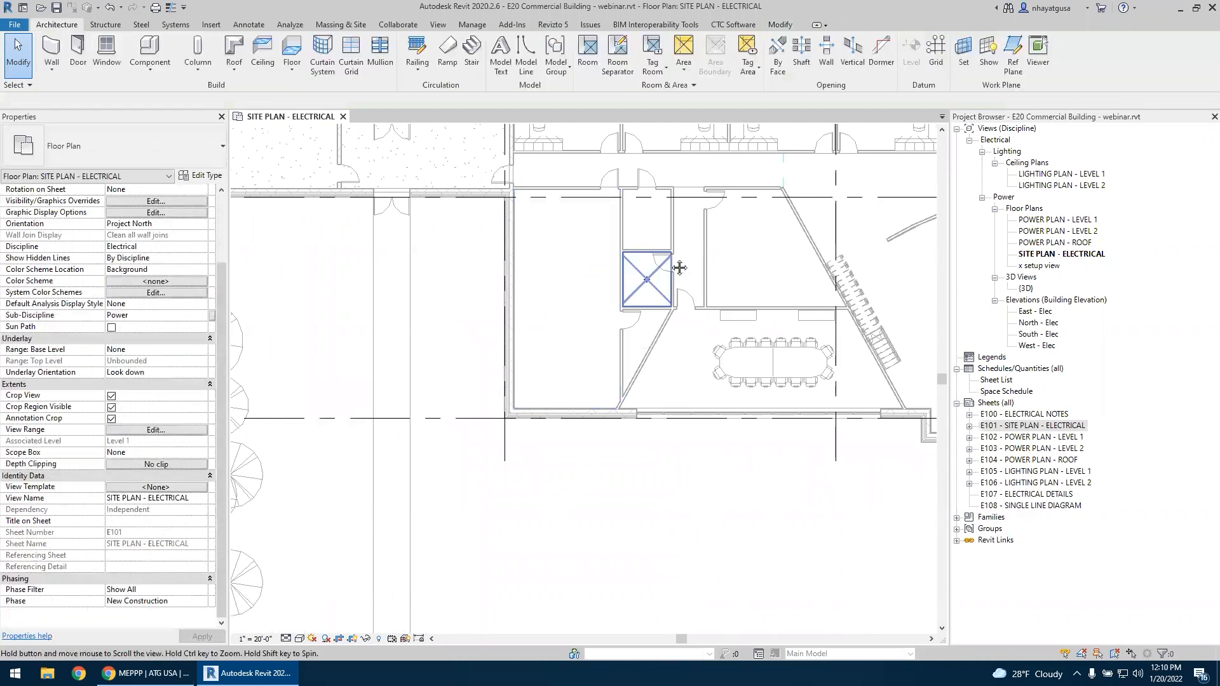
Select the Elec Room 111 space on the site plan, review its properties, and deselect it
middle_drag(649, 279, 618, 322)
click(617, 322)
scroll(160, 285, down, 5)
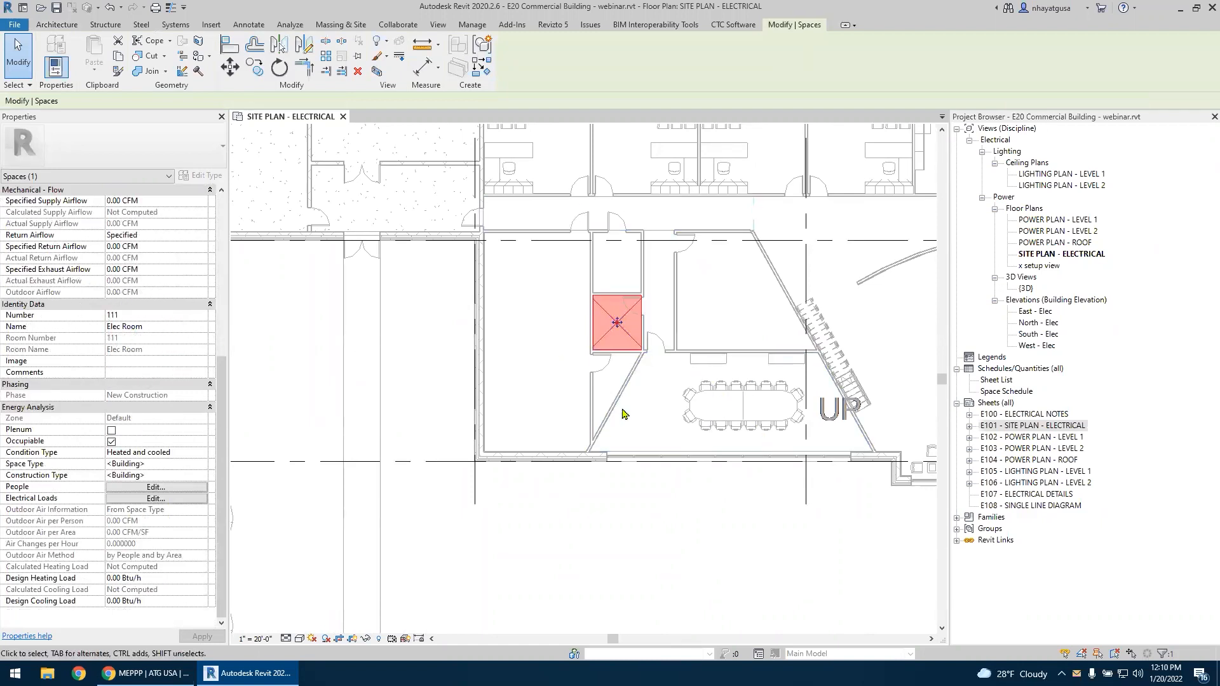
middle_drag(638, 512, 585, 608)
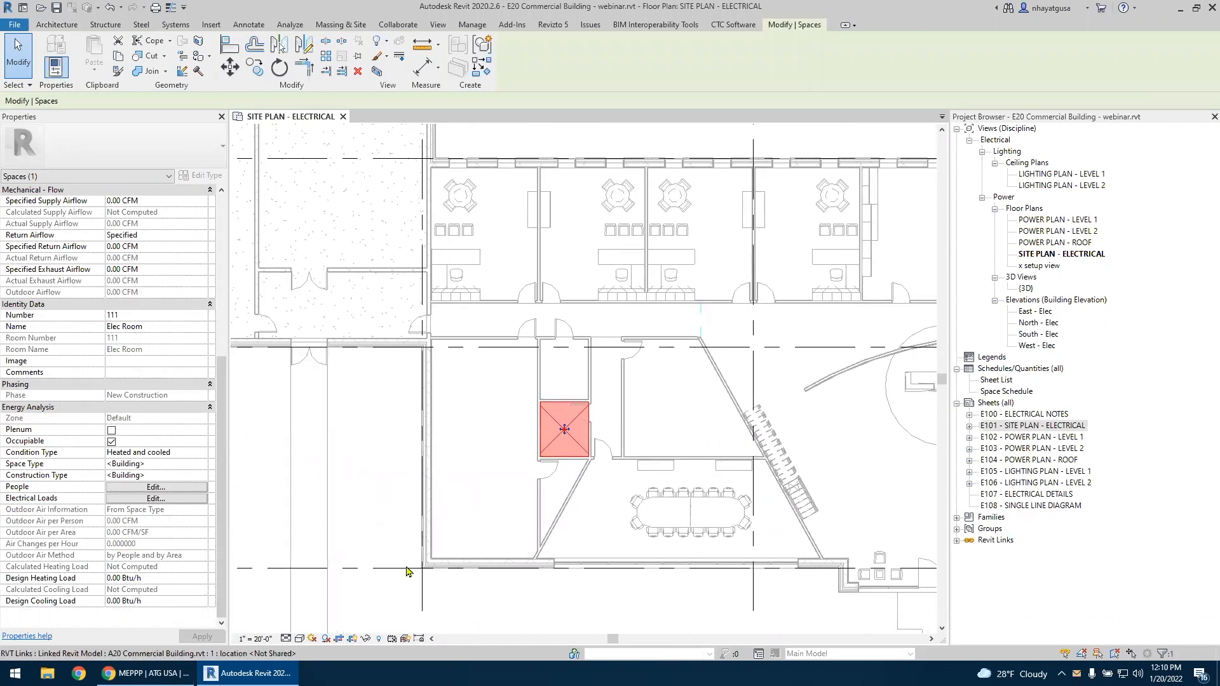
scroll(562, 460, down, 3)
key(Escape)
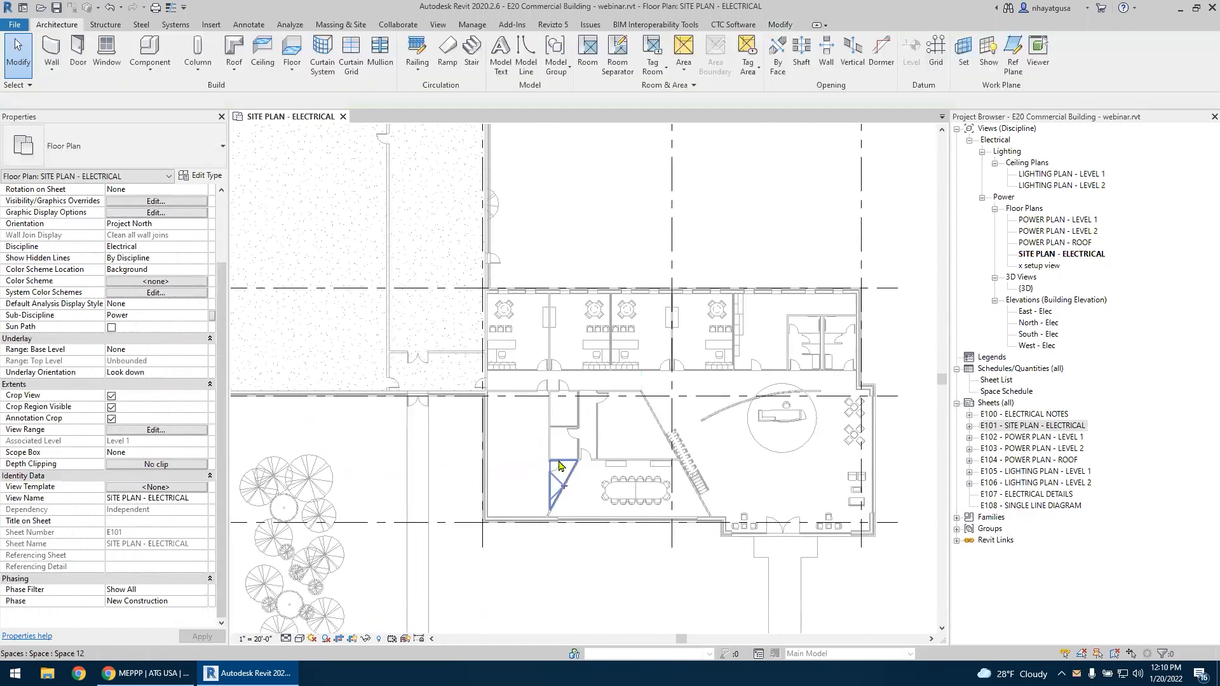
scroll(559, 465, down, 2)
scroll(809, 463, down, 1)
middle_drag(711, 420, 495, 320)
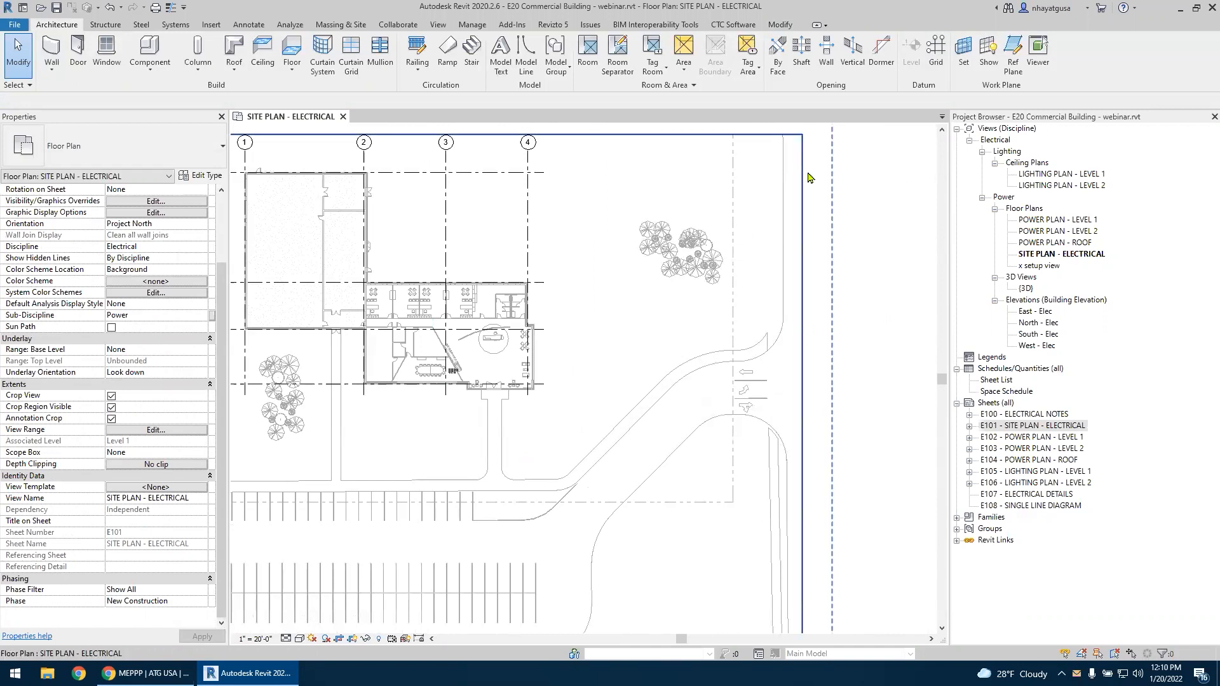
scroll(788, 566, down, 2)
middle_drag(737, 552, 765, 459)
scroll(731, 444, up, 2)
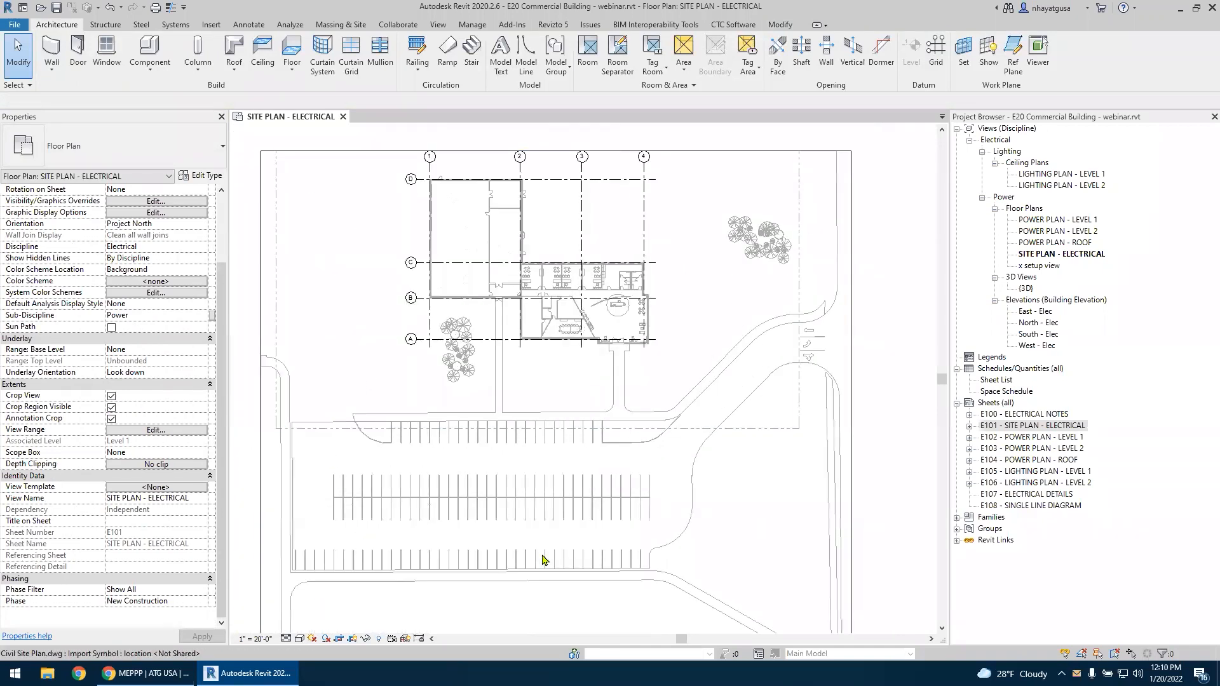
middle_drag(823, 203, 816, 254)
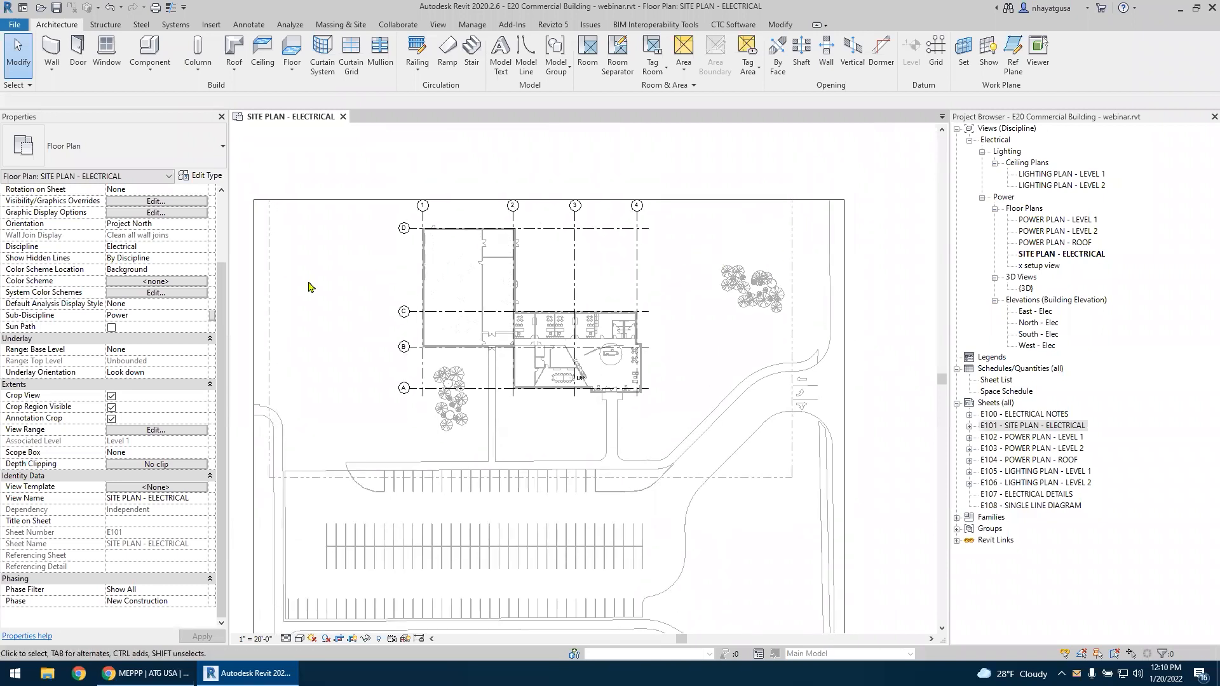
click(176, 25)
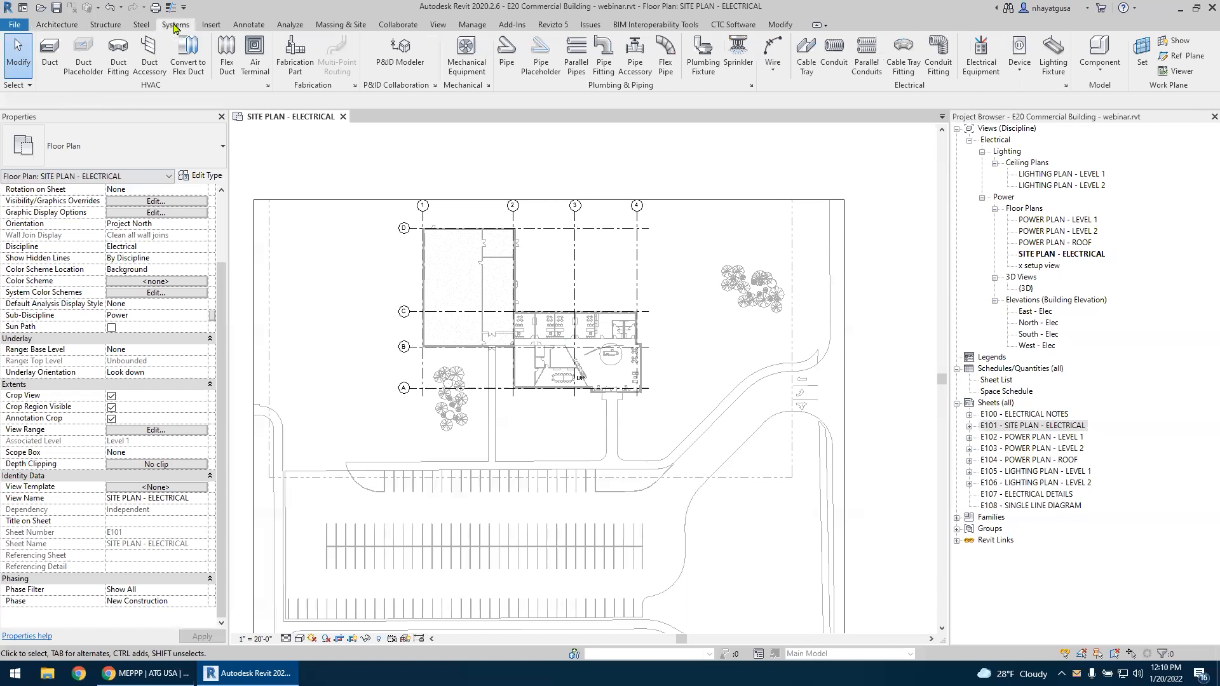
click(977, 63)
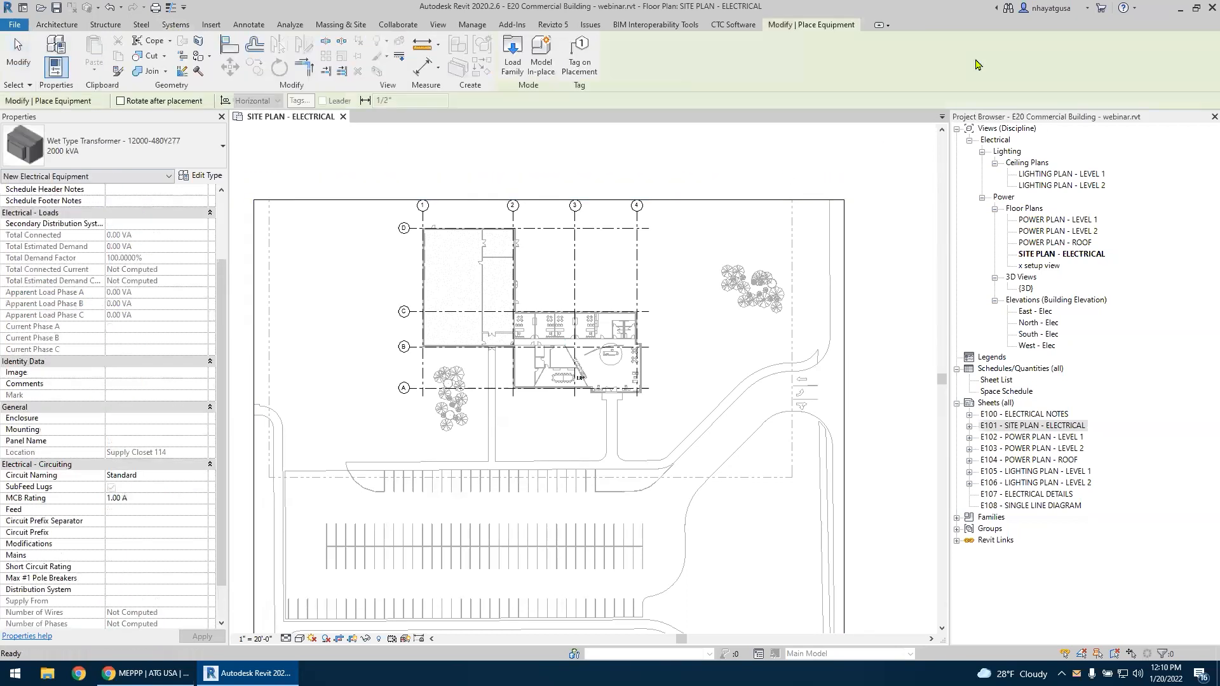
key(Escape)
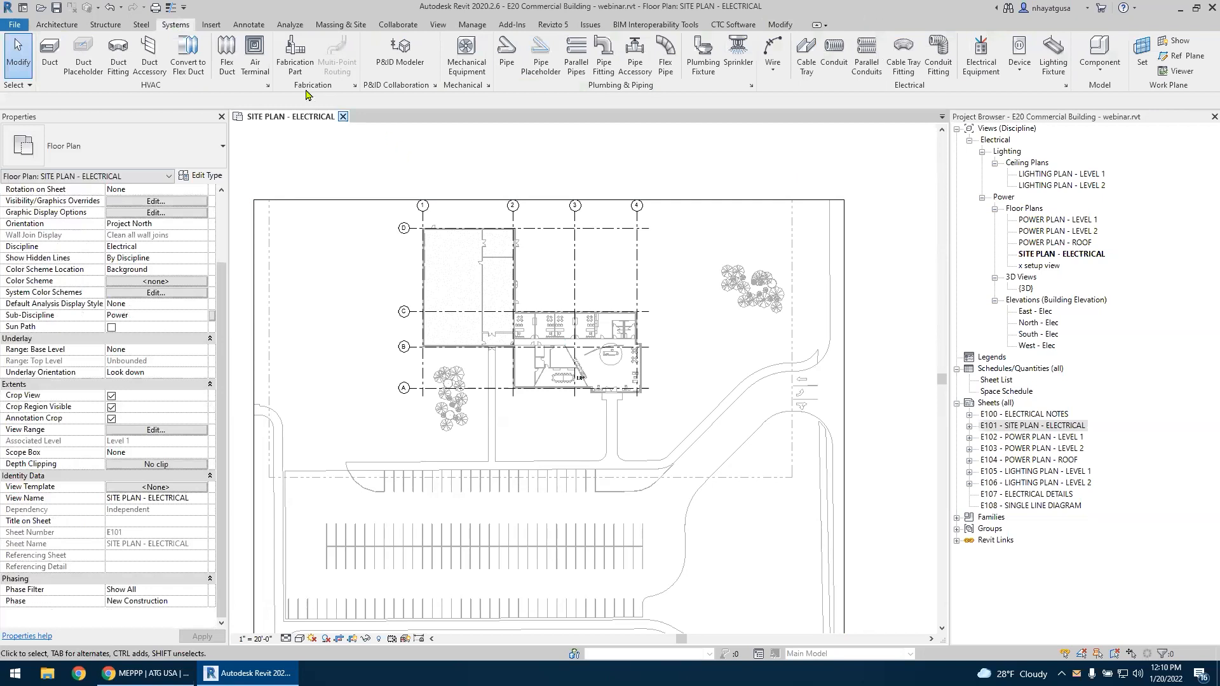
Load all the connector families from the Connectors folder under Electrical and MEP in the US Imperial library
click(211, 25)
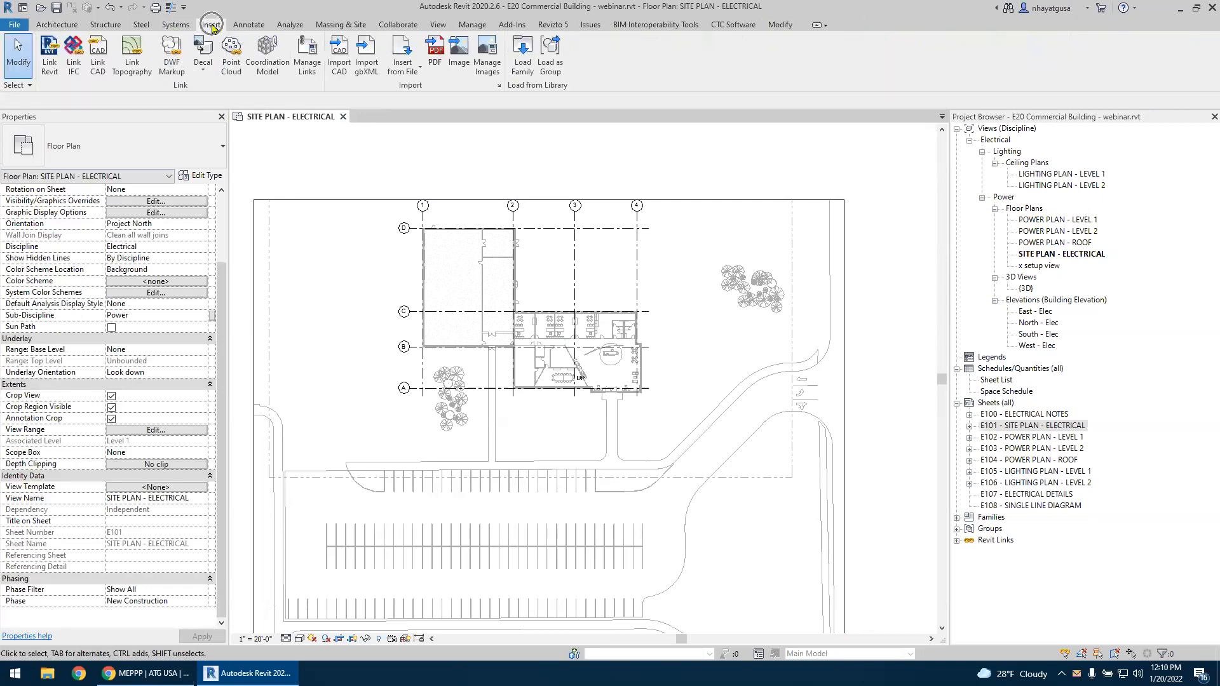
drag(315, 147, 650, 192)
click(521, 63)
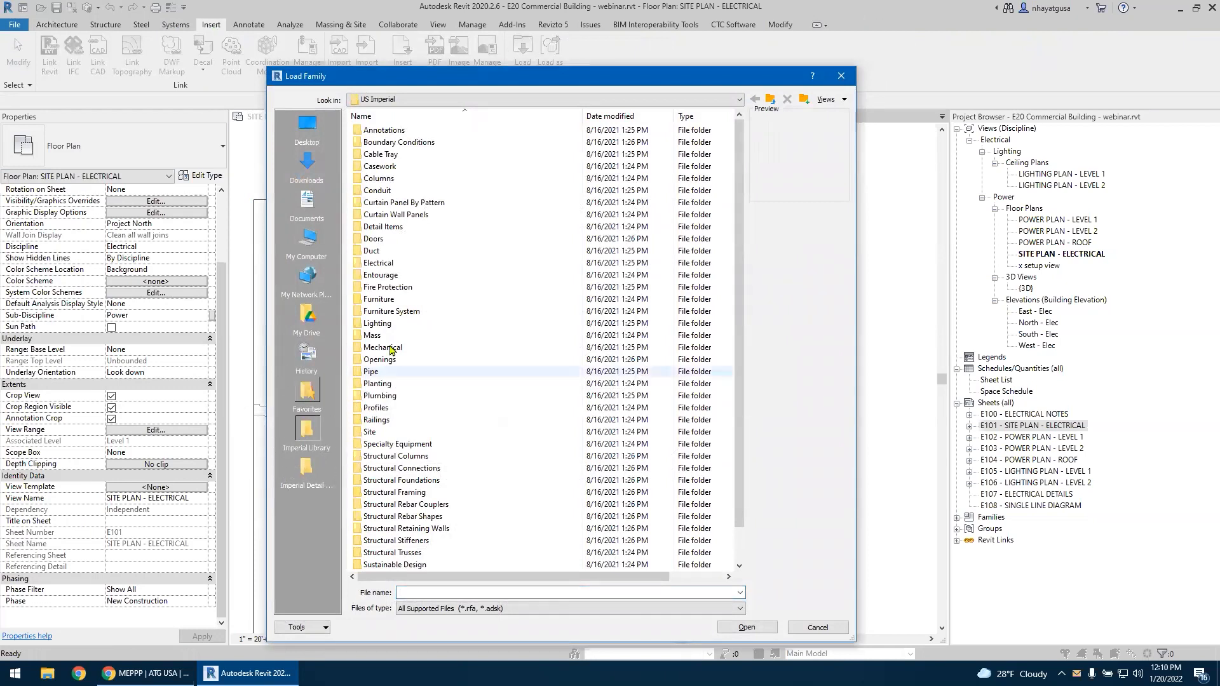
double_click(385, 268)
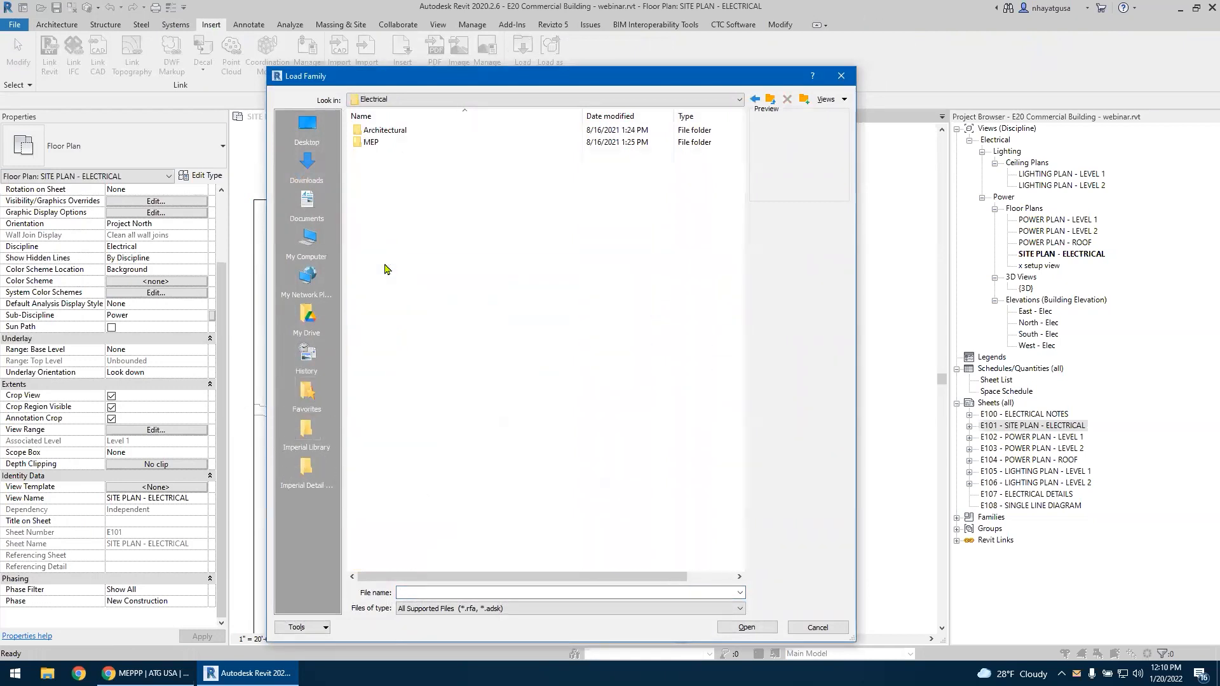
click(390, 131)
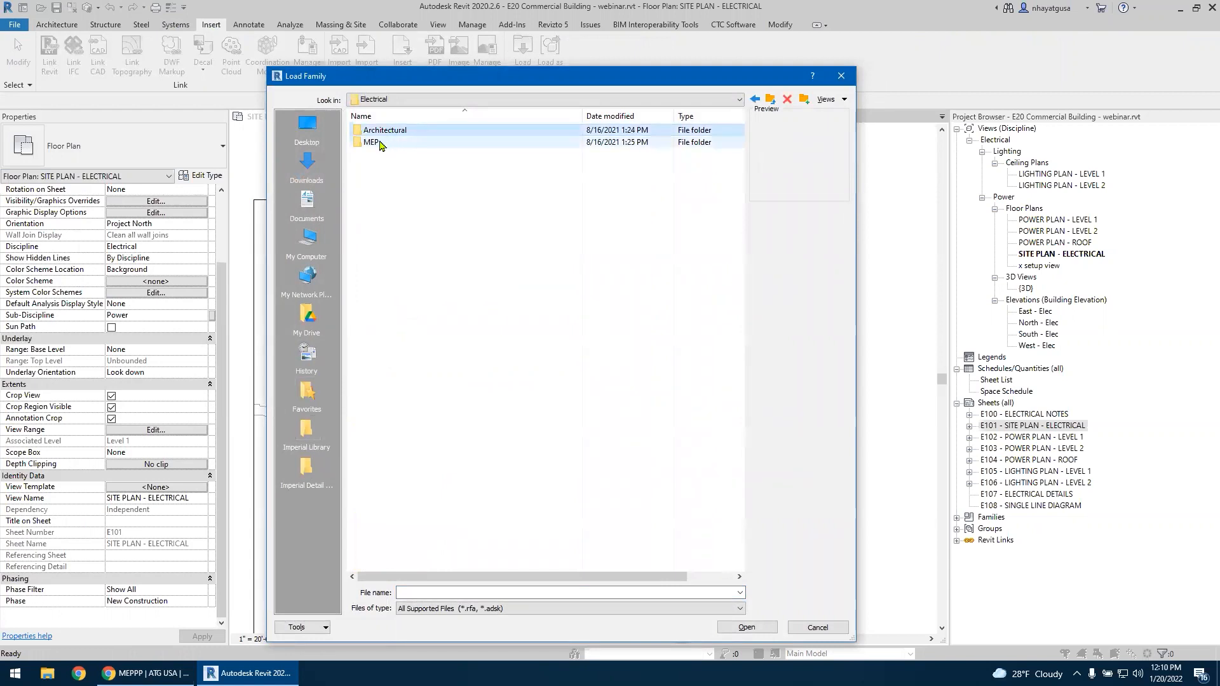
click(373, 144)
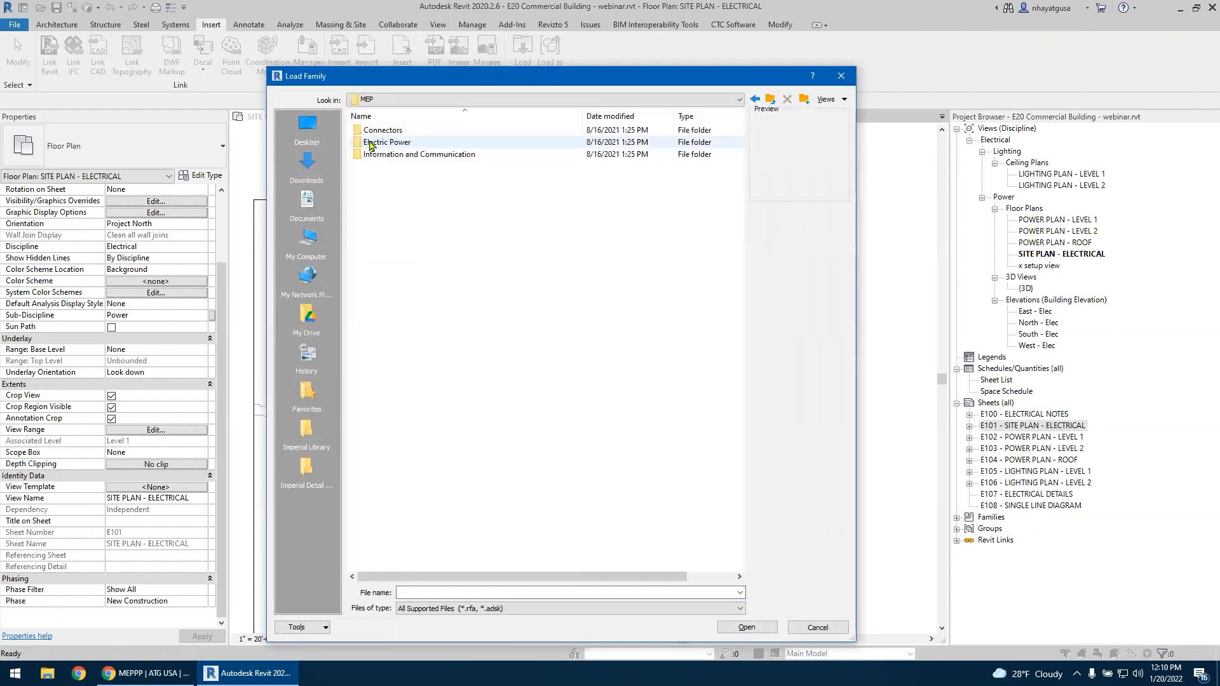
double_click(381, 131)
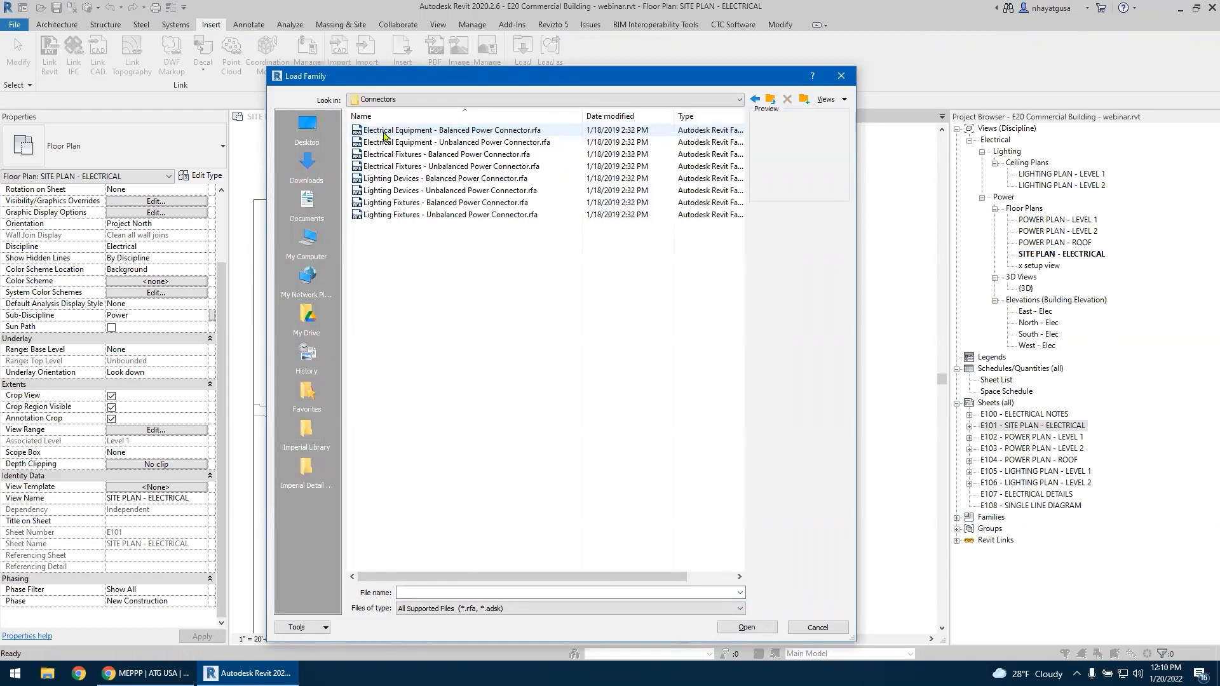
key(ctrl+a)
click(747, 627)
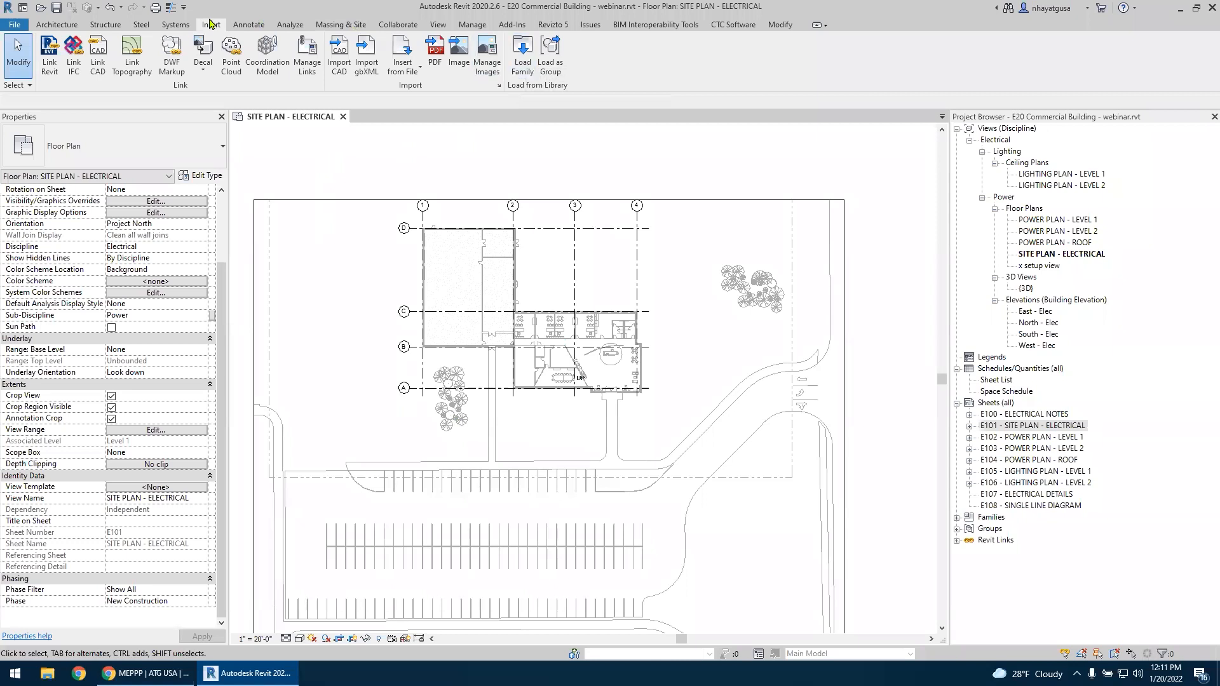
Load all the families from the Generation and Transformation folder under Electrical, MEP and Electric Power in the US Imperial library
click(528, 69)
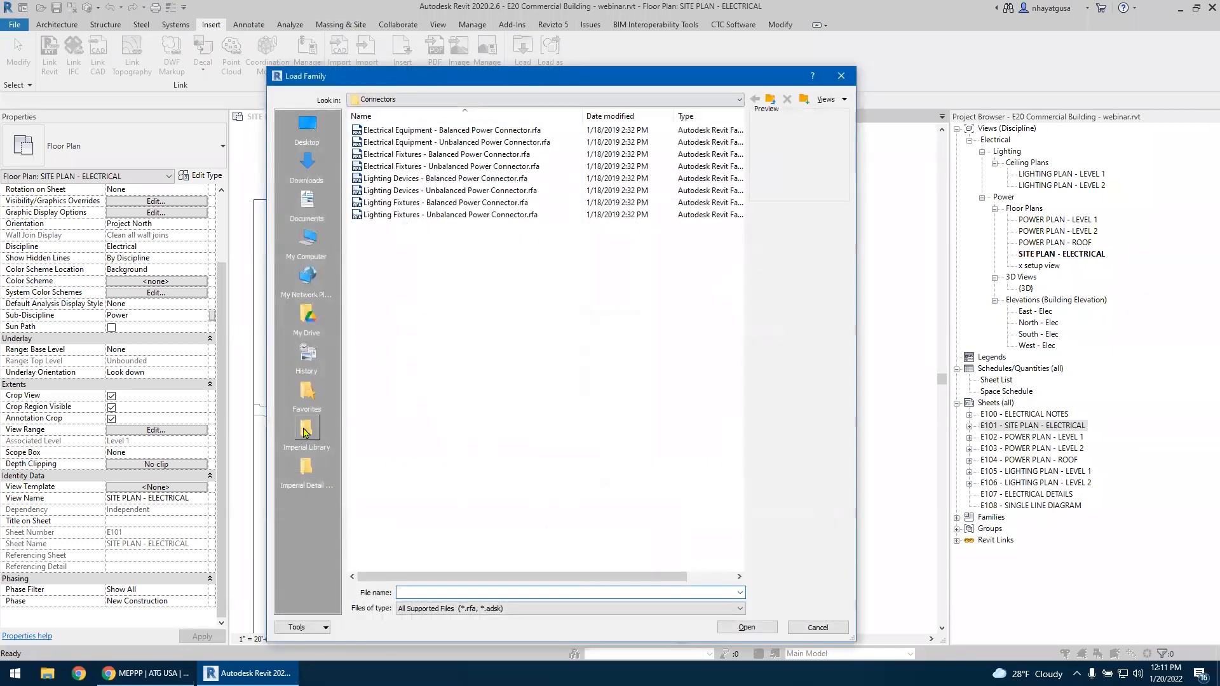
click(306, 431)
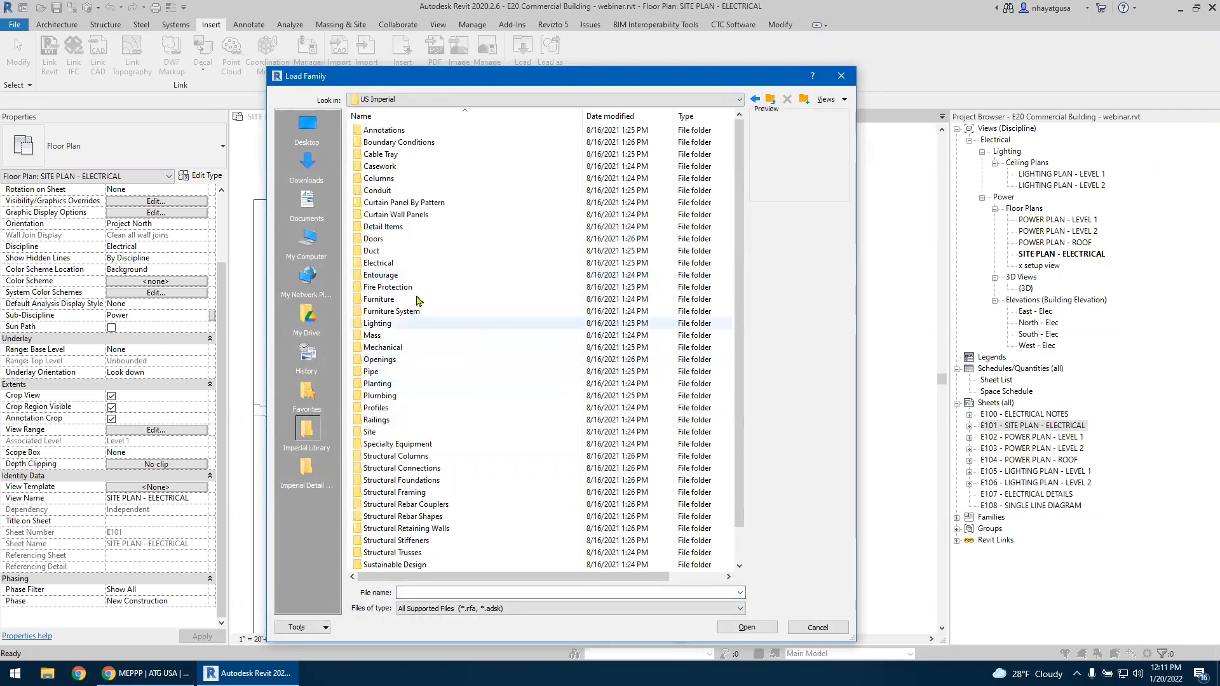
double_click(409, 265)
double_click(385, 143)
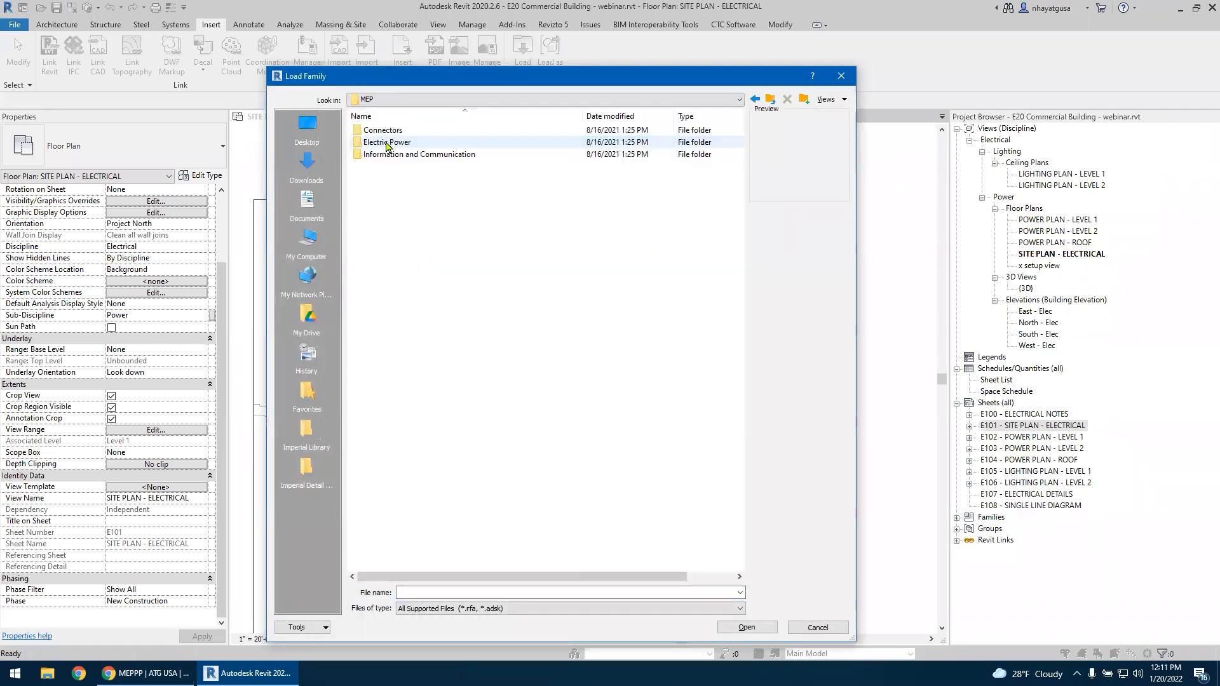
double_click(388, 143)
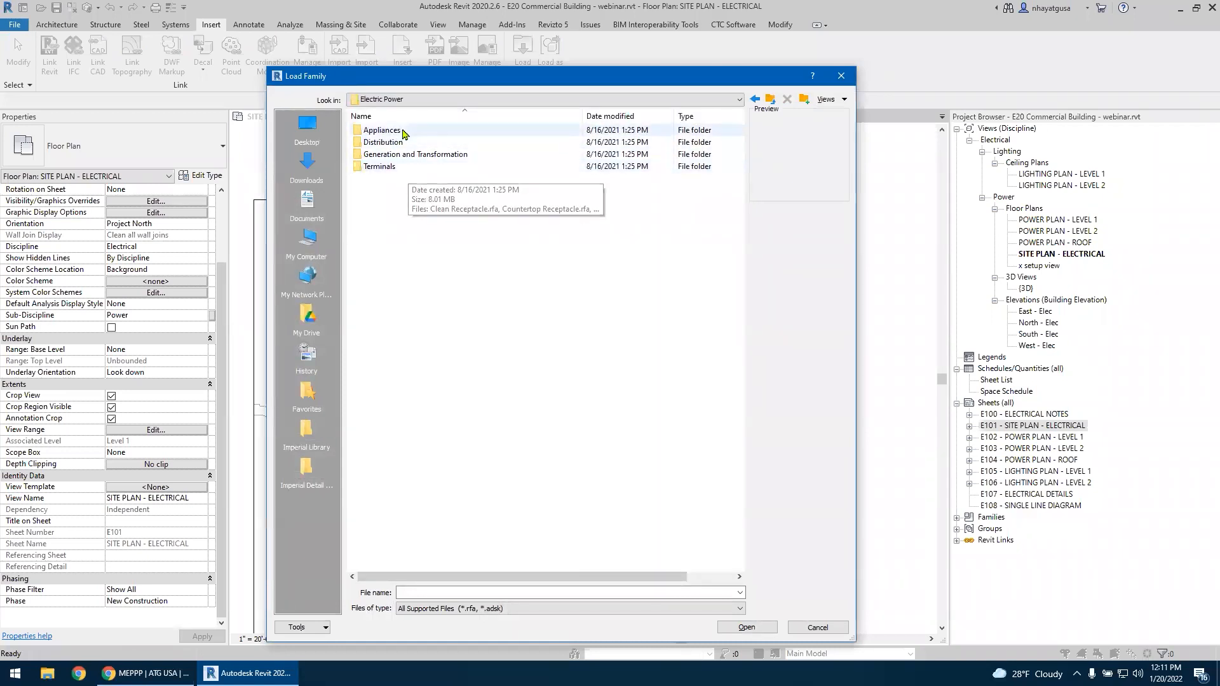
double_click(409, 156)
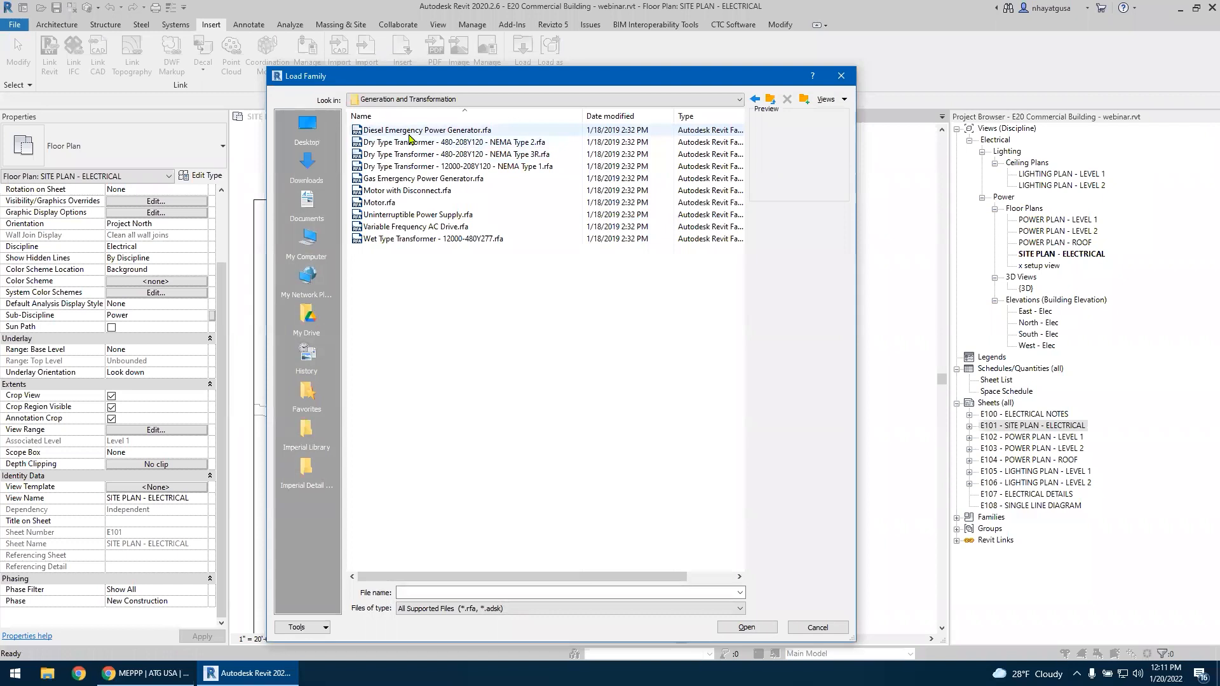
click(410, 240)
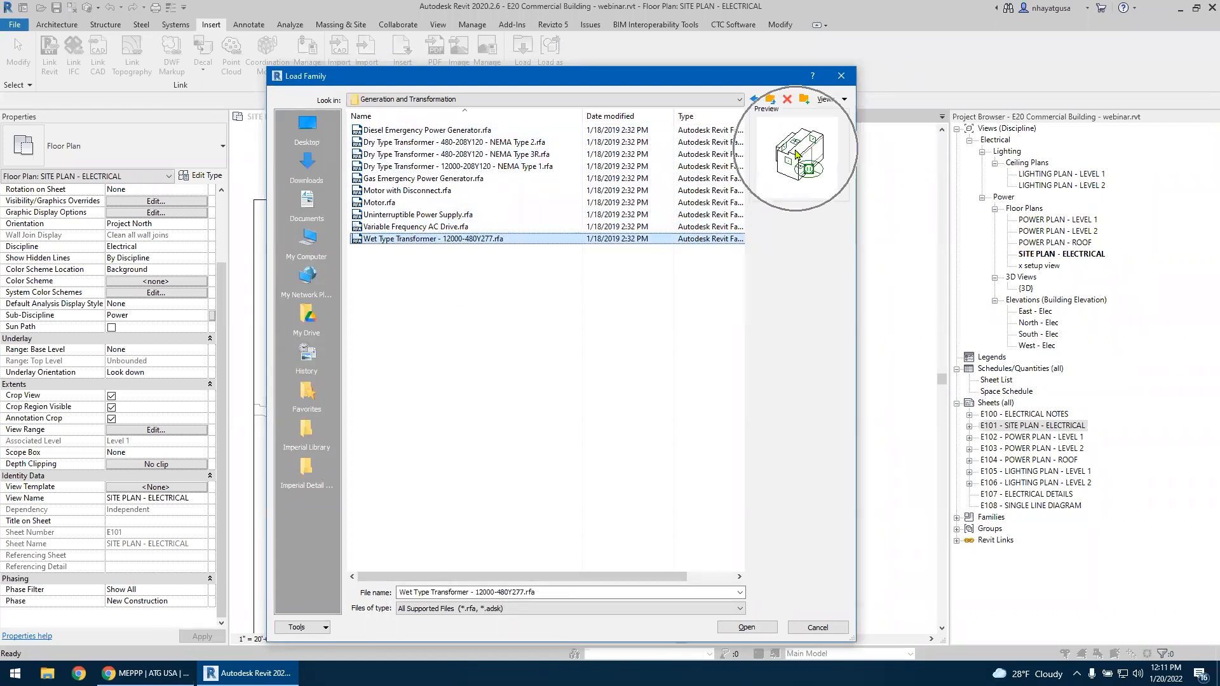
key(ctrl+a)
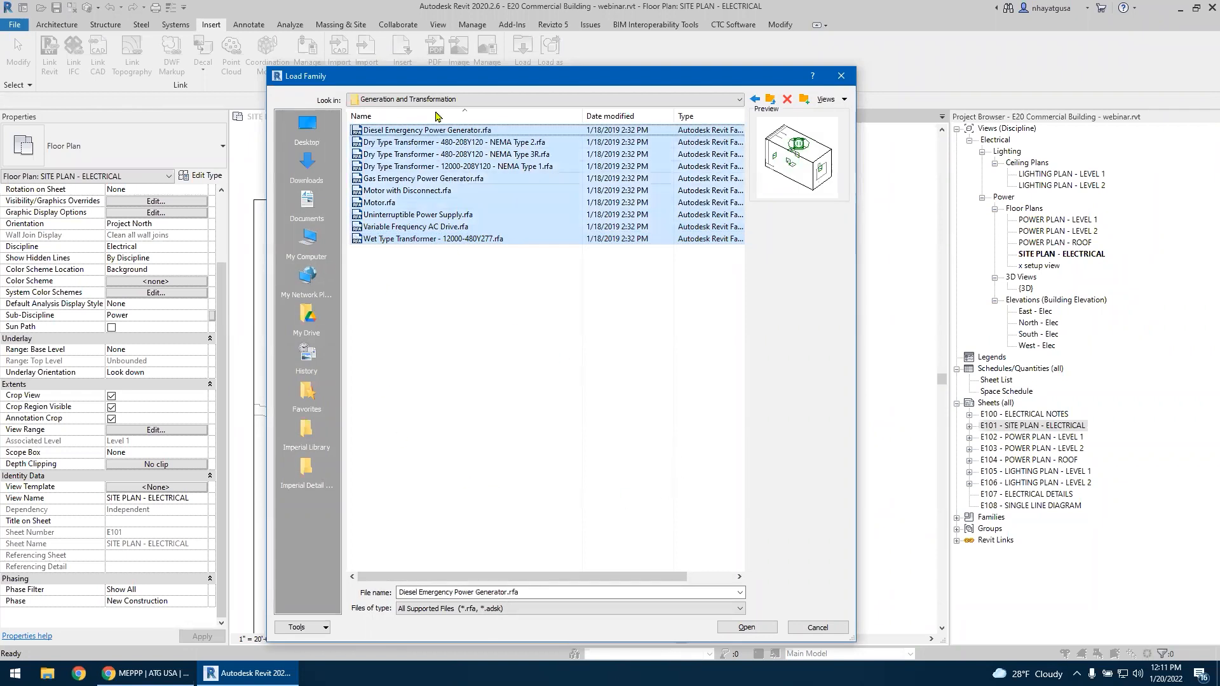
click(744, 627)
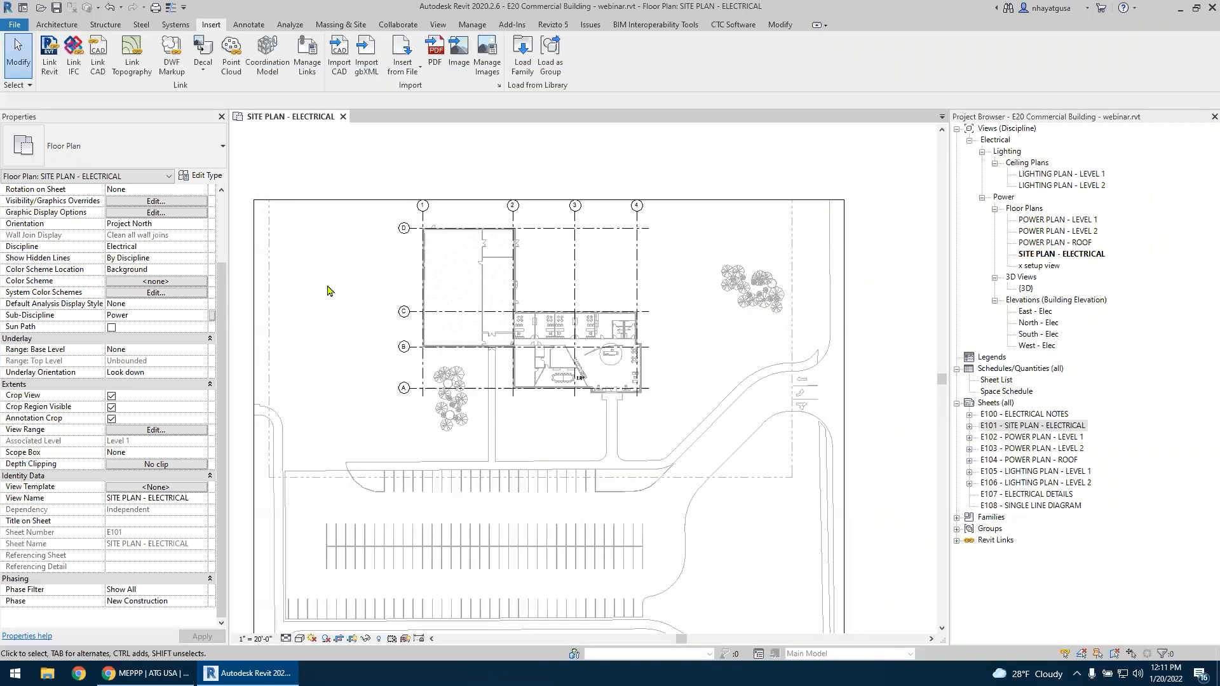
Load all the Distribution families, from Automatic Transfer Switch to Utility Switchboard, from the Electric Power folder
click(522, 52)
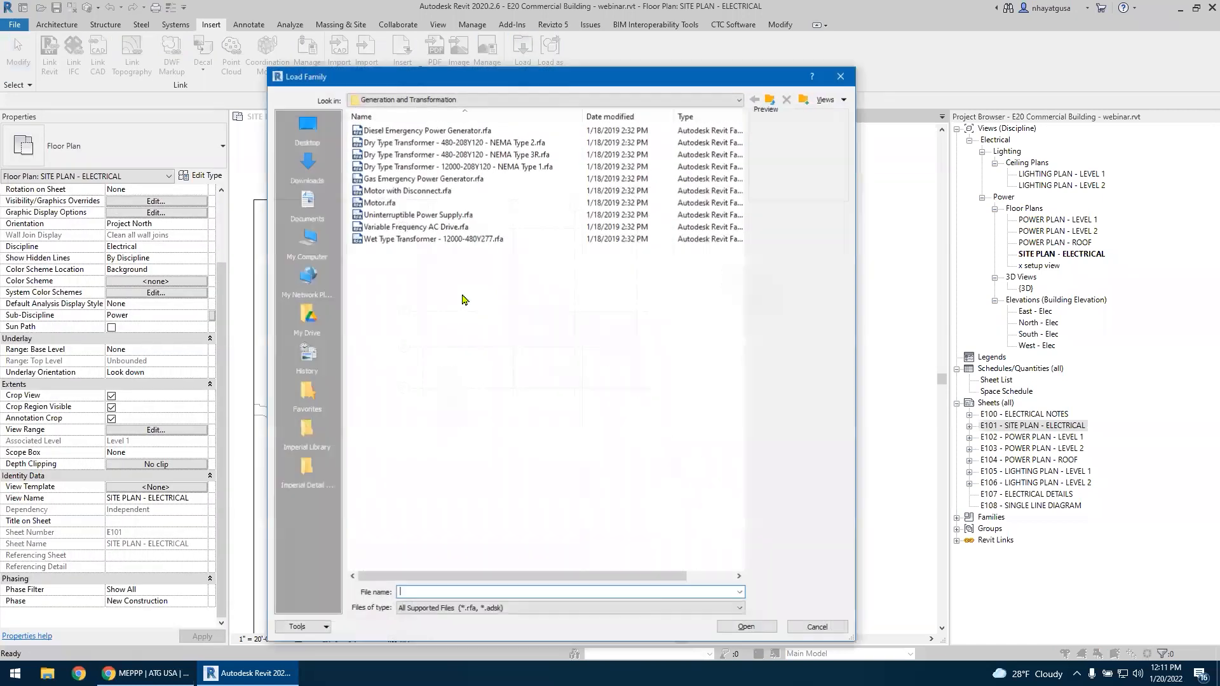
click(770, 99)
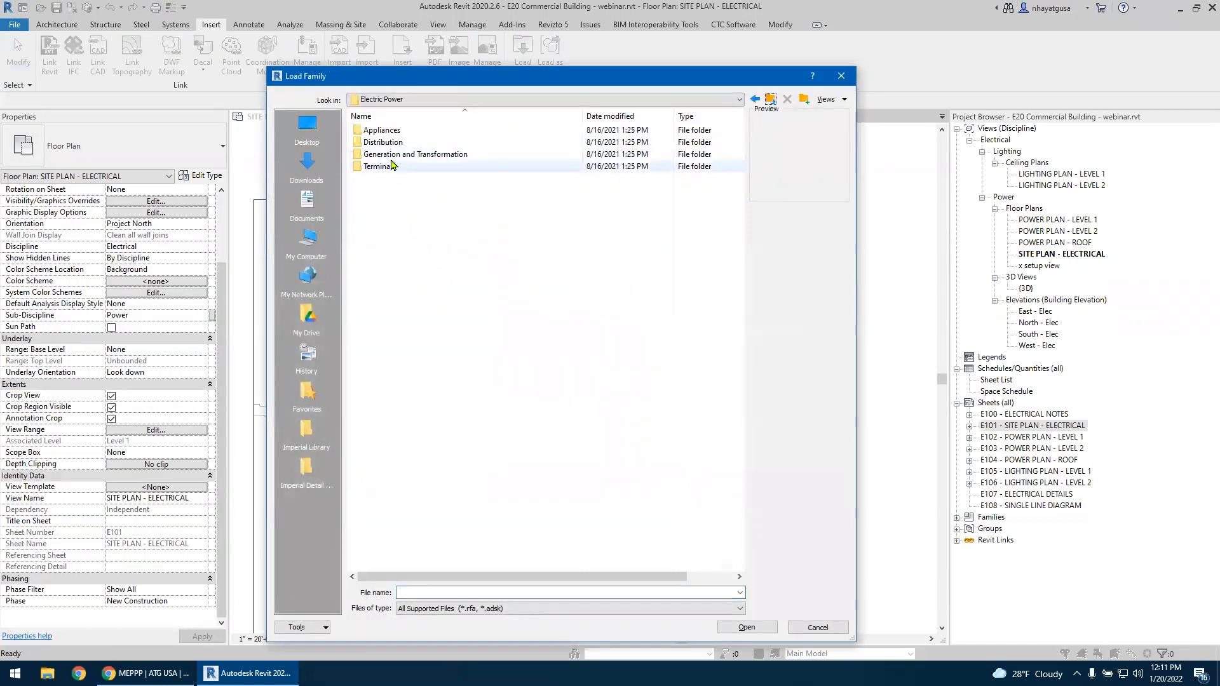
click(394, 99)
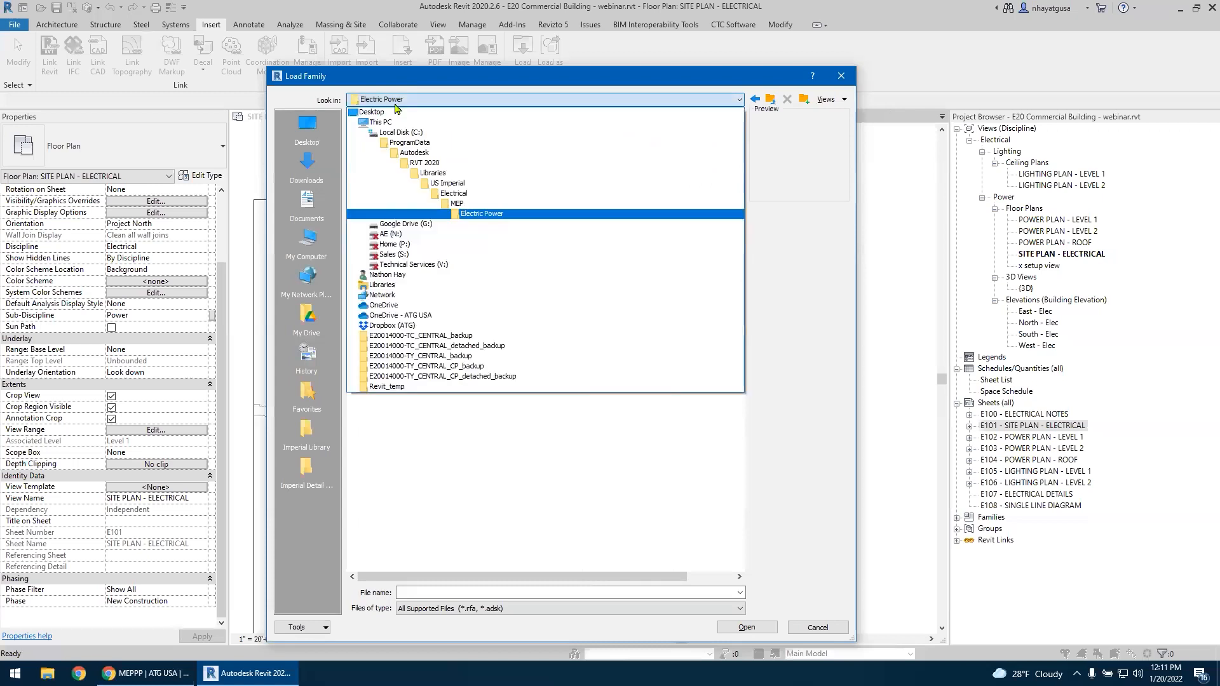
click(473, 214)
double_click(394, 143)
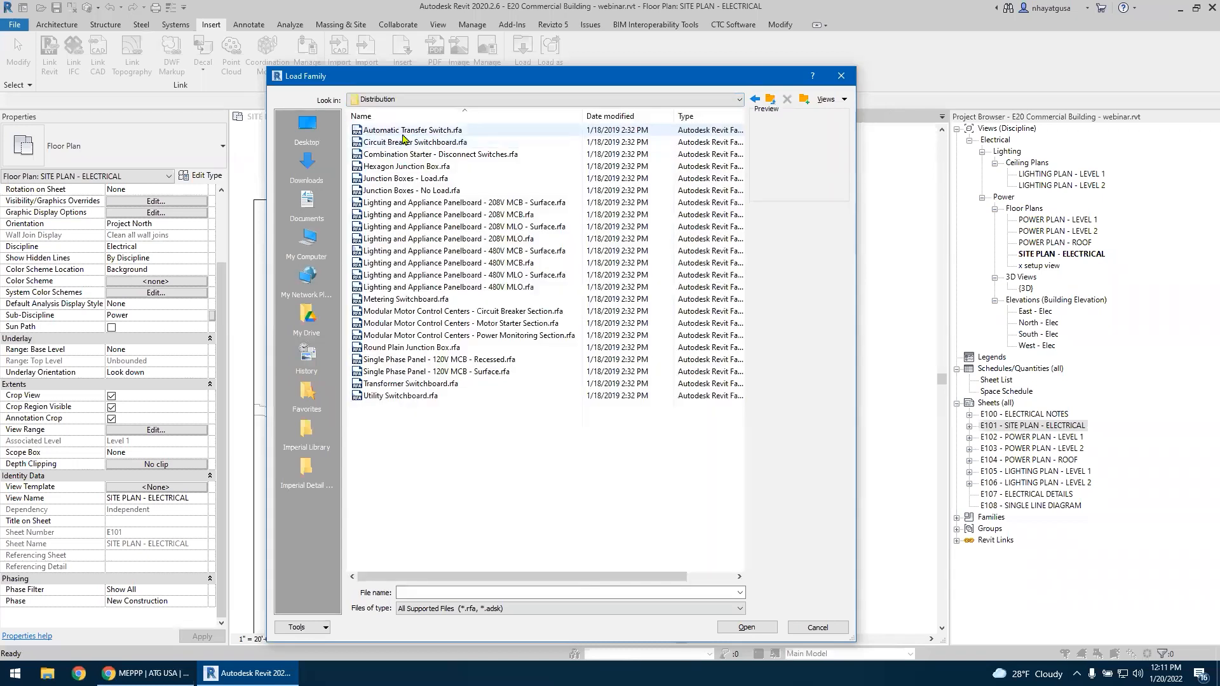
shift+click(410, 395)
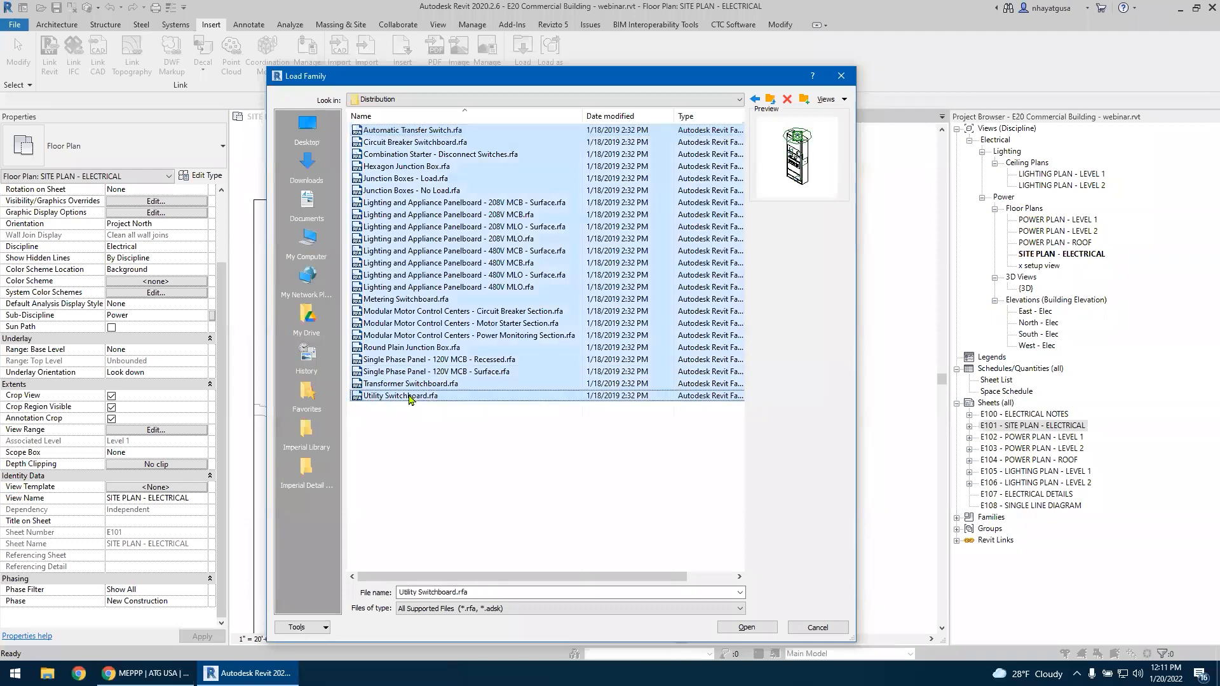
click(740, 628)
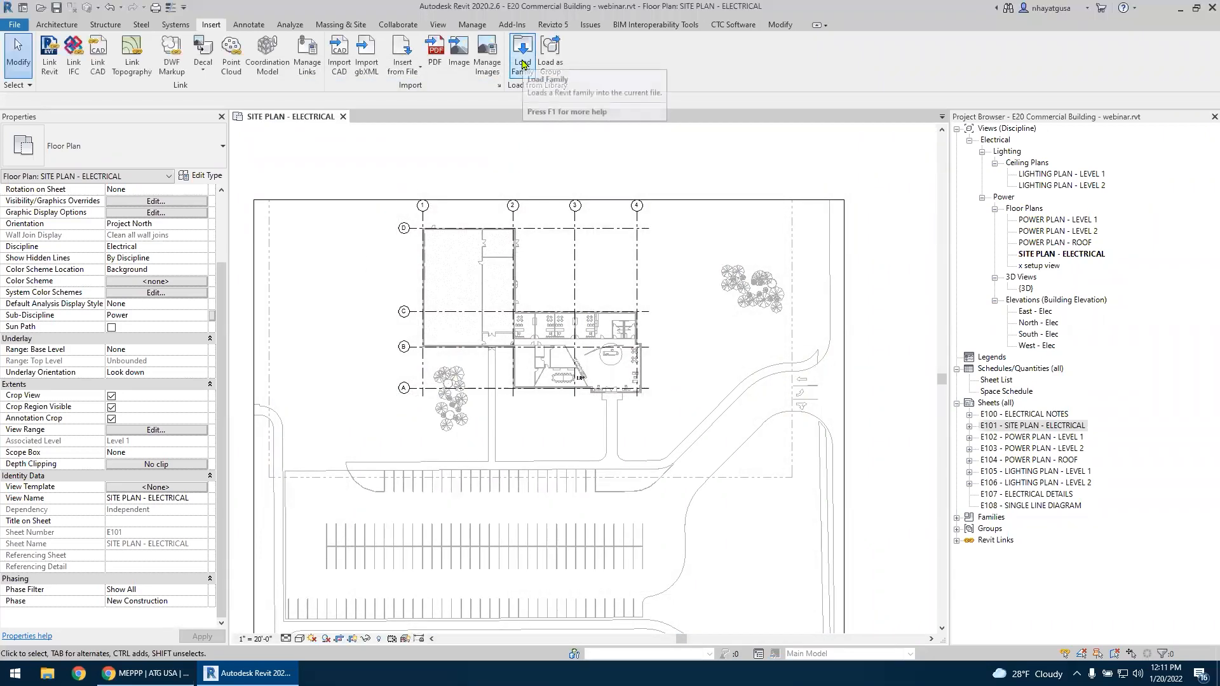
Load all the Terminals families, from Clean Receptacle to Weather Proof Switch, from the Electric Power folder
click(523, 65)
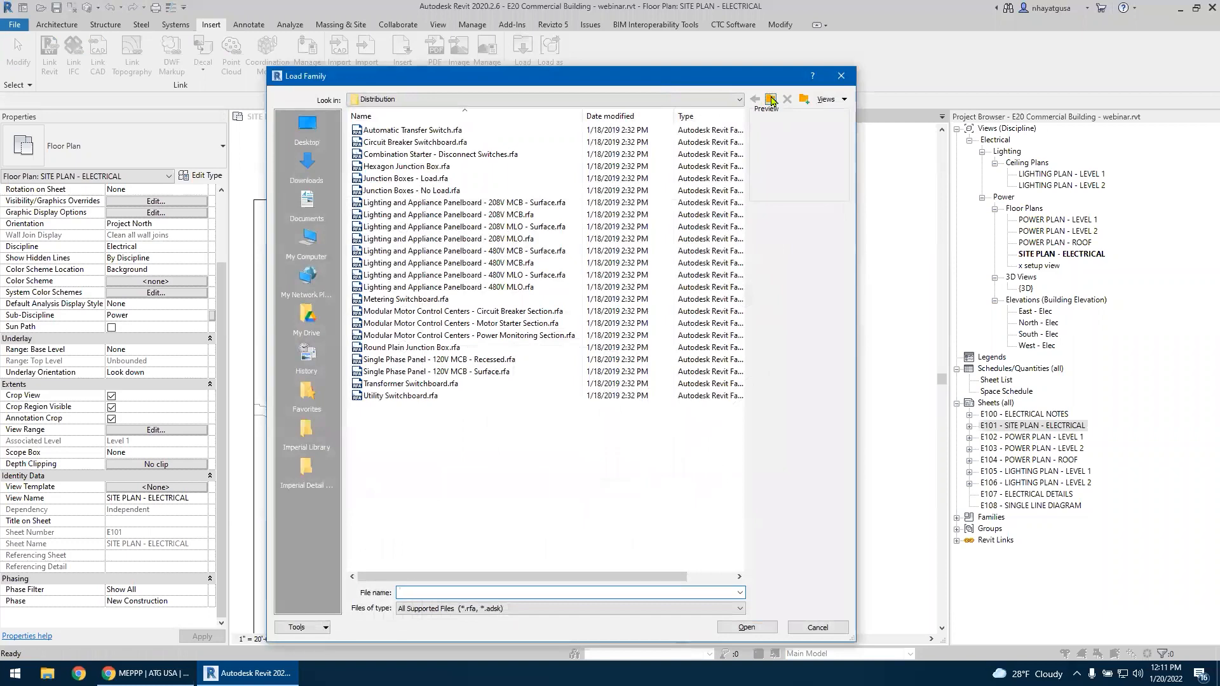
click(771, 100)
click(408, 154)
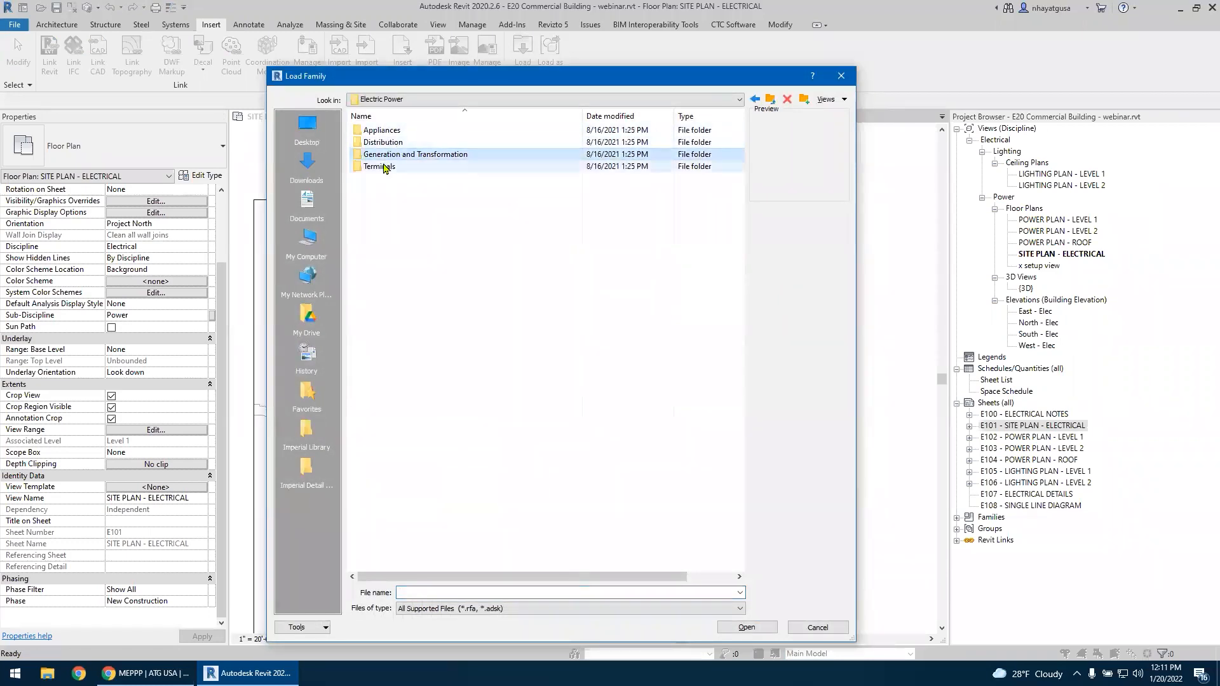
double_click(384, 167)
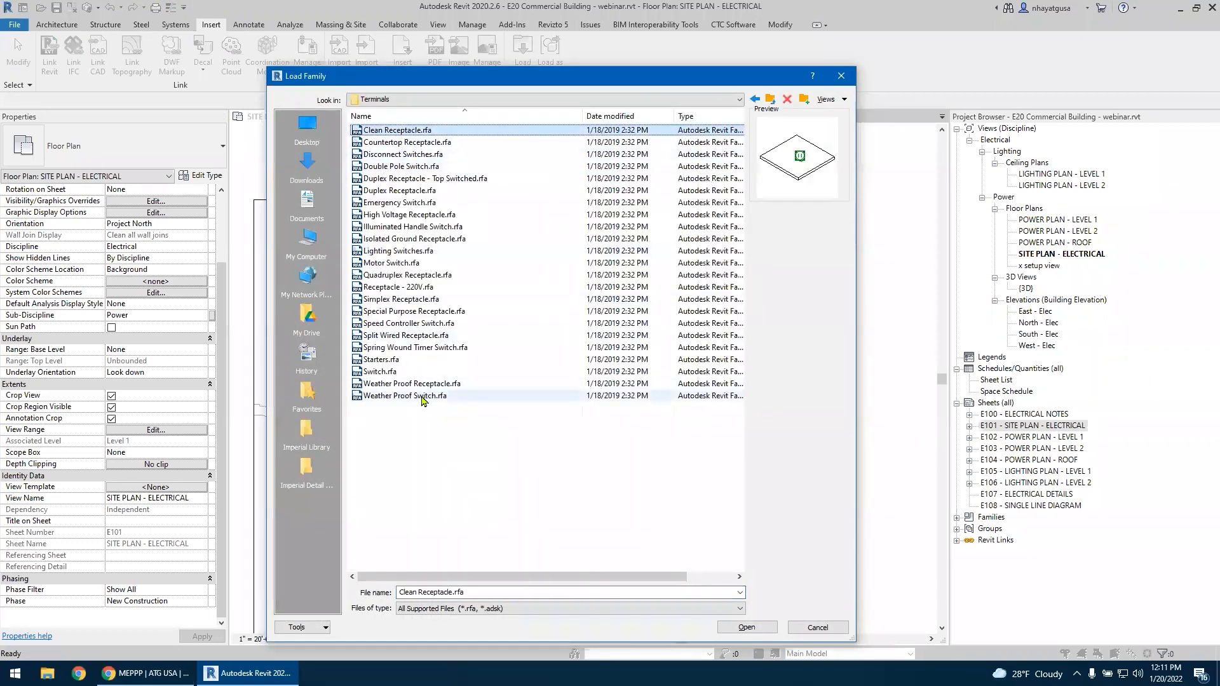
shift+click(422, 397)
click(746, 628)
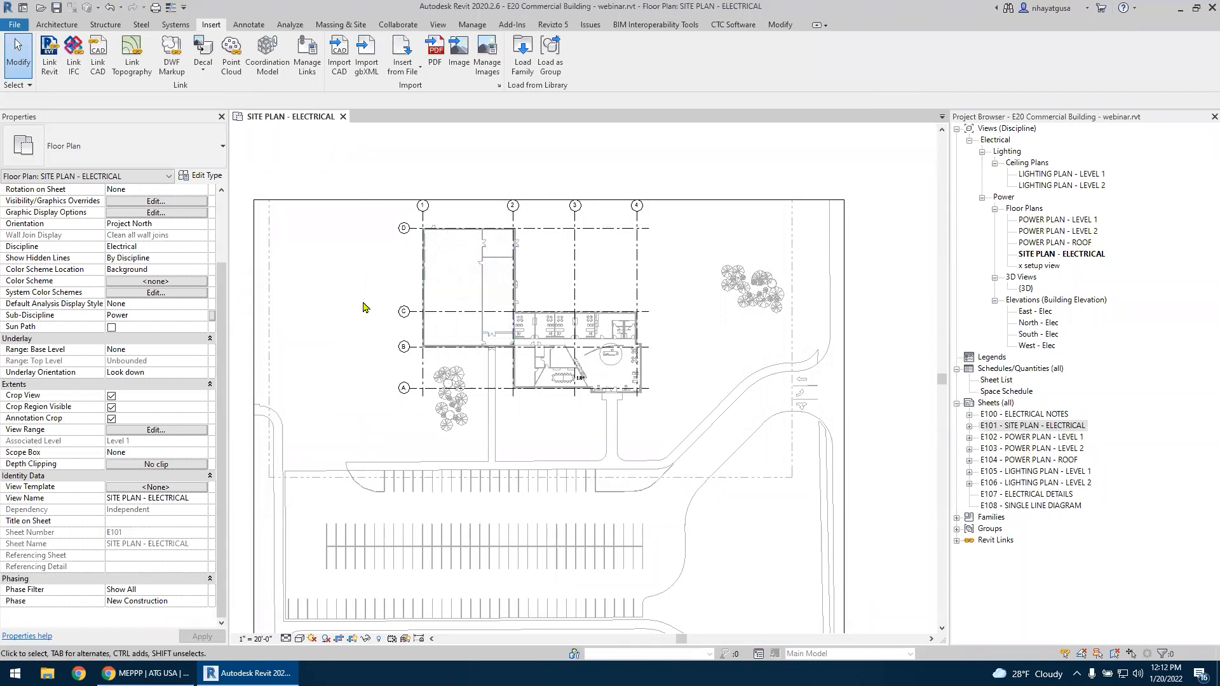
Browse the Electric Power, Information and Communication, and Fire Alarm family folders, and leave without loading anything
click(517, 65)
click(769, 100)
click(769, 101)
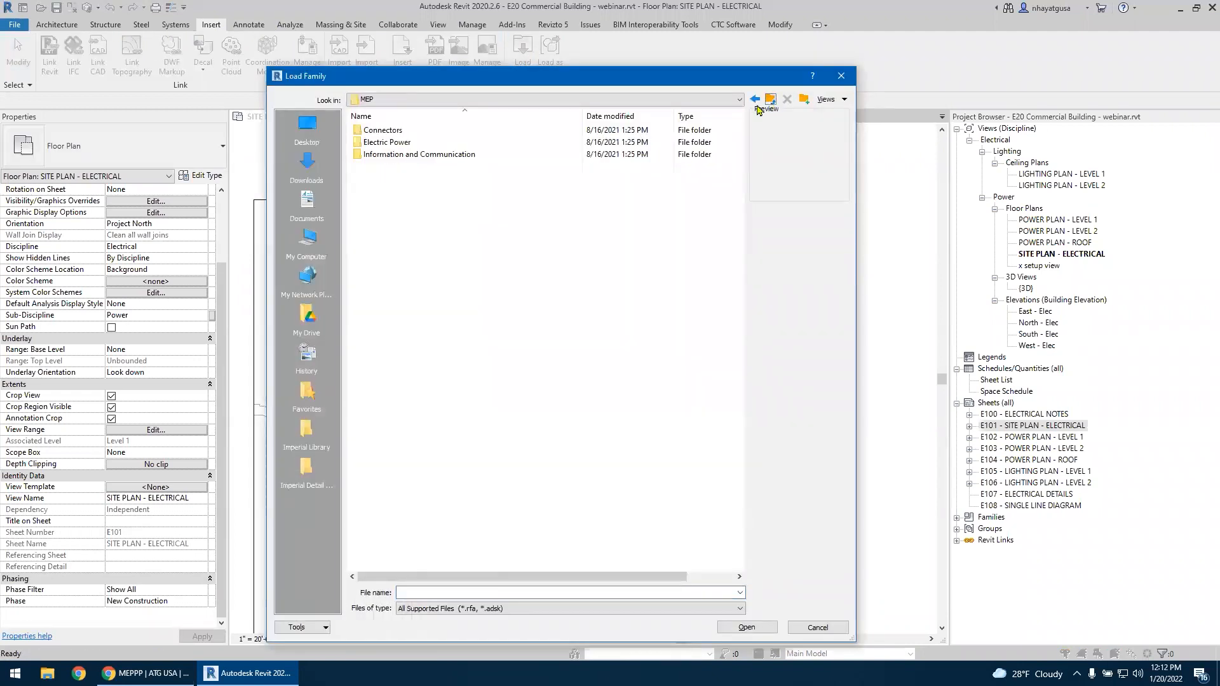
double_click(391, 143)
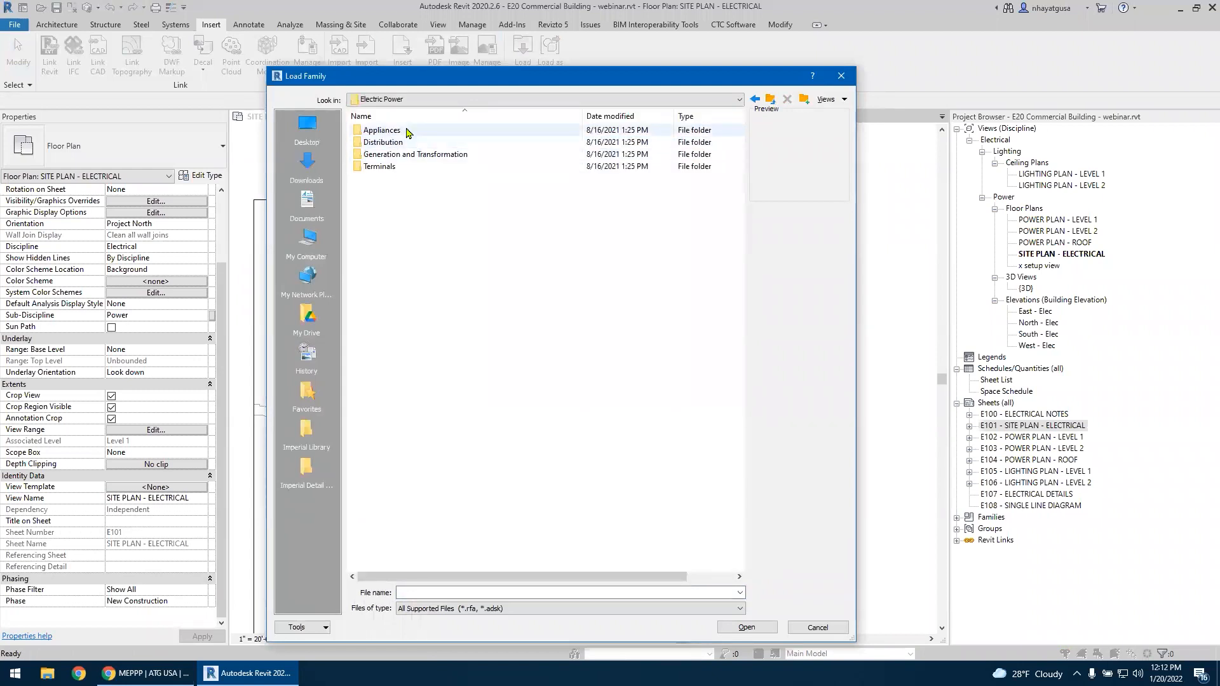
click(769, 99)
double_click(398, 156)
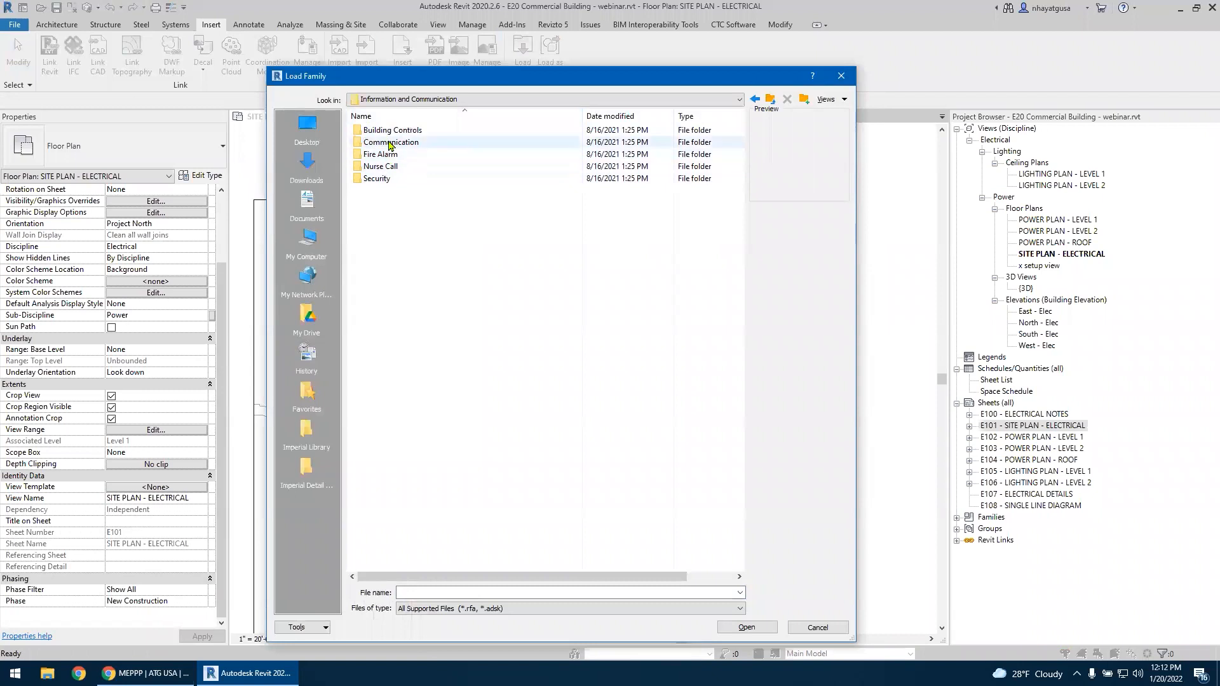
double_click(380, 154)
scroll(406, 322, down, 1)
scroll(406, 322, up, 1)
click(770, 99)
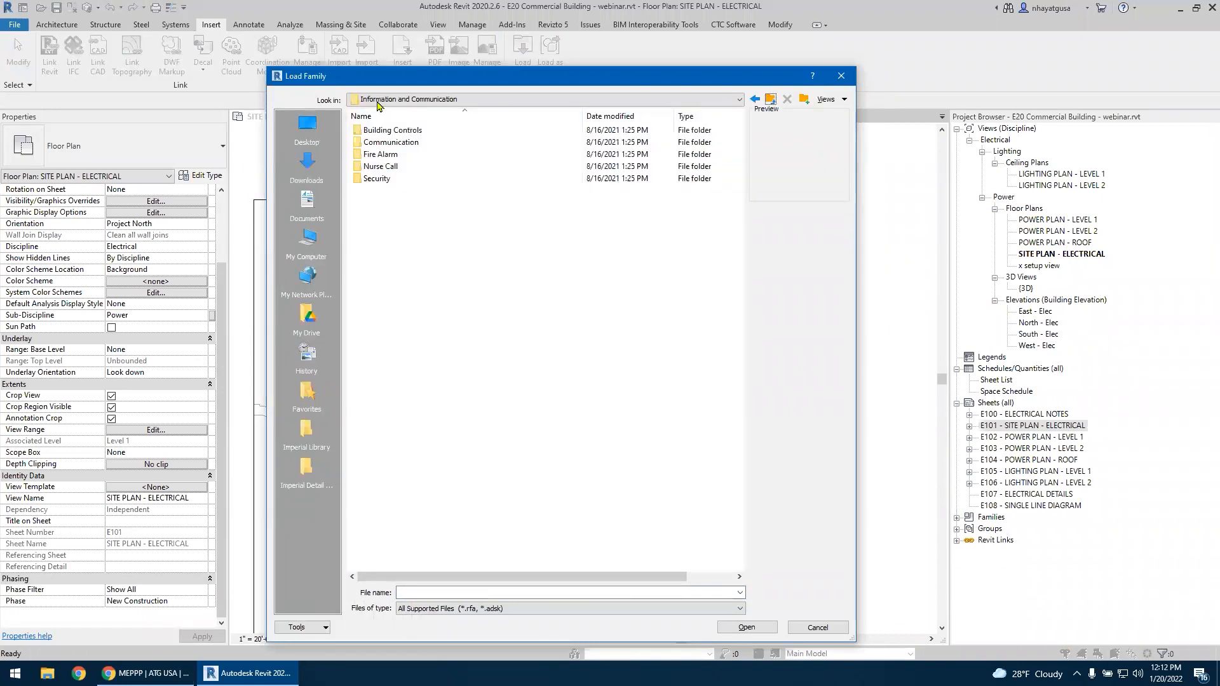
click(771, 99)
click(818, 627)
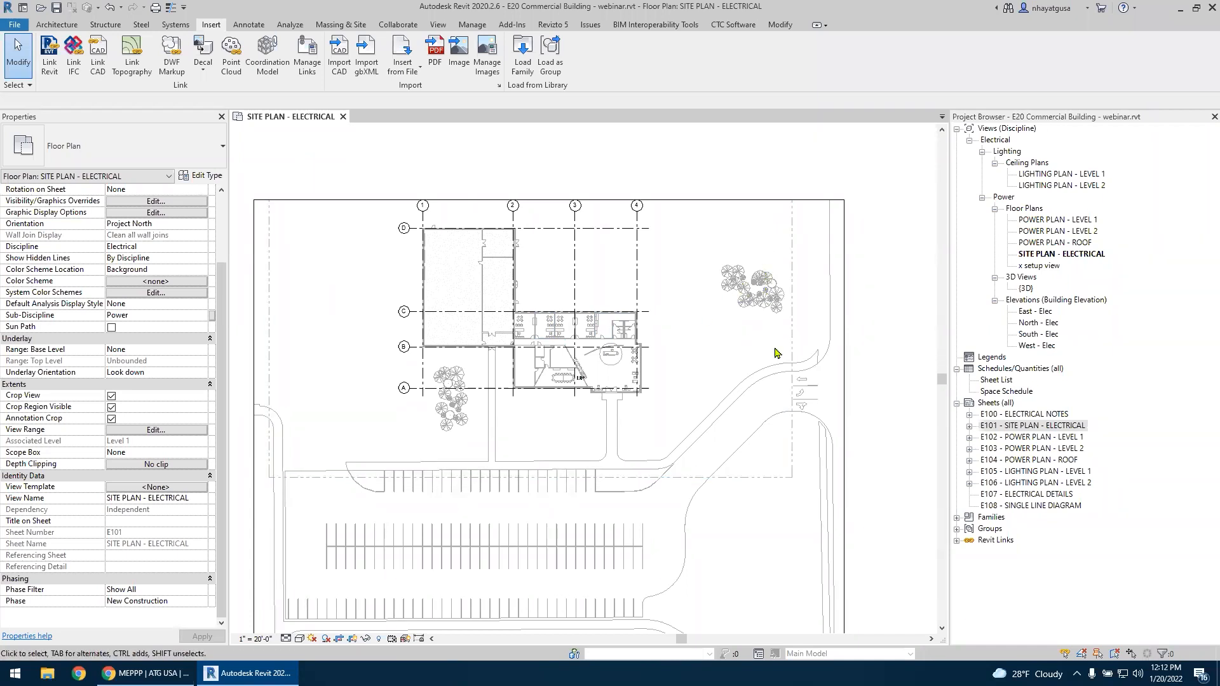
Start placing electrical equipment on the site plan and look through the available equipment types
click(172, 26)
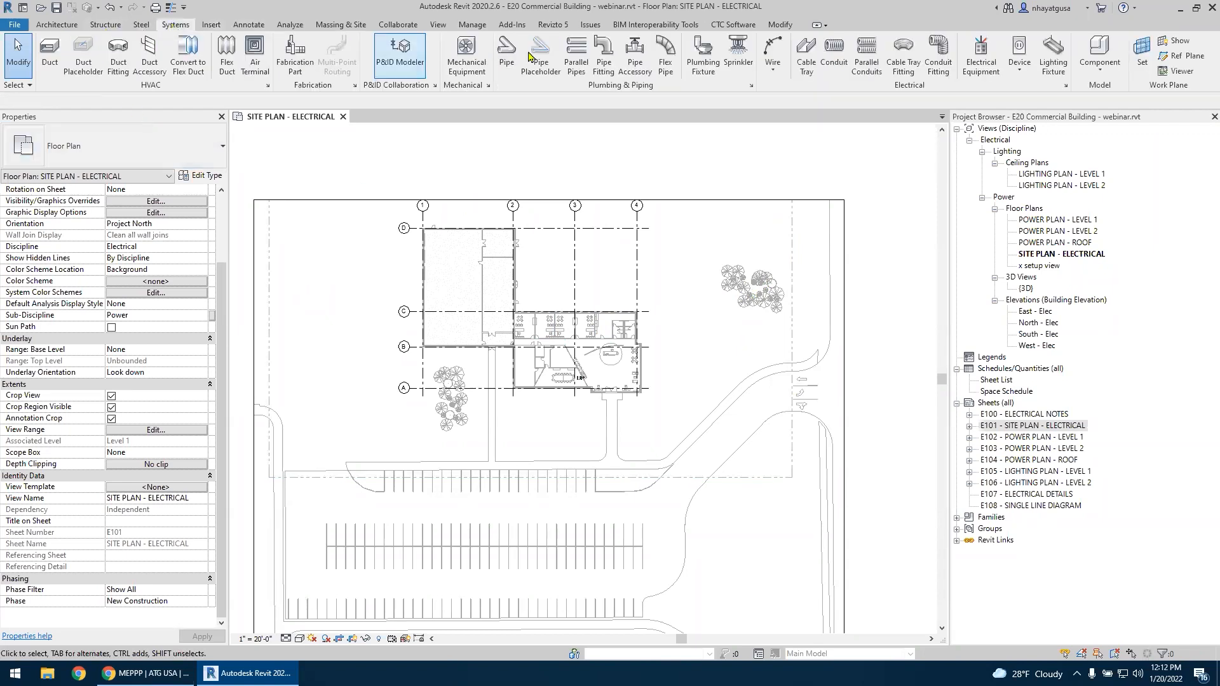
click(979, 62)
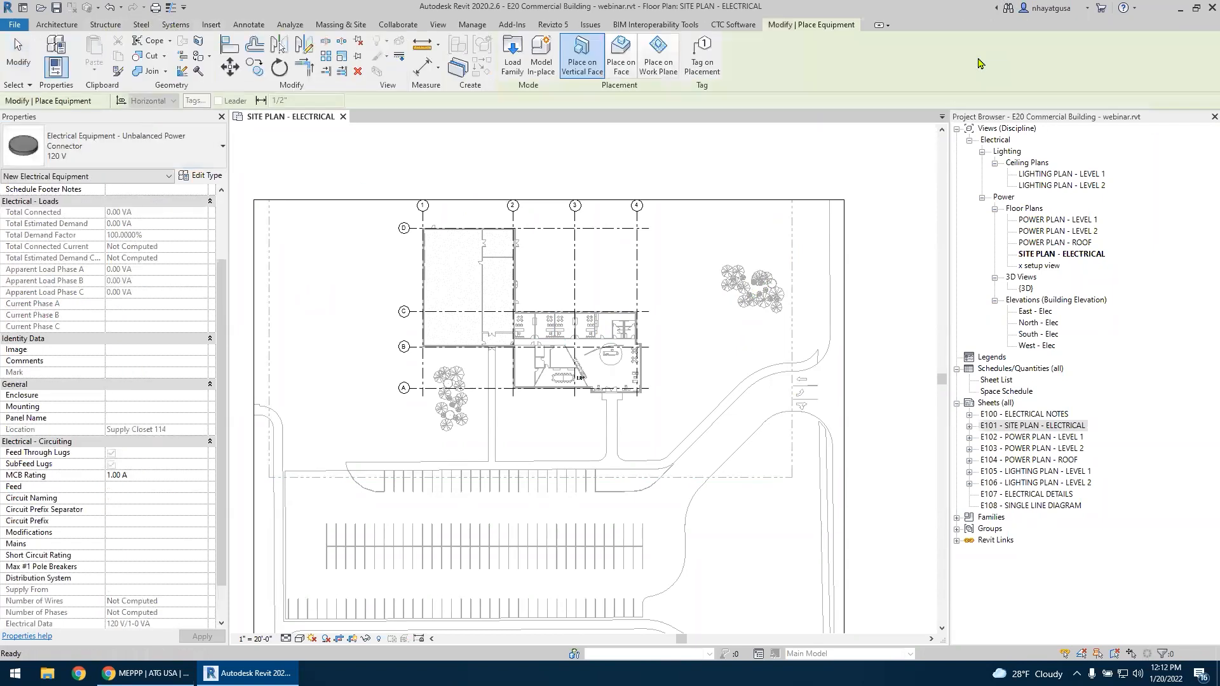
click(134, 151)
click(134, 152)
click(133, 153)
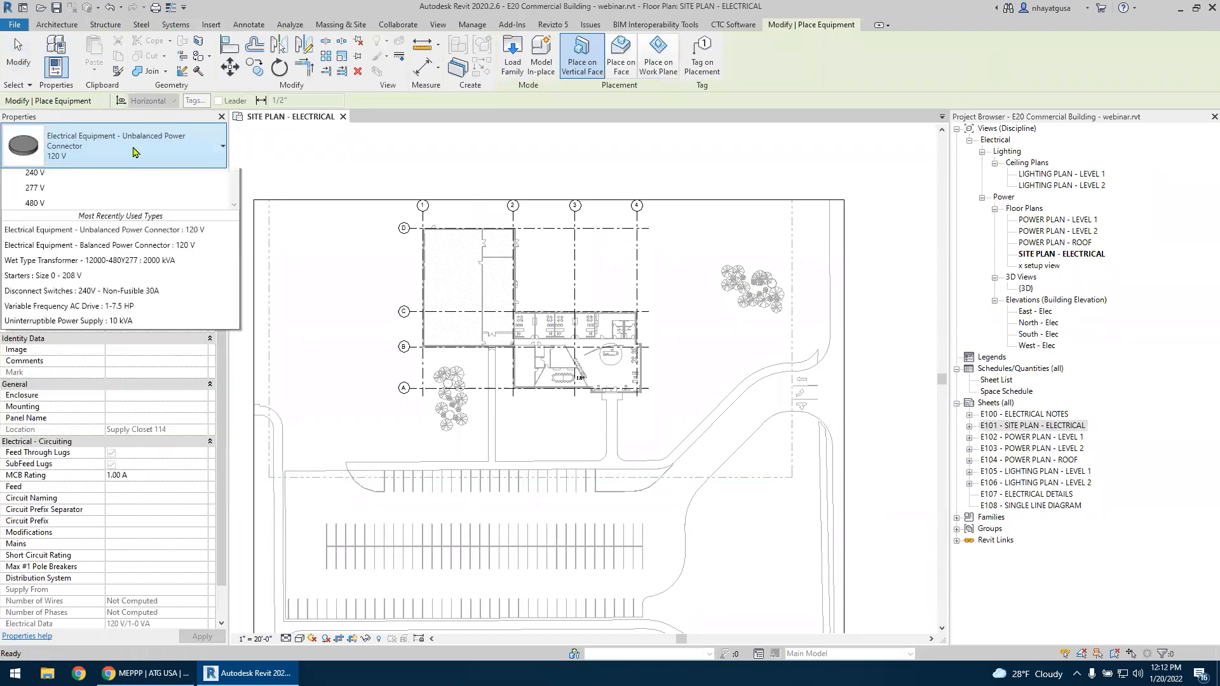
click(133, 146)
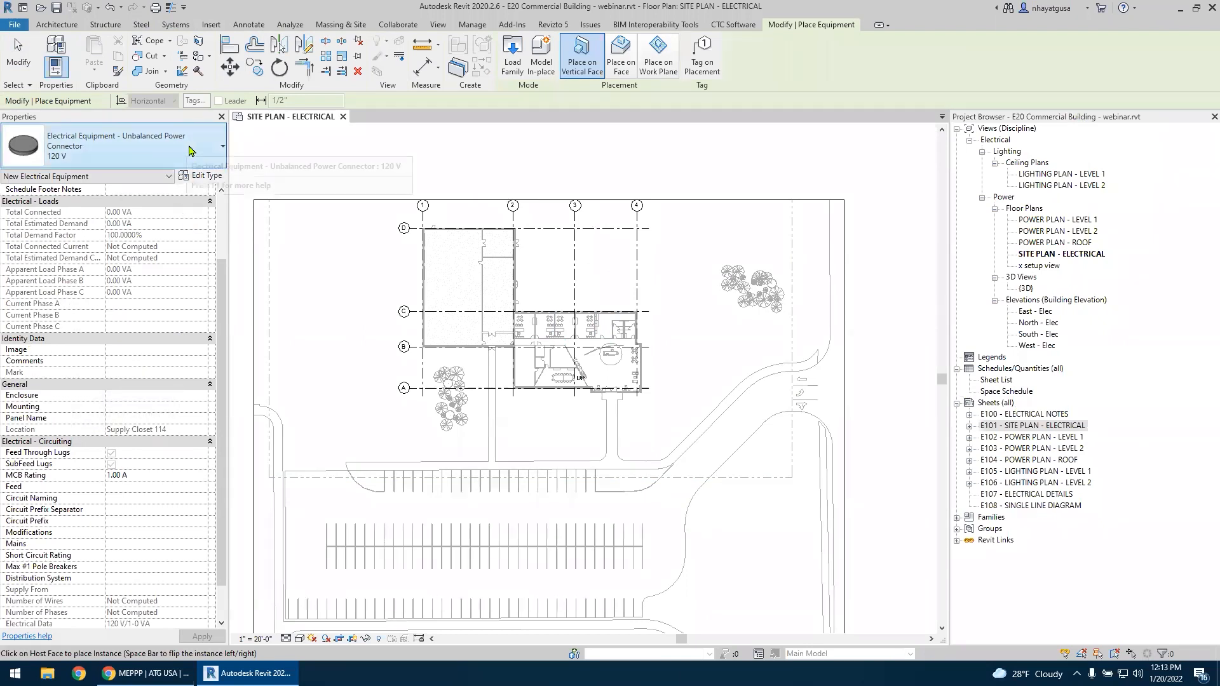
Filter the equipment types by "transfor" and choose the 2500 kVA type of Wet Type Transformer - 12000-480Y277
click(105, 152)
scroll(76, 273, up, 4)
scroll(79, 273, down, 5)
scroll(84, 273, down, 1)
scroll(86, 274, up, 4)
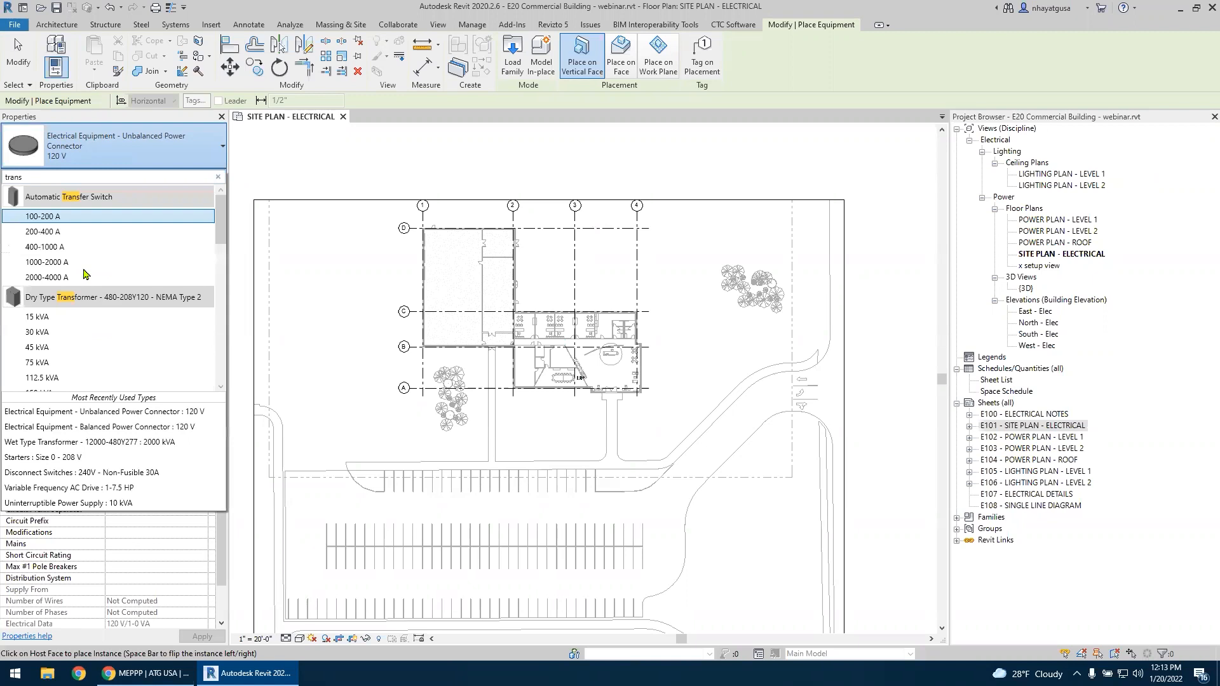
mouse_move(100, 200)
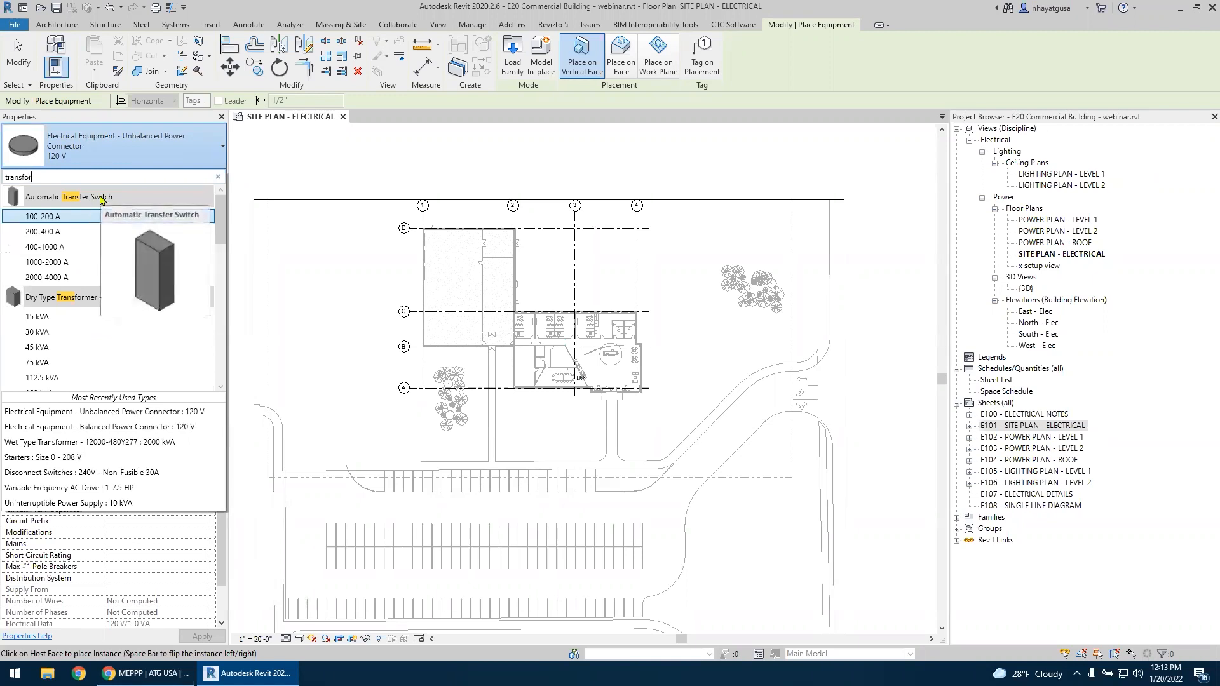
scroll(100, 199, down, 8)
scroll(66, 219, down, 8)
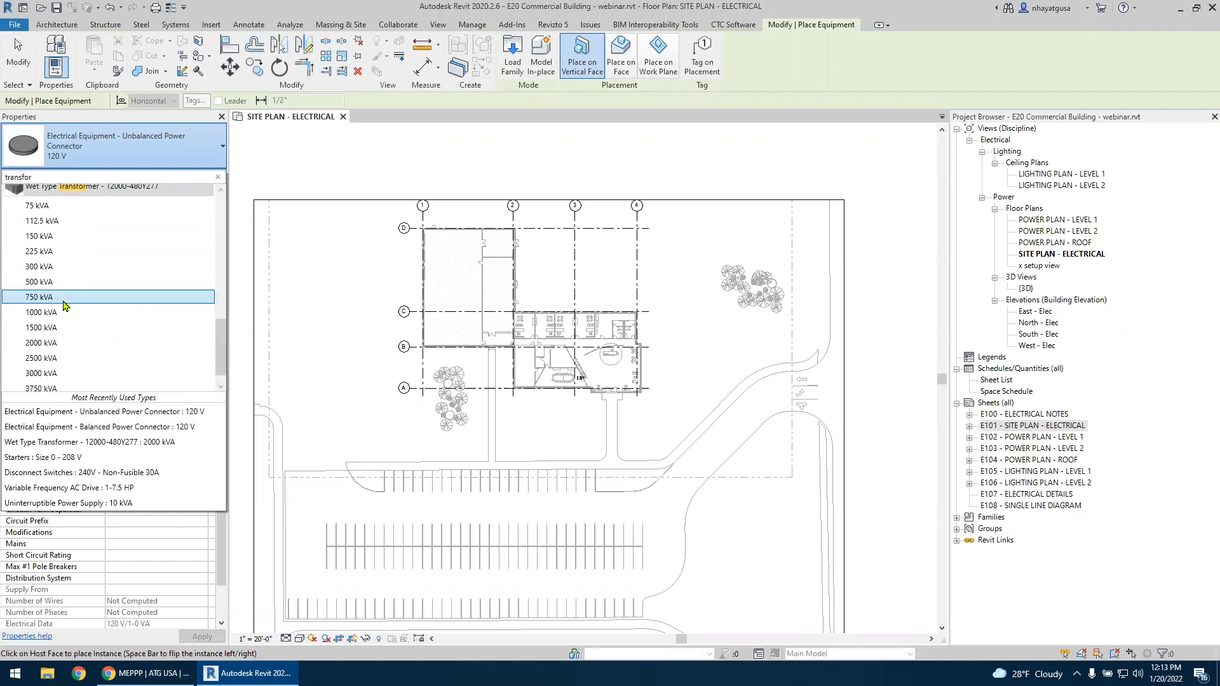
scroll(66, 306, down, 1)
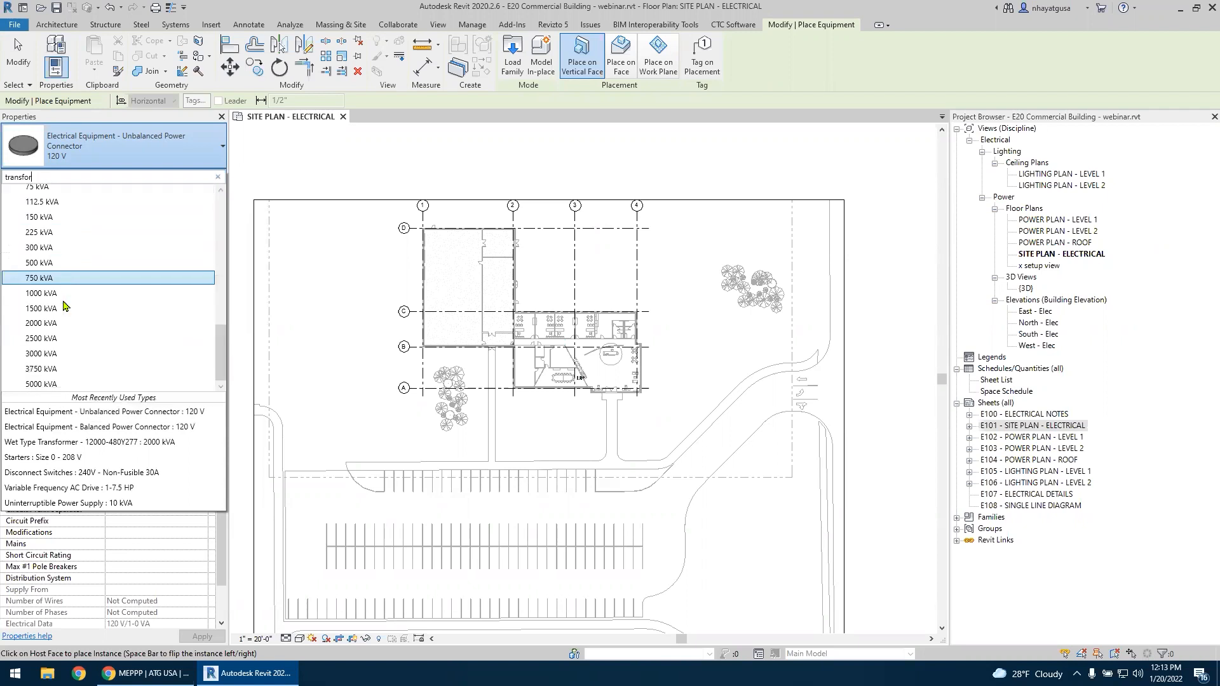
click(59, 339)
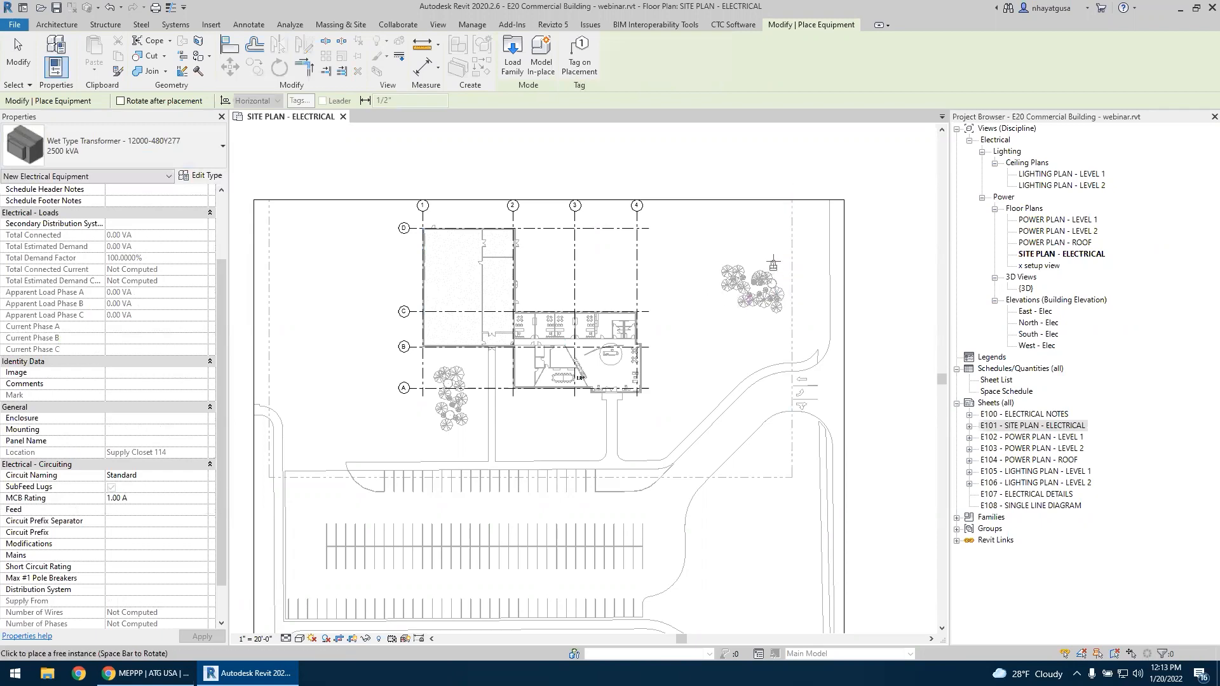
Place the 2500 kVA transformer, rotated a quarter turn, beside the dashed site line just north of the tree cluster northeast of the building
scroll(779, 258, up, 8)
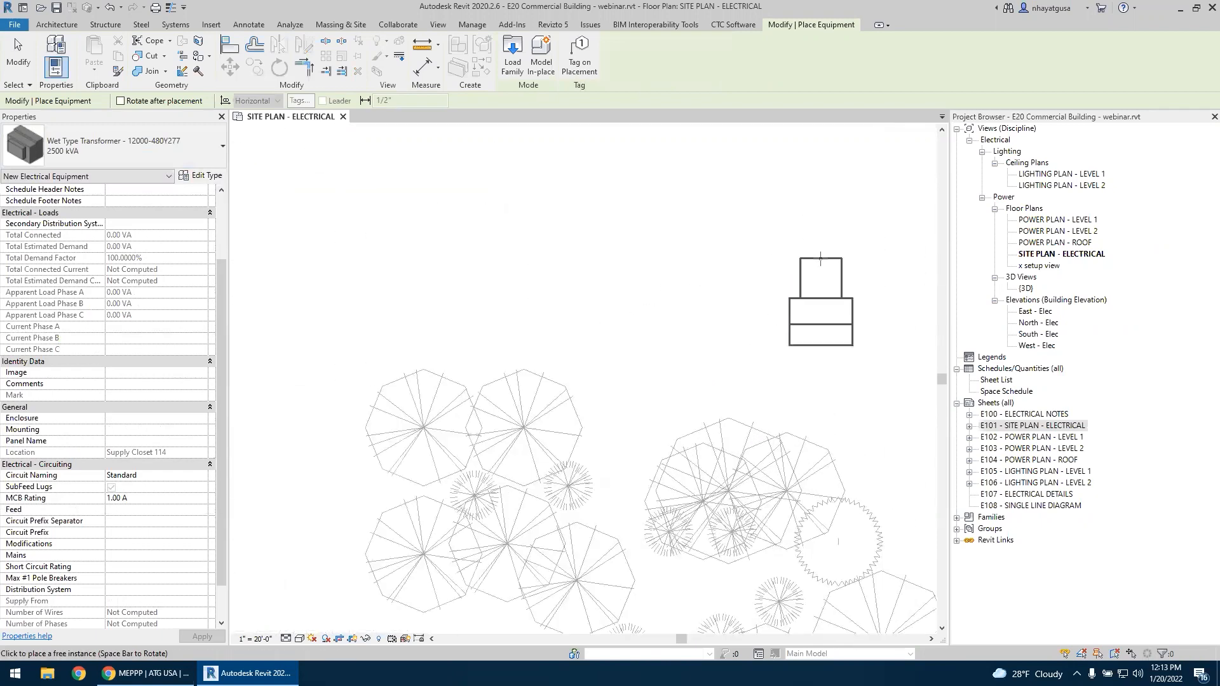
scroll(820, 258, down, 3)
scroll(820, 259, up, 6)
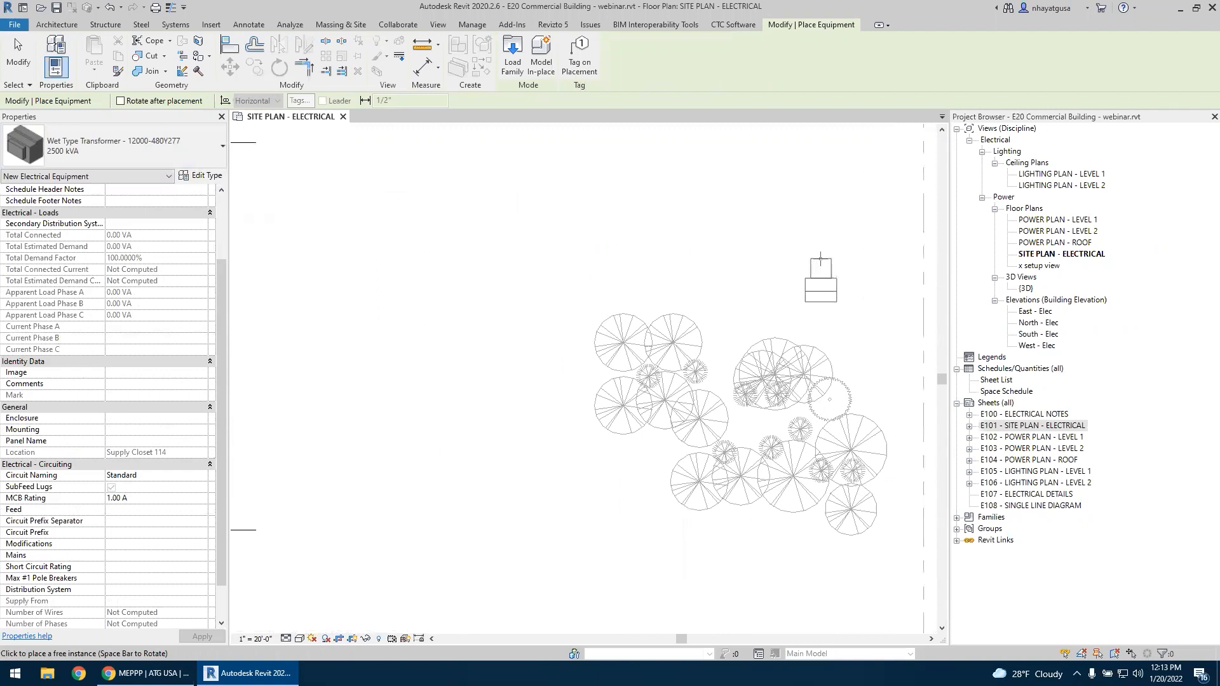
scroll(820, 258, down, 5)
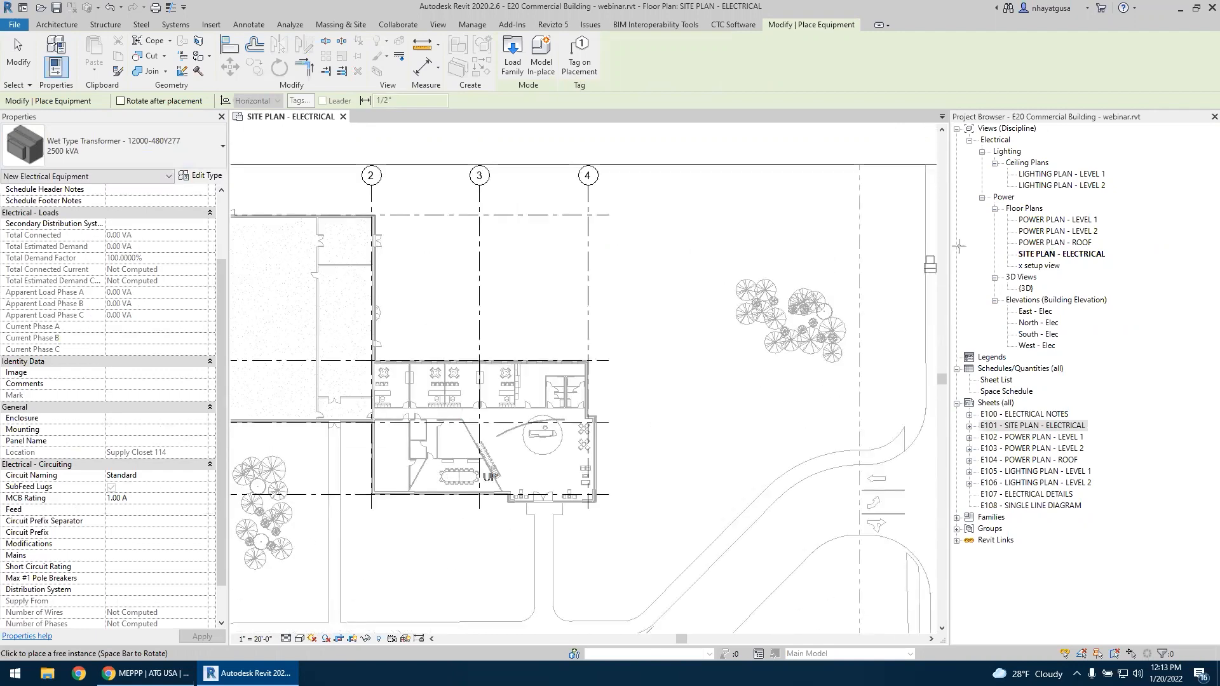
scroll(816, 247, up, 4)
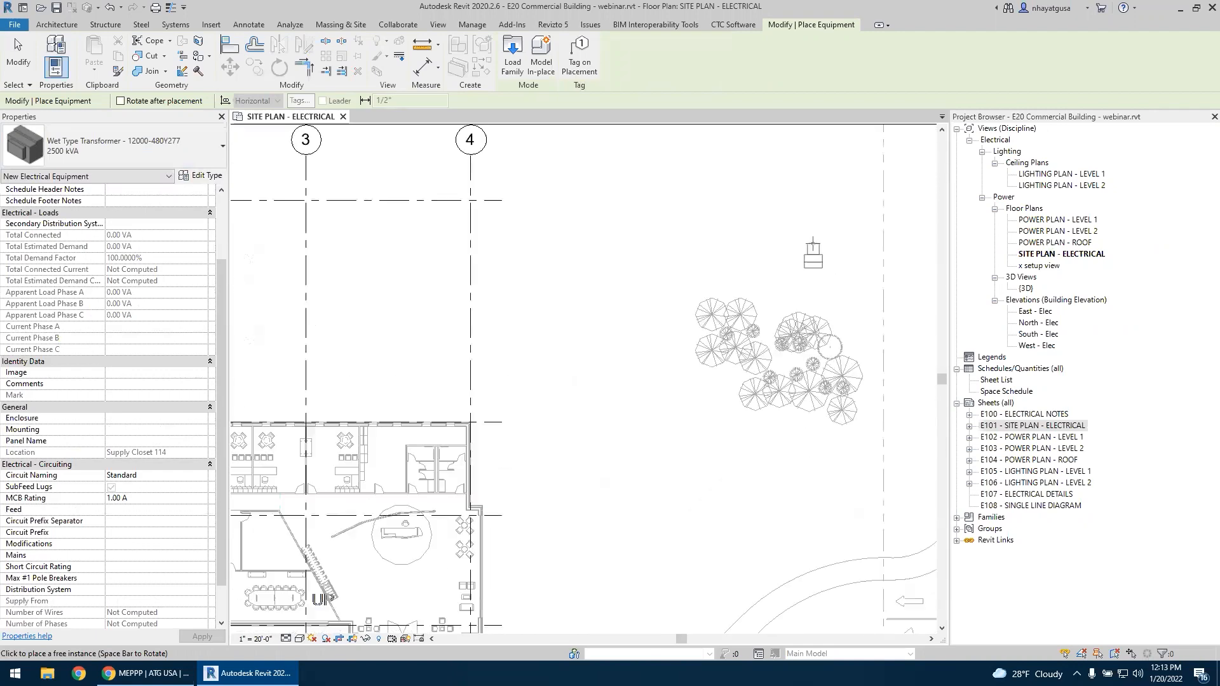
key(space)
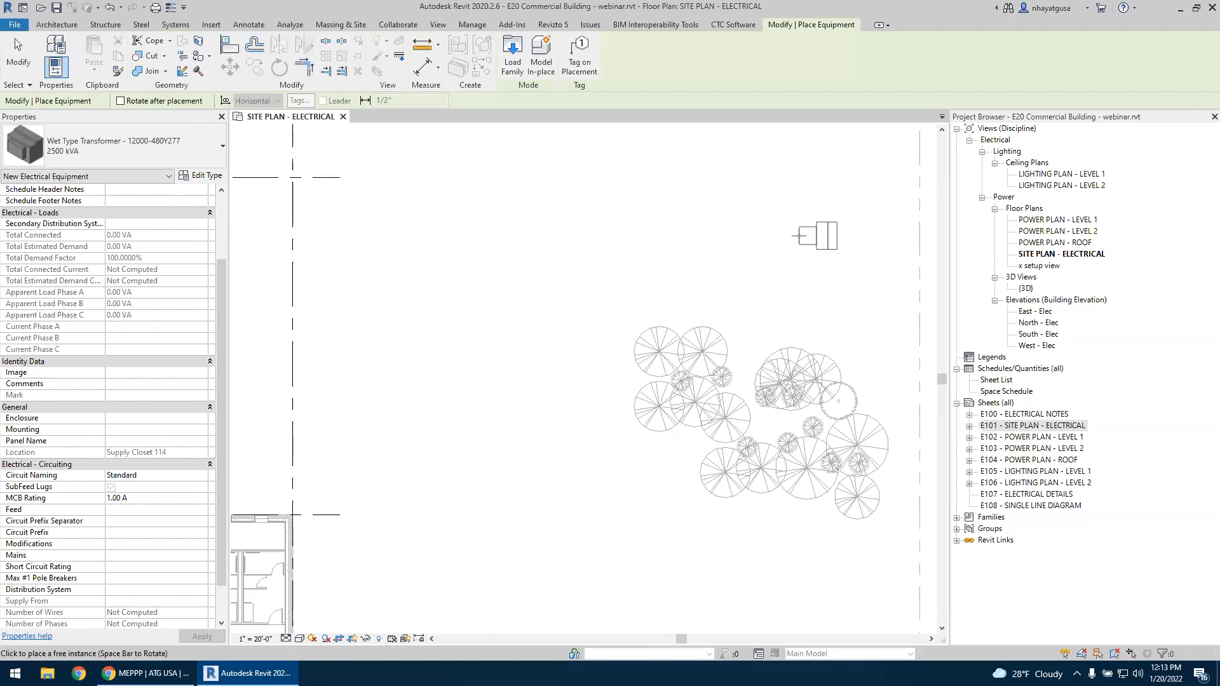
scroll(819, 259, down, 4)
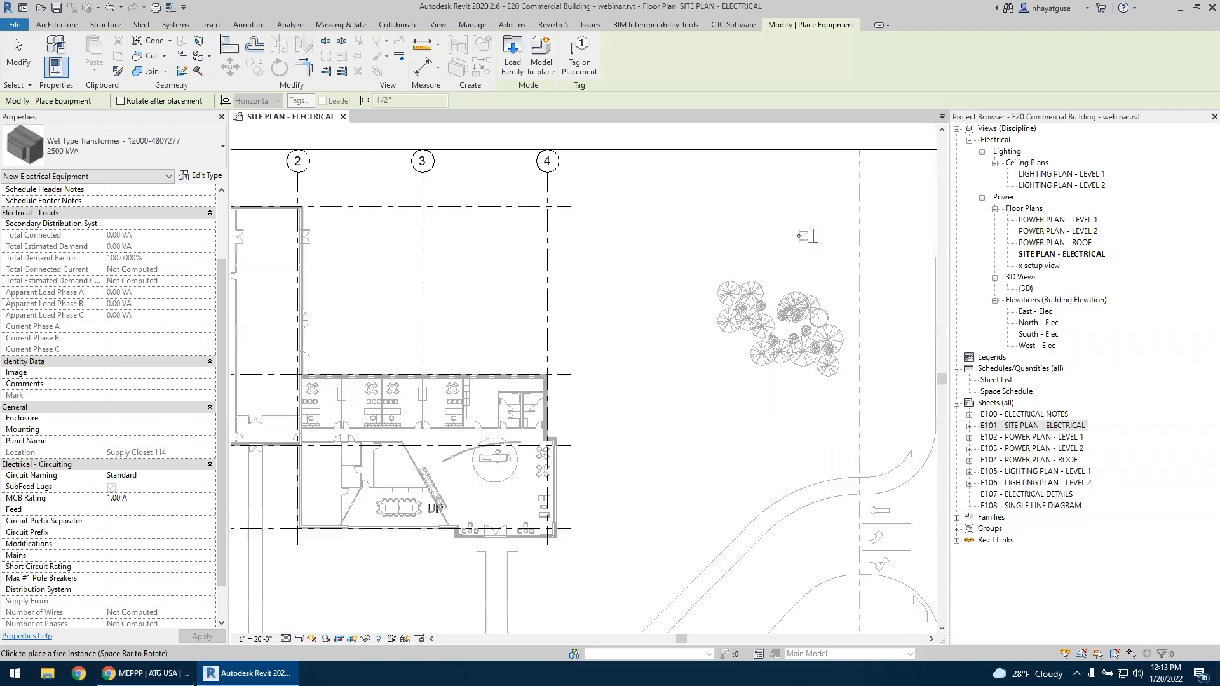
scroll(822, 263, up, 2)
scroll(738, 259, up, 2)
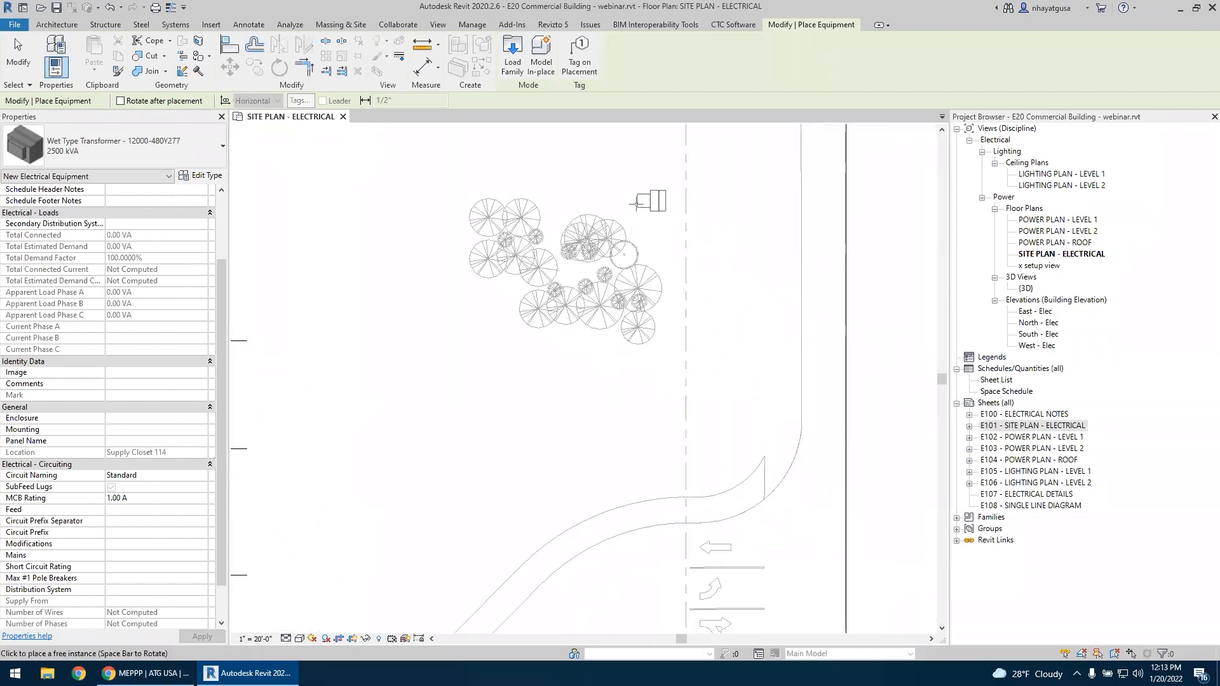
scroll(654, 185, down, 3)
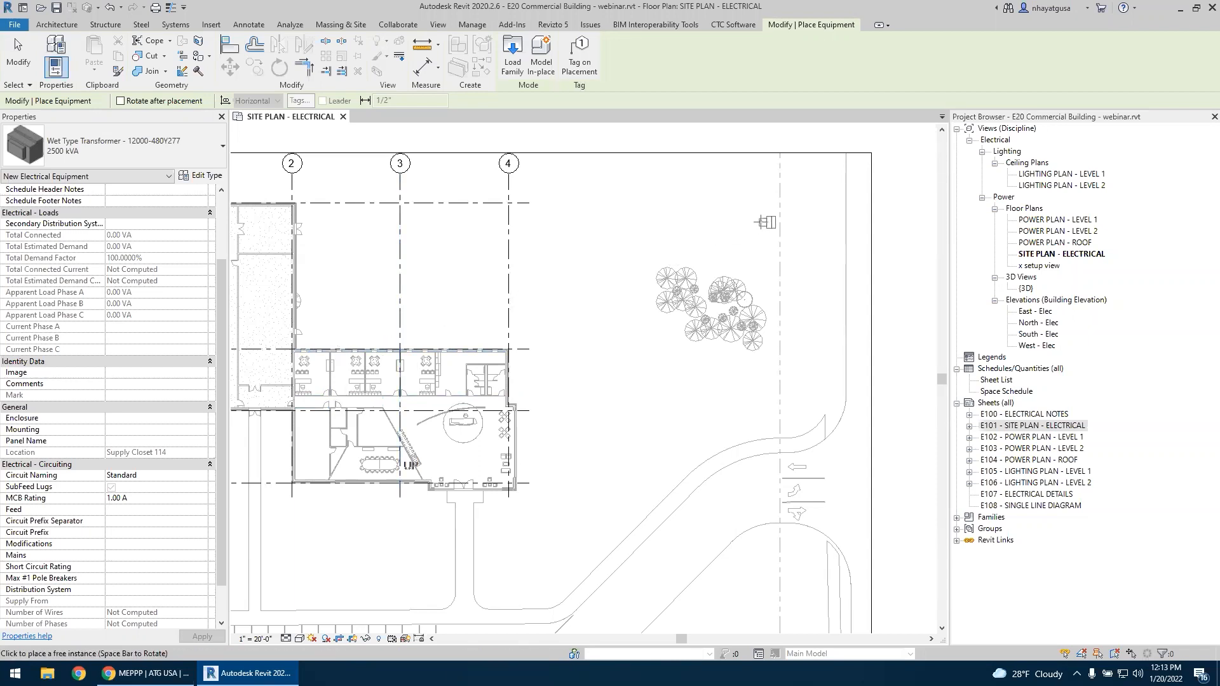
click(767, 222)
key(Escape)
key(Escape)
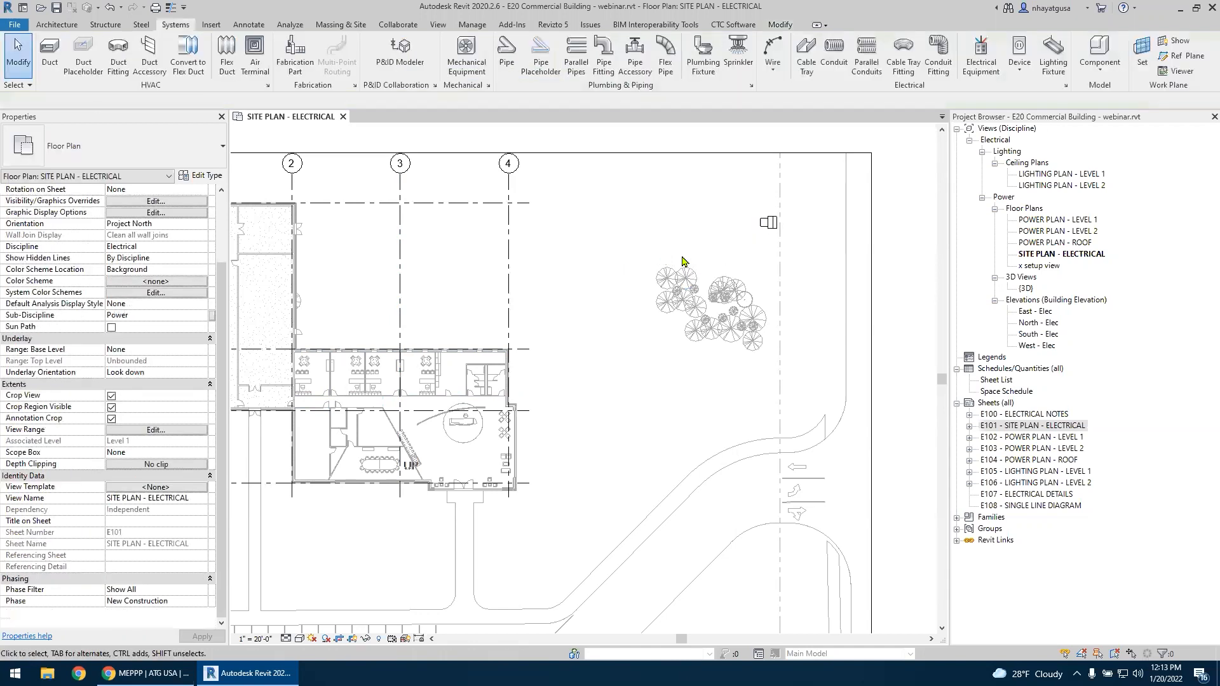
Set the placed transformer's panel name to UTILITY XFMR
click(769, 224)
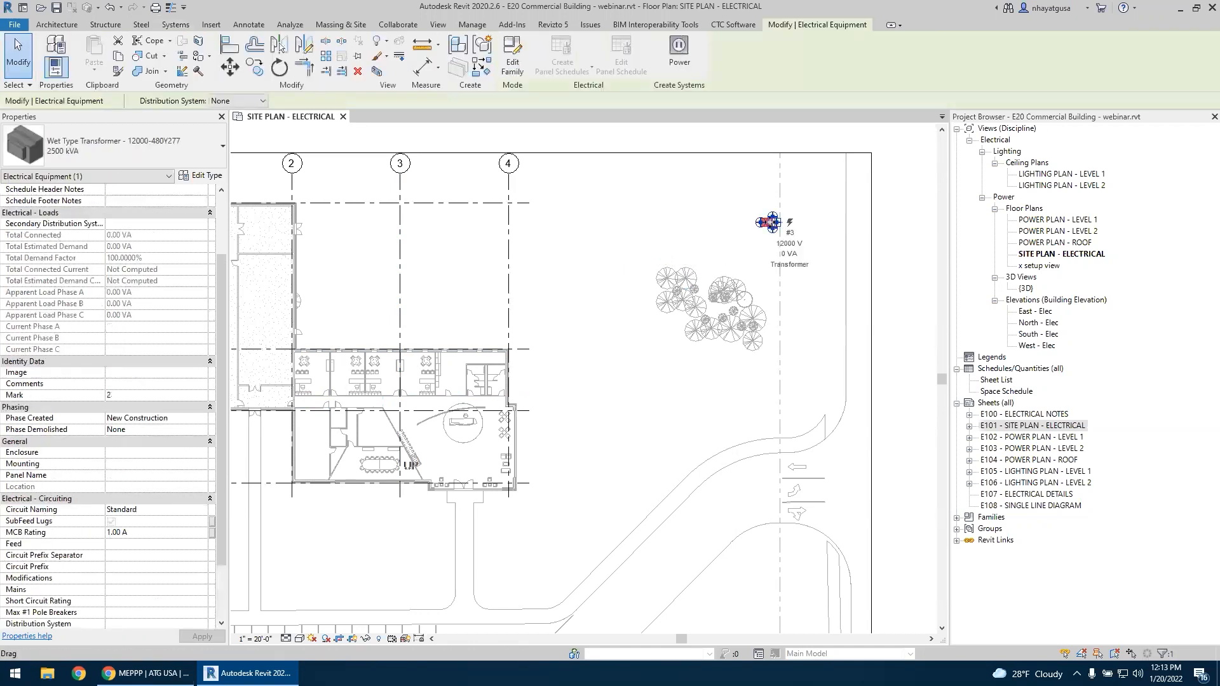
scroll(102, 354, down, 2)
scroll(101, 349, up, 1)
click(753, 234)
click(764, 223)
scroll(113, 279, down, 2)
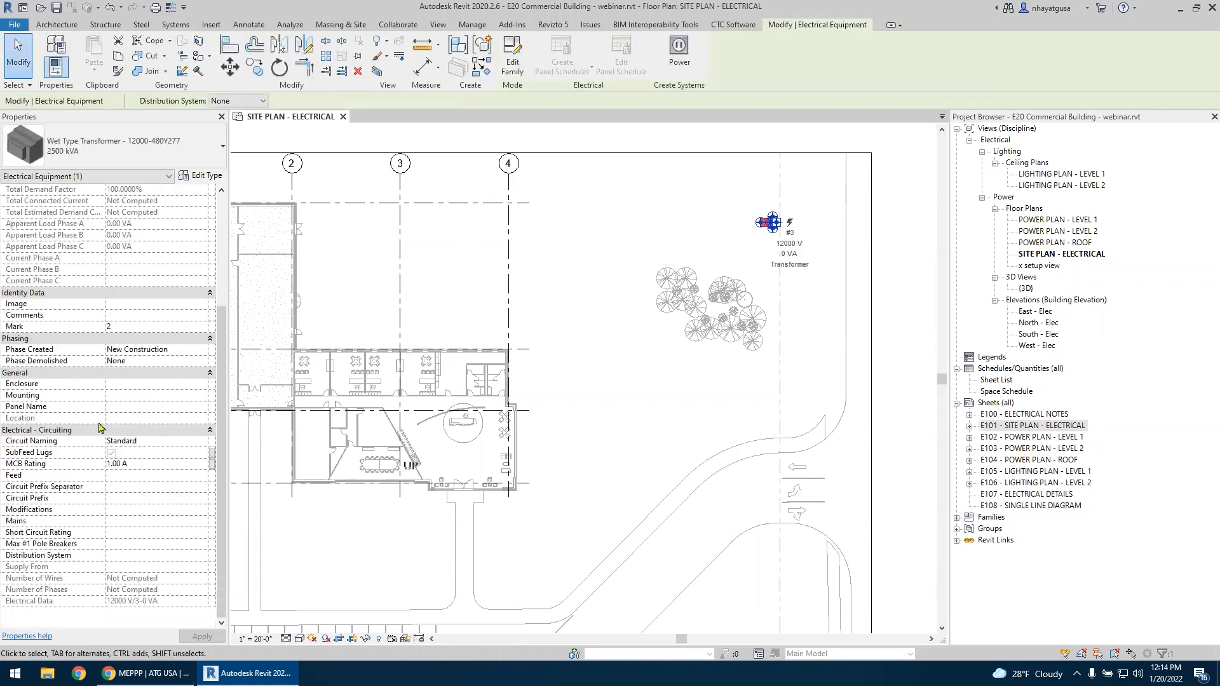
click(119, 406)
scroll(118, 324, up, 4)
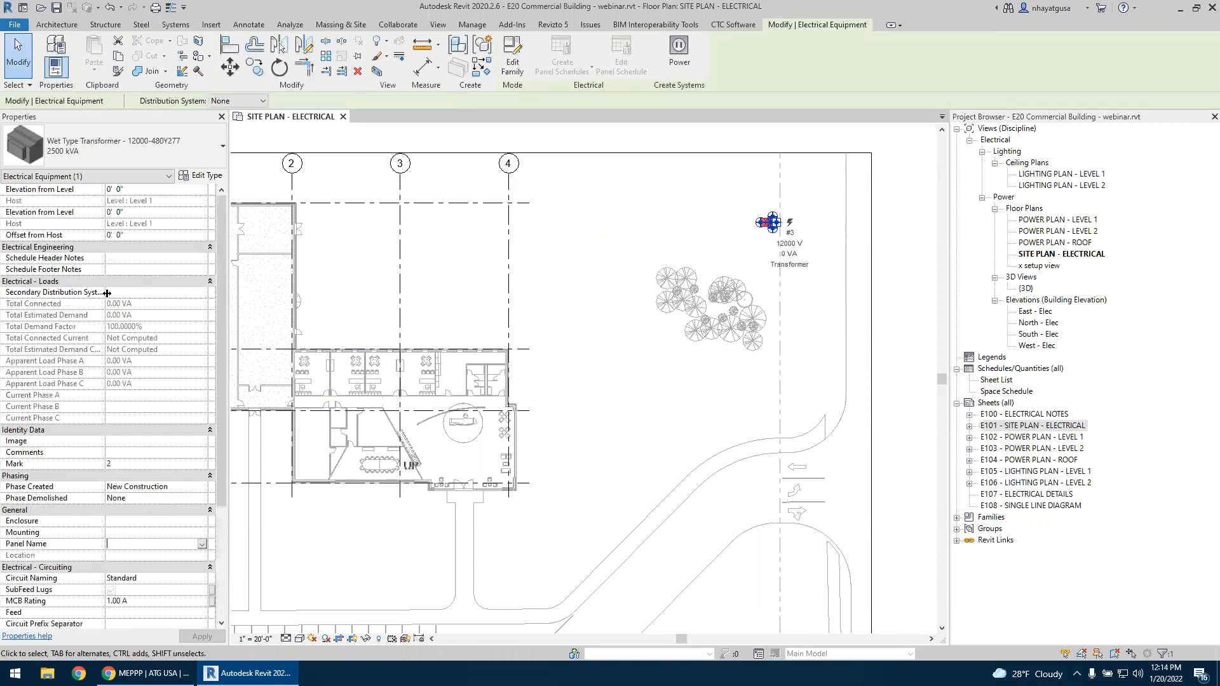
scroll(117, 365, down, 4)
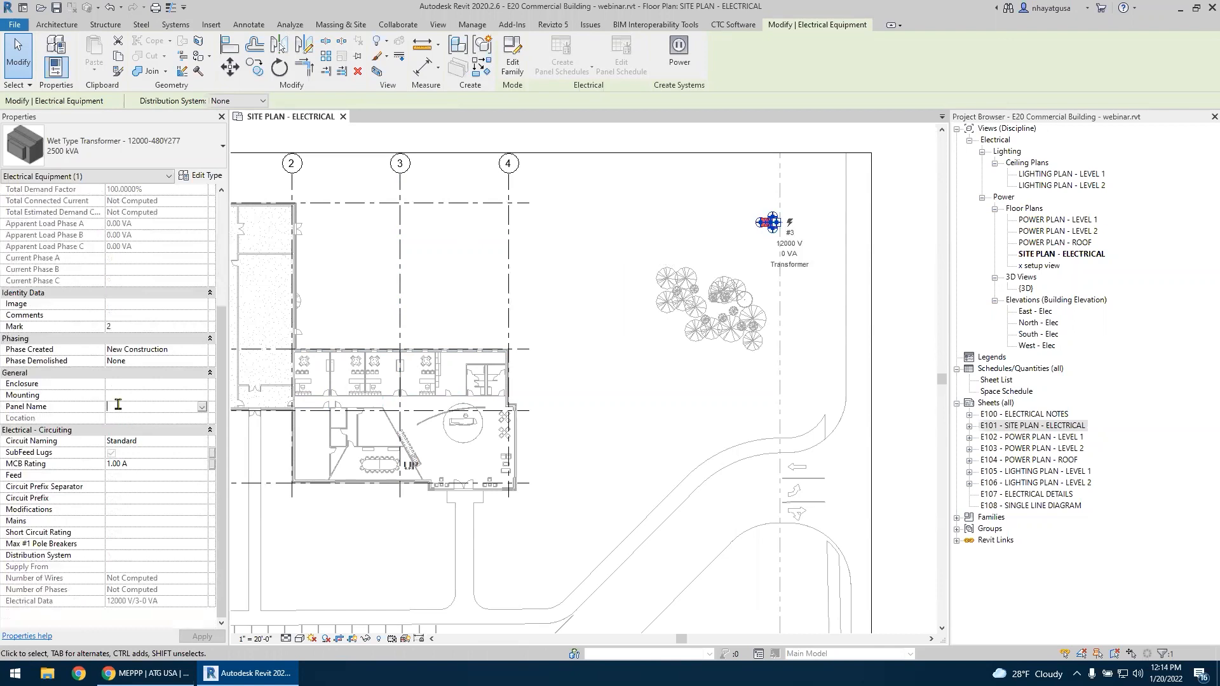
key(Caps_Lock)
text(UTILITY XFMR)
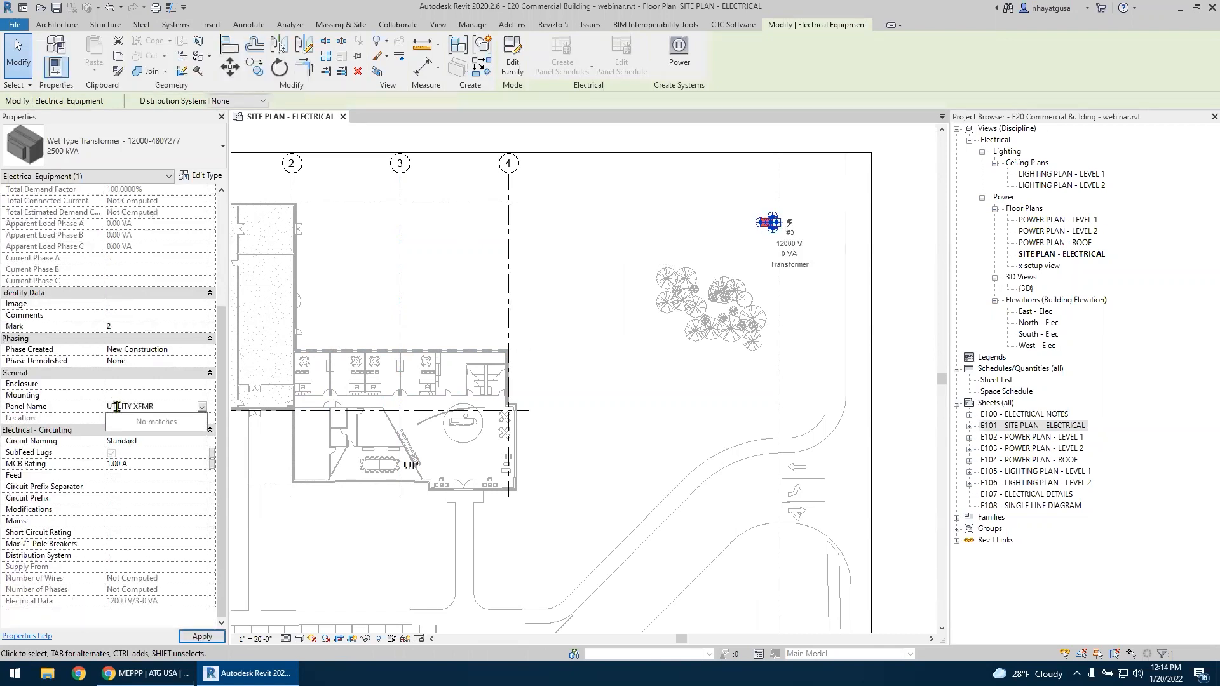
key(Return)
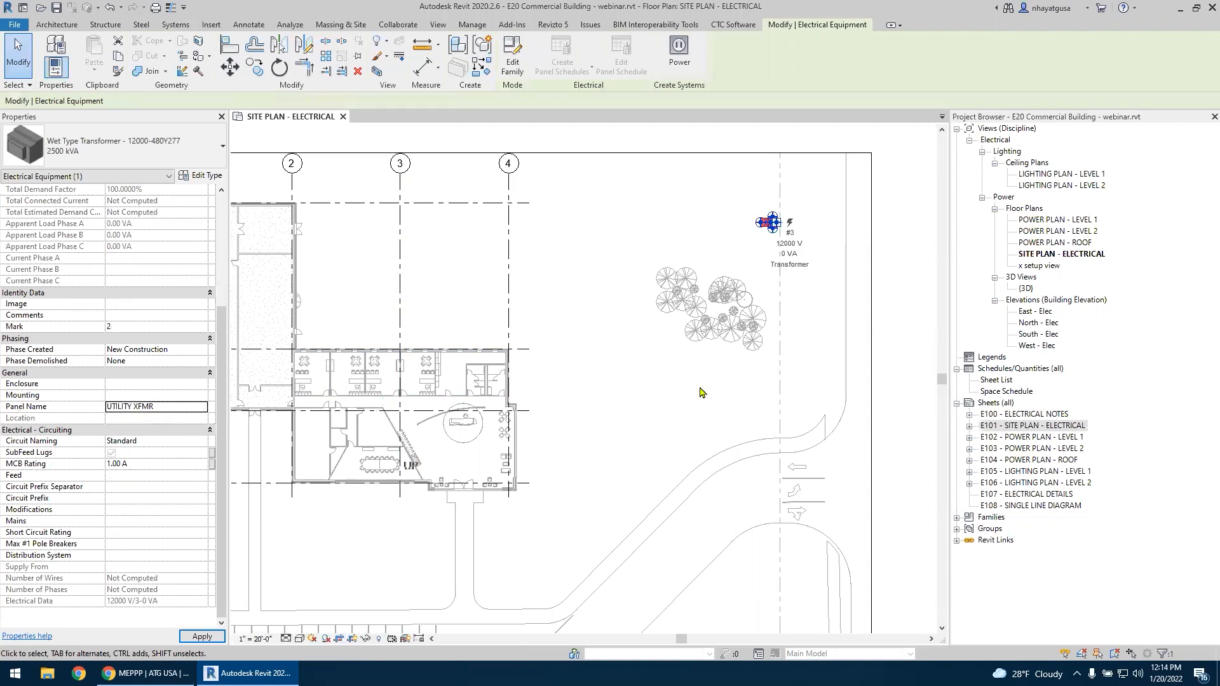
click(736, 365)
scroll(753, 245, up, 5)
scroll(753, 246, up, 2)
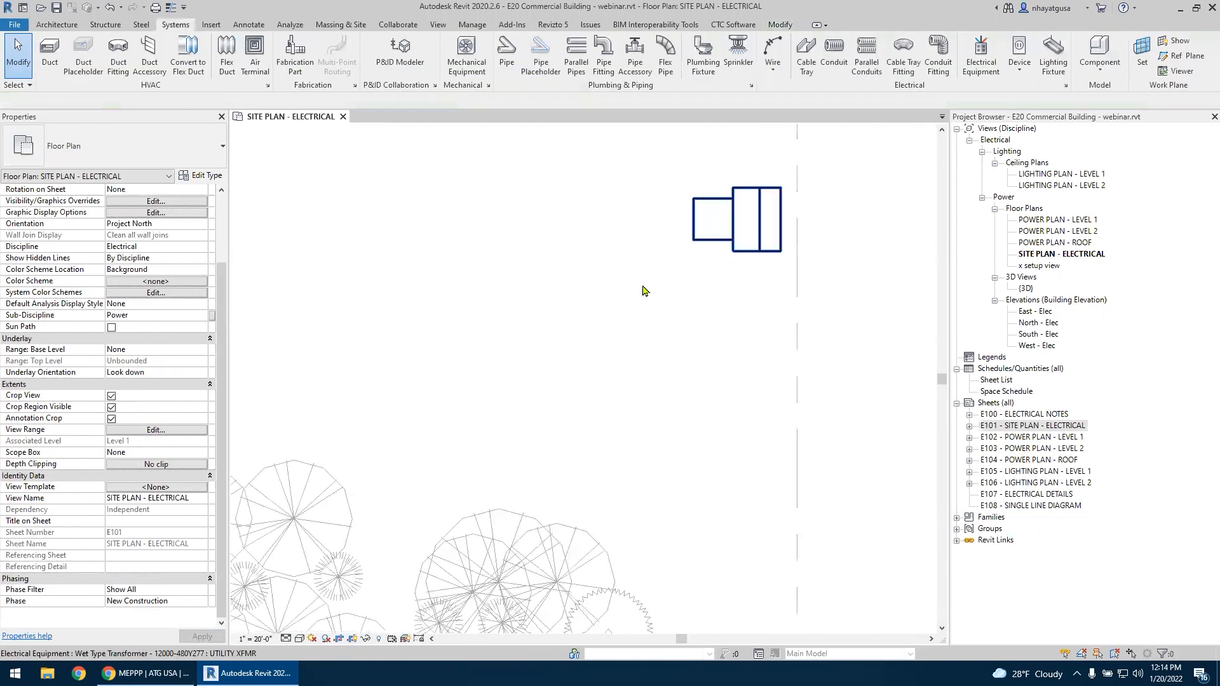
middle_drag(641, 285, 535, 408)
key(t)
key(x)
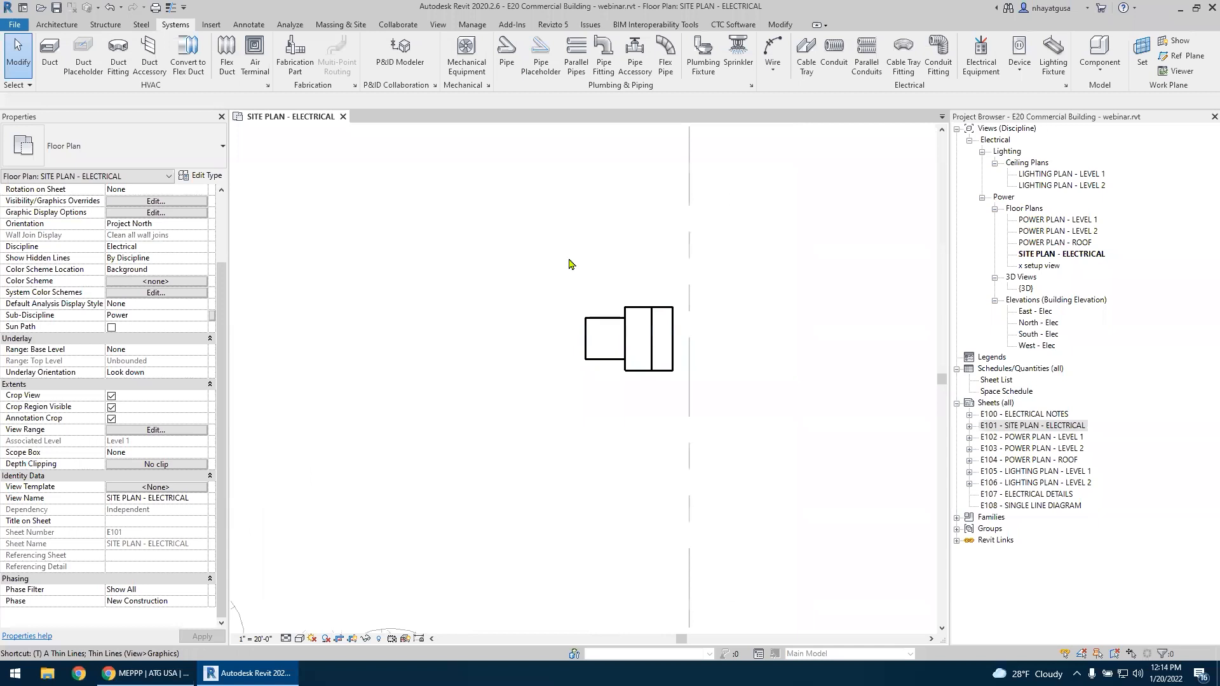
click(555, 250)
text(UTIL)
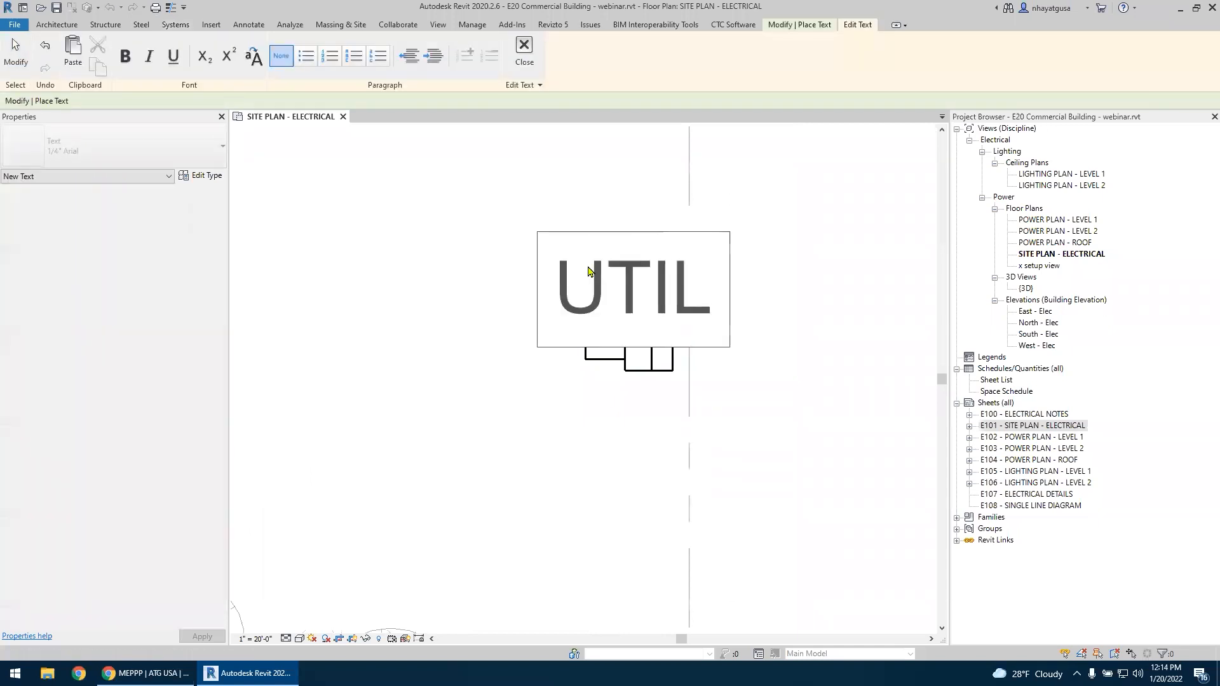
key(Escape)
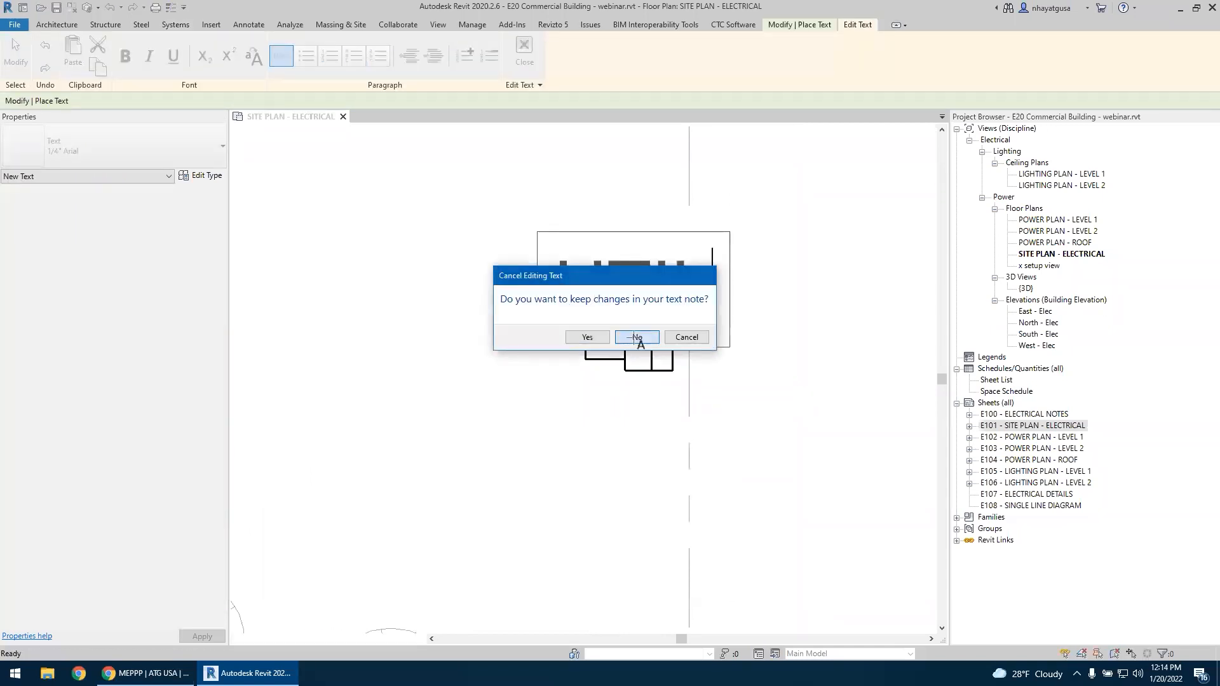
click(630, 338)
scroll(598, 329, down, 2)
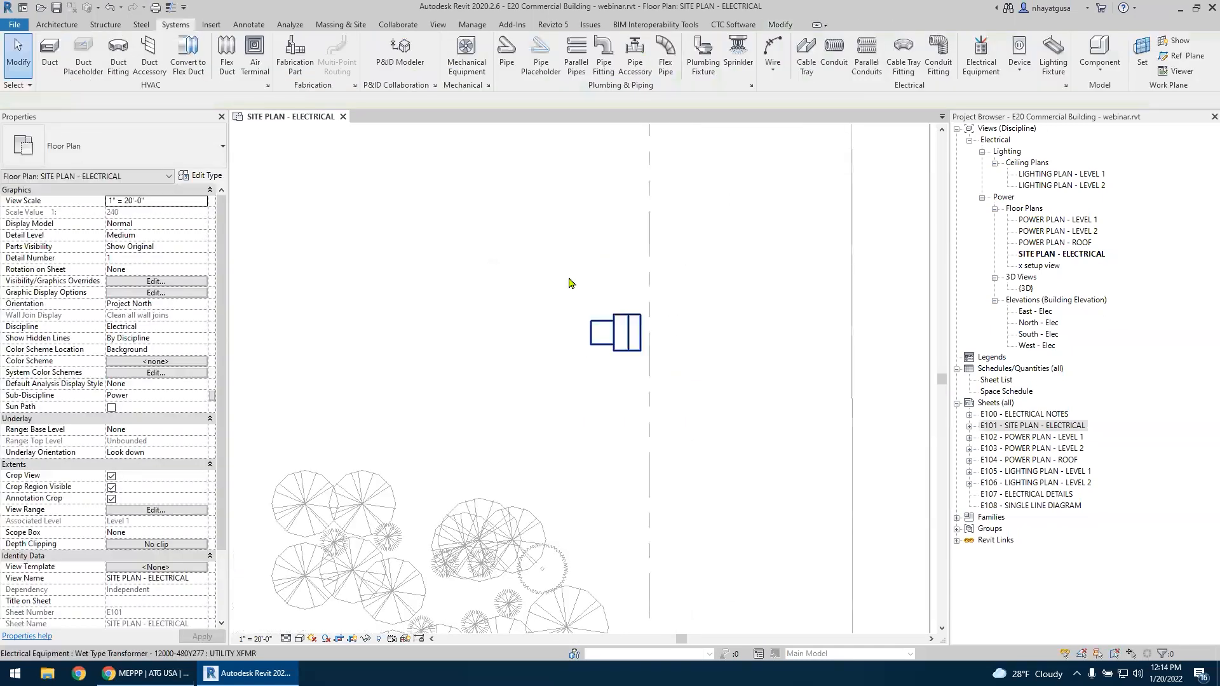
Tag the transformer by category with a leader and move the tag up and to the left of the symbol
click(248, 25)
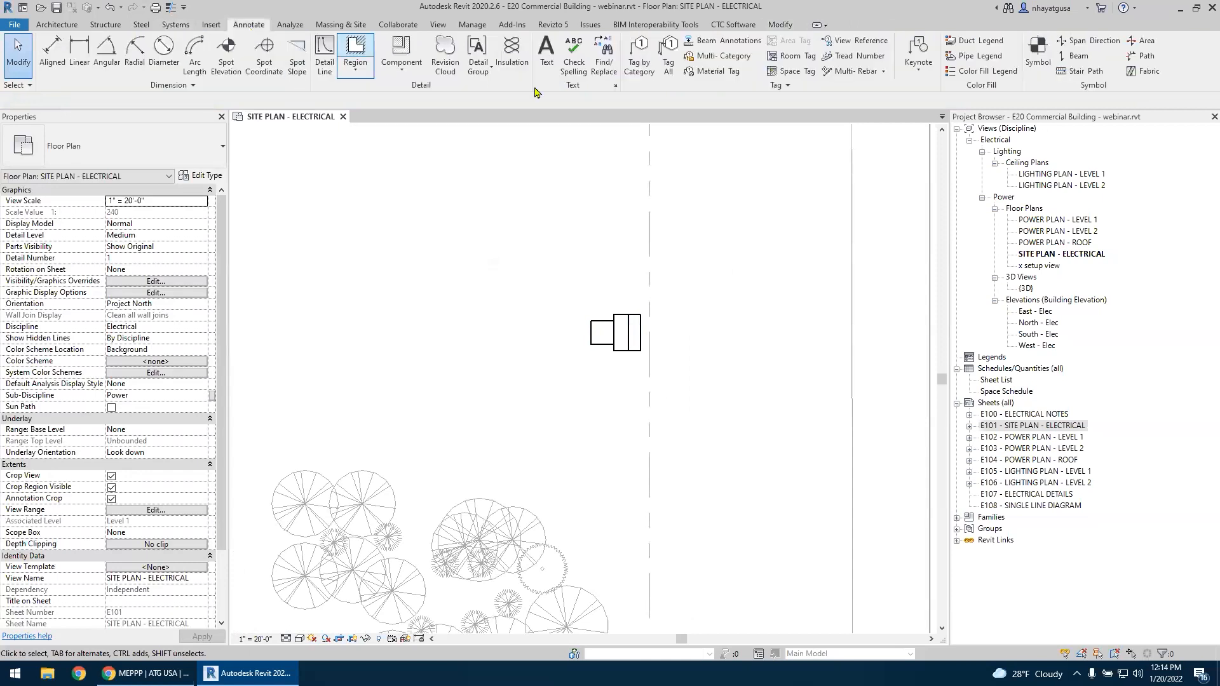
click(632, 63)
click(626, 331)
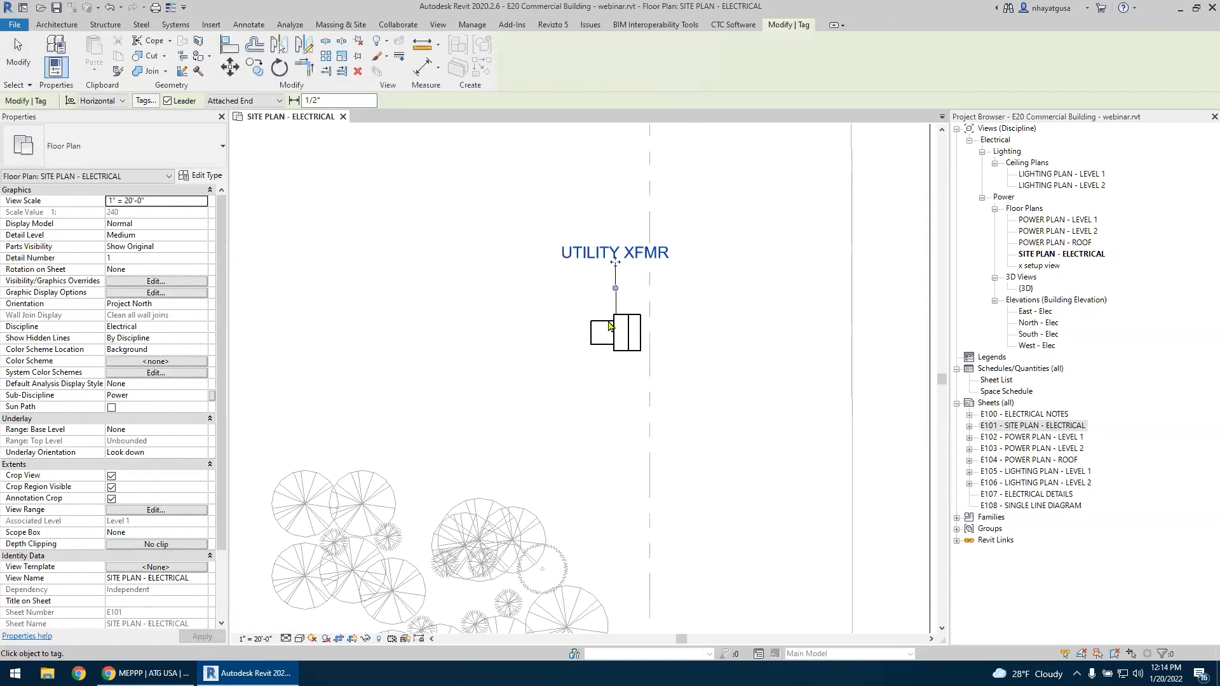
key(Escape)
click(617, 263)
drag(618, 263, 539, 249)
click(551, 349)
Shorten the transformer's panel name to UTIL XFMR
click(602, 333)
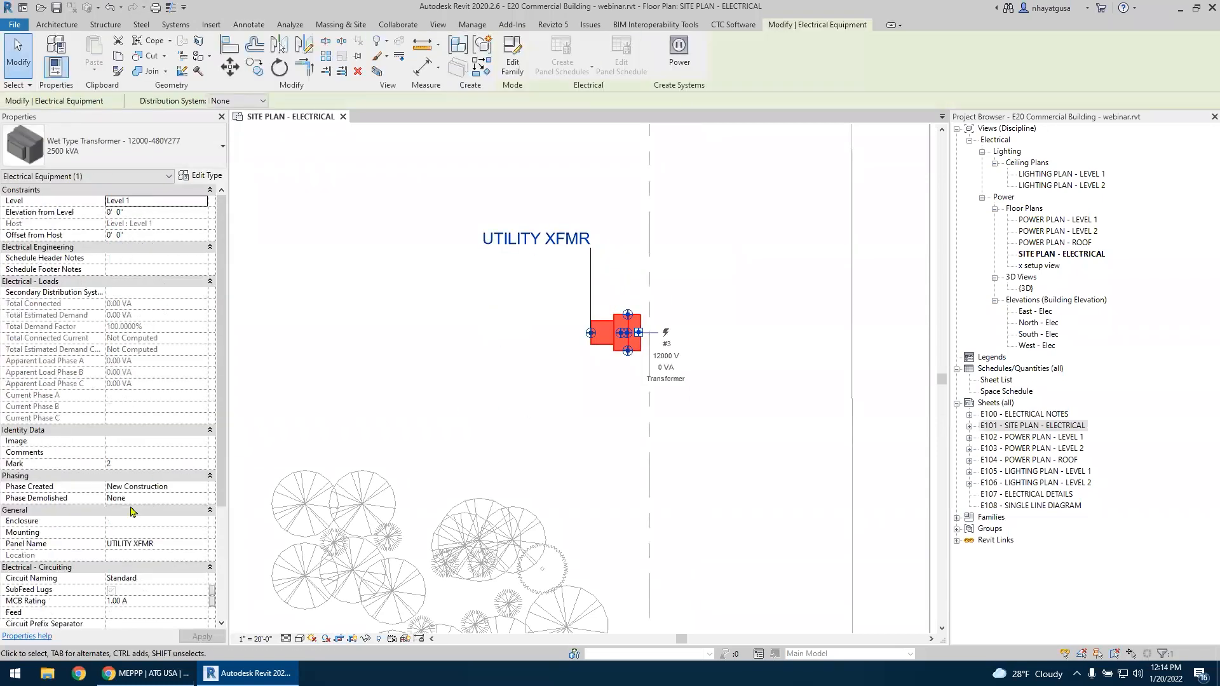
click(181, 544)
text(UTIL X)
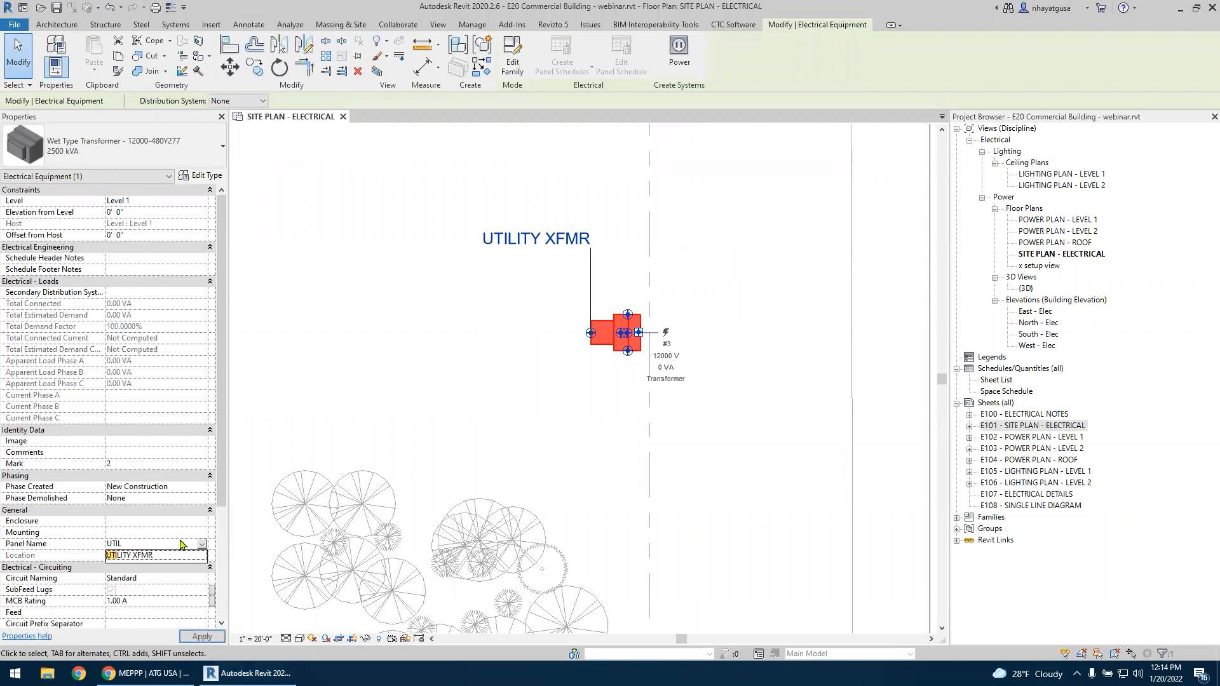
key(Return)
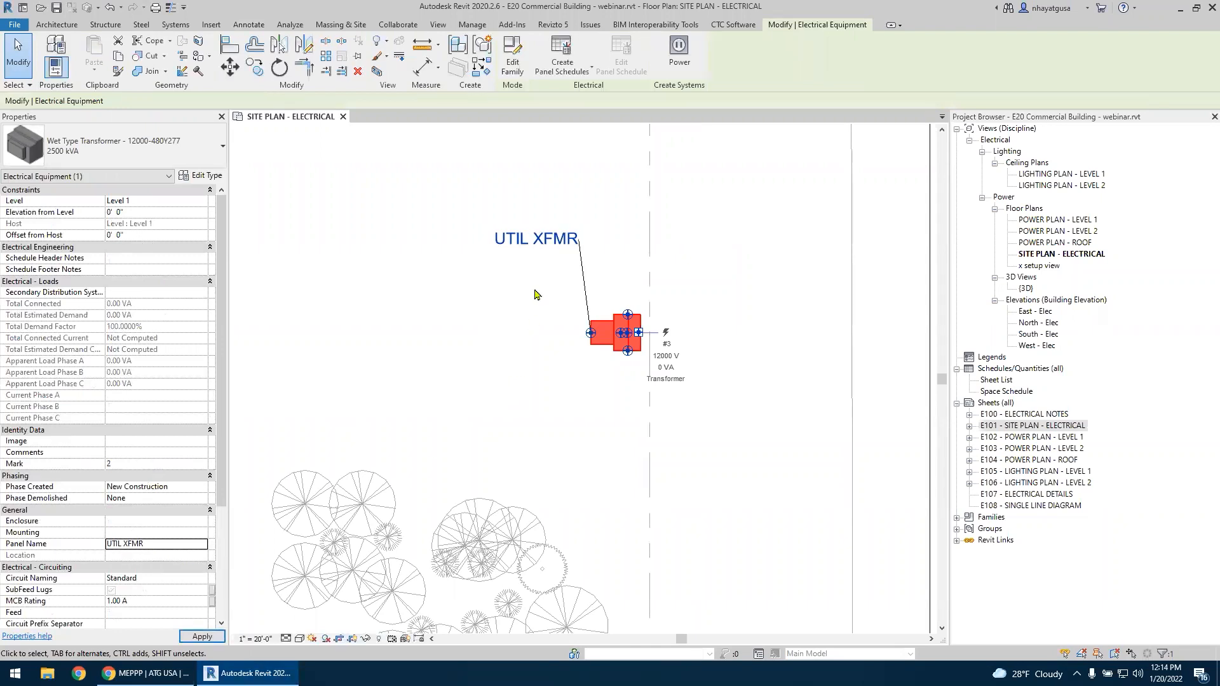
click(566, 431)
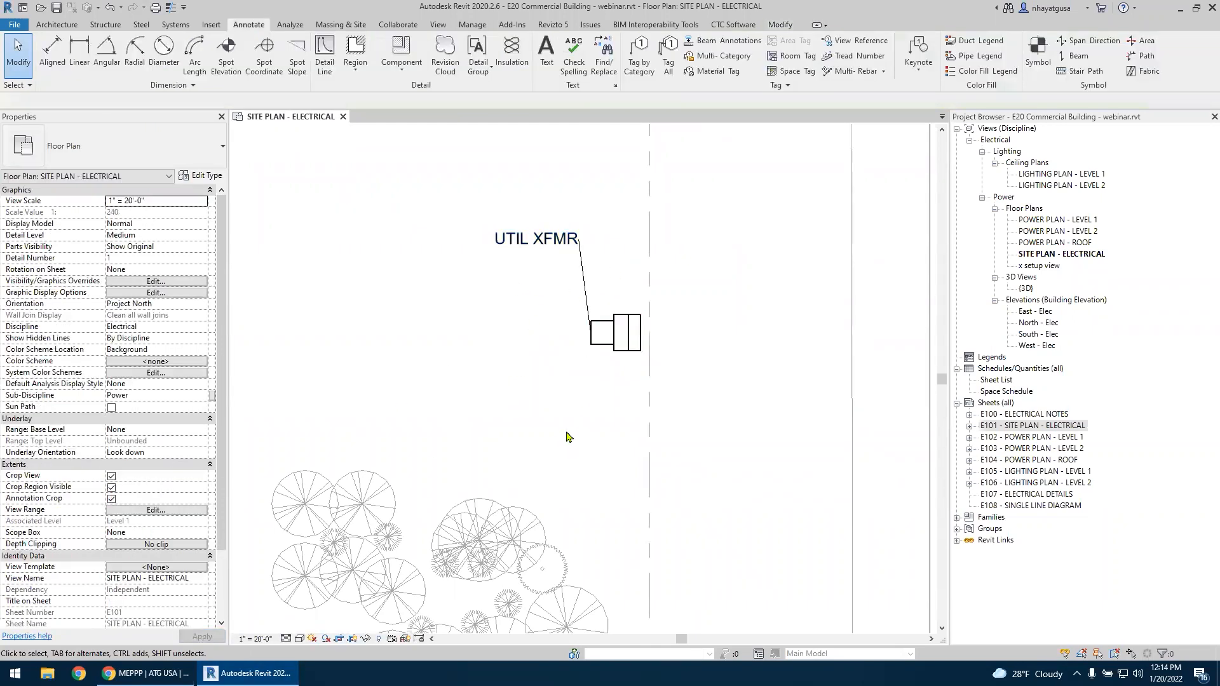
Turn off the transformer tag's leader line and position the tag directly above the transformer
drag(542, 235, 622, 236)
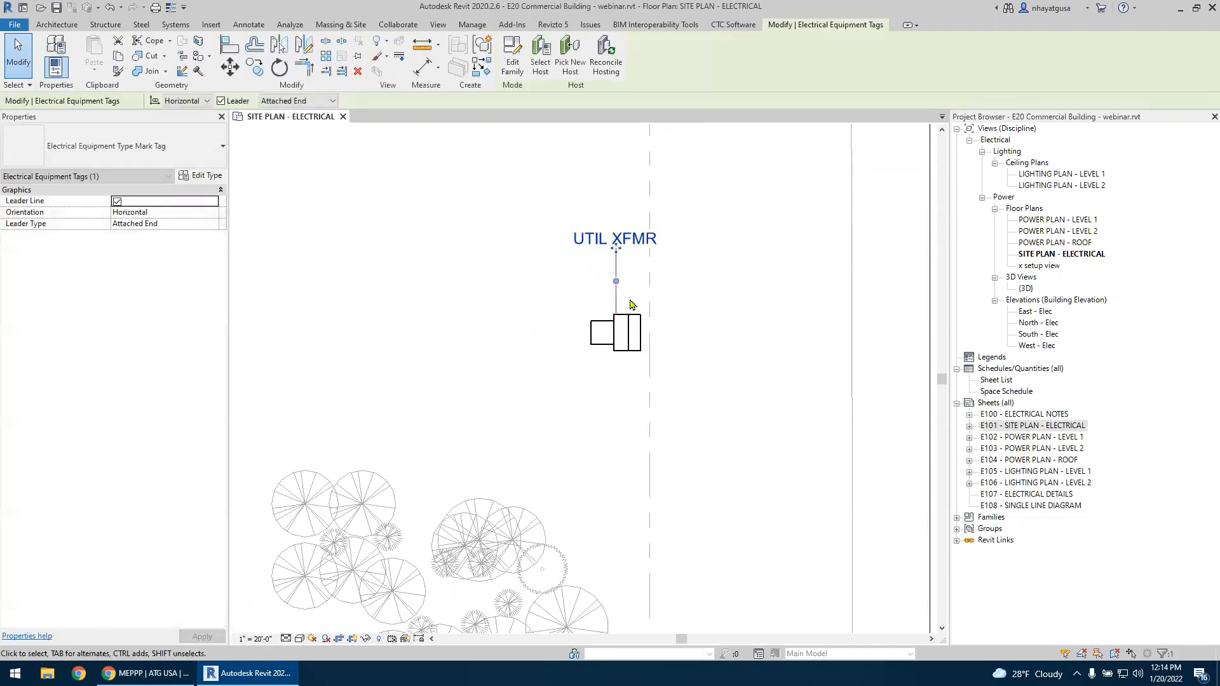
click(493, 274)
click(643, 243)
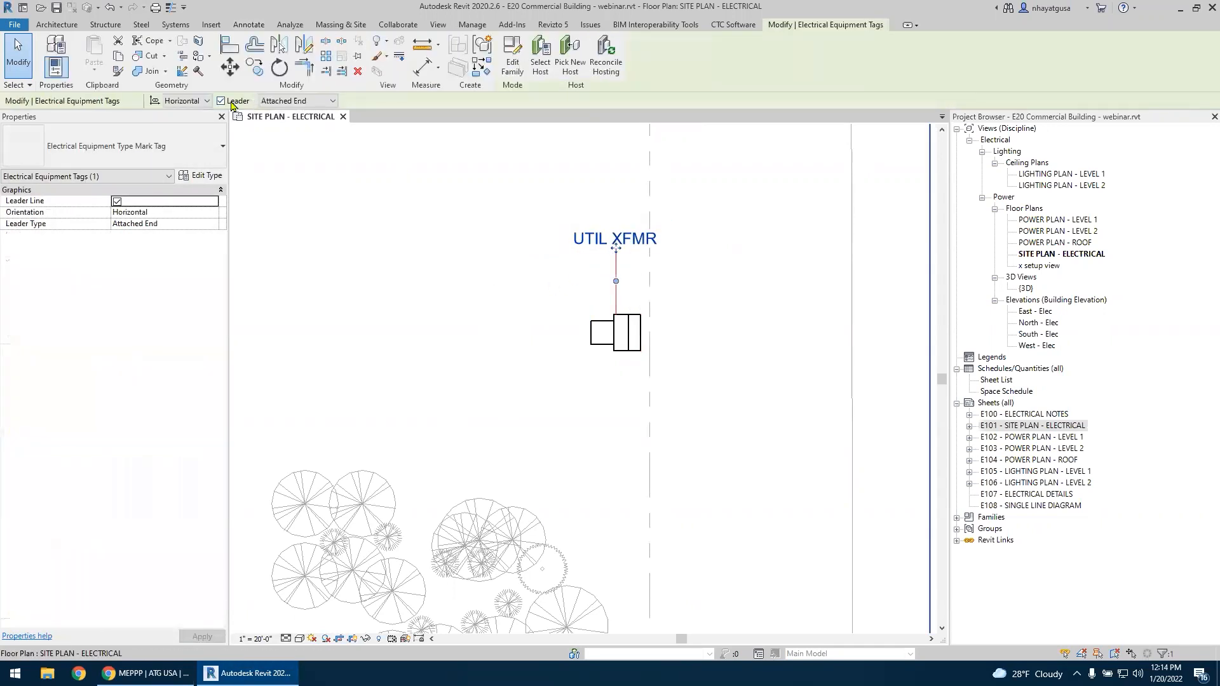
click(117, 202)
click(471, 245)
drag(615, 241, 627, 301)
click(474, 310)
Start placing electrical equipment, filter the types by "DISCONN" and choose the 480V - Non-Fusible 400A type of Disconnect Switches
scroll(474, 310, down, 3)
middle_drag(256, 422, 539, 372)
scroll(461, 373, up, 4)
scroll(461, 373, down, 2)
middle_drag(573, 324, 527, 280)
click(98, 158)
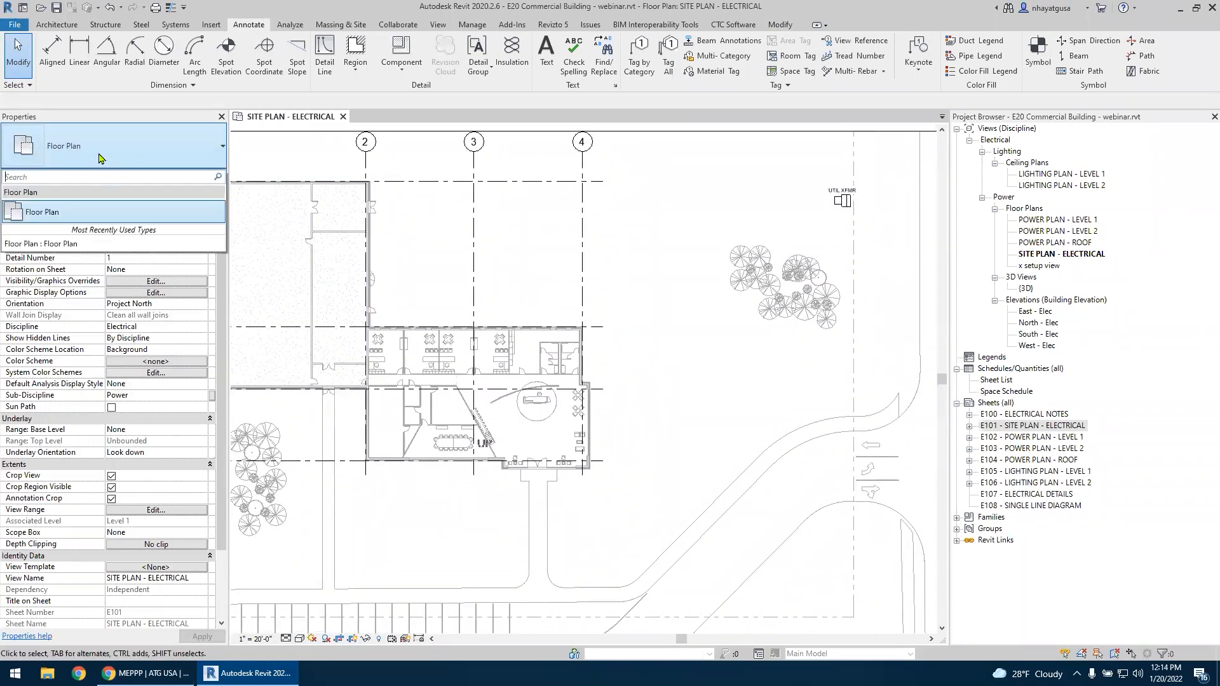
click(181, 25)
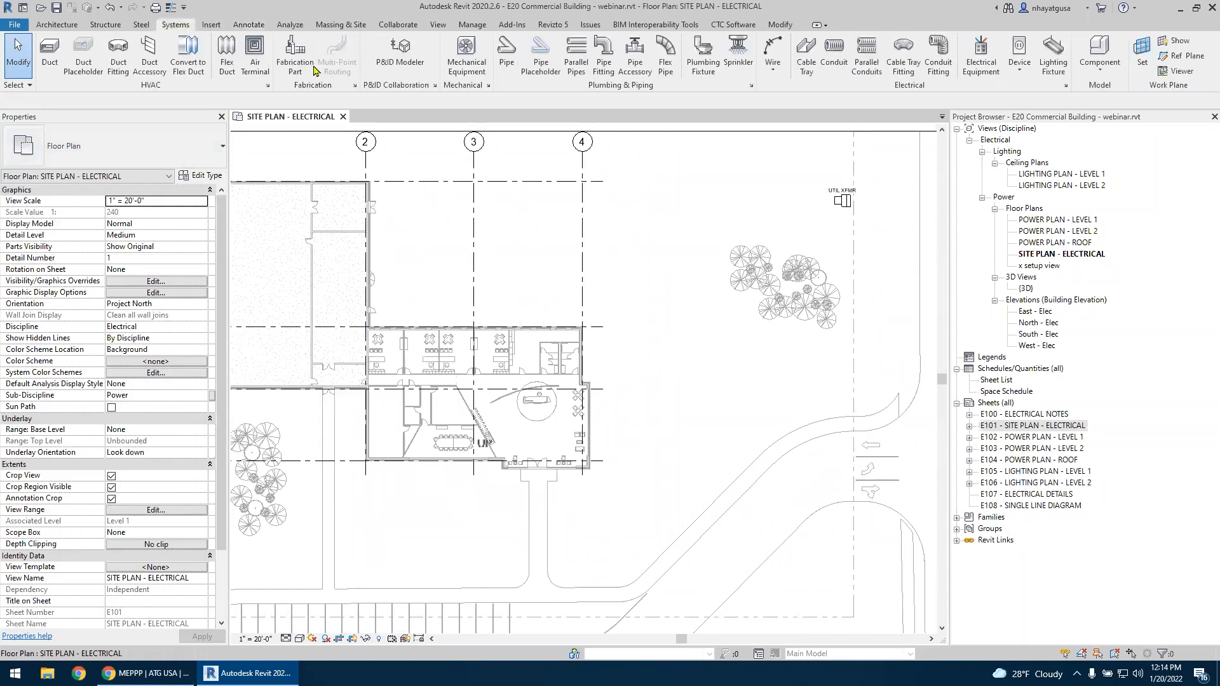
click(981, 58)
click(89, 153)
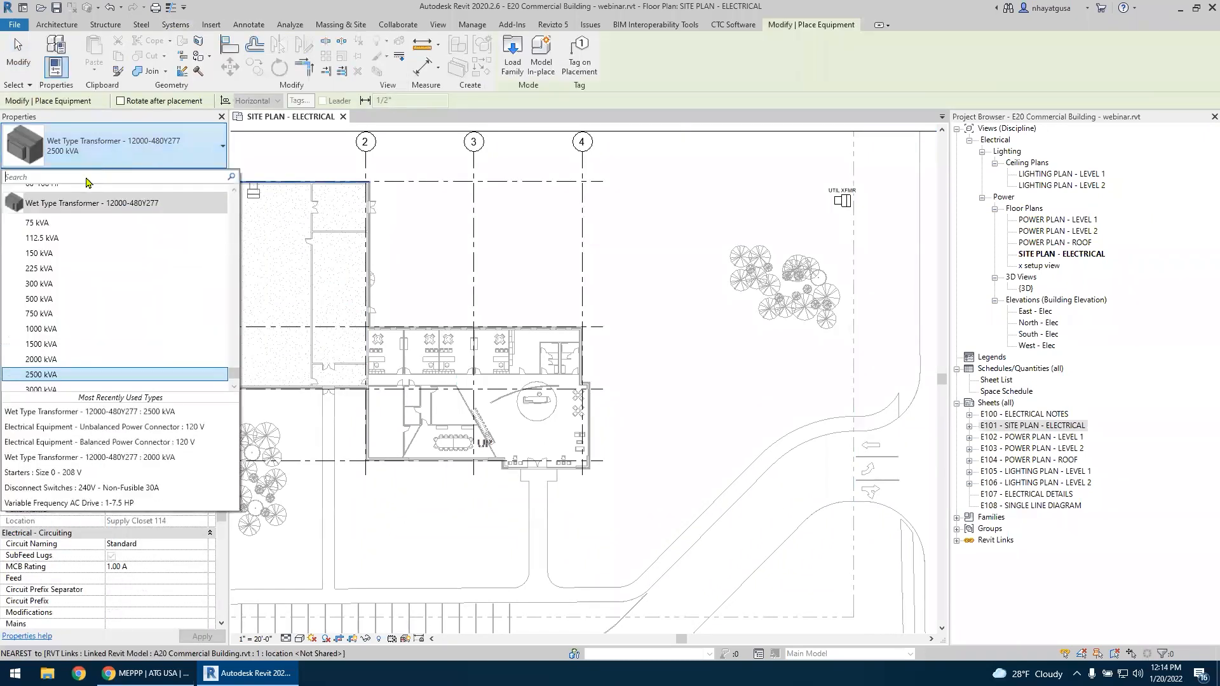
text(DISCON)
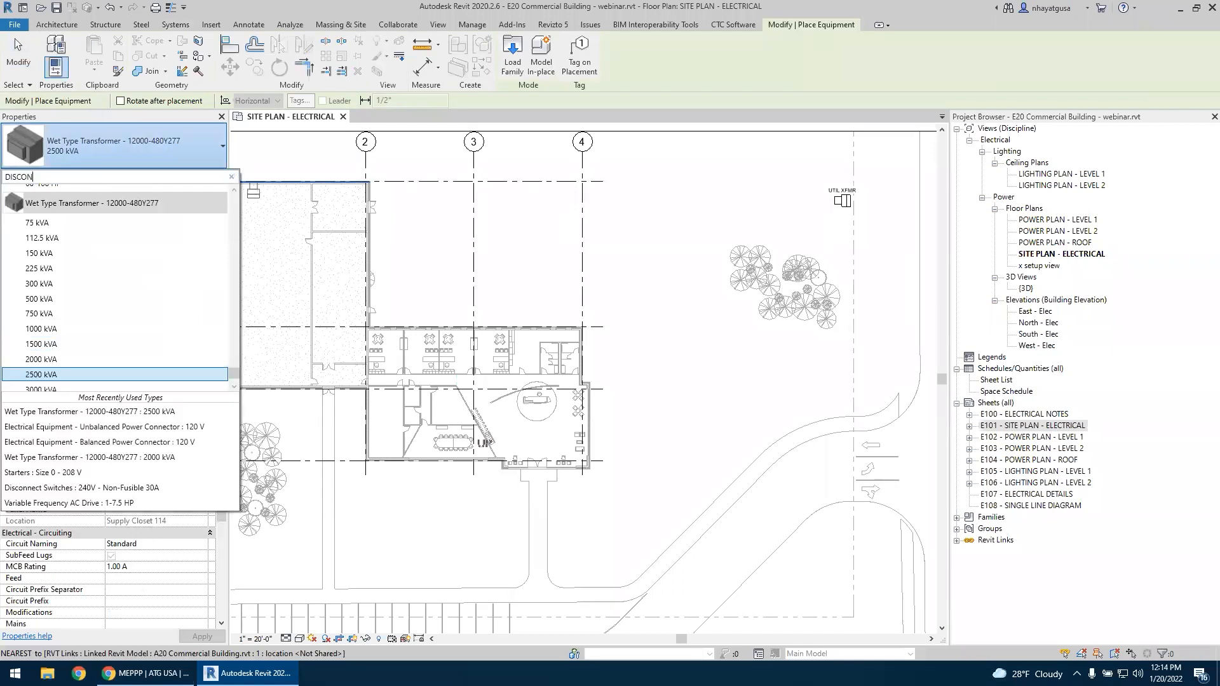
text(N)
scroll(105, 267, down, 5)
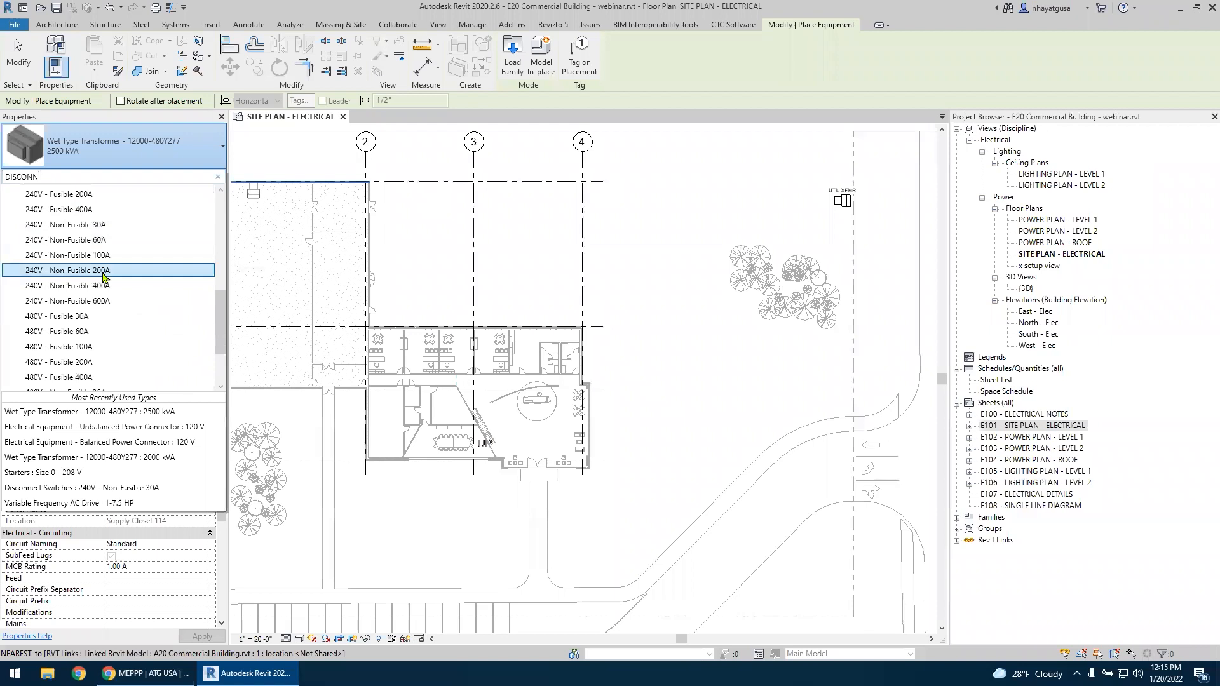
scroll(108, 280, down, 3)
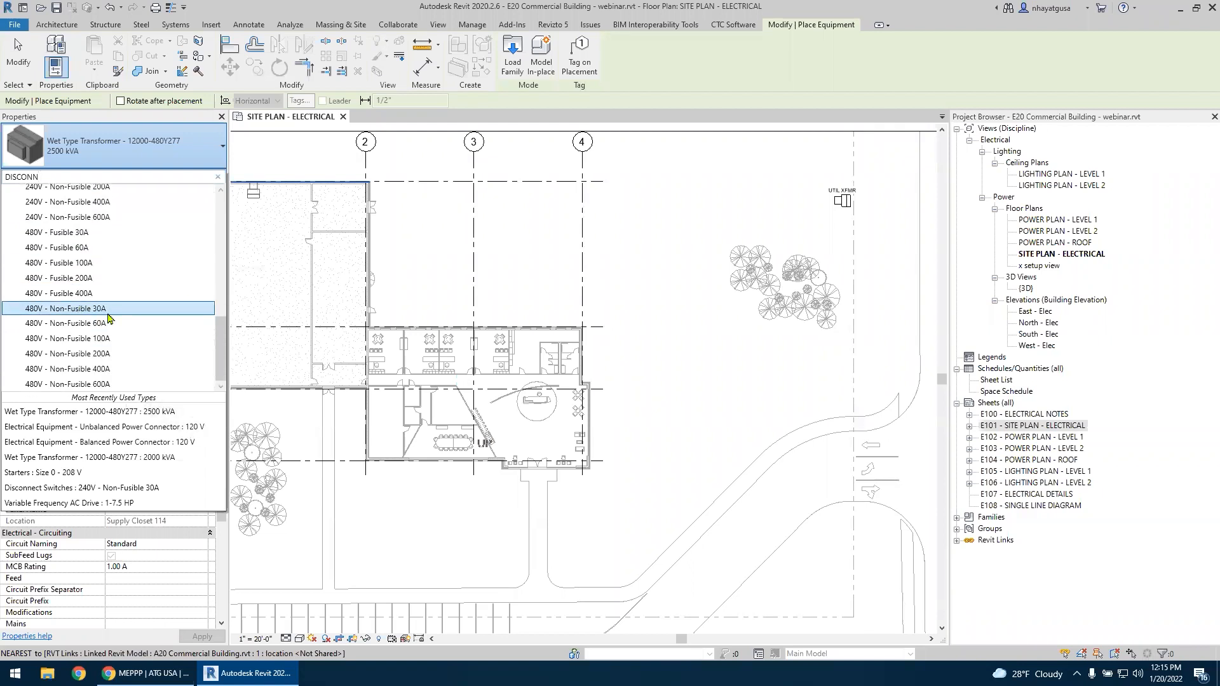
click(42, 369)
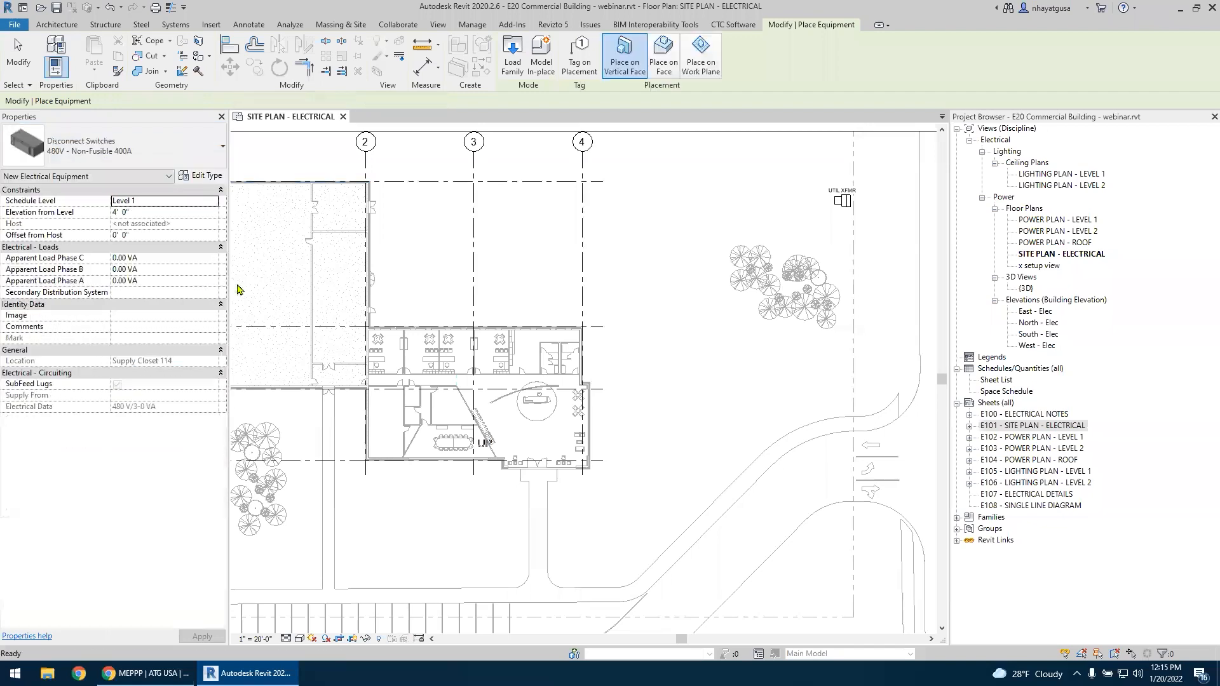
Place the 480V - Non-Fusible 400A disconnect switch on the exterior face of the office wing's upper wall, between gridlines 2 and 3
scroll(422, 311, up, 3)
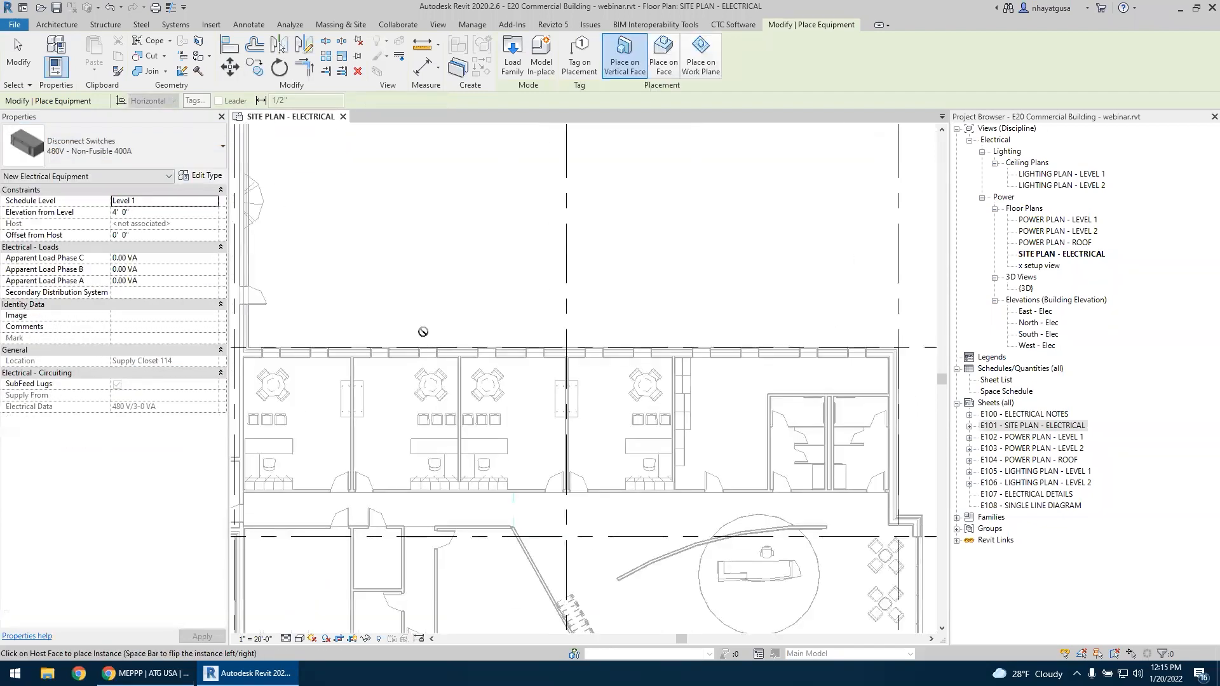
scroll(419, 318, down, 3)
scroll(401, 432, up, 3)
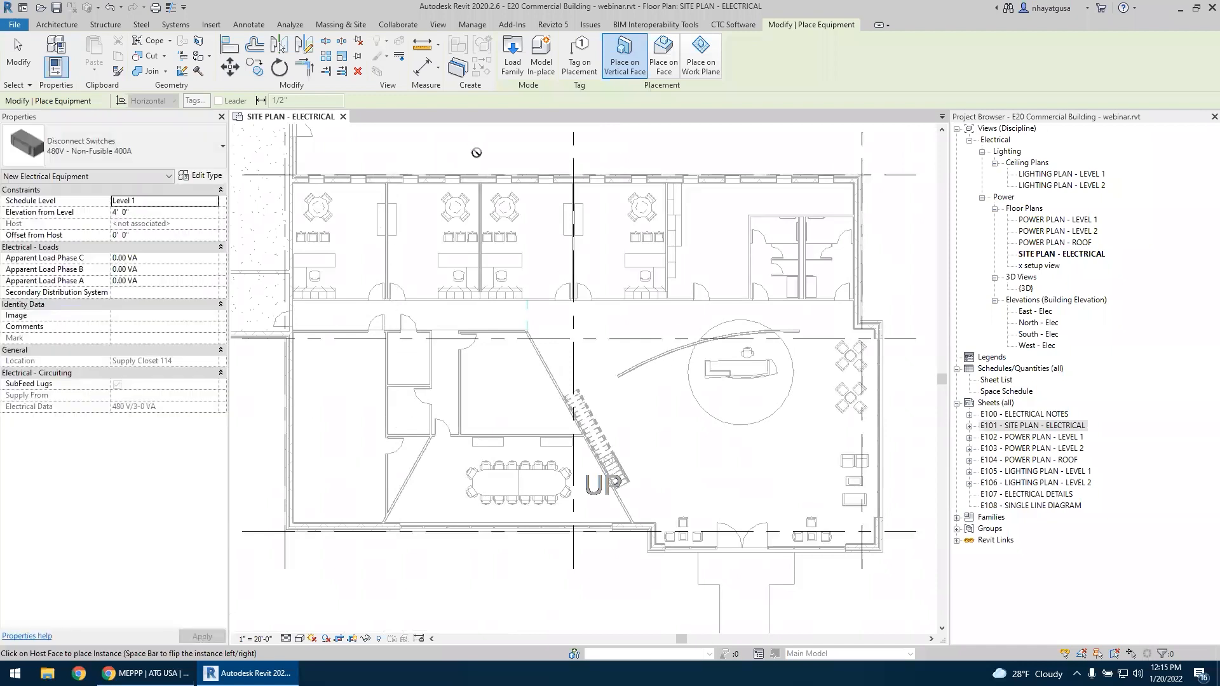
scroll(478, 159, up, 3)
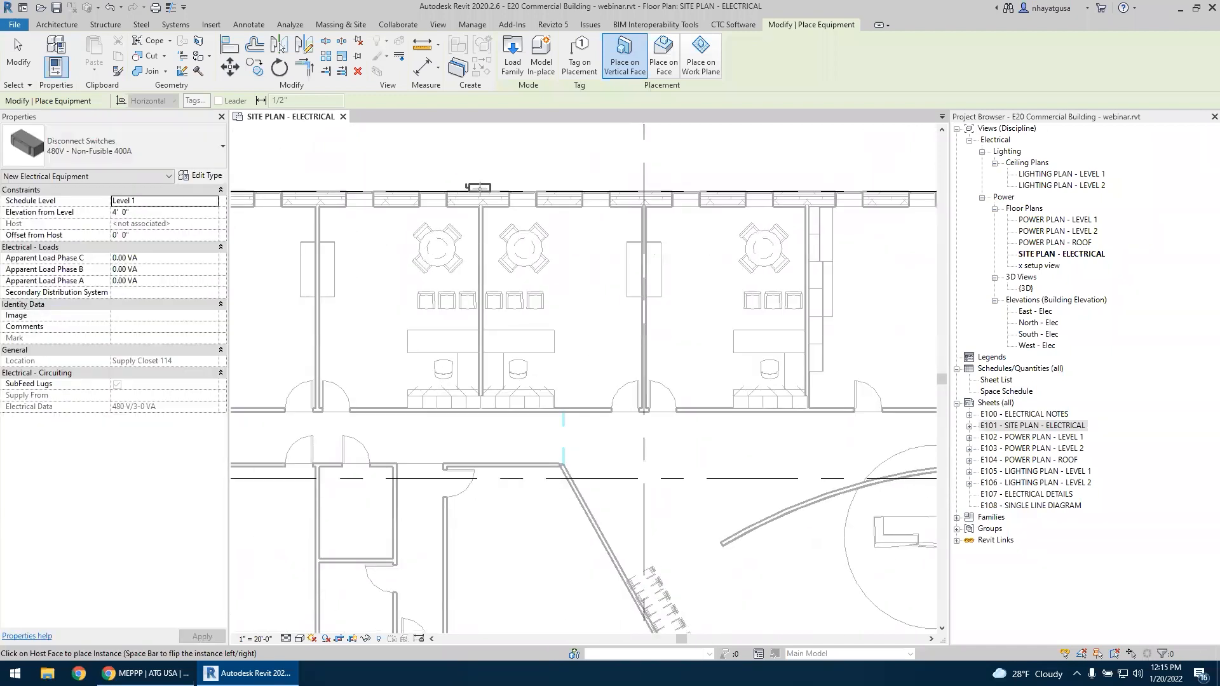
click(478, 187)
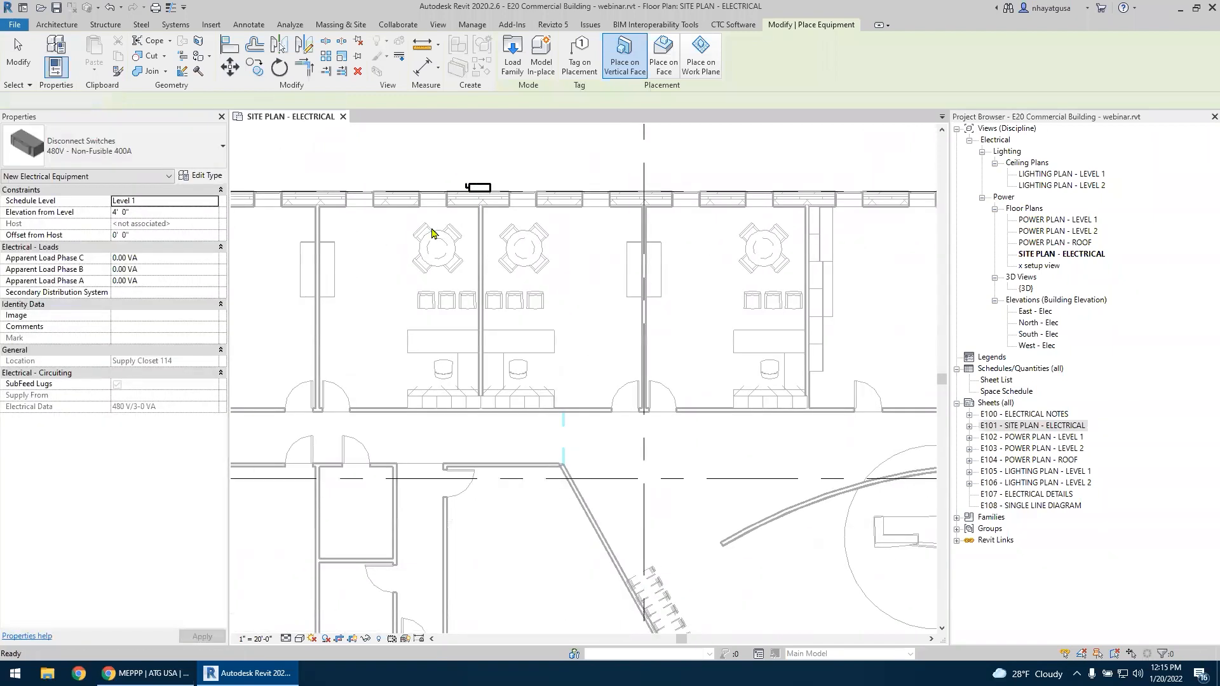
key(Escape)
key(Escape)
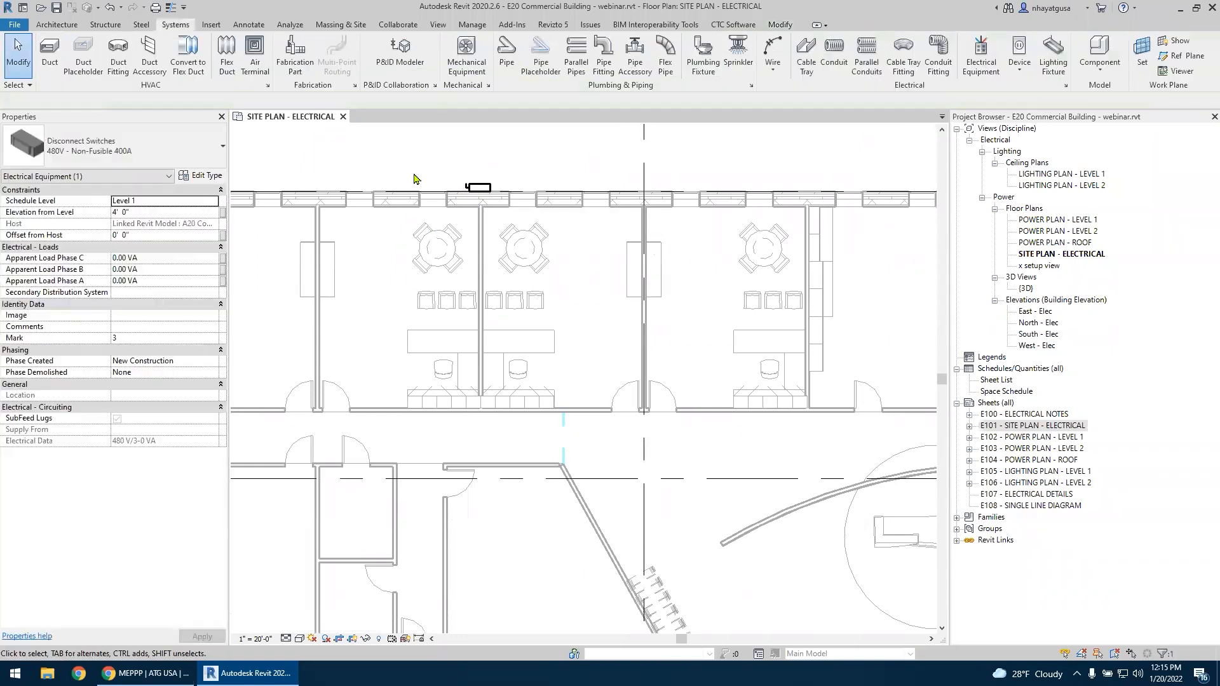
Isolate the placed disconnect switch in a 3D view with a selection box
scroll(477, 191, up, 5)
scroll(478, 192, down, 5)
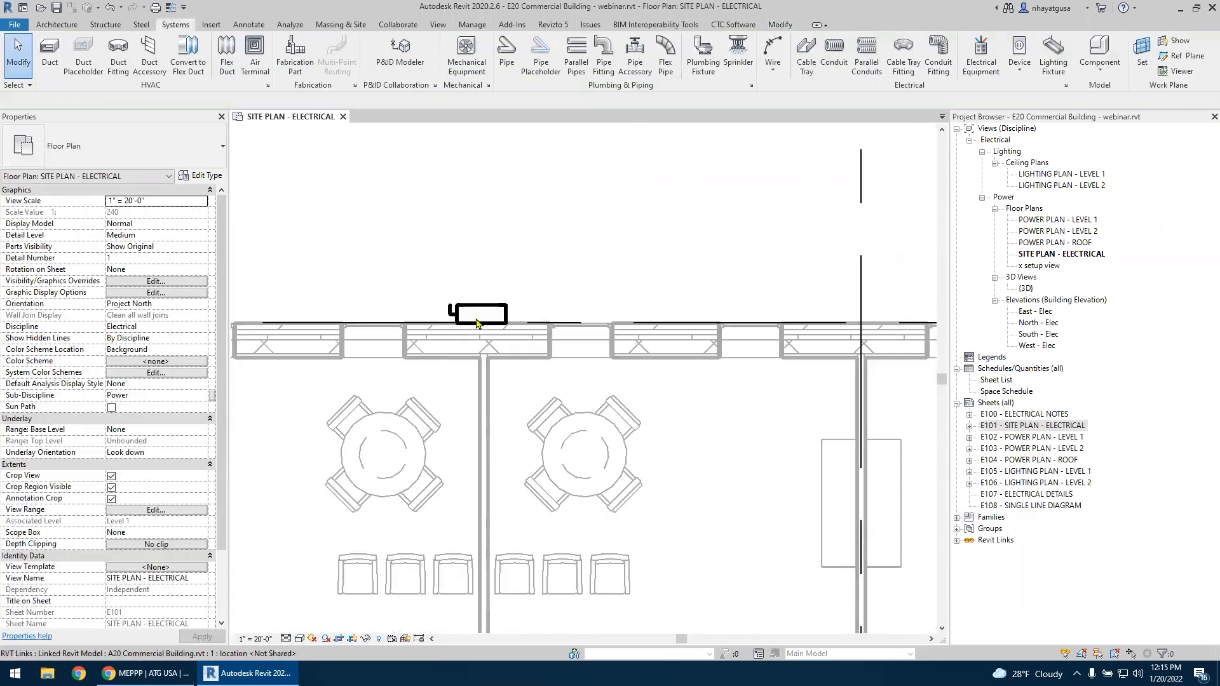
click(475, 310)
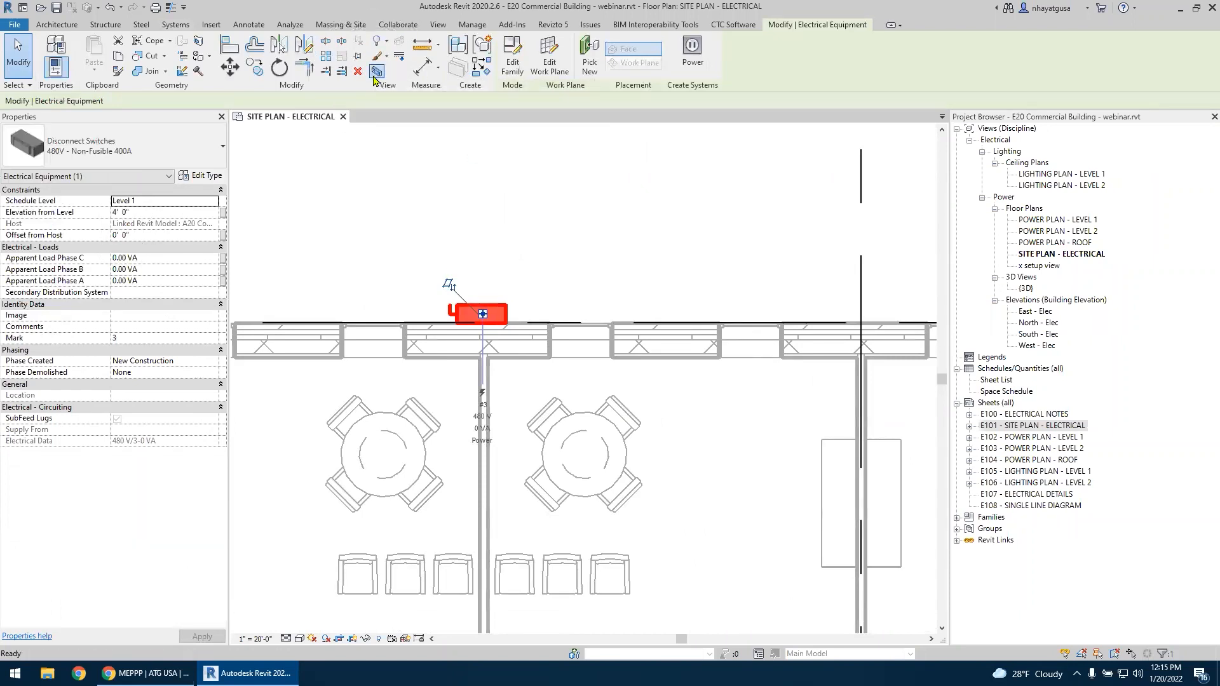
click(375, 74)
click(589, 402)
middle_click(586, 401)
scroll(475, 458, up, 7)
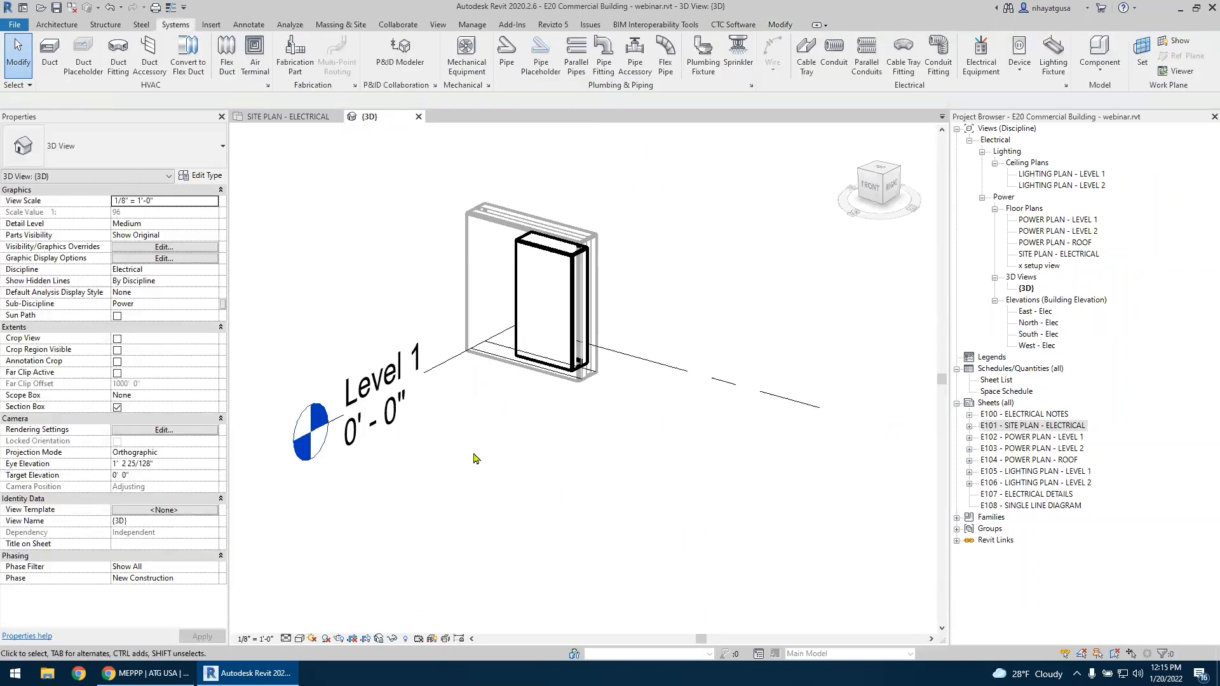
Examine the disconnect switch and its linked host wall in 3D and return to the electrical site plan
click(563, 267)
scroll(487, 366, down, 4)
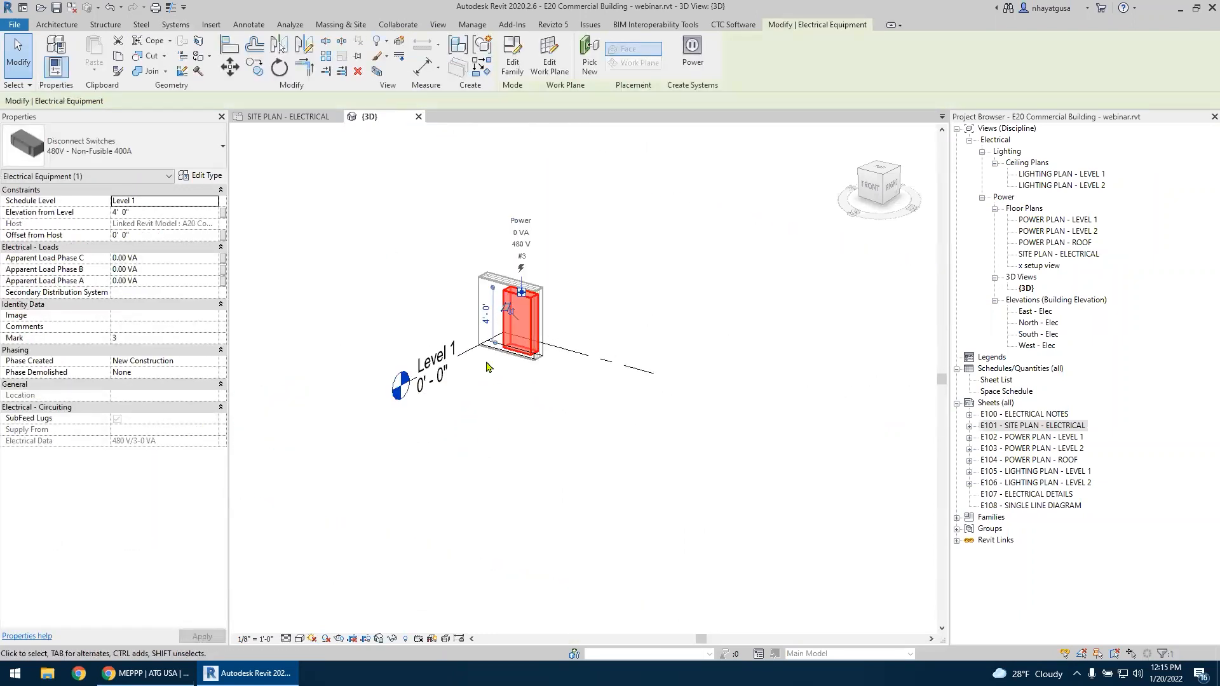
click(489, 389)
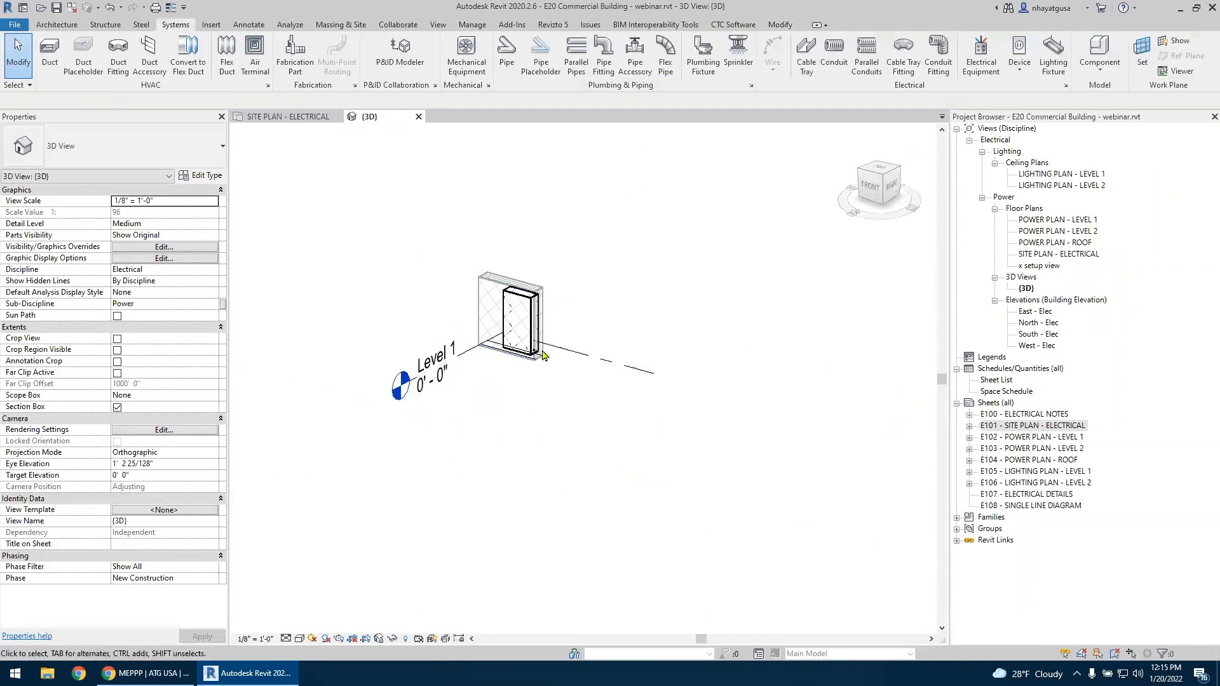
click(489, 294)
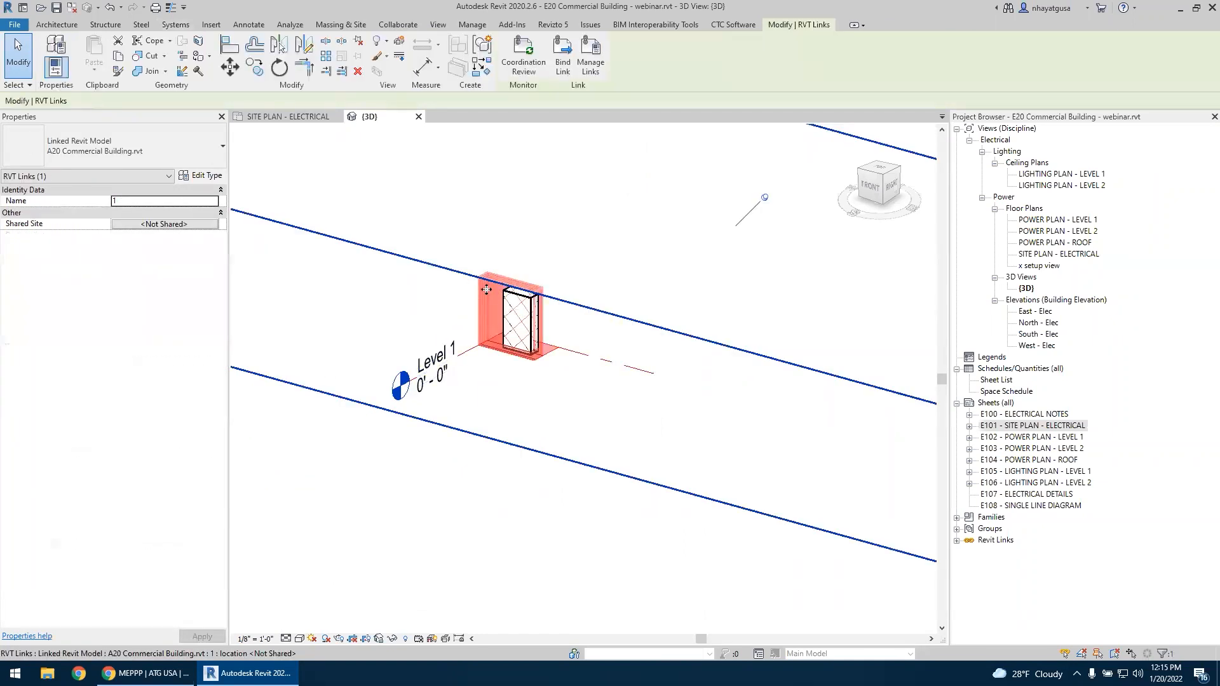
click(380, 282)
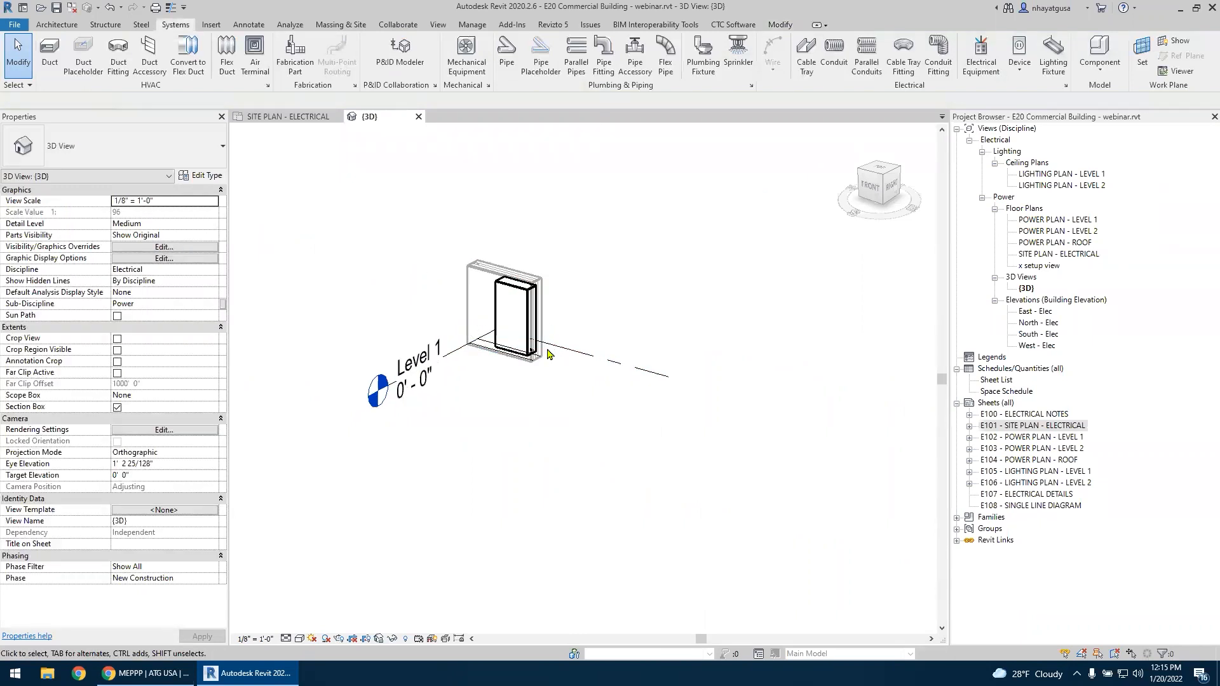
scroll(457, 305, up, 3)
click(479, 195)
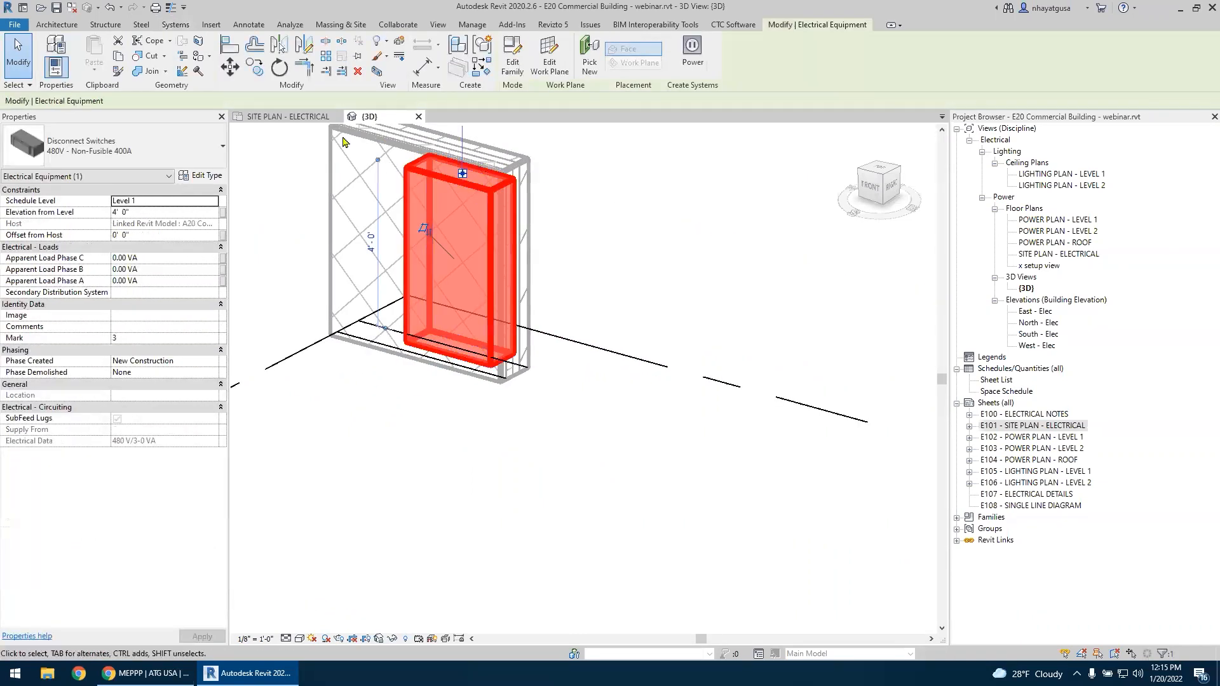
click(287, 117)
scroll(445, 318, up, 2)
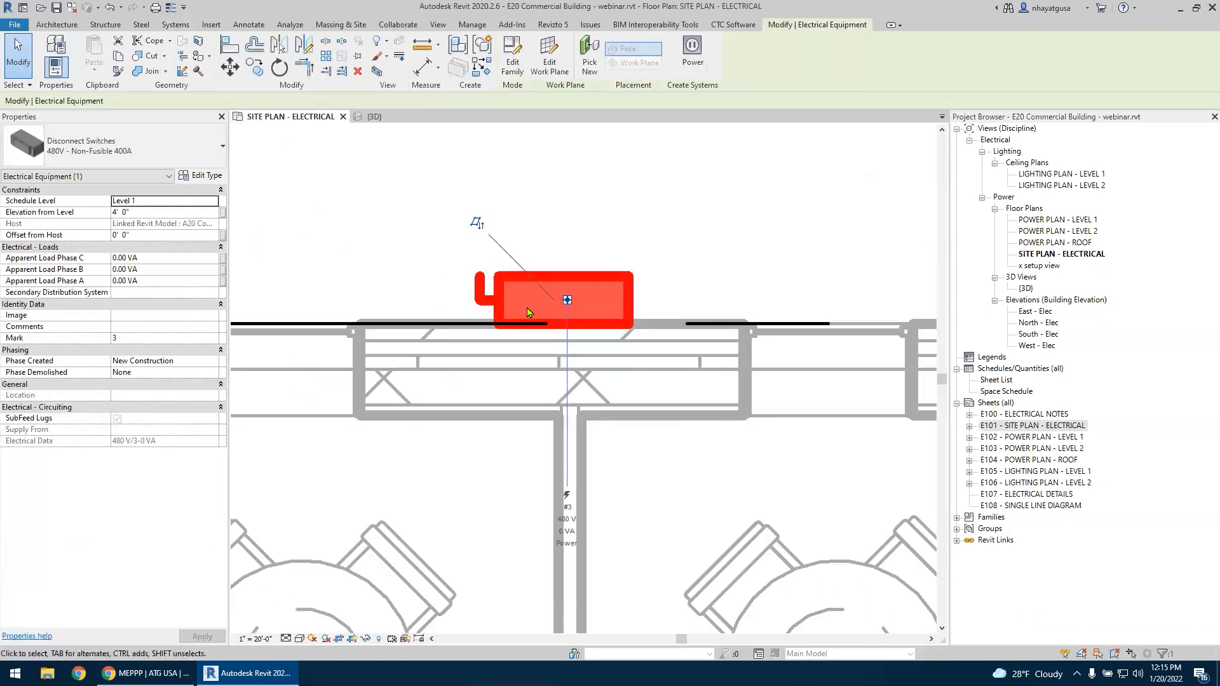
scroll(527, 307, down, 5)
click(435, 278)
scroll(526, 327, down, 4)
middle_drag(606, 302, 492, 354)
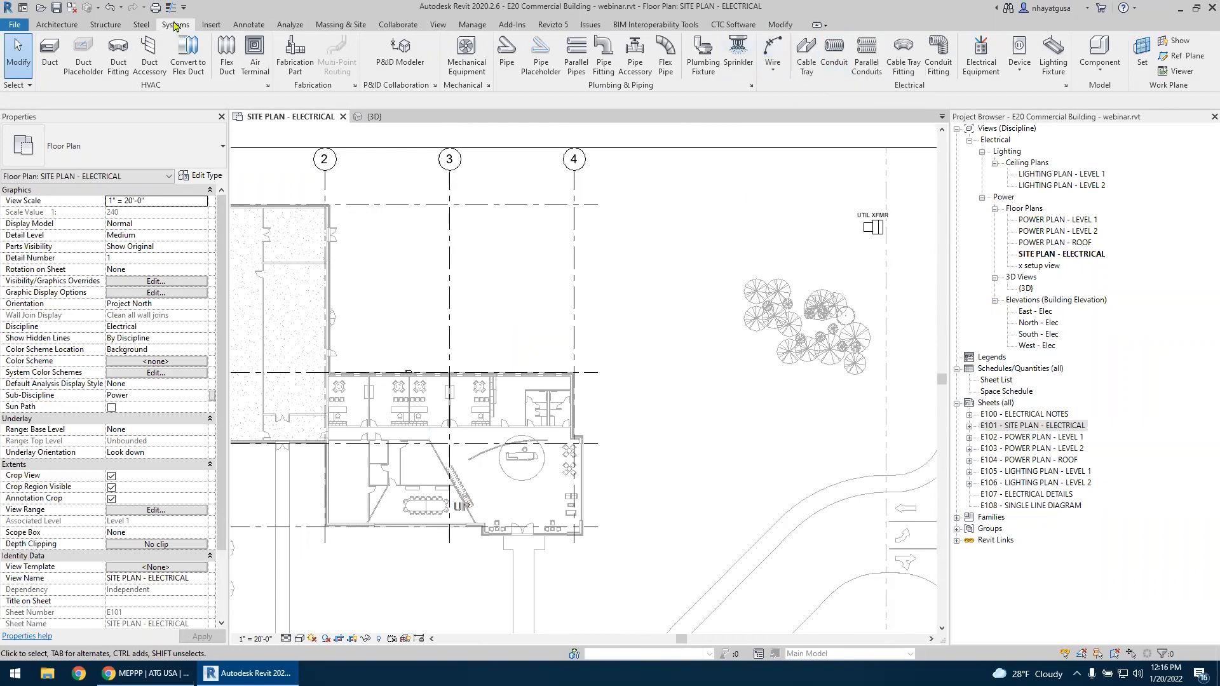
Draw a 2" Rigid Nonmetallic Conduit (RNC Sch 40) about 210' long at middle elevation 0' 0" from the utility transformer to the disconnect switch
click(828, 68)
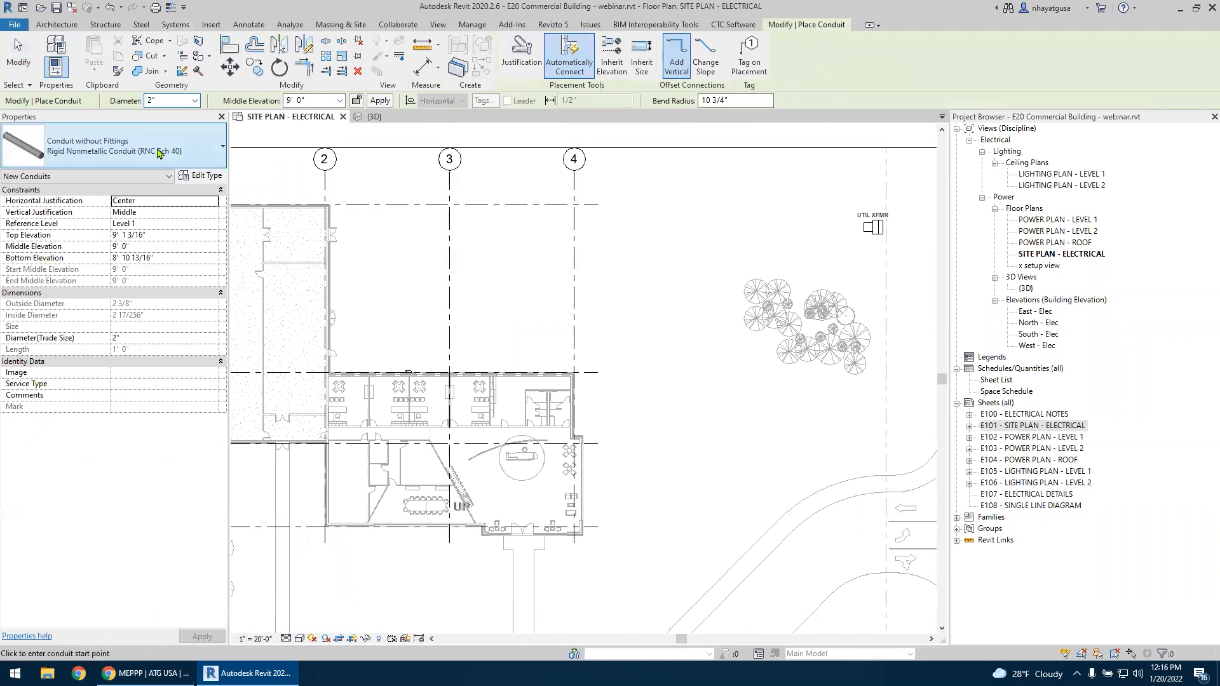
click(305, 100)
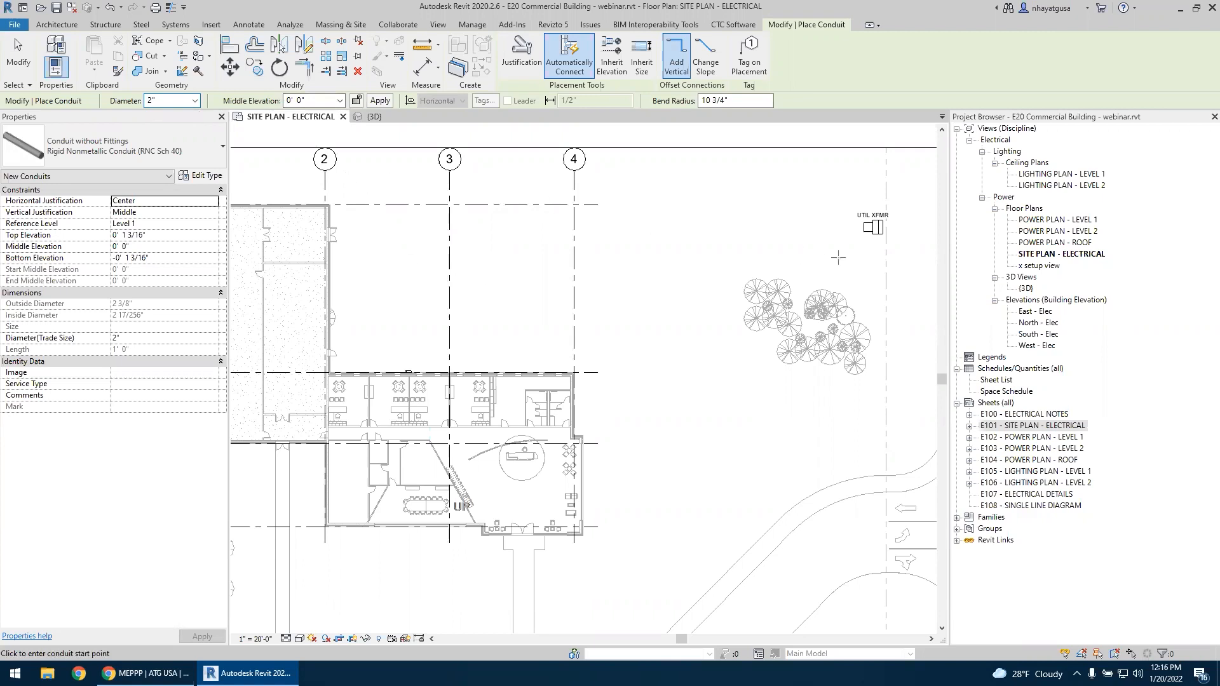
scroll(838, 257, up, 5)
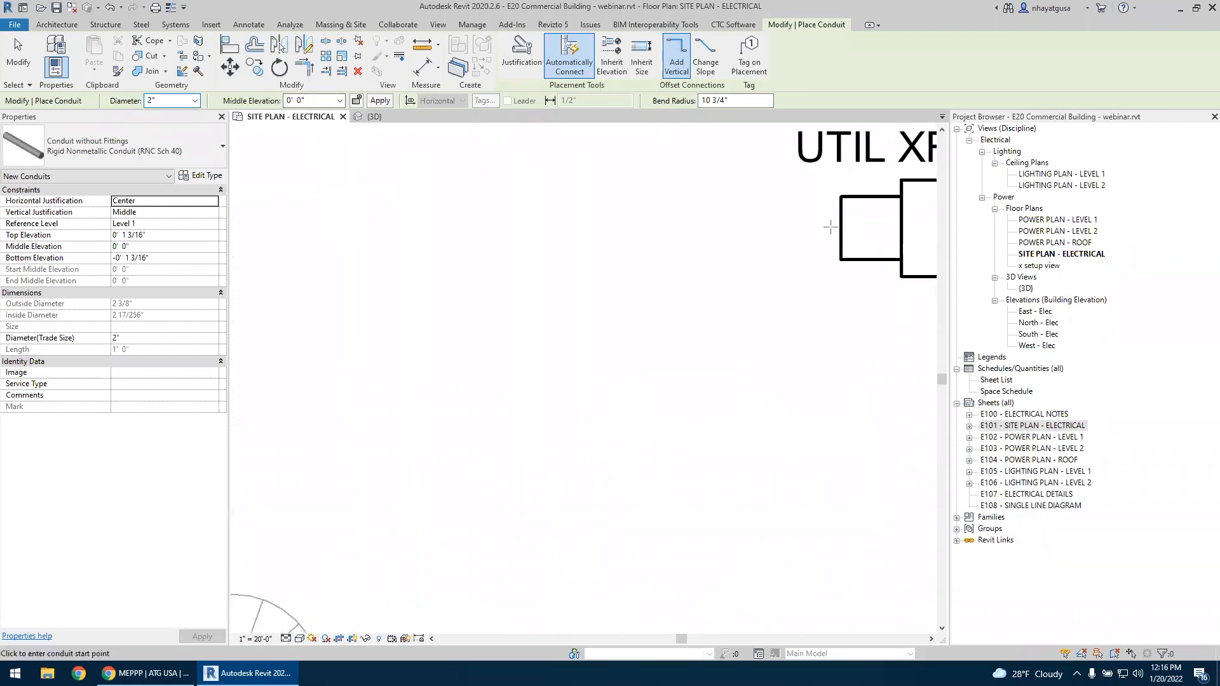
click(830, 227)
scroll(801, 243, down, 5)
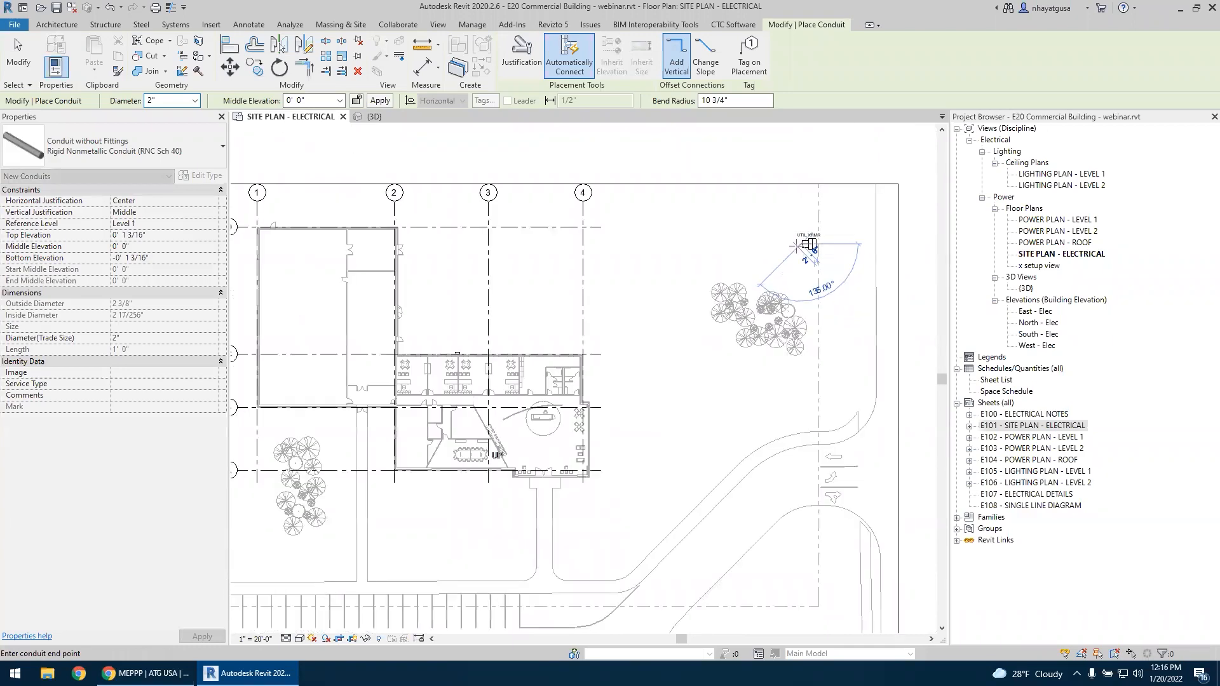
scroll(494, 335, up, 4)
scroll(499, 335, up, 1)
click(534, 368)
key(Escape)
key(Escape)
scroll(487, 256, down, 3)
scroll(487, 261, down, 5)
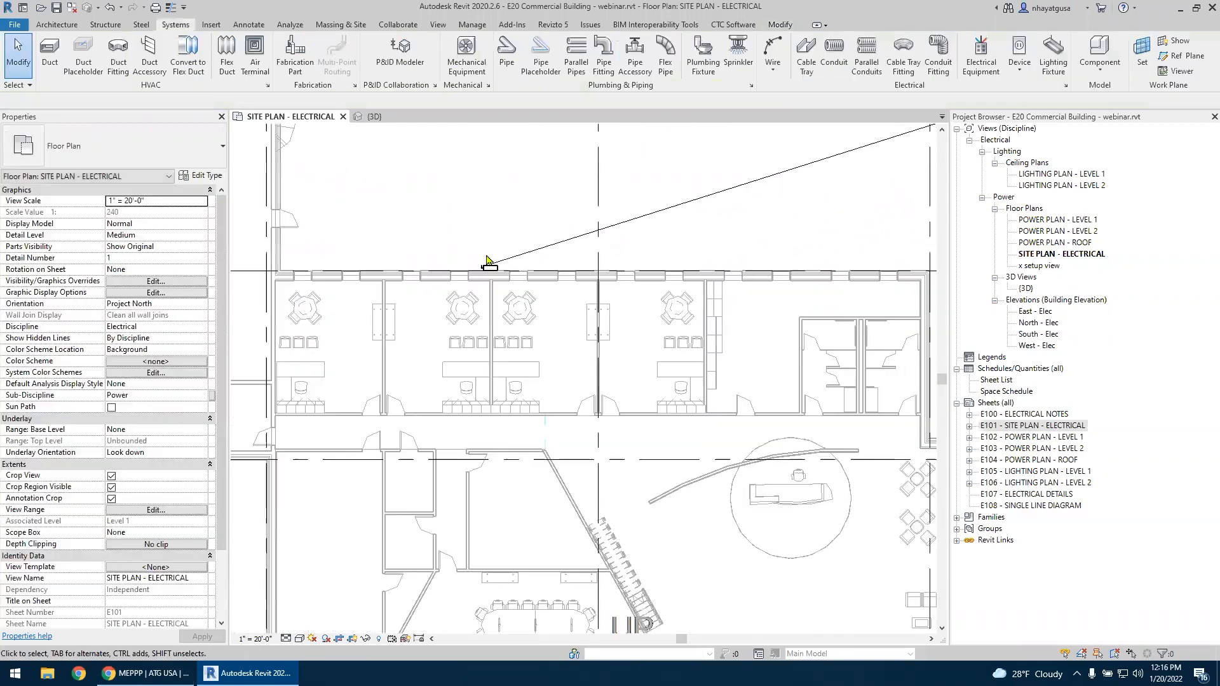
Isolate the conduit run in the 3D view with a selection box
scroll(643, 346, up, 2)
click(656, 315)
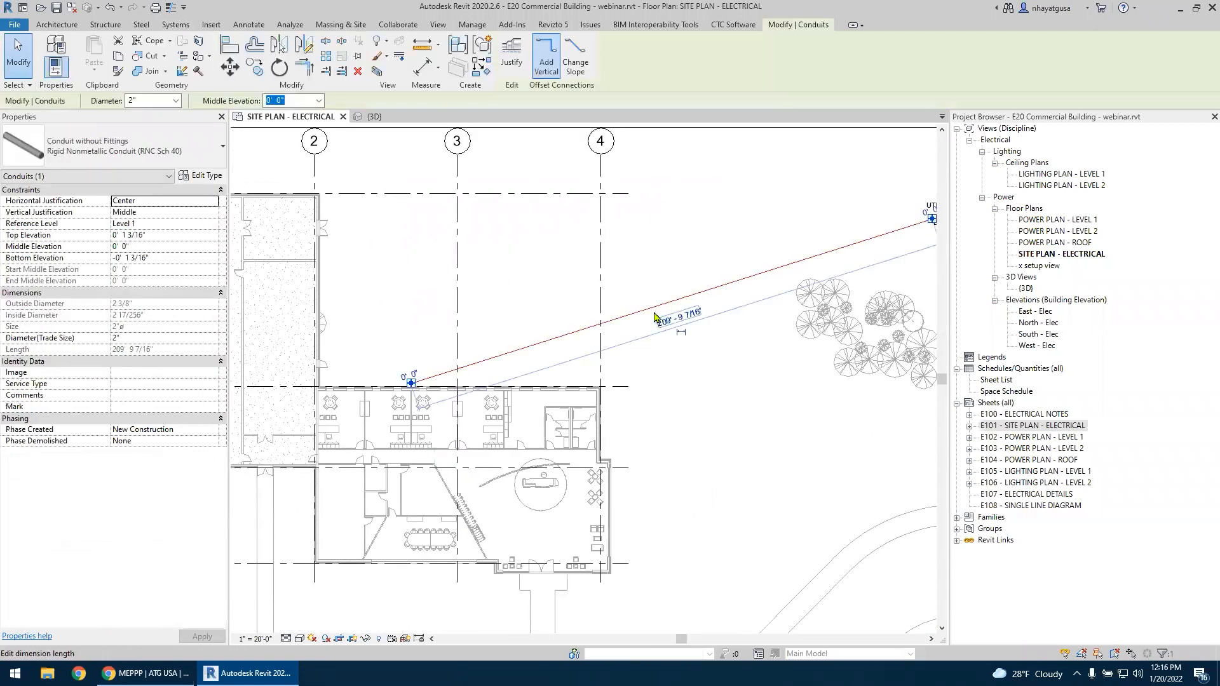
scroll(347, 299, up, 3)
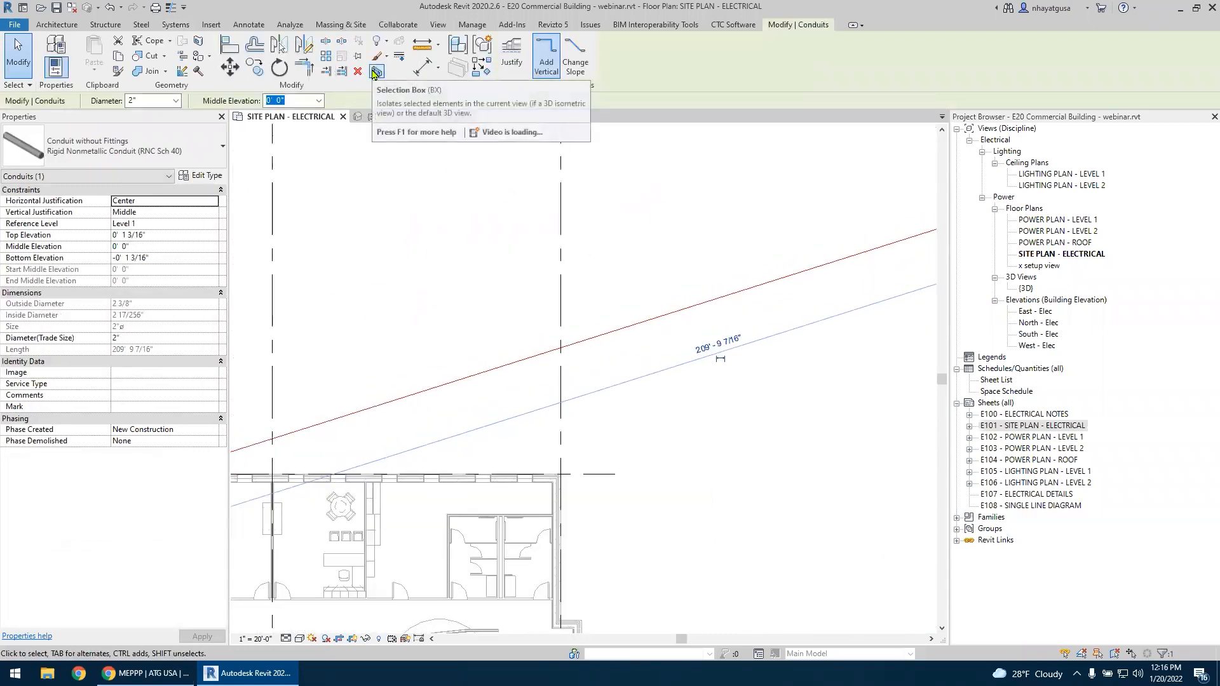
click(376, 72)
scroll(596, 386, up, 6)
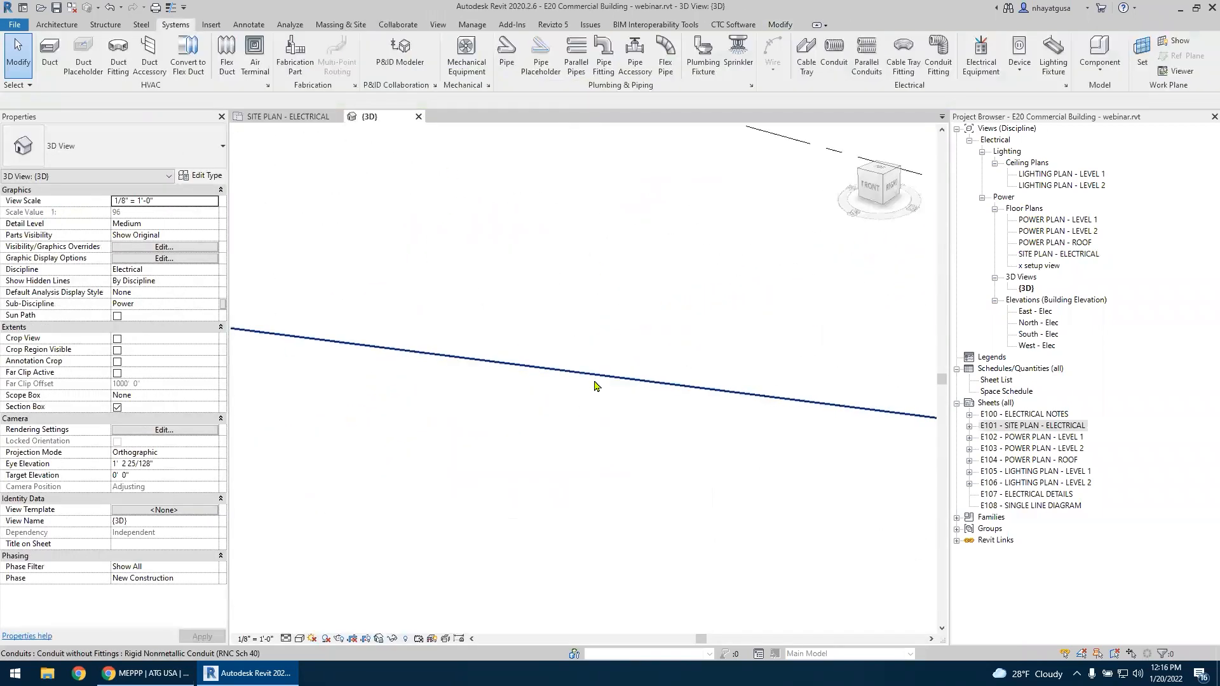
Set the 3D view's visual style to Consistent Colors and view the conduit from another angle
click(609, 305)
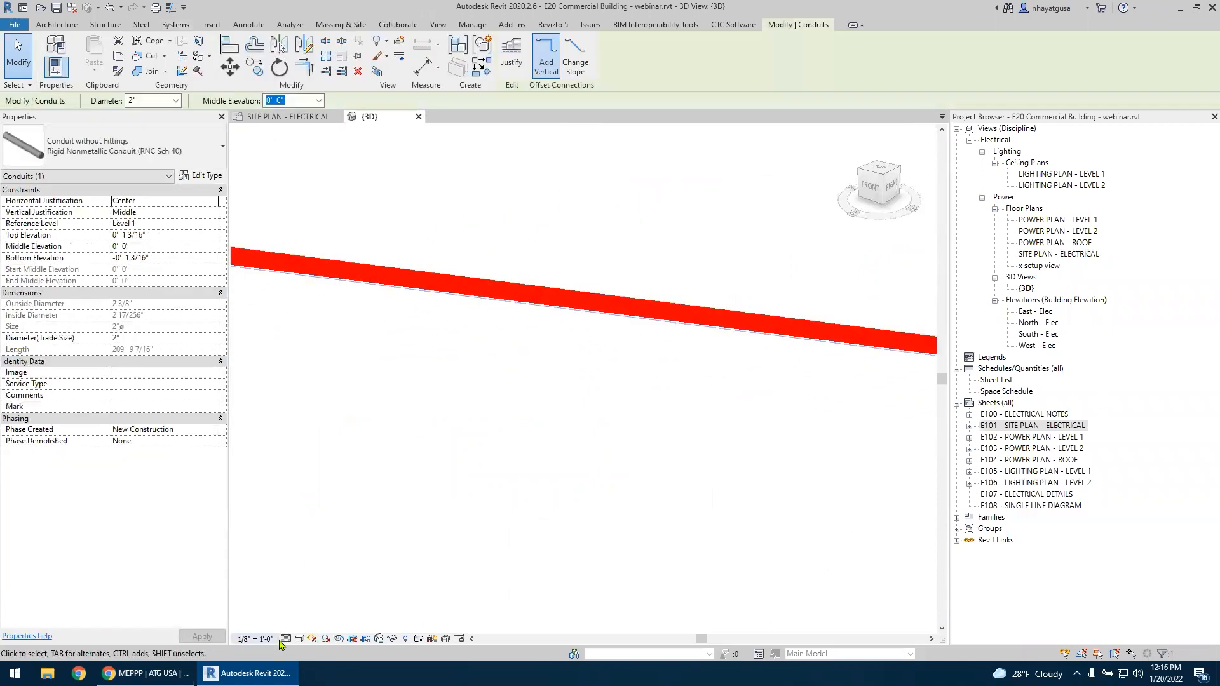
click(302, 639)
click(343, 603)
shift+middle_drag(618, 418, 599, 191)
click(541, 459)
click(540, 401)
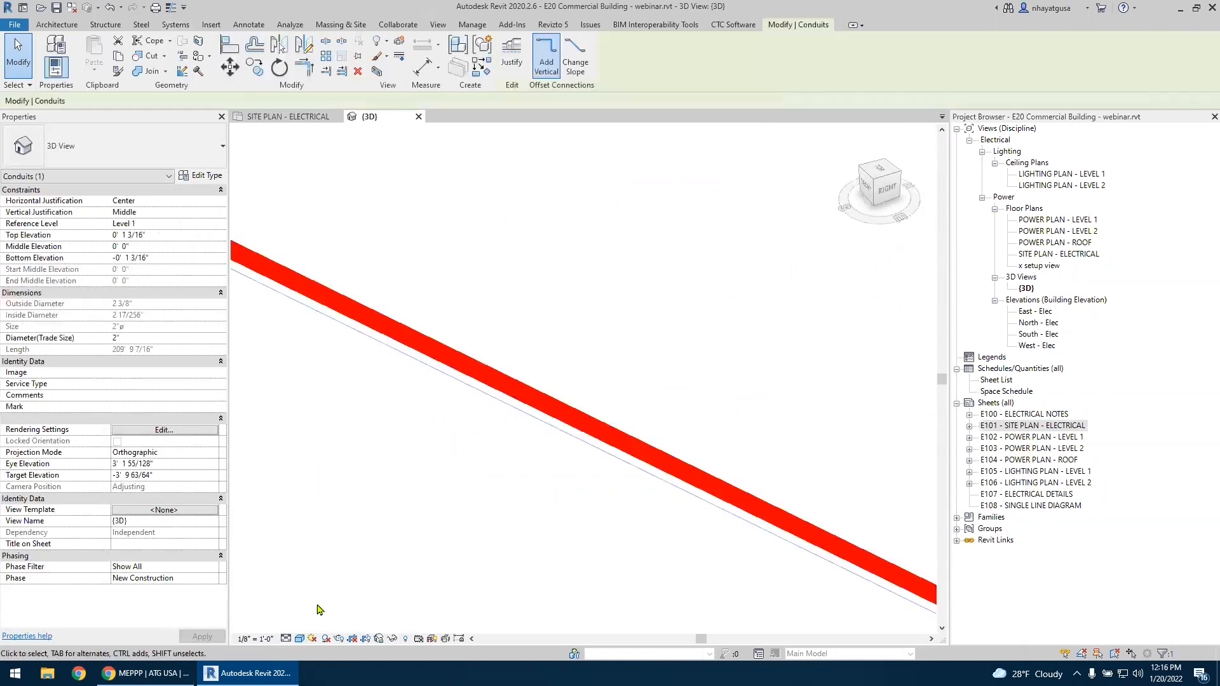
Set the 3D view's visual style to Realistic and select the conduit
click(300, 638)
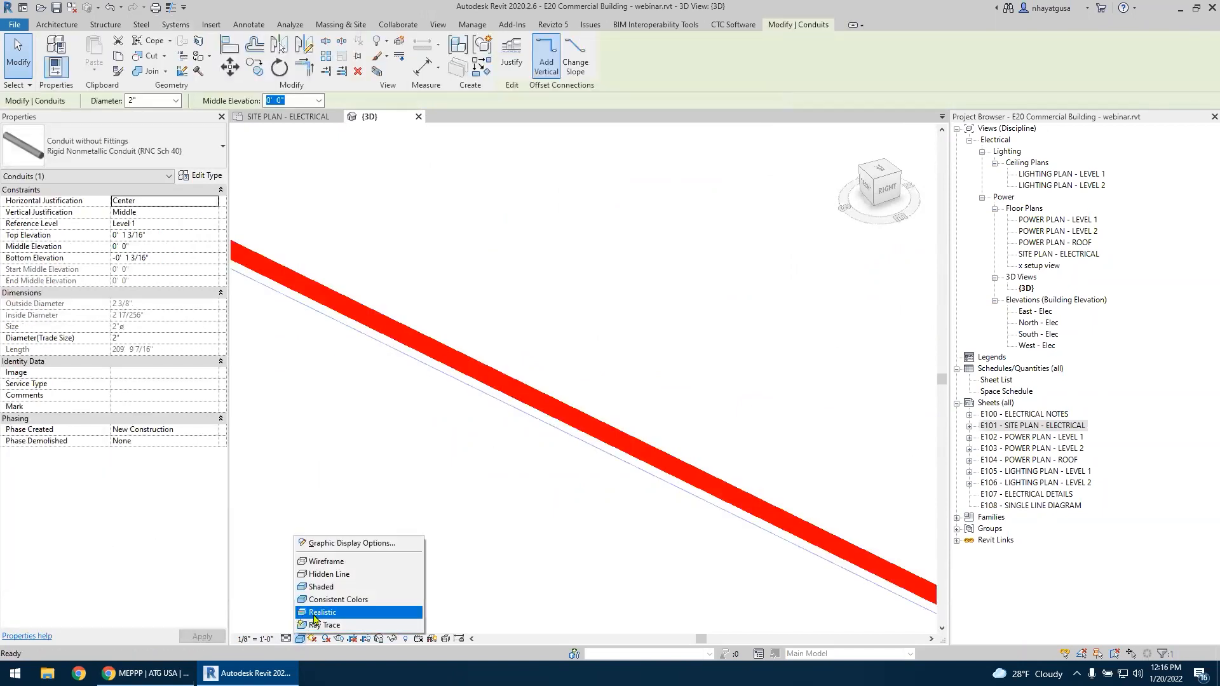
click(314, 613)
click(572, 458)
click(593, 426)
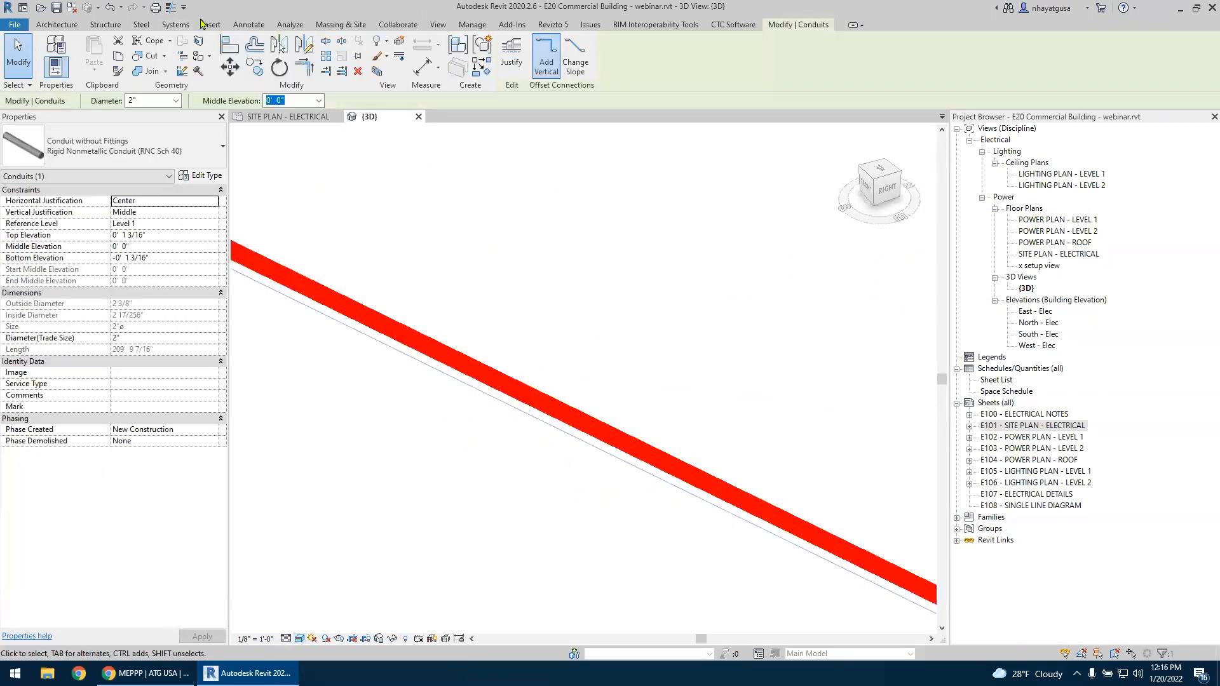
Turn on thin lines and close the 3D view
click(171, 8)
key(Escape)
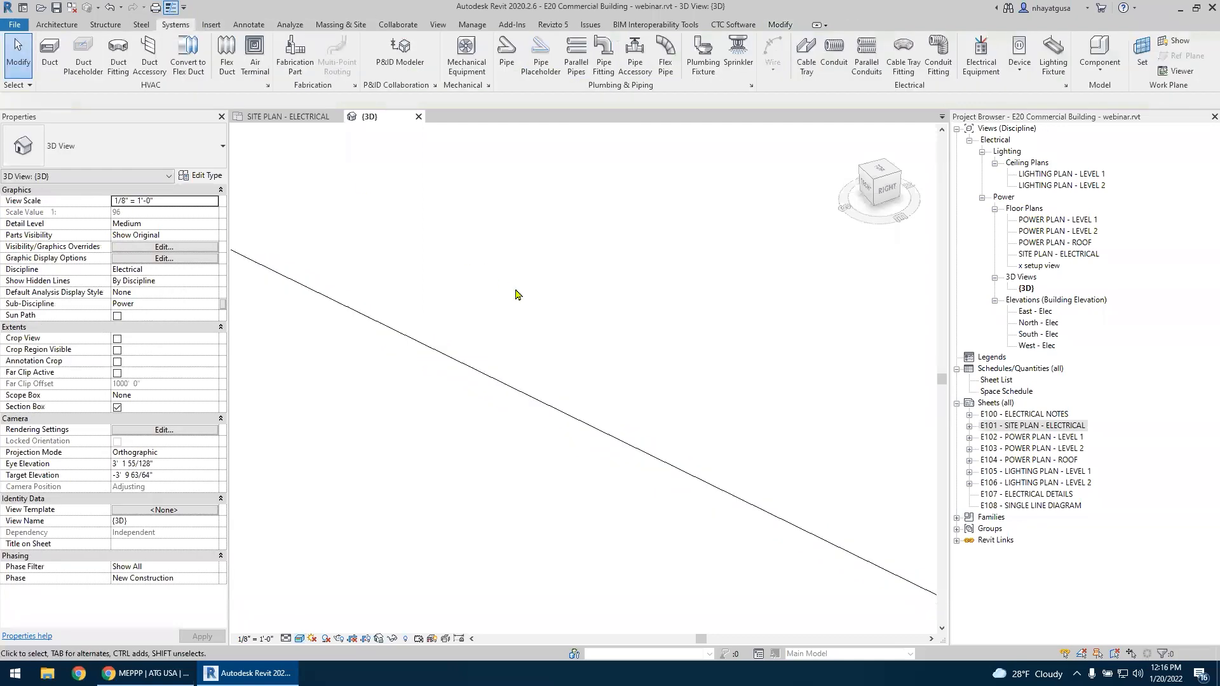
click(498, 380)
click(418, 116)
Examine the conduit run between the building and the utility transformer on the site plan
scroll(534, 413, up, 4)
click(514, 405)
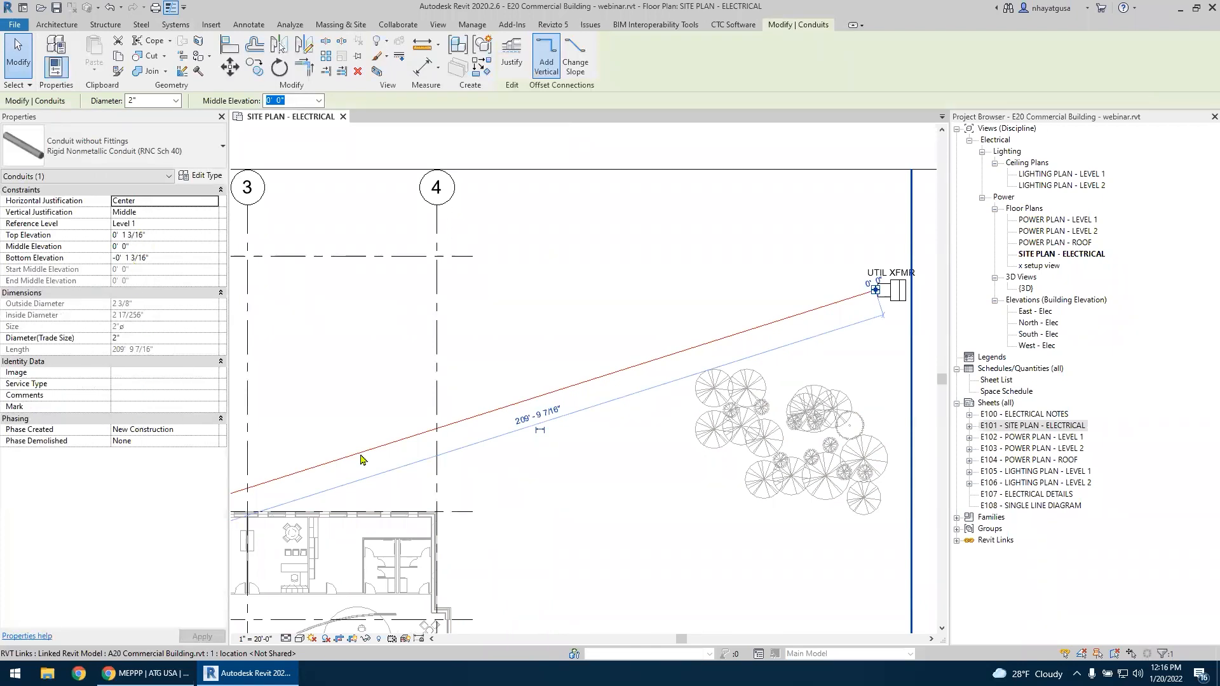
click(553, 501)
scroll(559, 480, down, 2)
middle_drag(617, 447, 737, 305)
middle_drag(671, 360, 649, 368)
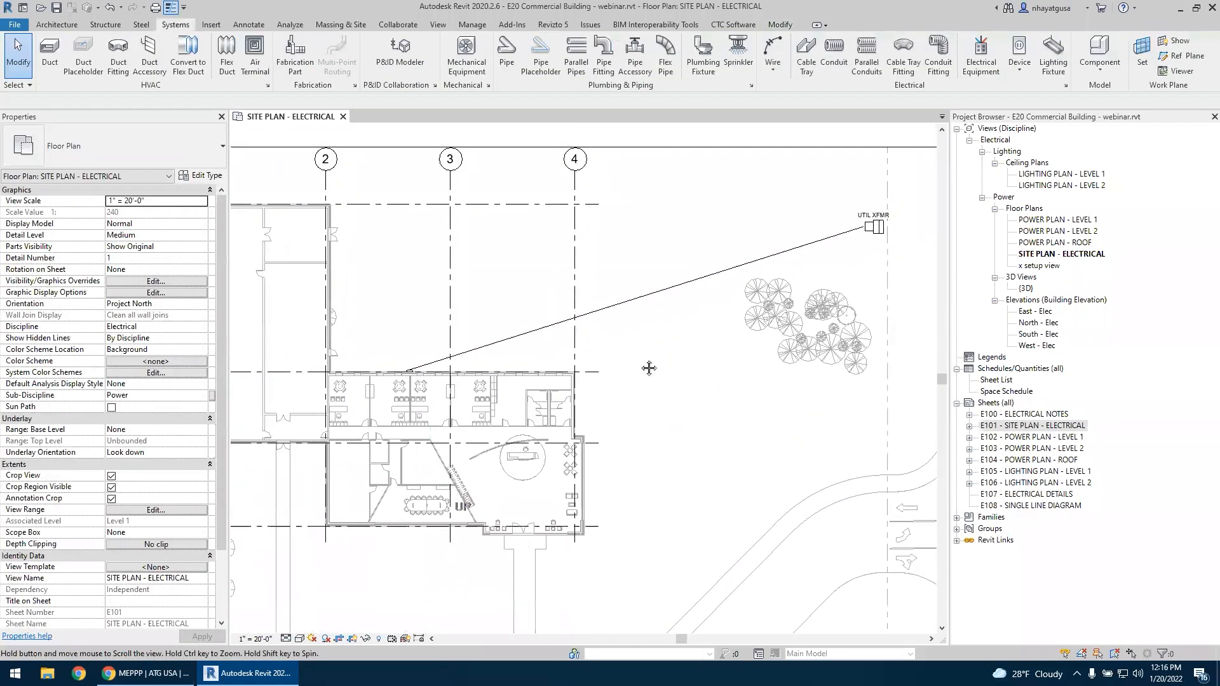
scroll(655, 248, up, 2)
middle_drag(660, 248, 585, 272)
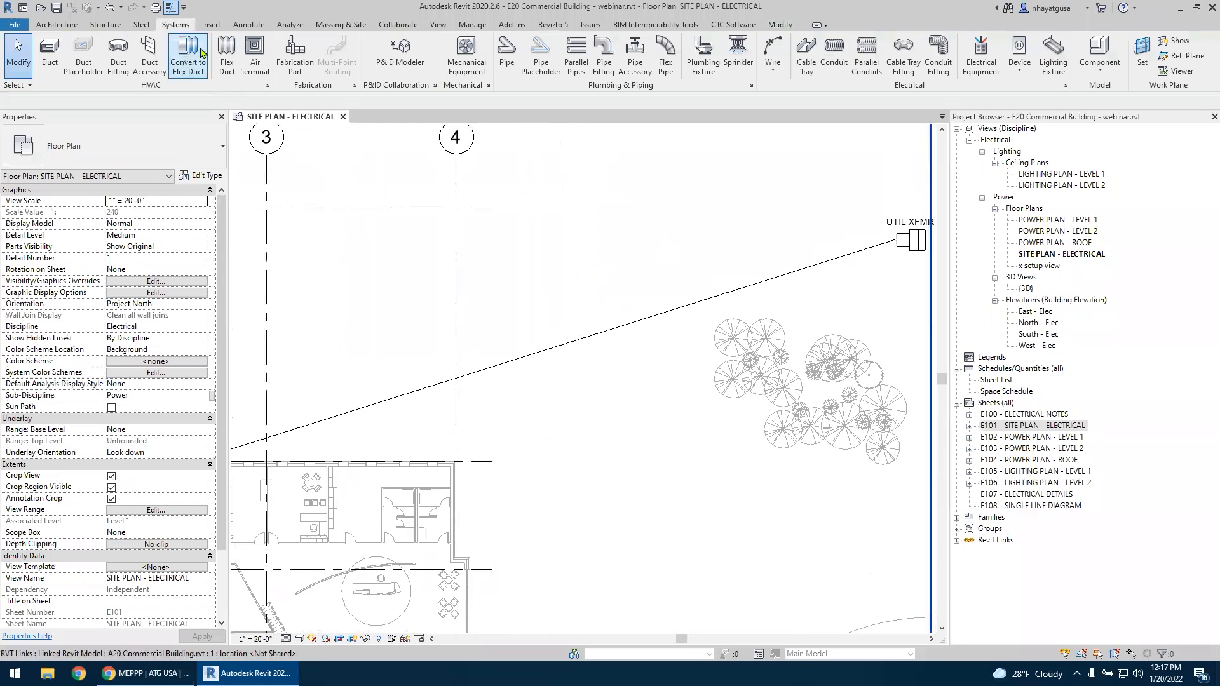
Add the text note "COORDINATE EXACT ROUTING IN FIELD." over the middle of the conduit run
click(248, 25)
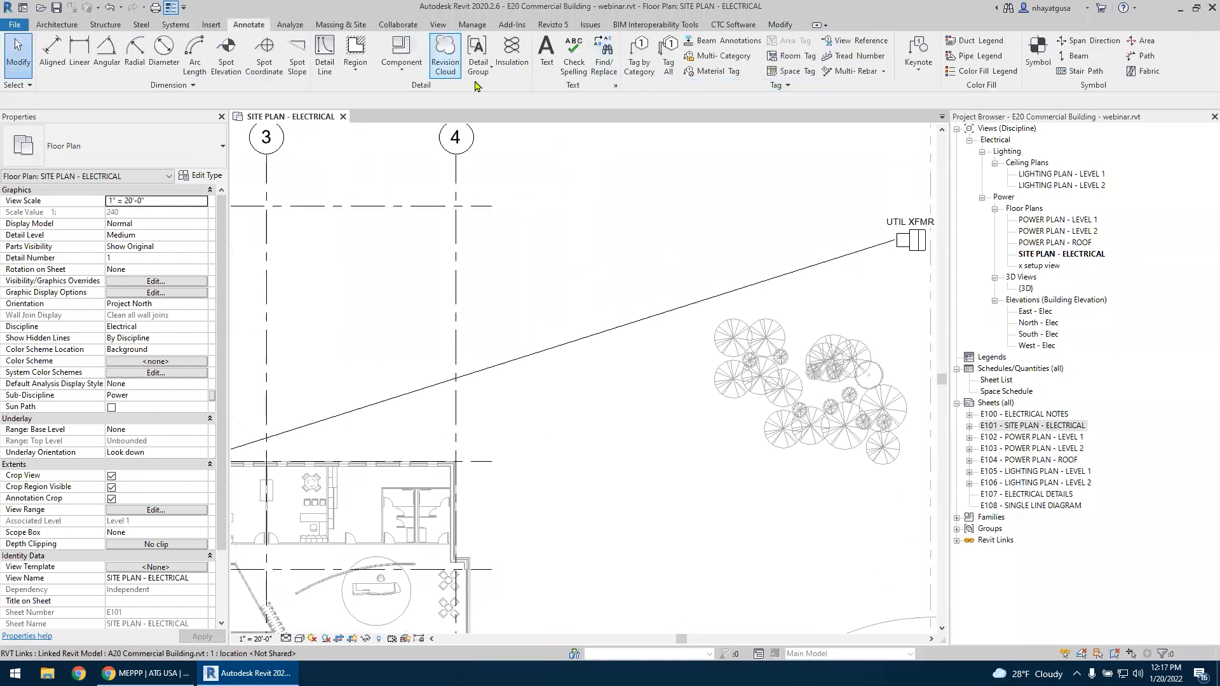
click(546, 61)
drag(564, 222, 657, 259)
text(VERIFY)
key(ctrl+a)
text(COORDIANTE)
key(ctrl+a)
text(COORDINATE EXACT ROUTING)
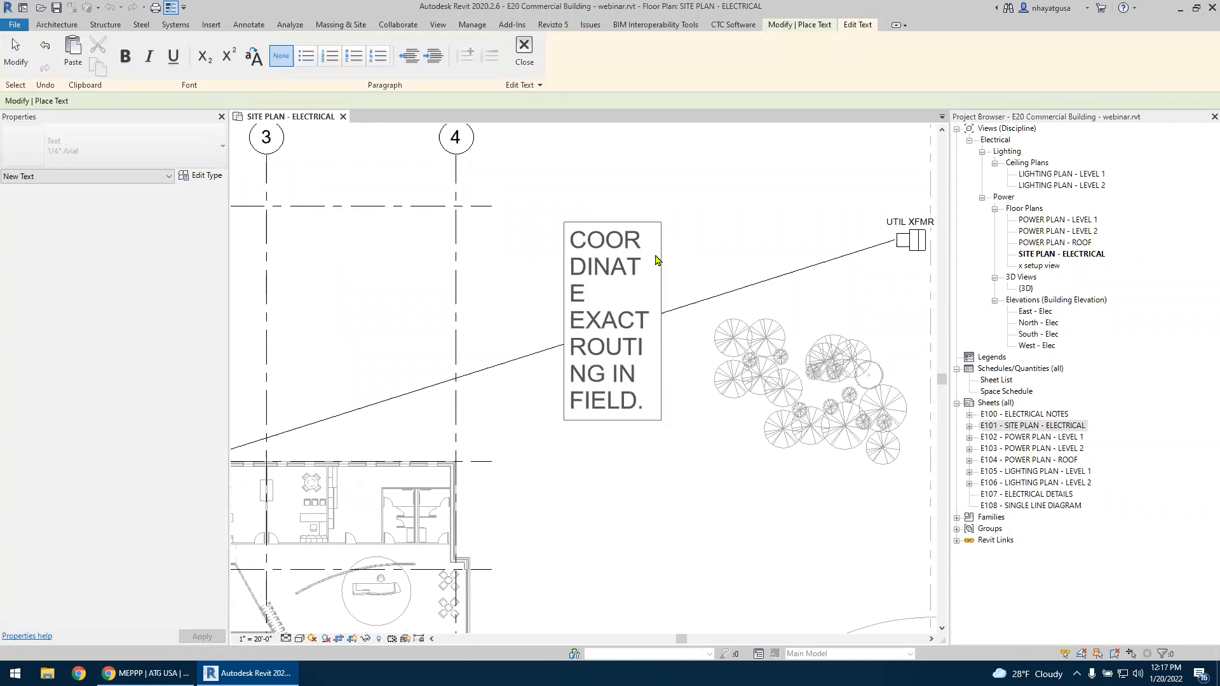
click(709, 253)
key(Escape)
Change the routing note's text type to 3/32" Arial
click(615, 264)
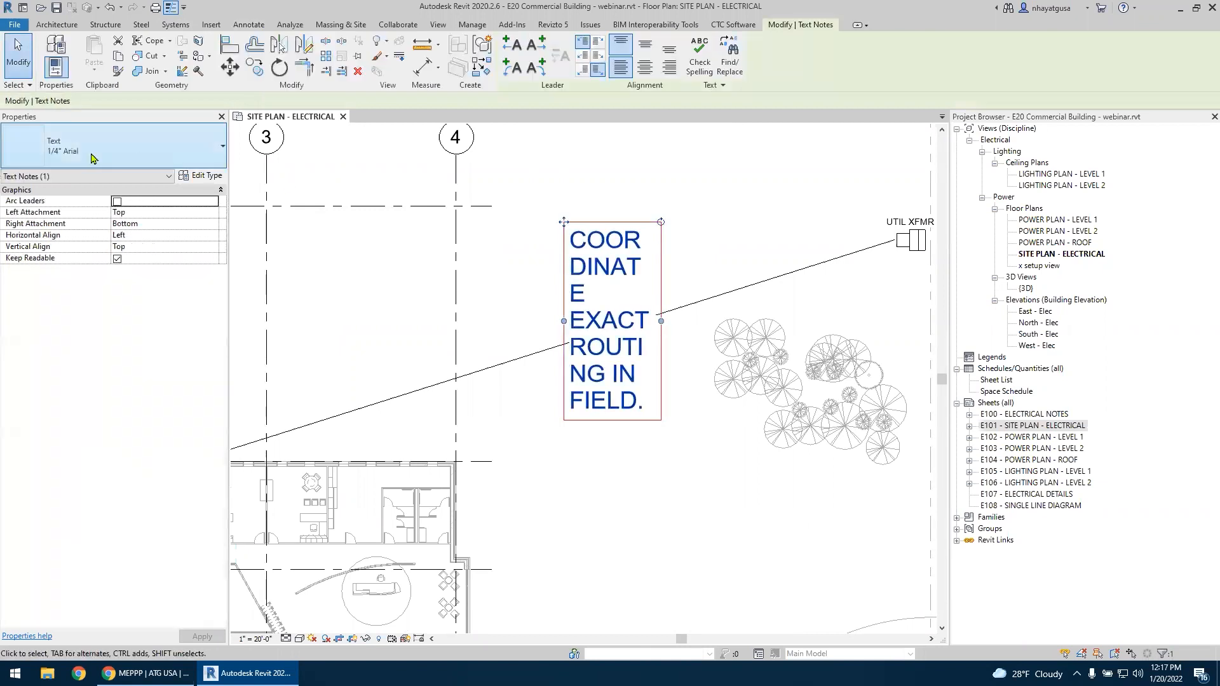
click(63, 157)
click(63, 156)
click(60, 152)
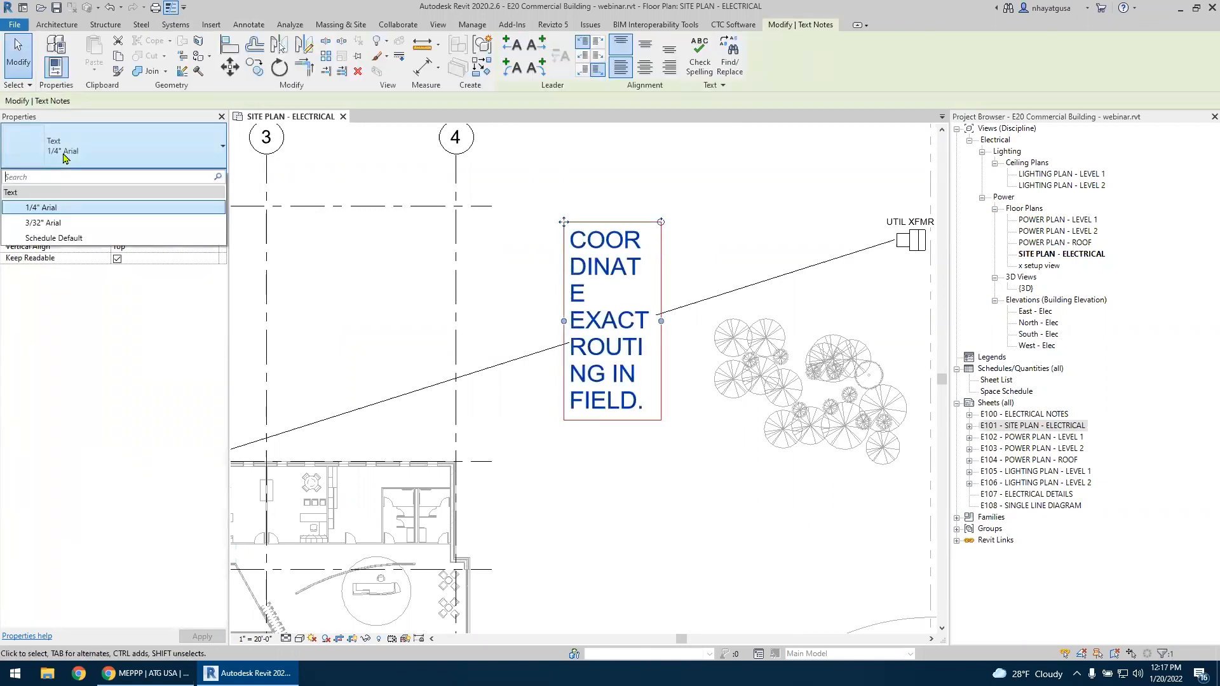
click(51, 222)
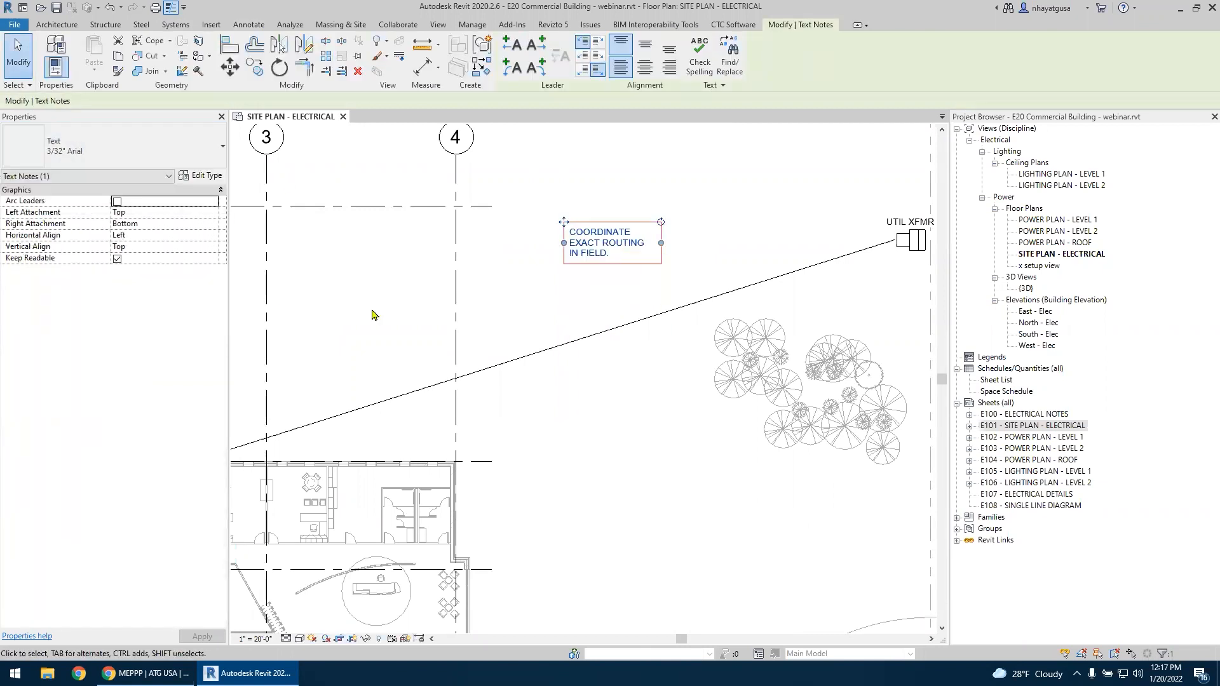
Move the routing note horizontally toward the utility transformer, keeping it above the conduit run
click(664, 286)
click(616, 249)
drag(616, 249, 739, 251)
scroll(785, 267, up, 2)
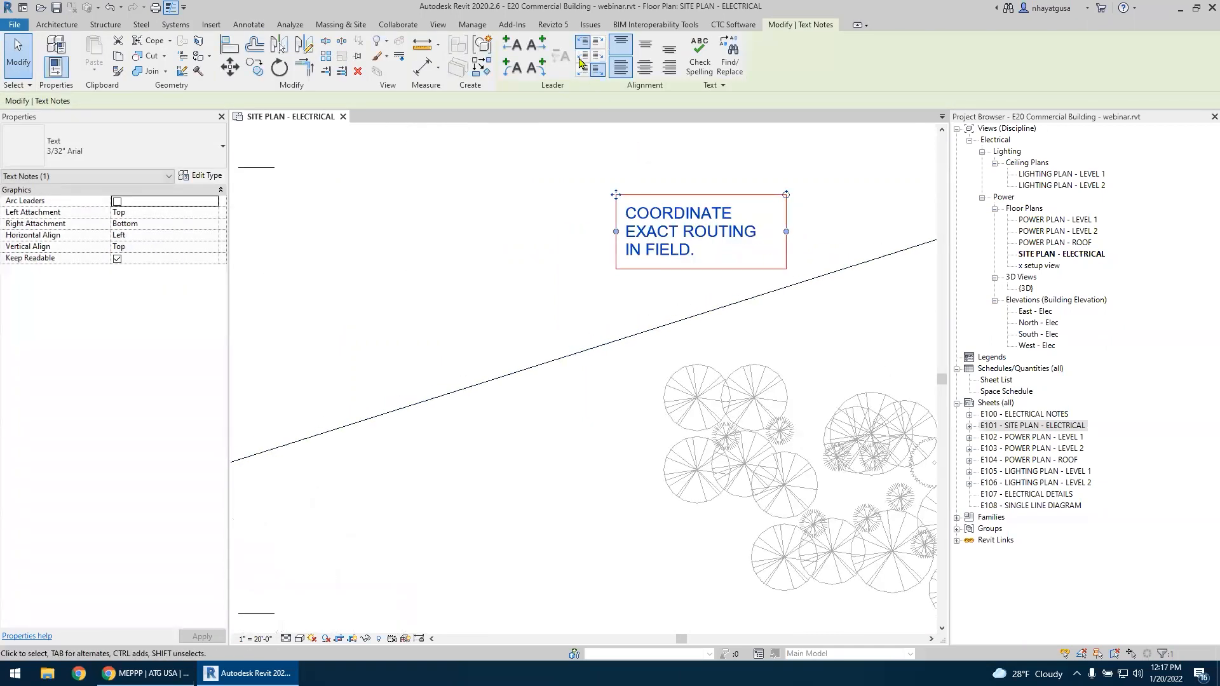
Add a left-side straight leader to the routing note, with its arrowhead on the conduit and its elbow beside the text
click(510, 50)
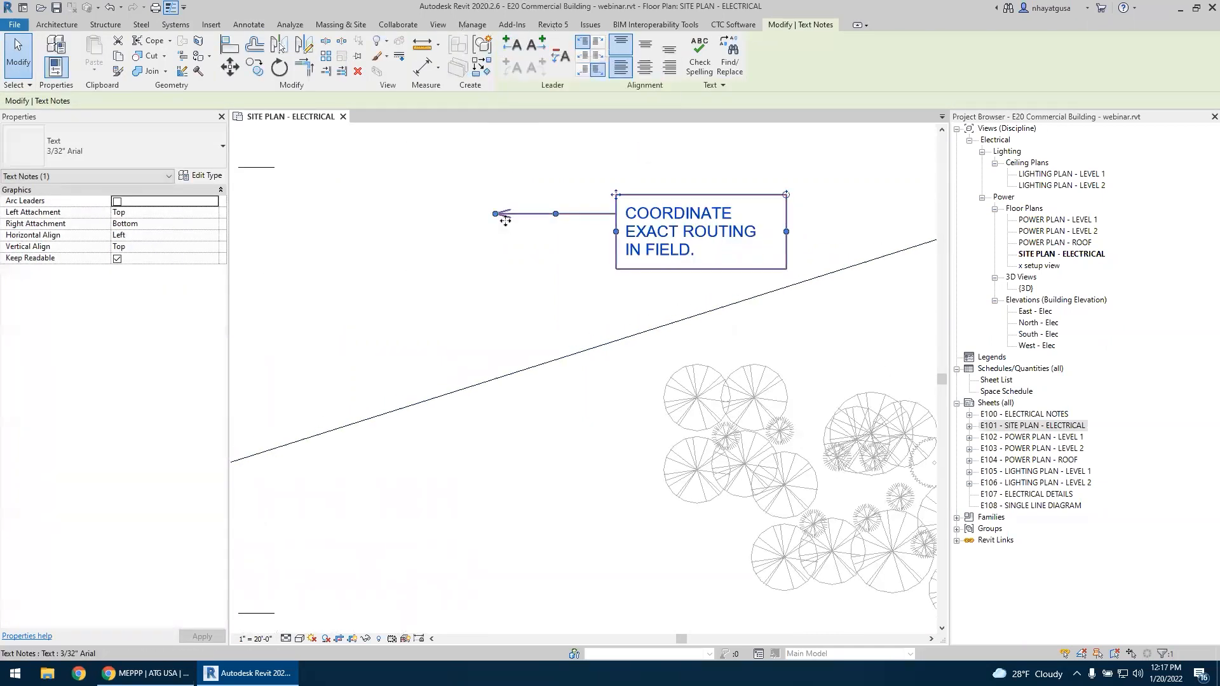
drag(496, 214, 505, 374)
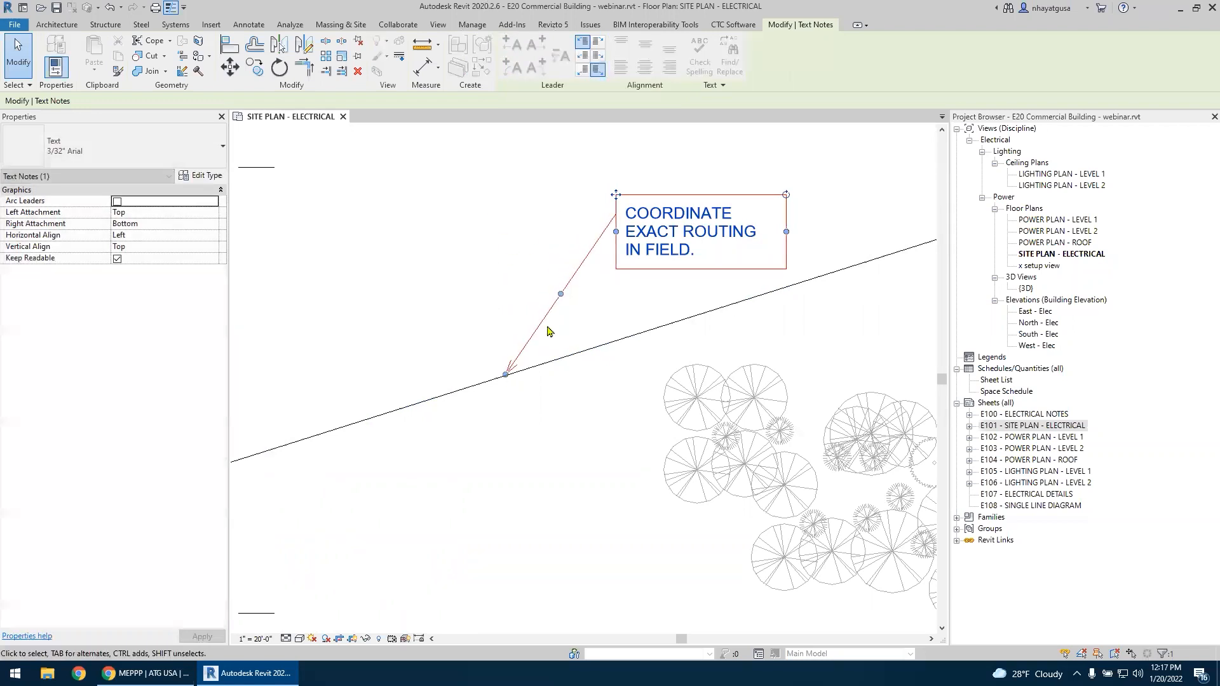
drag(559, 293, 594, 216)
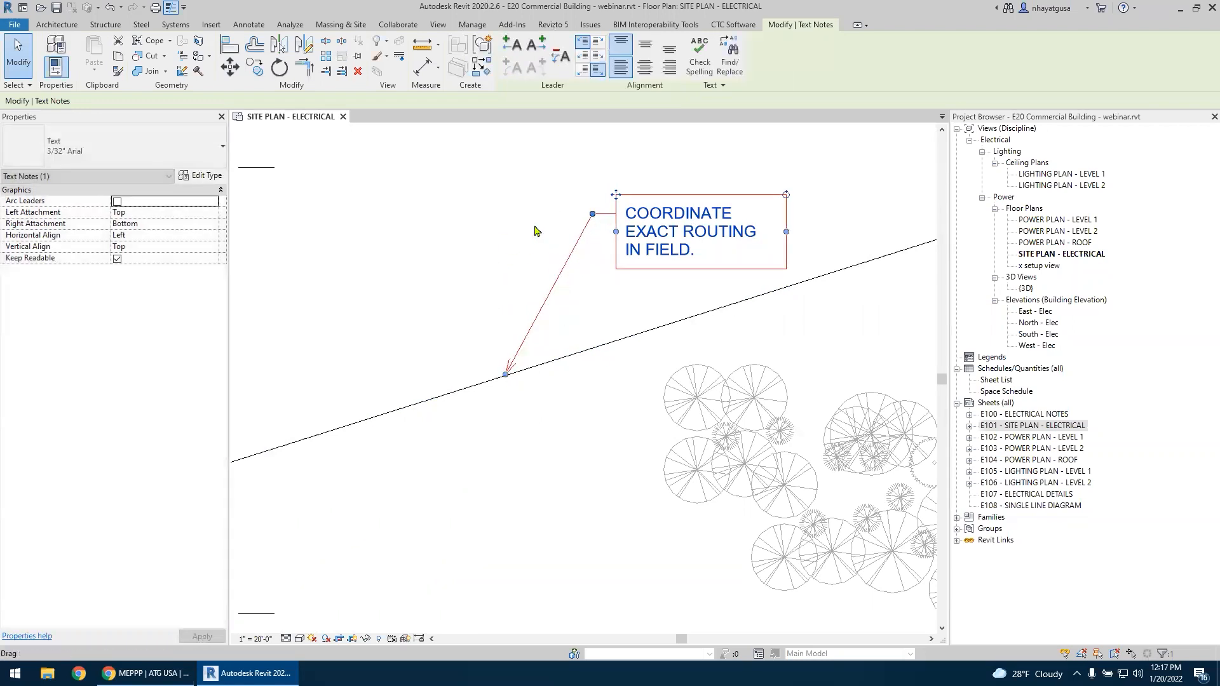
key(Escape)
Tag the disconnect switch on the building's north wall with a leader tag placed directly above it
scroll(458, 385, down, 5)
mouse_move(459, 385)
middle_down()
mouse_move(649, 369)
mouse_move(641, 362)
middle_up()
scroll(314, 373, up, 4)
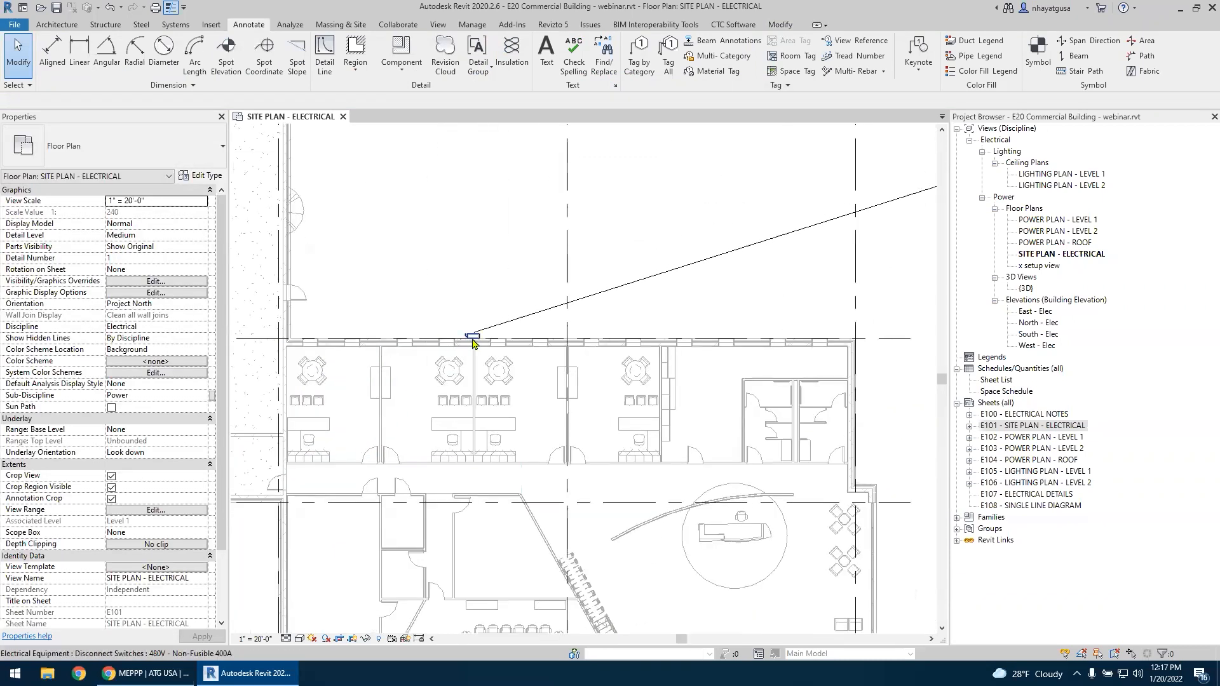
click(473, 341)
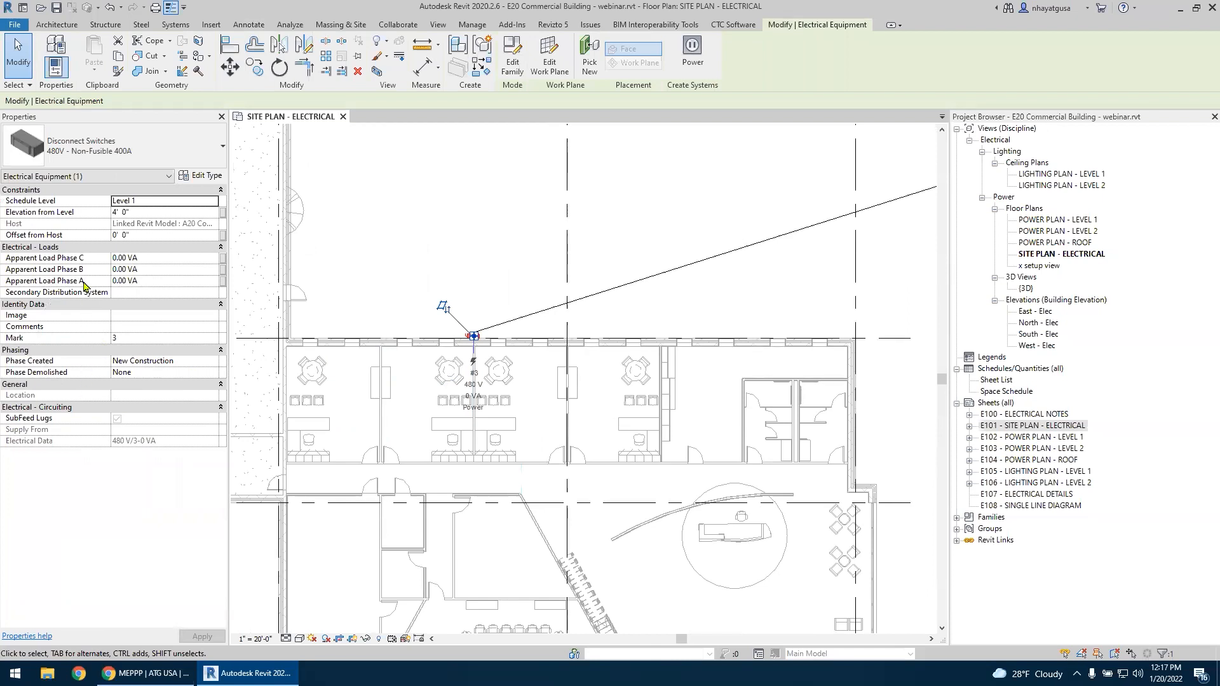
click(484, 298)
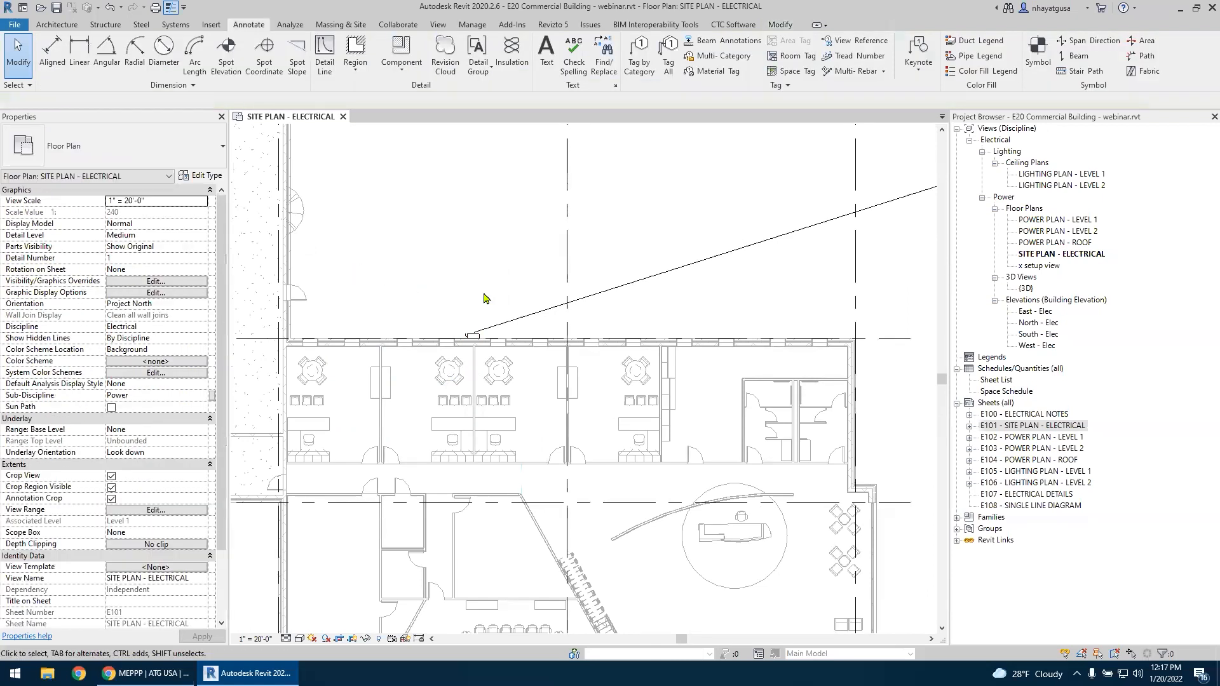
scroll(484, 298, up, 2)
click(463, 364)
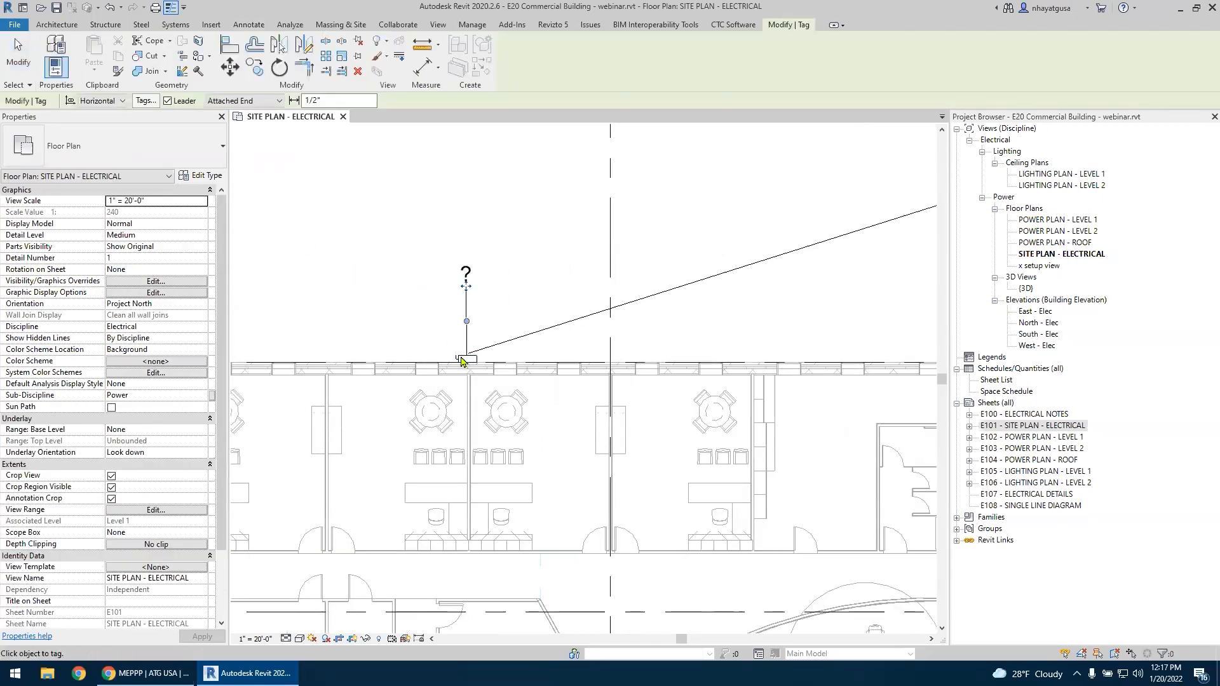
click(463, 362)
key(Escape)
Open the disconnect tag's family to check its label, and close it again without saving changes
click(463, 280)
double_click(463, 280)
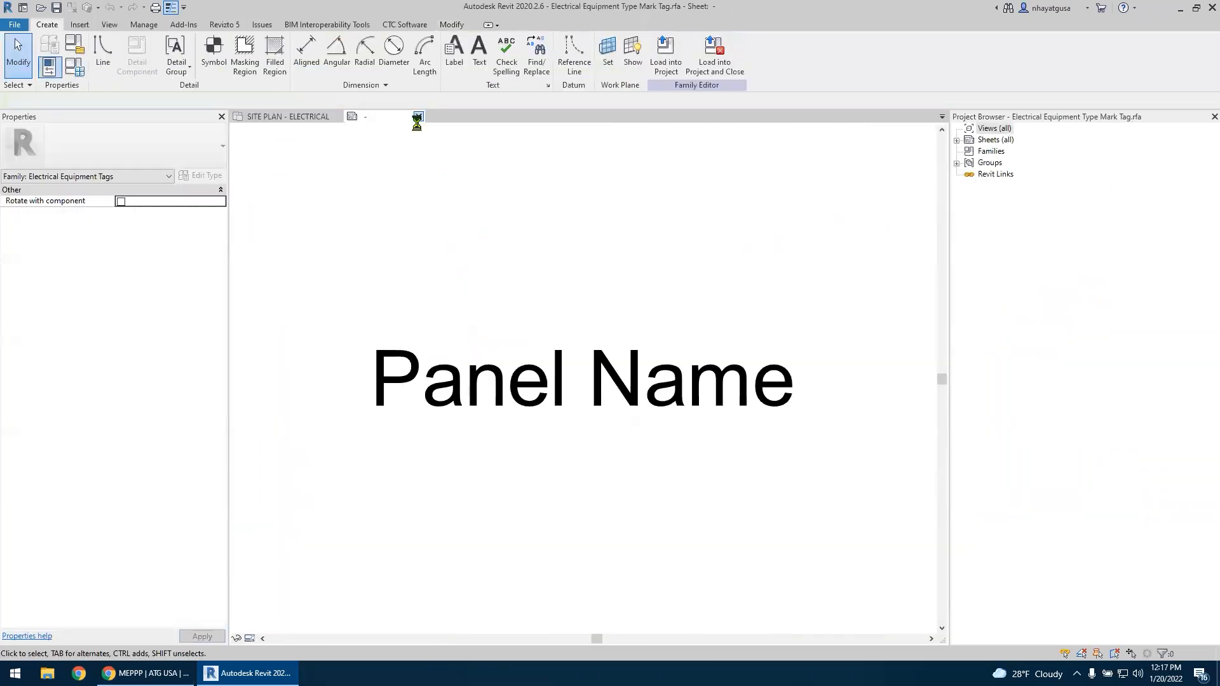
click(418, 117)
click(636, 345)
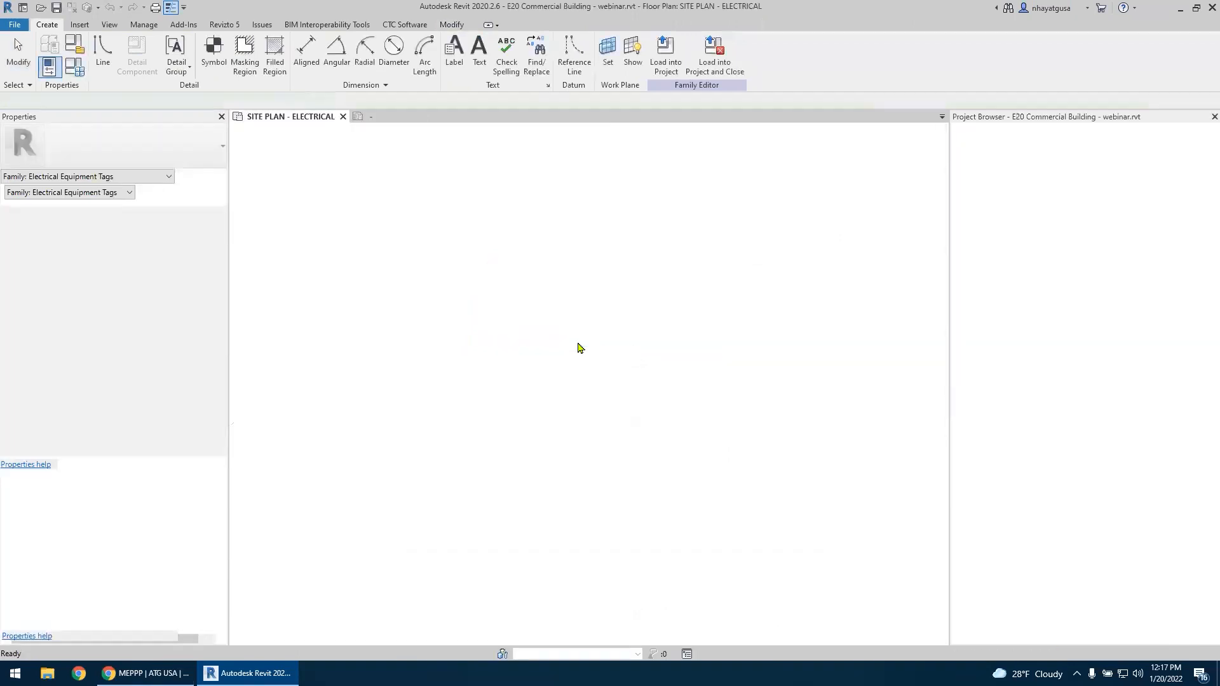
click(473, 362)
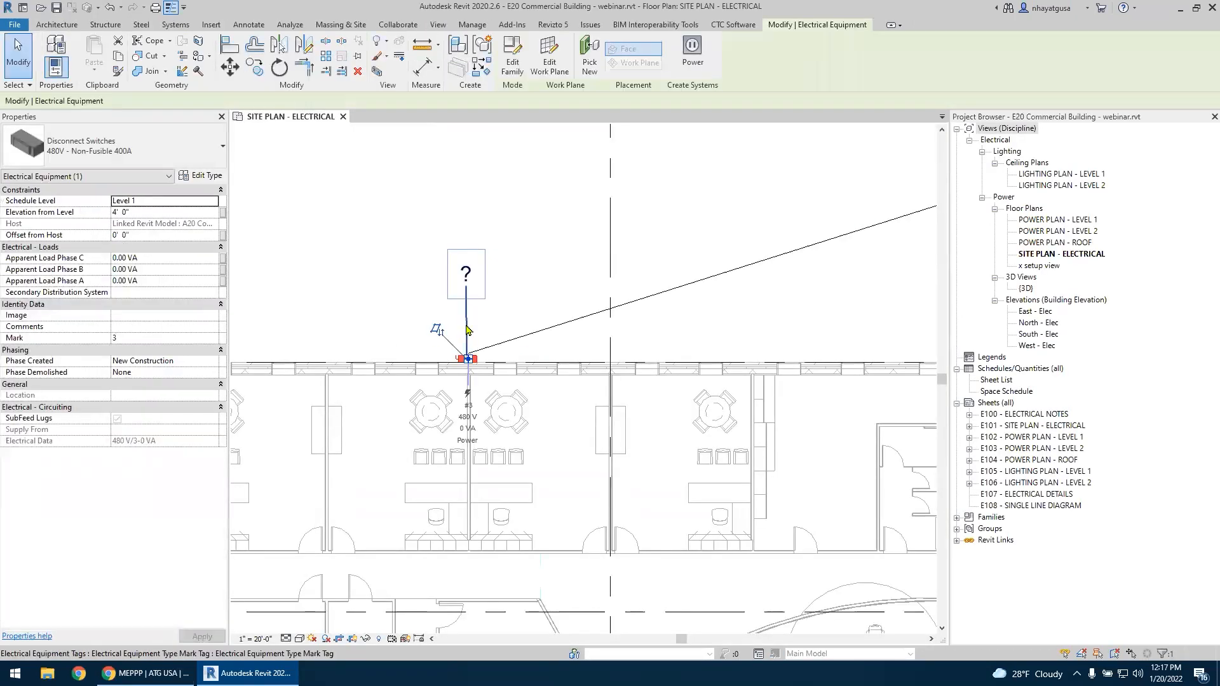
Delete the tag above the disconnect switch
click(465, 274)
click(170, 159)
click(164, 160)
click(163, 159)
click(365, 216)
click(466, 296)
click(411, 279)
click(465, 275)
key(Delete)
Tag the disconnect switch by category, placing the tag above and to the left of it with an angled leader
click(251, 25)
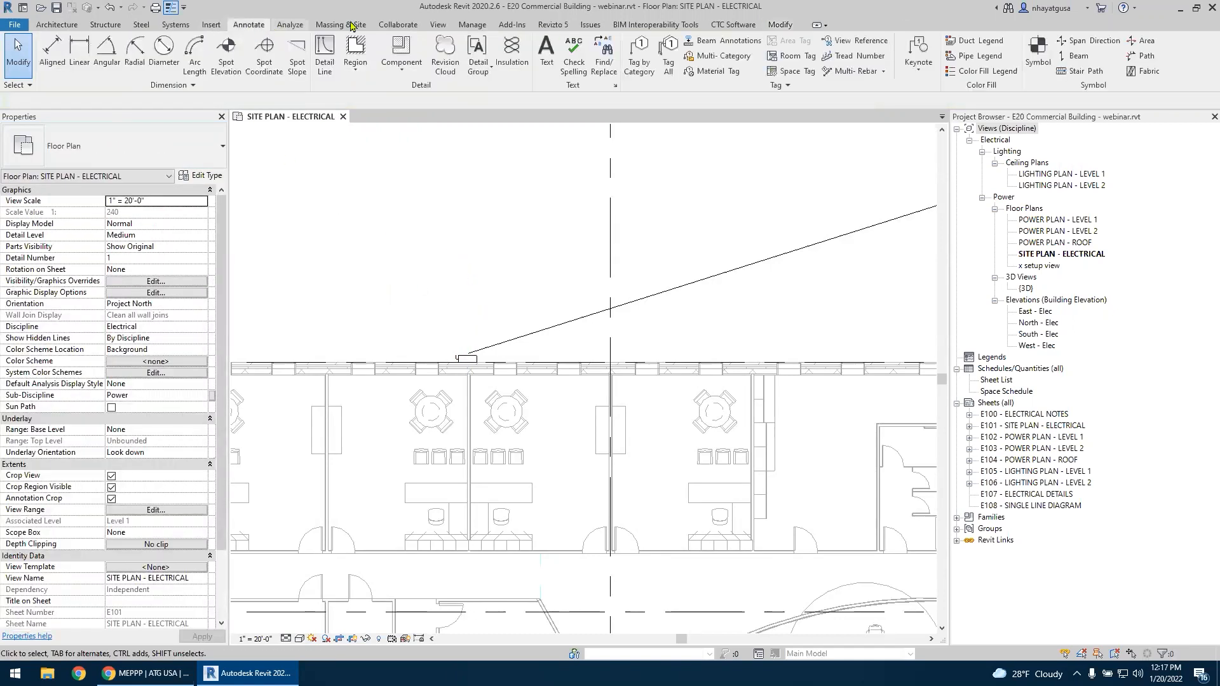
click(639, 62)
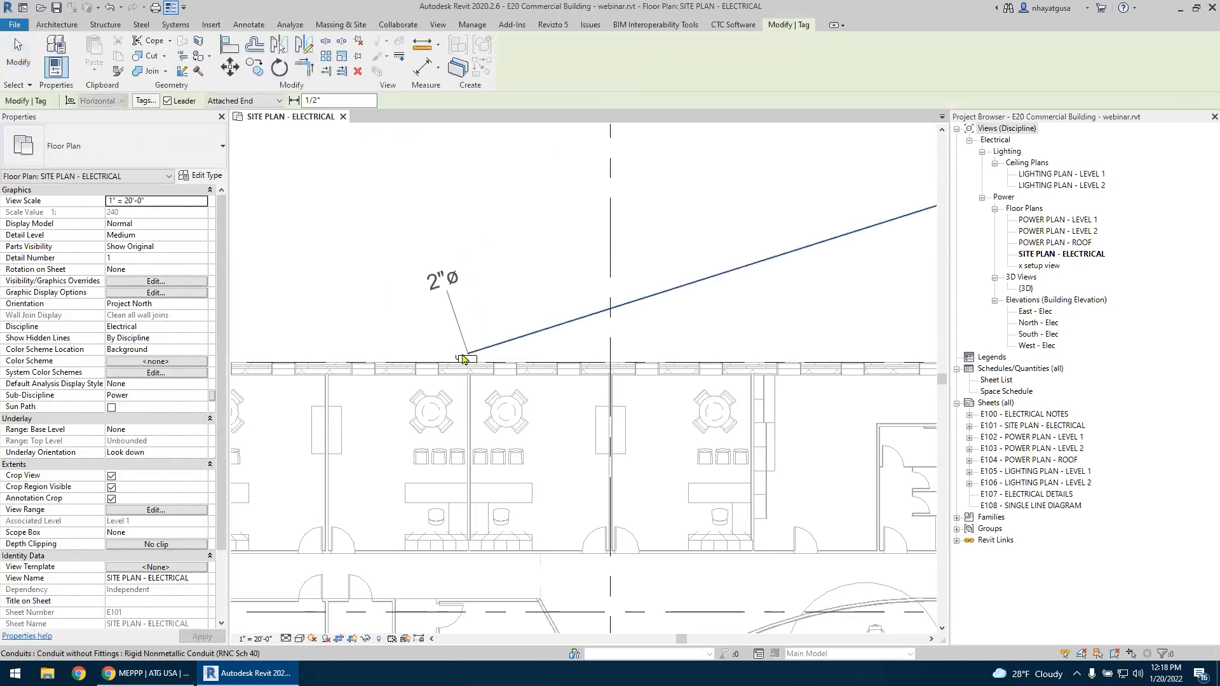
click(386, 372)
drag(377, 357, 403, 254)
key(Escape)
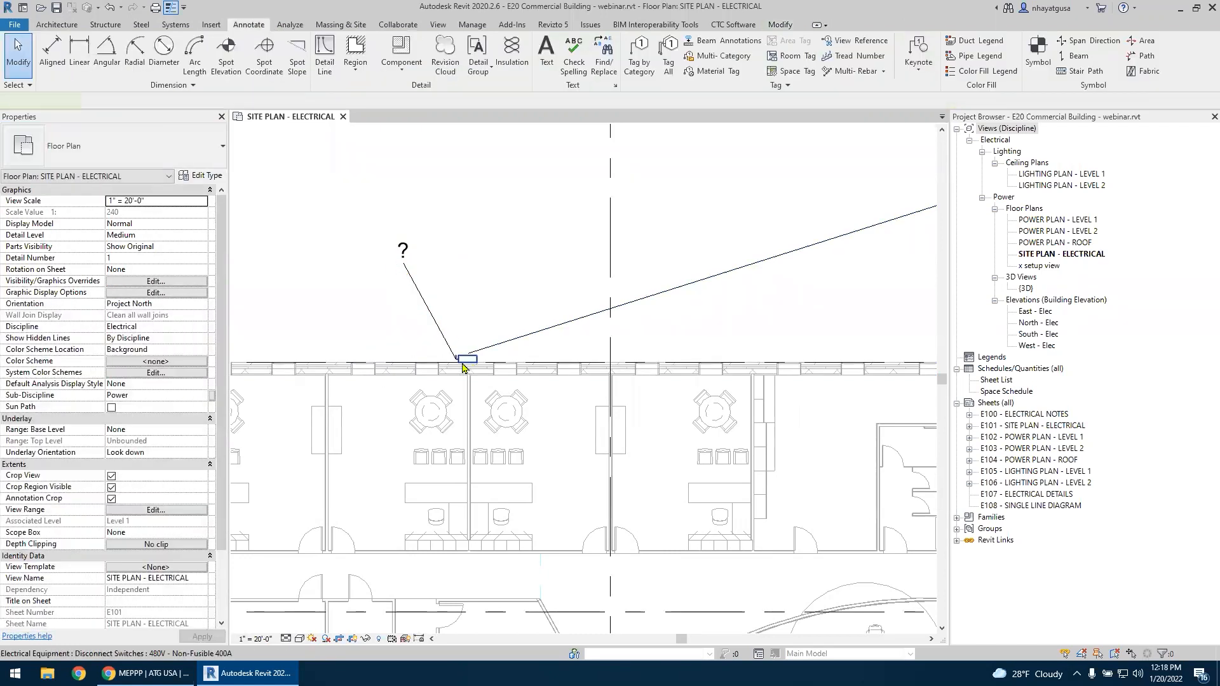
Change the disconnect switch's tag type to Electrical Equipment Tag
click(462, 367)
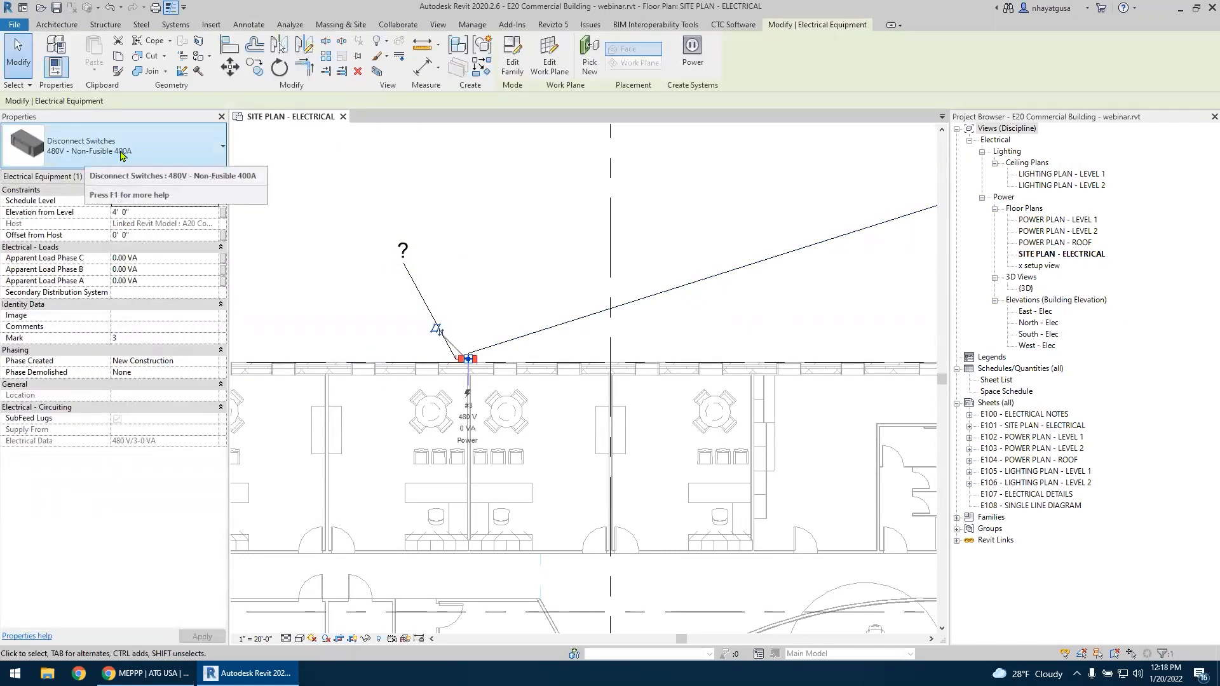
click(401, 266)
click(152, 146)
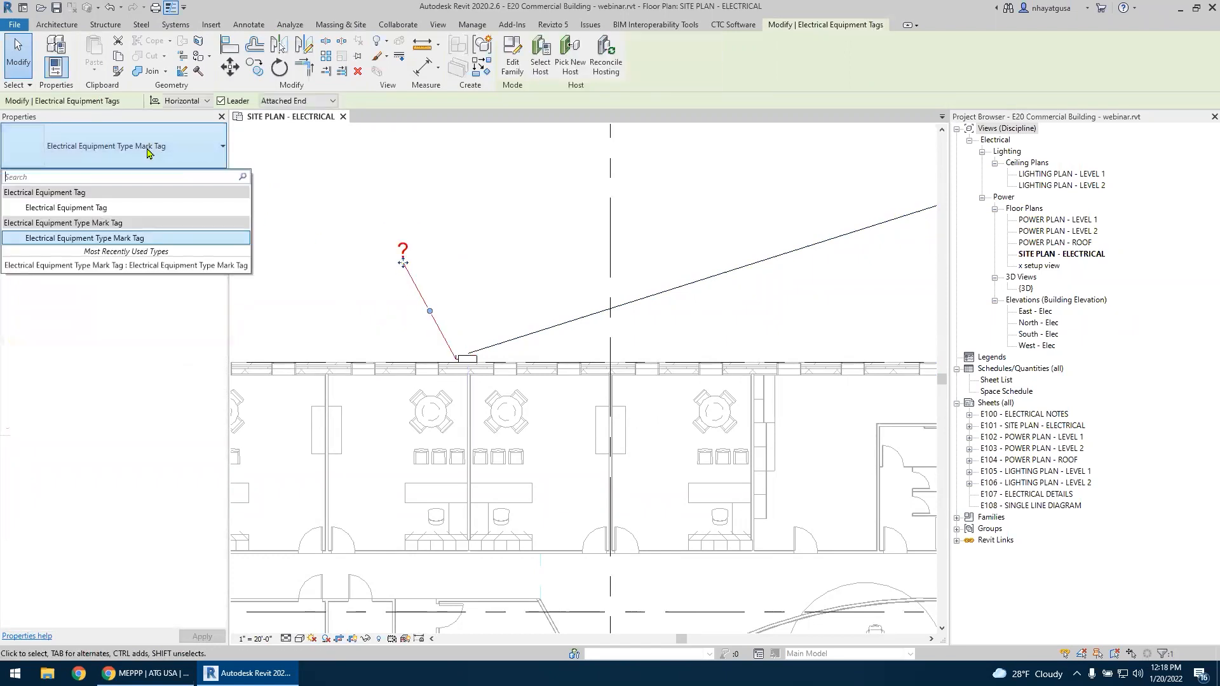
click(121, 208)
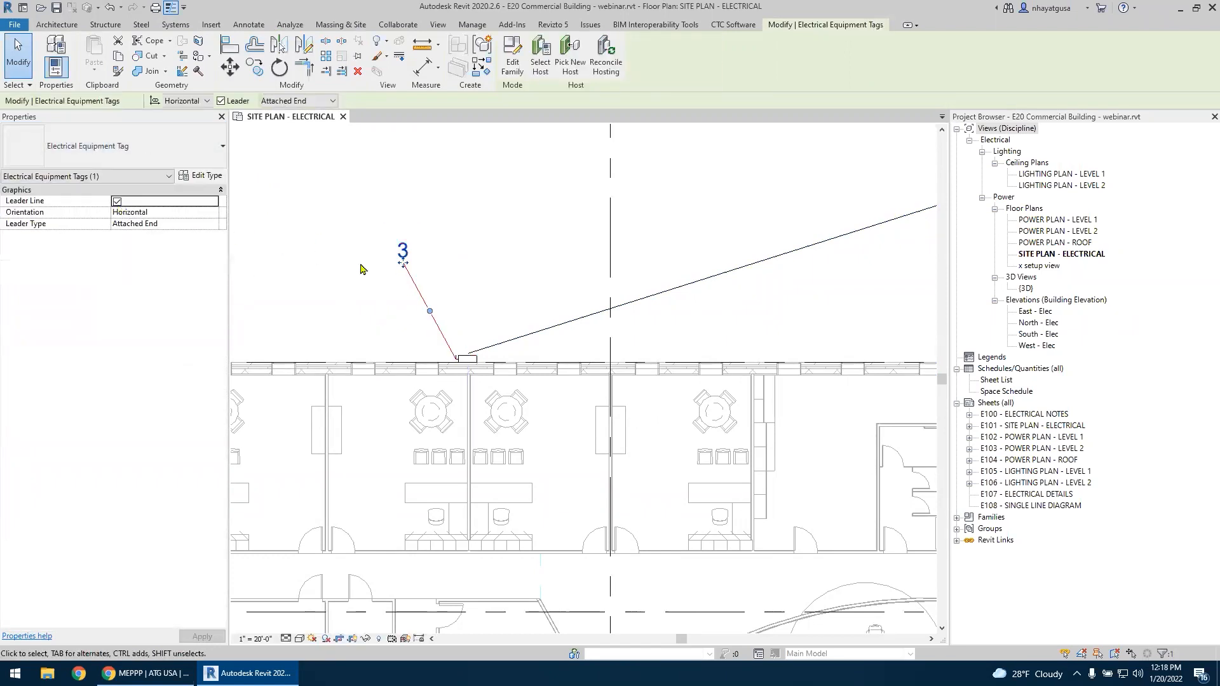
click(385, 321)
Set the disconnect switch's Mark to "SERVICE DISCONNECT"
click(467, 359)
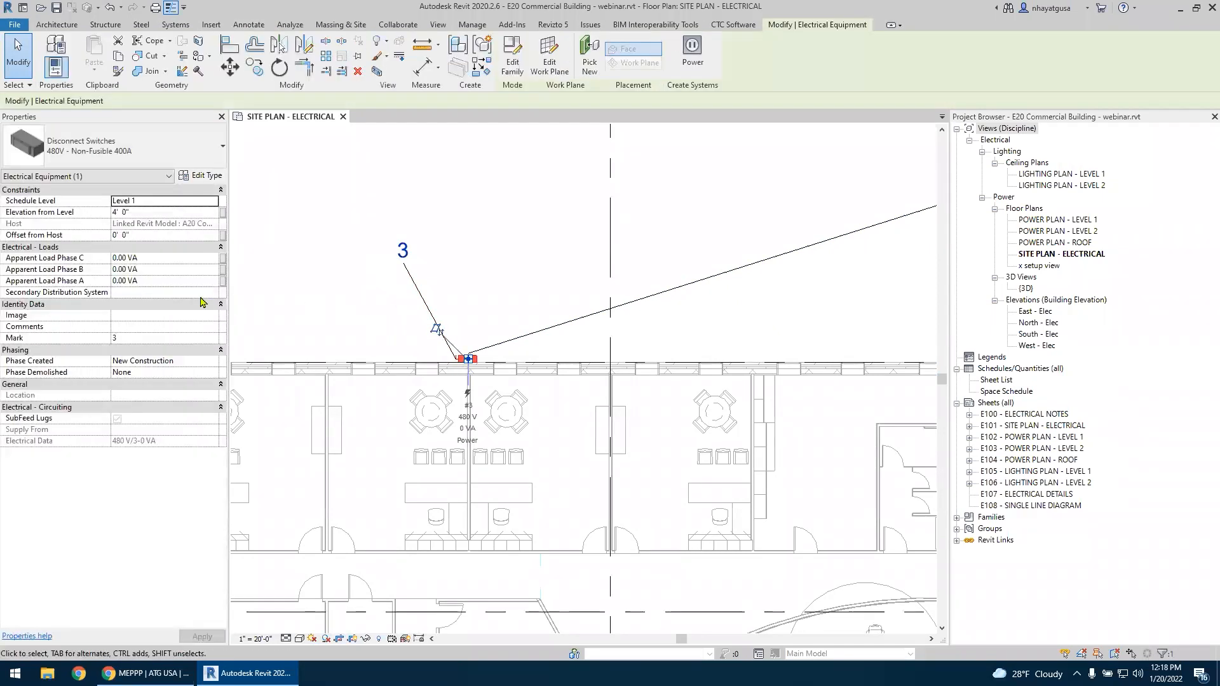
click(136, 338)
text(SERVICE DISCONNECT)
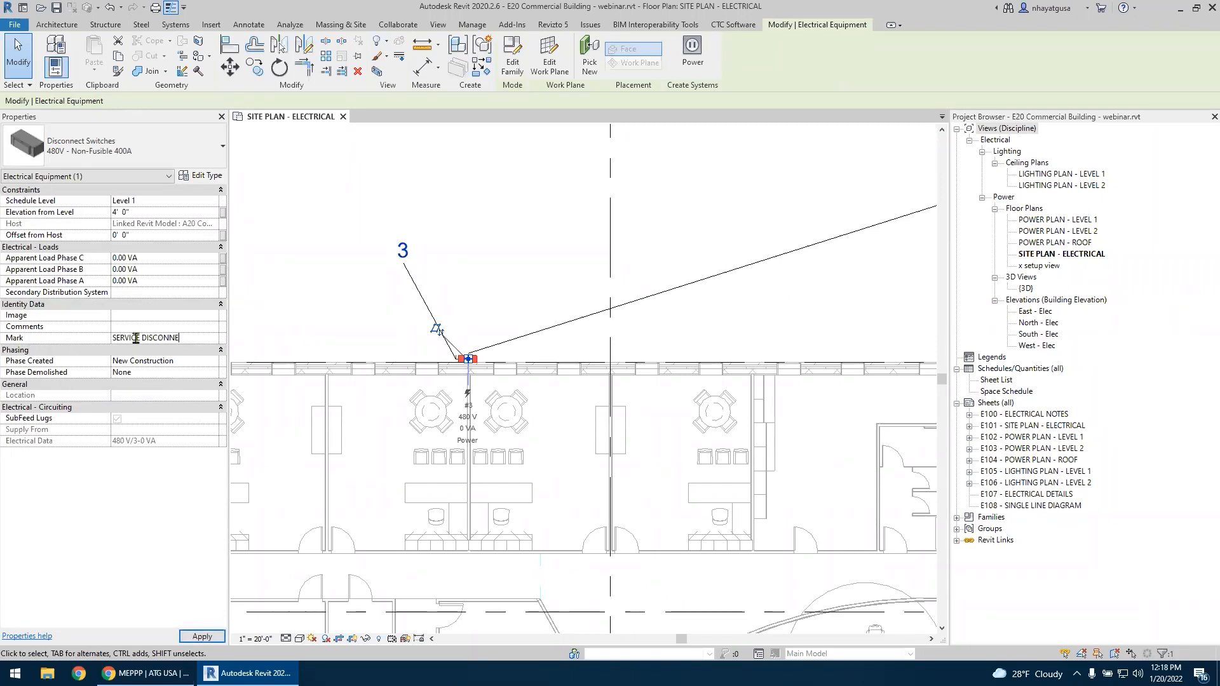
click(358, 341)
click(430, 265)
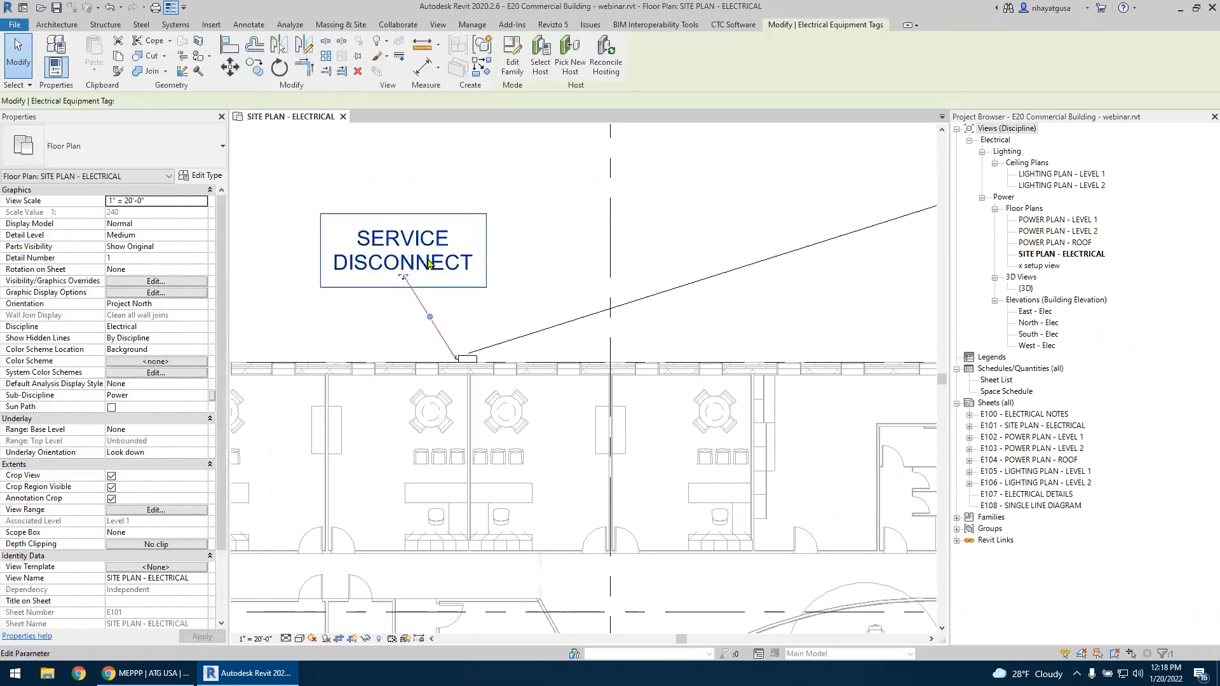
click(373, 318)
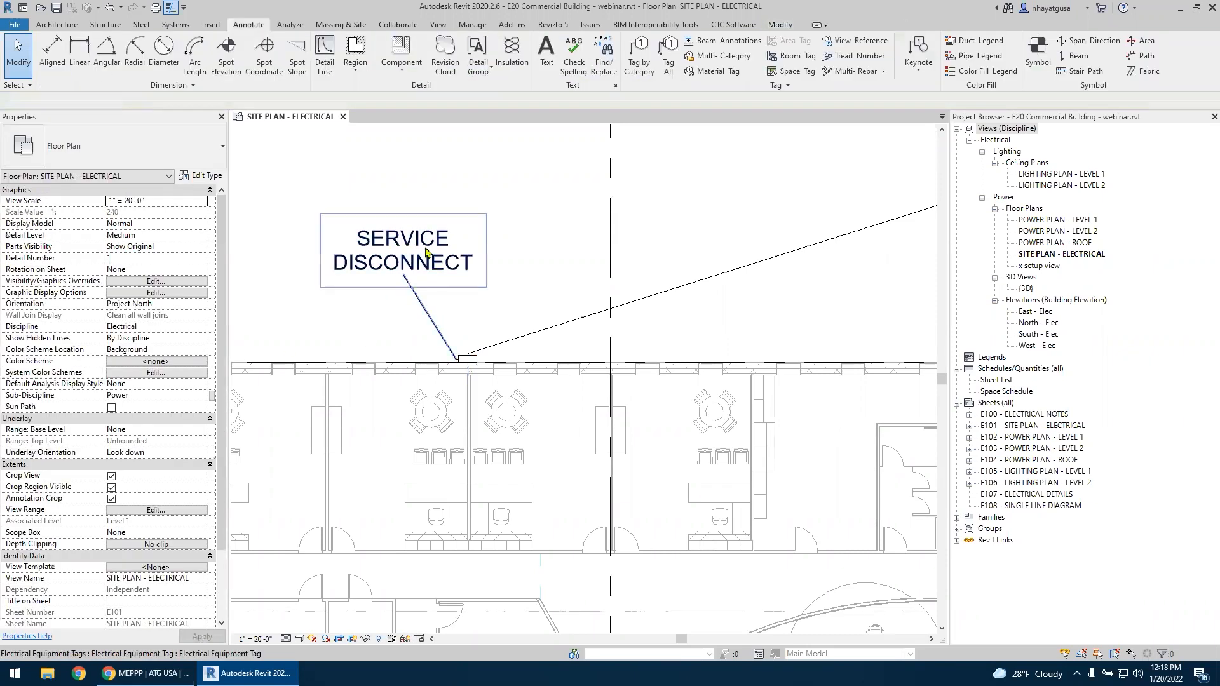
Examine the annotated site plan, including the transformer, conduit run, routing note and service disconnect
scroll(424, 256, down, 4)
scroll(424, 256, down, 2)
scroll(692, 302, up, 5)
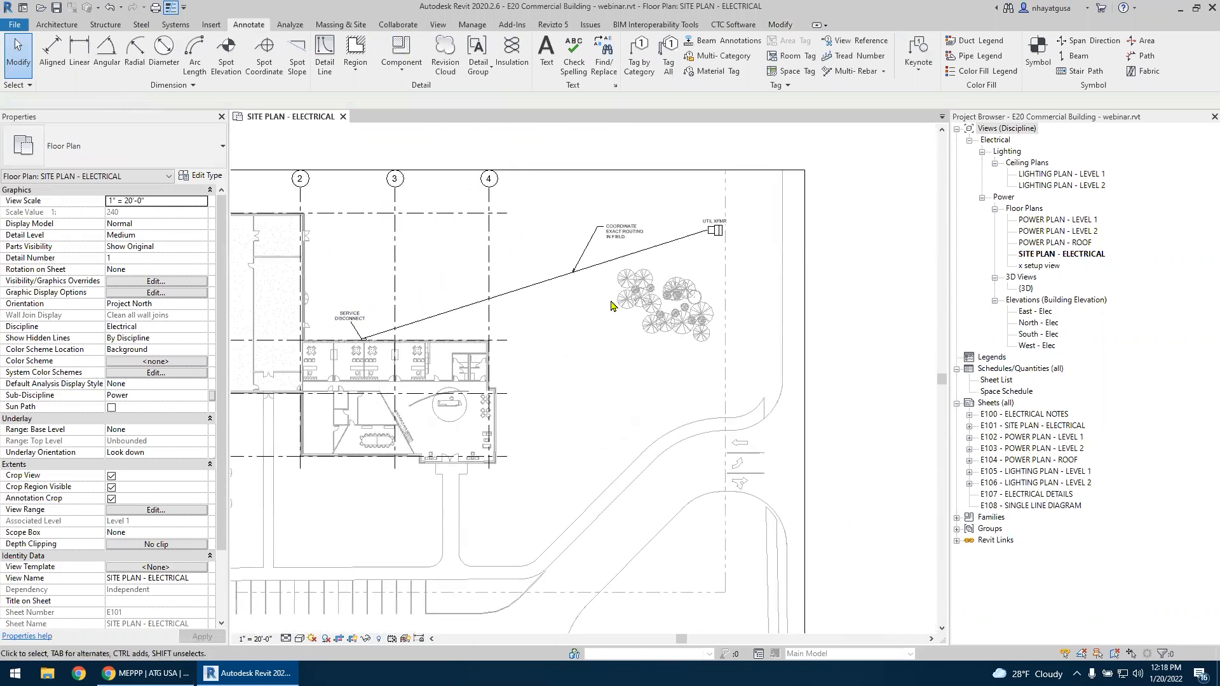
scroll(633, 232, down, 4)
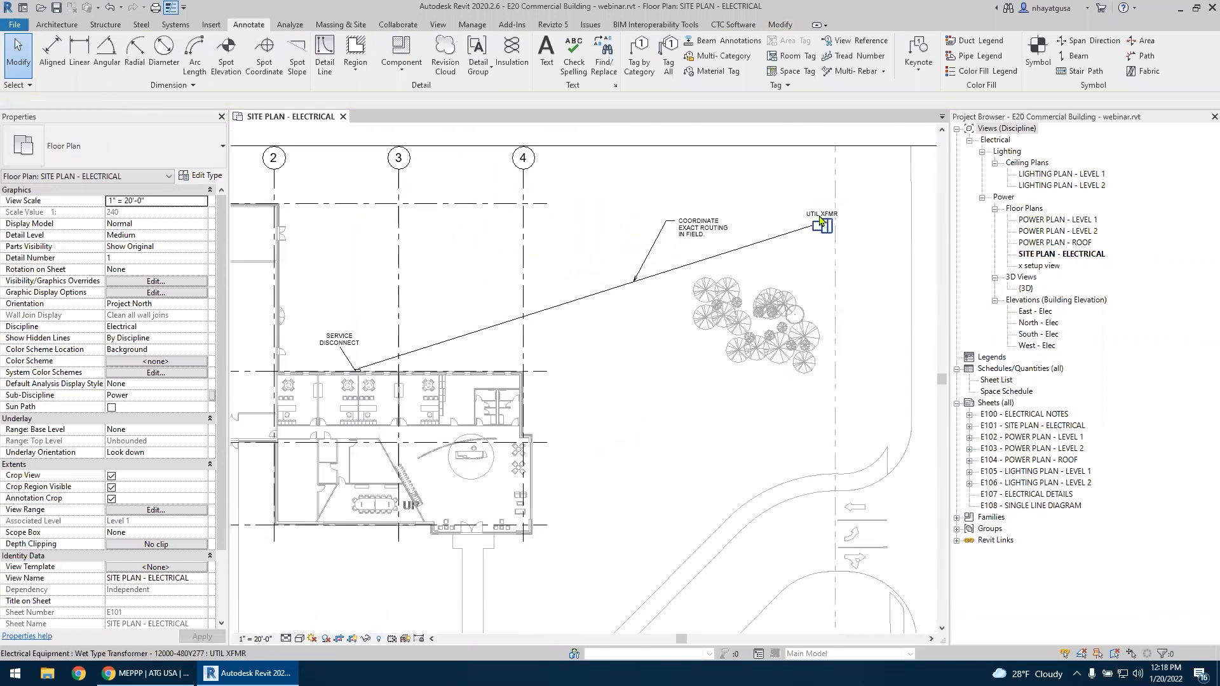
middle_drag(628, 343, 641, 296)
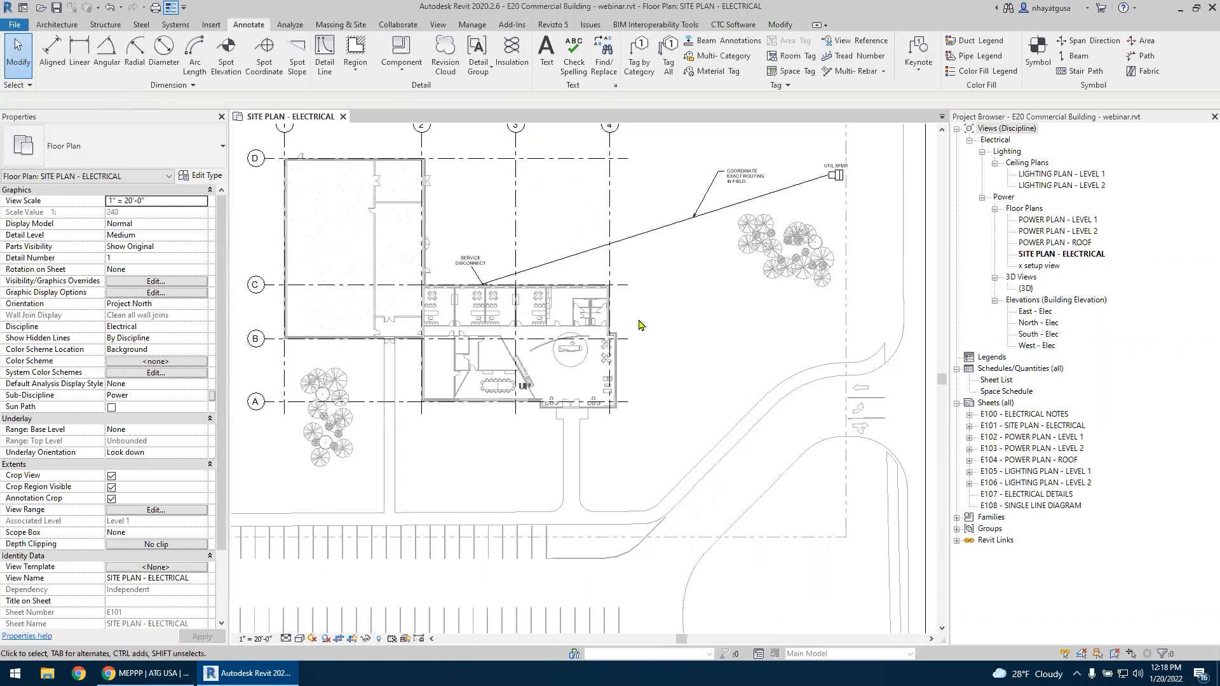
scroll(528, 337, up, 3)
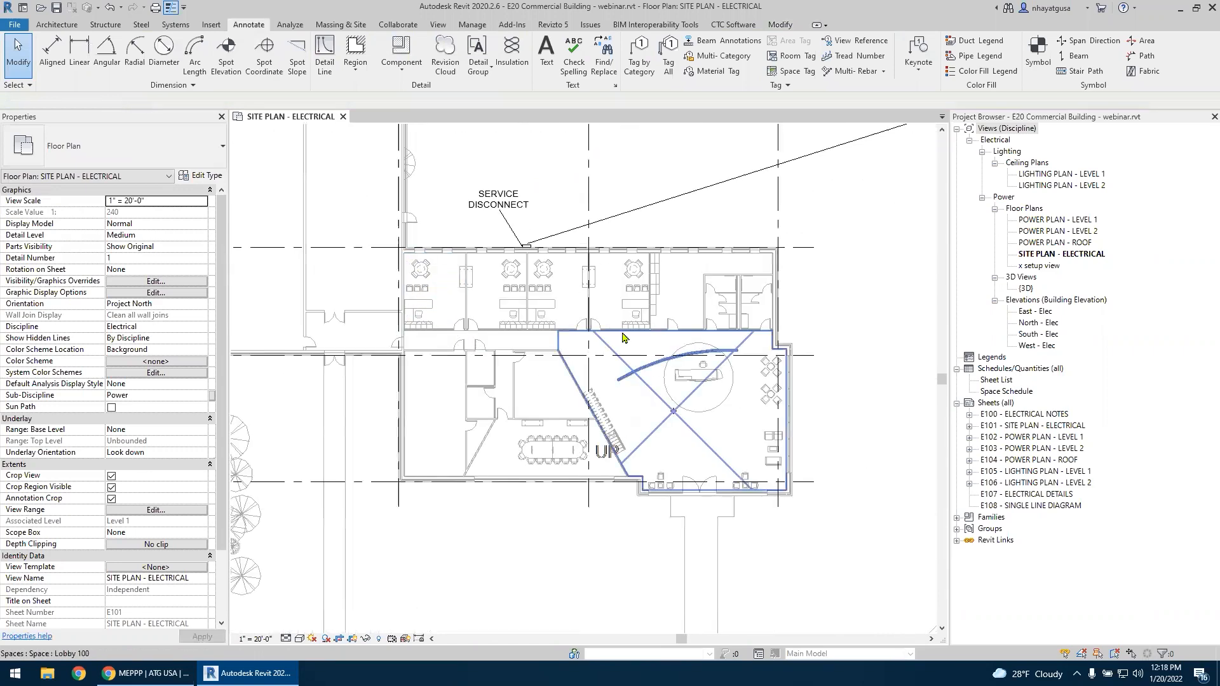
scroll(399, 390, down, 5)
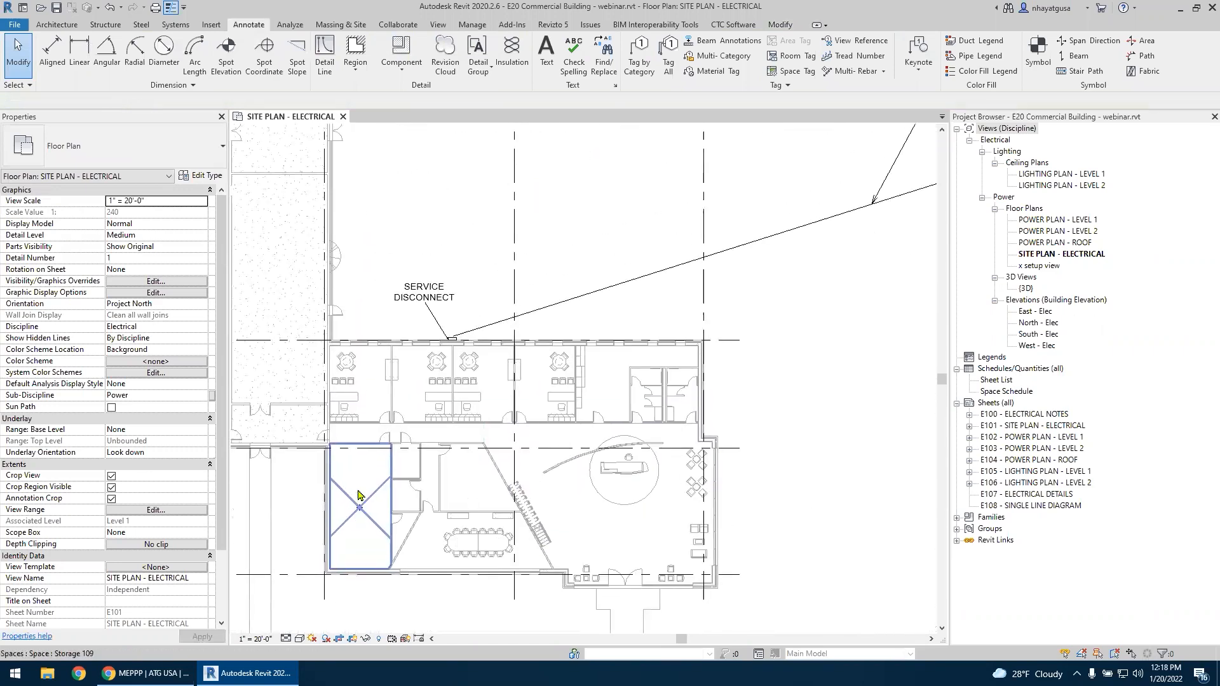
scroll(436, 420, down, 1)
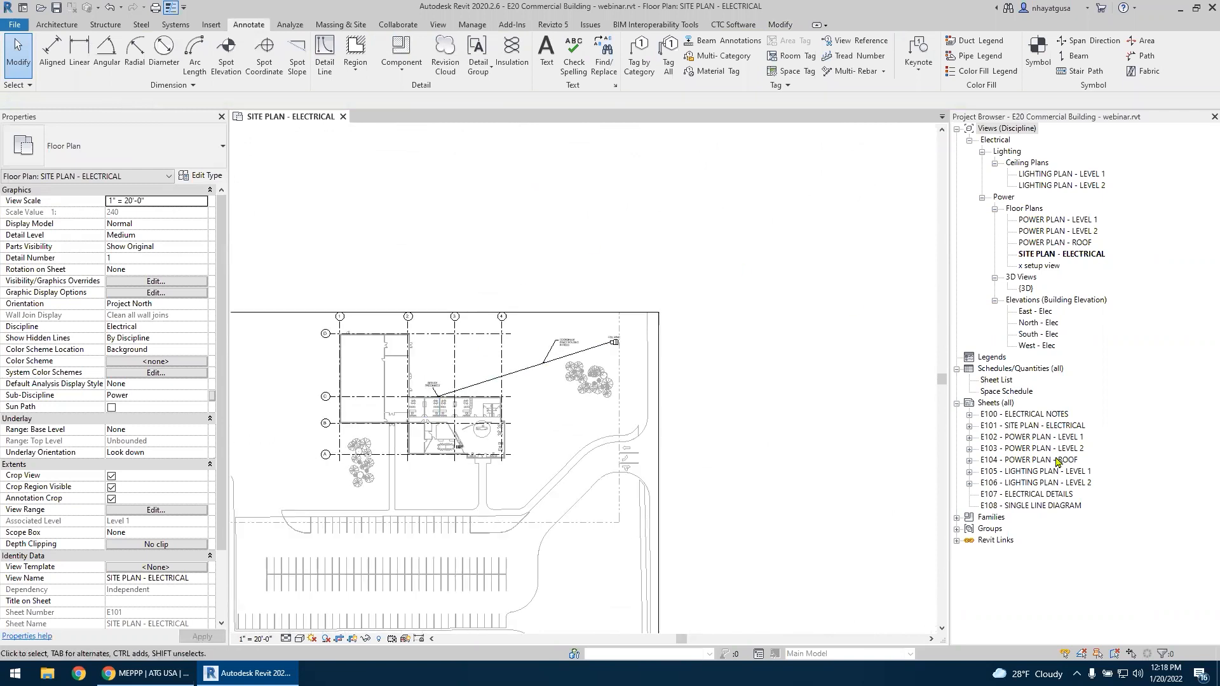
Open sheet E101 - SITE PLAN - ELECTRICAL and delete the site plan viewport from it
double_click(1042, 432)
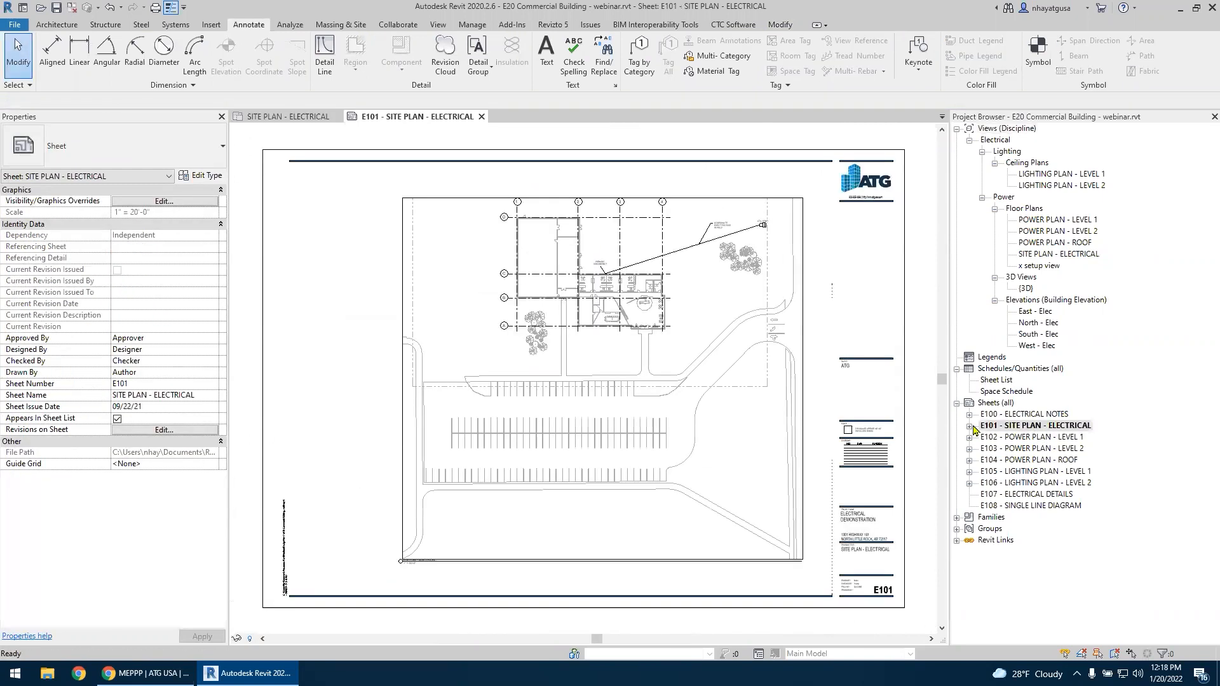
click(590, 415)
key(Delete)
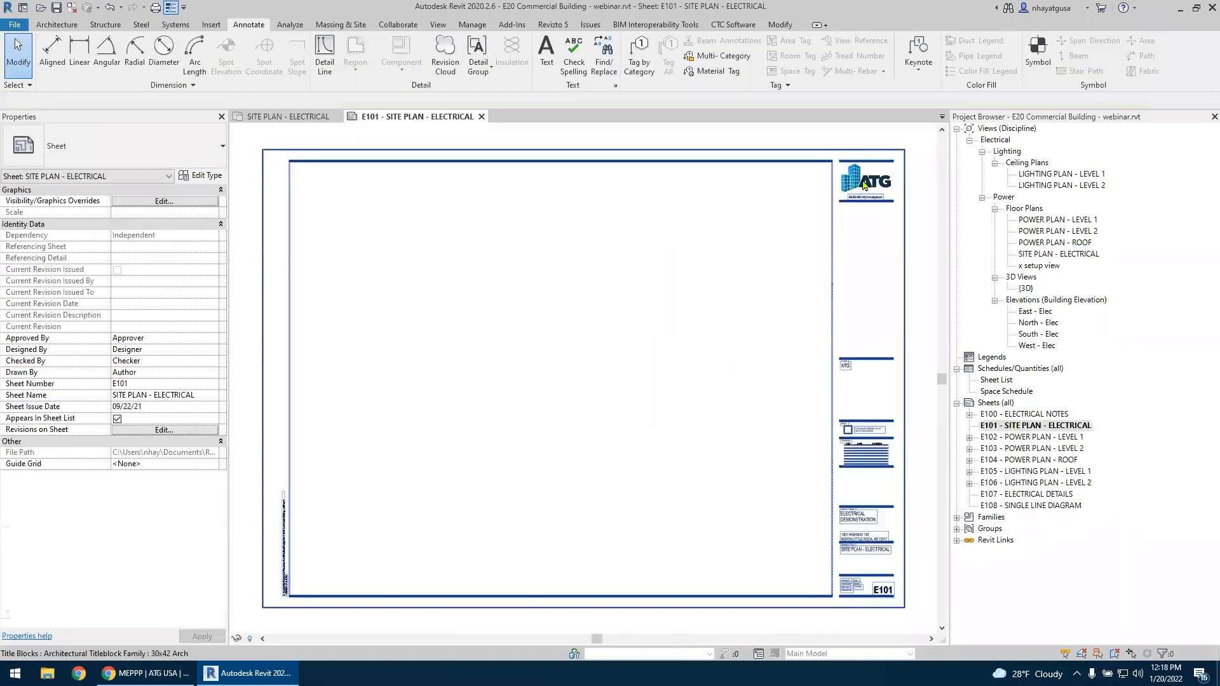
Place the SITE PLAN - ELECTRICAL view on sheet E101, inside the drawing area beside the title block
click(1066, 256)
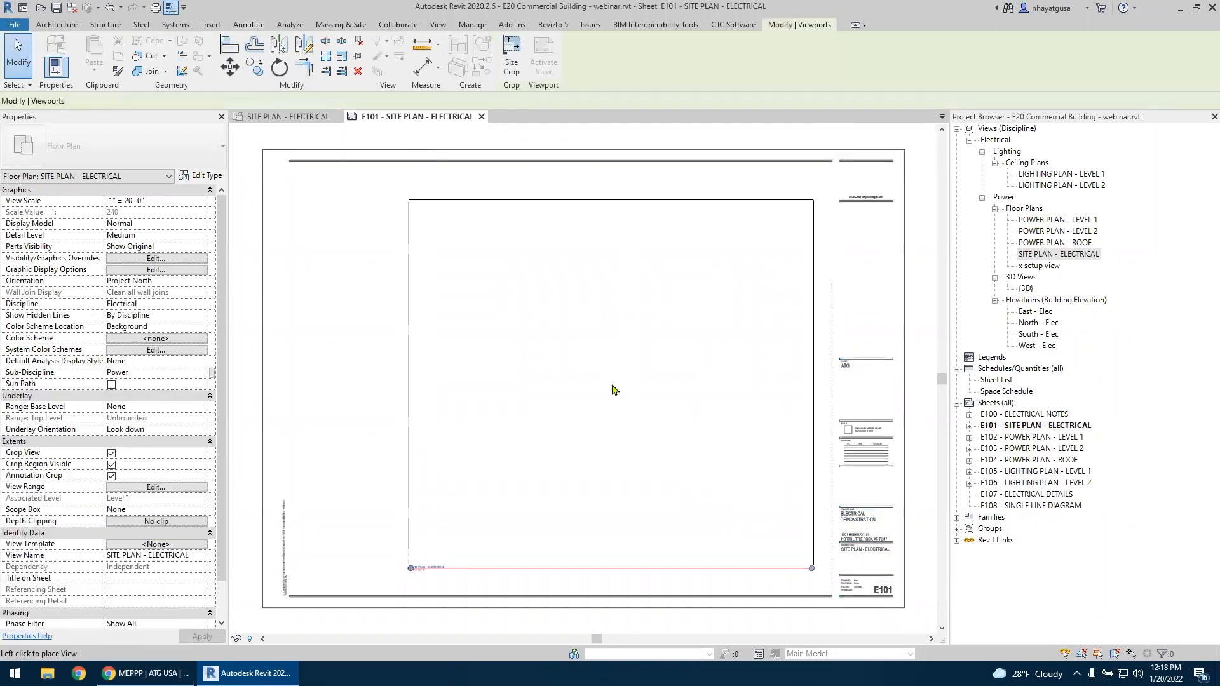
click(612, 383)
key(Escape)
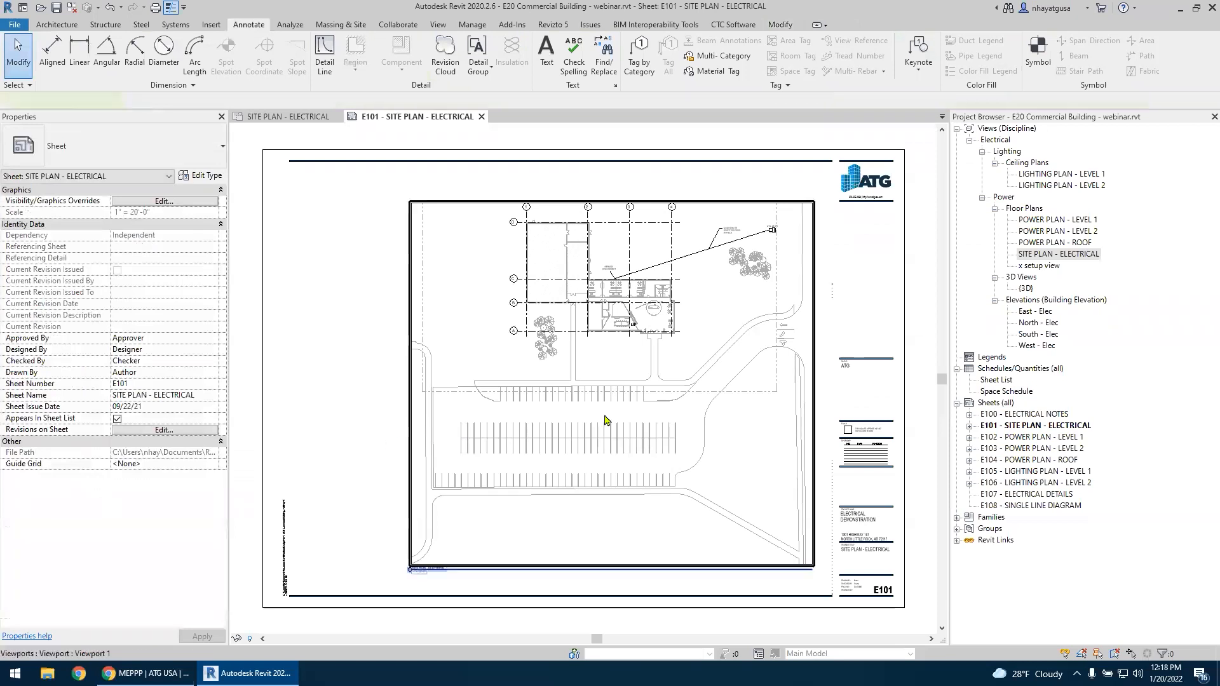
click(555, 523)
key(Escape)
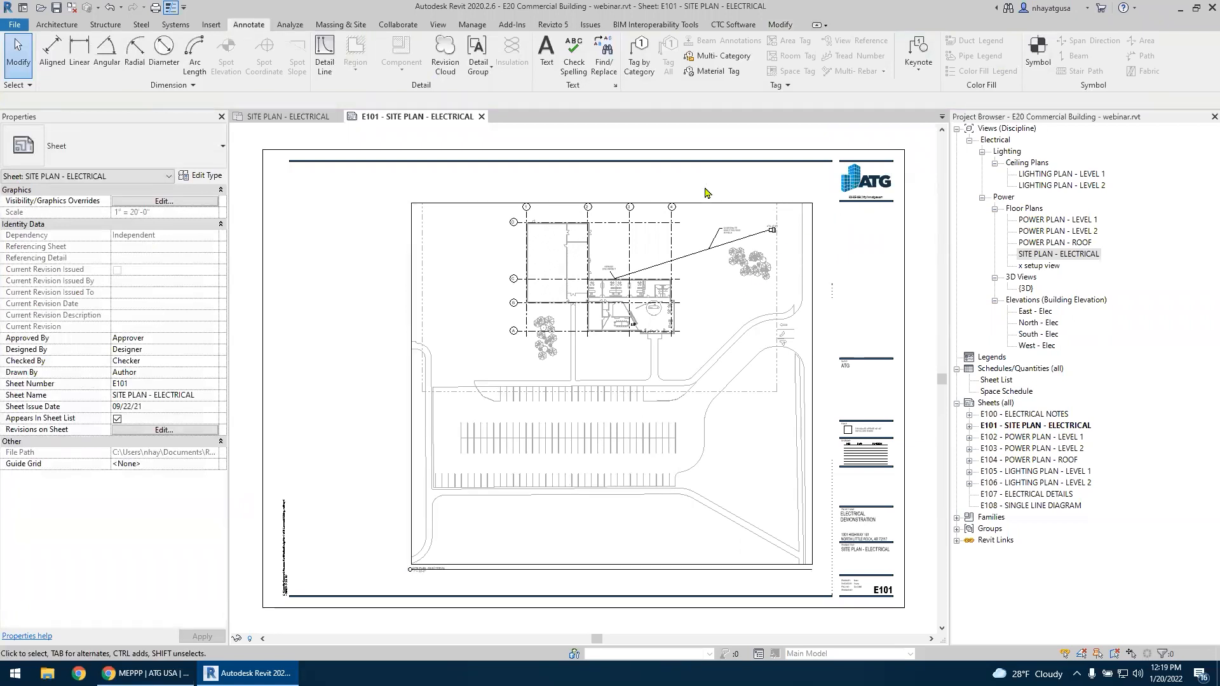
Examine the site plan placed on sheet E101, including the service conduit, annotations, parking area and building interior
scroll(701, 279, up, 3)
middle_drag(702, 267, 640, 340)
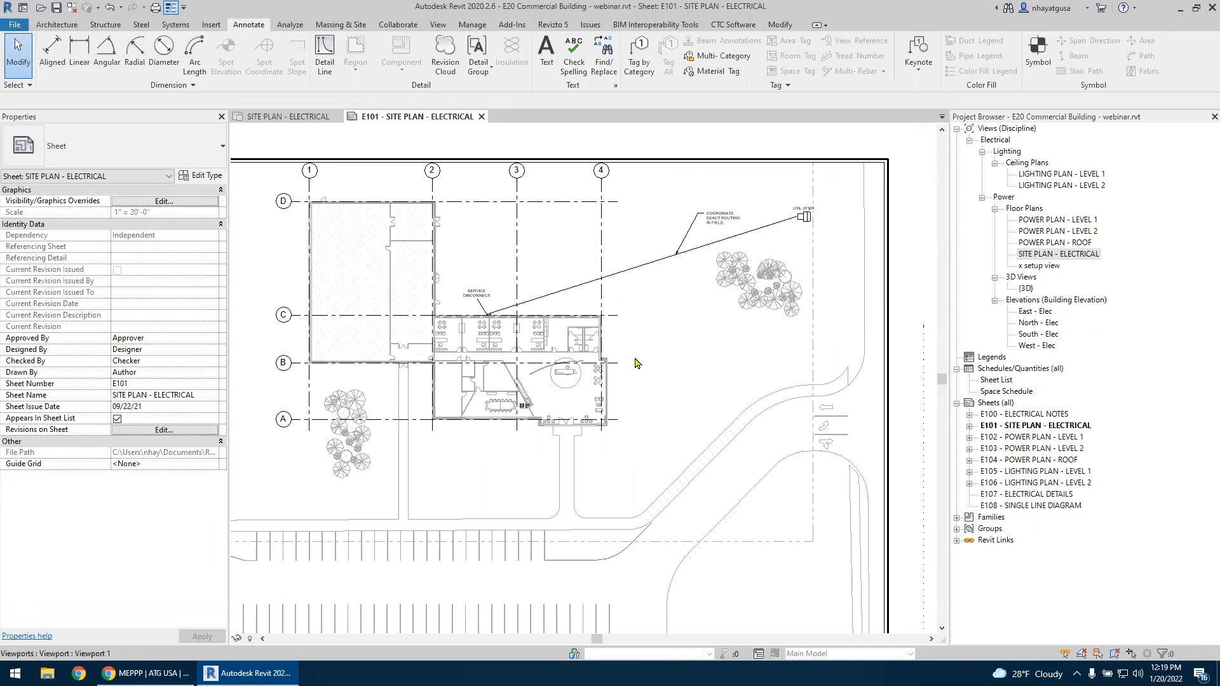
scroll(637, 363, down, 5)
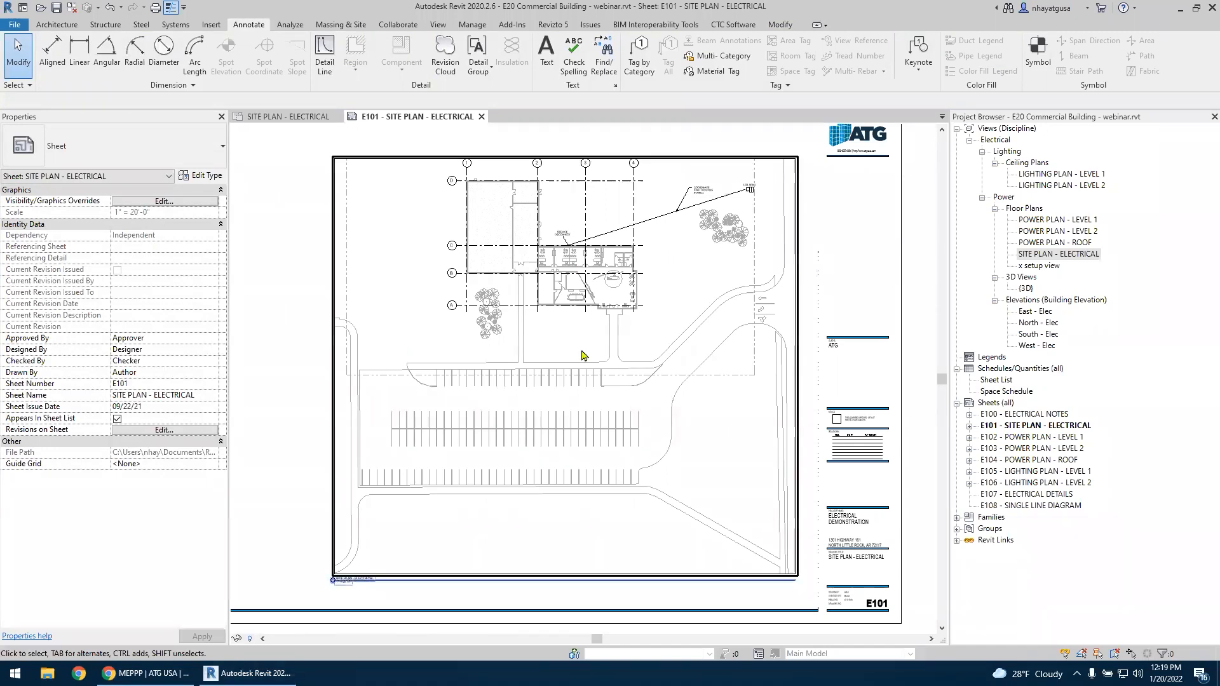
scroll(584, 350, up, 5)
middle_drag(597, 351, 403, 473)
middle_drag(852, 258, 659, 302)
middle_drag(373, 396, 656, 304)
scroll(461, 349, up, 4)
middle_drag(450, 394, 456, 198)
scroll(455, 199, down, 2)
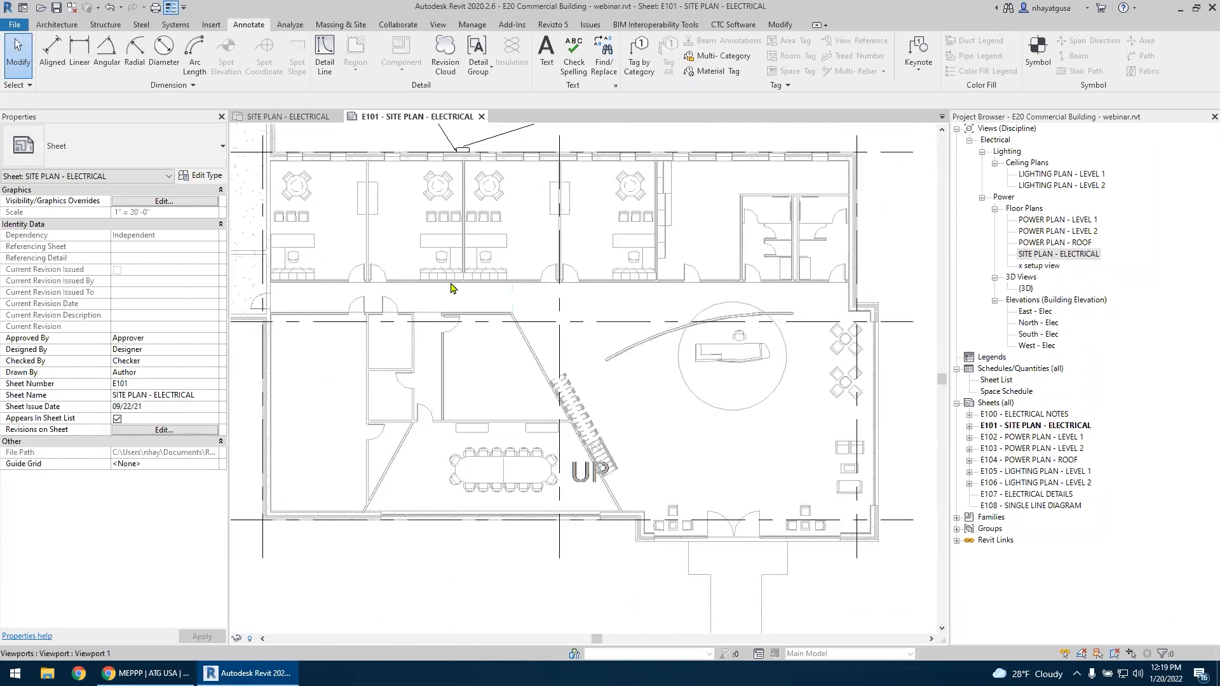
click(395, 397)
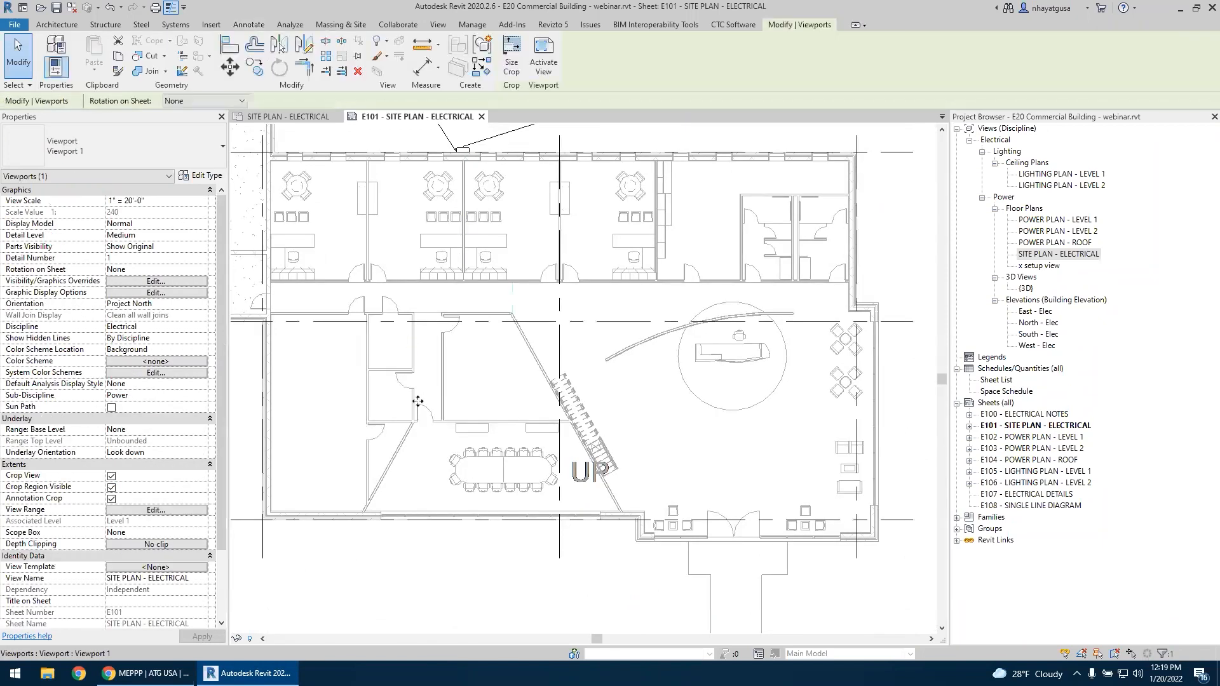
key(Escape)
scroll(409, 412, down, 7)
middle_drag(489, 368, 646, 281)
Open the POWER PLAN - LEVEL 1 floor plan and inspect the Elec Room area and the incoming service conduit
click(1042, 220)
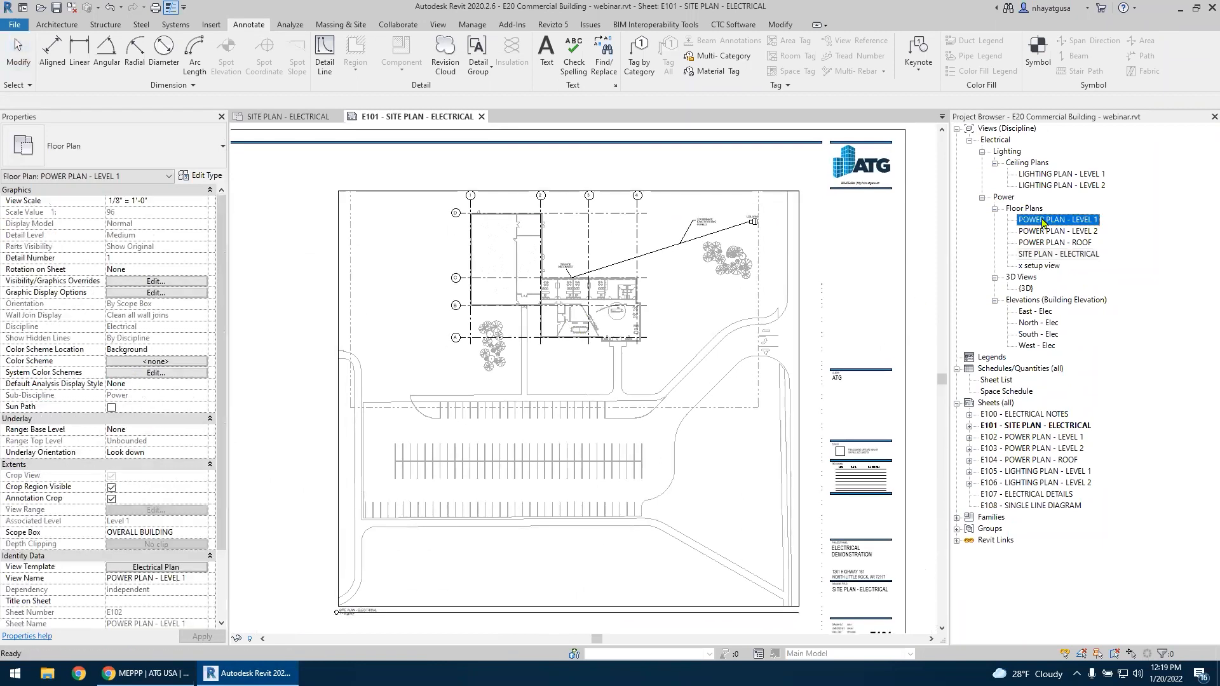
double_click(1042, 220)
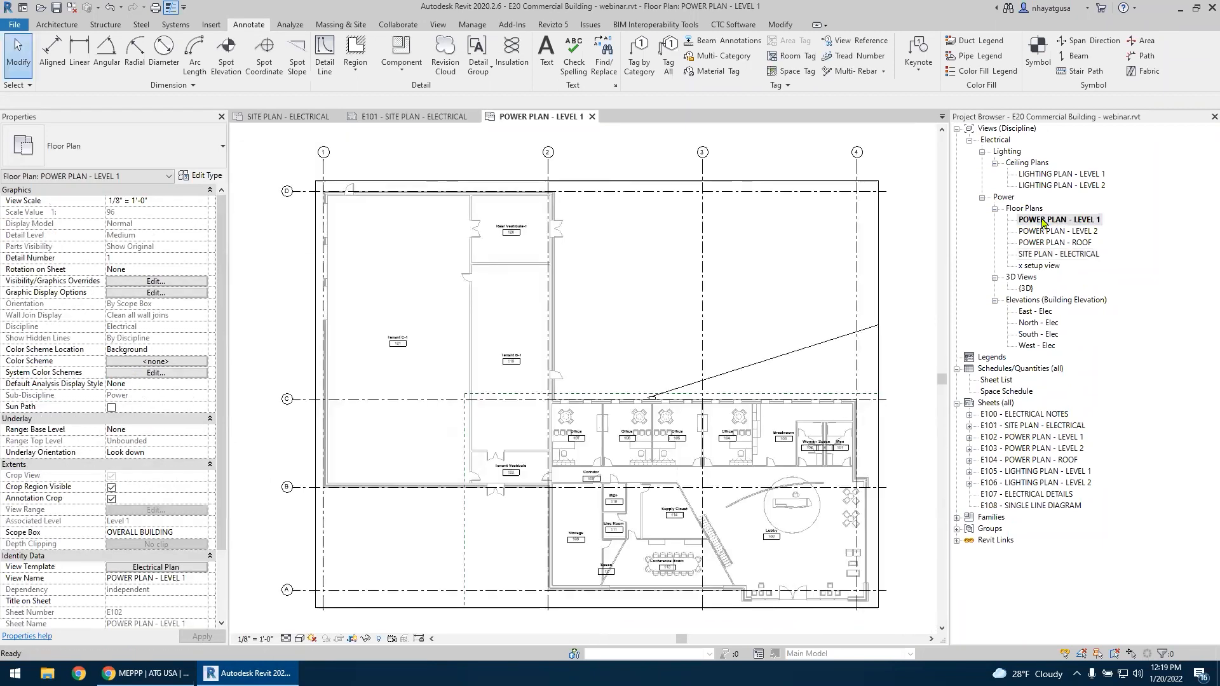
scroll(632, 539, up, 5)
scroll(584, 519, up, 4)
scroll(559, 512, down, 1)
middle_drag(558, 512, 524, 340)
scroll(525, 340, down, 6)
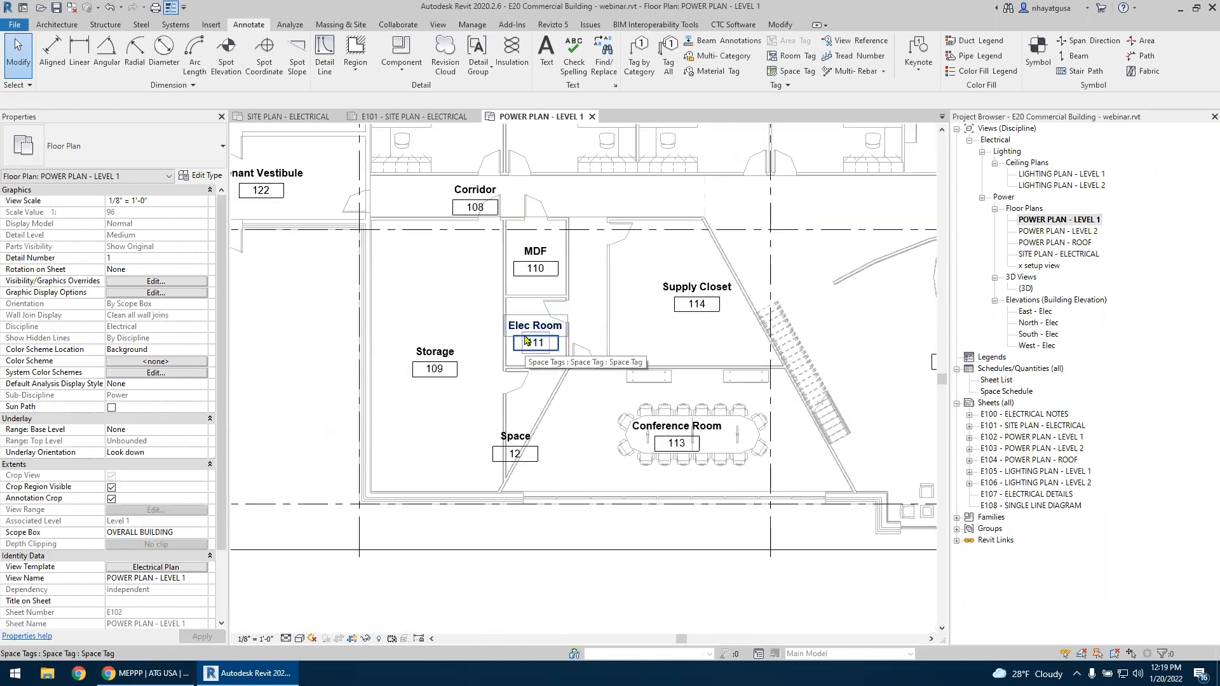
middle_drag(702, 247, 606, 382)
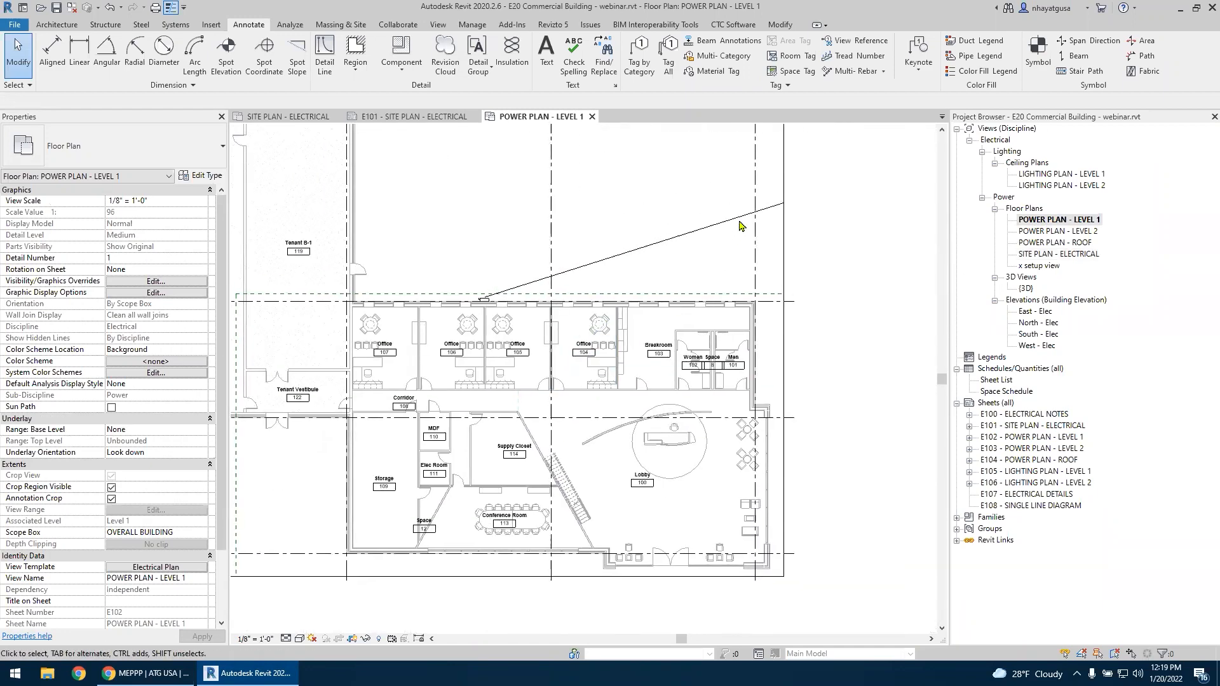
Select the service disconnect and its conduit in the Level 1 power plan and check the same elements on sheet E101
click(482, 304)
ctrl+click(508, 282)
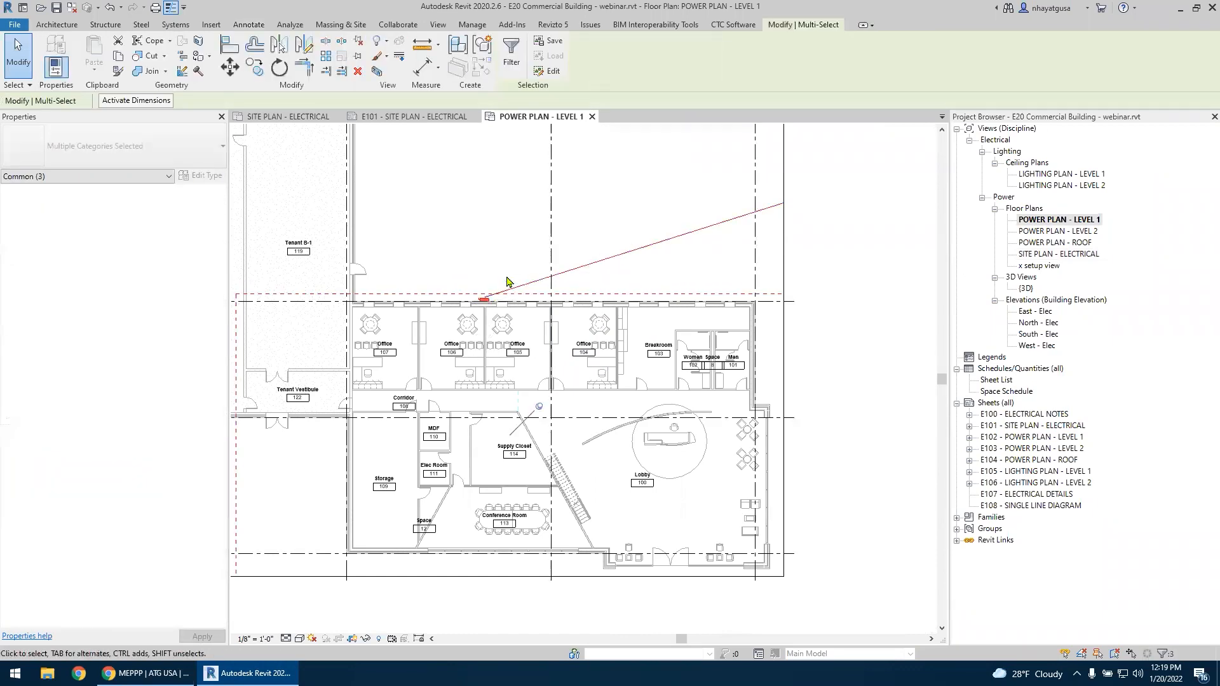
click(394, 118)
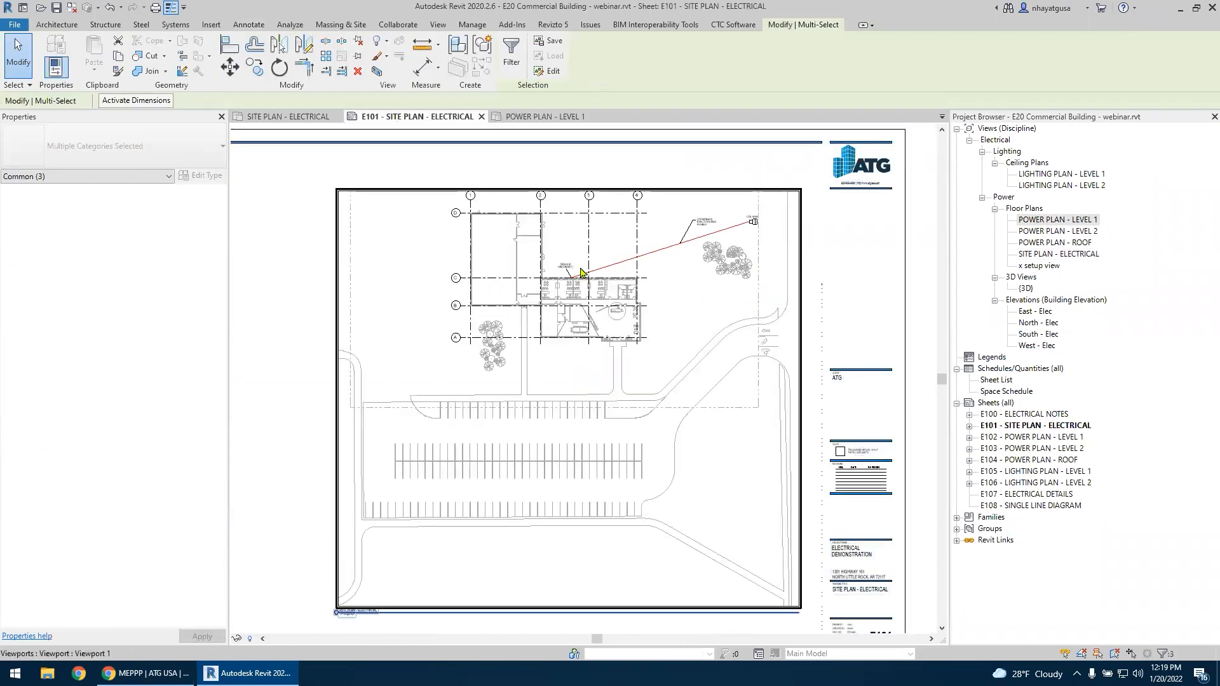
scroll(572, 277, up, 8)
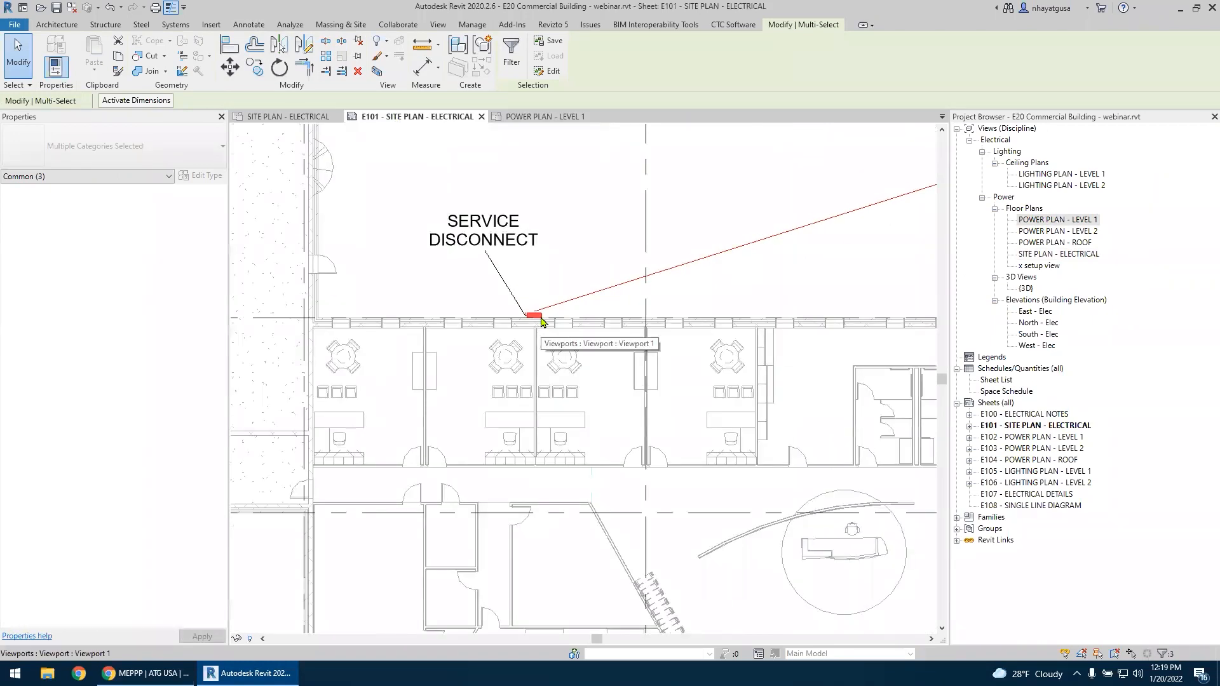
Return to the POWER PLAN - LEVEL 1 view and examine its rooms, especially the Elec Room, MDF and conference room area
click(531, 118)
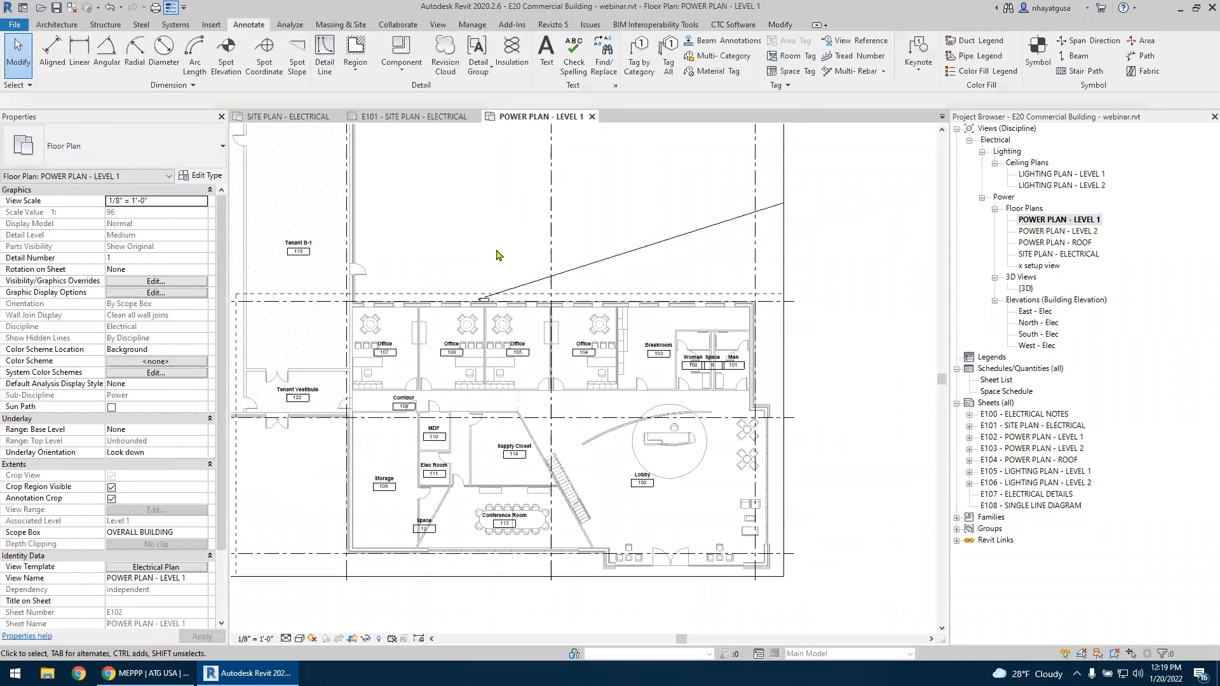
scroll(466, 415, up, 3)
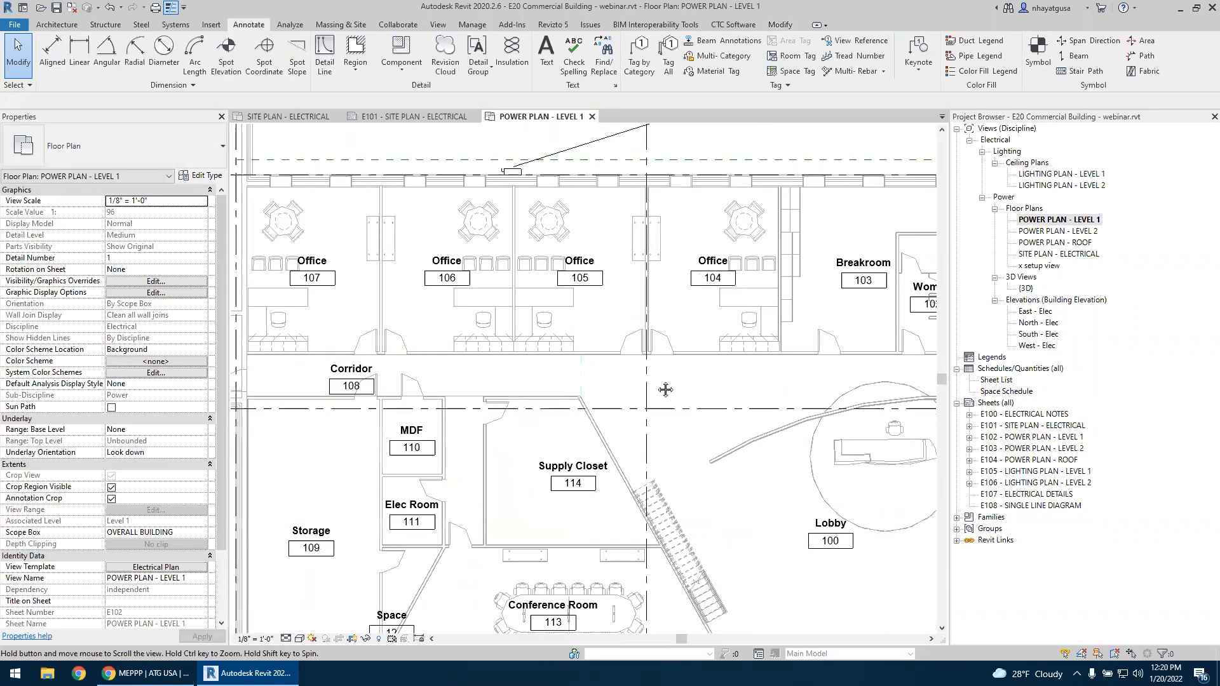
scroll(540, 416, up, 4)
scroll(536, 418, down, 5)
scroll(615, 464, up, 3)
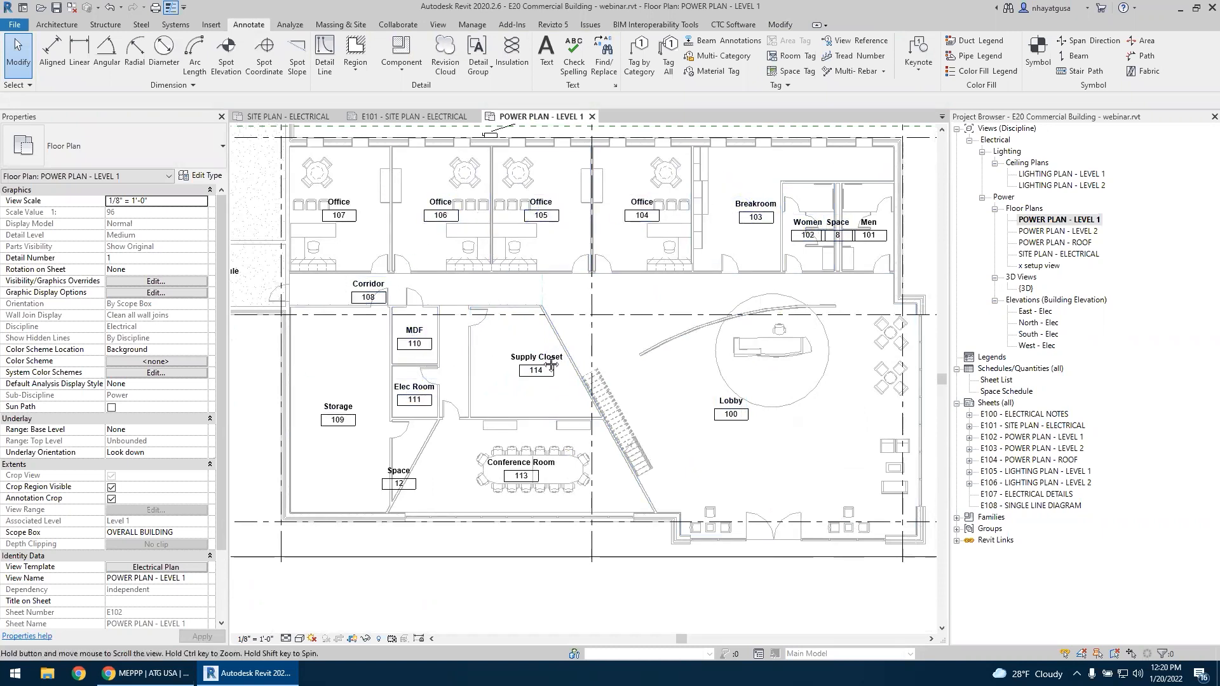
middle_drag(546, 362, 680, 379)
scroll(625, 373, down, 2)
middle_drag(428, 279, 292, 266)
scroll(533, 499, up, 2)
middle_drag(533, 499, 333, 430)
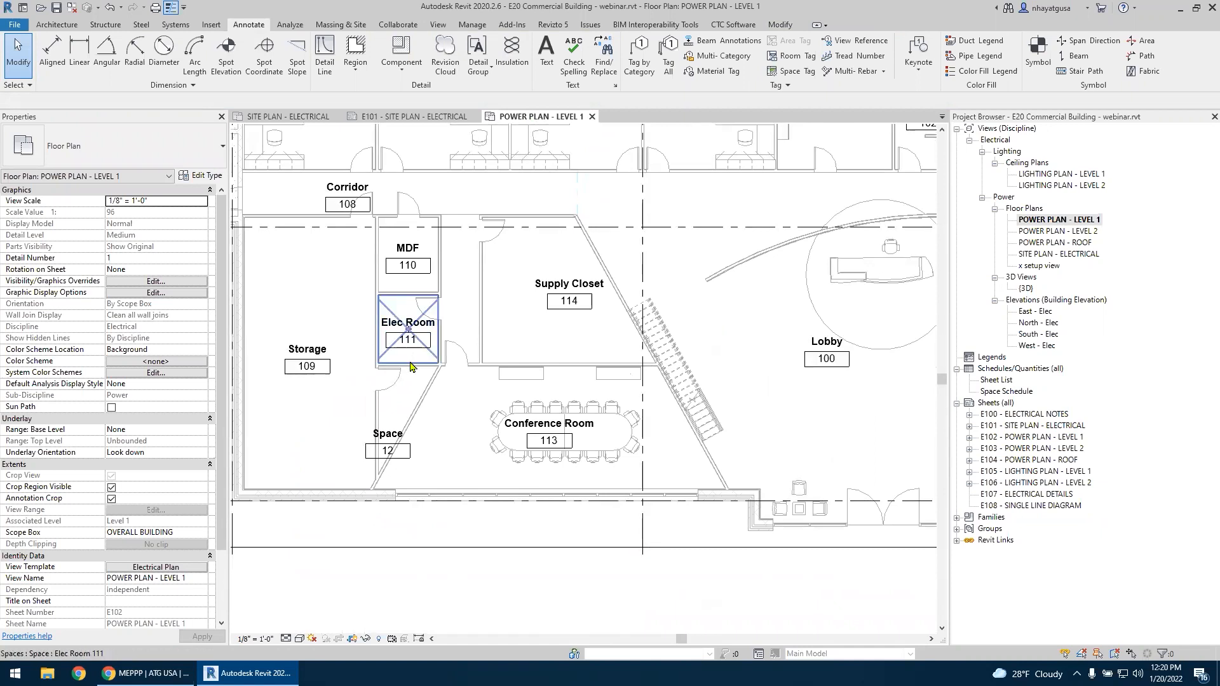
scroll(402, 381, up, 2)
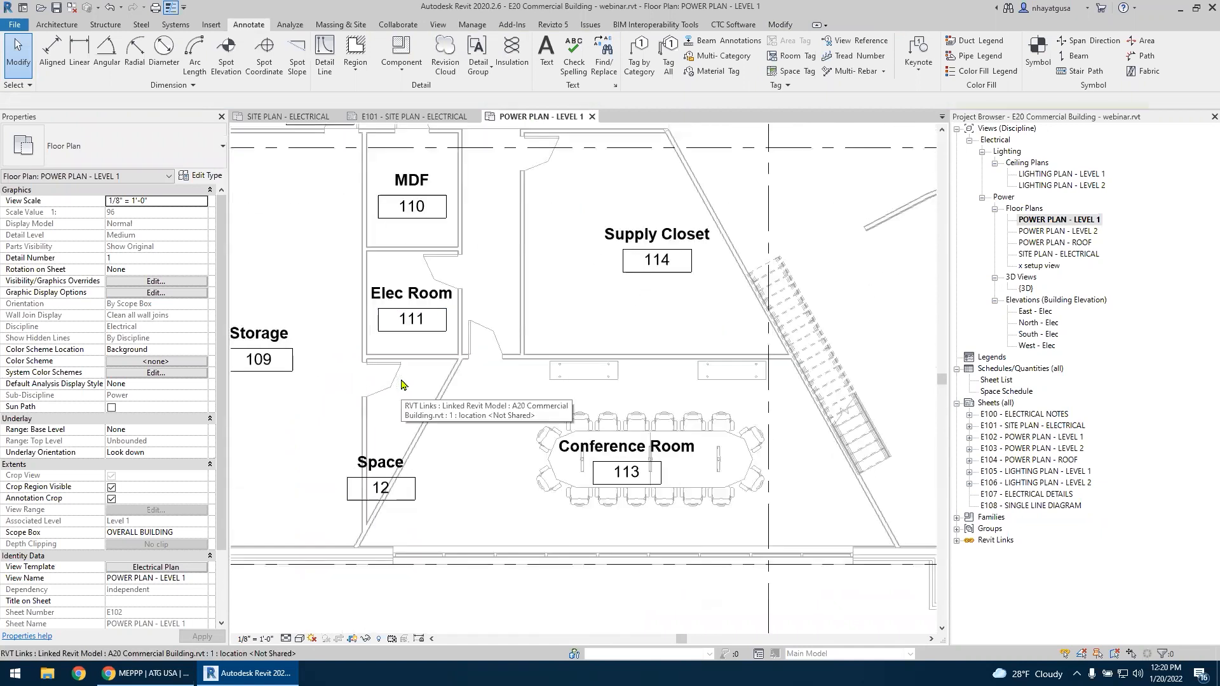
scroll(401, 384, down, 2)
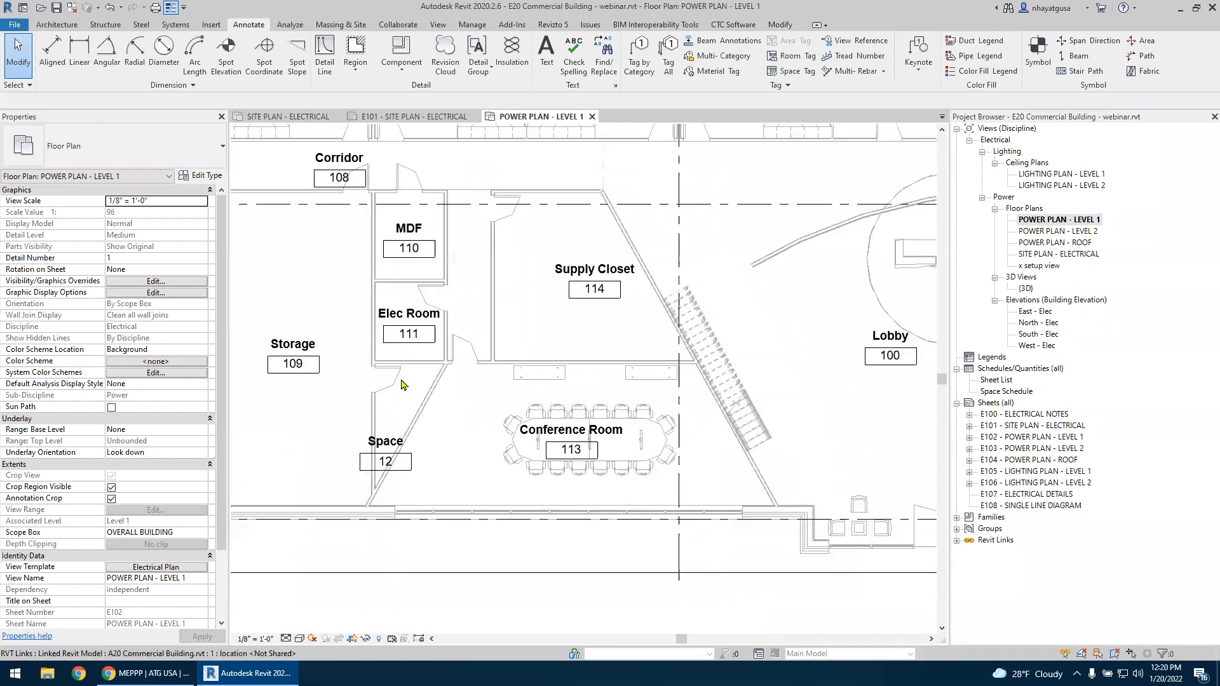
scroll(402, 384, down, 5)
scroll(402, 384, up, 3)
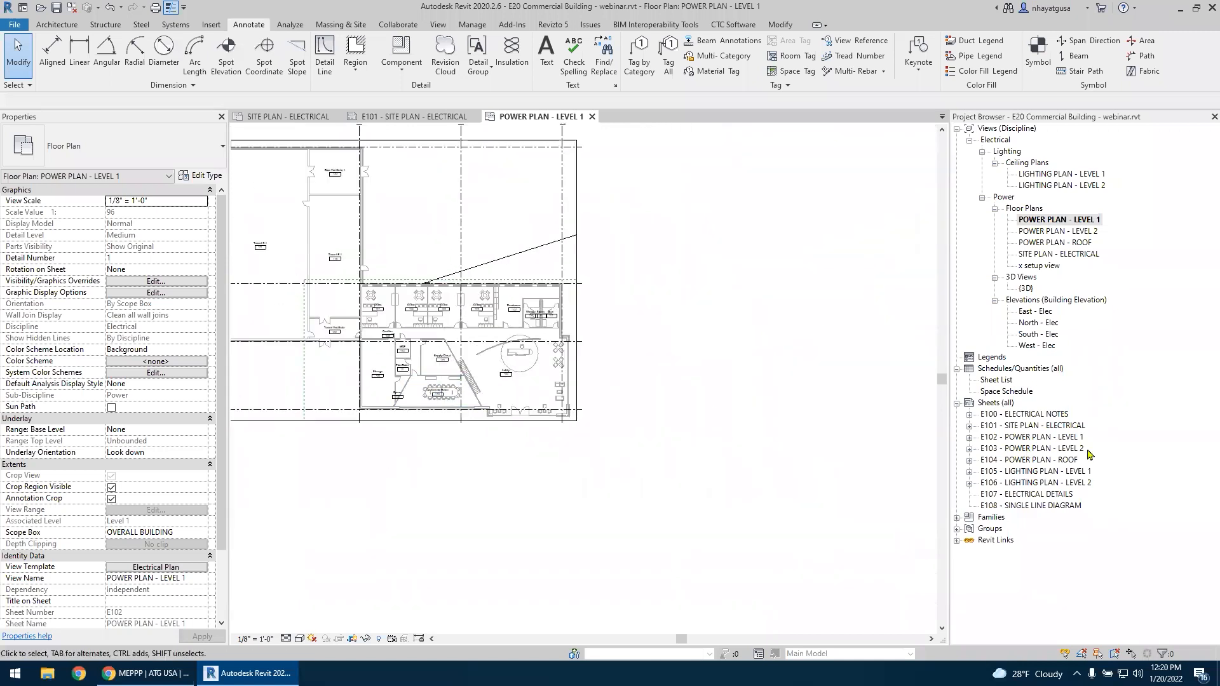
Open sheet E102 - POWER PLAN - LEVEL 1 and compare its viewport and view title with the power plan view
double_click(1049, 437)
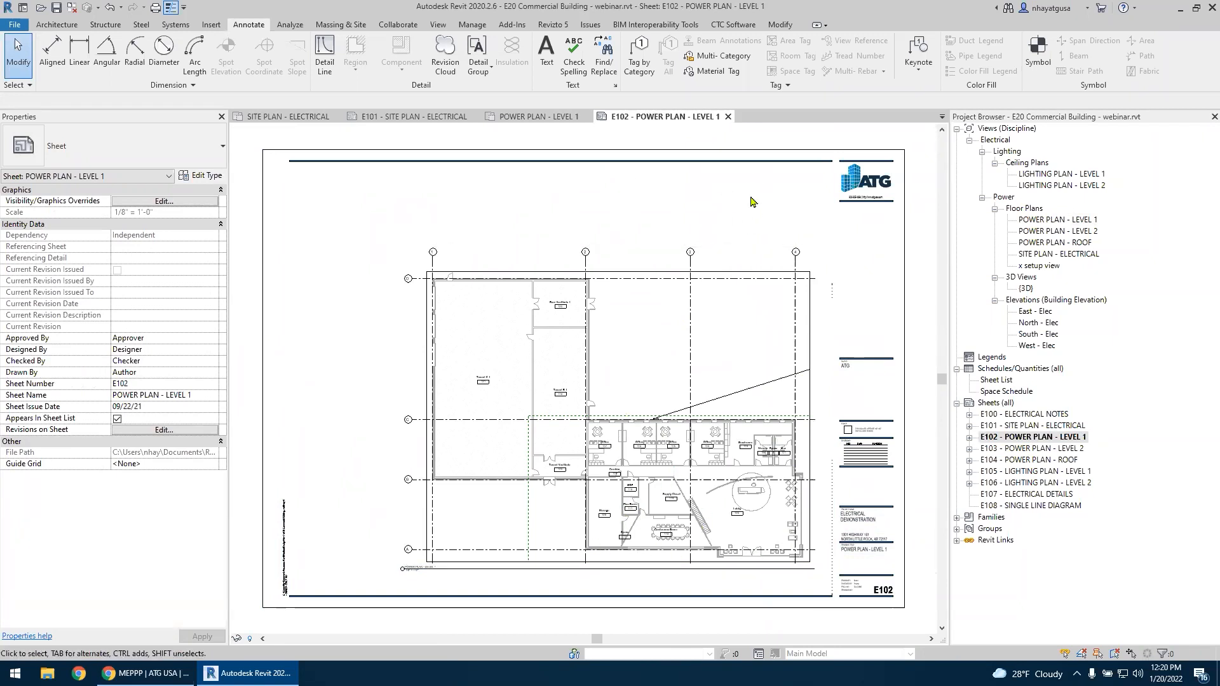
scroll(433, 564, up, 3)
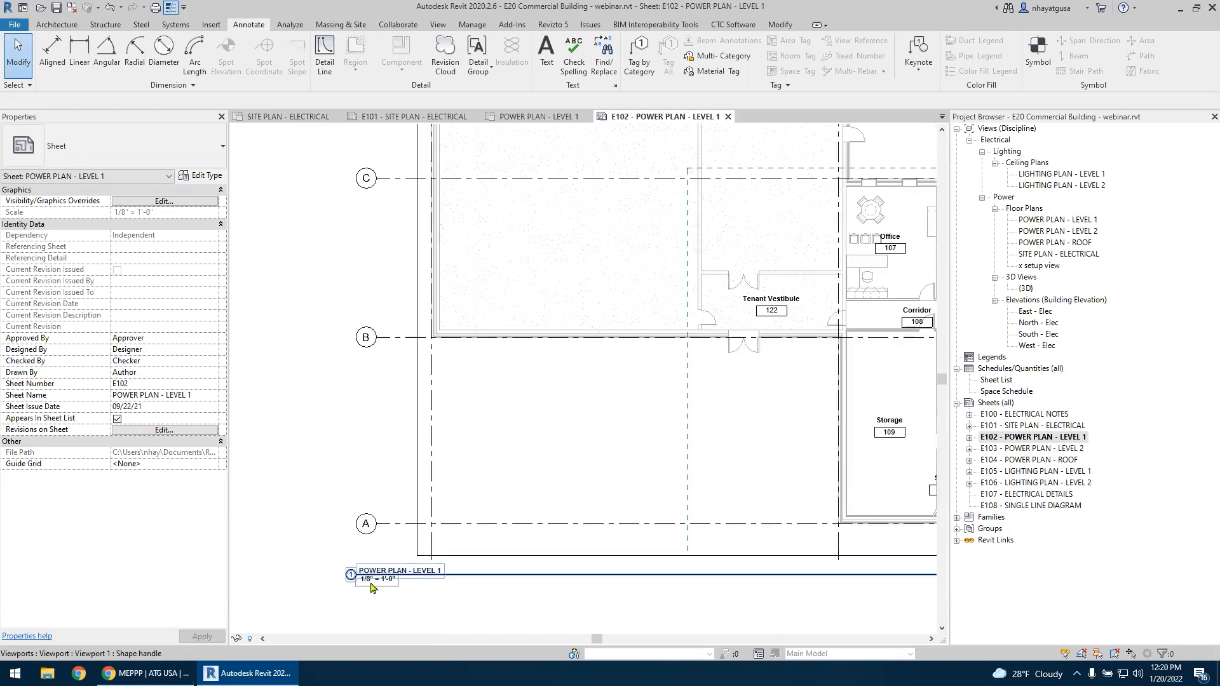
scroll(372, 587, down, 4)
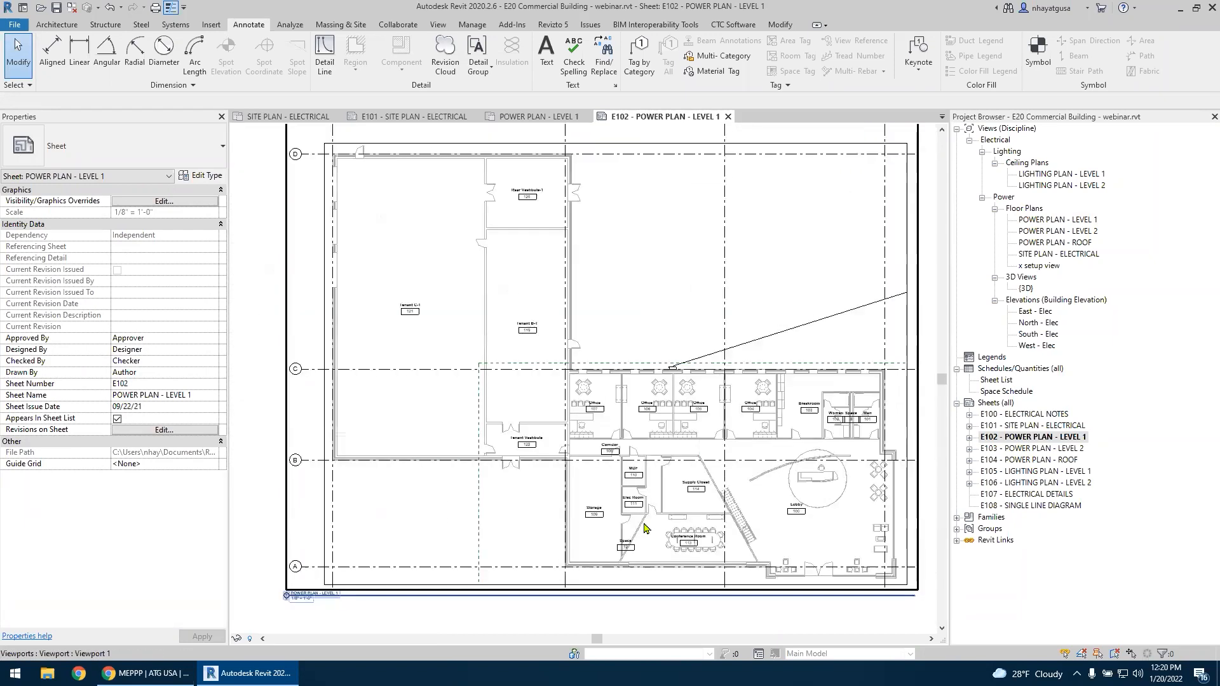
click(547, 118)
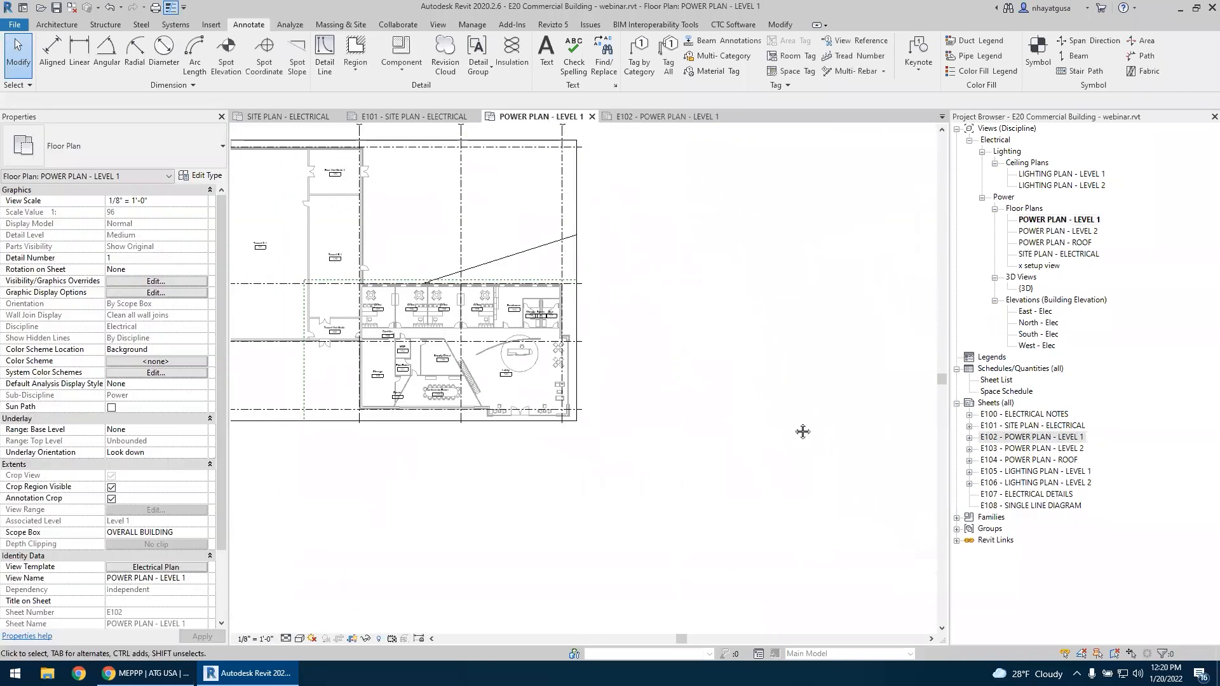
middle_drag(754, 402, 898, 490)
click(661, 117)
scroll(520, 540, down, 3)
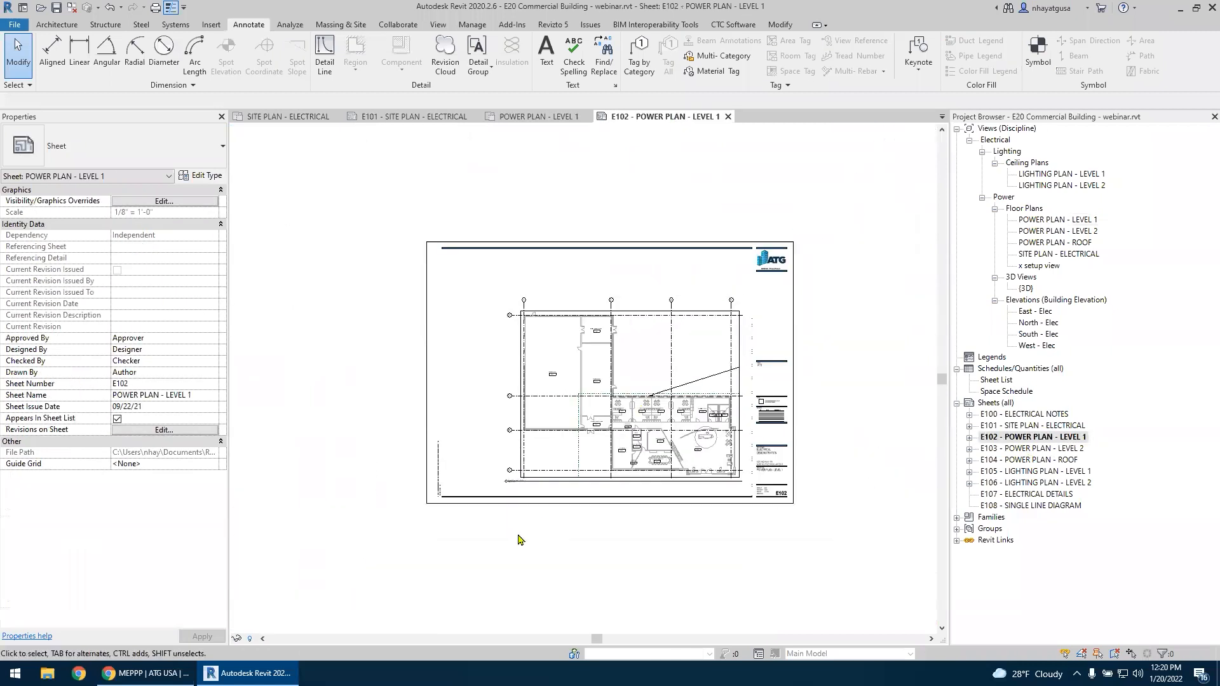
Activate the Level 1 power plan viewport on sheet E102, inspect the plan within the sheet, and deactivate the view
click(597, 331)
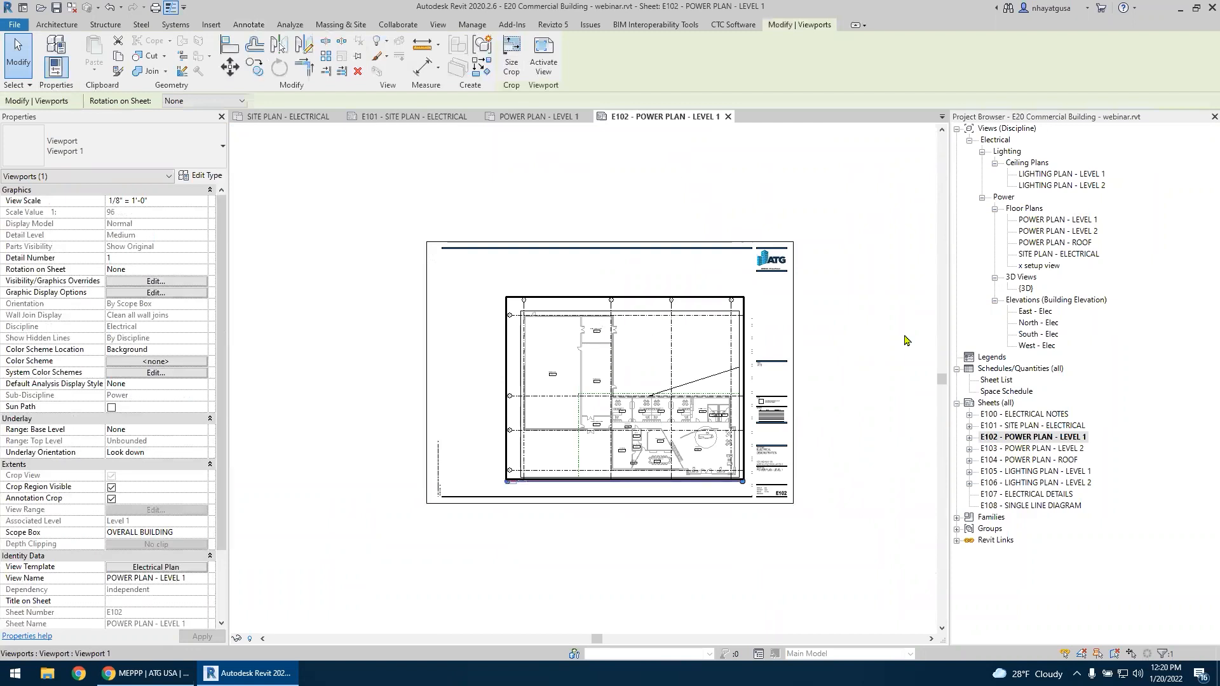
click(1054, 242)
click(888, 392)
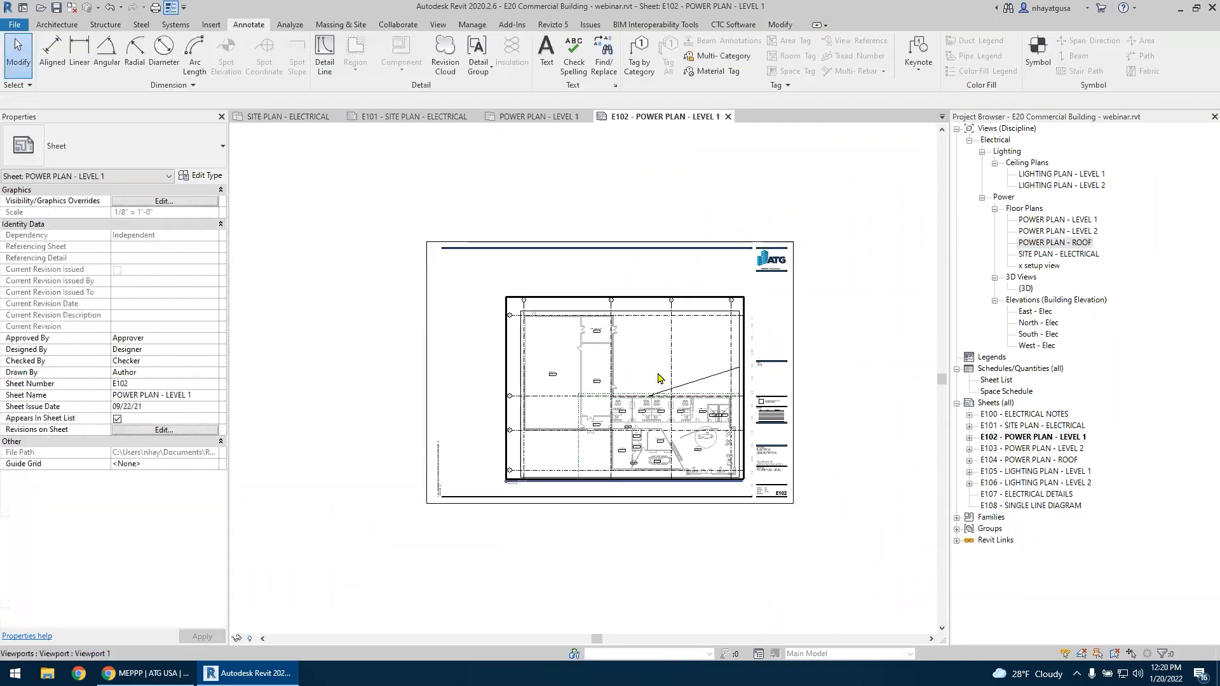
scroll(658, 379, up, 2)
double_click(658, 373)
middle_drag(634, 373, 540, 365)
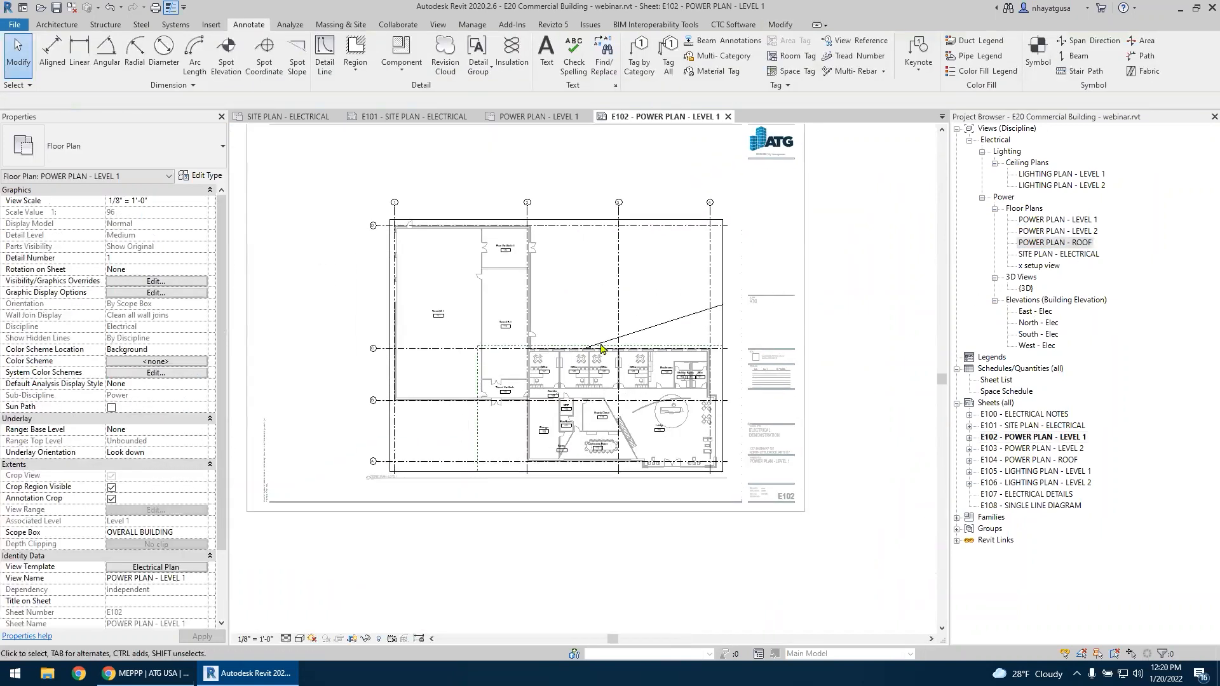
scroll(517, 387, up, 2)
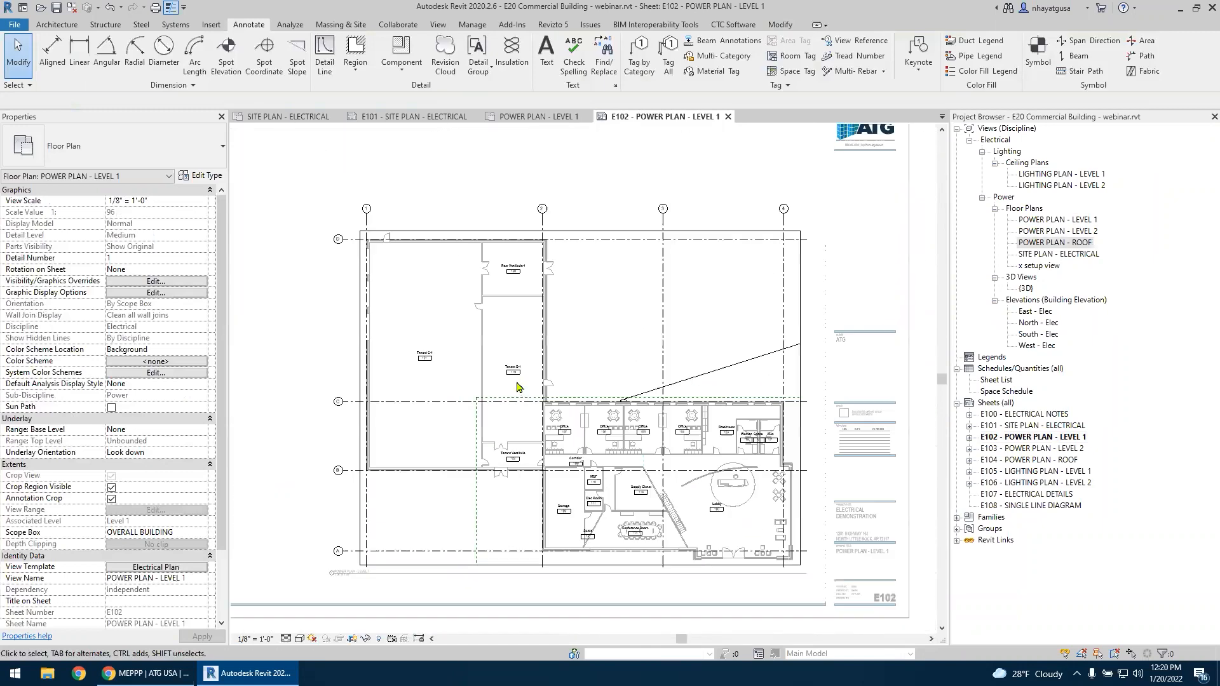
scroll(601, 356, up, 3)
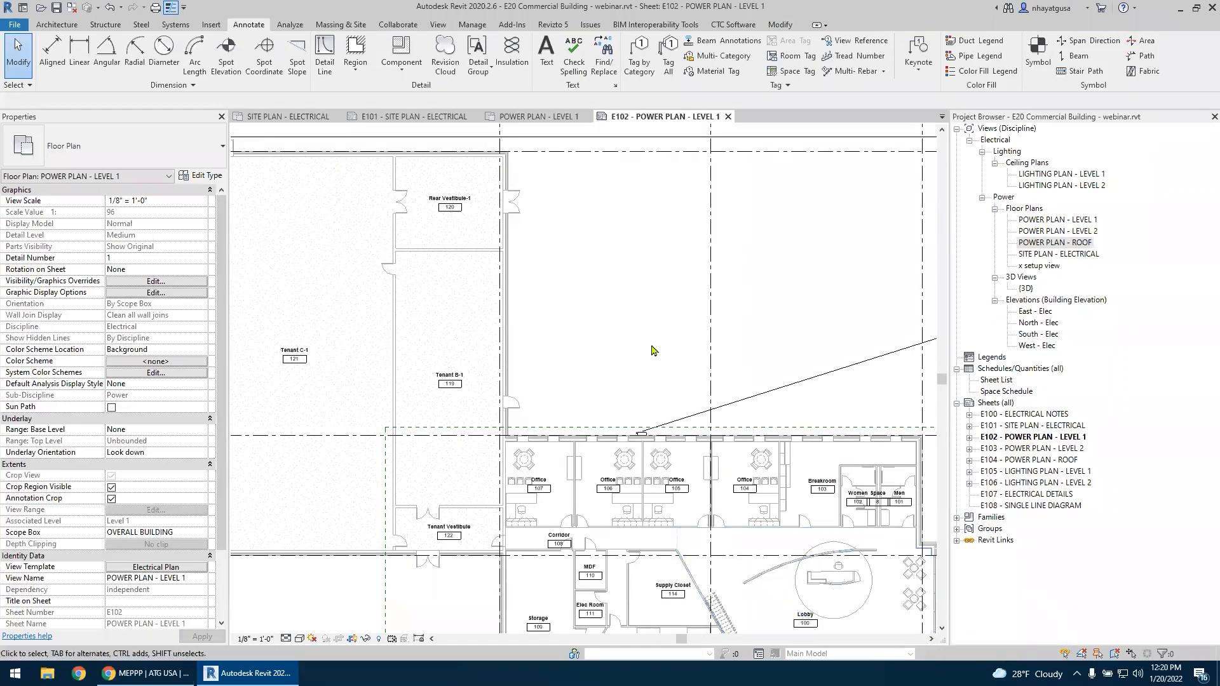
scroll(648, 344, down, 5)
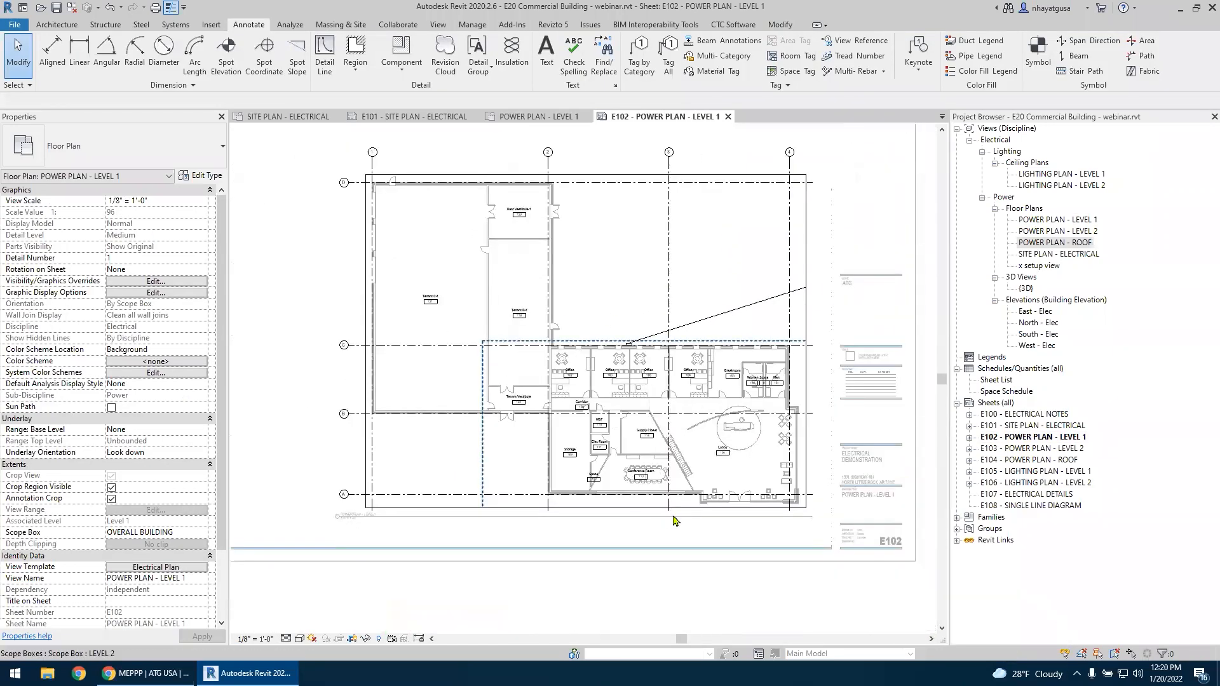
scroll(583, 486, up, 2)
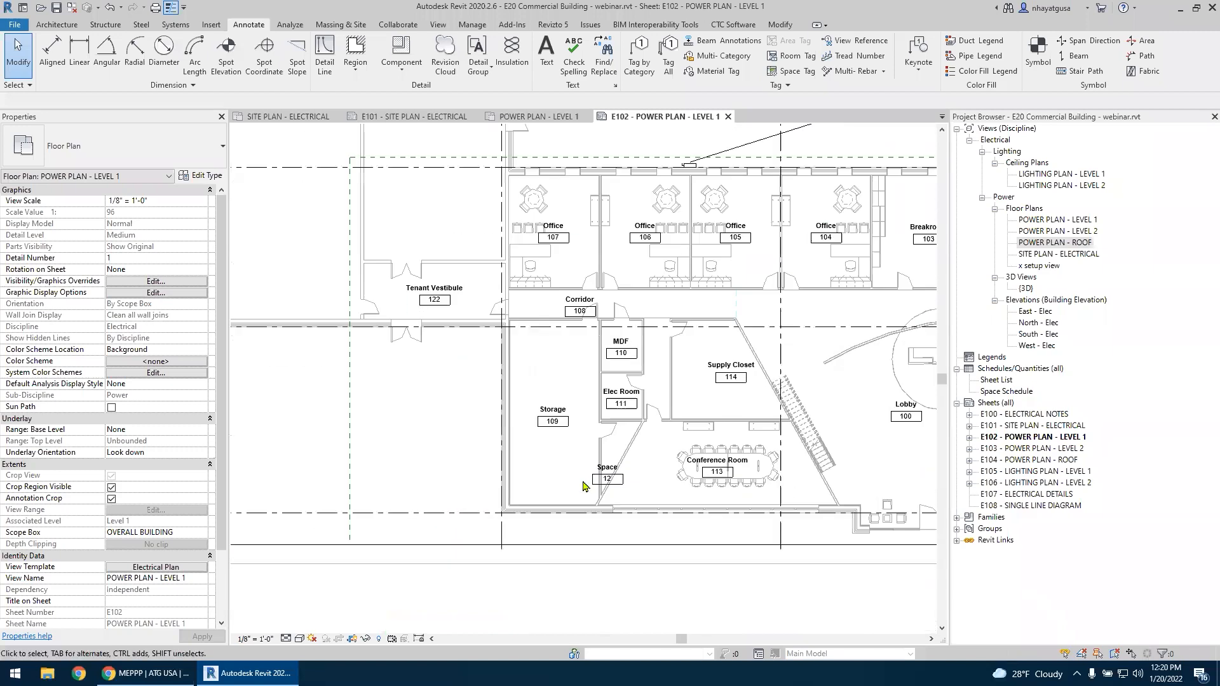
scroll(572, 482, down, 3)
right_click(471, 297)
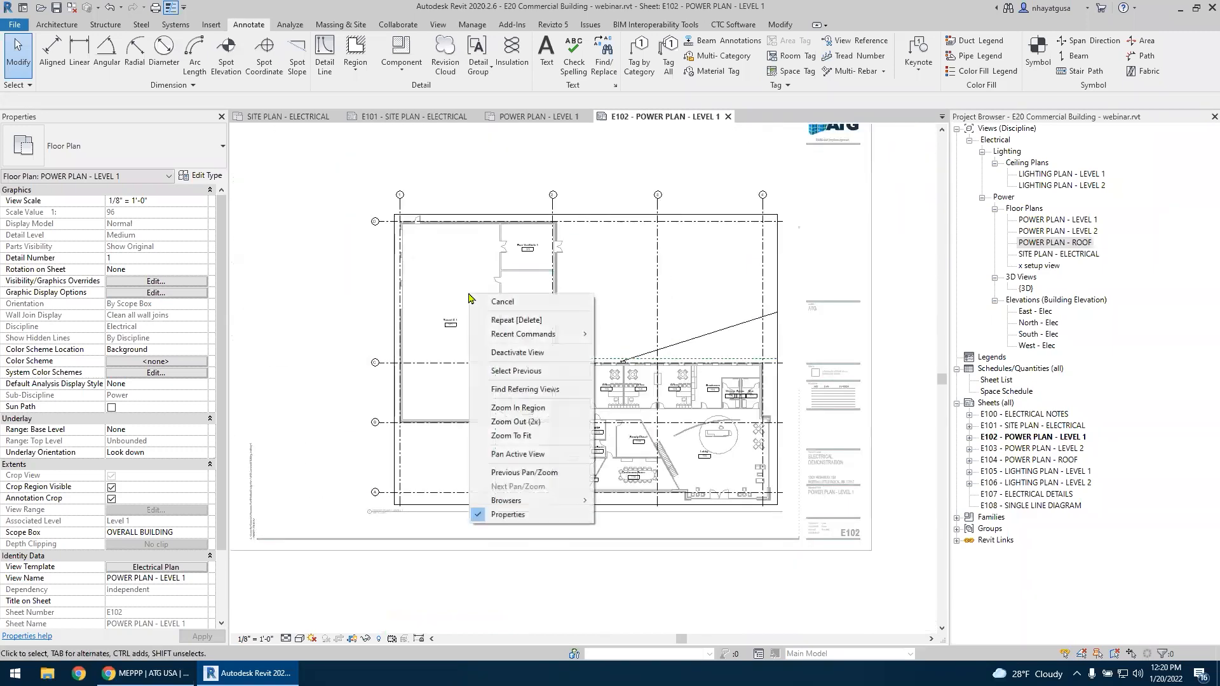
click(526, 352)
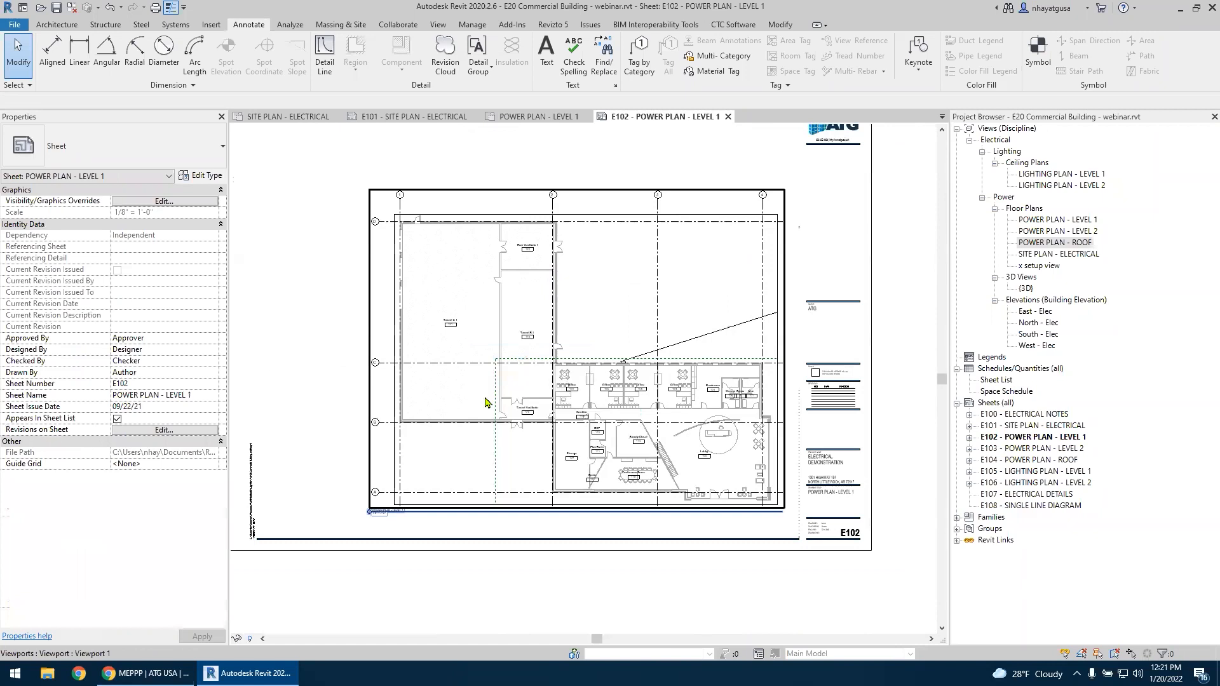
Activate the Level 1 power plan viewport on sheet E102 once more and deactivate it again
scroll(486, 394, down, 3)
double_click(388, 478)
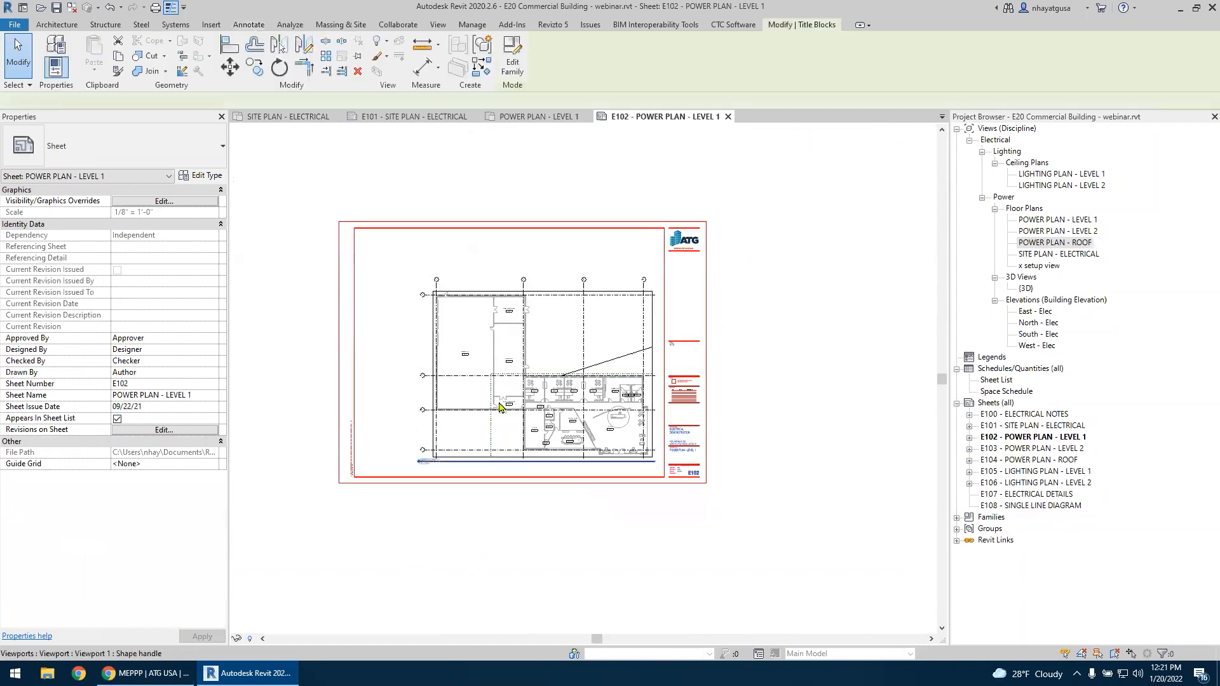
right_click(410, 405)
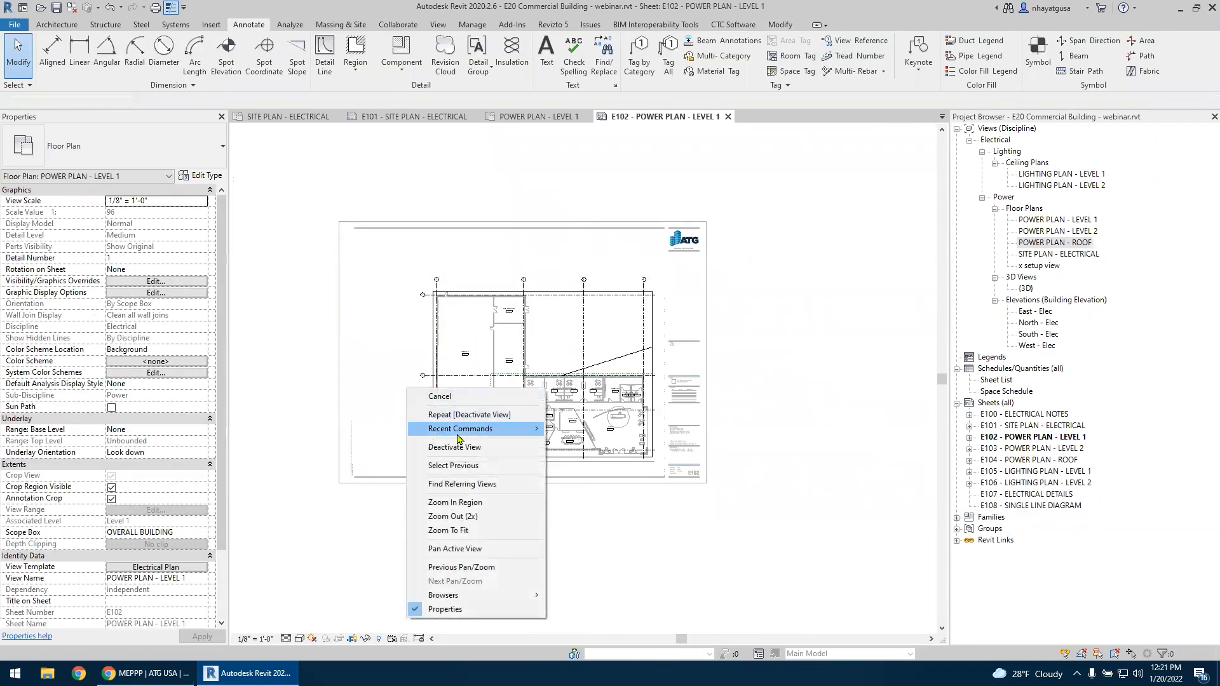
click(432, 447)
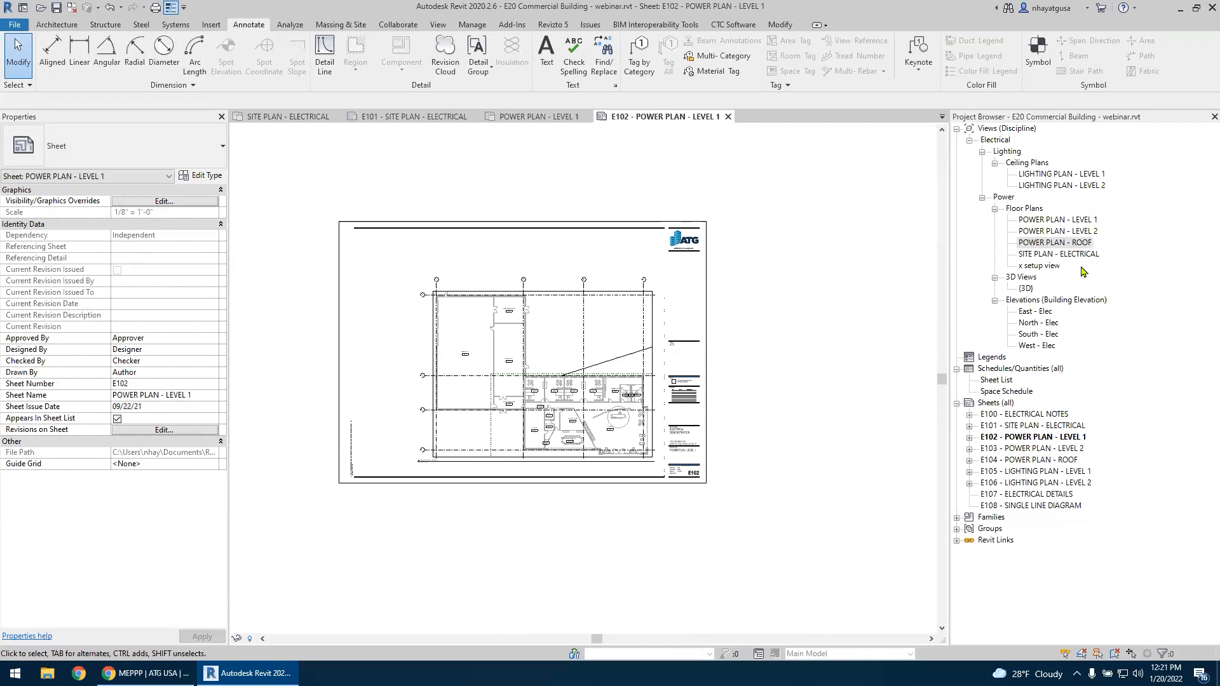
Reopen the POWER PLAN - LEVEL 1 view and examine the area around Elec Room 111 and MDF 110
click(1058, 220)
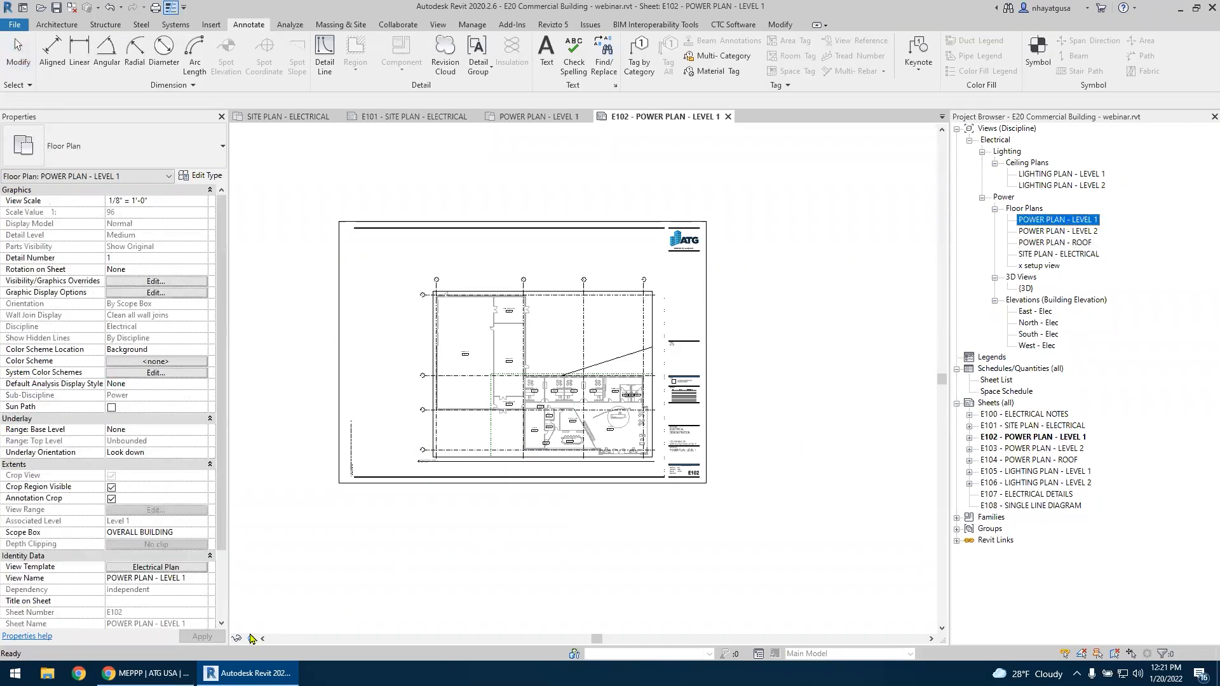
double_click(1072, 220)
scroll(550, 380, up, 6)
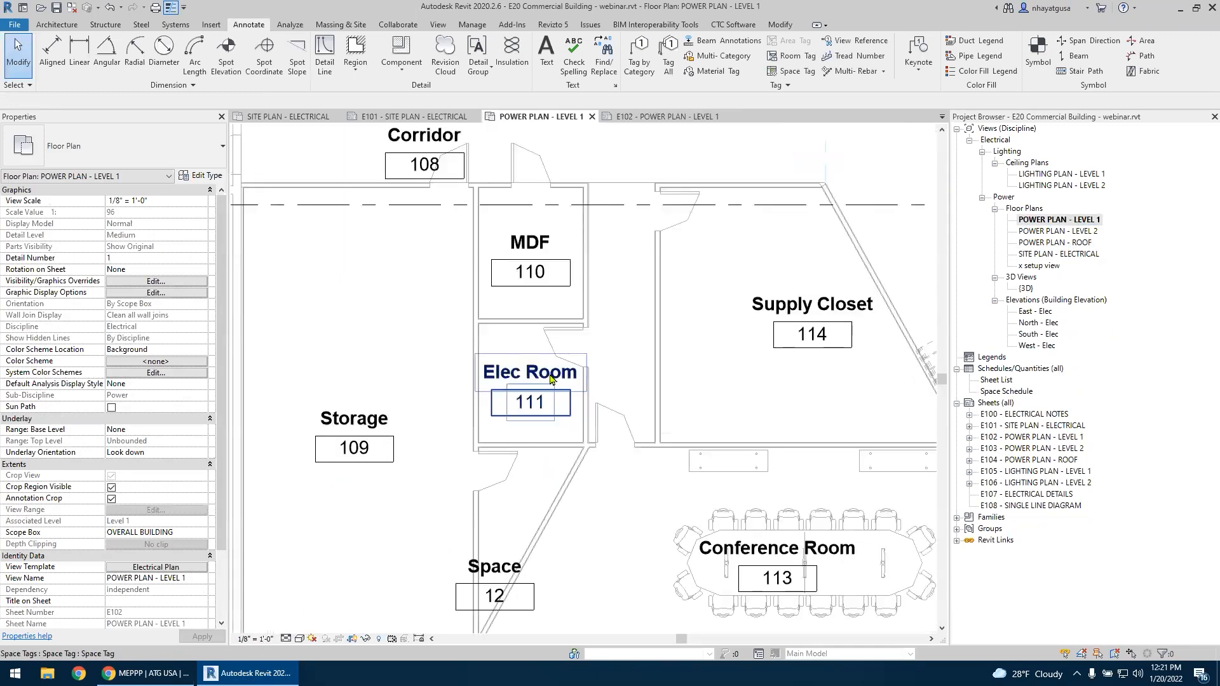
scroll(550, 379, up, 3)
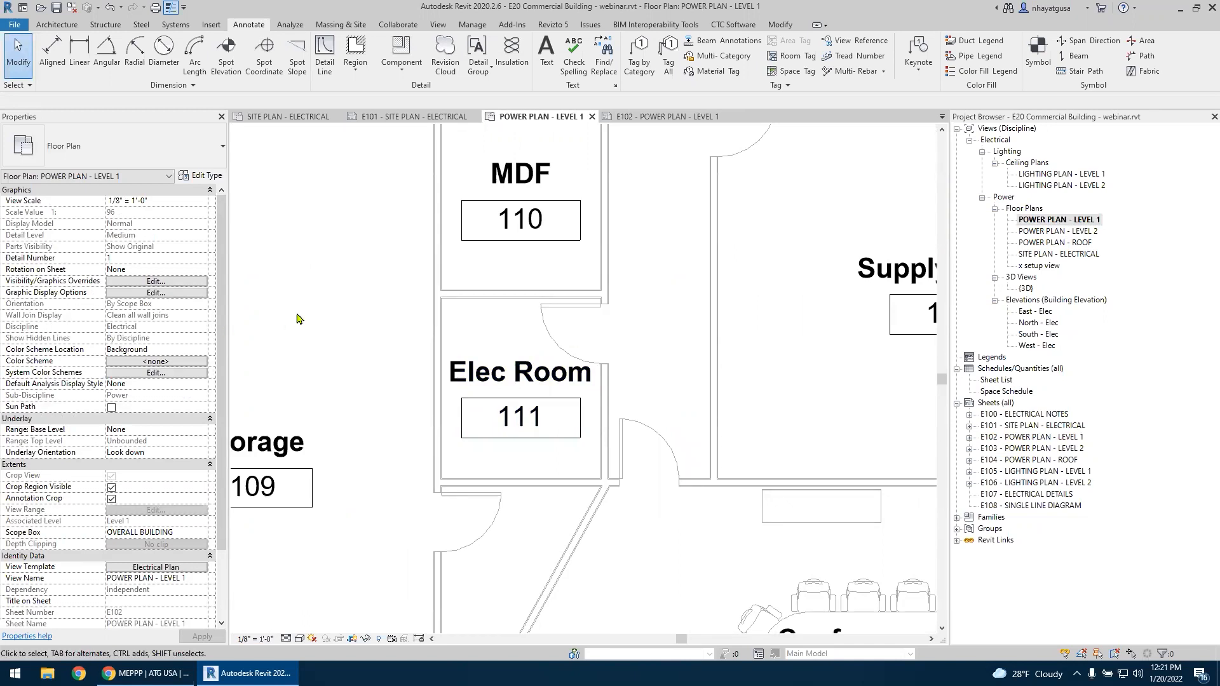
scroll(297, 318, down, 8)
scroll(481, 289, up, 8)
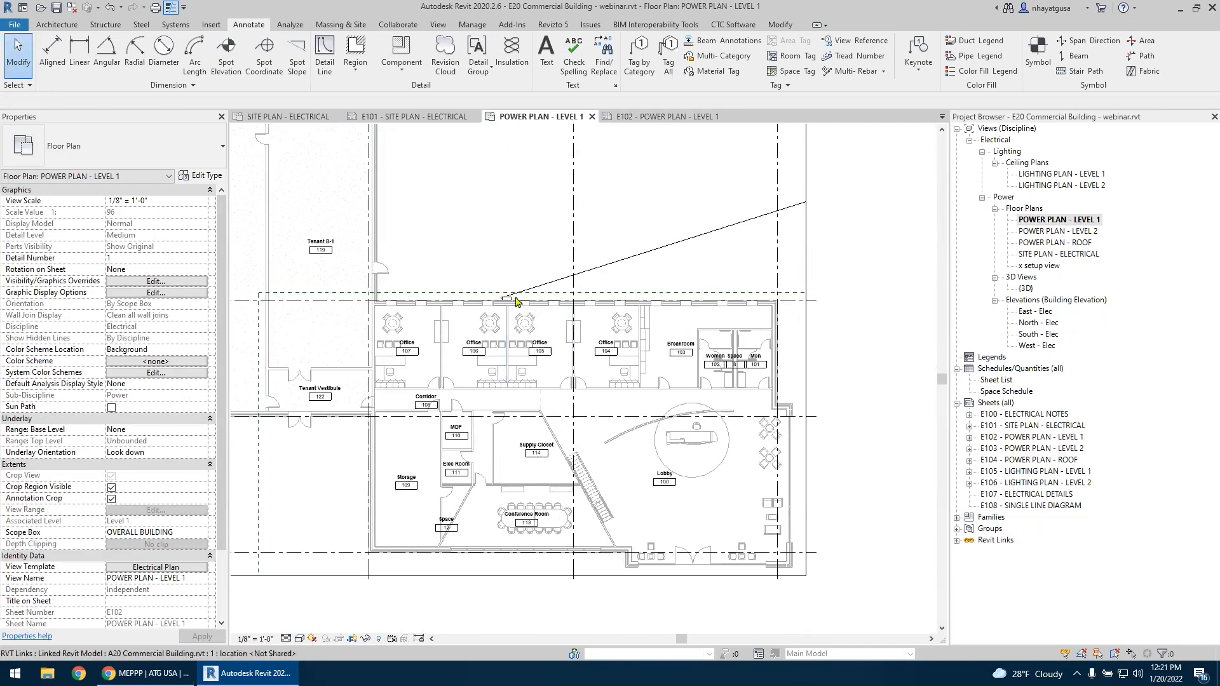
Inspect the conduit end beside the disconnect switch on the exterior wall of Offices 105 and 106, checking the conduit's properties
scroll(481, 289, up, 4)
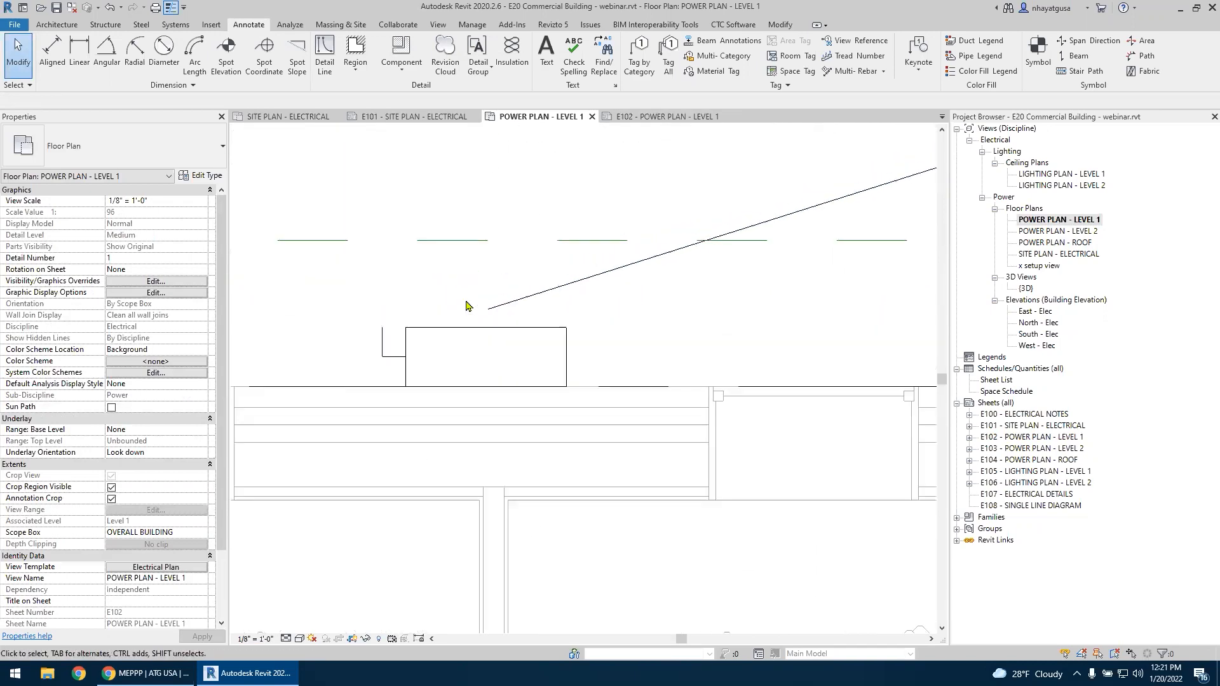
click(520, 305)
click(559, 317)
scroll(509, 322, up, 3)
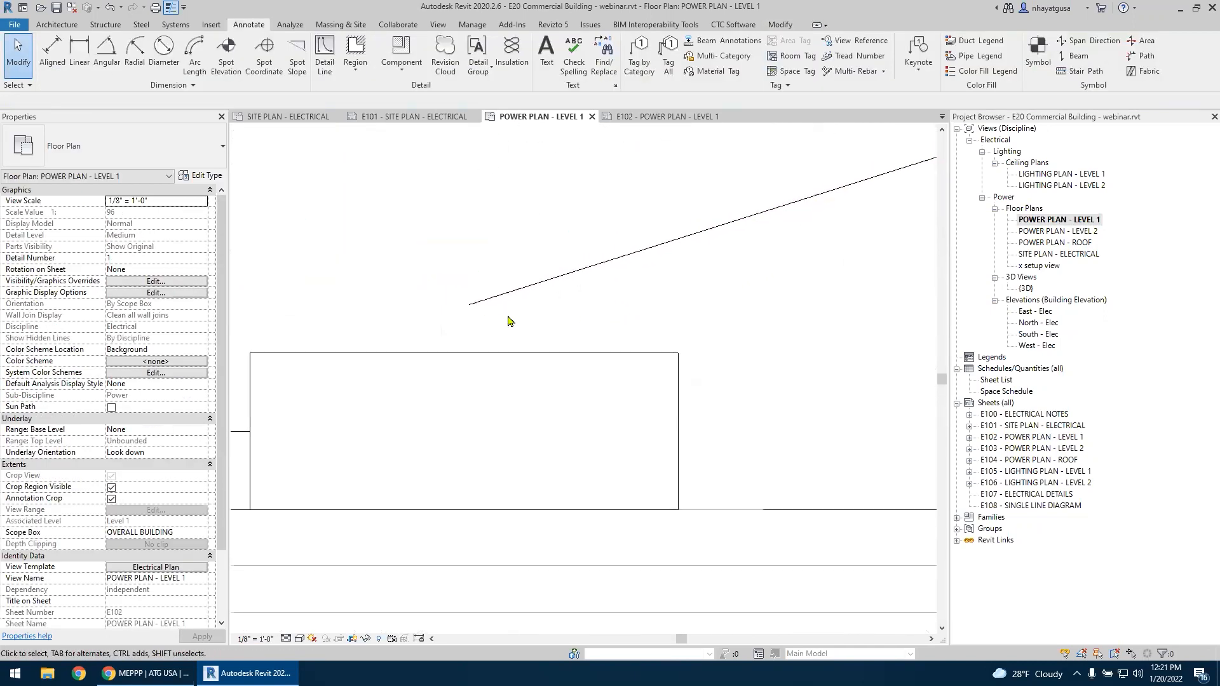
click(479, 308)
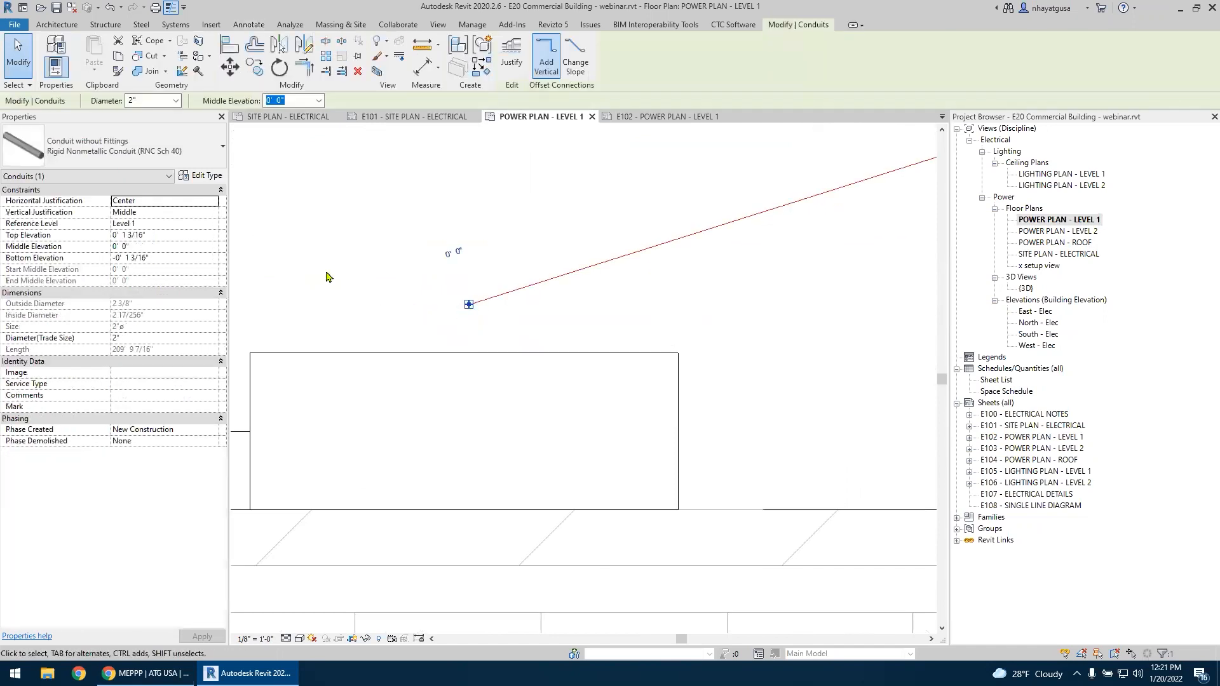
scroll(403, 406, down, 3)
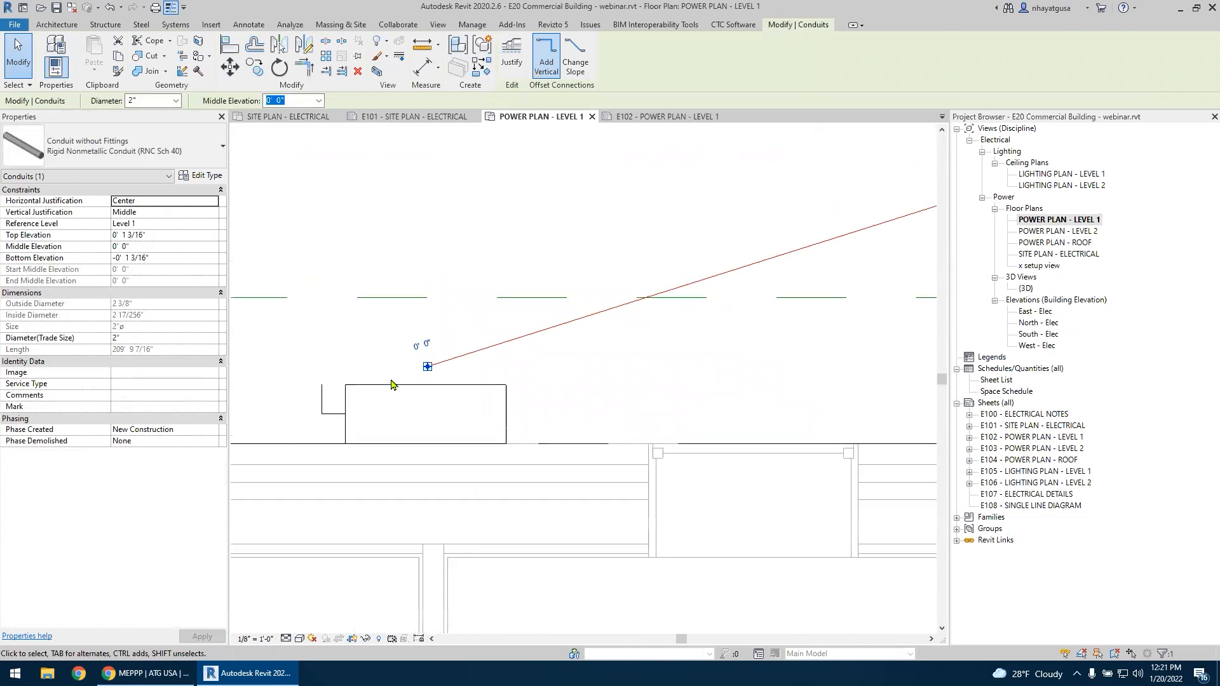
mouse_move(454, 360)
mouse_down()
mouse_move(442, 440)
mouse_move(381, 407)
mouse_move(477, 343)
mouse_move(445, 360)
mouse_up()
click(443, 312)
scroll(443, 312, down, 5)
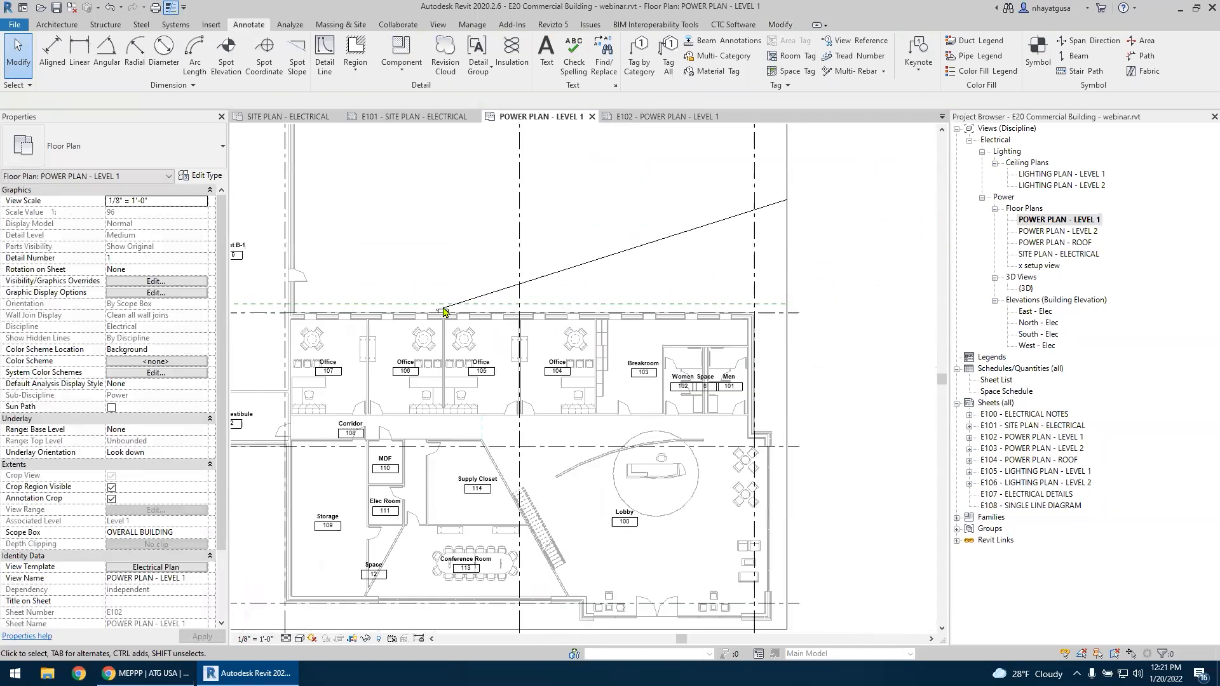
Examine the Level 1 plan between the disconnect switch, Corridor 108, Elec Room 111 and Storage 109
middle_drag(422, 247, 561, 316)
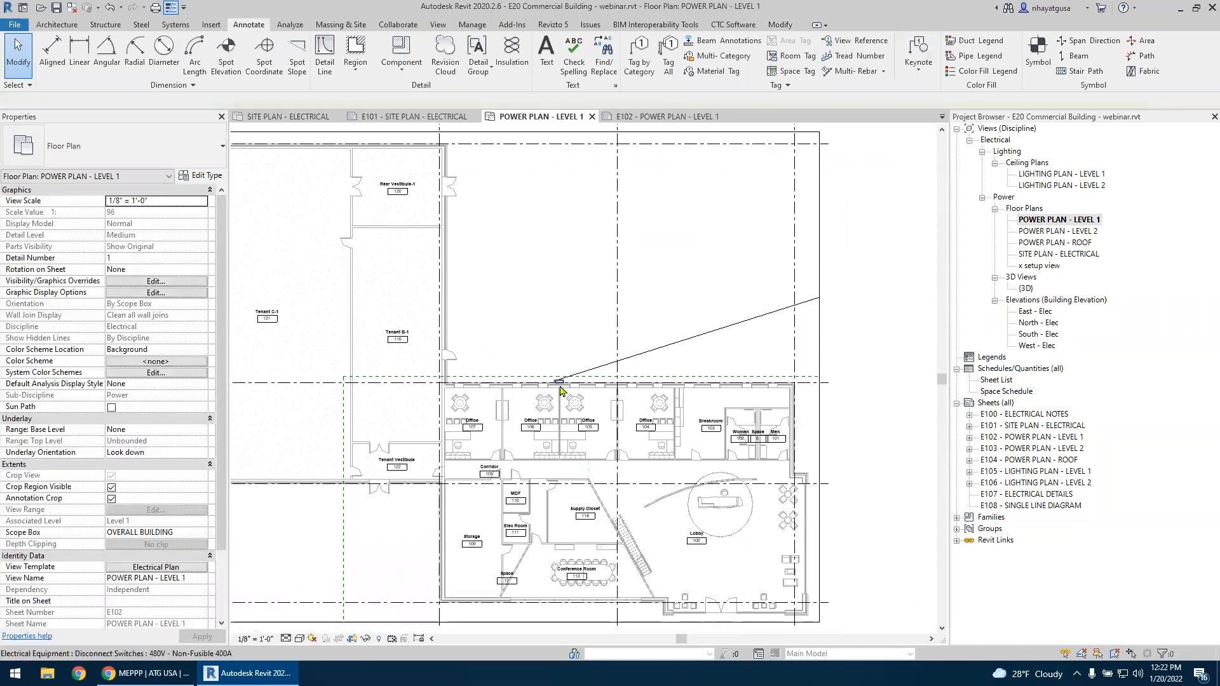
scroll(562, 383, up, 4)
scroll(528, 364, down, 3)
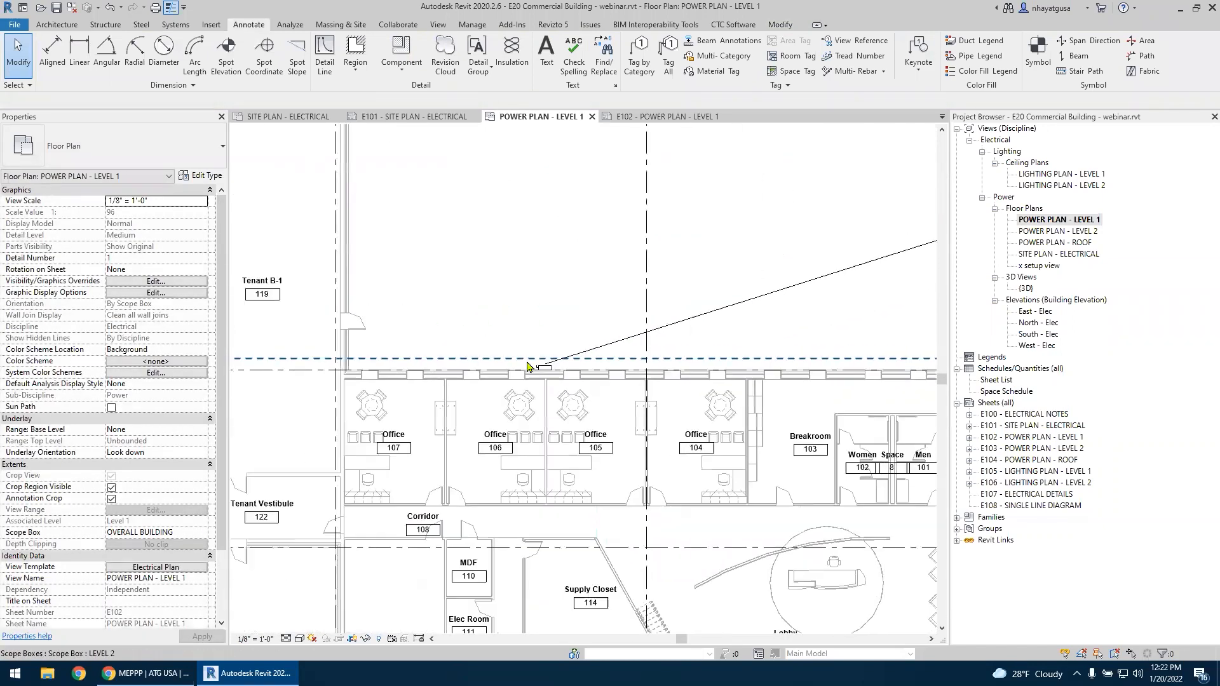
middle_drag(463, 210, 455, 189)
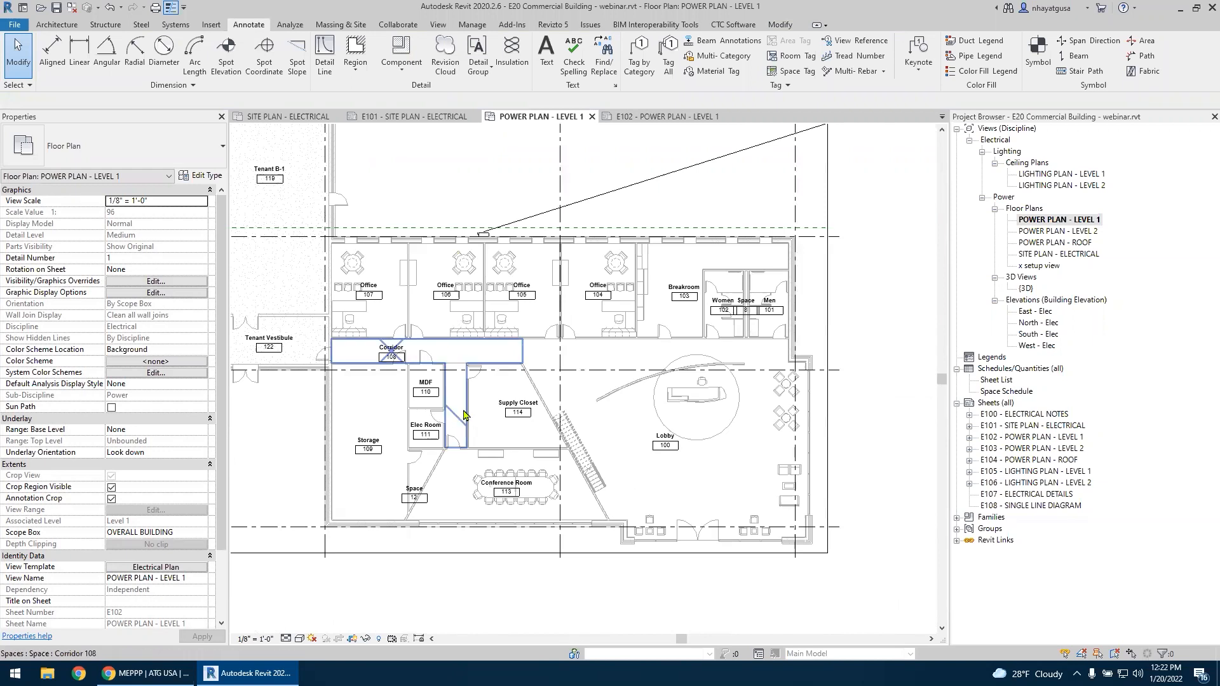
middle_drag(380, 487, 429, 513)
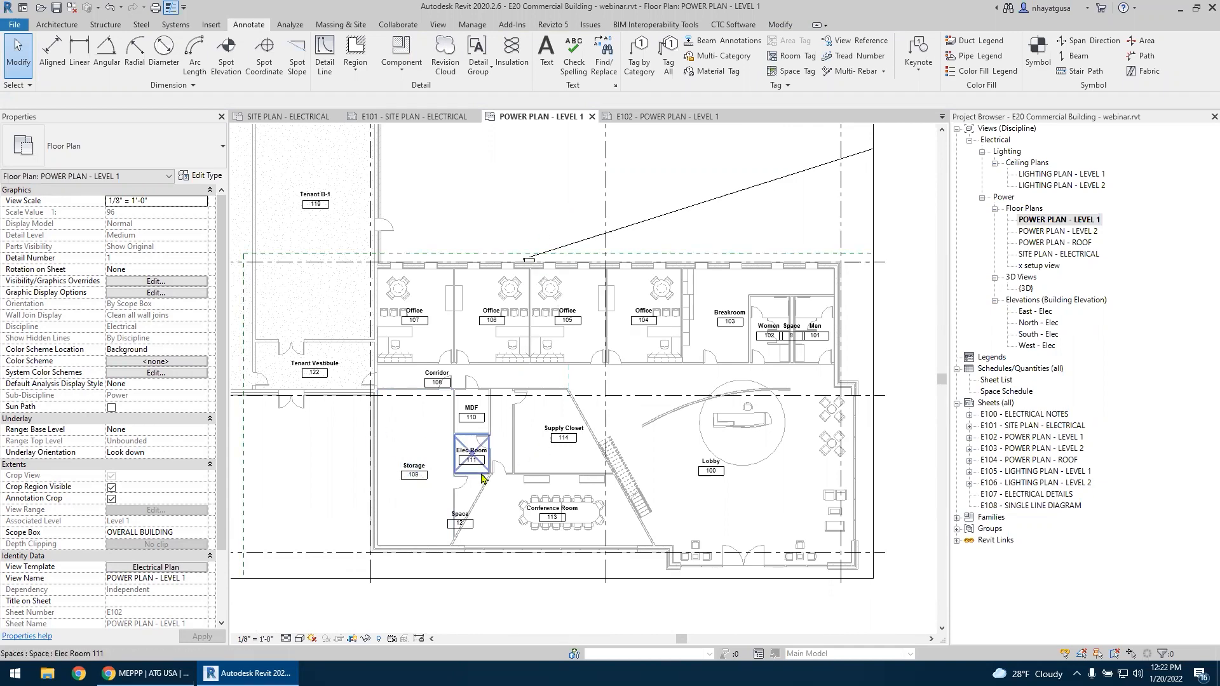
scroll(453, 482, up, 4)
scroll(439, 503, down, 5)
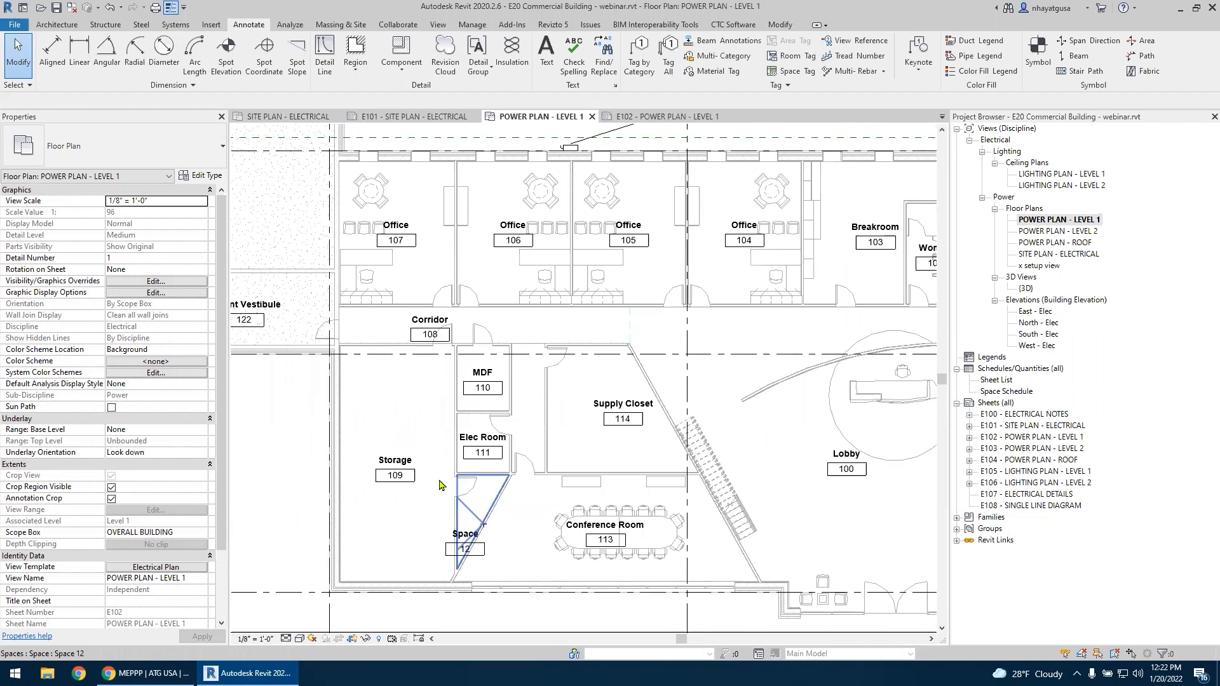
middle_drag(438, 504, 475, 504)
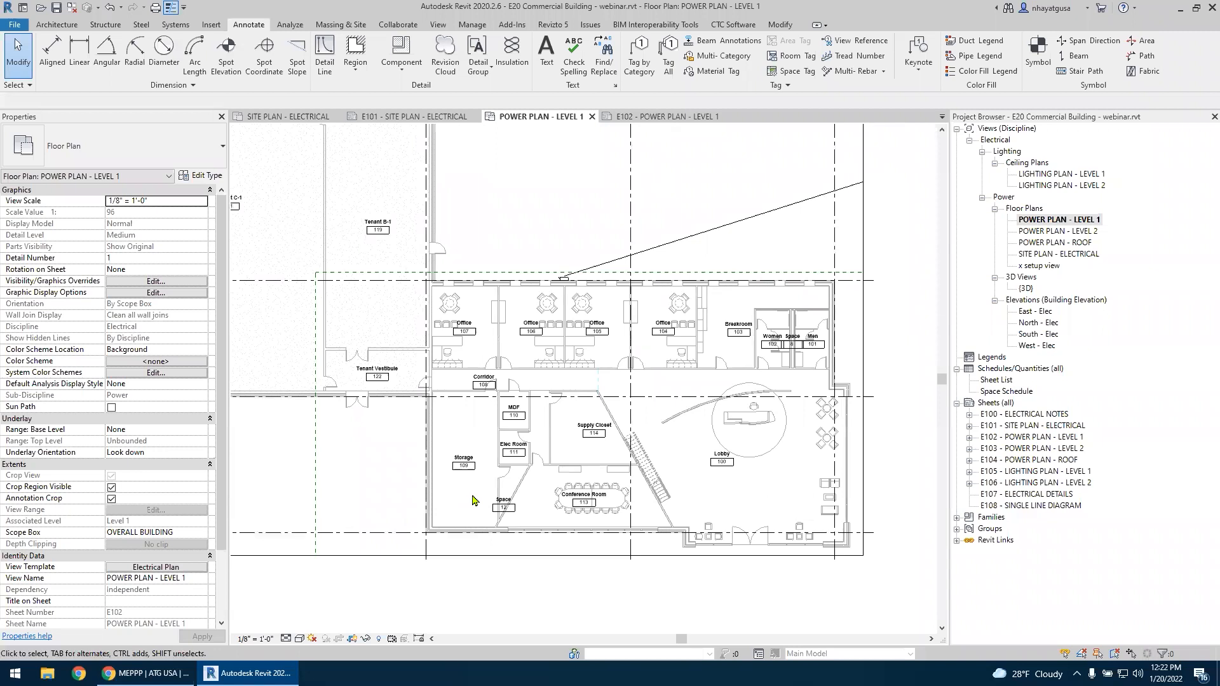
Create a rectangular callout around Elec Room 111 on the Level 1 power plan and open the callout view
click(445, 28)
click(460, 54)
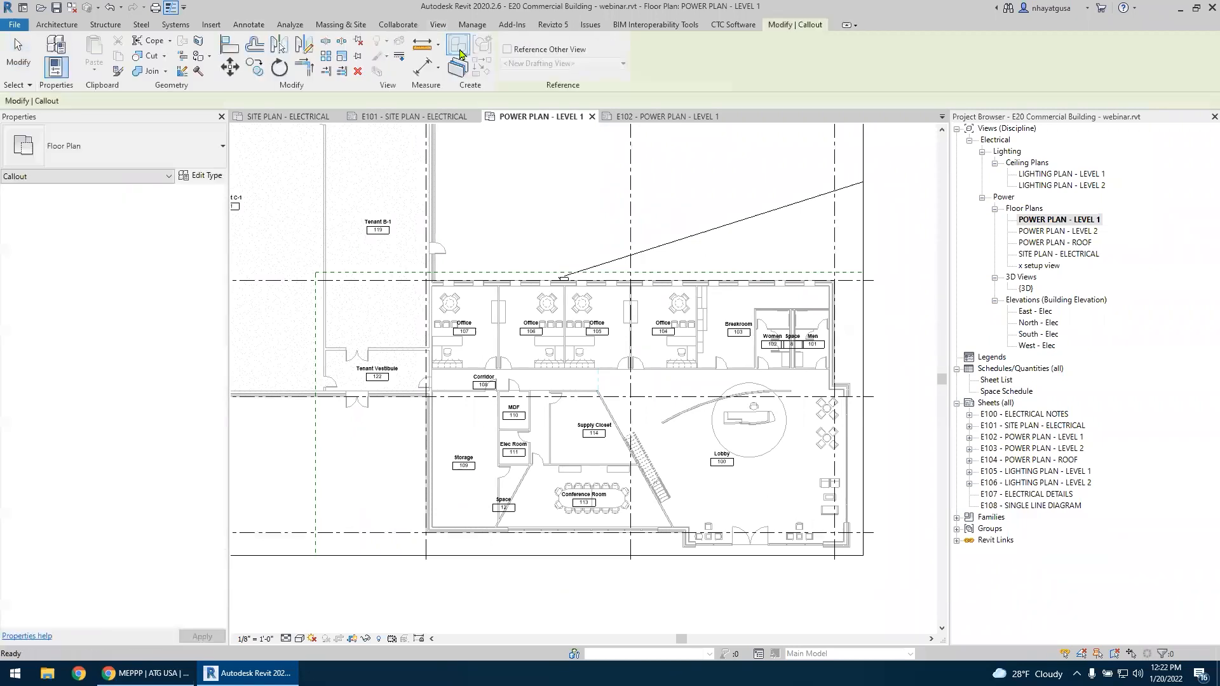
click(492, 424)
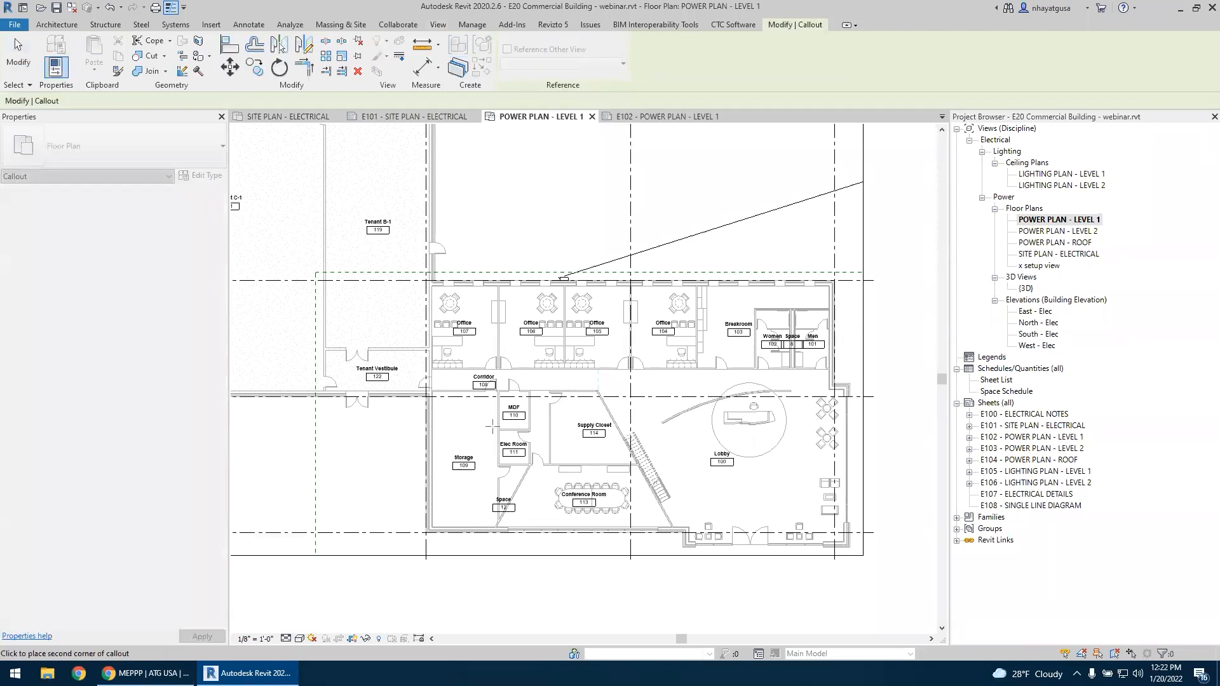
click(535, 470)
key(Escape)
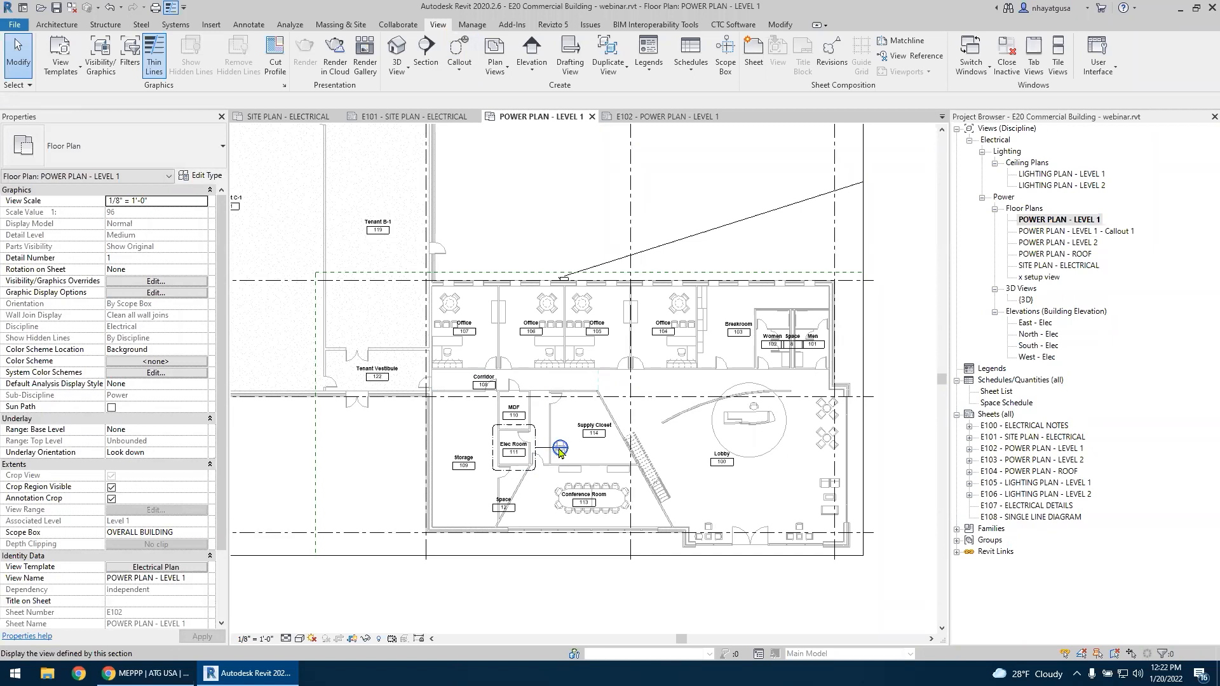
double_click(559, 453)
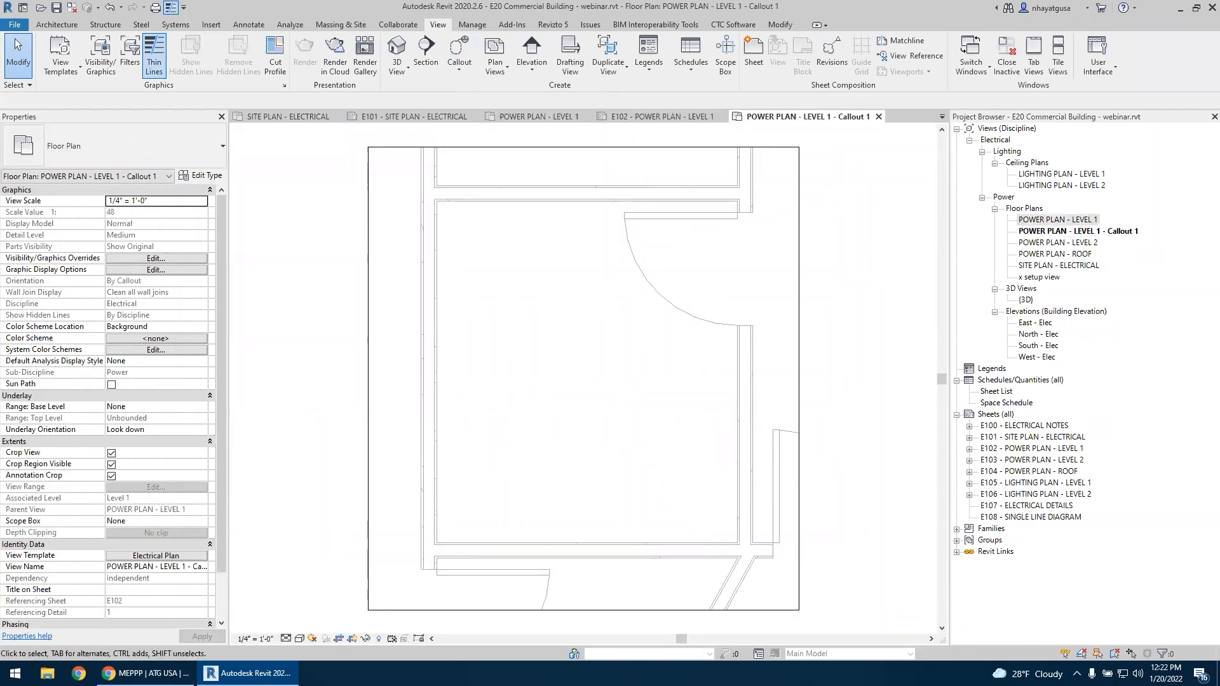
scroll(569, 408, down, 2)
scroll(570, 409, up, 1)
middle_drag(569, 410, 536, 425)
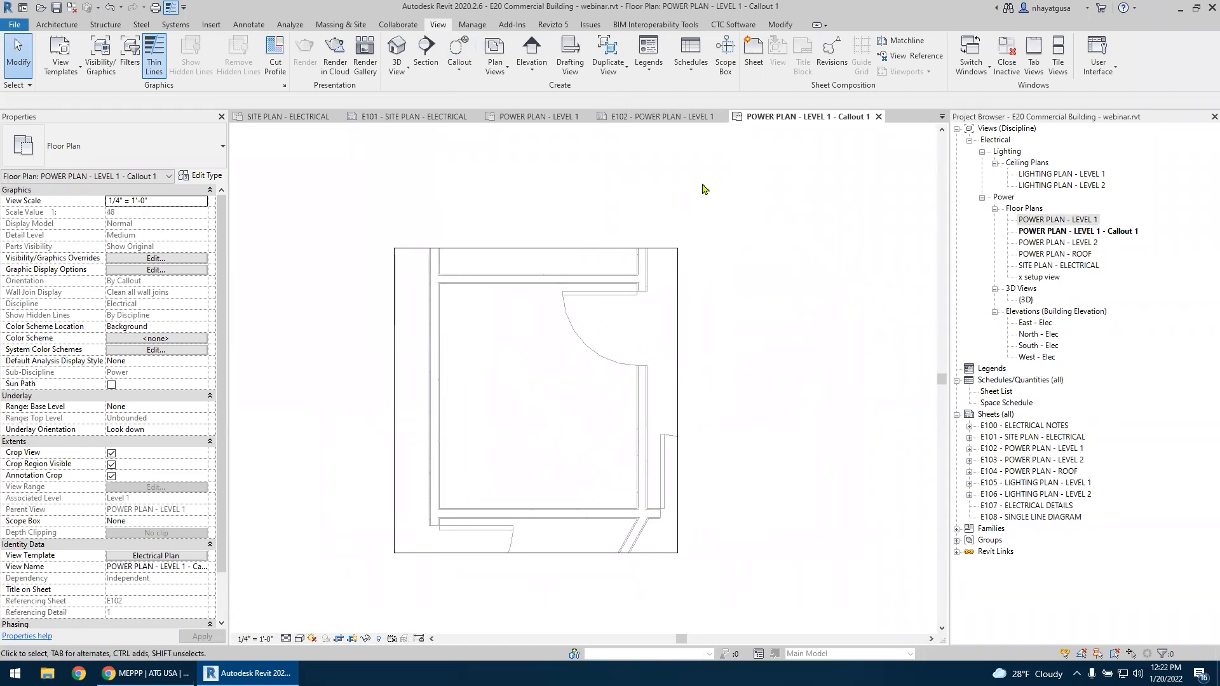
Rename the new callout view as ELEC ROOM - ENLARGED PLAN
click(1082, 233)
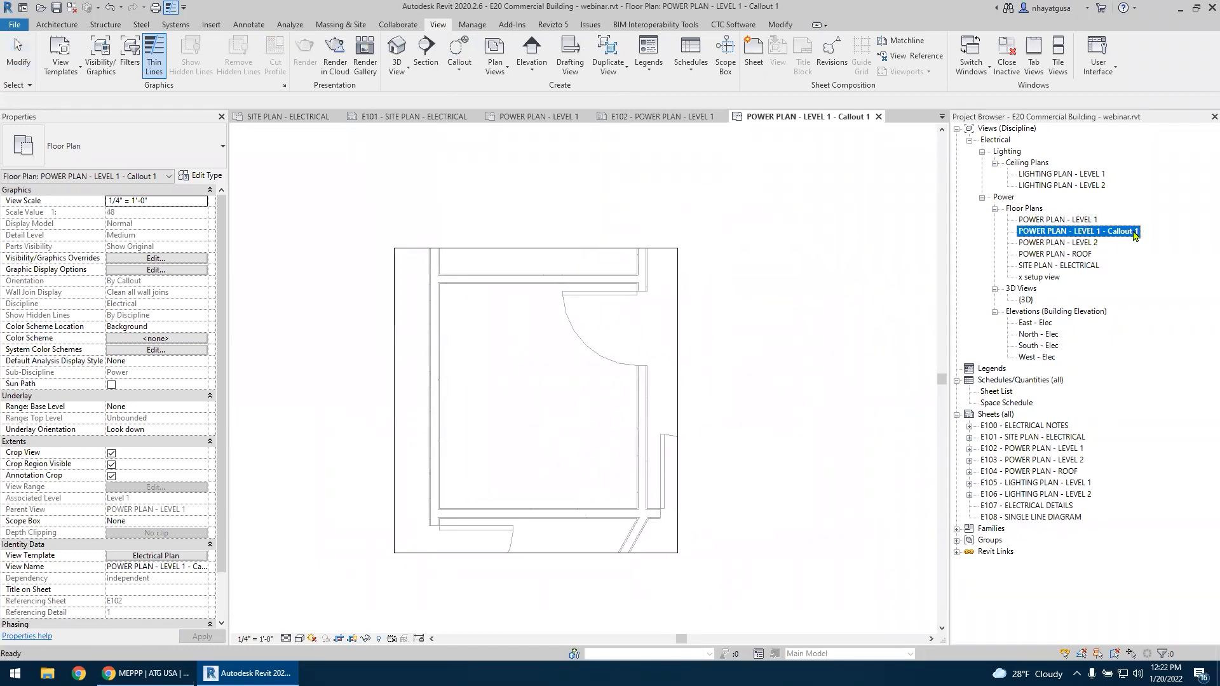
right_click(1125, 236)
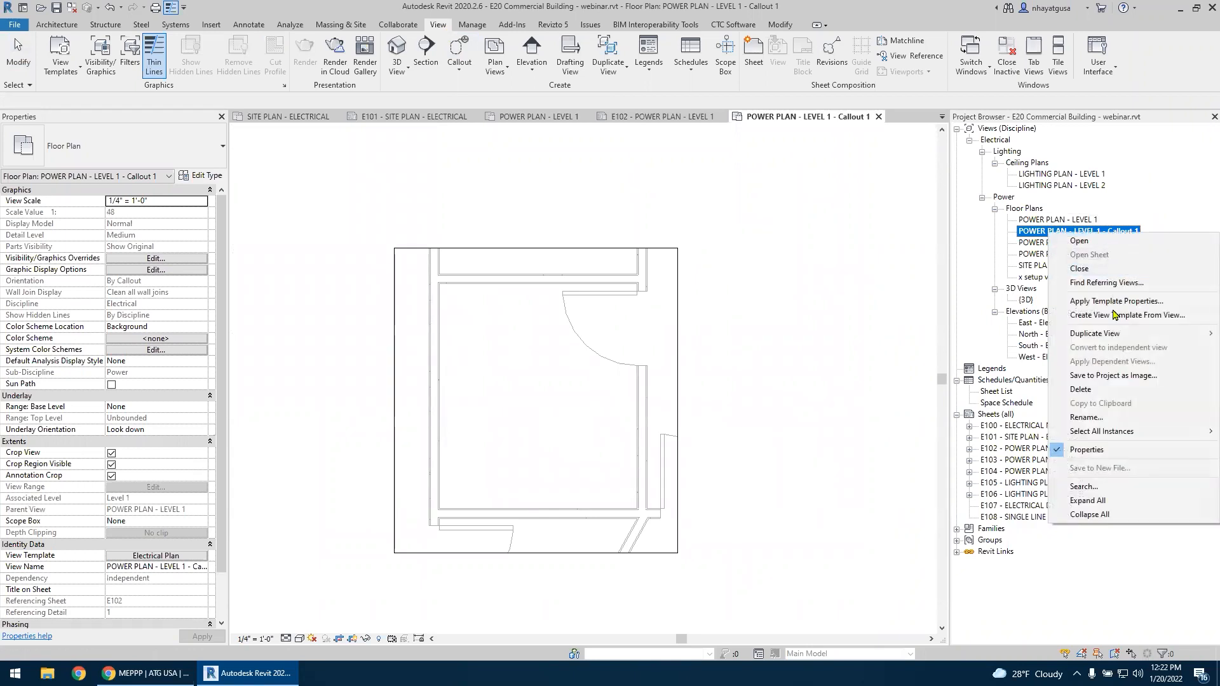
click(1111, 420)
text(ELE)
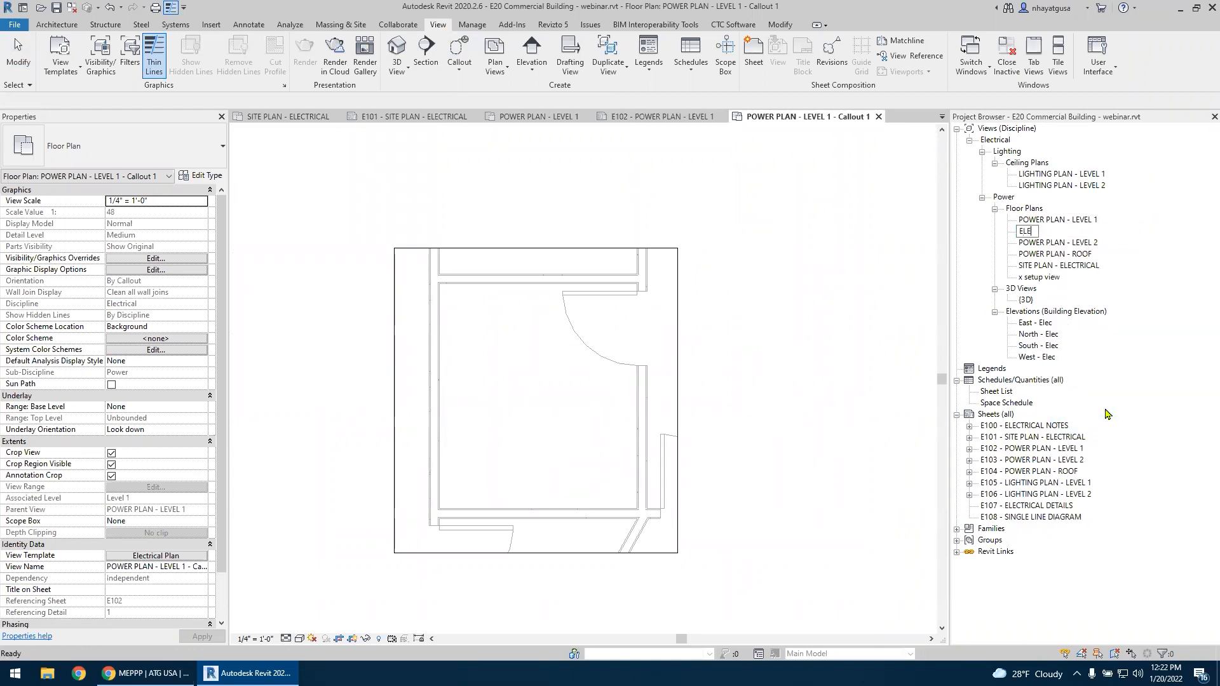
text(C ROOM - ENLARGED PLAN)
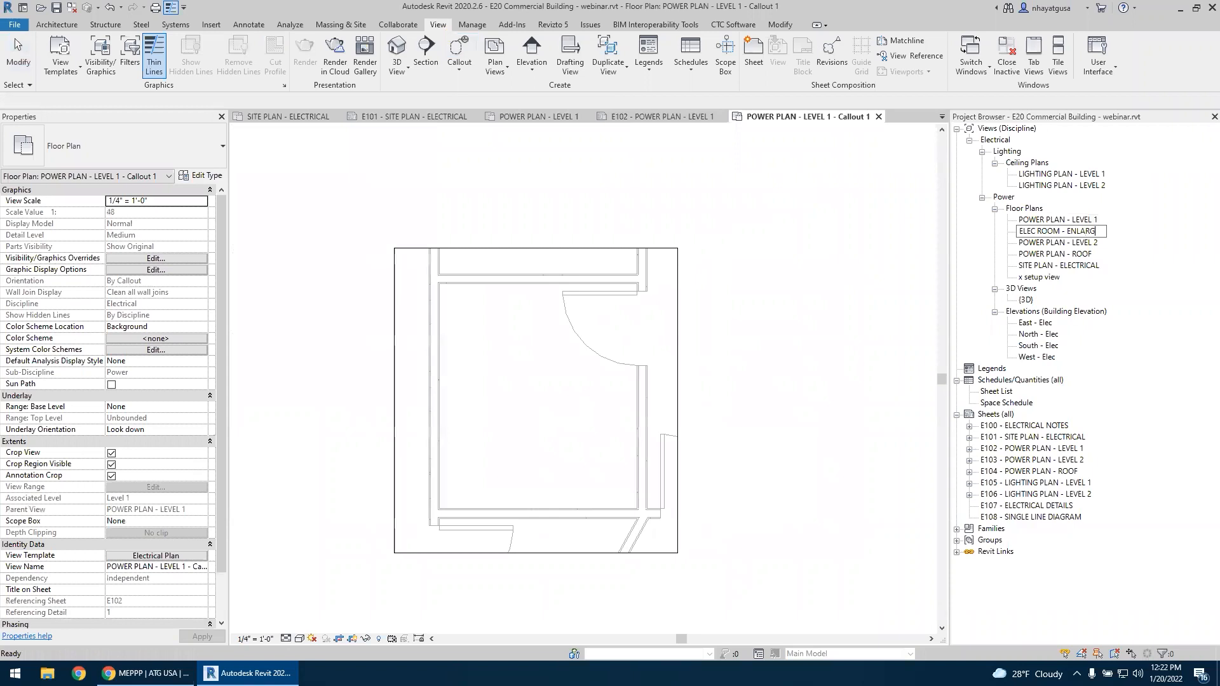
key(Return)
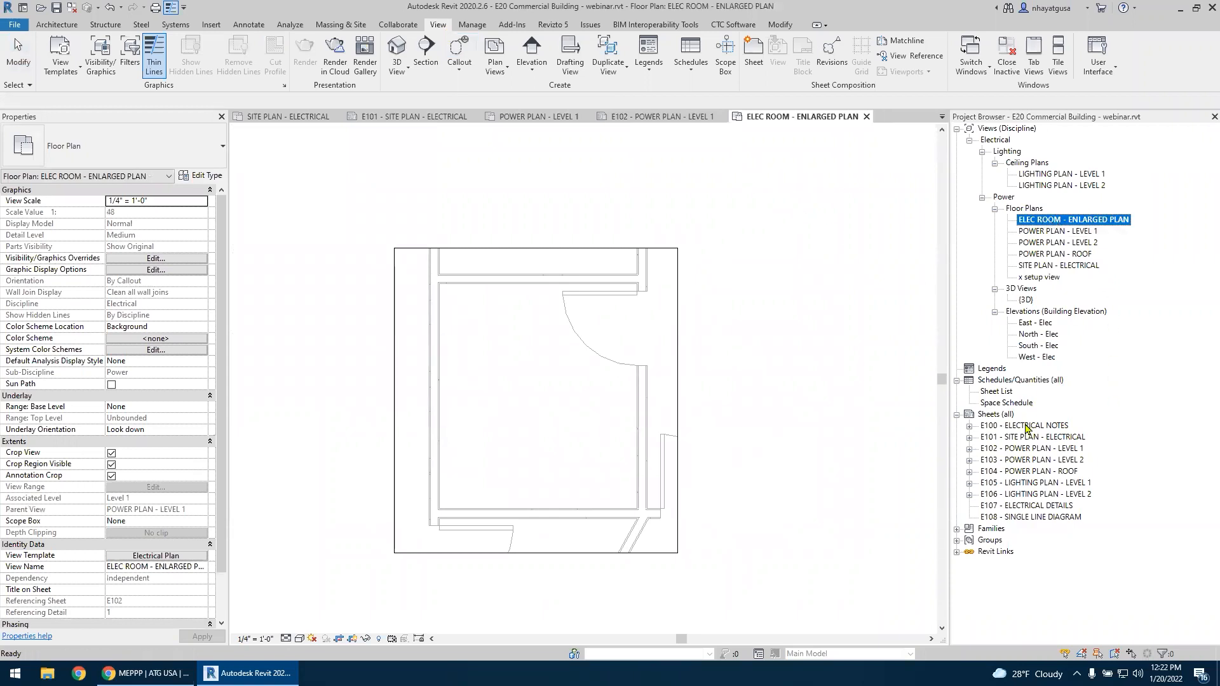
Place the ELEC ROOM - ENLARGED PLAN view on sheet E102, above the Level 1 power plan near the title block logo
double_click(1030, 448)
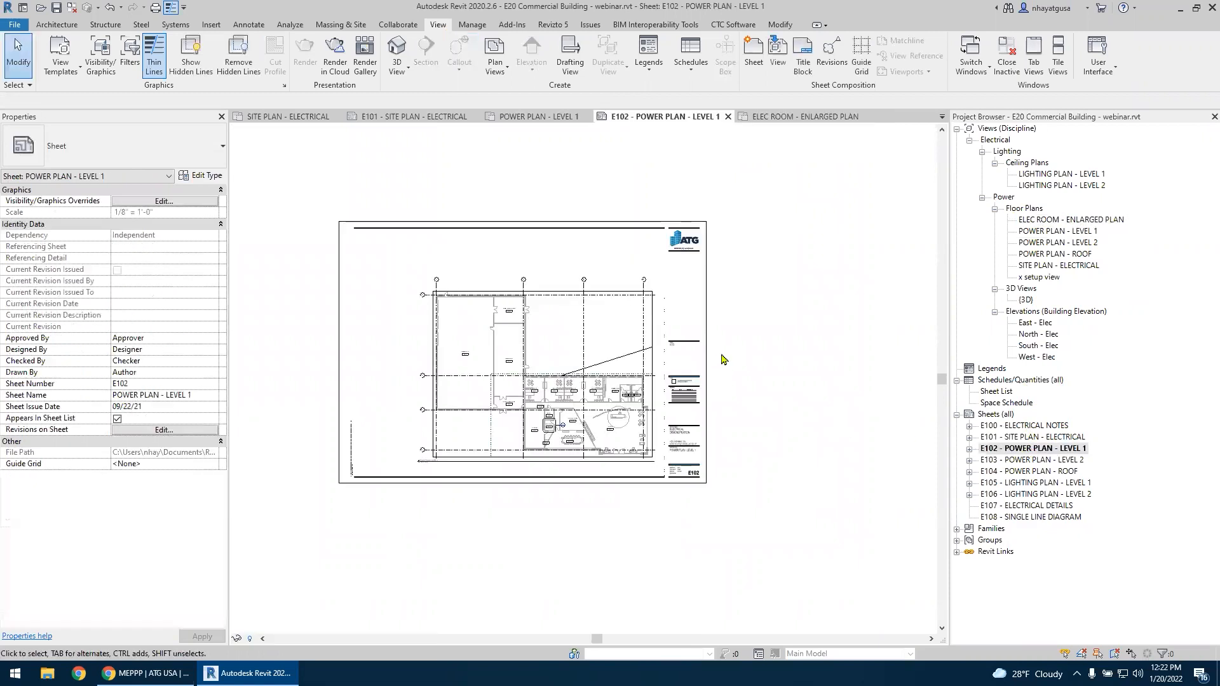
click(1075, 221)
drag(935, 224, 629, 248)
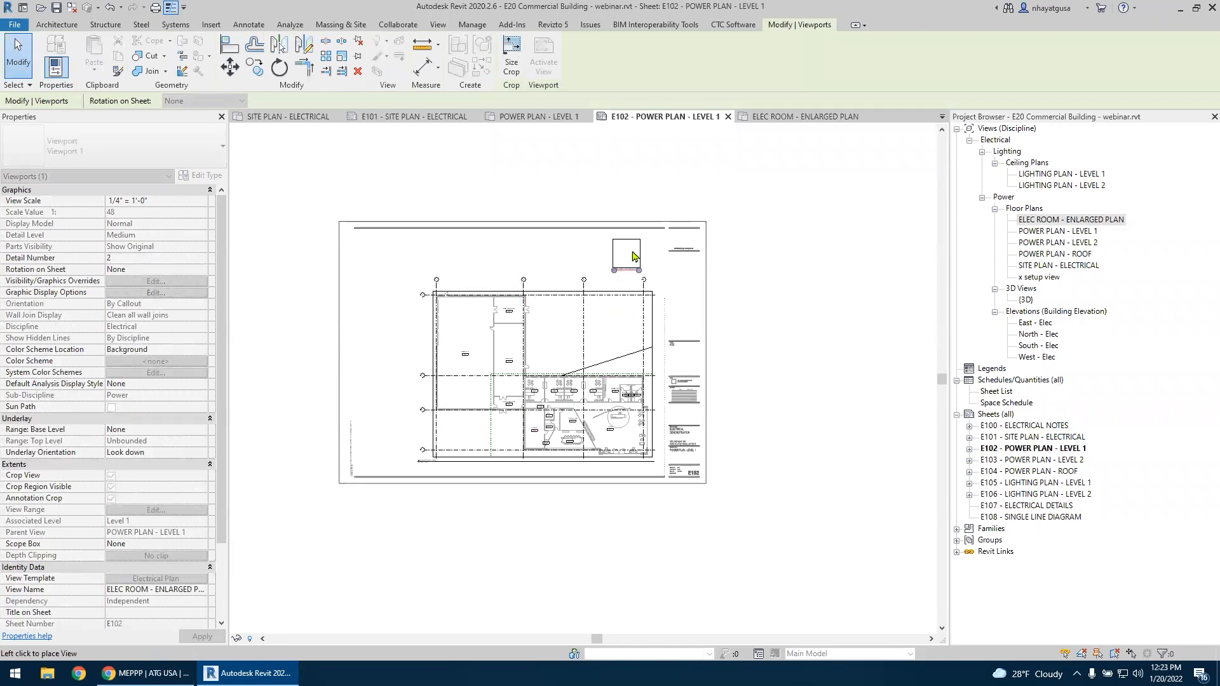
click(627, 259)
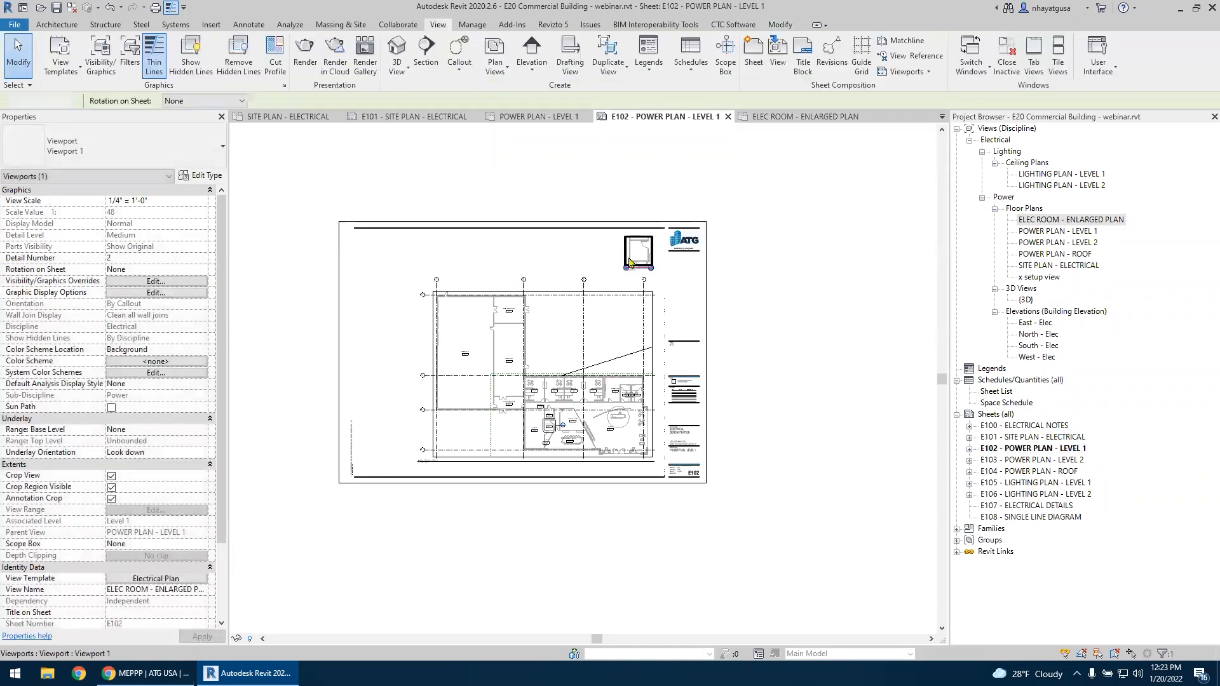
key(Escape)
Activate the ELEC ROOM - ENLARGED PLAN viewport on sheet E102 for editing
scroll(632, 262, up, 4)
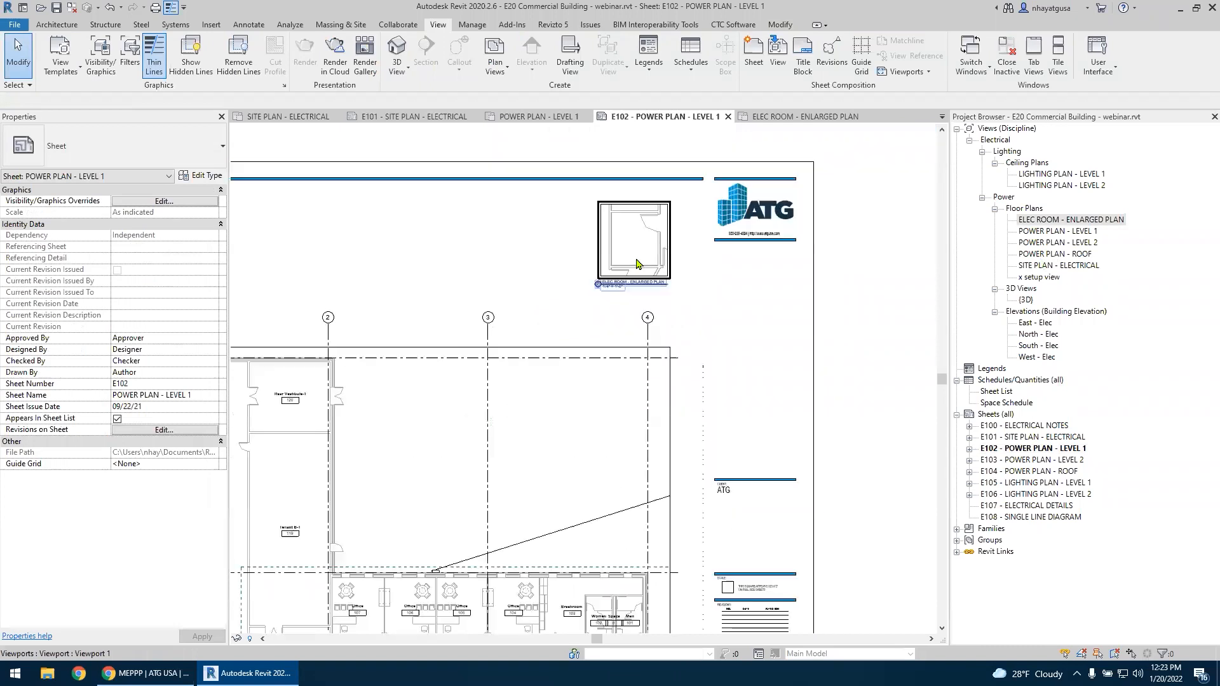
scroll(625, 240, up, 1)
middle_drag(625, 240, 577, 325)
double_click(578, 326)
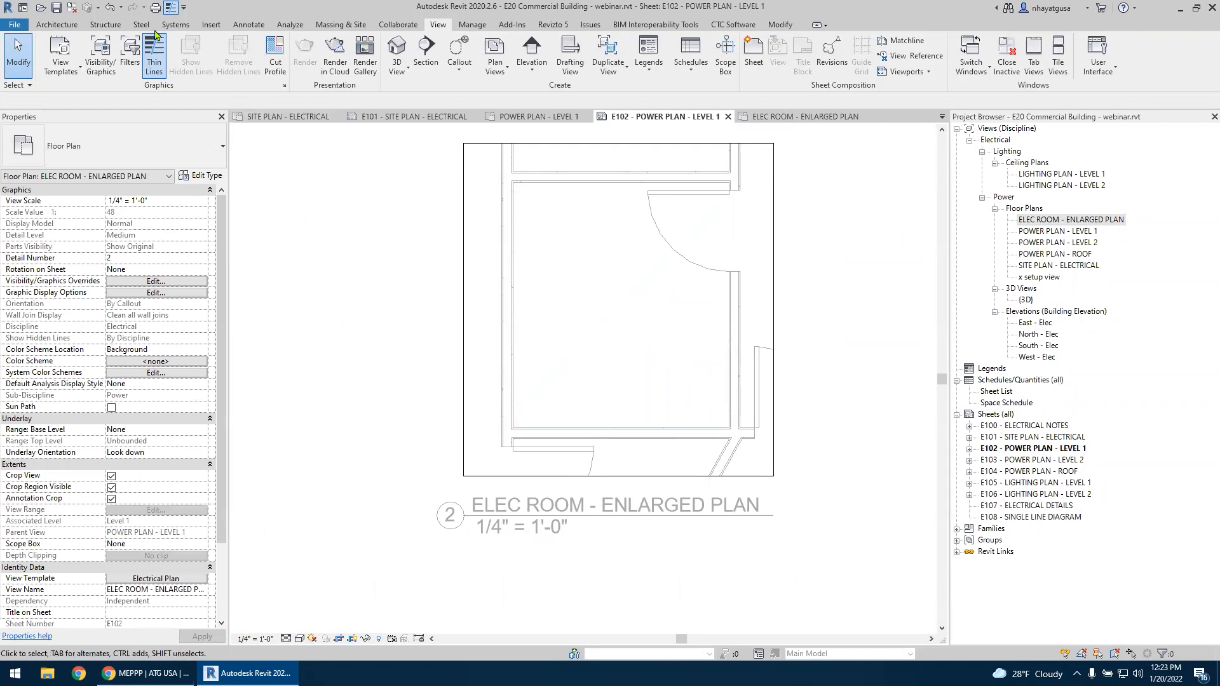
Place a 400 A Lighting and Appliance Panelboard - 480V MCB - Surface on the lower wall of the enlarged Elec Room plan
click(211, 25)
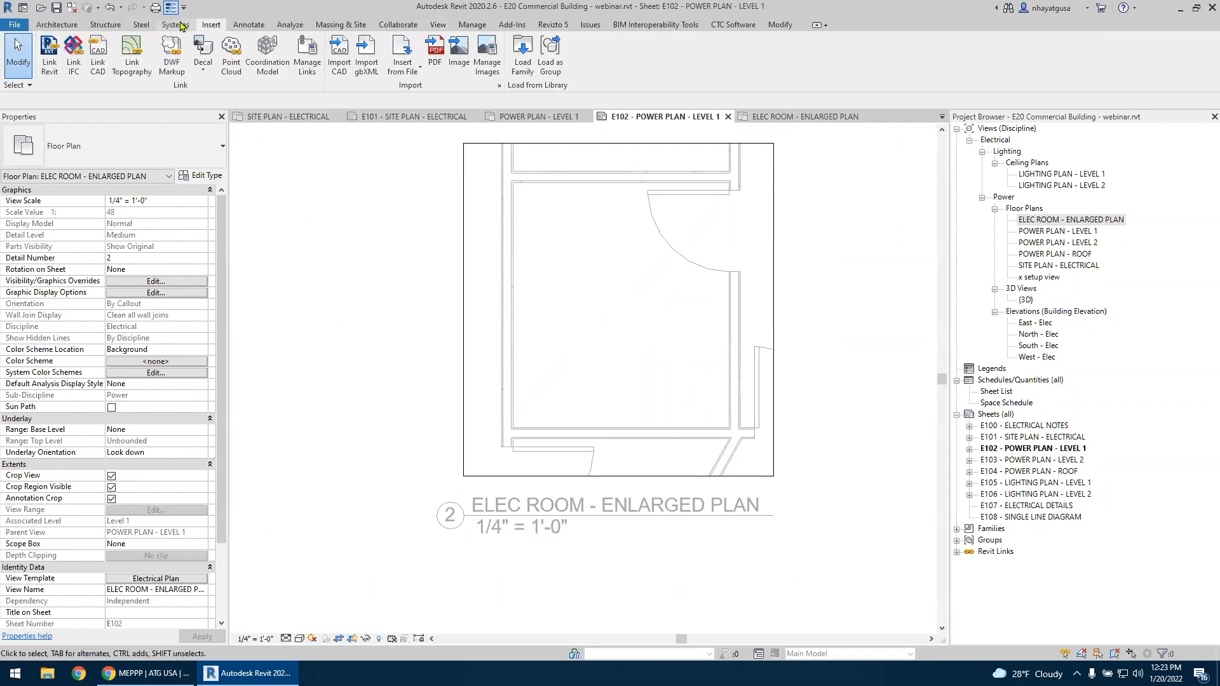
click(181, 24)
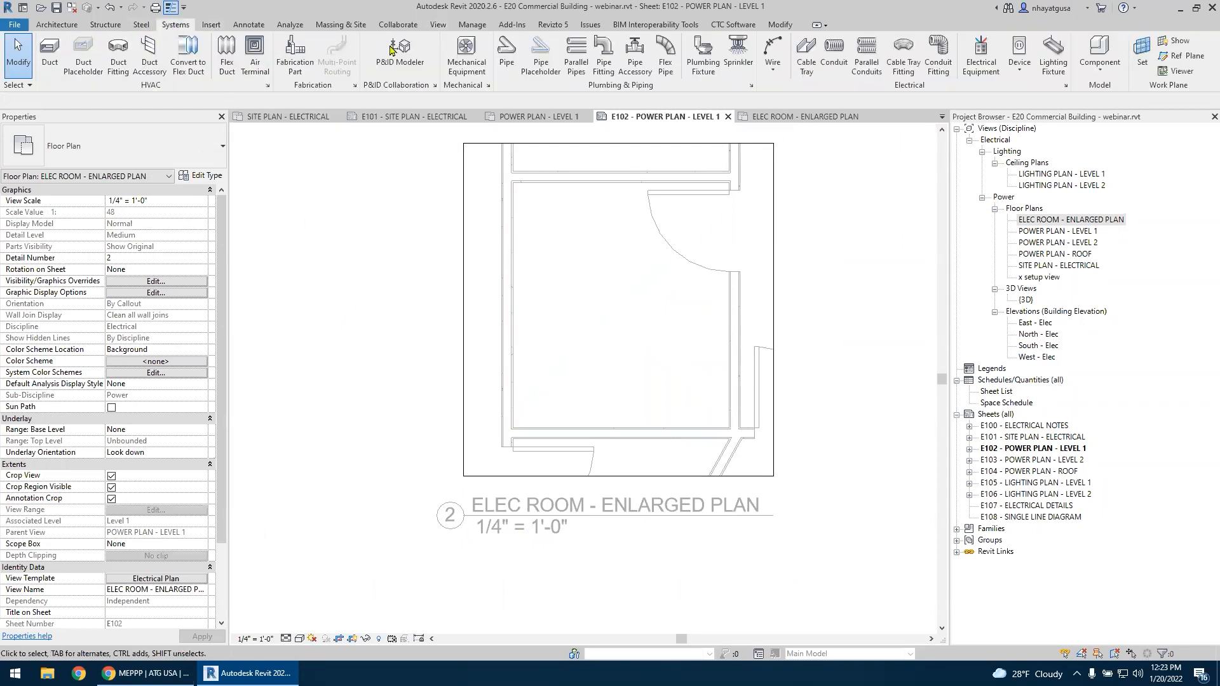
click(981, 54)
click(137, 153)
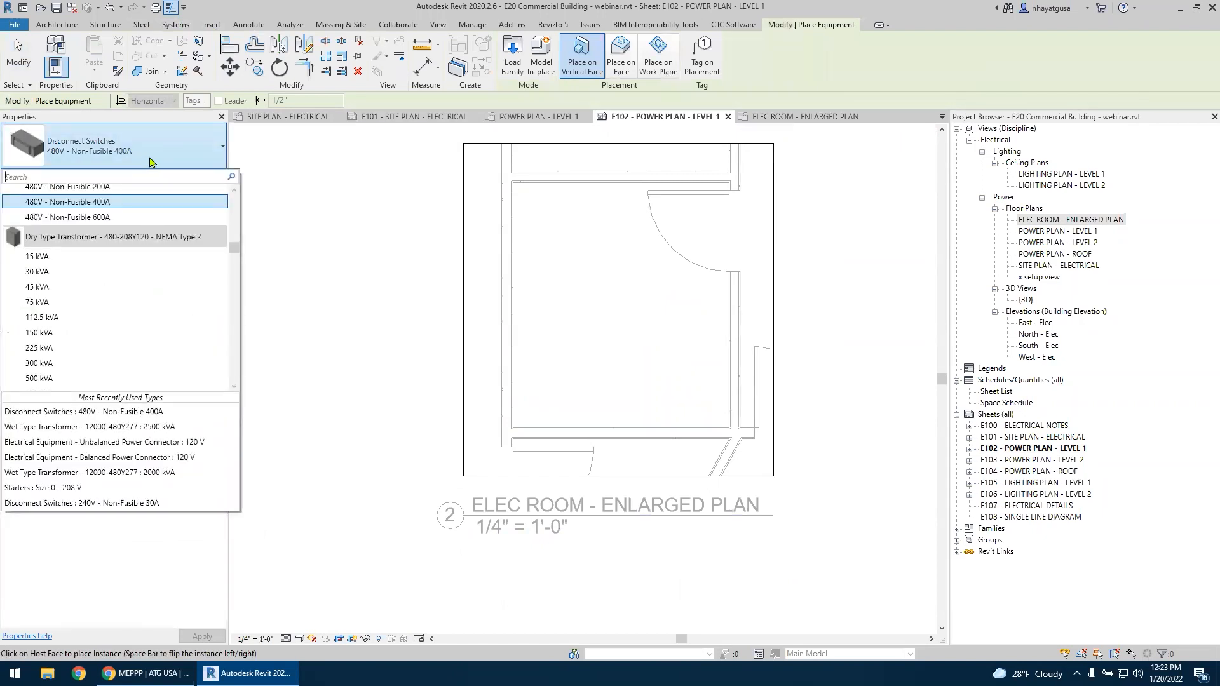
text(PANEL)
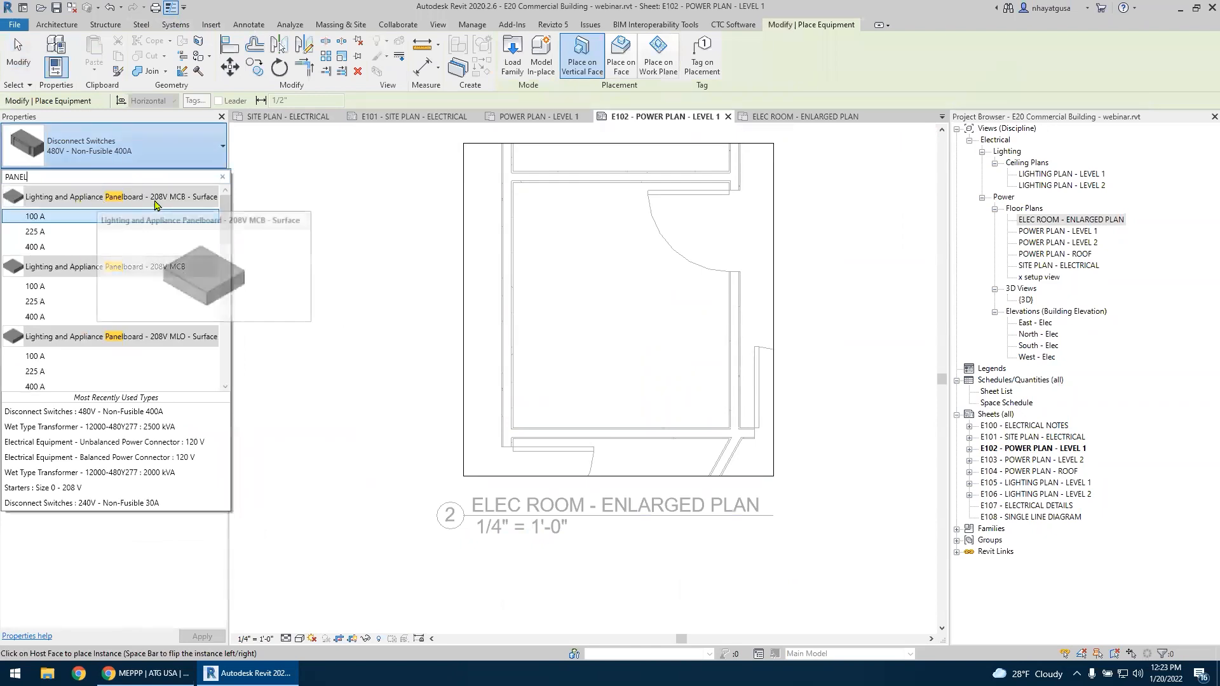
scroll(167, 293, down, 2)
scroll(169, 294, down, 2)
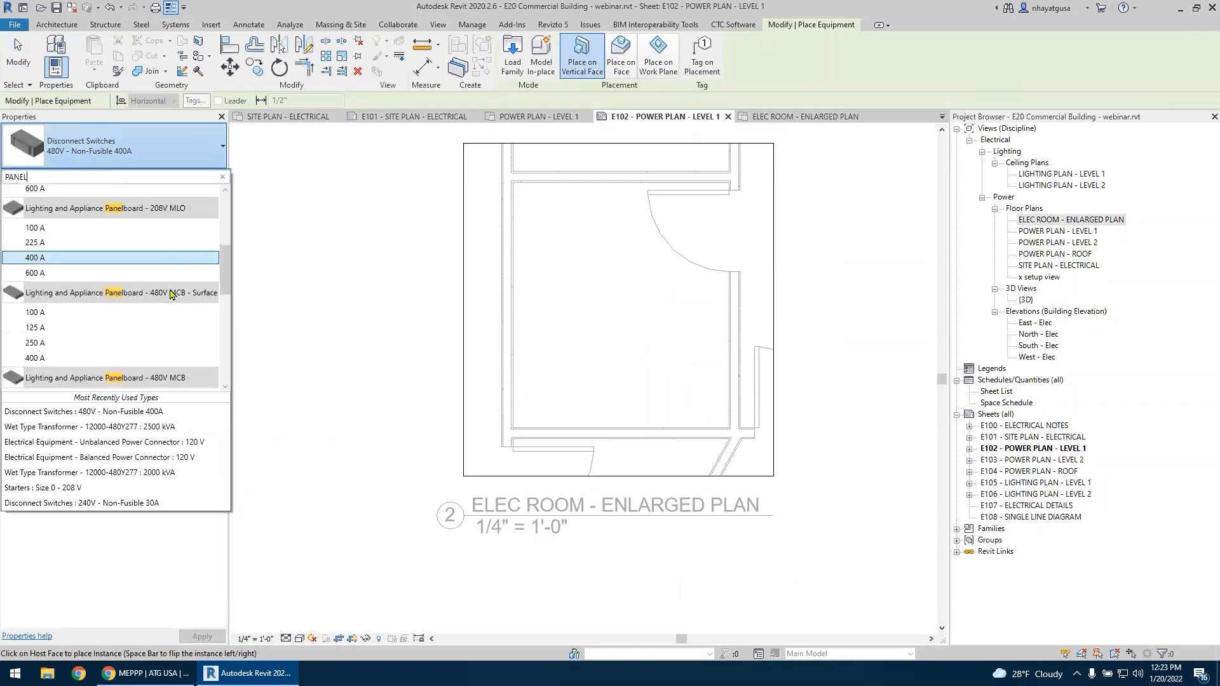
scroll(165, 309, down, 5)
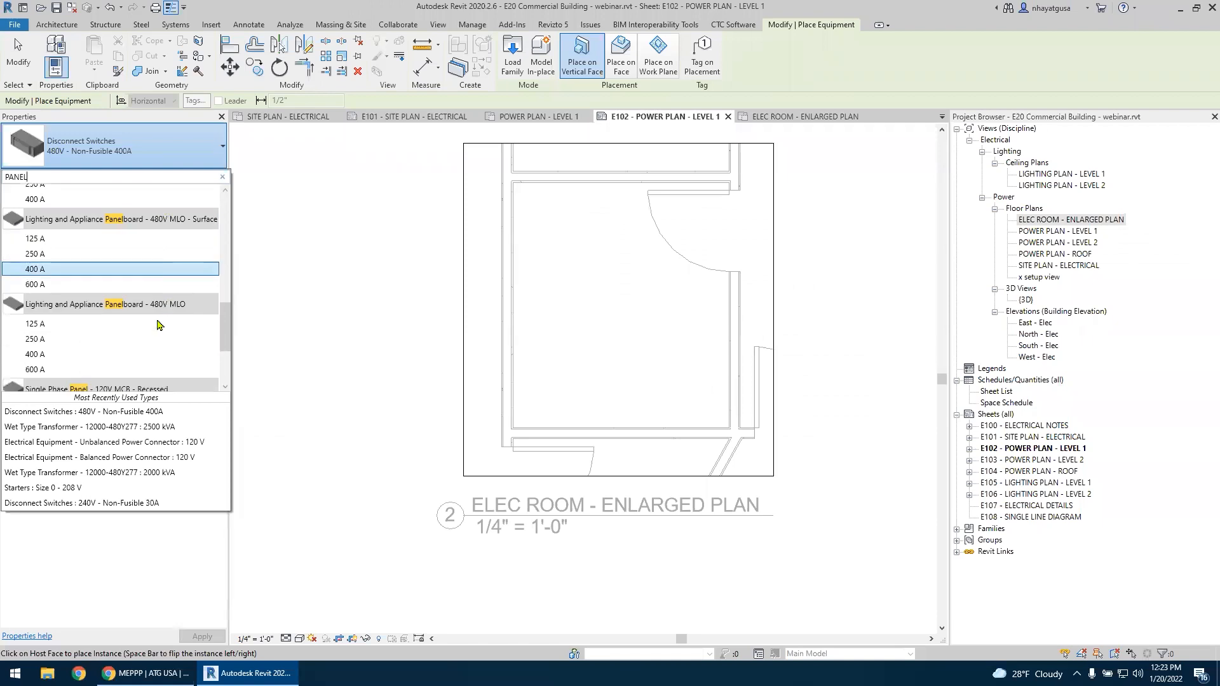
scroll(159, 326, up, 2)
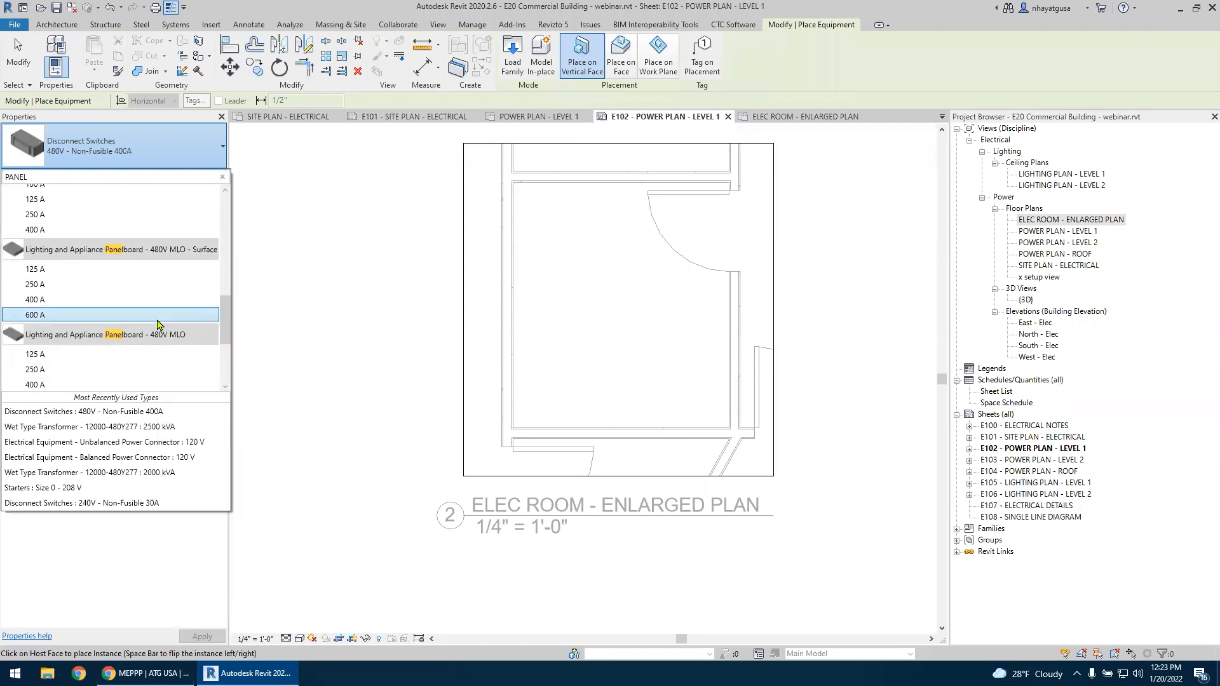
mouse_move(186, 339)
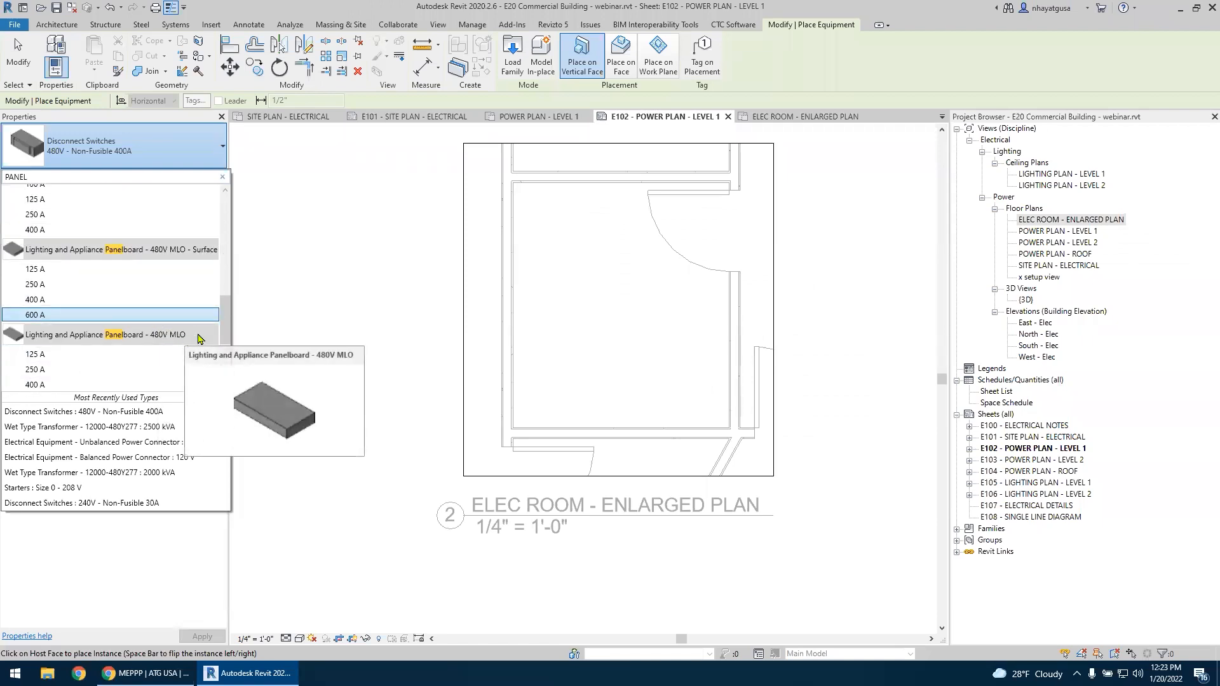
scroll(202, 252, up, 2)
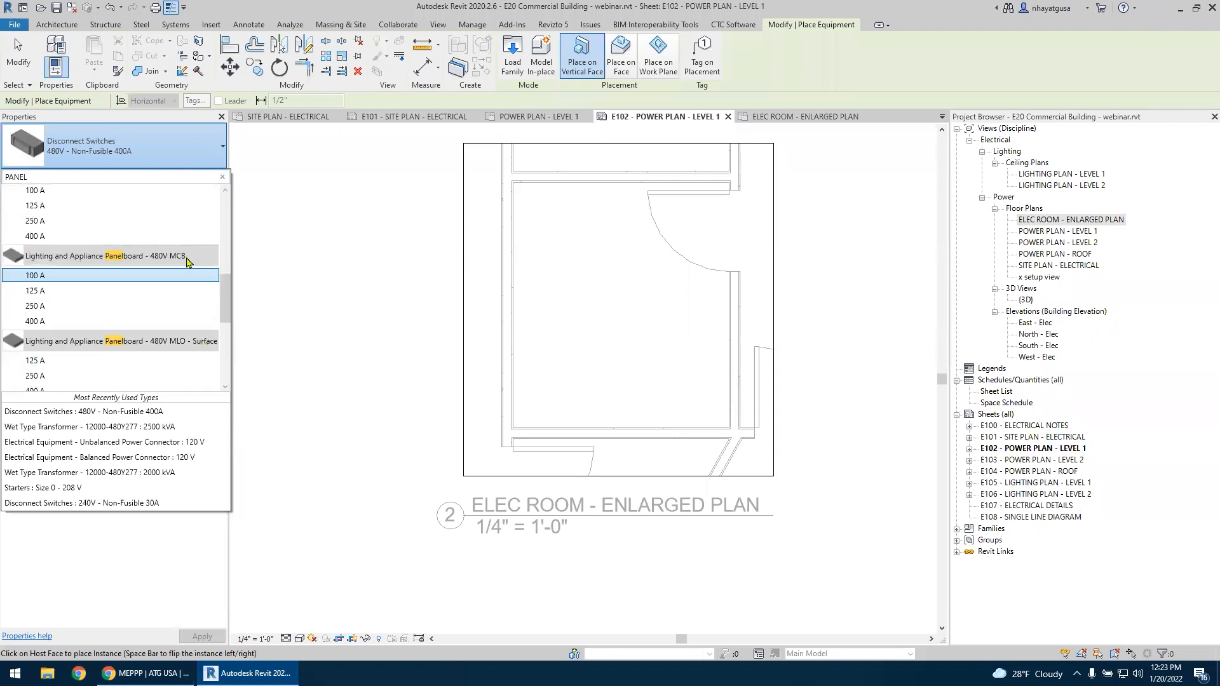
scroll(191, 254, up, 1)
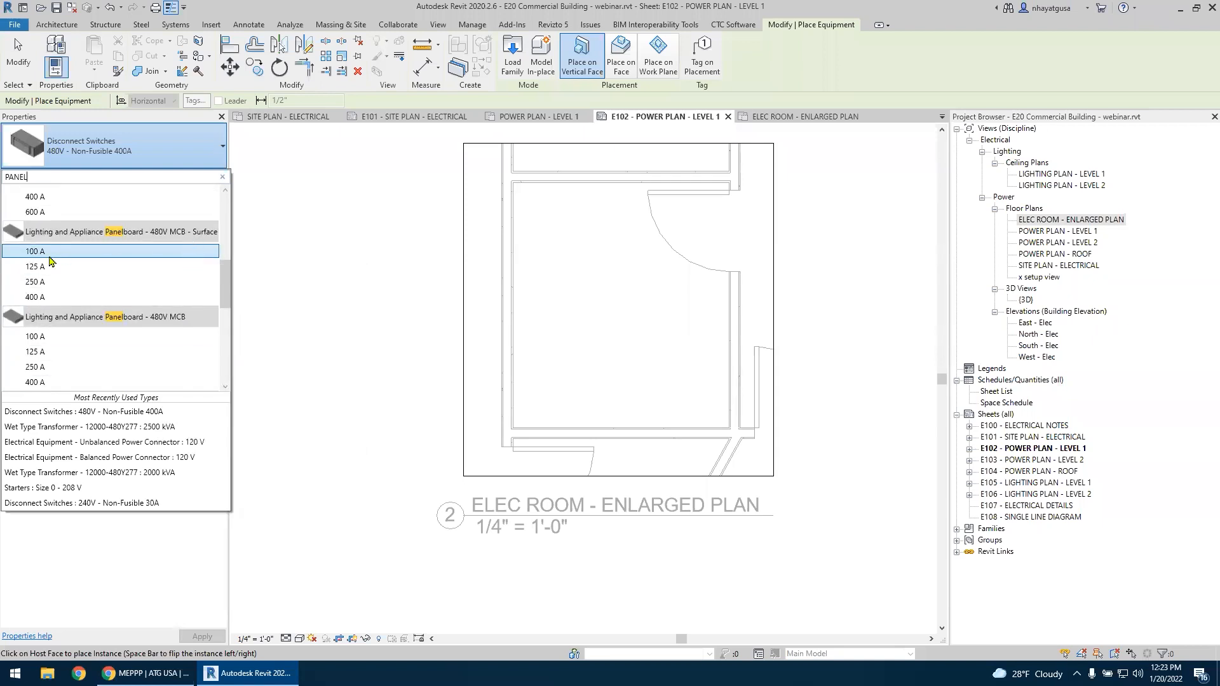
mouse_move(63, 299)
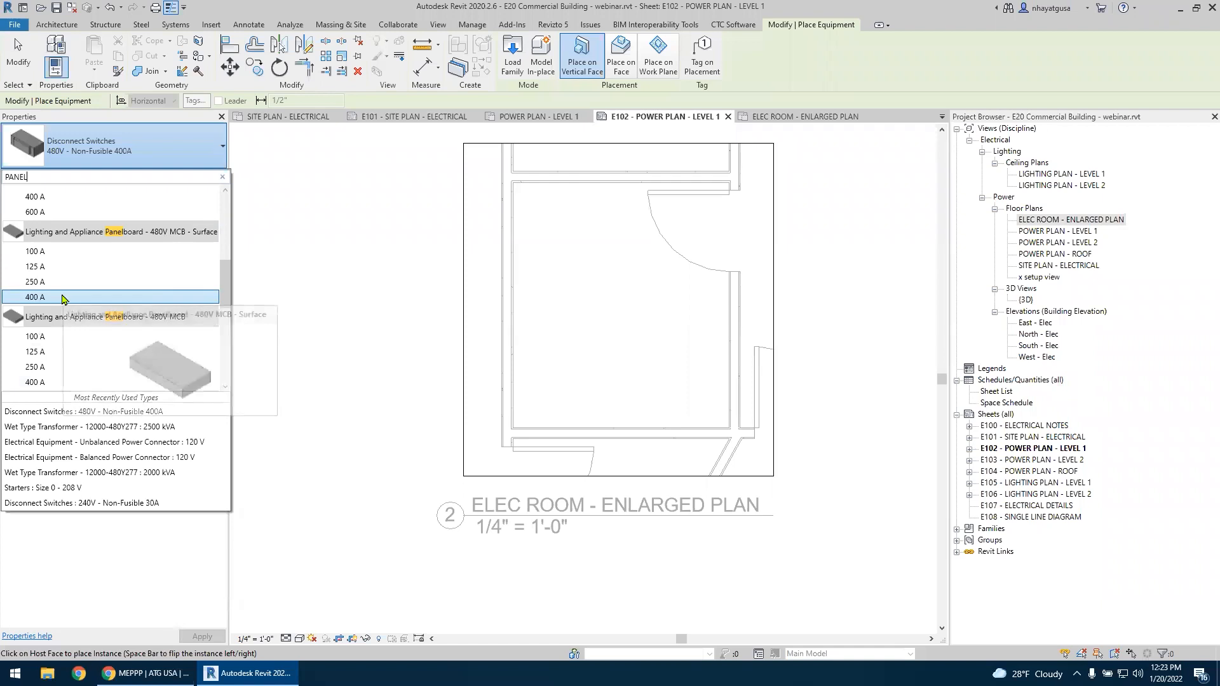
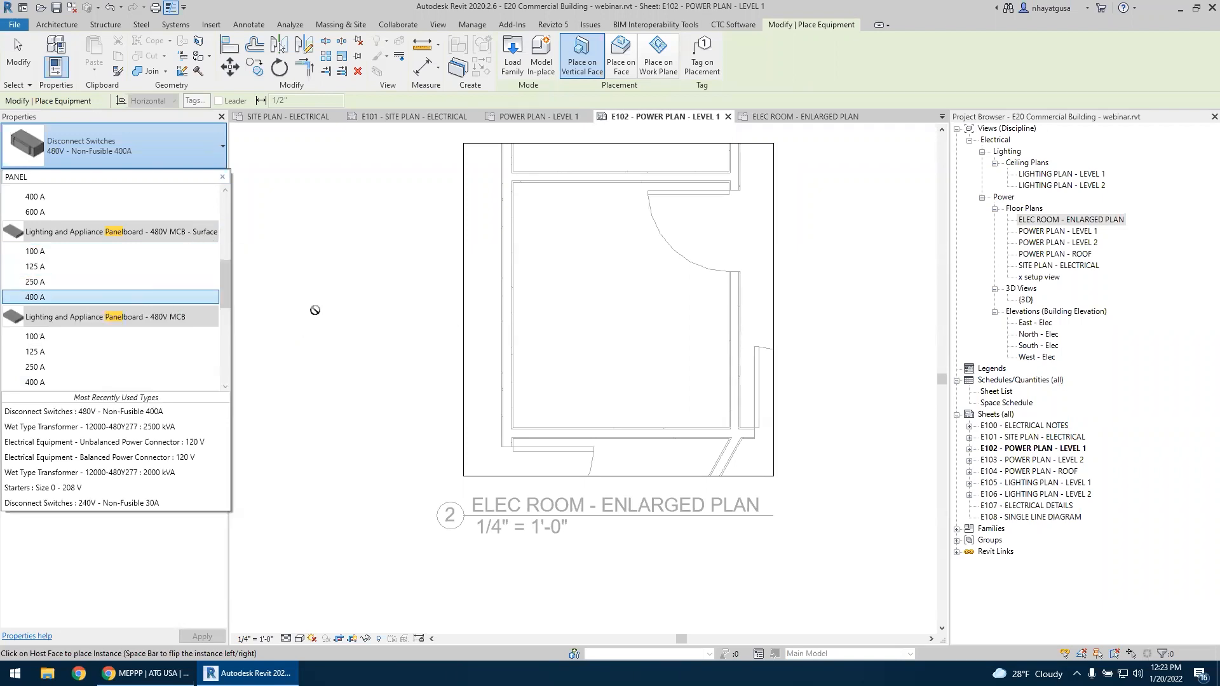
click(64, 296)
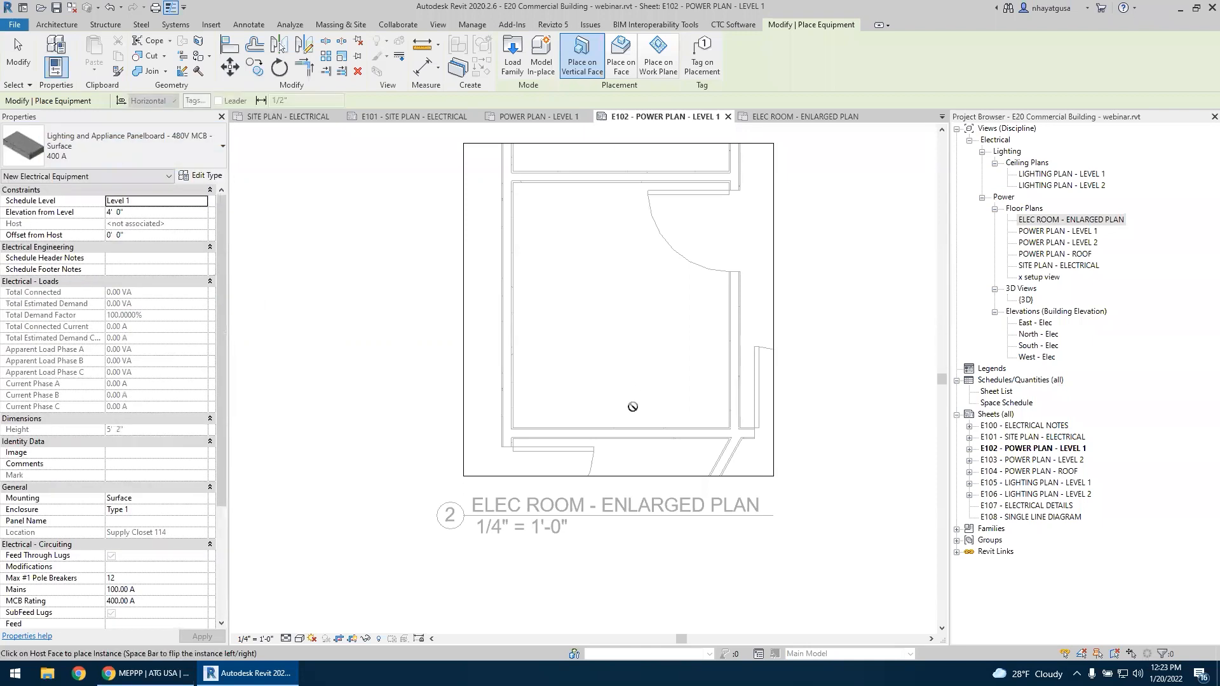
click(649, 425)
key(Escape)
key(Escape)
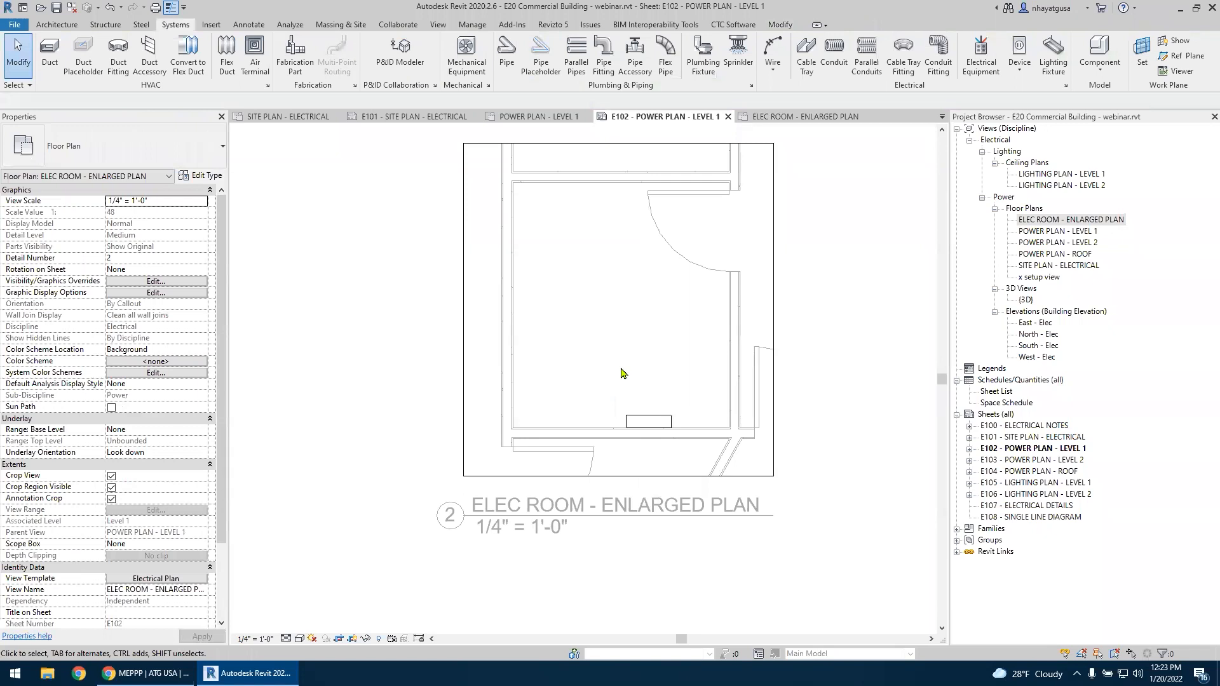
Compare the plan with Thin Lines on and off, leaving Thin Lines off to display true line weights
click(168, 8)
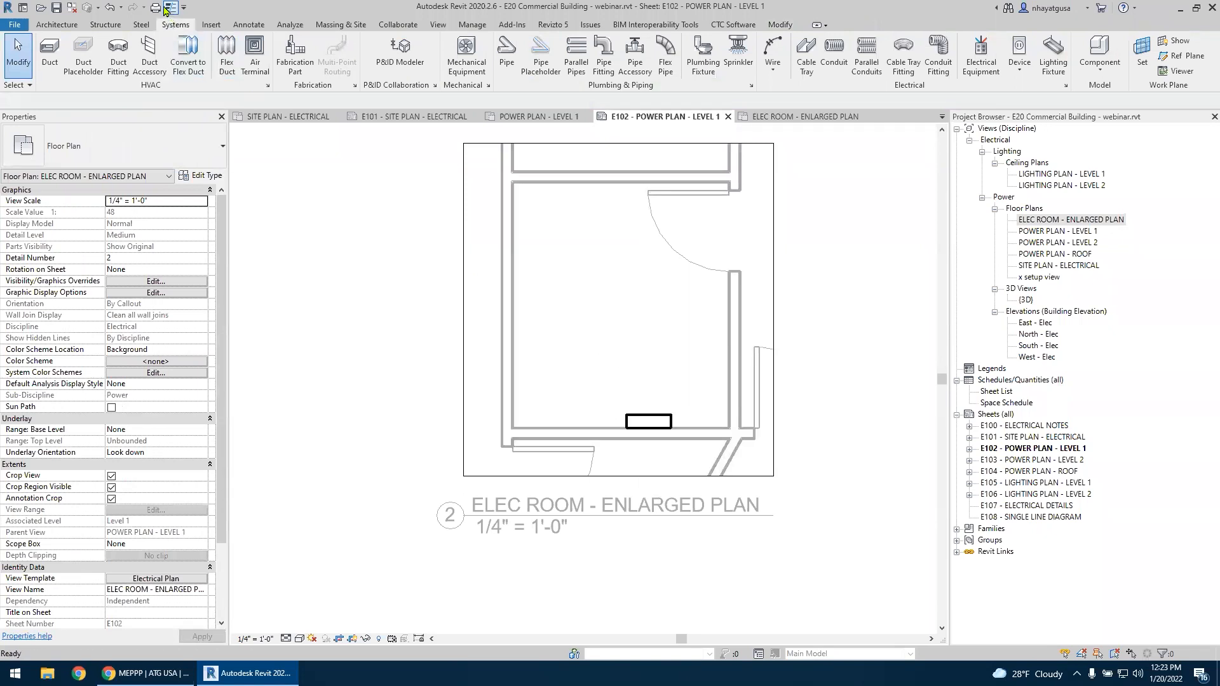
click(168, 8)
click(170, 8)
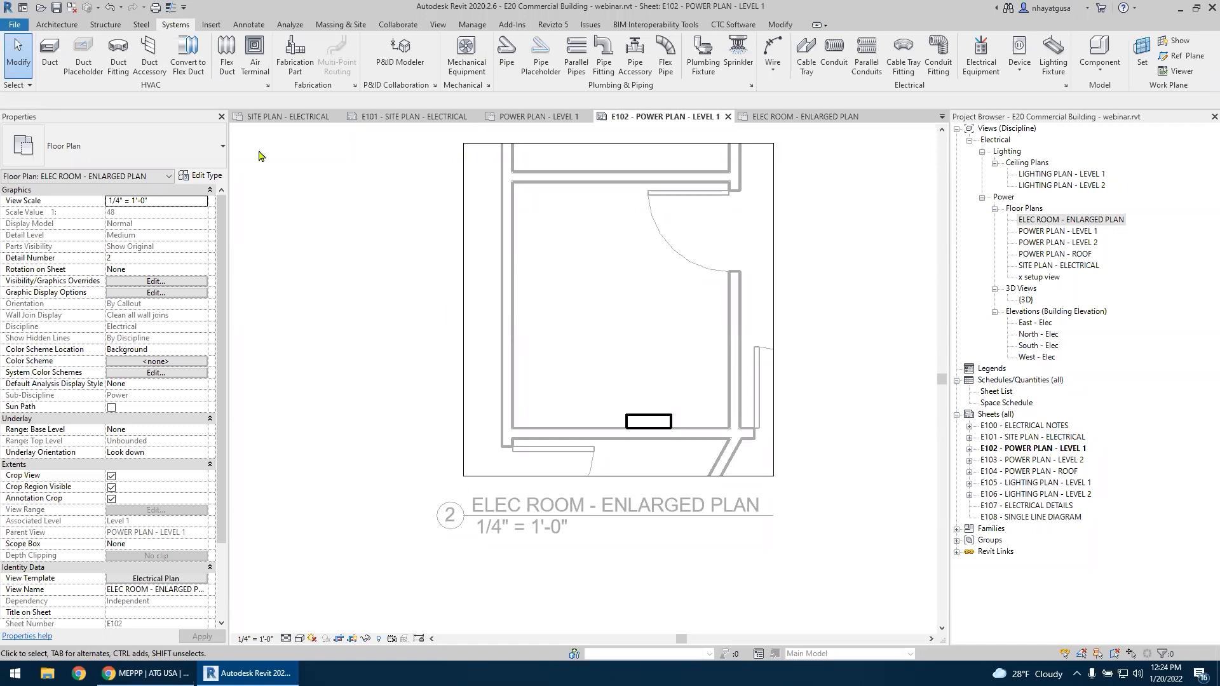
click(169, 8)
click(169, 8)
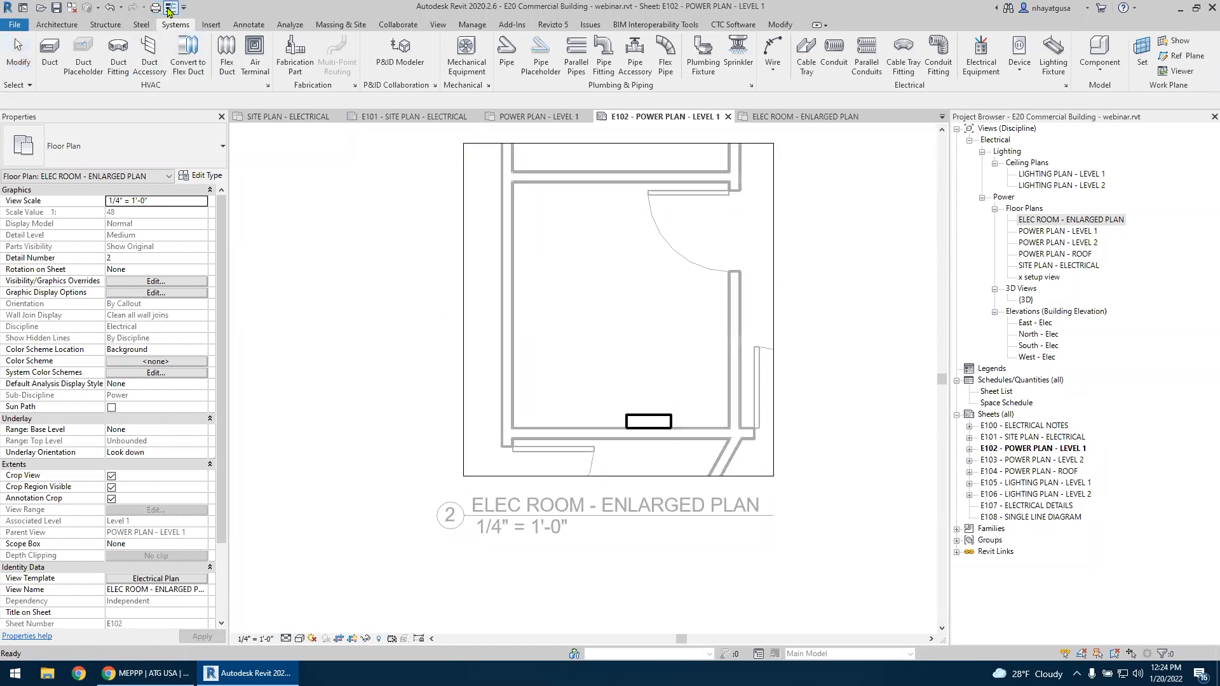
click(169, 9)
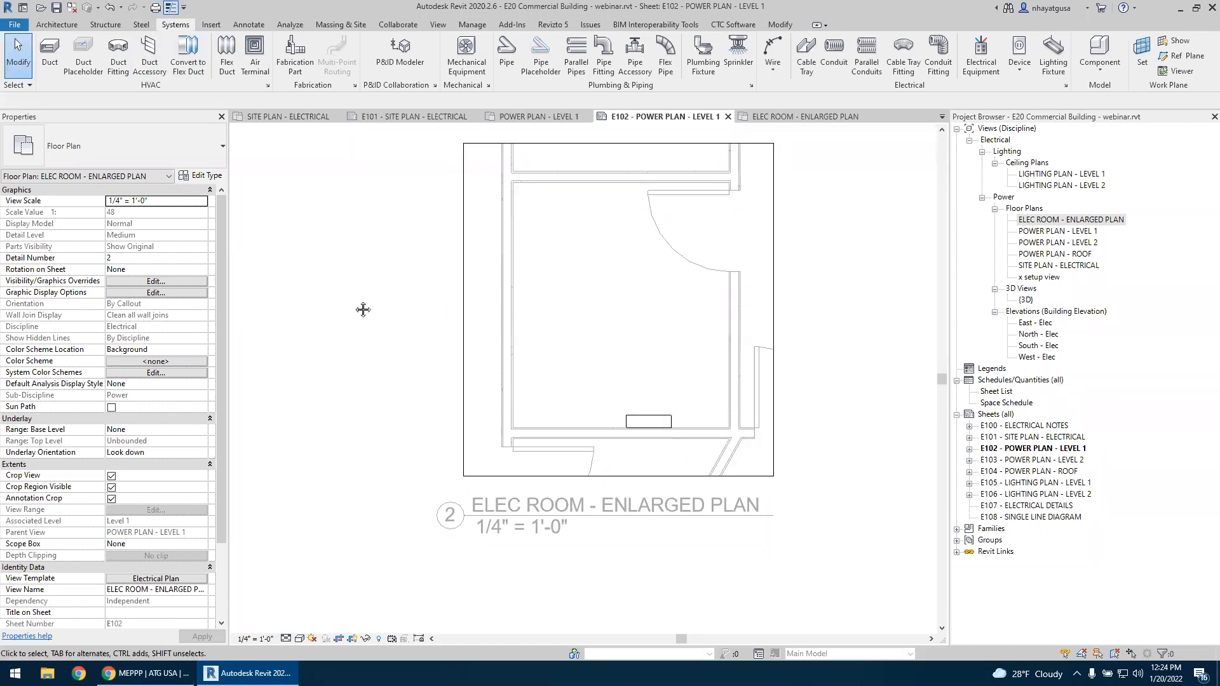
middle_drag(363, 310, 334, 327)
click(168, 8)
scroll(591, 448, up, 4)
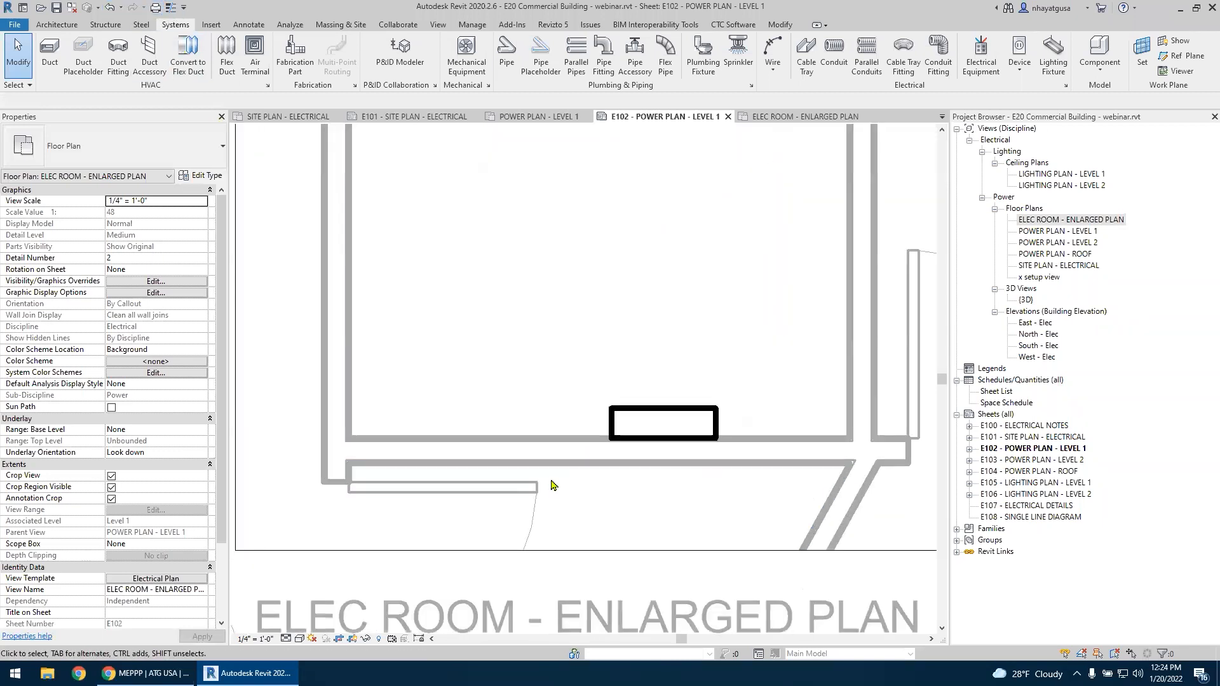
click(679, 419)
scroll(572, 406, down, 5)
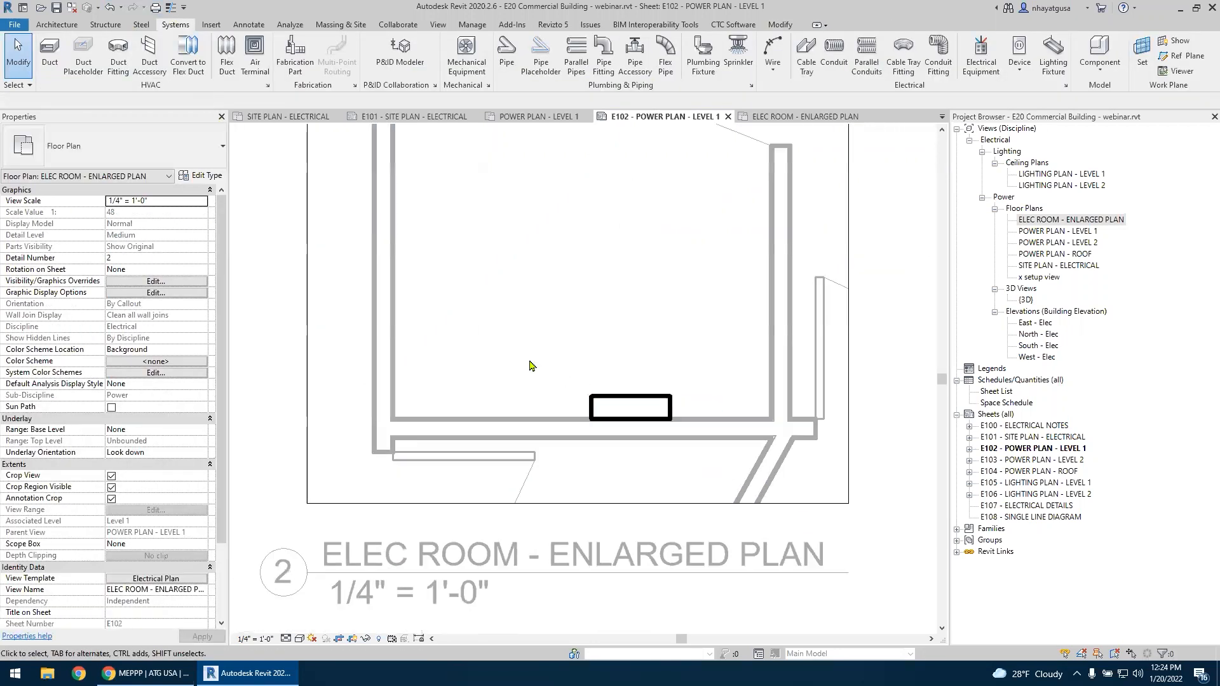
Set the Panel Name of the placed 480V panelboard to H
middle_drag(537, 408, 539, 444)
click(579, 419)
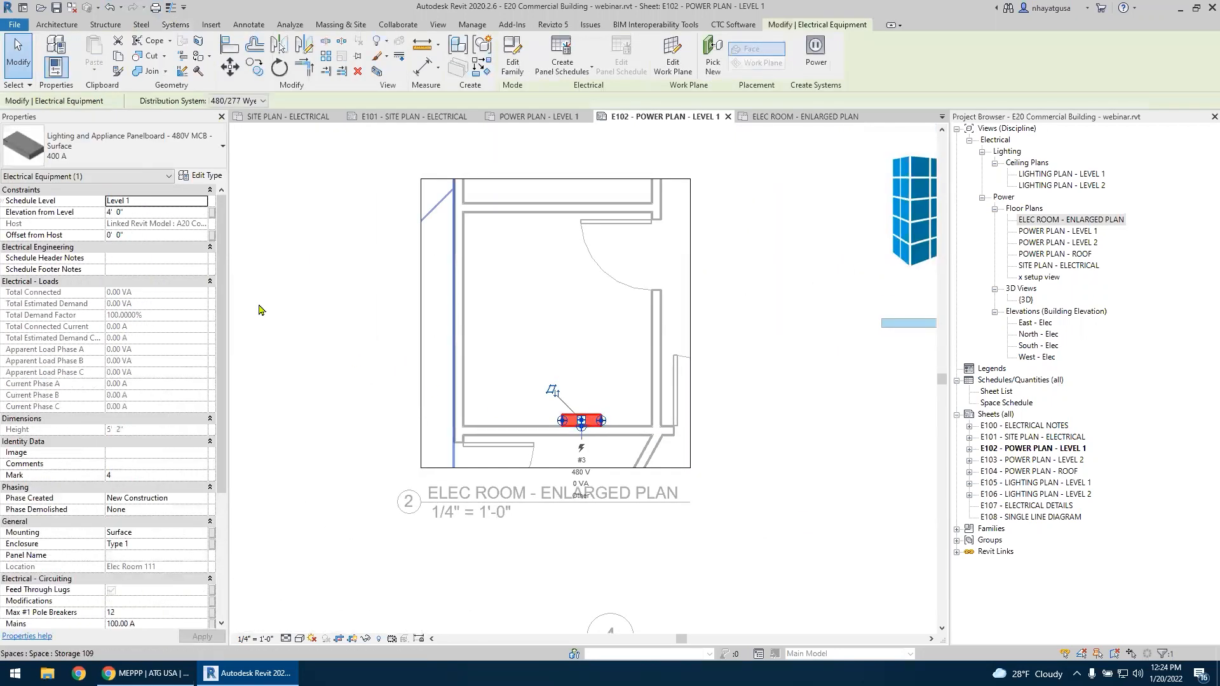
scroll(124, 424, down, 4)
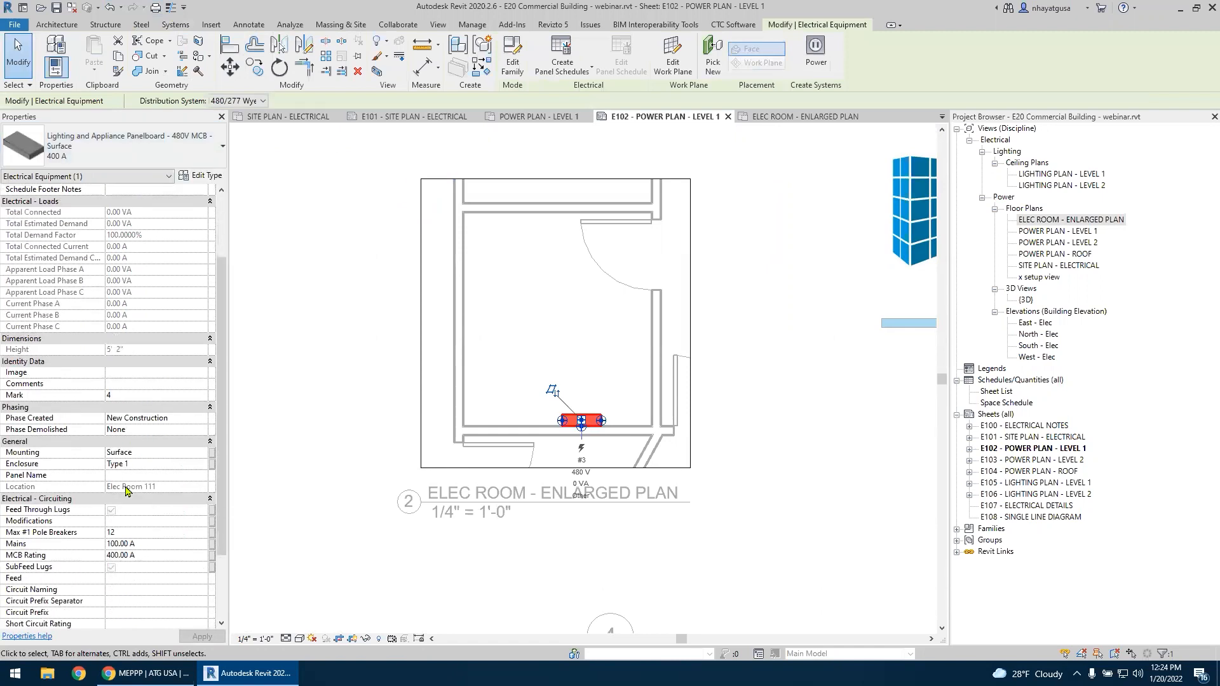
click(123, 420)
text(H)
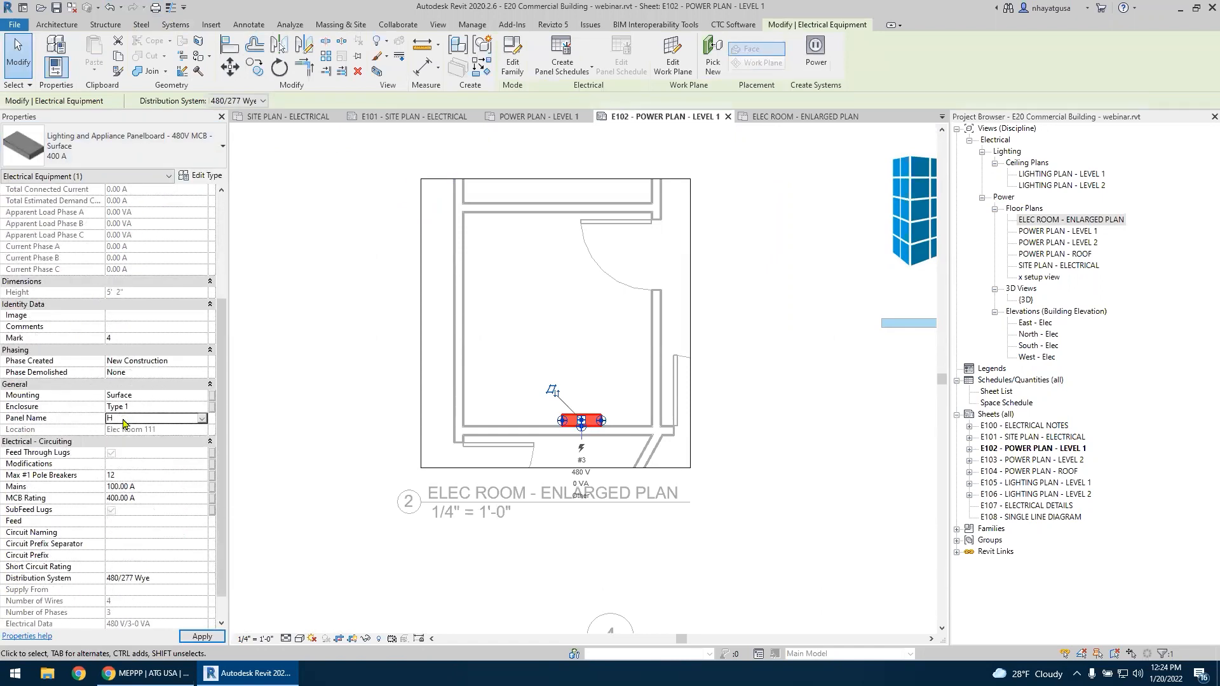
click(438, 343)
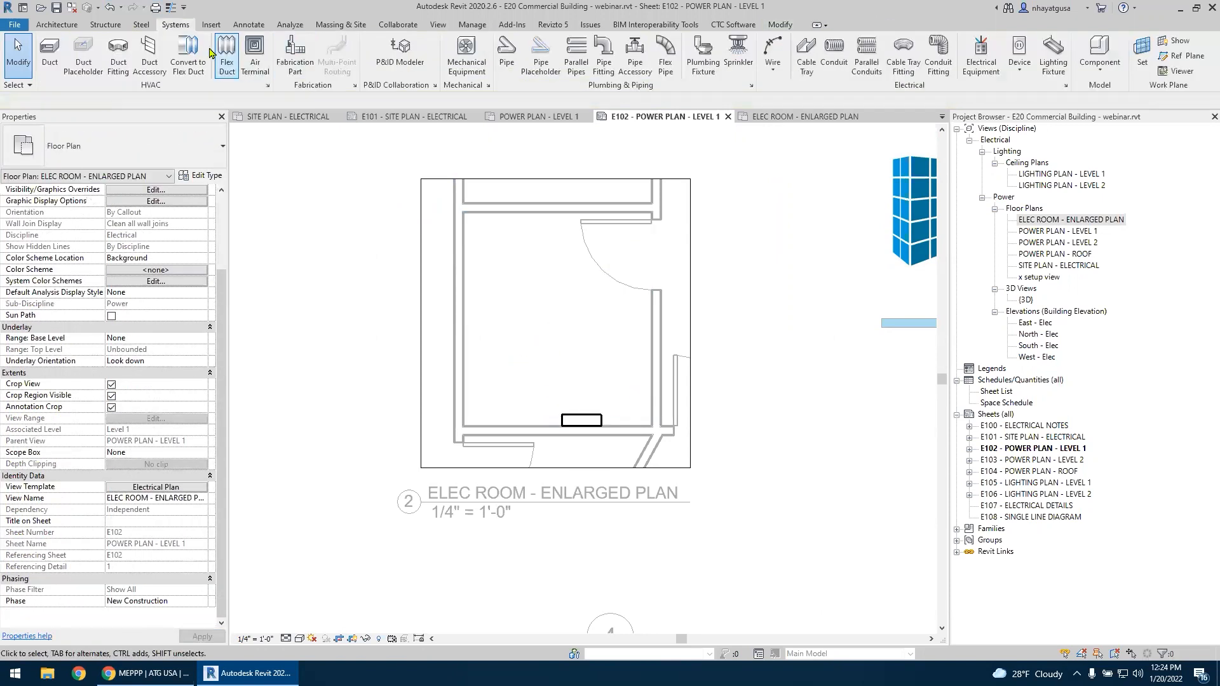
Tag the panelboard by category, placing the tag above it inside the Elec Room
key(t)
key(g)
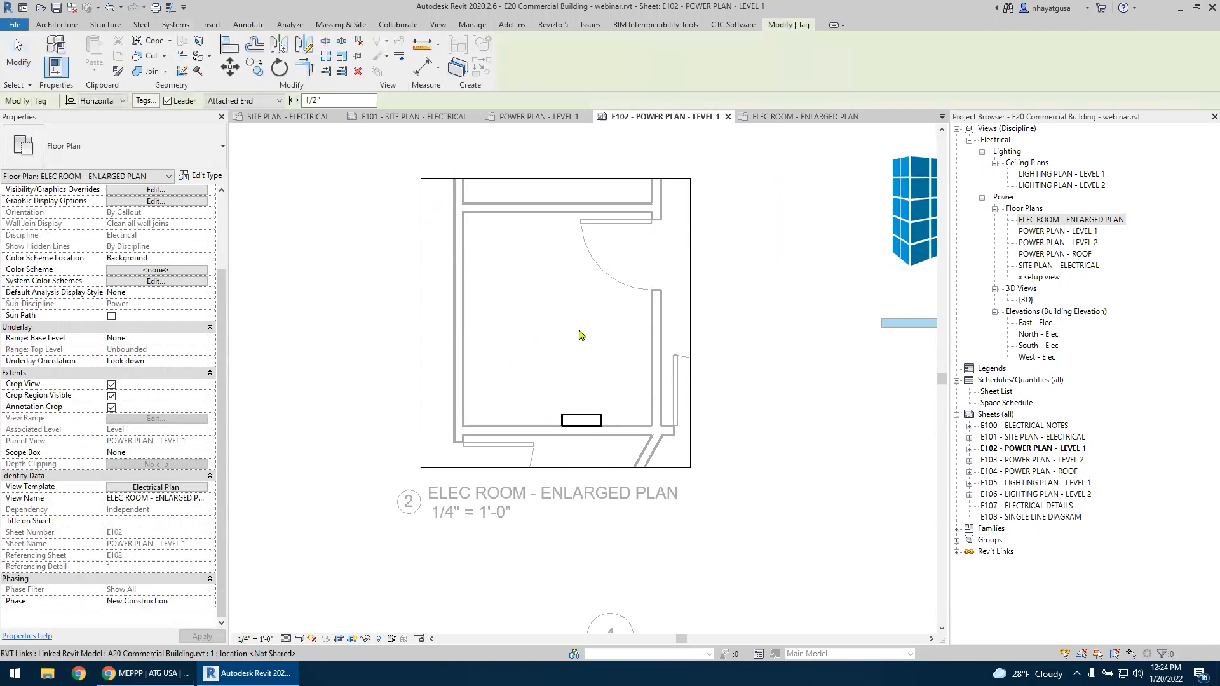
click(581, 372)
key(Escape)
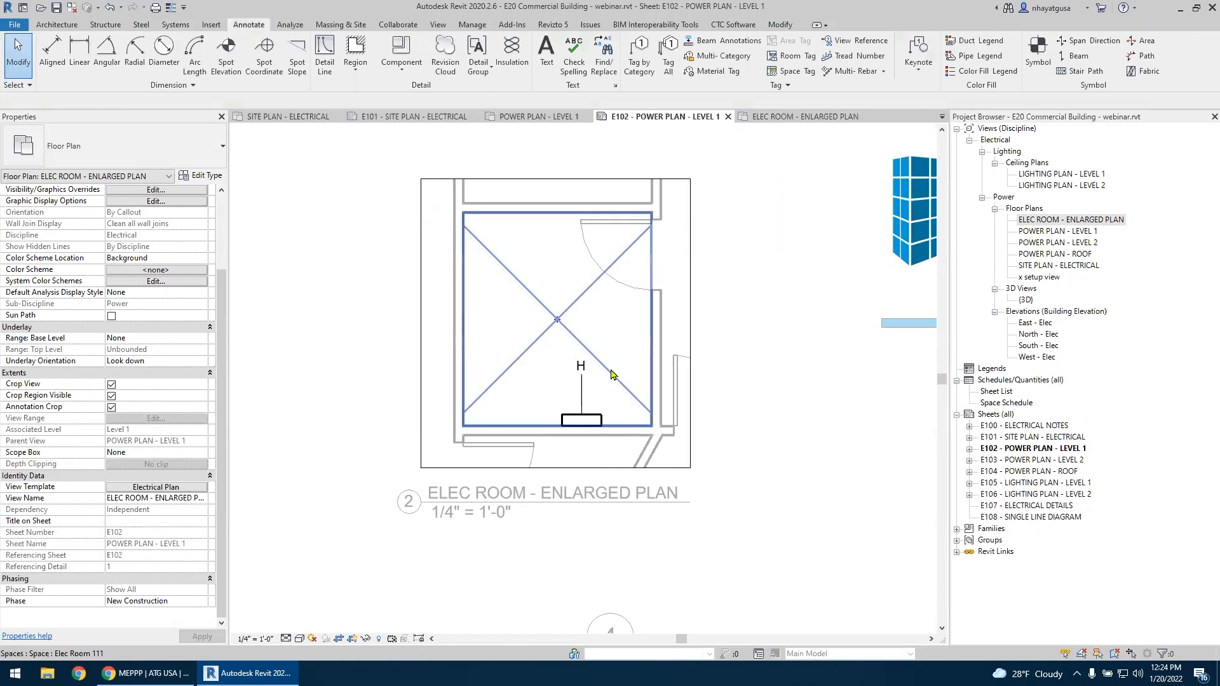
Move the H tag down to just above the panelboard and turn off its leader line
scroll(611, 374, up, 3)
drag(545, 434, 543, 461)
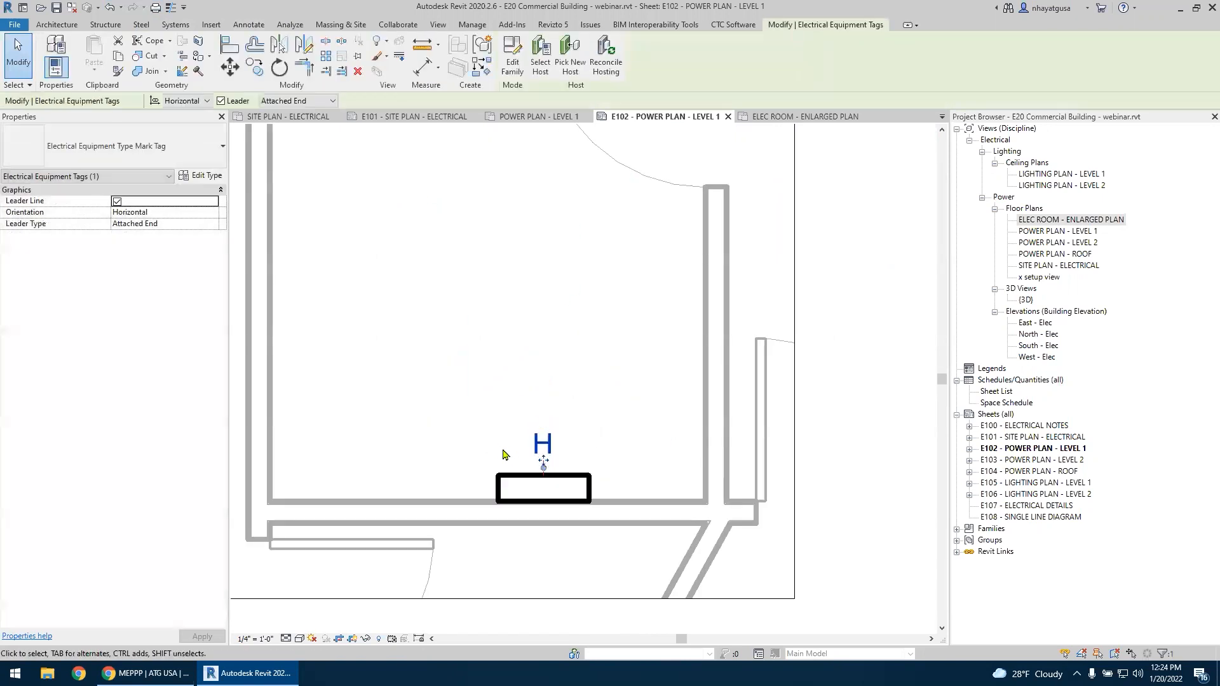
click(118, 202)
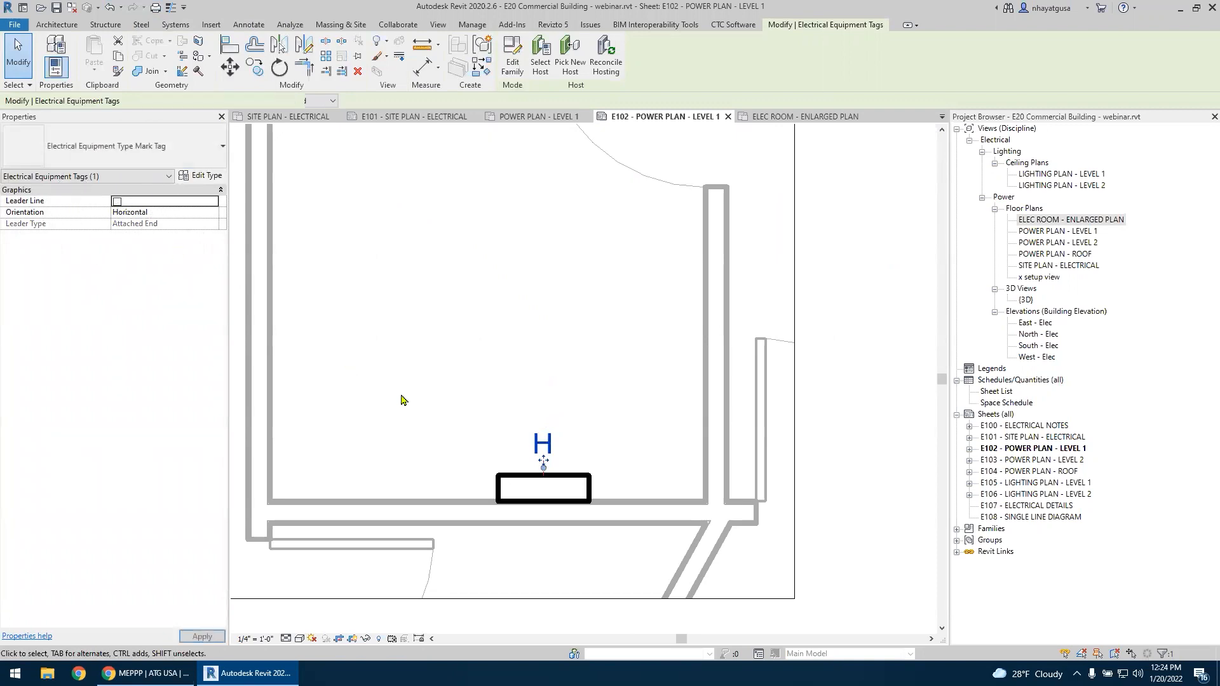
click(403, 400)
Start placing electrical equipment, find the transformer types, and choose the 75 kVA Dry Type Transformer - 480-208Y120 - NEMA Type 2
scroll(401, 399, down, 3)
scroll(502, 403, up, 1)
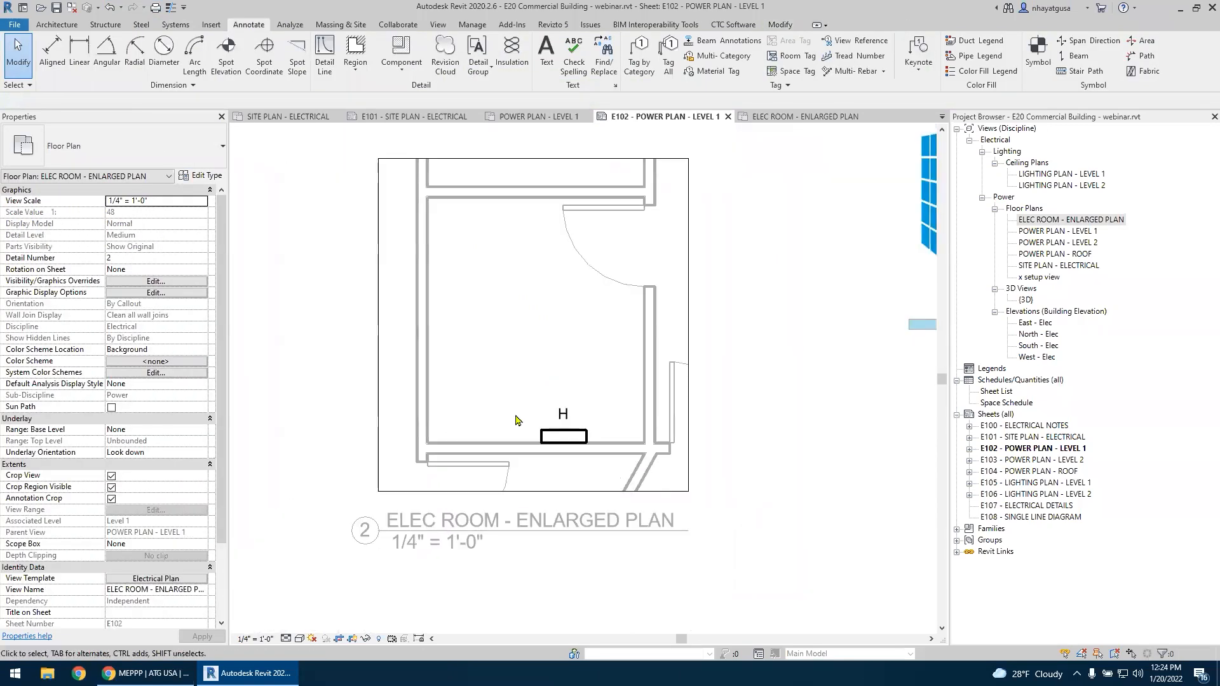
scroll(515, 421, up, 2)
scroll(513, 419, down, 2)
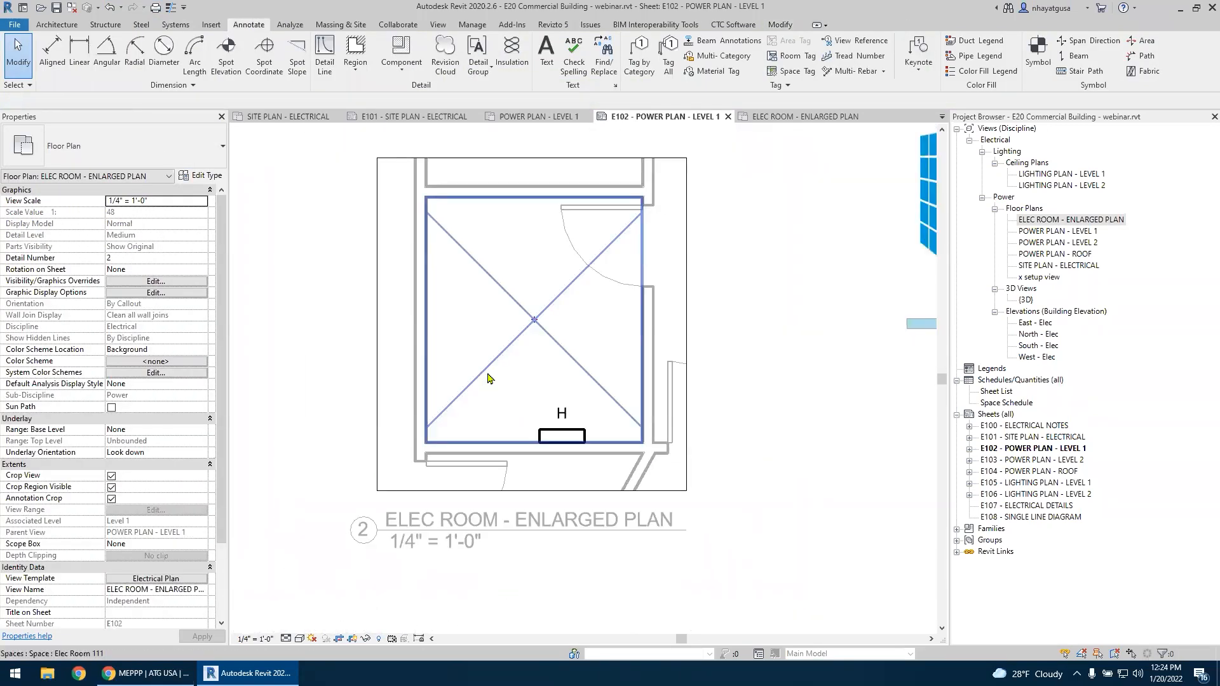
click(175, 24)
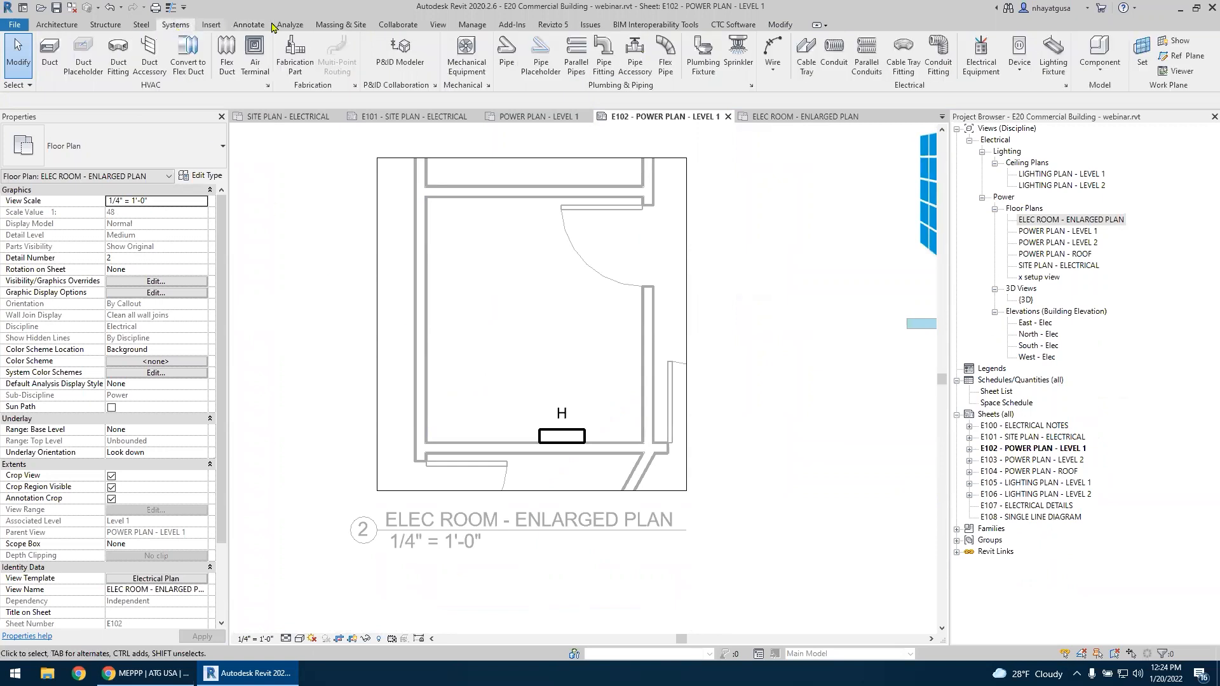
click(980, 56)
click(129, 144)
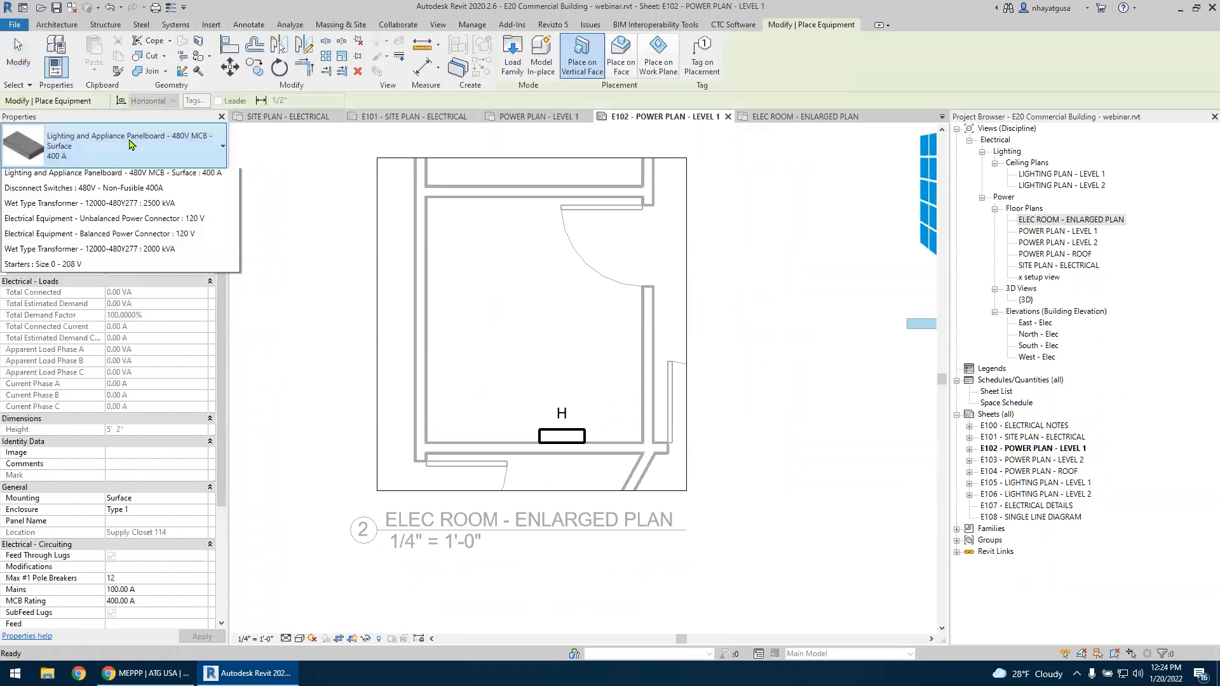
text(TRANSFORM)
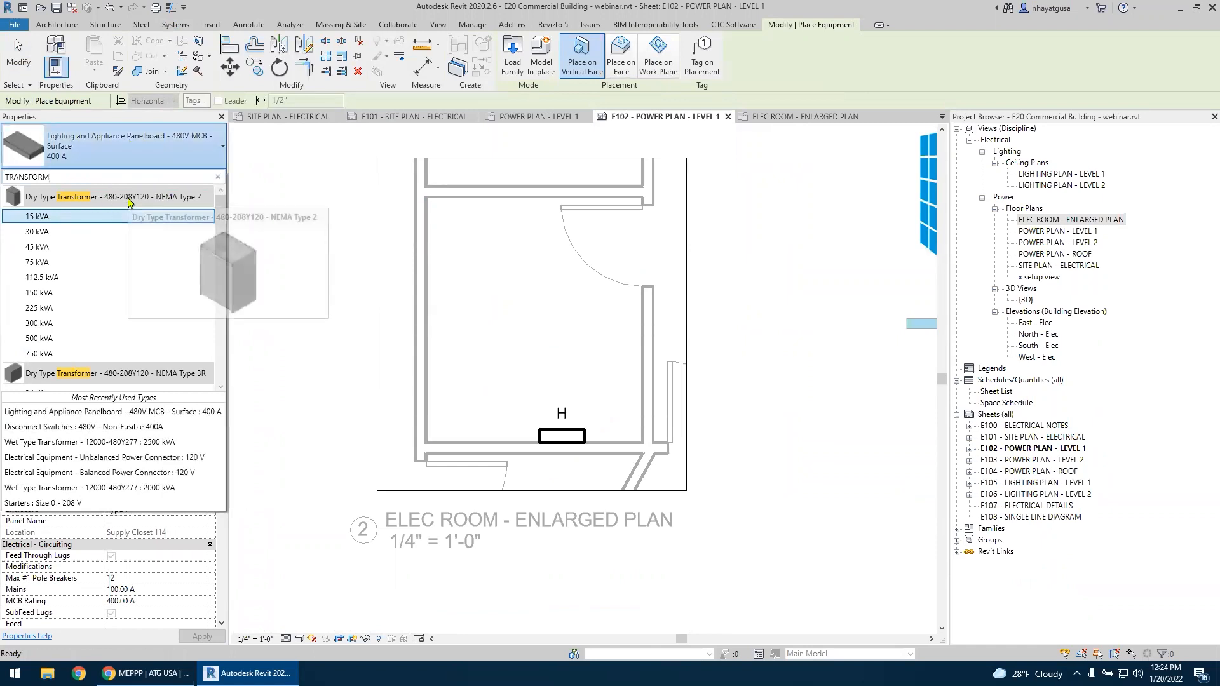
scroll(143, 299, down, 2)
scroll(143, 323, down, 1)
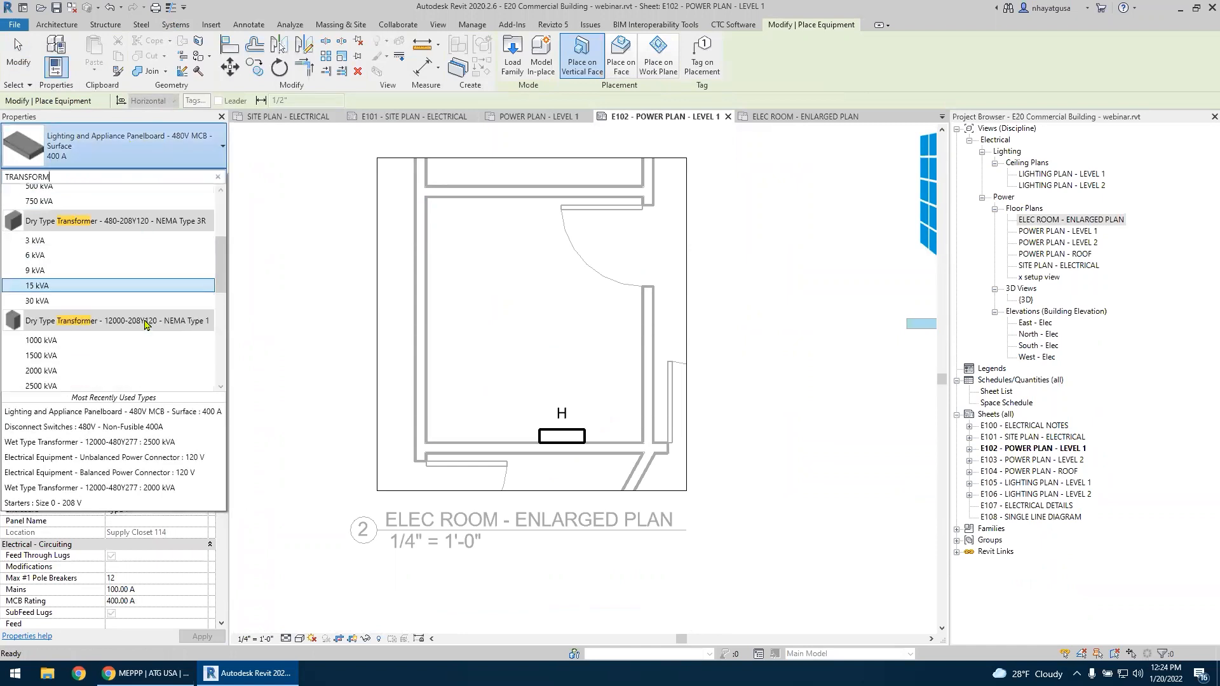
scroll(143, 323, down, 2)
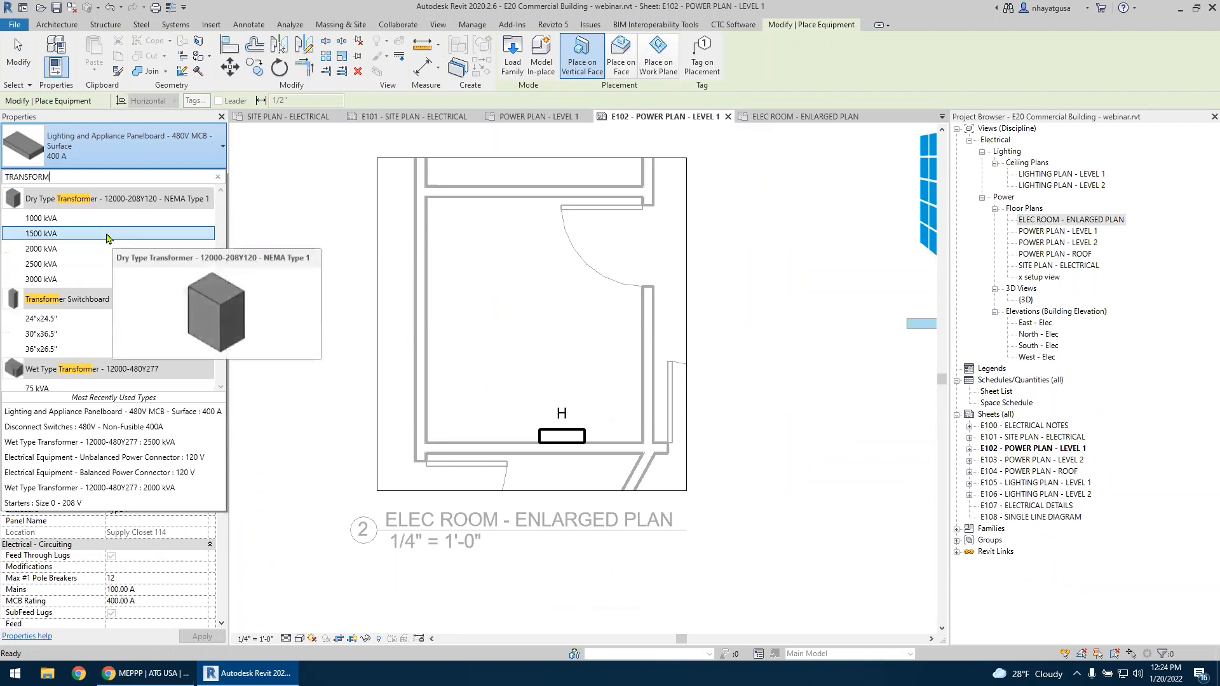
scroll(108, 267, down, 2)
scroll(108, 293, down, 4)
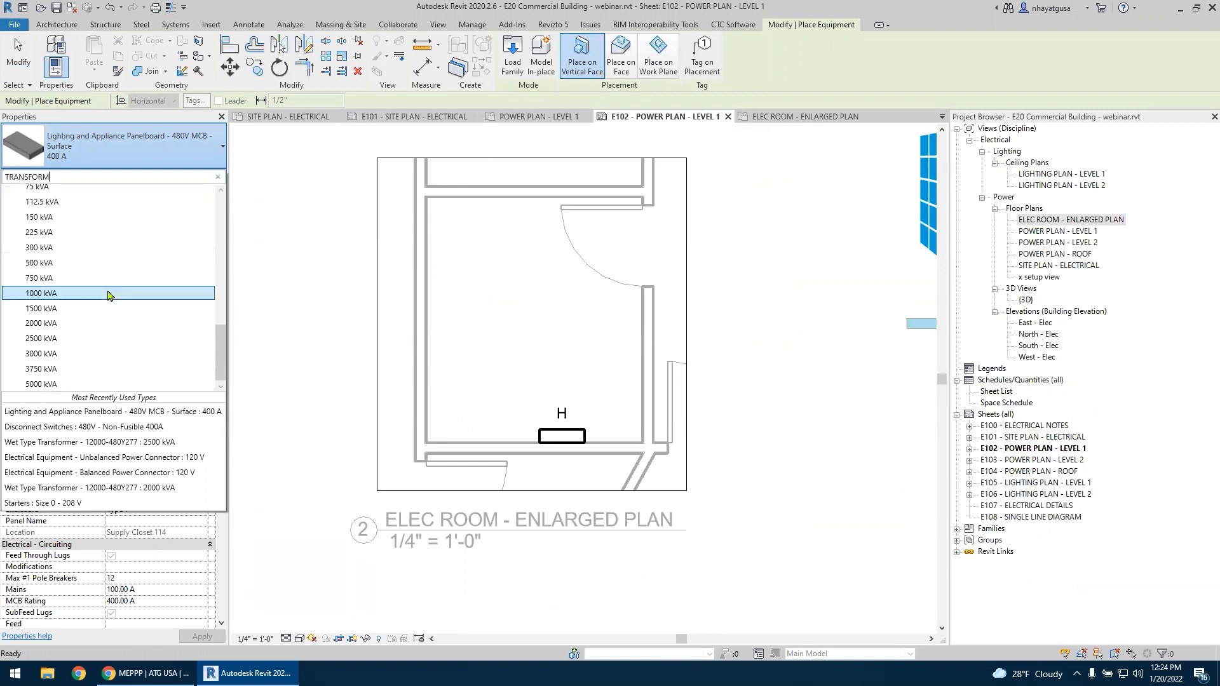
scroll(72, 244, up, 3)
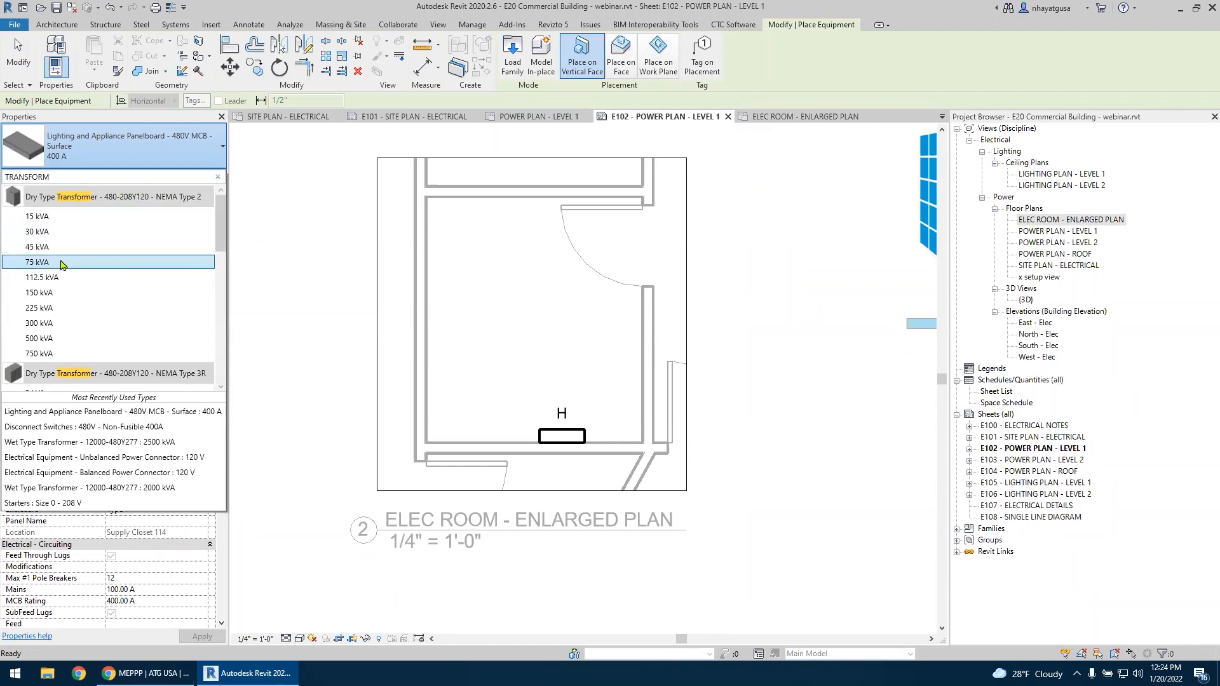
click(63, 262)
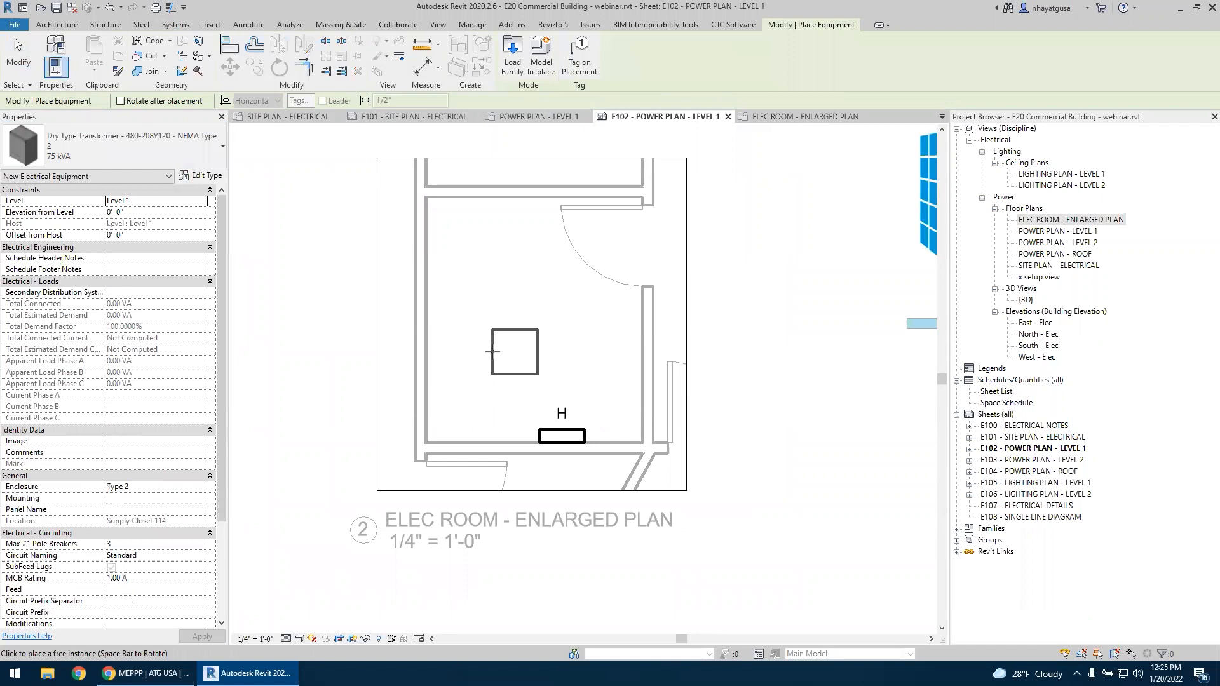
Place the 75 kVA transformer in the lower-left corner of the Elec Room, beside panelboard H
scroll(473, 424, up, 3)
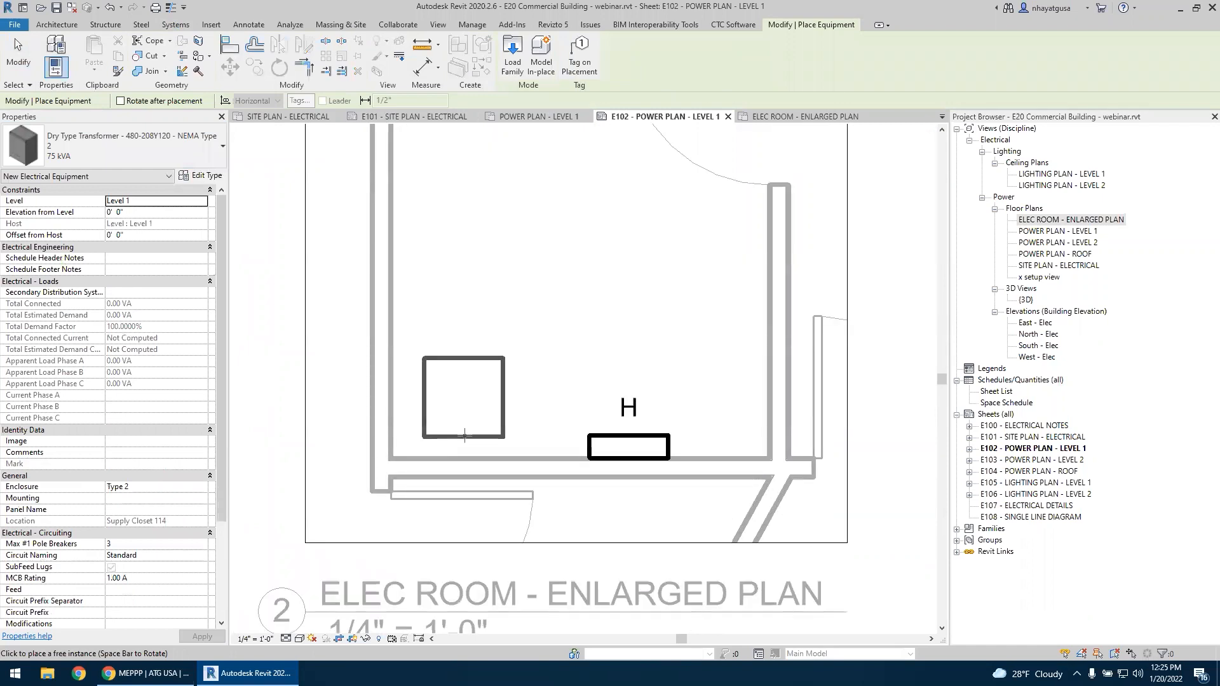
click(458, 436)
key(Escape)
key(Escape)
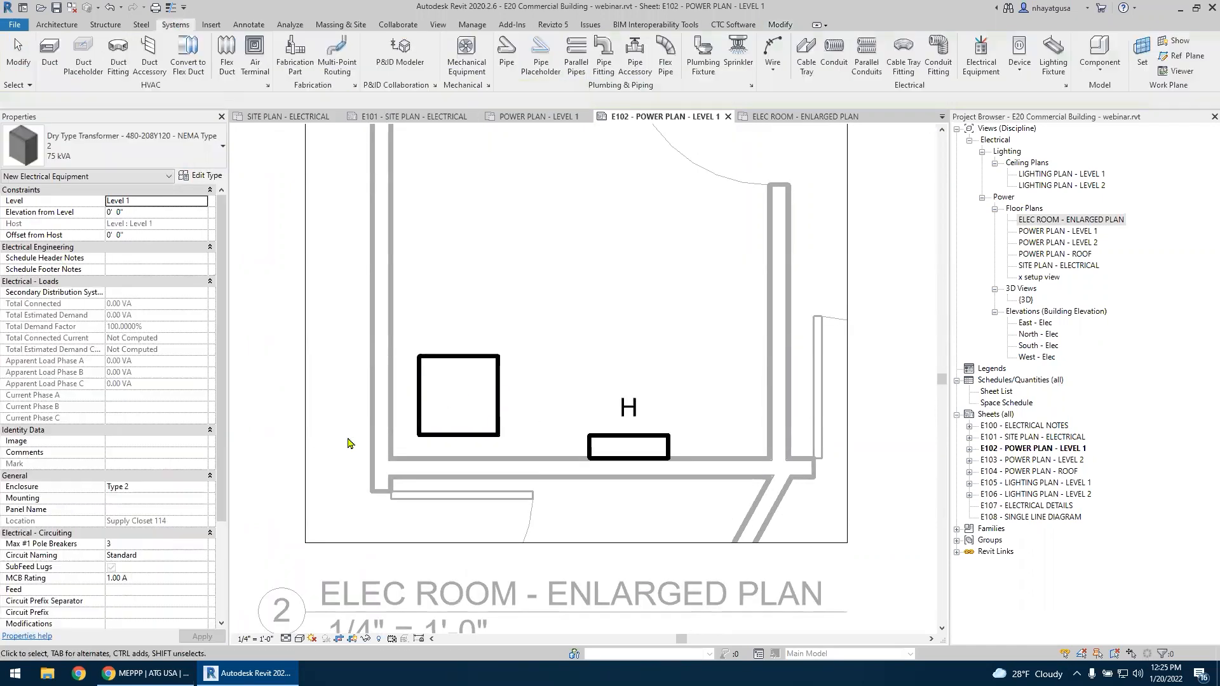
scroll(536, 425, up, 2)
click(607, 445)
scroll(559, 457, down, 1)
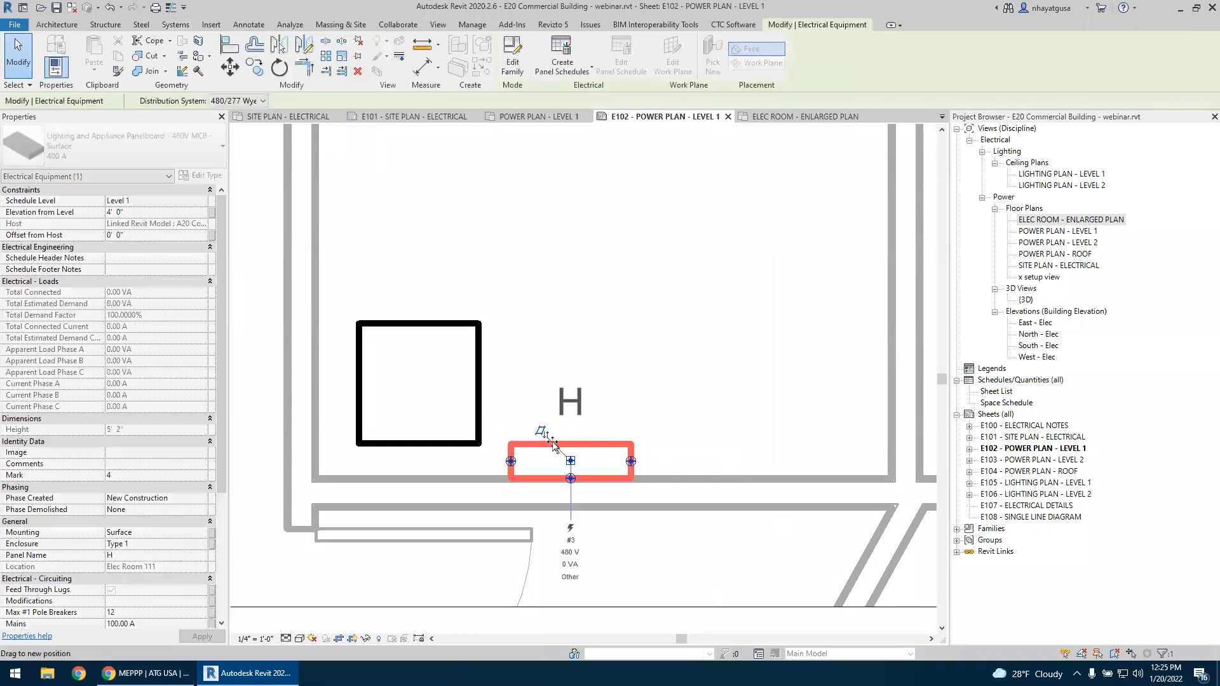
key(Escape)
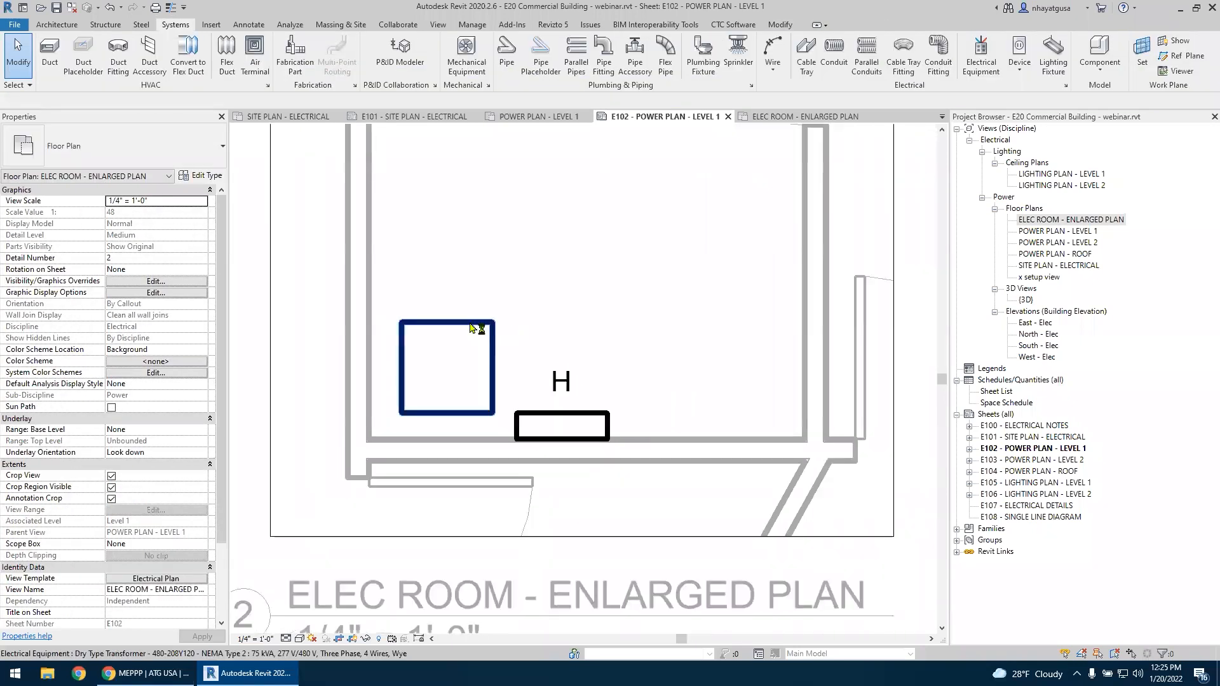
Set the Panel Name of the placed transformer to T
click(470, 326)
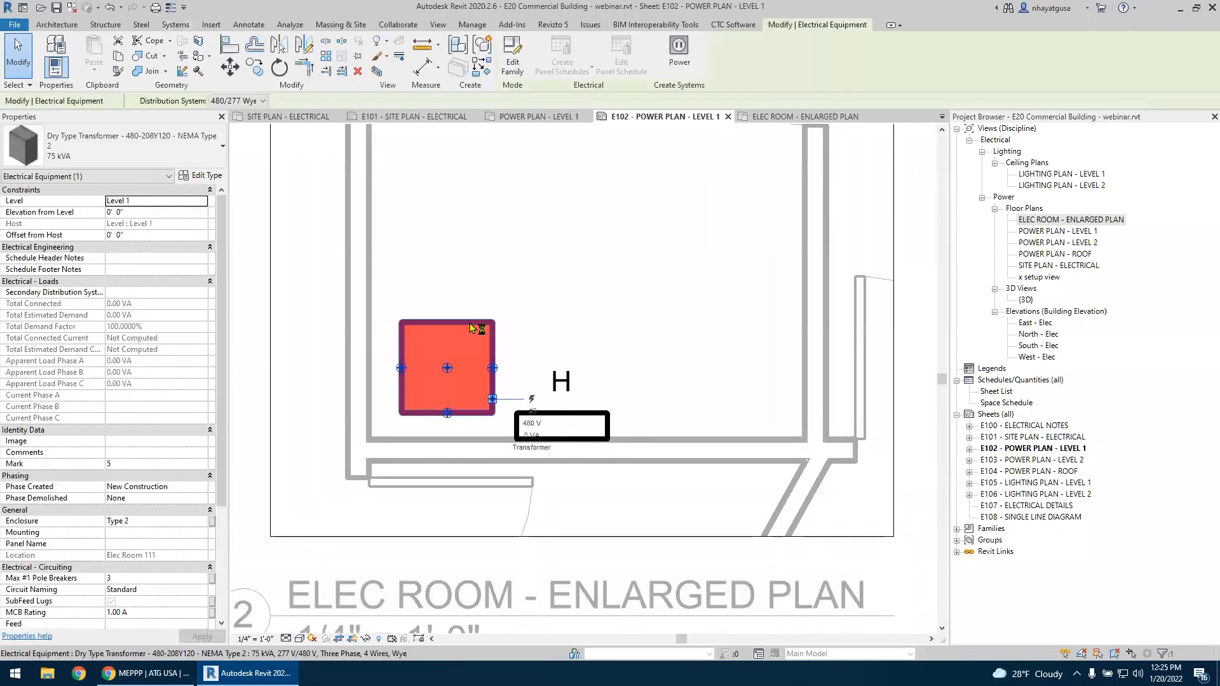
scroll(136, 432, down, 3)
click(140, 441)
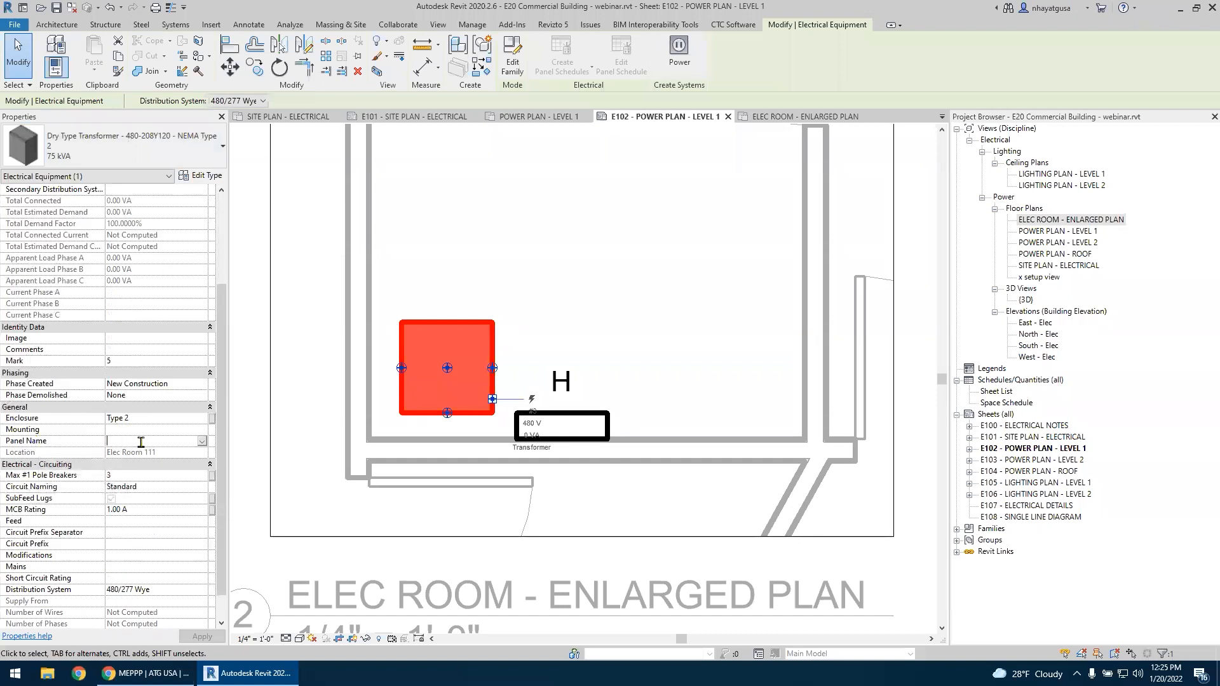
text(T)
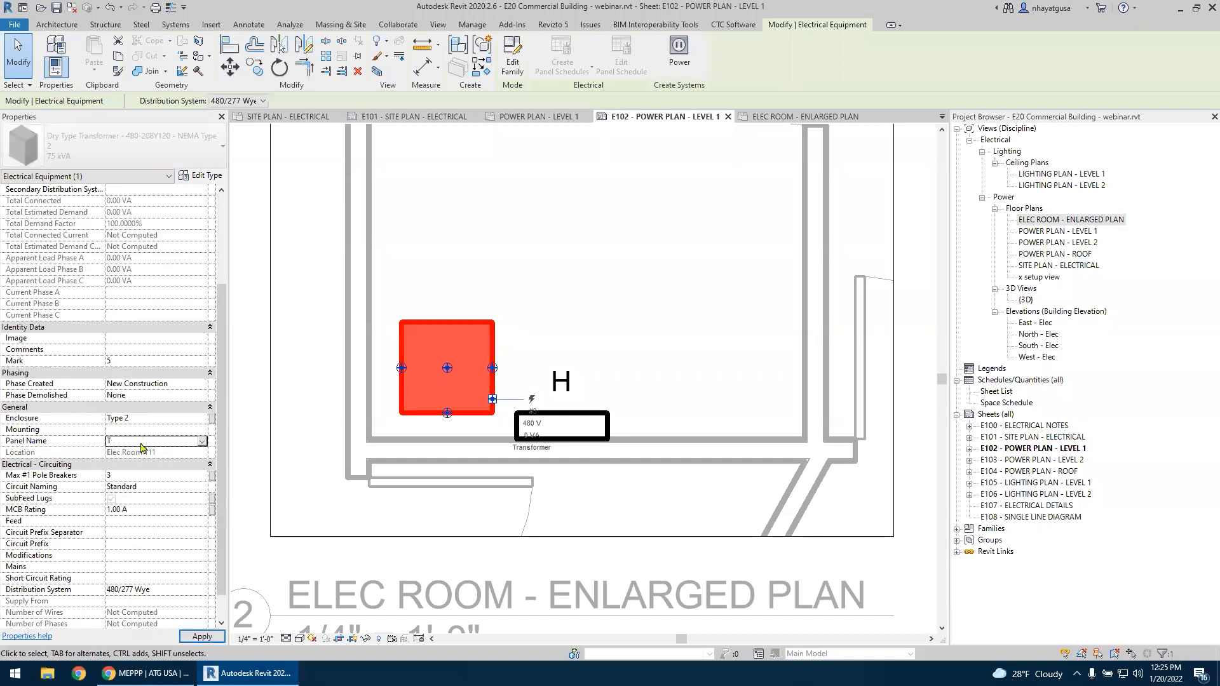
click(536, 273)
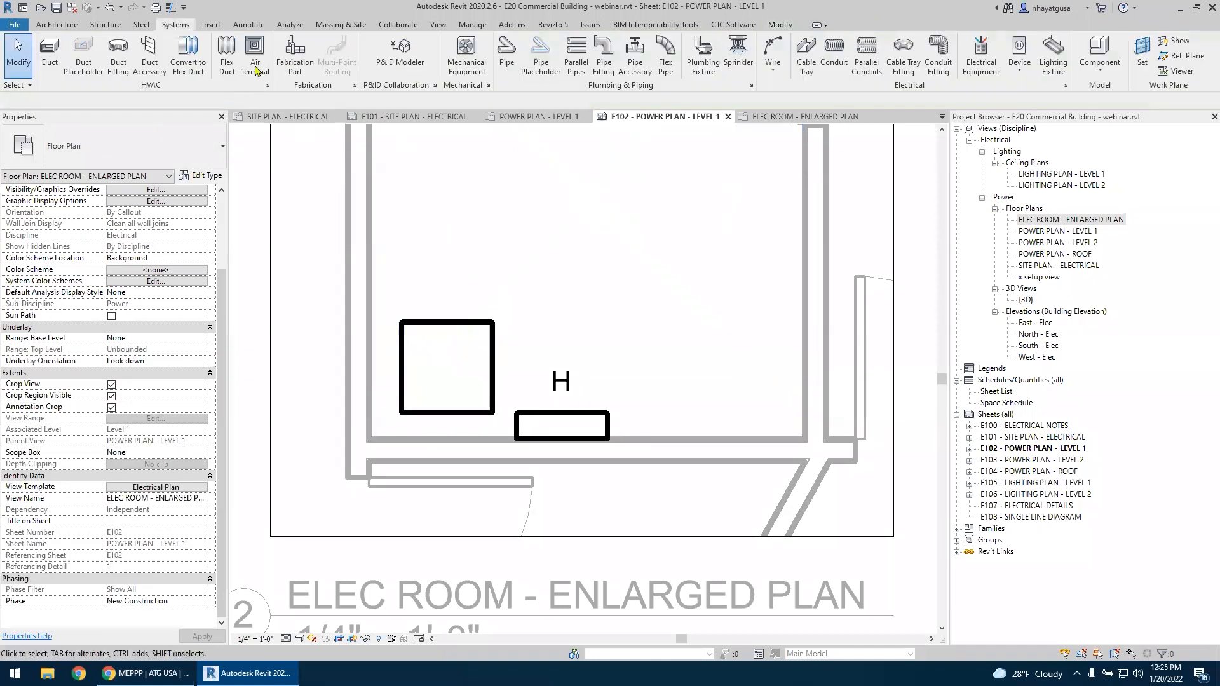
Tag the transformer by category with the leader turned off, so the tag sits inside its outline
click(247, 25)
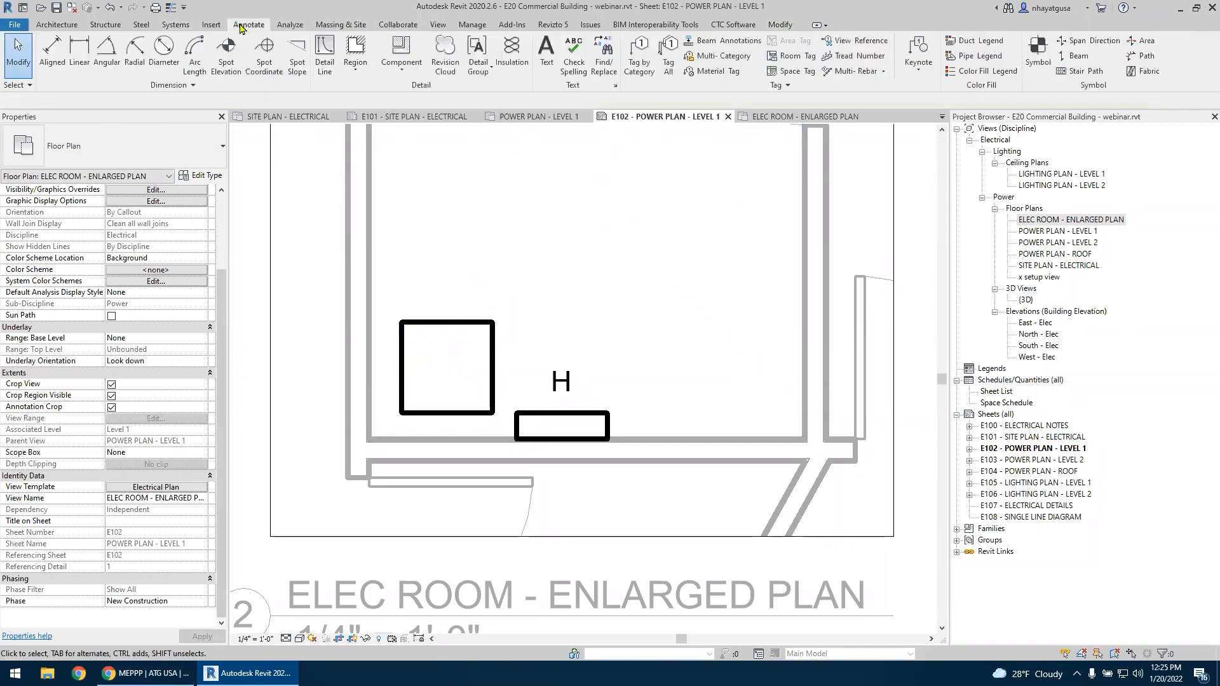
click(639, 62)
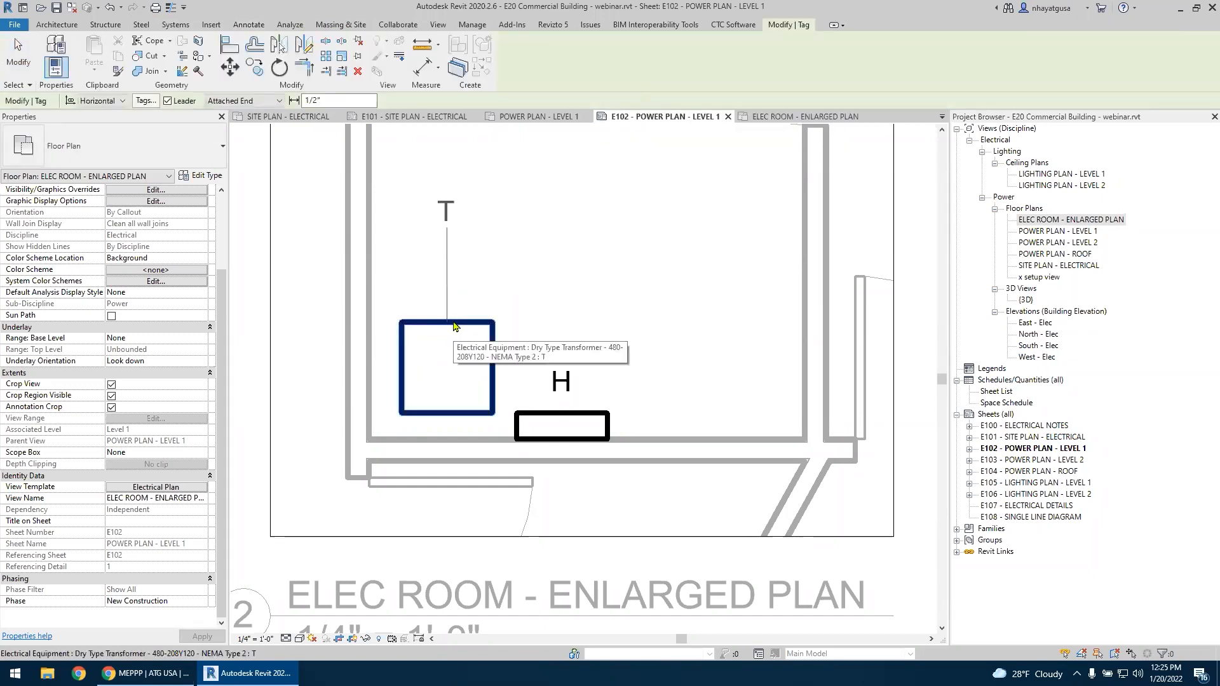
click(168, 101)
click(413, 337)
key(Escape)
key(Escape)
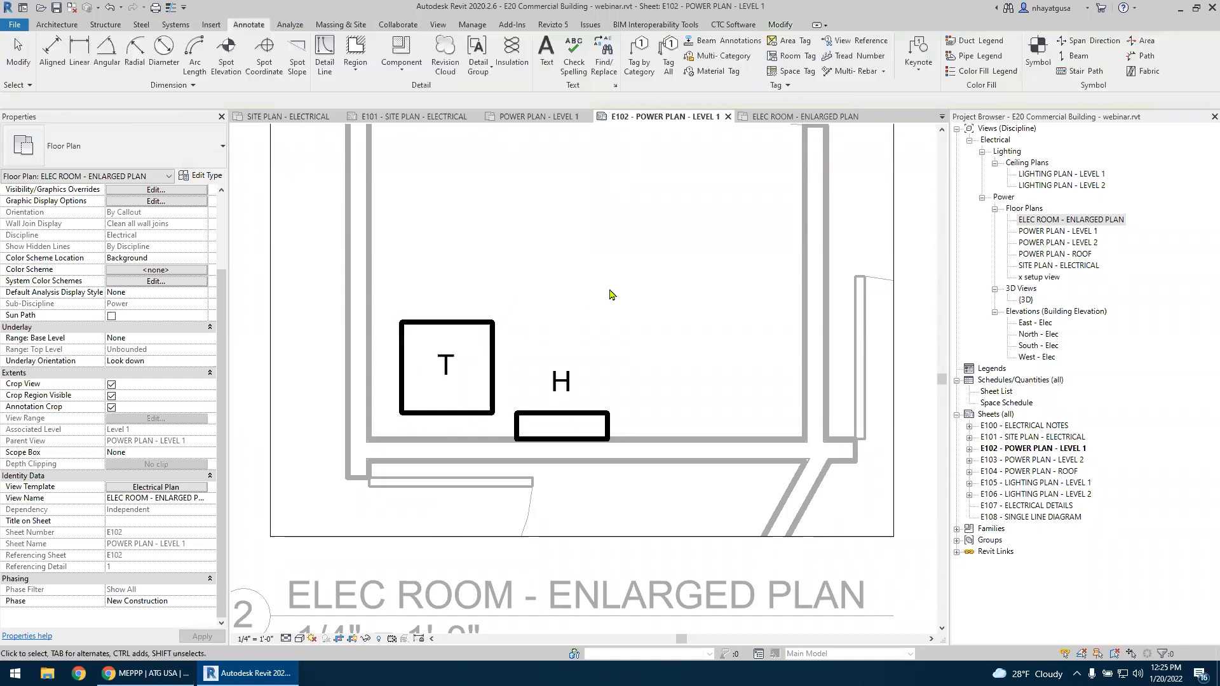
Start placing another piece of electrical equipment in the enlarged Elec Room plan
scroll(608, 294, down, 1)
scroll(417, 346, down, 1)
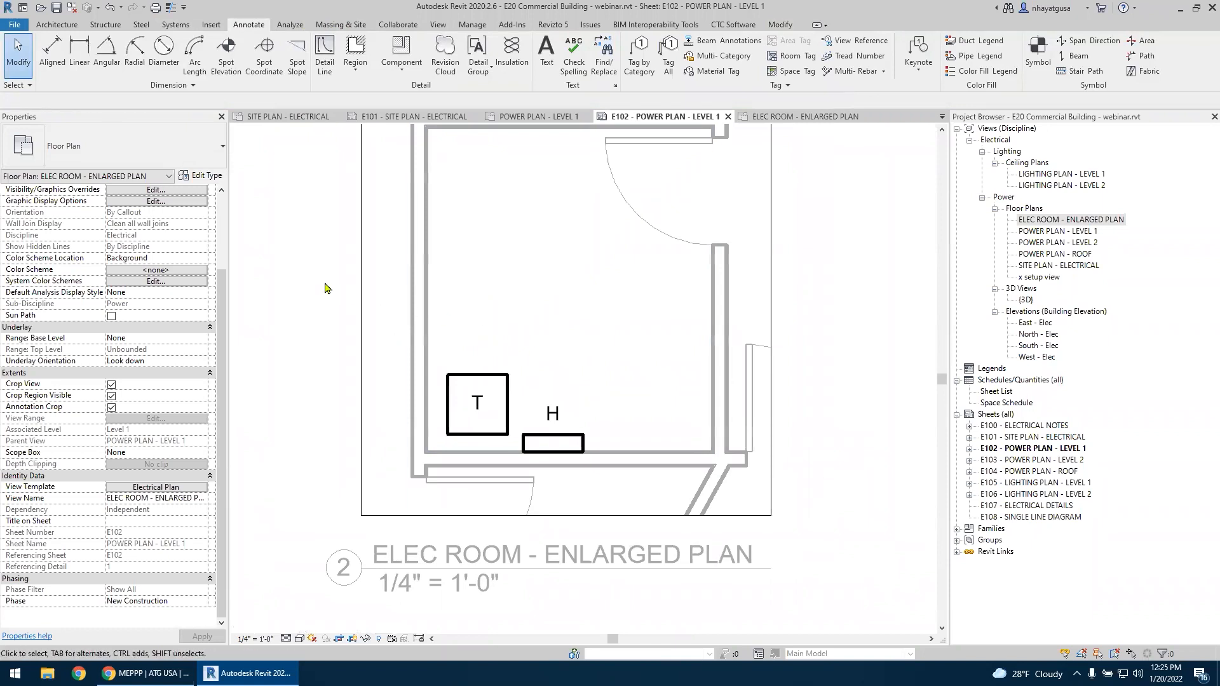
click(176, 24)
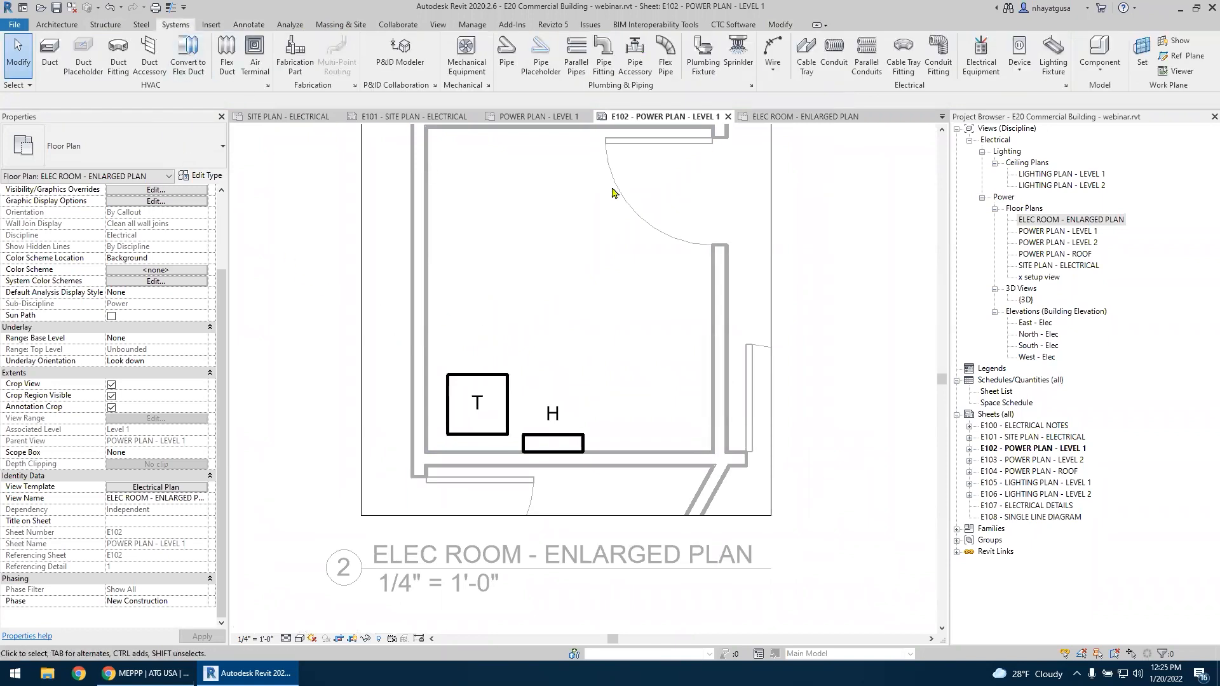
click(984, 69)
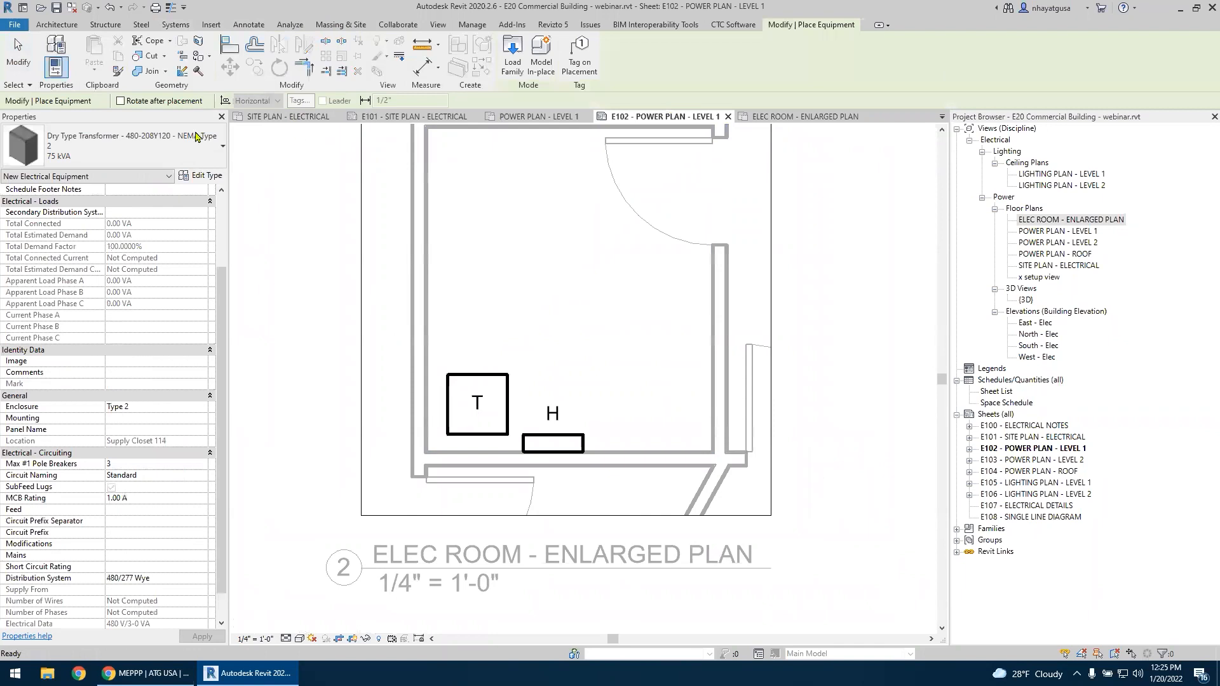
Place a 400 A Lighting and Appliance Panelboard - 208V MCB - Surface on the electrical room's left wall, above transformer T
click(119, 147)
text(PANEL)
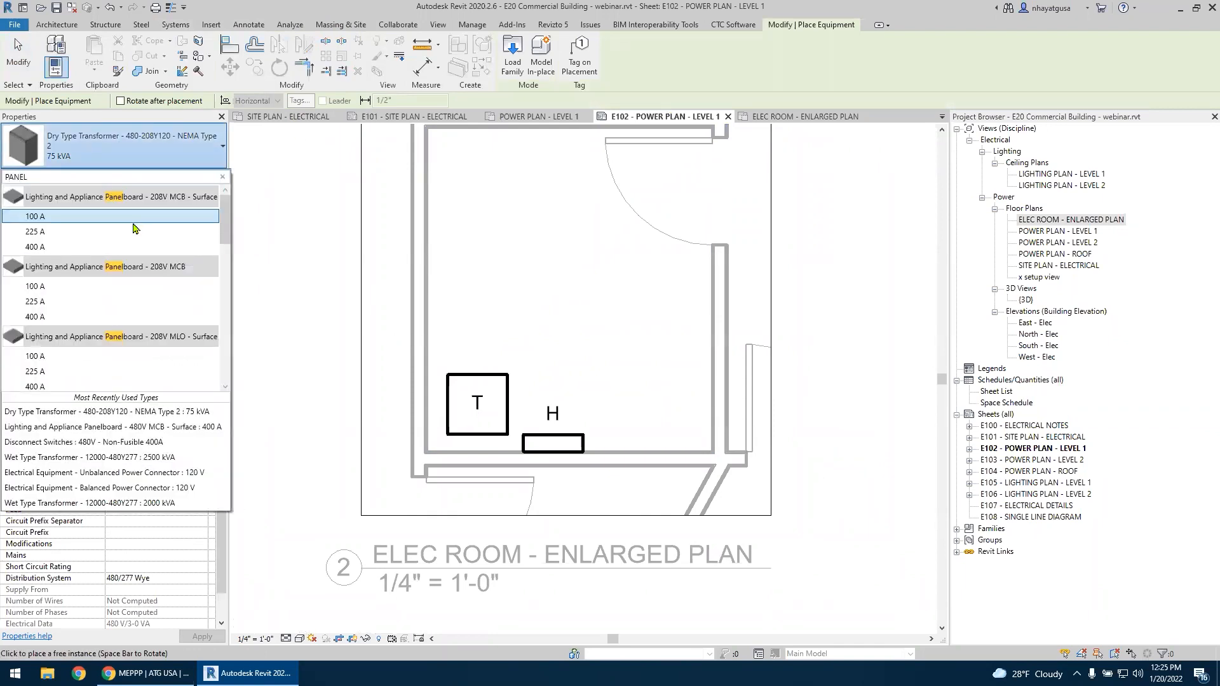
mouse_move(200, 202)
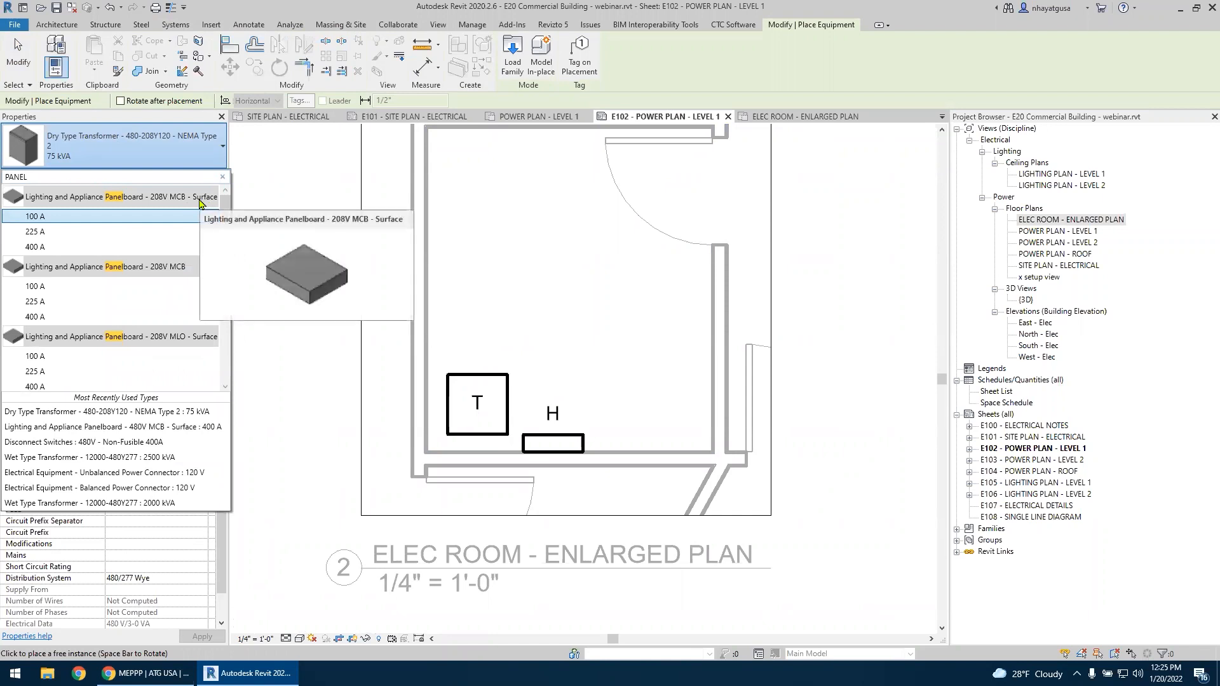
click(64, 246)
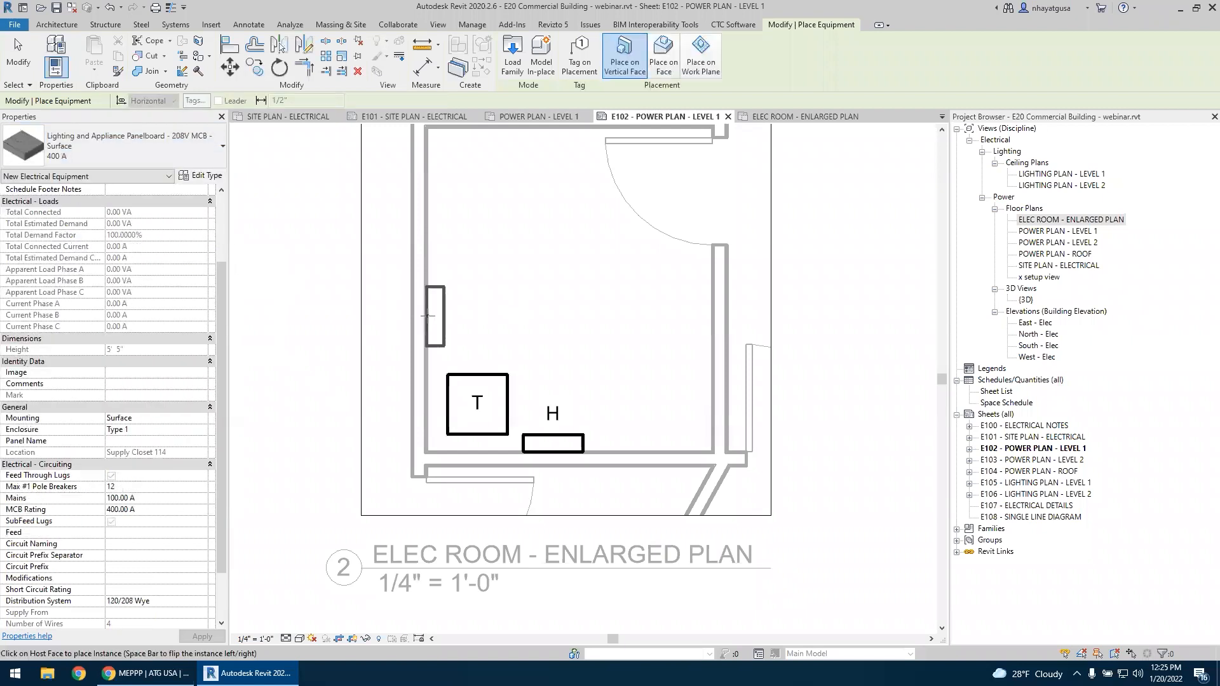
click(427, 316)
key(Escape)
click(506, 395)
click(533, 351)
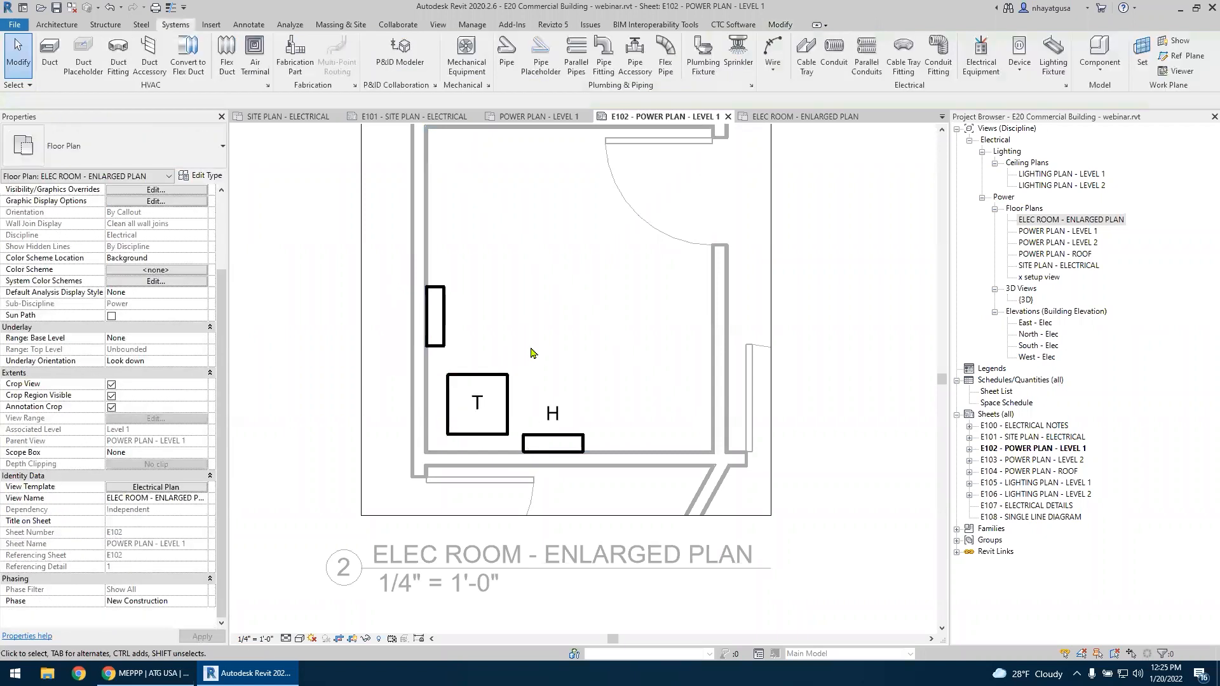
Set the new panelboard's Mains to 400 A and its MCB Rating to 300 A
scroll(455, 329, up, 2)
click(428, 325)
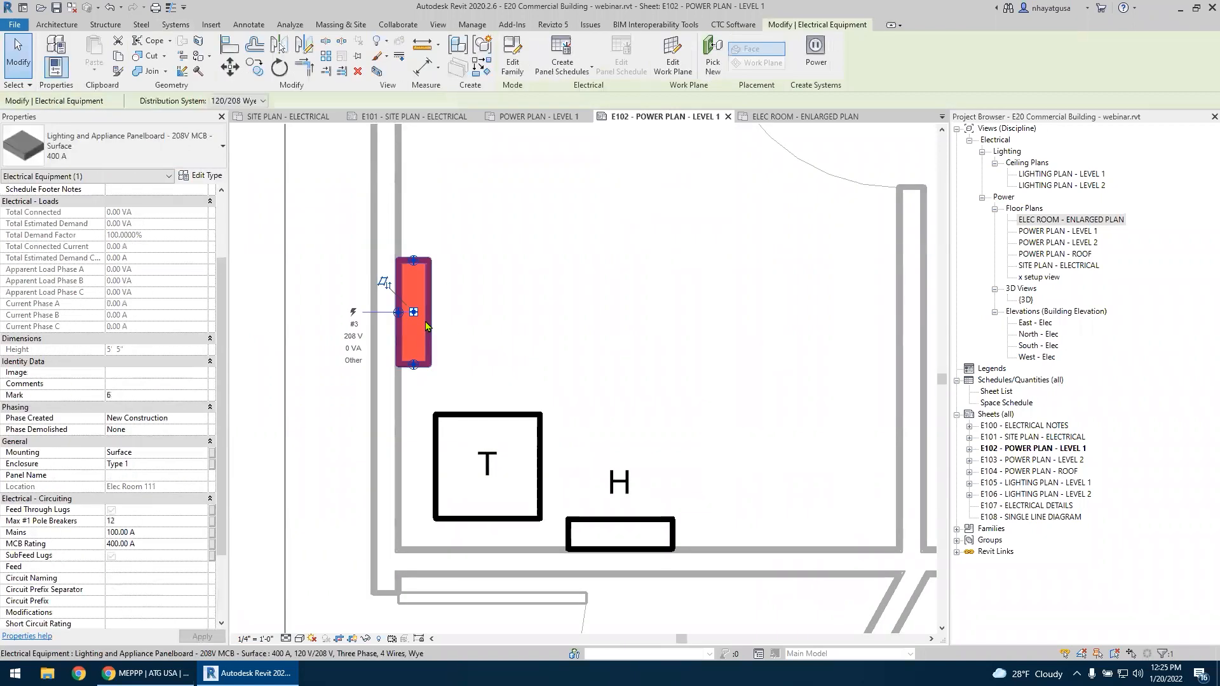
scroll(146, 324, down, 3)
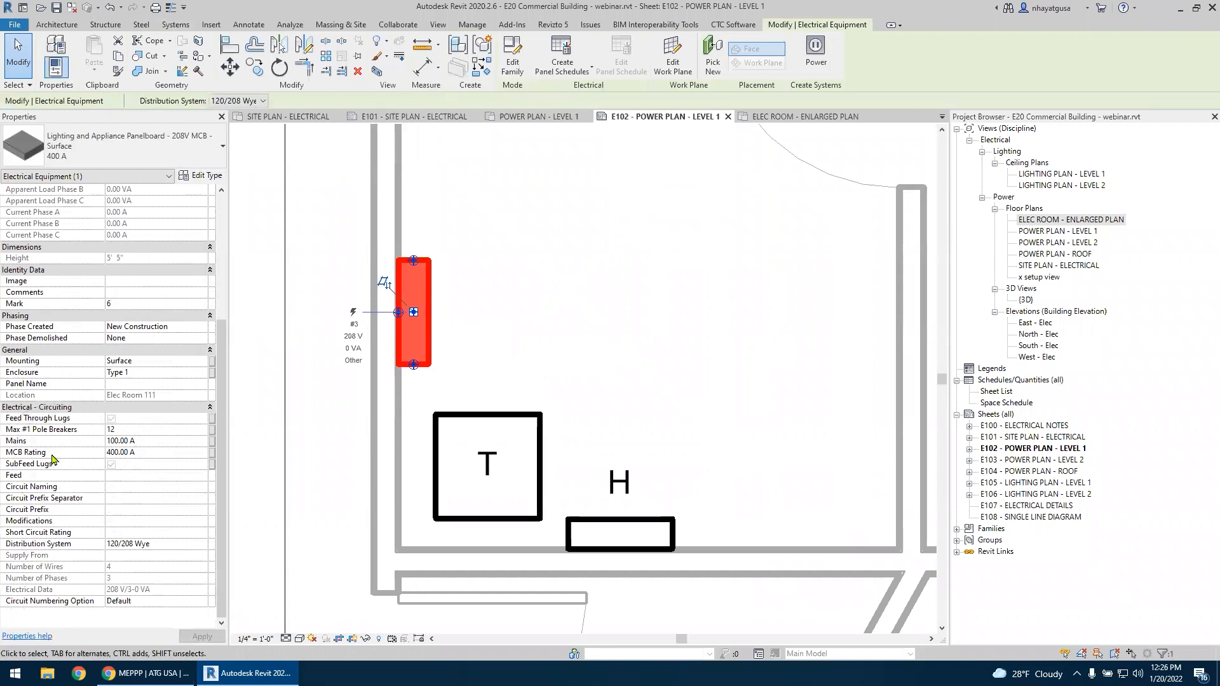
click(151, 440)
text(400)
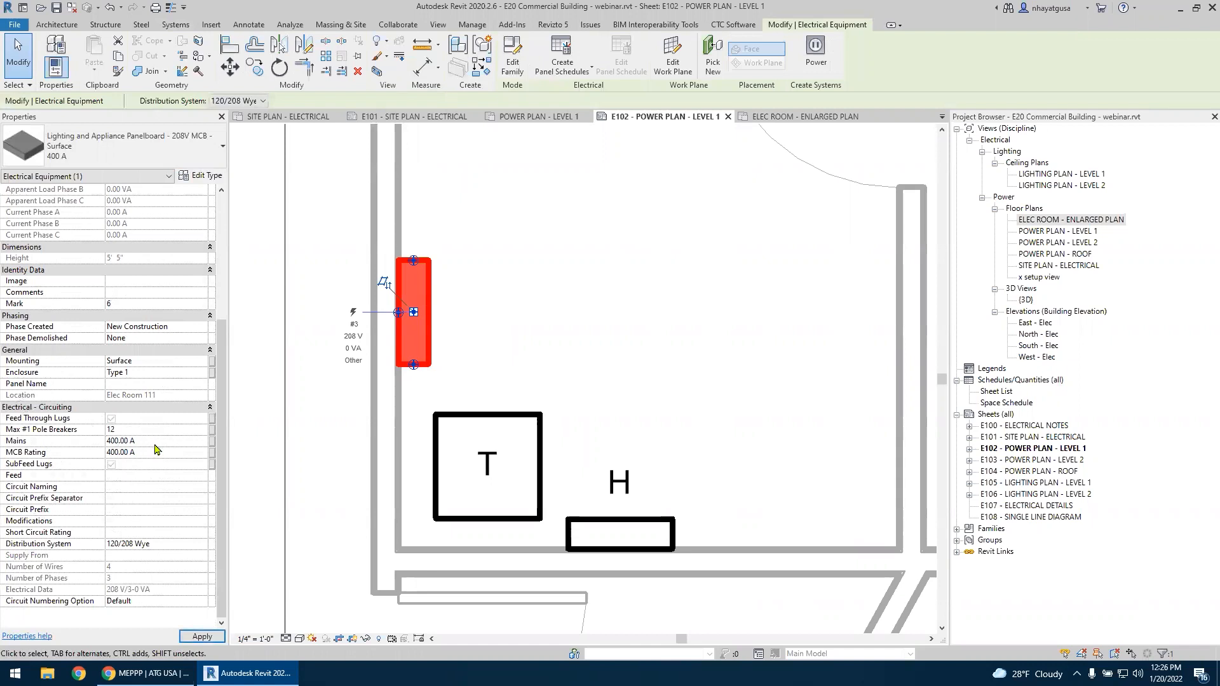
click(154, 452)
text(300)
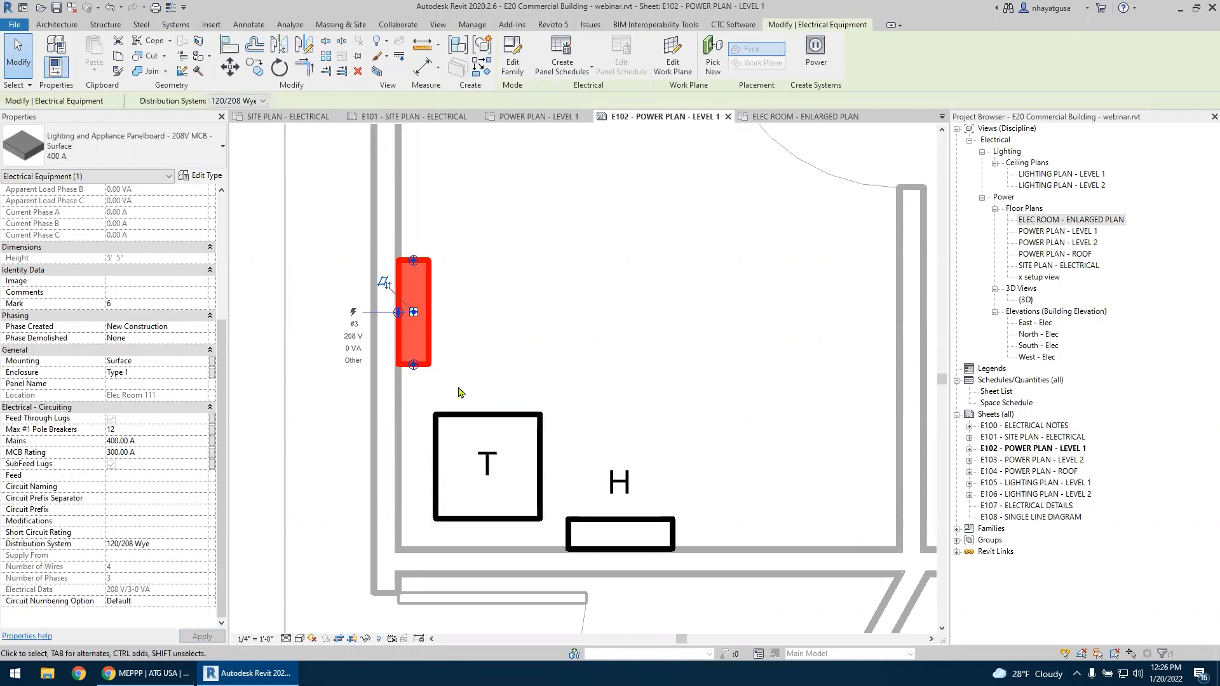
click(425, 402)
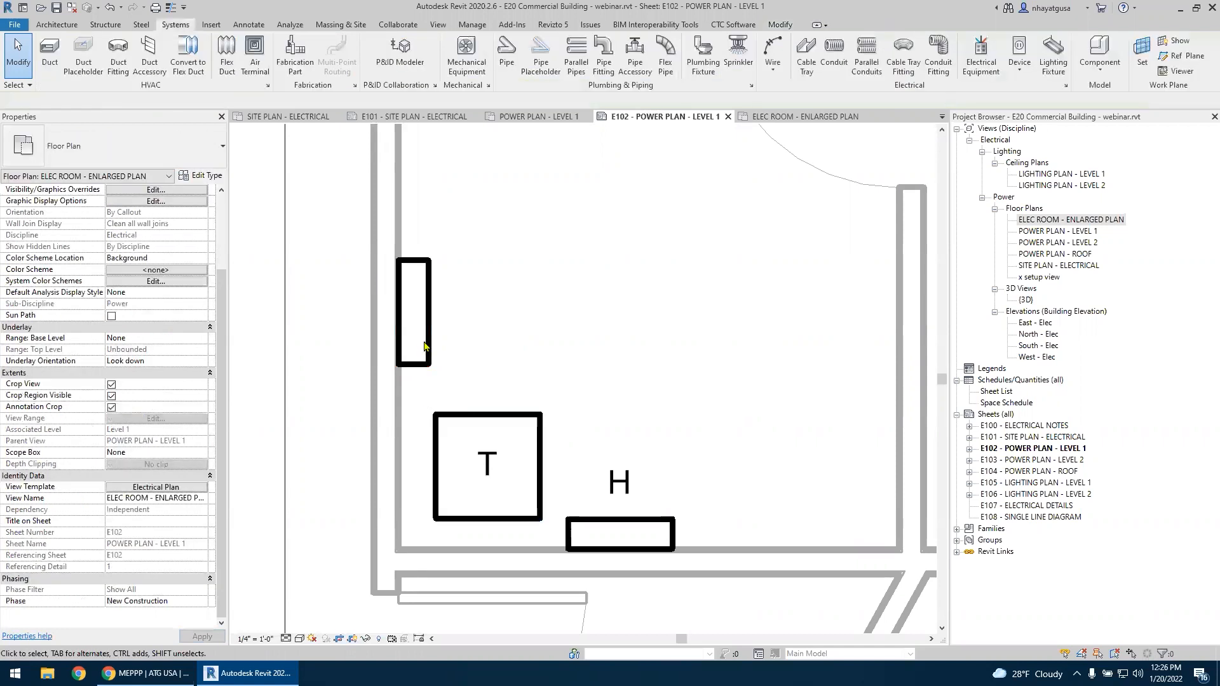
Name the new panelboard L1, tag it, and move the tag clear of the panel symbol on its right side
click(425, 347)
click(121, 476)
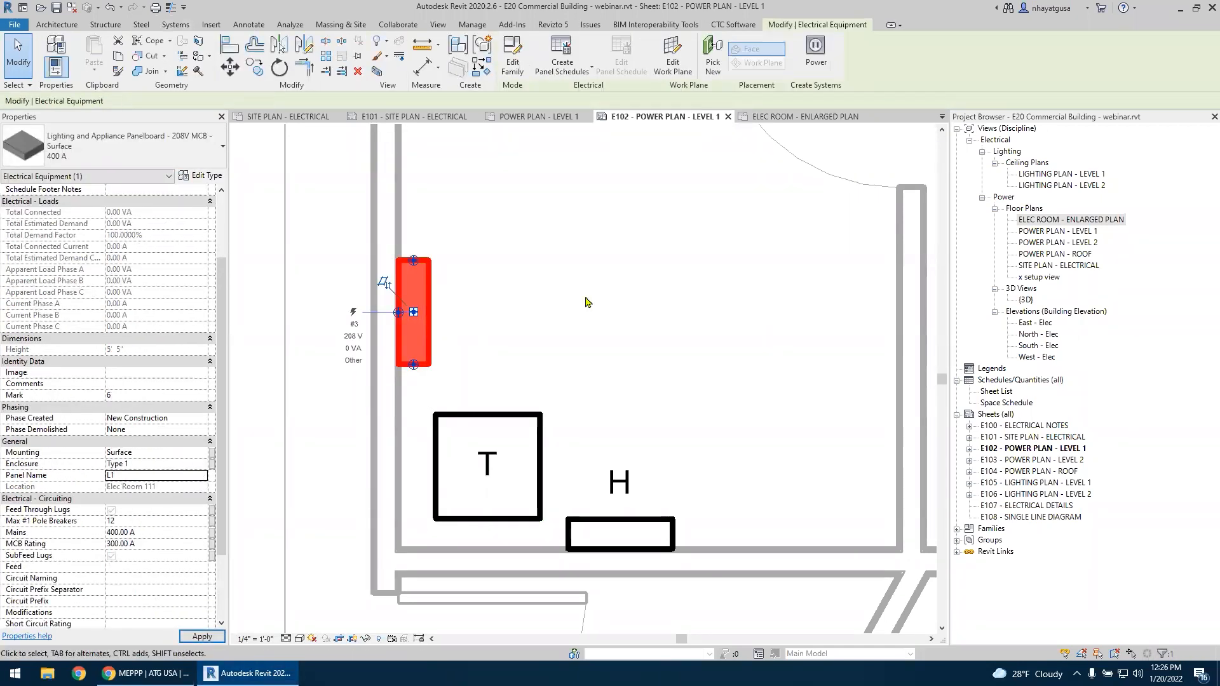
click(572, 301)
key(t)
key(g)
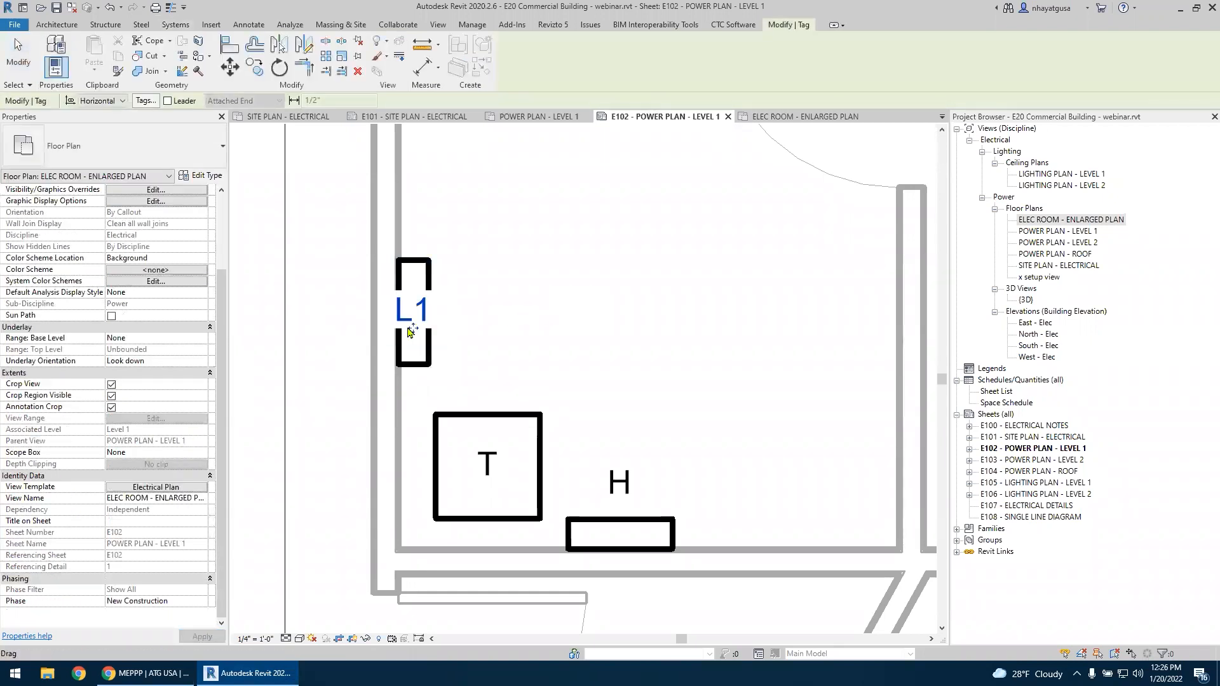
drag(412, 329, 458, 329)
click(531, 372)
scroll(530, 372, down, 2)
scroll(519, 372, up, 1)
middle_drag(522, 329, 525, 395)
scroll(471, 341, up, 2)
drag(358, 347, 557, 514)
click(523, 517)
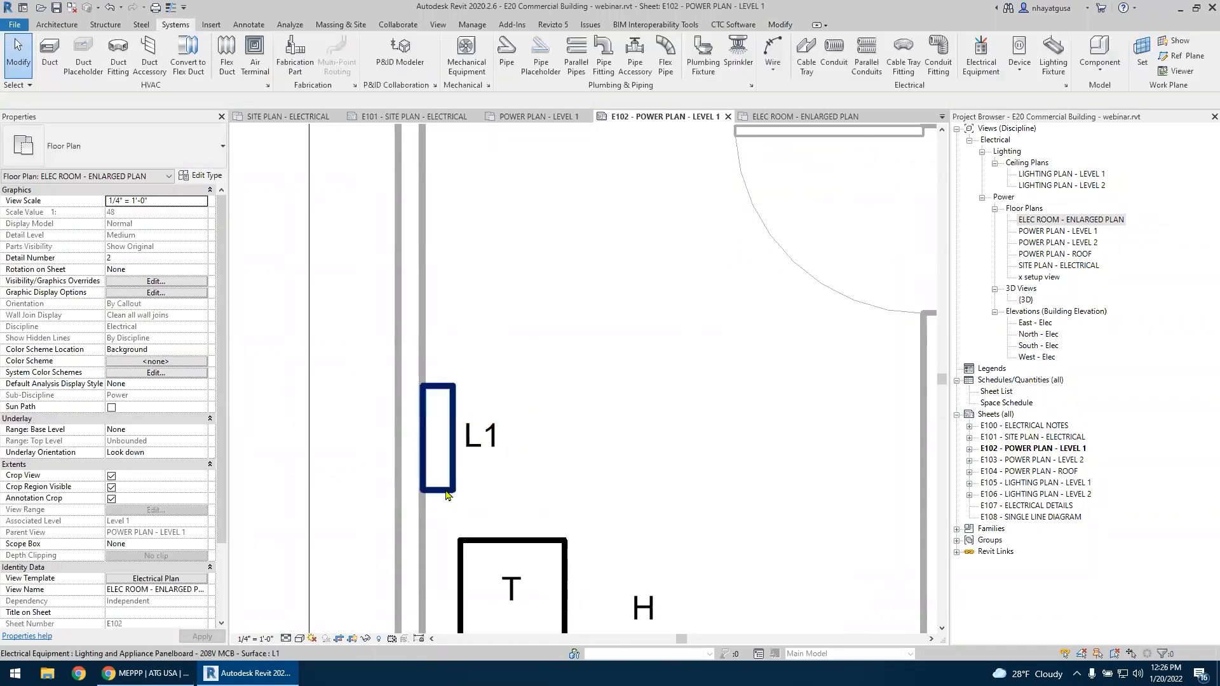
click(438, 438)
click(624, 524)
middle_drag(625, 524, 633, 496)
drag(377, 336, 537, 486)
click(475, 490)
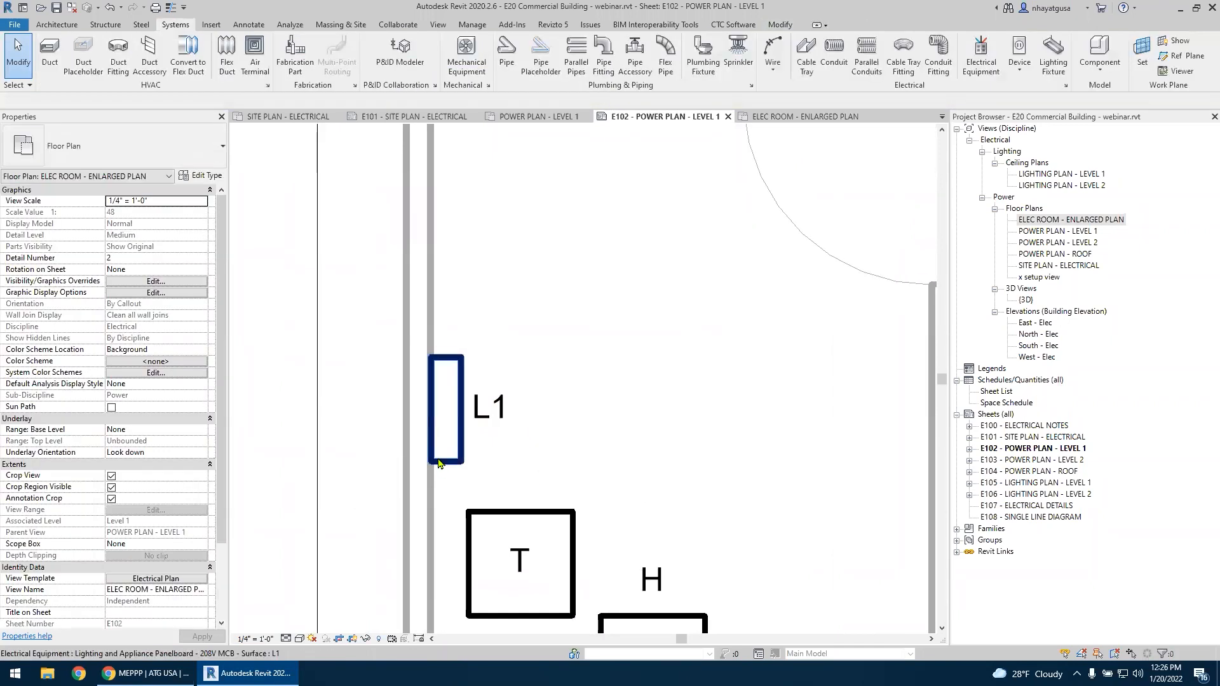
Set panel L1's Max #1 Pole Breakers to 42 and its Short Circuit Rating to 10K
click(437, 454)
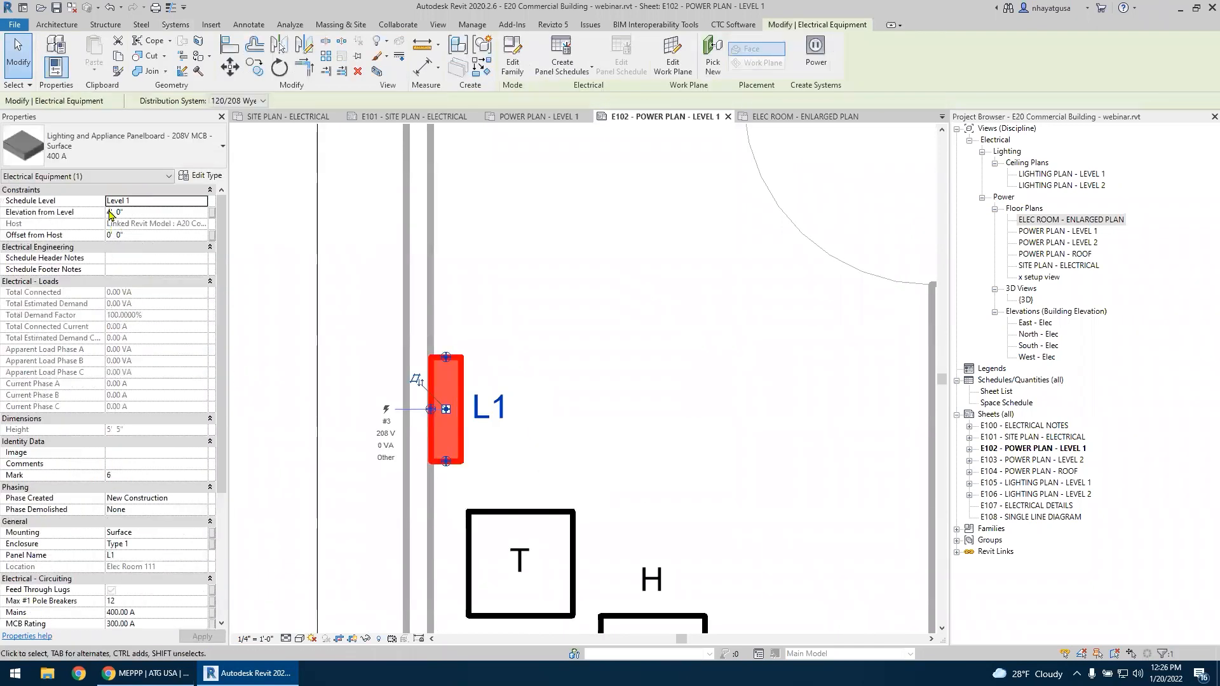
scroll(124, 379, down, 5)
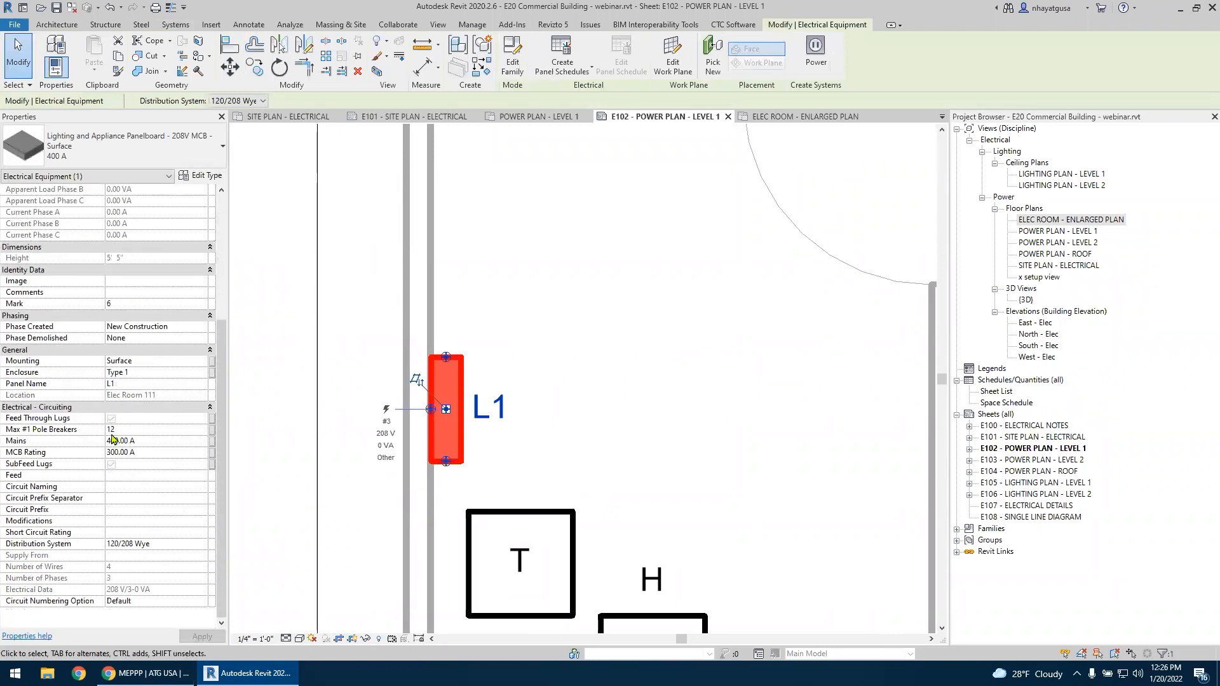
click(115, 430)
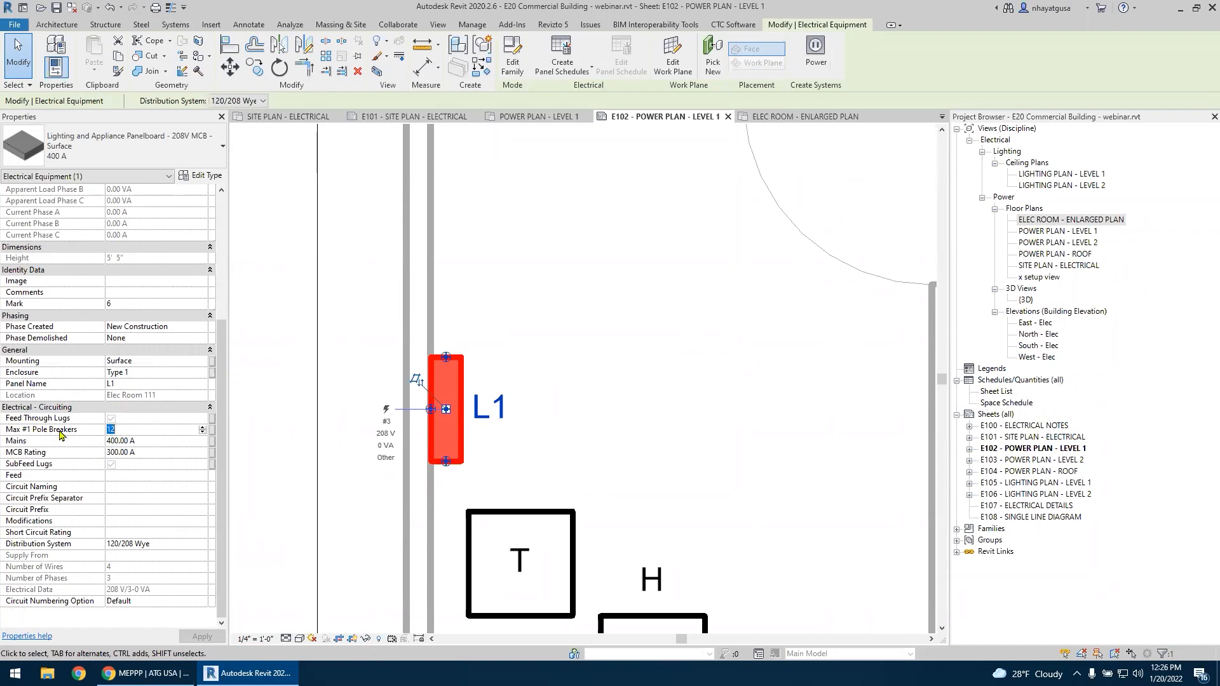
text(42)
key(Return)
click(117, 532)
text(10)
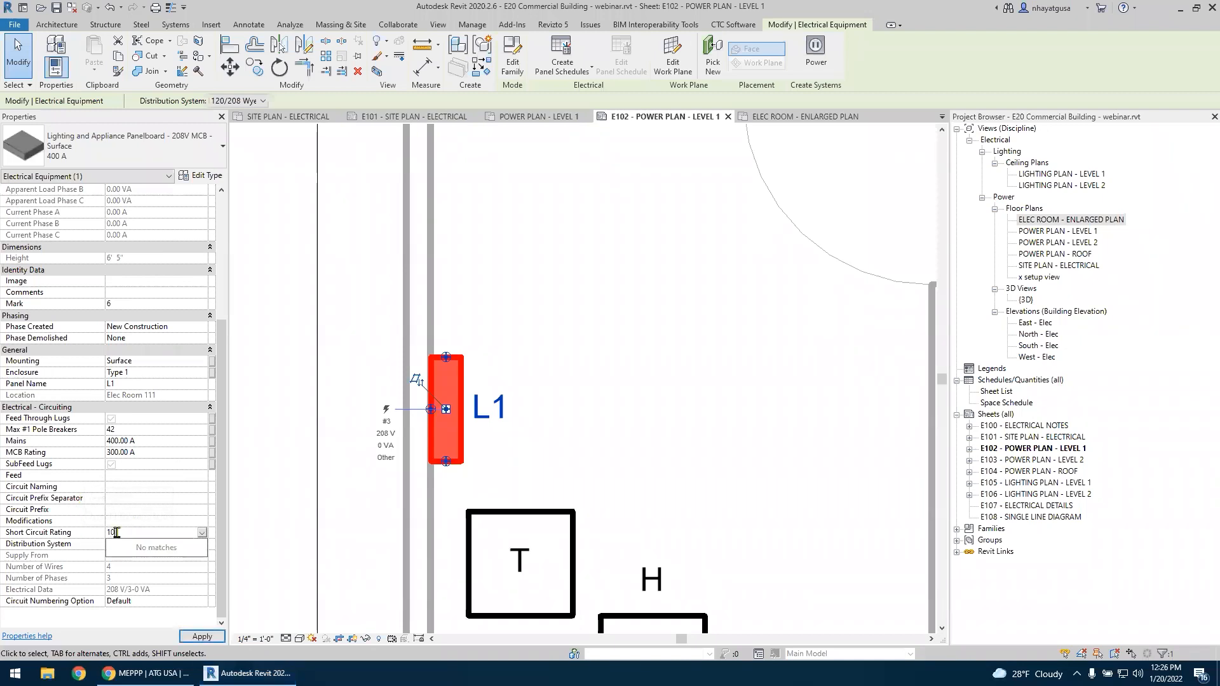
text(k)
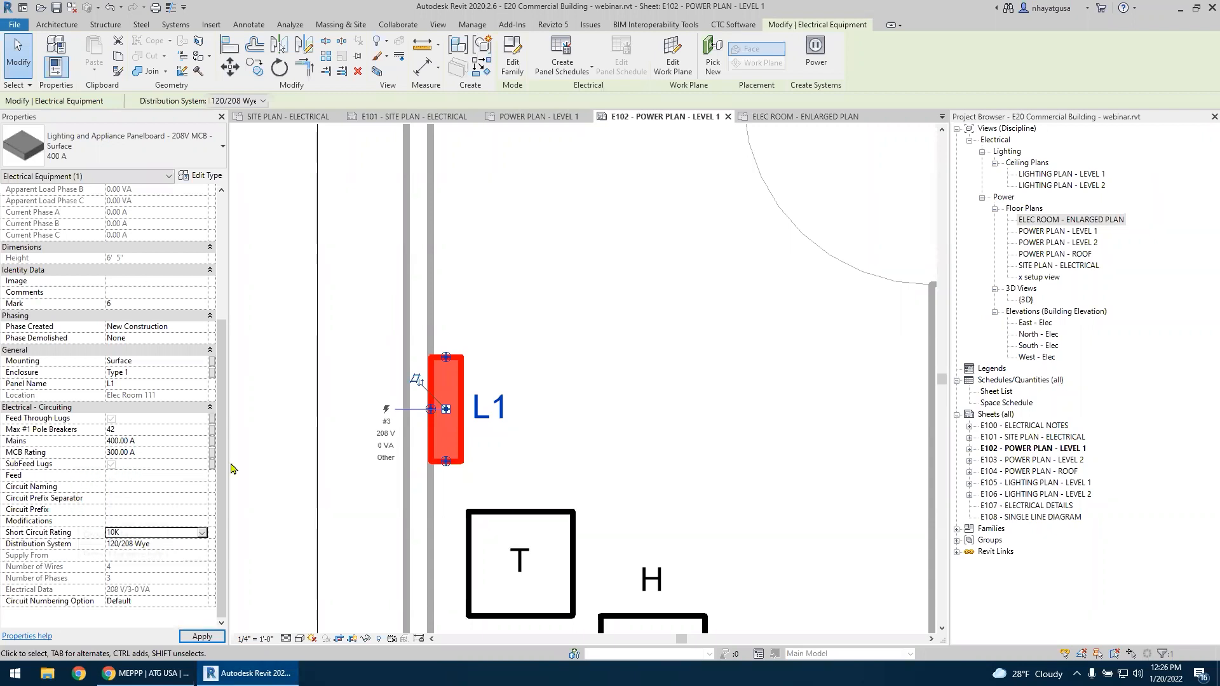
click(438, 305)
Copy panel L1 together with its tag twice up the same wall, using the Copy tool with multiple copies enabled
drag(565, 527, 557, 481)
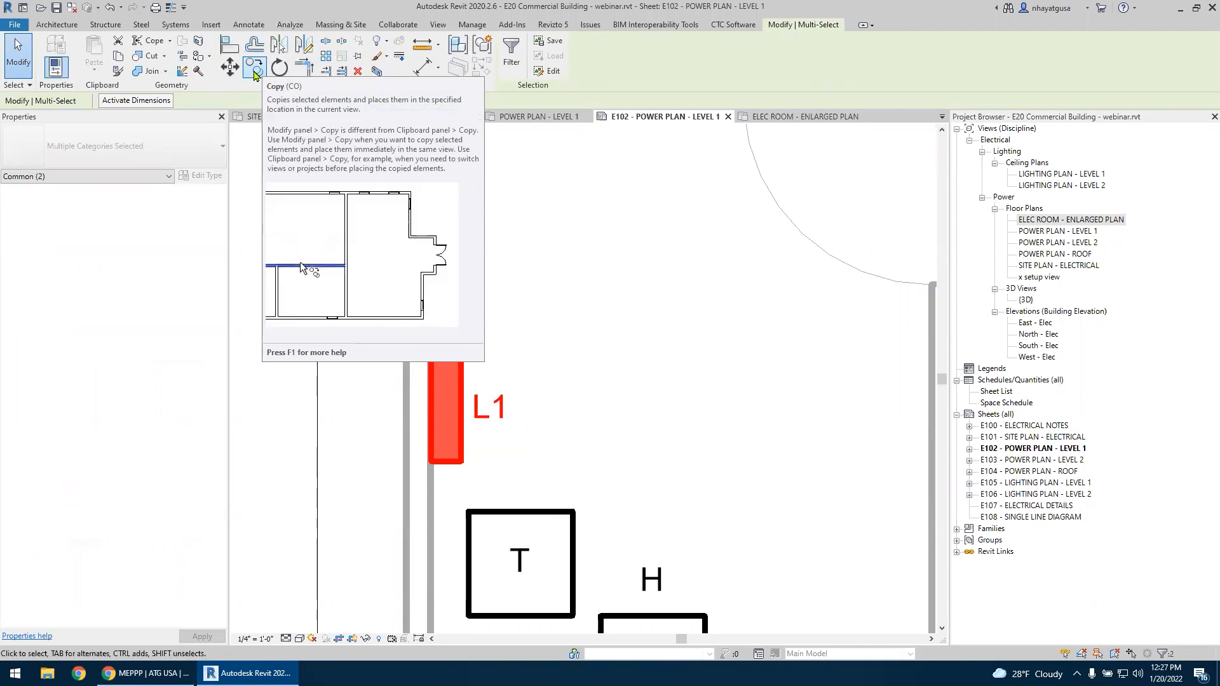
click(254, 69)
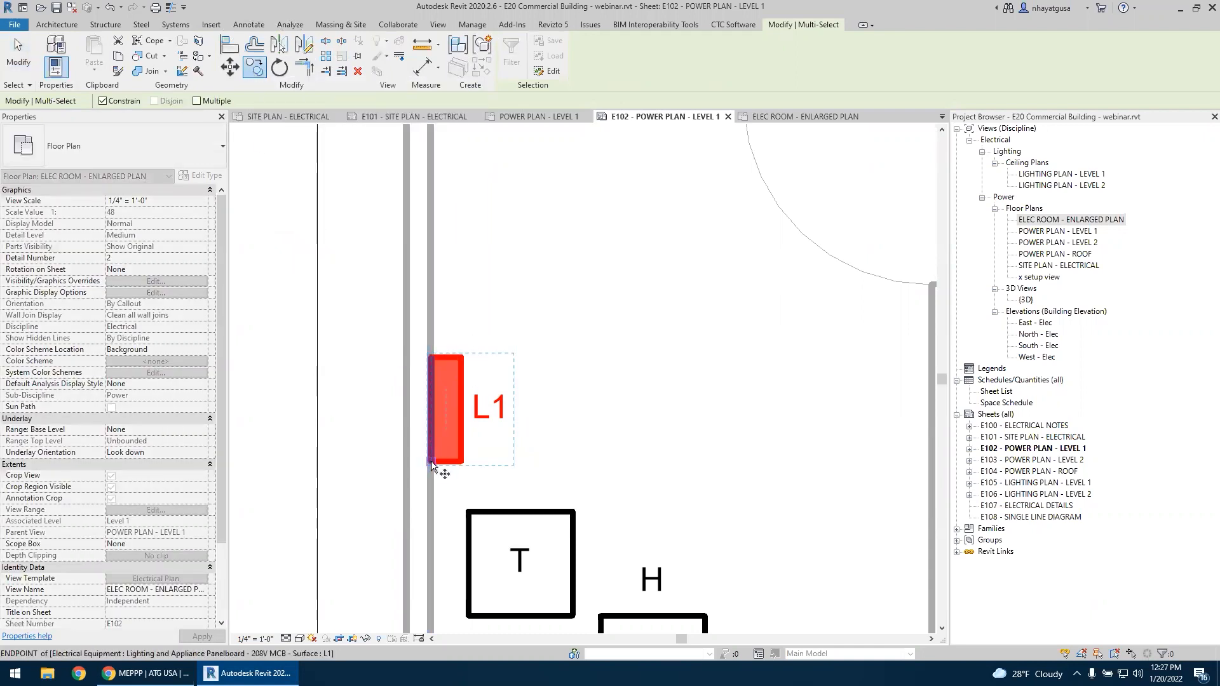
click(201, 105)
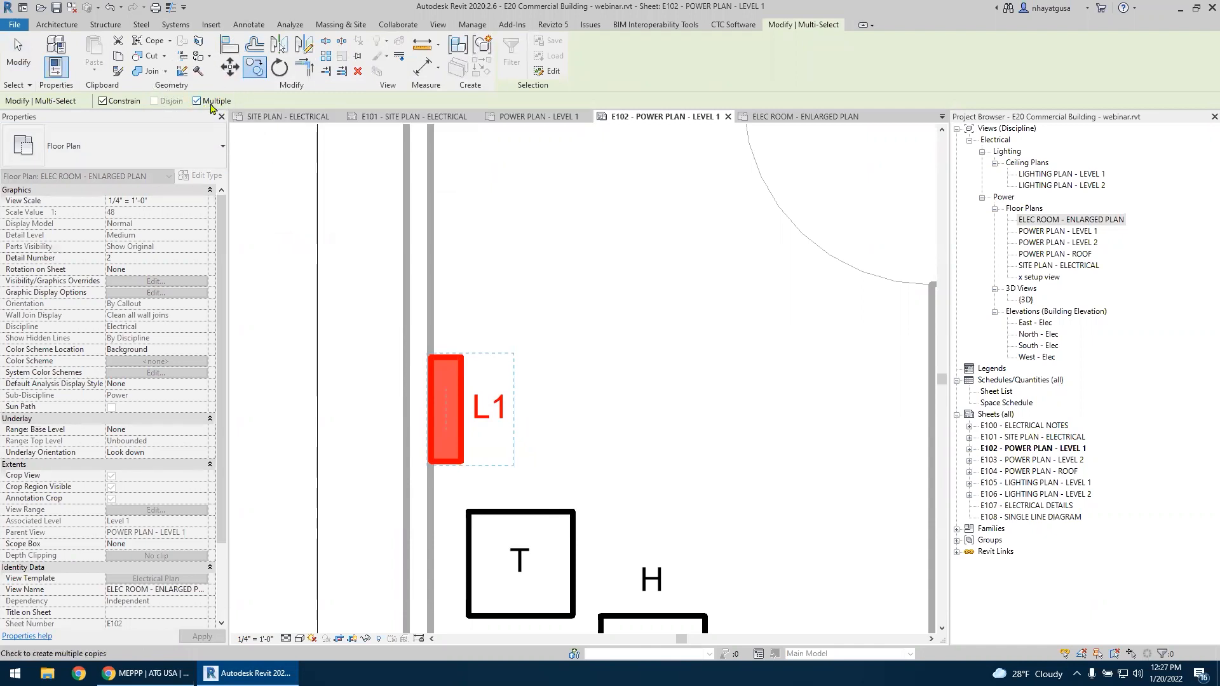
click(428, 399)
scroll(436, 322, down, 1)
scroll(437, 322, down, 1)
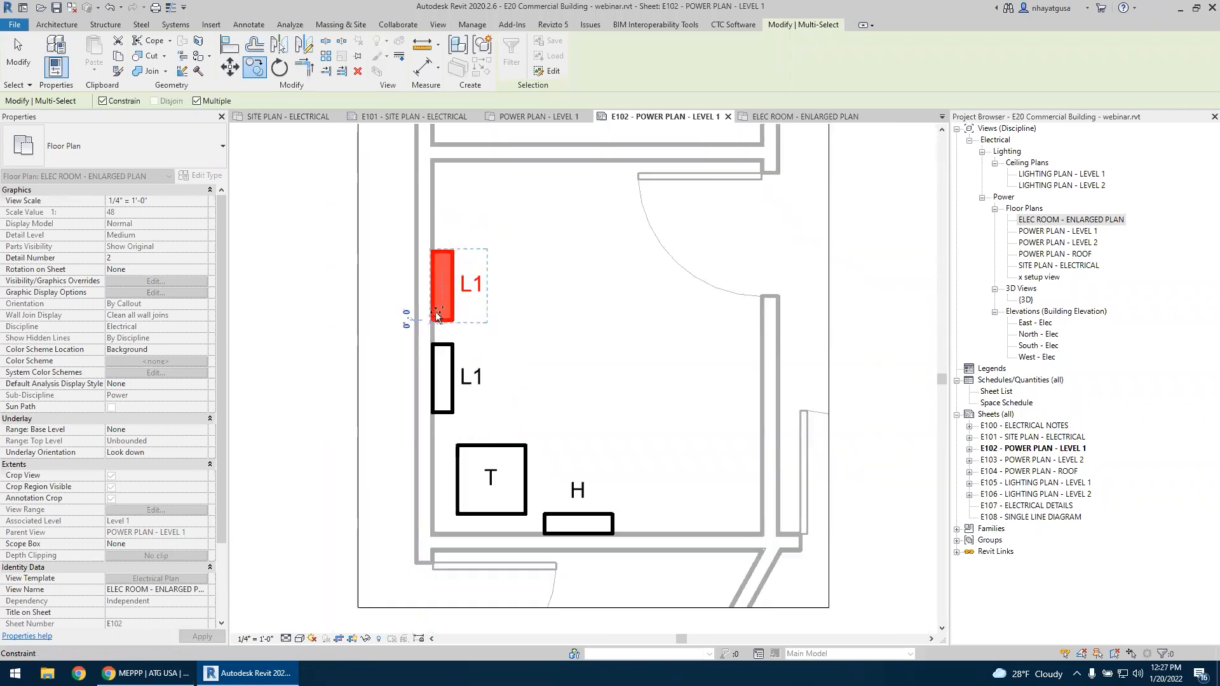
click(434, 321)
click(433, 239)
key(Escape)
key(Escape)
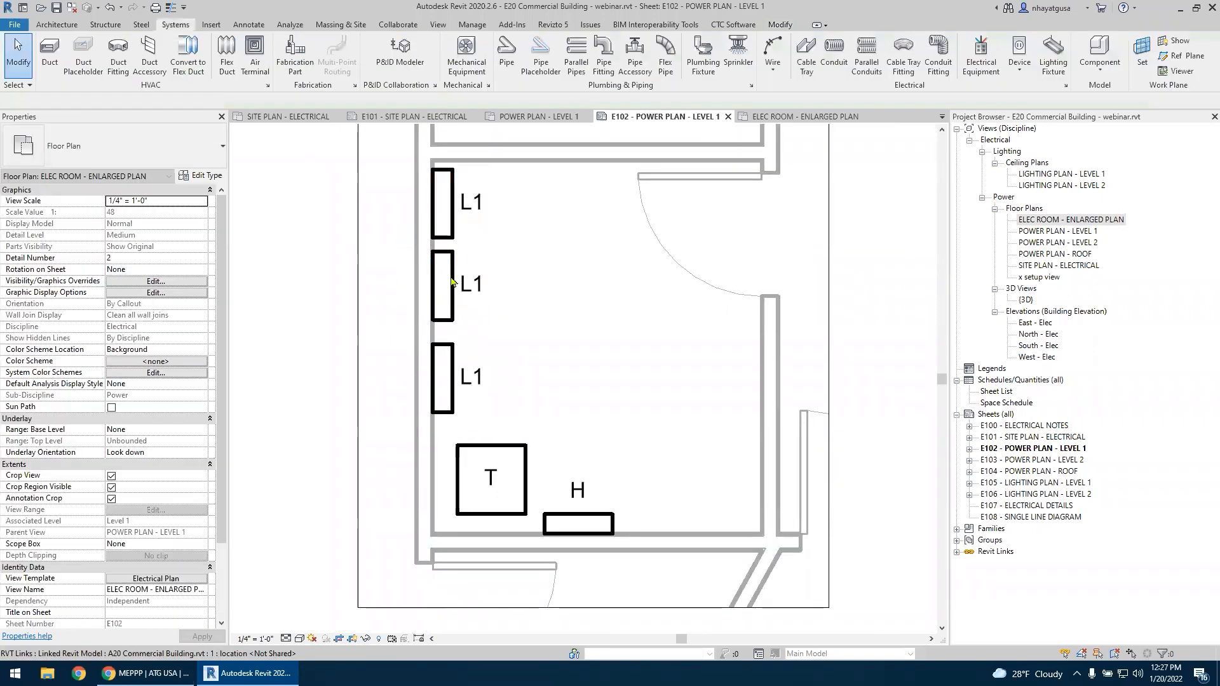
Shift the three panelboards slightly down the wall toward transformer T, keeping gaps between them
click(452, 409)
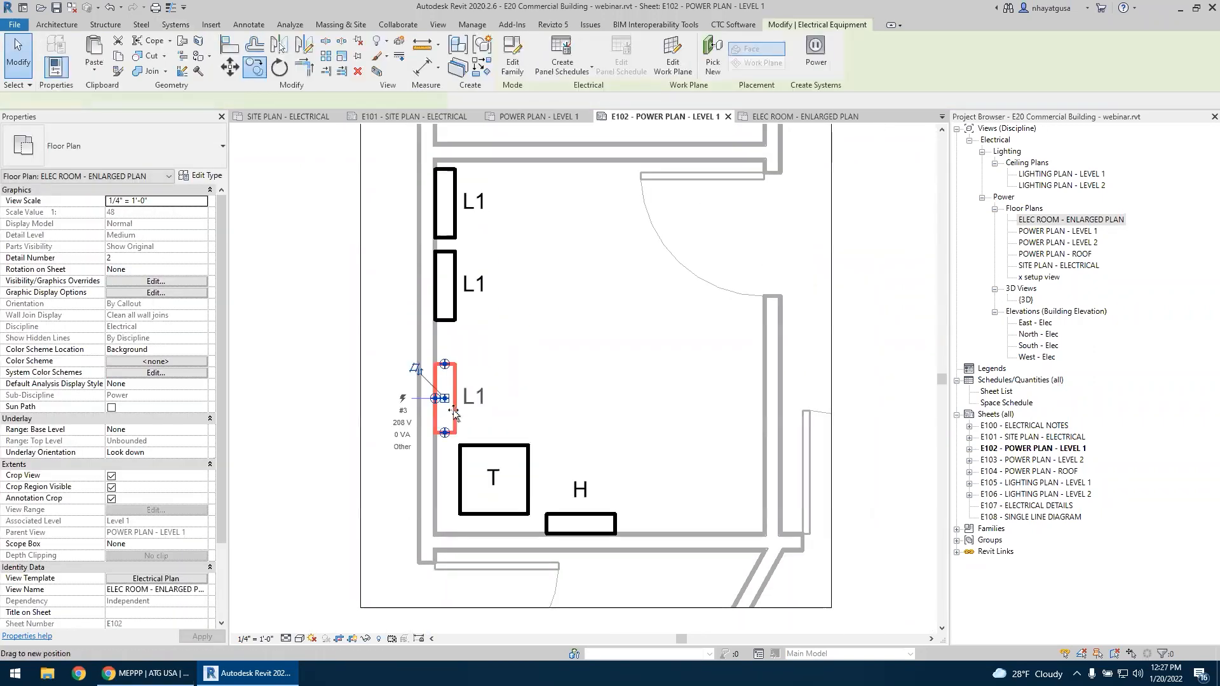
key(Escape)
click(447, 326)
click(497, 329)
drag(448, 324, 447, 343)
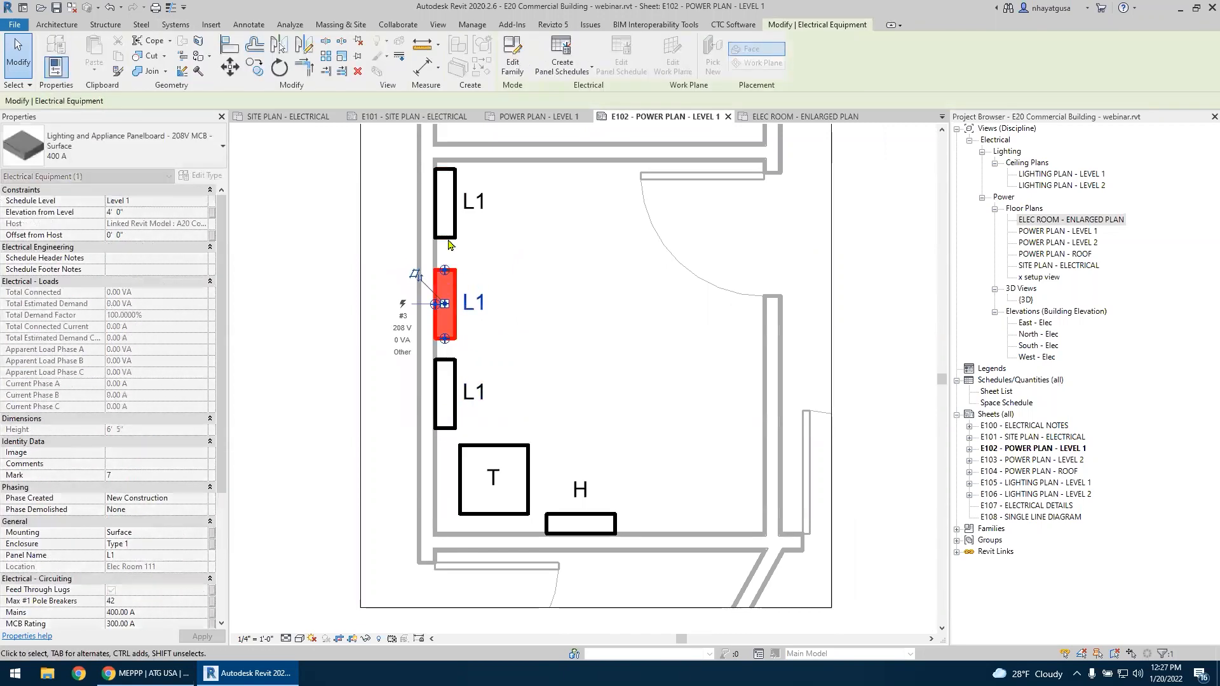
click(447, 239)
drag(446, 238, 446, 257)
click(539, 310)
Rename the middle panelboard to L2 through its tag
scroll(479, 270, up, 2)
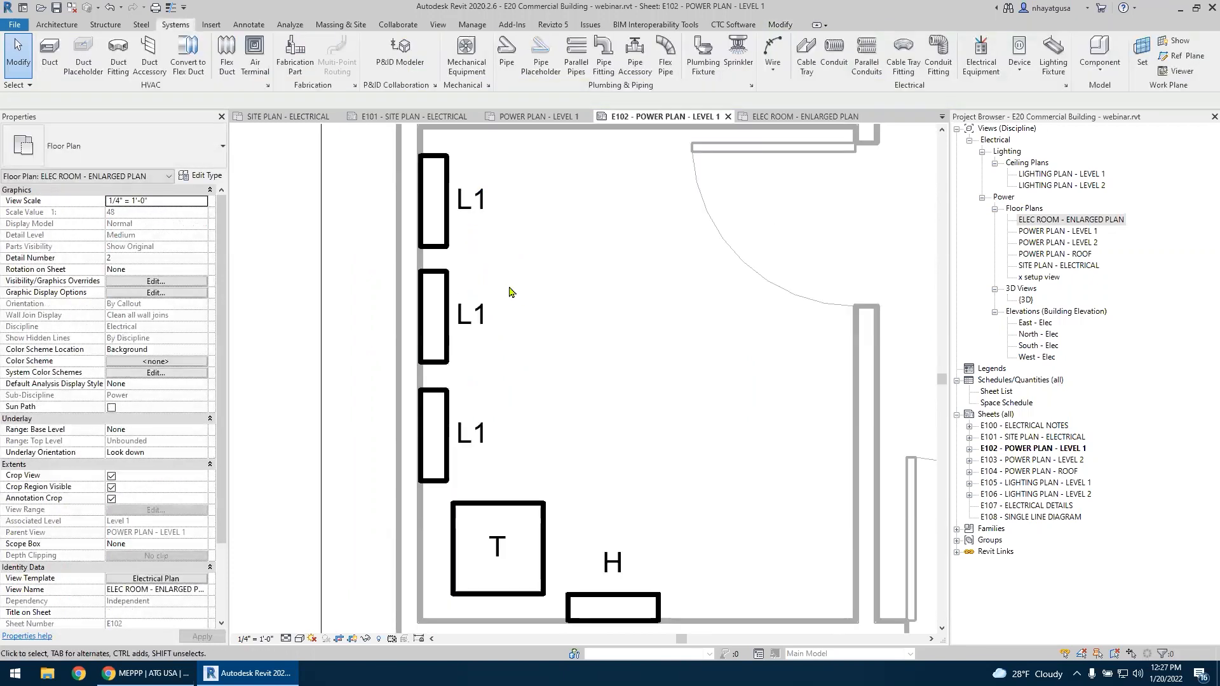
click(465, 314)
click(466, 314)
click(571, 315)
click(471, 316)
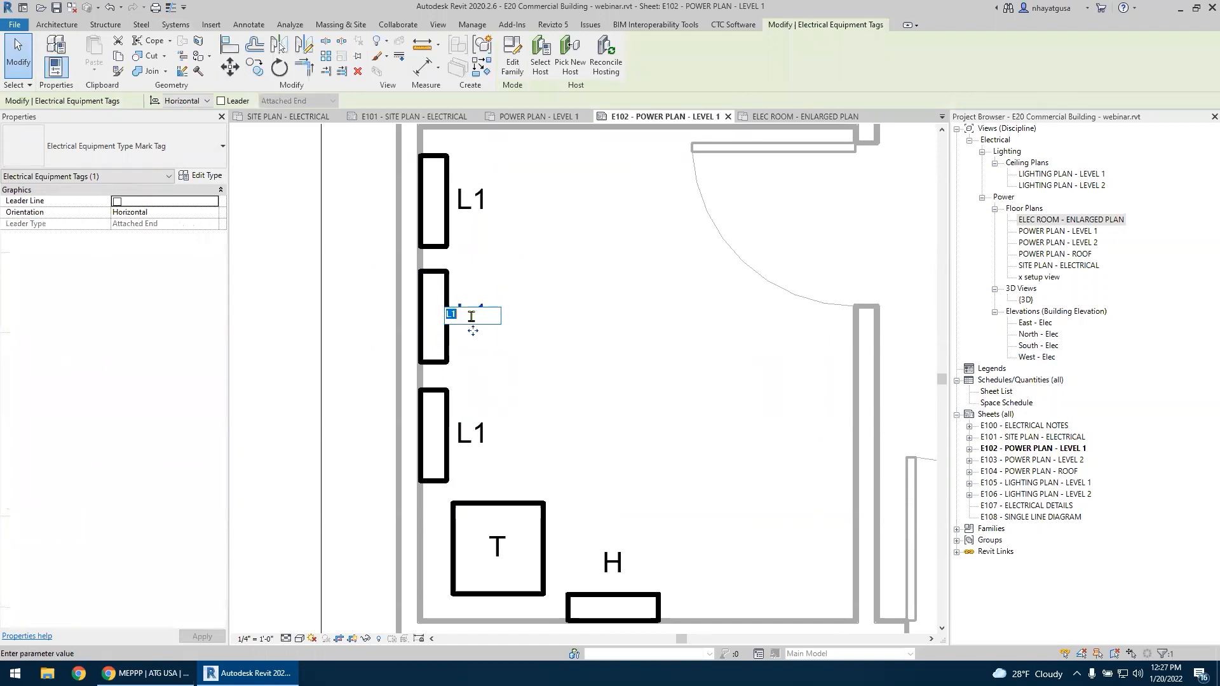
text(L2)
key(Return)
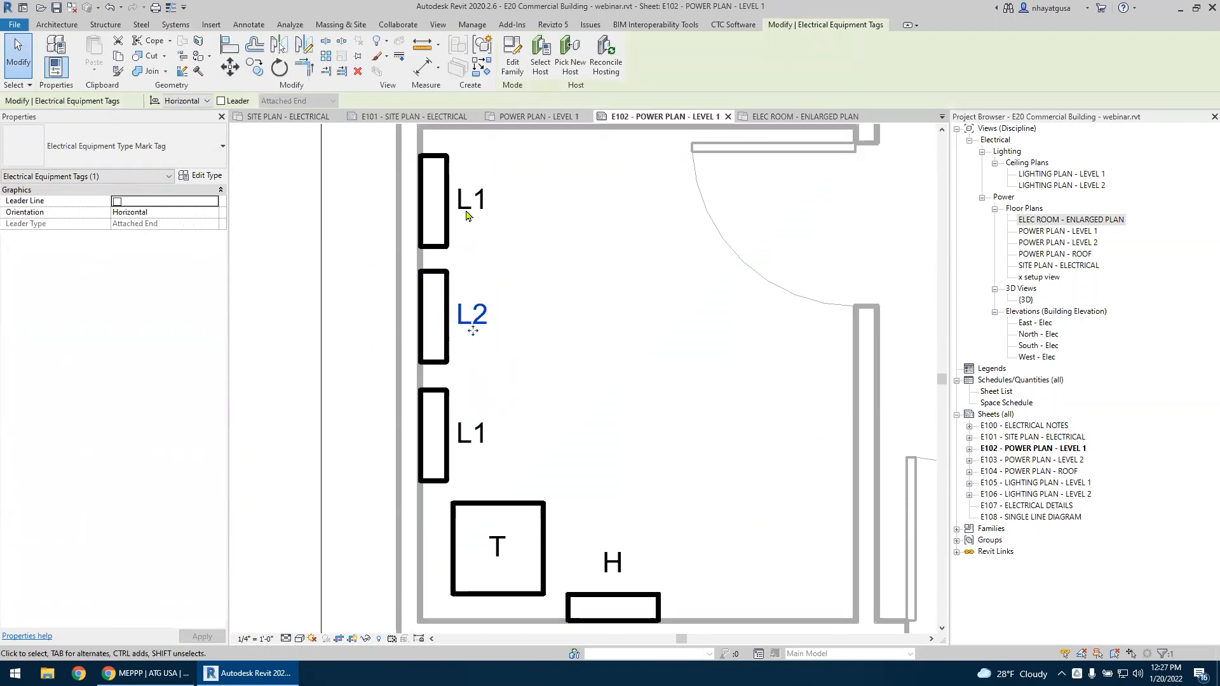
key(Escape)
Set the Panel Name of the uppermost panelboard to L3
click(445, 219)
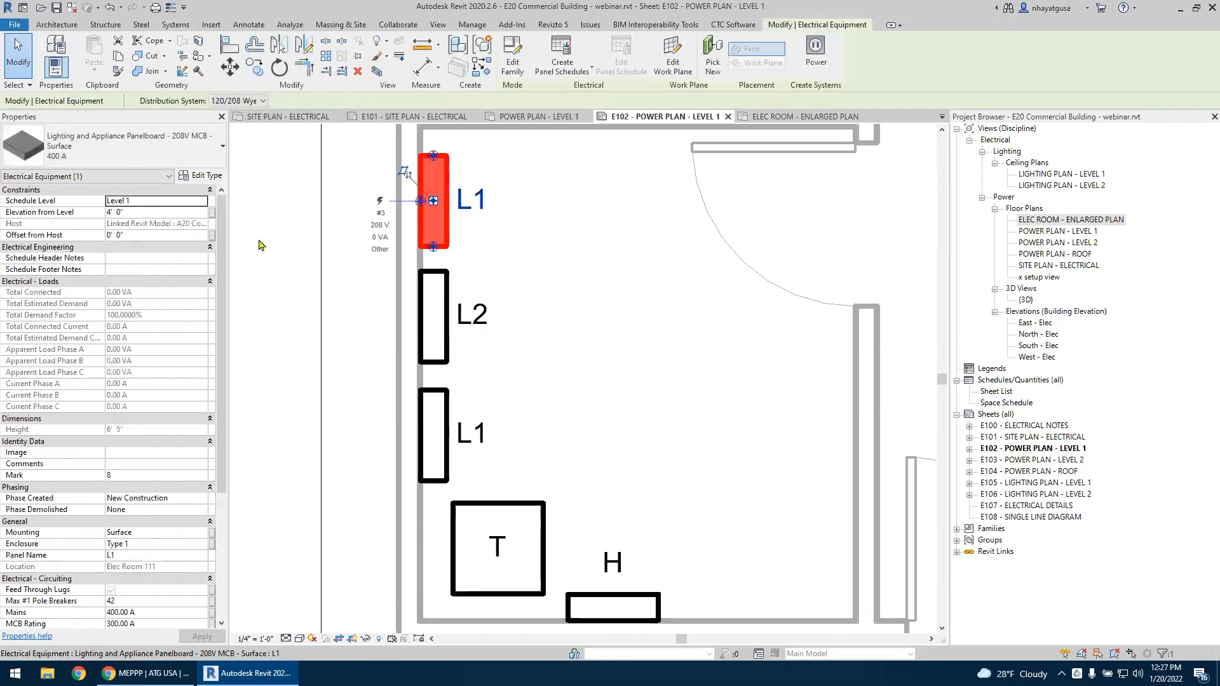
scroll(145, 381, down, 8)
click(145, 383)
text(L3)
key(Return)
click(587, 384)
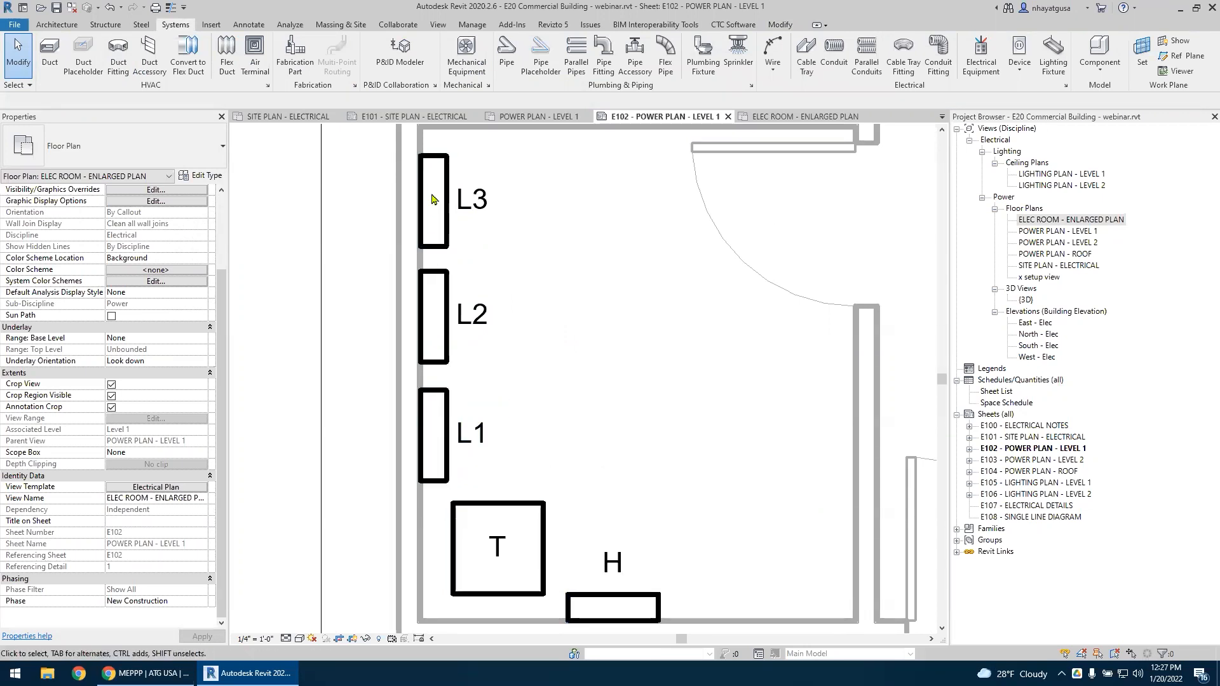
Review the enlarged electrical room plan and the overall Level 1 power plan on sheet E102
middle_drag(622, 409, 550, 410)
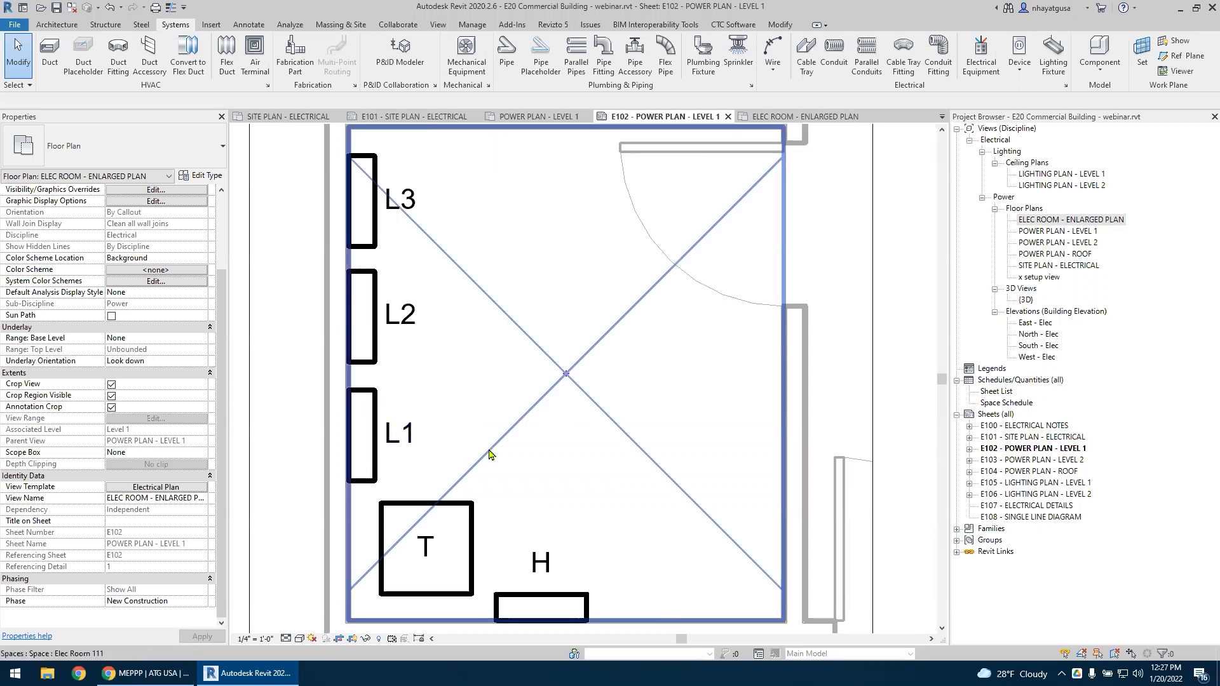
middle_drag(484, 487, 555, 463)
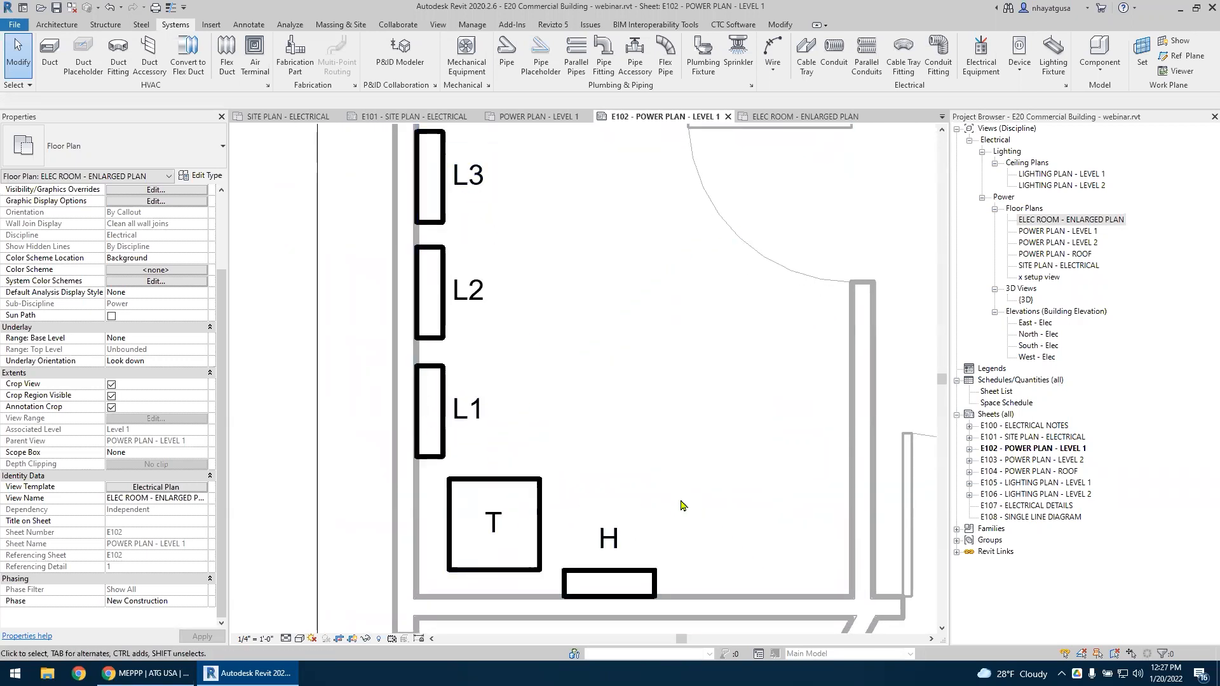
scroll(679, 512, down, 4)
middle_drag(615, 369, 617, 211)
scroll(564, 440, down, 3)
scroll(562, 418, up, 3)
middle_drag(612, 255, 621, 292)
scroll(622, 292, down, 4)
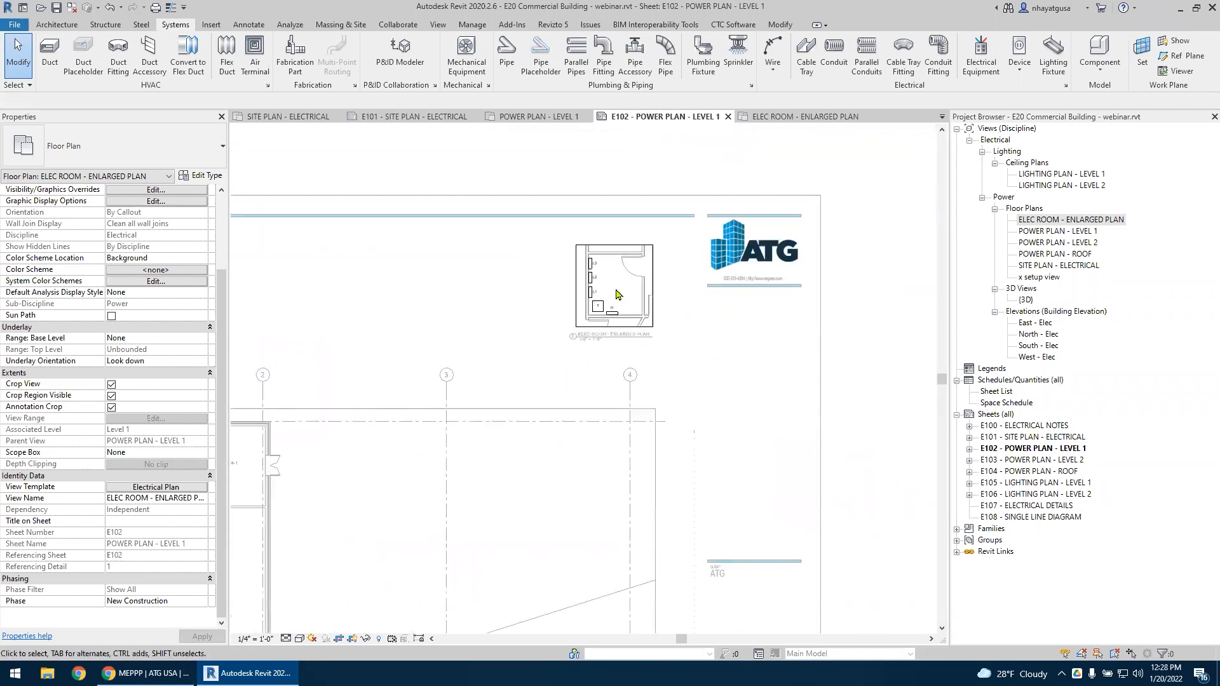
scroll(381, 408, up, 5)
scroll(383, 337, down, 3)
scroll(384, 337, up, 3)
middle_drag(611, 378, 604, 467)
scroll(393, 430, down, 2)
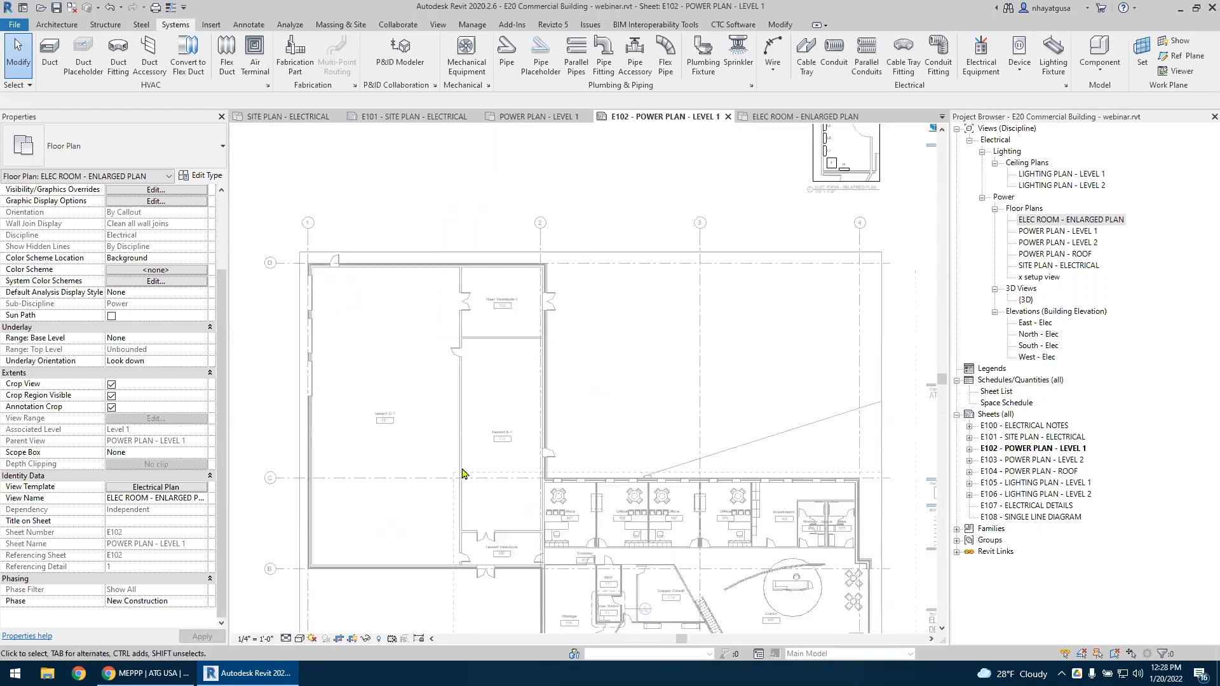
middle_drag(658, 570, 621, 515)
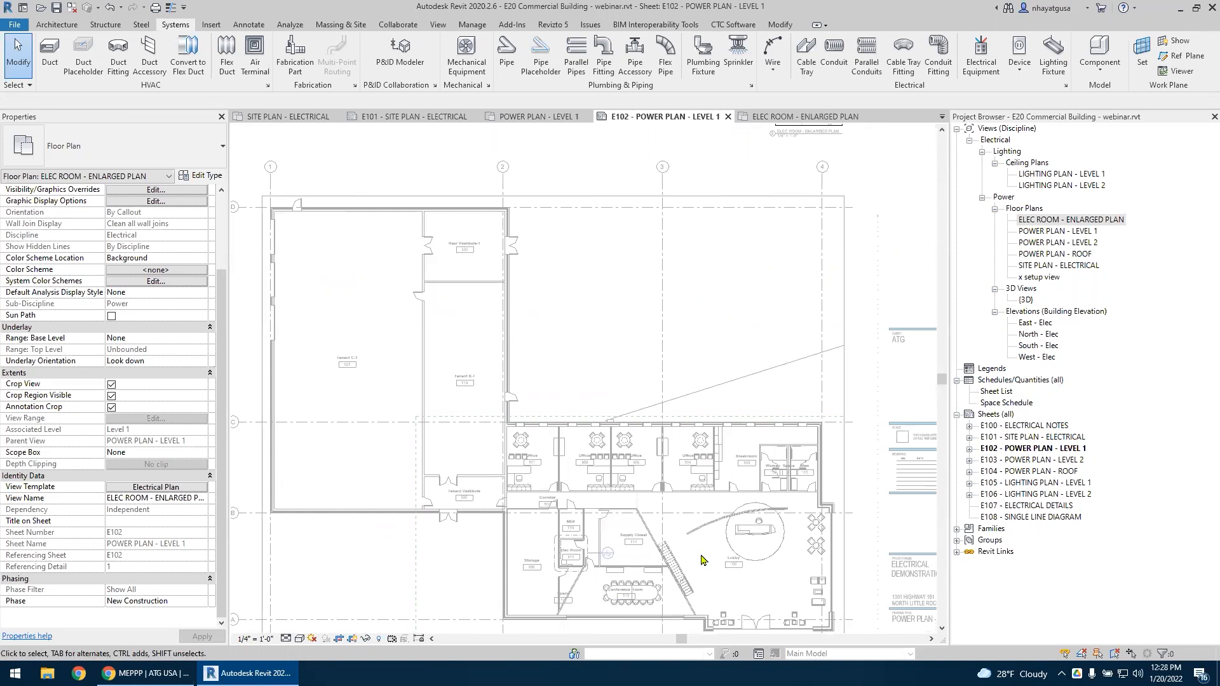
Examine panelboards L1, L2 and L3 and their properties in the enlarged electrical room plan on sheet E102
middle_drag(678, 527, 640, 475)
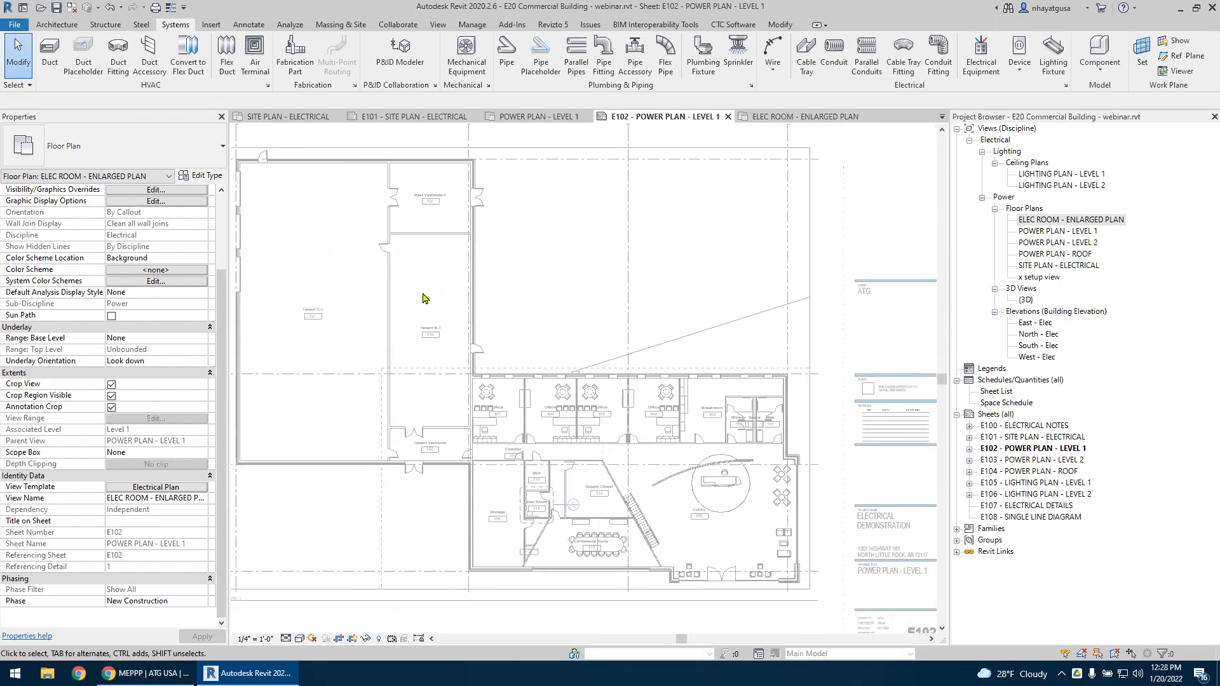
scroll(722, 254, up, 6)
scroll(641, 381, up, 2)
drag(617, 407, 677, 524)
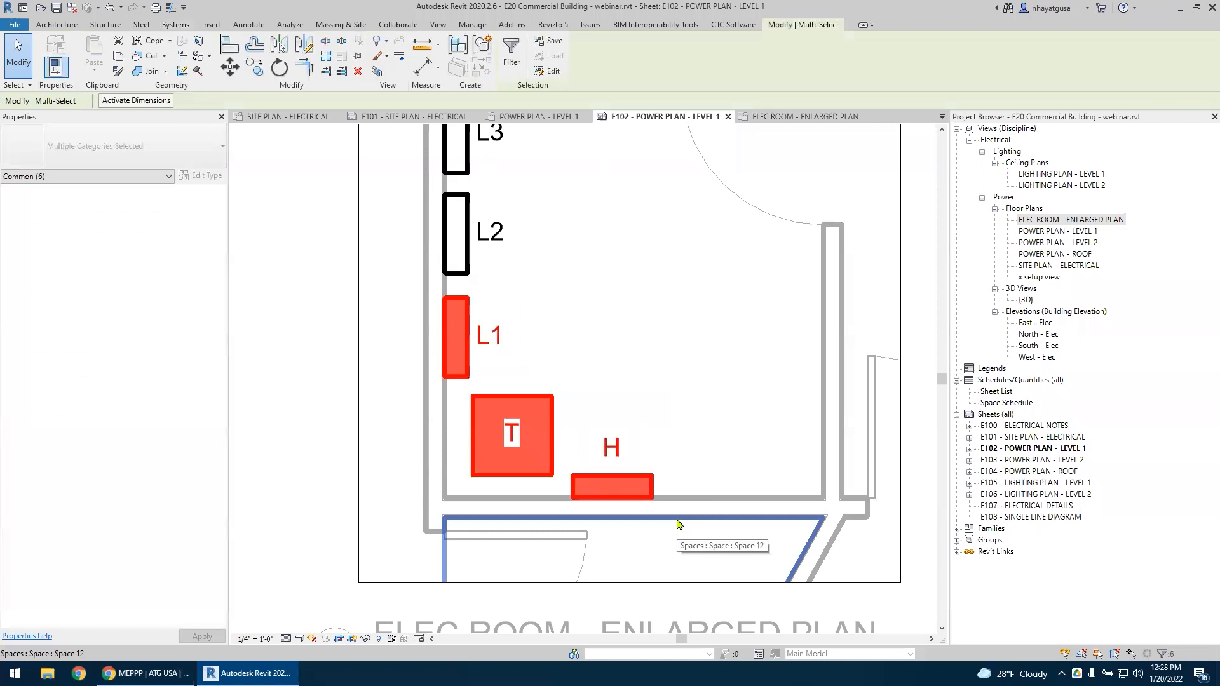
click(699, 468)
middle_drag(613, 381, 626, 430)
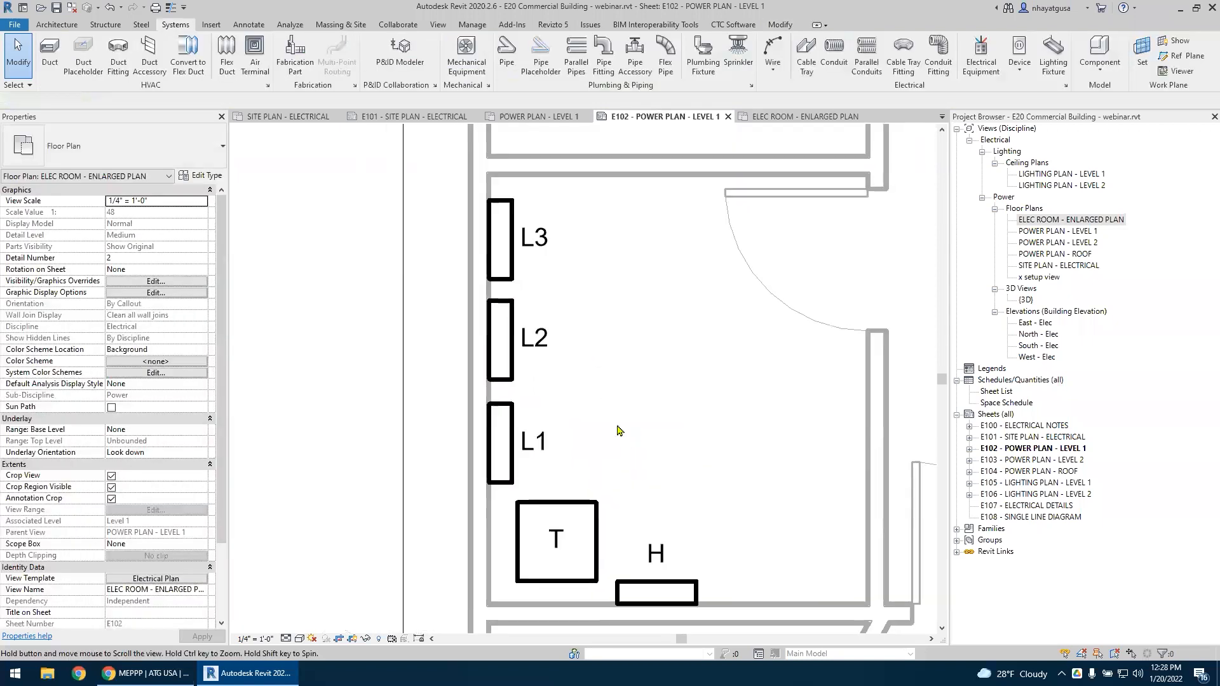
click(508, 373)
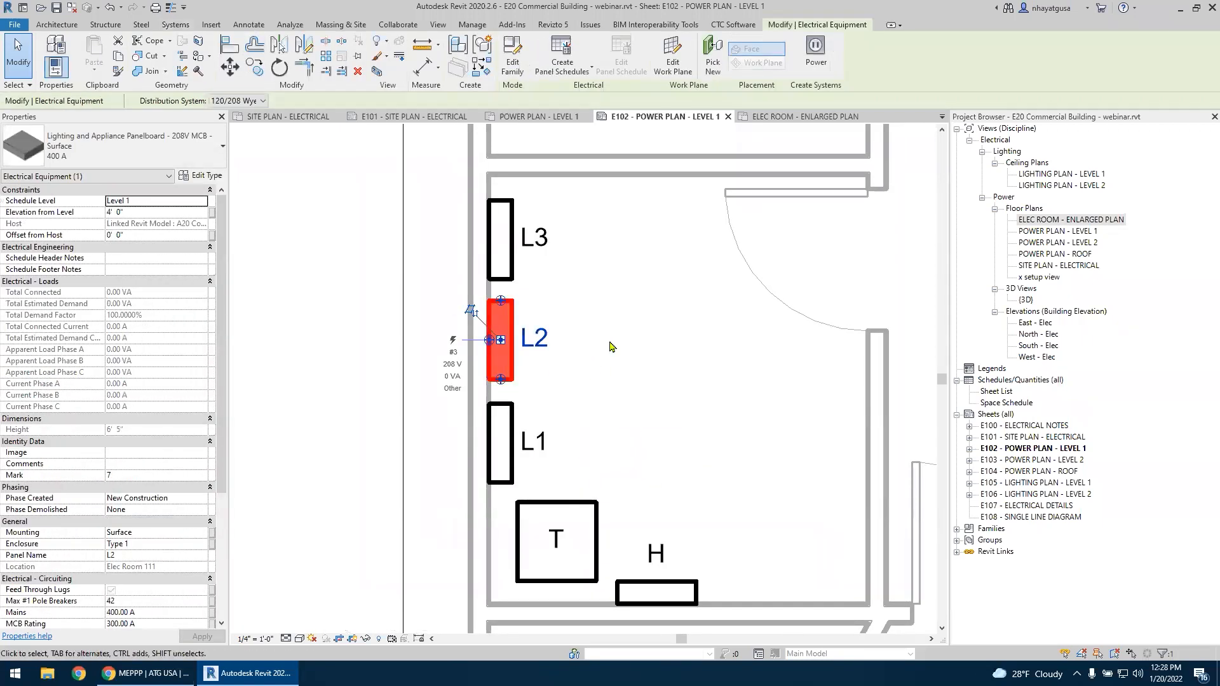
click(508, 273)
click(623, 406)
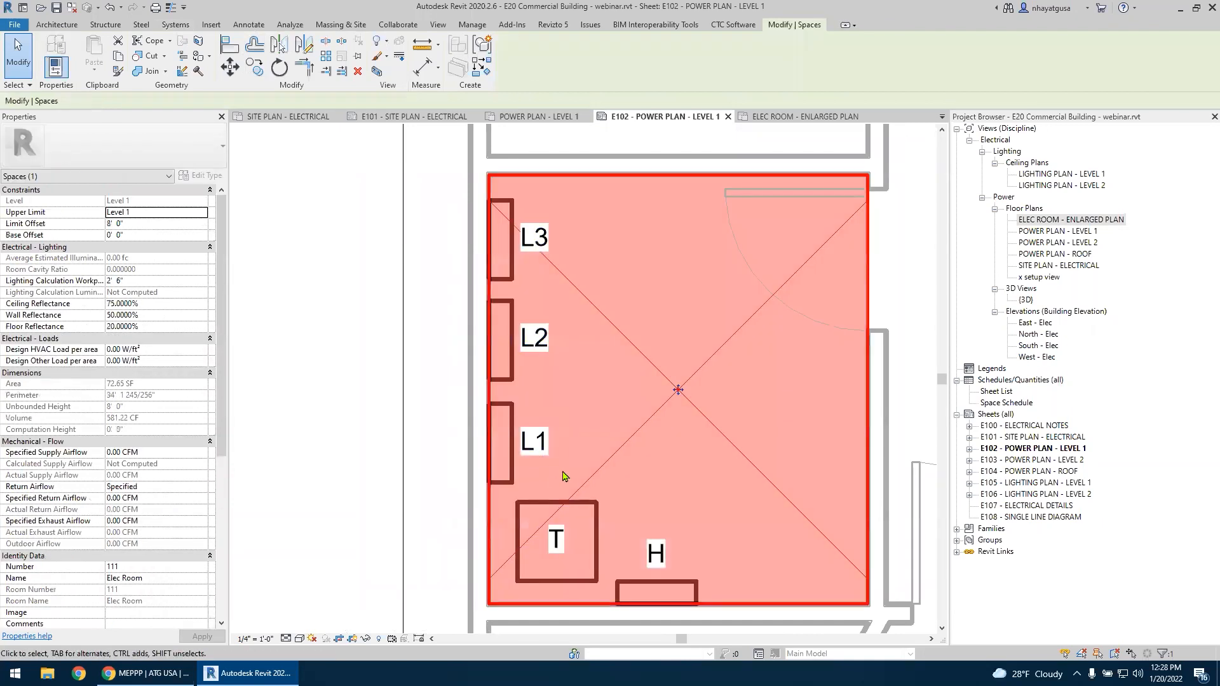
key(Escape)
middle_drag(557, 477, 514, 416)
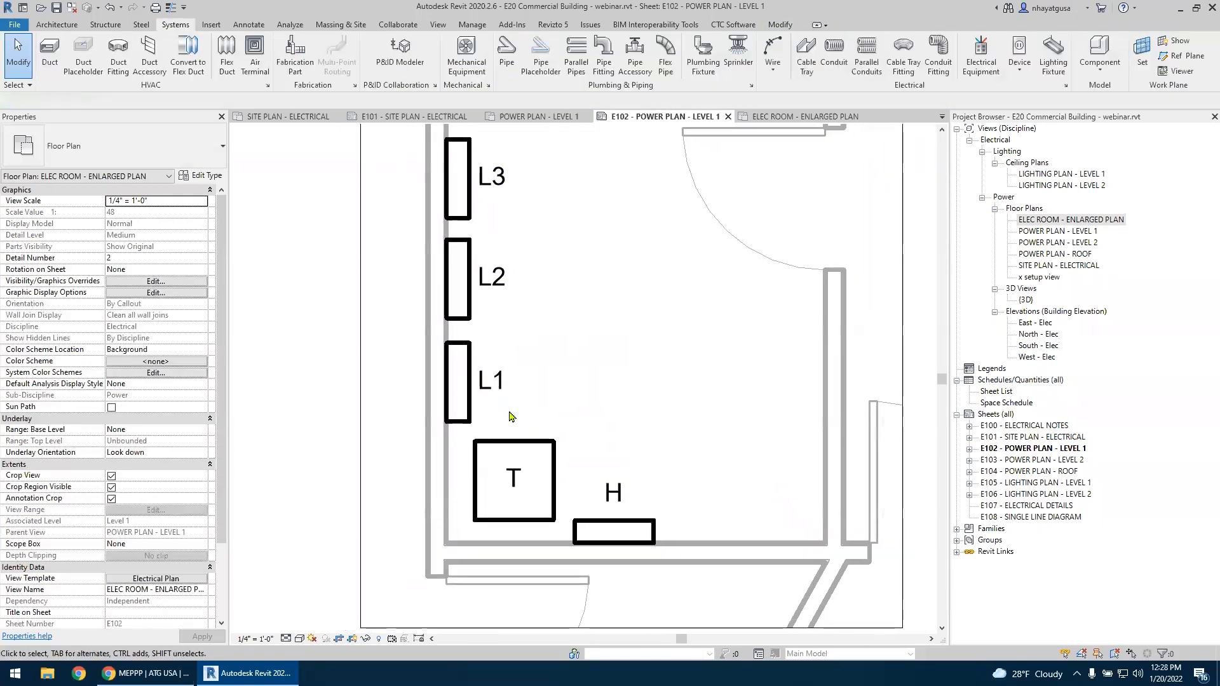
click(471, 418)
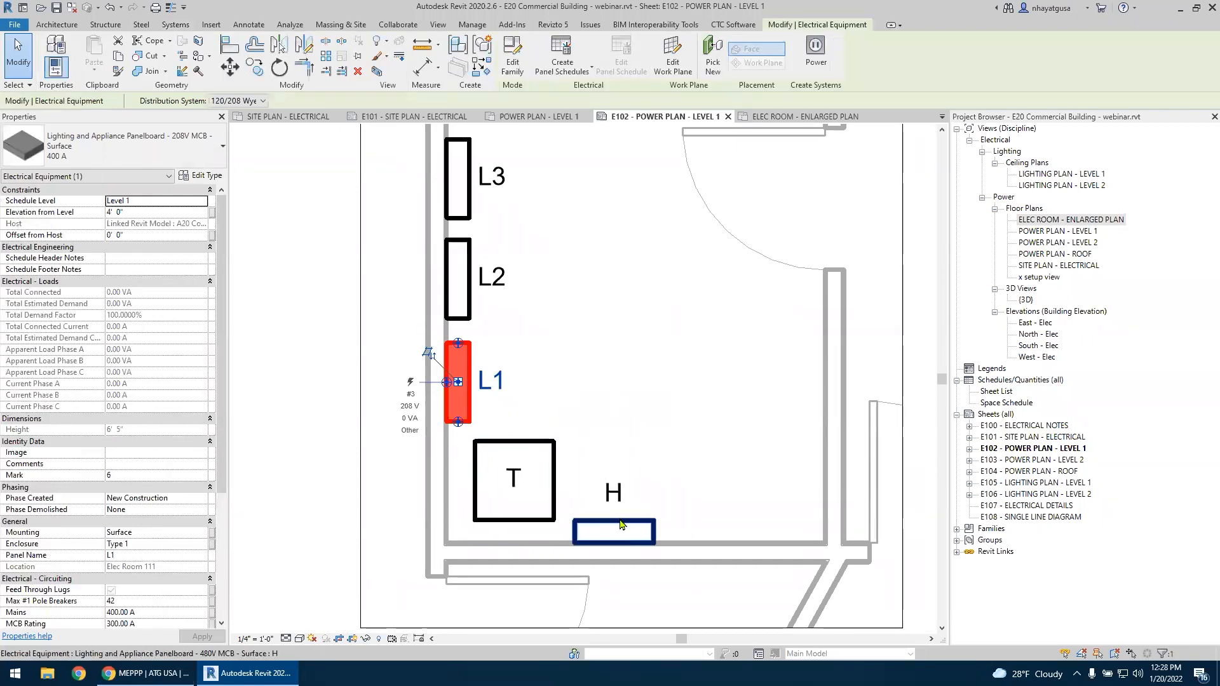
click(580, 354)
click(468, 307)
click(468, 374)
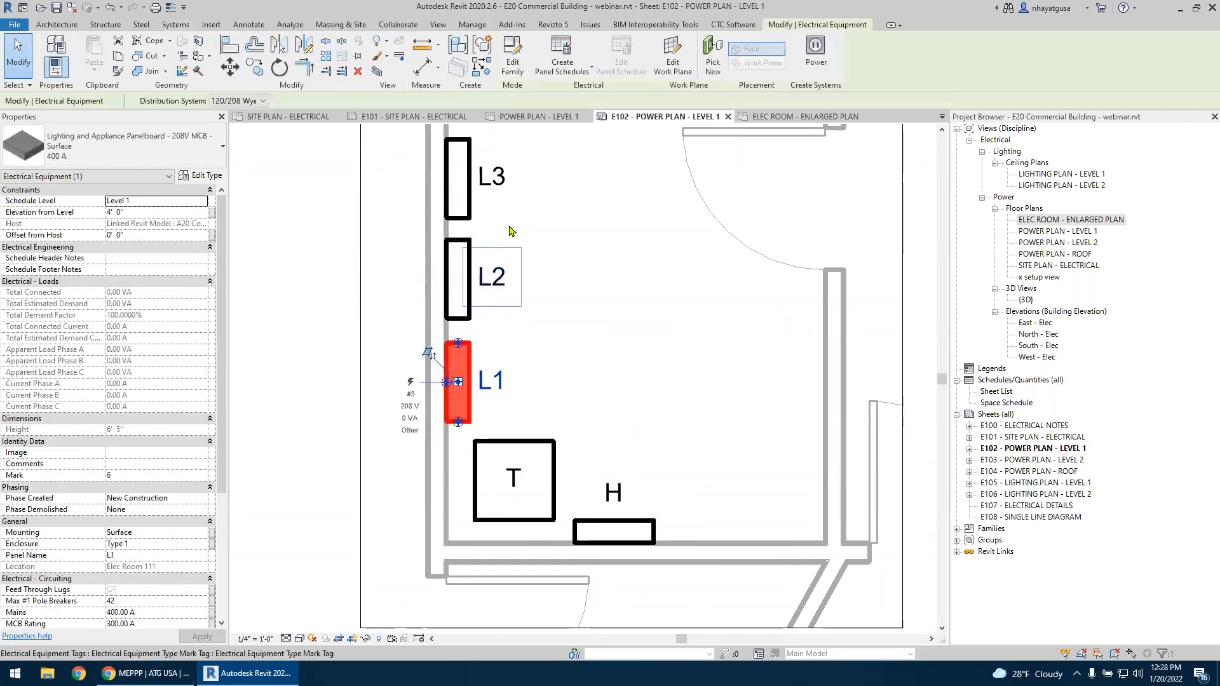
click(457, 184)
click(458, 394)
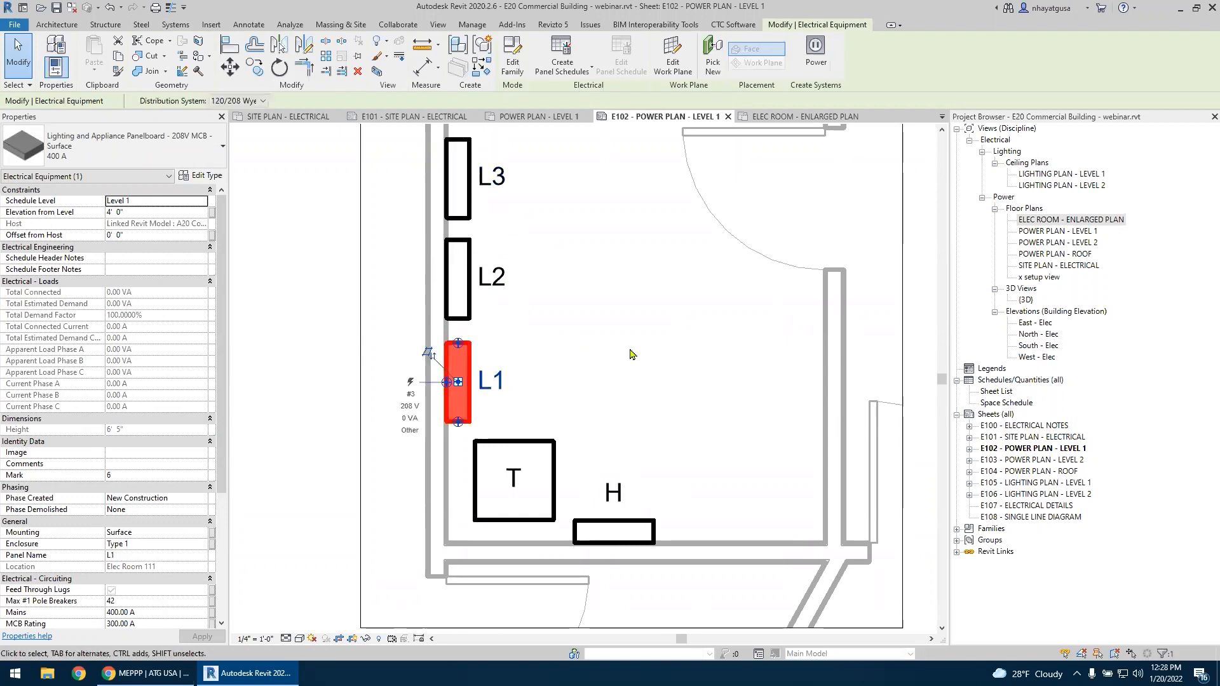
click(630, 354)
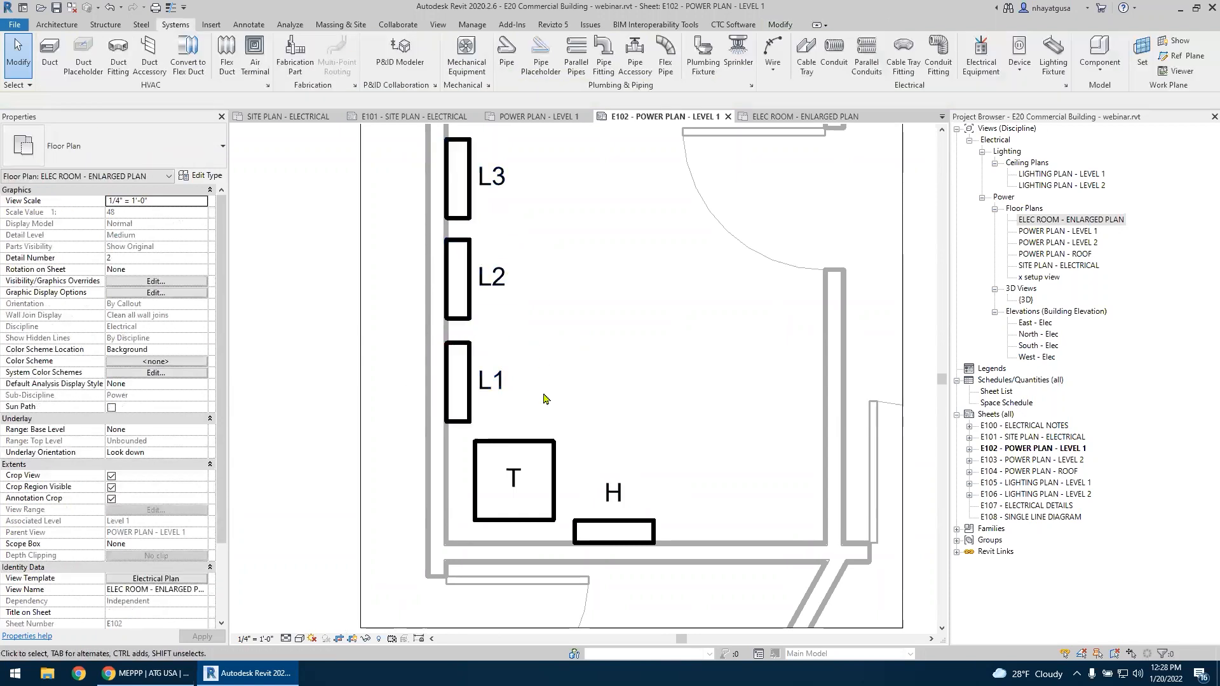
Examine the properties of 480V panelboard H and its position beside transformer T in the enlarged plan
scroll(543, 398, down, 3)
scroll(575, 496, up, 3)
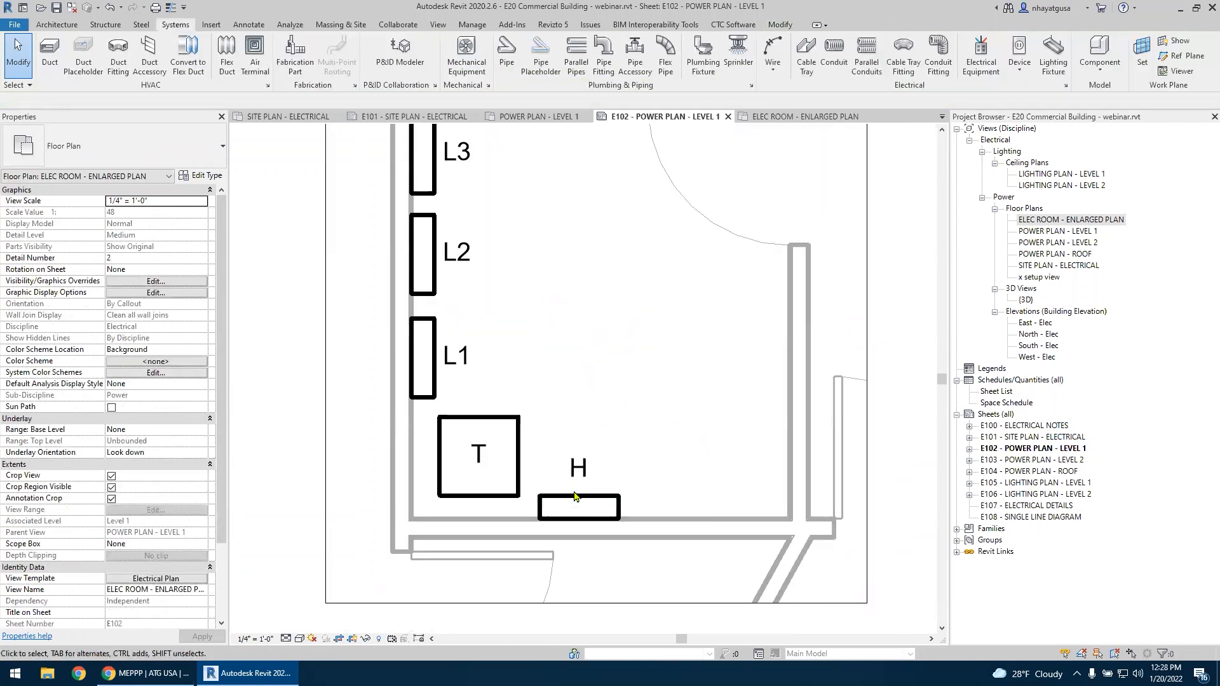
scroll(574, 496, up, 1)
click(575, 503)
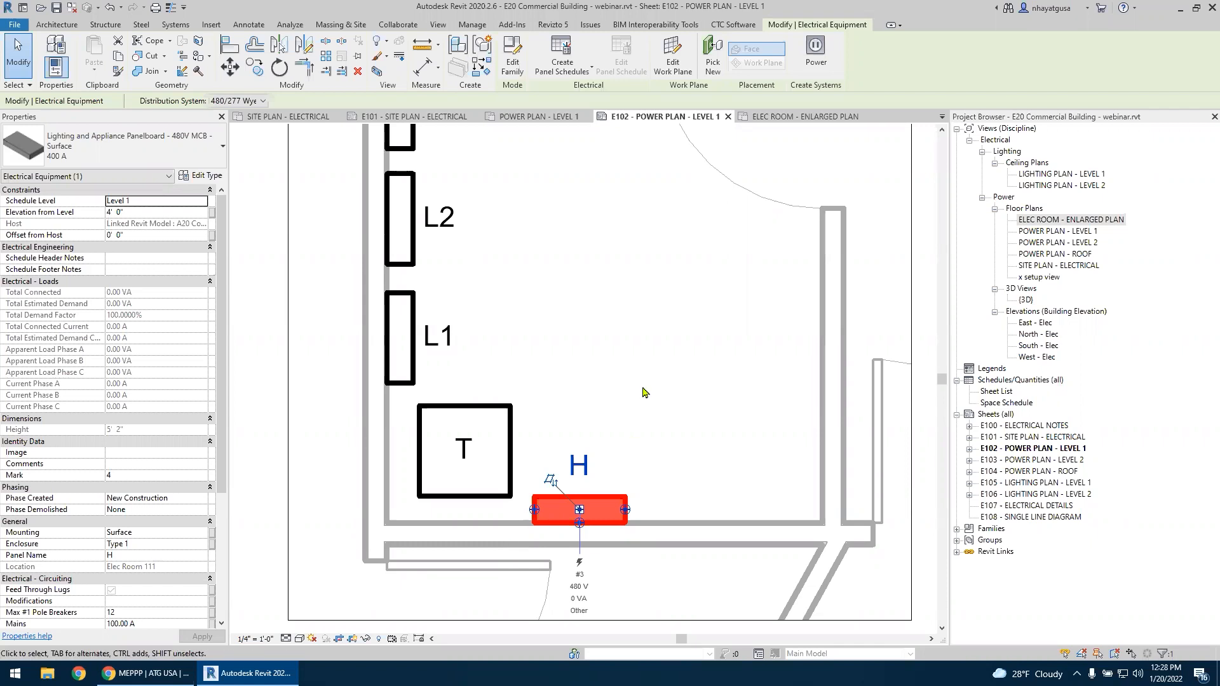
click(643, 392)
scroll(646, 388, down, 2)
middle_drag(648, 387, 564, 400)
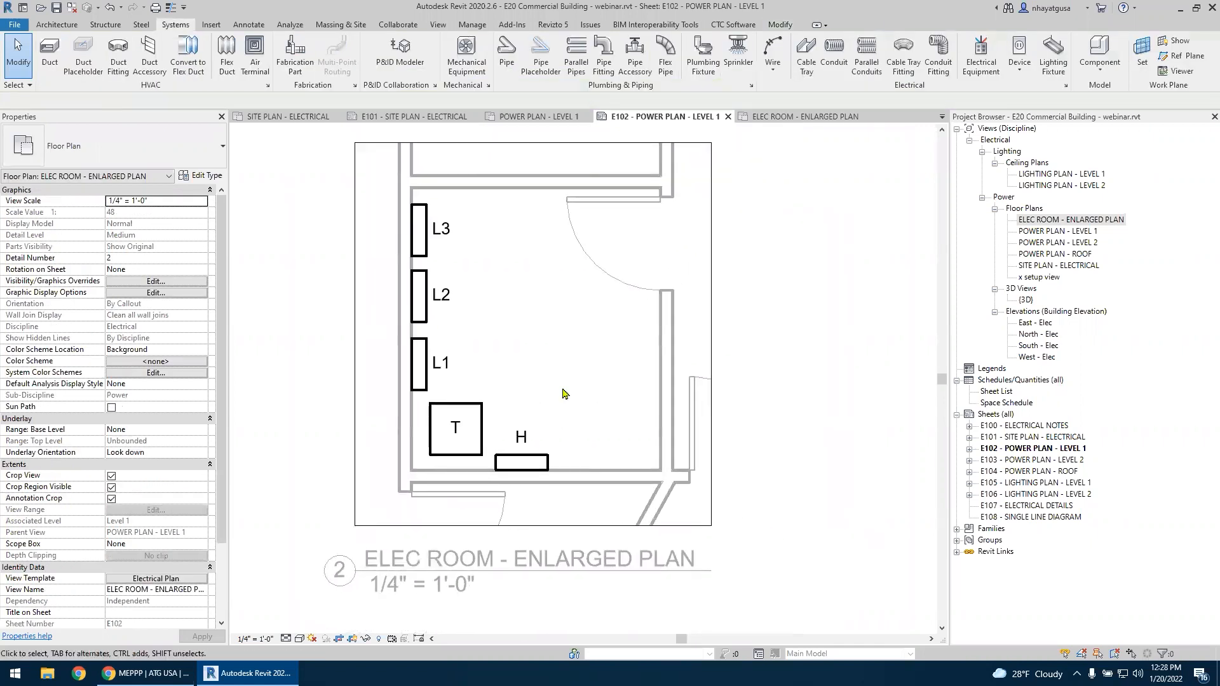
scroll(481, 377, up, 1)
scroll(481, 377, down, 2)
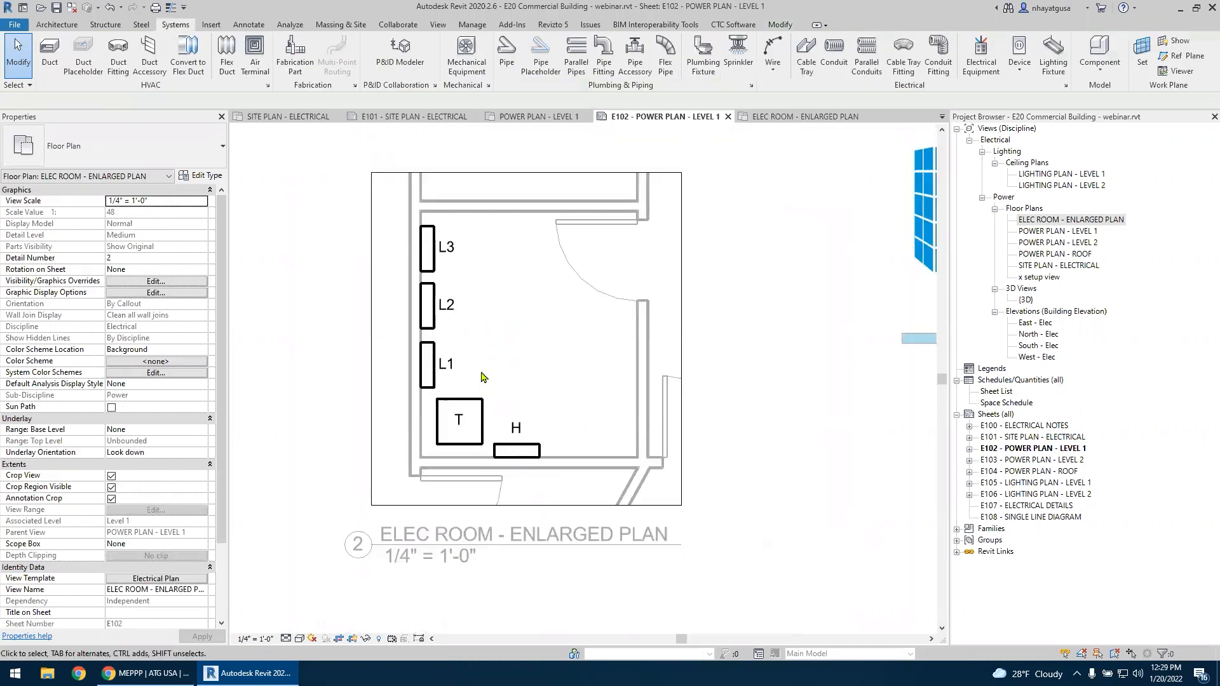
Inspect the electrical room equipment in a 3D selection-box view from the panelboard side, and close that view
drag(335, 155, 661, 498)
click(376, 72)
click(619, 438)
shift+middle_drag(619, 439, 661, 235)
click(558, 207)
click(827, 117)
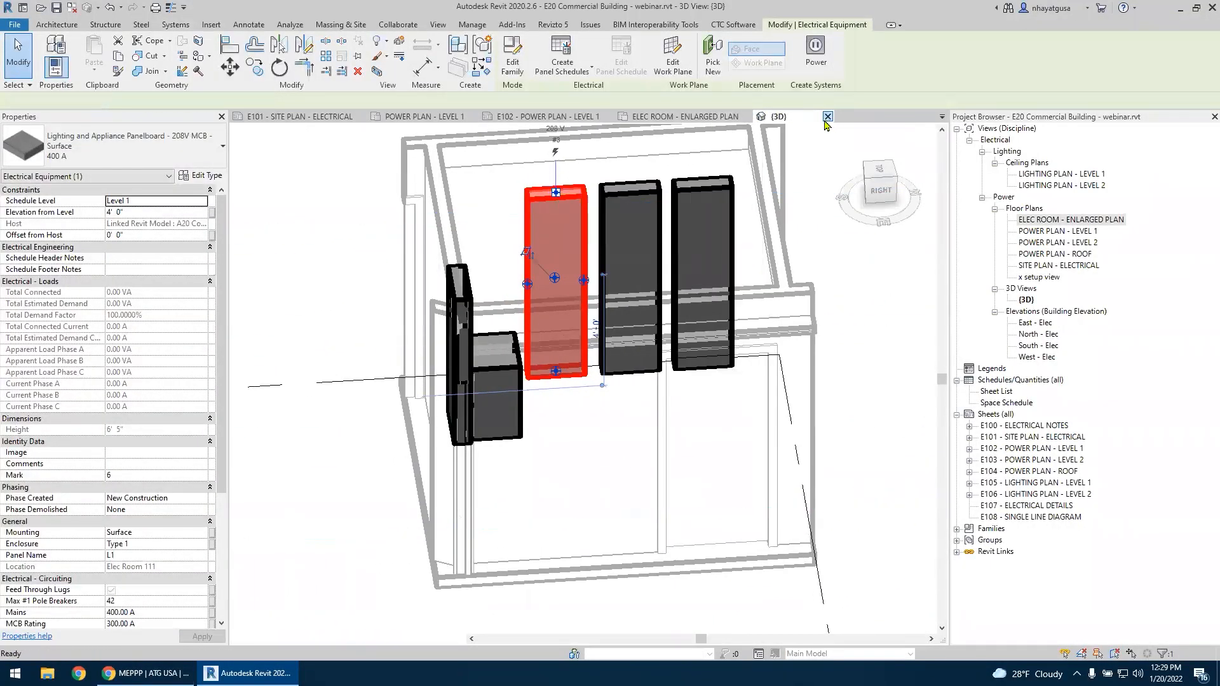
Set panelboard H's Max #1 Pole Breakers to 42 and its Mains to 400 A
scroll(484, 318, up, 2)
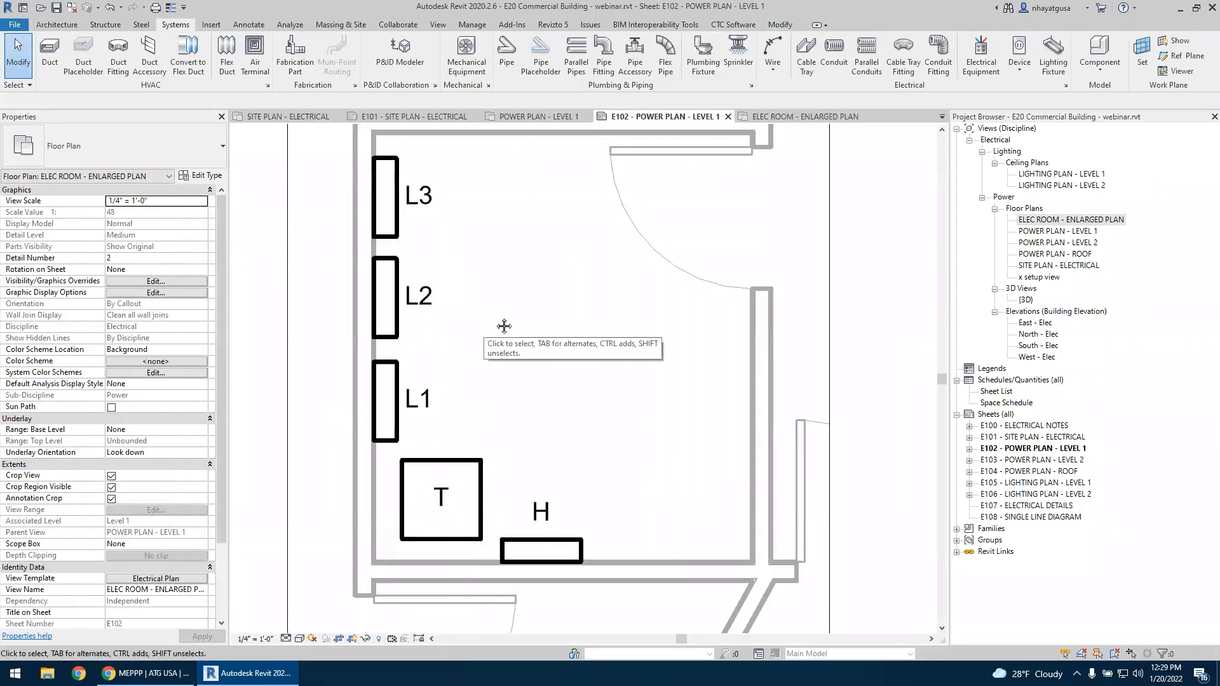
middle_drag(486, 470, 545, 465)
scroll(570, 463, down, 2)
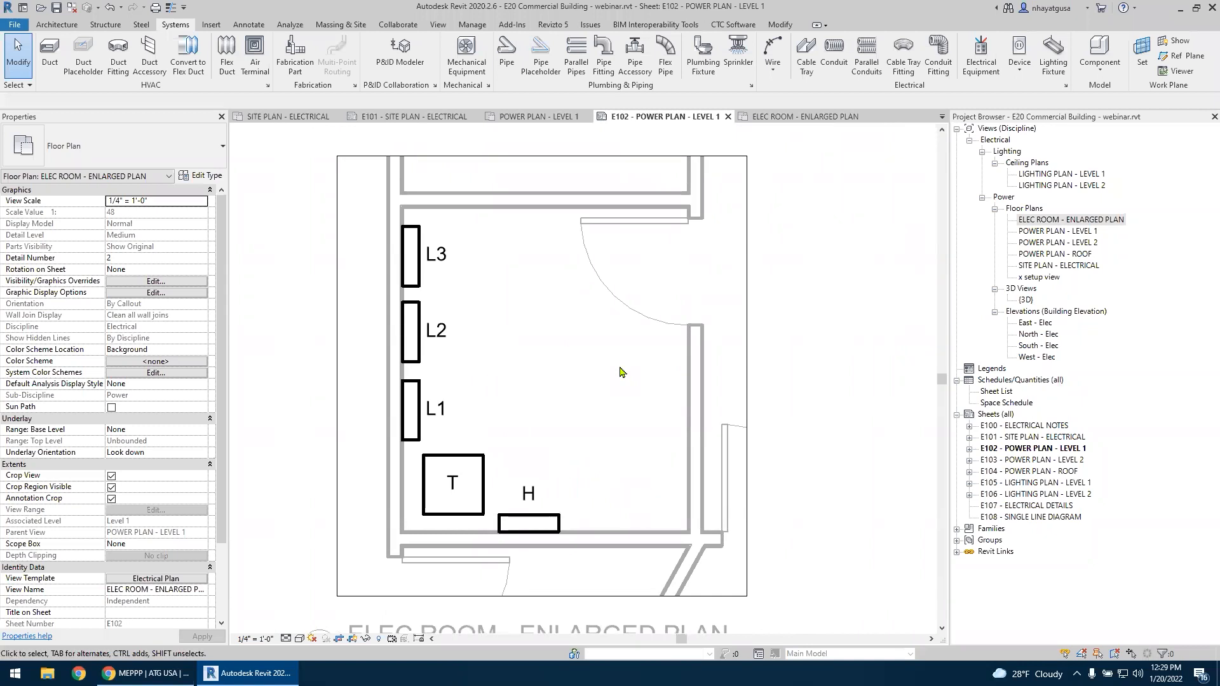
middle_drag(544, 408, 544, 351)
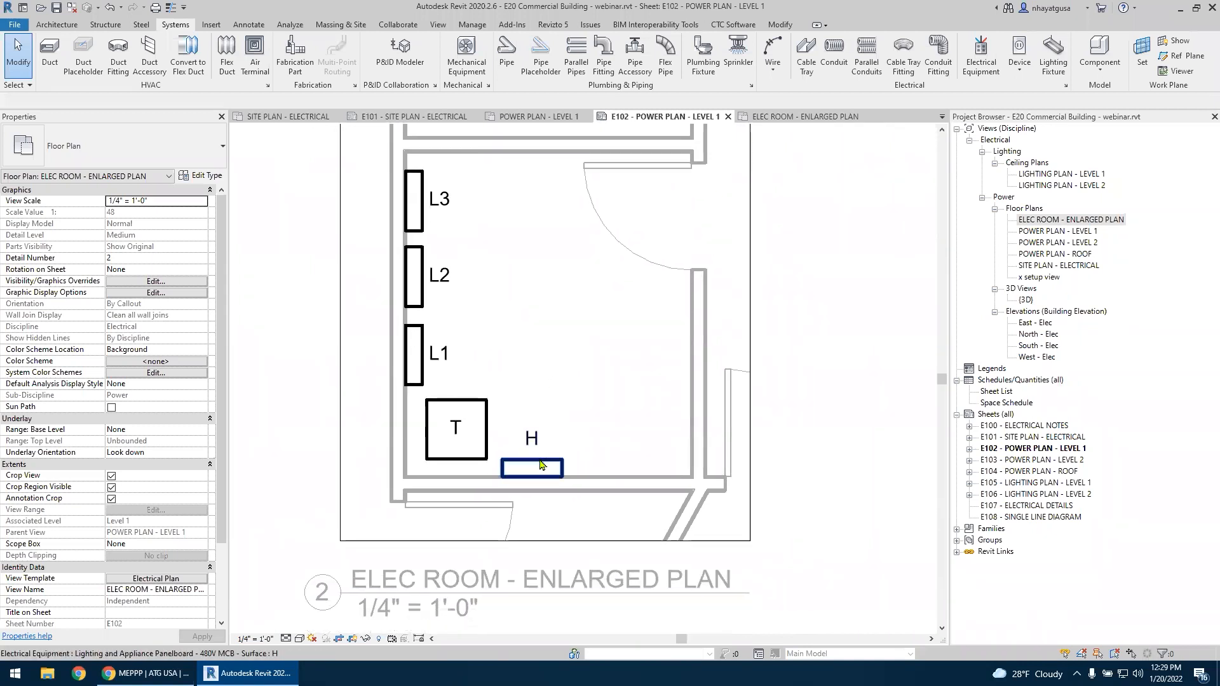
click(540, 466)
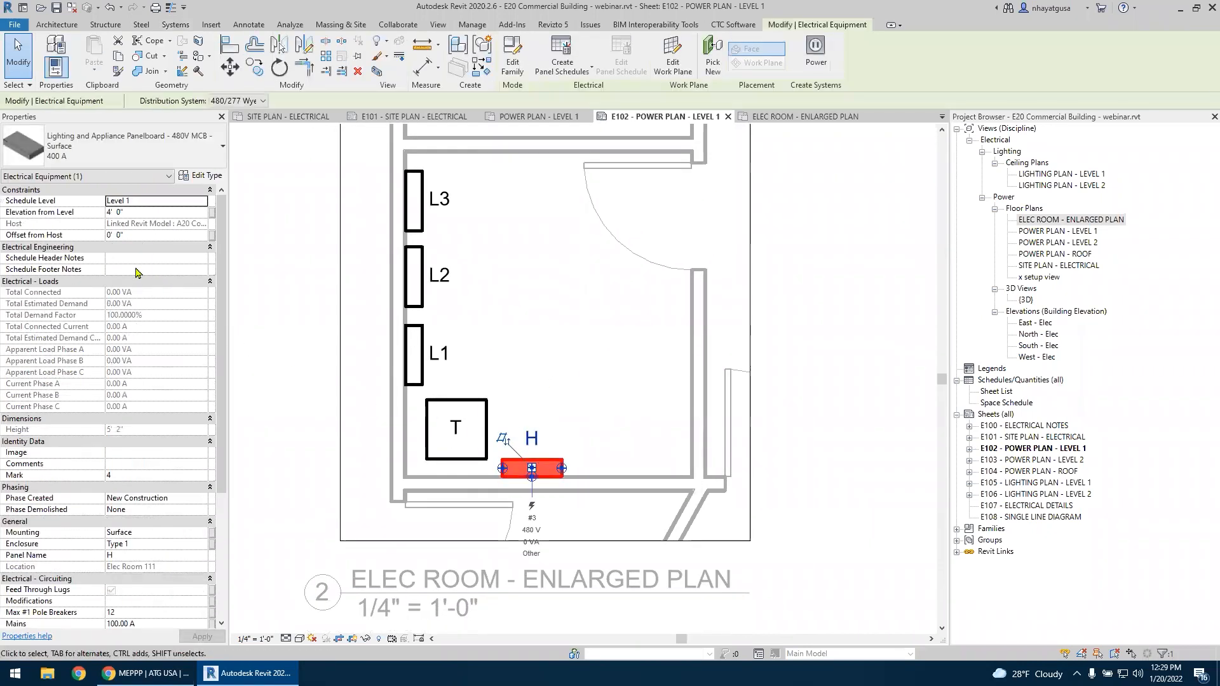
scroll(104, 327, down, 5)
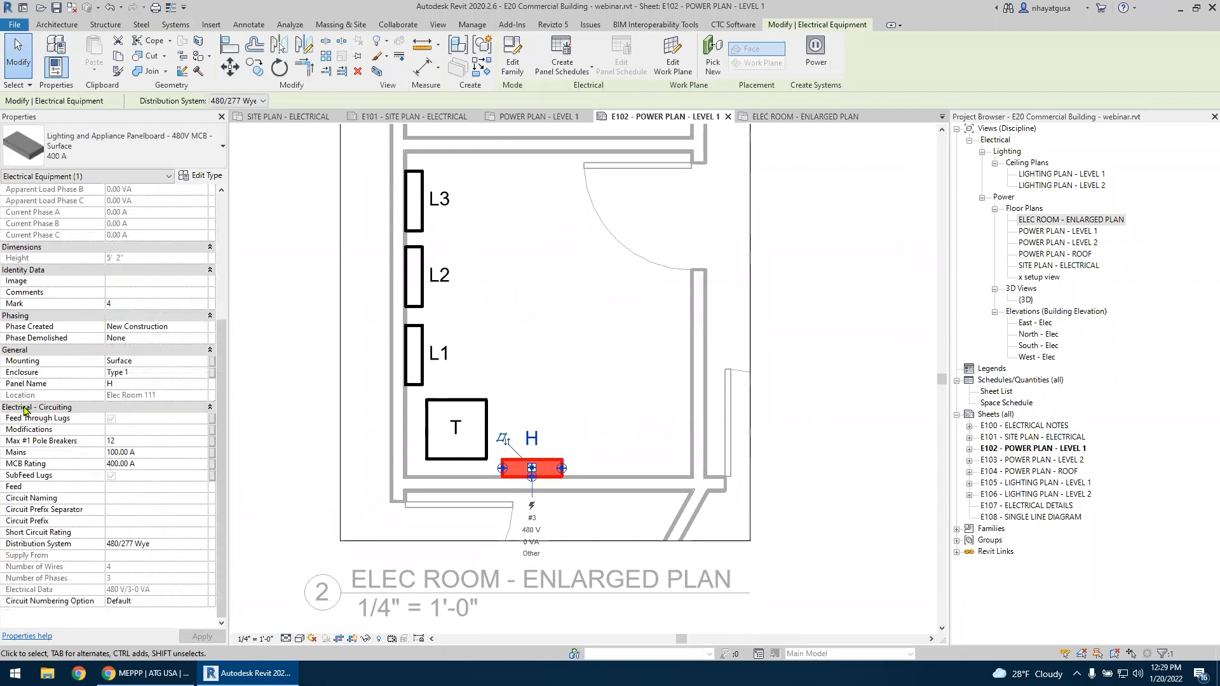
click(122, 441)
text(42)
key(Return)
click(146, 452)
text(400)
key(Return)
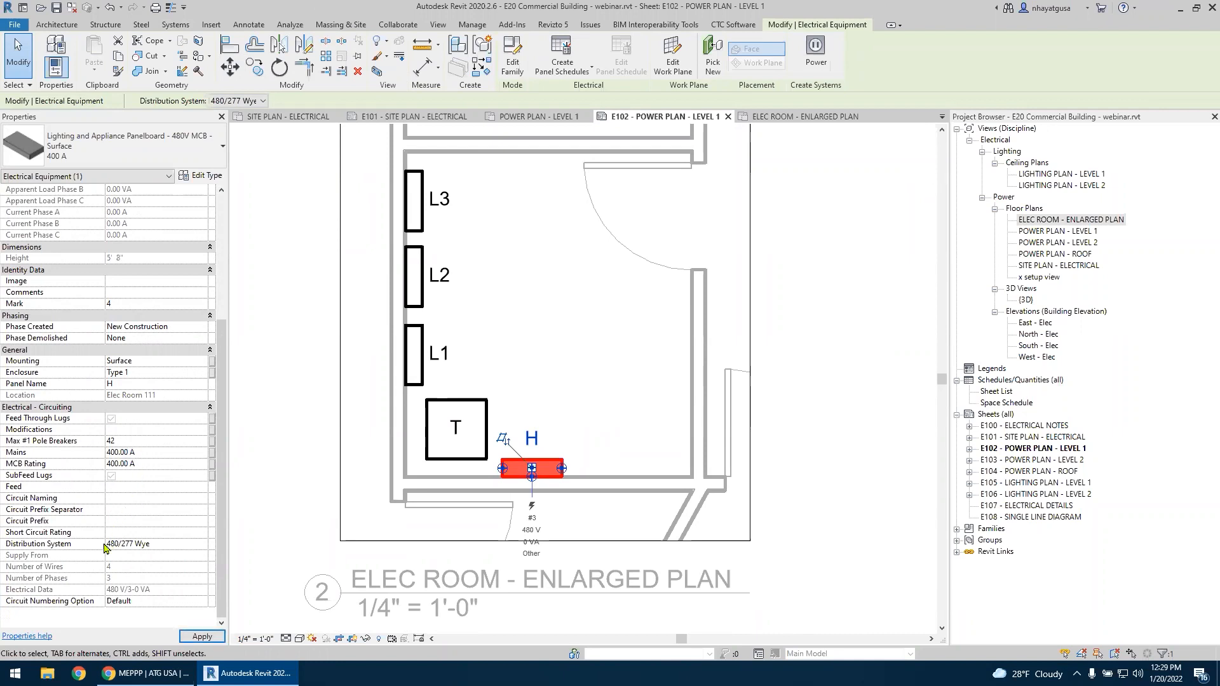
Set panelboard H's Short Circuit Rating to 35K and deselect the panelboard
click(155, 533)
text(5K)
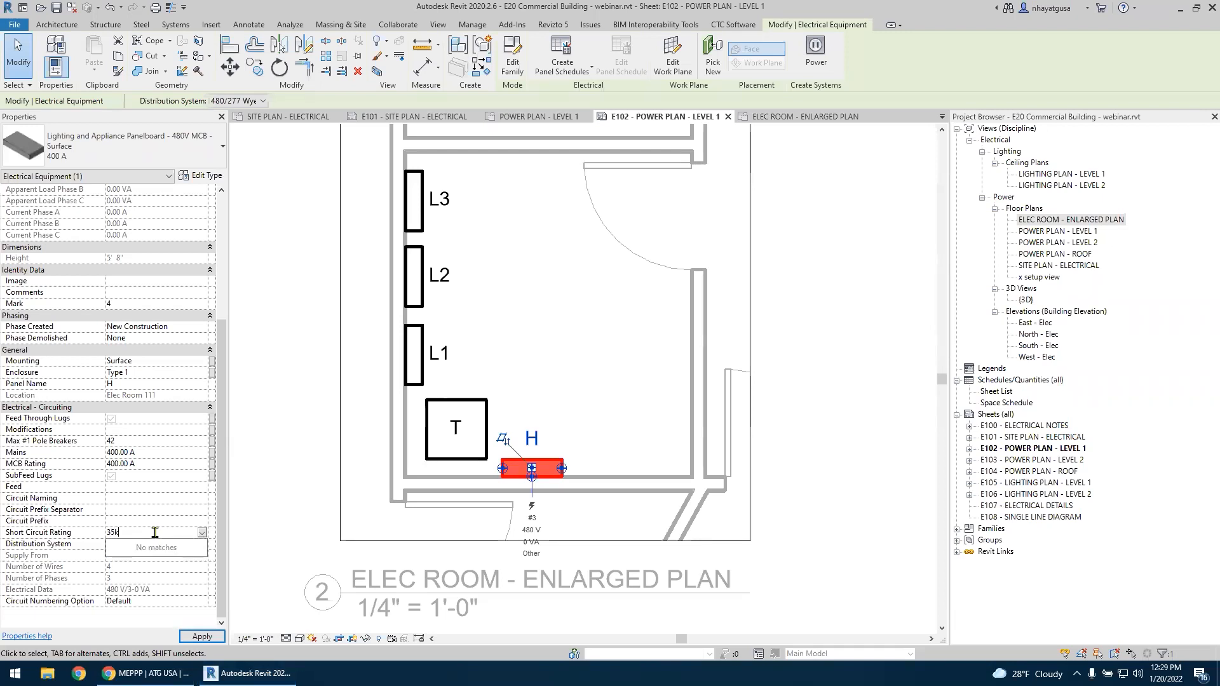
key(Return)
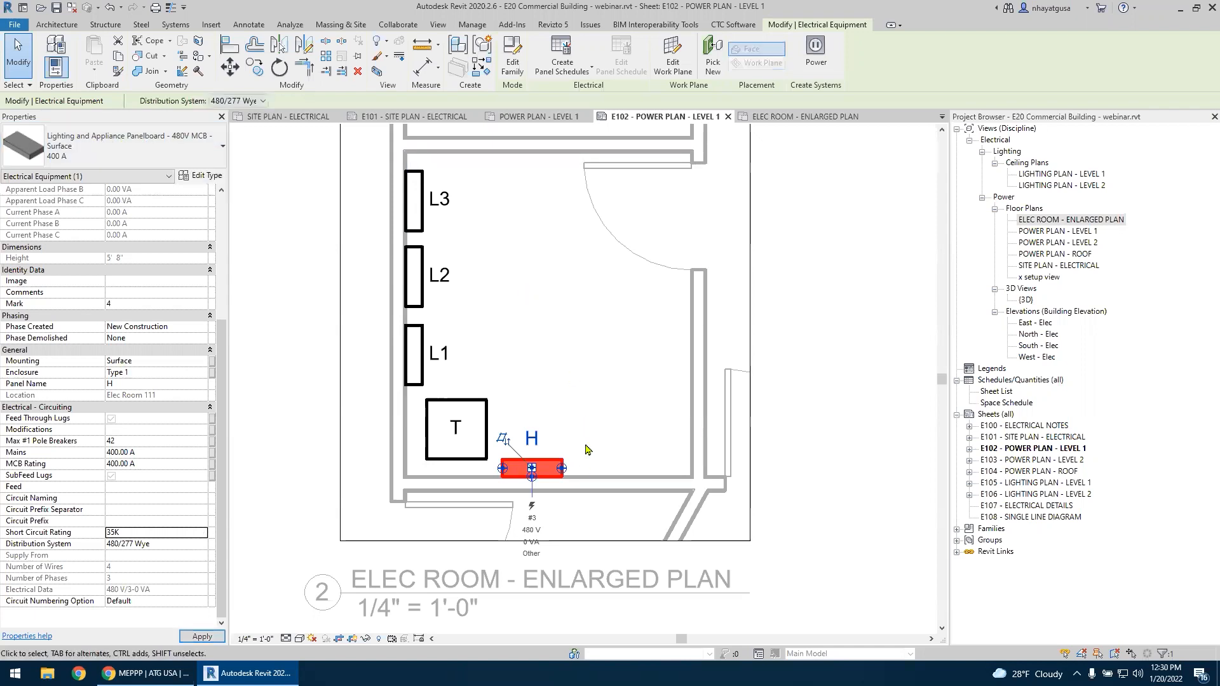
click(539, 226)
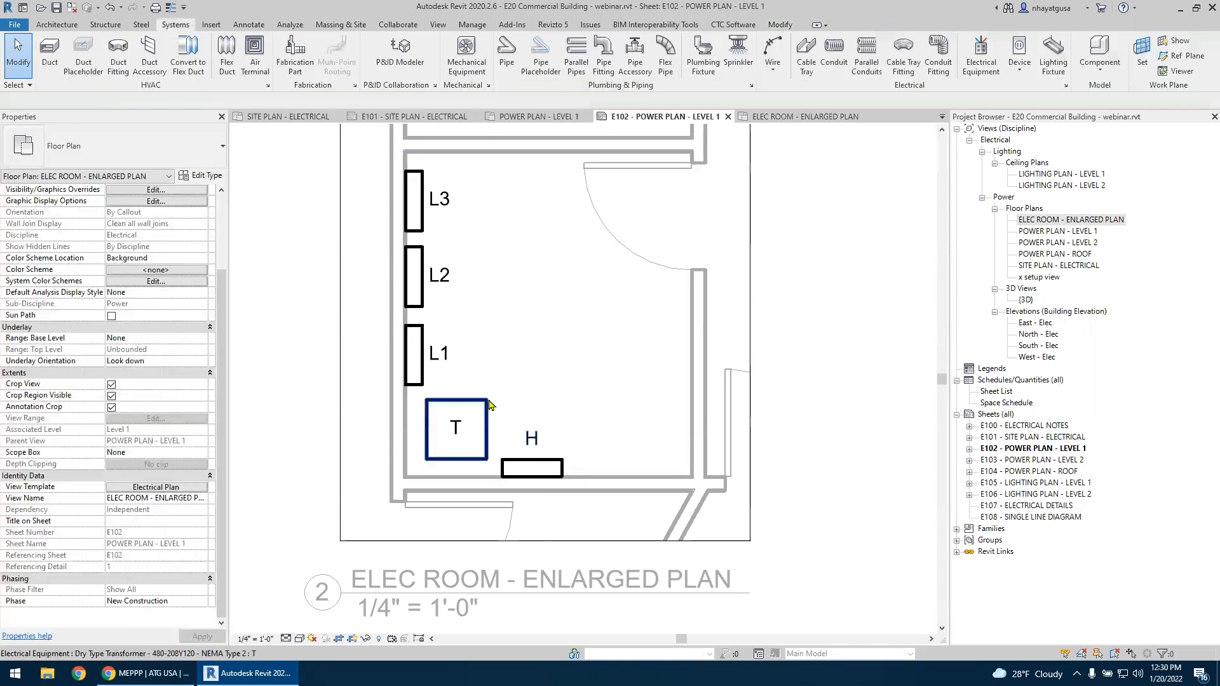
Set the Secondary Distribution System of transformer T to 120/208 Wye
click(488, 404)
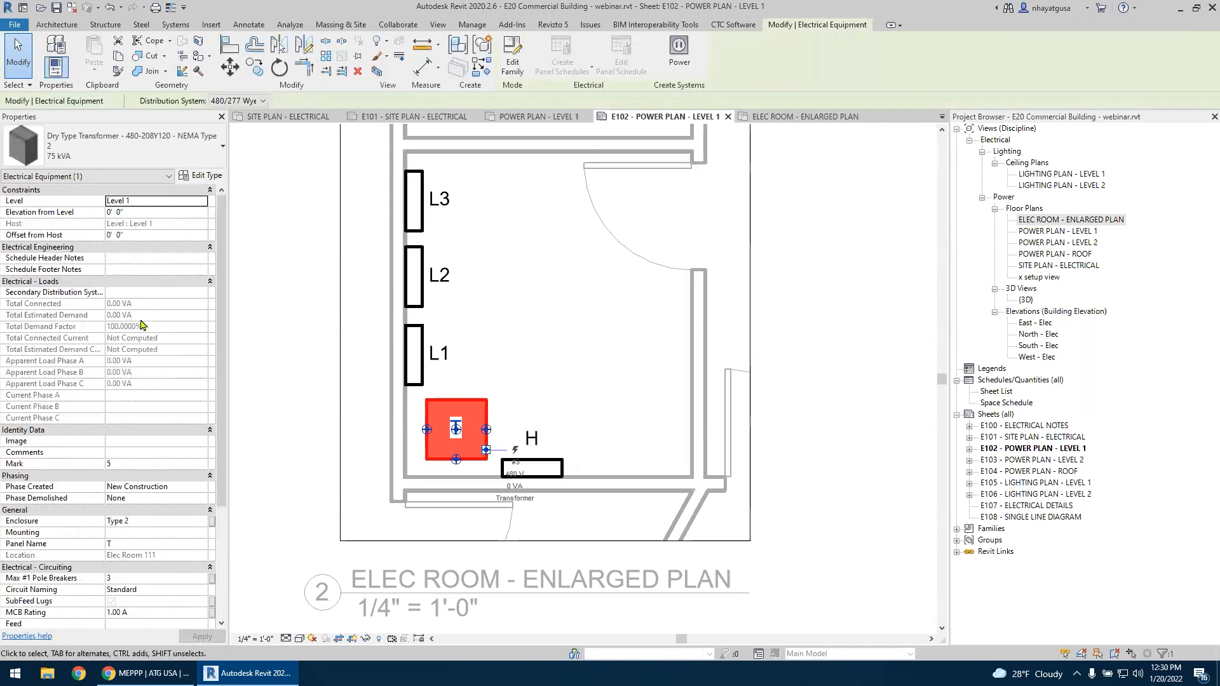
scroll(141, 324, down, 4)
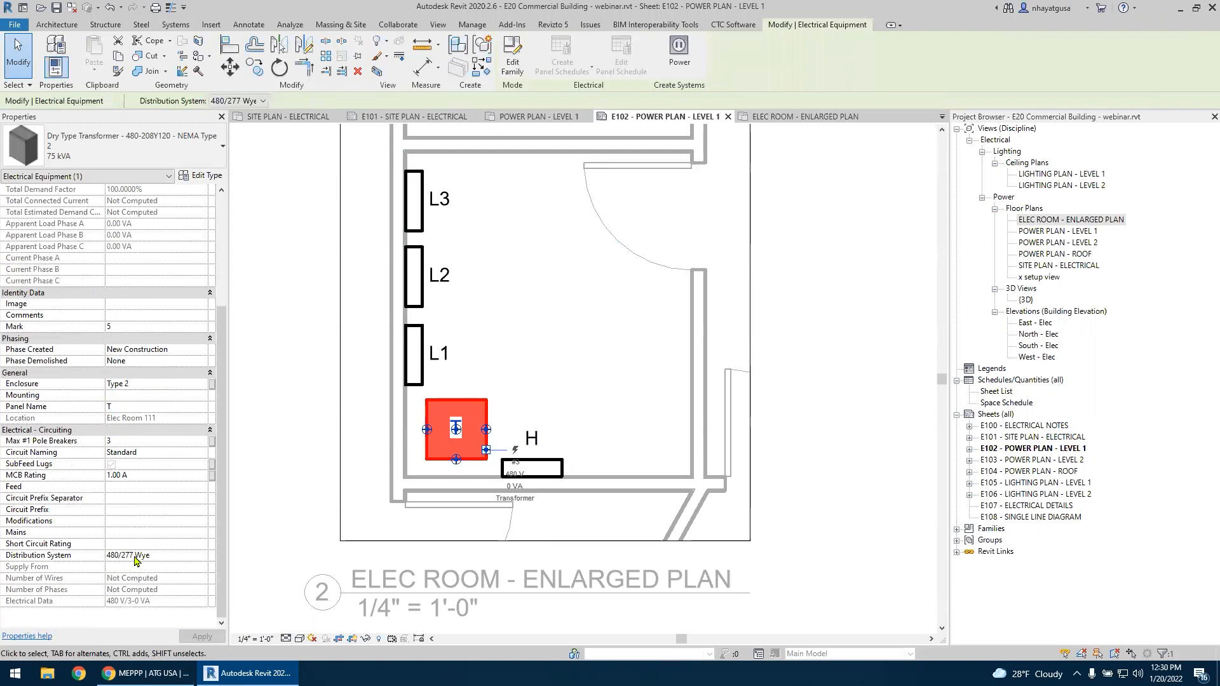
scroll(134, 558, up, 4)
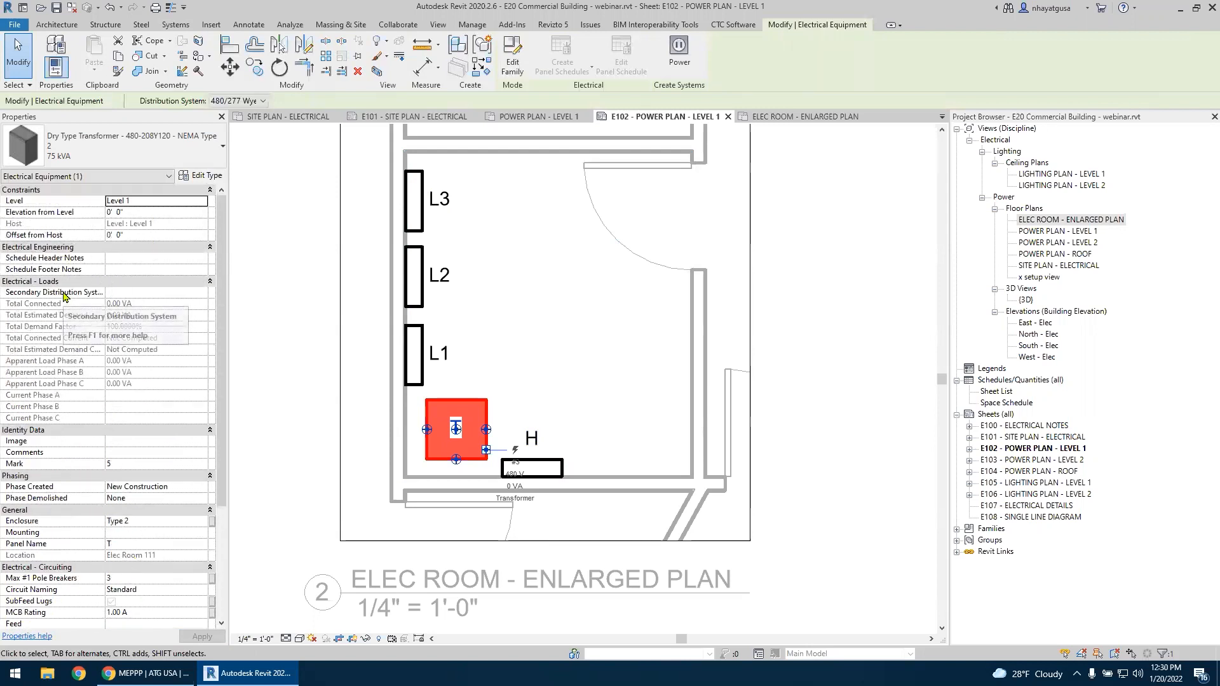
click(106, 283)
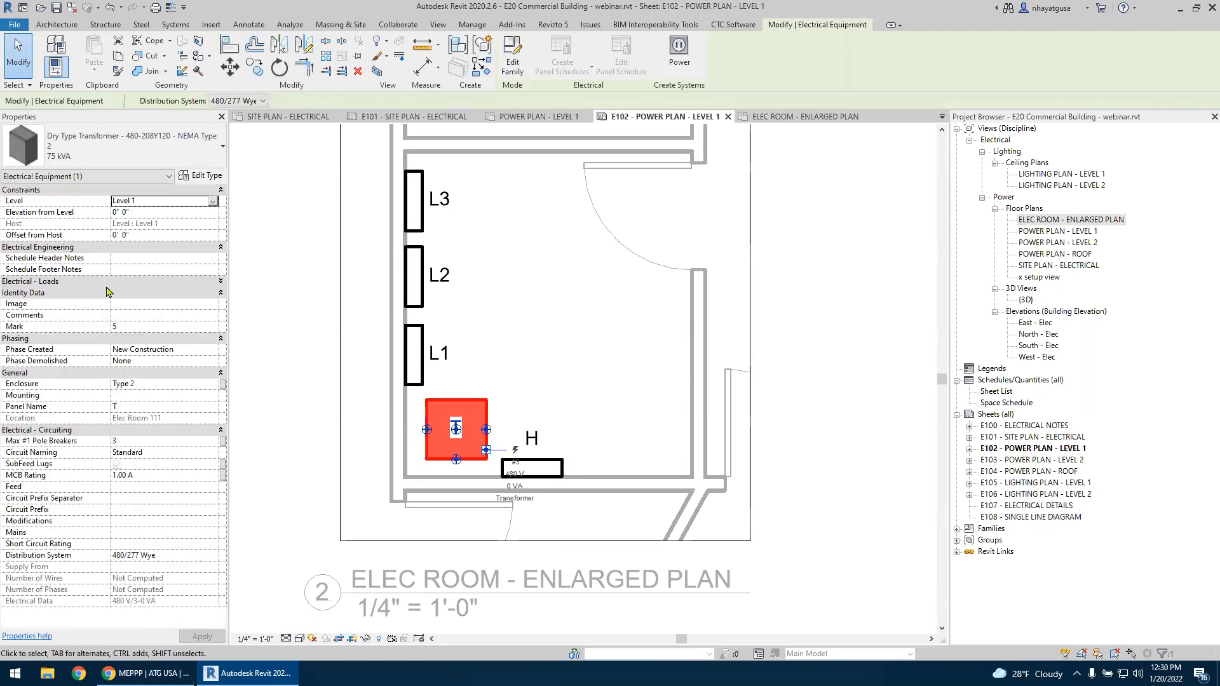
click(108, 282)
click(151, 292)
click(202, 292)
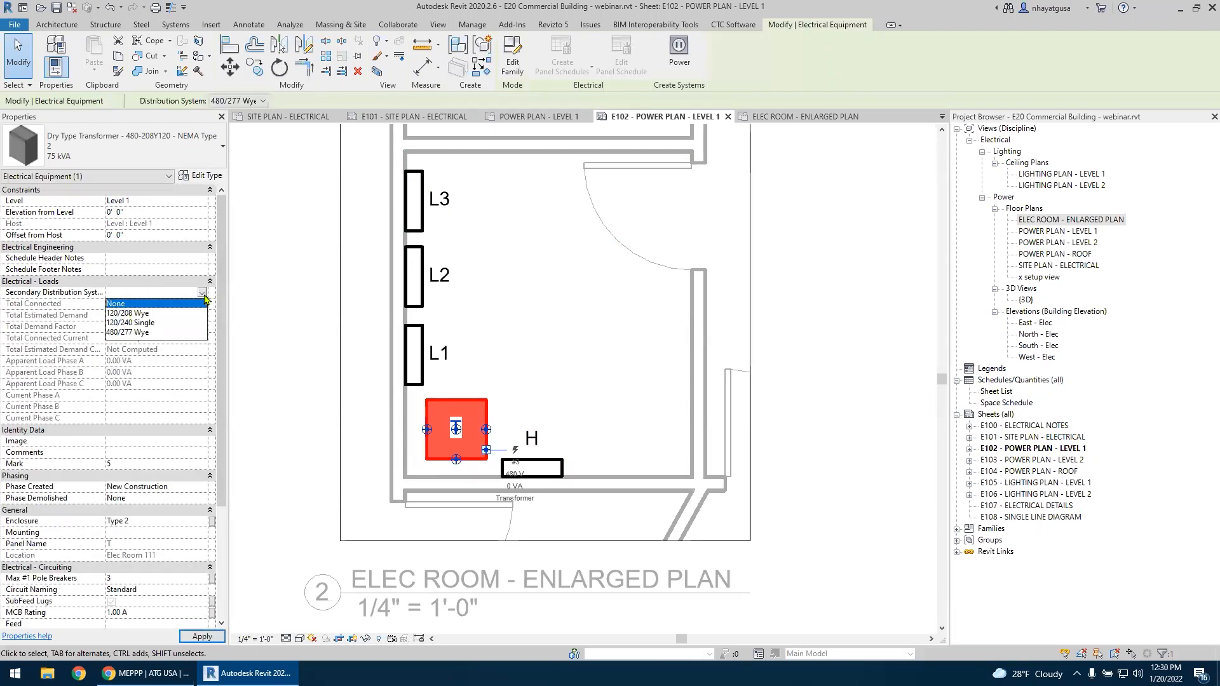
click(124, 314)
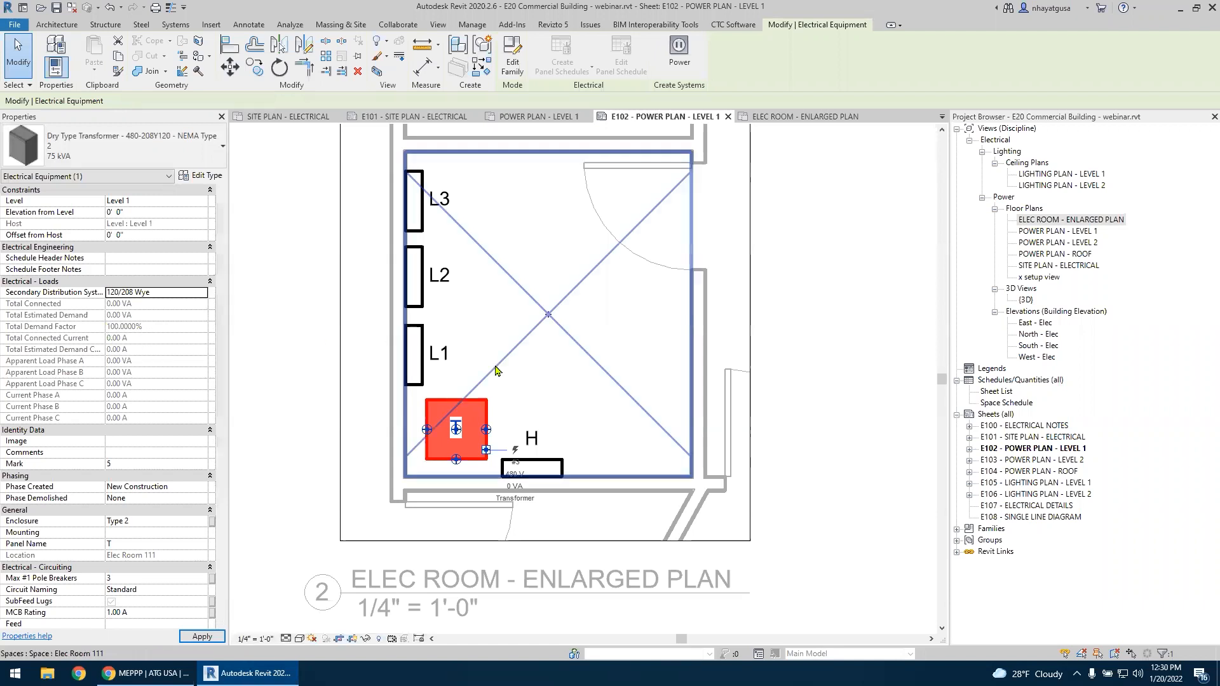
click(422, 335)
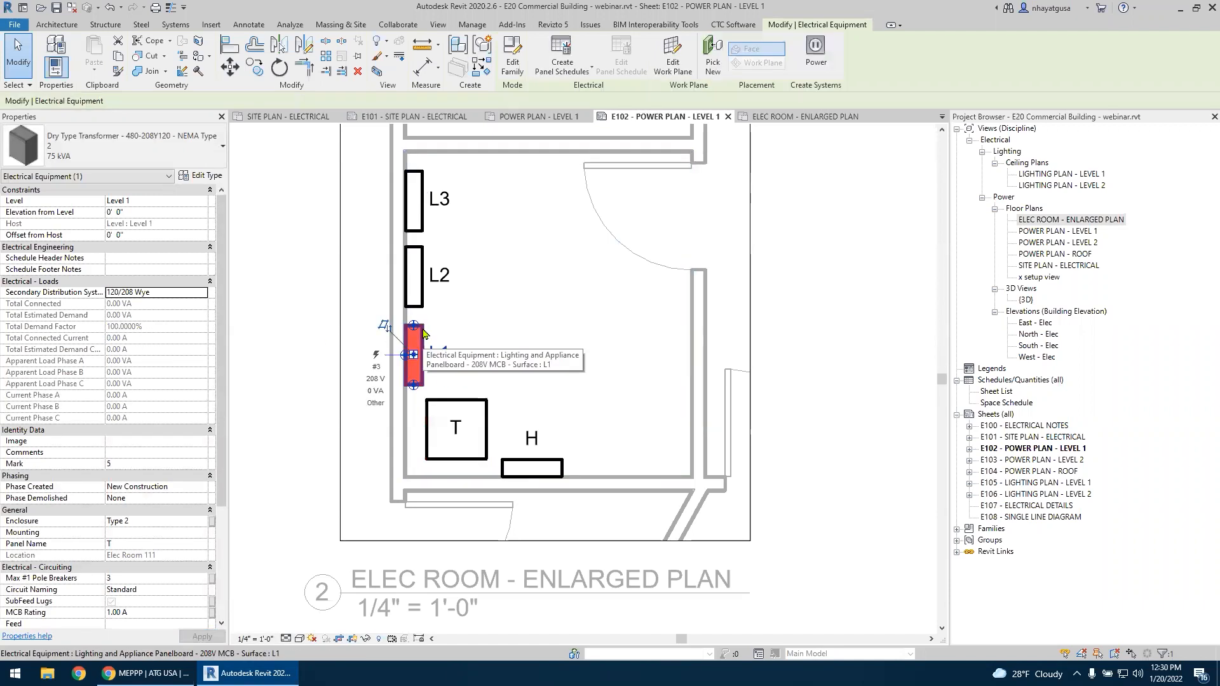
key(Escape)
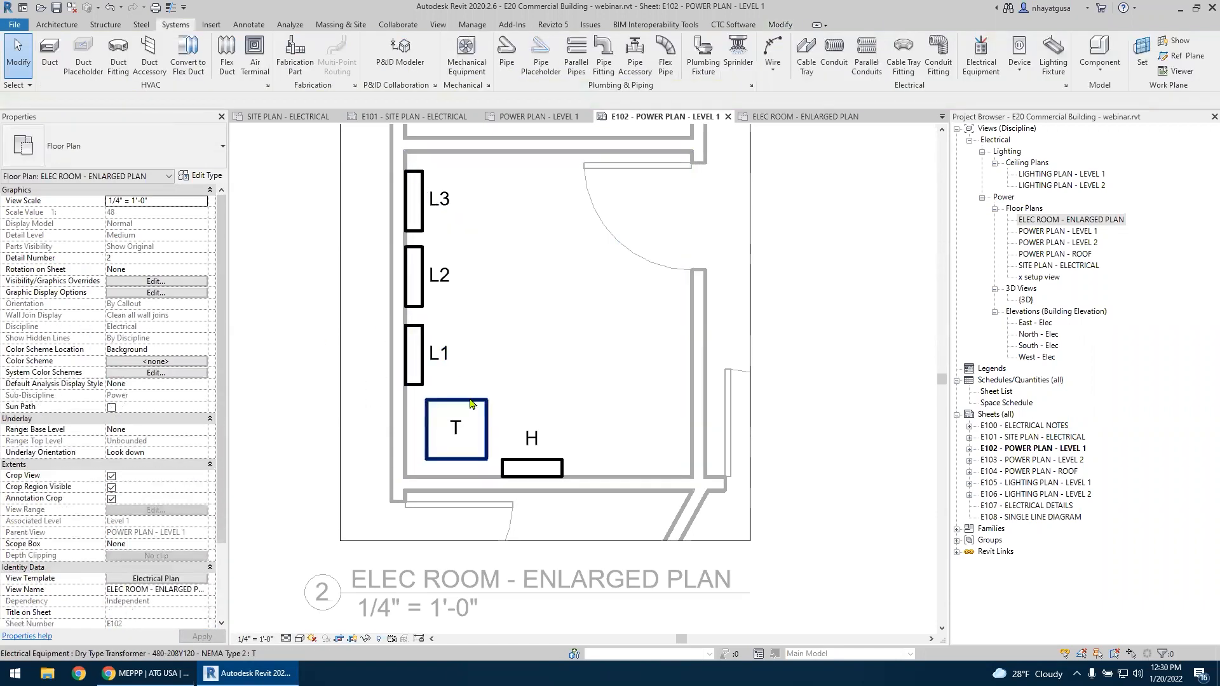
Check the circuiting properties of transformer T, including its Max #1 Pole Breakers value
click(466, 399)
scroll(123, 448, down, 5)
click(116, 441)
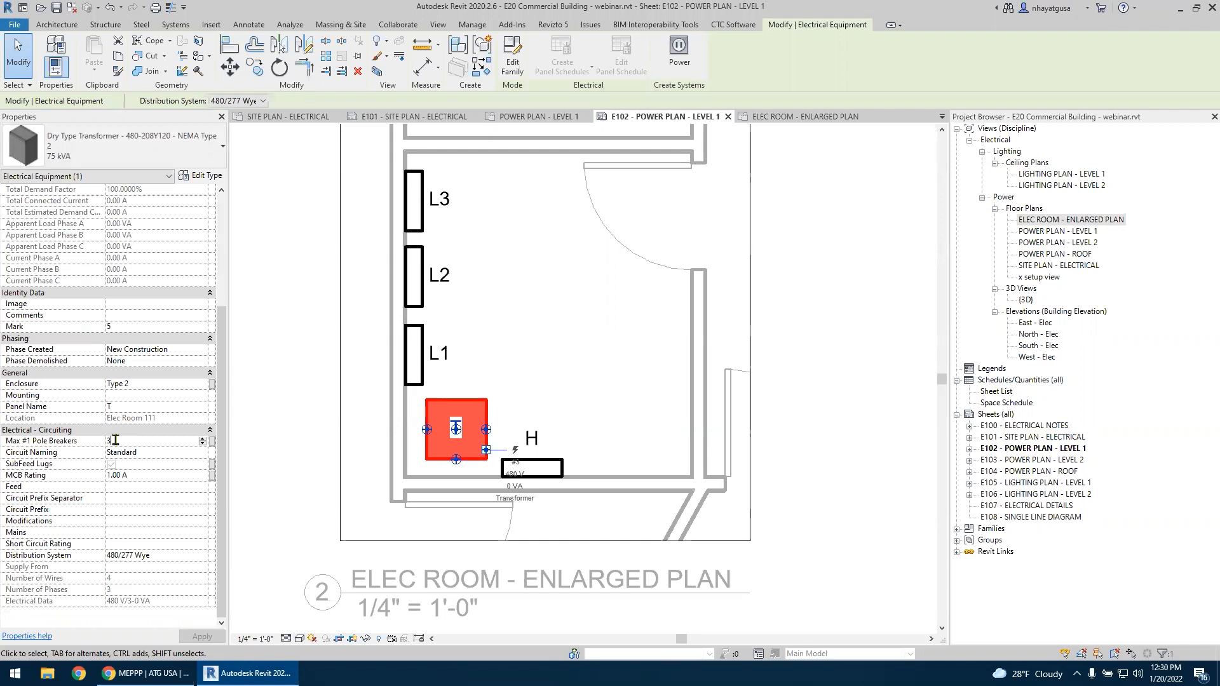
drag(116, 441, 104, 440)
click(537, 376)
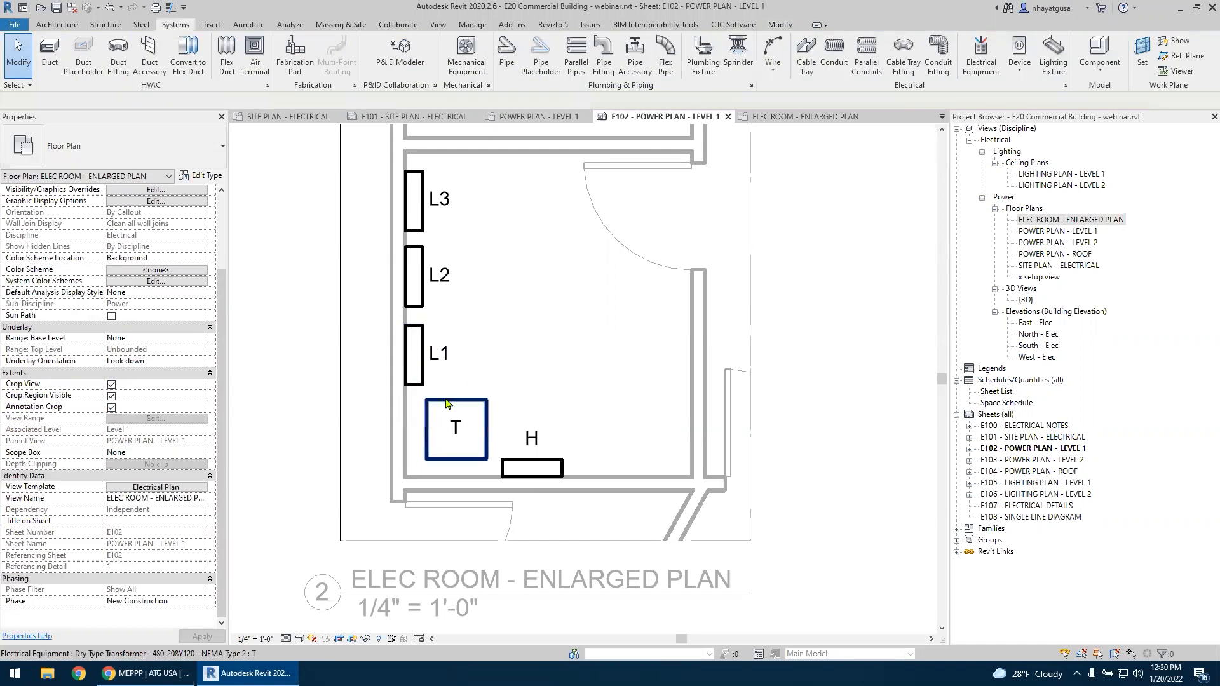
Check the circuiting properties of panelboards L1 and L2, including their Short Circuit Rating and Distribution System
click(414, 356)
scroll(158, 401, down, 3)
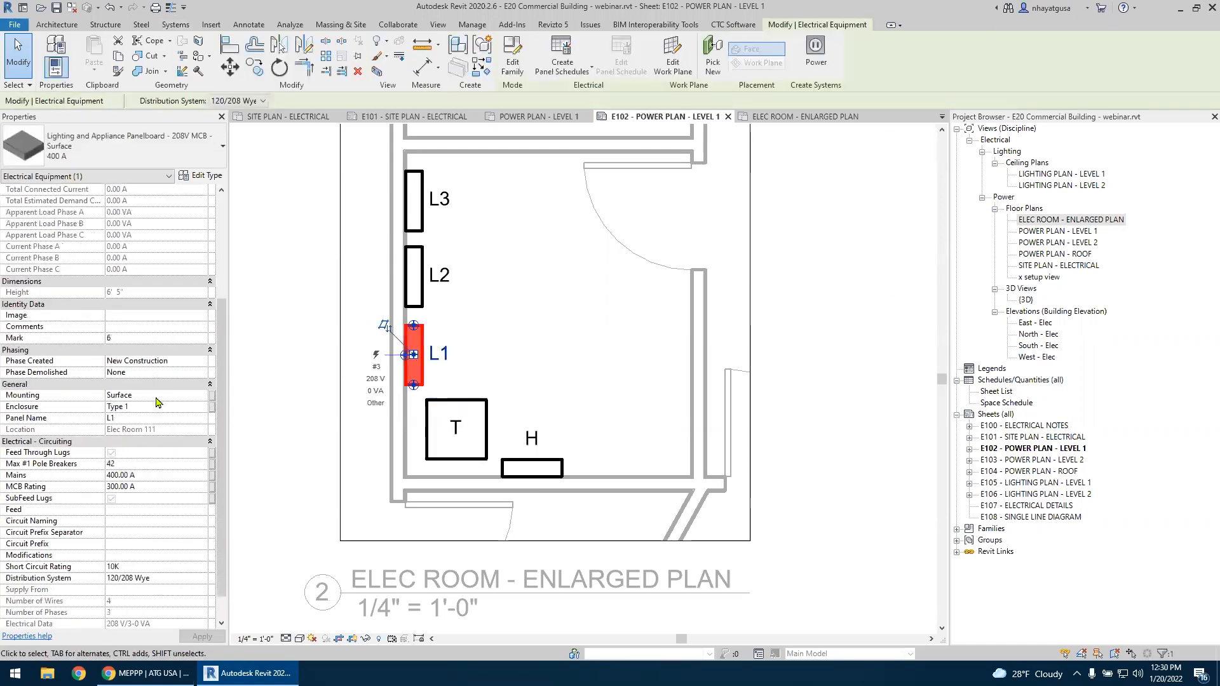
scroll(158, 402, down, 1)
click(127, 547)
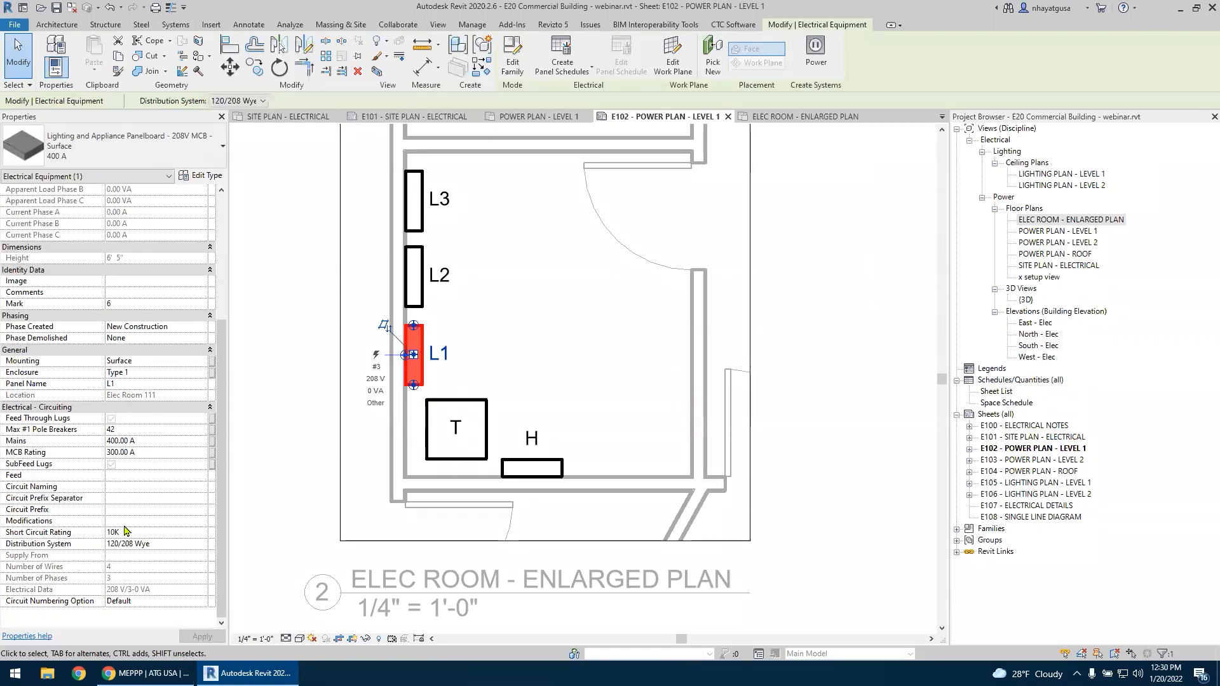
scroll(134, 352, up, 4)
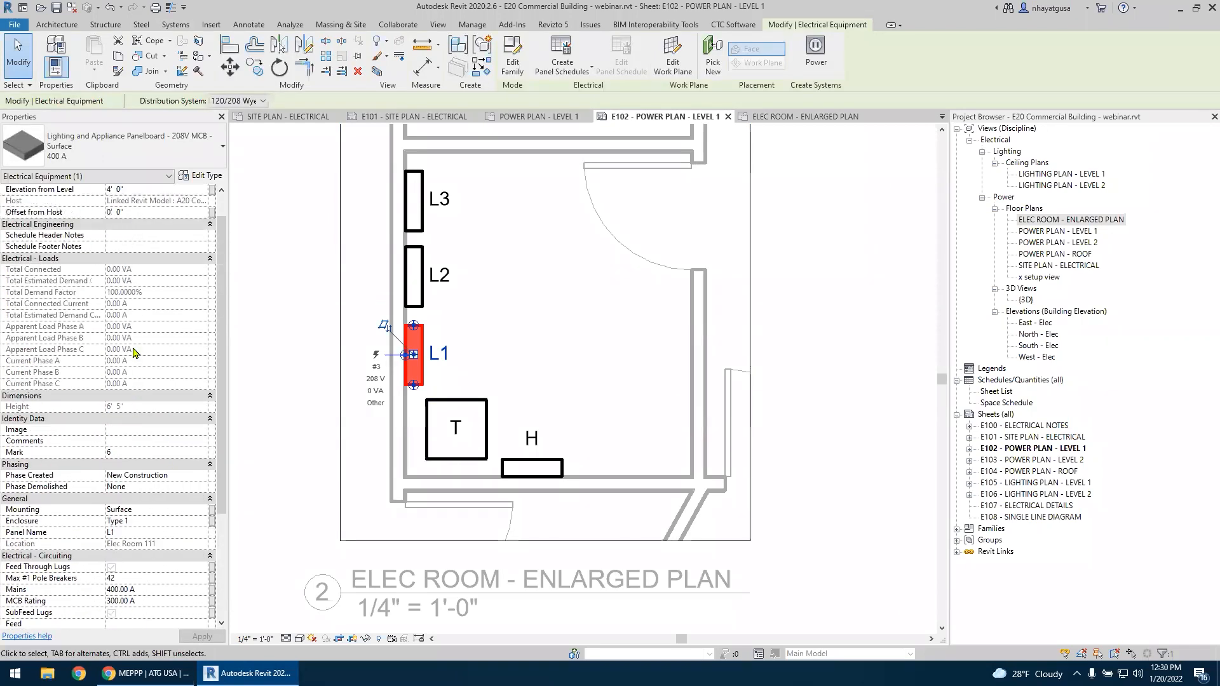
click(498, 346)
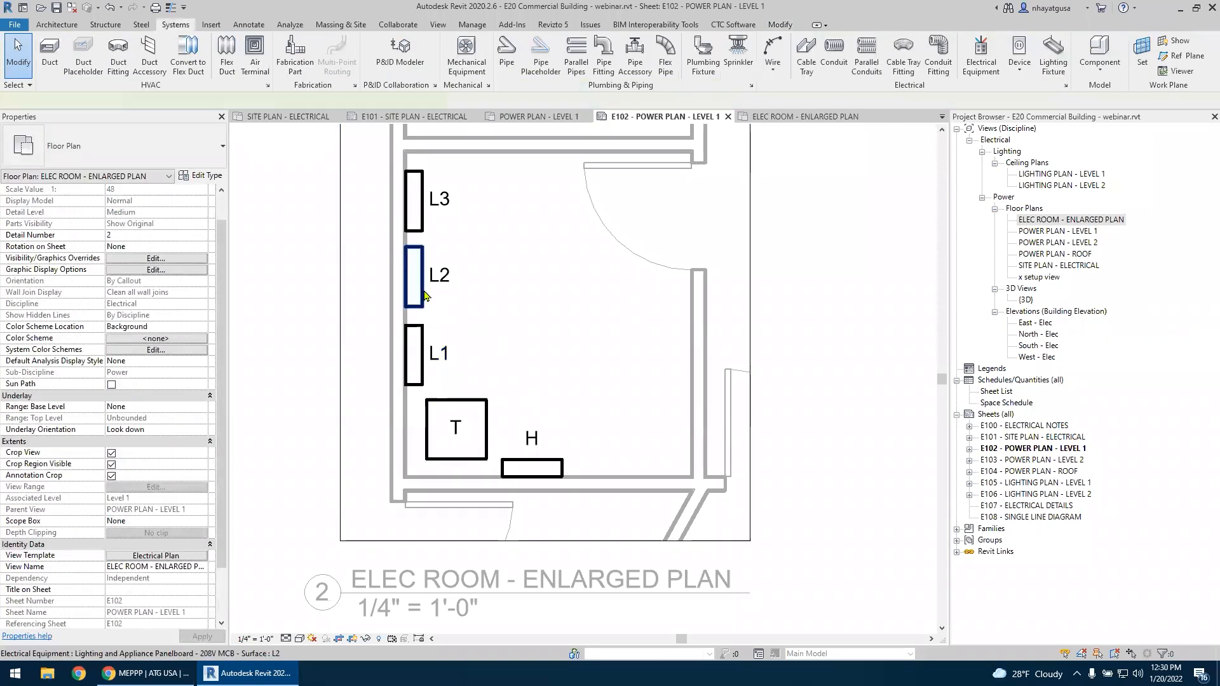
click(424, 295)
scroll(129, 547, down, 5)
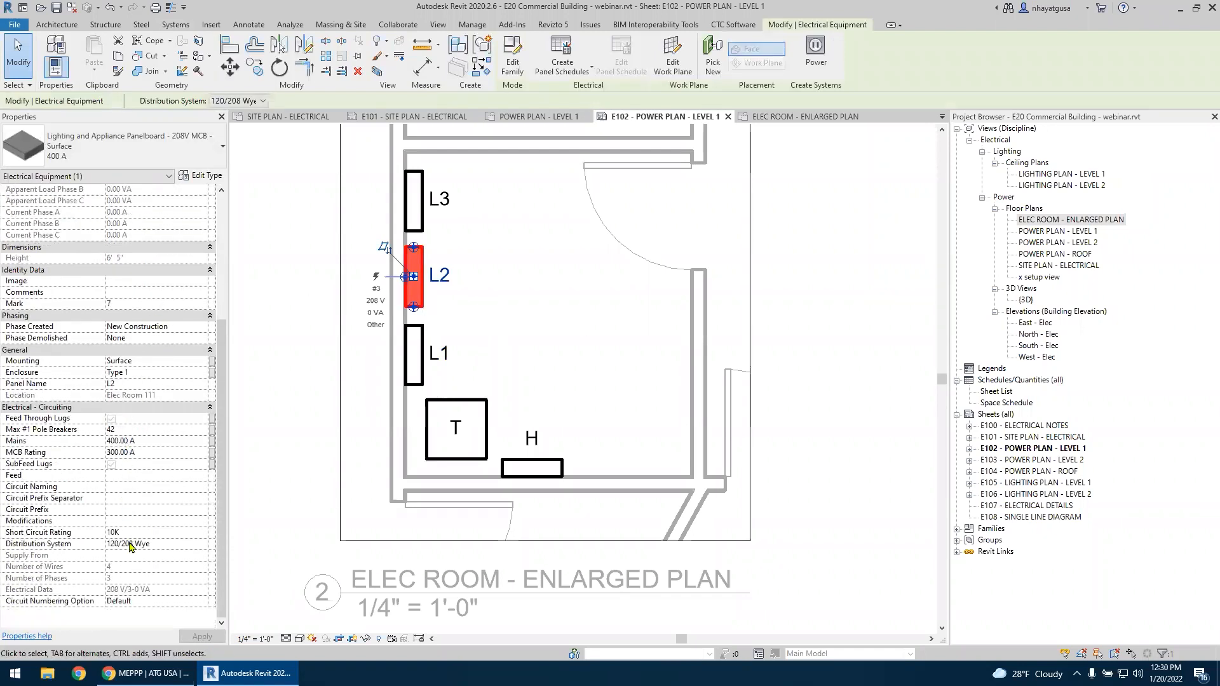
click(558, 363)
Create a power circuit for panelboard H and check which panels are available to supply it
middle_drag(538, 392, 524, 463)
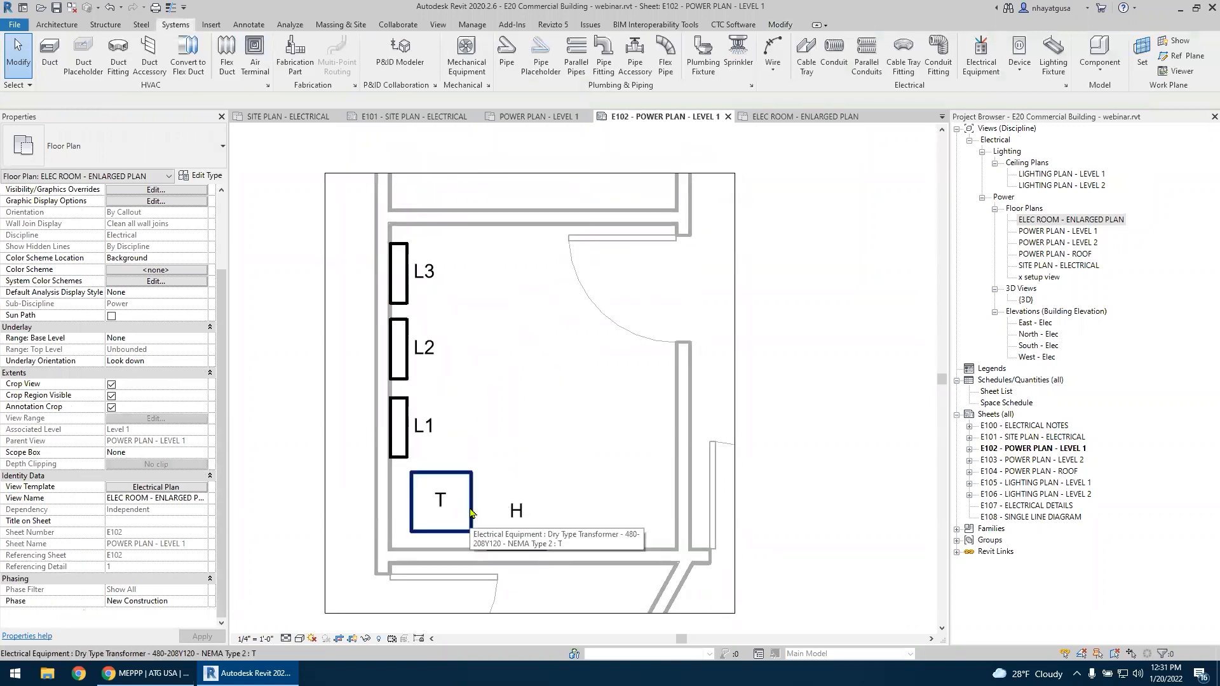
click(531, 535)
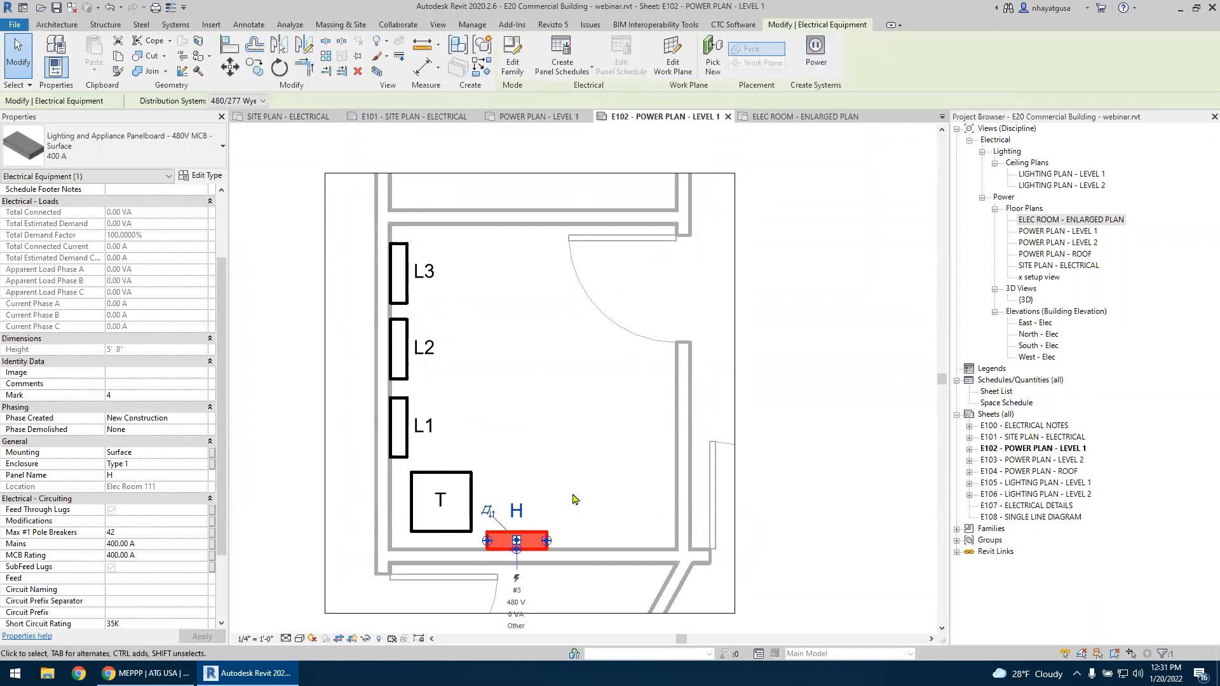
click(815, 51)
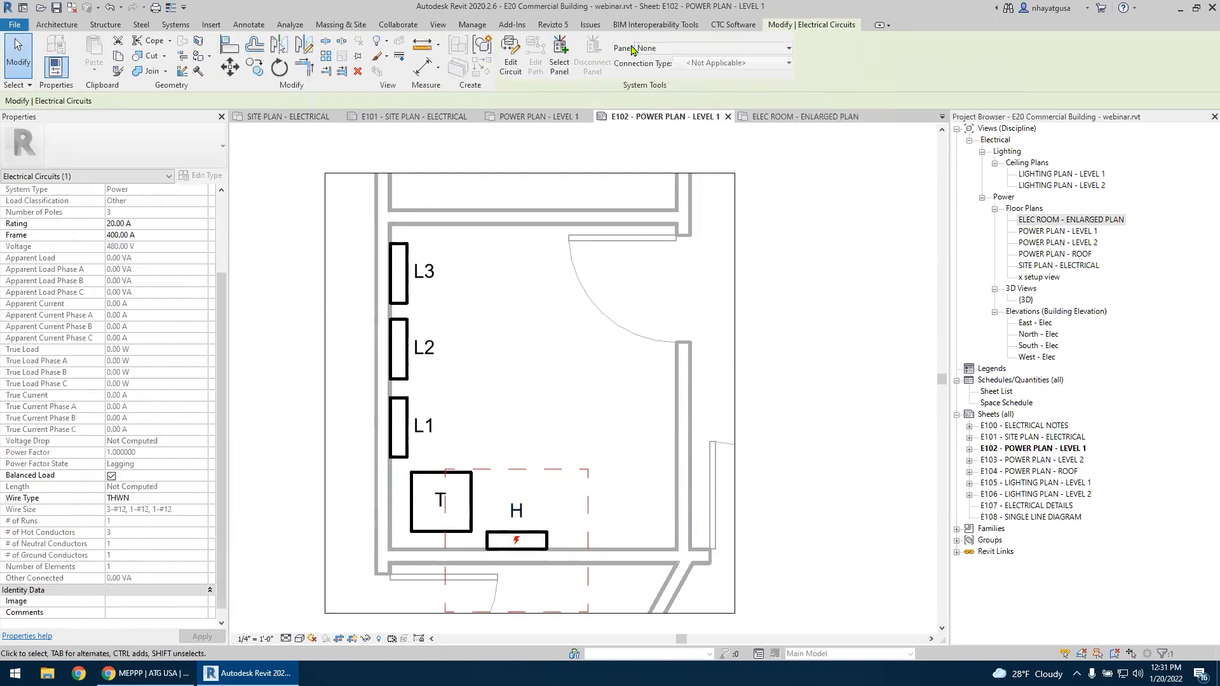
click(652, 50)
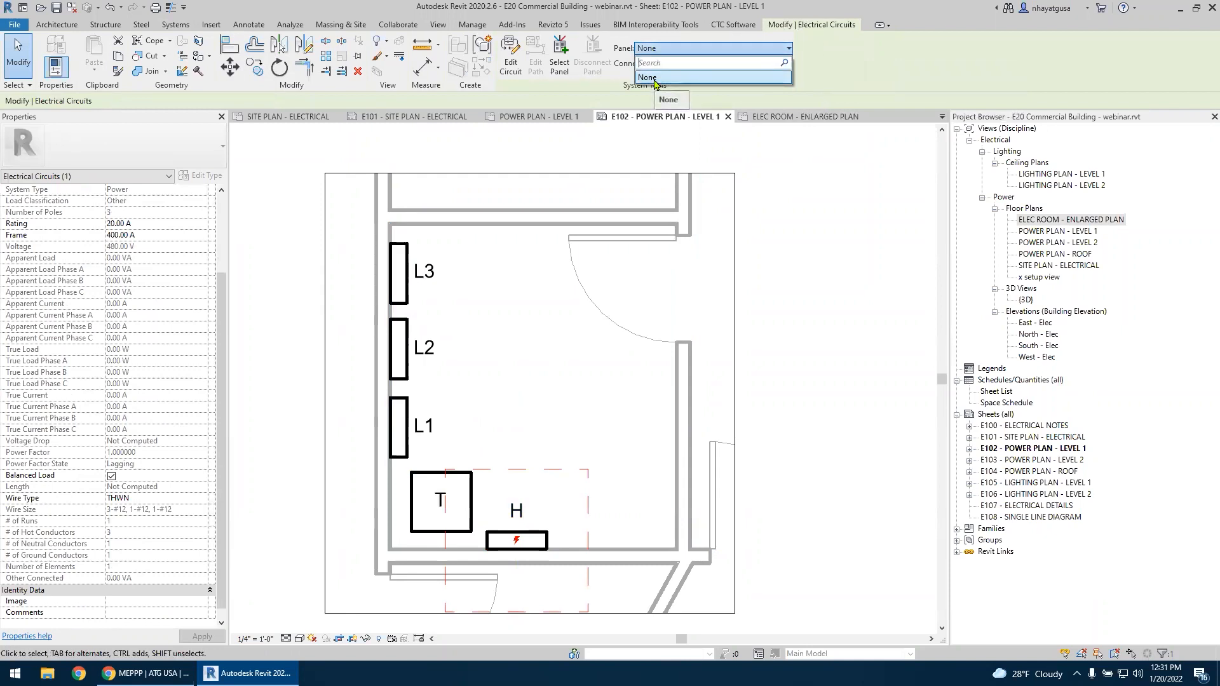
click(1042, 220)
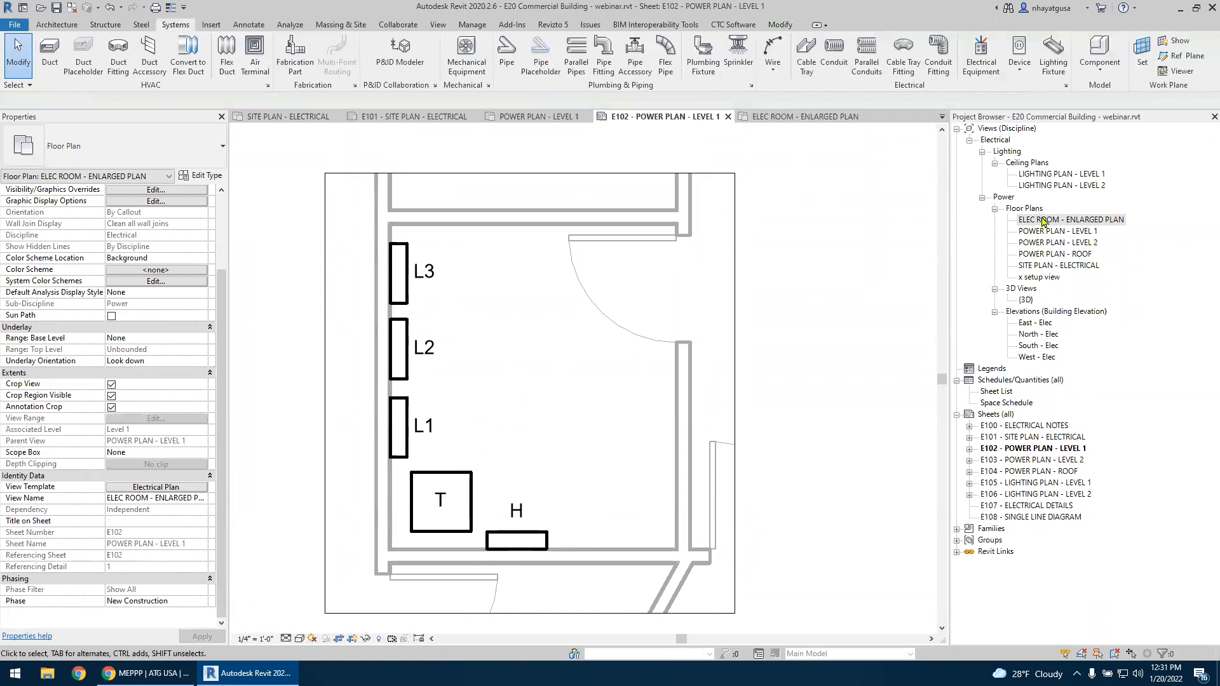
In the SITE PLAN - ELECTRICAL view, set the Secondary Distribution System of transformer UTIL XFMR to 480/277 Wye
double_click(1033, 265)
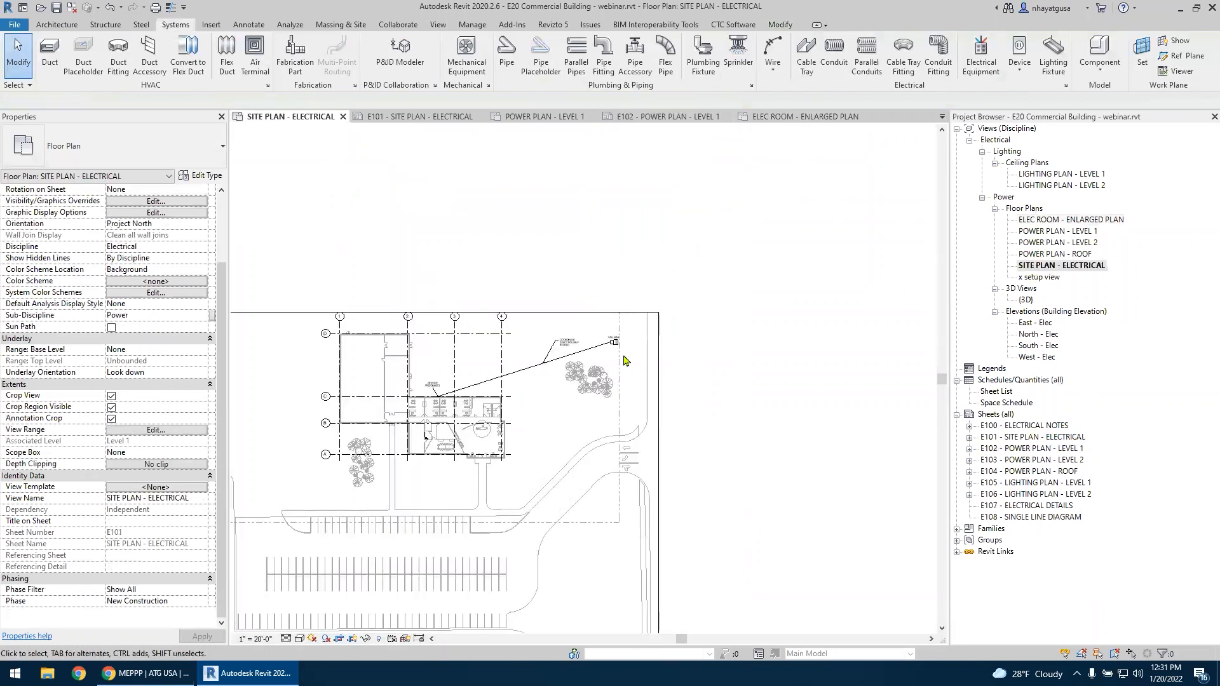
scroll(578, 298, up, 4)
click(578, 299)
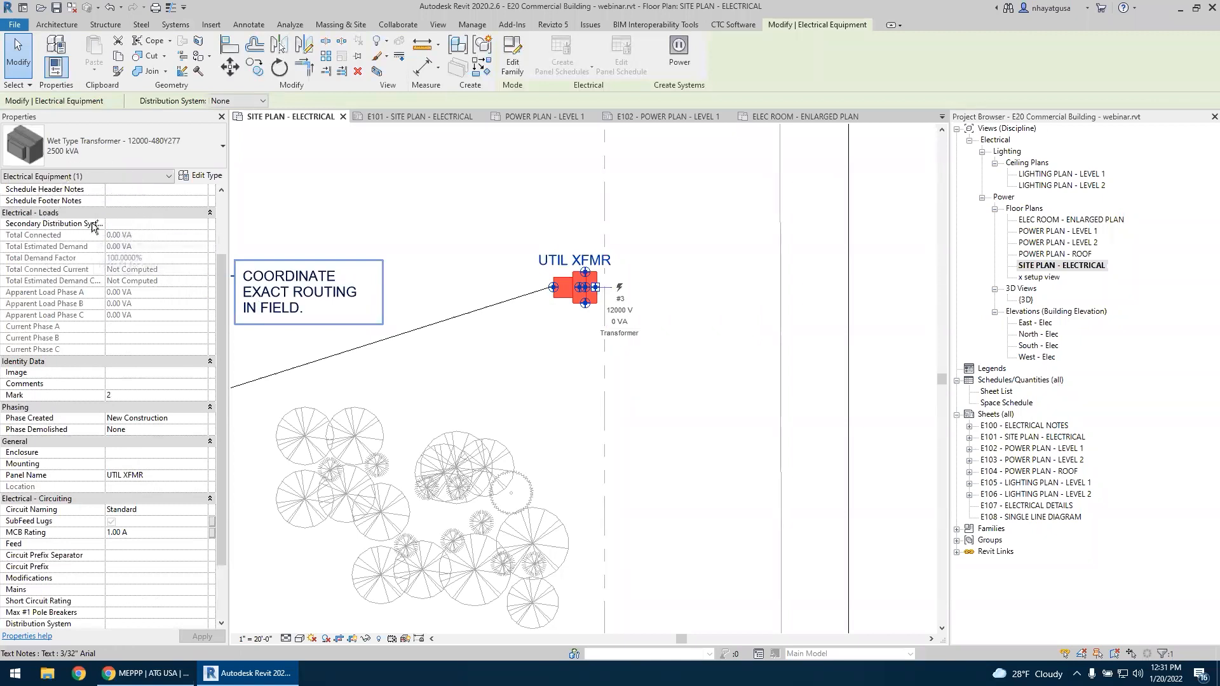
click(114, 224)
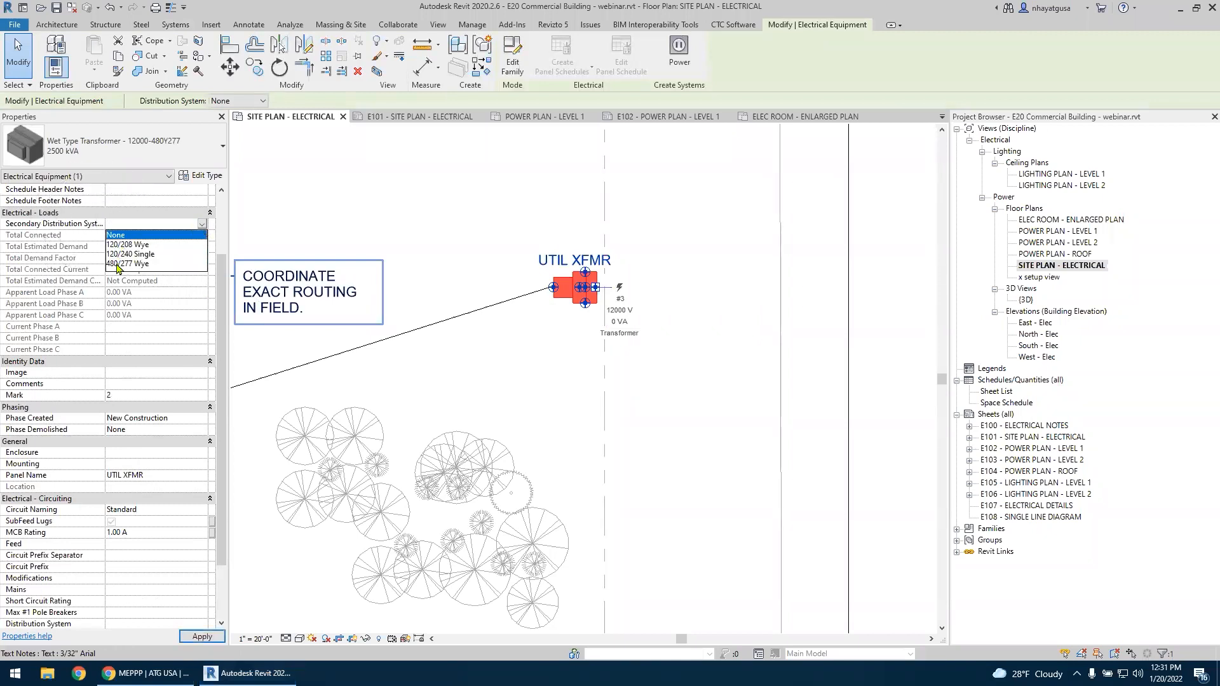
click(119, 263)
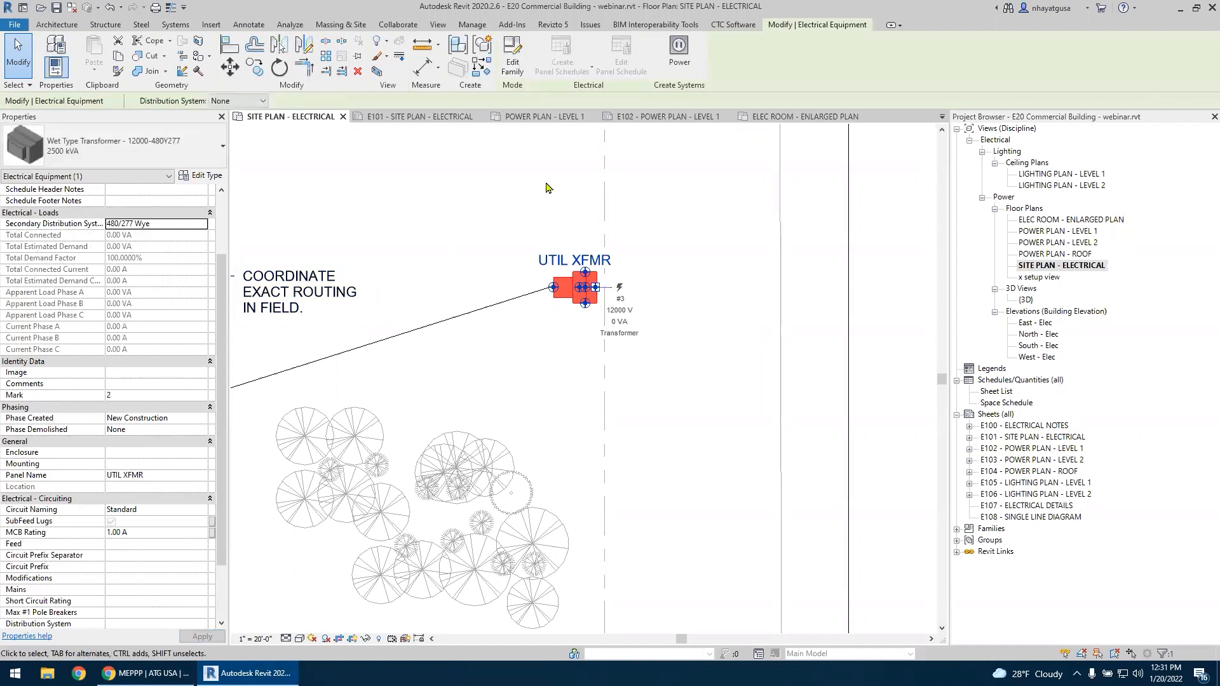
Open the ELEC ROOM - ENLARGED PLAN view and check the supply panels offered for panelboard H's circuit
double_click(1058, 220)
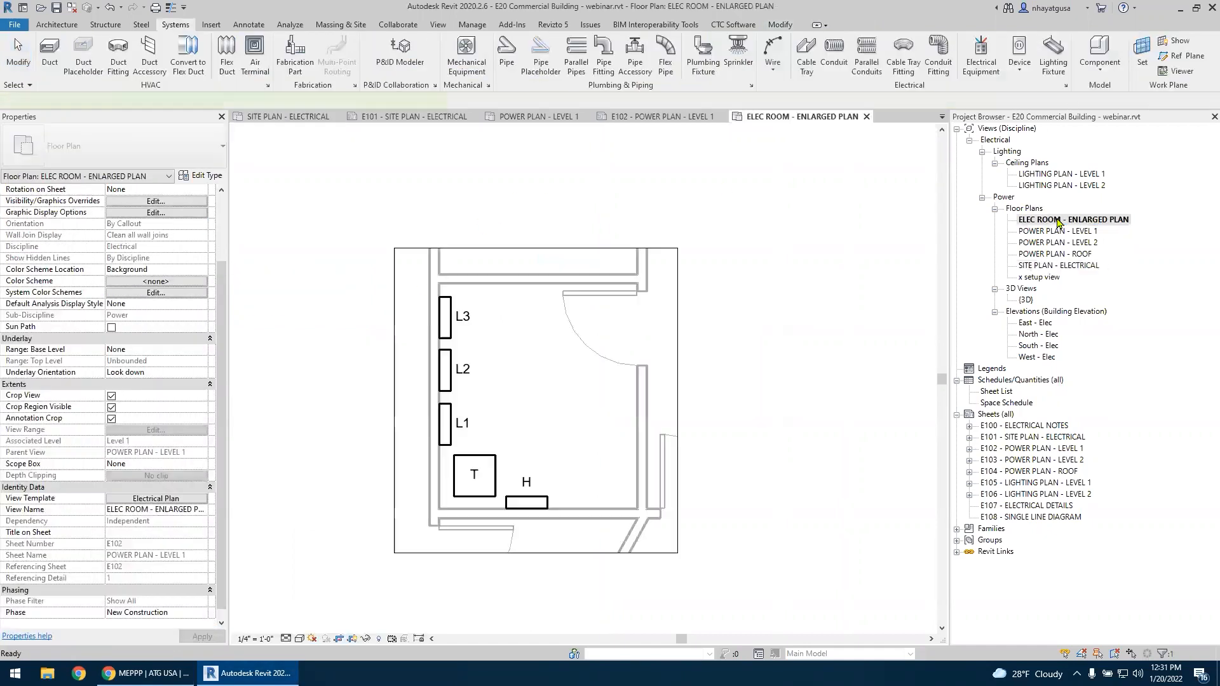
click(533, 504)
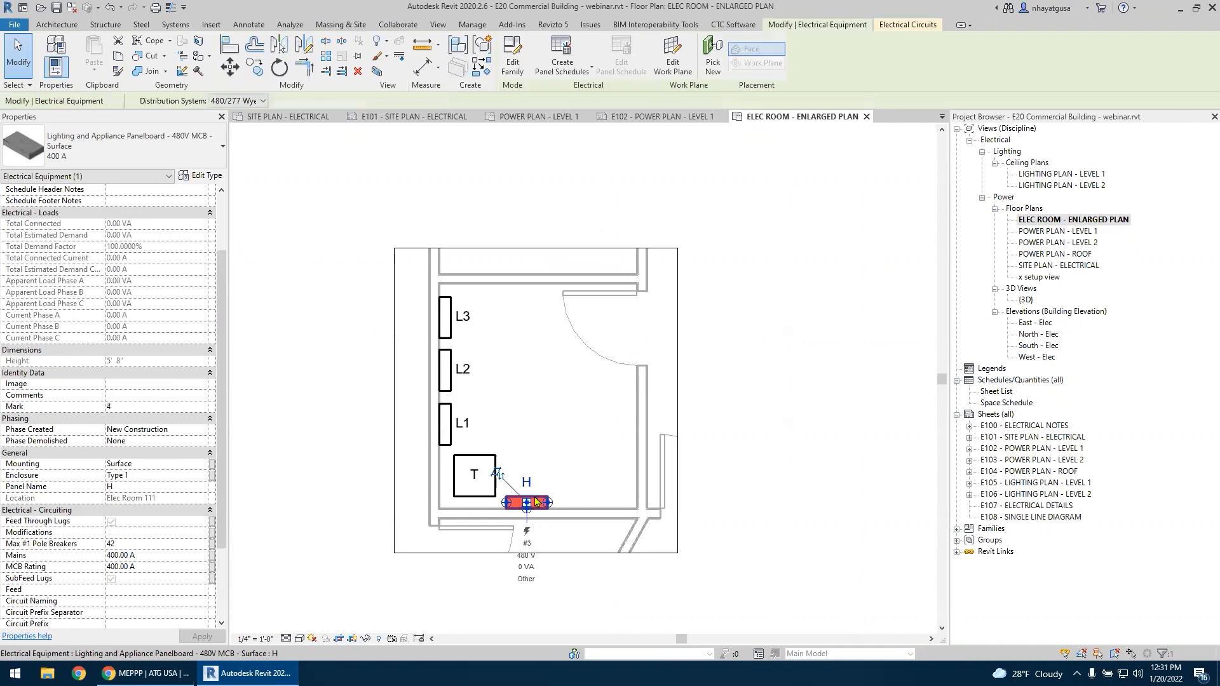
click(909, 25)
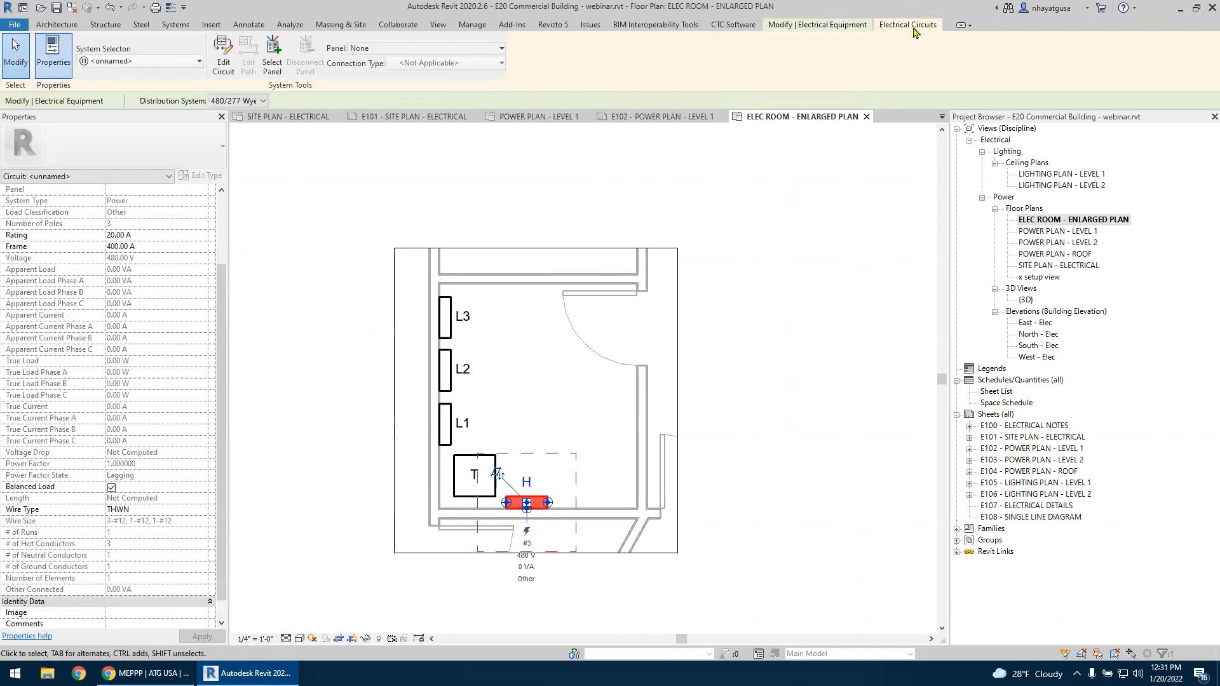
click(403, 50)
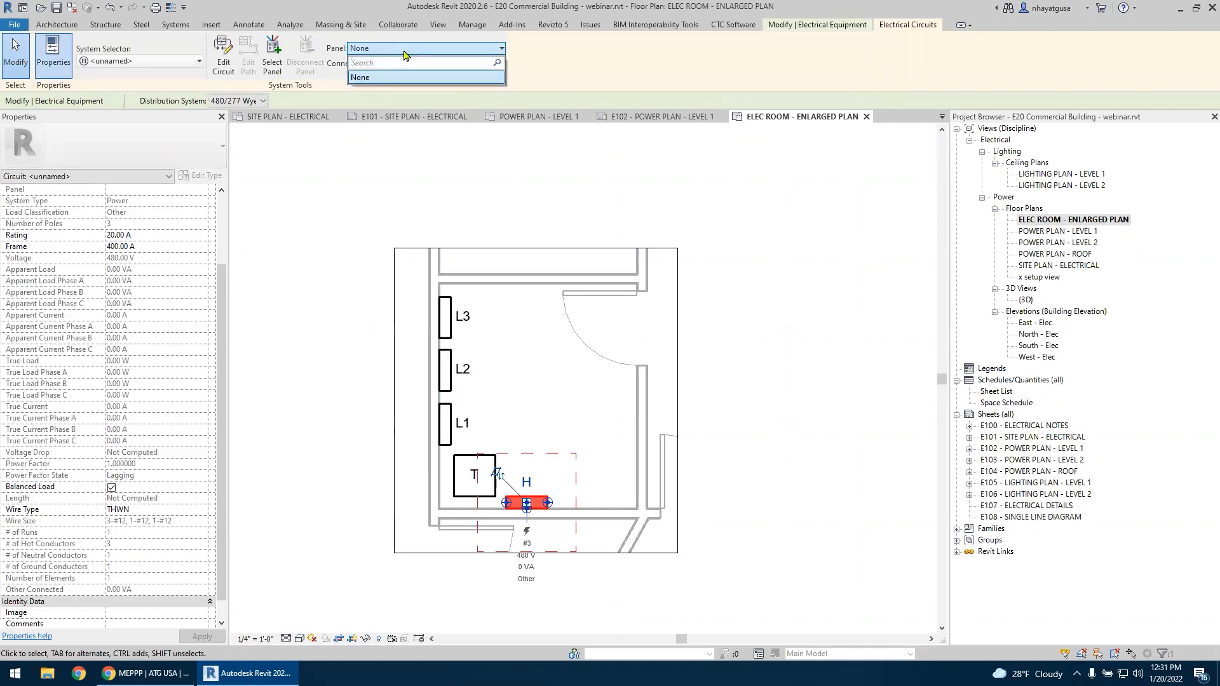
click(605, 77)
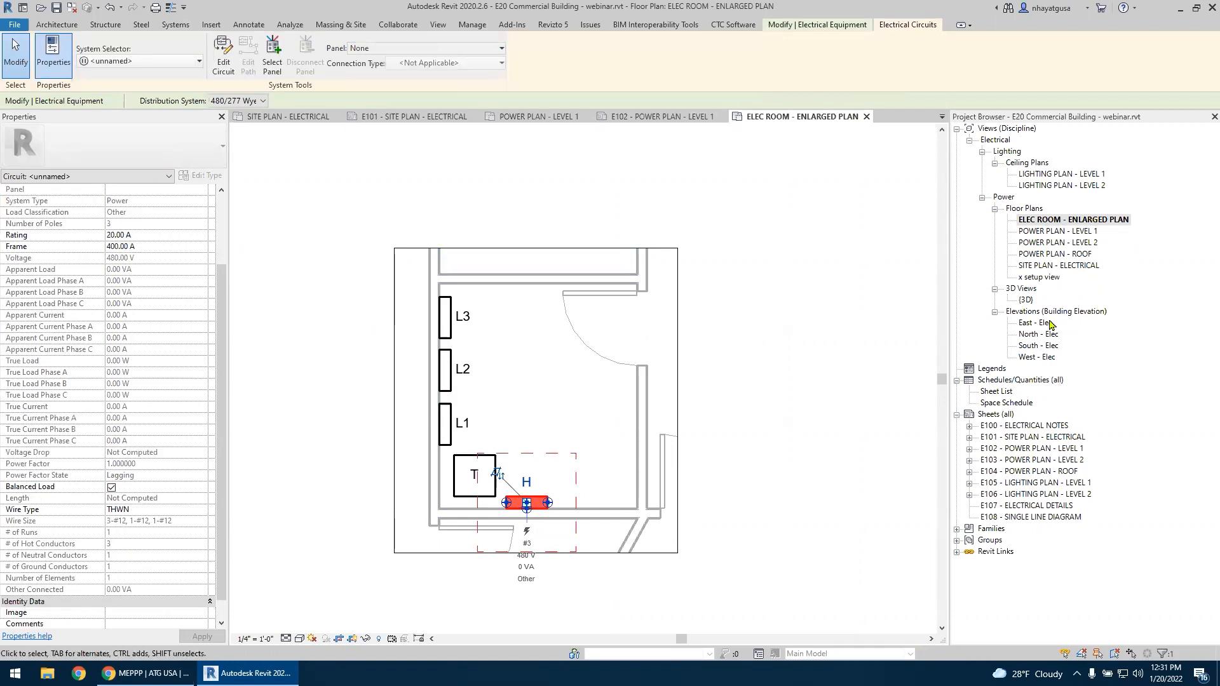
In the SITE PLAN - ELECTRICAL view, check UTIL XFMR's Distribution System options and set its Max #1 Pole Breakers to 3
double_click(1045, 265)
click(574, 288)
scroll(161, 362, down, 5)
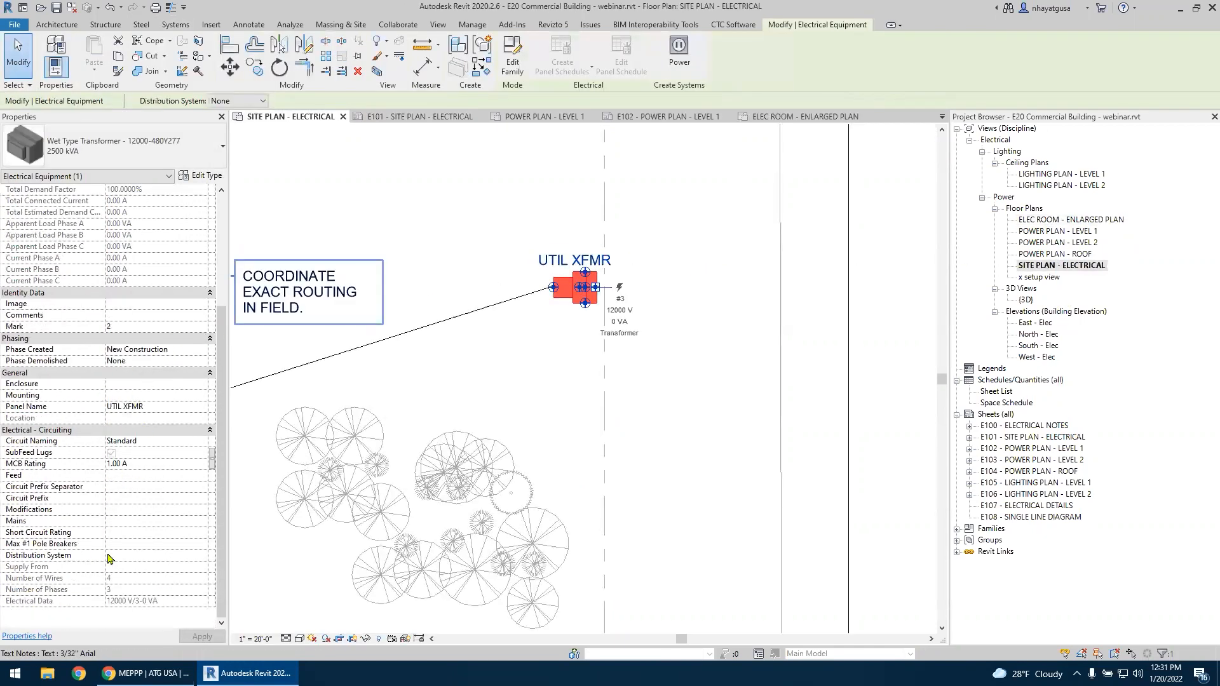
click(202, 558)
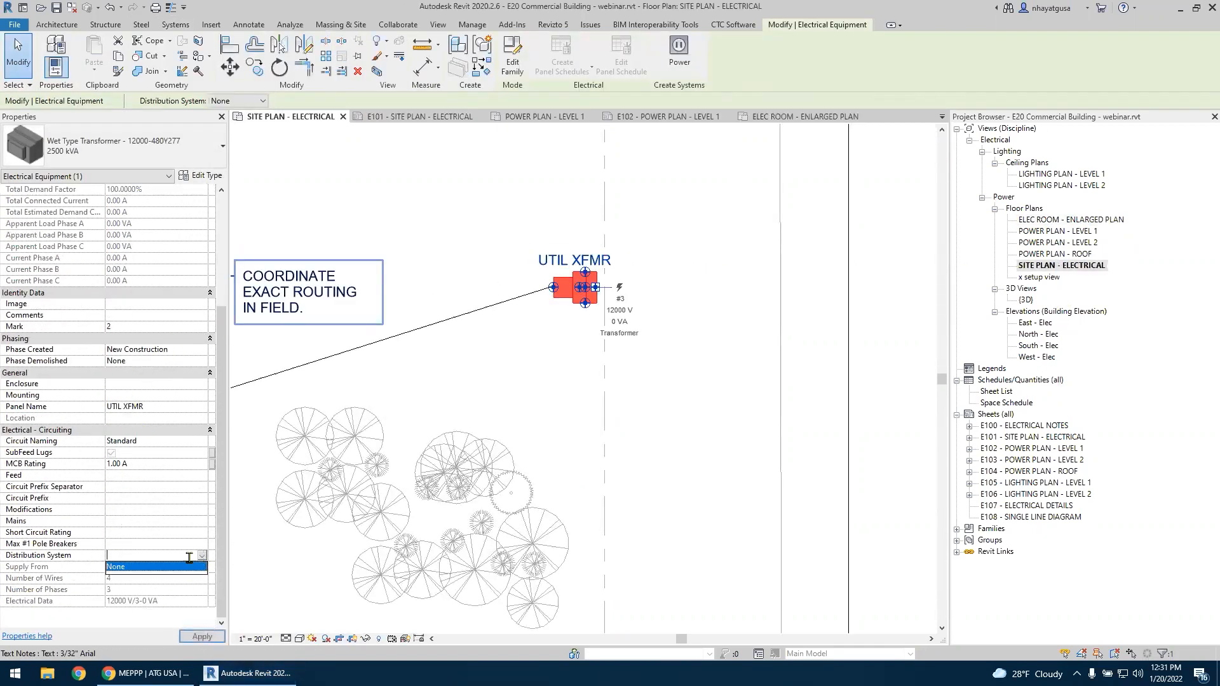
click(155, 545)
text(3)
click(157, 552)
click(152, 463)
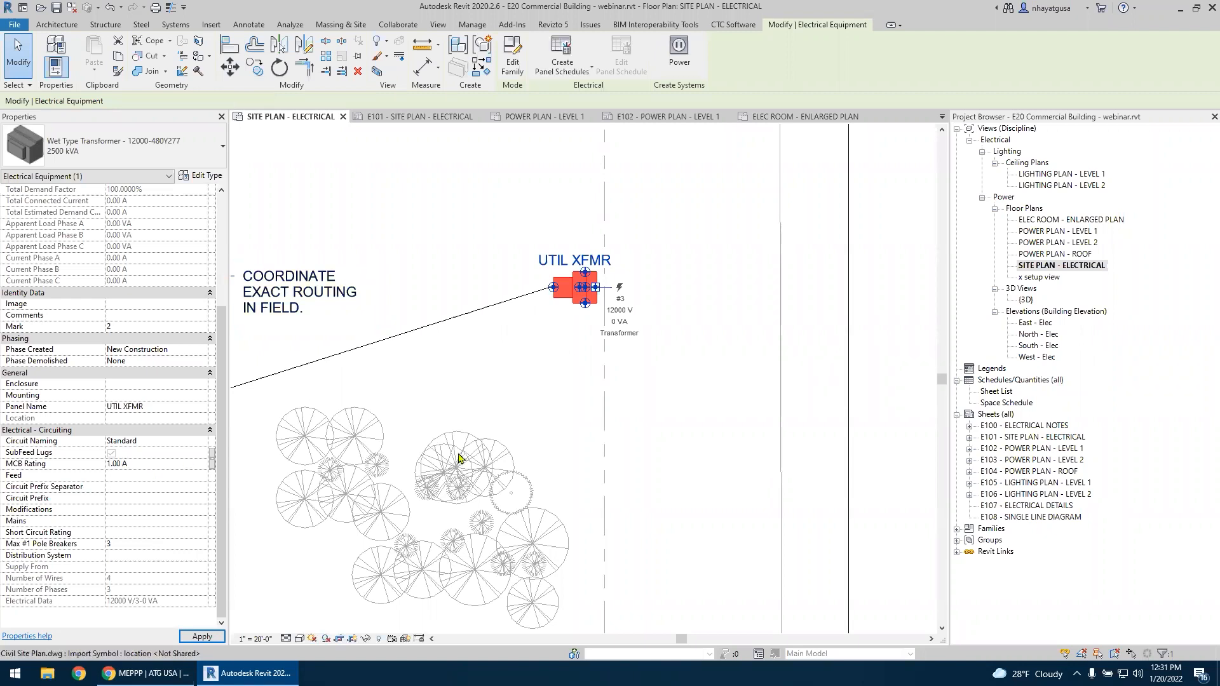
click(716, 220)
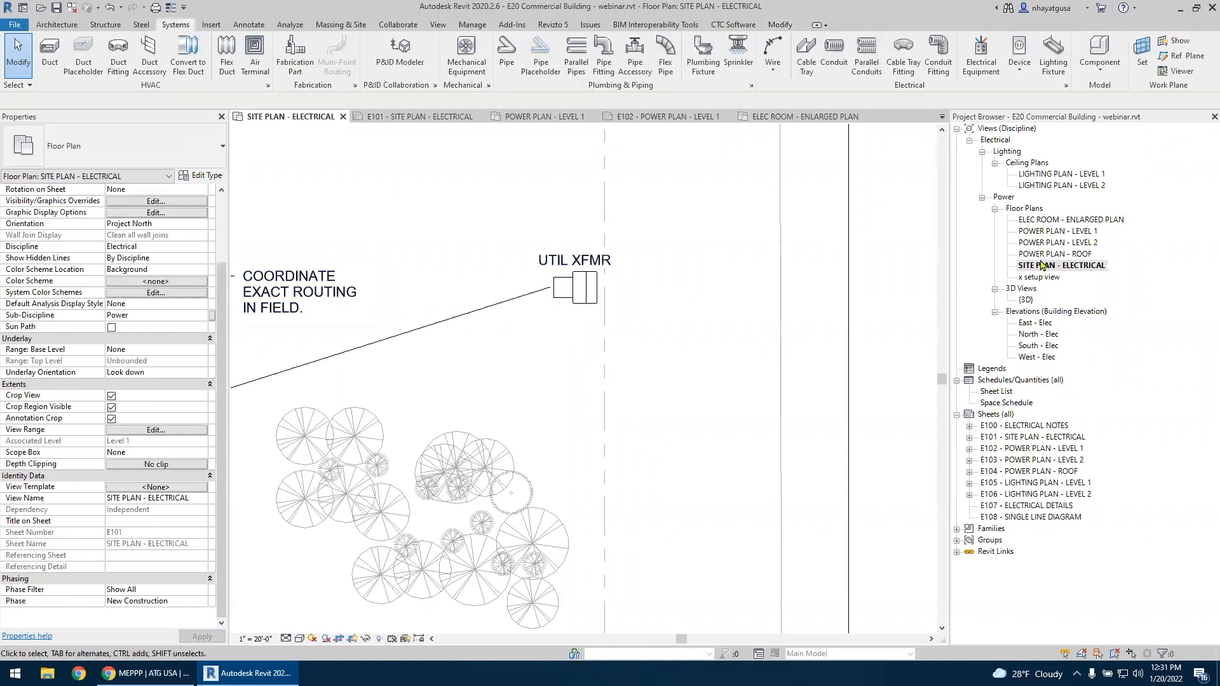
Return to the enlarged electrical room plan and recheck the panel choices for panelboard H's existing circuit
double_click(1052, 221)
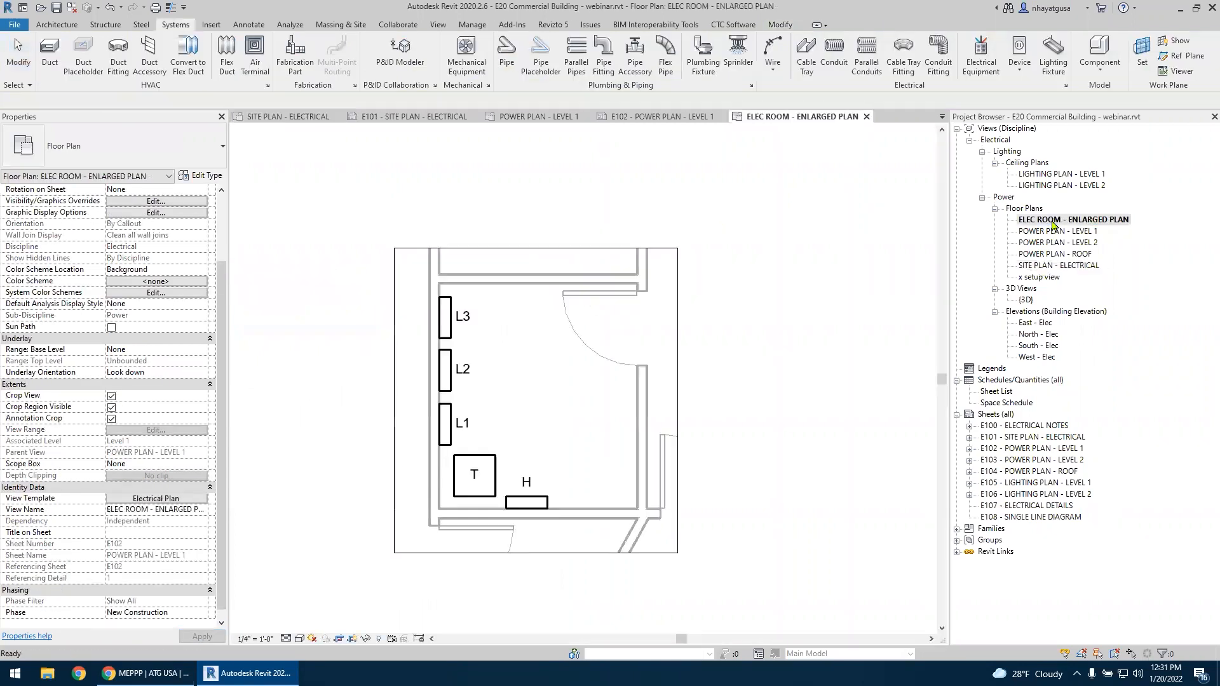
click(542, 505)
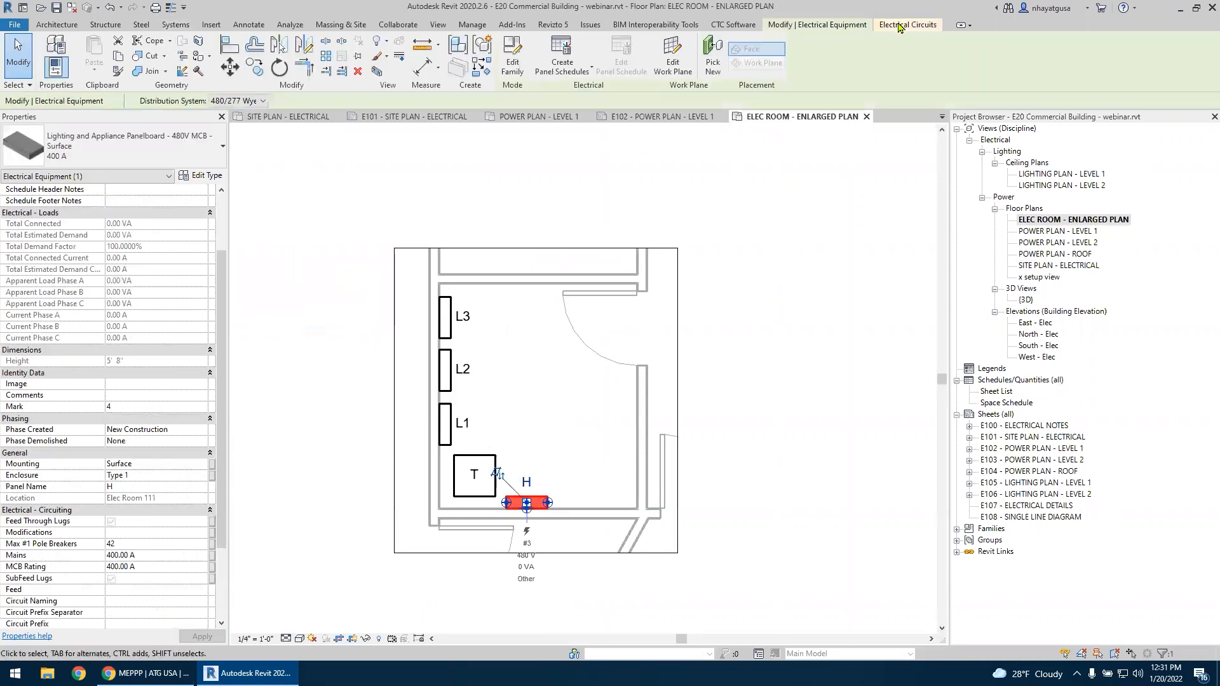
click(899, 27)
click(464, 49)
click(464, 51)
click(464, 50)
key(Escape)
key(Escape)
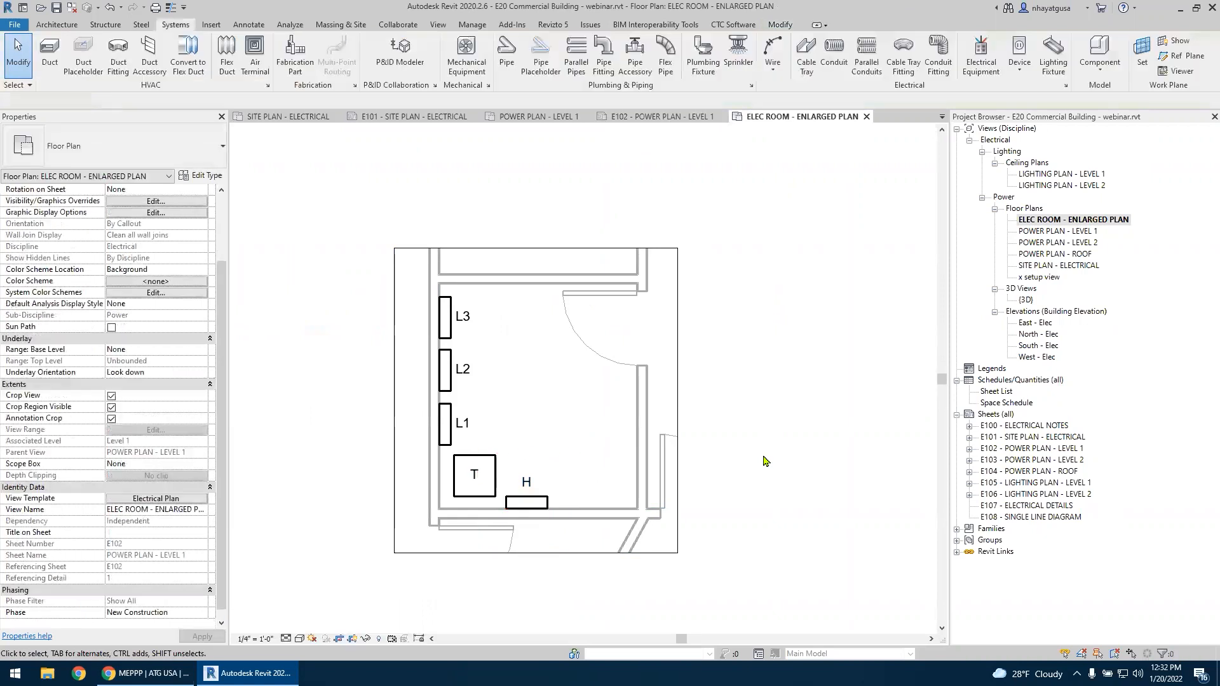
click(527, 506)
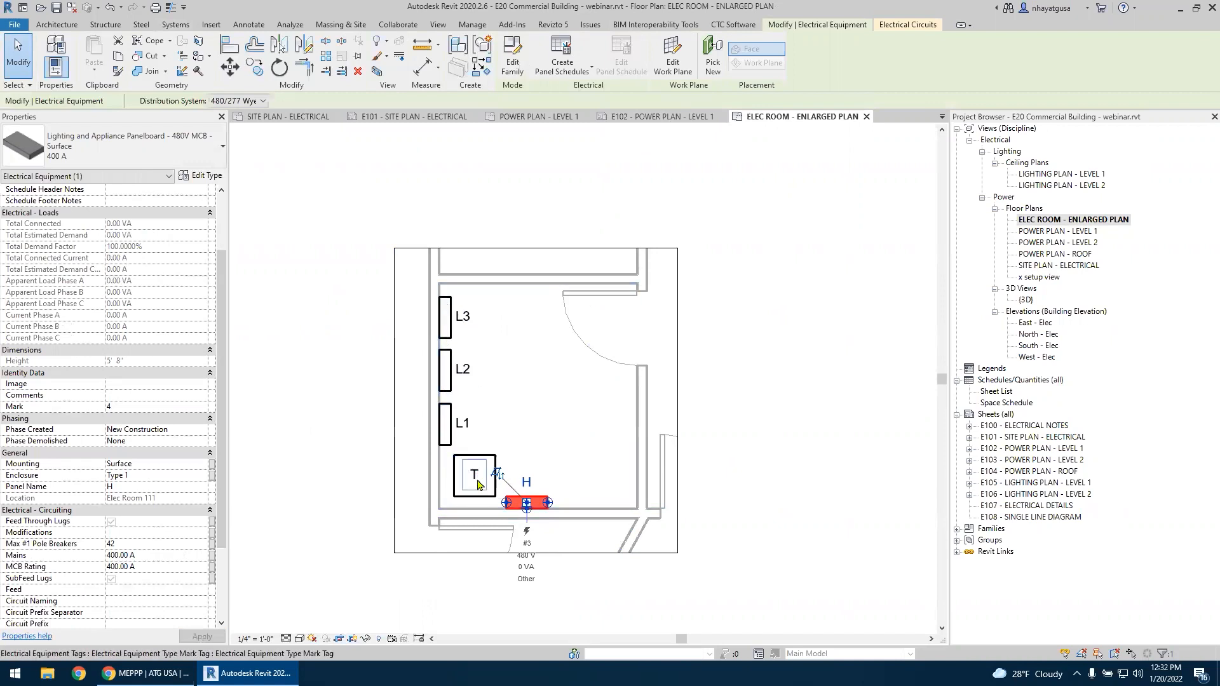
scroll(526, 505, up, 2)
scroll(523, 505, down, 1)
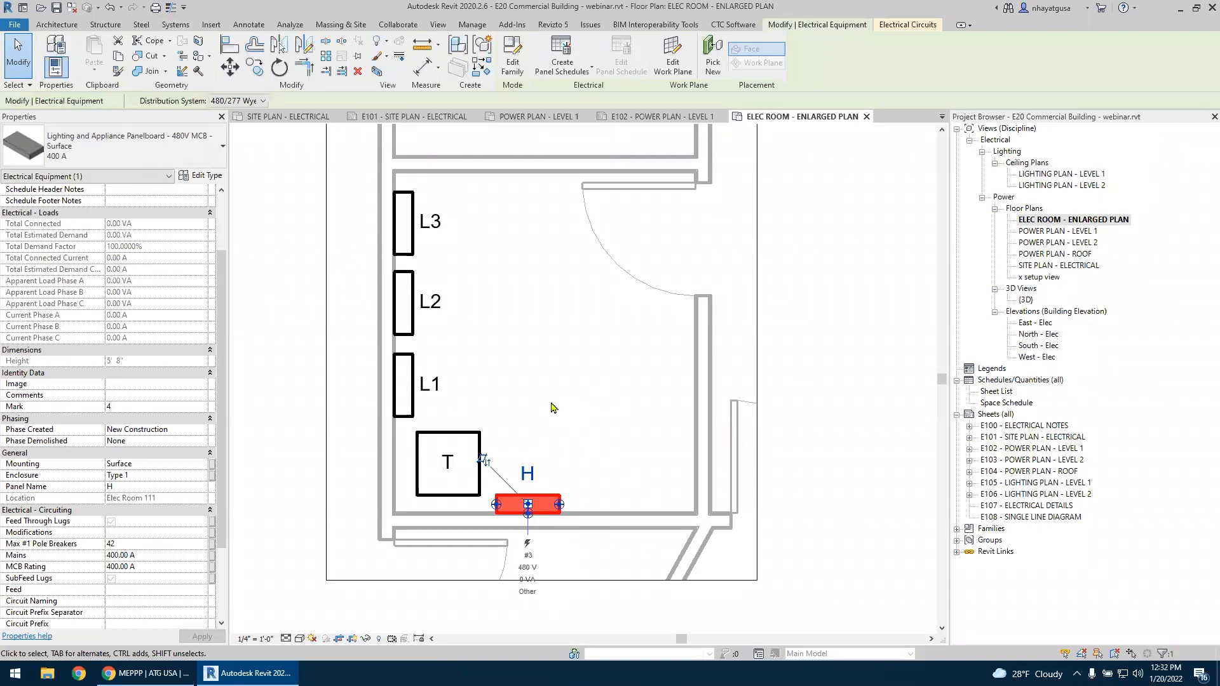
click(551, 409)
click(479, 445)
click(584, 438)
click(527, 504)
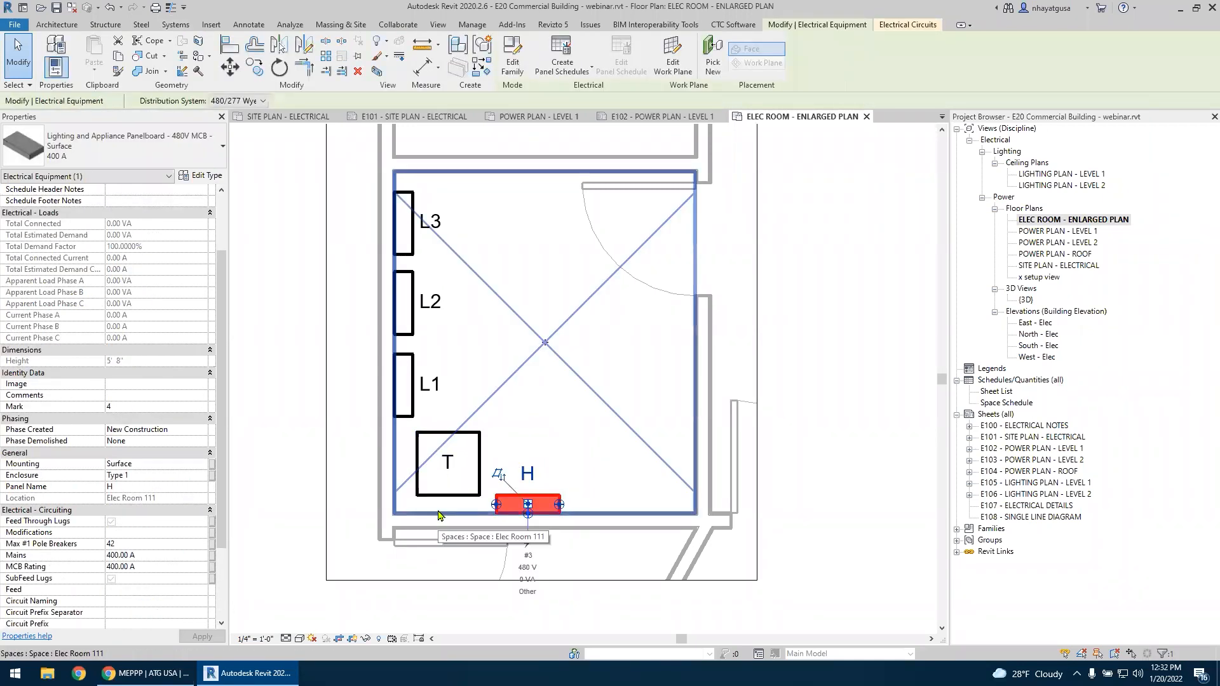
Create a power circuit for transformer T and connect it to panel H
click(470, 502)
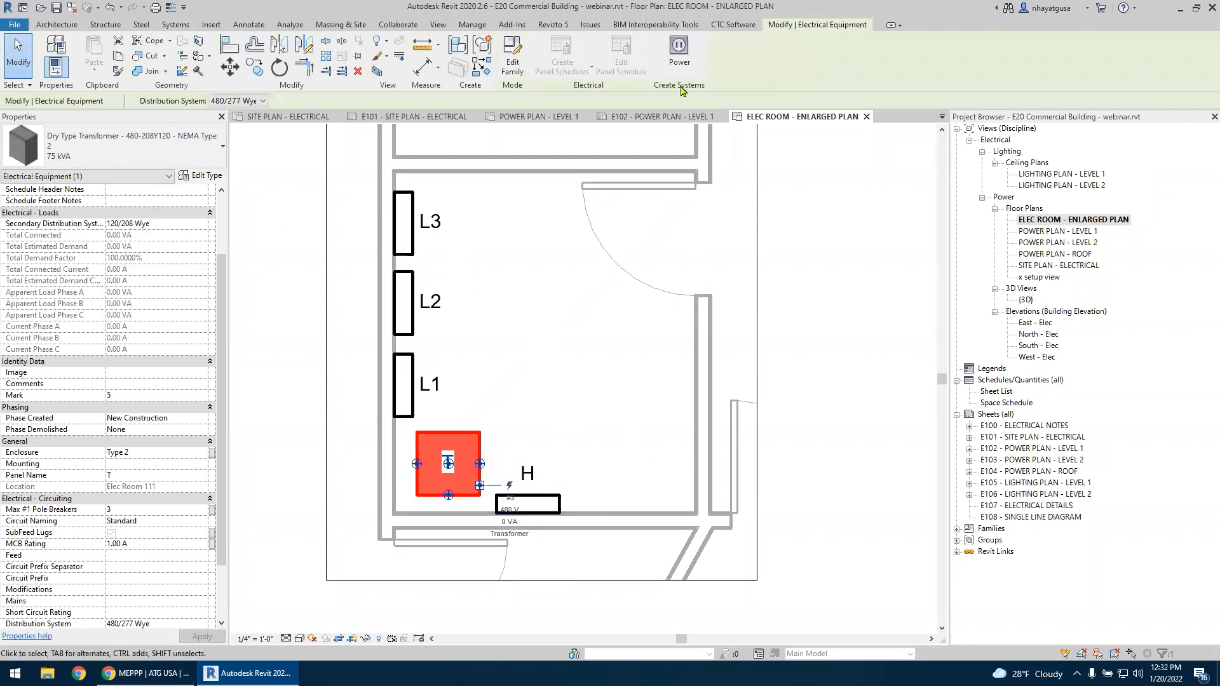
click(679, 54)
click(679, 51)
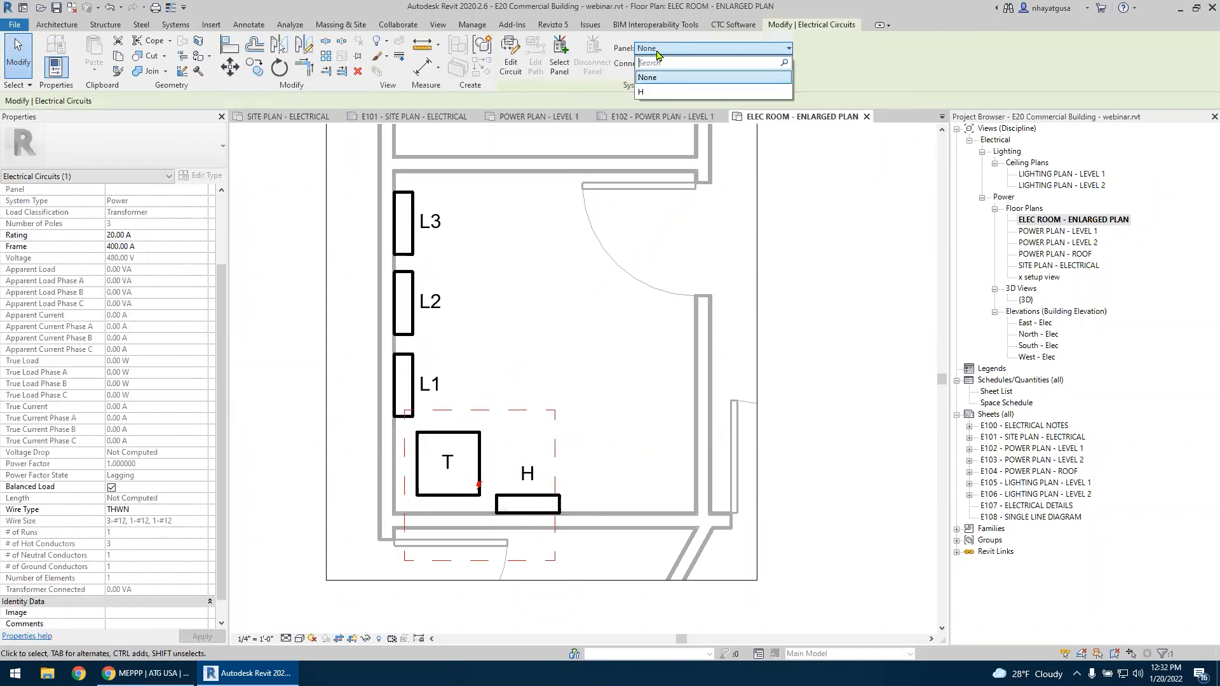
click(654, 93)
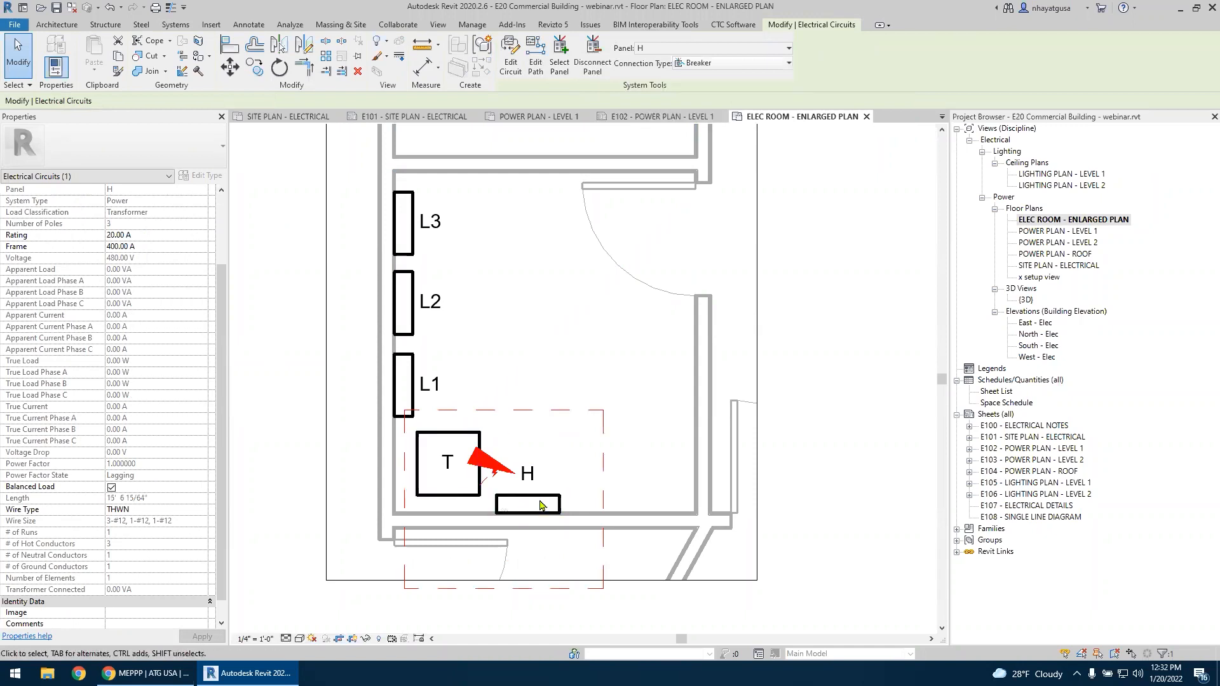
click(554, 369)
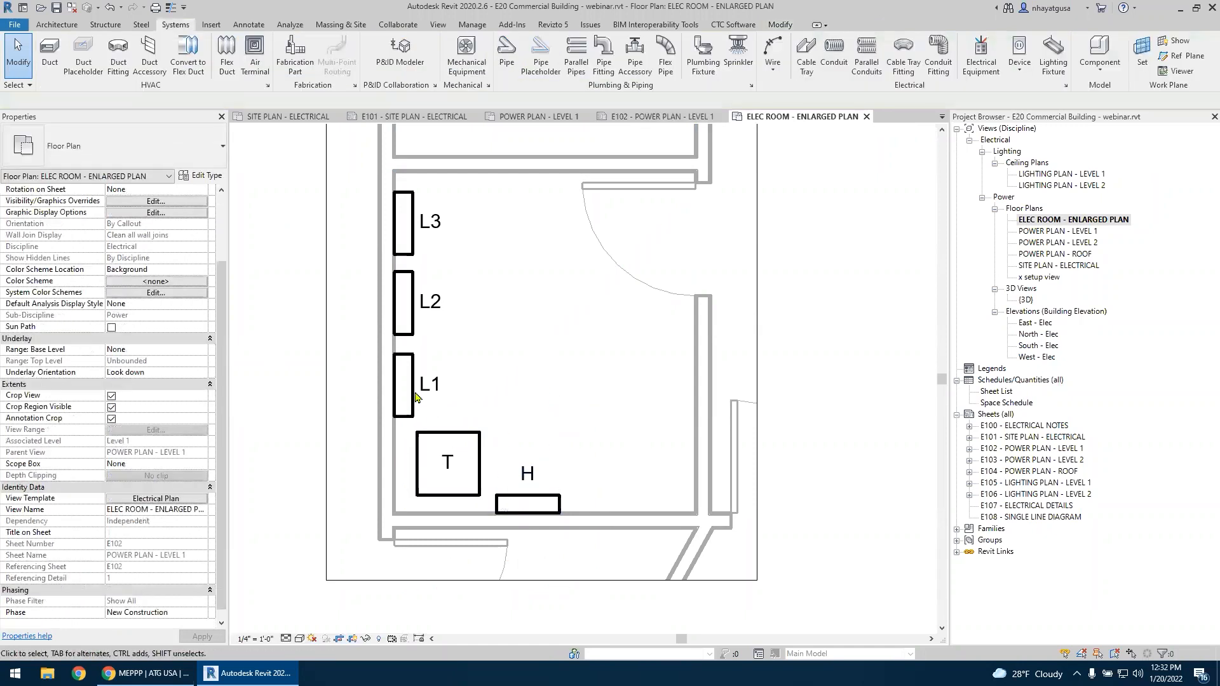
Create a power circuit for panelboard L1 and connect it to transformer T
click(410, 395)
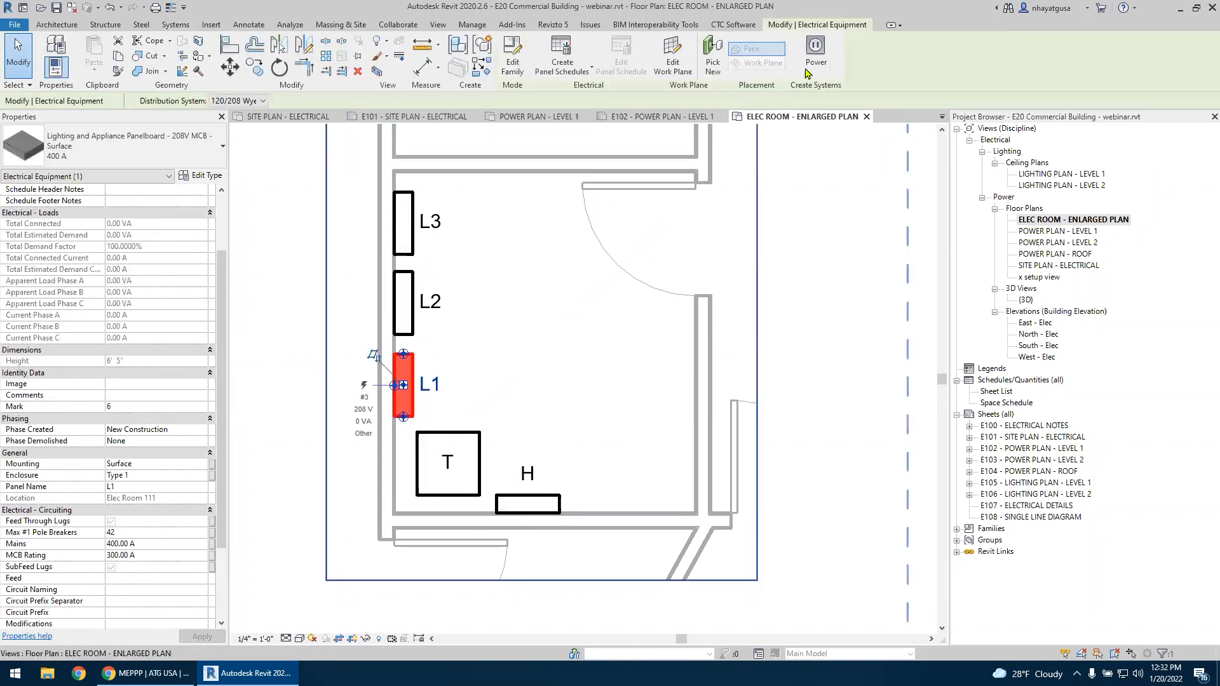
click(816, 51)
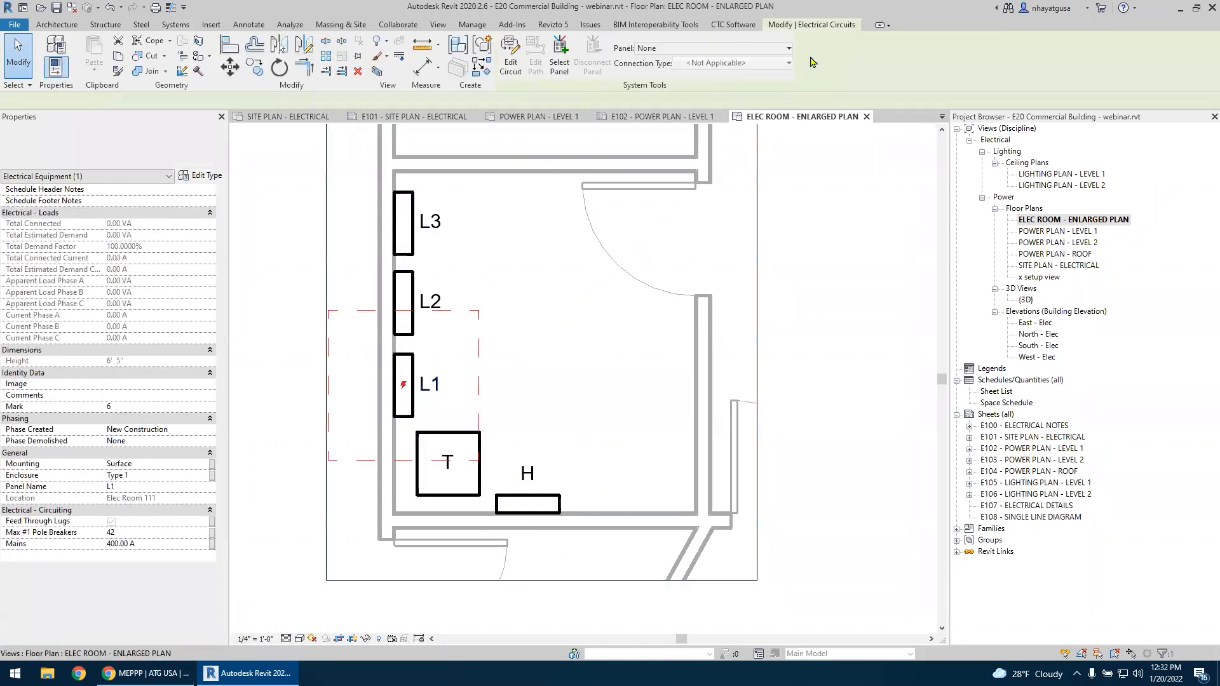
click(664, 50)
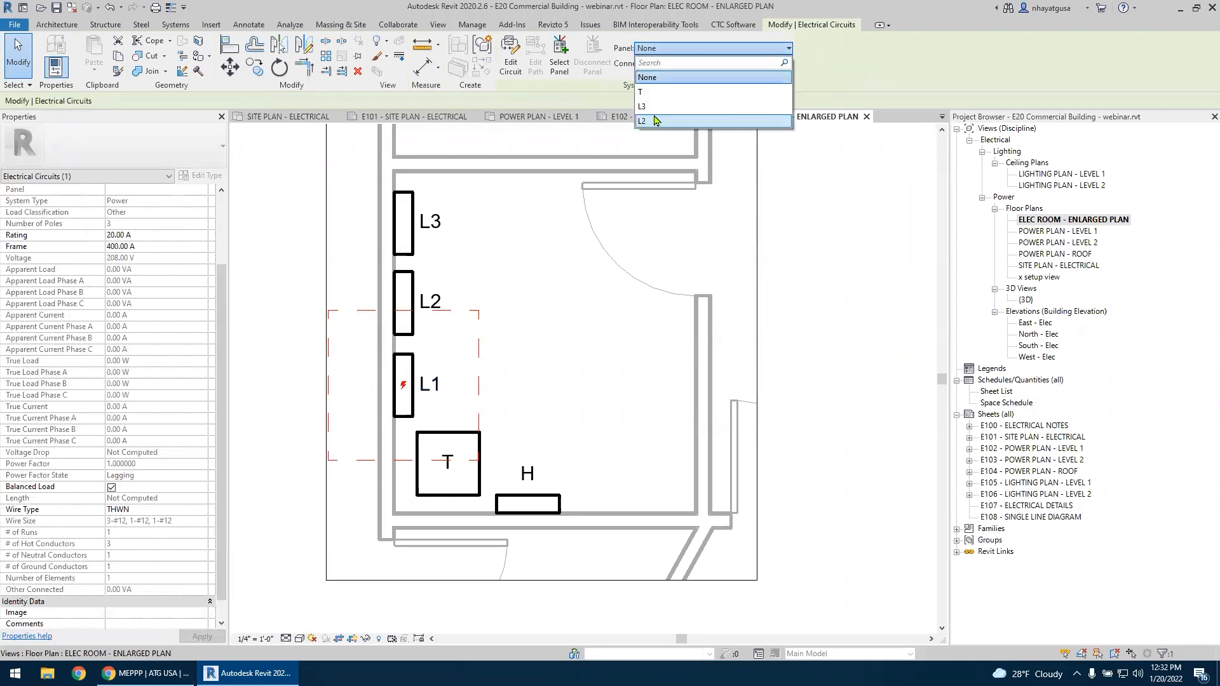
click(659, 92)
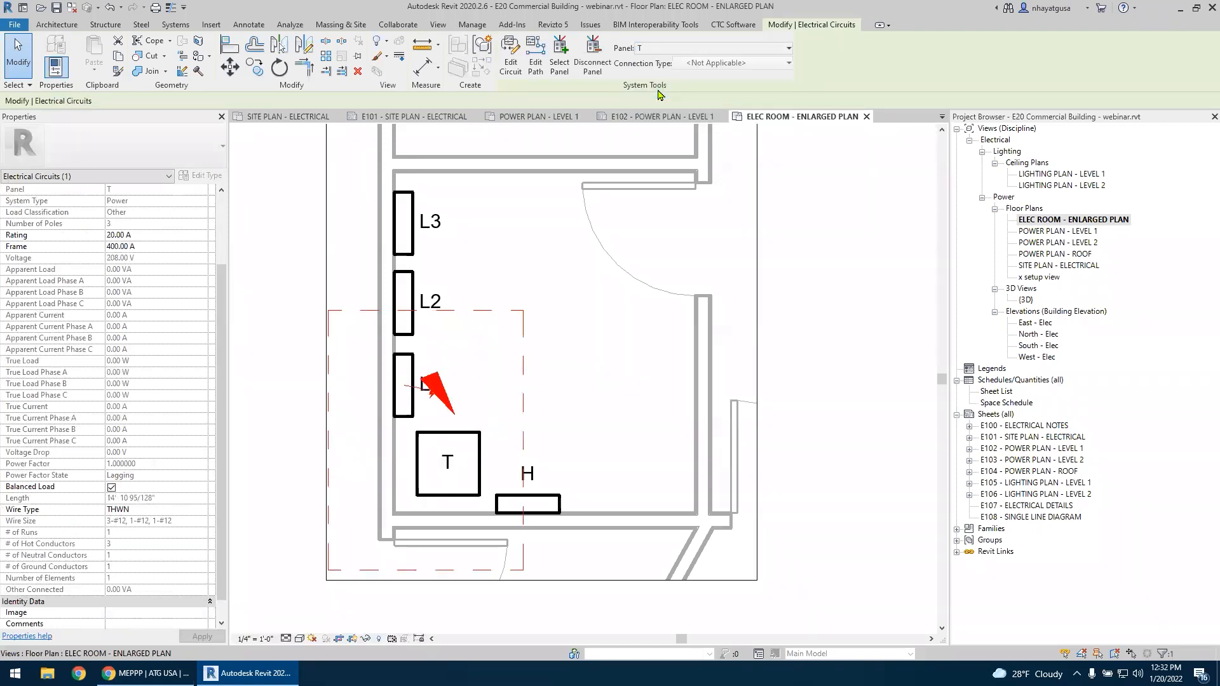
click(346, 391)
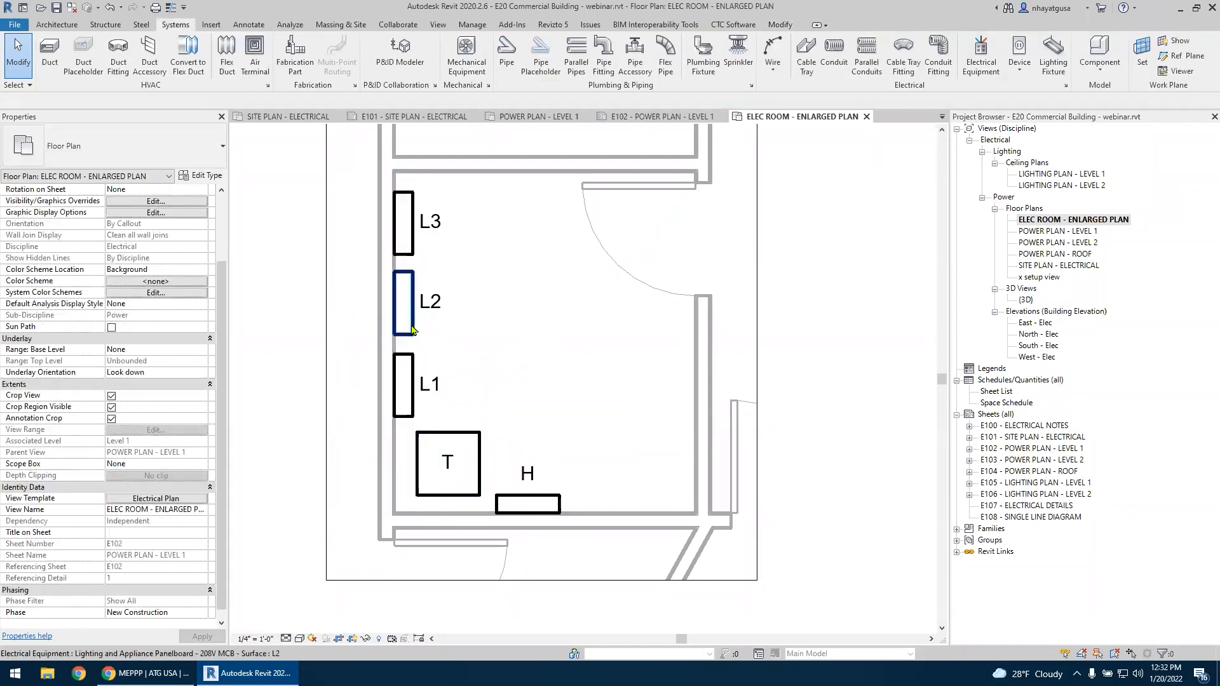
Create a power circuit for panelboard L2, cancelling its connection to transformer T so that no panel is assigned
click(413, 327)
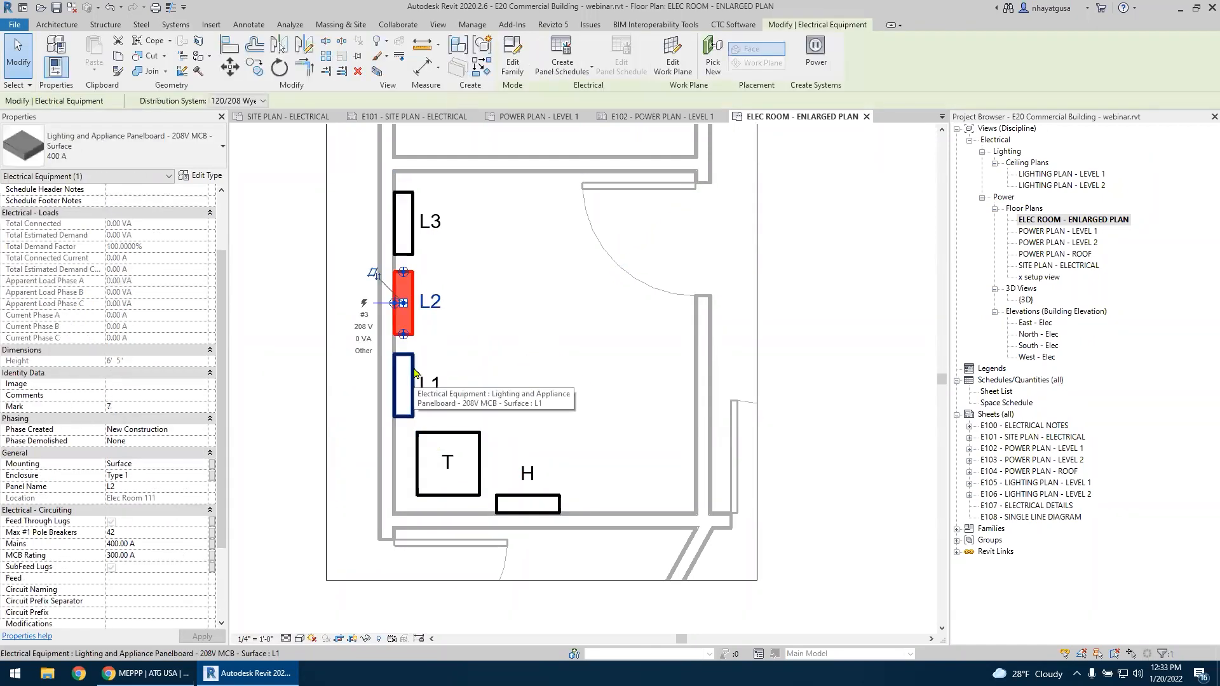
click(816, 51)
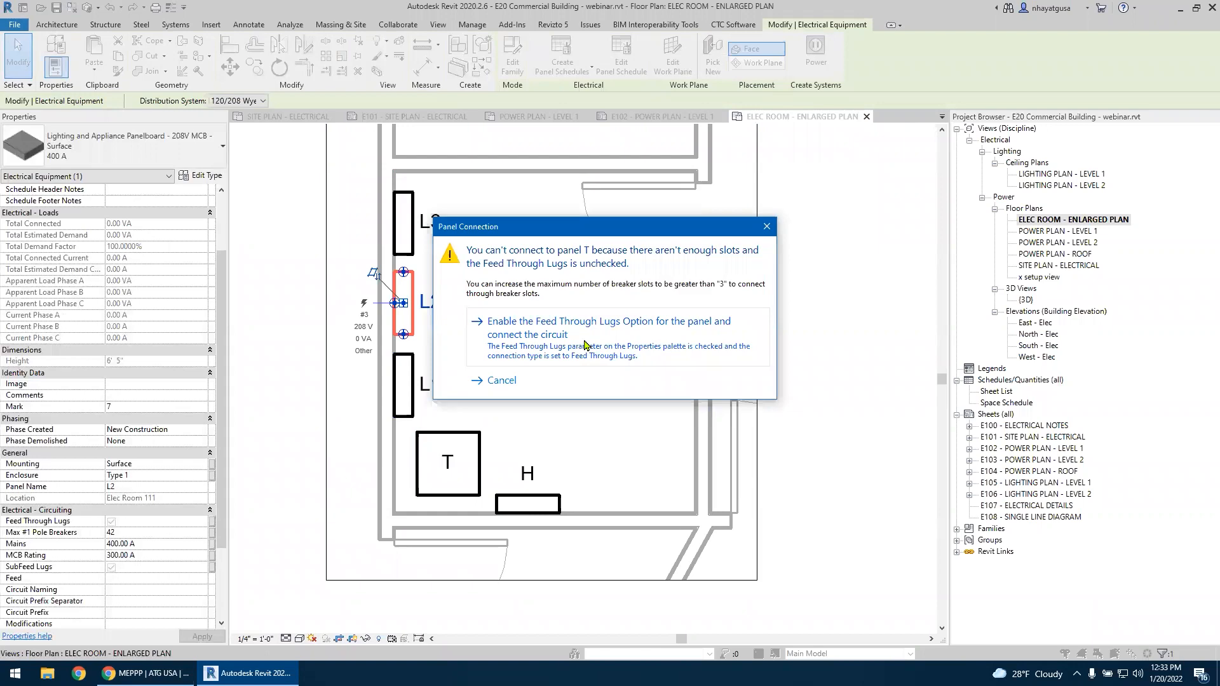
click(502, 380)
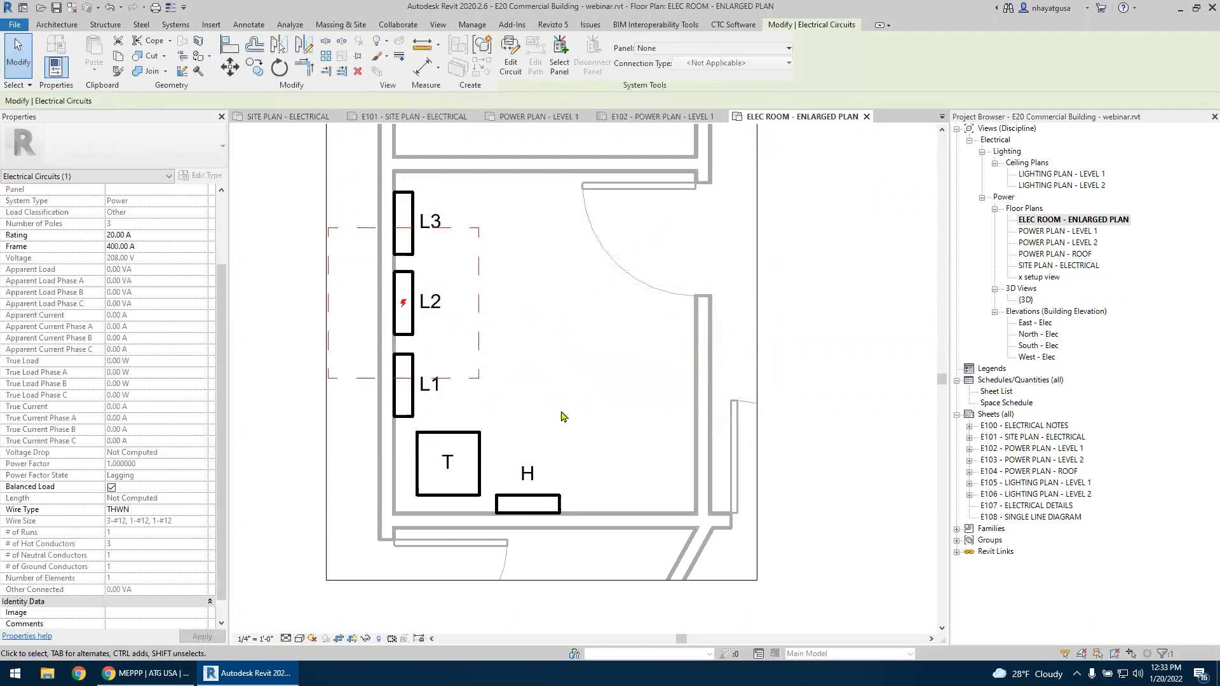
Examine the circuiting properties of panelboards L2 and L1, including Feed Through Lugs and Max #1 Pole Breakers
click(559, 336)
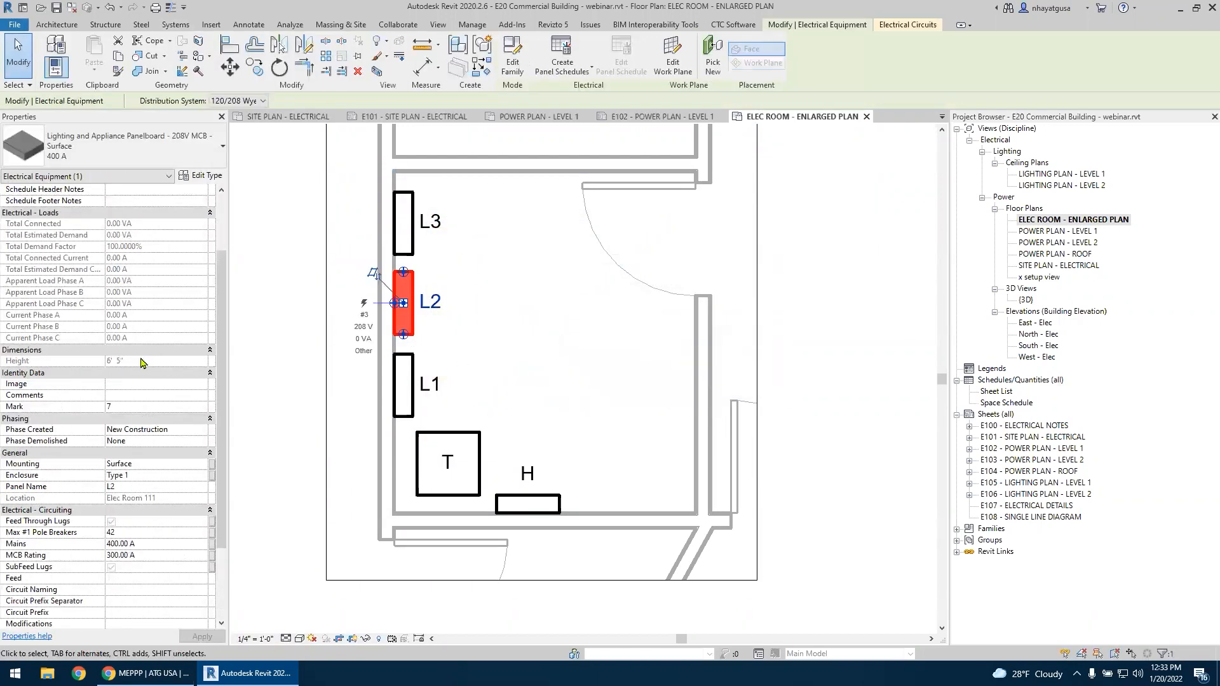
scroll(143, 361, down, 3)
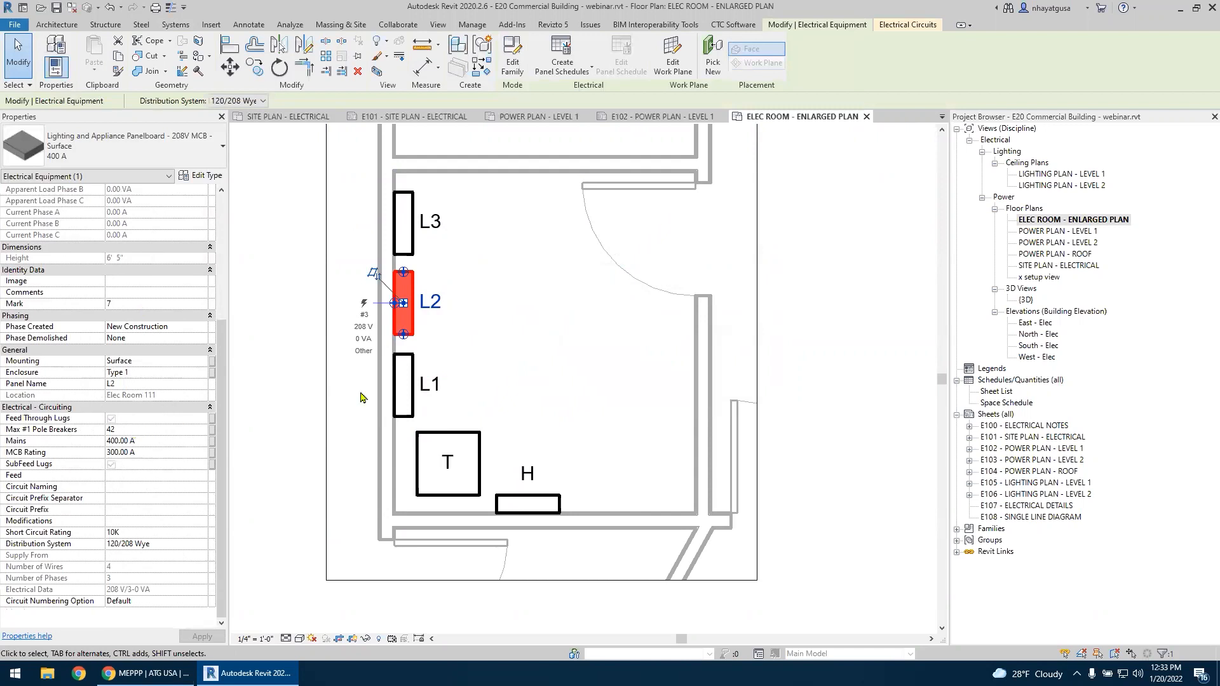
click(384, 375)
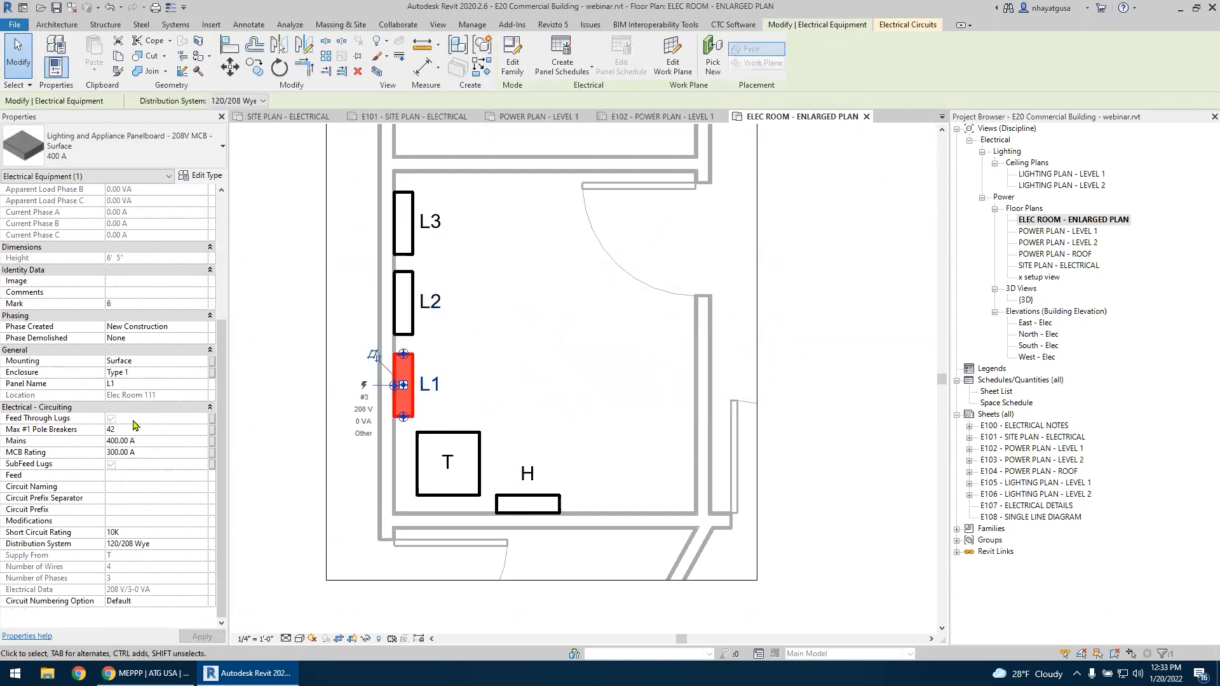
click(509, 337)
click(455, 438)
key(Escape)
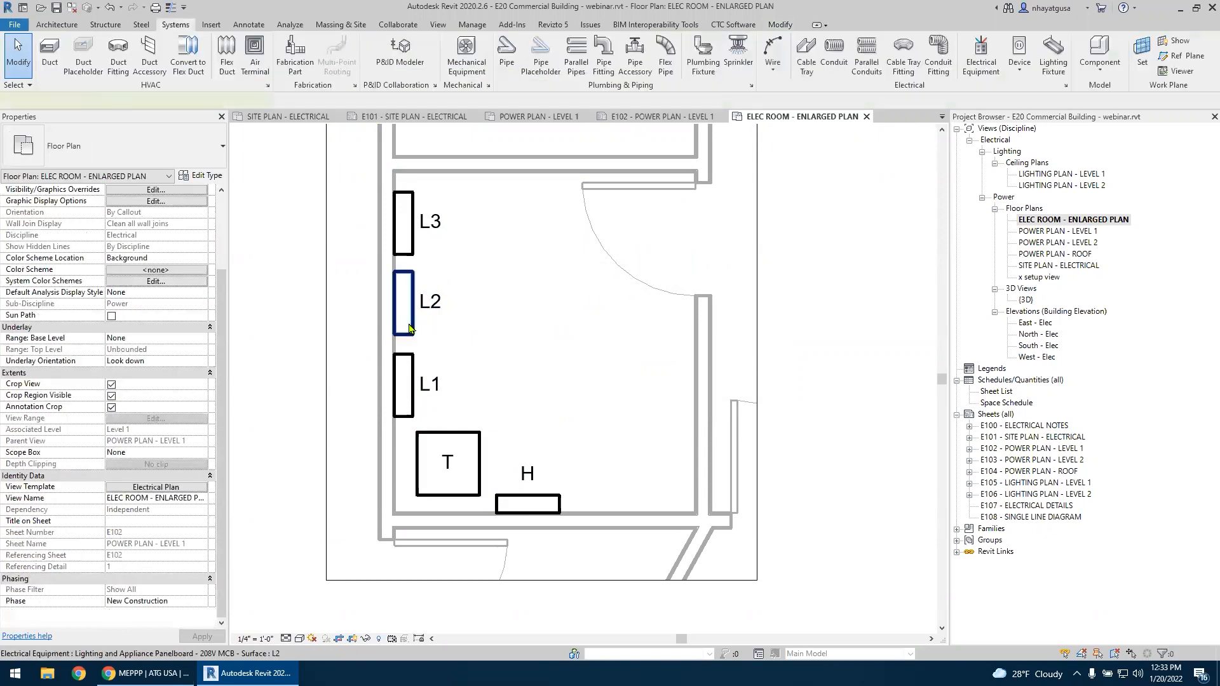
Assign panelboard L2's existing power circuit to panel L1
click(407, 328)
click(894, 26)
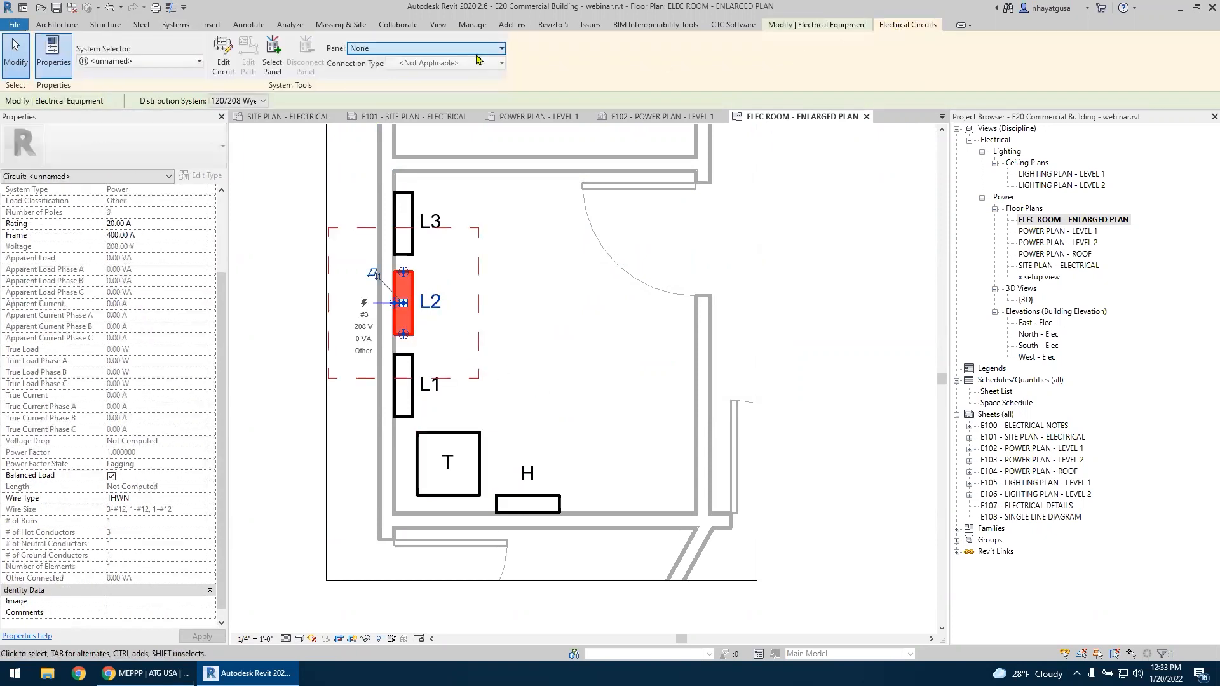
click(445, 50)
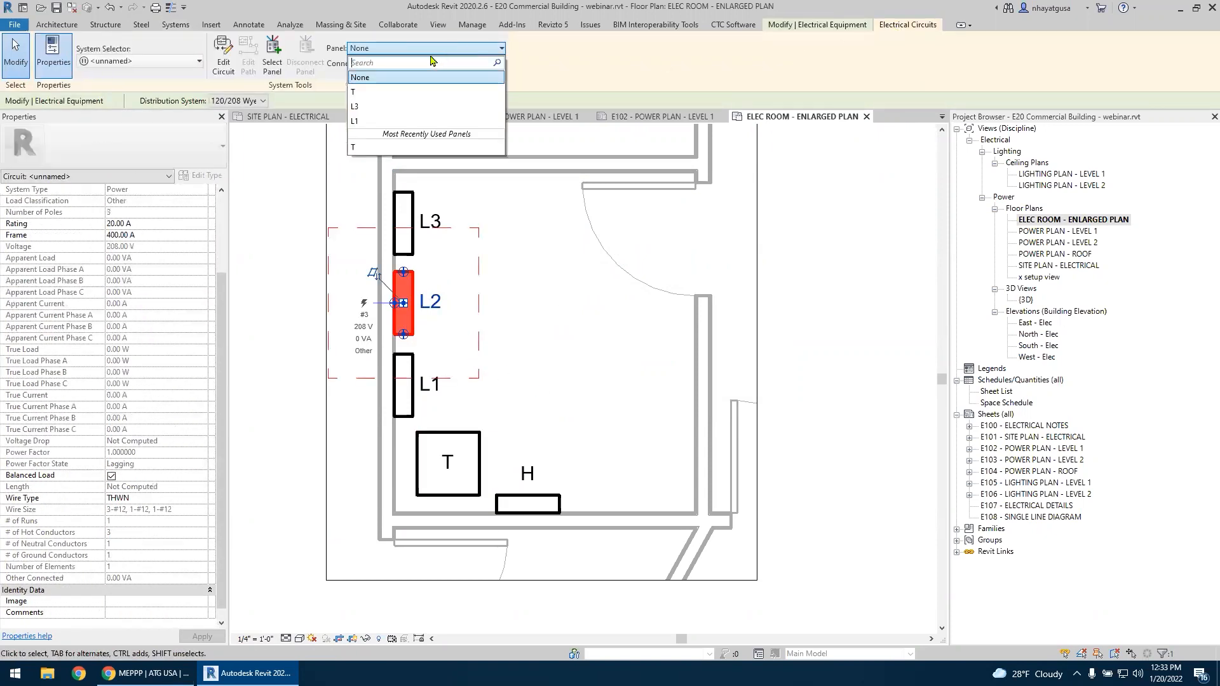
click(378, 121)
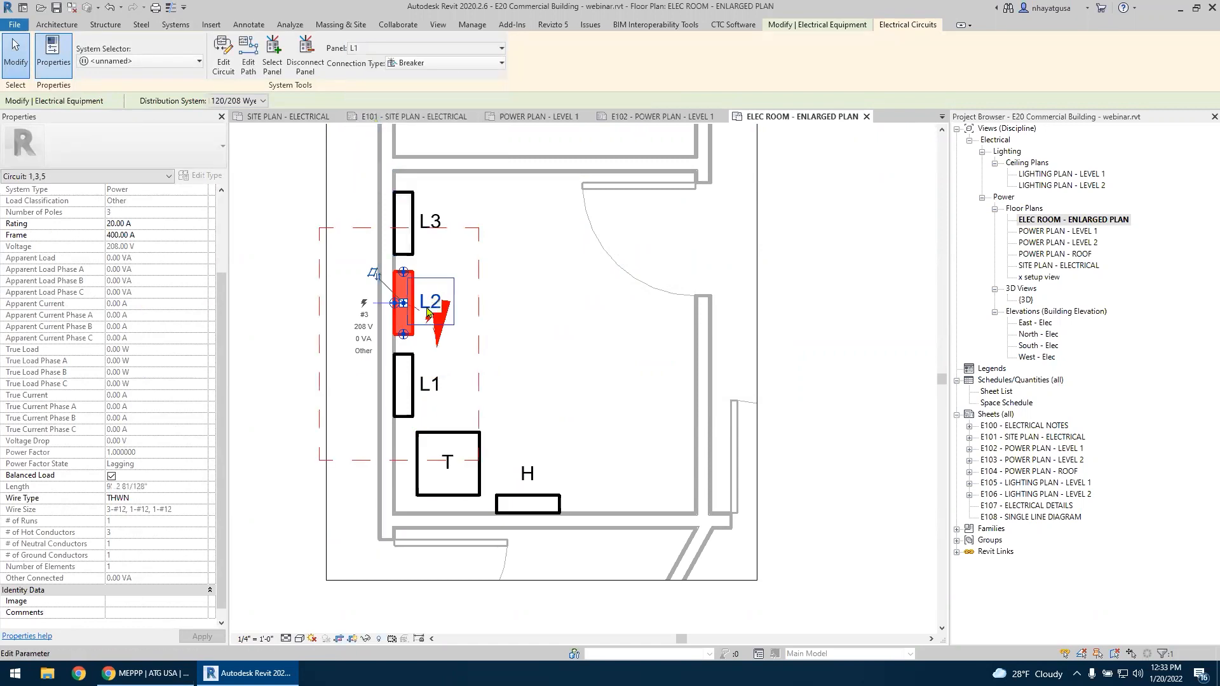
key(Escape)
Create a power circuit for panelboard L3 supplied from L1, and try to reassign it to transformer T
click(410, 247)
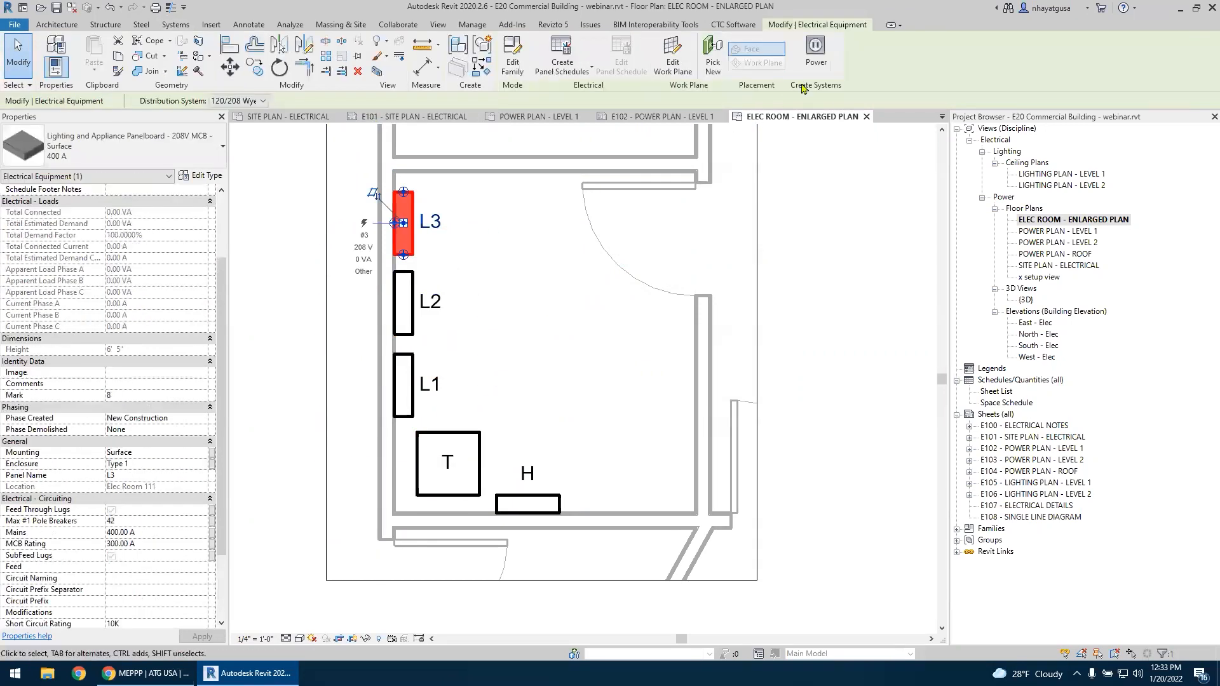
click(815, 57)
click(693, 52)
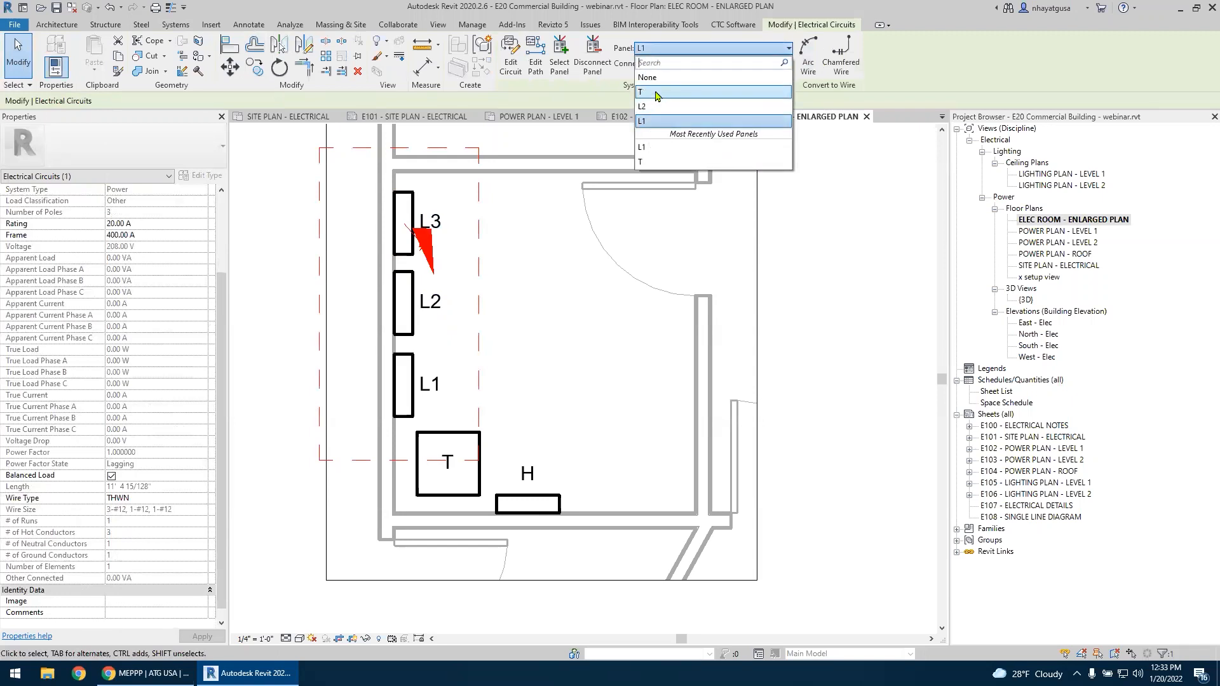
click(655, 93)
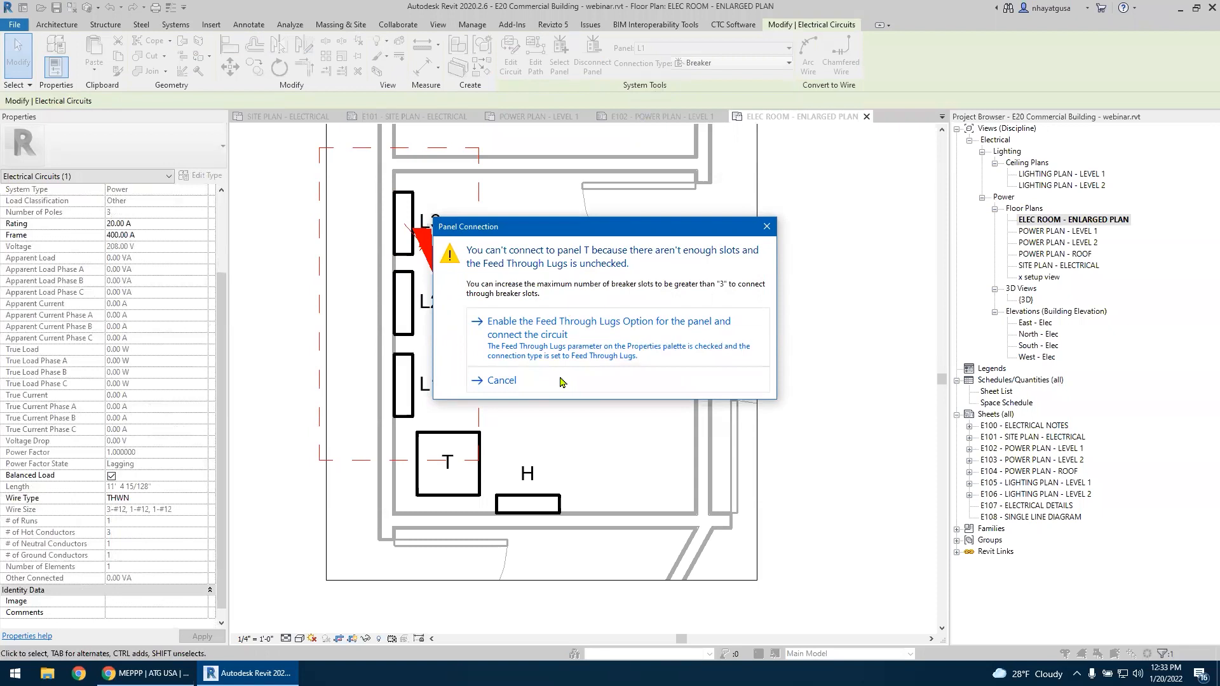
click(505, 386)
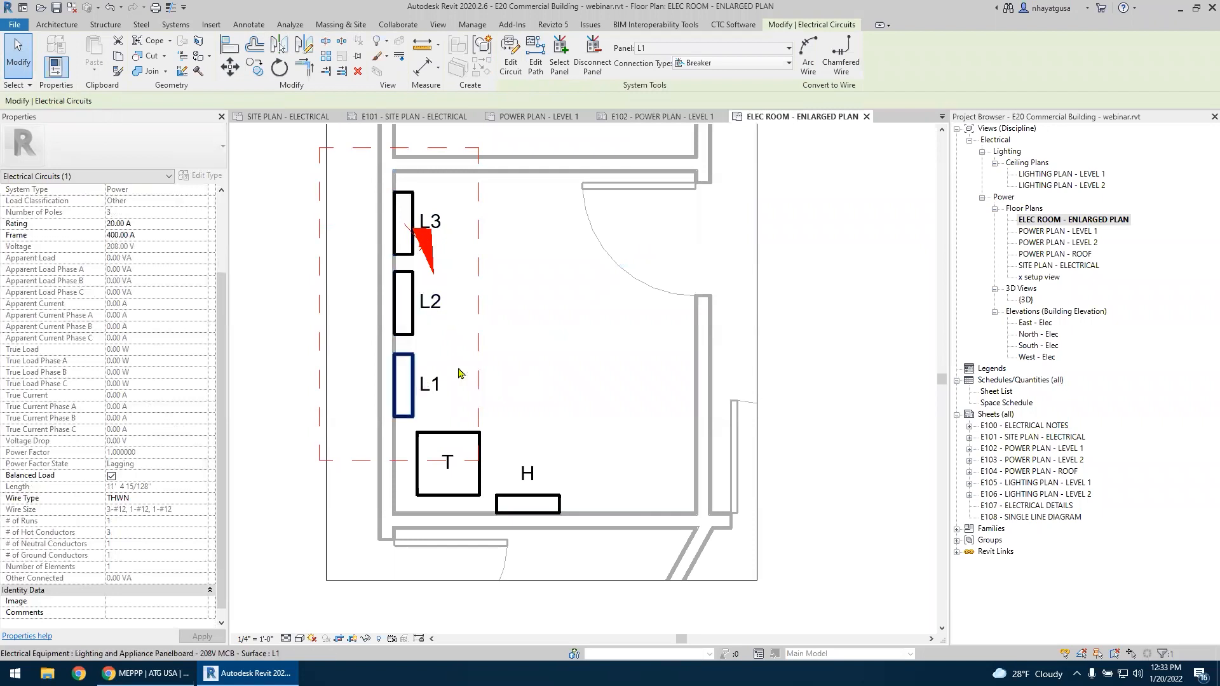
click(556, 349)
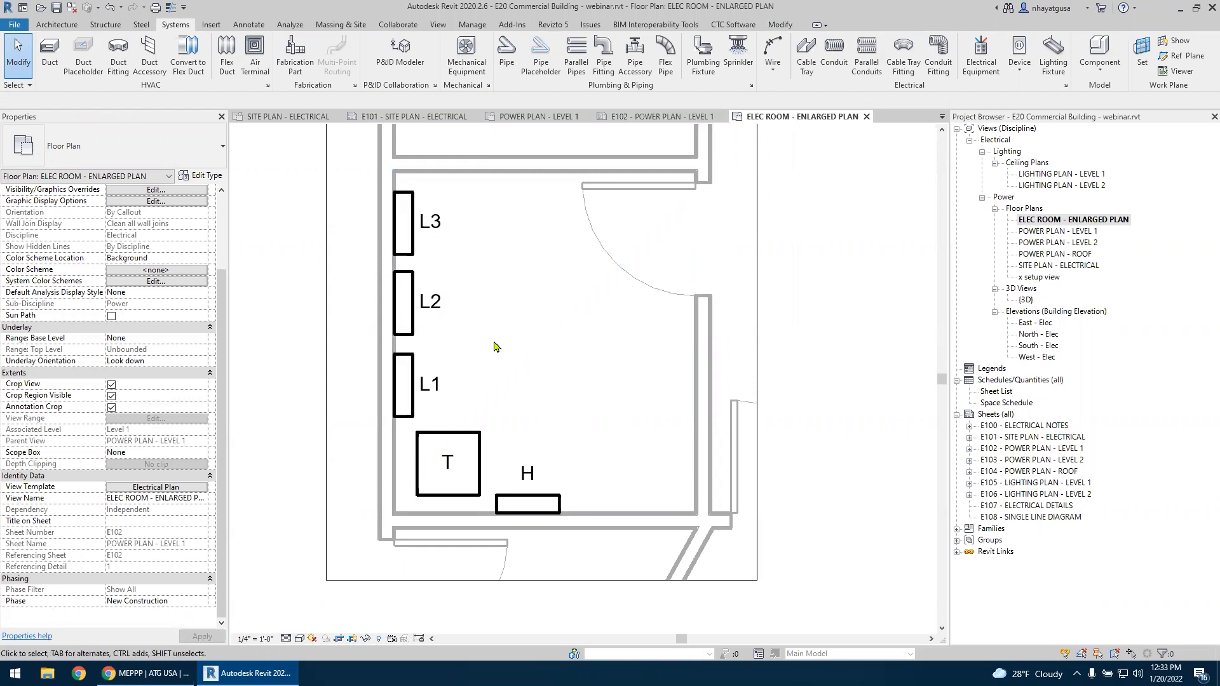
Create a panel schedule for panelboard H using the default template
click(549, 500)
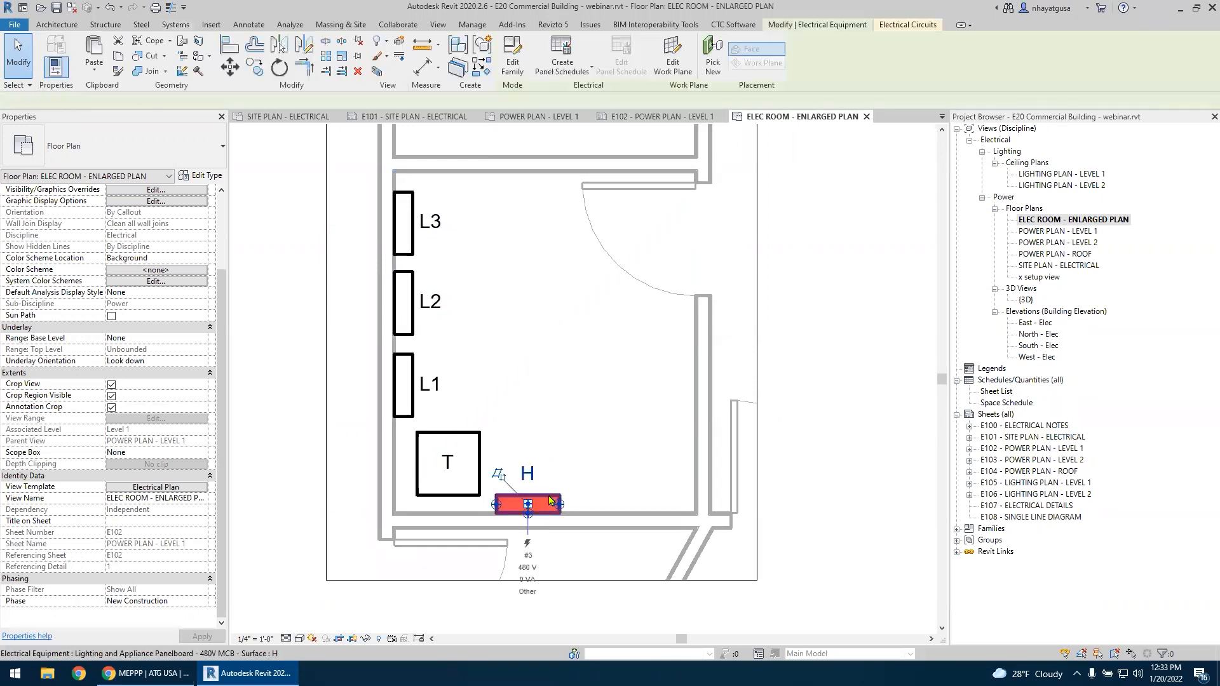
click(553, 66)
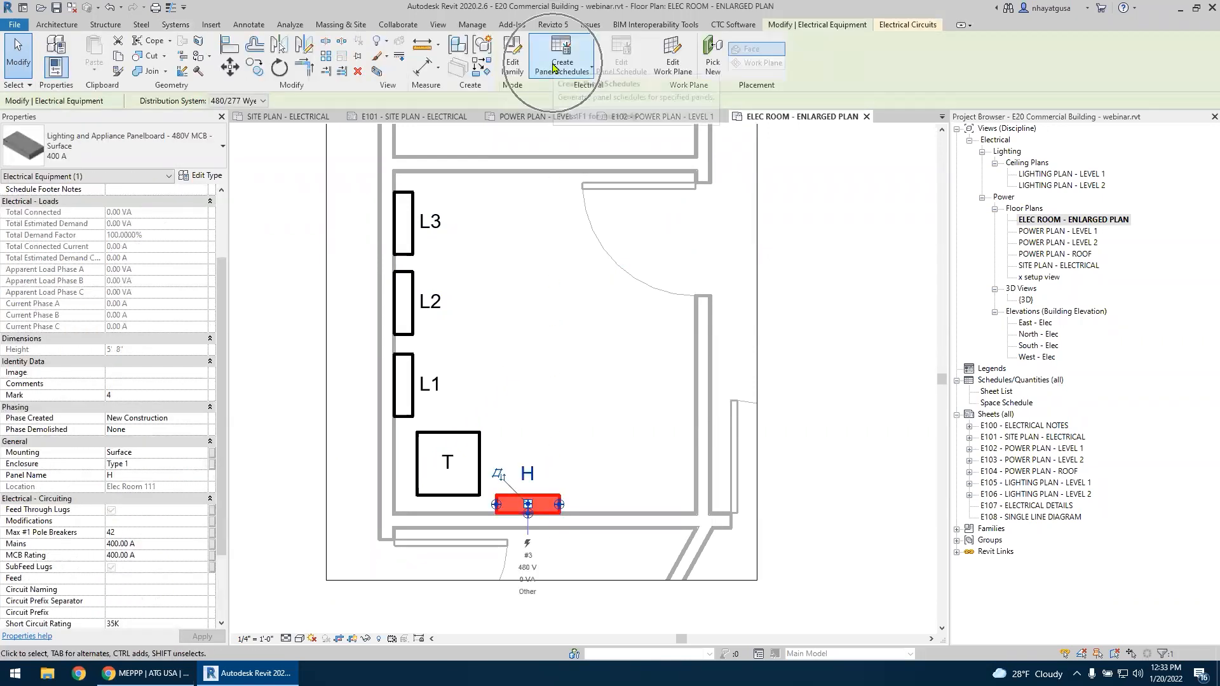
click(585, 65)
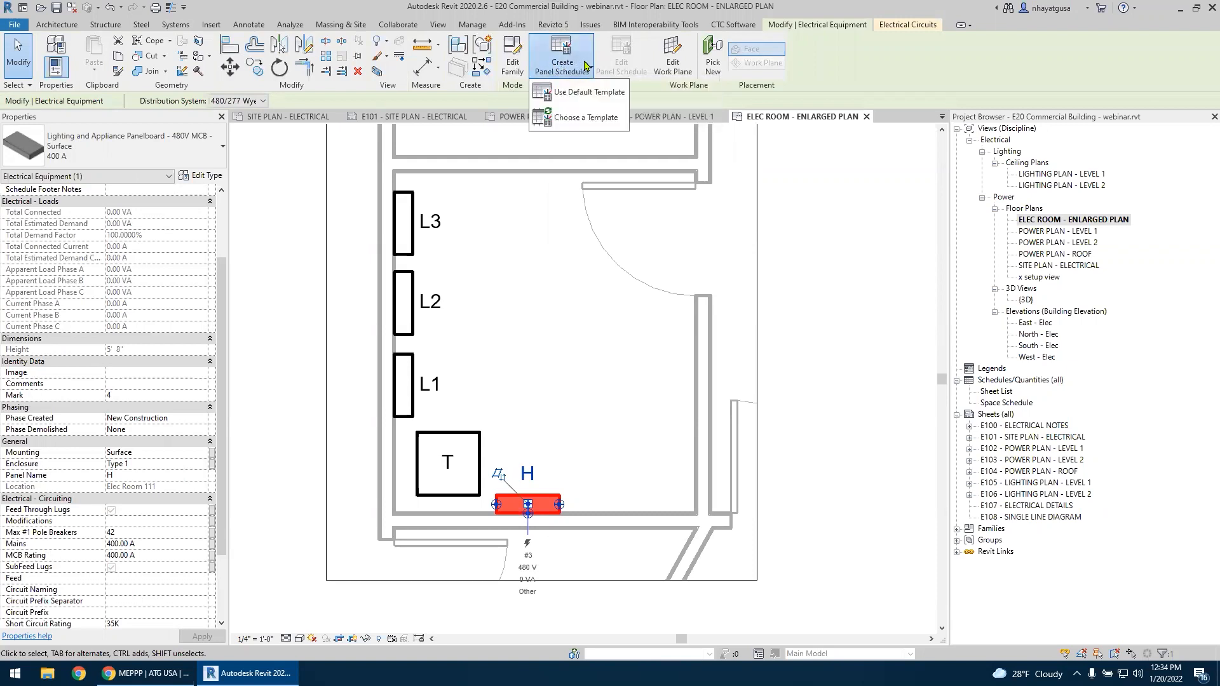
click(594, 92)
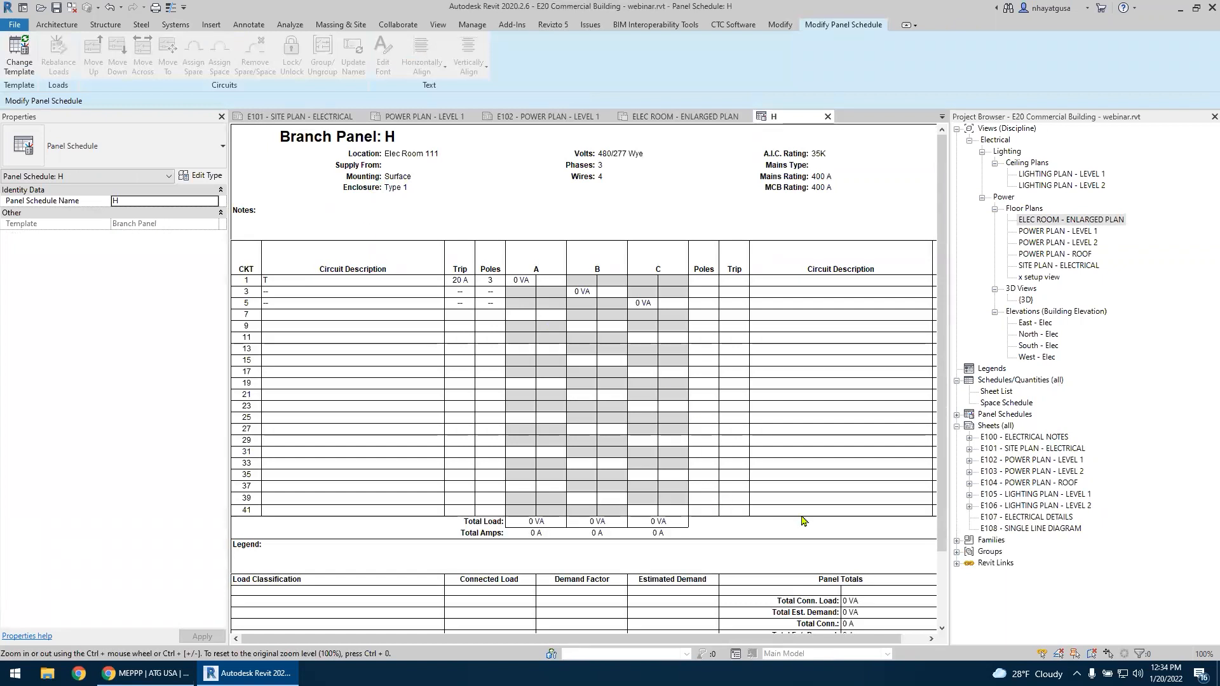
ctrl+scroll(805, 521, down, 1)
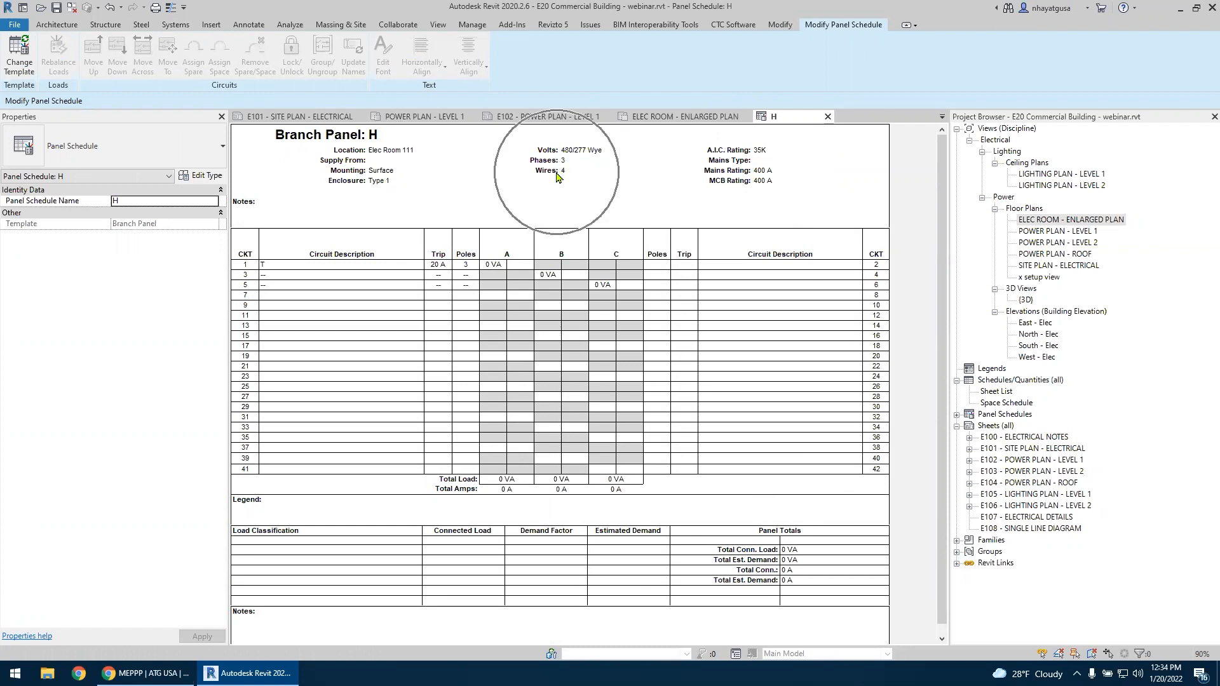
In panel H's schedule, set circuit 1's trip rating to 125 A and its description to XFMR T
click(310, 265)
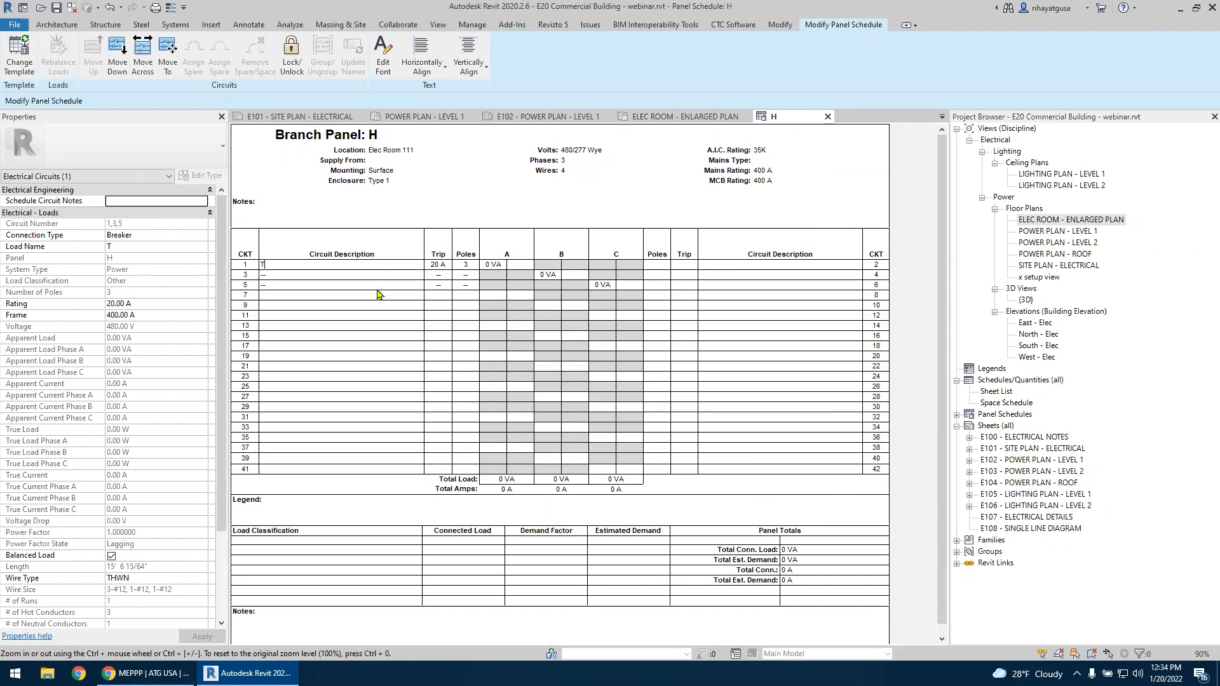
click(445, 266)
drag(445, 265, 399, 271)
text(12)
key(Tab)
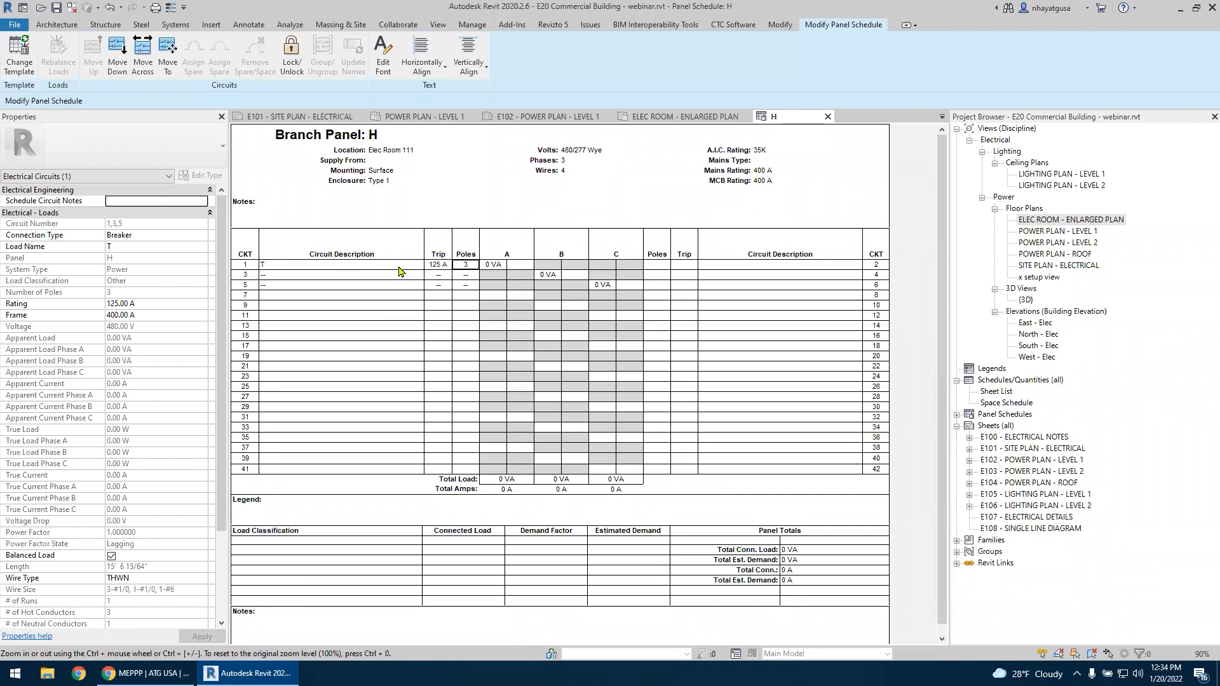
click(391, 264)
text(XFMR T)
key(Return)
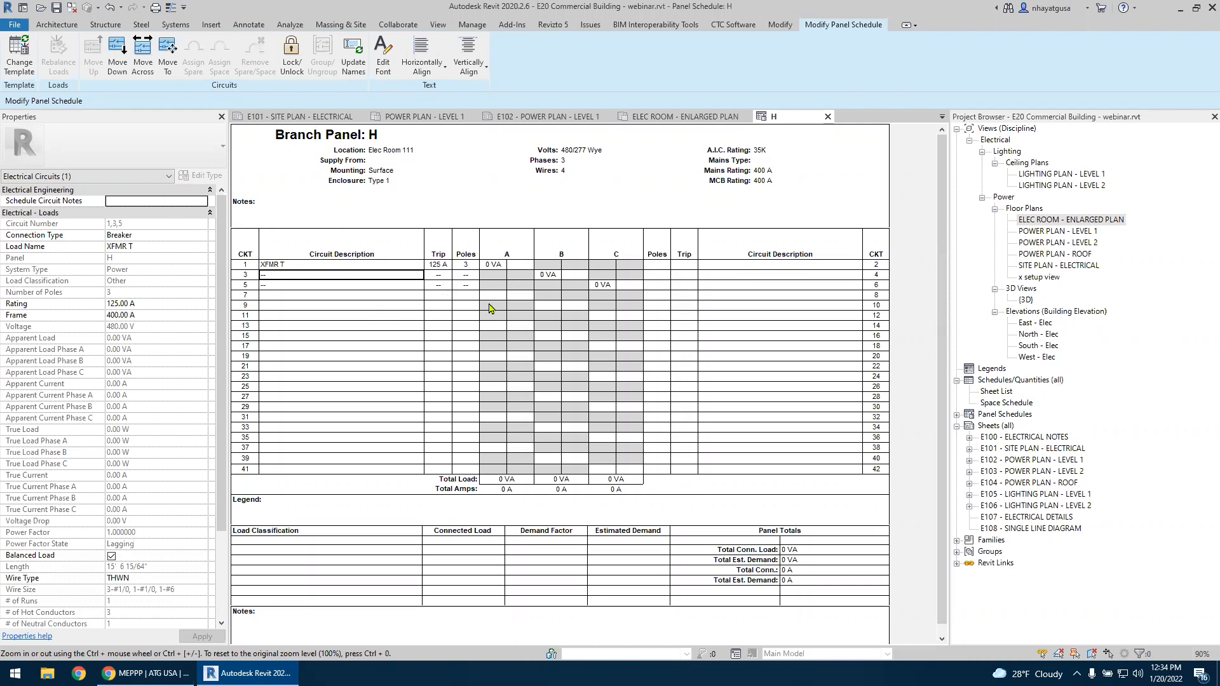
Return to the enlarged electrical room plan and create a default-template panel schedule for panelboard L1
click(697, 117)
click(480, 445)
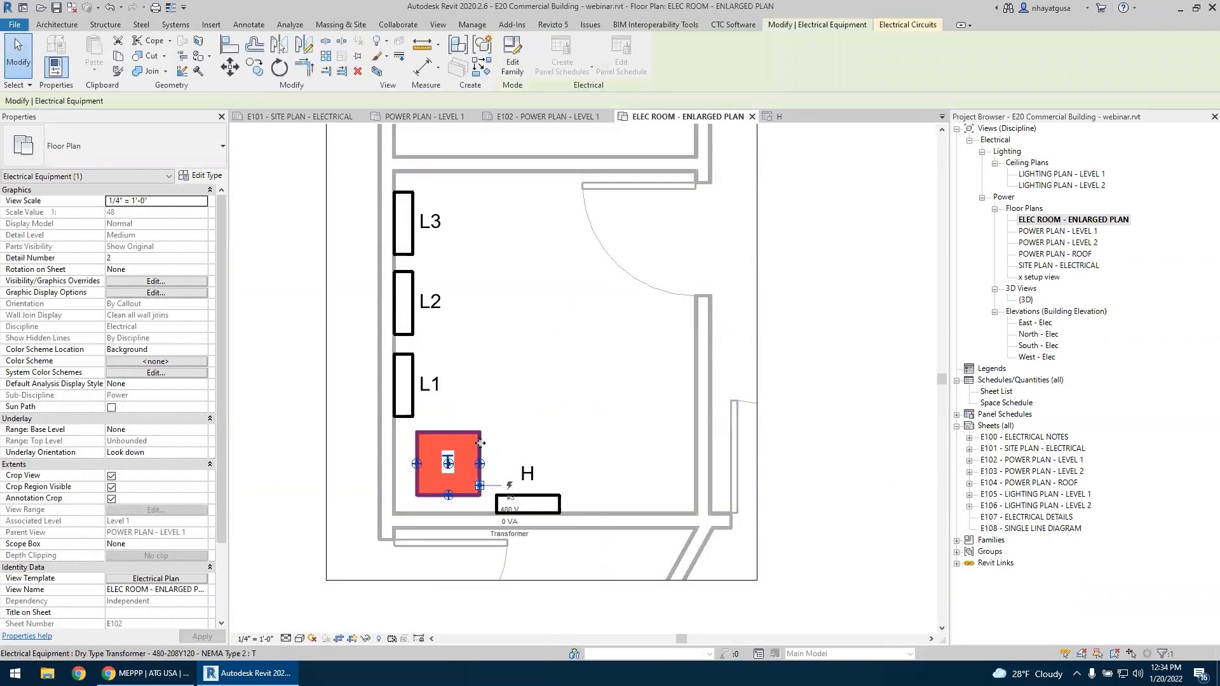
click(516, 398)
click(403, 374)
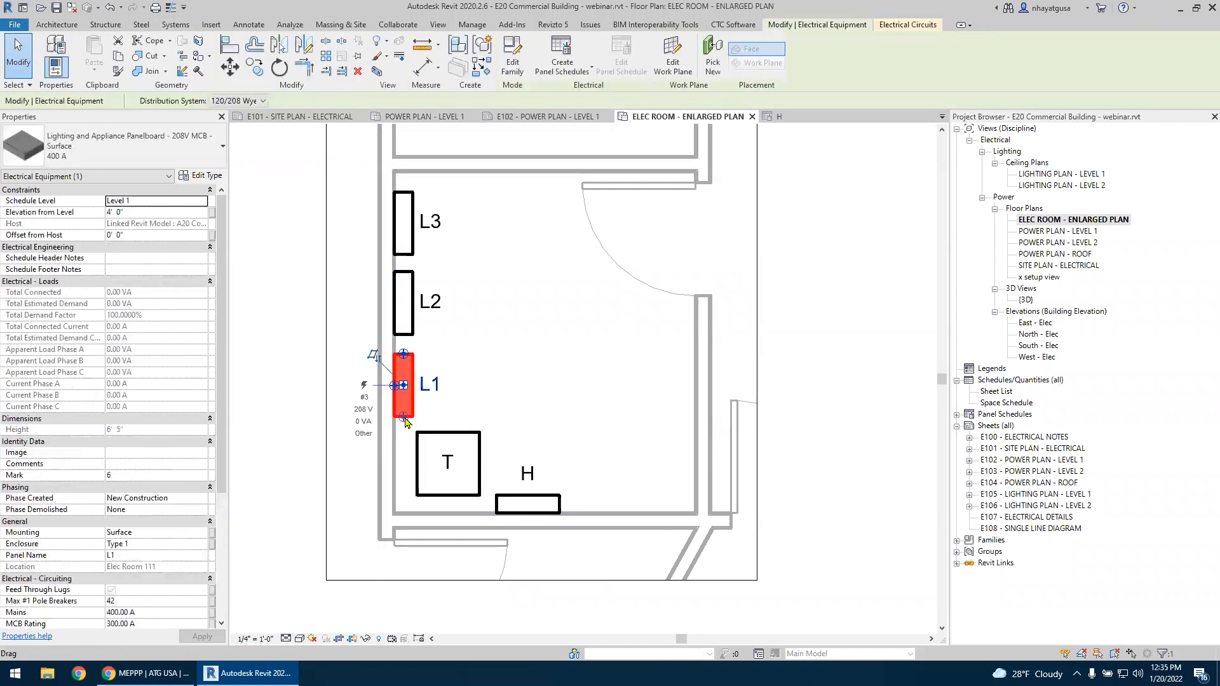
click(562, 71)
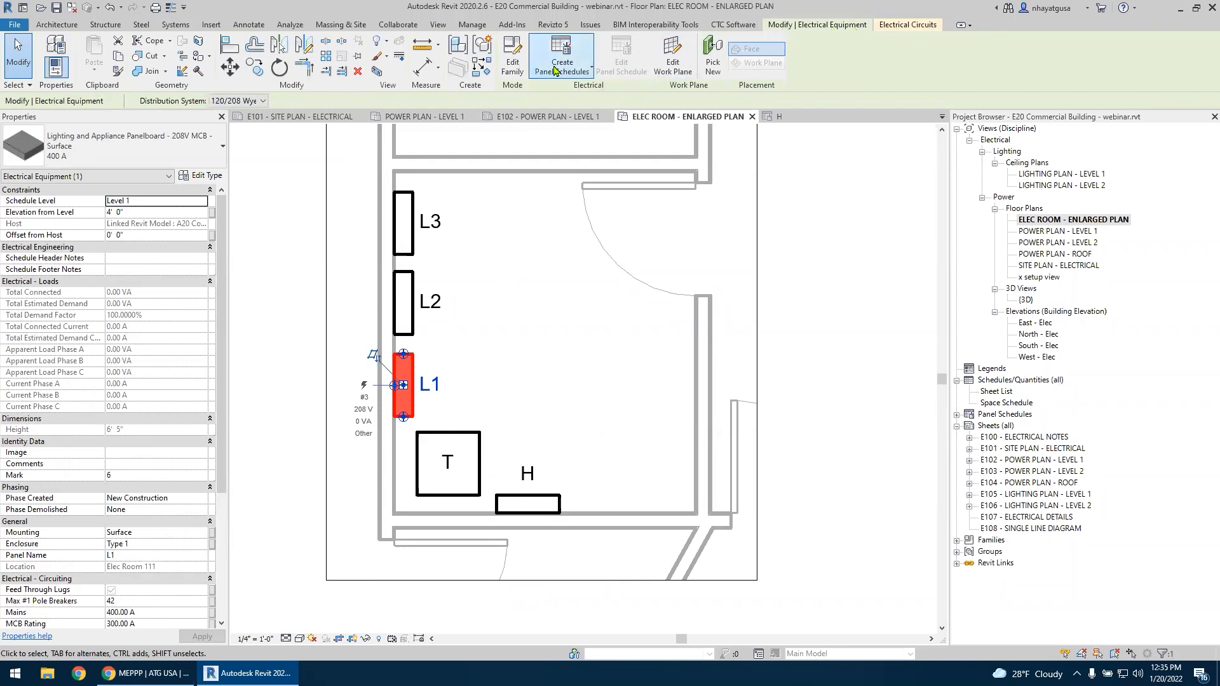
click(556, 69)
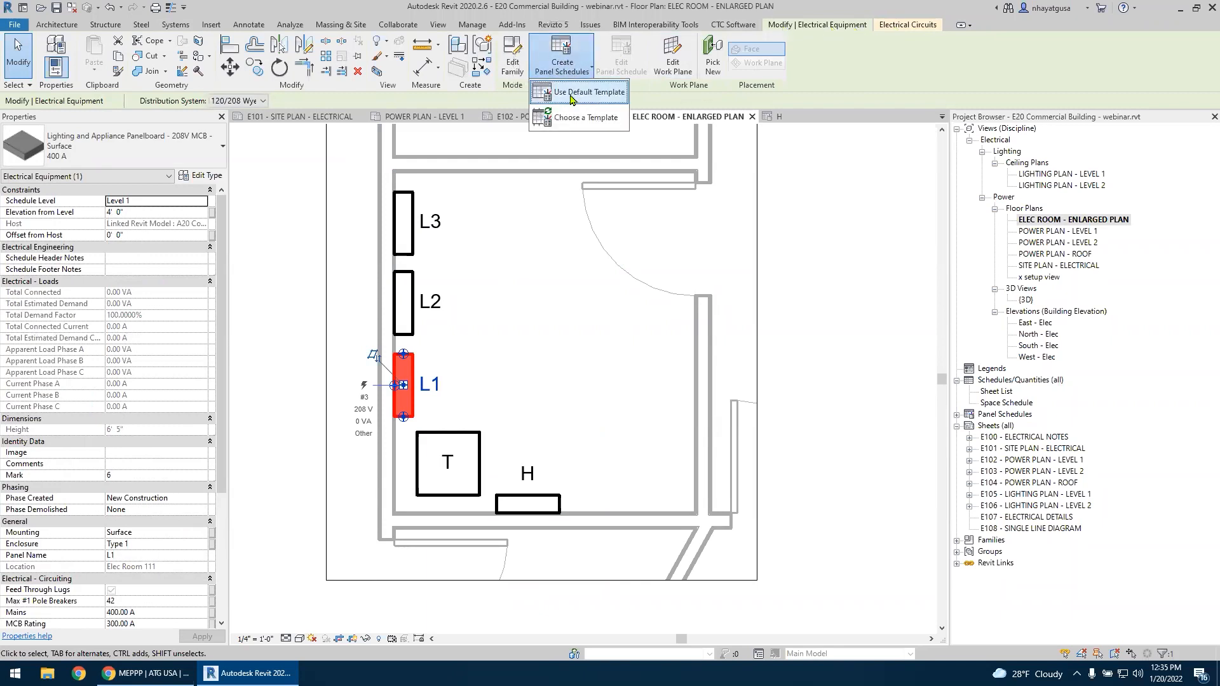
click(570, 92)
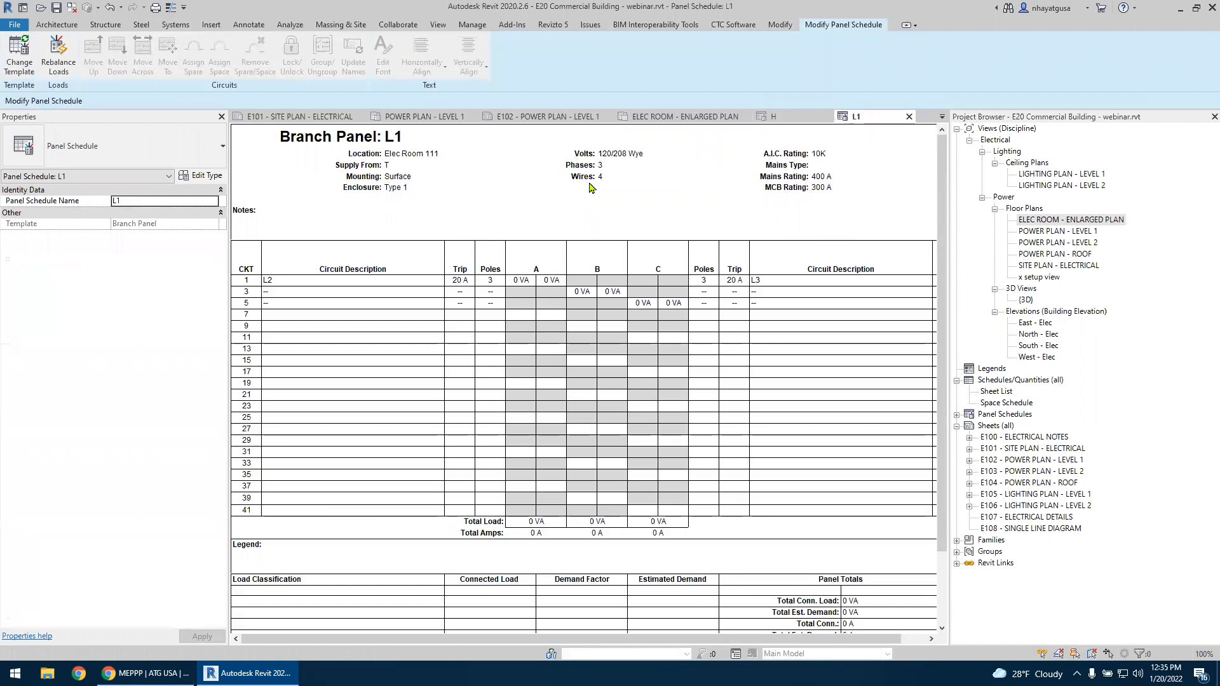
In panel L1's schedule, set circuit 1's description to PANEL L2 and circuit 2's description to PANEL L3
click(304, 280)
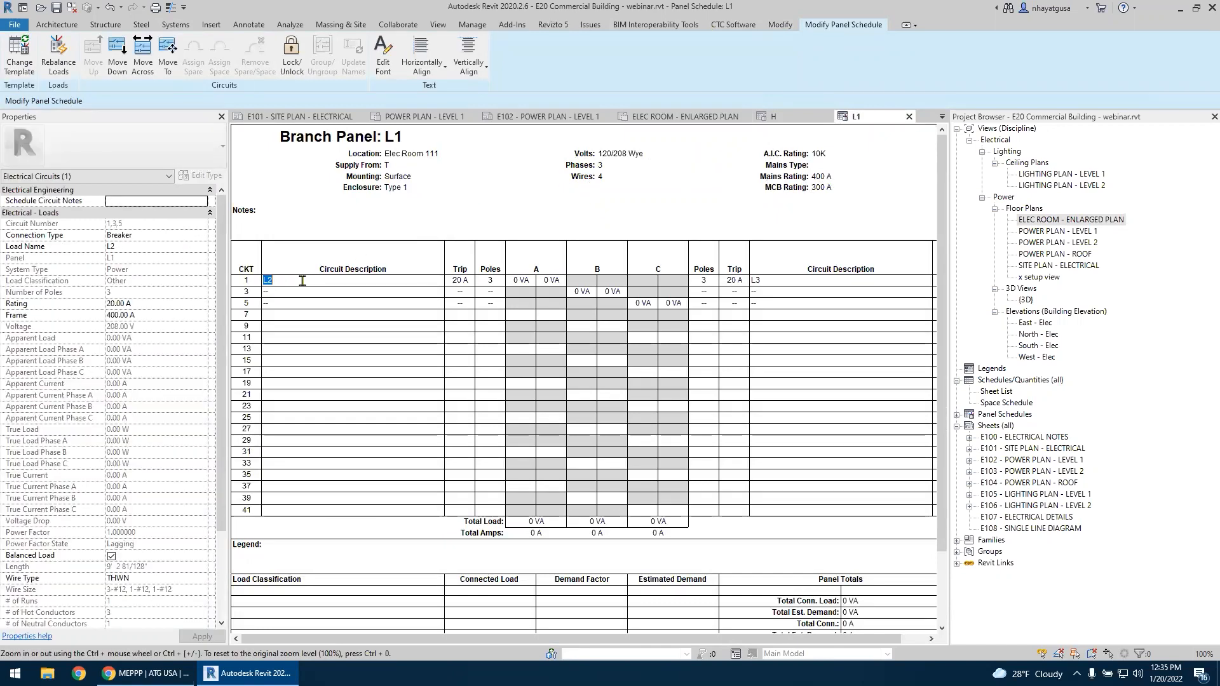
text(PANEL L2)
key(Return)
click(790, 282)
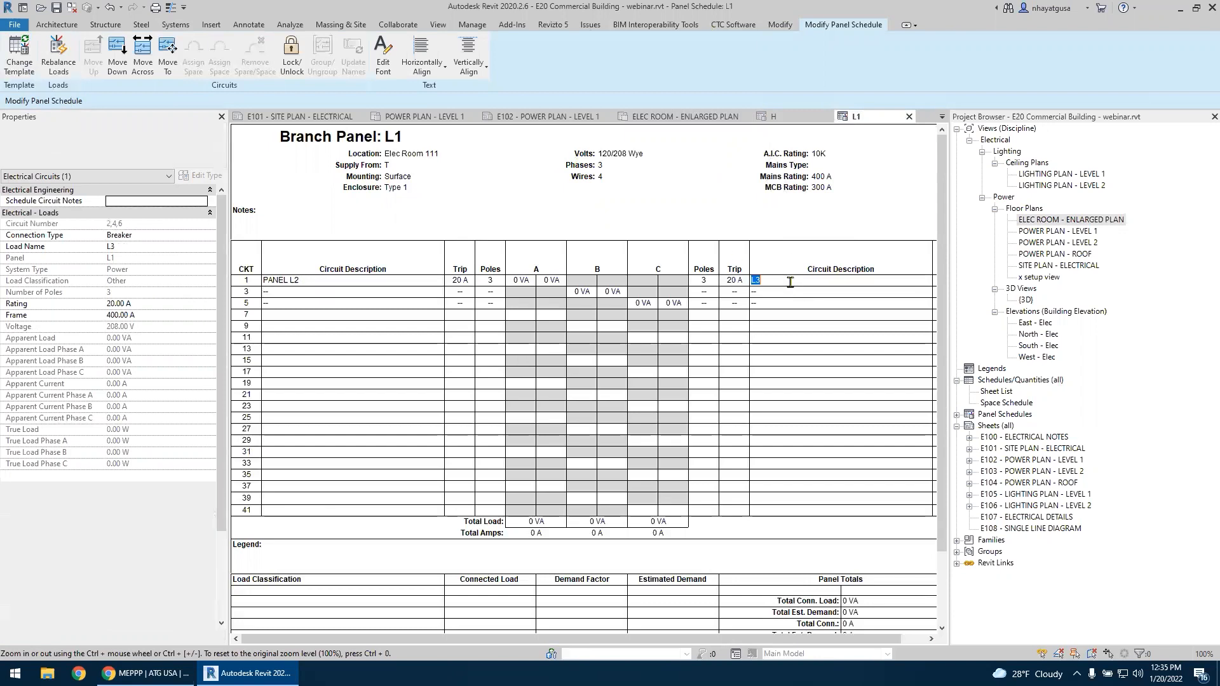
text(PANEL L3)
key(Return)
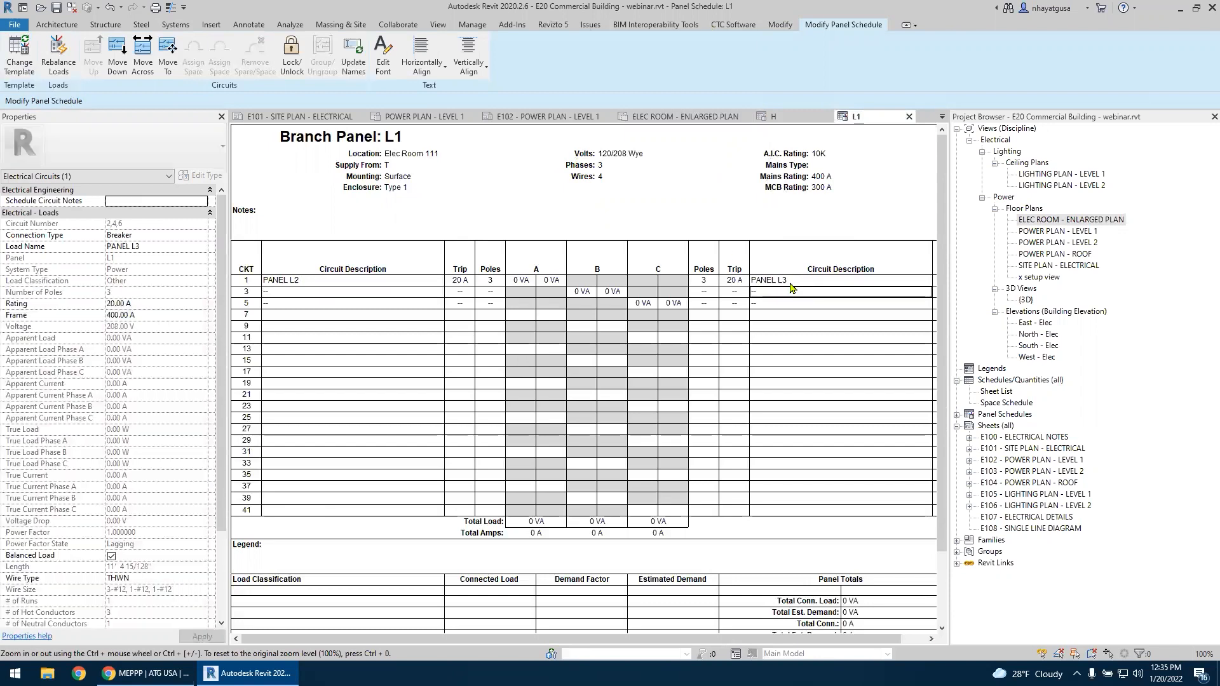
Set the trip ratings of the PANEL L2 and PANEL L3 circuits in panel L1's schedule to 100 A
click(455, 282)
click(463, 280)
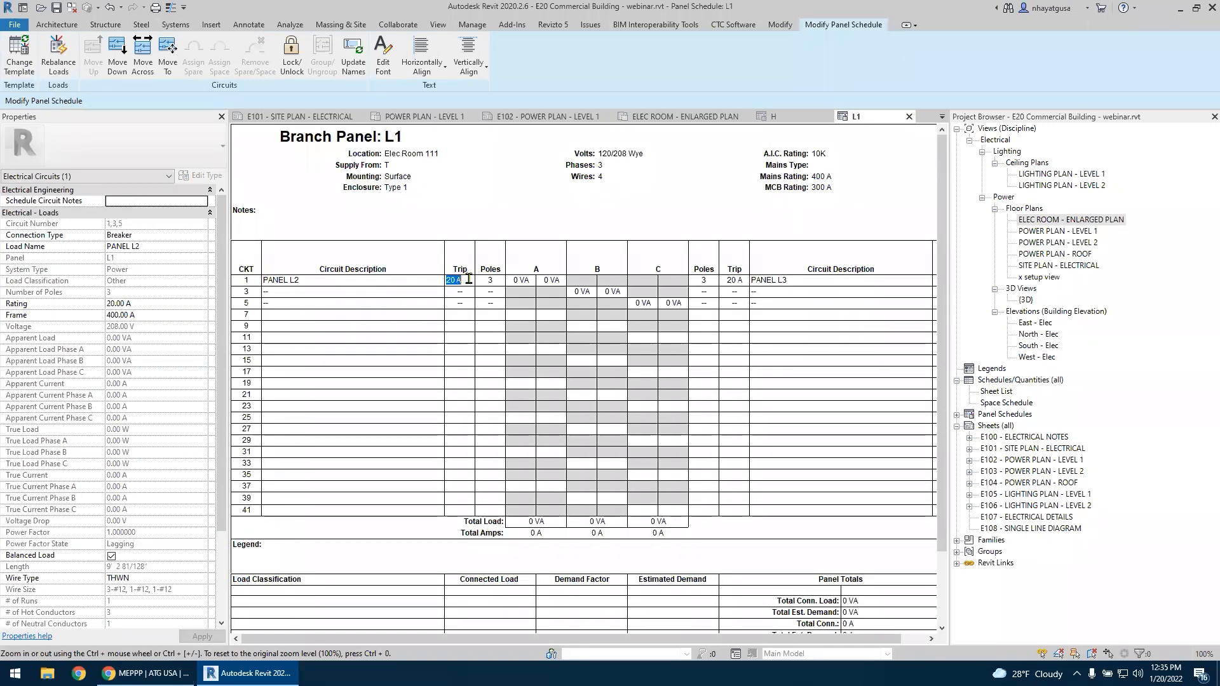
text(100)
key(Return)
click(744, 282)
click(723, 280)
text(100)
key(Return)
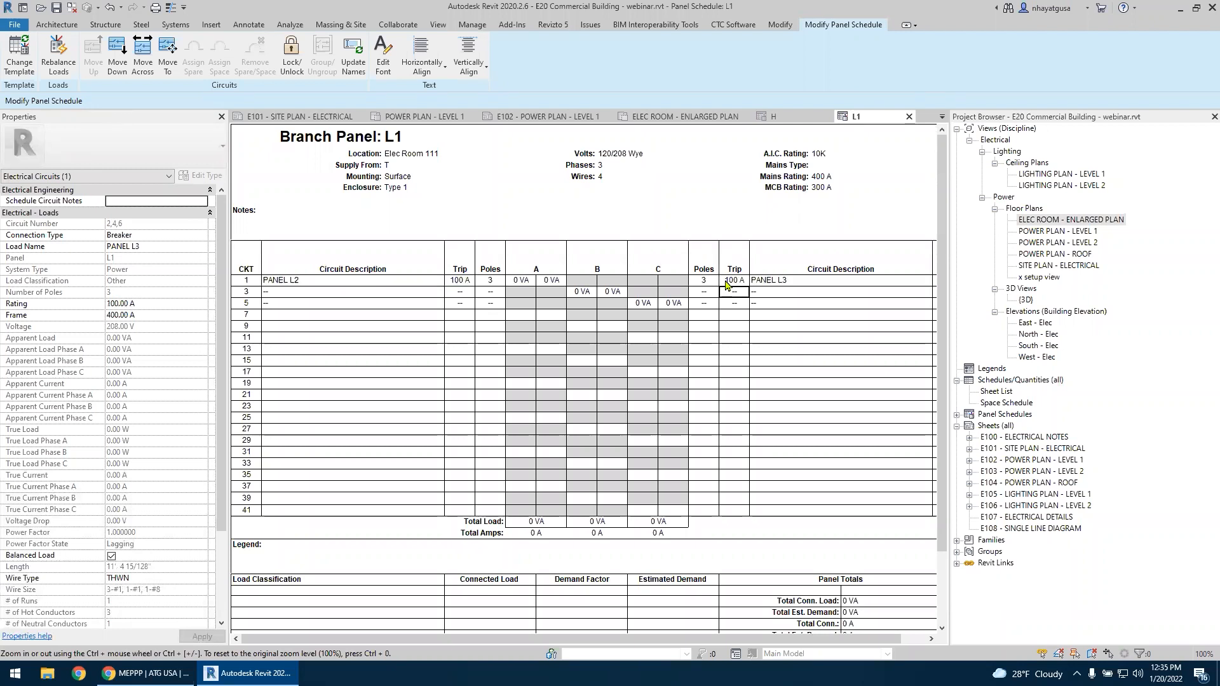
key(ctrl)
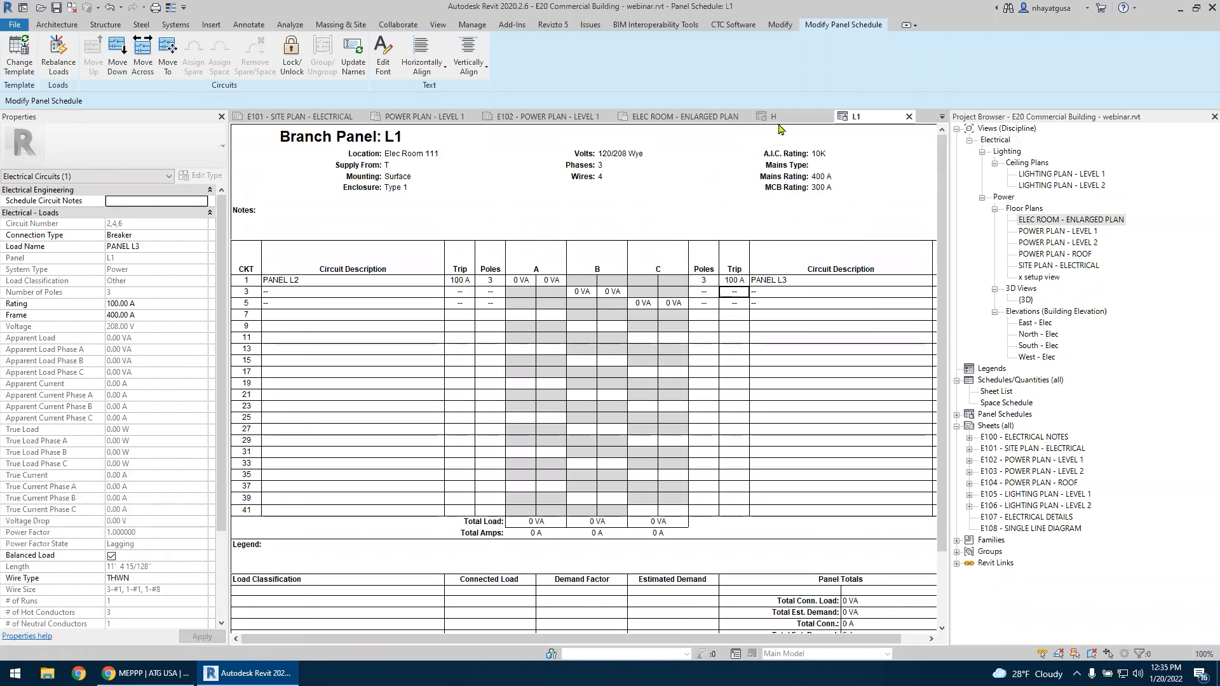
In the enlarged electrical room plan, set panelboard L2's MCB rating and mains to 100 A and its maximum single-pole breakers to 24
click(702, 119)
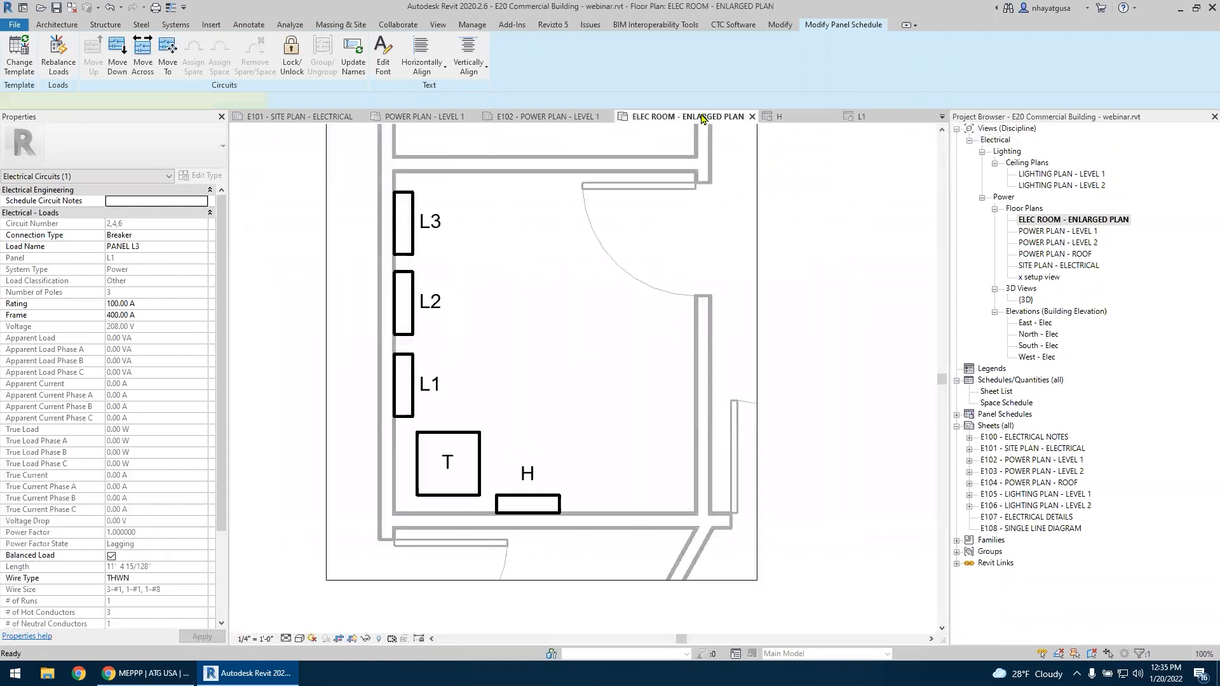
click(411, 337)
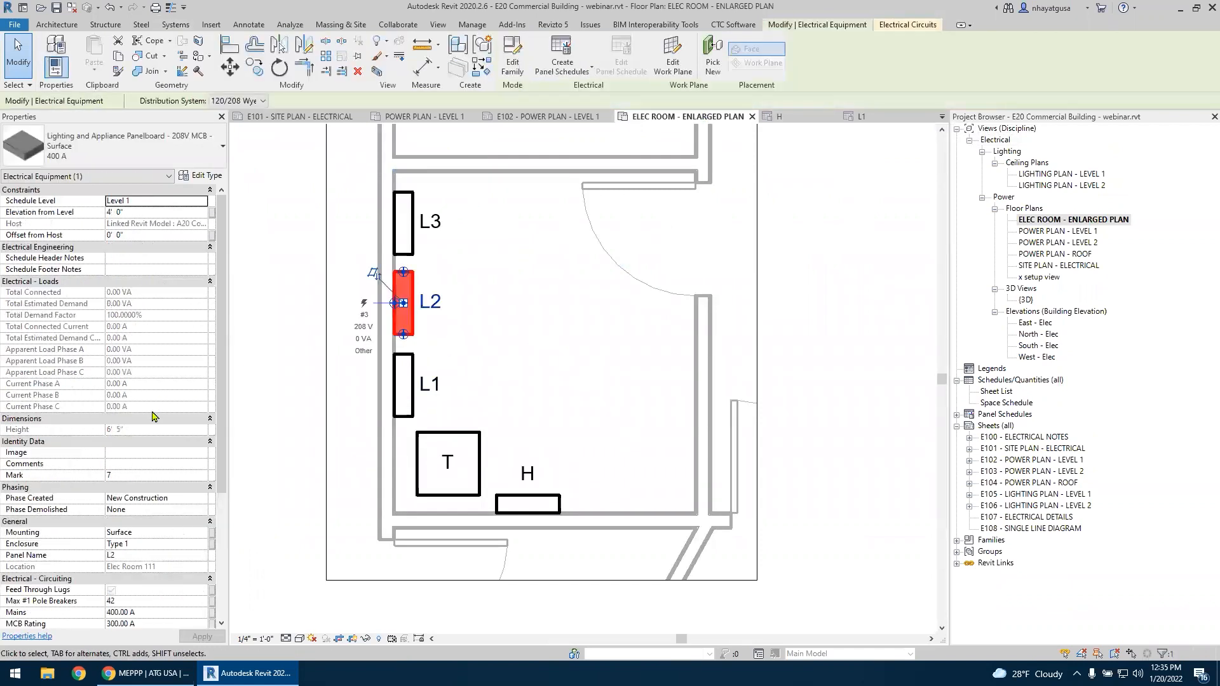
scroll(146, 426, down, 10)
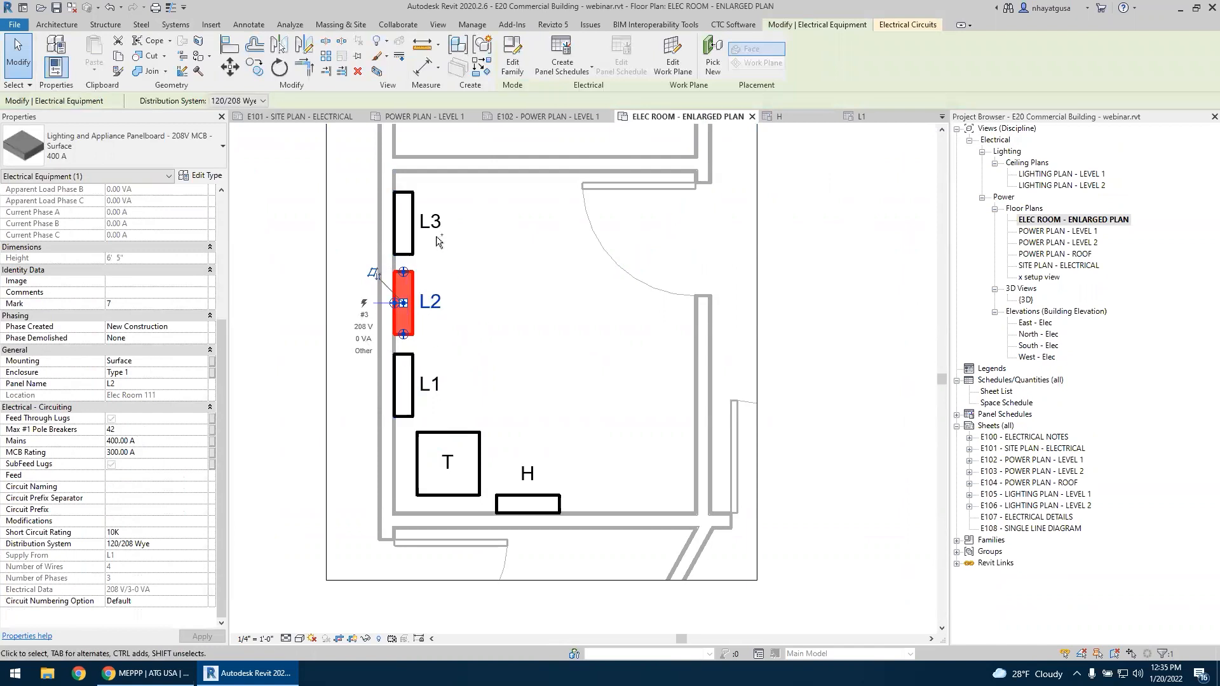
click(144, 451)
text(100)
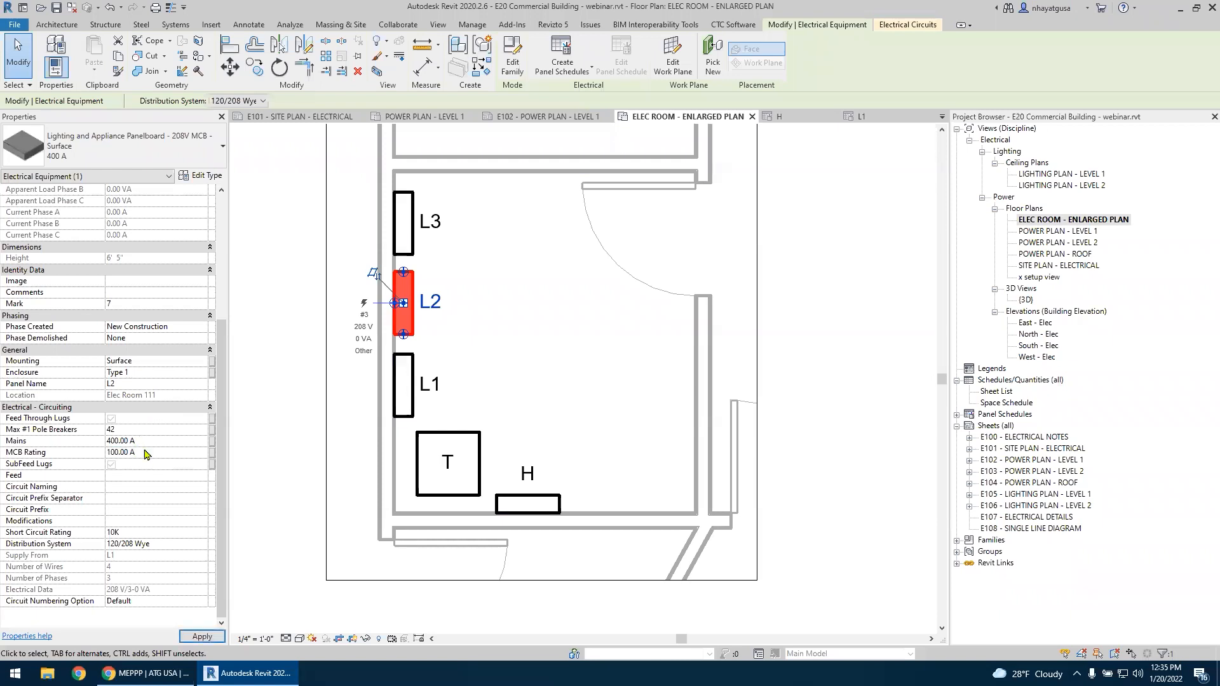
click(160, 439)
text(100)
click(148, 430)
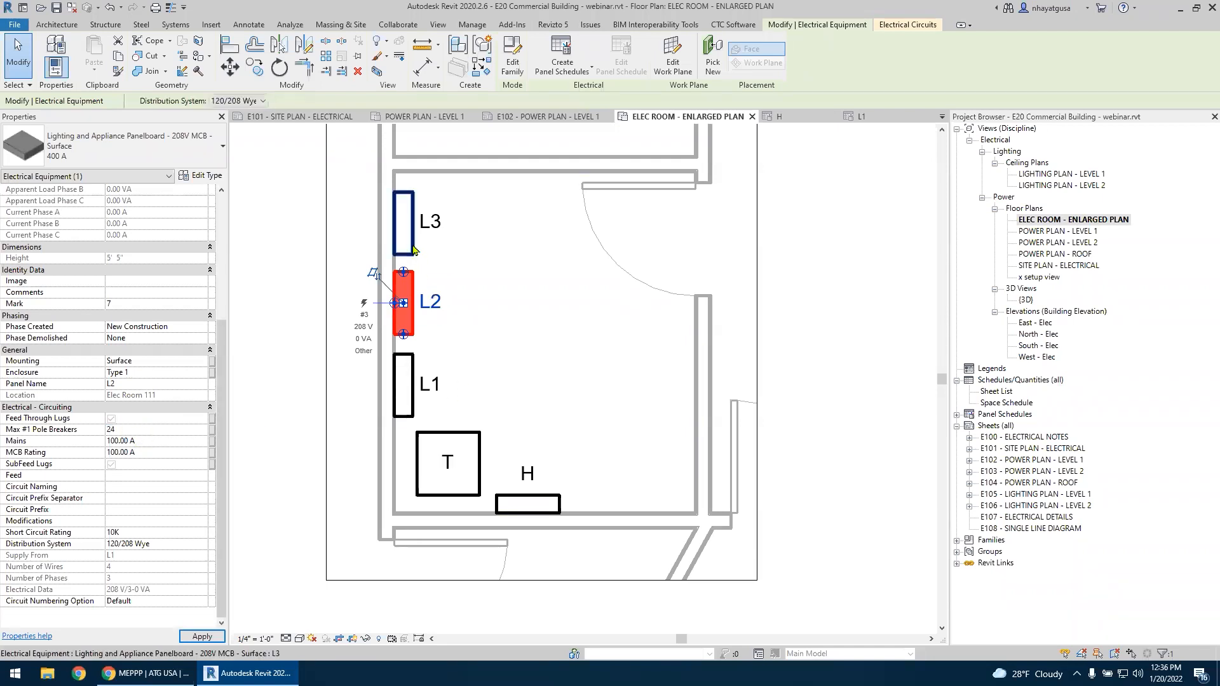
Set panelboard L3's maximum single-pole breakers to 24 and its mains and MCB rating to 100 A
click(403, 216)
click(135, 429)
text(24)
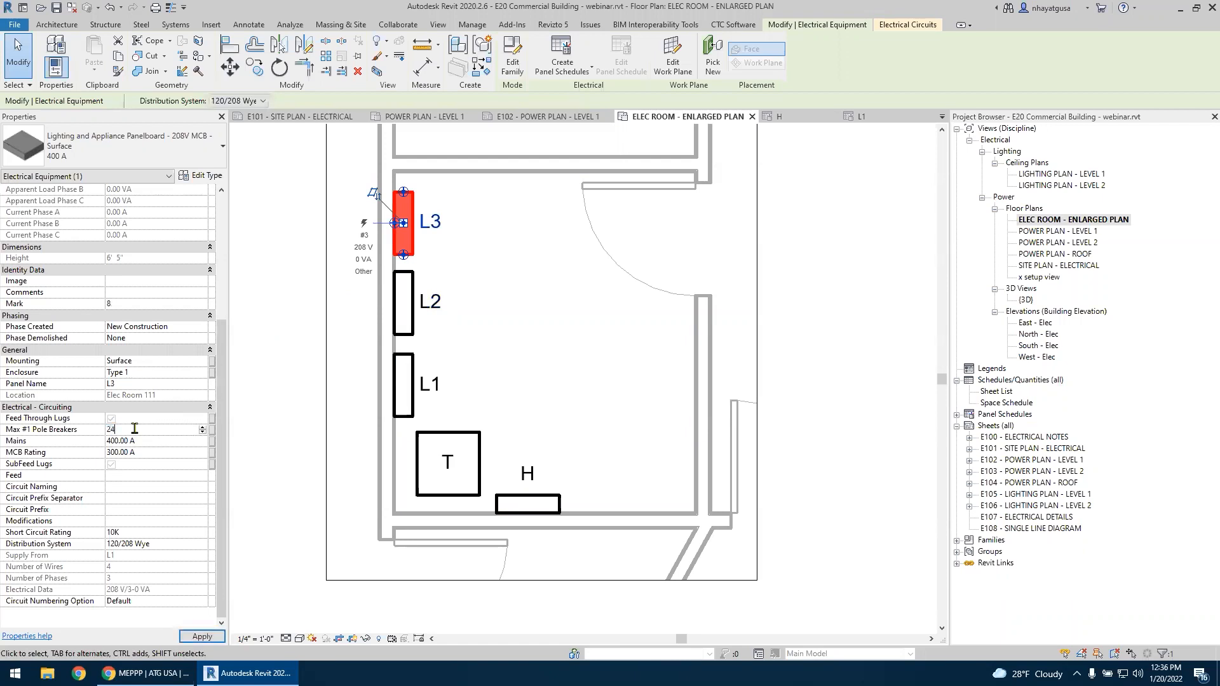
click(155, 443)
text(100)
click(164, 451)
text(100)
key(Escape)
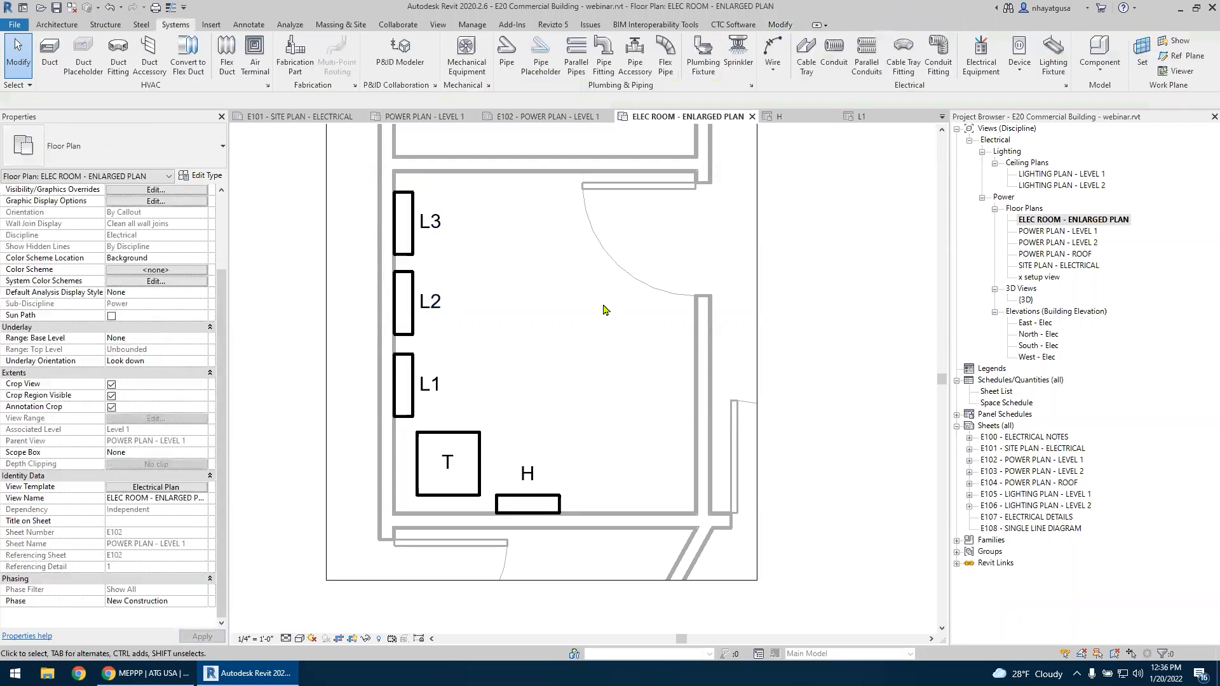
Review panel H's schedule alongside panel L1's, checking the trip rating of the transformer circuit
click(795, 121)
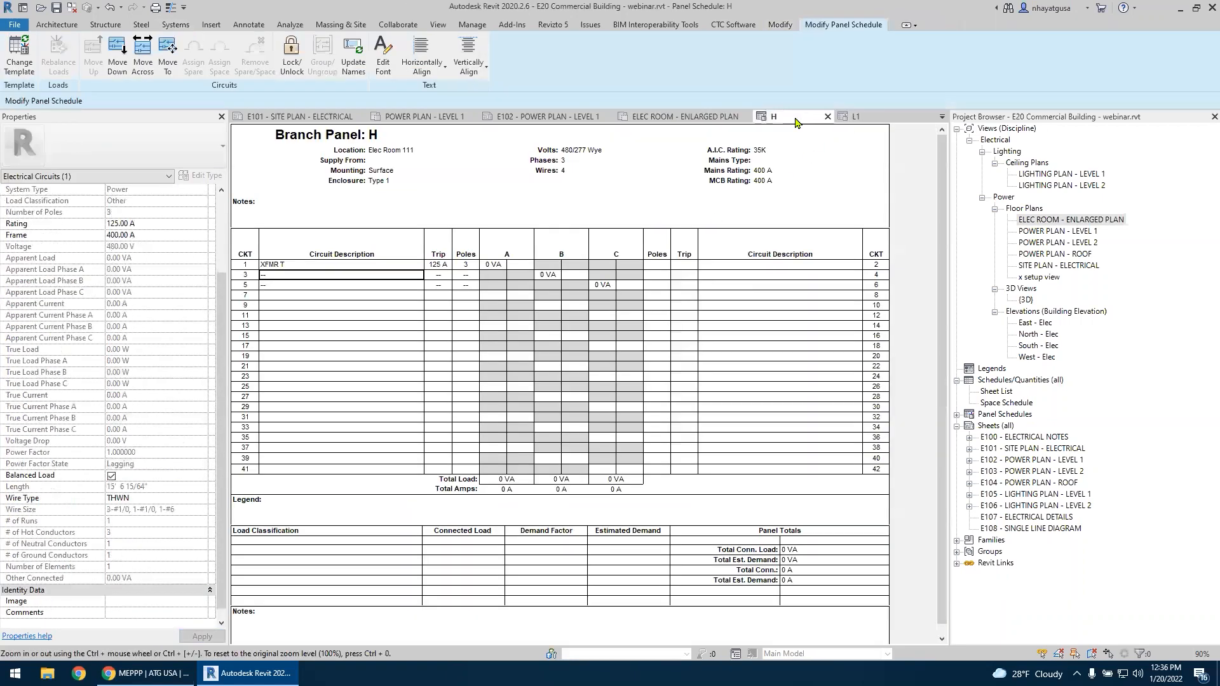
click(864, 120)
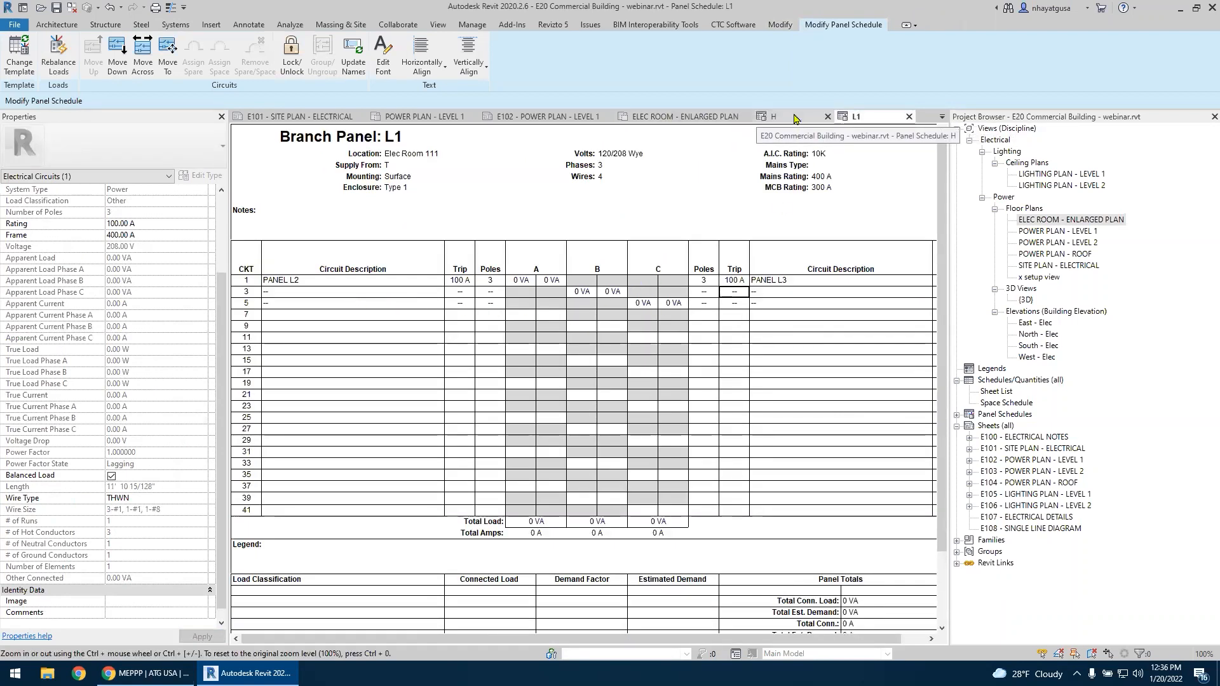
click(795, 120)
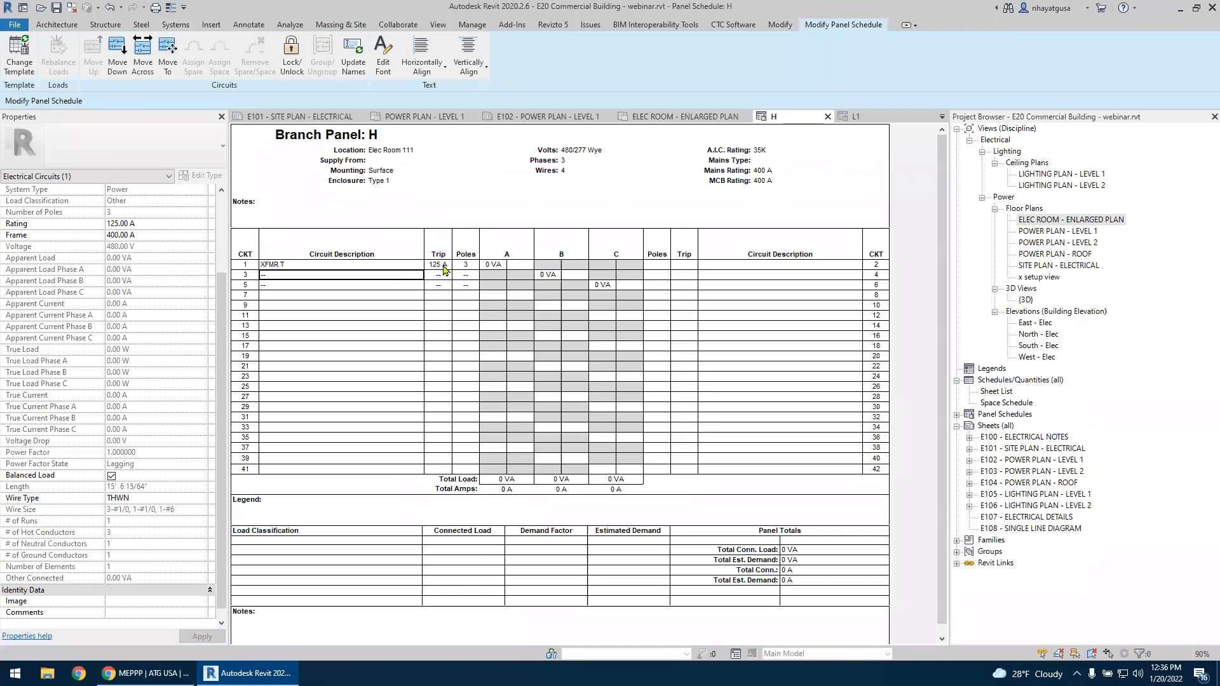
click(444, 266)
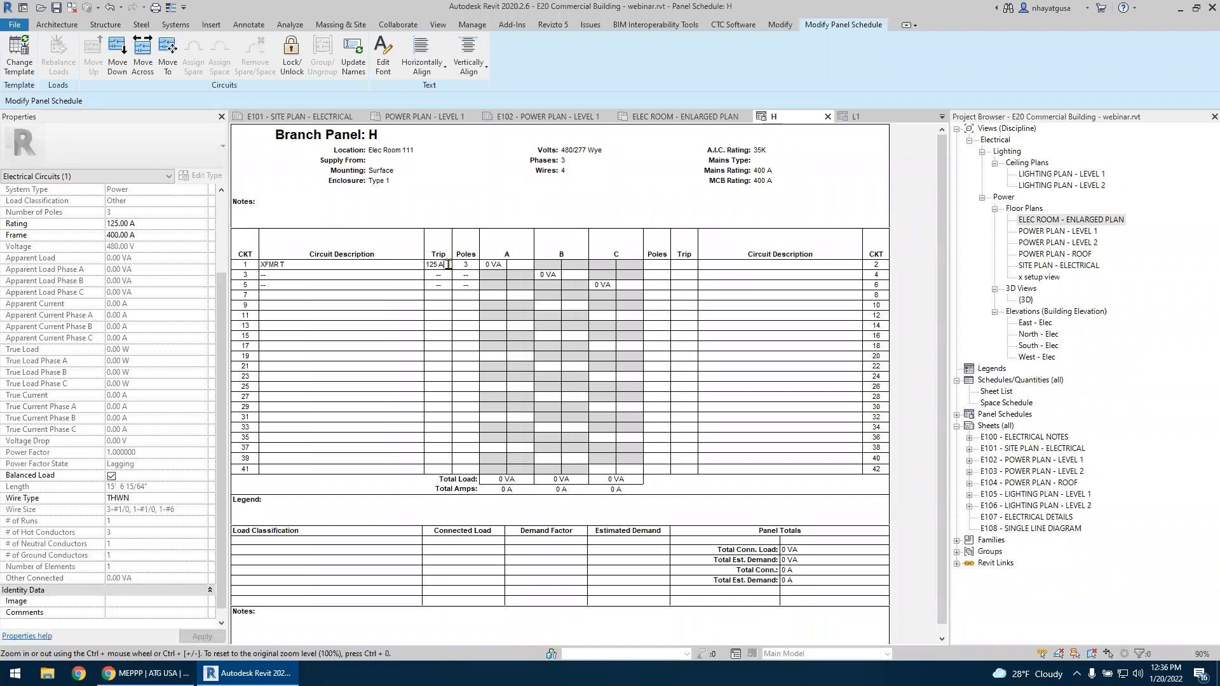
click(490, 175)
click(407, 278)
click(433, 264)
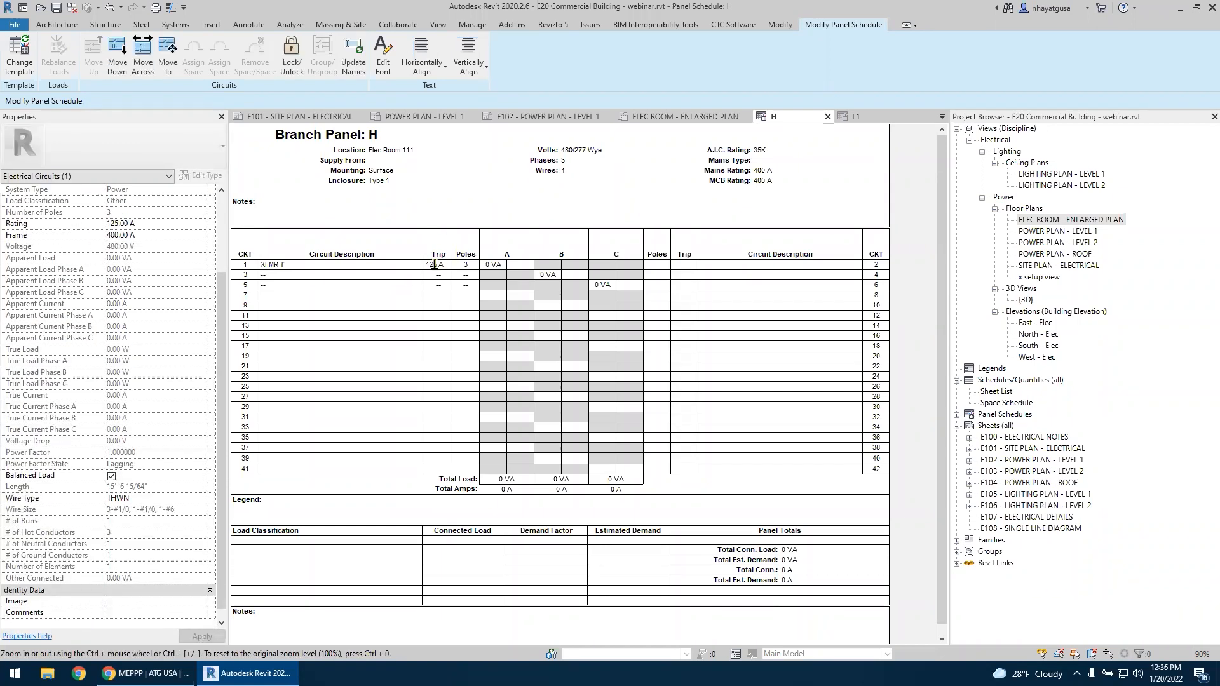
Examine panel L1's MCB rating, circuit descriptions and trip ratings, and compare its schedule with panel H's load totals
click(868, 121)
click(824, 186)
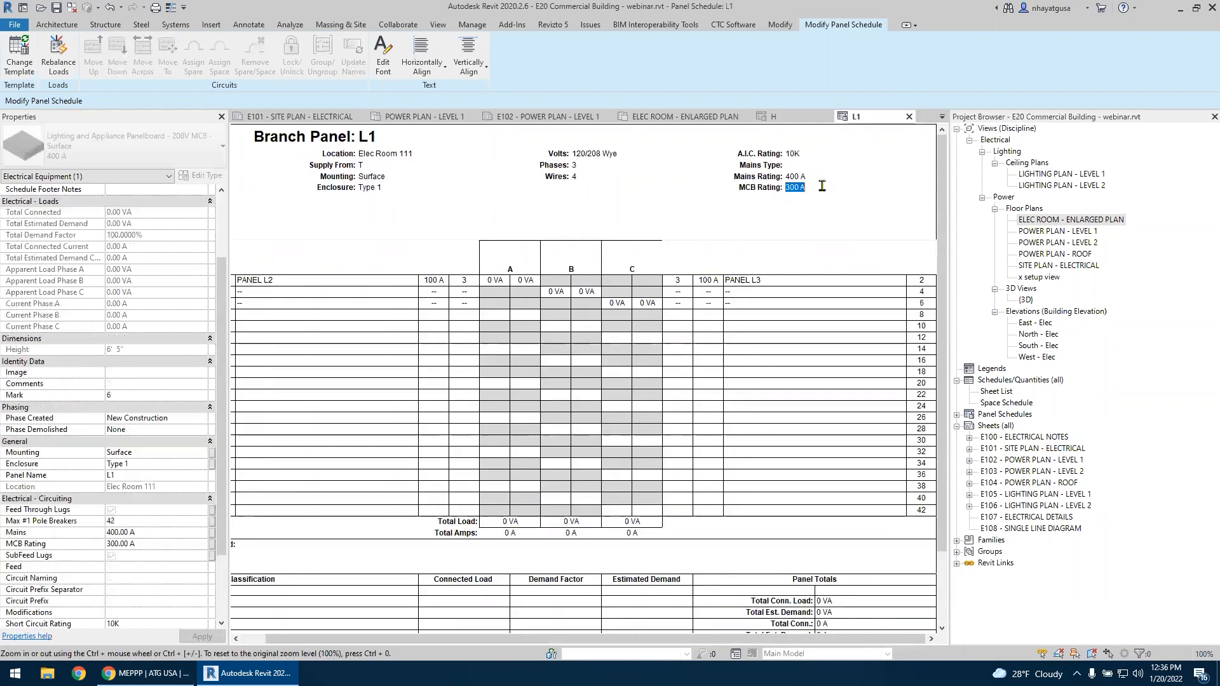
double_click(398, 278)
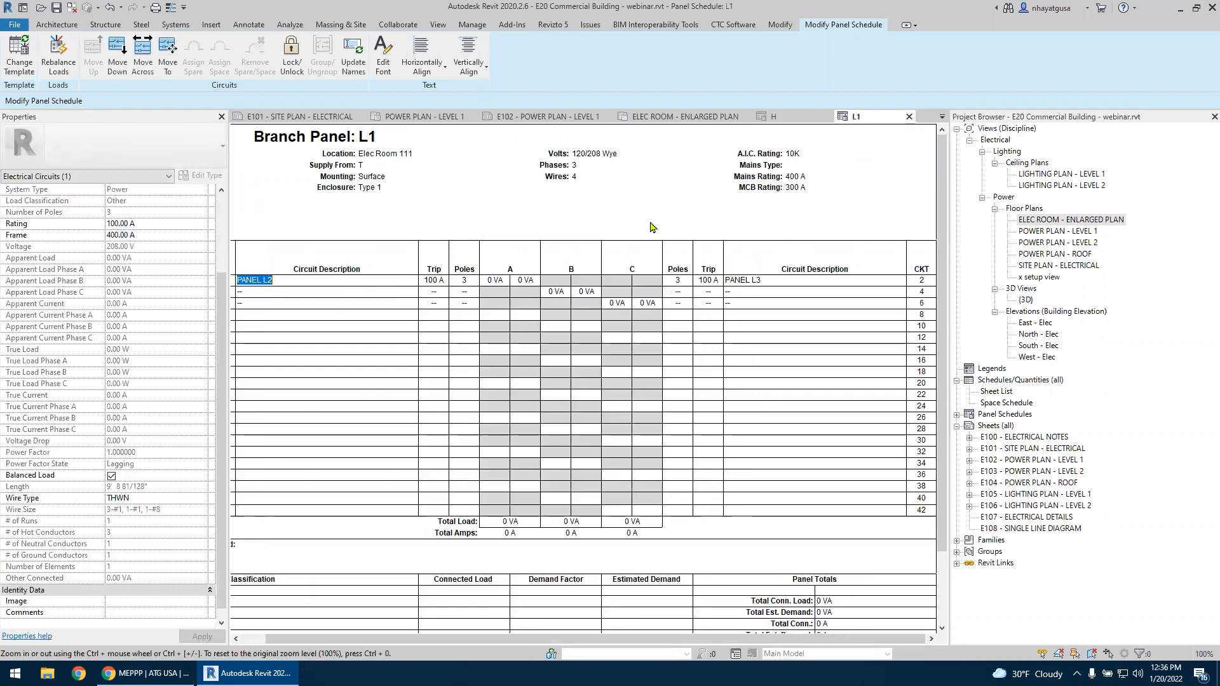
click(432, 282)
click(703, 281)
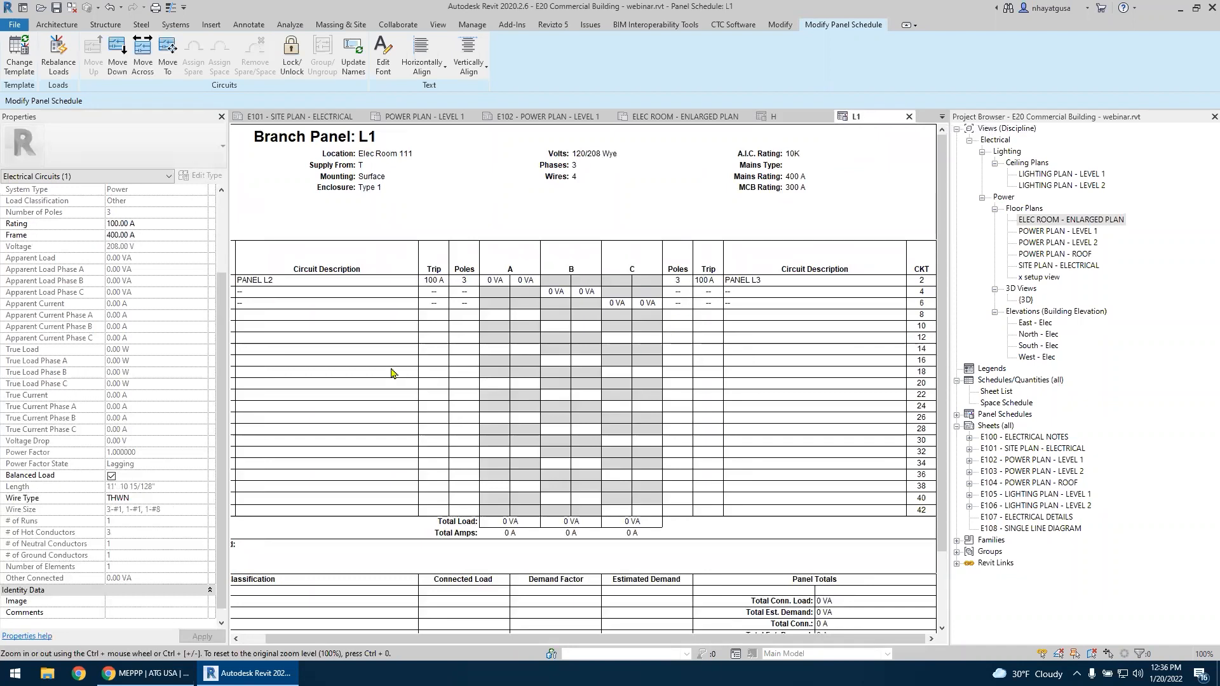
click(472, 208)
click(464, 225)
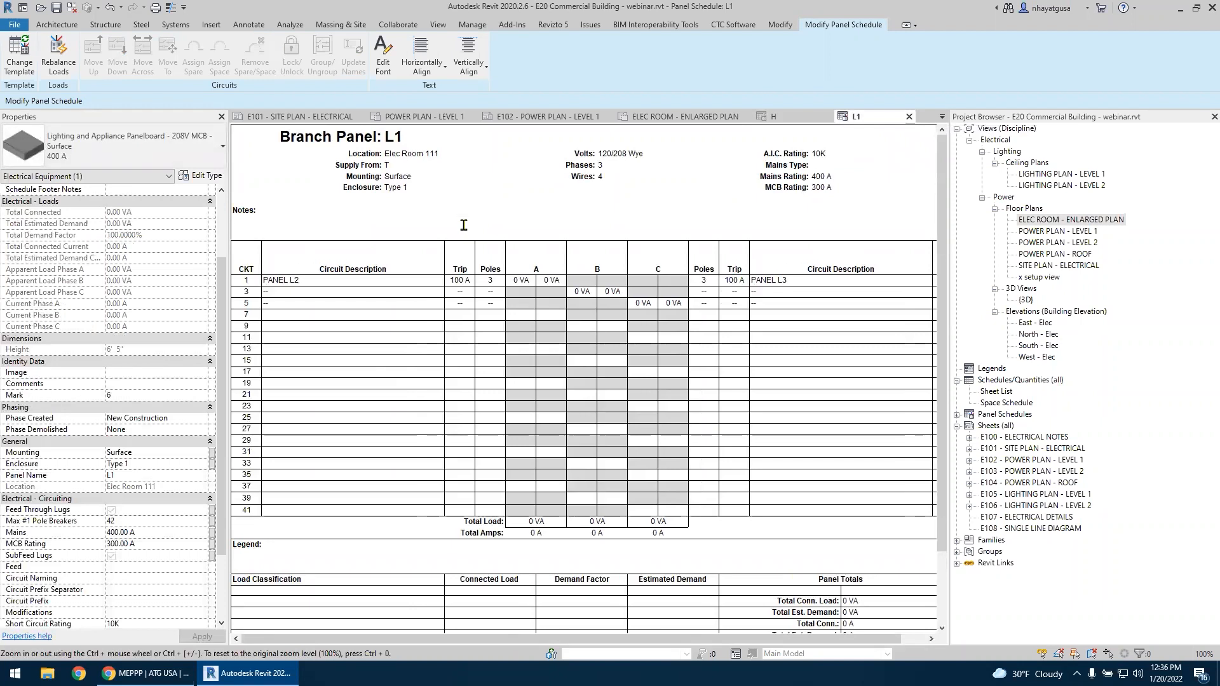
click(794, 122)
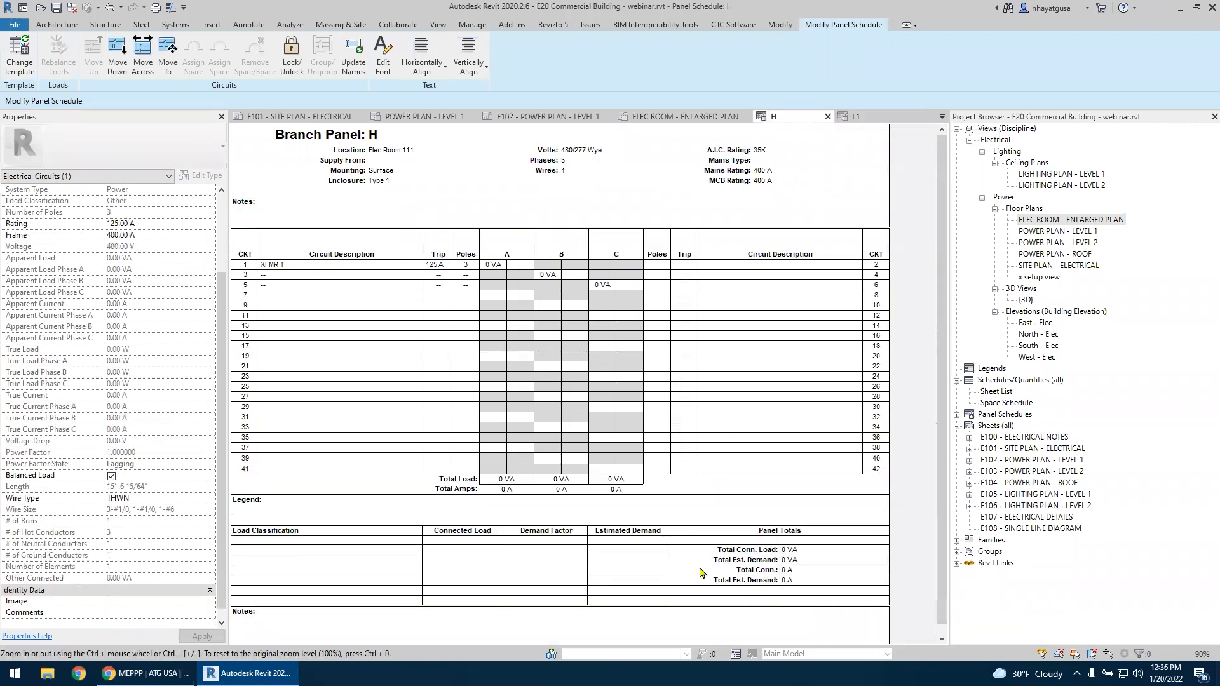
key(ctrl)
key(ctrl)
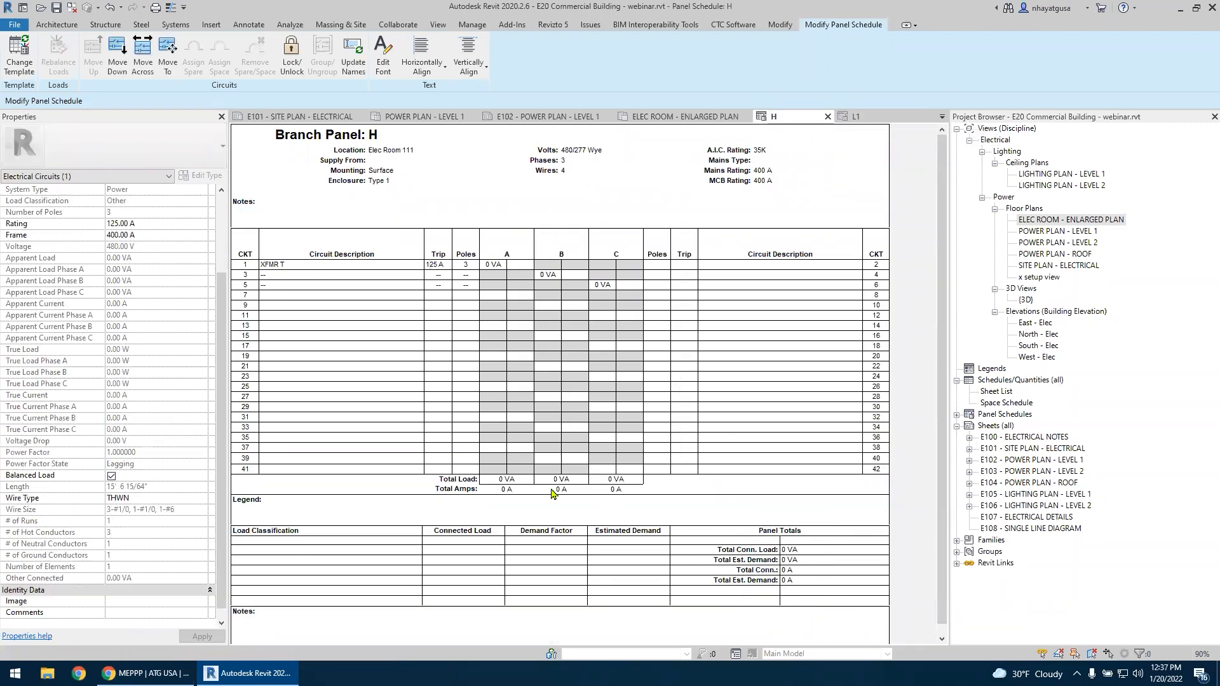
click(857, 118)
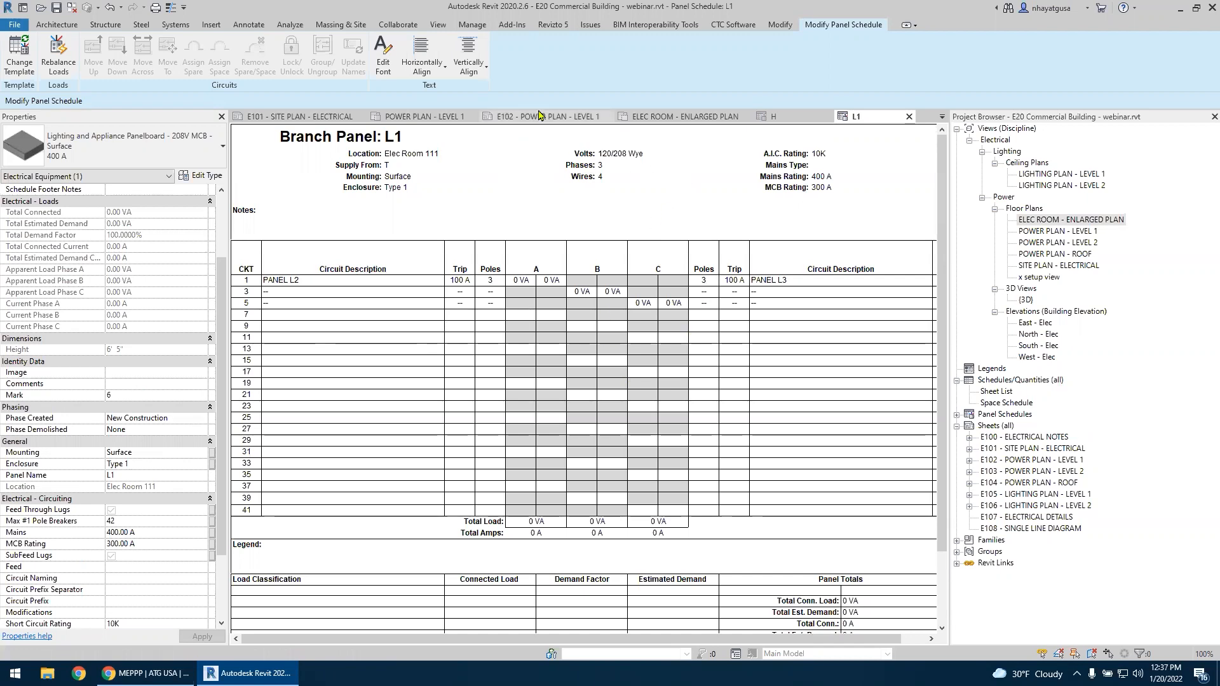
Open the POWER PLAN - LEVEL 1 floor plan and dismiss the save reminder without saving
click(1062, 222)
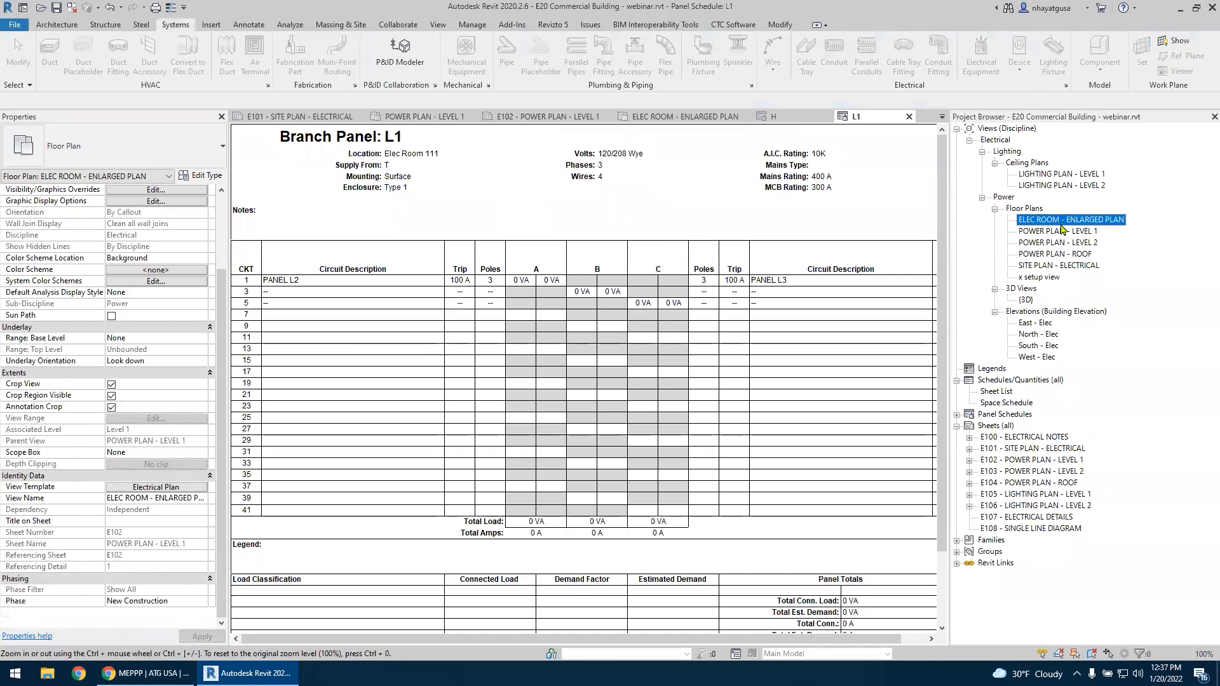
double_click(1059, 232)
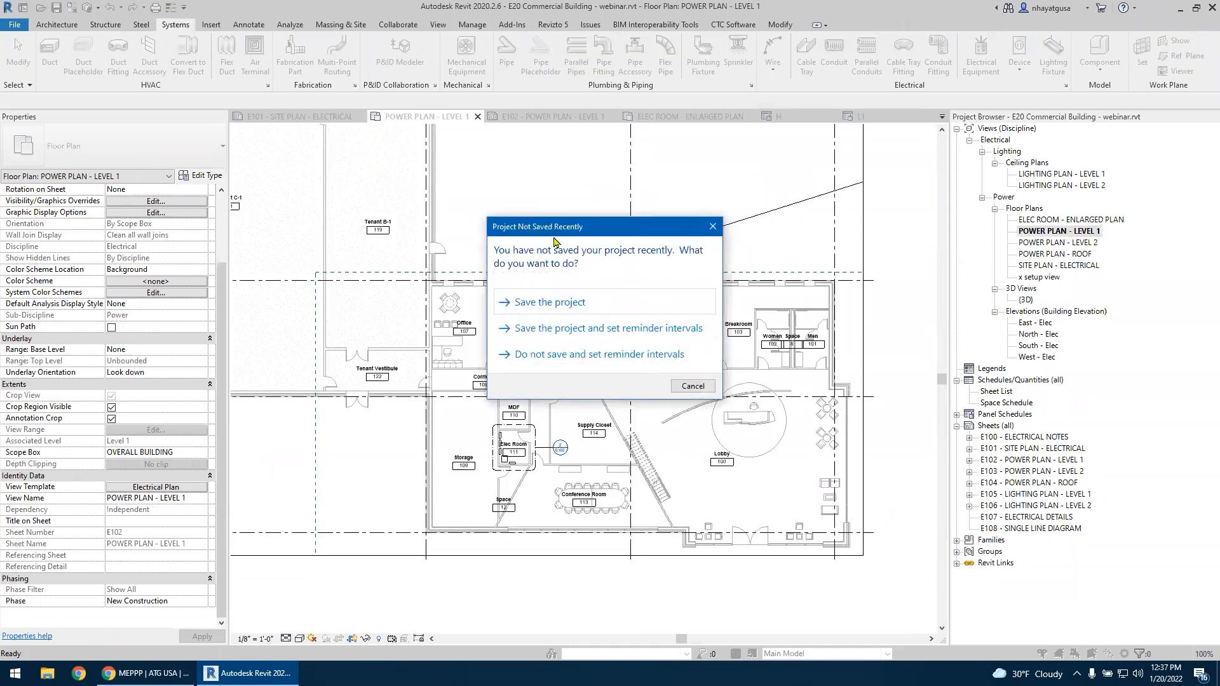
click(699, 392)
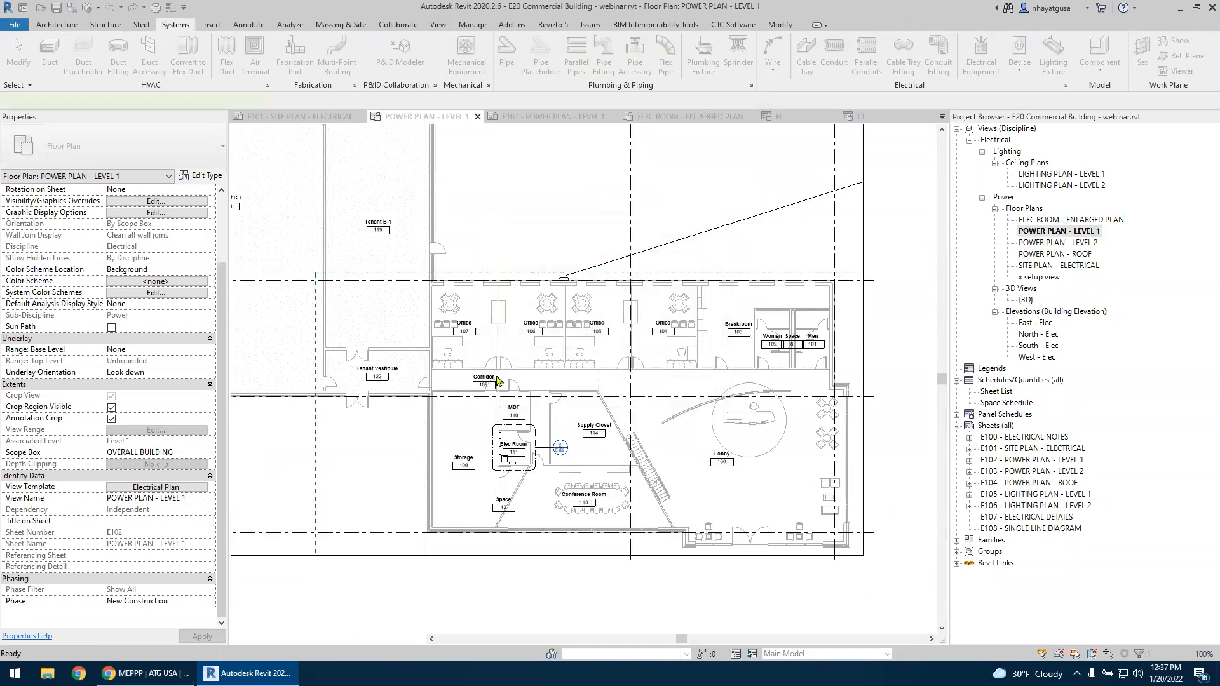
click(500, 450)
click(536, 504)
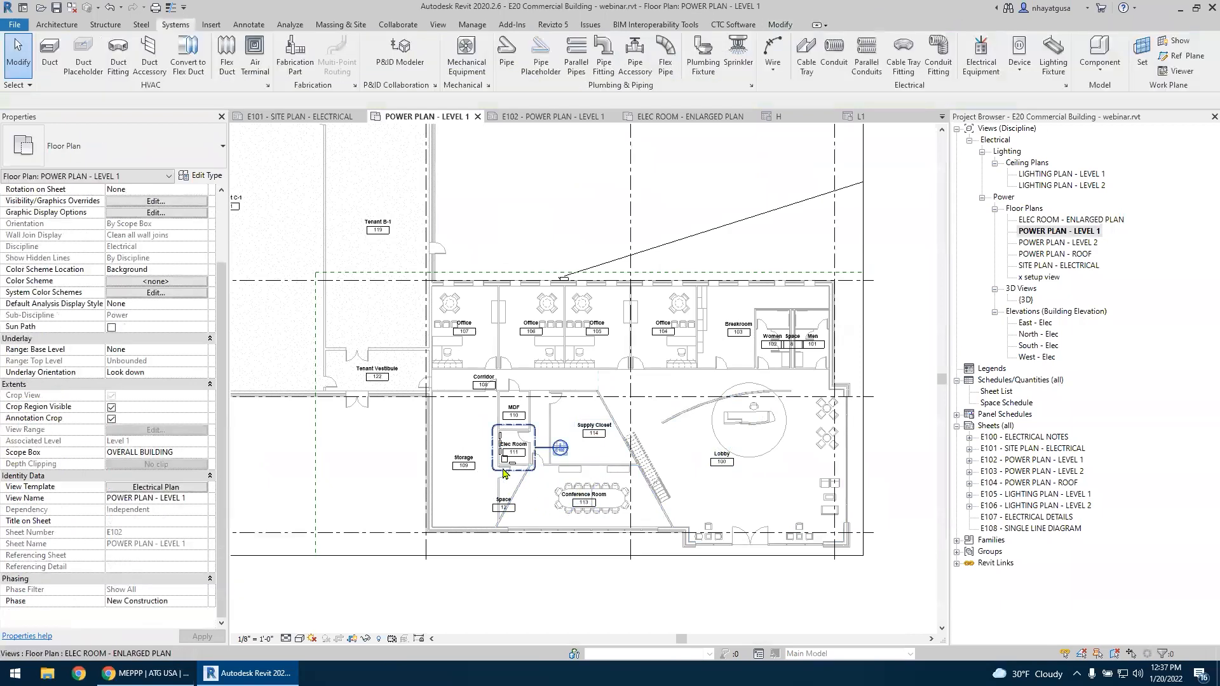
Place a standard Duplex Receptacle on the Conference Room 113 wall shared with the Supply Closet, between the two cabinets
scroll(536, 504, up, 4)
middle_drag(604, 526, 485, 407)
scroll(482, 406, up, 3)
scroll(477, 405, down, 3)
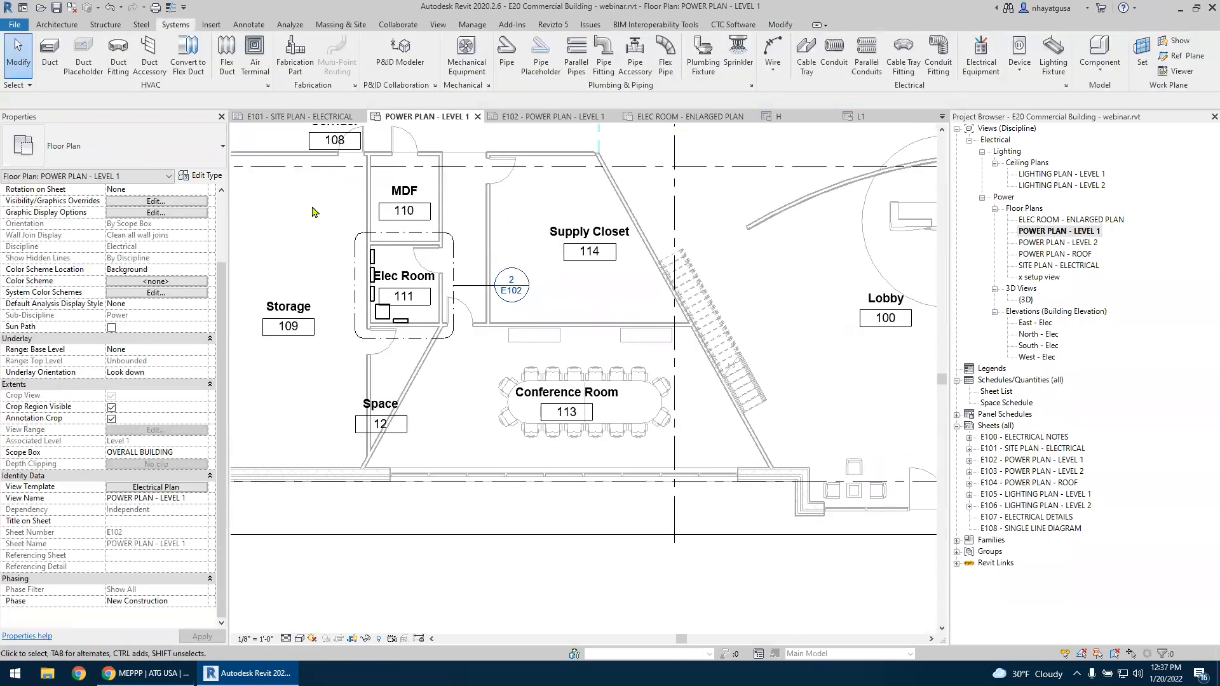
middle_drag(309, 232, 336, 262)
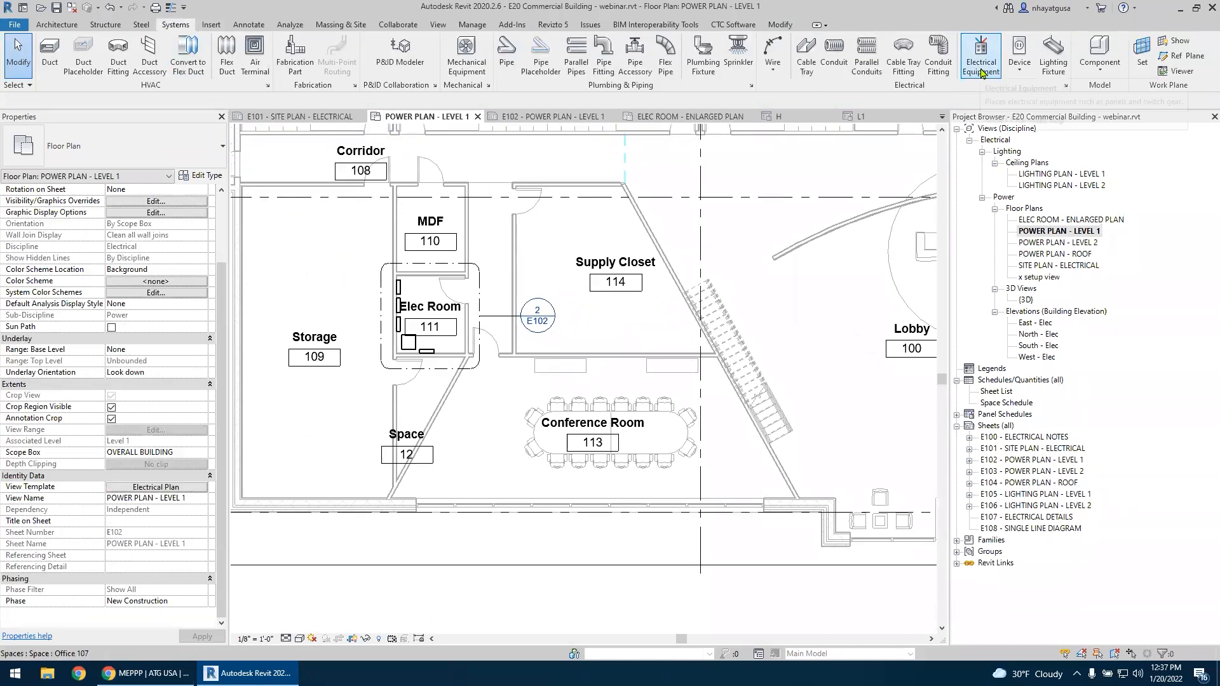
click(1019, 65)
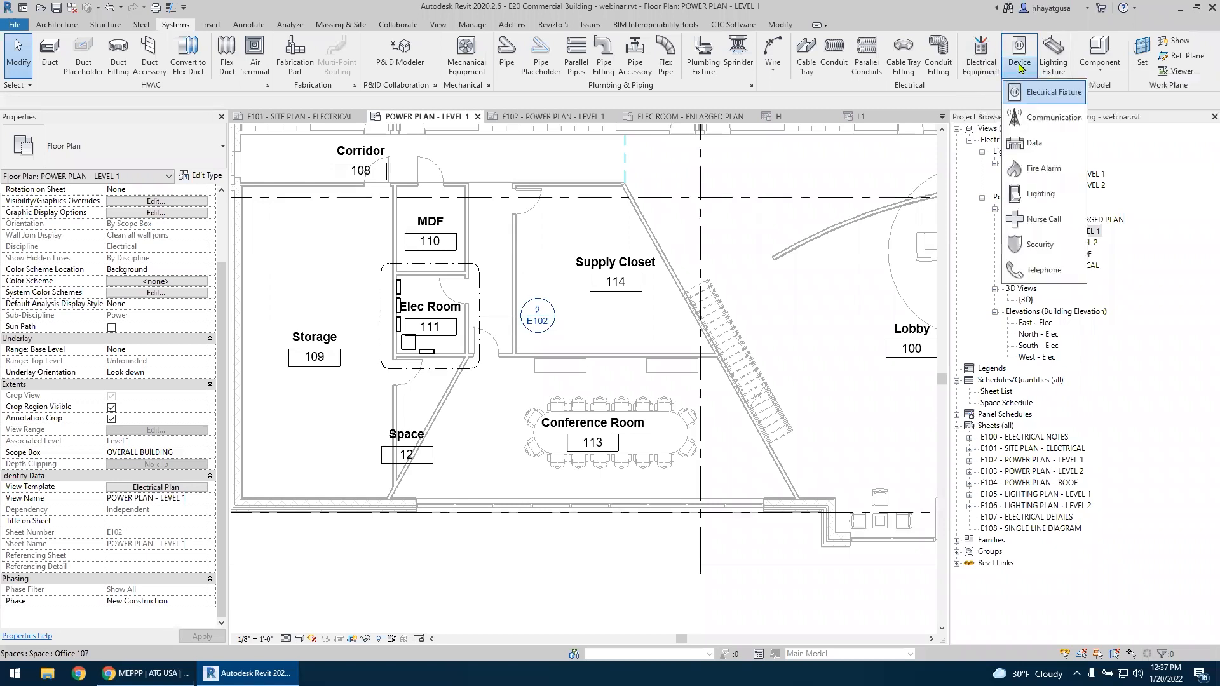
click(1048, 92)
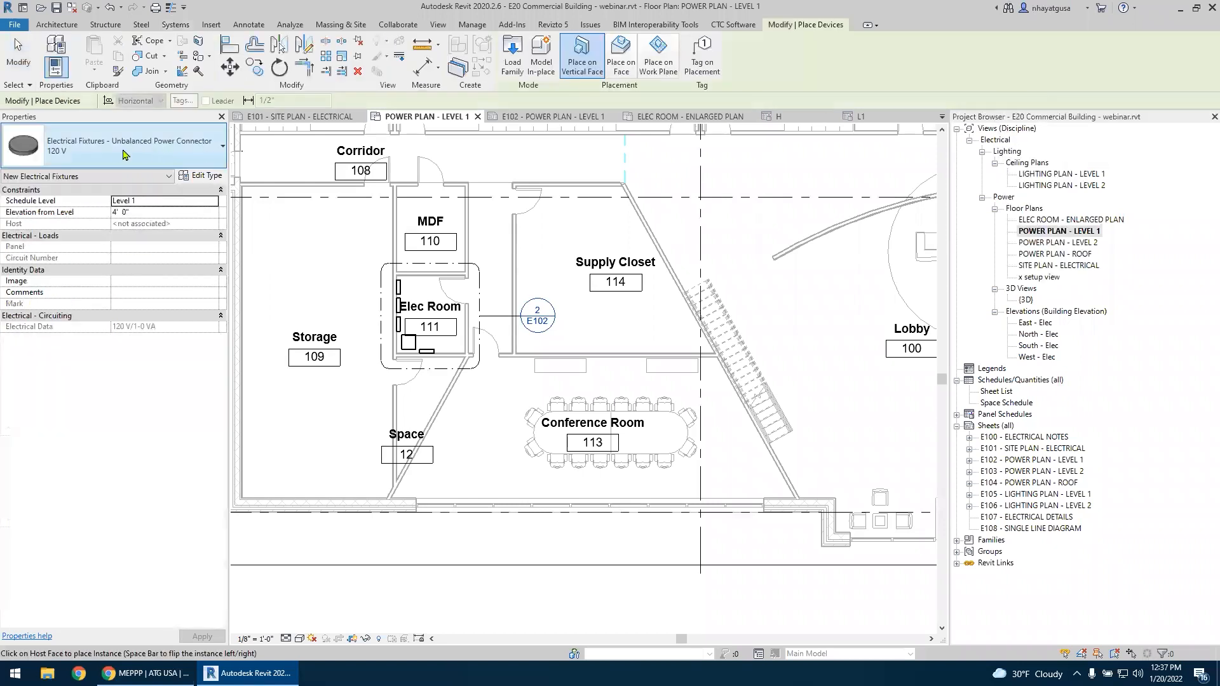
click(124, 153)
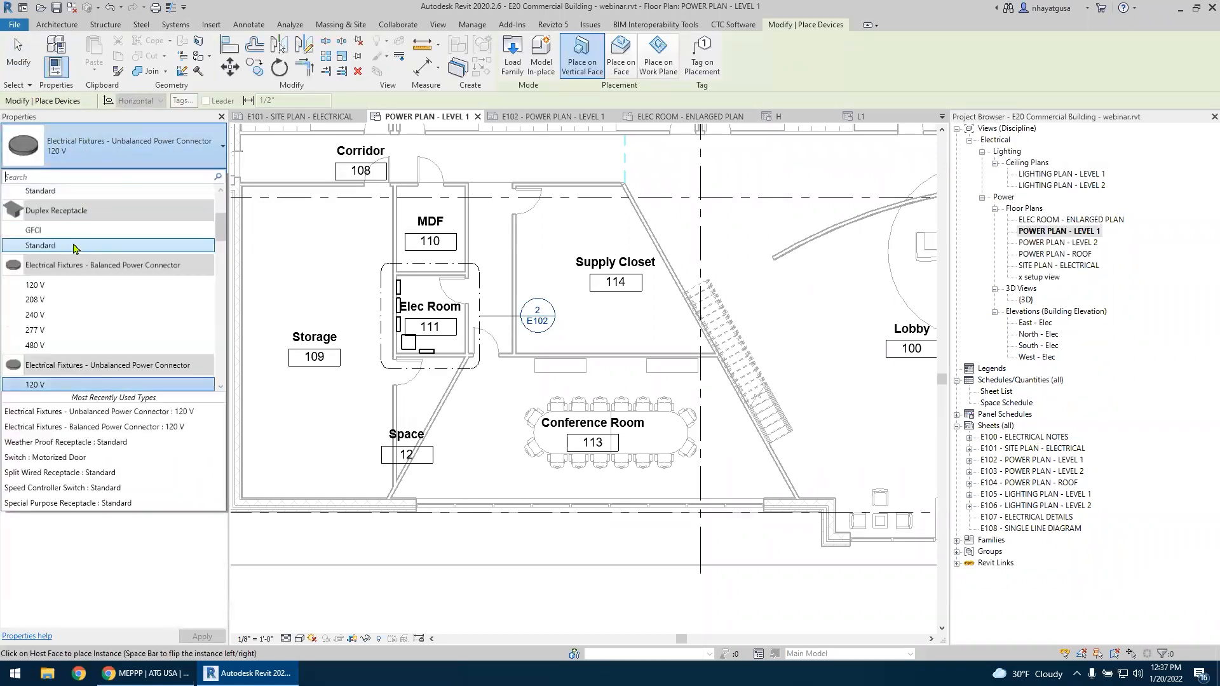
scroll(73, 248, up, 3)
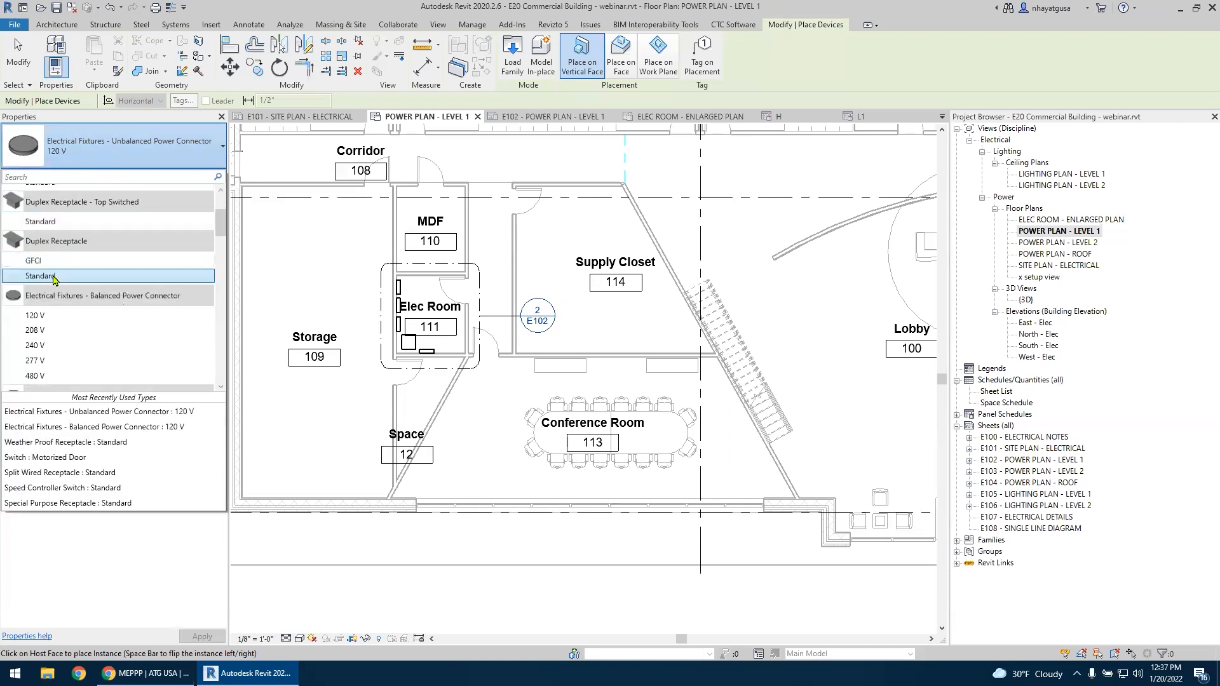
mouse_move(54, 280)
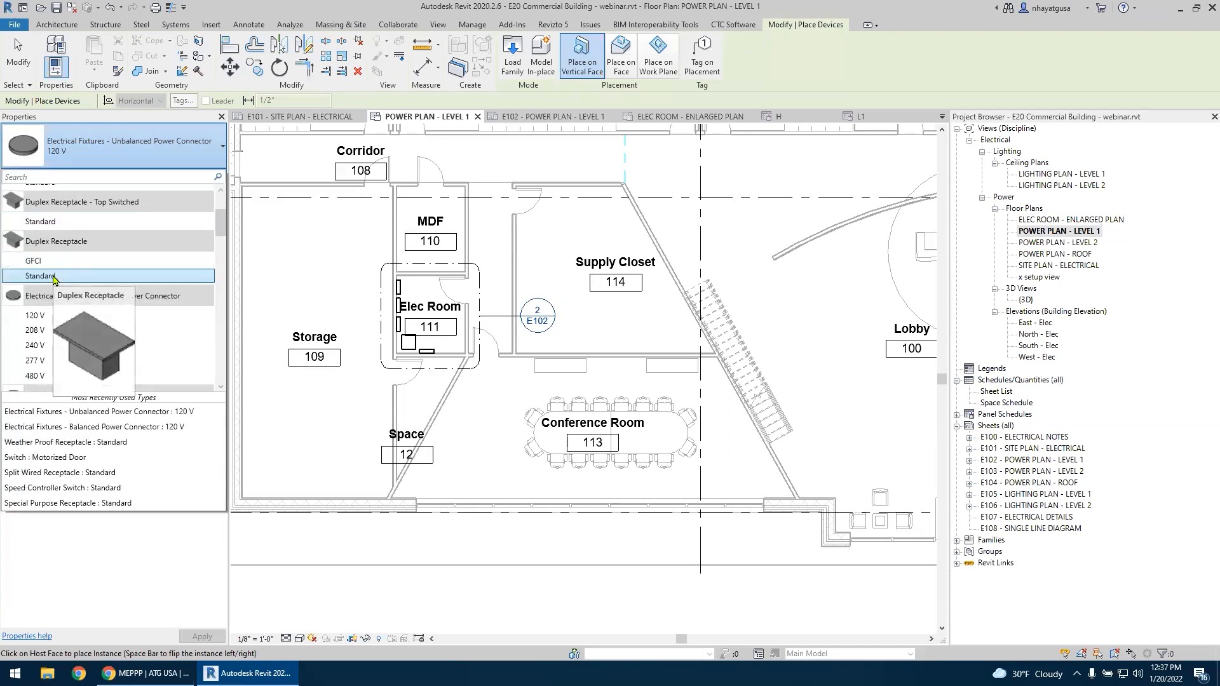
click(54, 278)
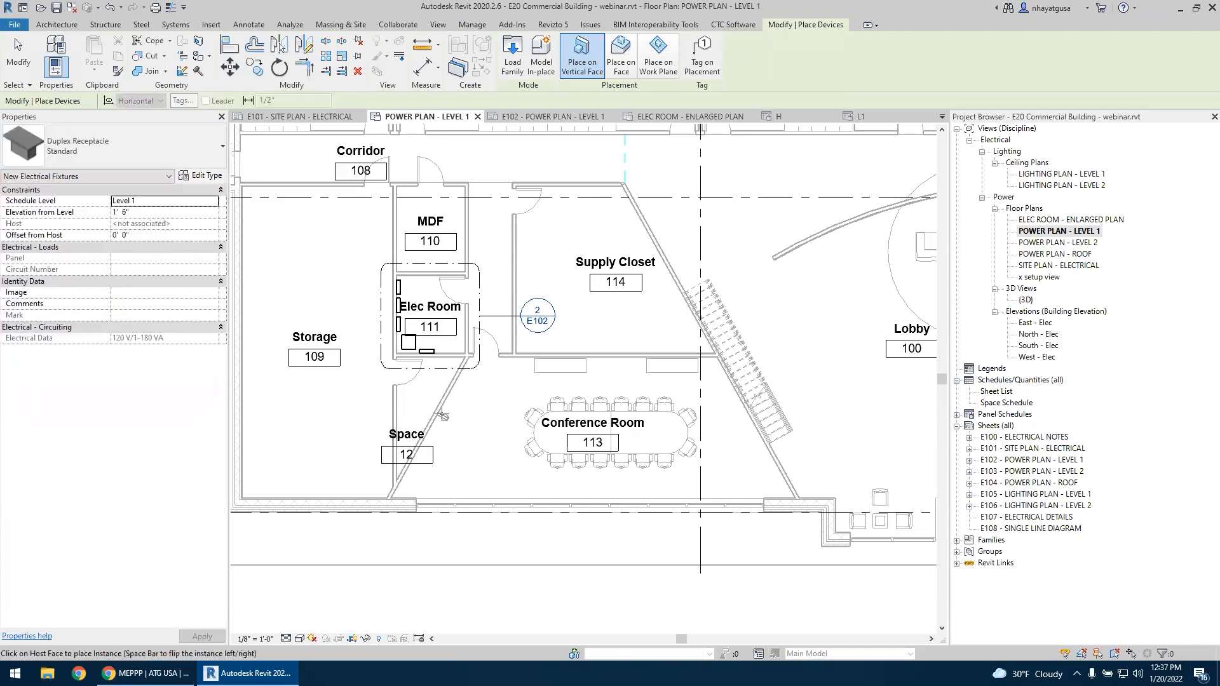
scroll(584, 387, up, 3)
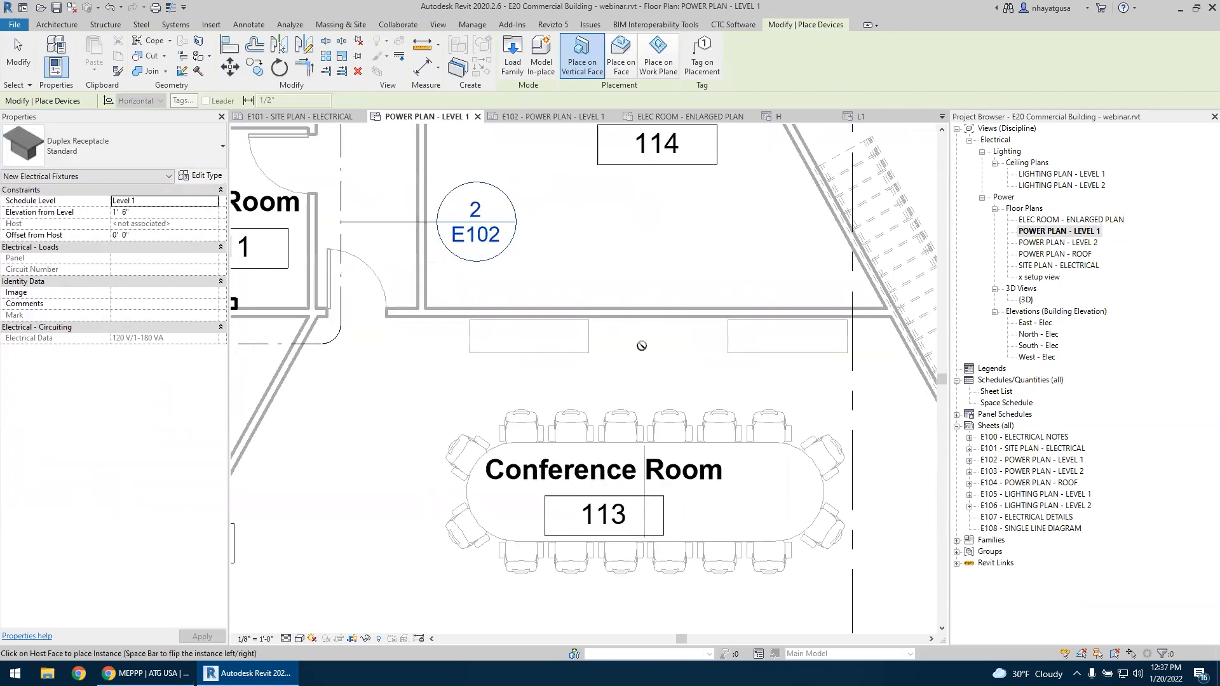
scroll(642, 346, down, 2)
scroll(626, 326, up, 2)
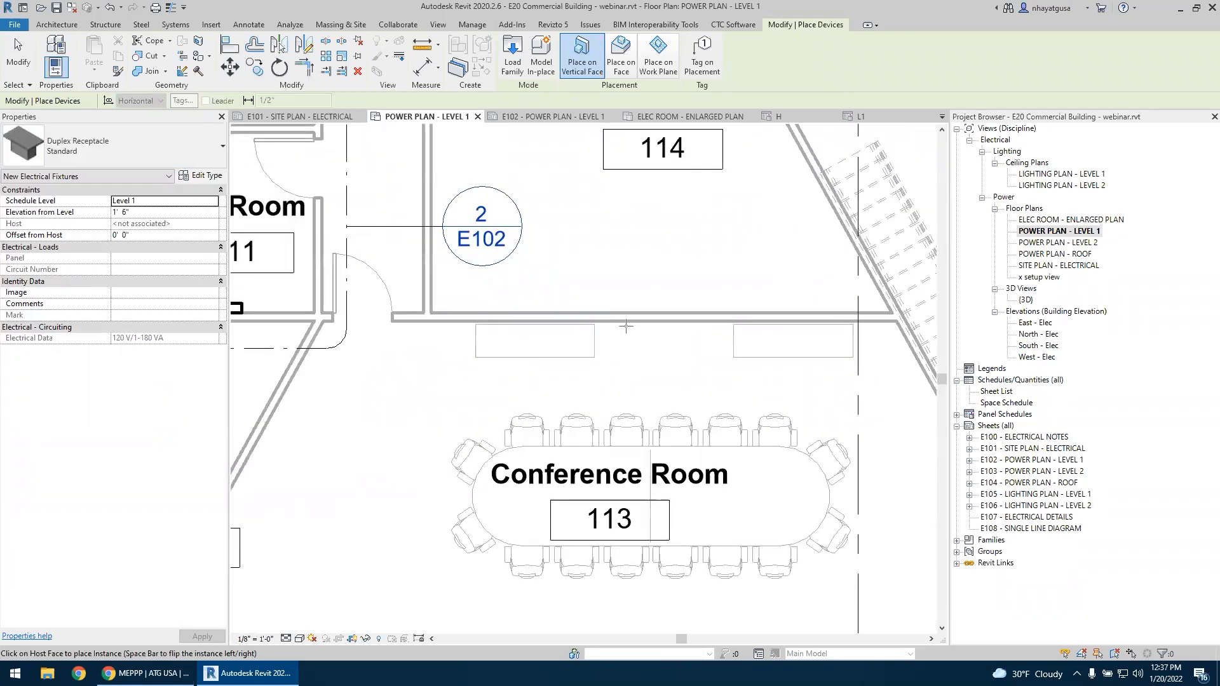
click(632, 322)
Place three more standard duplex receptacles in the Conference Room: on the stair-side wall, the window wall and the opposite slanted wall
middle_drag(649, 346, 379, 193)
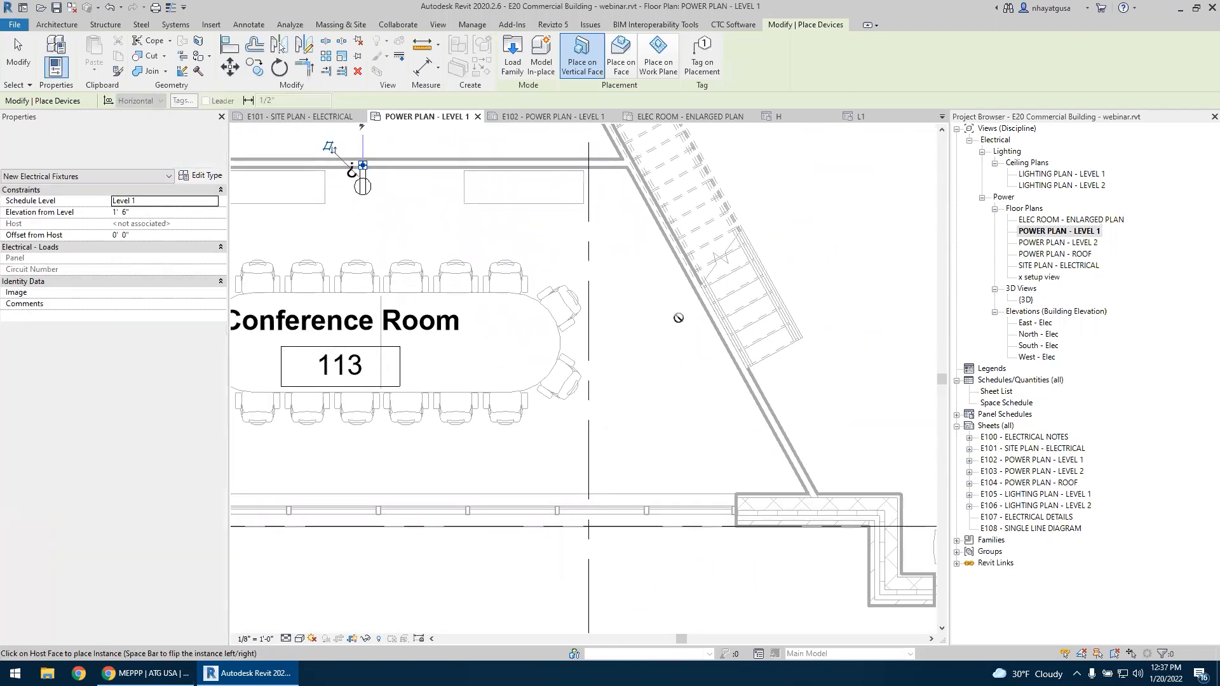
middle_drag(464, 442, 623, 427)
scroll(623, 427, down, 2)
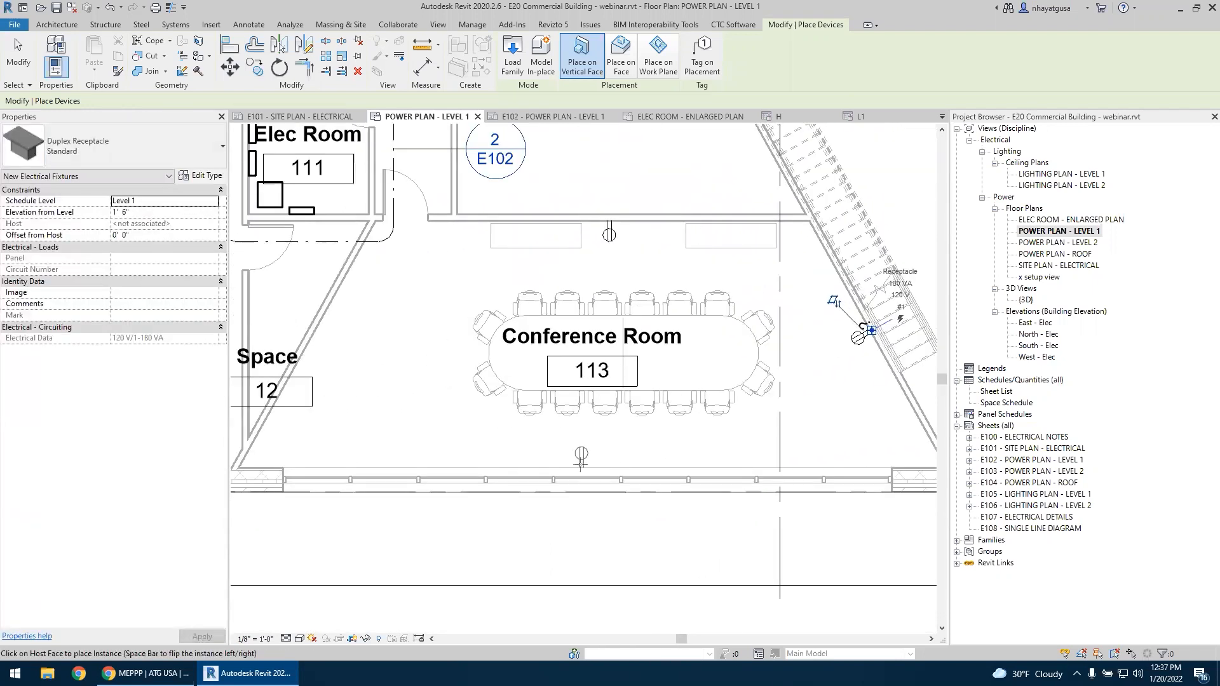
click(580, 464)
scroll(329, 361, up, 2)
click(300, 328)
key(Escape)
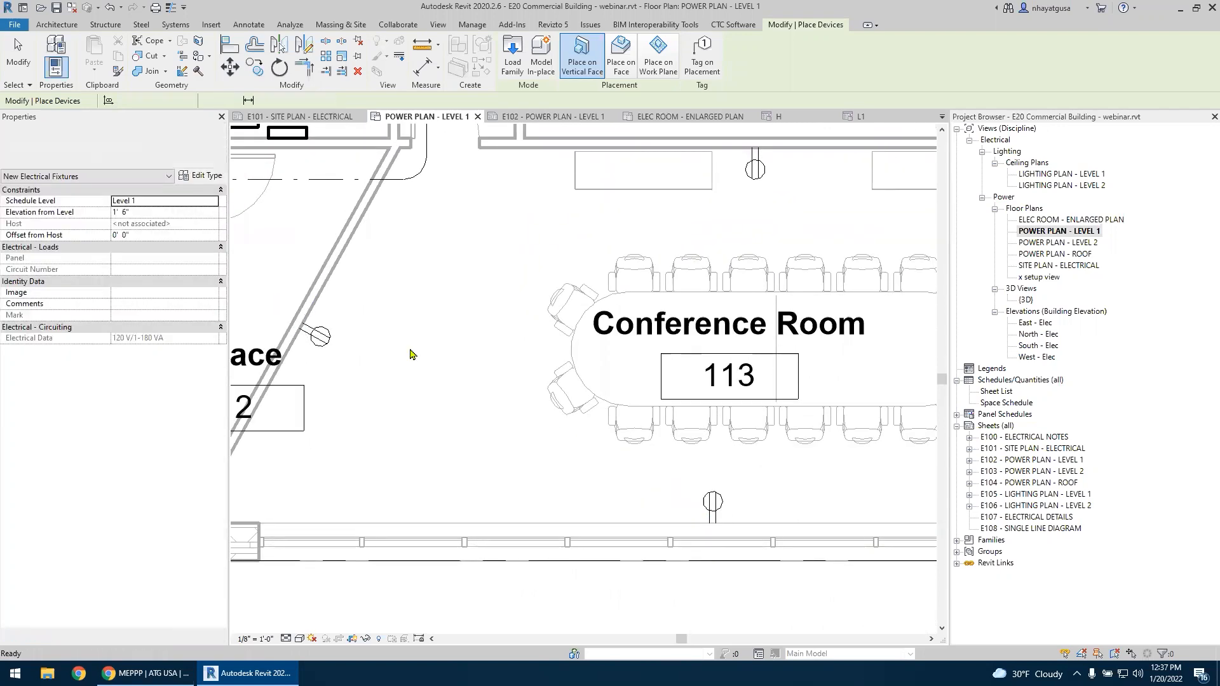
key(Escape)
Delete the space tag of Space 12 beside the Conference Room
scroll(410, 354, down, 3)
scroll(412, 362, up, 2)
middle_drag(405, 392, 397, 397)
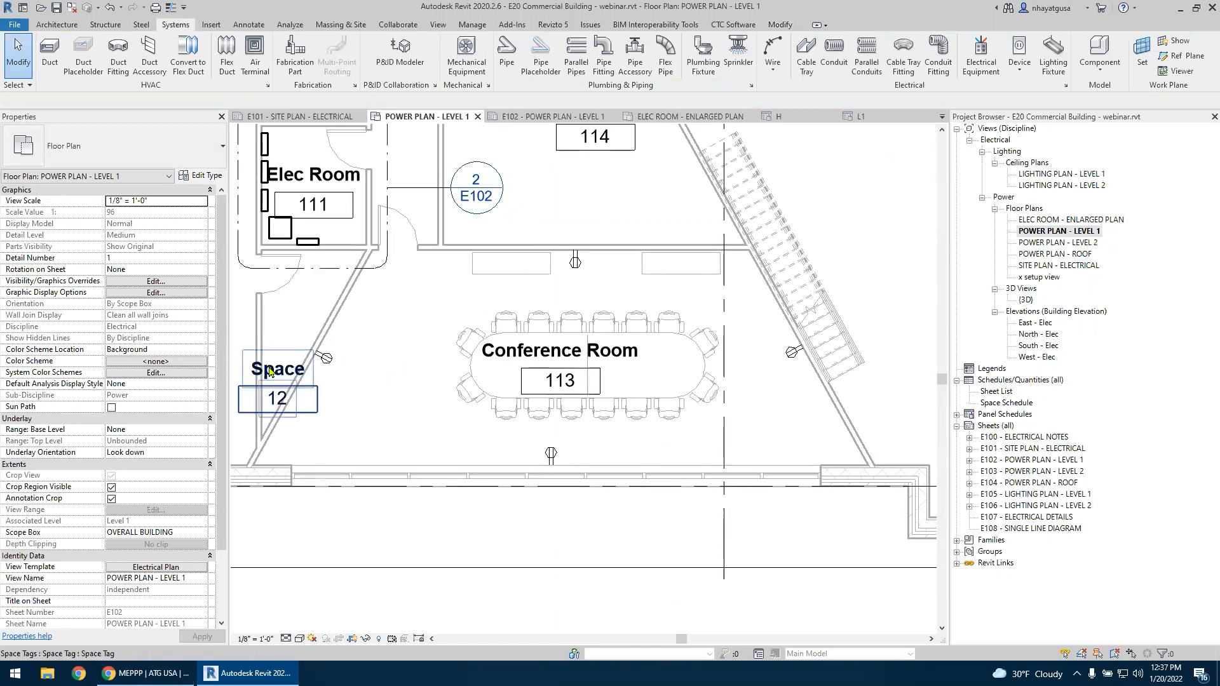
click(269, 373)
key(Delete)
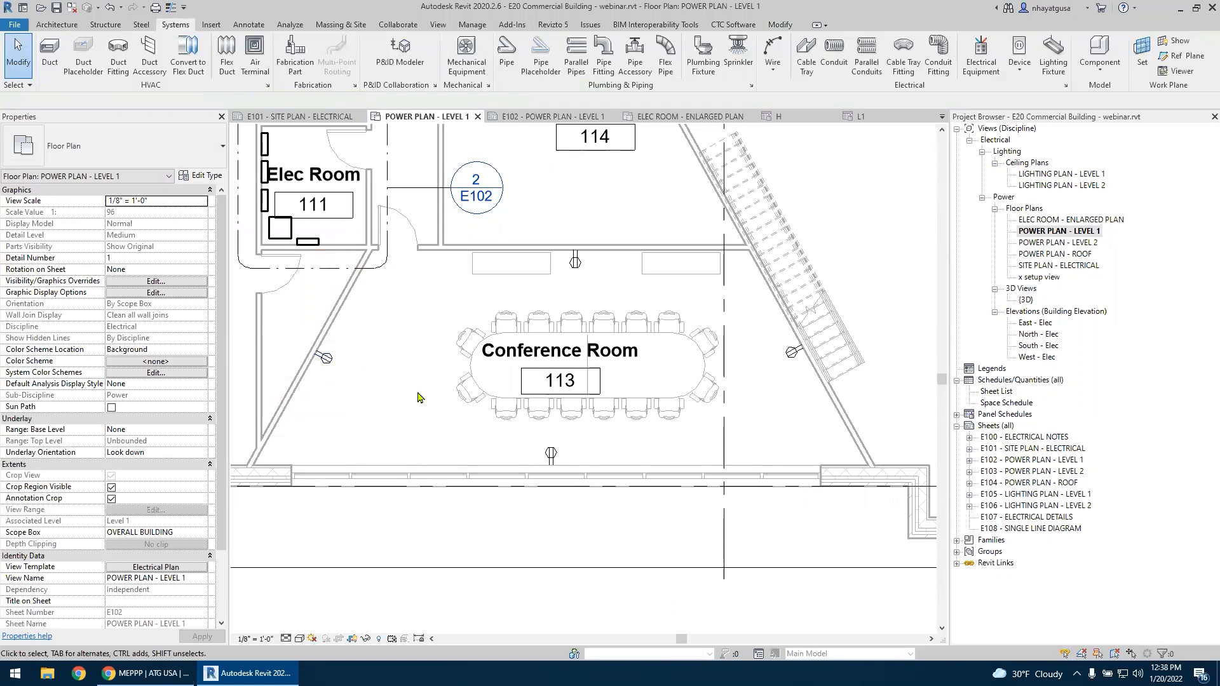
Place a Plain Data Outlet next to the receptacle on the slanted Conference Room wall bordering the untagged space
middle_drag(419, 395, 443, 424)
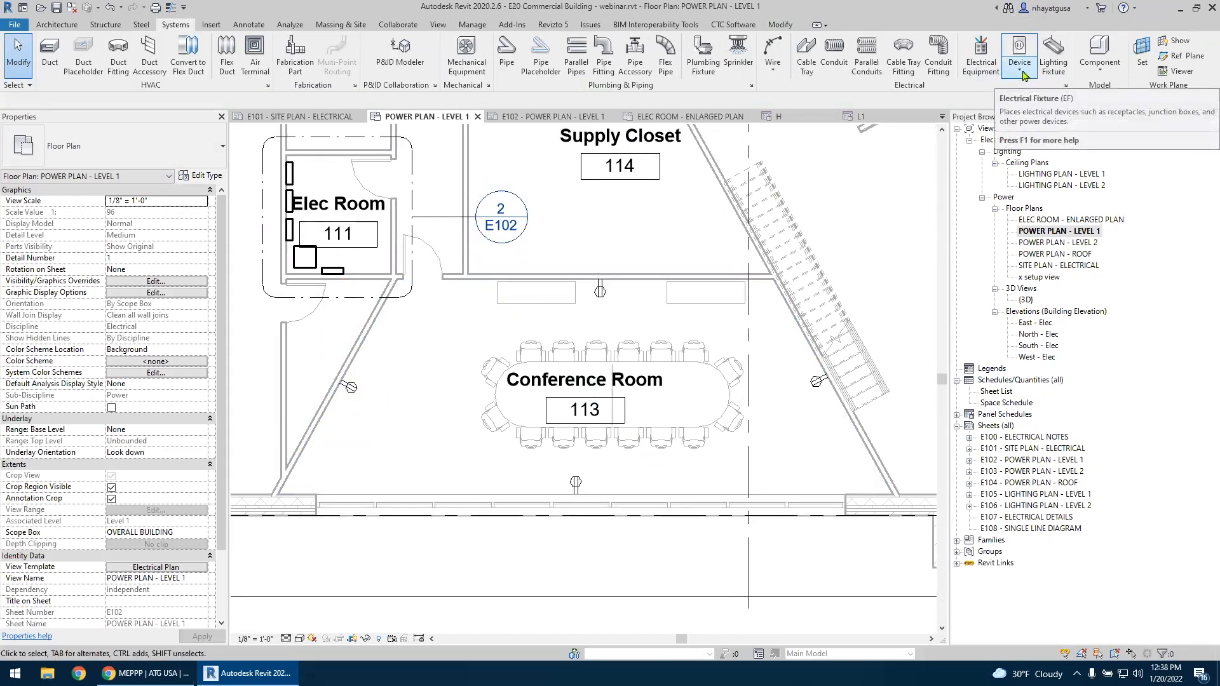
click(1021, 71)
click(1030, 143)
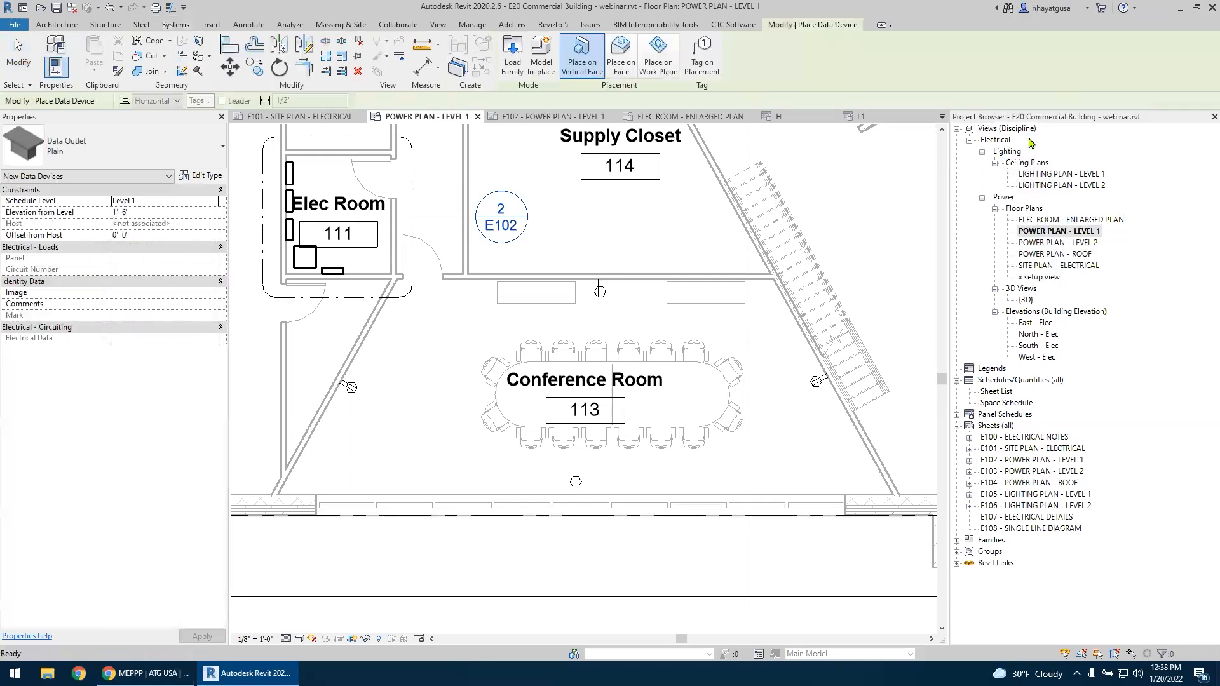
click(76, 149)
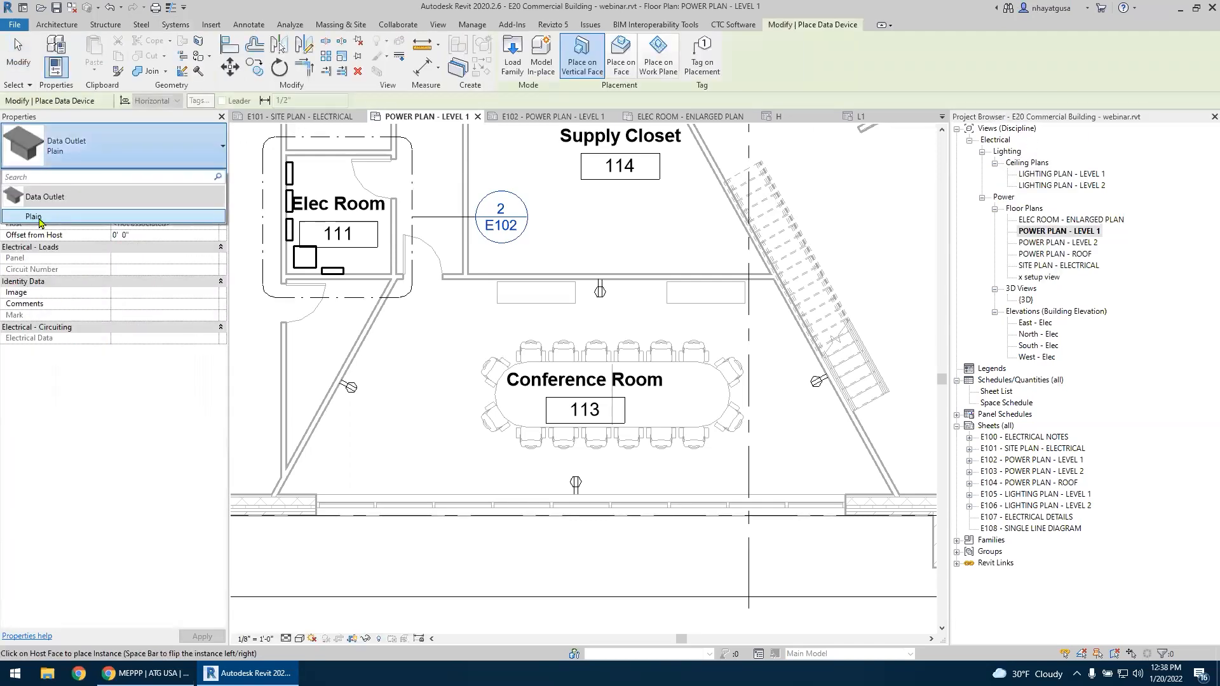
click(38, 217)
scroll(372, 387, up, 2)
scroll(365, 409, down, 3)
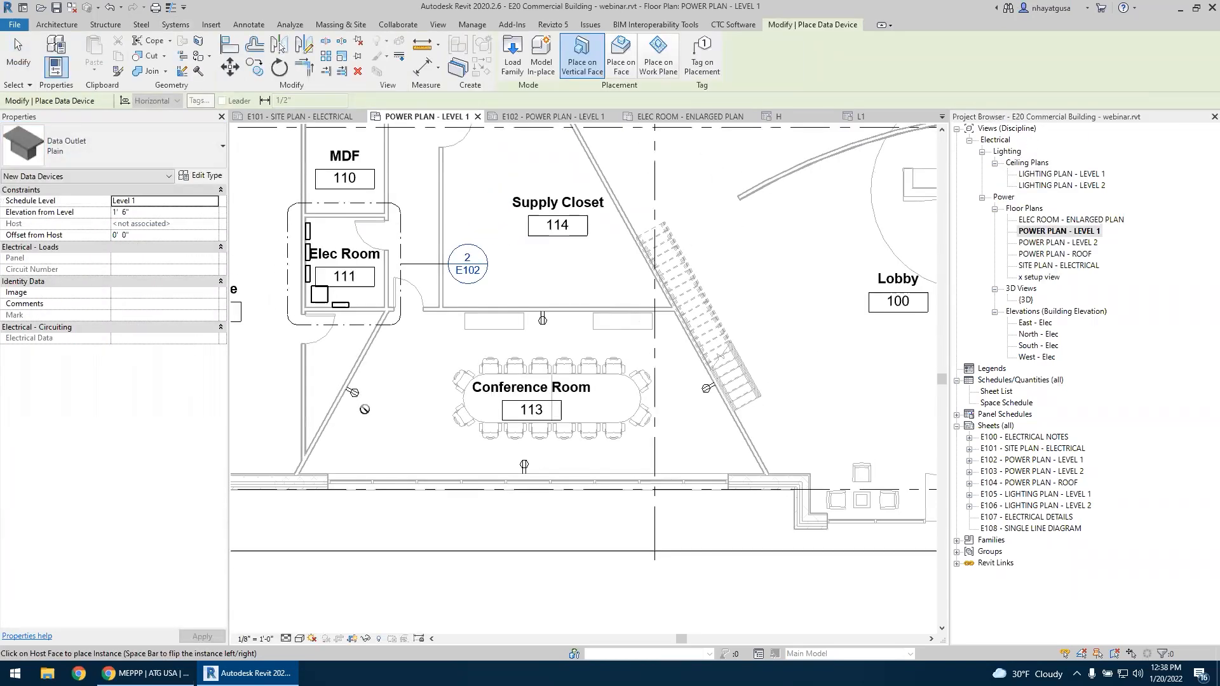
scroll(364, 410, up, 1)
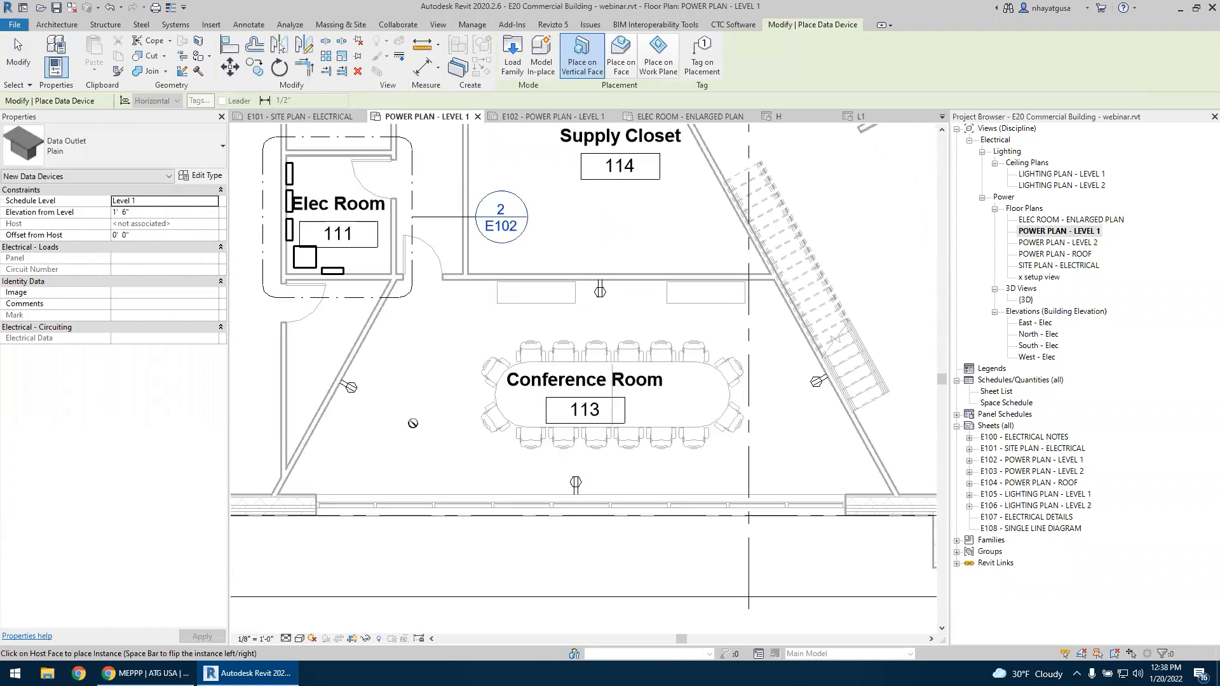
scroll(352, 403, up, 3)
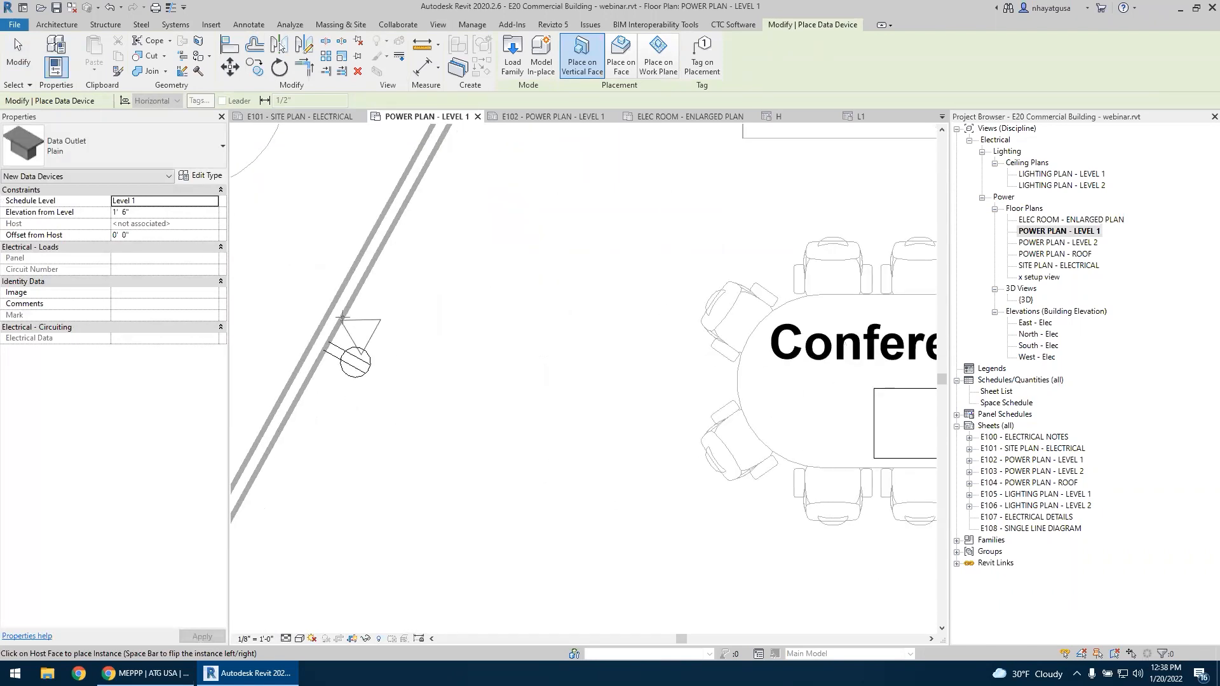
click(349, 310)
key(Escape)
key(Escape)
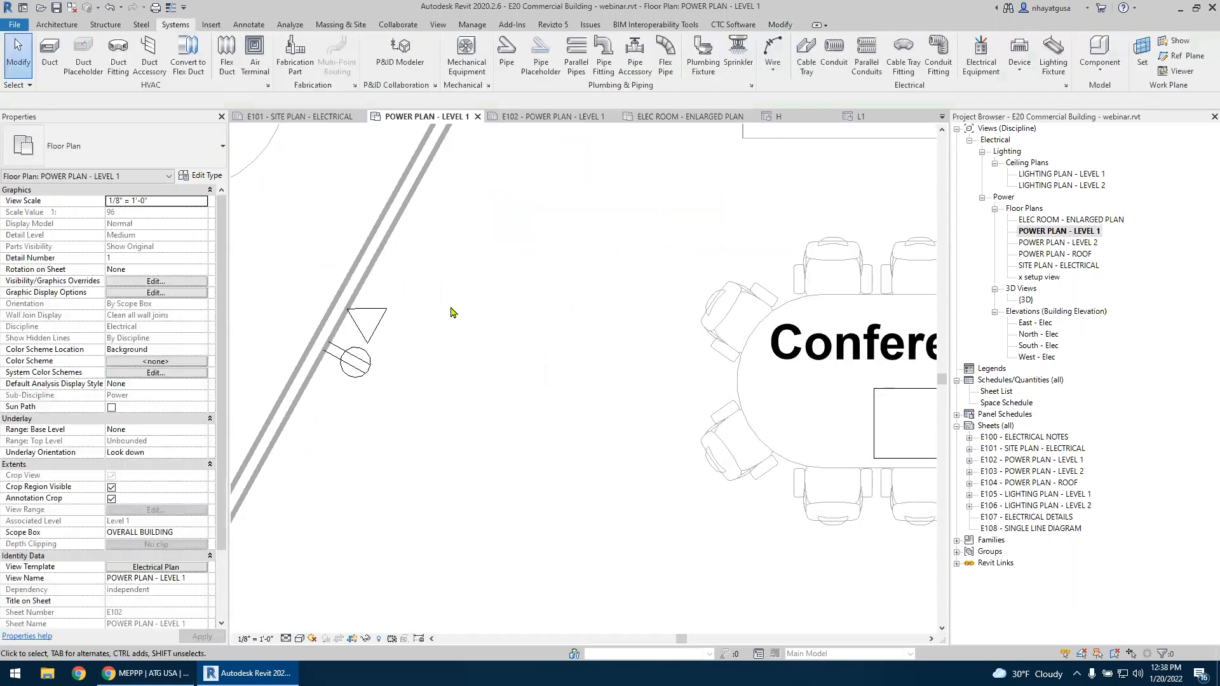
Open sheet E102 - POWER PLAN - LEVEL 1 and check the new Conference Room devices on it
scroll(452, 316, down, 4)
scroll(454, 320, up, 1)
middle_drag(514, 352, 459, 384)
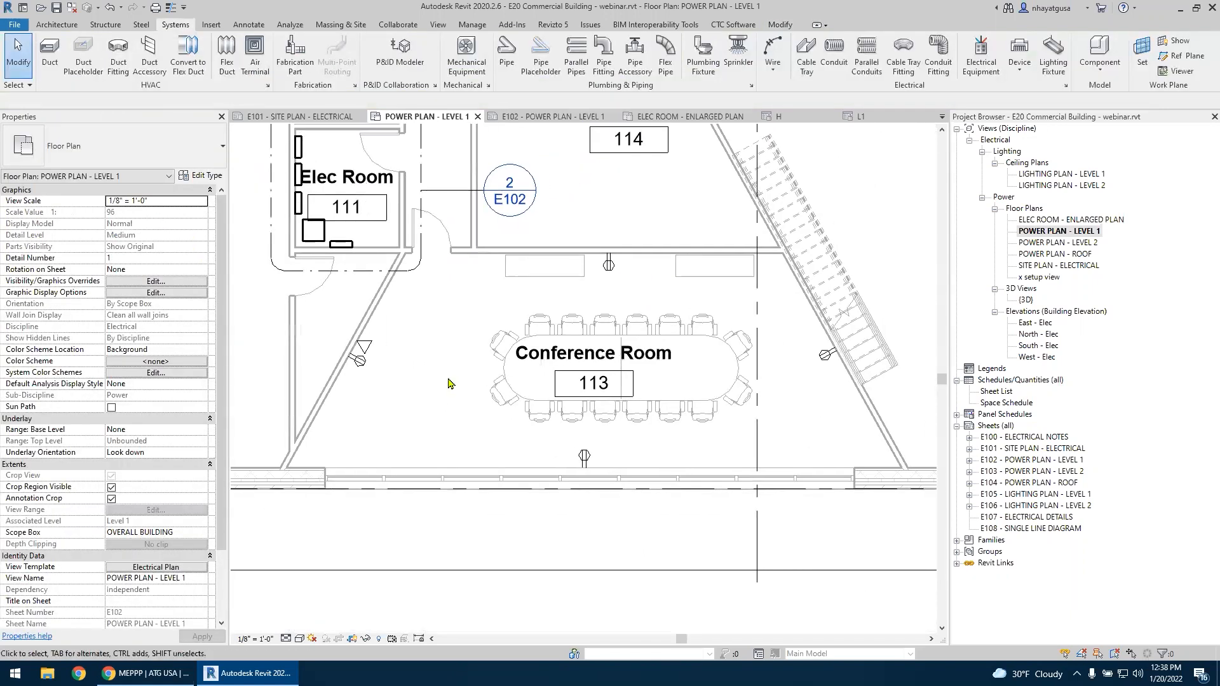
scroll(458, 408, up, 1)
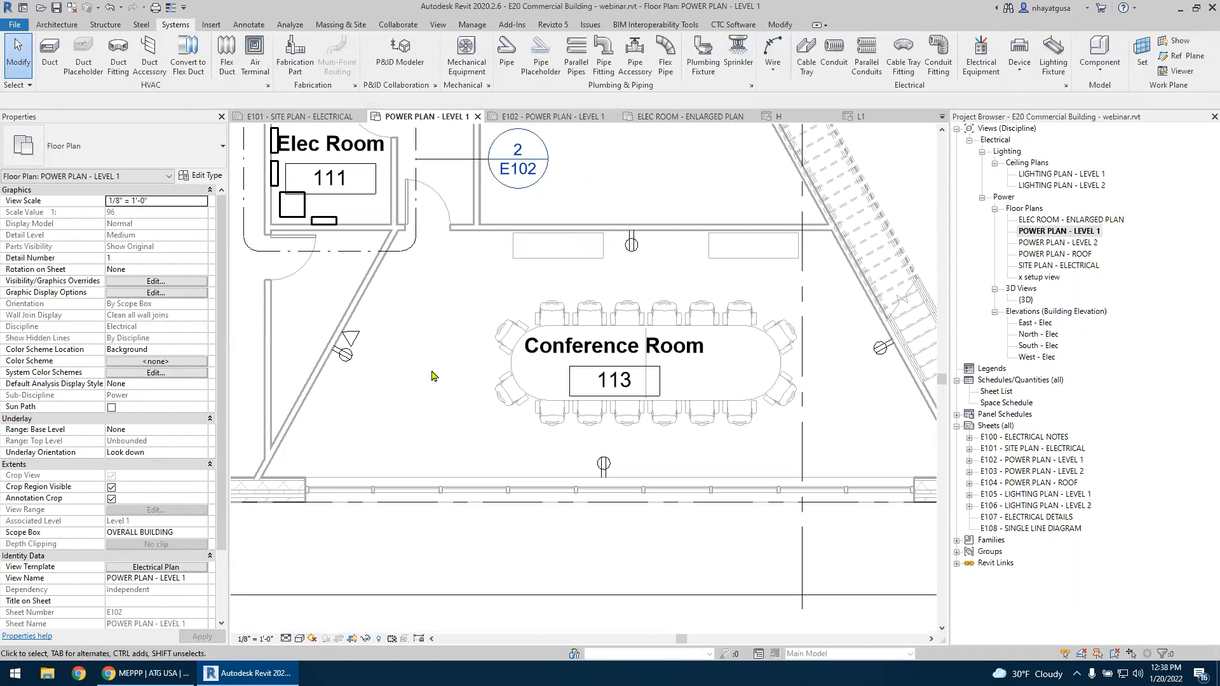
scroll(398, 399, down, 4)
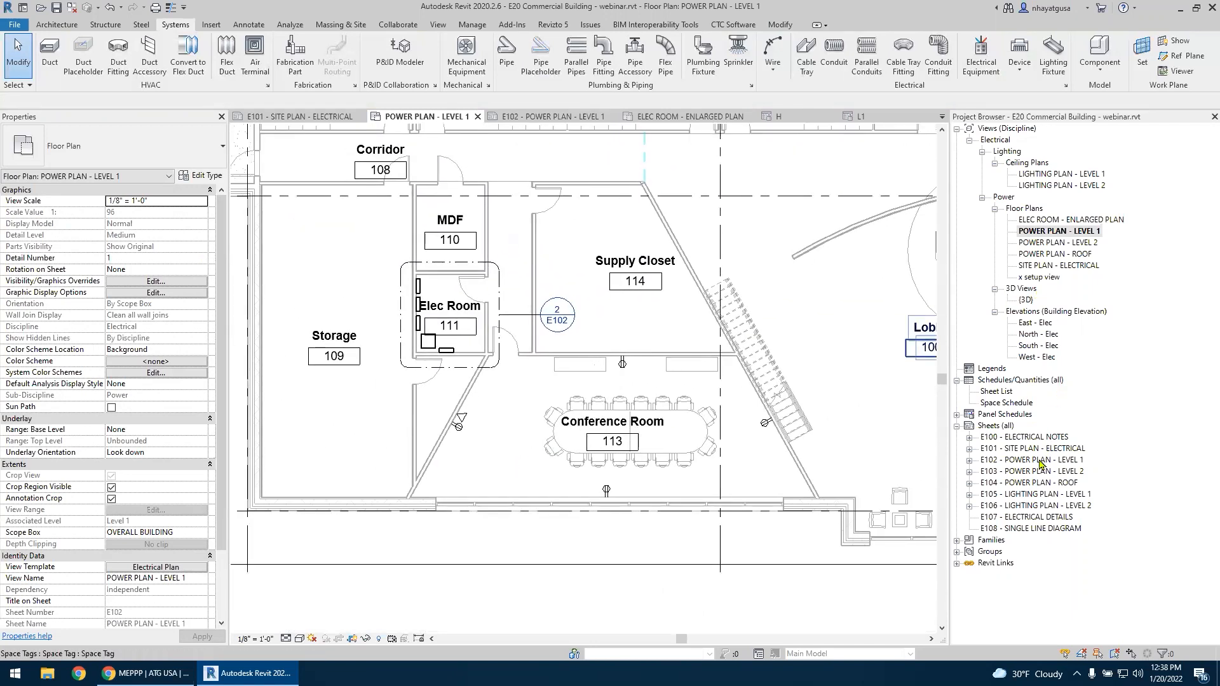
double_click(1040, 465)
scroll(564, 470, down, 4)
middle_drag(433, 509, 580, 287)
scroll(589, 463, up, 5)
scroll(648, 516, up, 2)
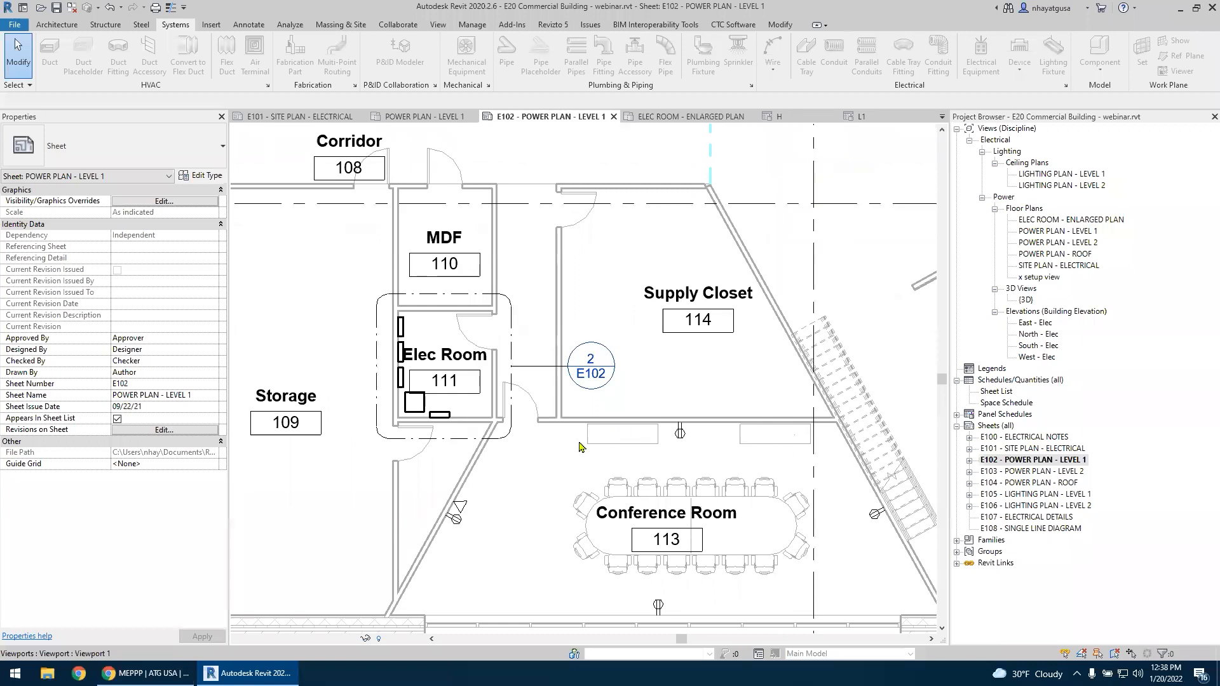
scroll(530, 482, down, 5)
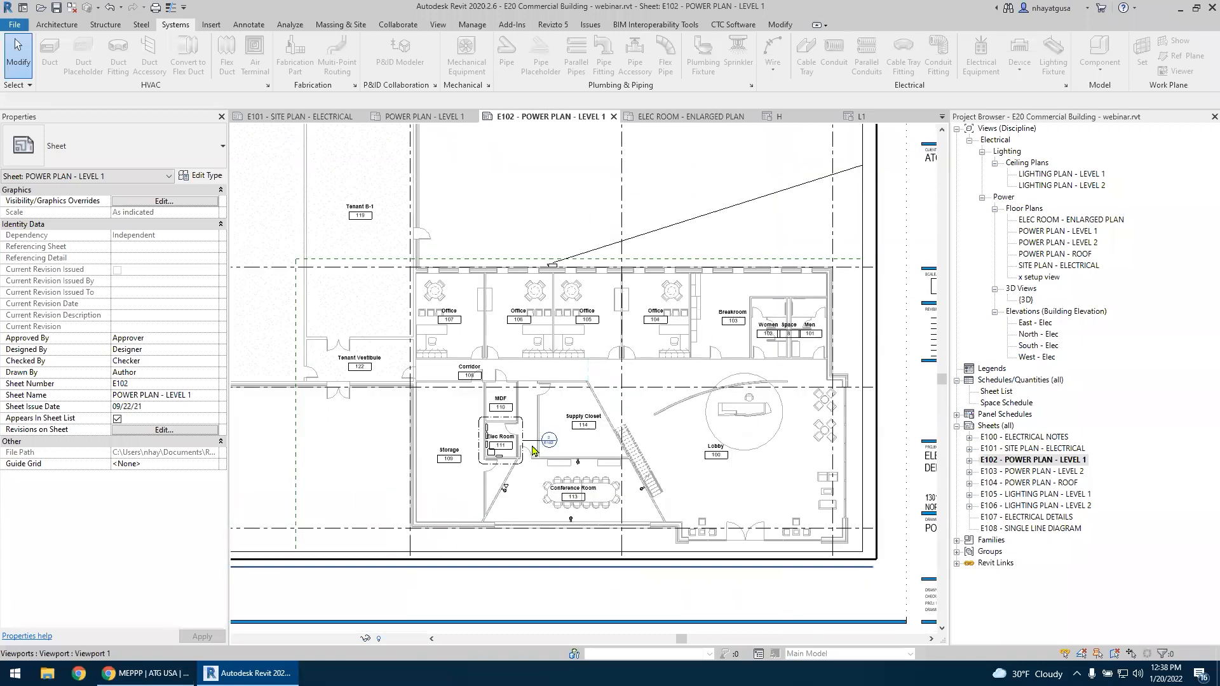
Activate the Level 1 power plan viewport on sheet E102 for editing around the Conference Room
scroll(535, 511, up, 2)
double_click(535, 511)
scroll(534, 511, down, 5)
scroll(535, 511, up, 2)
scroll(535, 512, up, 4)
middle_drag(482, 479, 428, 429)
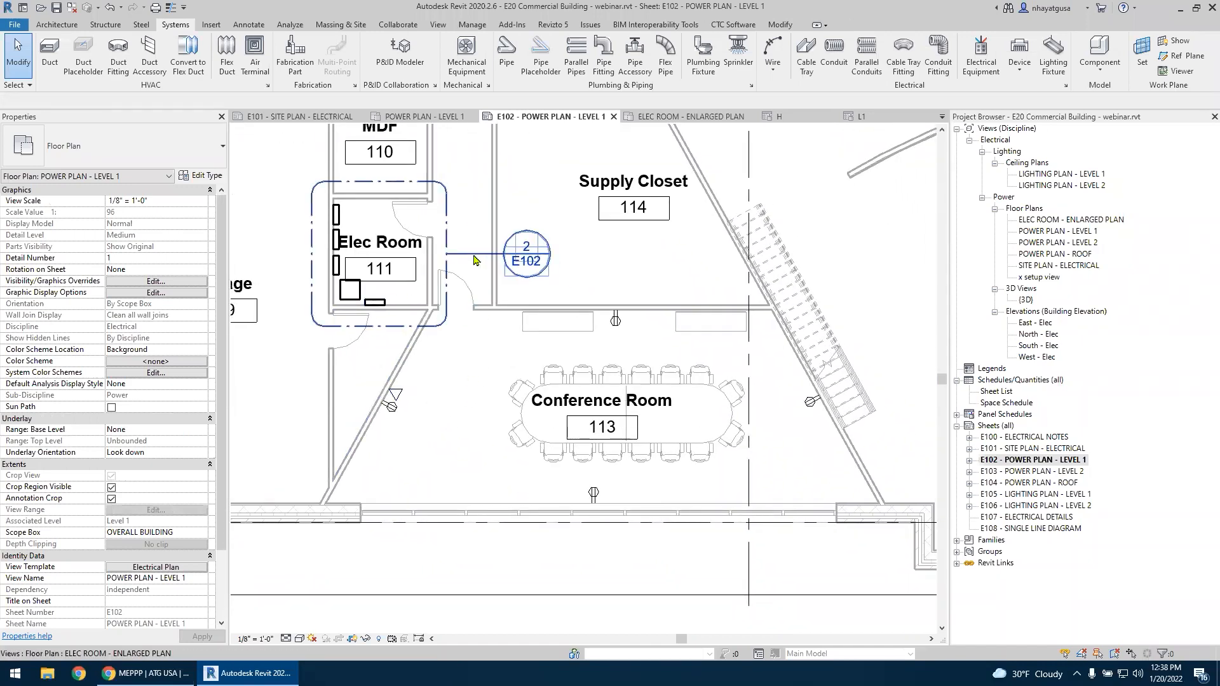
Select the Elec Room callout and compare its reference with the enlarged plan's title on sheet E102
click(503, 255)
scroll(478, 258, down, 4)
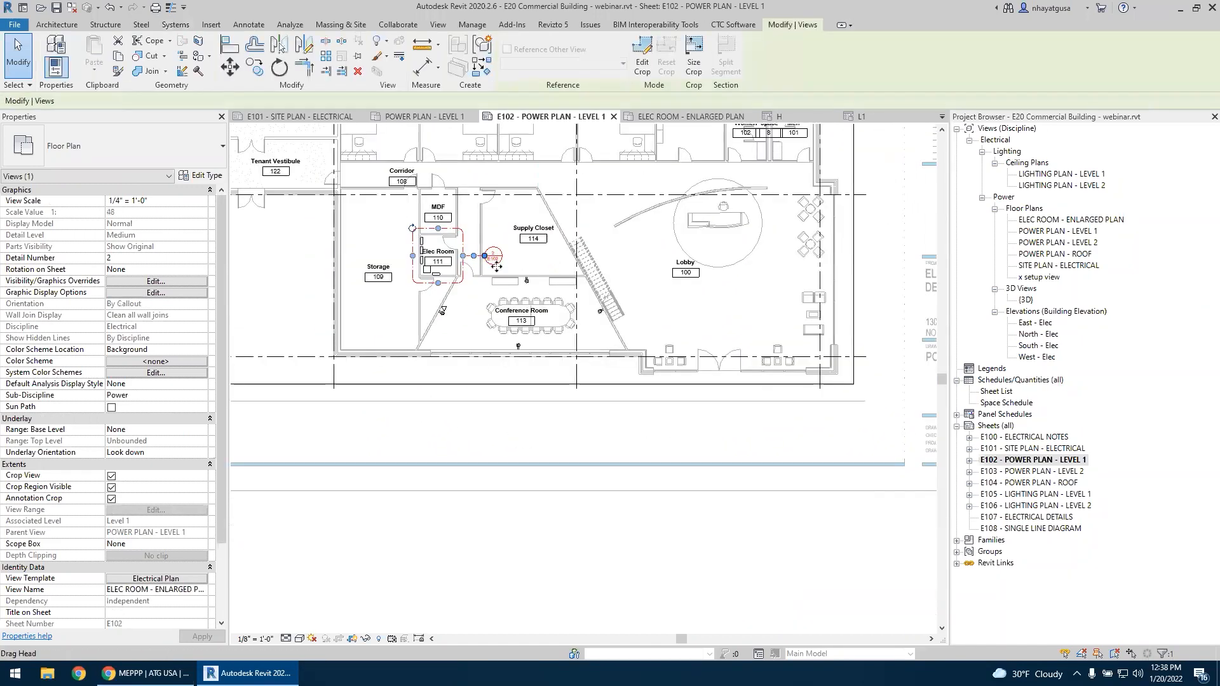
middle_drag(692, 414, 422, 324)
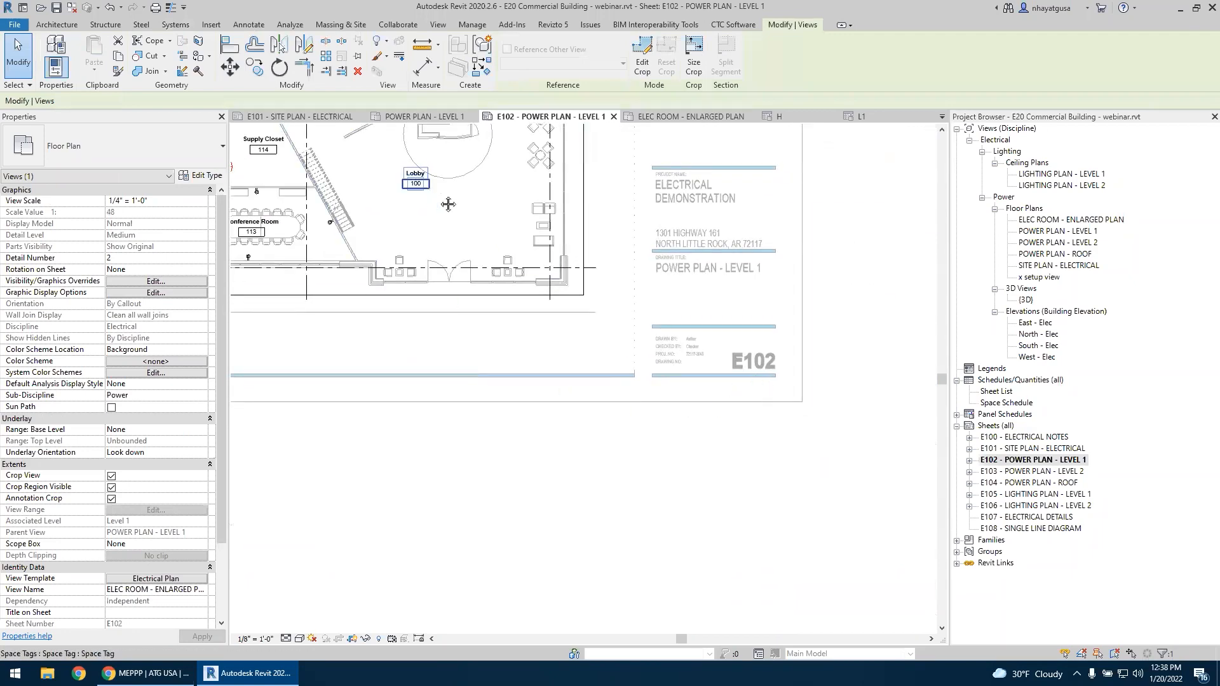
middle_drag(448, 203, 597, 331)
scroll(598, 331, up, 5)
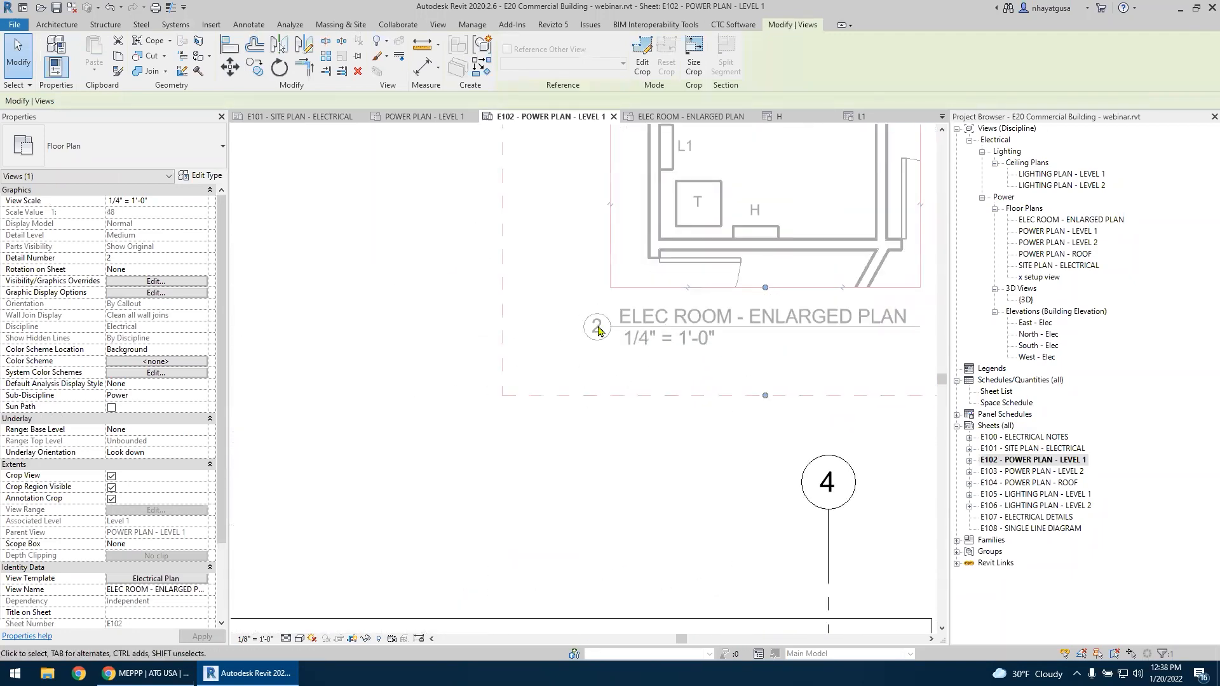
scroll(598, 331, down, 5)
scroll(580, 421, up, 4)
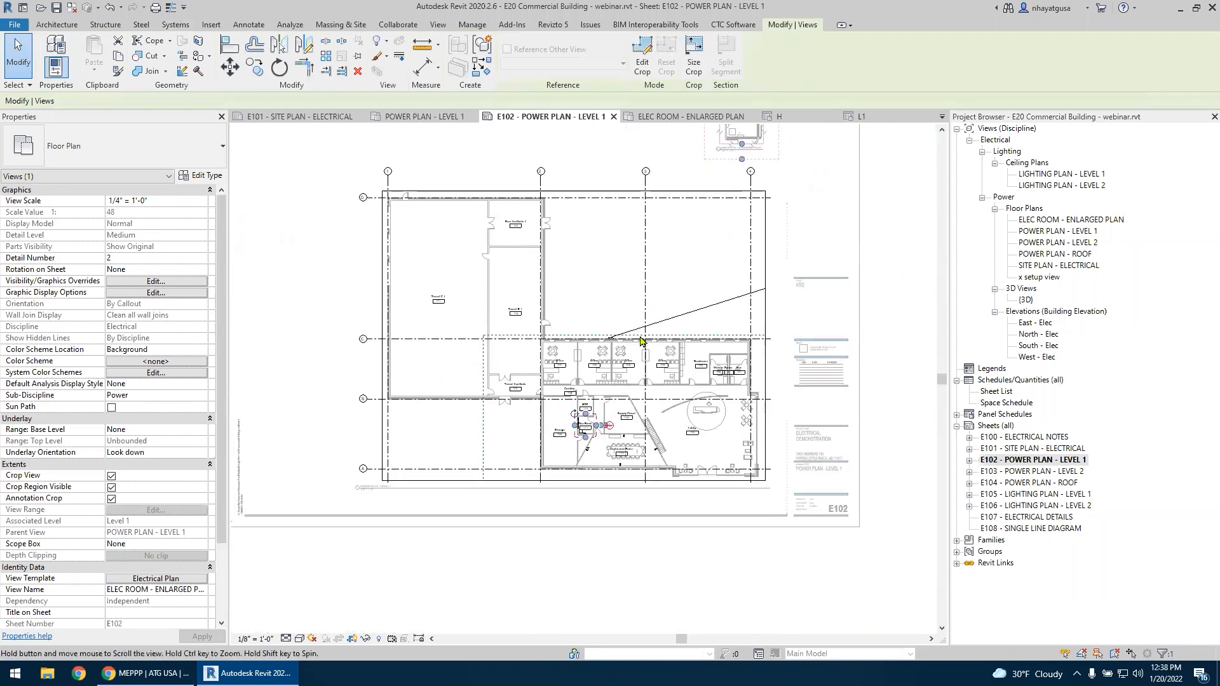
scroll(580, 420, up, 4)
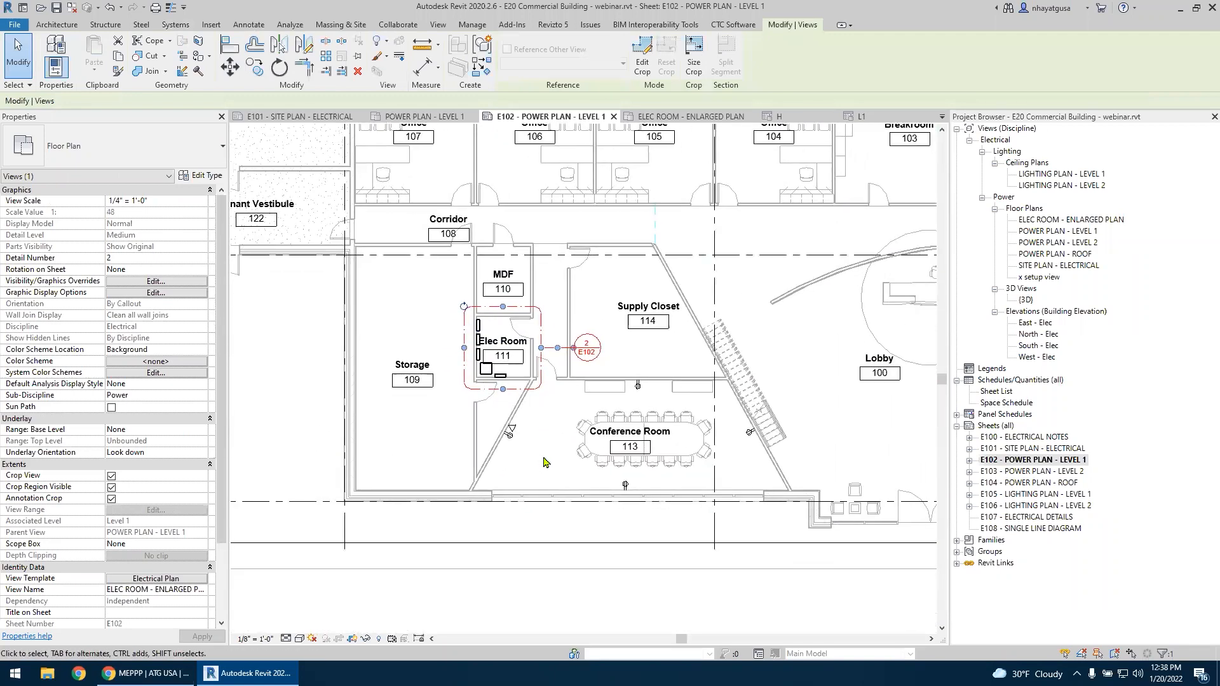
Select the four duplex receptacles on the Conference Room 113 walls together
double_click(562, 478)
scroll(635, 451, up, 3)
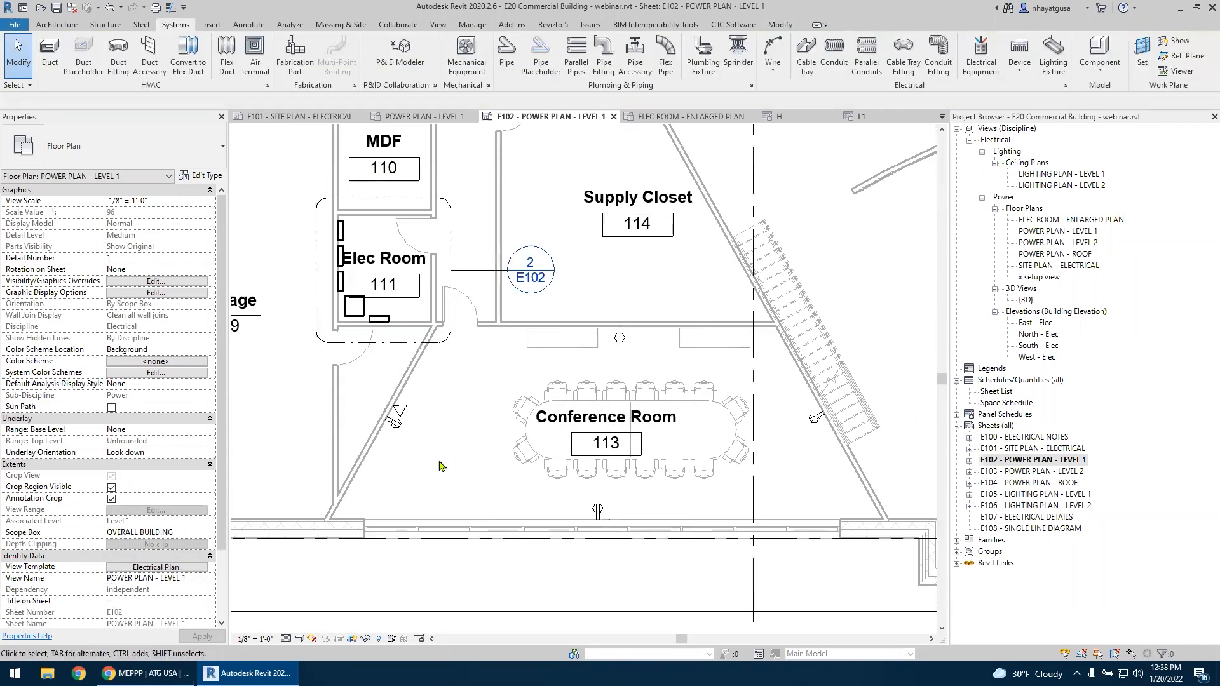
click(340, 287)
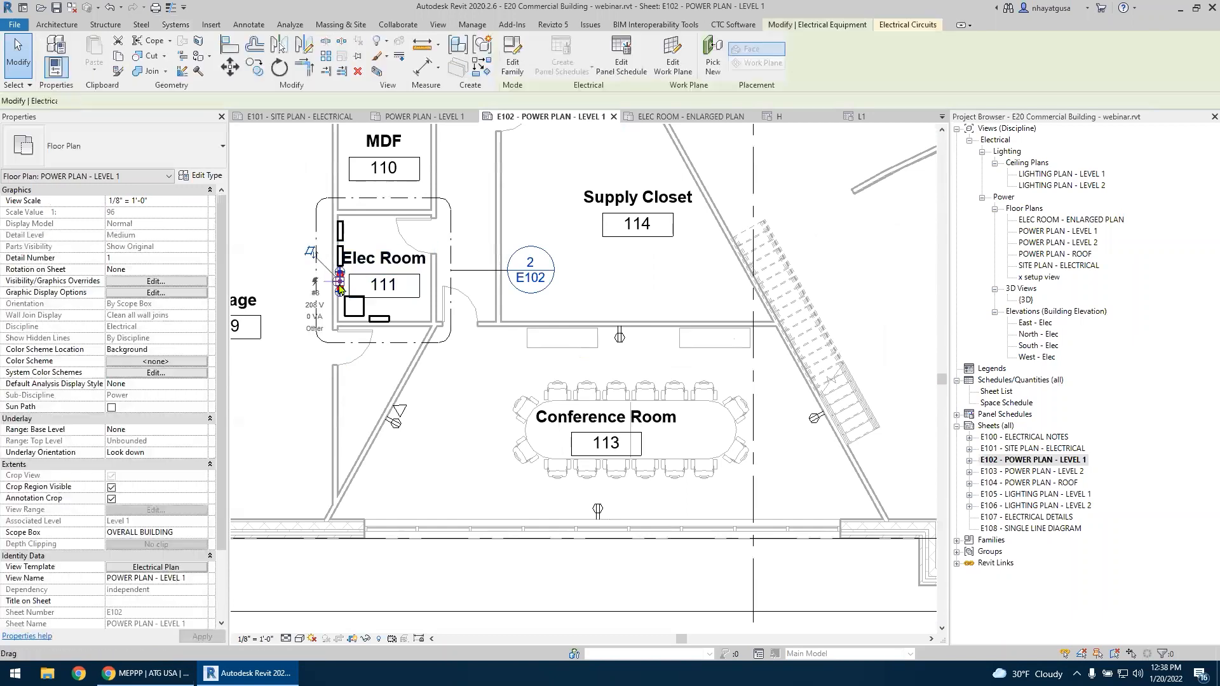
click(437, 433)
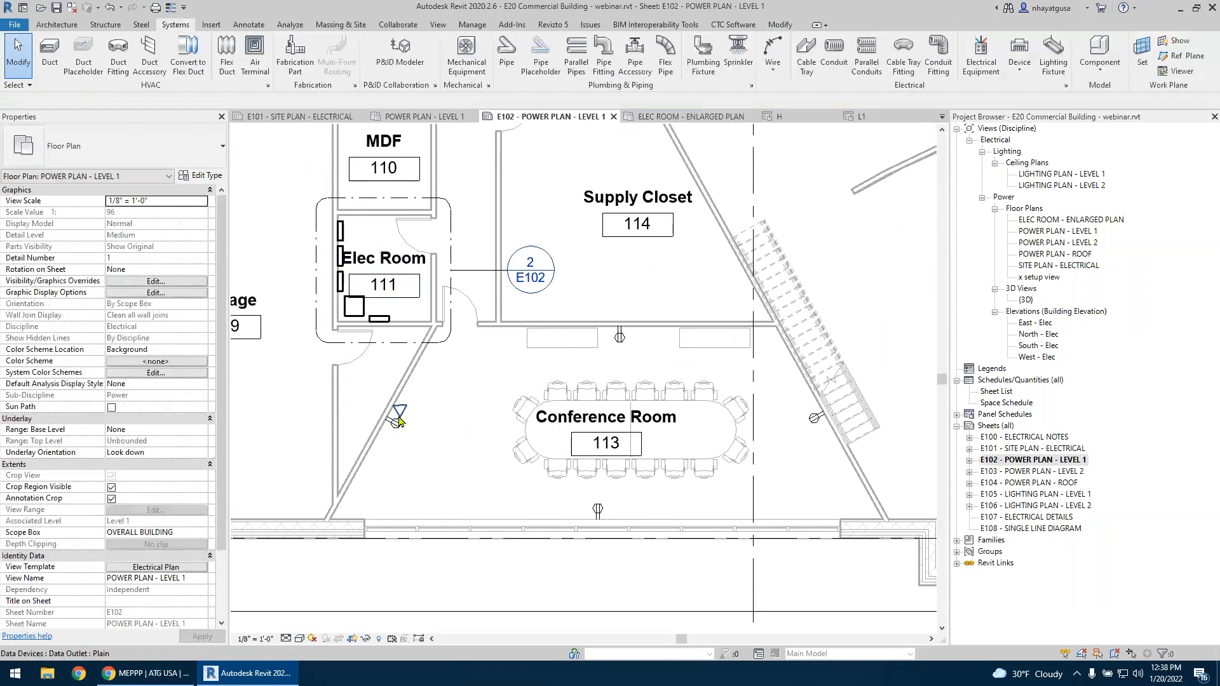
click(420, 428)
ctrl+click(597, 512)
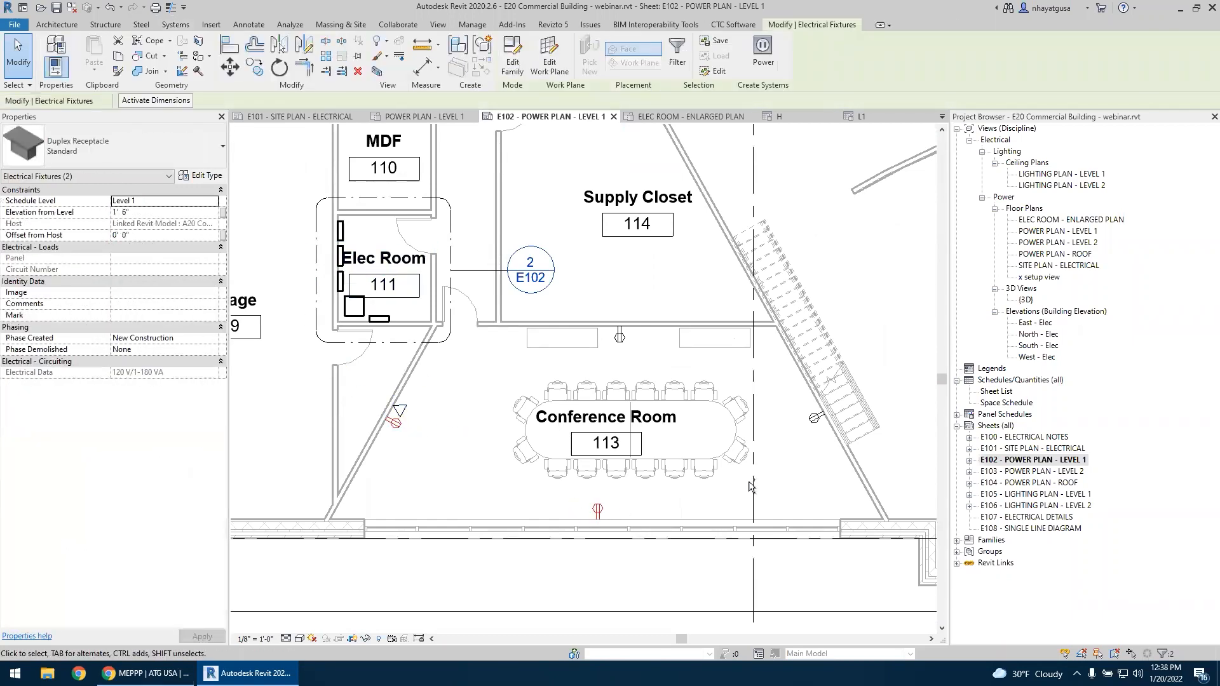
ctrl+click(815, 417)
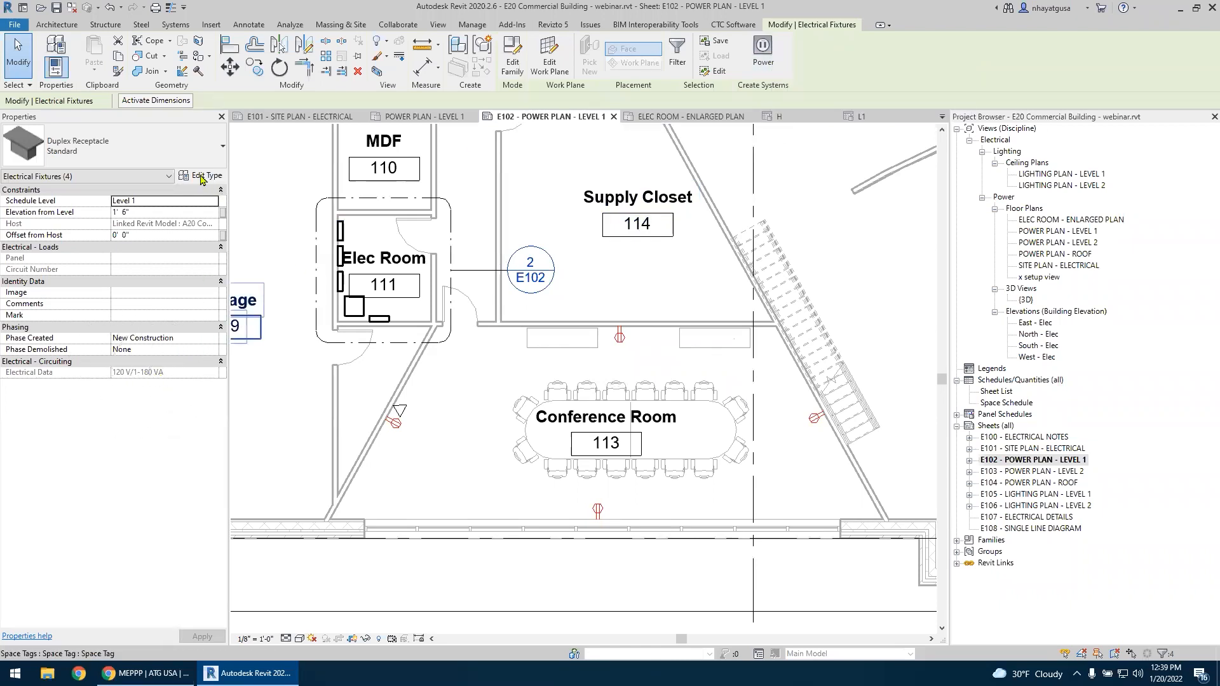
Review the Duplex Receptacle type's load, load classification, switch voltage and default elevation
click(201, 178)
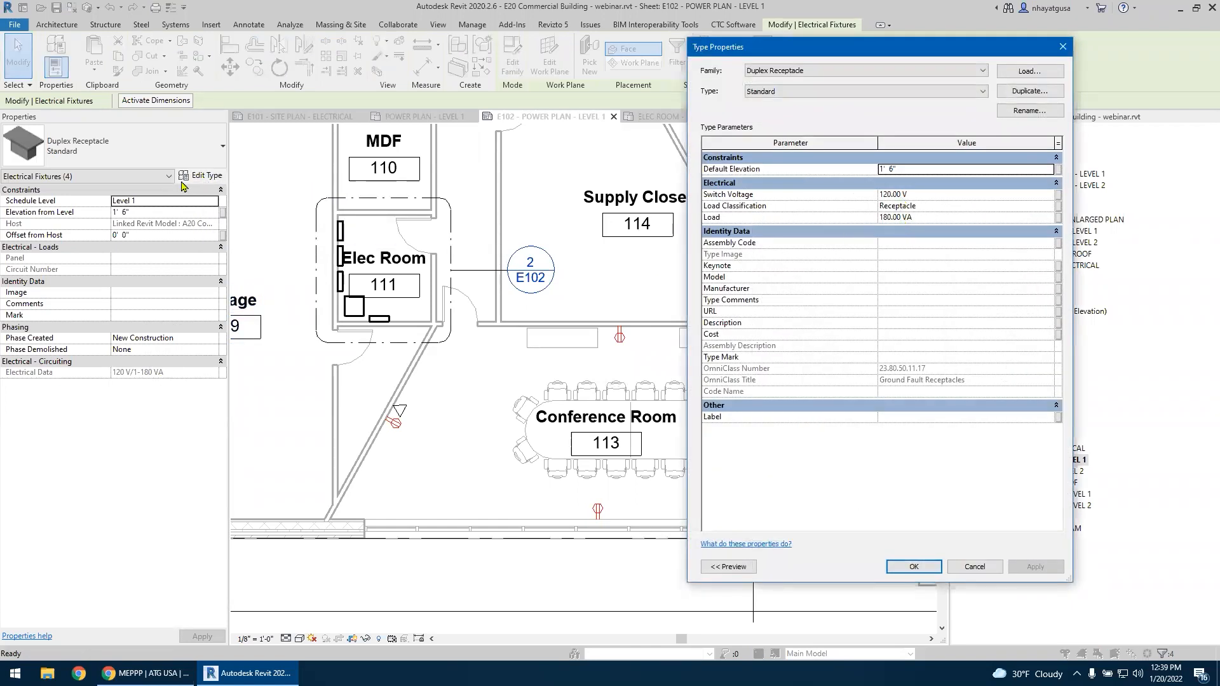
click(925, 218)
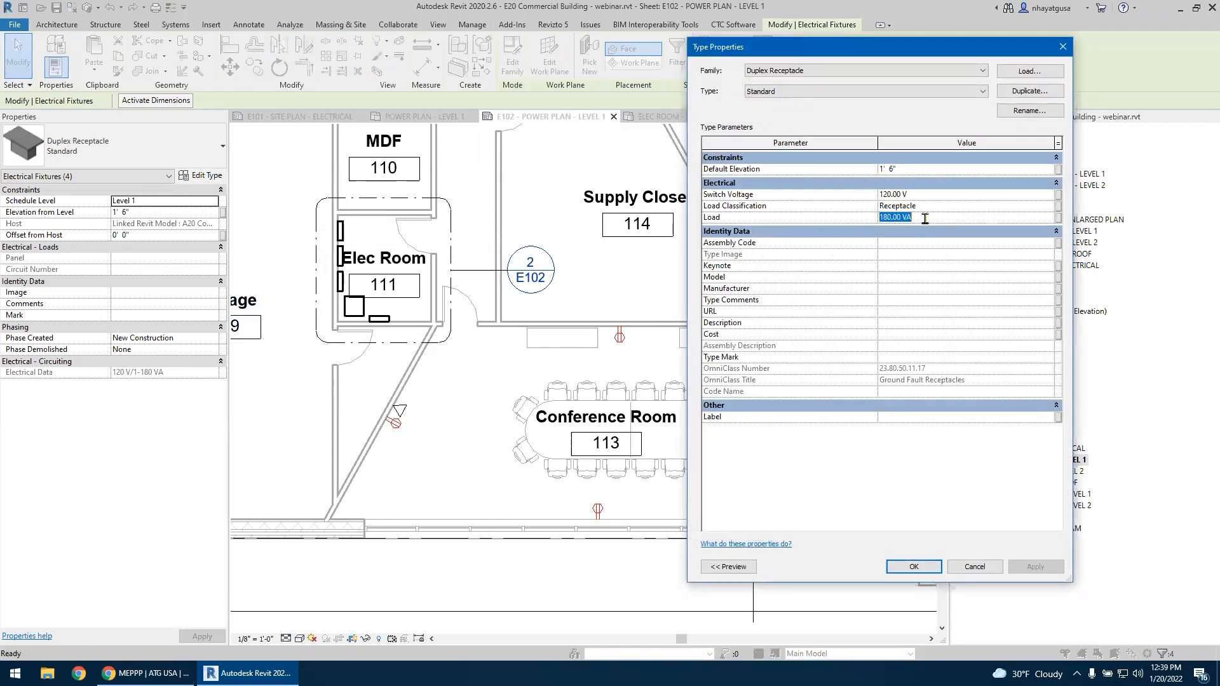
click(939, 207)
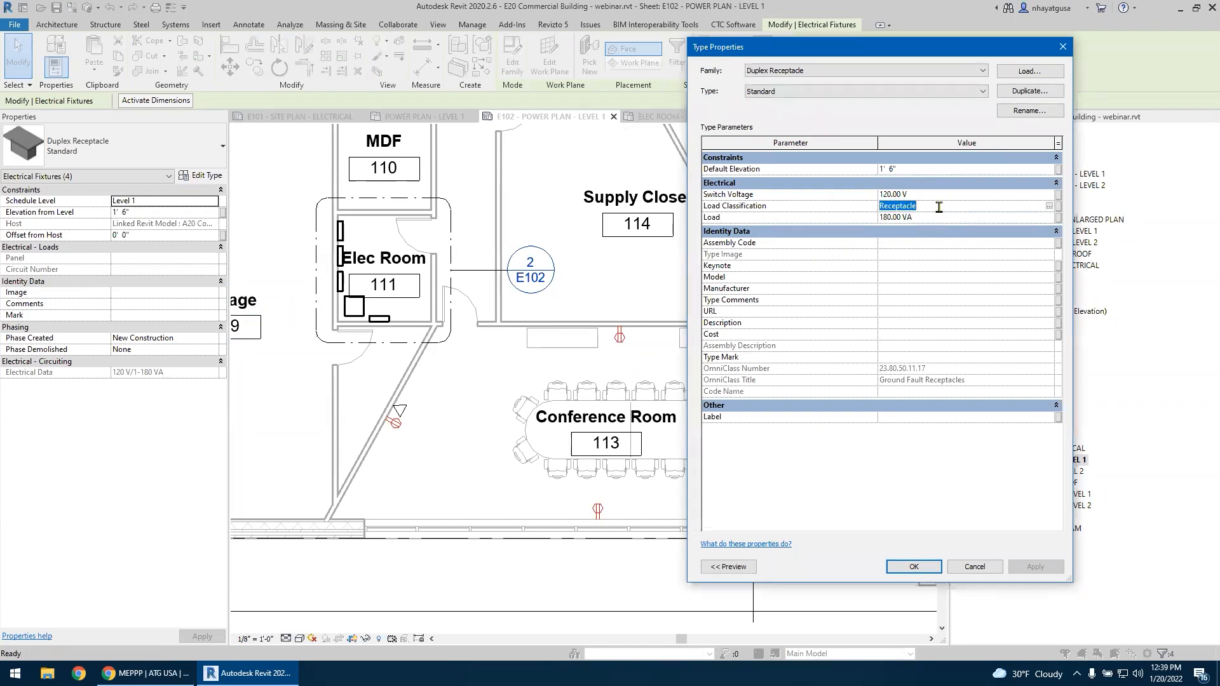
click(941, 195)
click(941, 193)
click(918, 170)
click(915, 567)
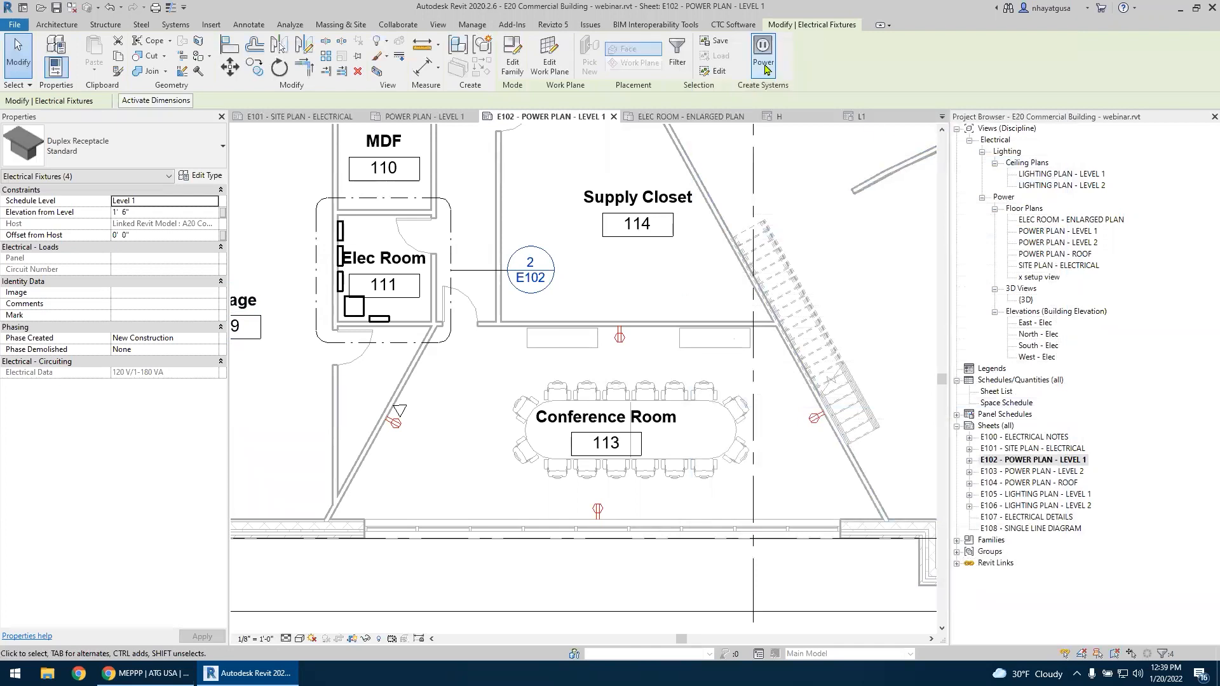
Create a power circuit for the selected Conference Room receptacles and assign it to panel L1
click(764, 63)
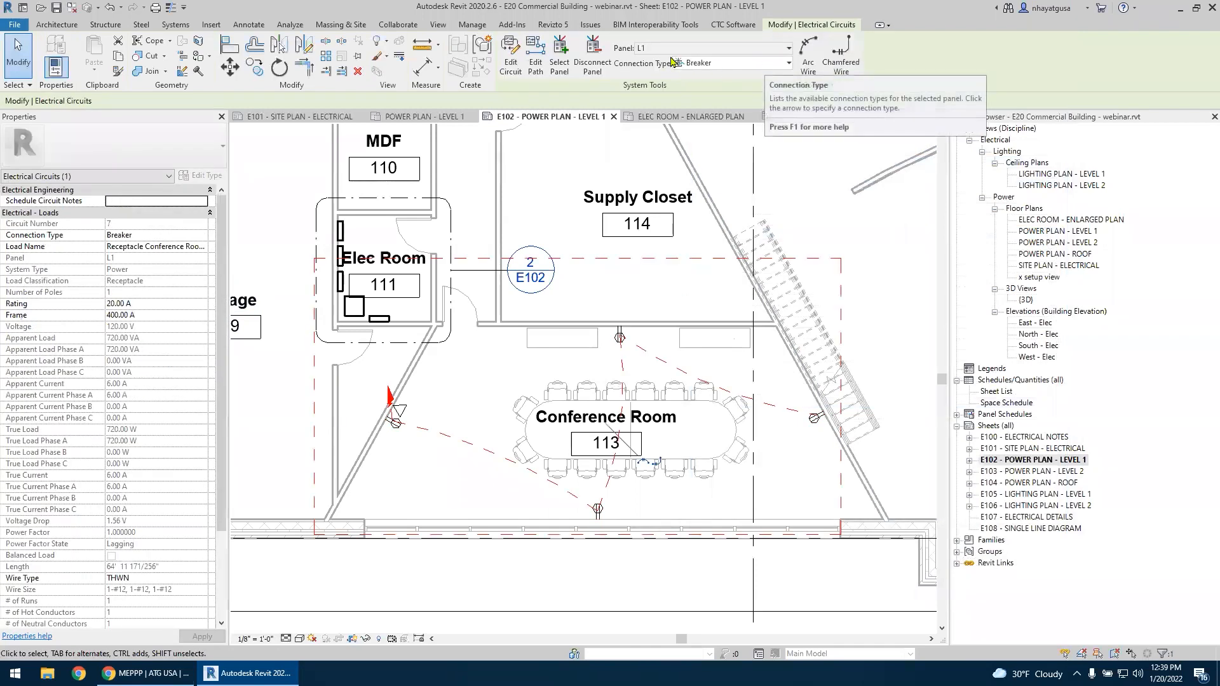
click(656, 49)
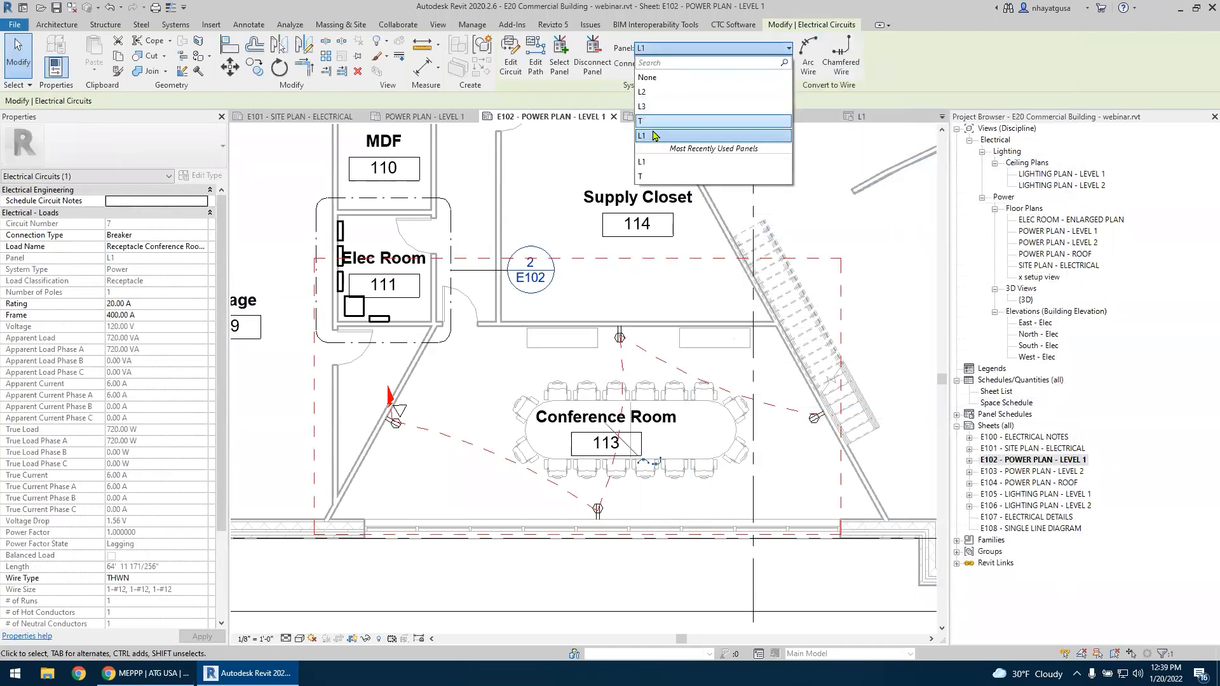
click(654, 136)
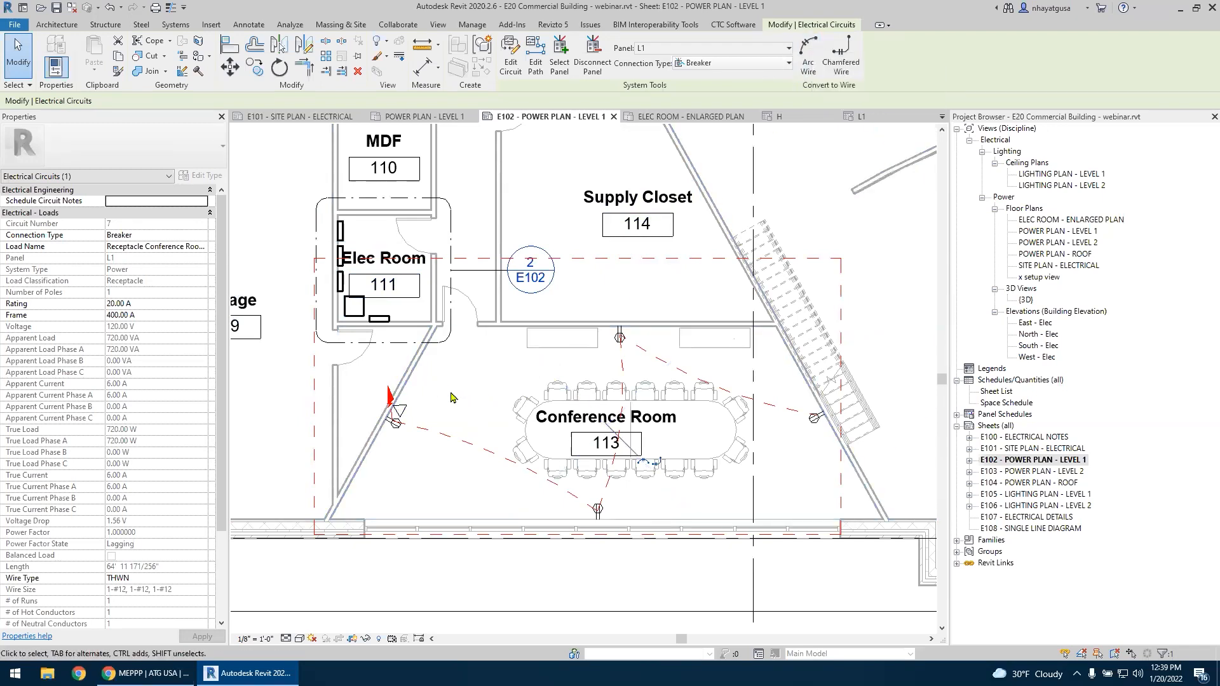
click(451, 397)
Tag by category, with leaders, the receptacle on the Supply Closet wall and the one beside the data outlet
middle_drag(491, 410, 483, 436)
scroll(414, 486, up, 2)
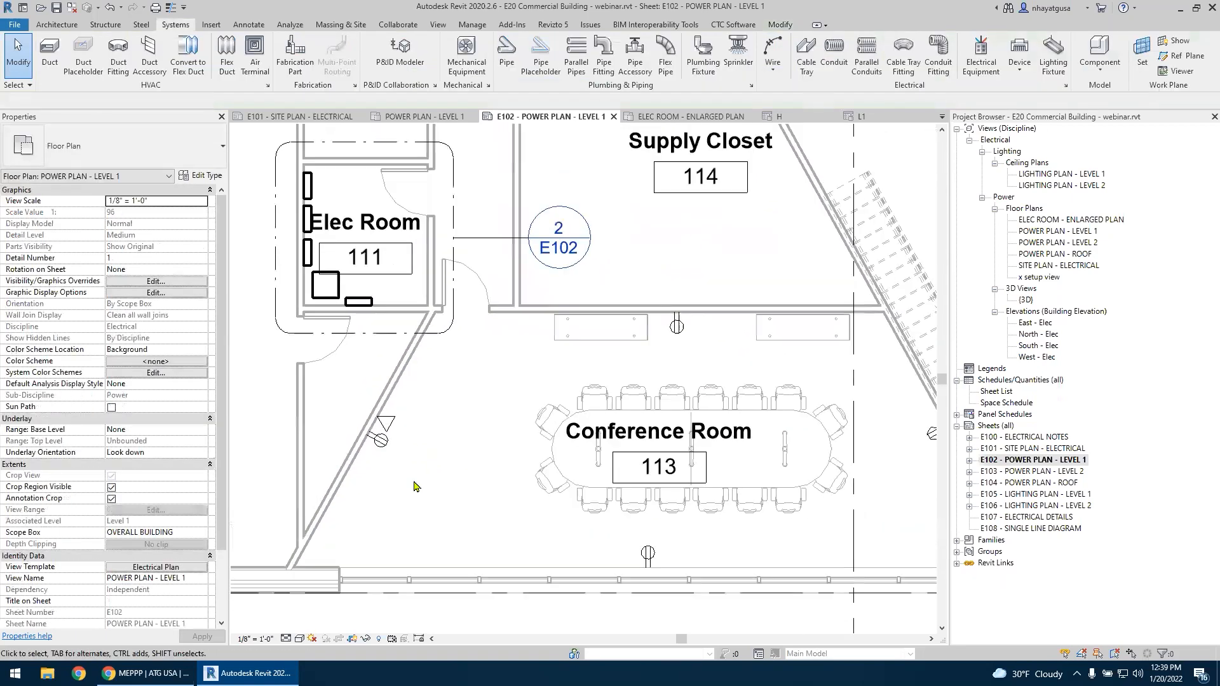
click(249, 25)
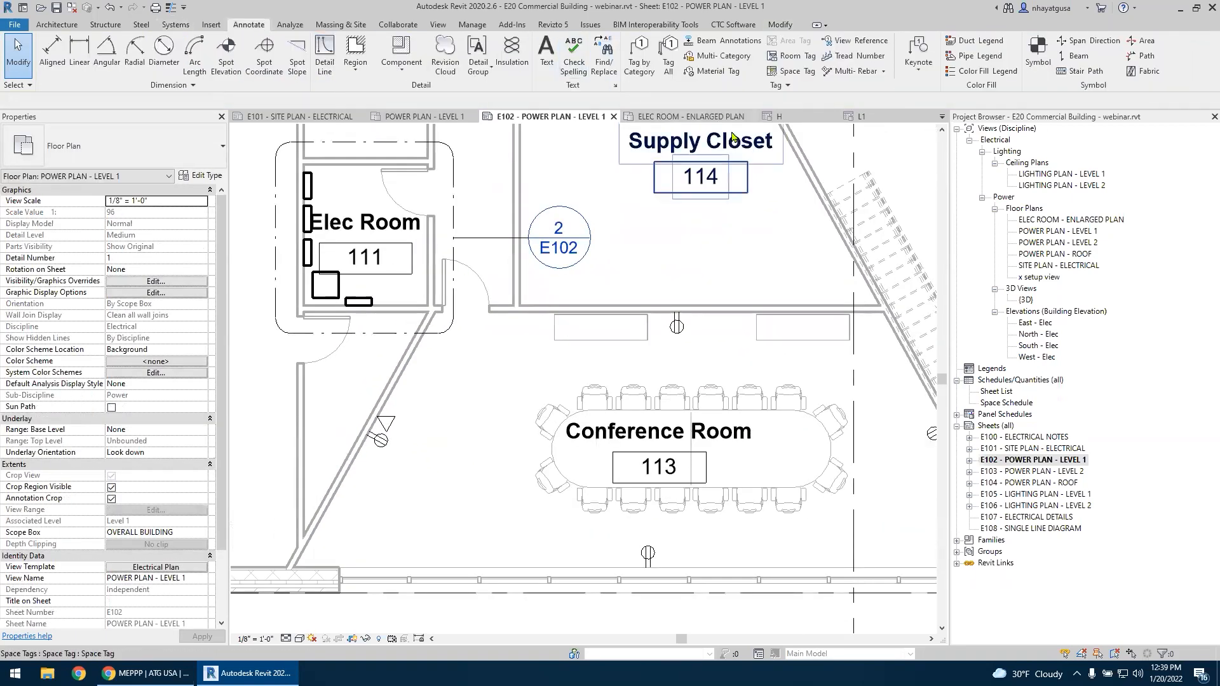
click(636, 62)
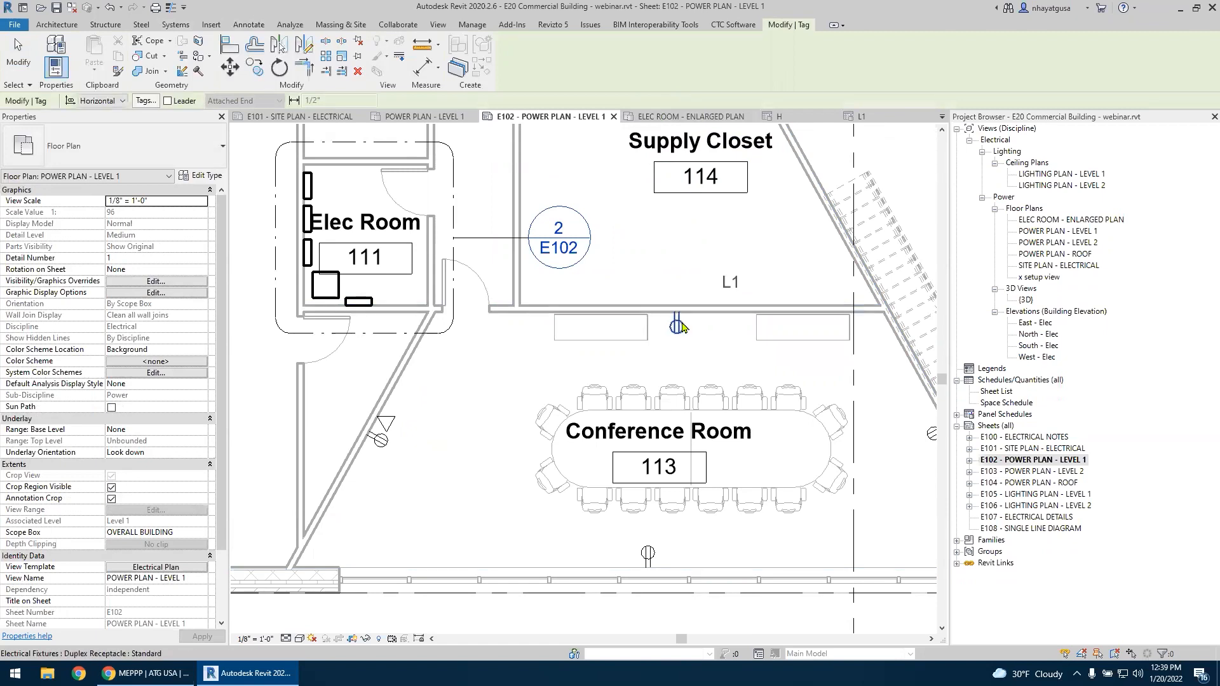
click(167, 101)
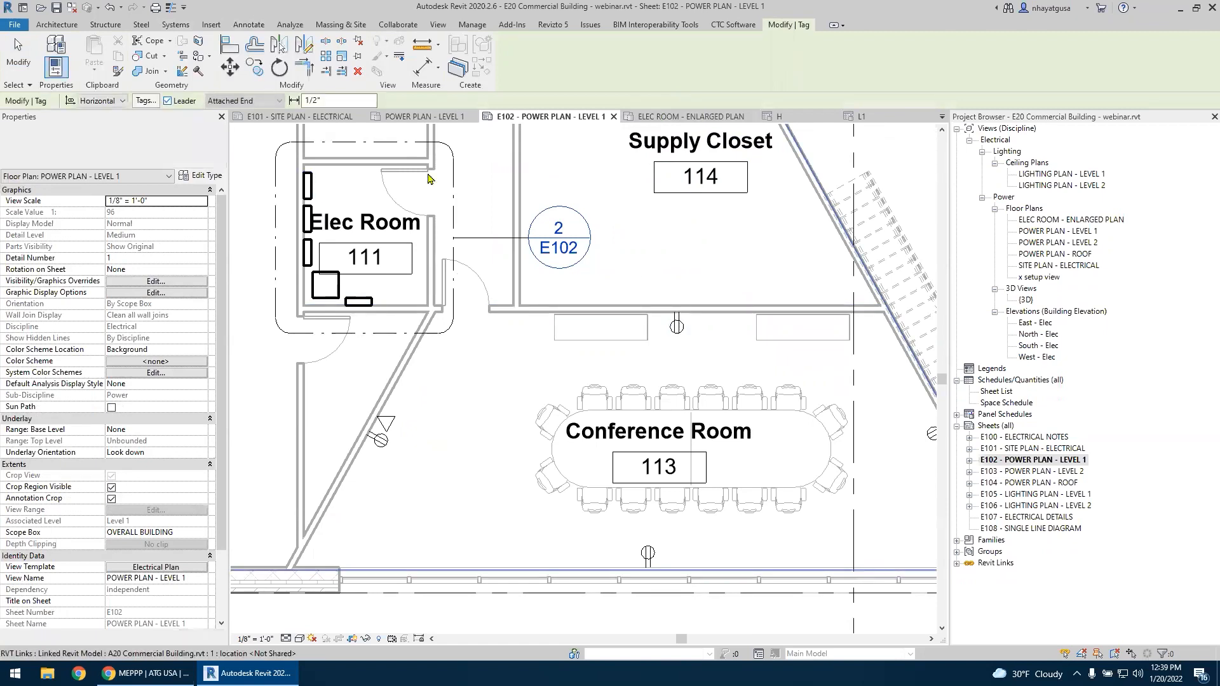
click(675, 331)
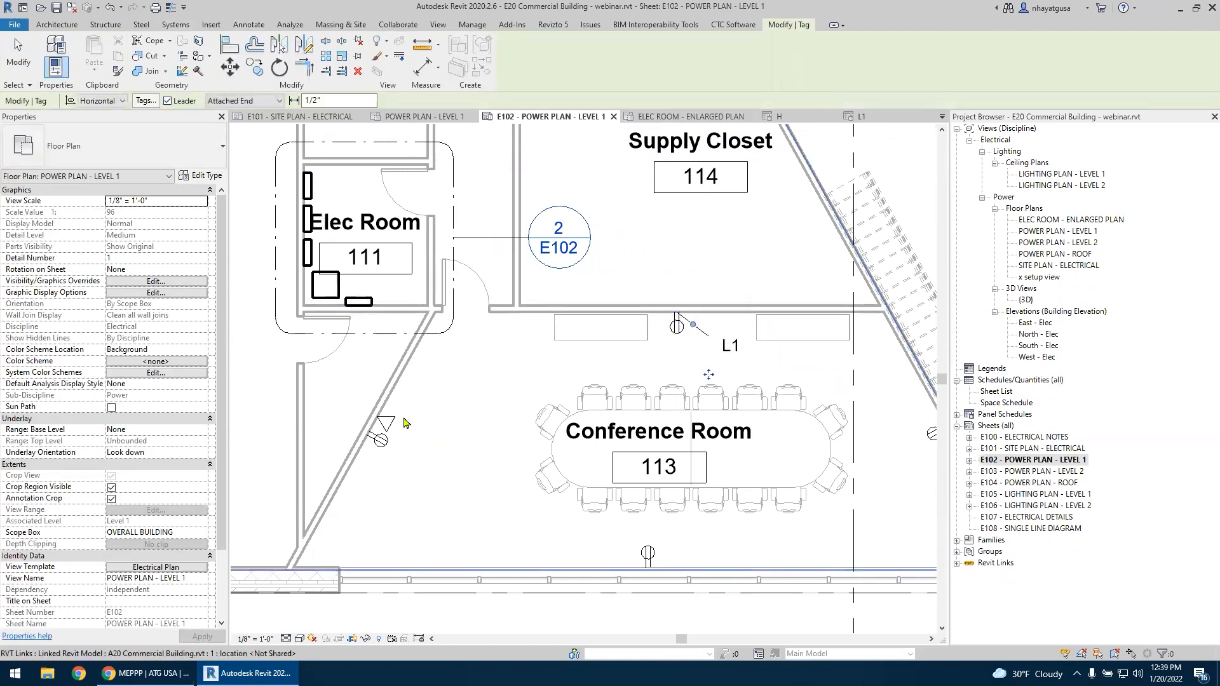
click(385, 445)
Tag the exterior-wall receptacle, moving its tag closer to the wall, and tag the receptacle on the stair-side wall
middle_drag(453, 472, 384, 387)
scroll(385, 387, down, 1)
click(557, 460)
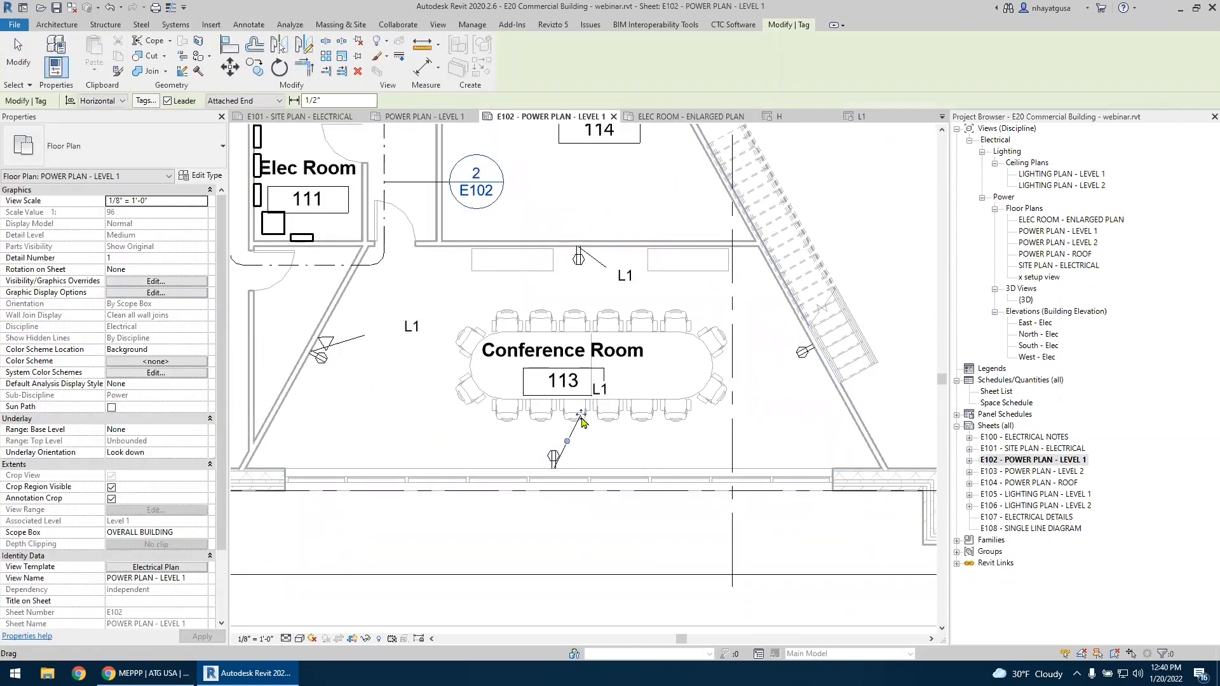
drag(568, 458, 567, 458)
click(806, 363)
key(Escape)
key(Escape)
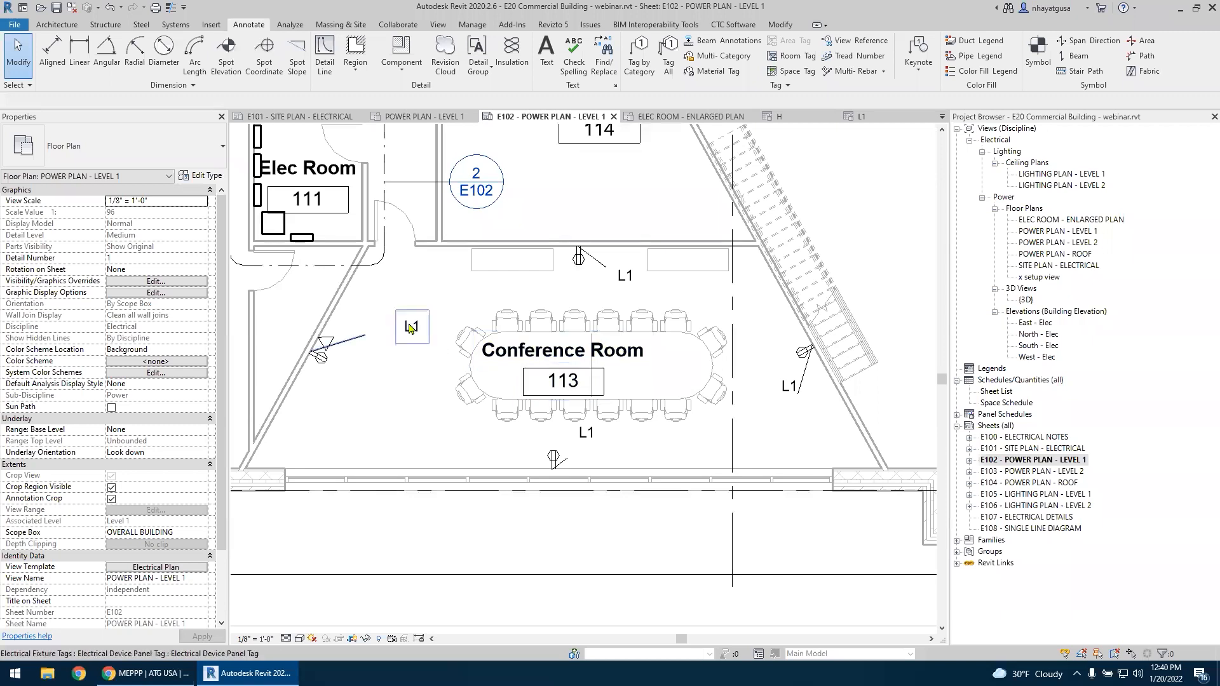
Change the tag of the receptacle beside the data outlet to the Electrical Device Circuit Tag type
click(412, 327)
click(110, 158)
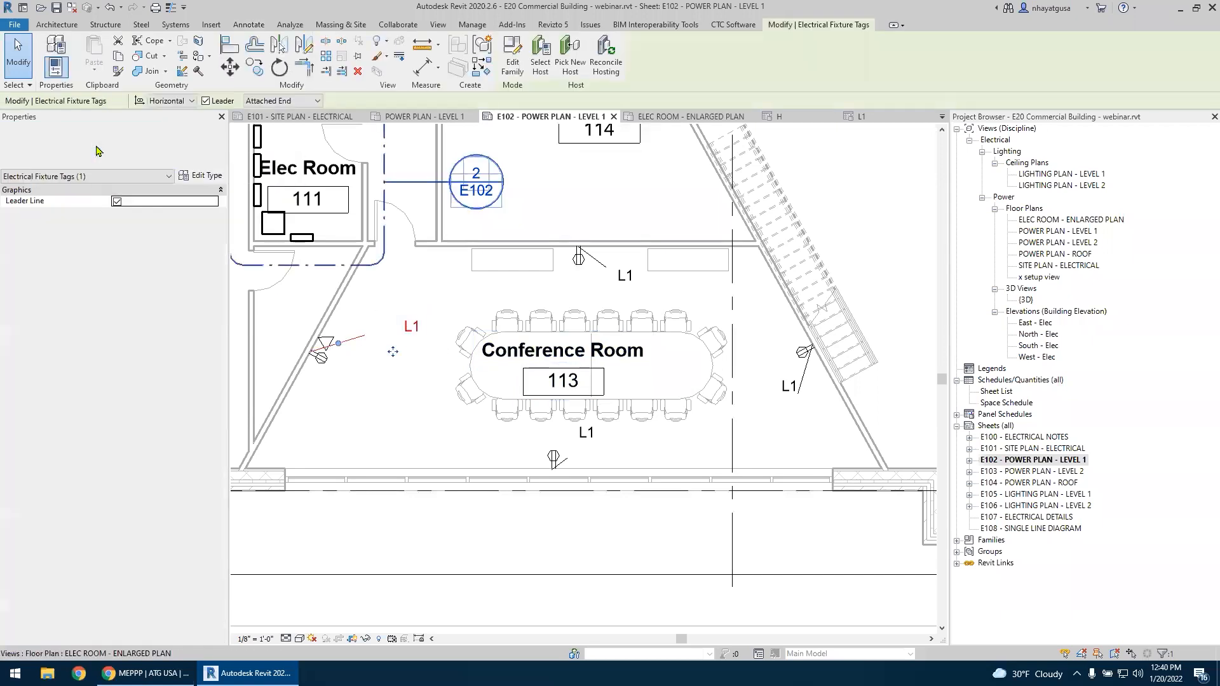
click(95, 207)
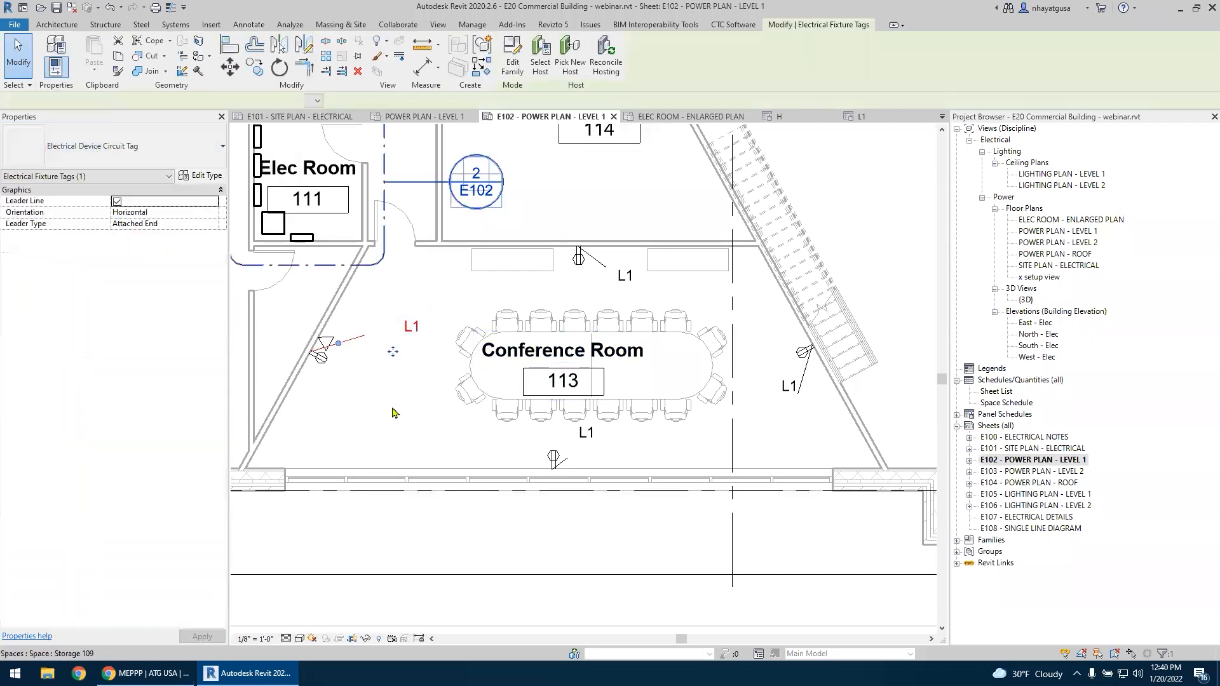
key(Escape)
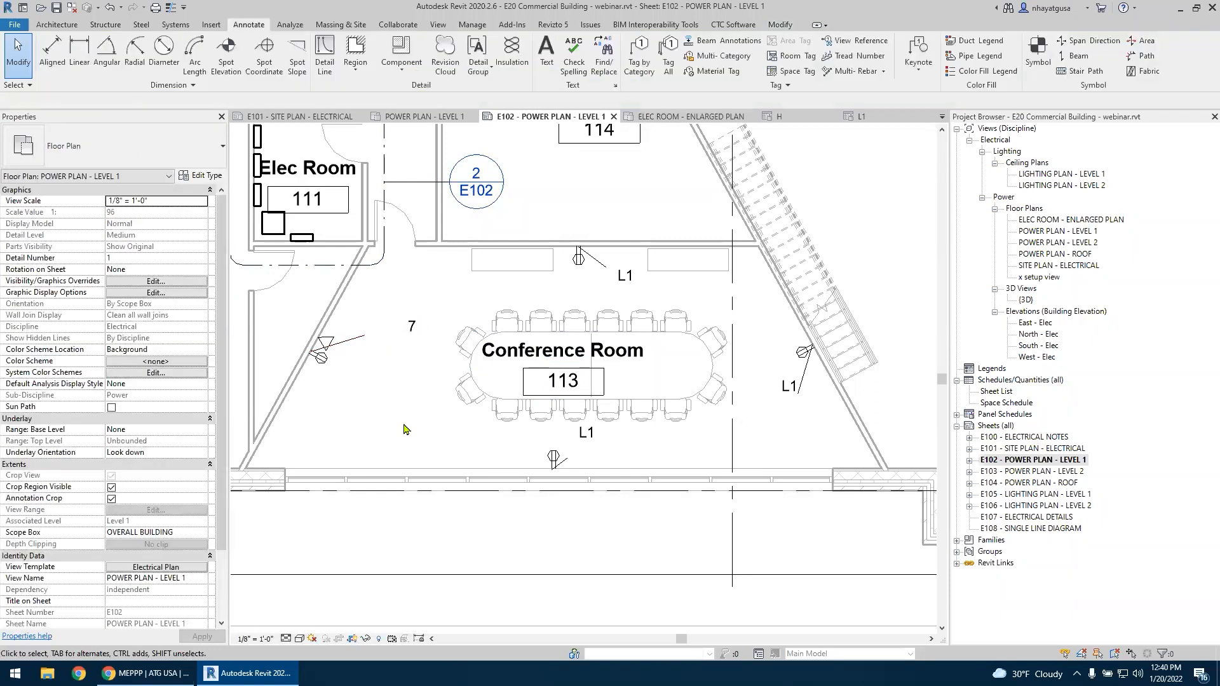
Add a panel tag with leader to the receptacle beside the data outlet and place it next to the circuit tag
scroll(343, 398, up, 3)
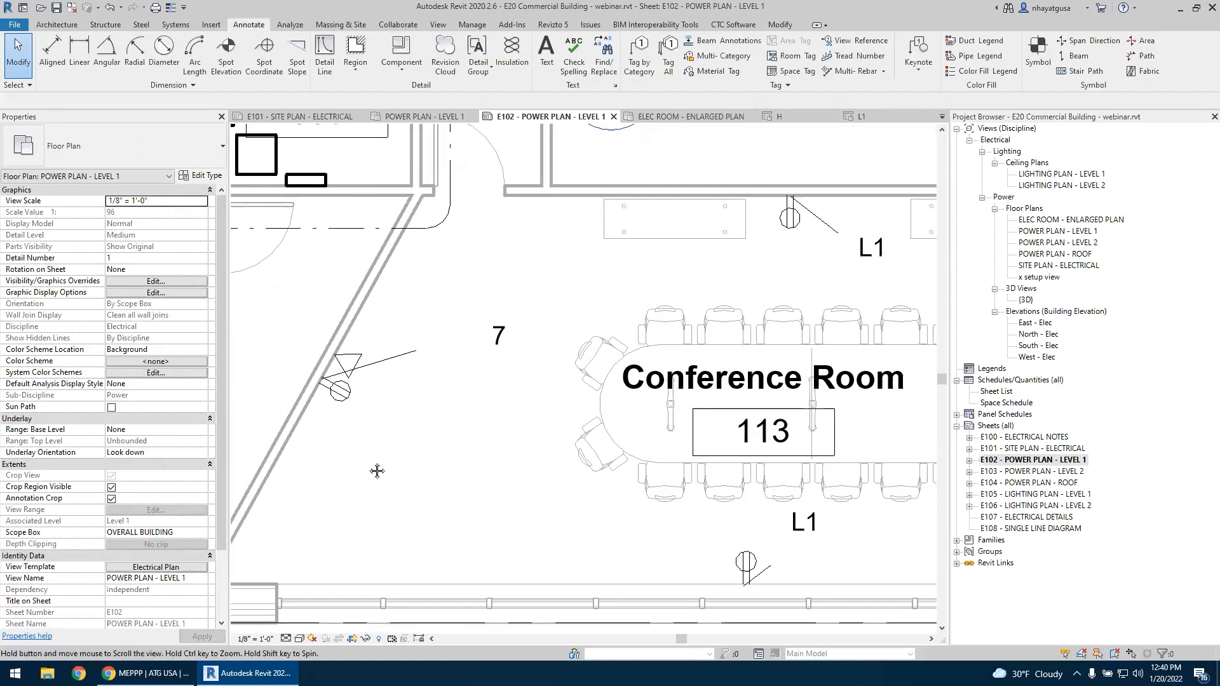
click(639, 67)
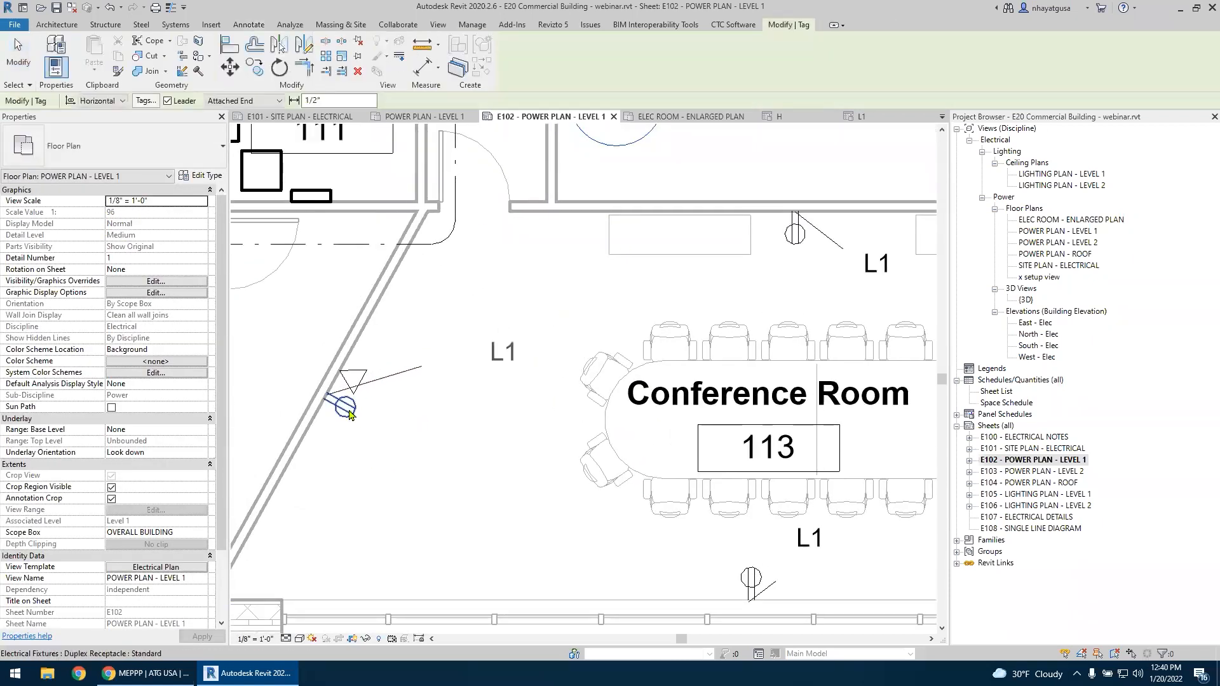
click(349, 412)
drag(471, 395, 427, 395)
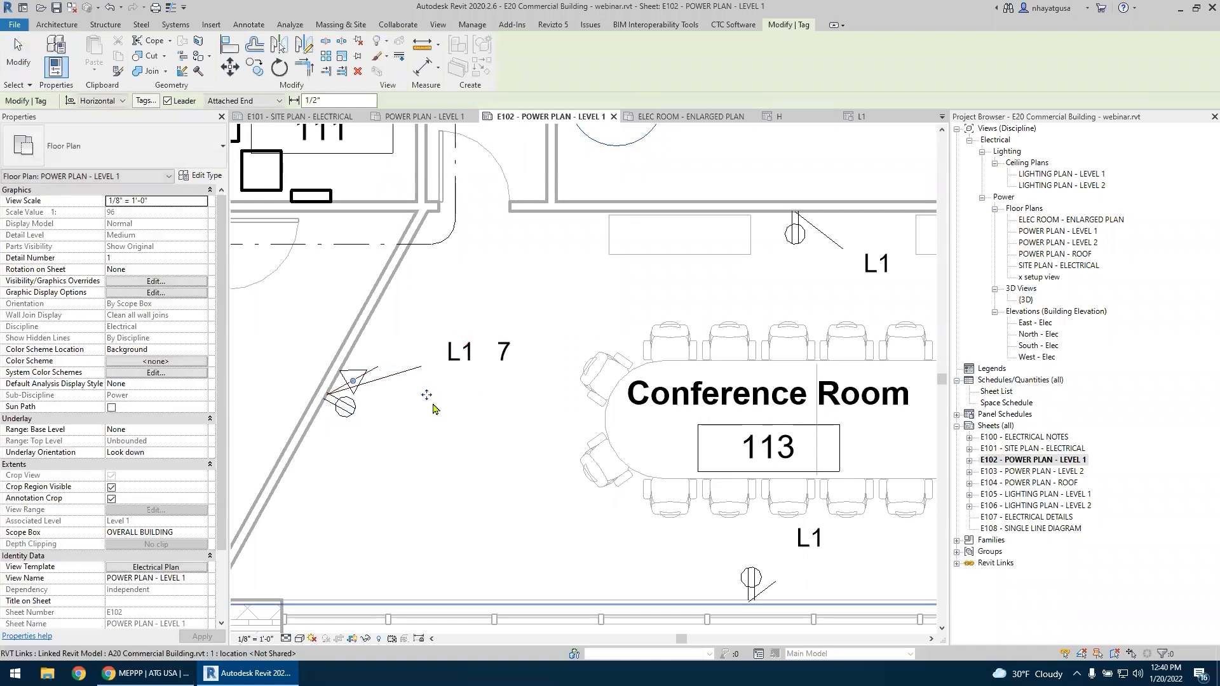
scroll(434, 410, down, 2)
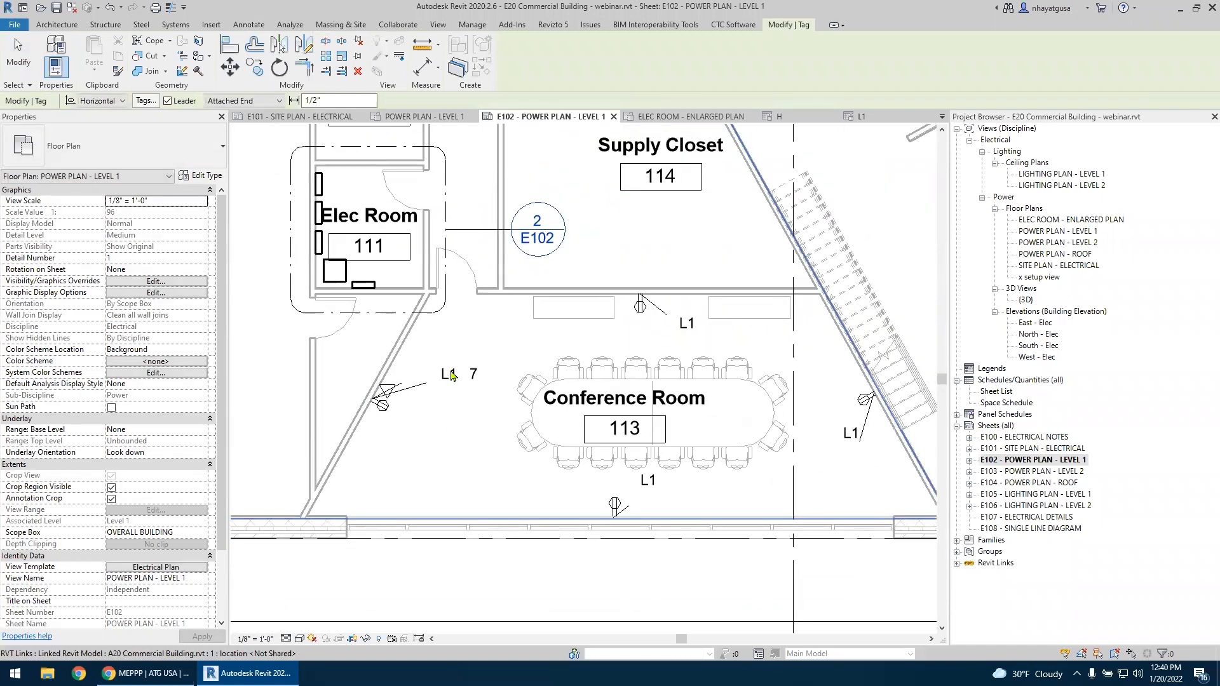
click(469, 417)
key(Escape)
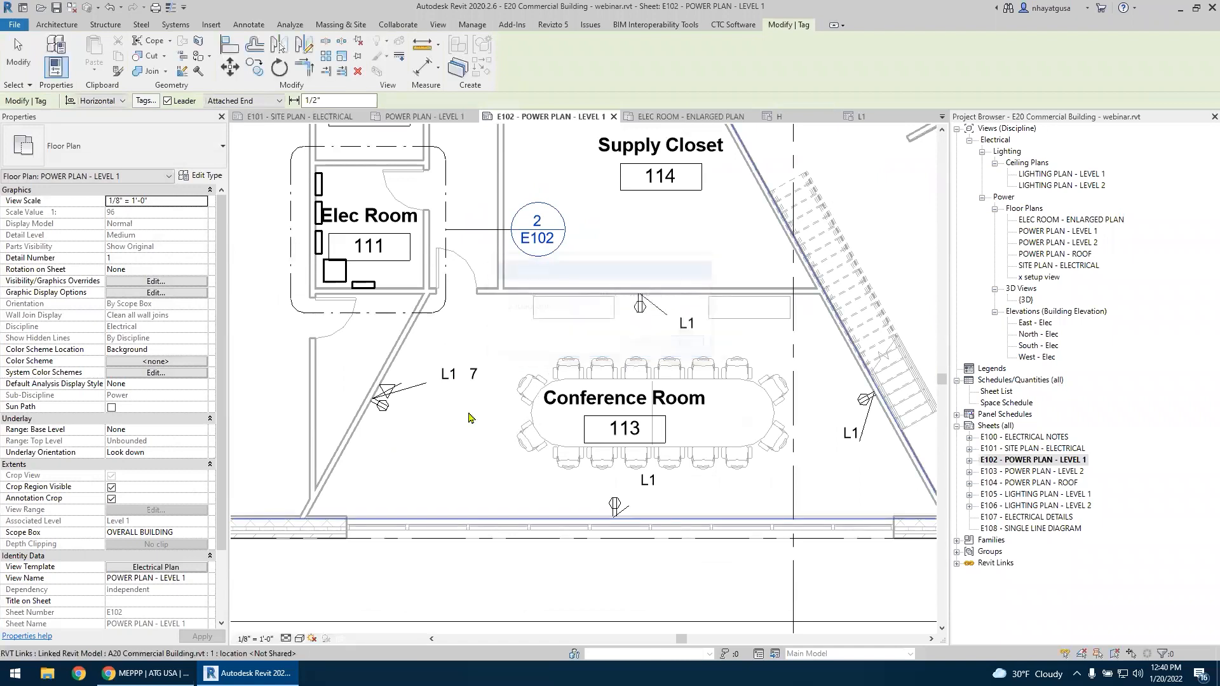
key(Escape)
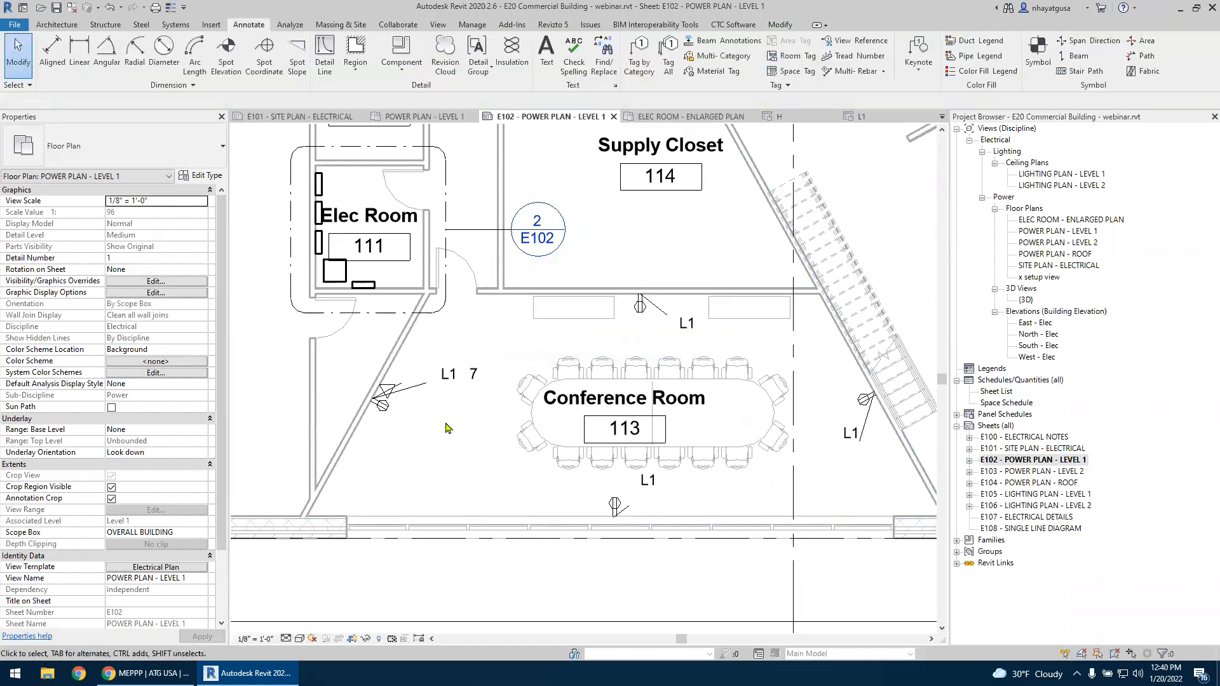
Move the panel tag of the receptacle beside the data outlet above its circuit tag
click(453, 376)
drag(452, 376, 452, 343)
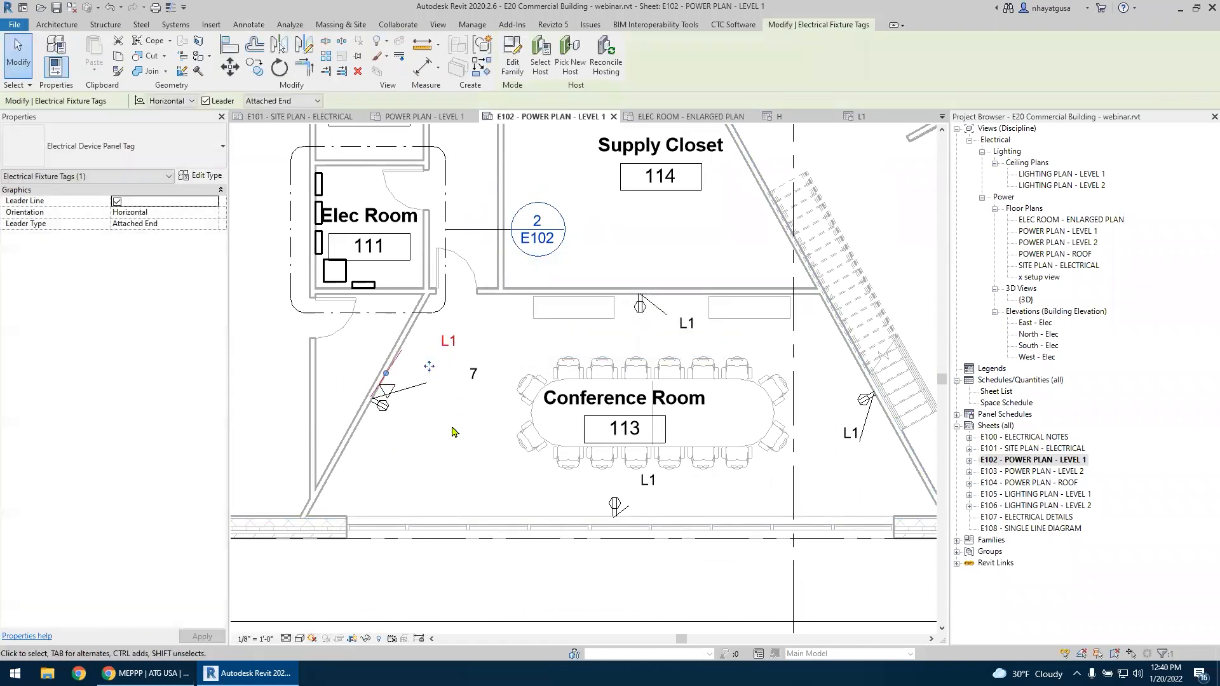
click(450, 432)
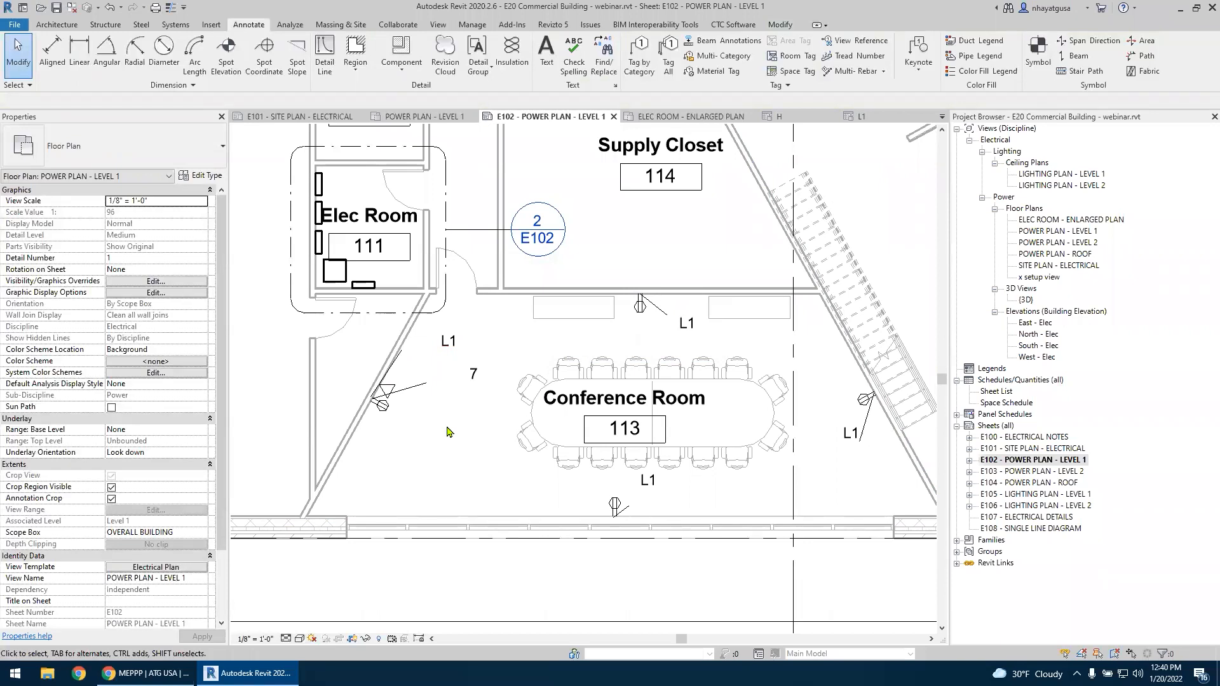
scroll(448, 432, down, 2)
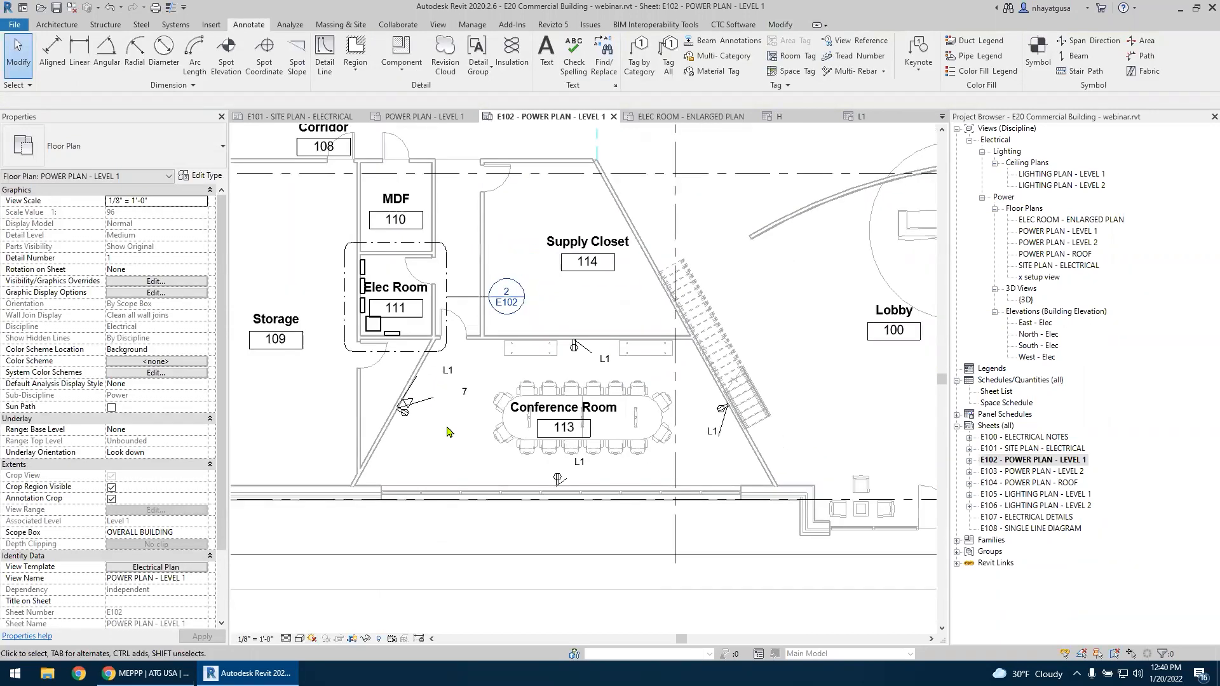
scroll(448, 432, up, 4)
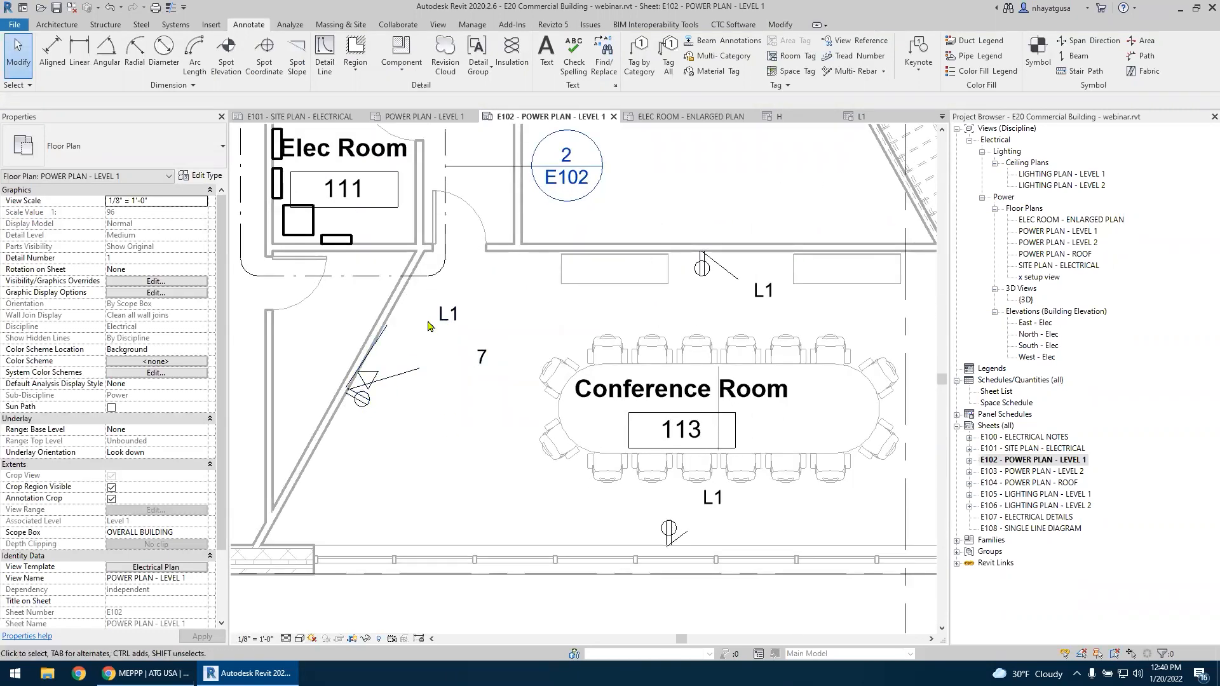
middle_drag(414, 329, 470, 393)
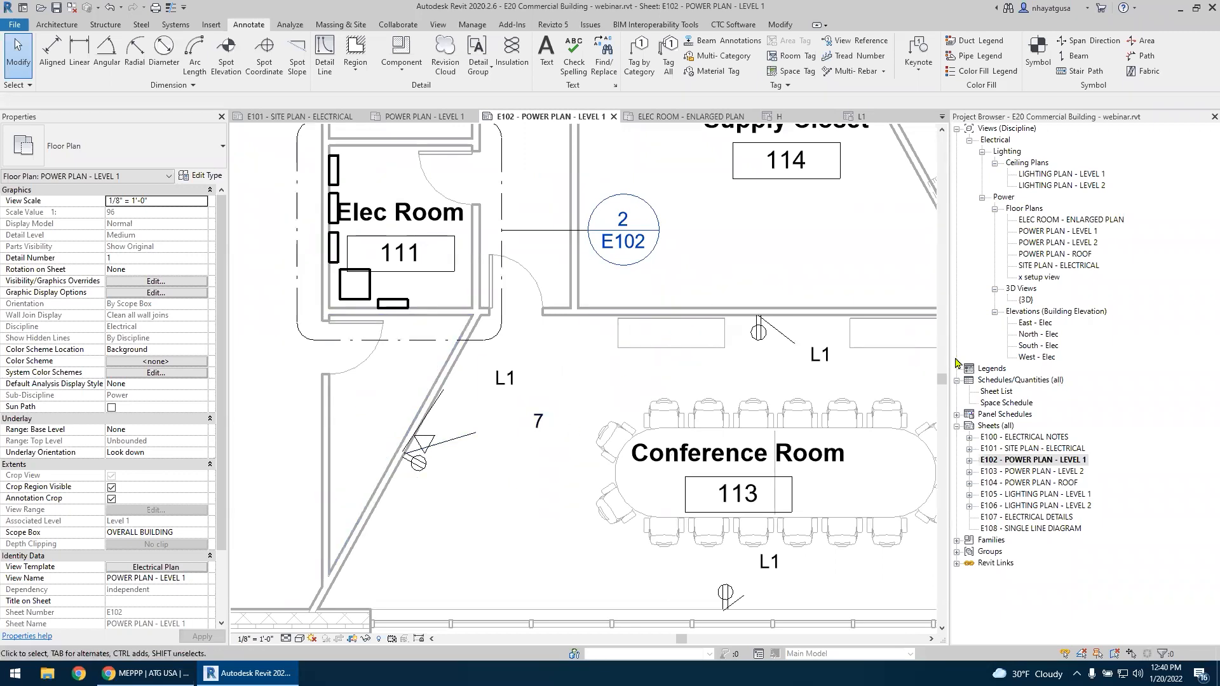
Open the L1 panel schedule and examine the Conference Room receptacle circuit and its load
click(1011, 403)
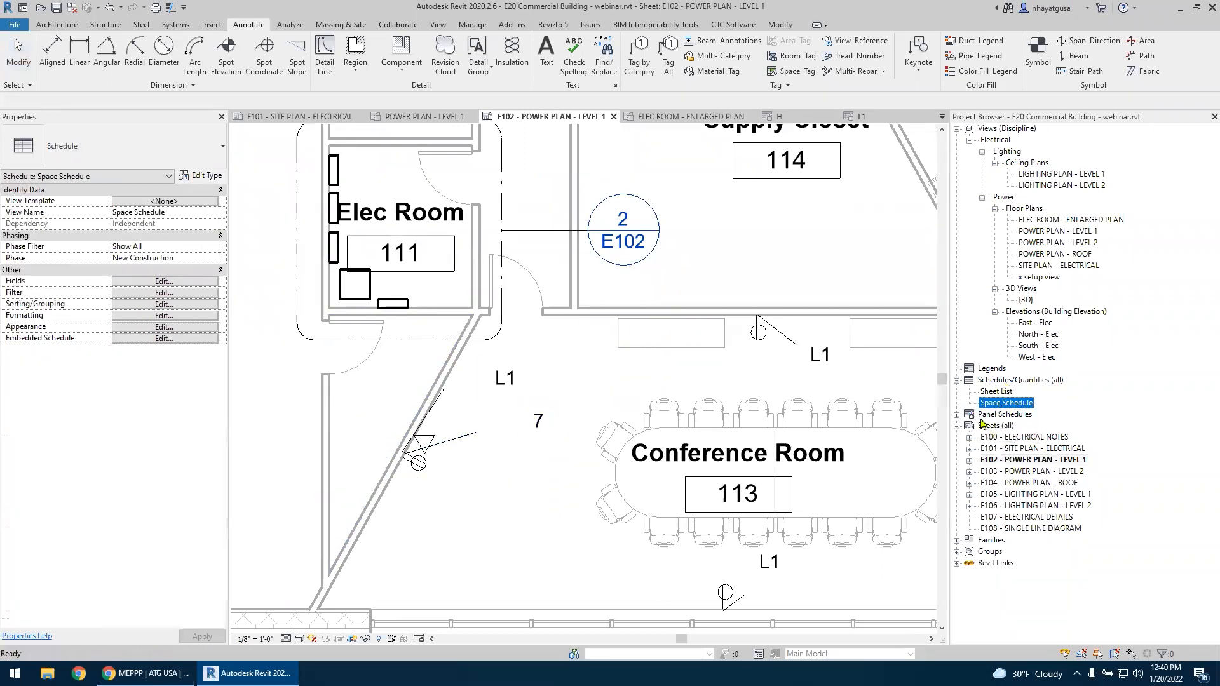
click(982, 415)
click(956, 415)
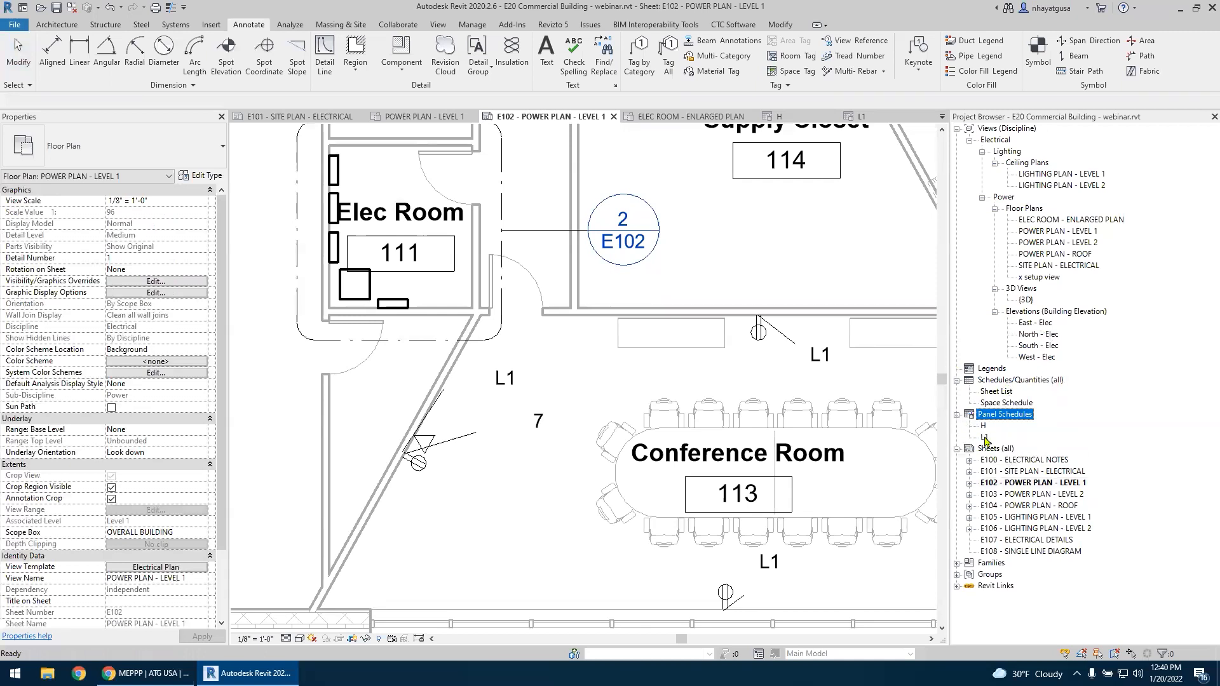
click(985, 437)
double_click(984, 437)
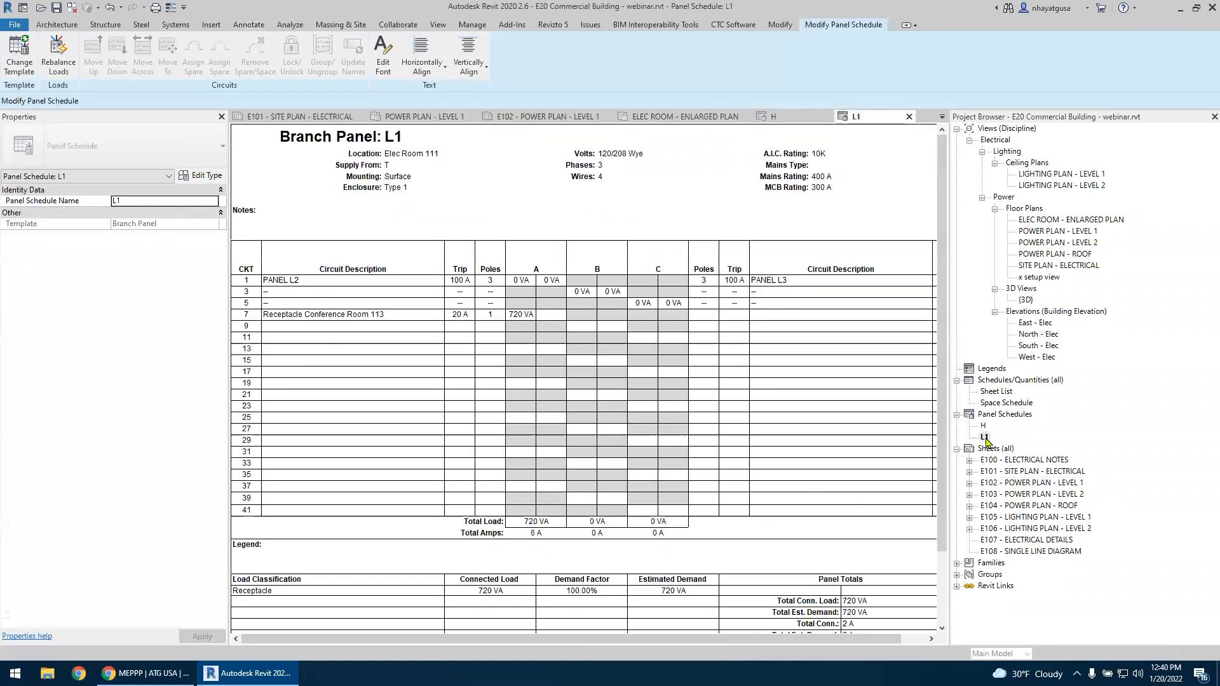
click(310, 316)
click(511, 318)
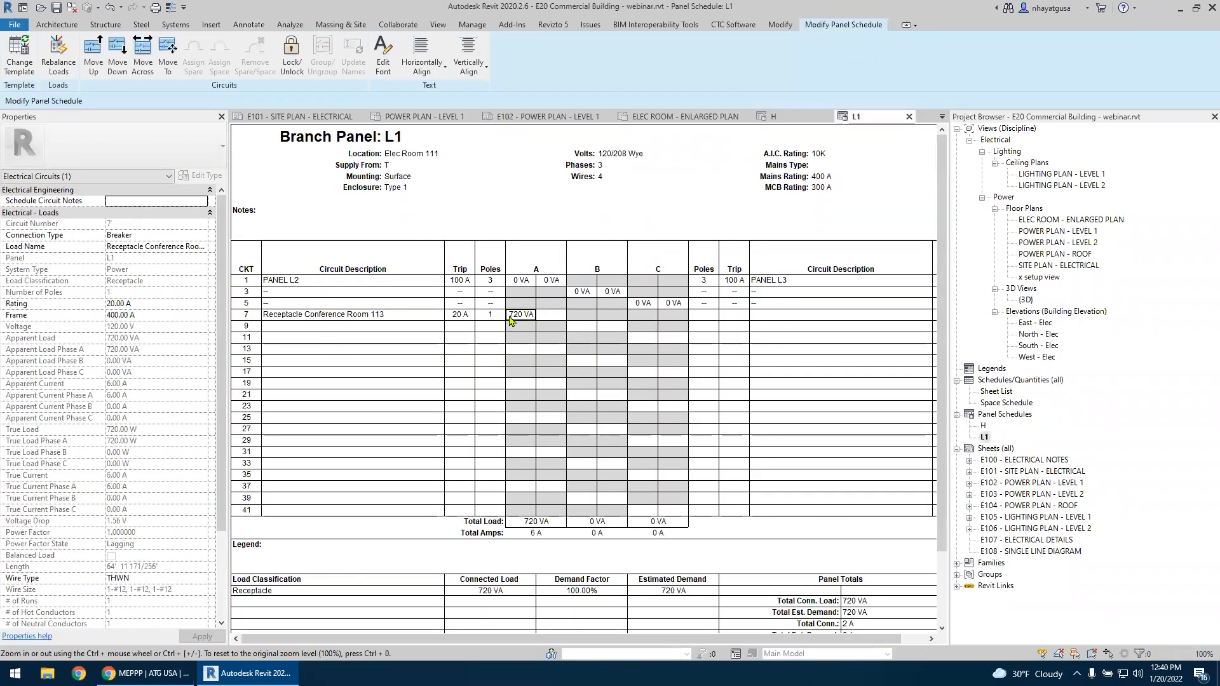
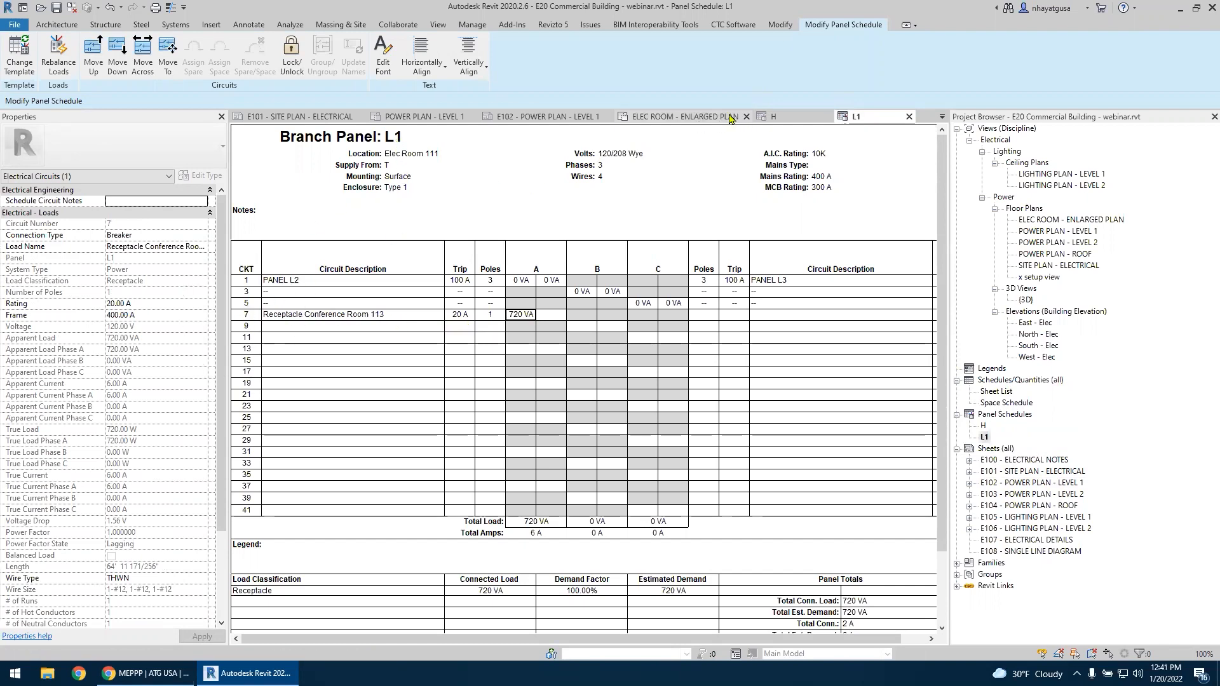
Return to sheet E102 and delete the circuit number tag of the receptacle beside the data outlet
click(708, 118)
click(580, 117)
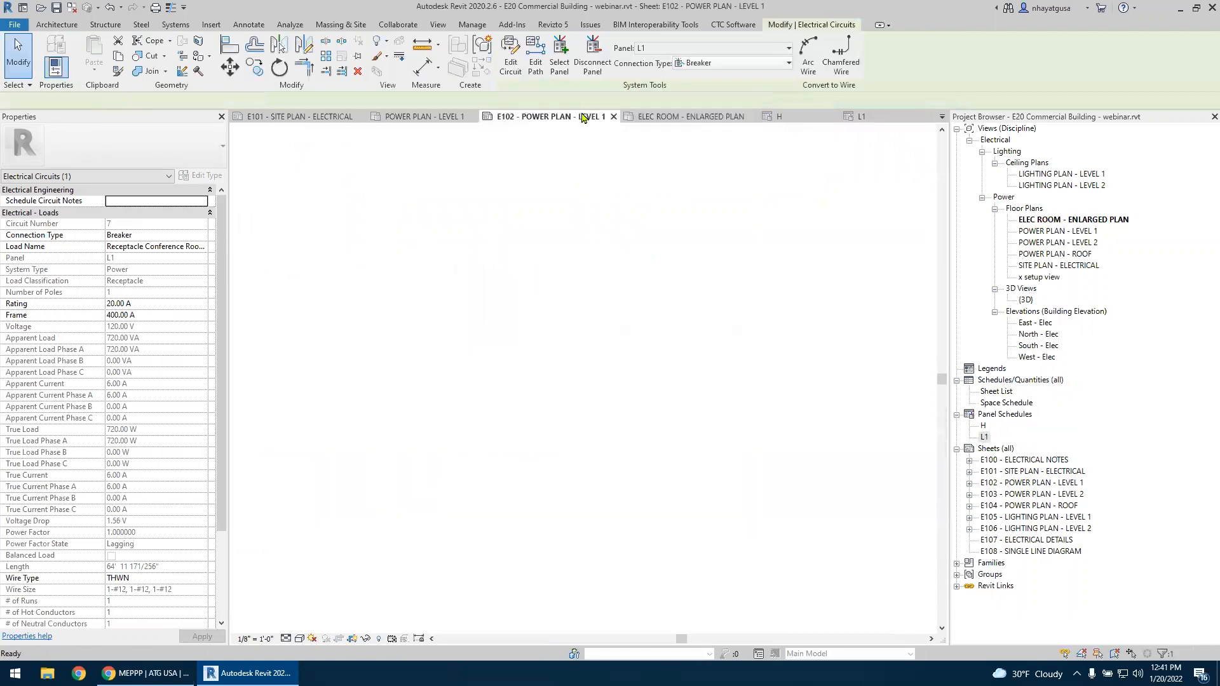
click(496, 544)
scroll(400, 489, down, 3)
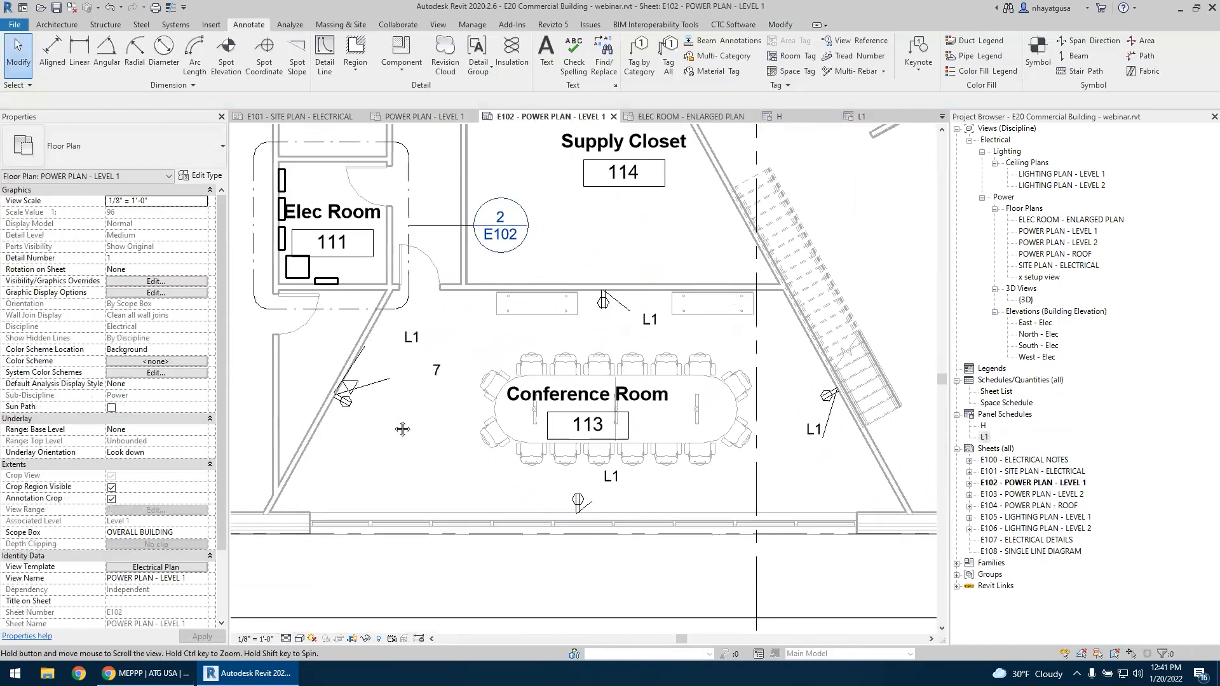
click(415, 347)
key(Delete)
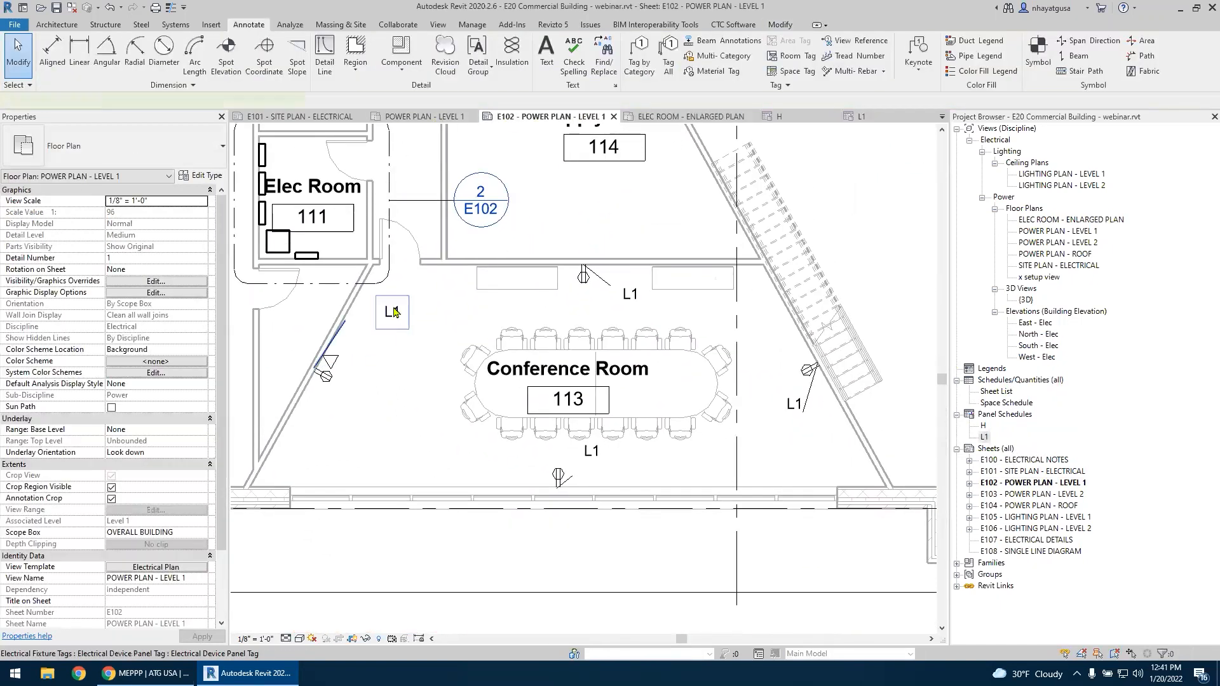
Change the panel tag beside the data outlet to the Electrical Device Circuit Tag type and move it level with its receptacle
click(392, 311)
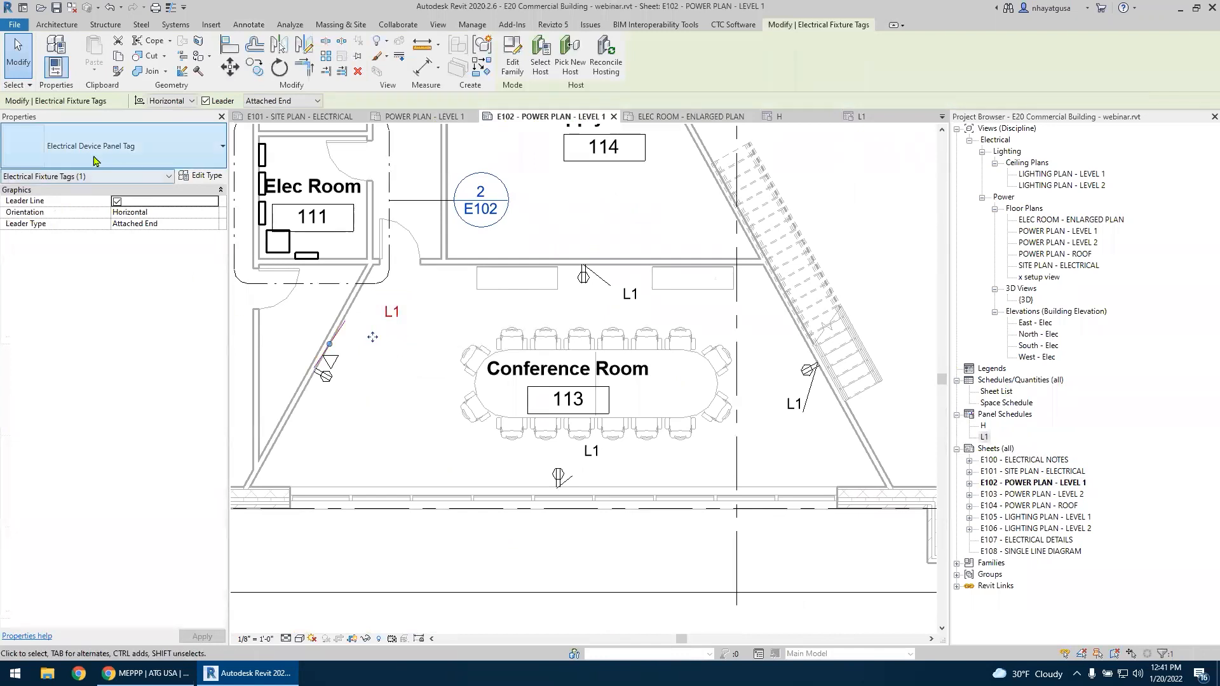
click(94, 157)
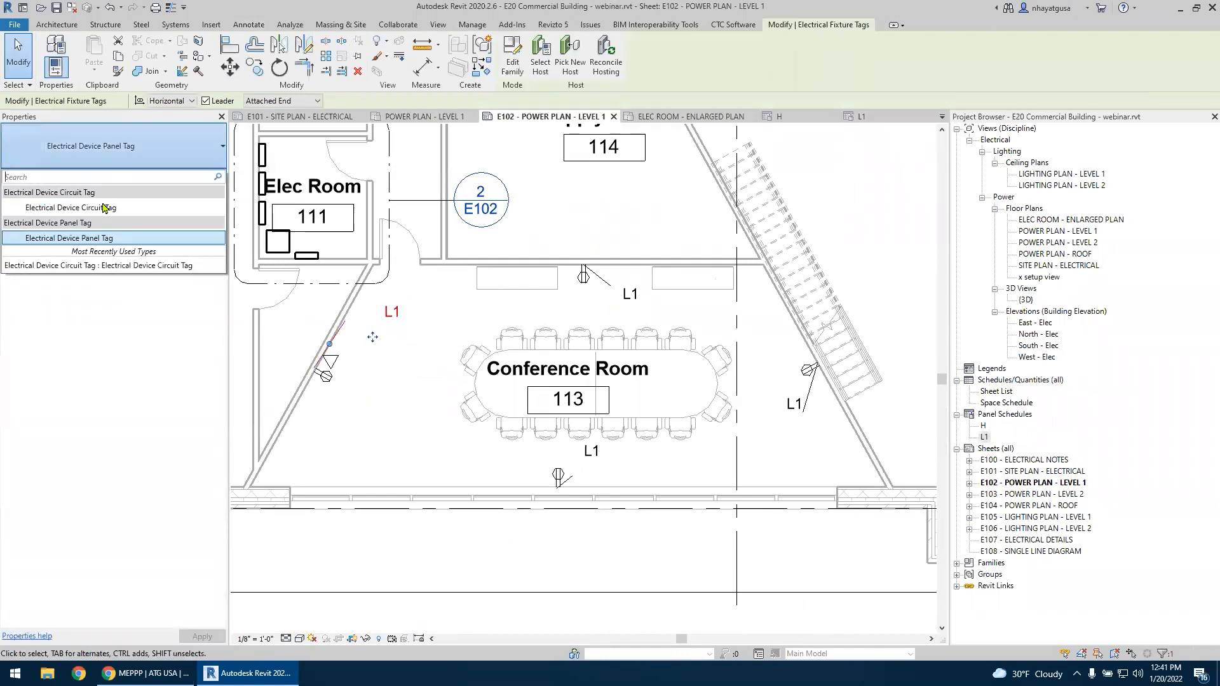
click(70, 207)
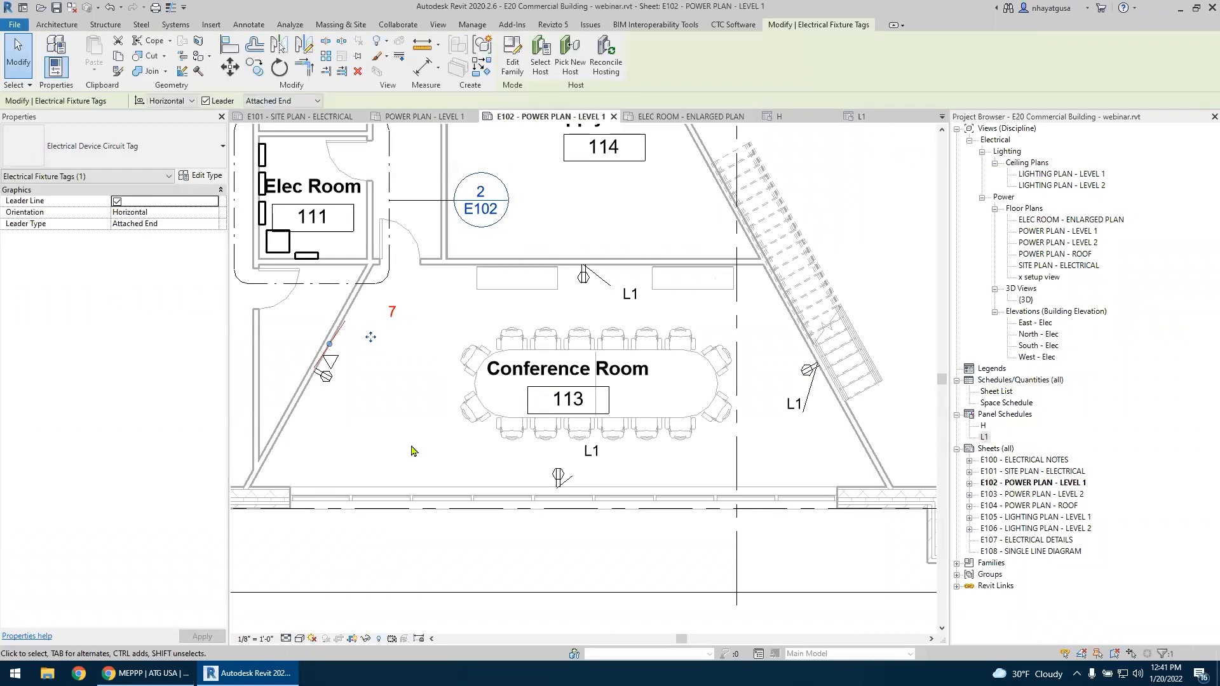
scroll(346, 434, up, 3)
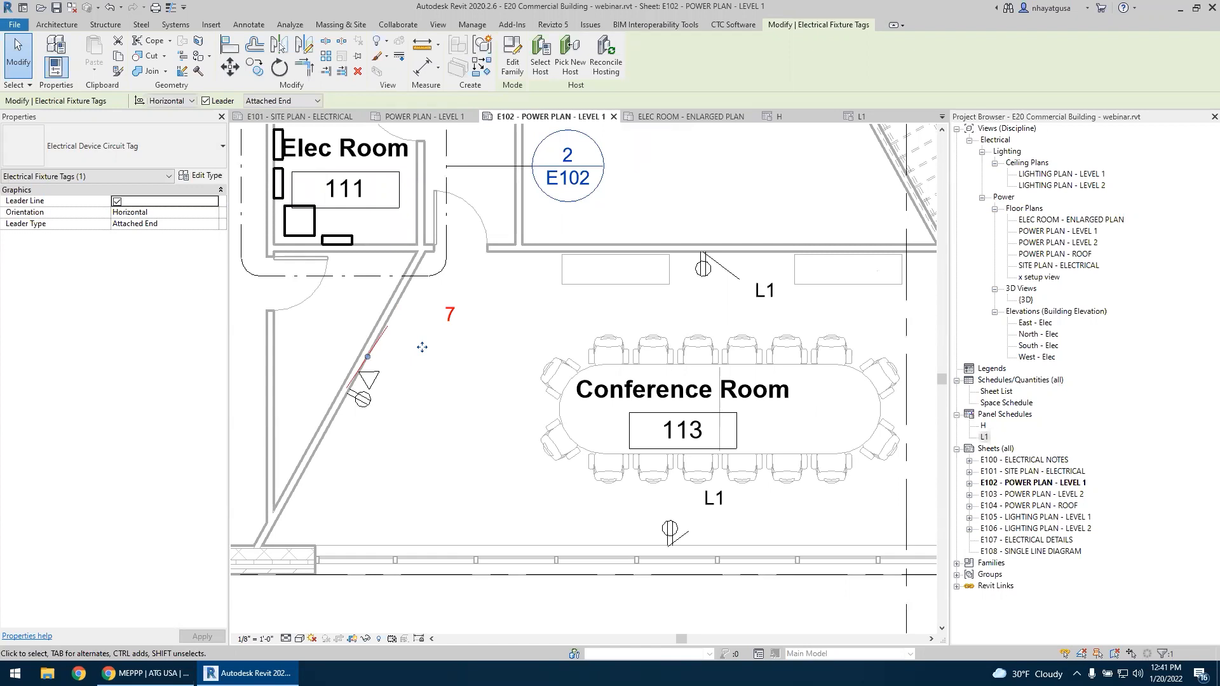
click(445, 432)
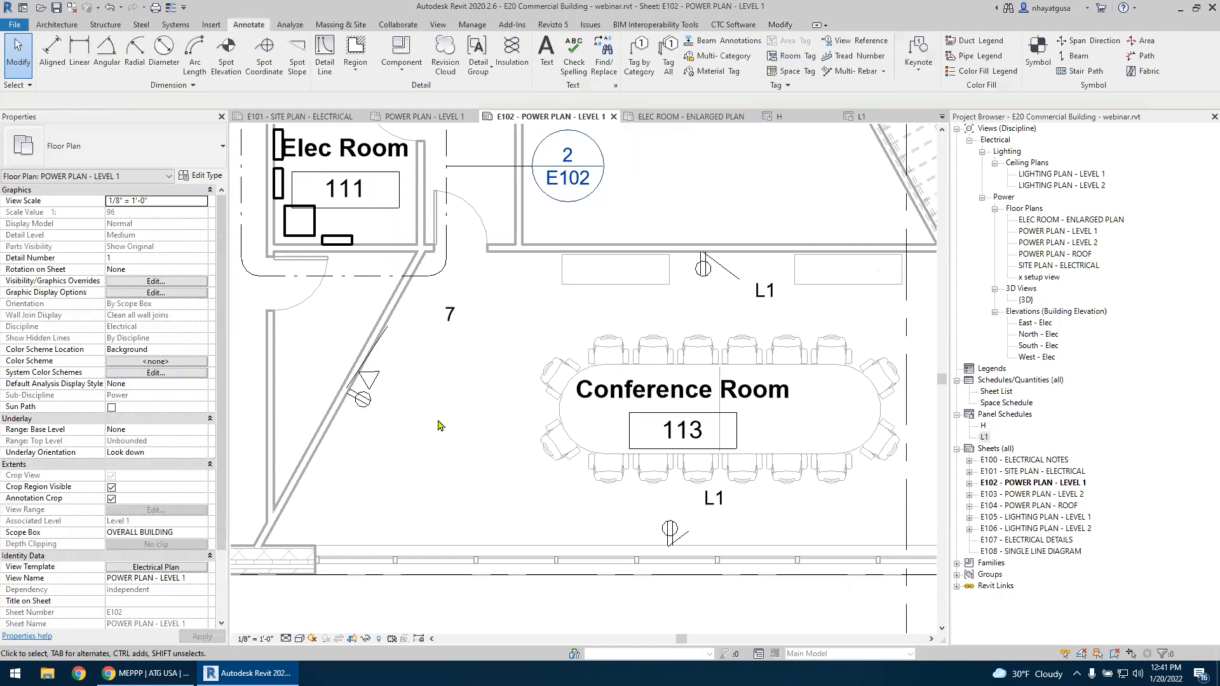
click(450, 315)
drag(424, 347, 460, 407)
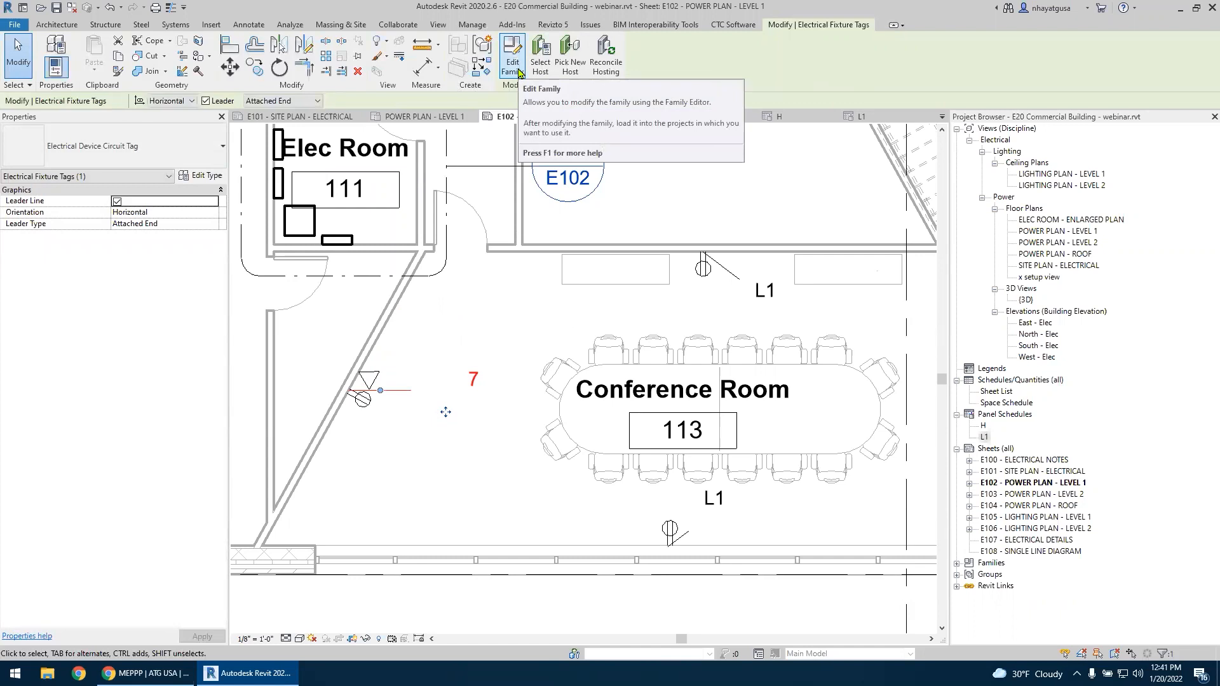
Open the Electrical Device Circuit Tag family for editing and add the Panel parameter to its label
click(518, 71)
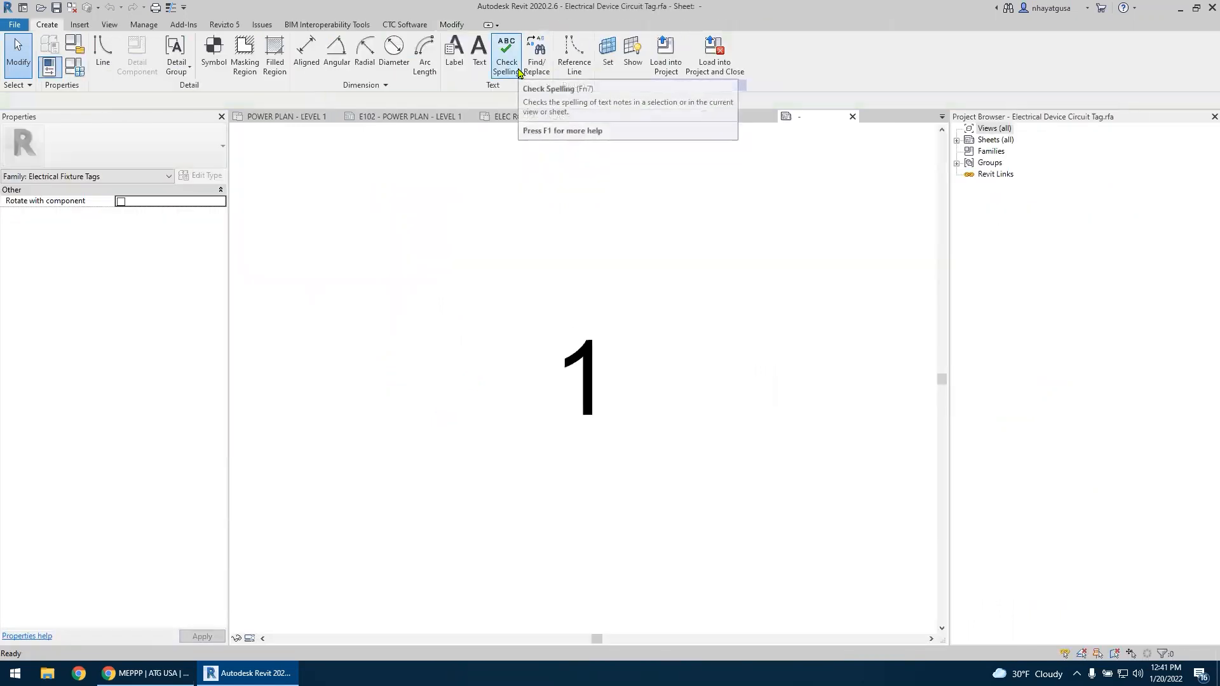
click(527, 348)
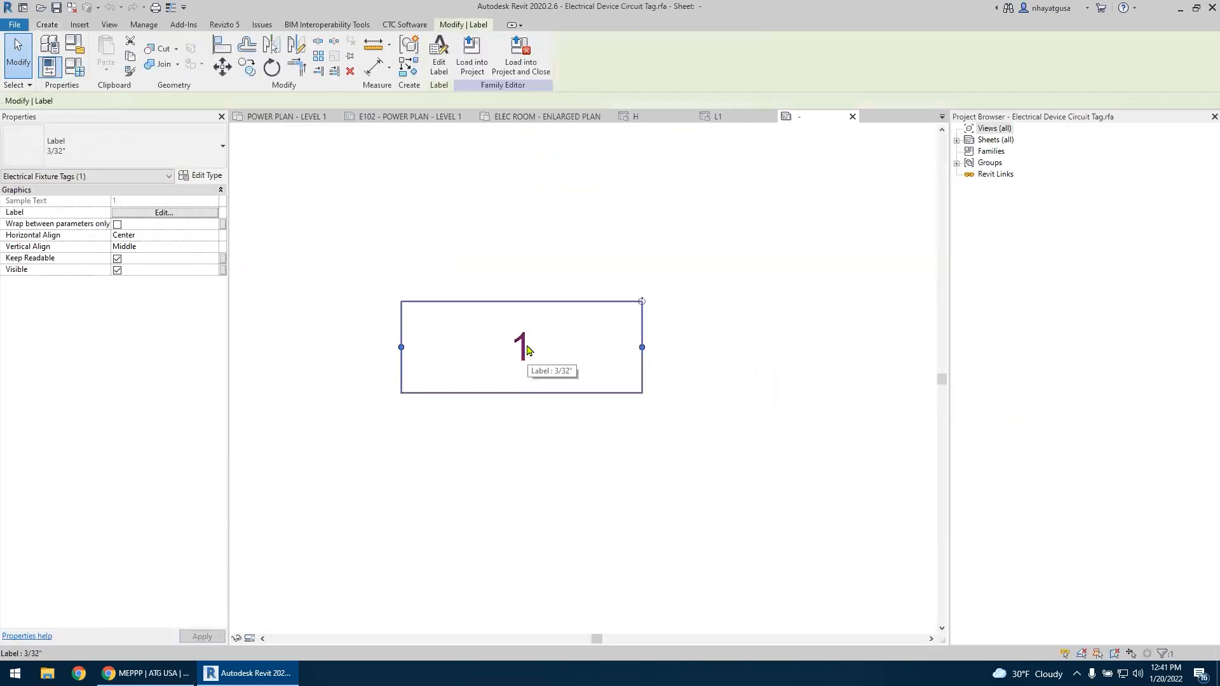
middle_drag(371, 301, 419, 299)
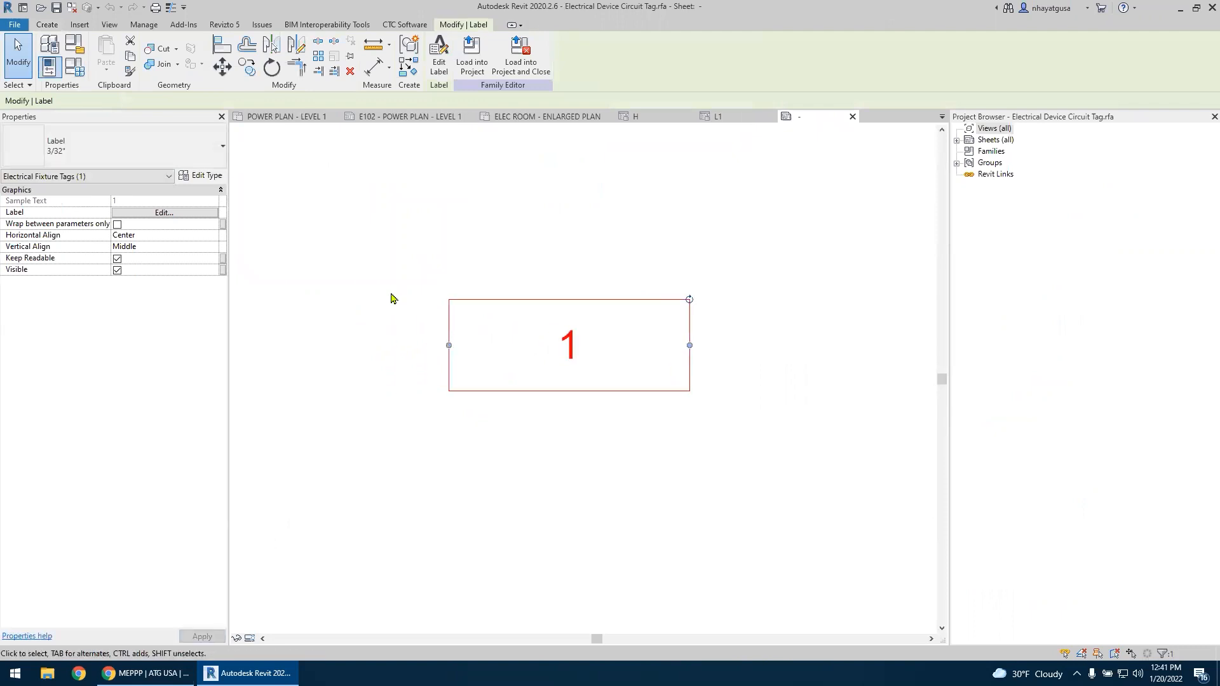
click(135, 214)
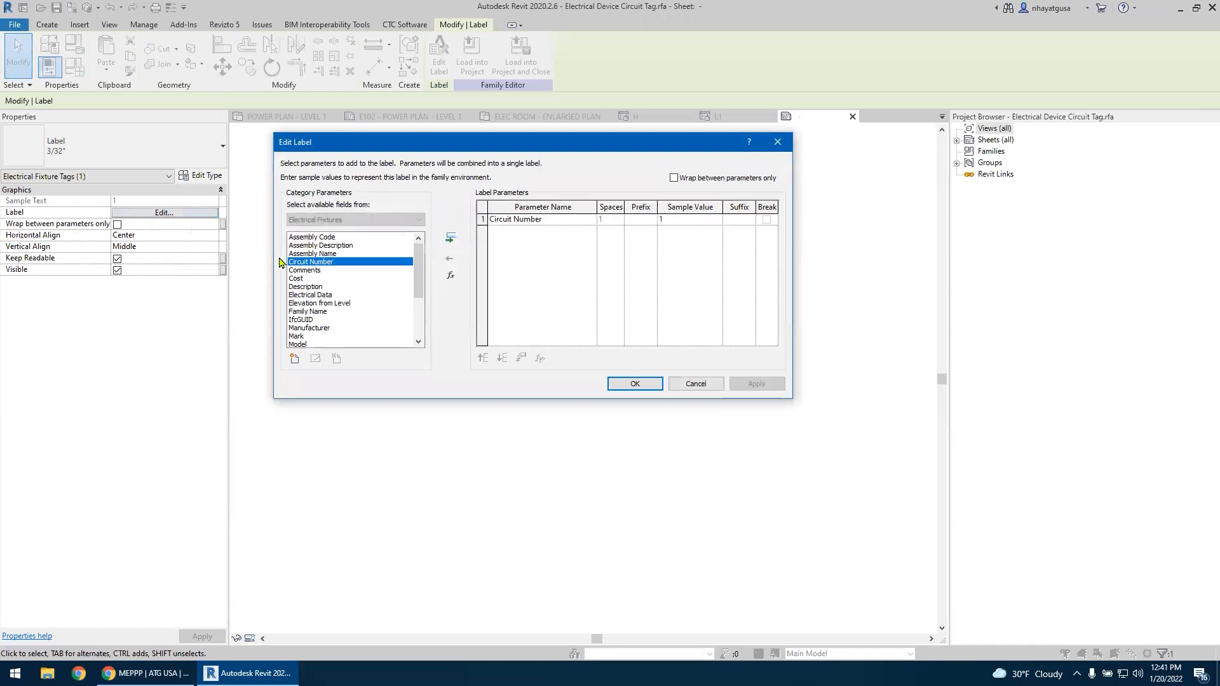
click(534, 219)
drag(493, 152, 788, 40)
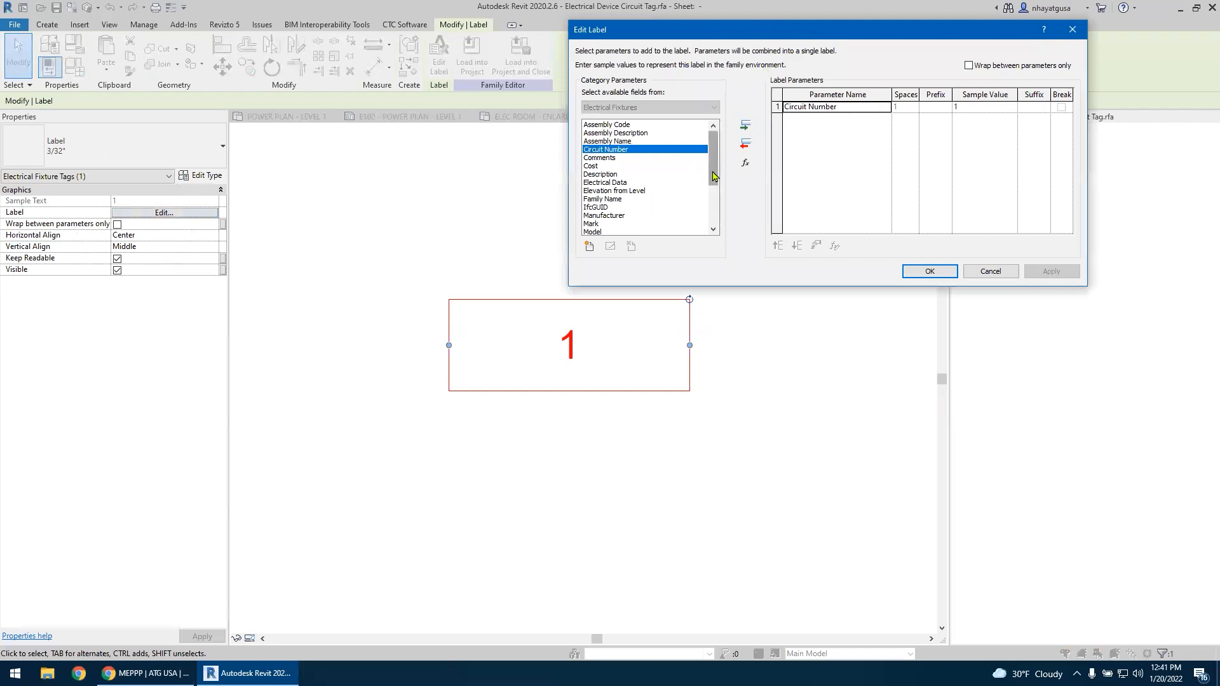
scroll(632, 200, down, 3)
click(594, 192)
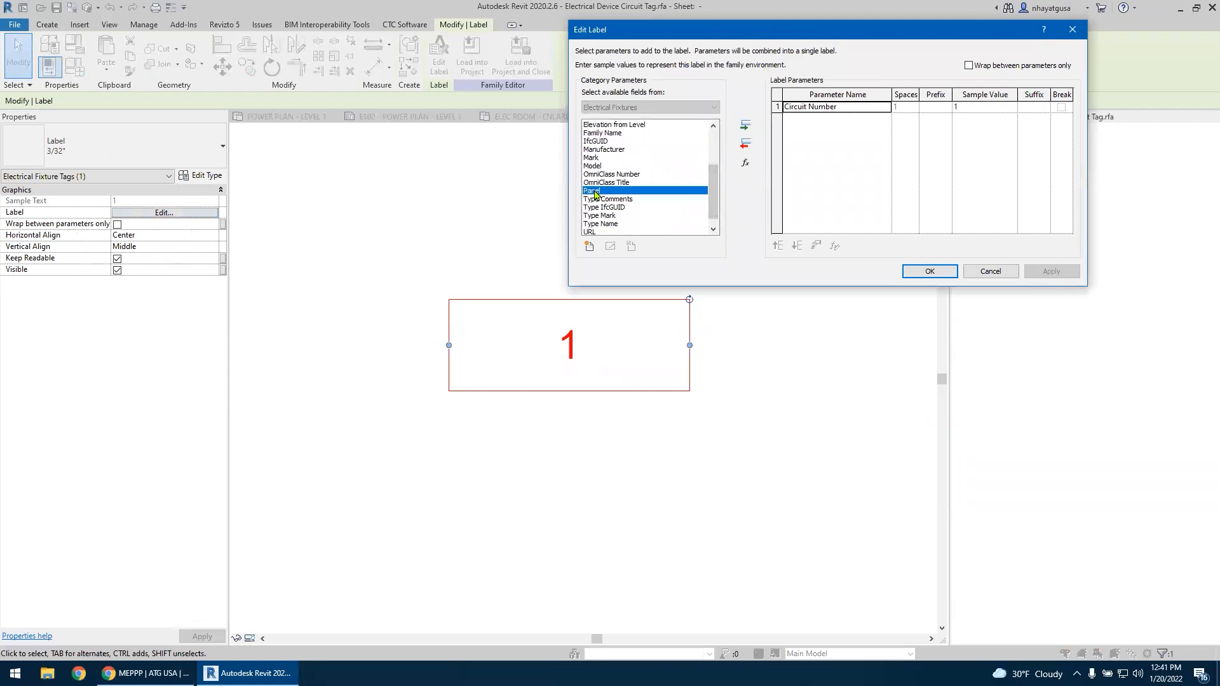
click(745, 126)
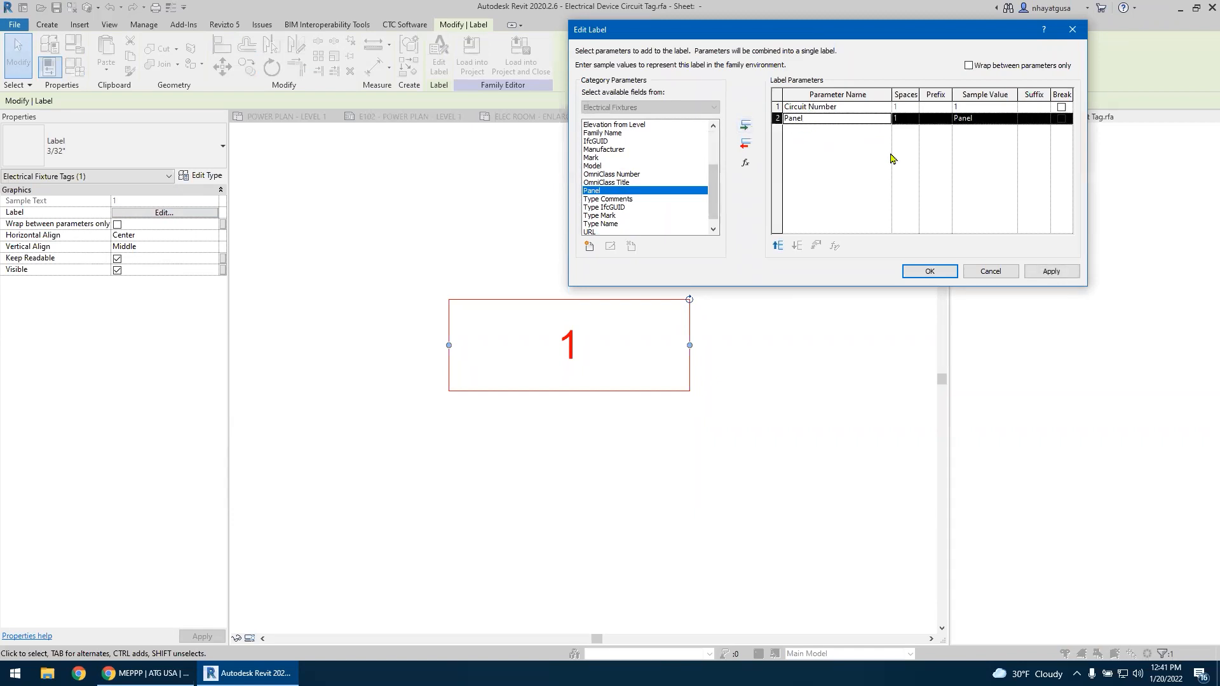
Place the Panel parameter before Circuit Number in the label and give it the suffix "-"
click(843, 107)
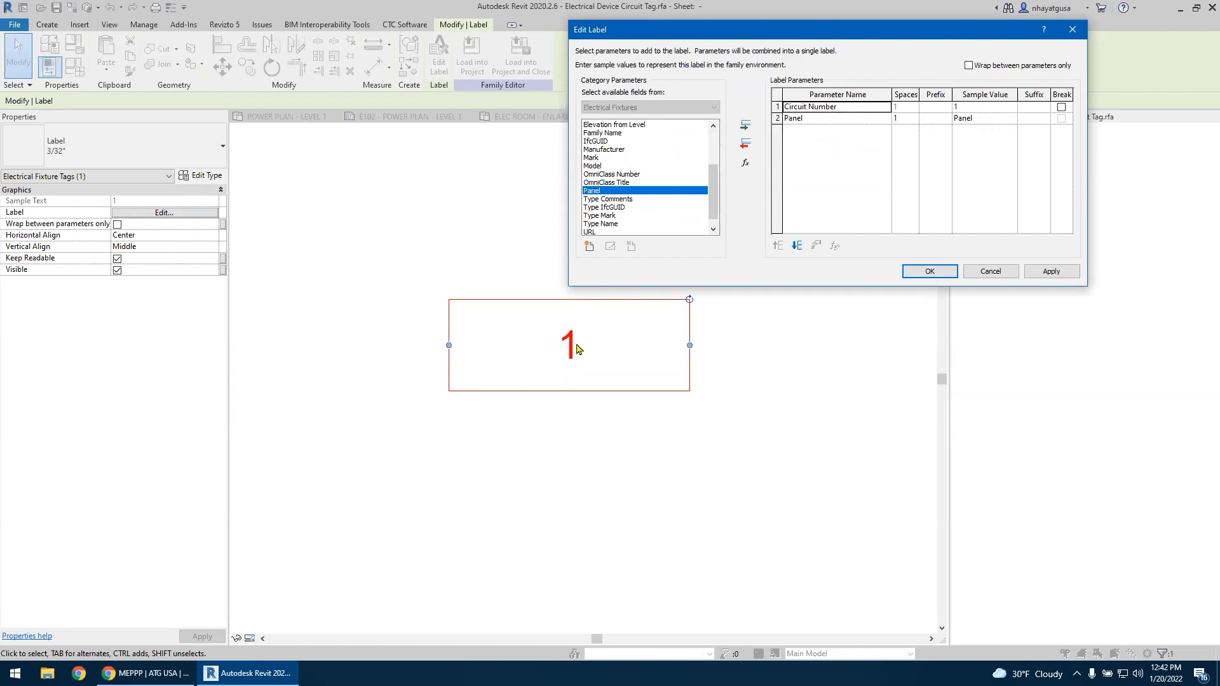
click(815, 119)
click(778, 245)
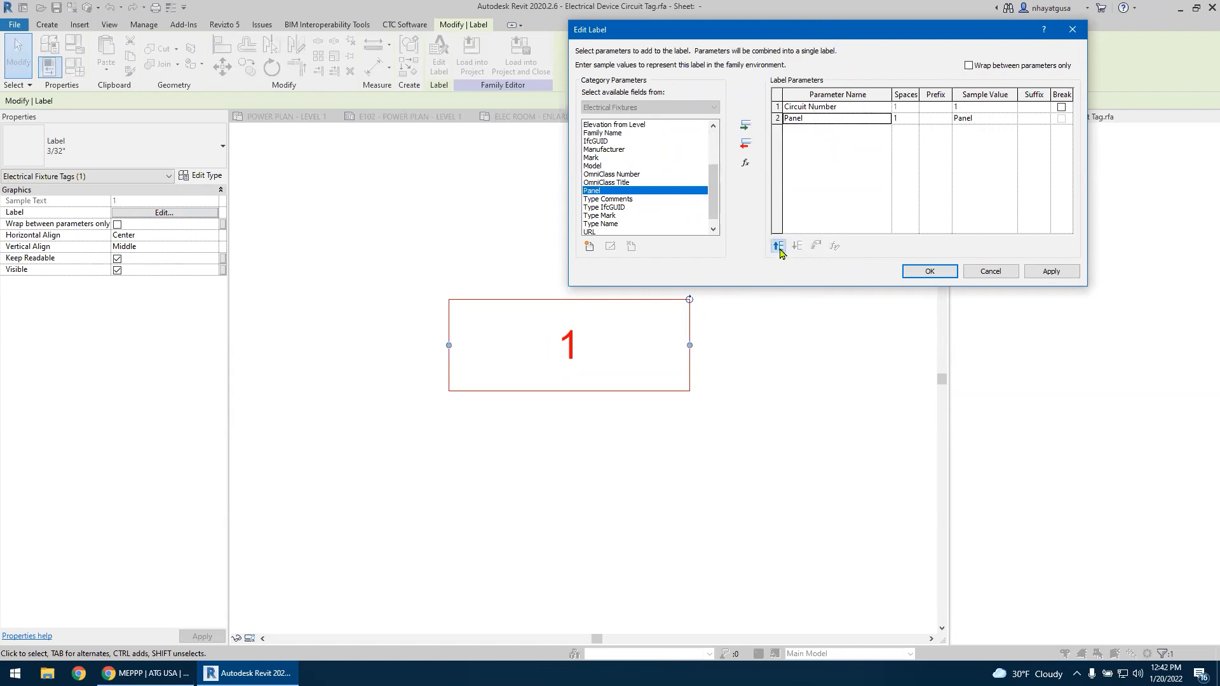
click(1027, 107)
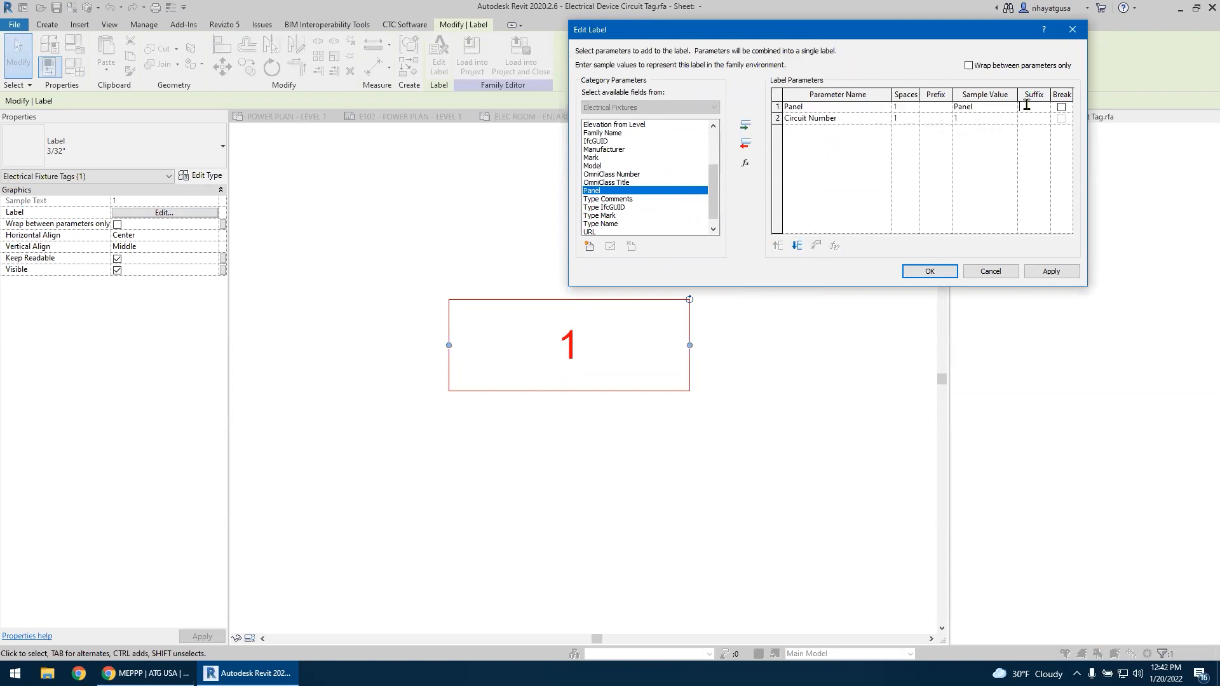
text(-)
Set the label's sample values to L1A for Panel and 24 for Circuit Number, and accept the label changes
click(985, 106)
text(H)
click(984, 119)
key(Tab)
click(1049, 274)
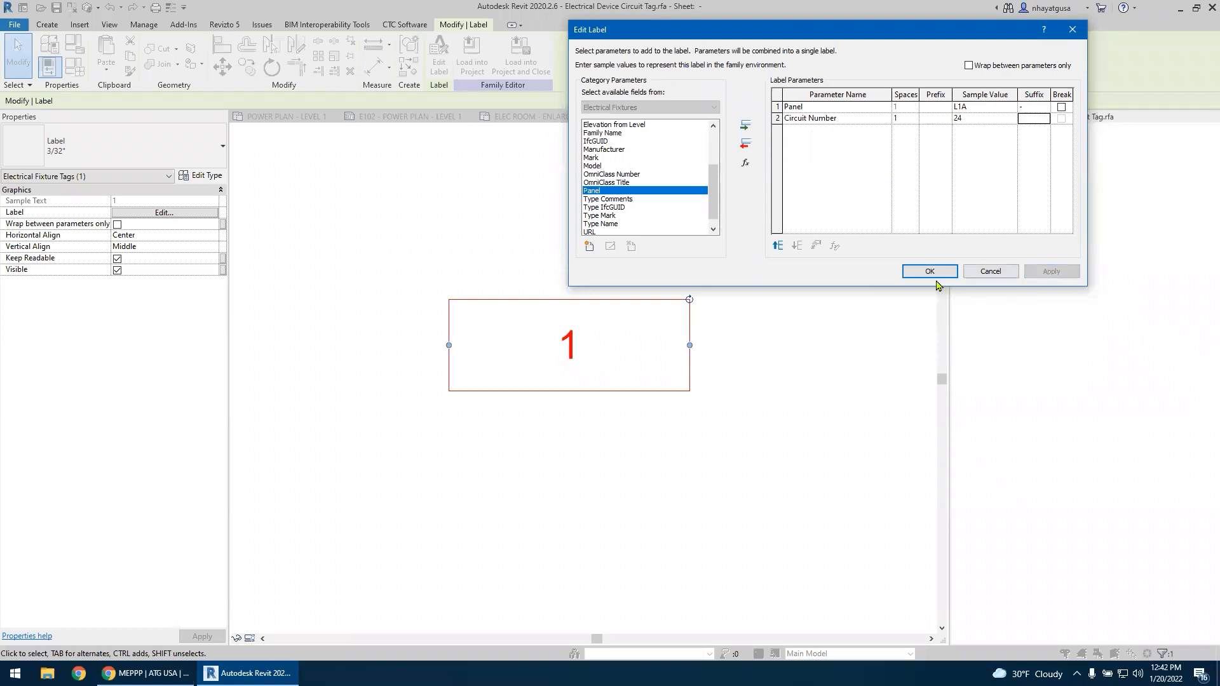
click(929, 271)
click(574, 429)
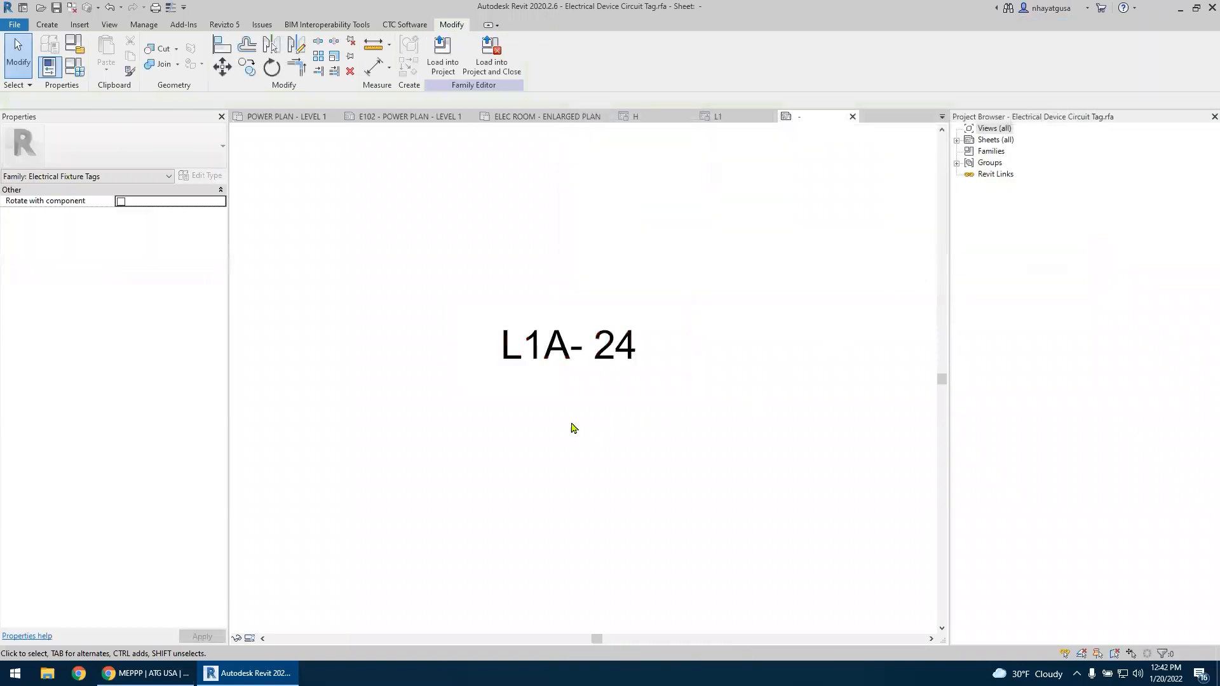
Examine the category parameters available for the circuit tag's label and accept the label as it is
click(531, 347)
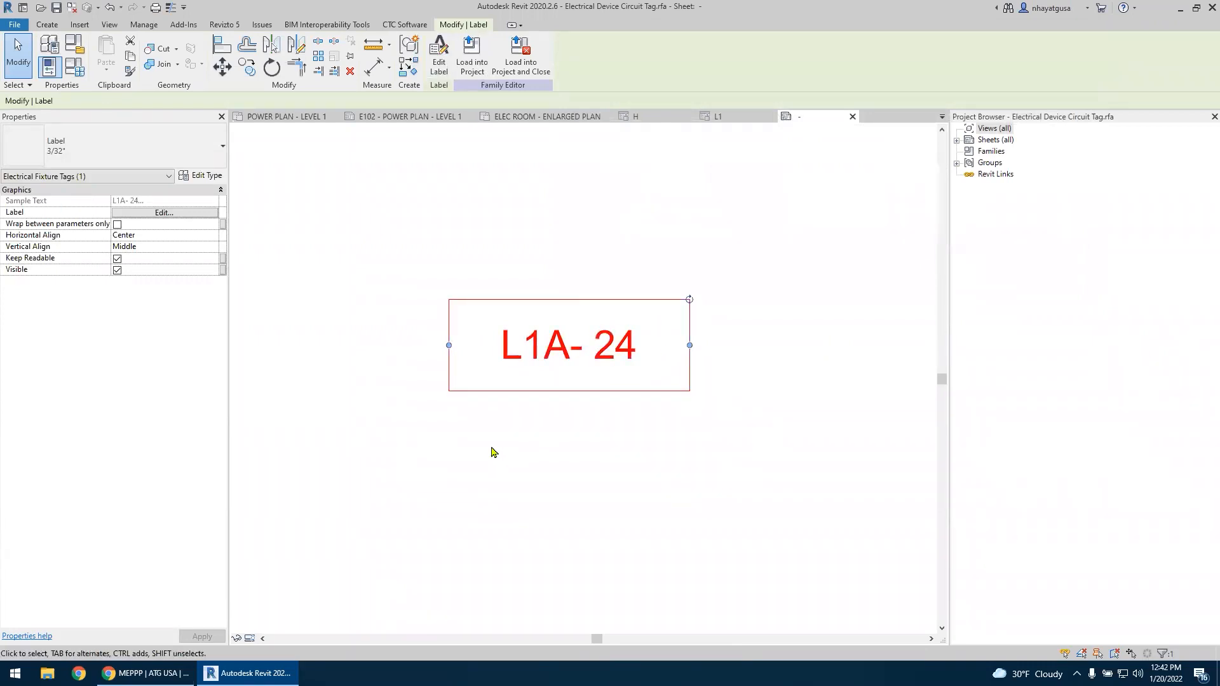
click(495, 451)
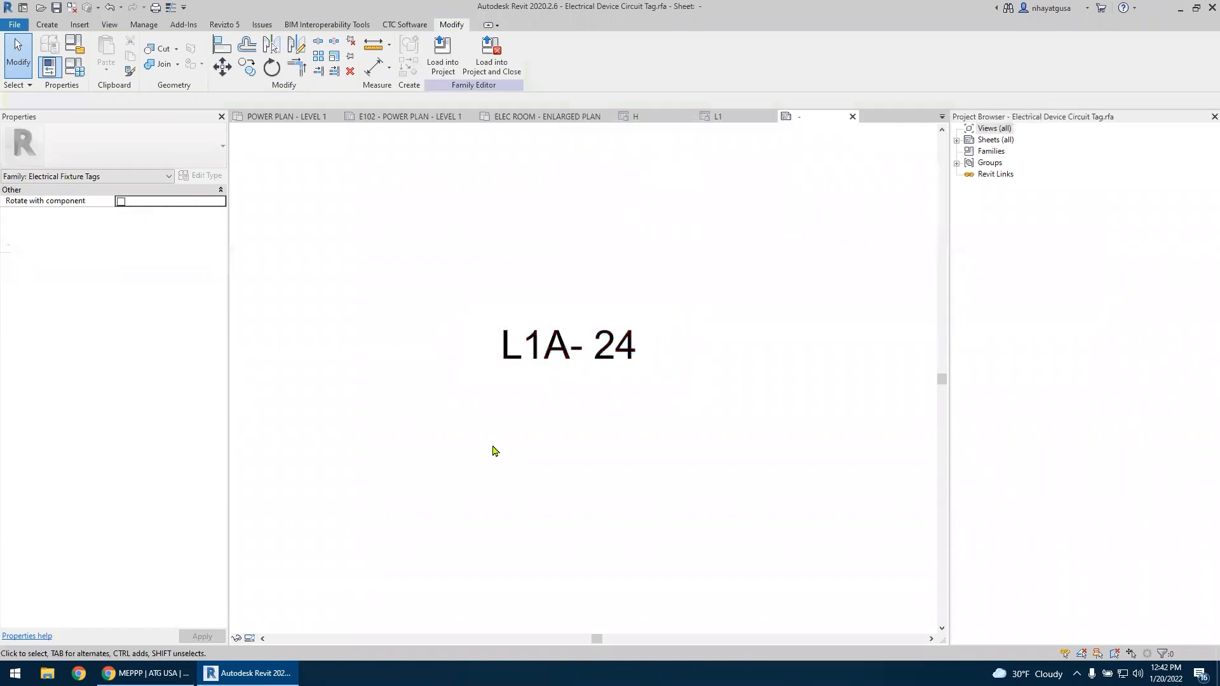
click(536, 361)
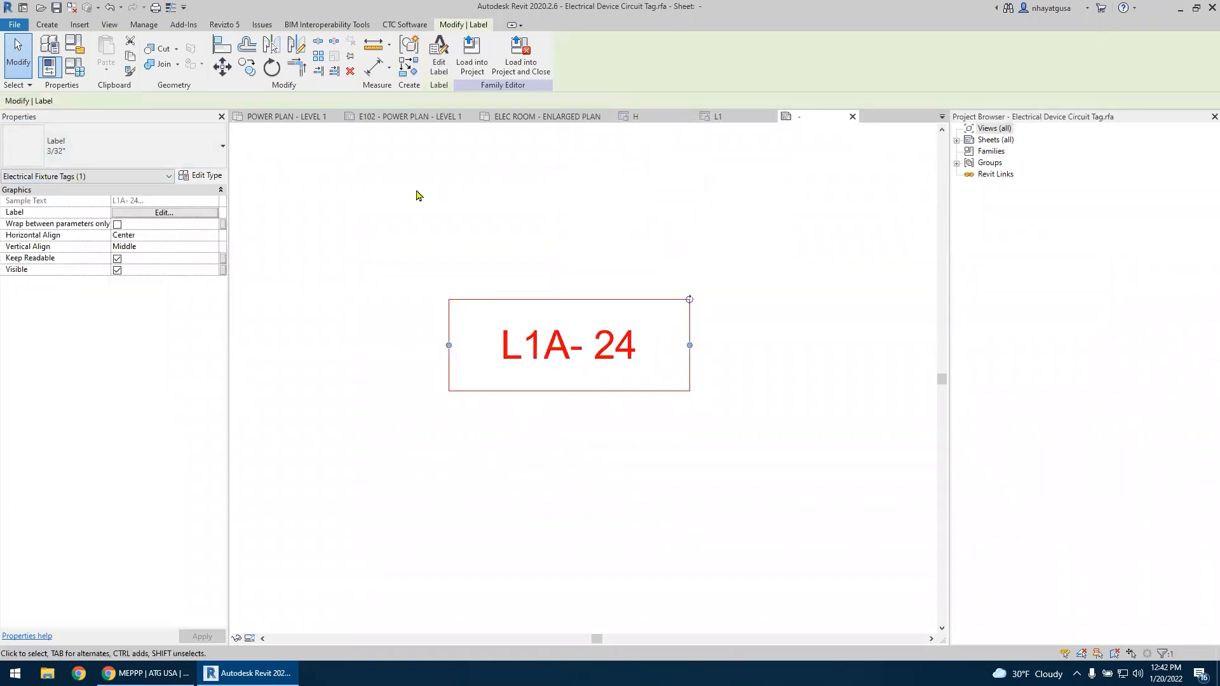
click(164, 212)
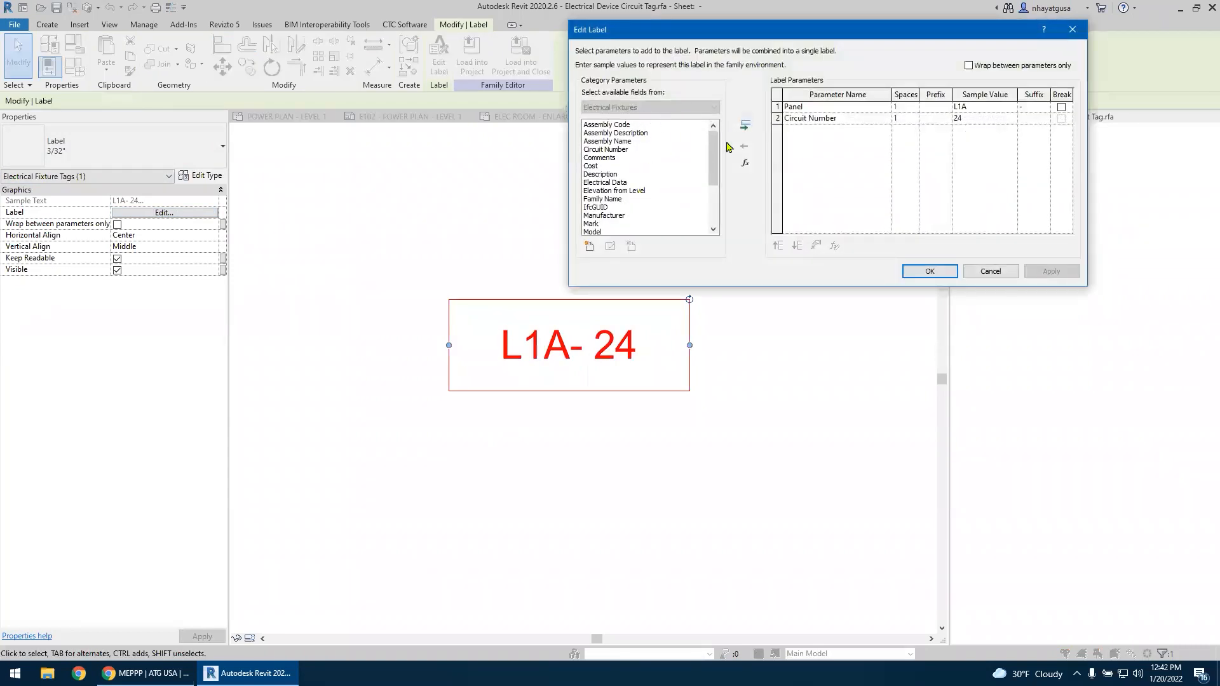
drag(717, 172, 702, 217)
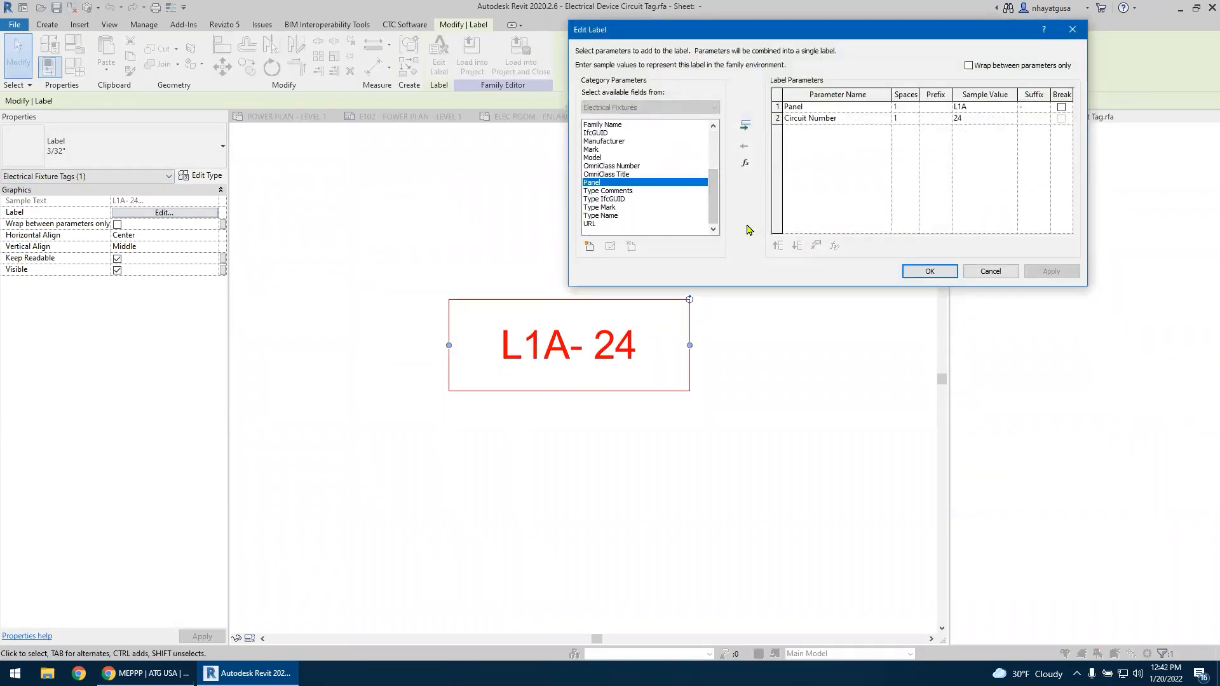
scroll(645, 202, up, 2)
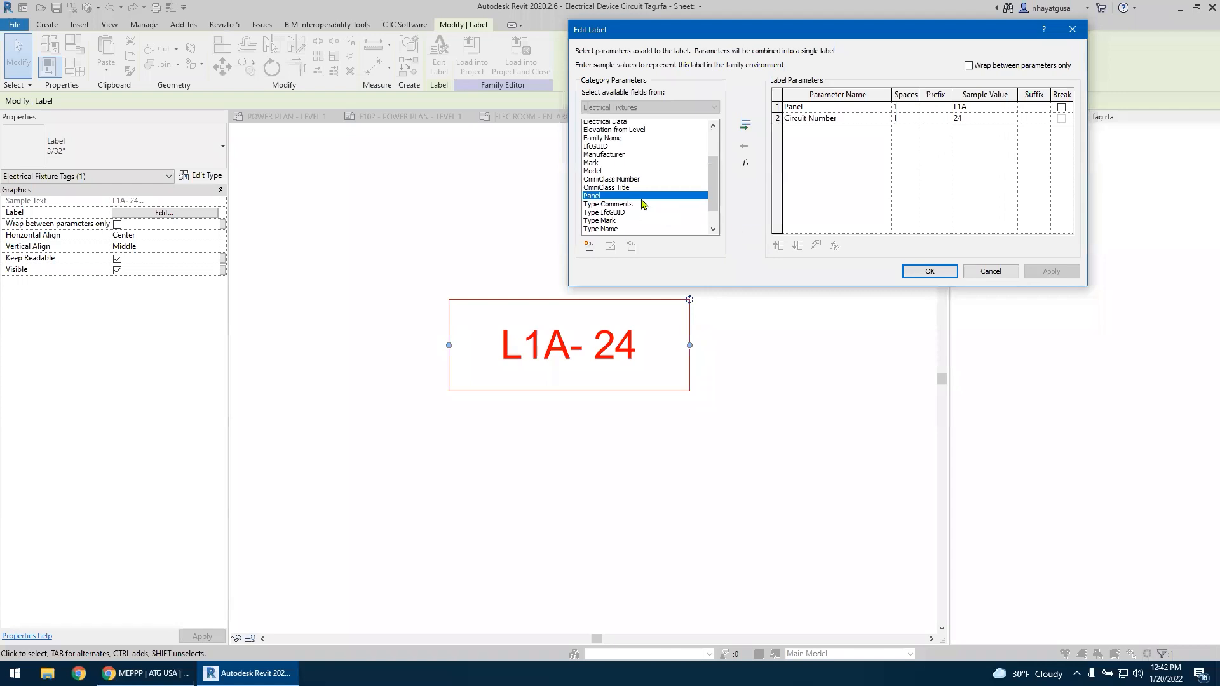
click(601, 199)
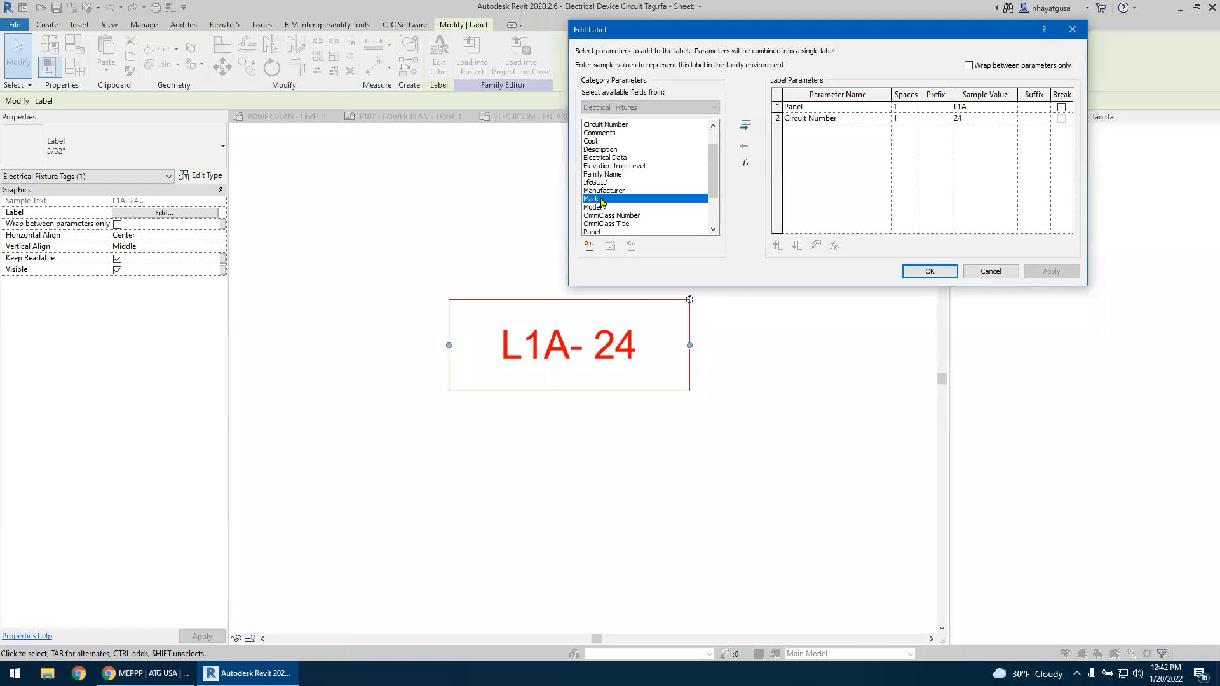
click(598, 135)
scroll(598, 136, up, 1)
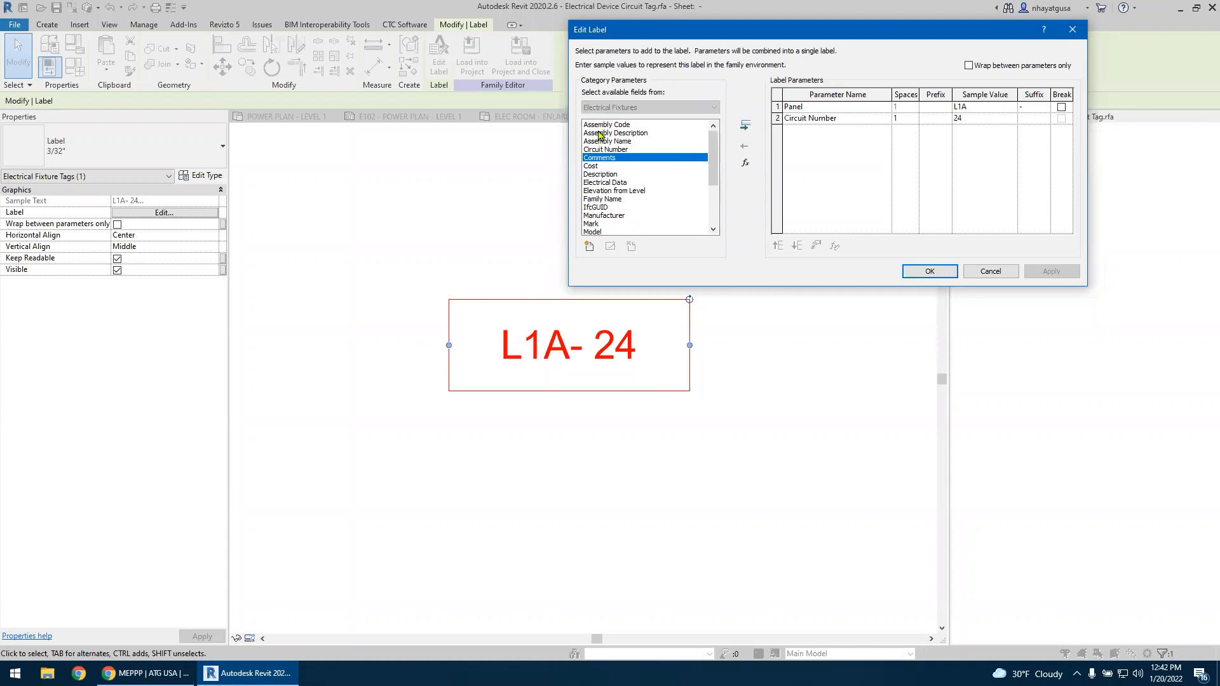
click(599, 134)
scroll(610, 189, down, 2)
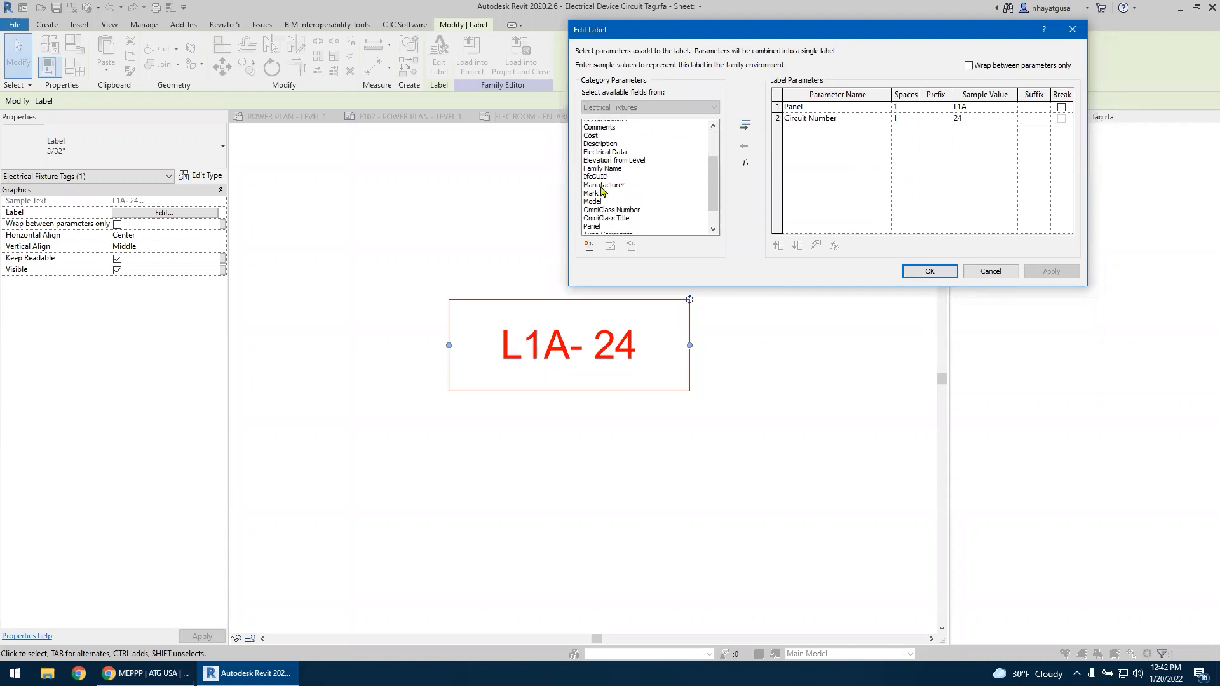
scroll(604, 191, up, 2)
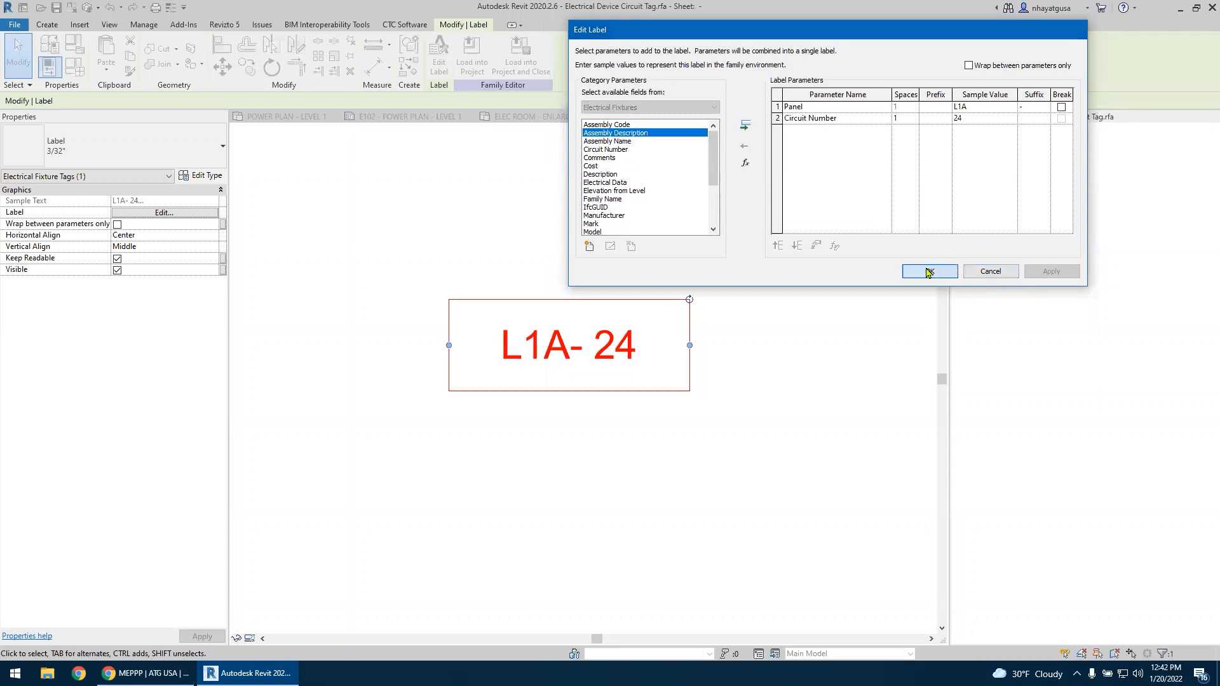
click(929, 271)
click(641, 441)
click(591, 356)
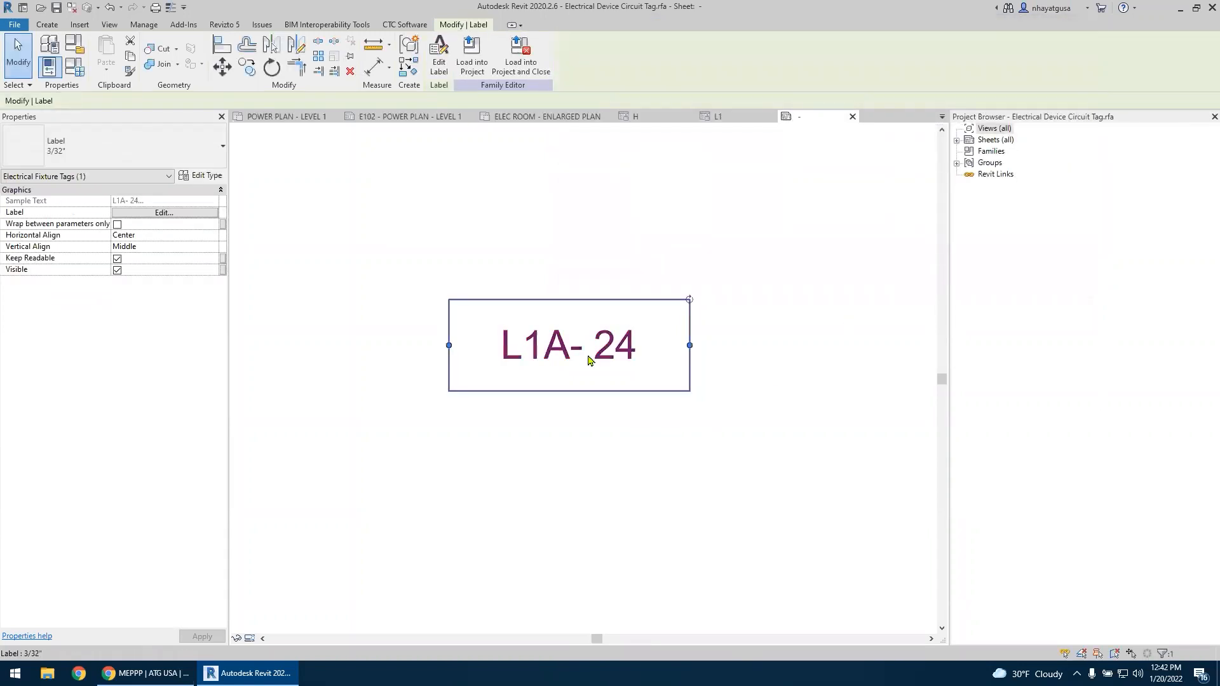
click(729, 319)
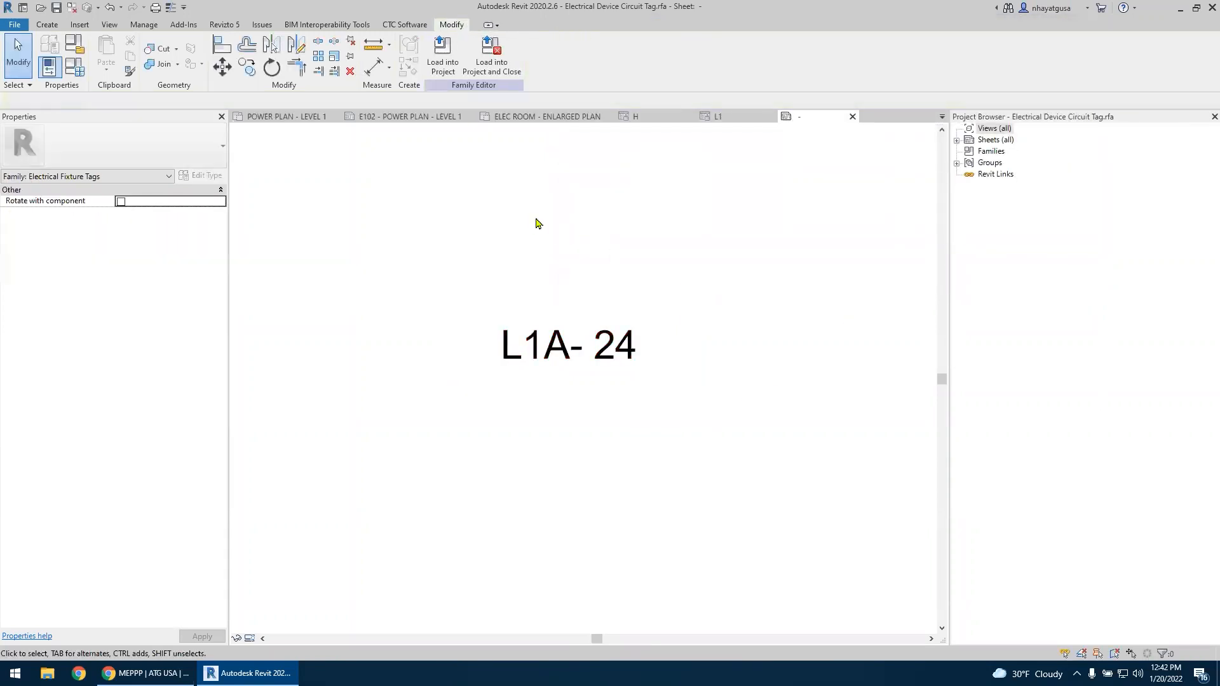
Load the circuit tag family into the project and close it without saving, overwriting the existing version and its parameter values
click(492, 68)
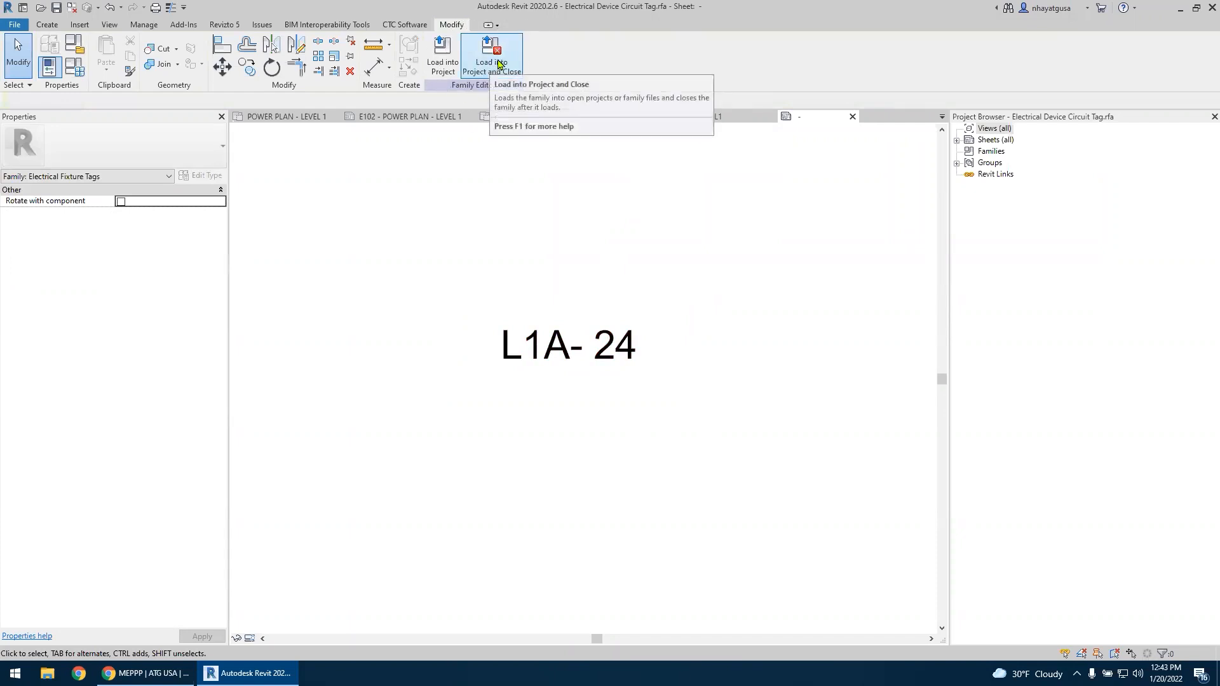
click(499, 64)
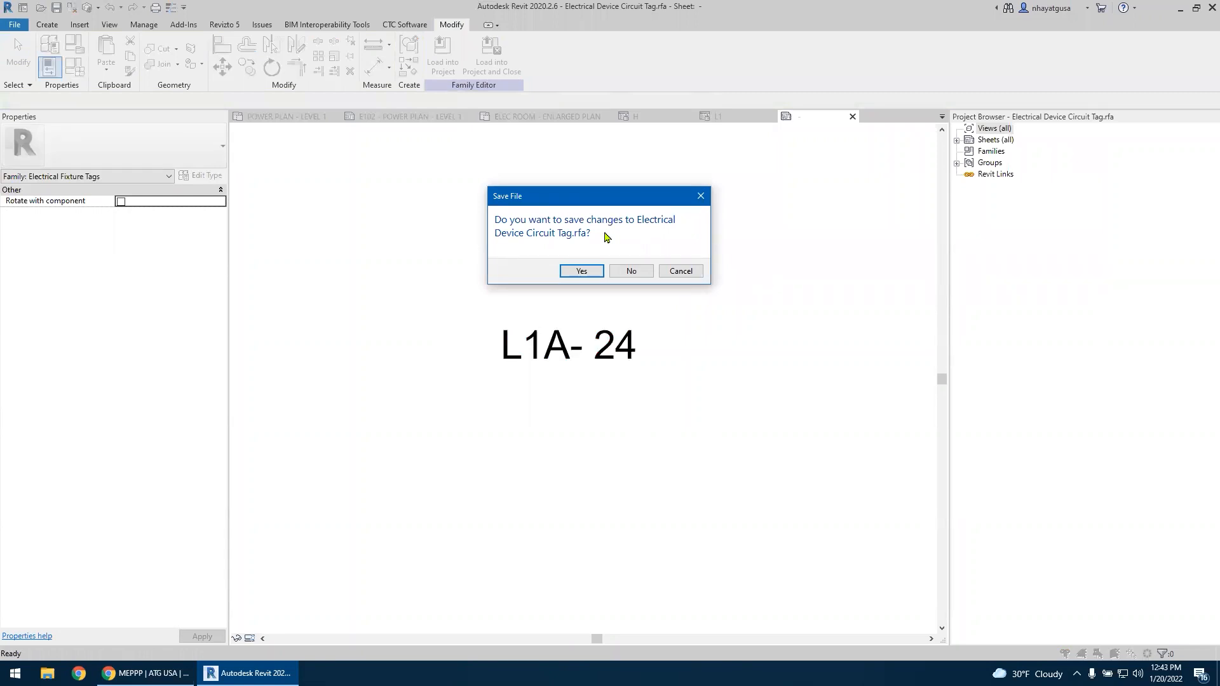
click(628, 274)
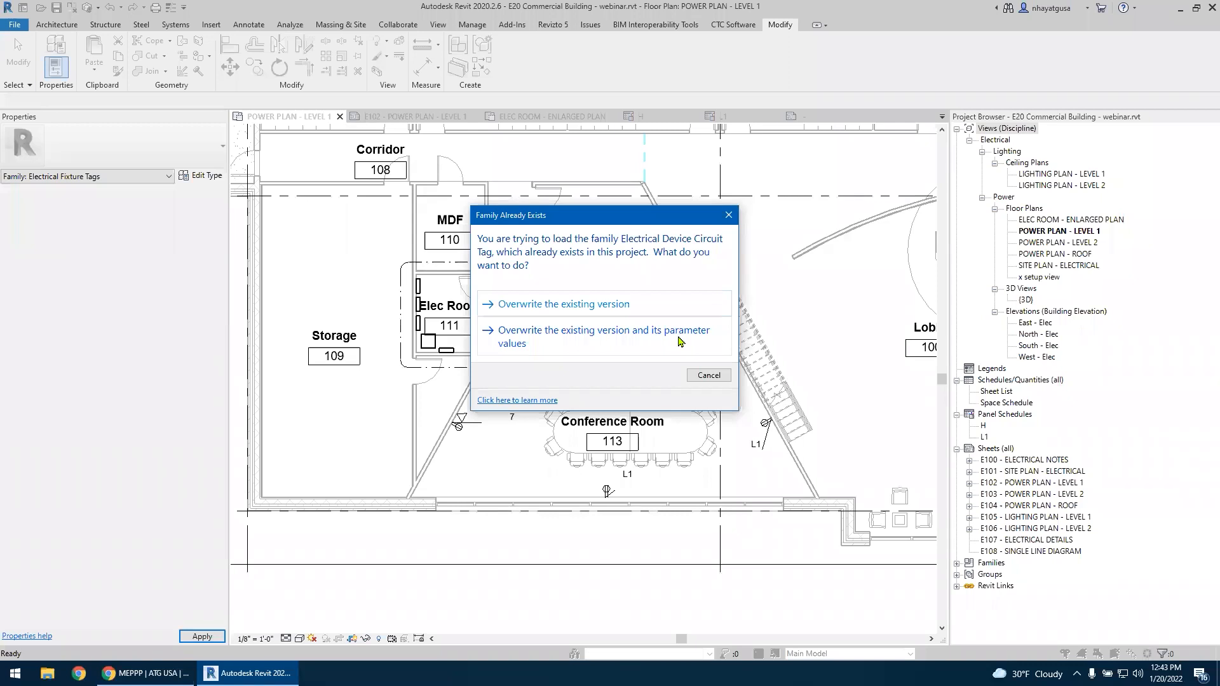
click(581, 343)
scroll(500, 469, up, 3)
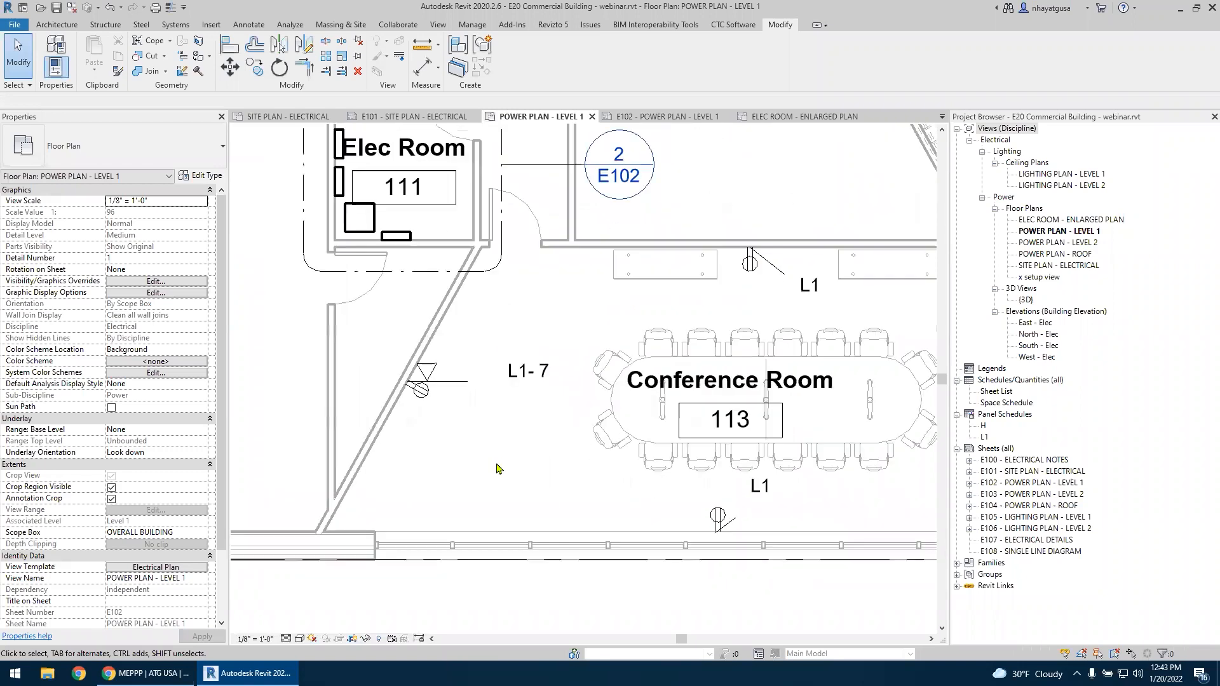
click(526, 372)
click(89, 145)
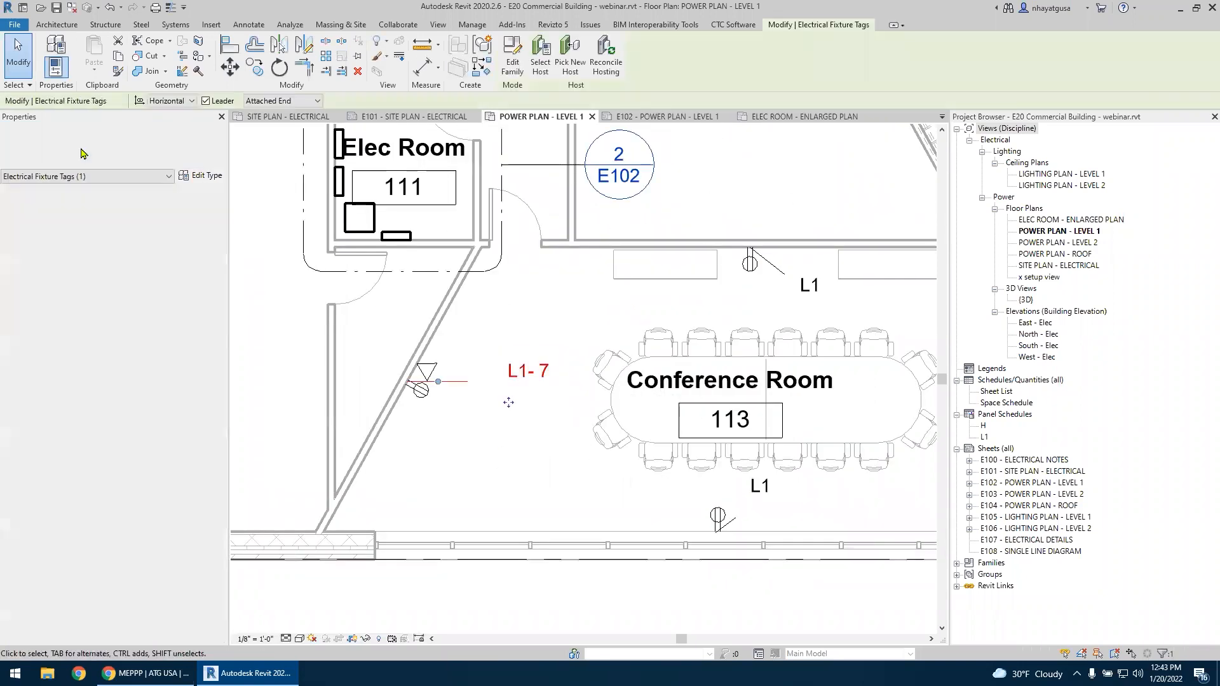
click(495, 463)
Change the three remaining Conference Room panel tags to the Electrical Device Circuit Tag type
scroll(476, 438, down, 2)
scroll(555, 443, down, 1)
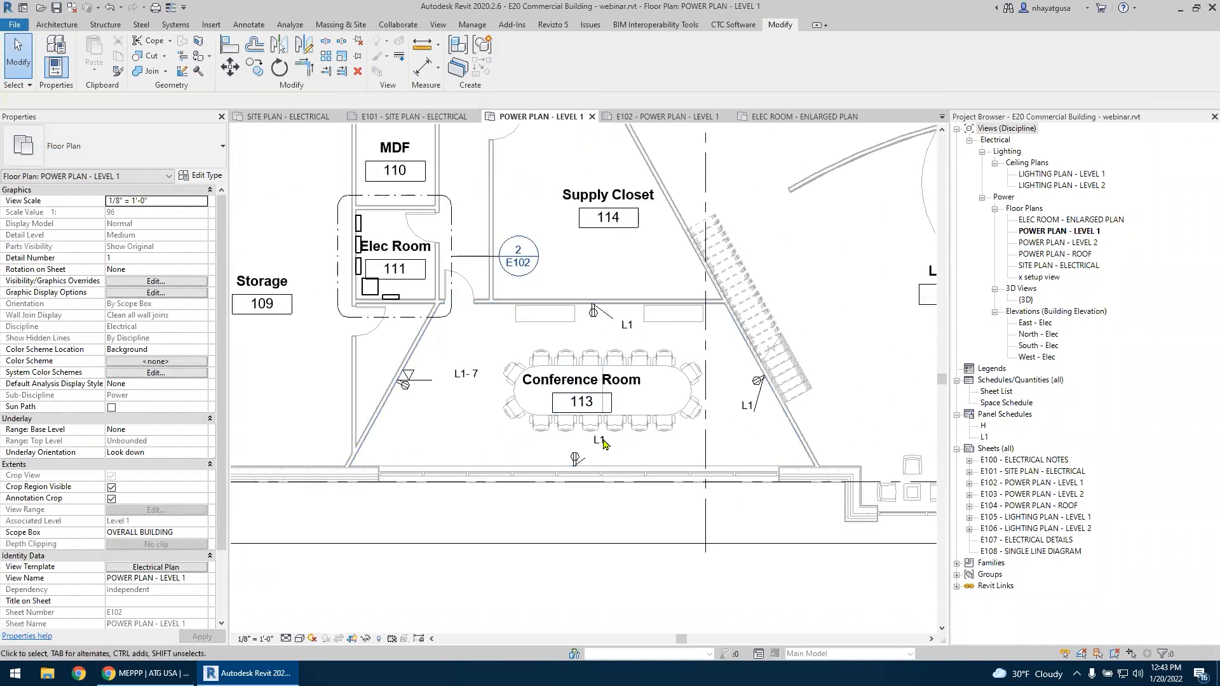
click(599, 439)
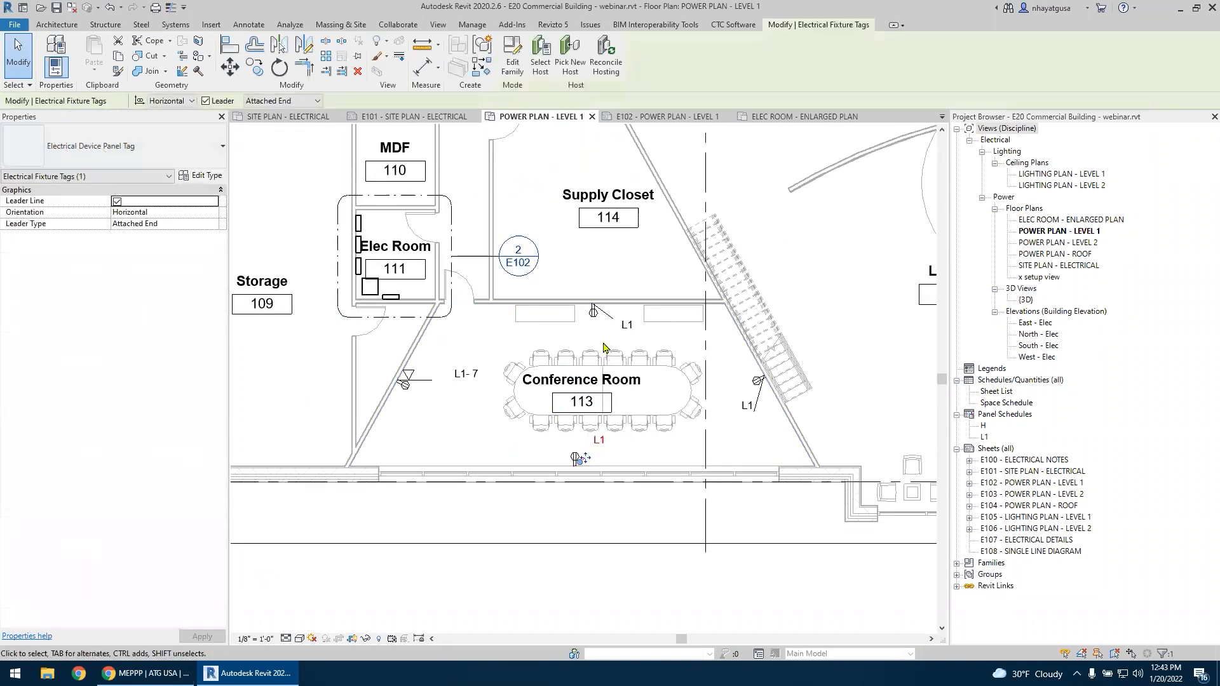
ctrl+click(747, 406)
ctrl+click(626, 325)
click(108, 146)
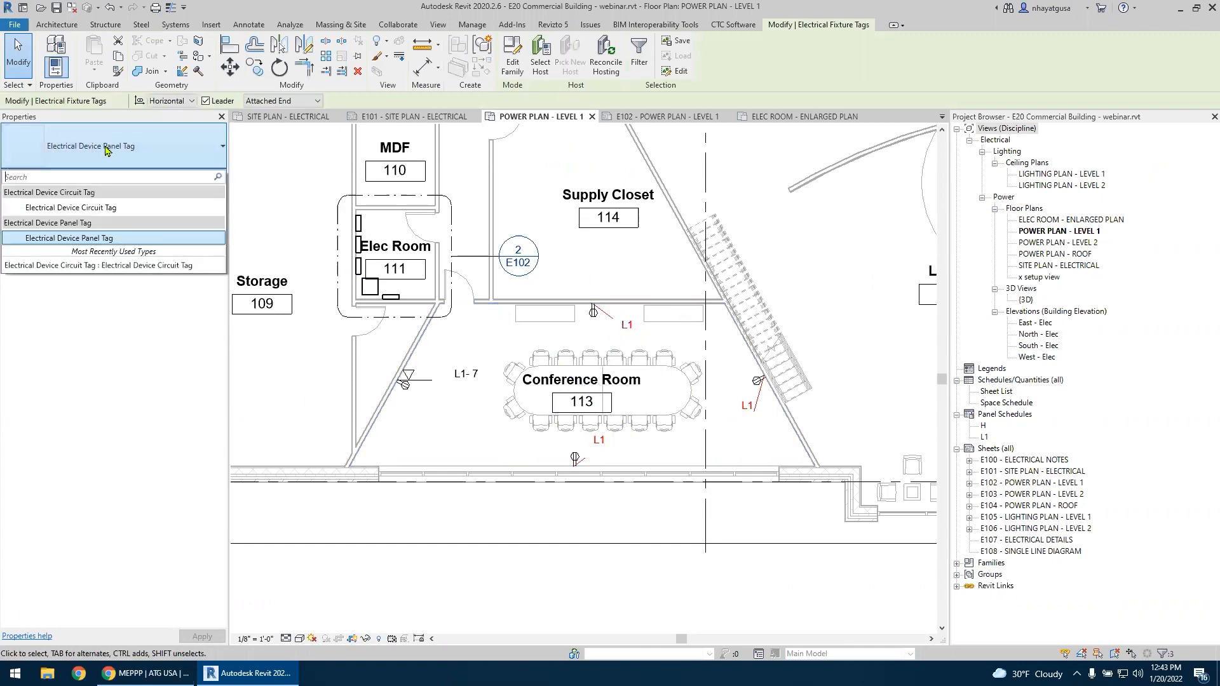
click(104, 209)
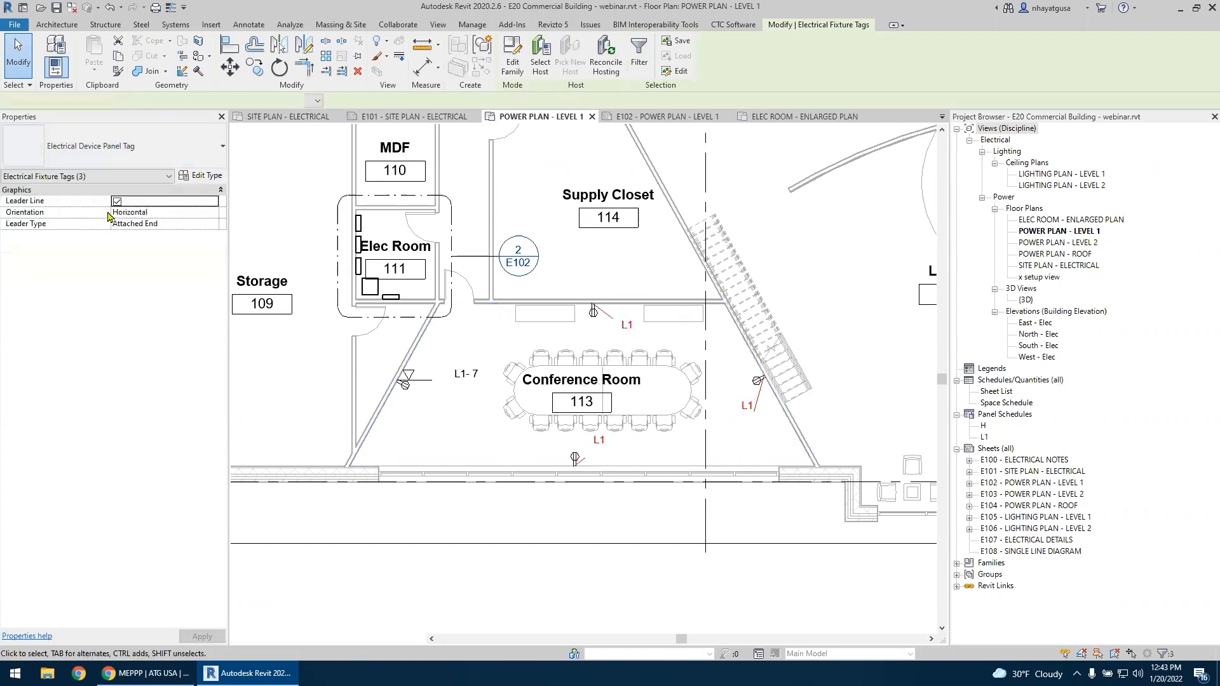
click(506, 452)
Remove the leaders from the circuit tags at the data outlet and at the exterior window wall, placing each beside its receptacle
scroll(502, 443, up, 2)
click(465, 373)
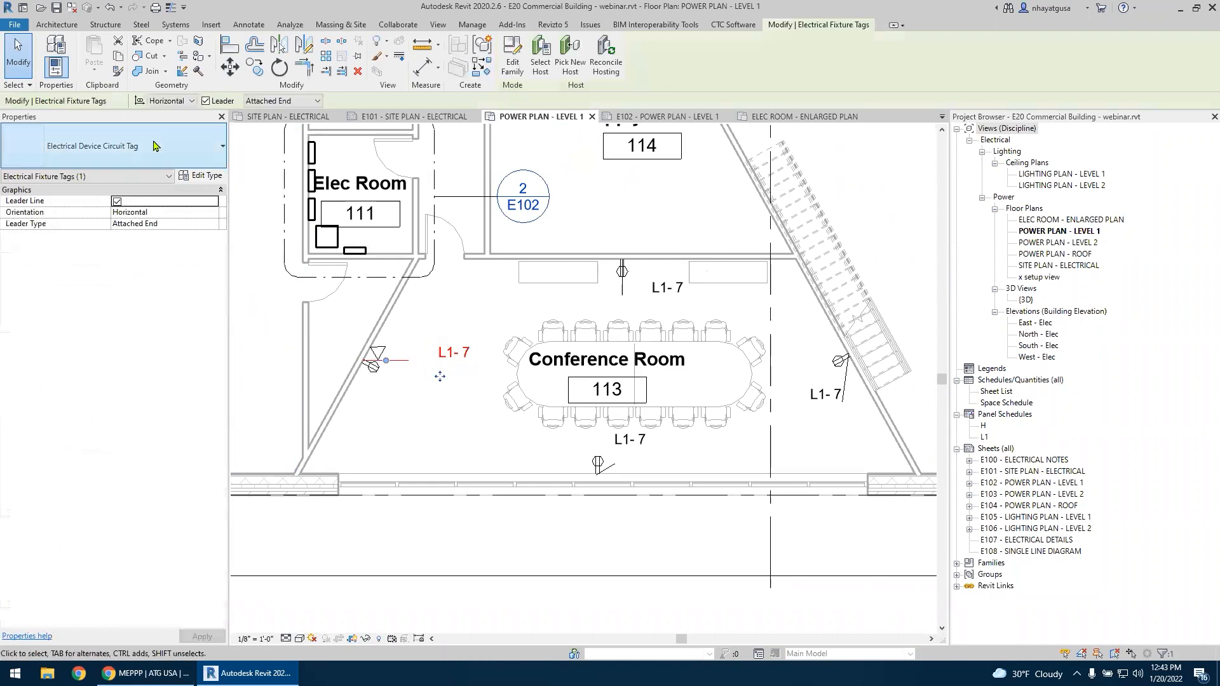
click(206, 100)
drag(439, 376, 378, 402)
click(610, 455)
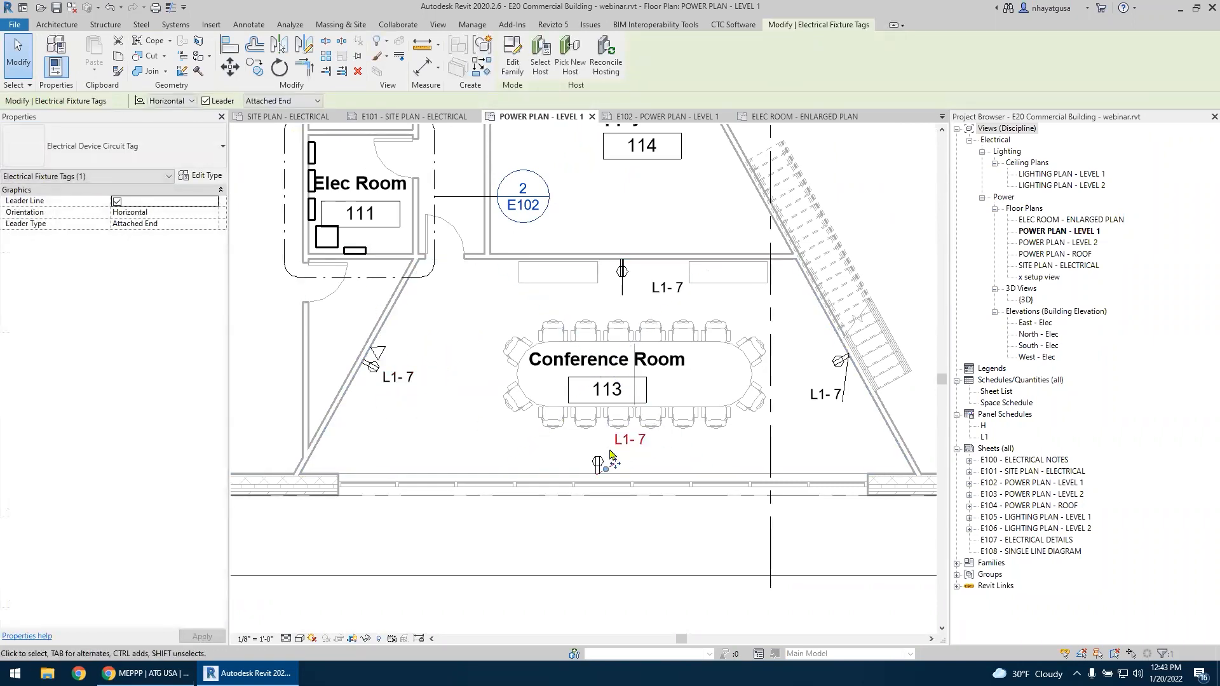
click(205, 100)
drag(615, 465, 582, 469)
click(544, 417)
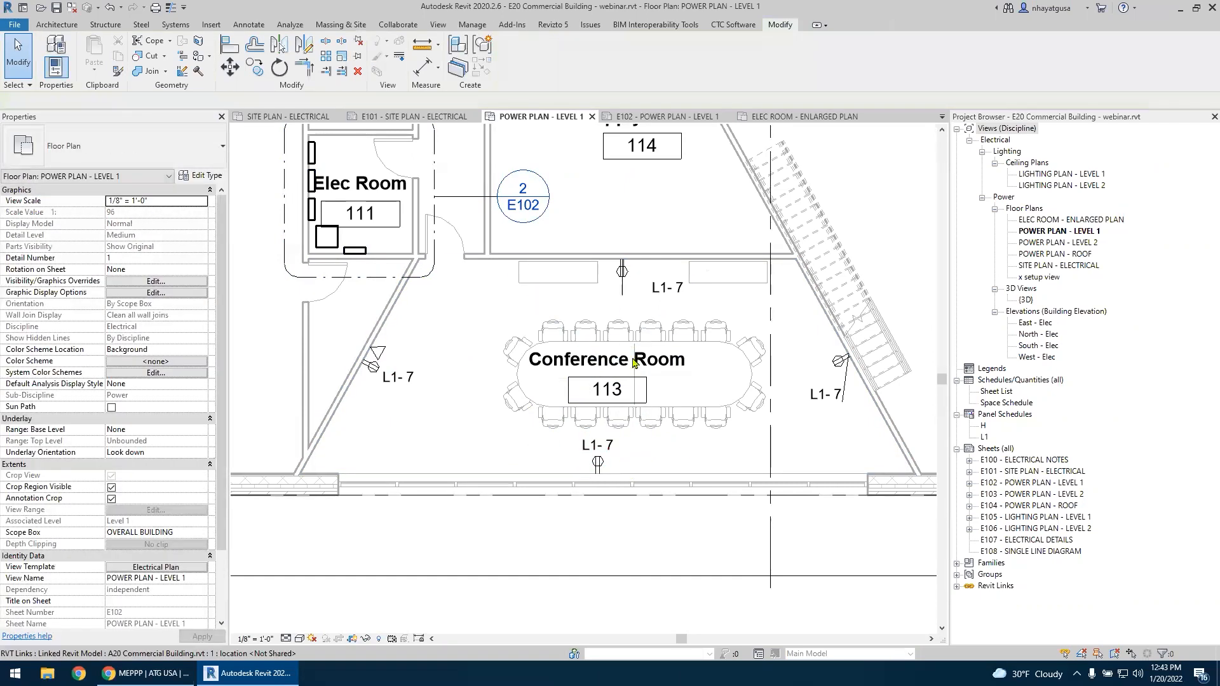
Place the circuit tags by the Supply Closet wall and the stair-side wall next to their receptacles and remove their leaders
drag(667, 287, 622, 293)
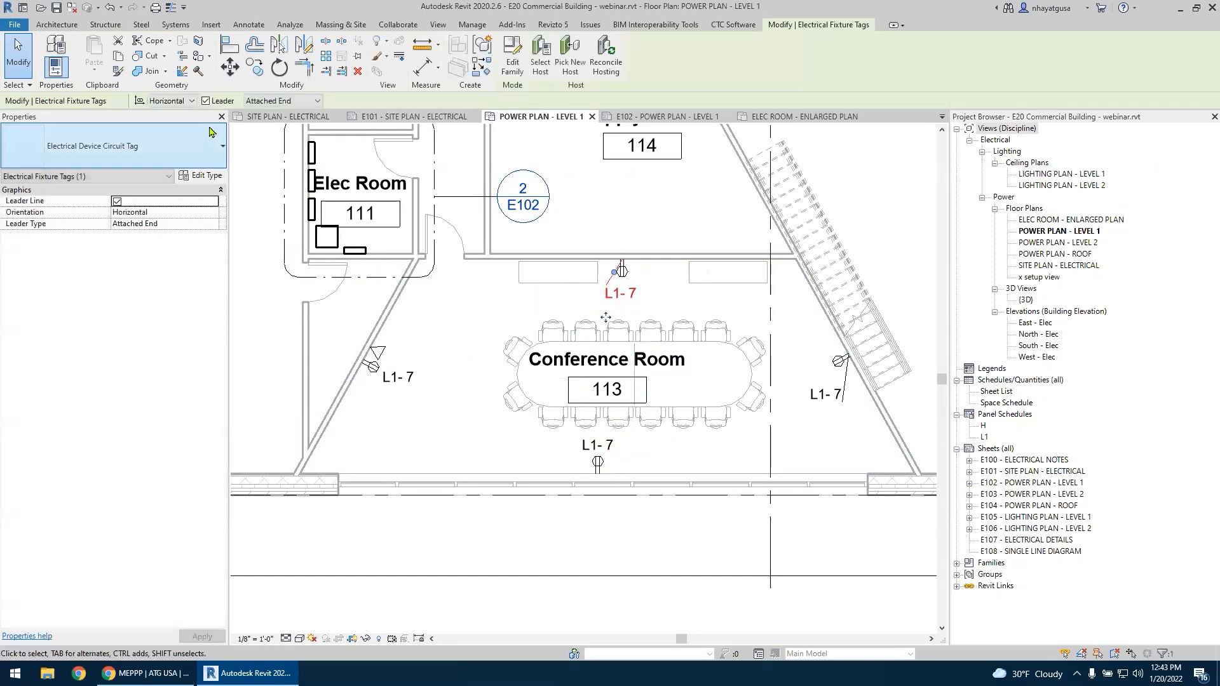
drag(826, 396, 808, 370)
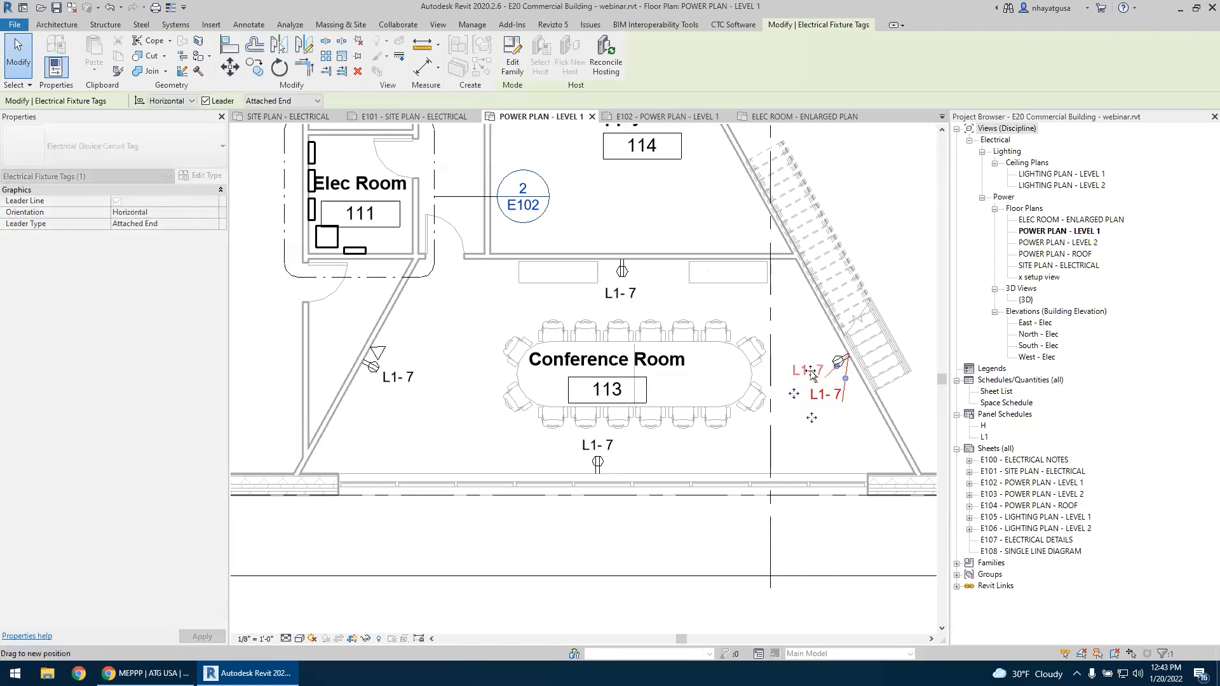
click(206, 101)
click(218, 102)
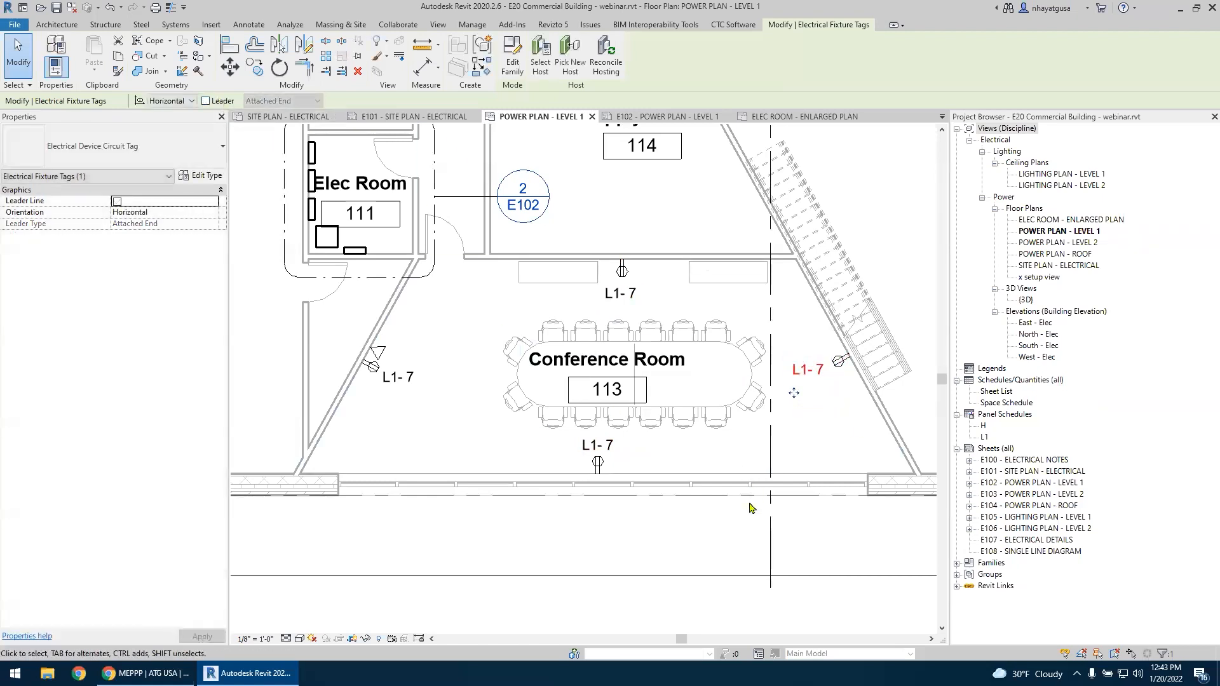
click(704, 539)
Inspect the tagged Conference Room receptacles and the properties of the duplex receptacle beside the data outlet
scroll(702, 528, down, 3)
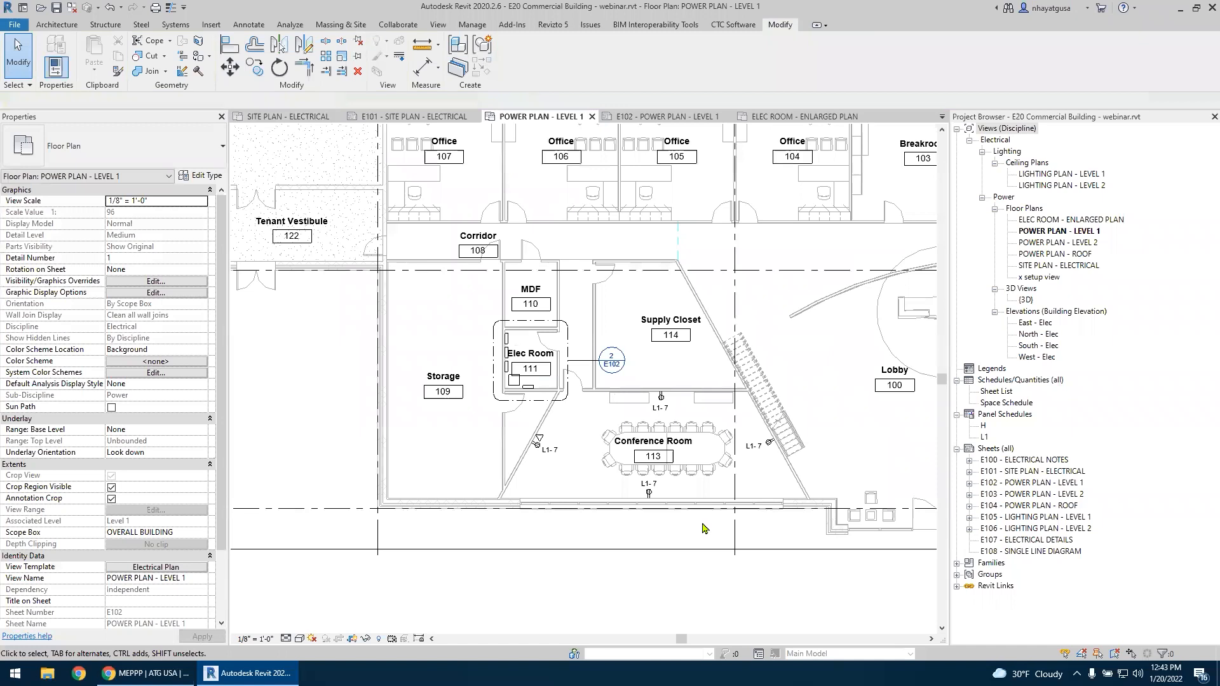
scroll(702, 528, up, 3)
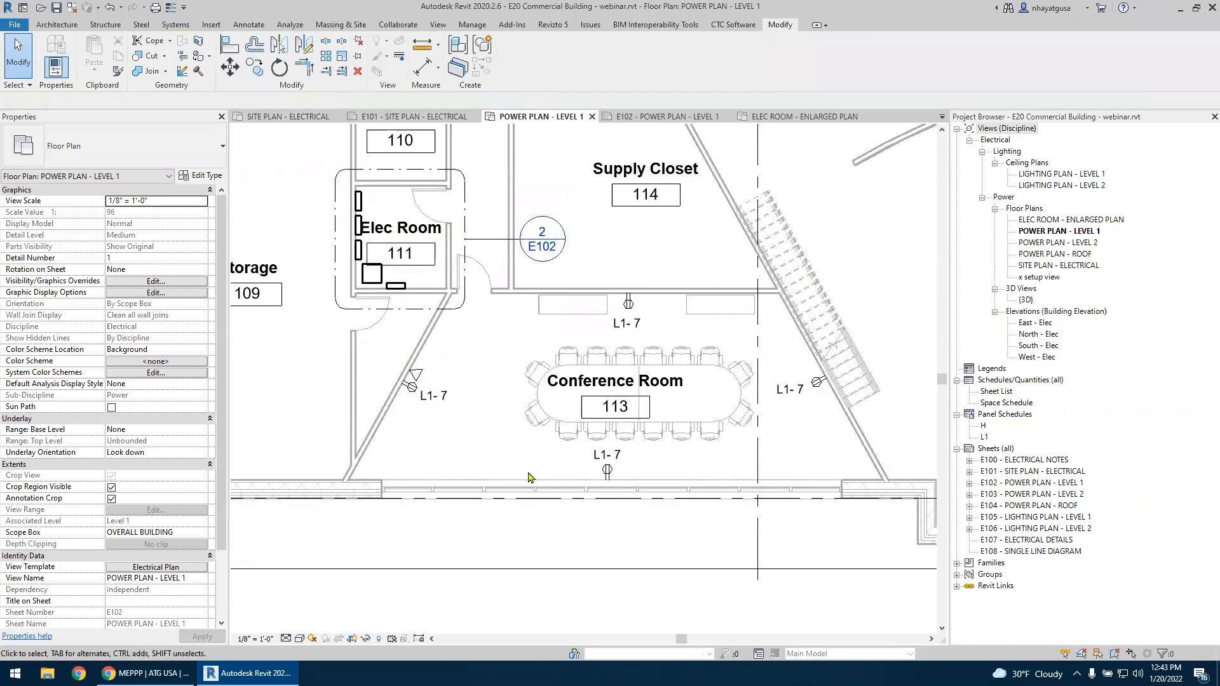
middle_drag(527, 476, 481, 425)
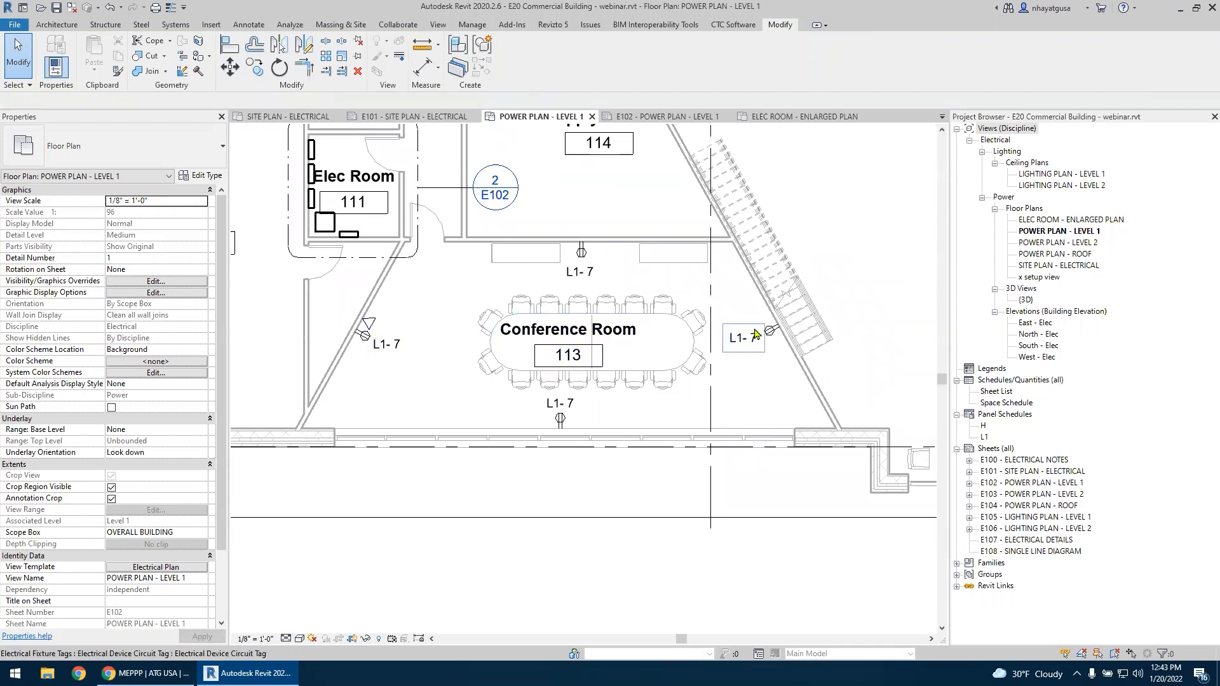
click(364, 337)
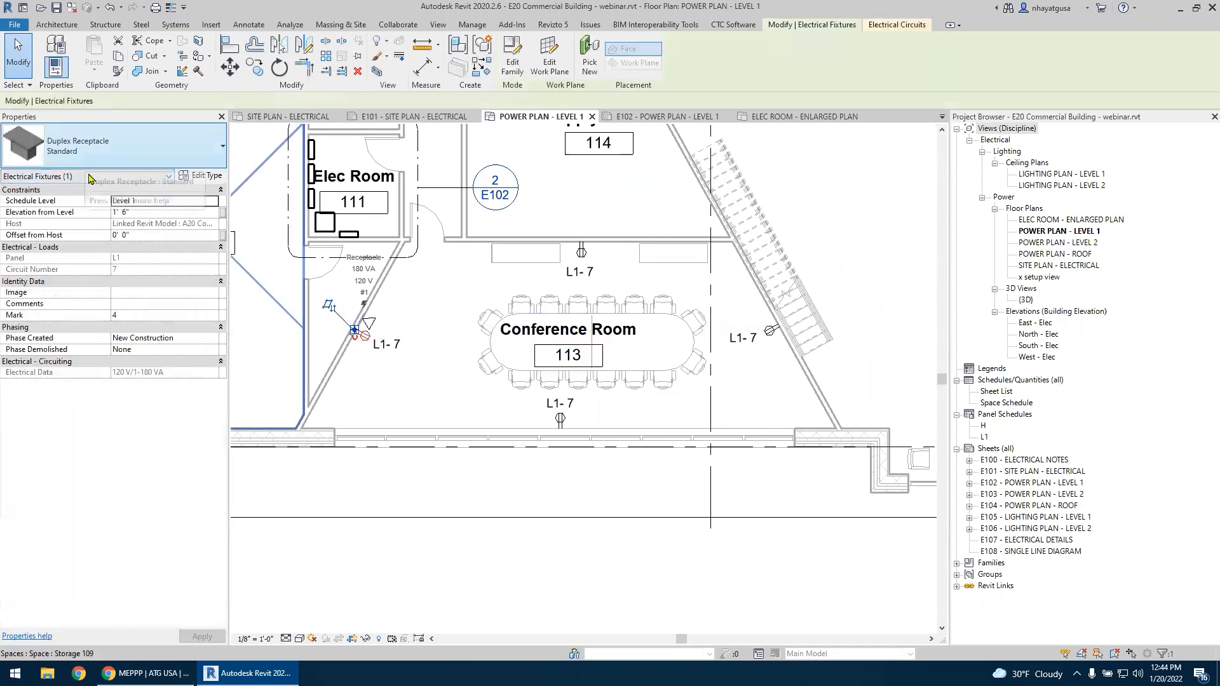
click(350, 376)
scroll(350, 375, up, 3)
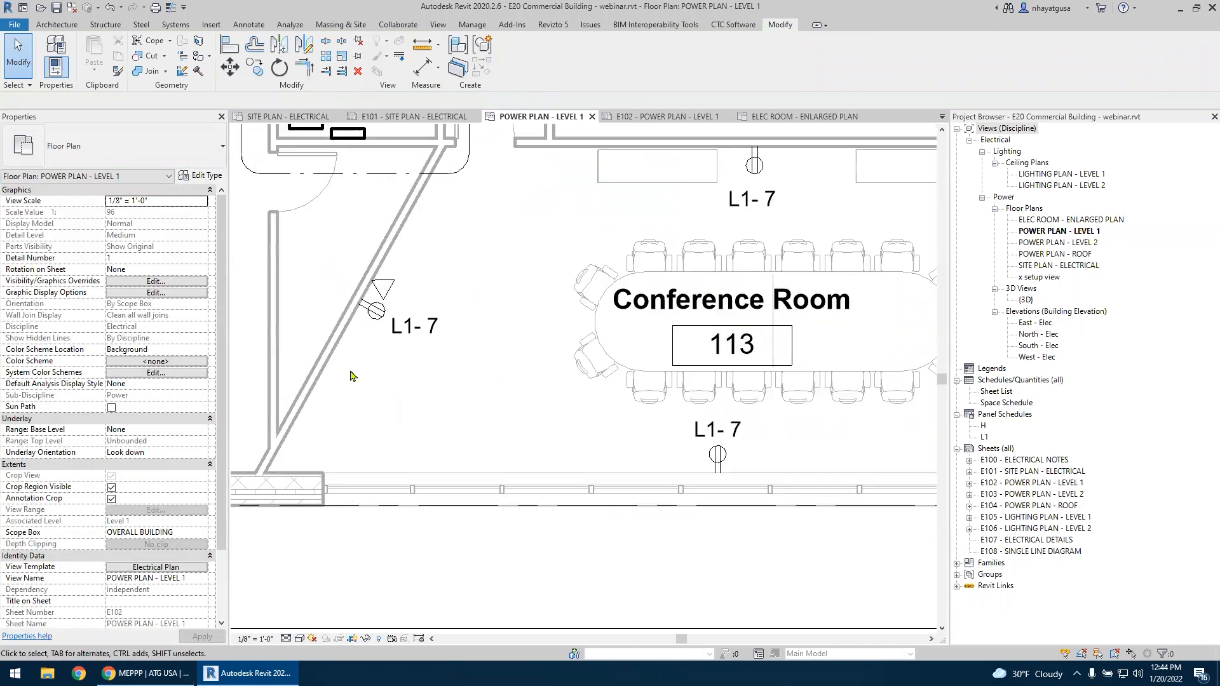
Add a text note below the Conference Room reading VERIFY MOUNTING HEIGHT PRIOR TO INSTALLATION
scroll(350, 375, down, 2)
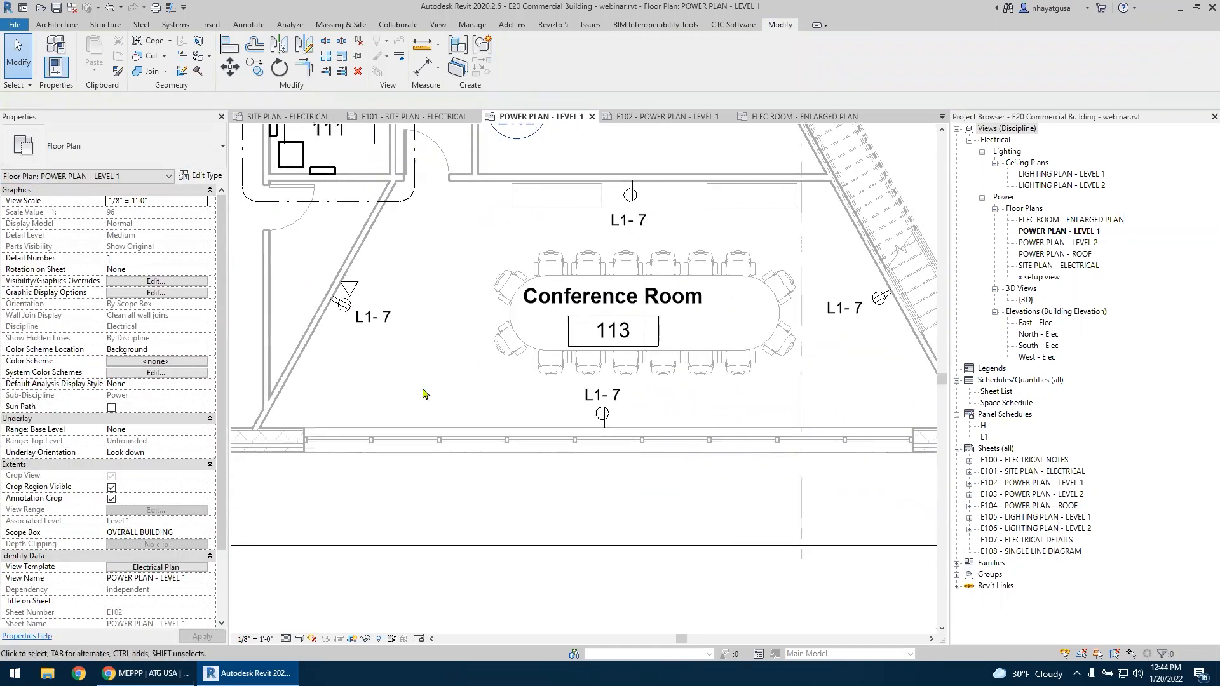
click(248, 26)
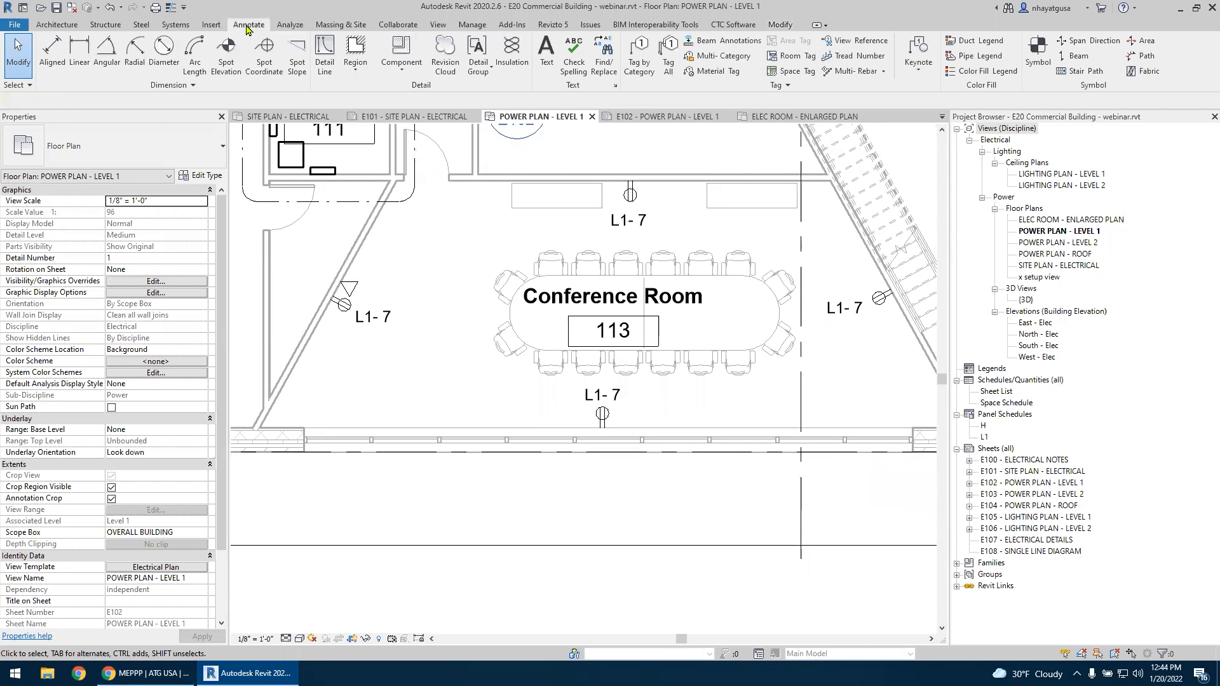
click(546, 54)
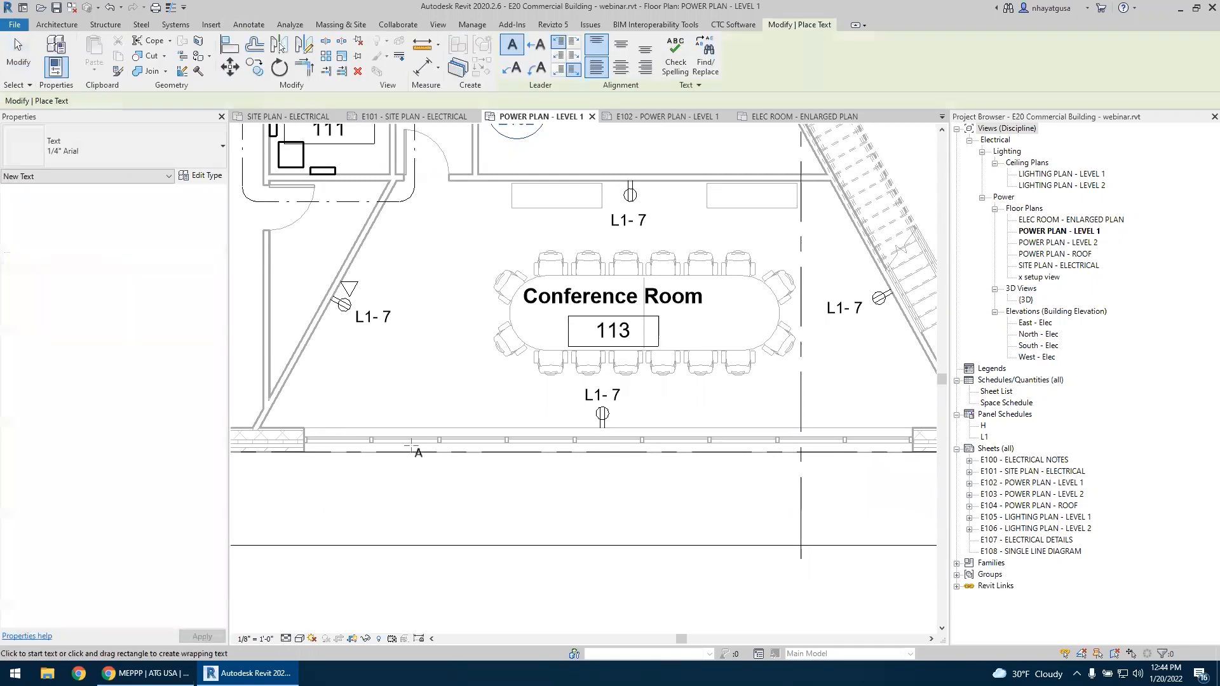
drag(403, 460, 697, 488)
text(VERIFY MOUNTING HW)
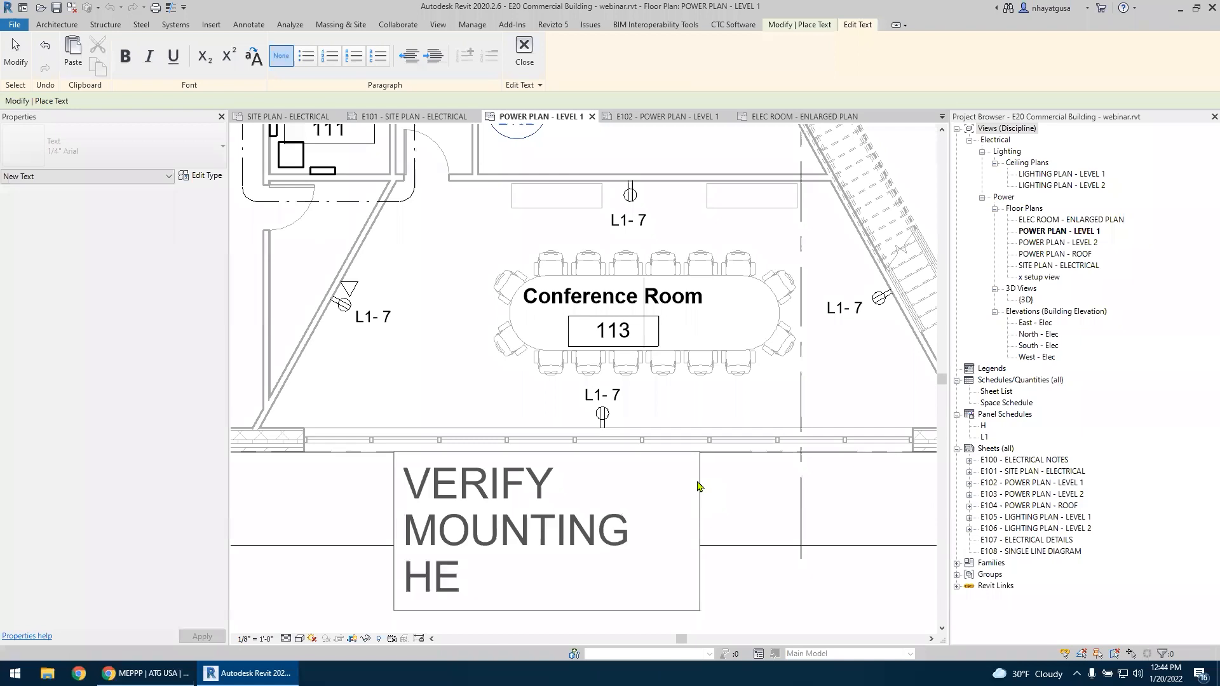
text(IGHT PRIO)
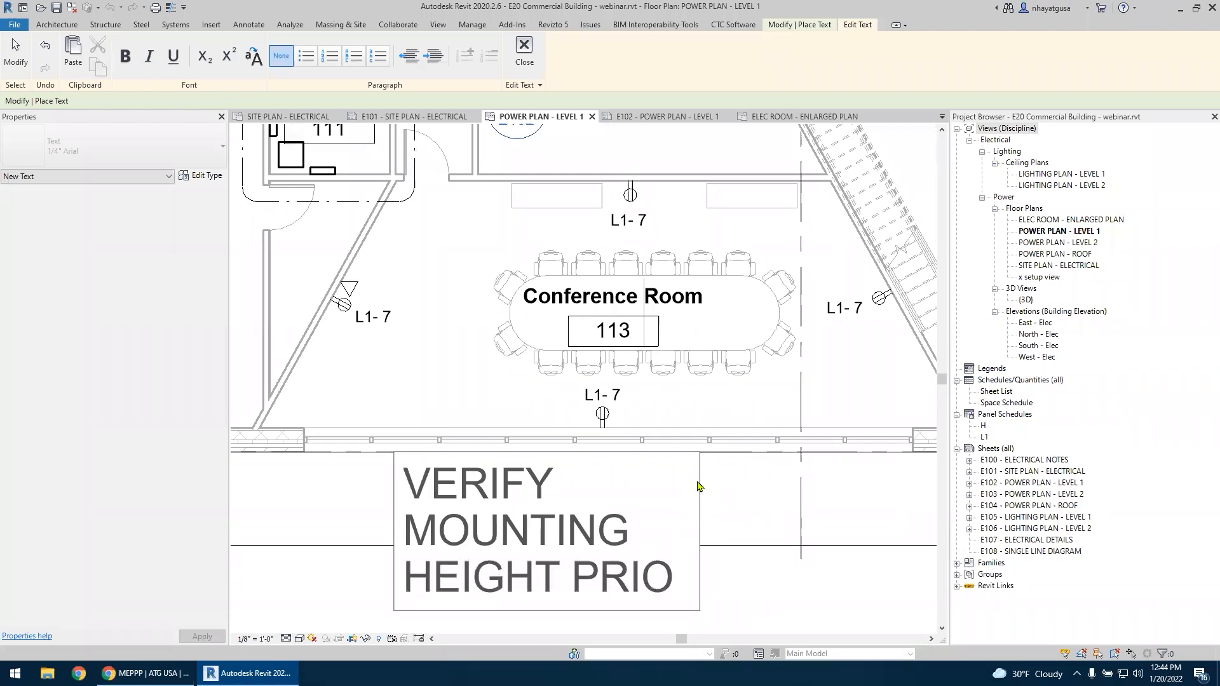
text(R TO INSTALLATION)
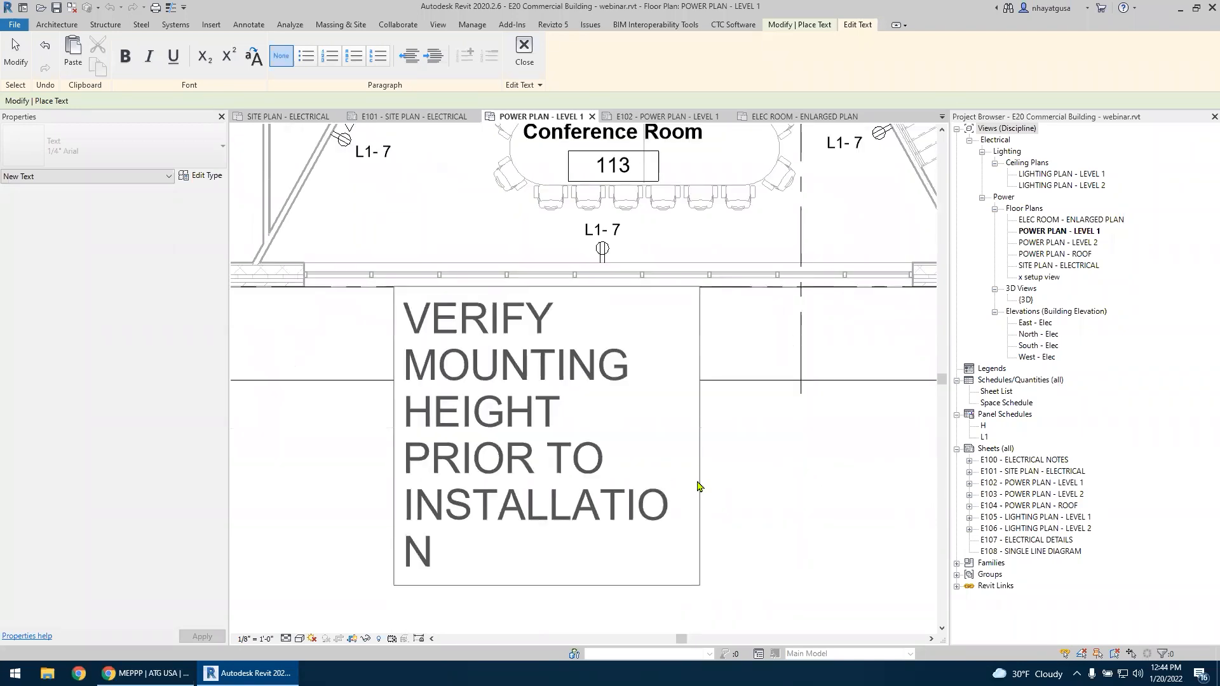
Replace the word INSTALLATION in the note with ROUGH IN and finish the text
key(shift+Left)
key(shift+Left)
key(shift+Left)
key(shift+Left)
key(shift+Left)
key(shift+Left)
key(shift+Left)
key(shift+Left)
key(shift+Left)
key(shift+Left)
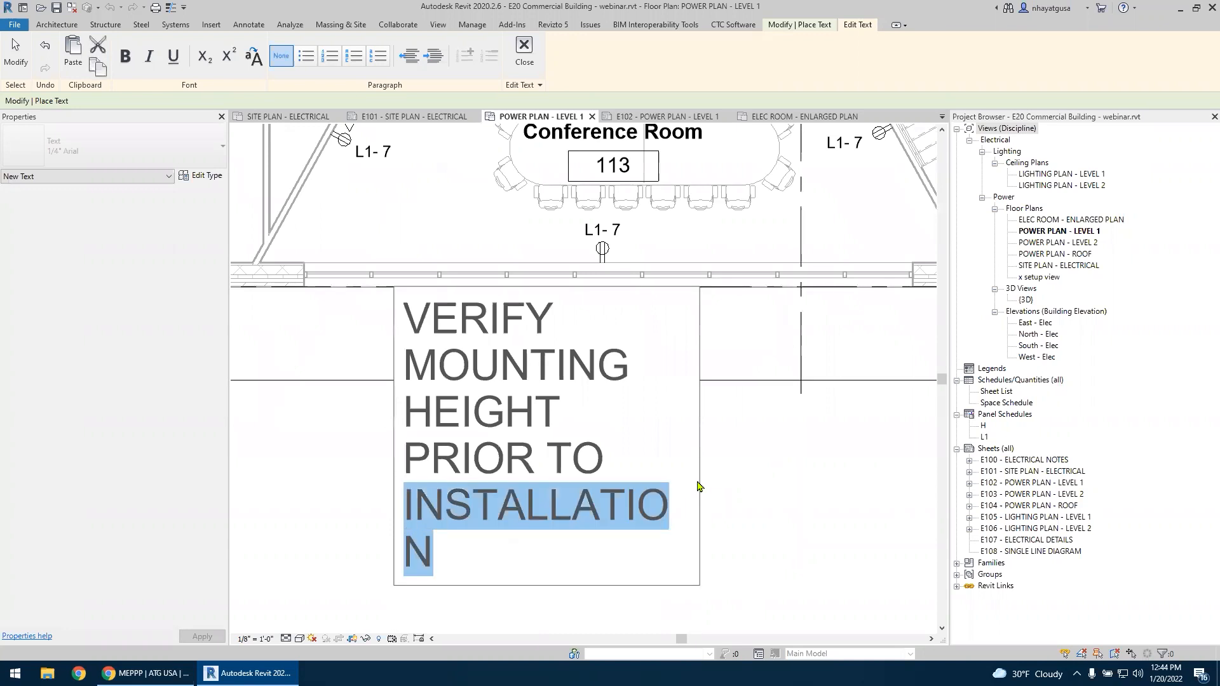
text(ROU)
click(762, 468)
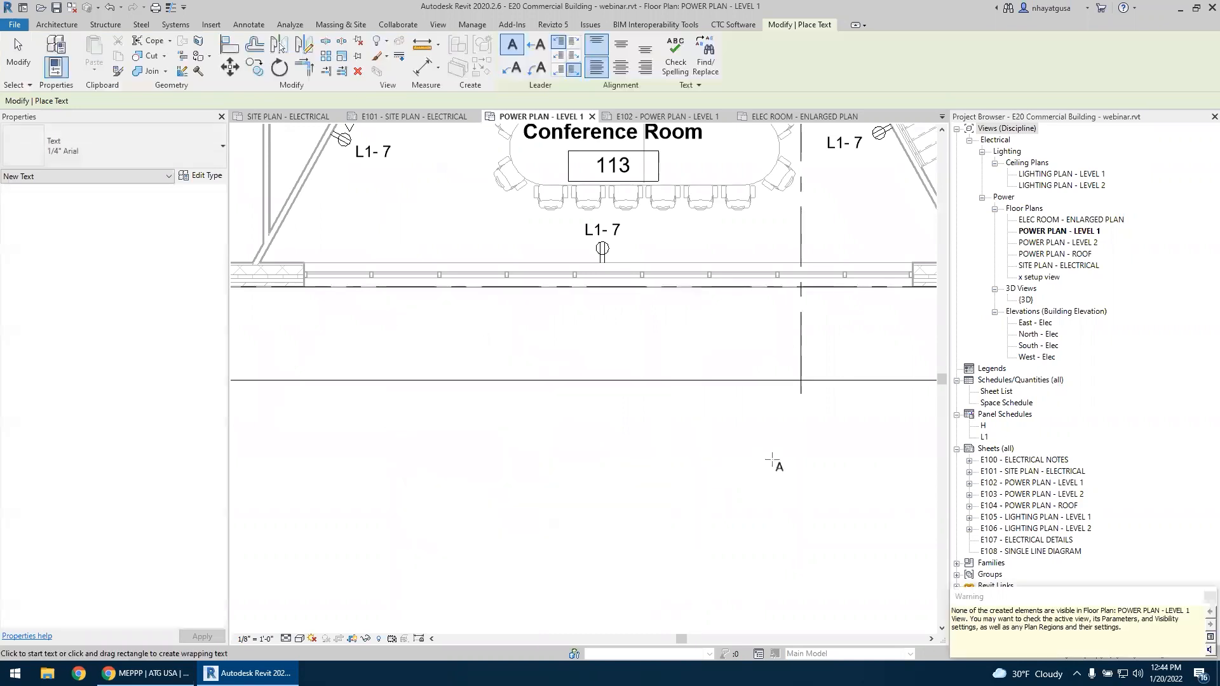
key(Escape)
Extend the lower edge of the plan's annotation crop downward to include the text note
scroll(507, 373, down, 3)
click(509, 373)
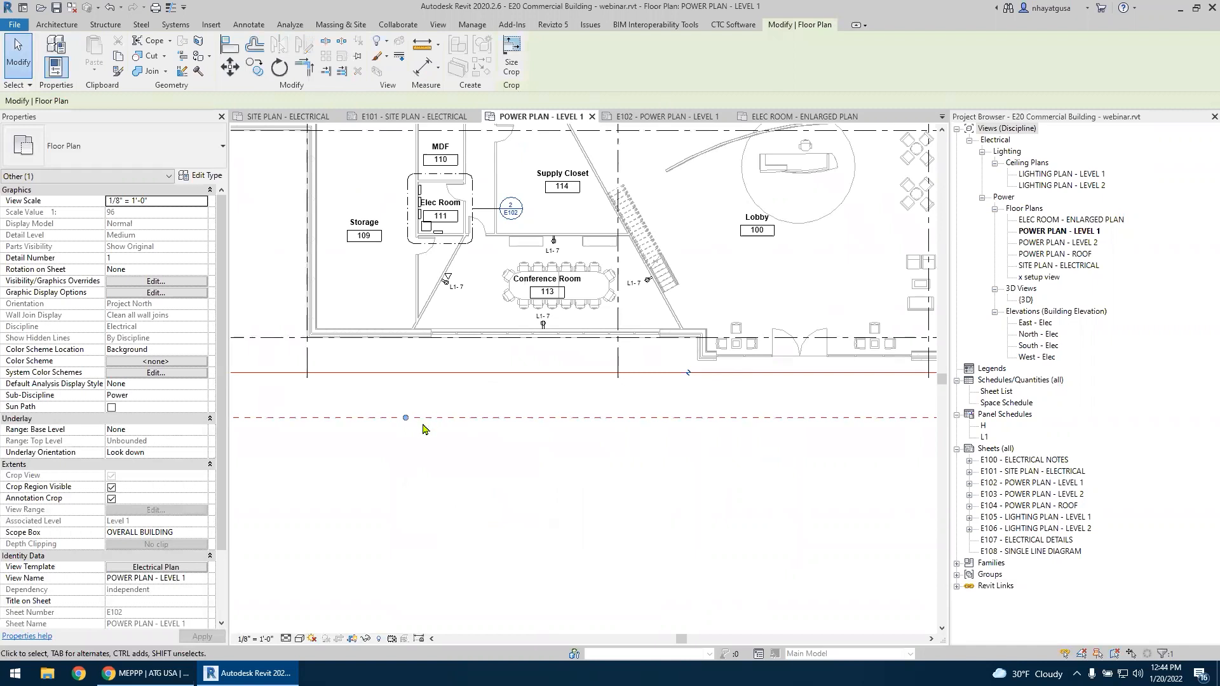
scroll(422, 427, down, 4)
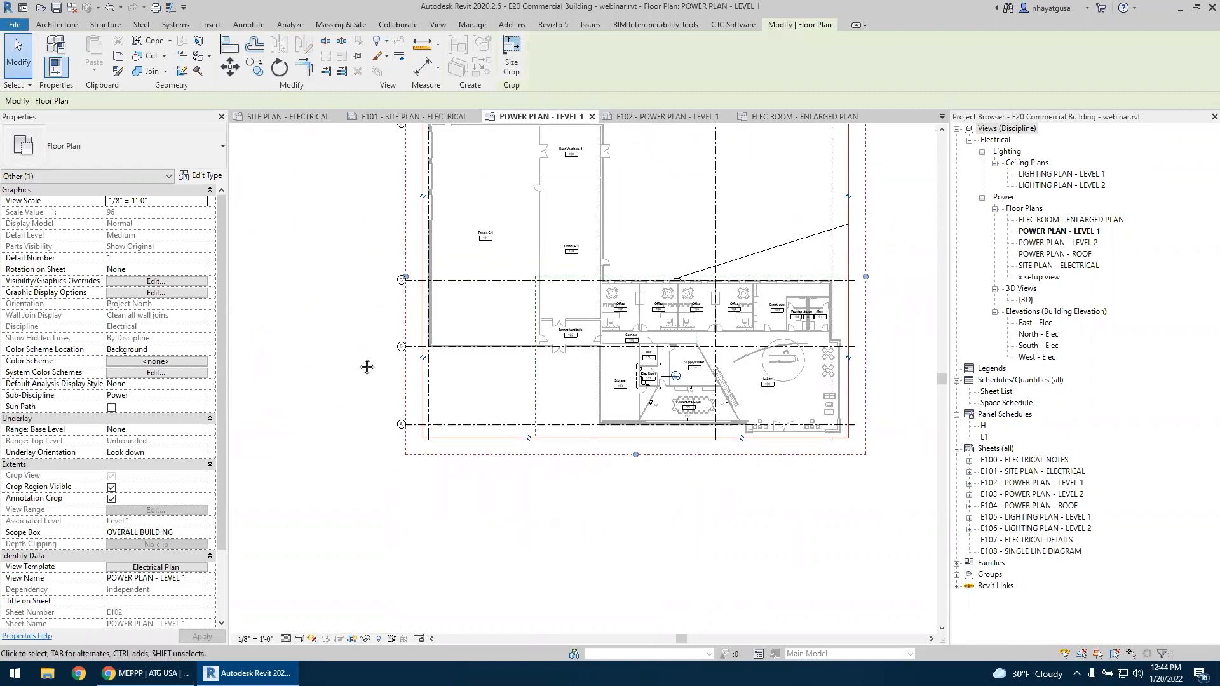
middle_drag(367, 367, 358, 476)
key(Escape)
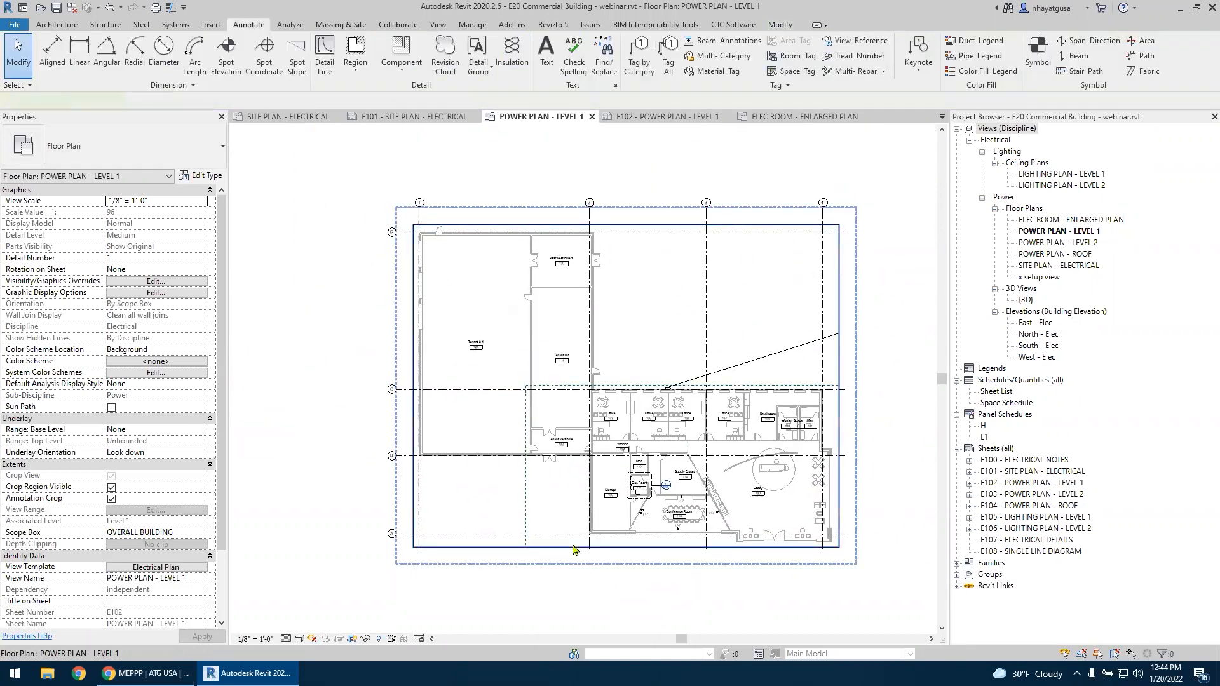
click(572, 547)
middle_drag(619, 566, 550, 461)
mouse_move(555, 458)
mouse_down()
mouse_move(557, 548)
mouse_move(558, 459)
mouse_up()
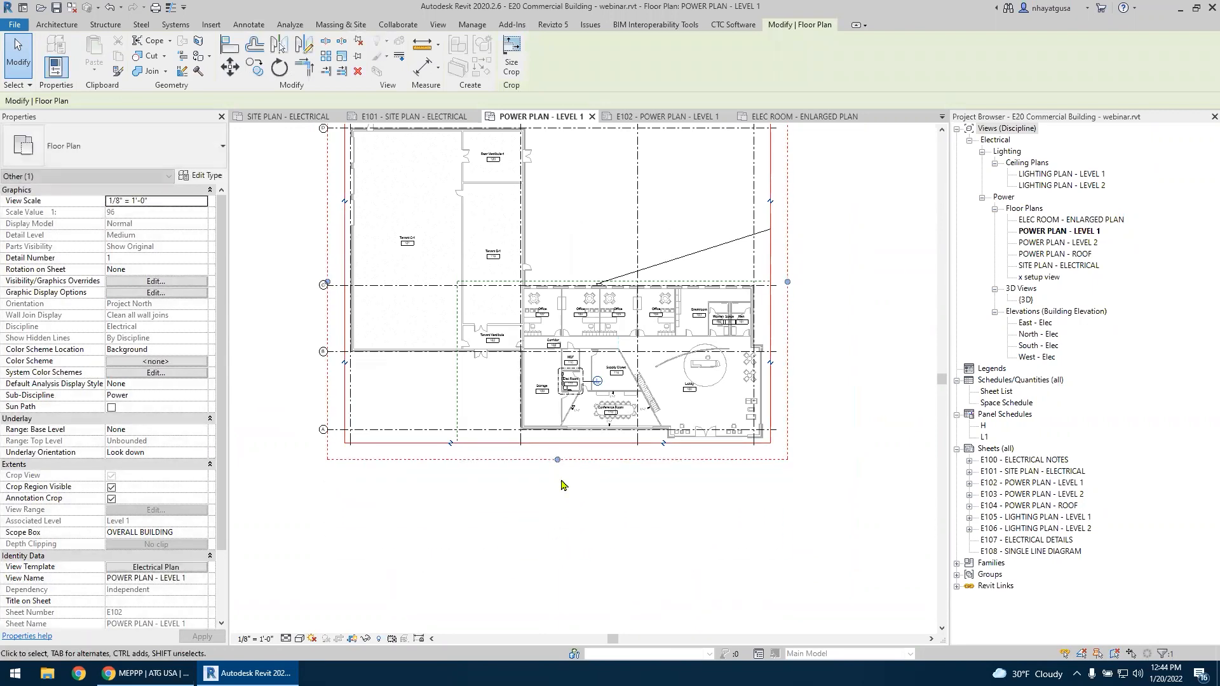
click(630, 580)
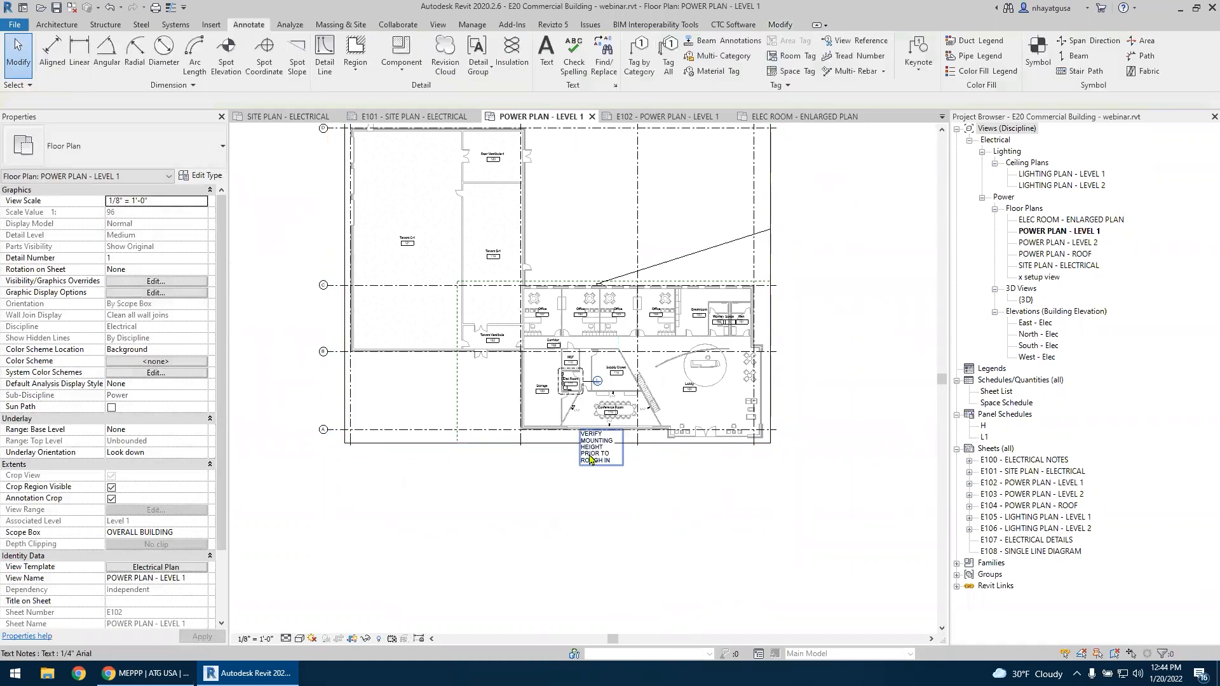
Widen the mounting height note to fit on two lines and move it below the building's crop line
scroll(589, 455, up, 5)
click(605, 465)
drag(633, 450, 748, 453)
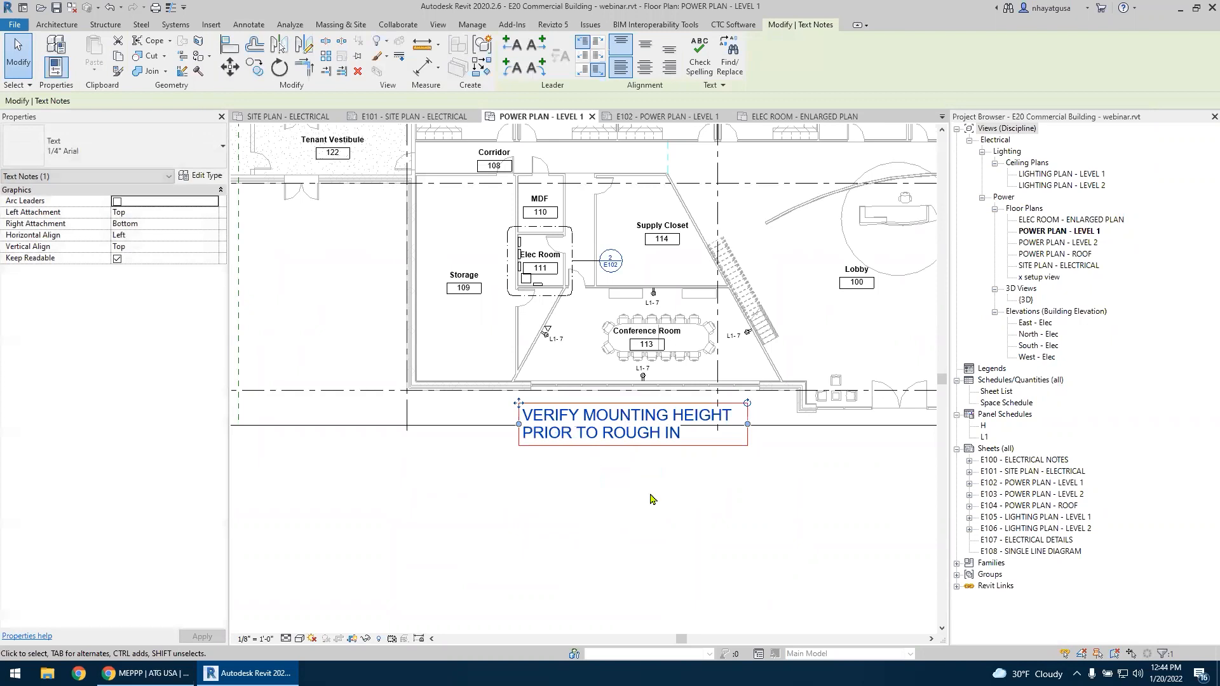
click(650, 498)
scroll(580, 440, up, 3)
drag(557, 426, 670, 477)
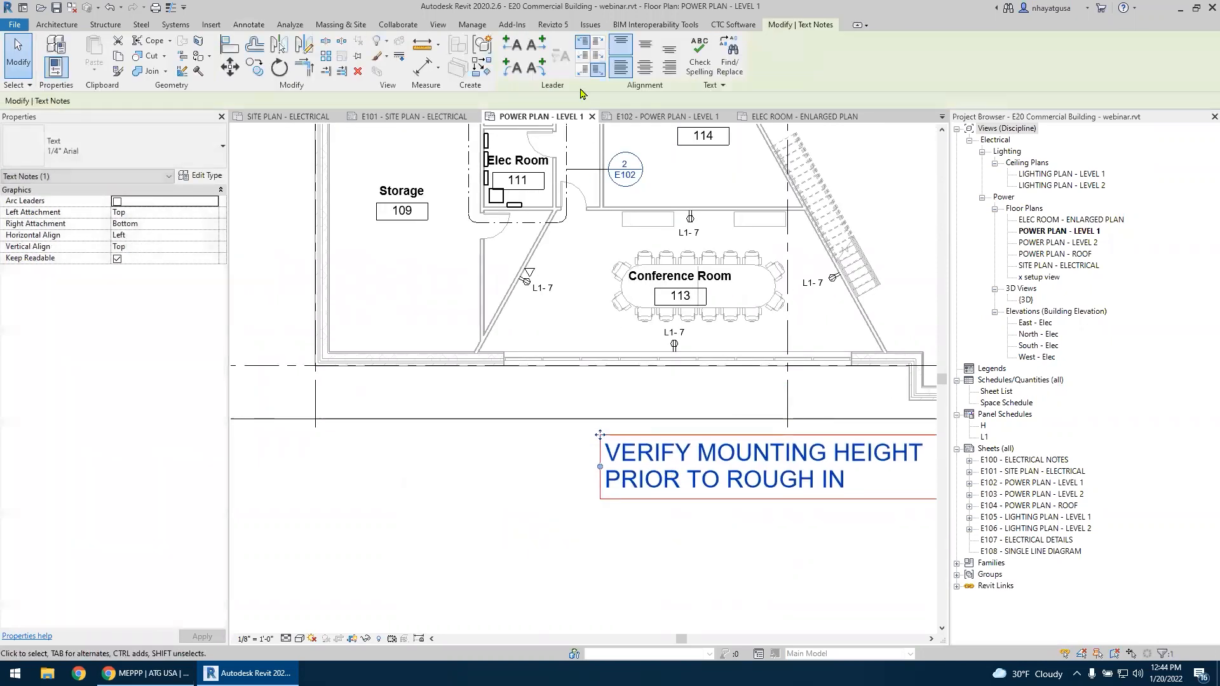
Add a leader from the note's first line to the receptacle on the Conference Room's slanted wall beside Storage
click(513, 46)
drag(531, 453, 530, 296)
drag(565, 374, 581, 453)
click(526, 467)
scroll(526, 467, down, 5)
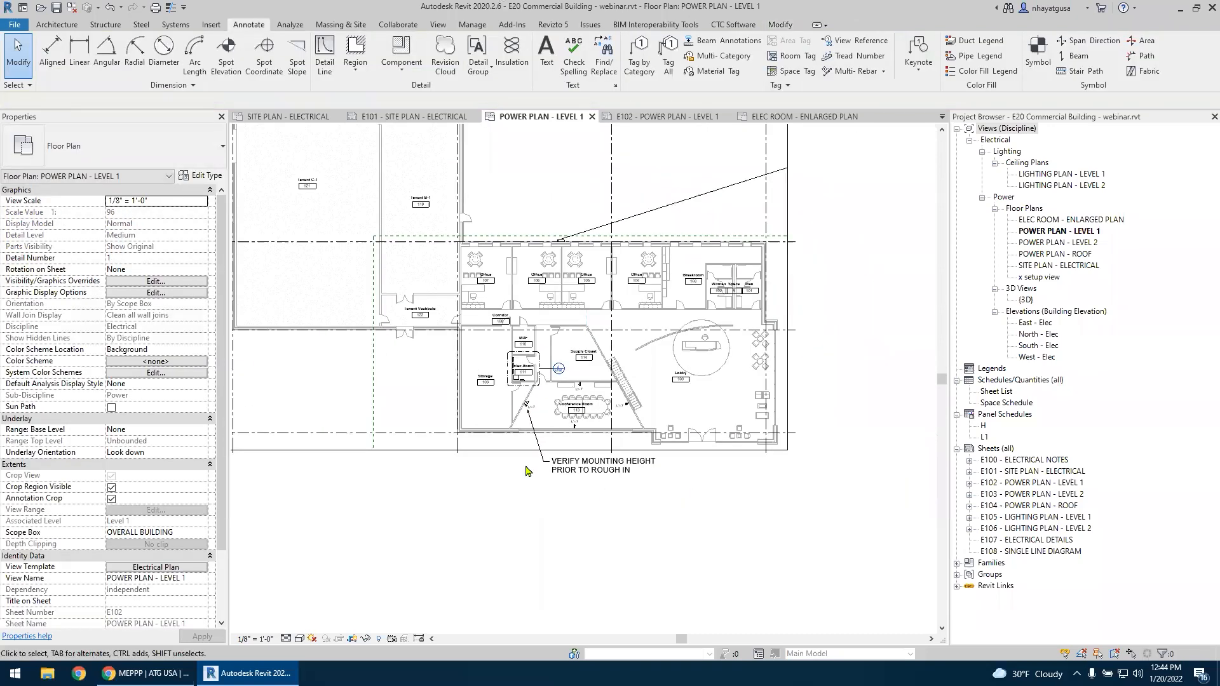
scroll(526, 470, up, 5)
middle_drag(427, 607, 426, 608)
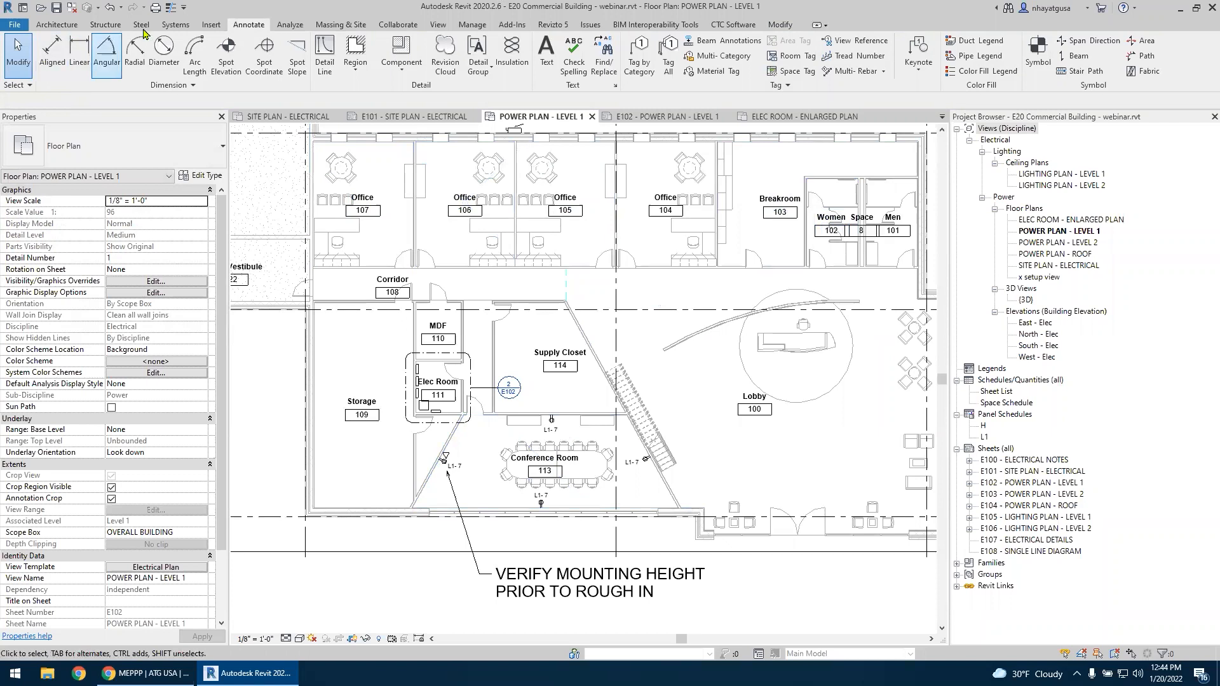
Place a Standard Duplex Receptacle on the vertical face of the curved Lobby wall behind the reception desk
click(175, 24)
click(1019, 70)
click(1036, 93)
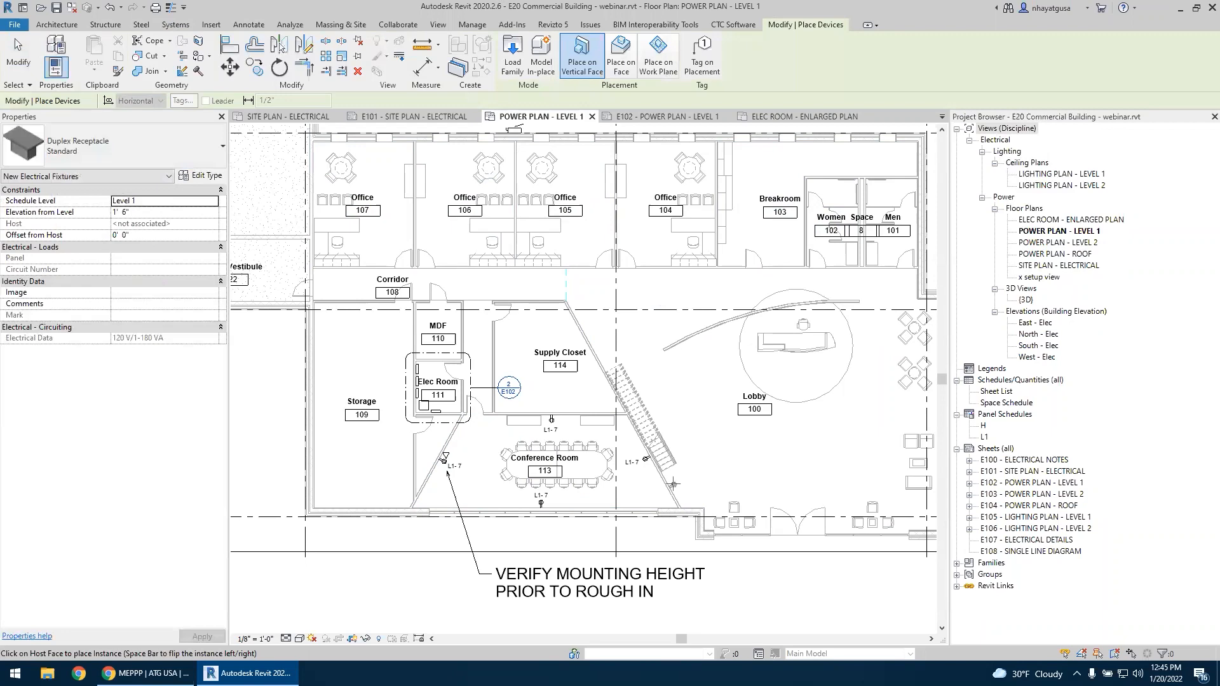
scroll(674, 484, up, 4)
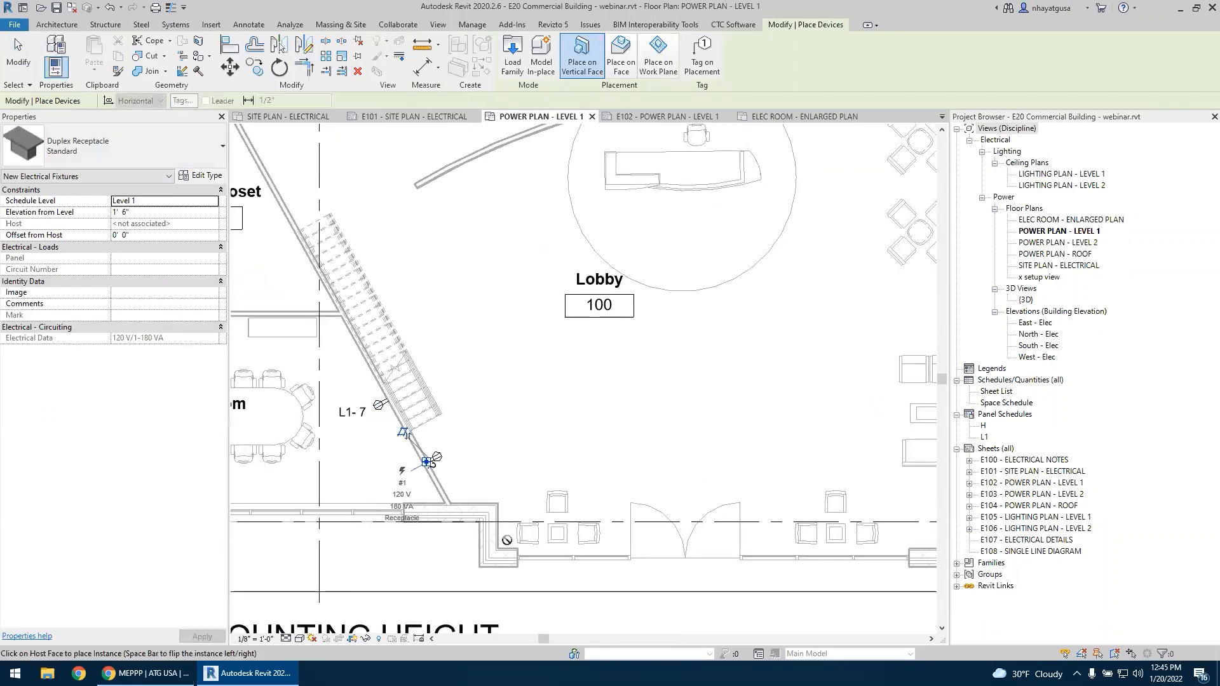
scroll(490, 508, down, 4)
scroll(693, 269, up, 5)
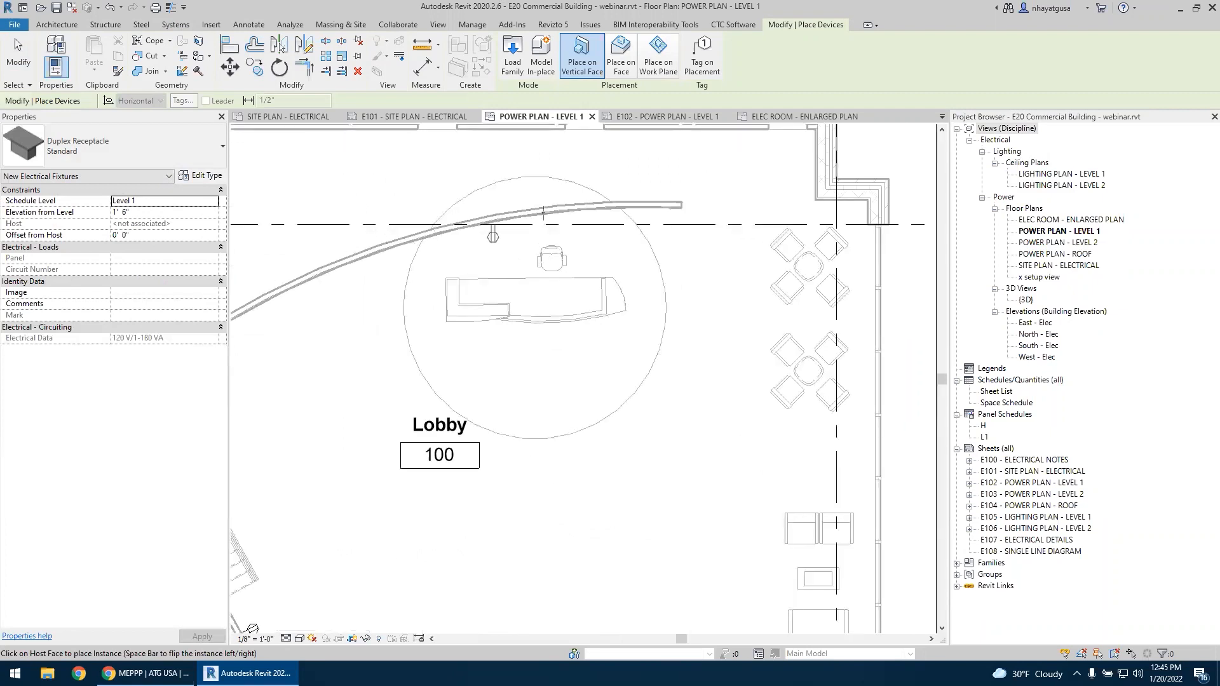
middle_drag(550, 224, 702, 257)
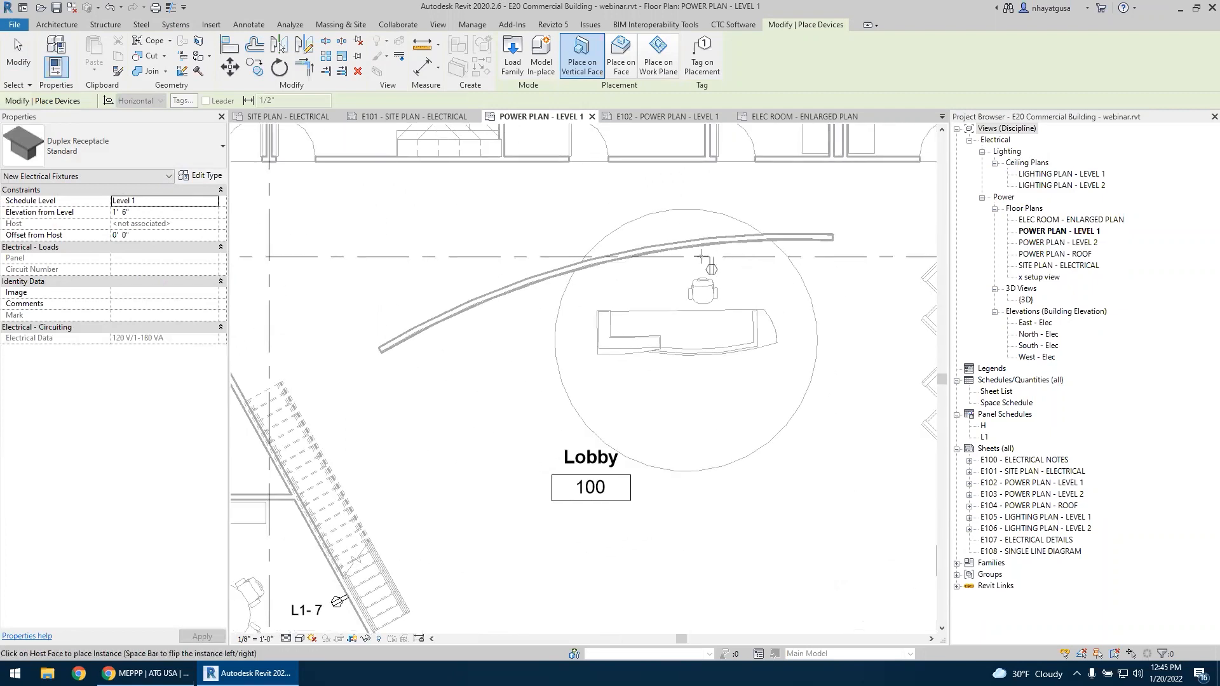
click(597, 273)
scroll(629, 318, up, 3)
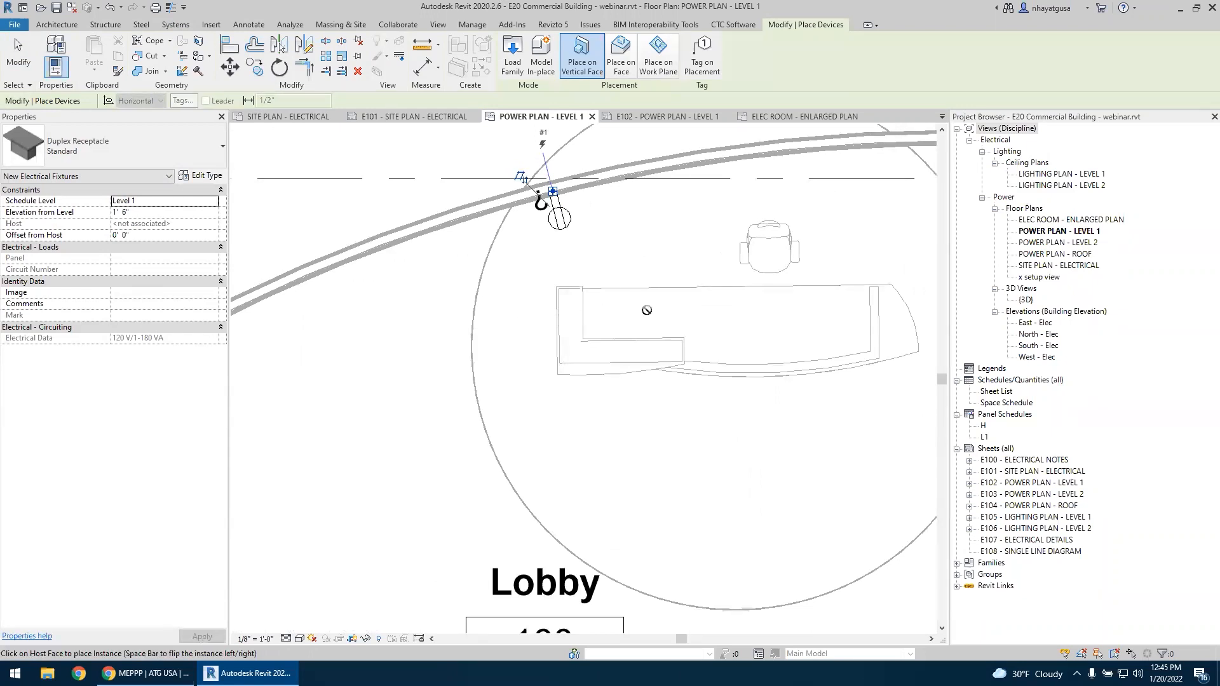
scroll(647, 310, down, 3)
scroll(642, 312, up, 4)
click(644, 143)
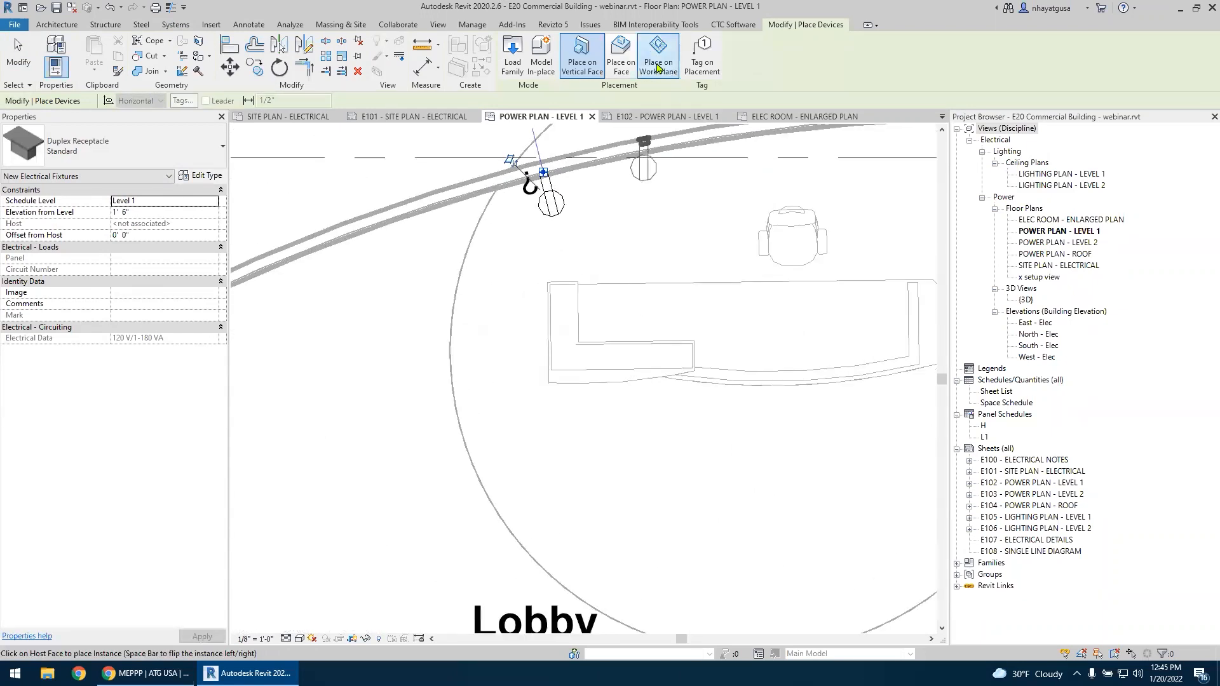
Place a Duplex Receptacle on the Level 1 work plane inside the Lobby reception desk
click(658, 68)
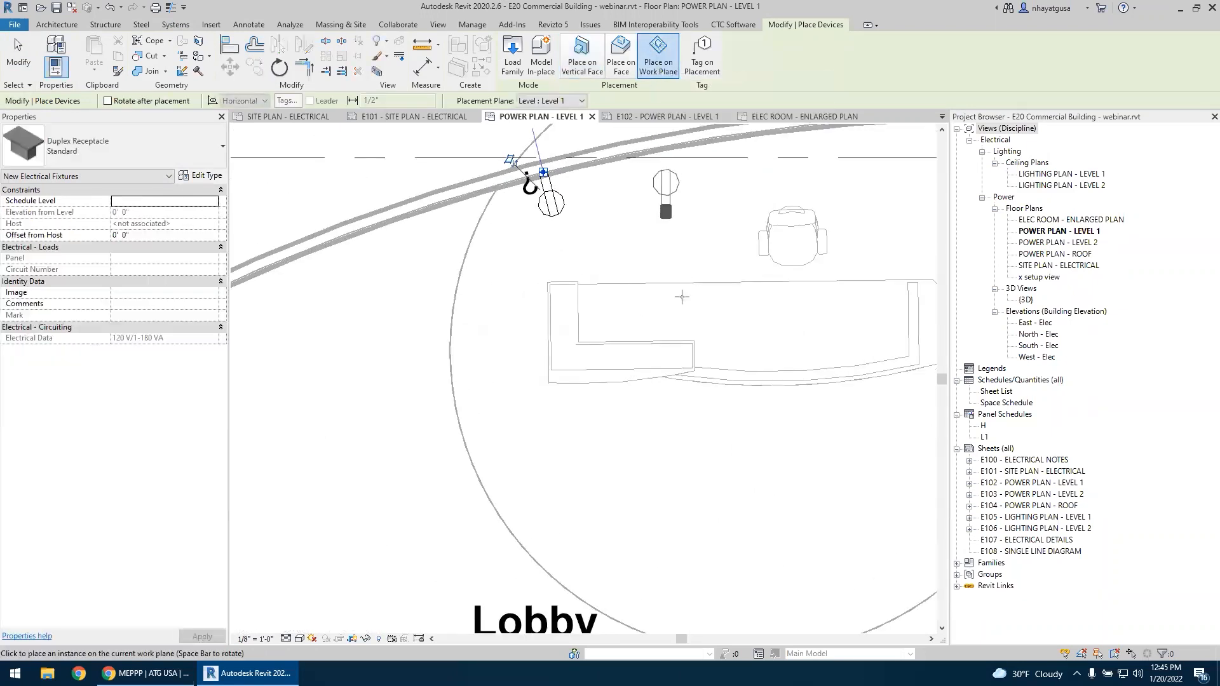
click(752, 335)
key(Escape)
key(Escape)
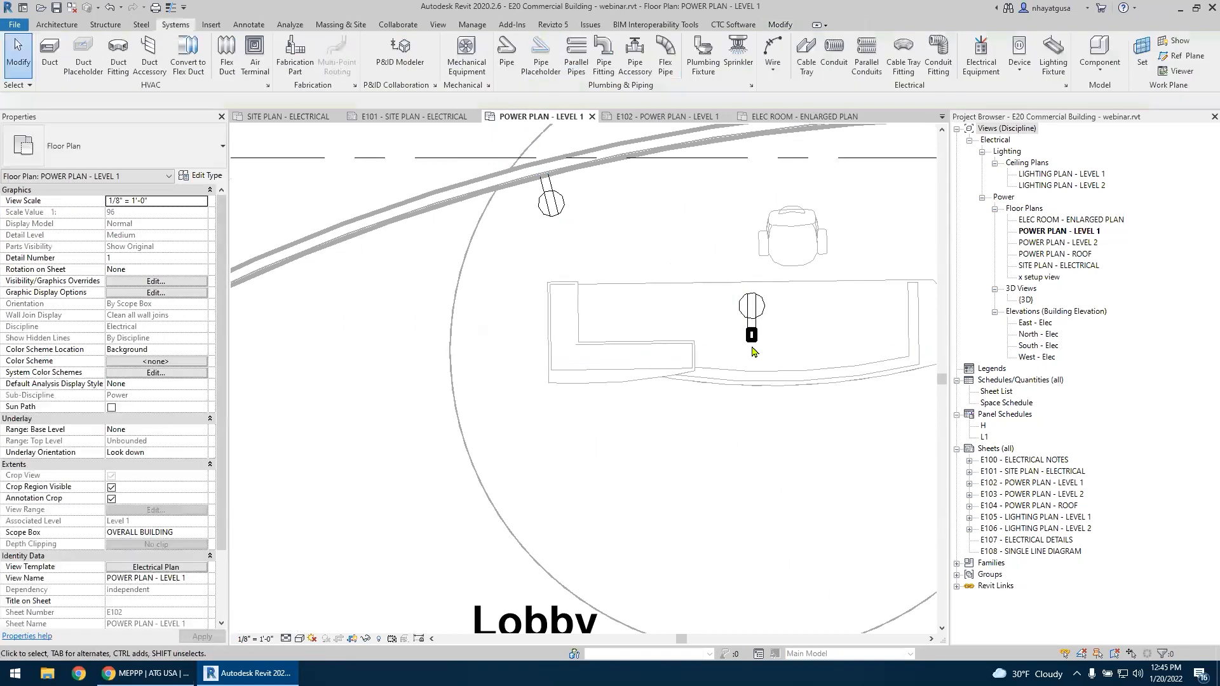
Examine the symbol and properties of the receptacle placed inside the reception desk
click(752, 343)
scroll(747, 343, up, 3)
key(Escape)
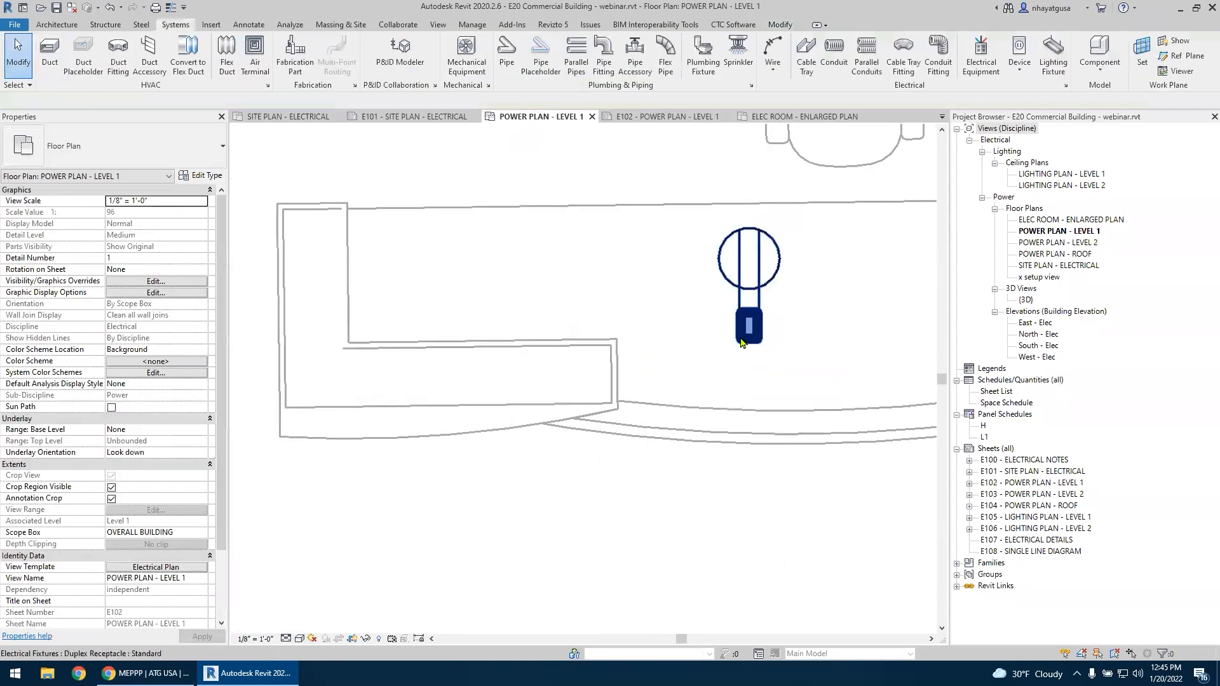
click(741, 344)
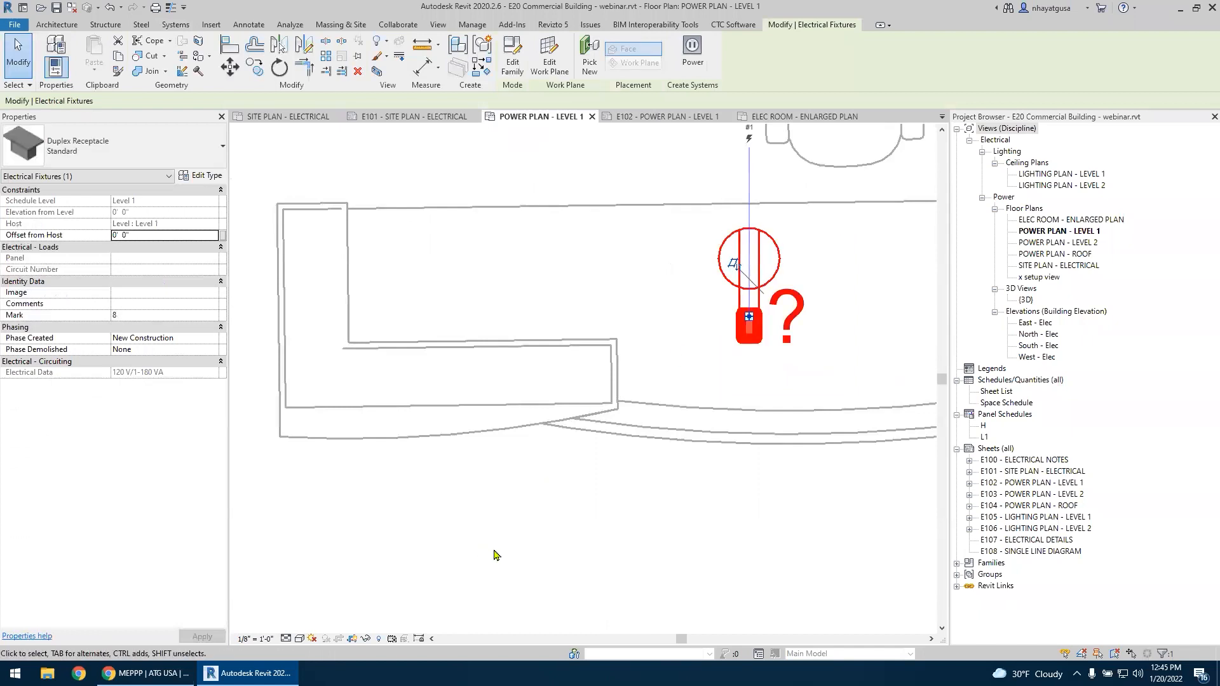
key(Escape)
scroll(502, 553, down, 5)
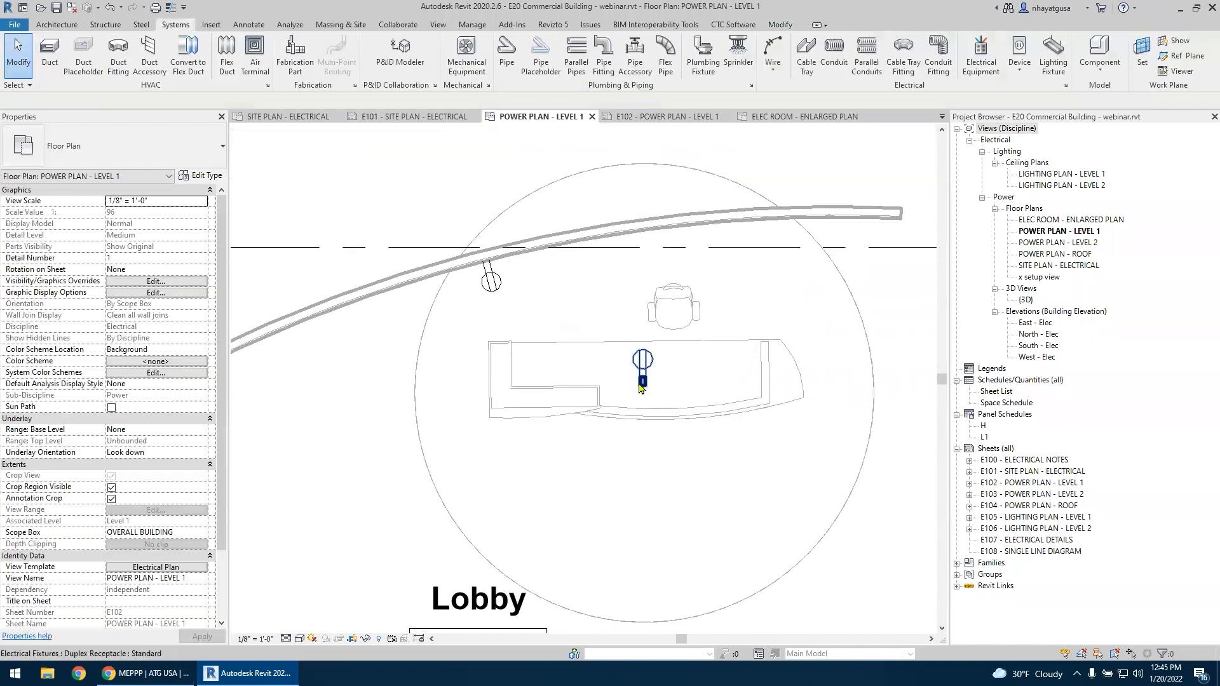
click(632, 392)
key(Escape)
scroll(589, 474, down, 5)
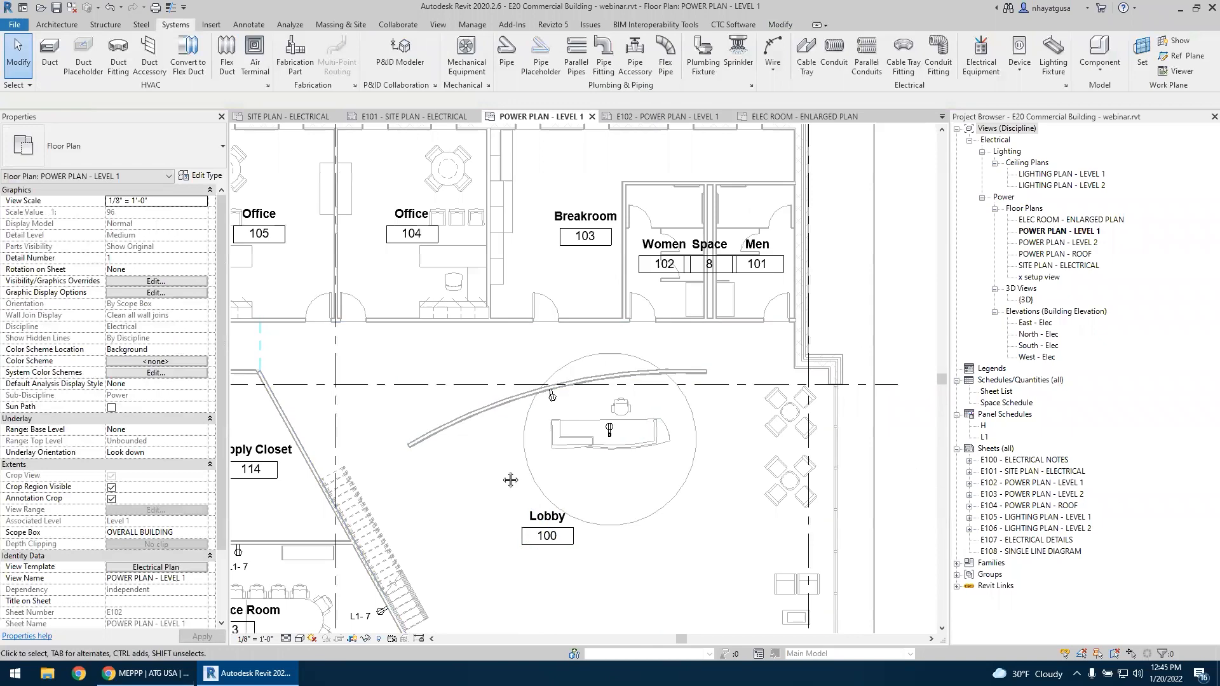
middle_drag(510, 480, 570, 394)
scroll(703, 348, up, 4)
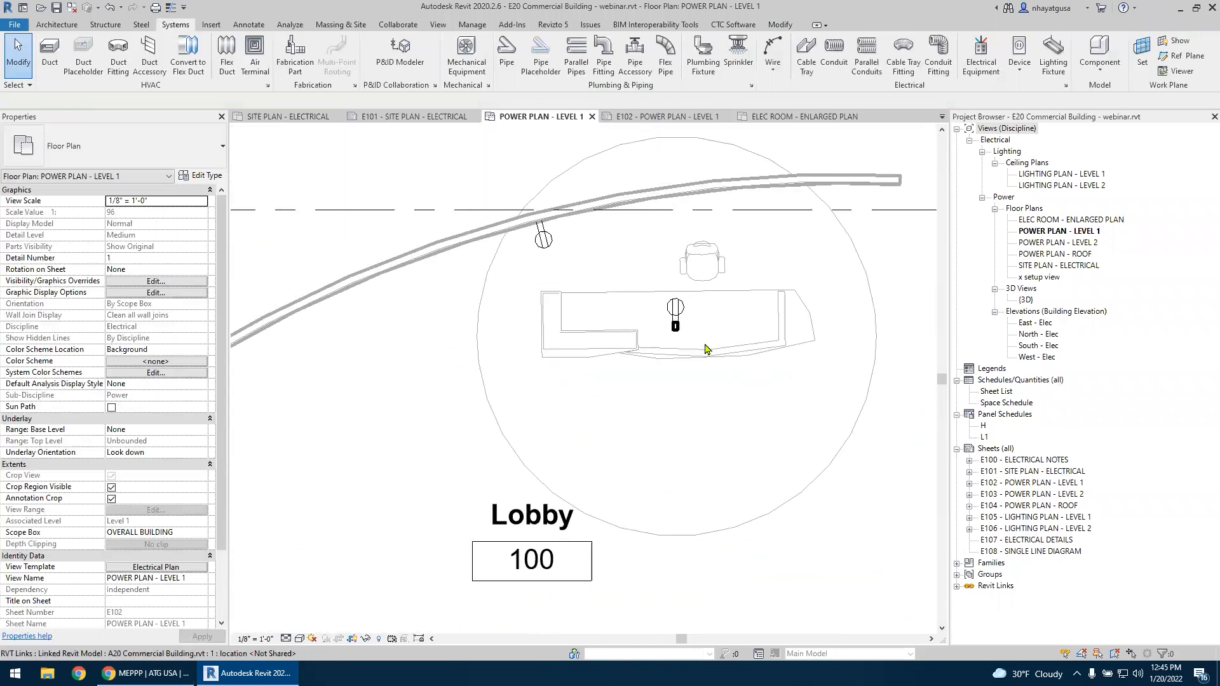
Search the desk receptacle's available types for FLOOR
click(671, 306)
click(123, 148)
text(FLOOR)
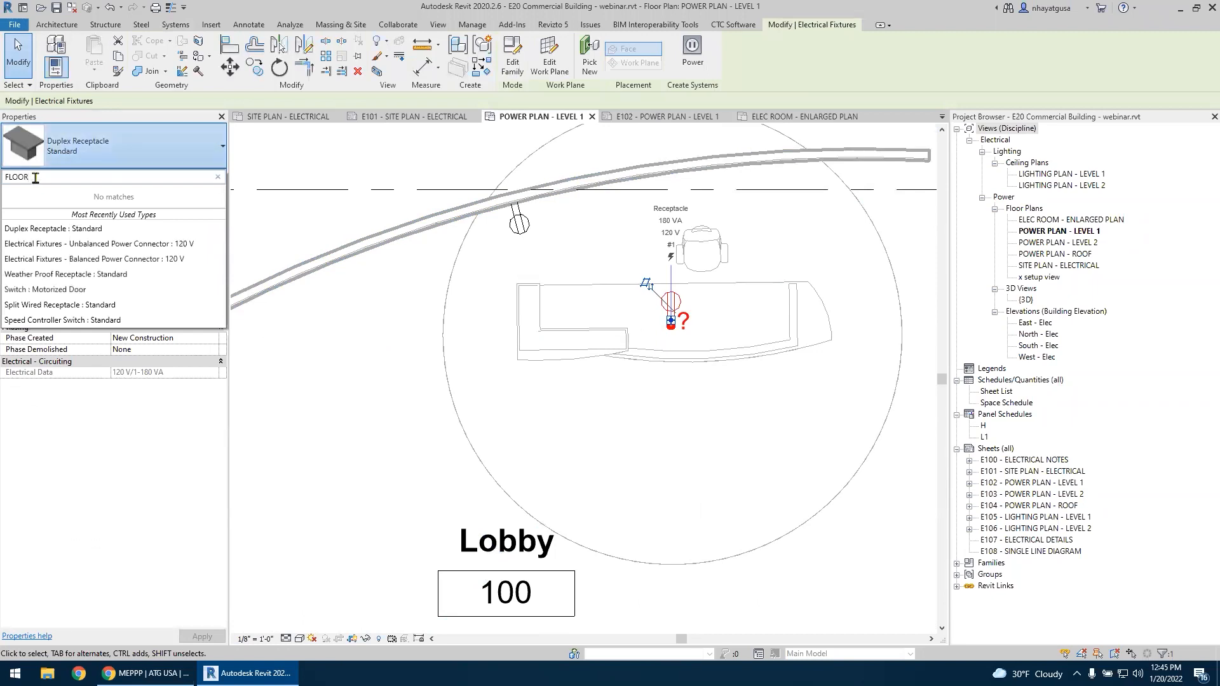
key(Escape)
key(Escape)
Delete the Duplex Receptacle inside the reception desk
click(316, 369)
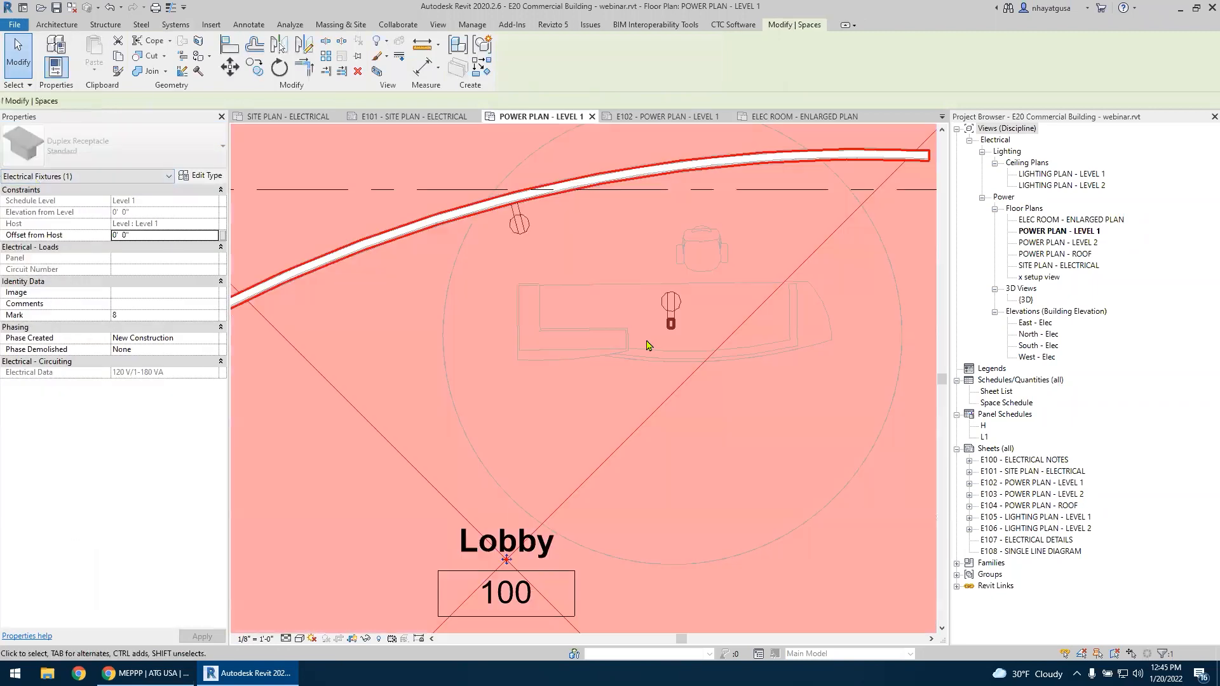
click(671, 308)
key(Delete)
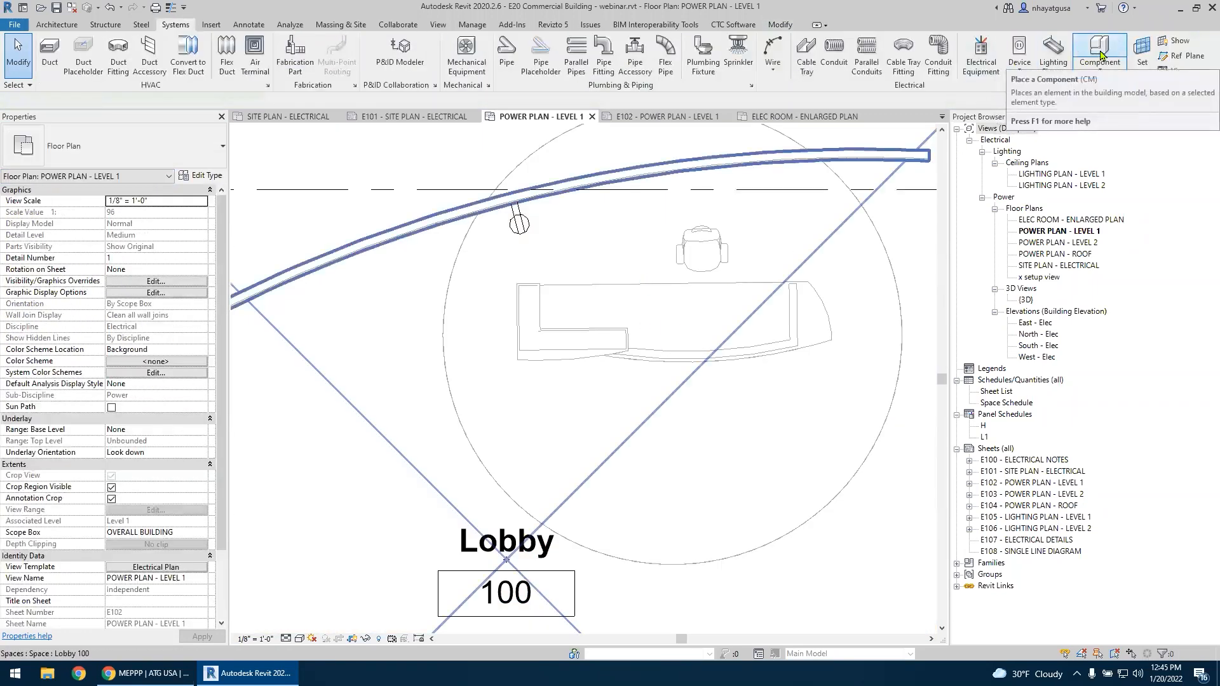
Search the lighting fixture types available for placement for FLOOR
click(1052, 53)
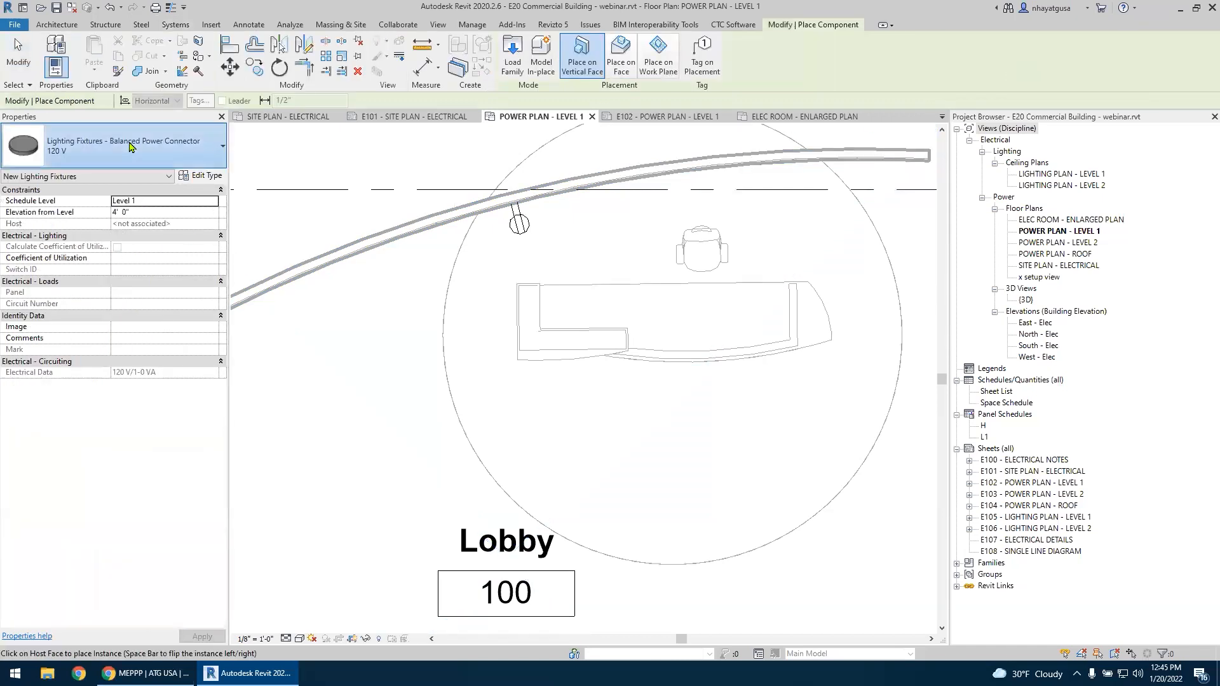
click(129, 146)
text(FLOOR)
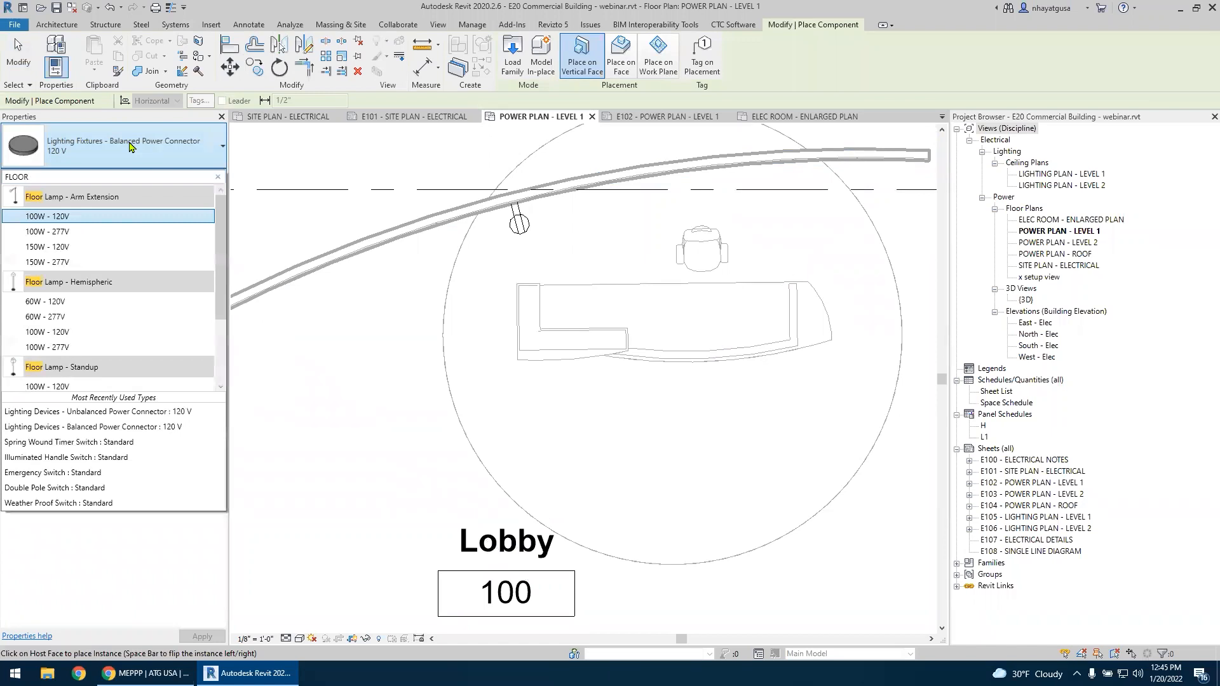
scroll(96, 260, down, 3)
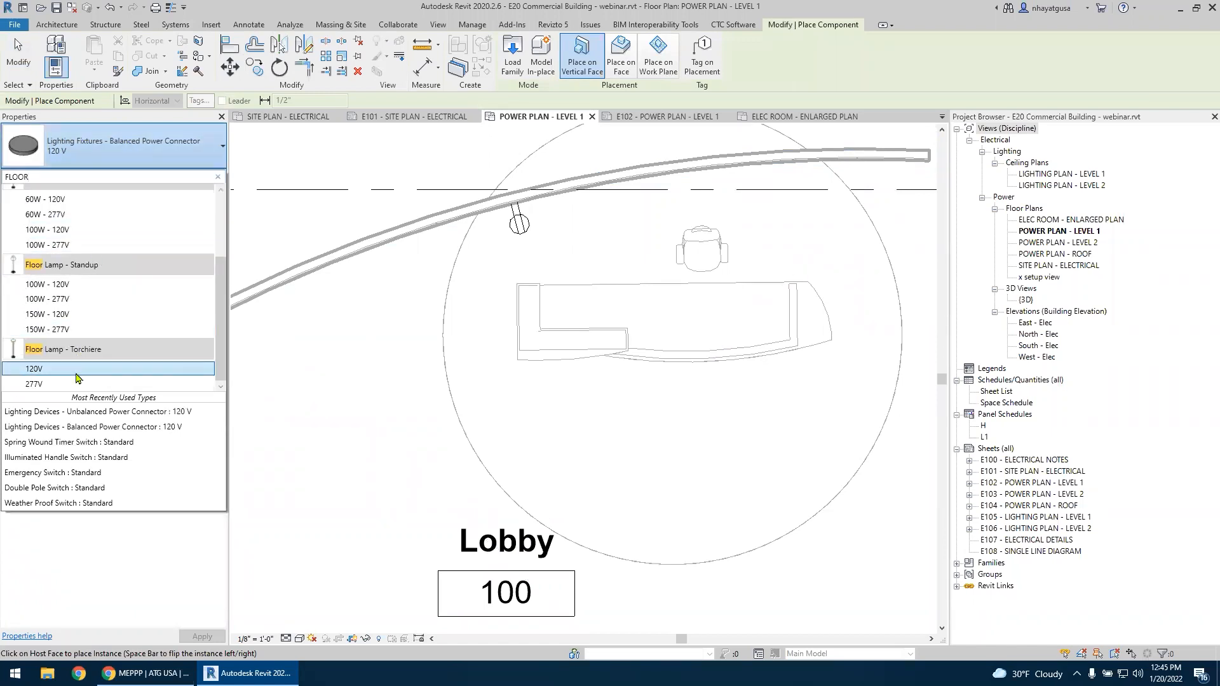
scroll(76, 378, up, 3)
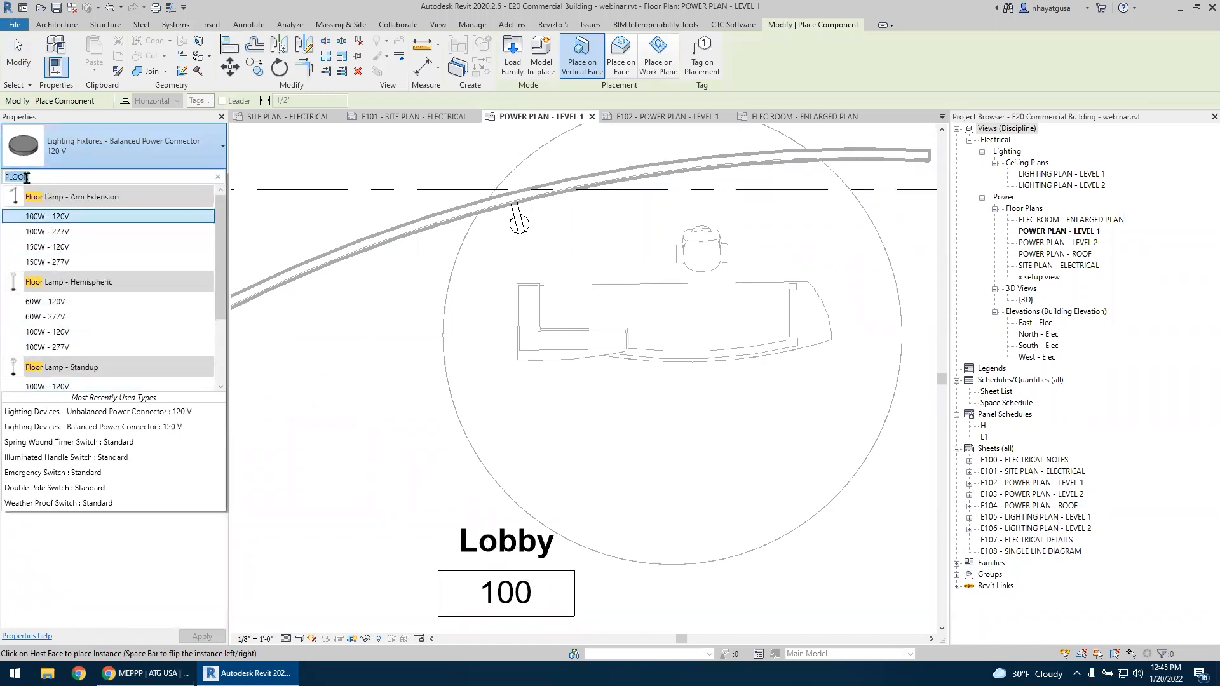
key(Escape)
key(Escape)
Check the properties of the Duplex Receptacle on the curved Lobby wall behind the reception desk
scroll(548, 253, down, 3)
middle_drag(630, 335, 641, 357)
scroll(539, 265, up, 2)
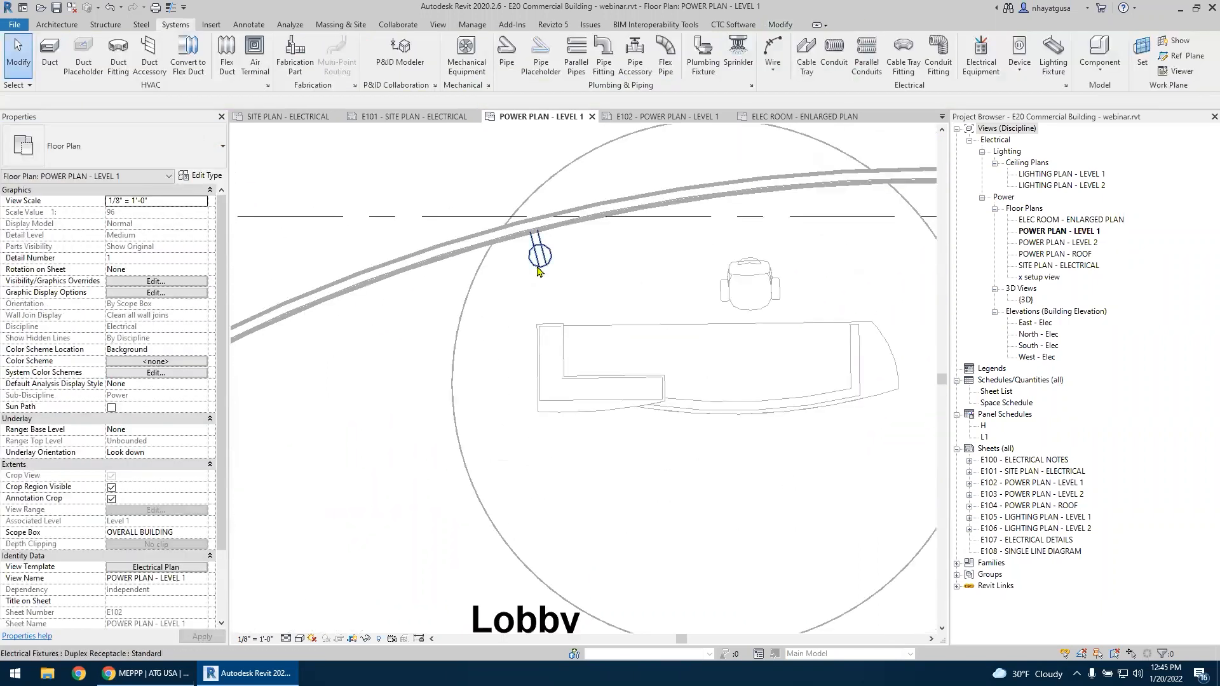
click(537, 271)
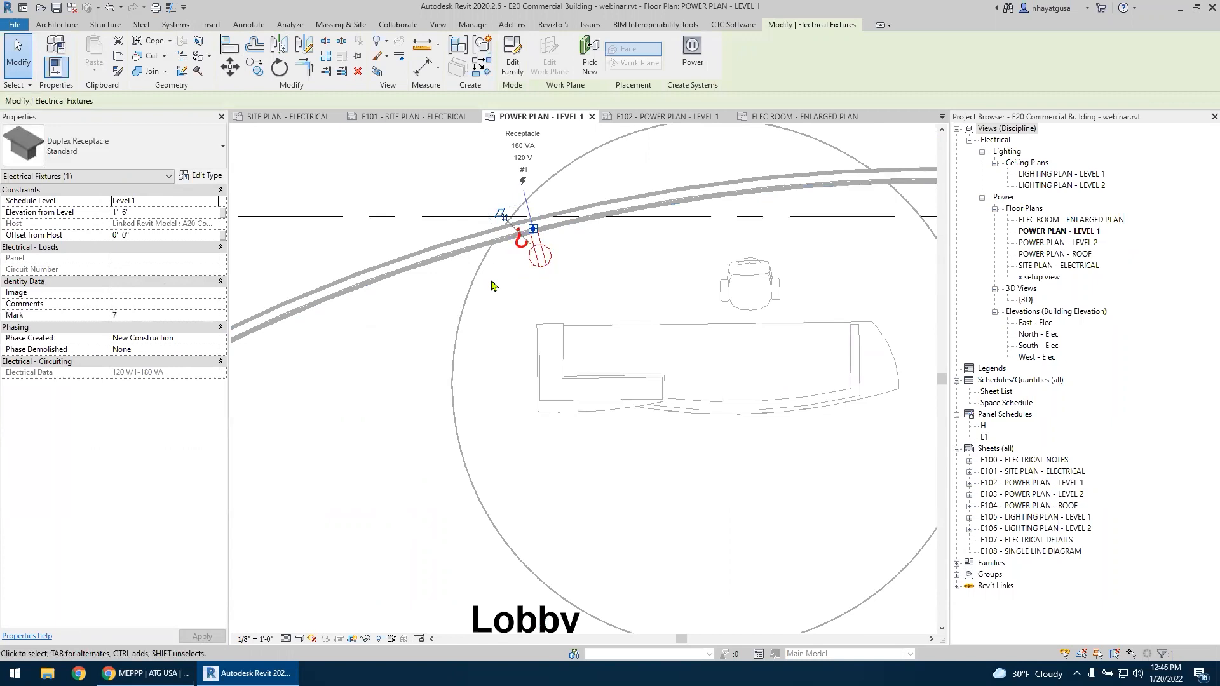
key(Escape)
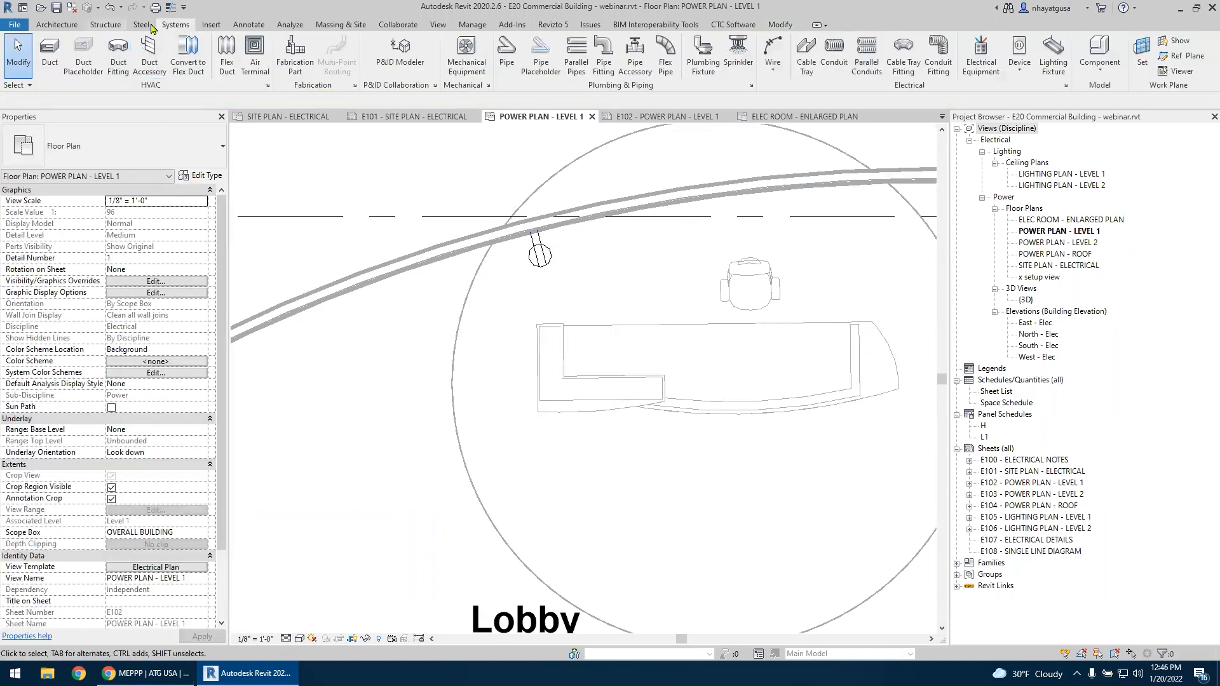
Place a Duplex Receptacle electrical fixture on the Level 1 work plane in the inner corner of the Lobby reception desk
click(1019, 75)
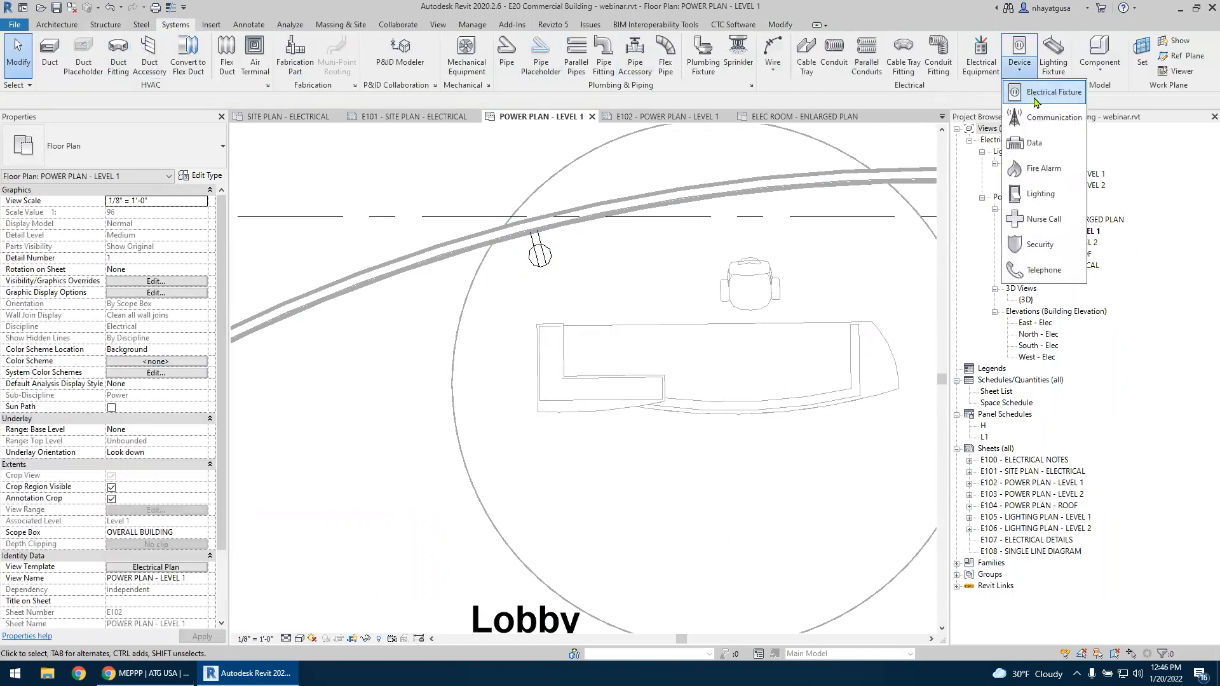
click(1064, 91)
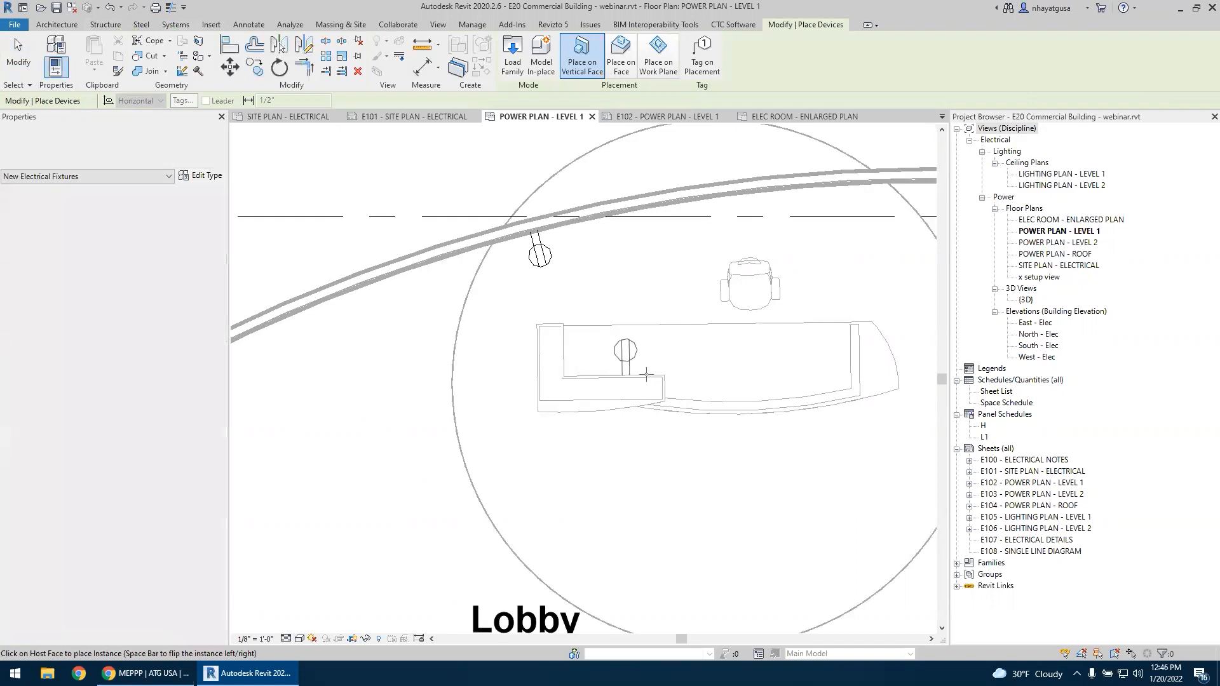
scroll(580, 380, up, 2)
scroll(588, 378, down, 1)
scroll(591, 378, down, 3)
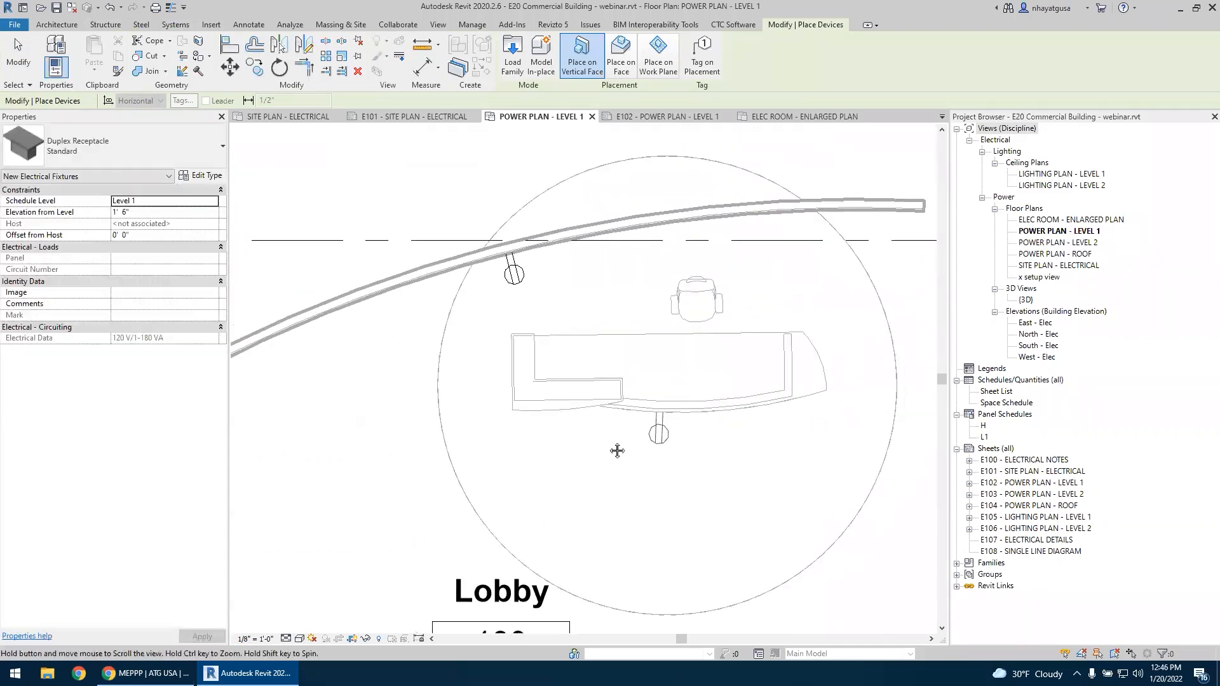
scroll(504, 367, up, 4)
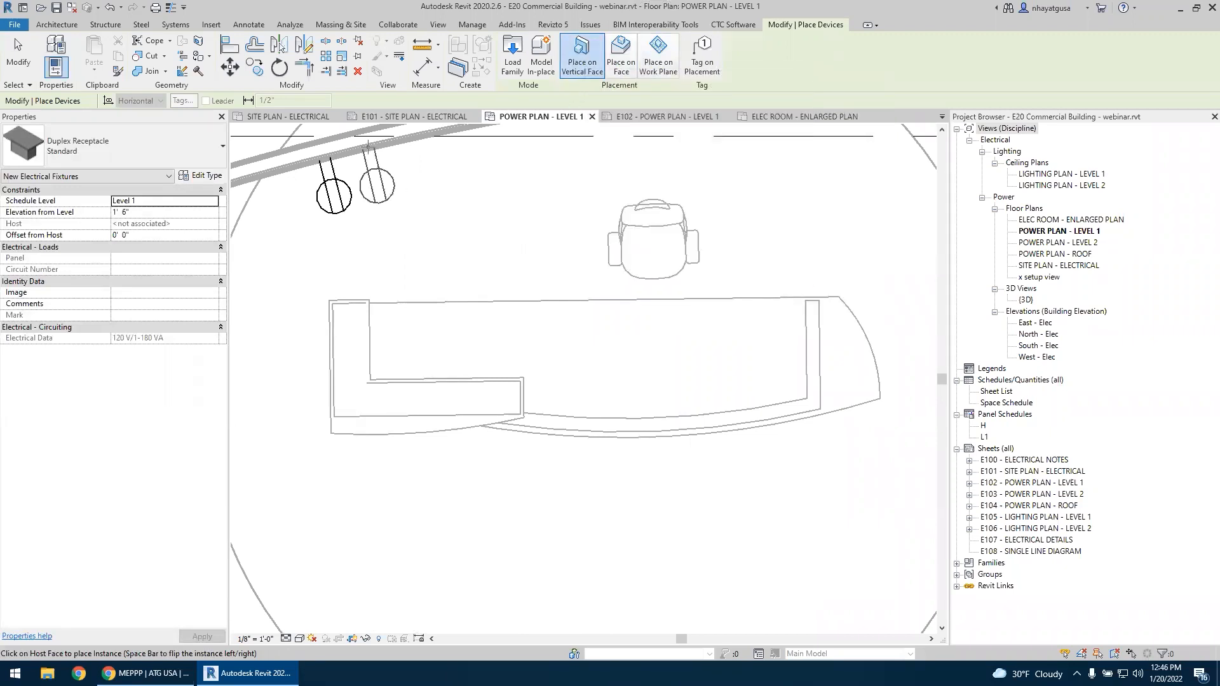
click(658, 57)
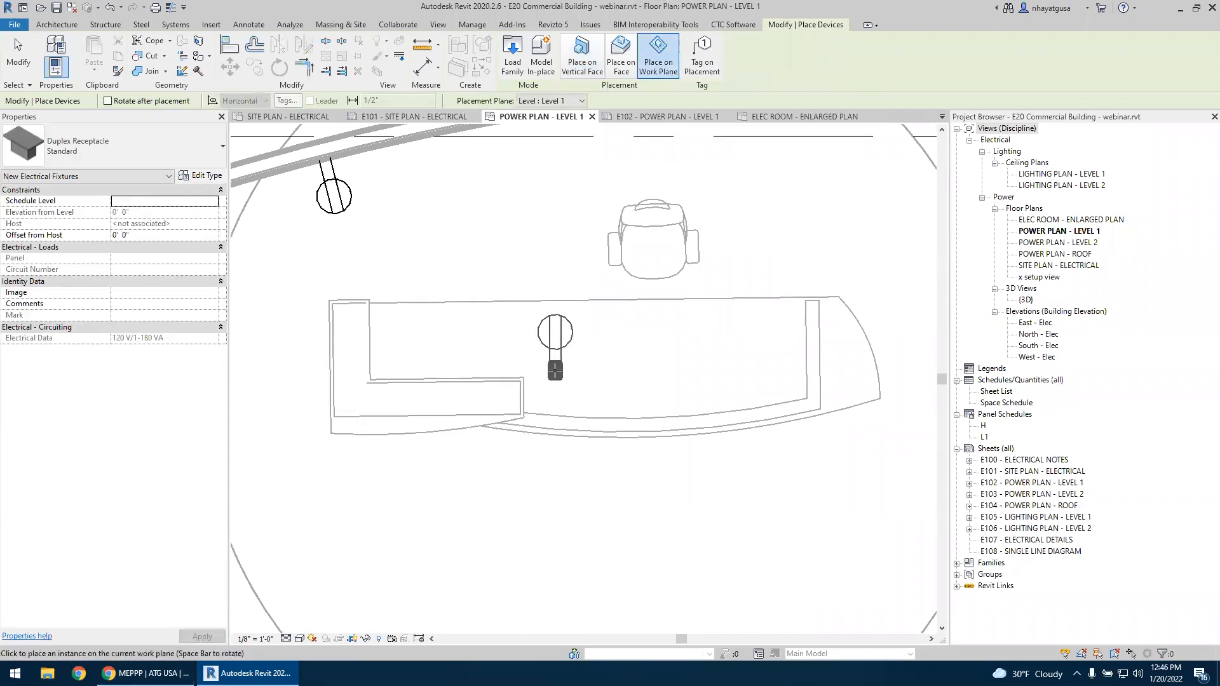
click(425, 364)
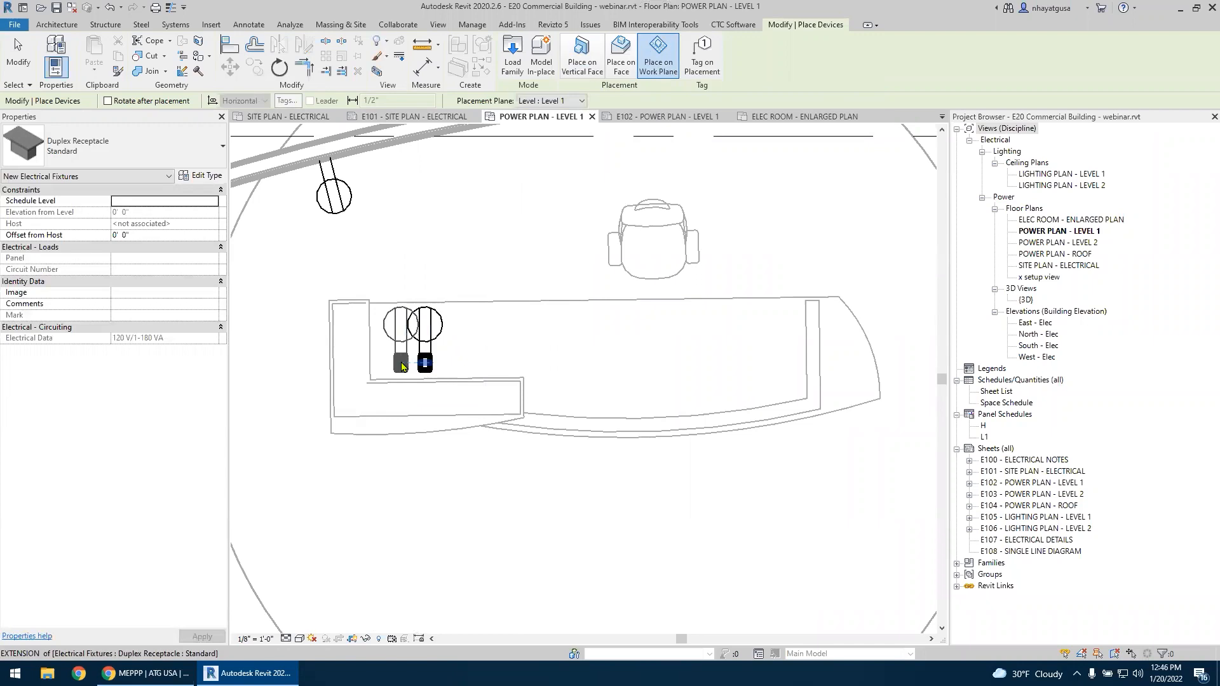
key(Escape)
key(Escape)
Inspect the symbol of the Duplex Receptacle placed in the reception desk's inner corner
scroll(400, 367, down, 1)
scroll(399, 363, down, 2)
middle_drag(427, 411, 617, 346)
scroll(599, 290, up, 1)
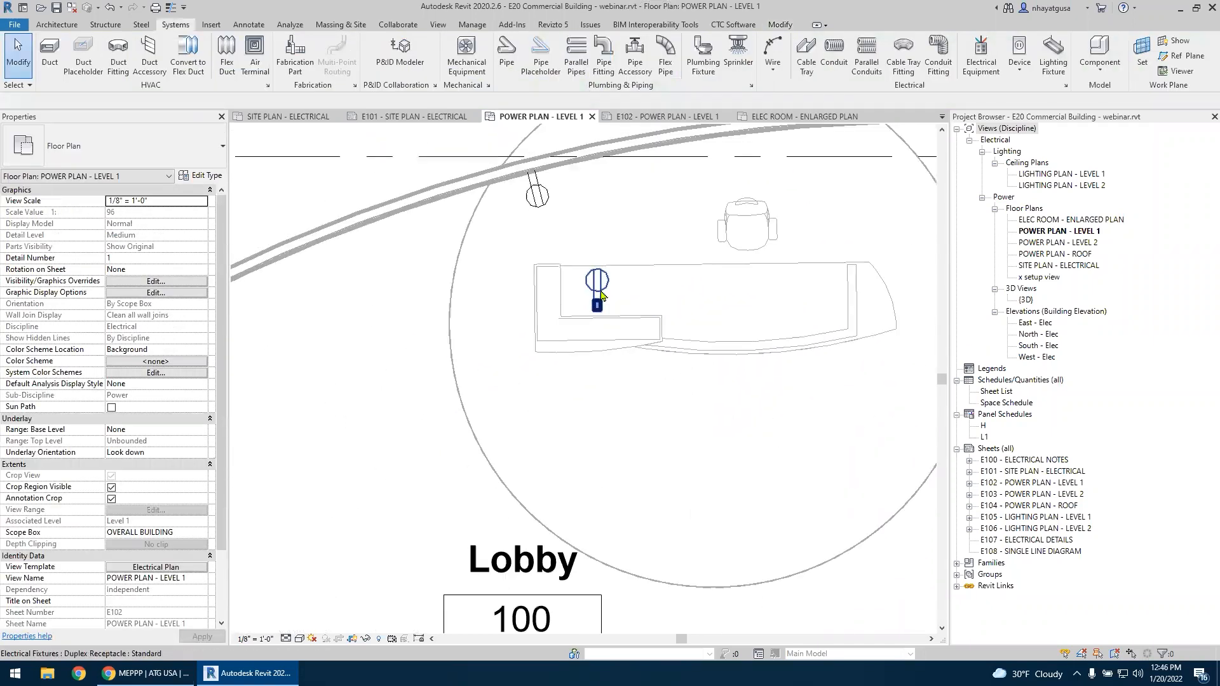
scroll(600, 292, down, 3)
scroll(599, 292, up, 3)
click(600, 293)
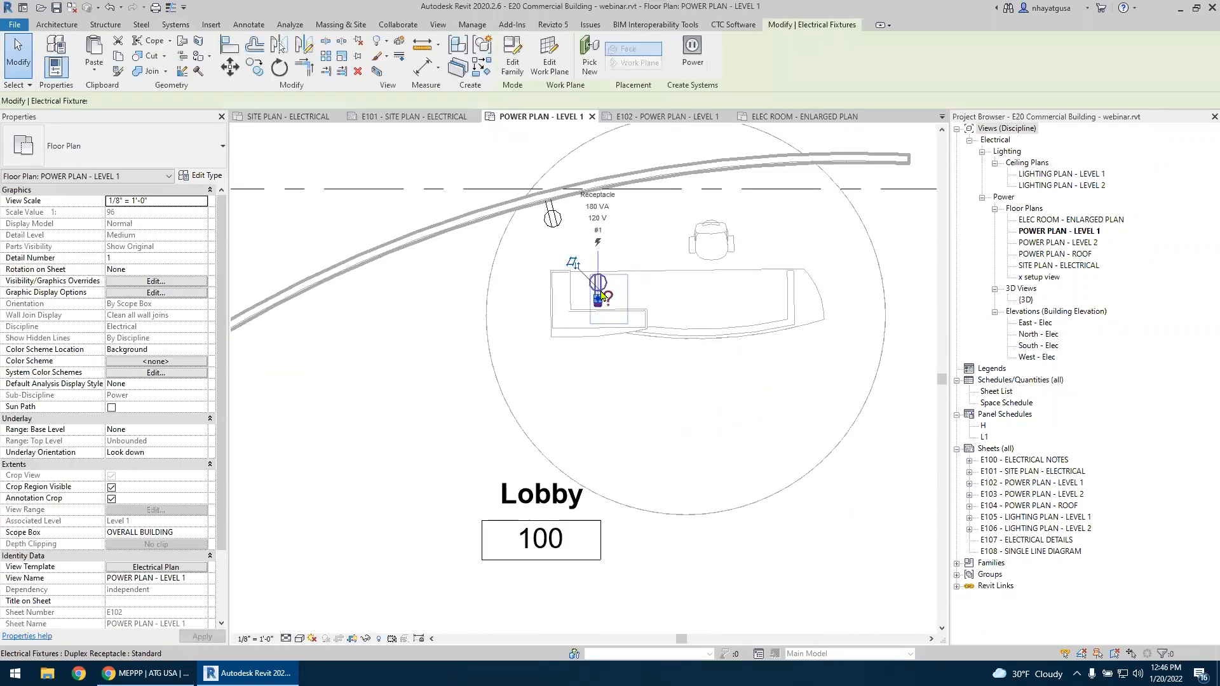
key(Escape)
Place a Plain Data Outlet on the Level 1 work plane beside the Duplex Receptacle inside the Lobby reception desk
scroll(471, 314, down, 3)
middle_drag(591, 341, 724, 281)
middle_drag(583, 376, 660, 412)
scroll(626, 389, up, 2)
scroll(626, 388, down, 2)
middle_drag(614, 299, 662, 373)
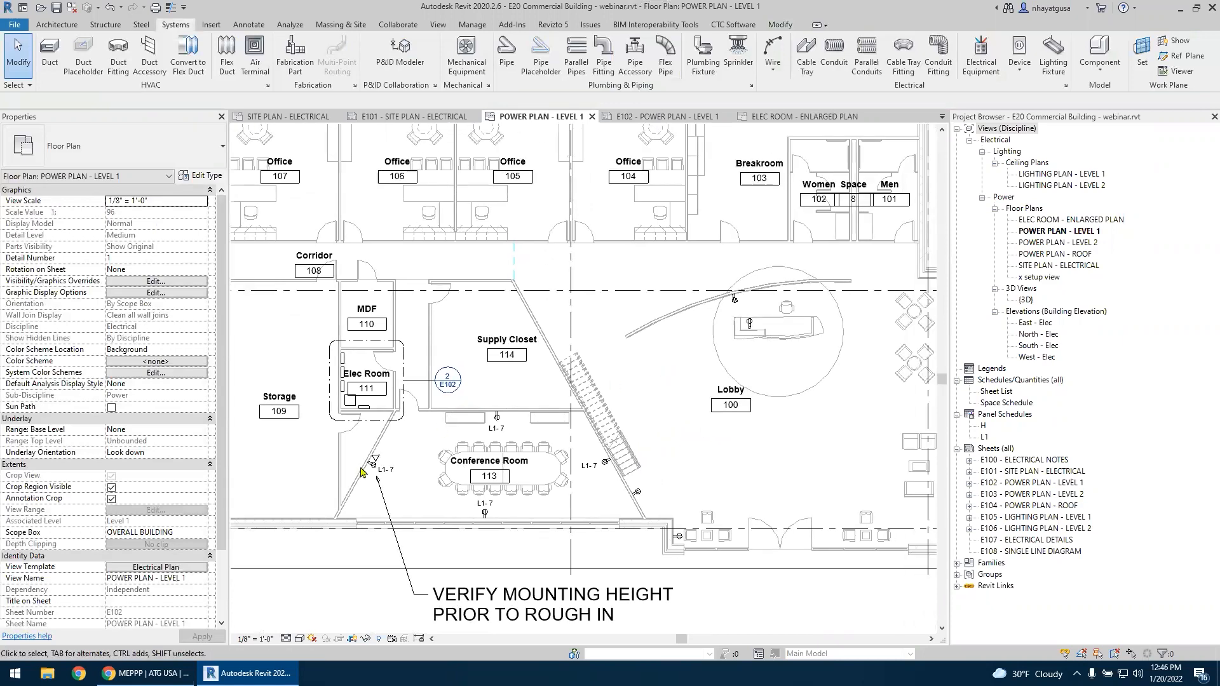
scroll(371, 459, up, 3)
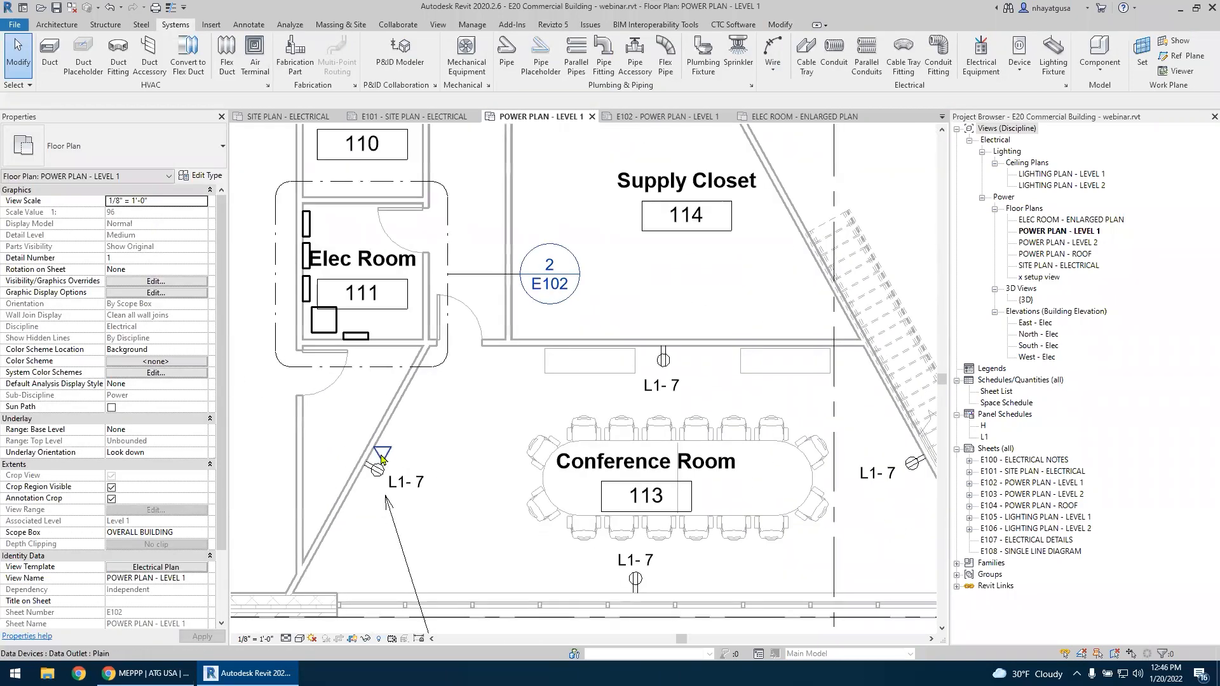
click(1027, 72)
click(1049, 152)
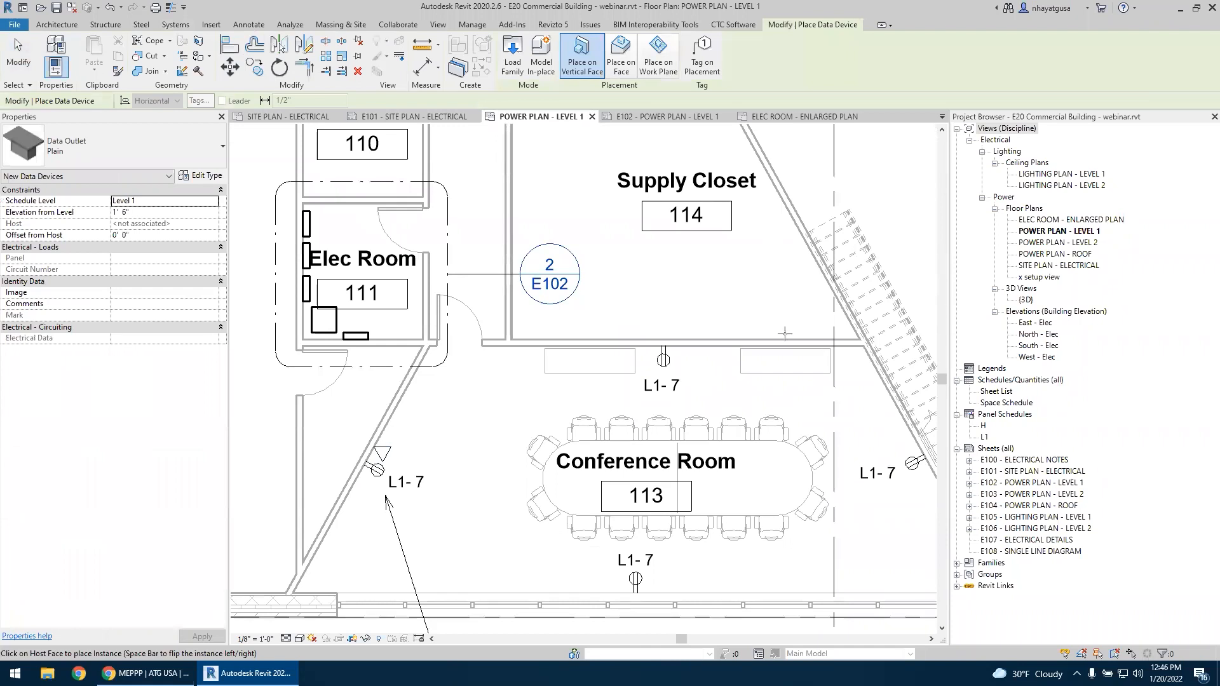
middle_drag(698, 423, 293, 541)
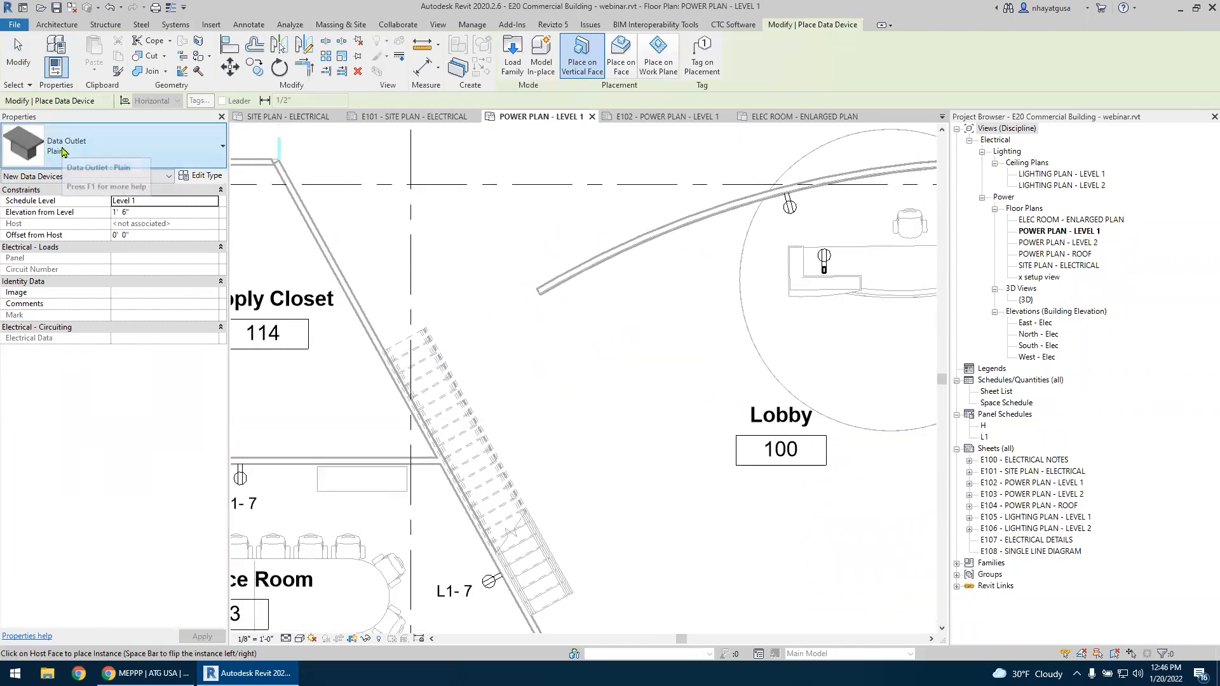
scroll(886, 259, up, 5)
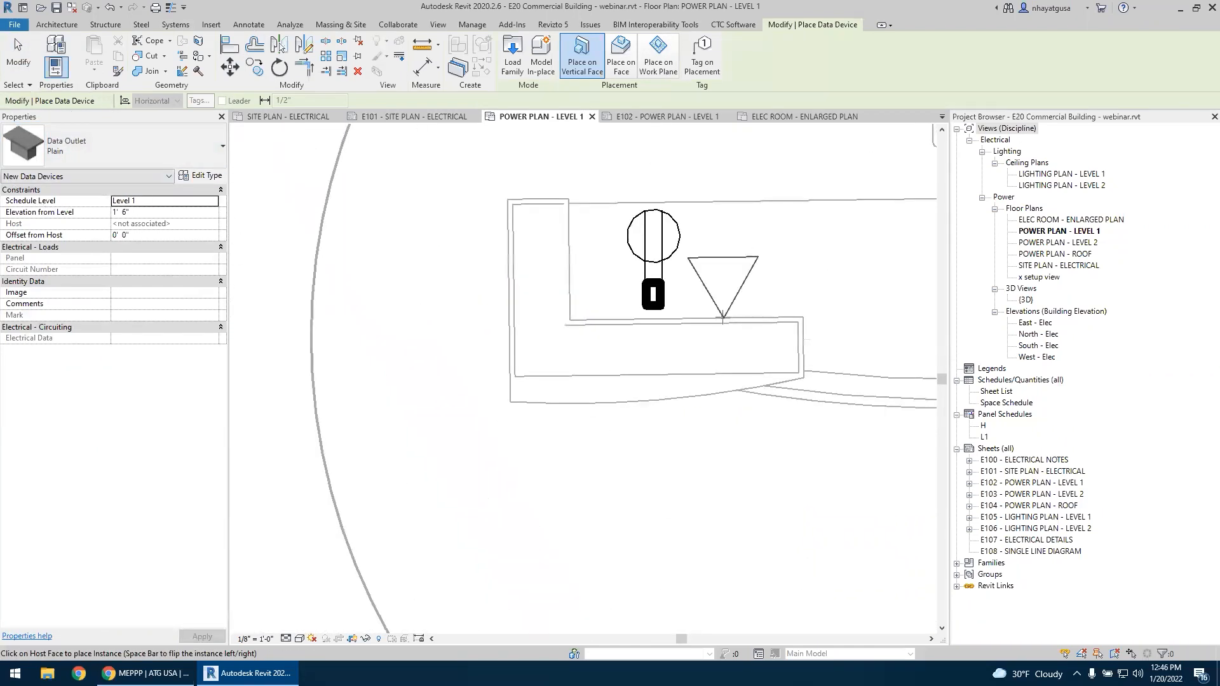
click(660, 63)
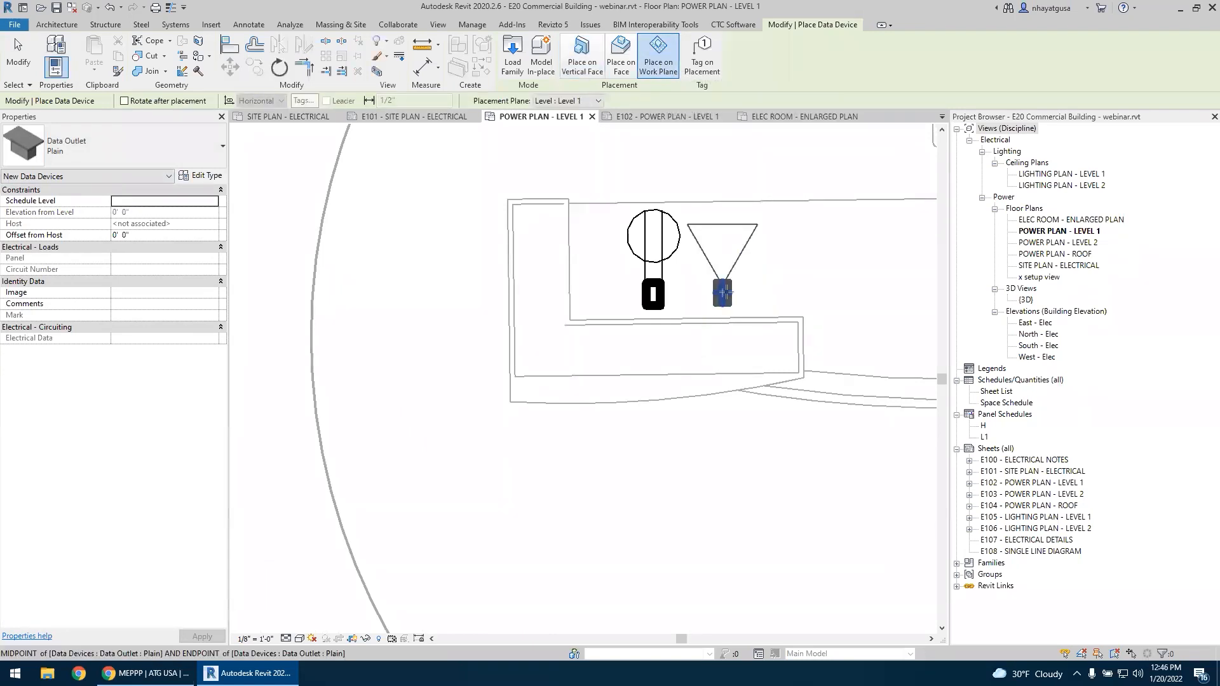
key(Escape)
key(Escape)
Review the reception desk receptacle's host and offset properties, and the surrounding Level 1 power layout
scroll(664, 330, down, 5)
scroll(547, 347, up, 5)
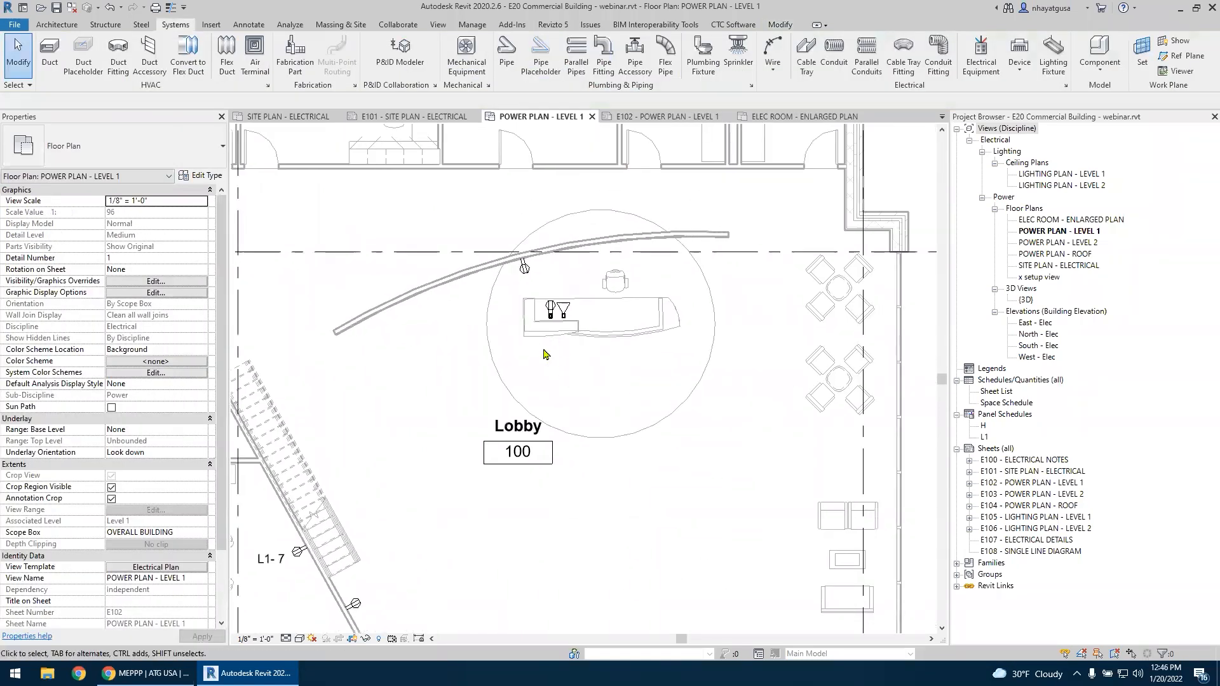
click(570, 260)
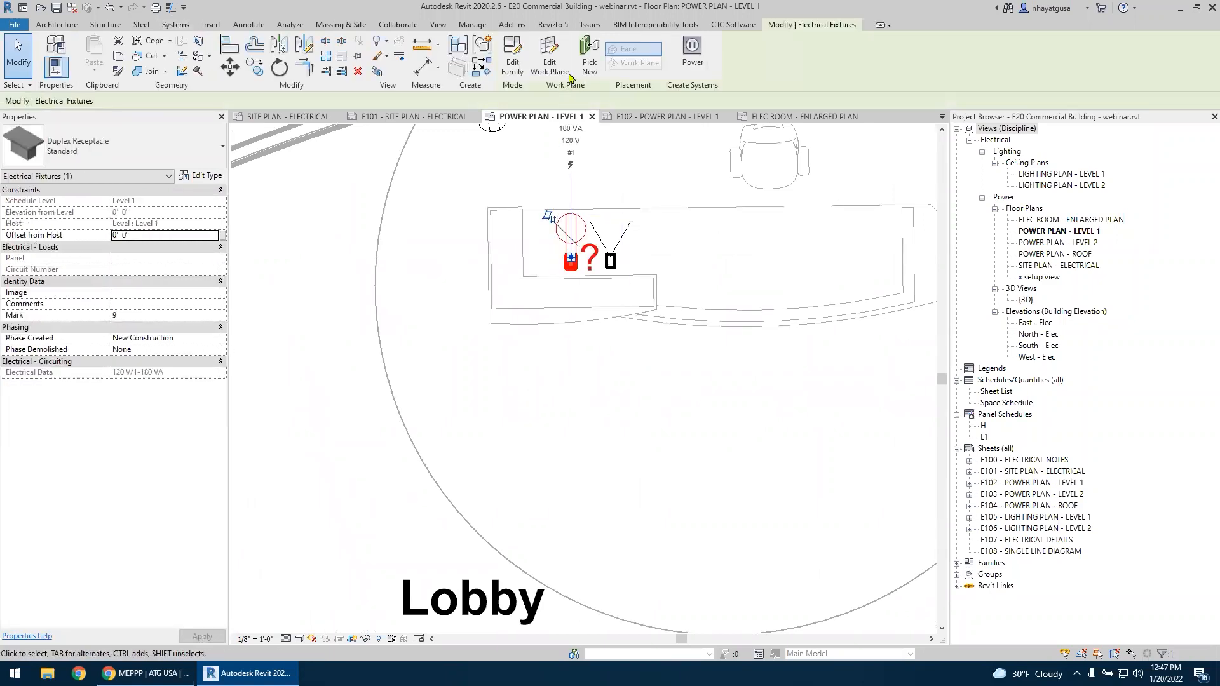
click(466, 311)
scroll(467, 310, down, 8)
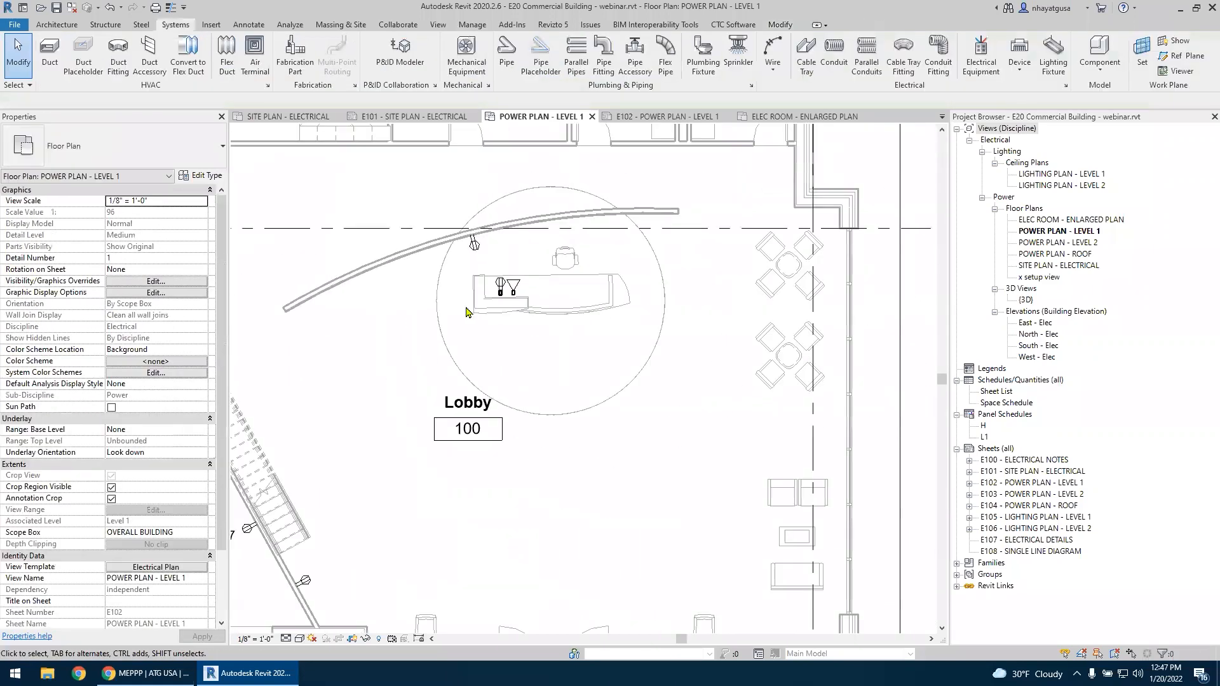
middle_drag(535, 383, 662, 353)
scroll(612, 385, down, 1)
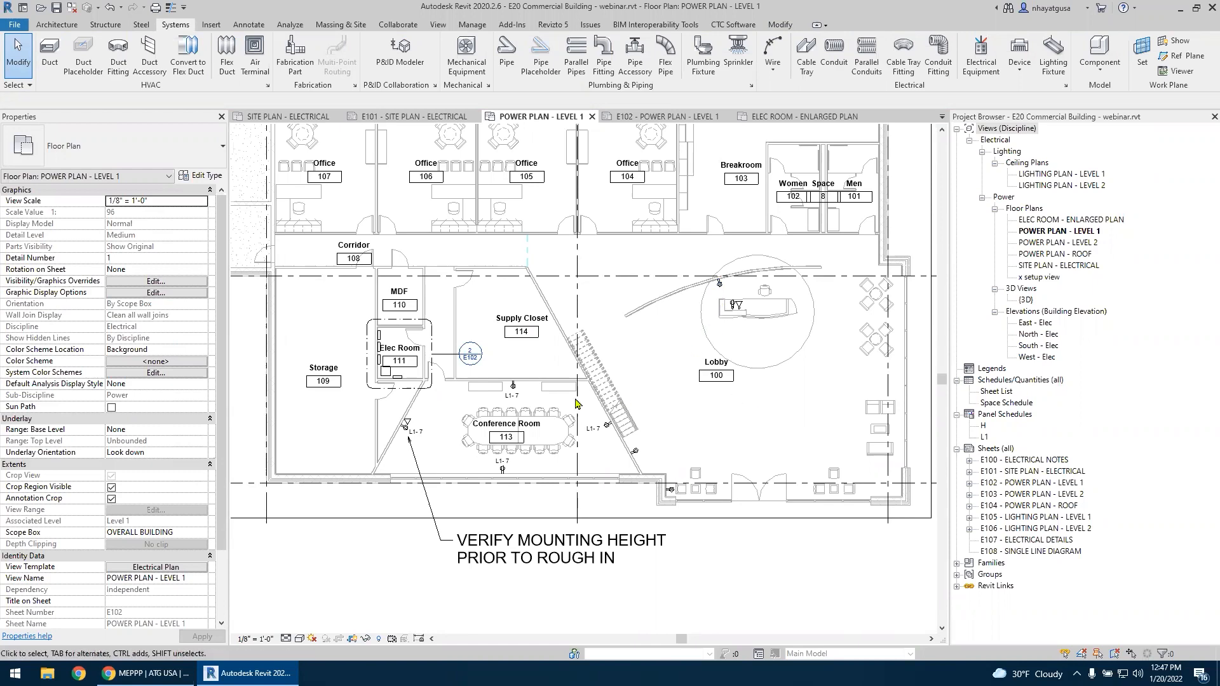
Create a panel schedule for panel L2 in Elec Room 111 using the default template
scroll(348, 353, up, 5)
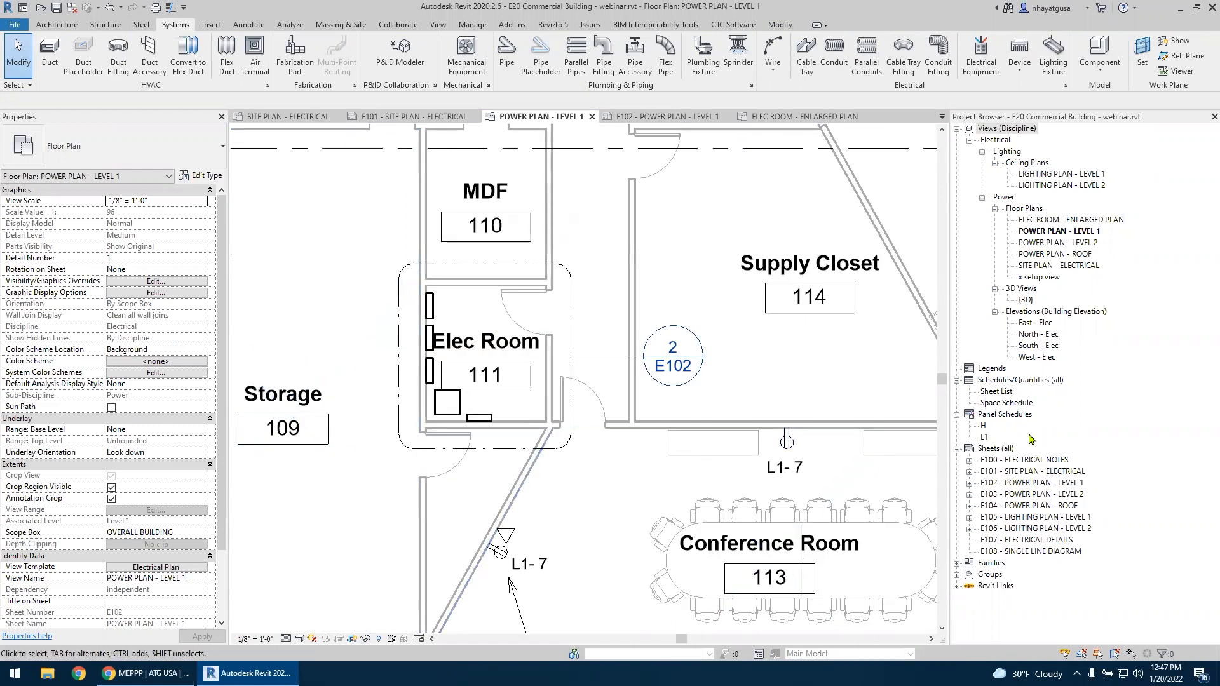
scroll(429, 375, up, 3)
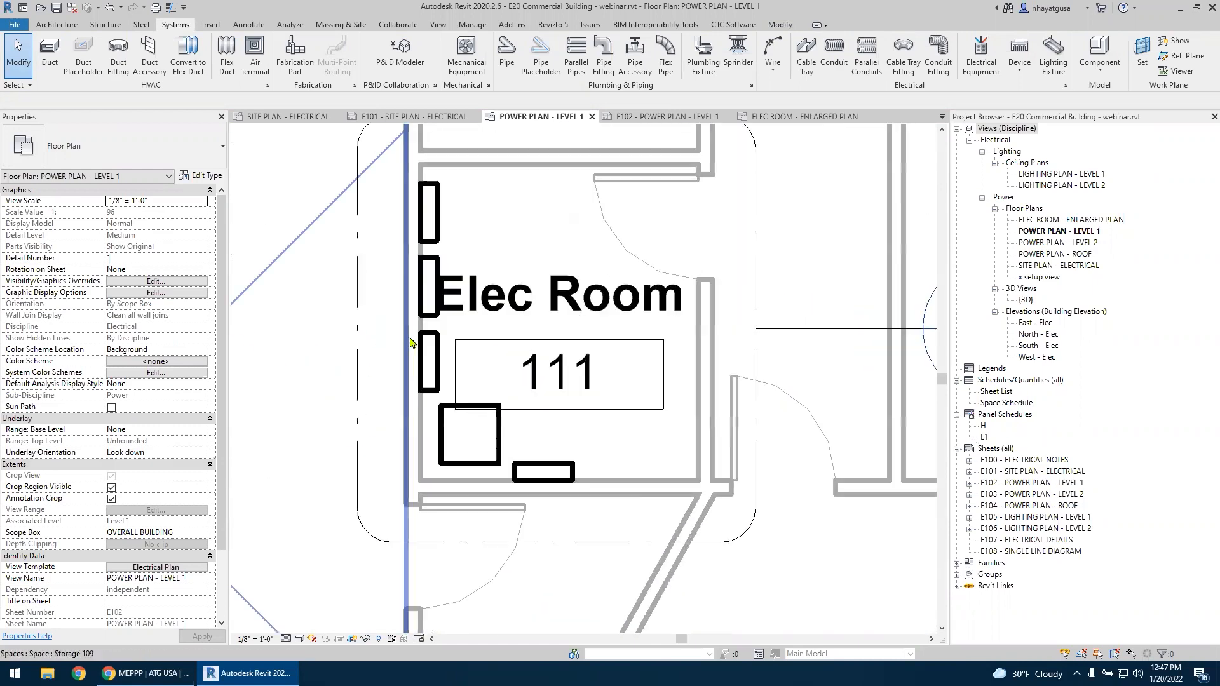
click(438, 265)
click(560, 64)
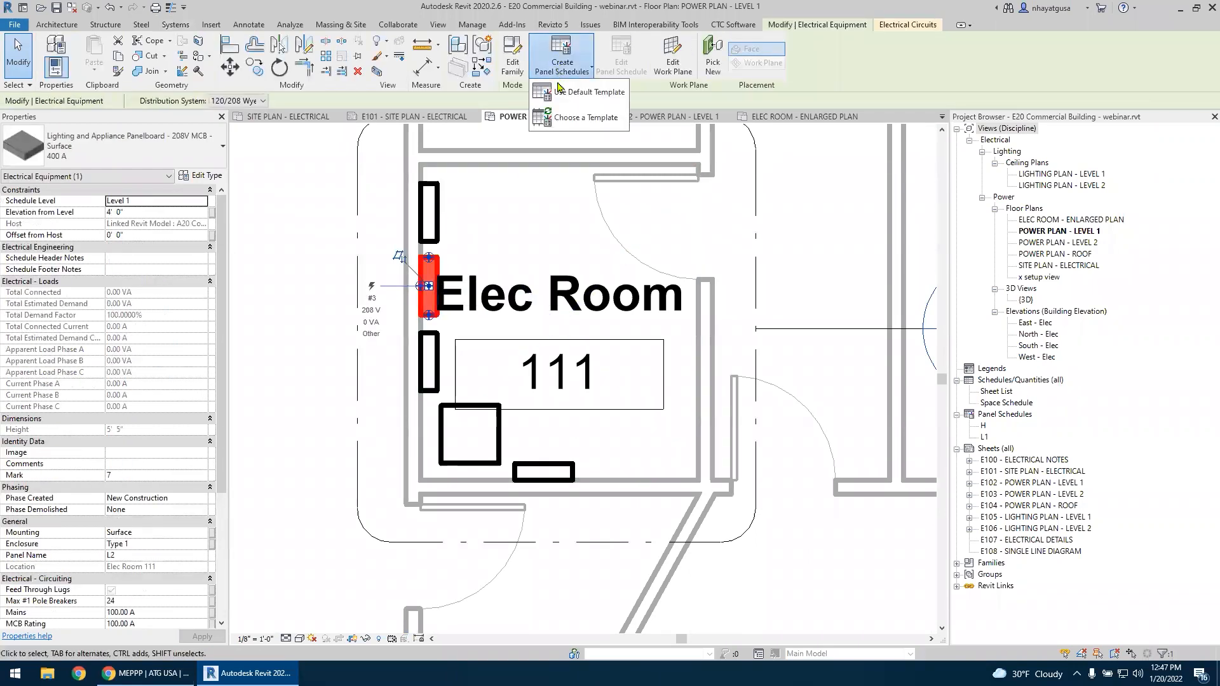
click(560, 92)
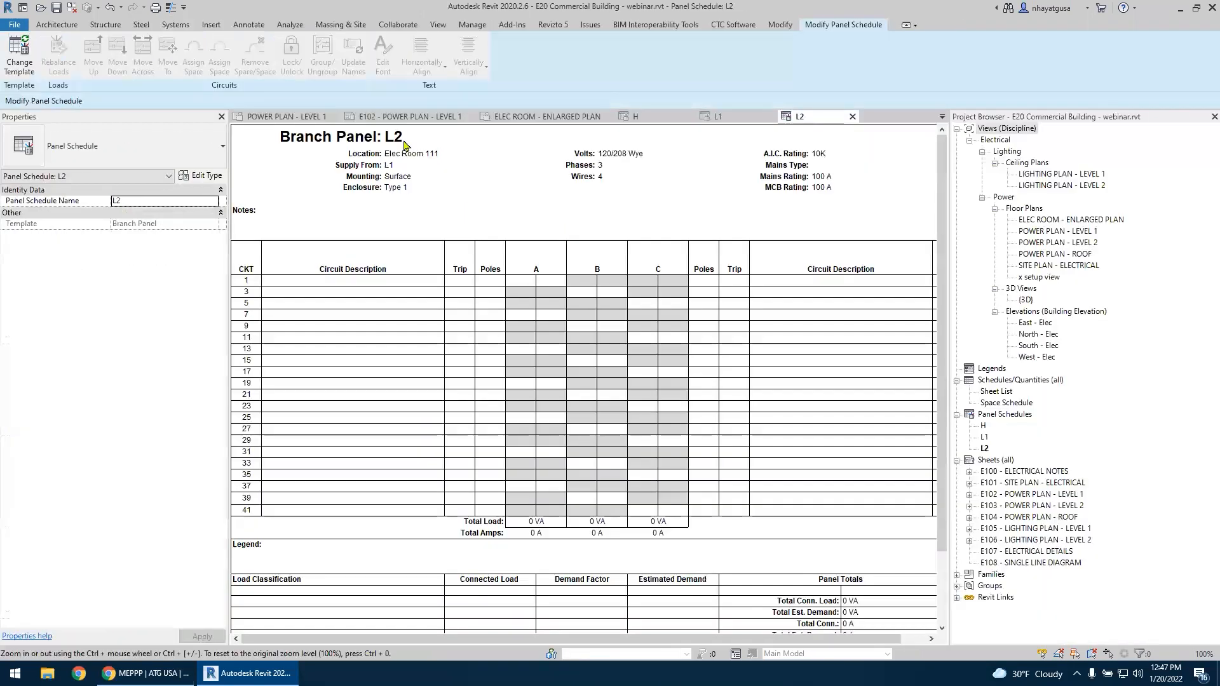
Examine the circuit description rows from circuit 1 to 41 in the L2 panel schedule
drag(343, 280, 386, 517)
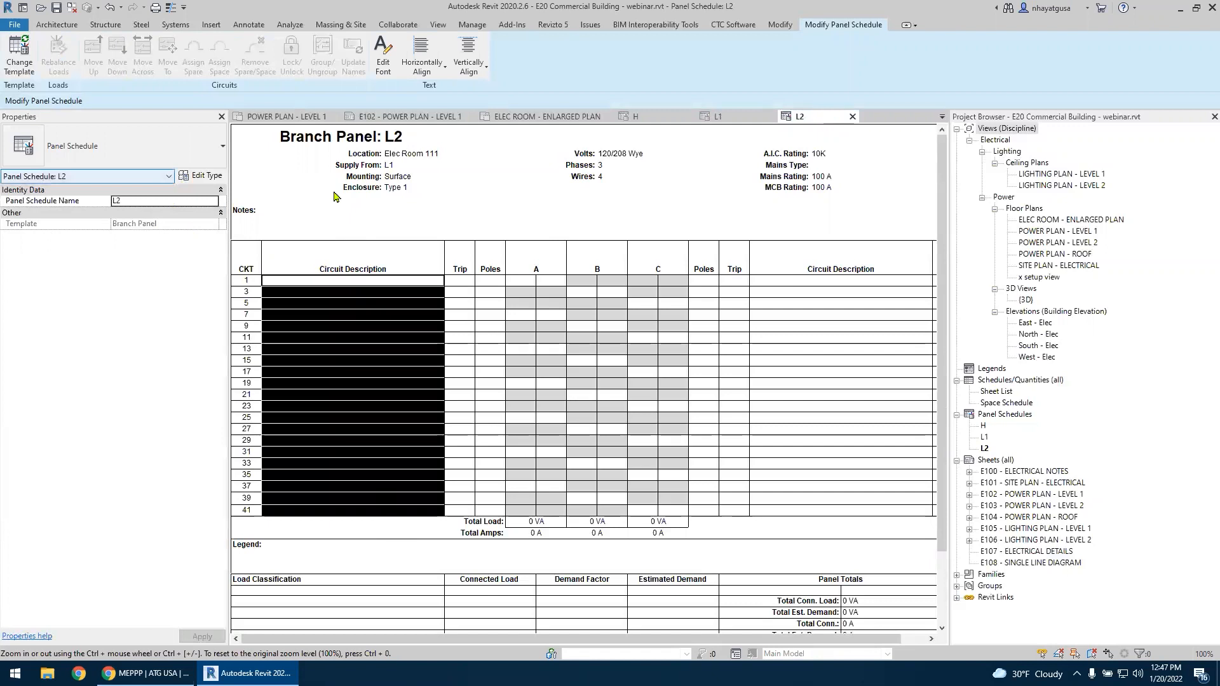
click(382, 291)
click(320, 282)
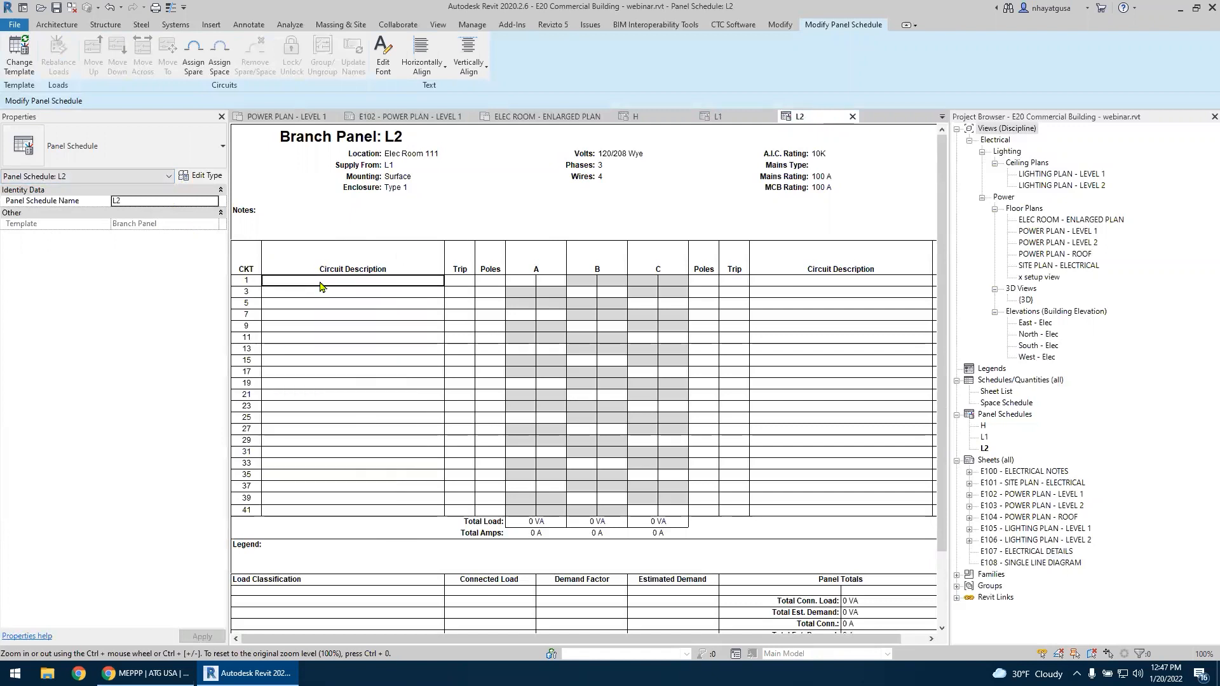
drag(307, 290, 318, 511)
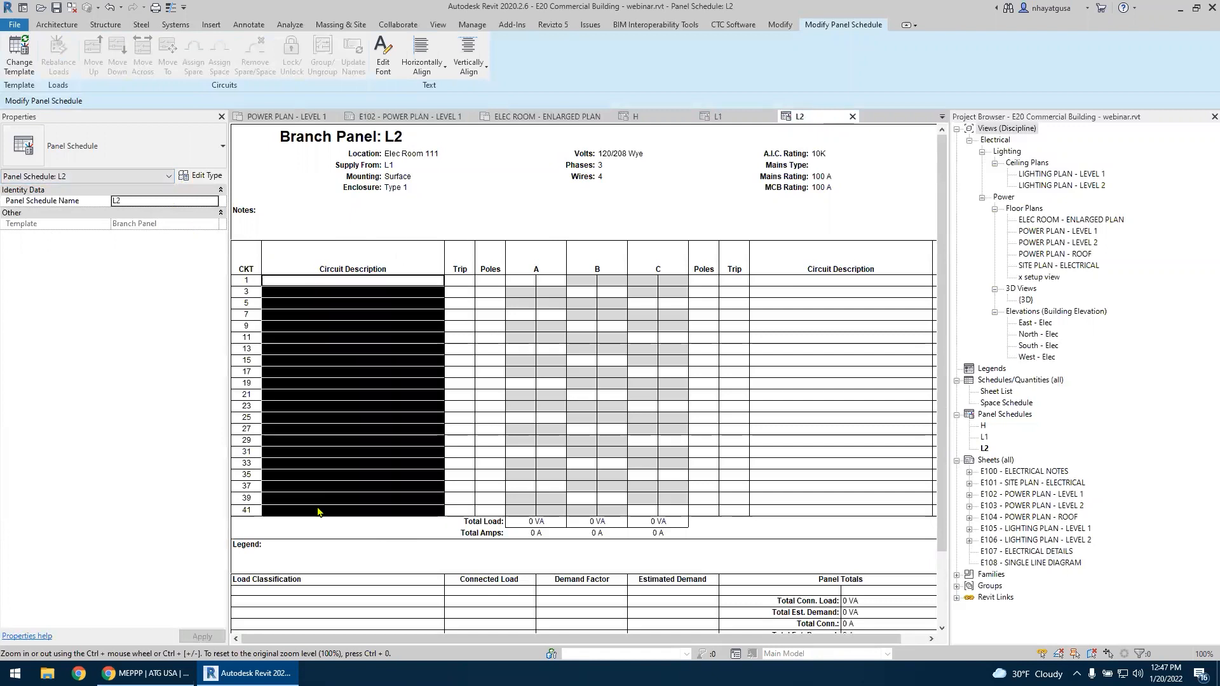
click(312, 358)
click(316, 316)
drag(316, 324, 313, 400)
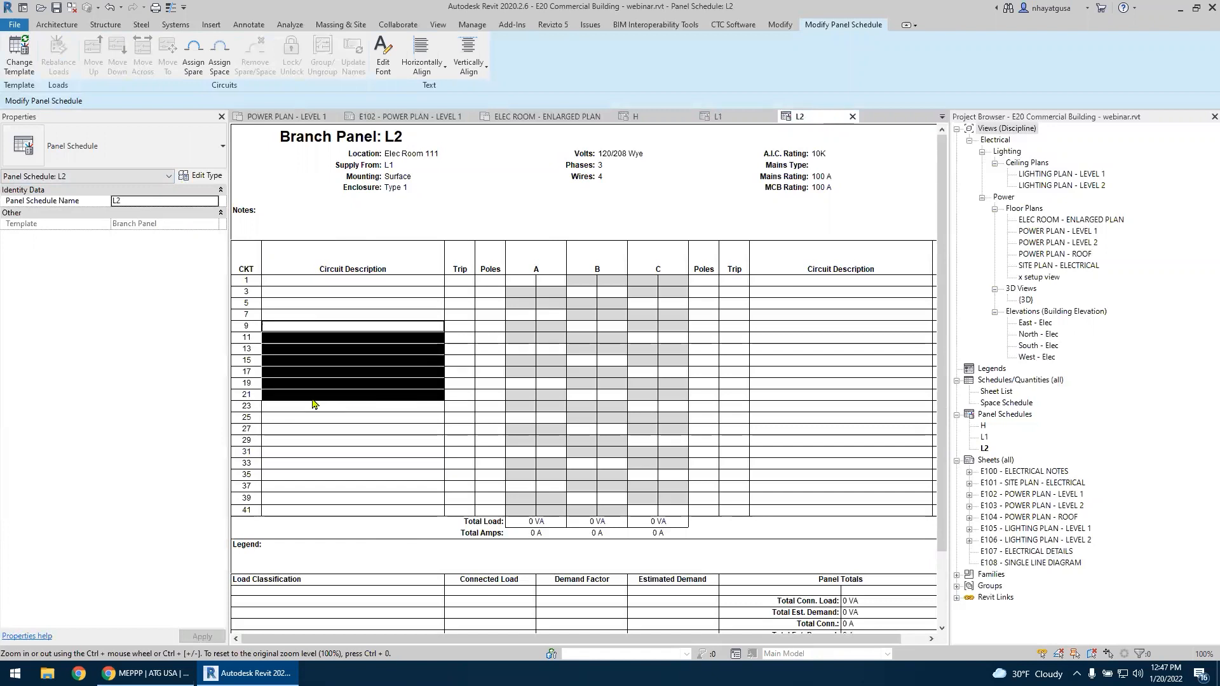
click(317, 475)
click(311, 452)
click(305, 409)
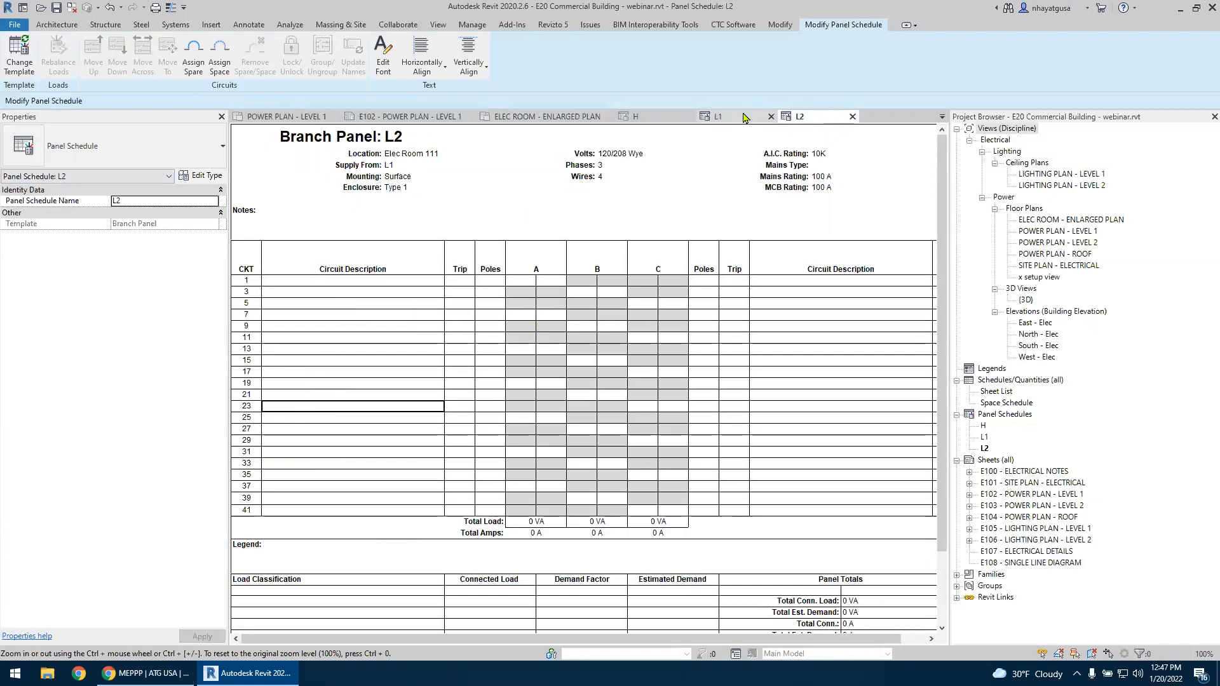
Check panel L2's maximum number of single-pole breakers in the enlarged Elec Room plan, and return to its panel schedule
click(546, 117)
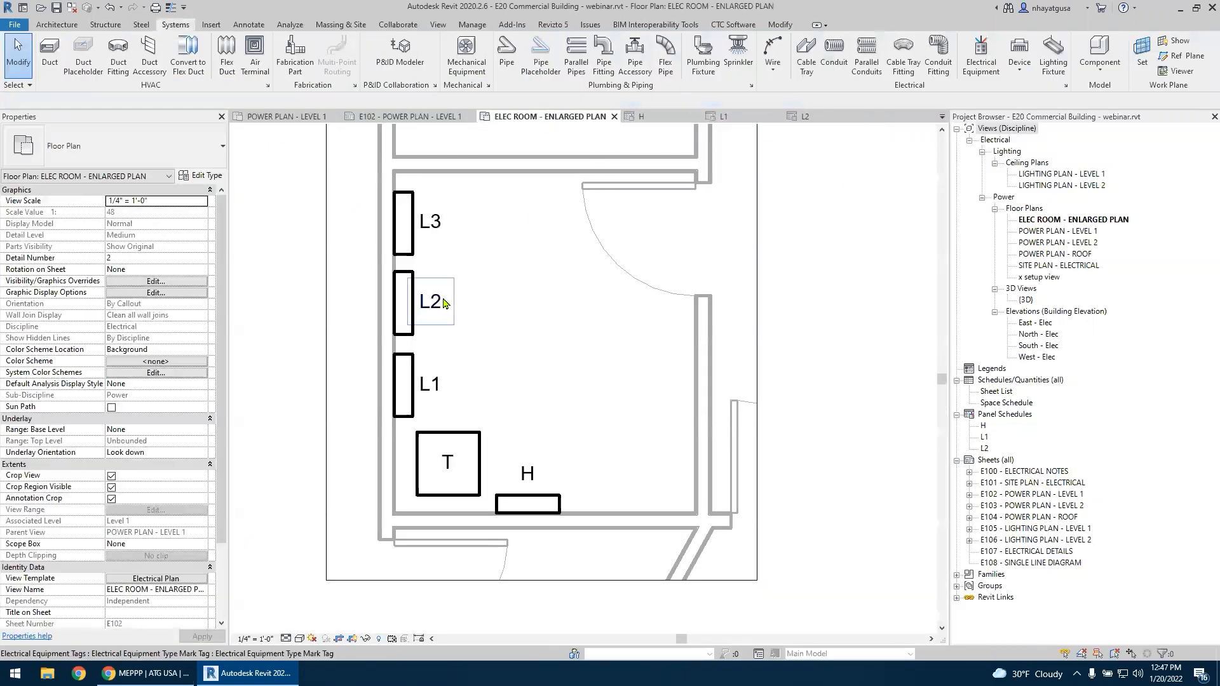
click(398, 320)
scroll(125, 436, down, 5)
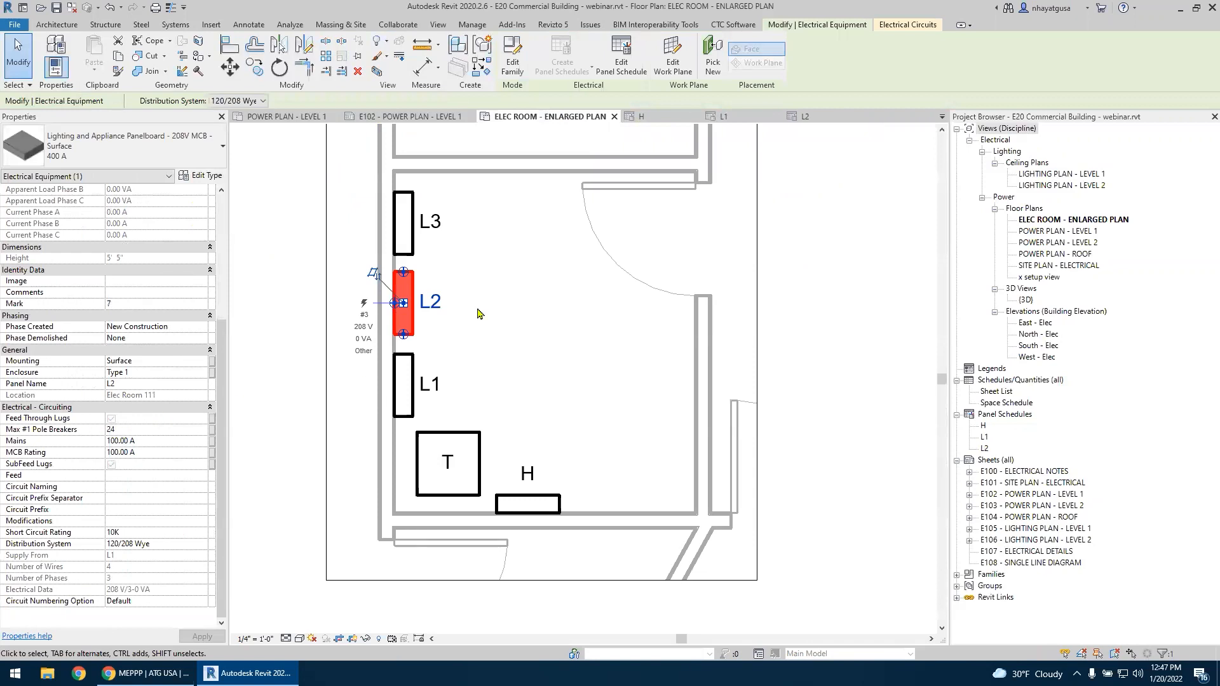
click(803, 116)
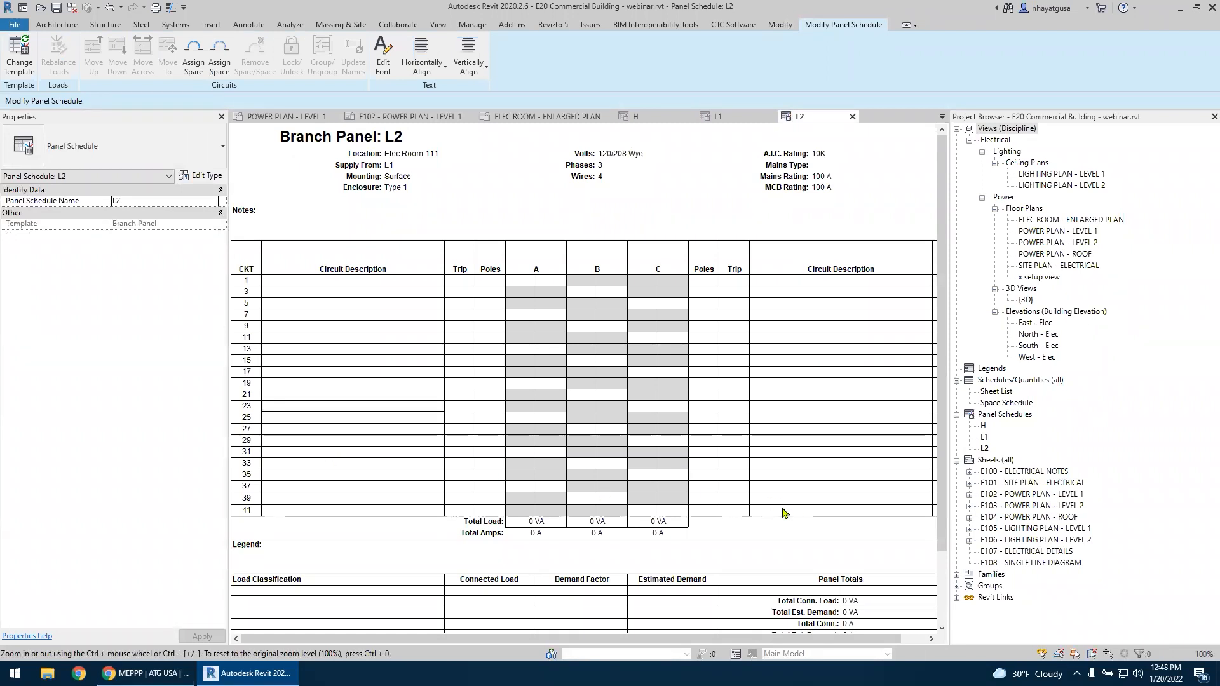
drag(281, 412, 284, 284)
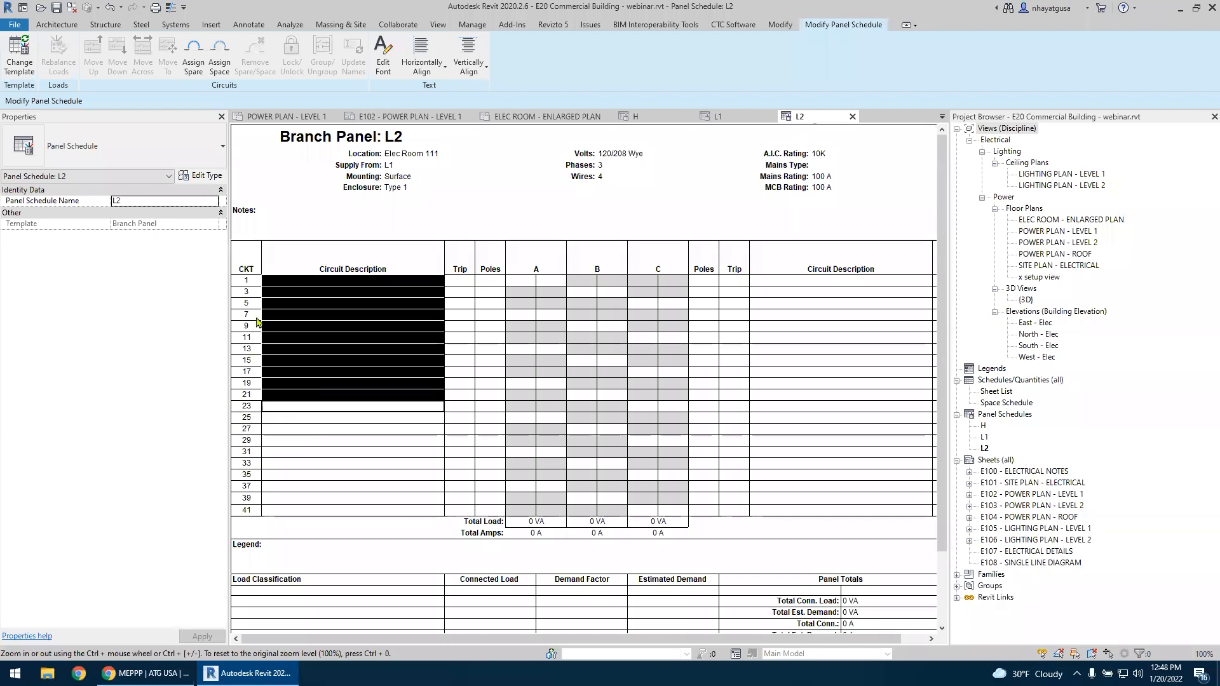
click(190, 70)
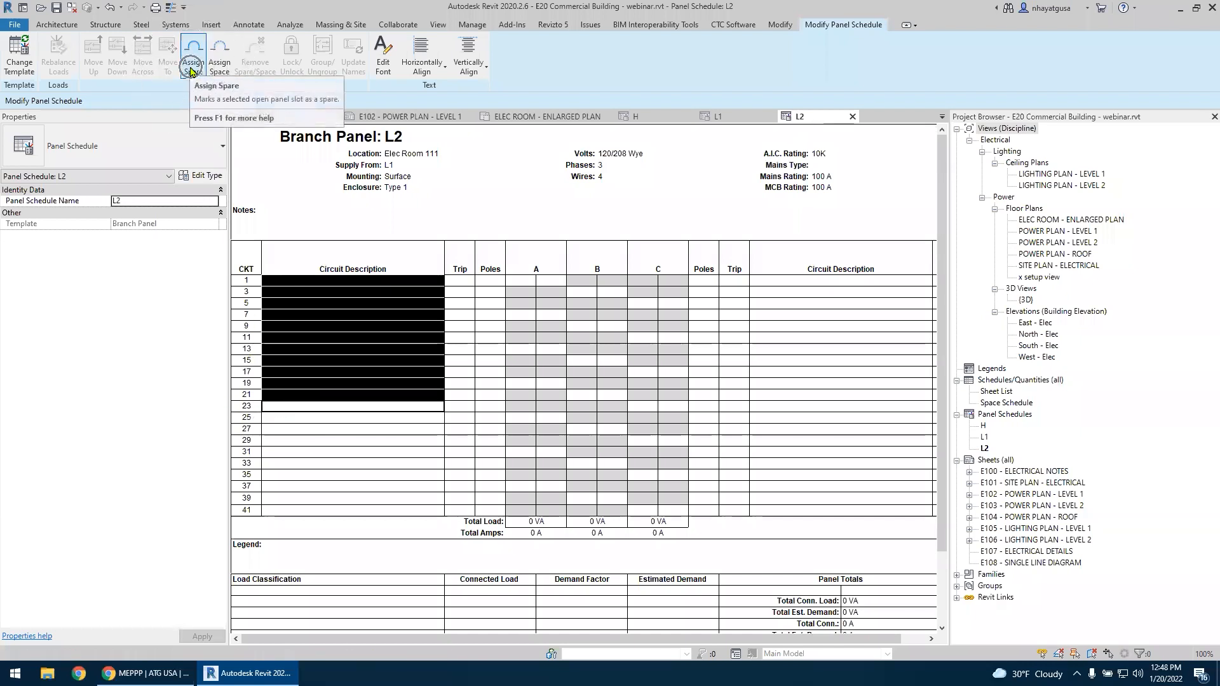
click(280, 419)
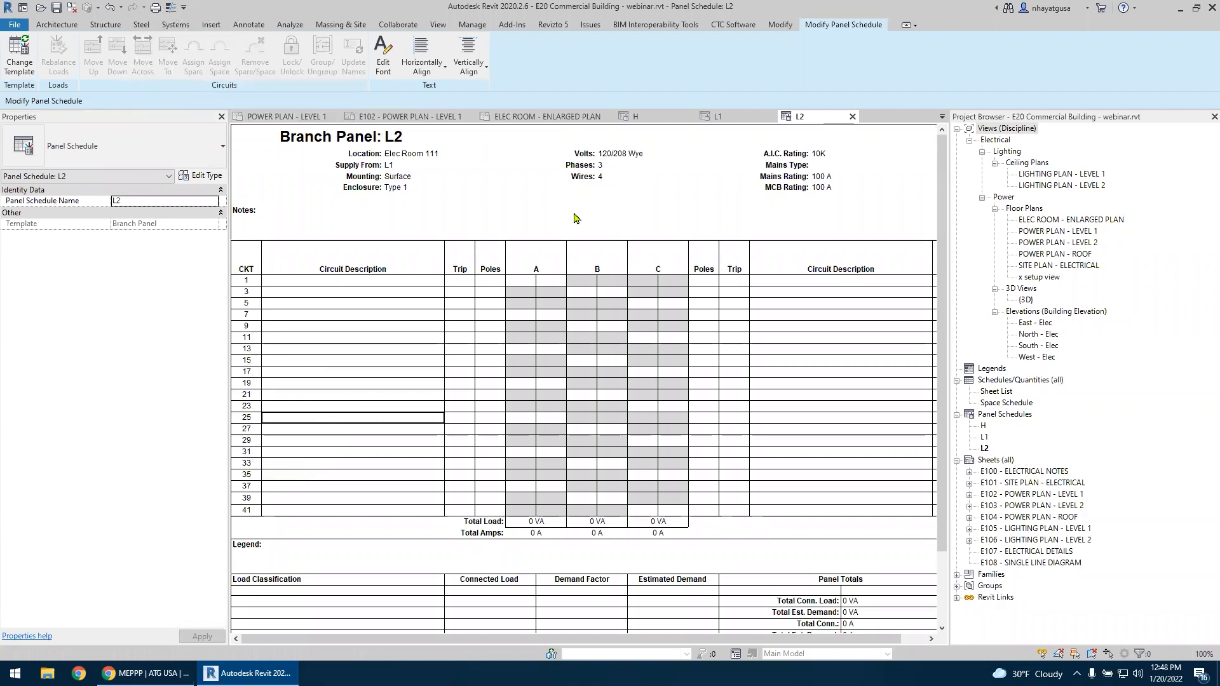
Assign circuits 1 to 24 in both columns of the L2 panel schedule as spares
drag(265, 409, 273, 263)
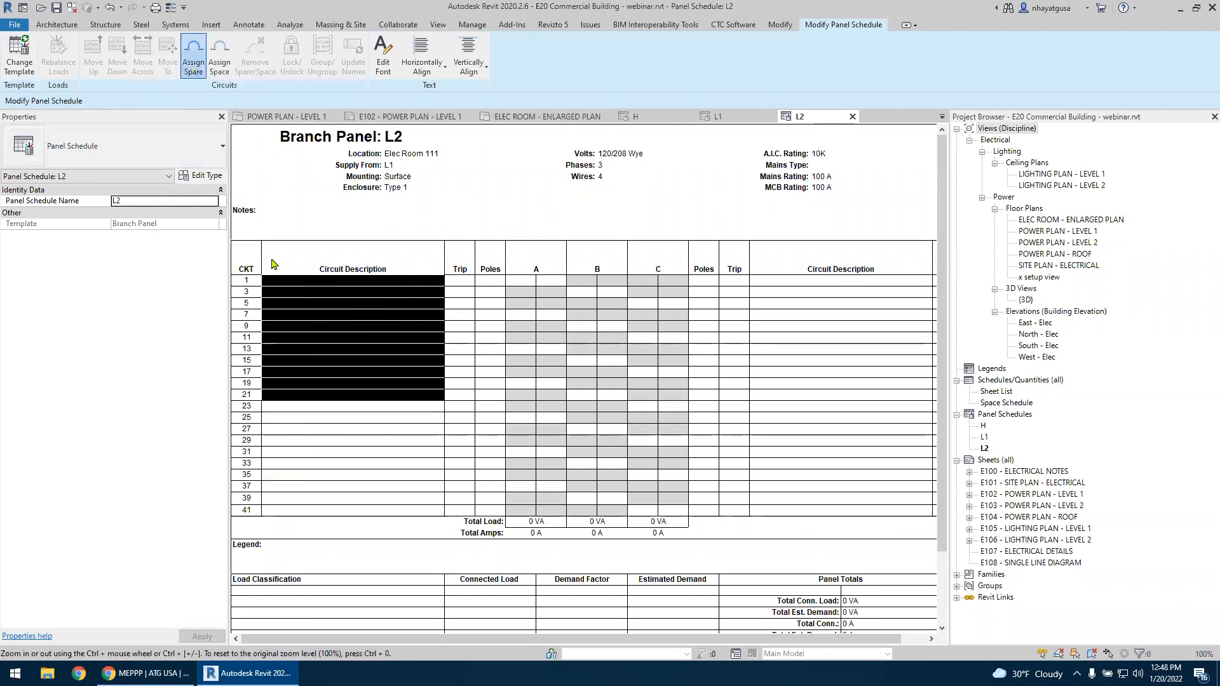
drag(765, 413, 757, 273)
click(192, 54)
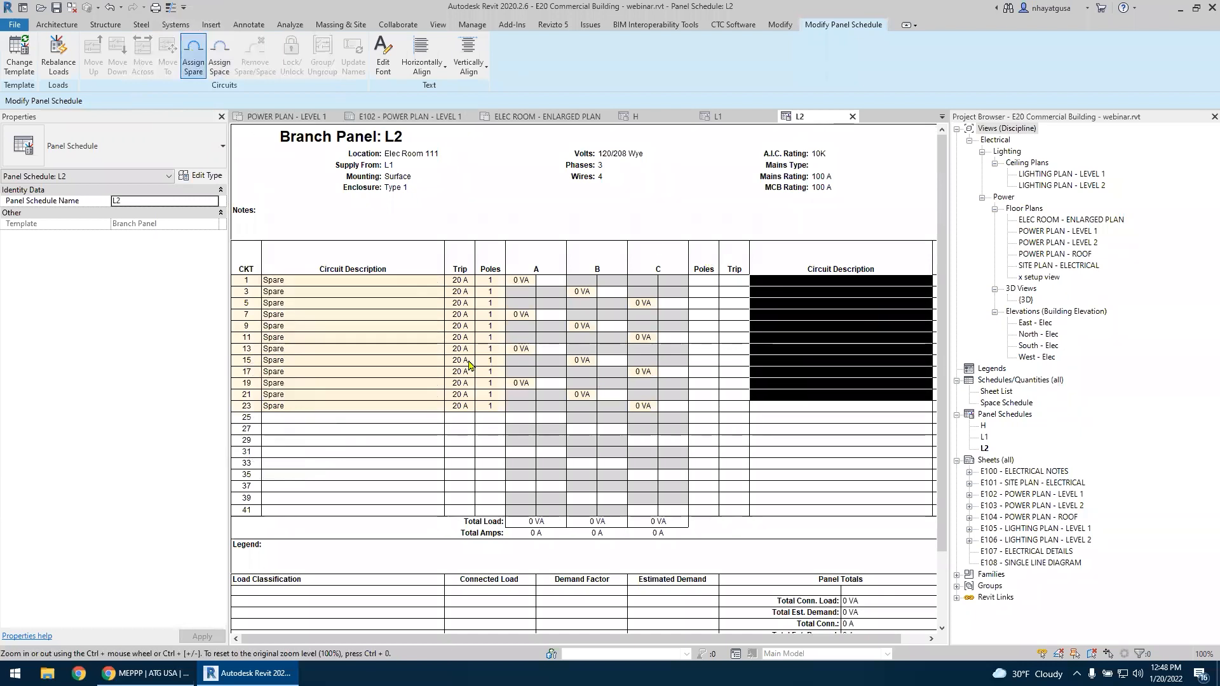
click(374, 452)
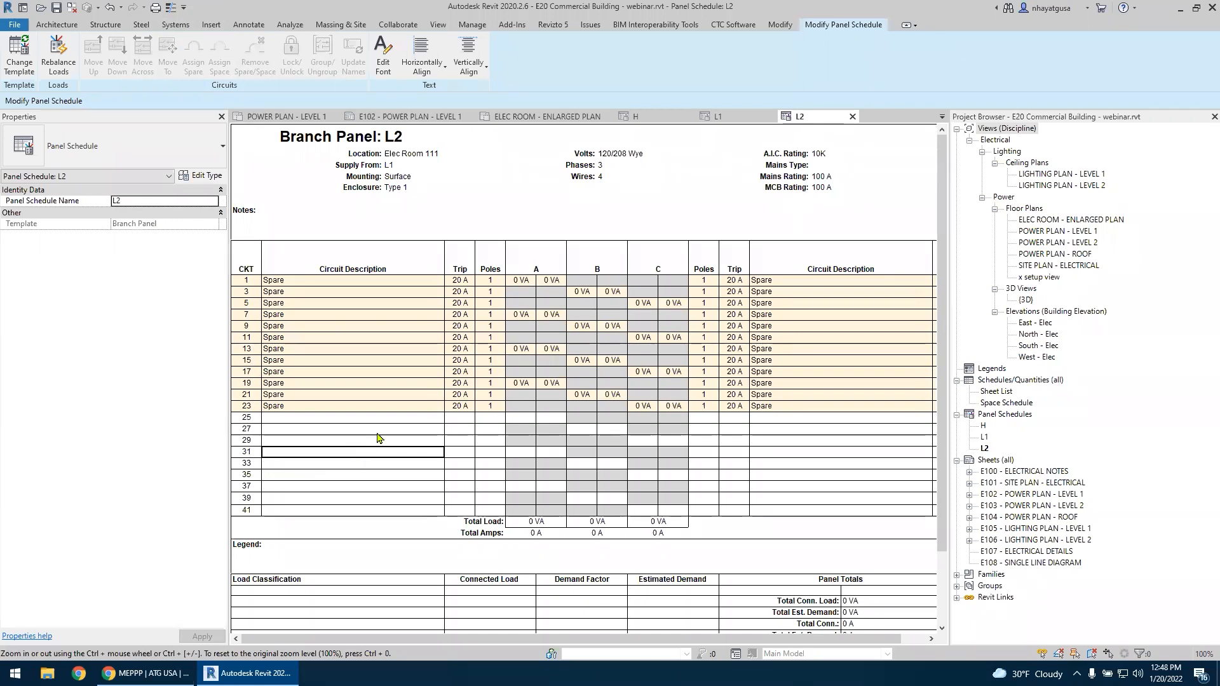
click(384, 325)
click(383, 348)
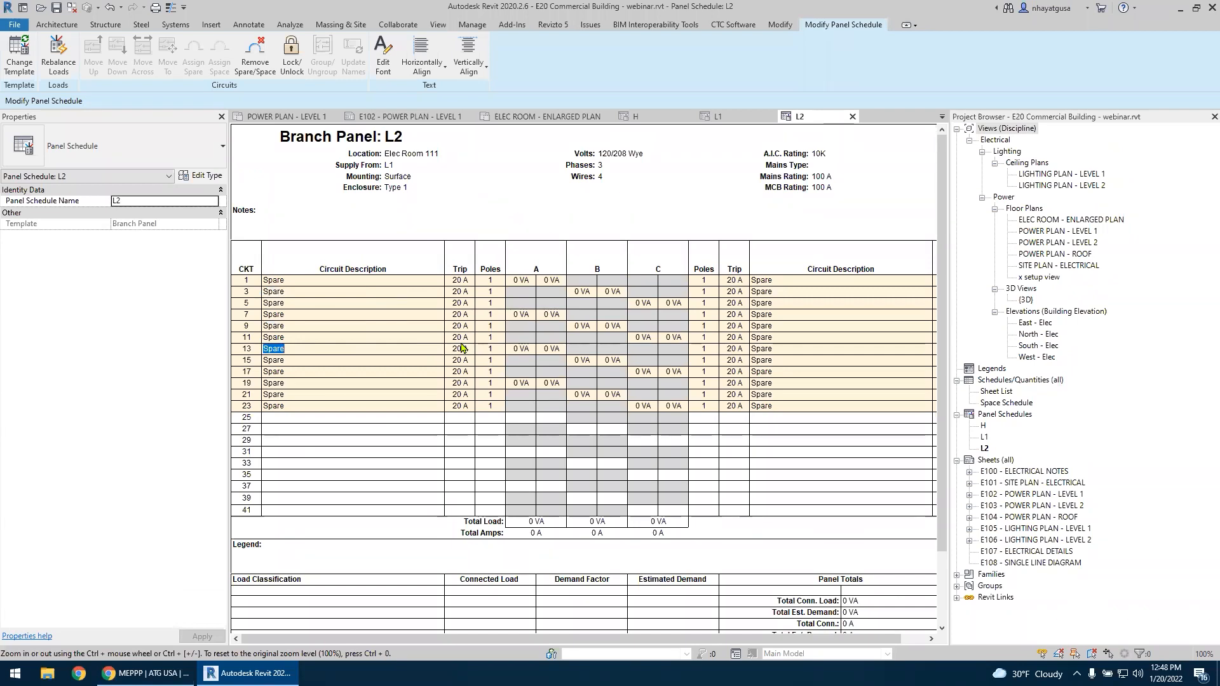
click(543, 221)
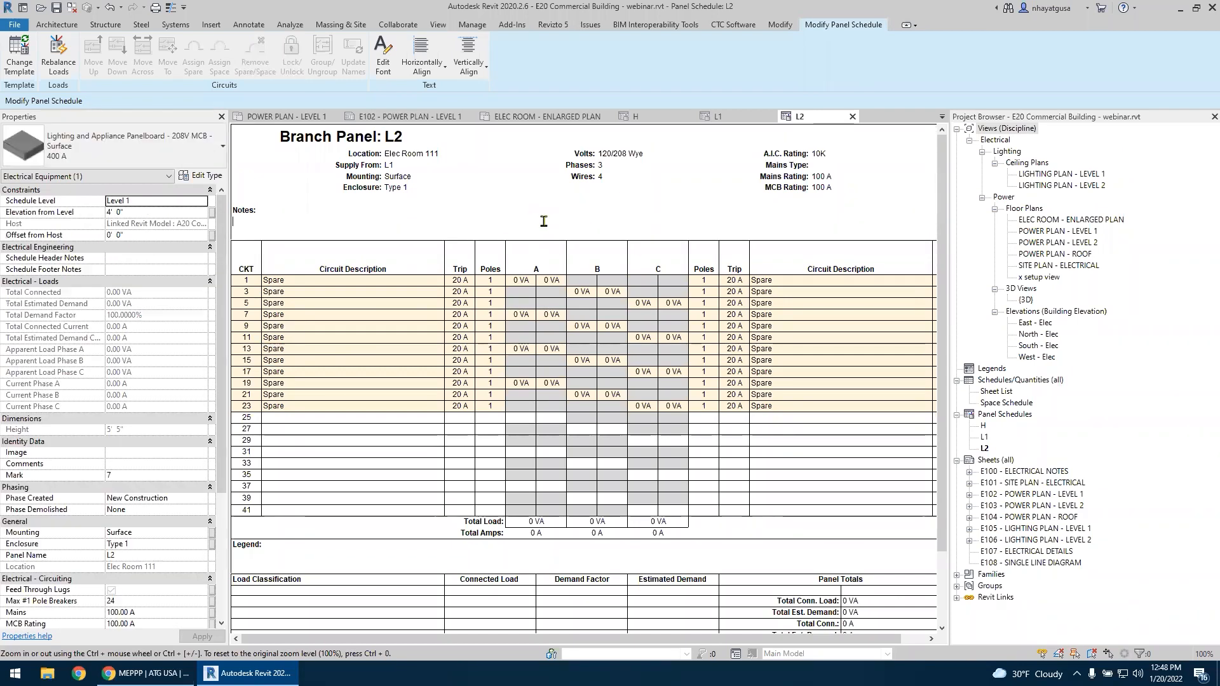
In the L1 panel schedule, assign all empty circuits from 8 to 42 in both columns as spares
click(718, 116)
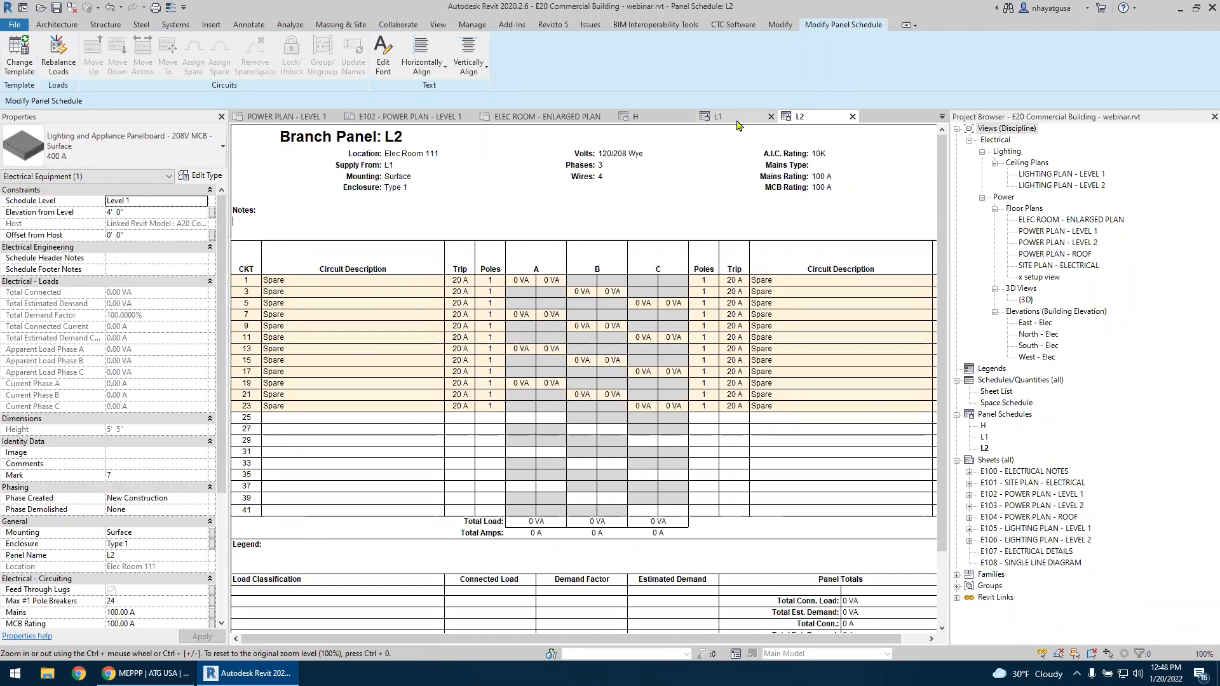
drag(267, 331, 272, 422)
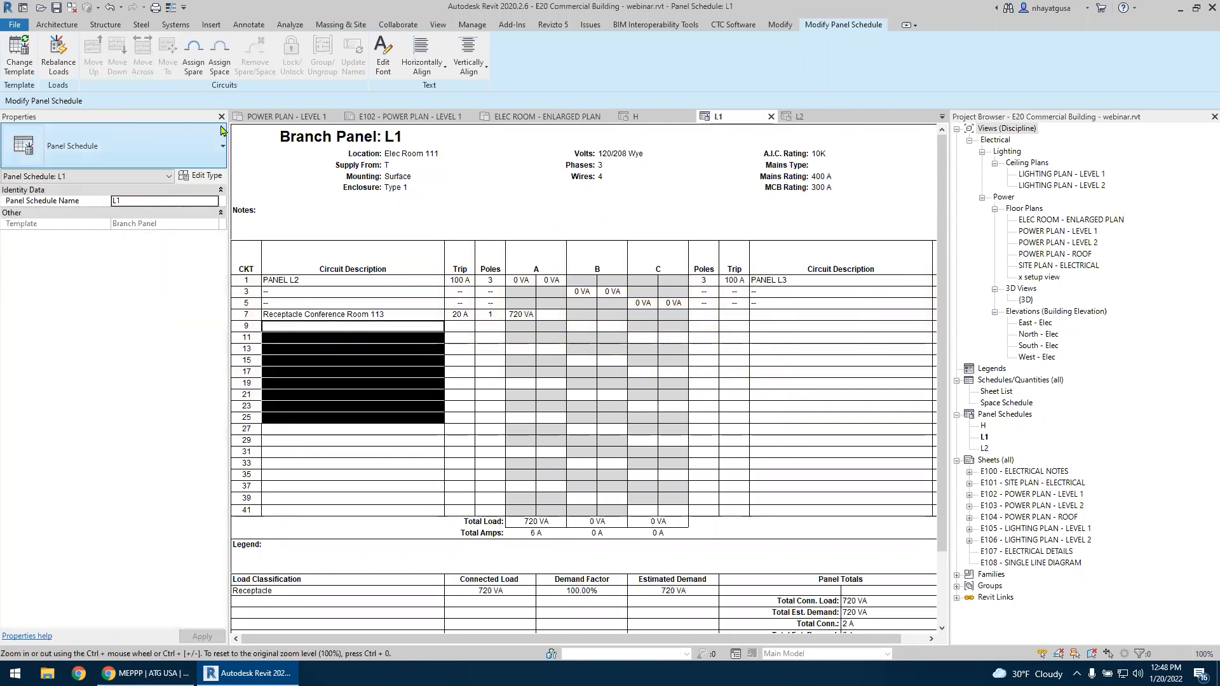
drag(329, 502, 318, 325)
click(194, 57)
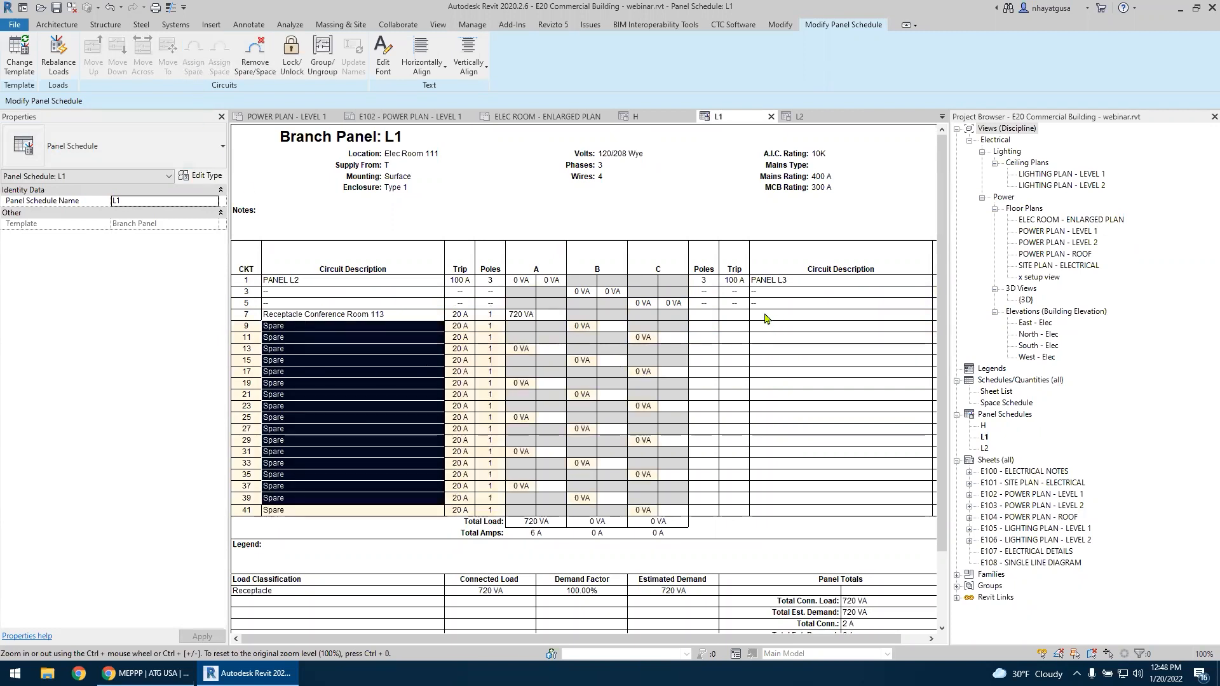
drag(777, 316, 768, 523)
click(205, 68)
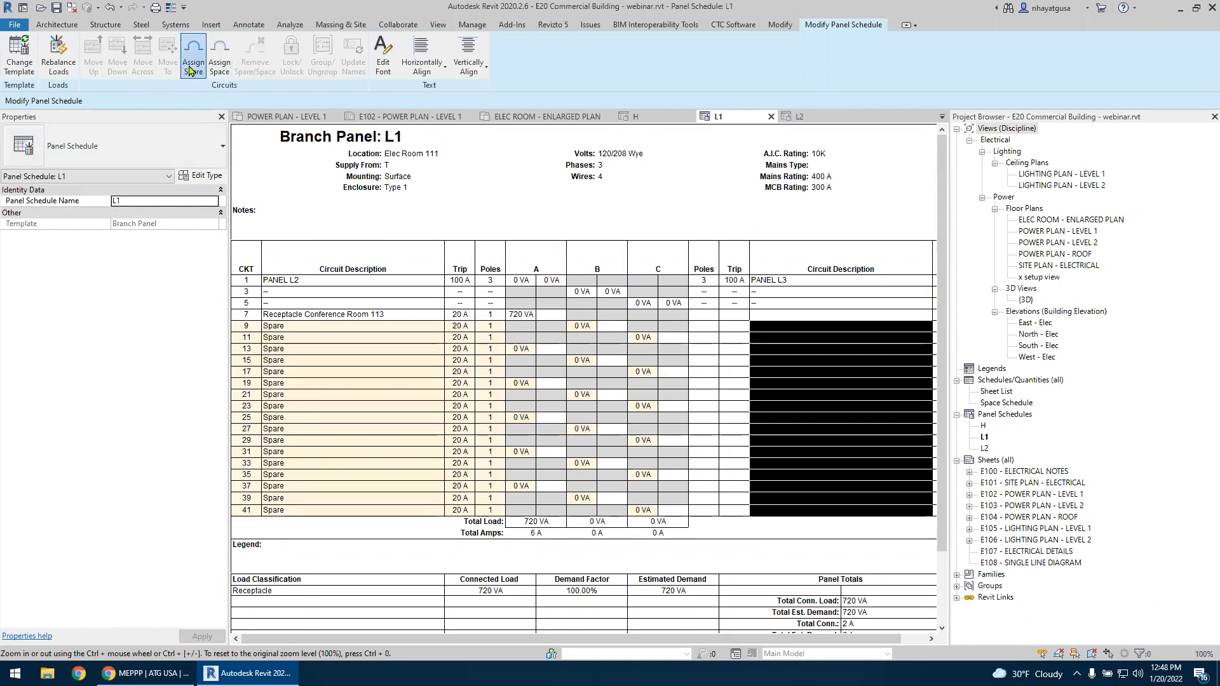
click(810, 466)
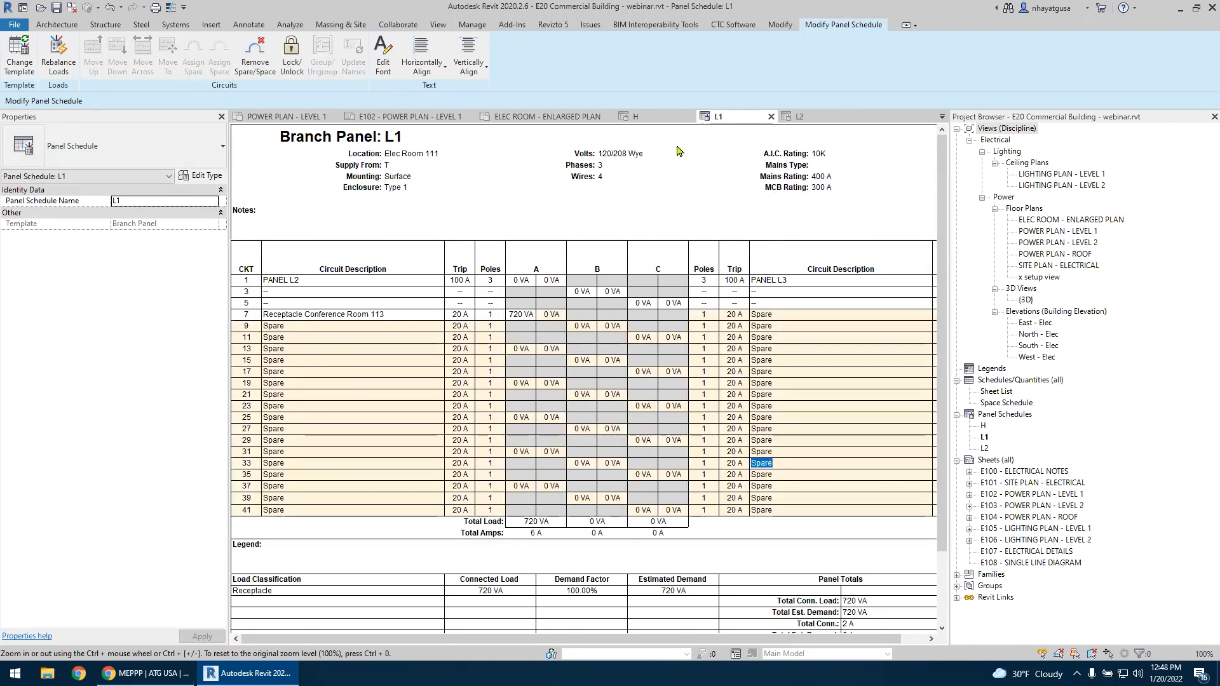
Create a panel schedule for panel L3 in the Elec Room using the default template
click(534, 117)
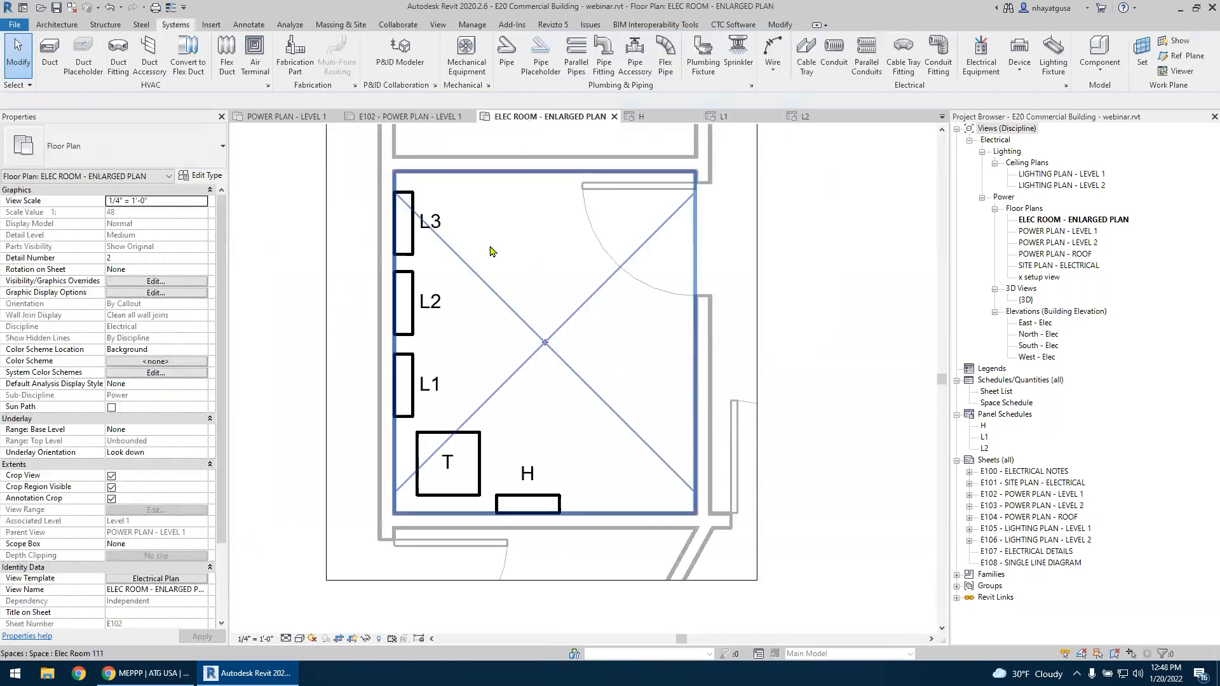
click(411, 253)
click(559, 71)
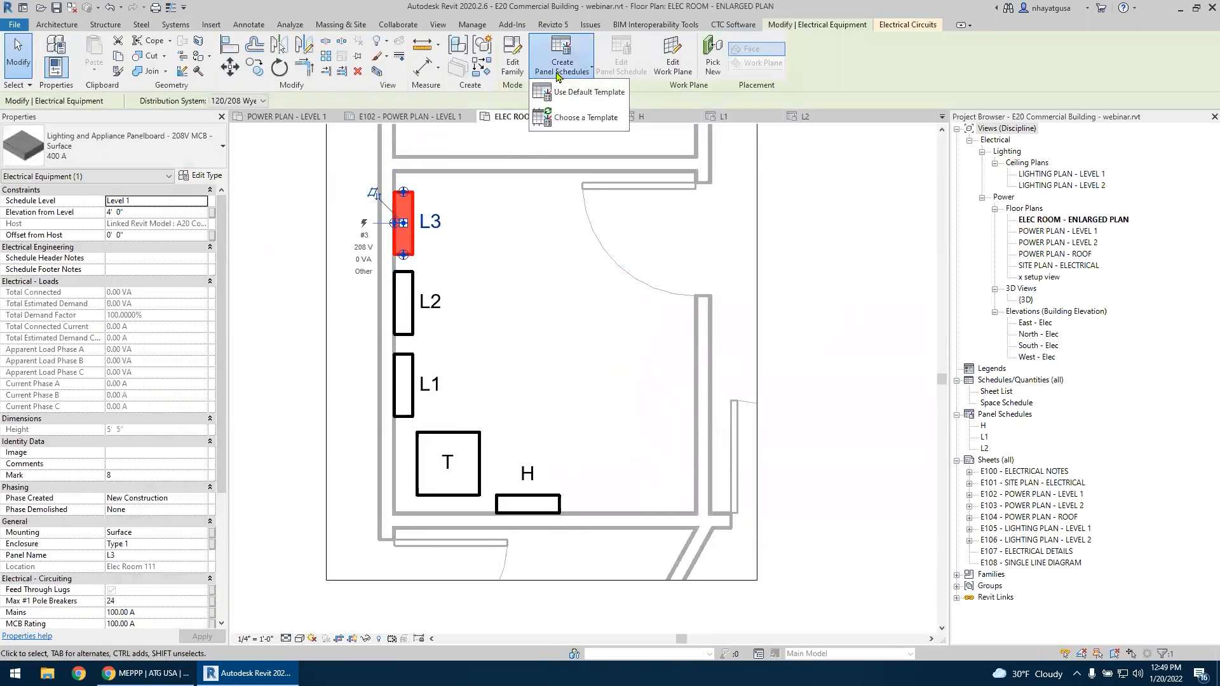
click(582, 92)
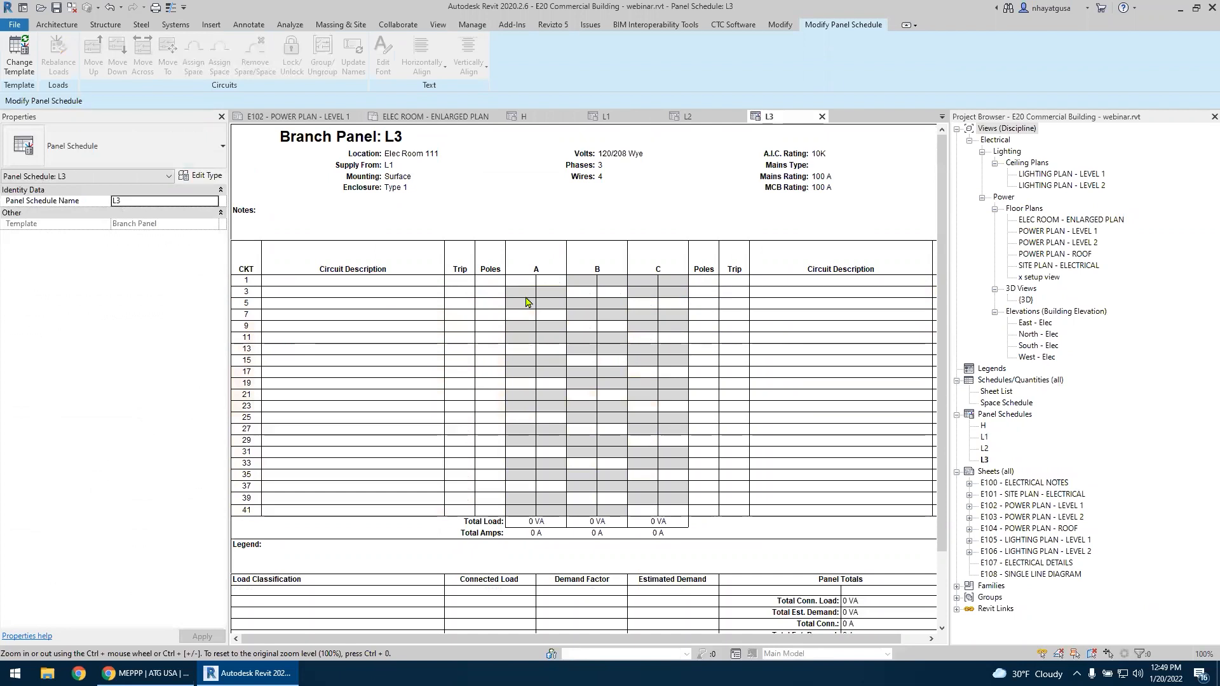
click(1017, 413)
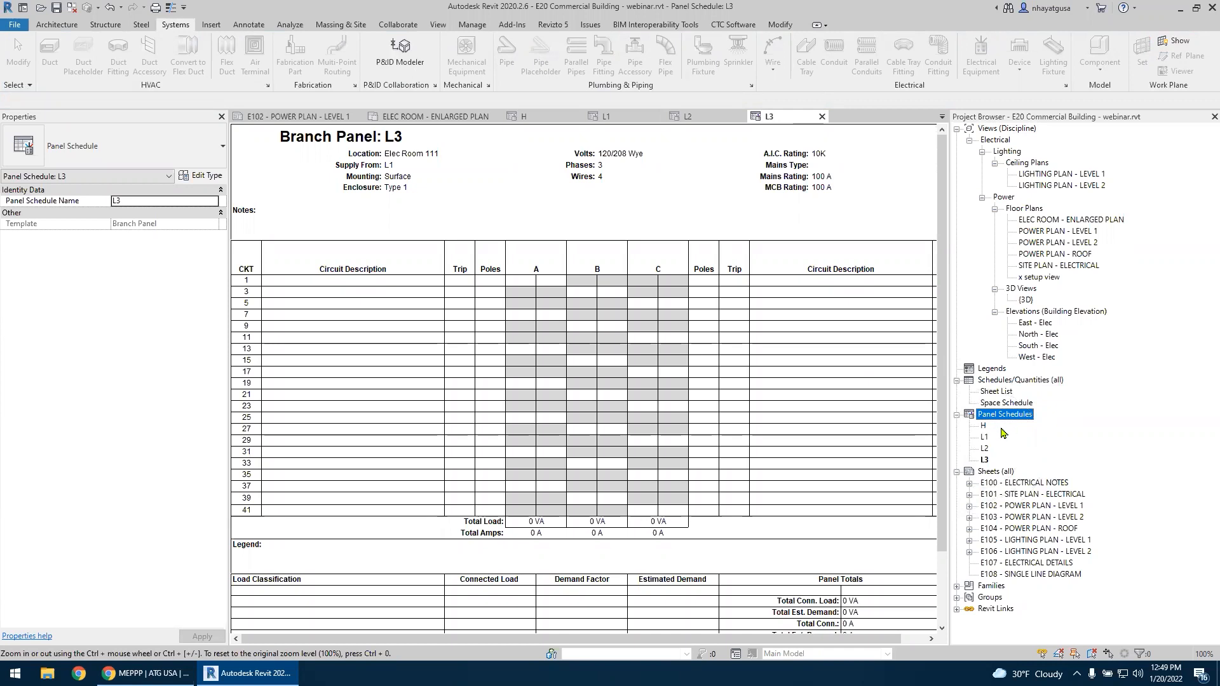
scroll(813, 409, down, 3)
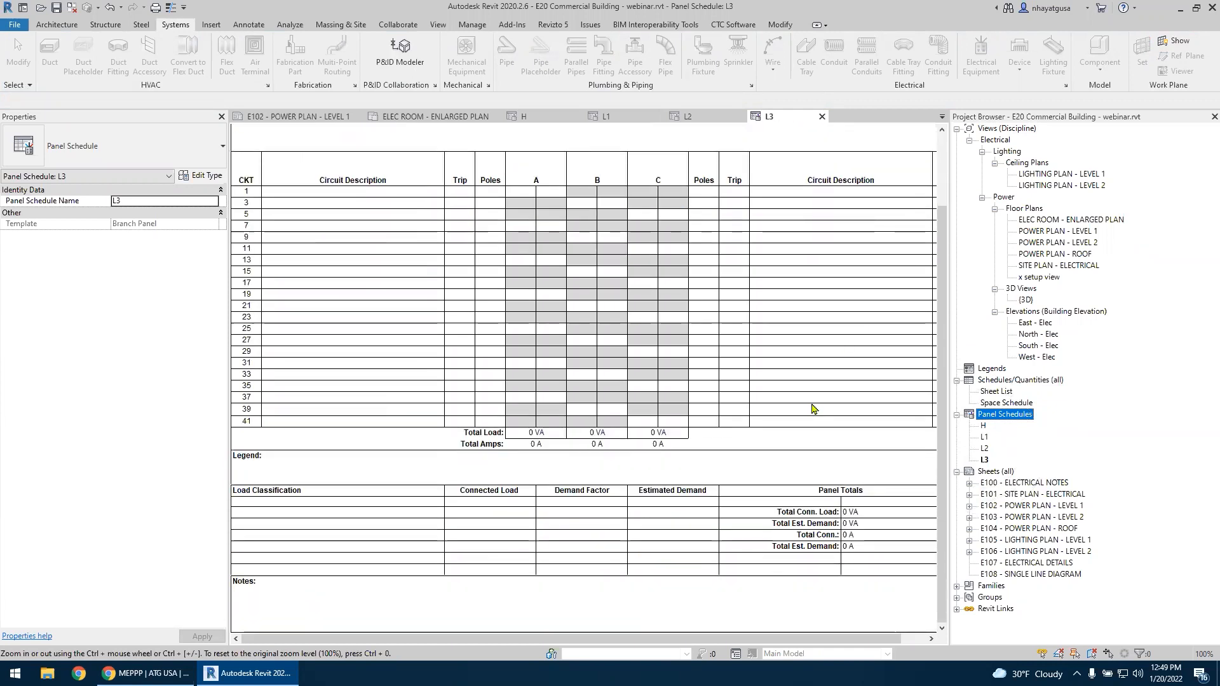
Open sheet E108 - SINGLE LINE DIAGRAM and place the panel H schedule in its upper right area beside the title block
double_click(1025, 575)
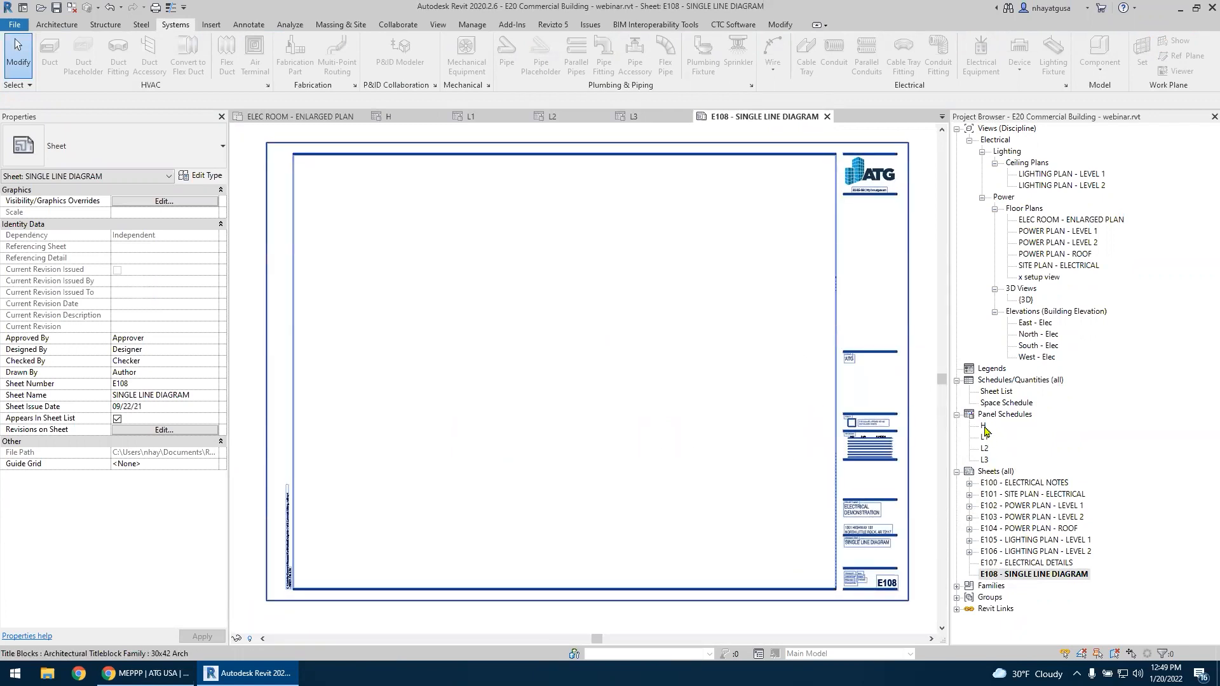
click(983, 427)
drag(731, 311, 722, 300)
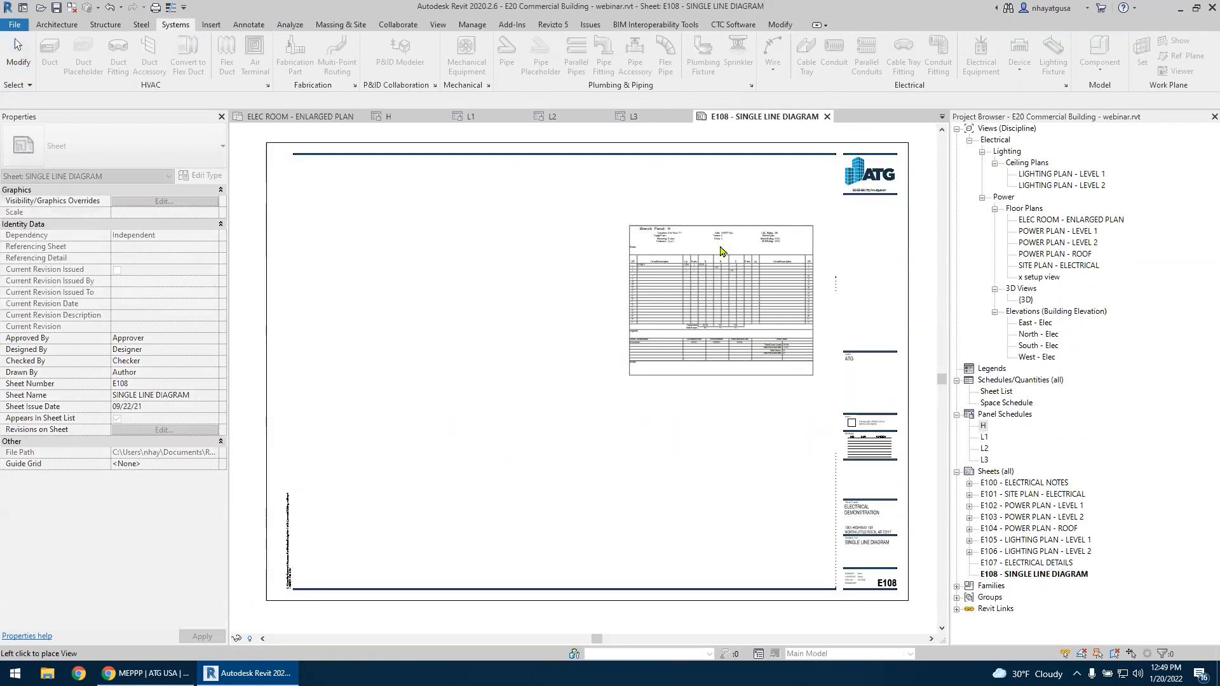
click(725, 255)
key(Escape)
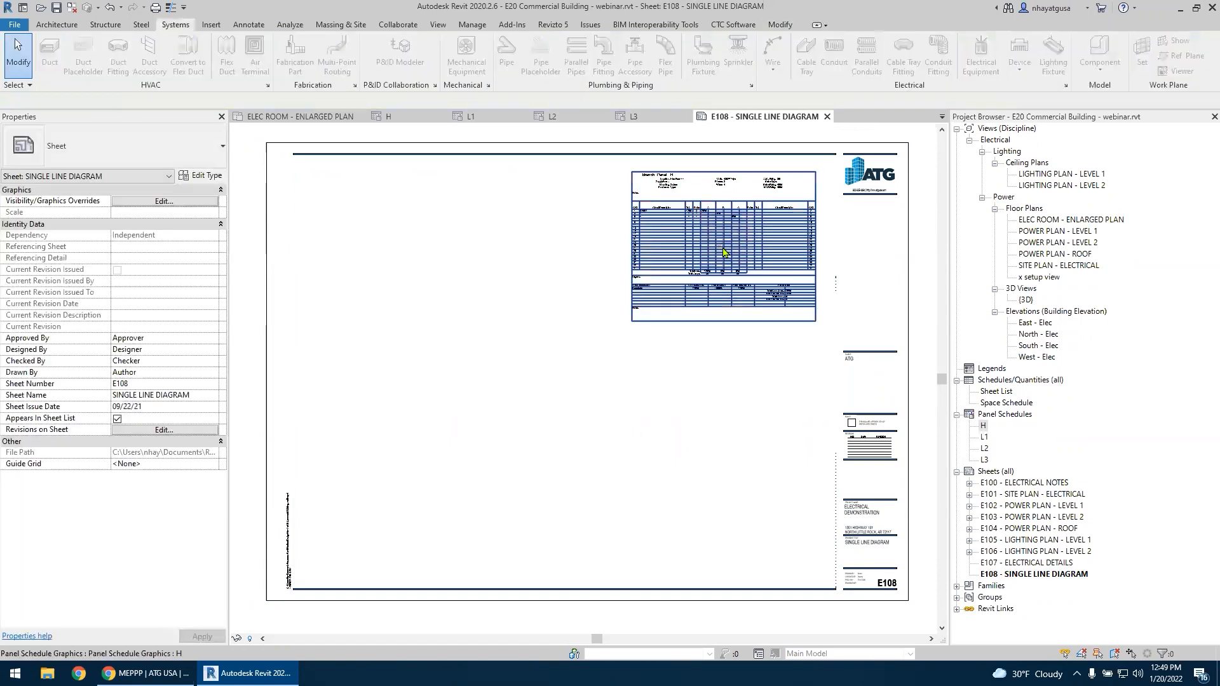
Place the L1 panel schedule directly below H on sheet E108, and the L2 schedule to the left of H
click(984, 437)
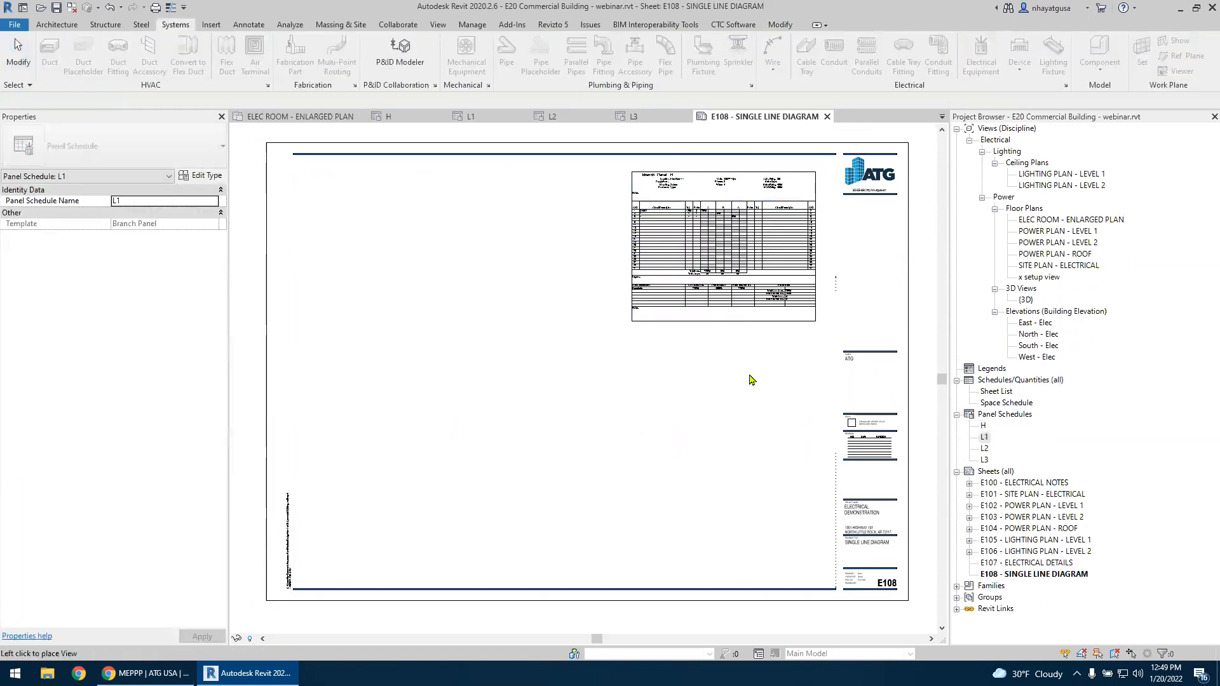
drag(750, 380, 748, 381)
click(728, 411)
click(984, 447)
drag(984, 448, 527, 242)
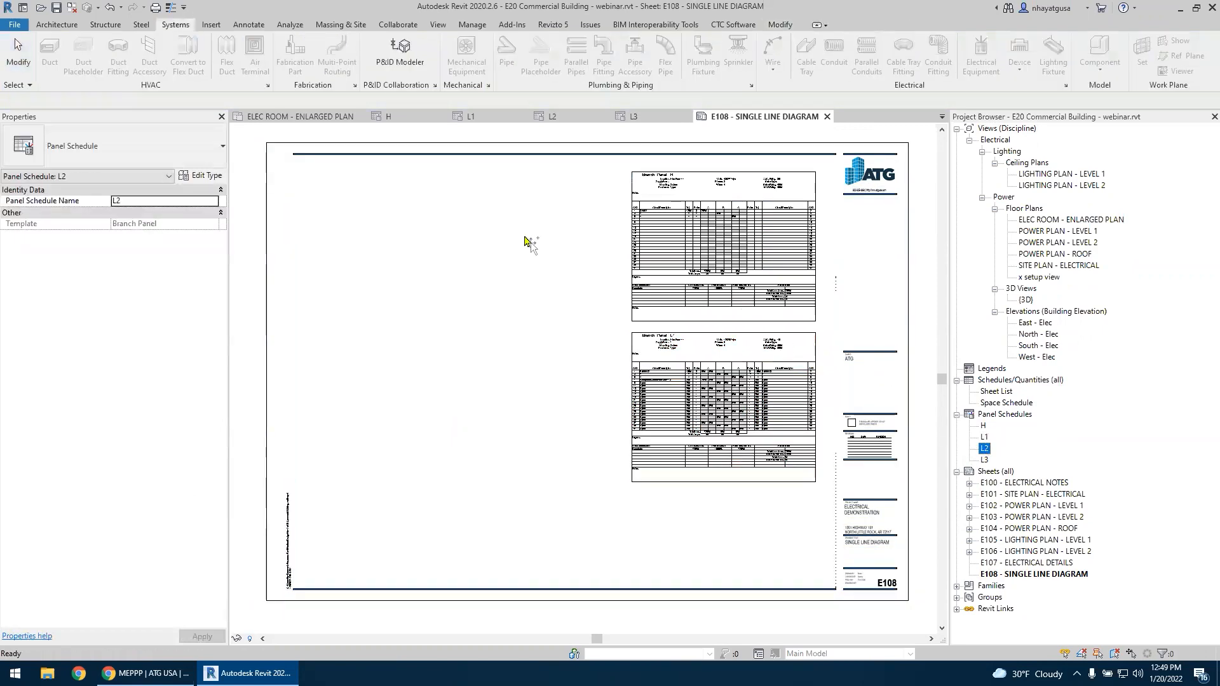
click(525, 250)
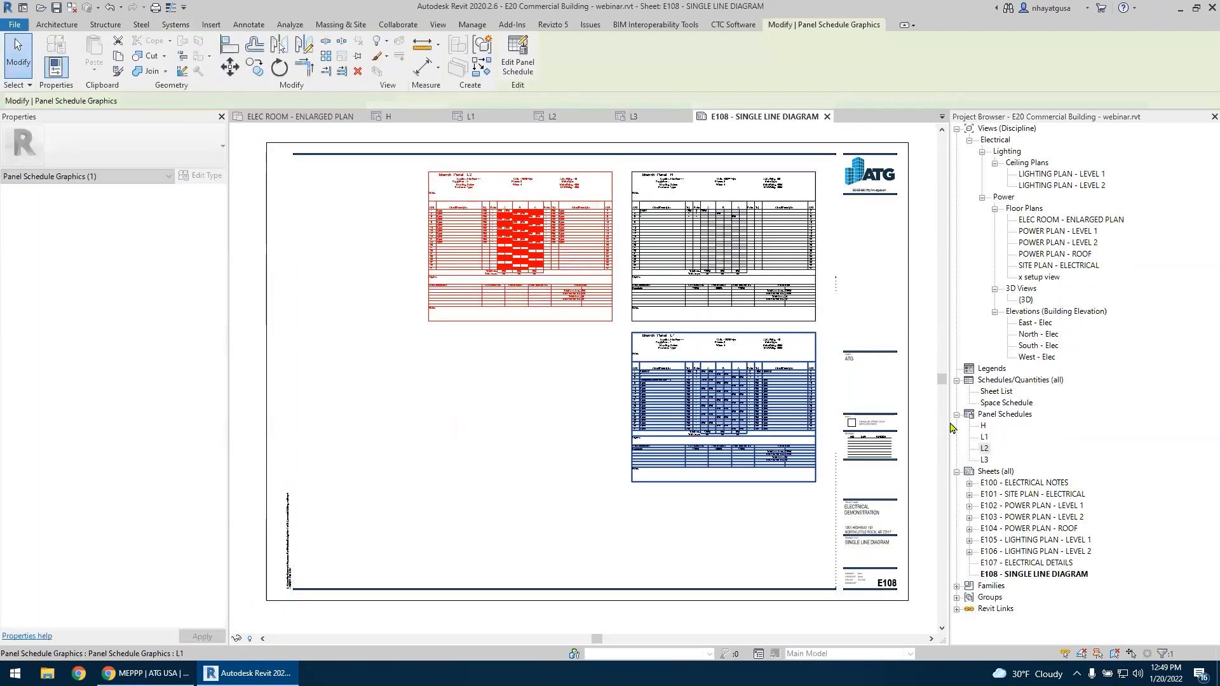
Place the L3 panel schedule below L2 on sheet E108, aligned with the L1 schedule
click(984, 459)
drag(984, 459, 543, 401)
click(503, 437)
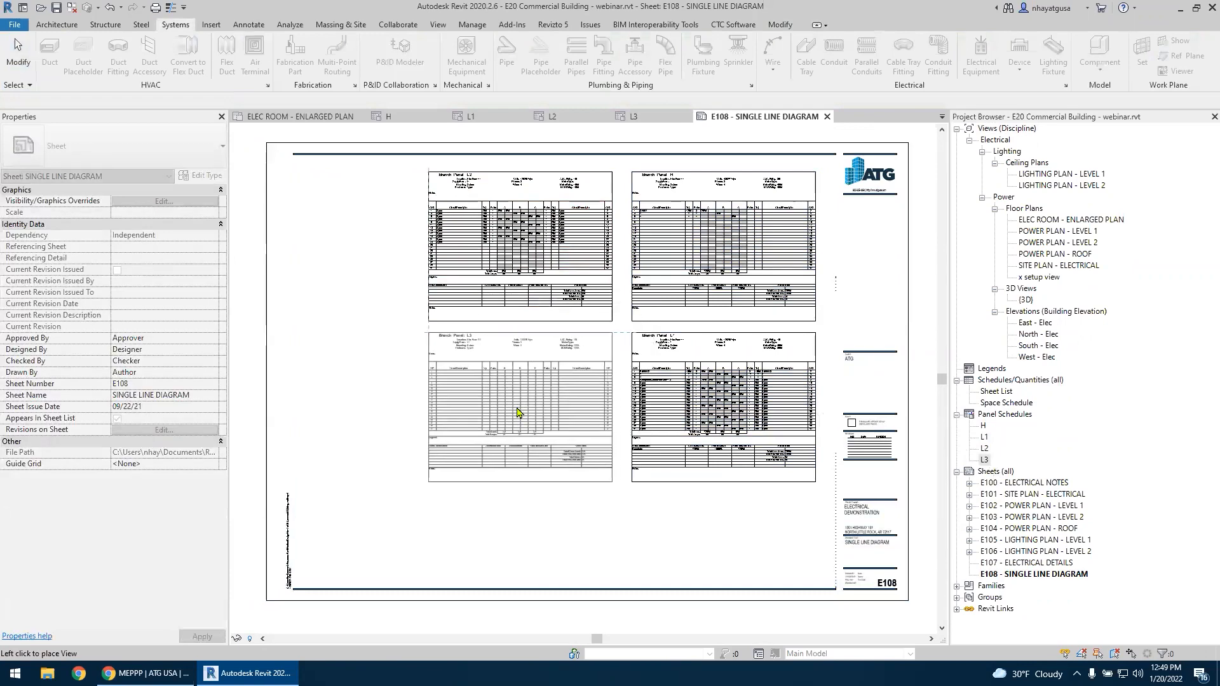
click(522, 408)
click(391, 387)
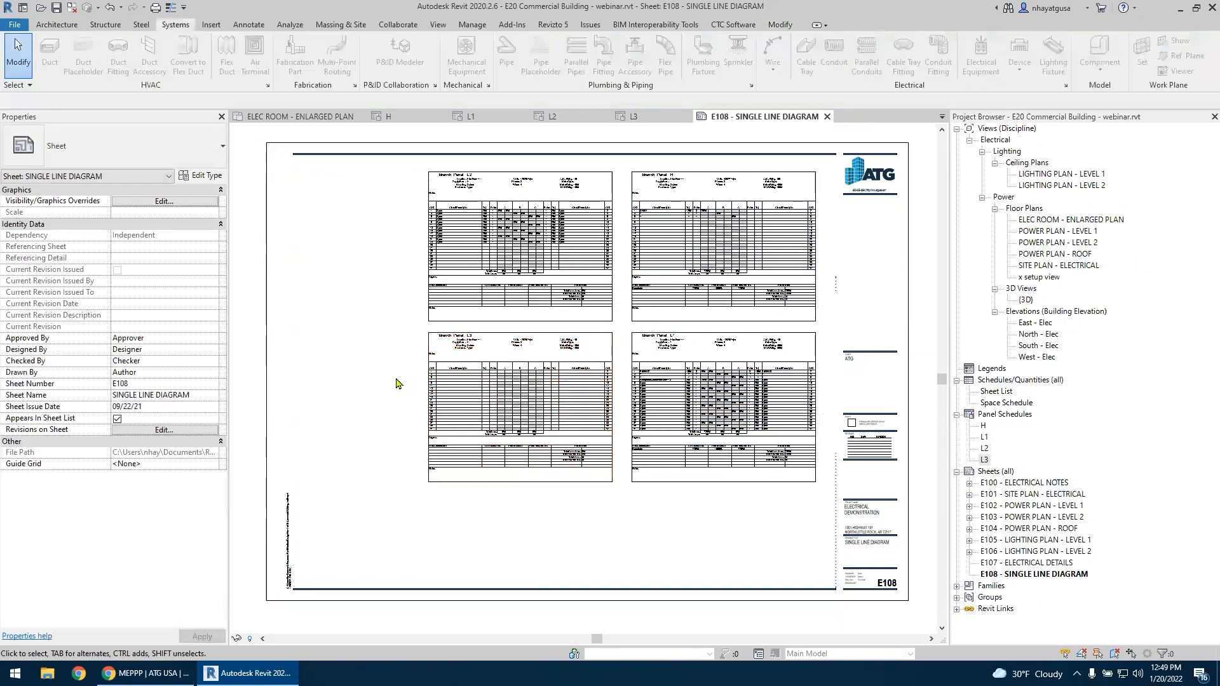
Examine the headers, circuit rows and arrangement of the four panel schedules placed on sheet E108
scroll(675, 427, up, 3)
middle_drag(466, 272, 567, 493)
scroll(360, 487, up, 5)
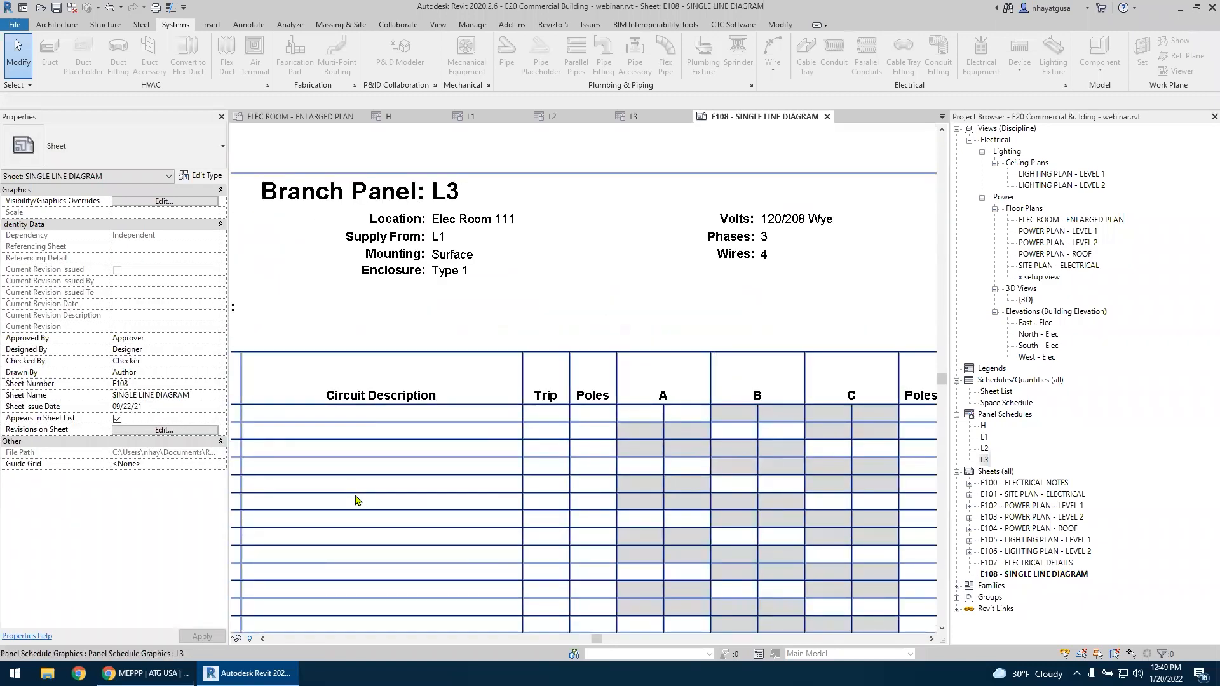
scroll(356, 493, down, 6)
middle_drag(621, 293, 334, 406)
scroll(545, 301, up, 3)
scroll(404, 381, down, 3)
scroll(463, 324, up, 3)
scroll(463, 330, down, 3)
scroll(375, 500, down, 1)
middle_drag(558, 395, 569, 367)
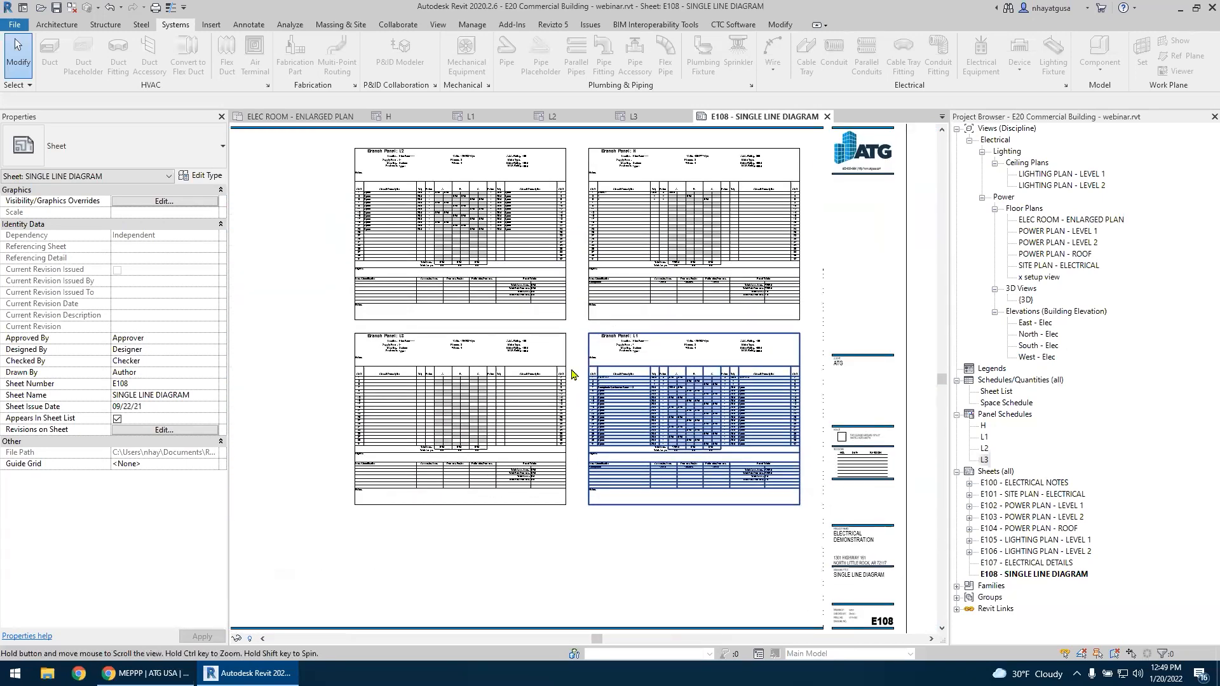
middle_drag(726, 548, 703, 559)
scroll(604, 558, down, 1)
scroll(623, 525, down, 1)
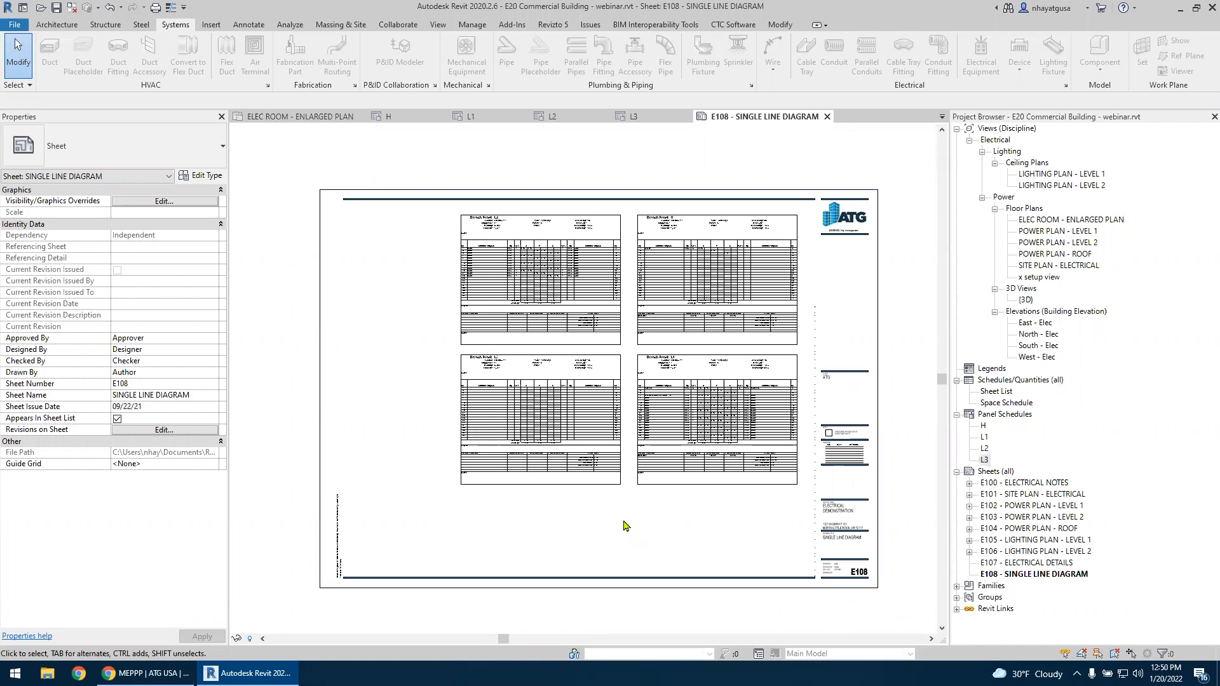
scroll(470, 299, up, 6)
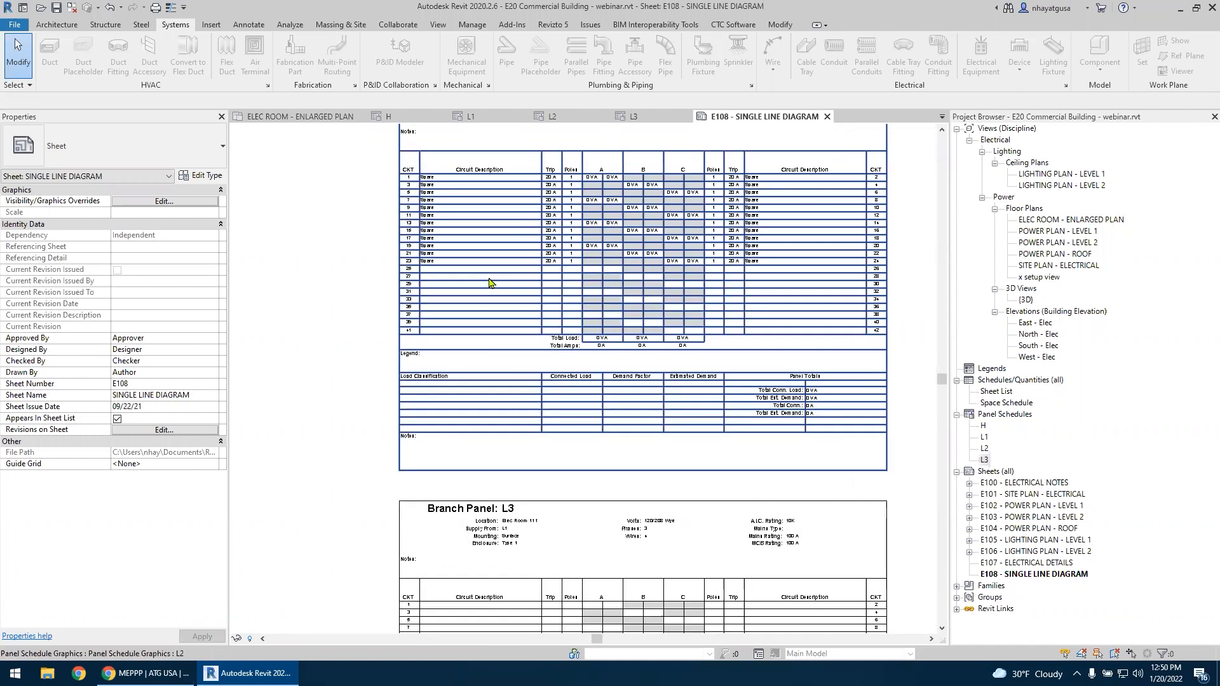
scroll(439, 343, down, 4)
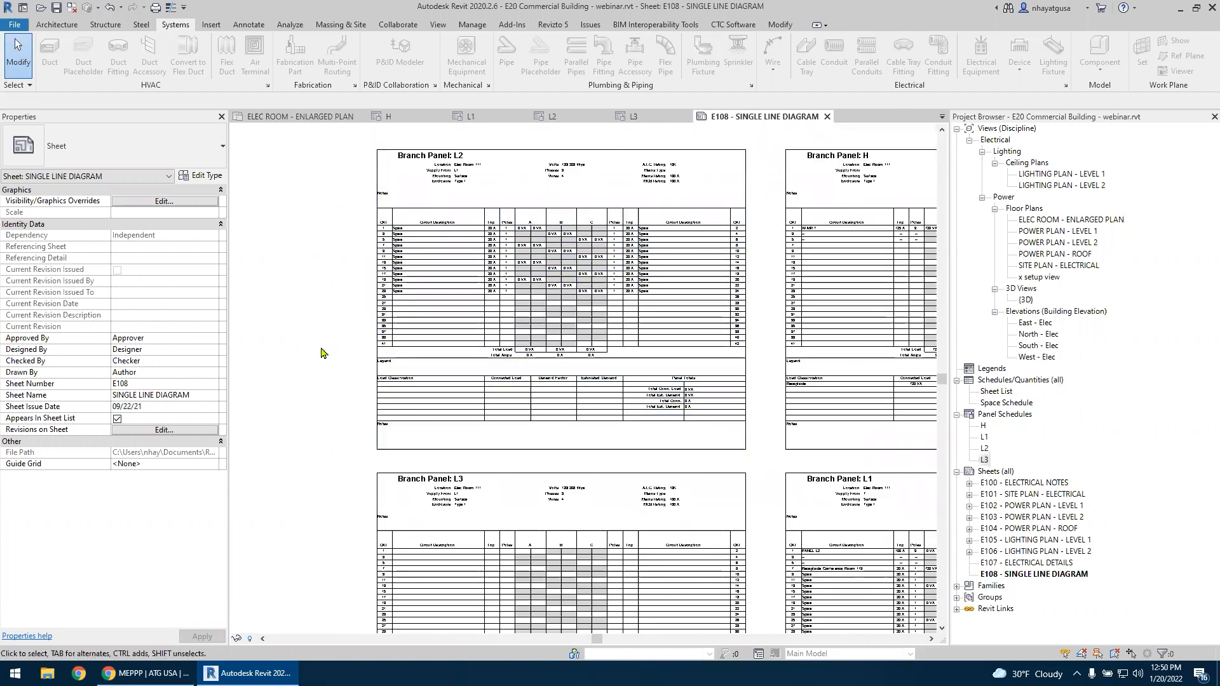
scroll(321, 353, down, 2)
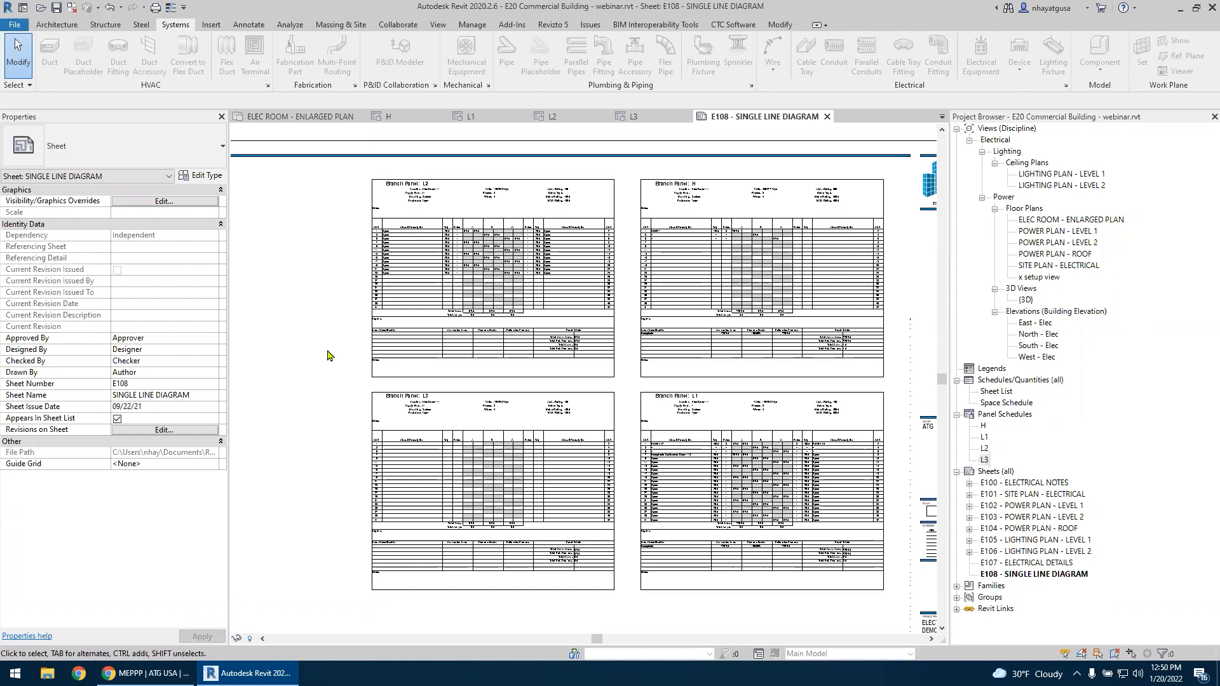
middle_drag(332, 330, 311, 250)
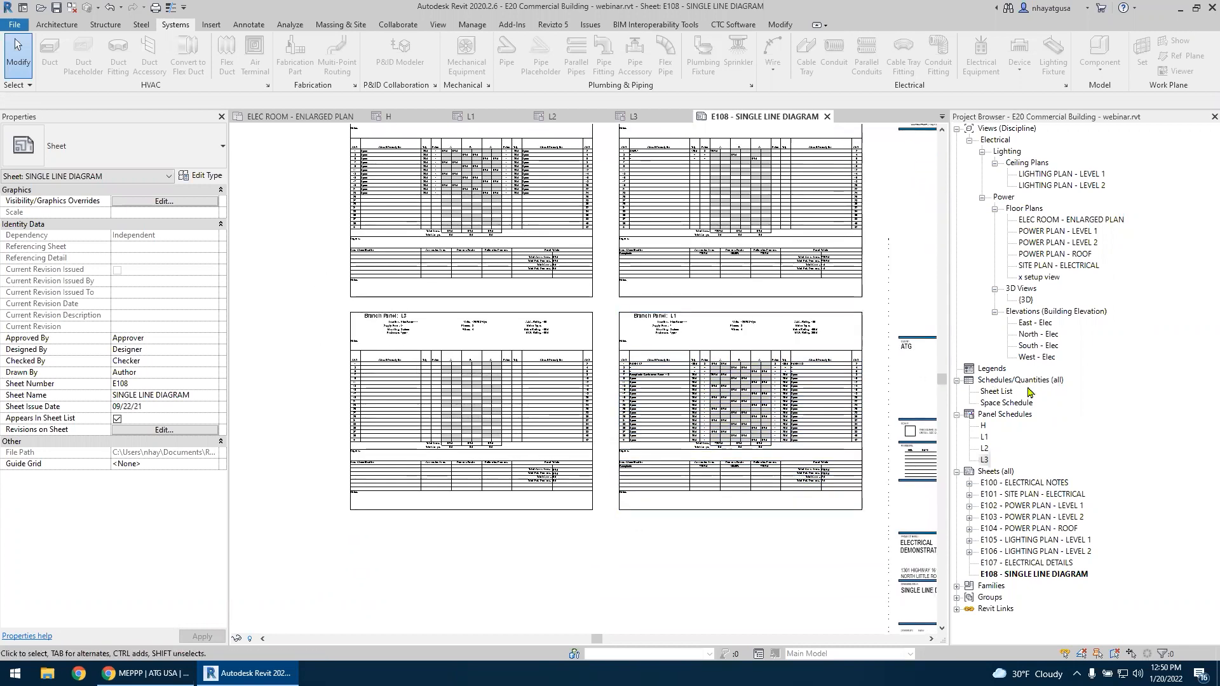
middle_drag(895, 252, 854, 316)
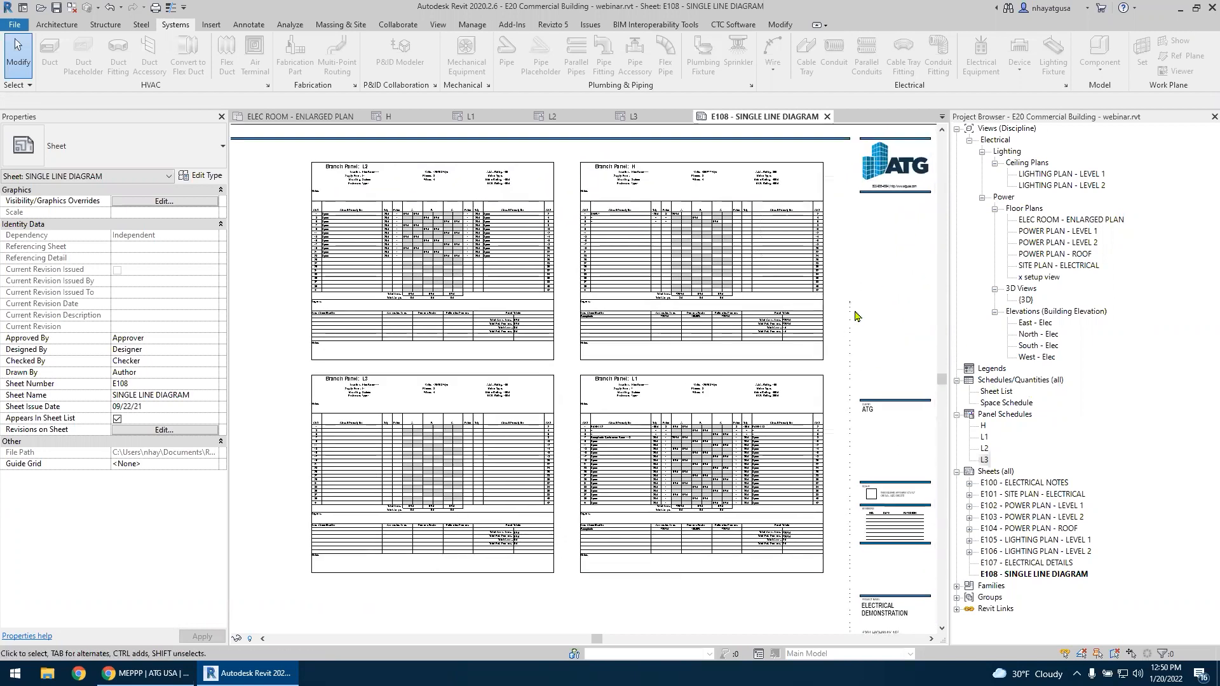
click(821, 289)
click(496, 330)
key(Escape)
click(623, 420)
key(Escape)
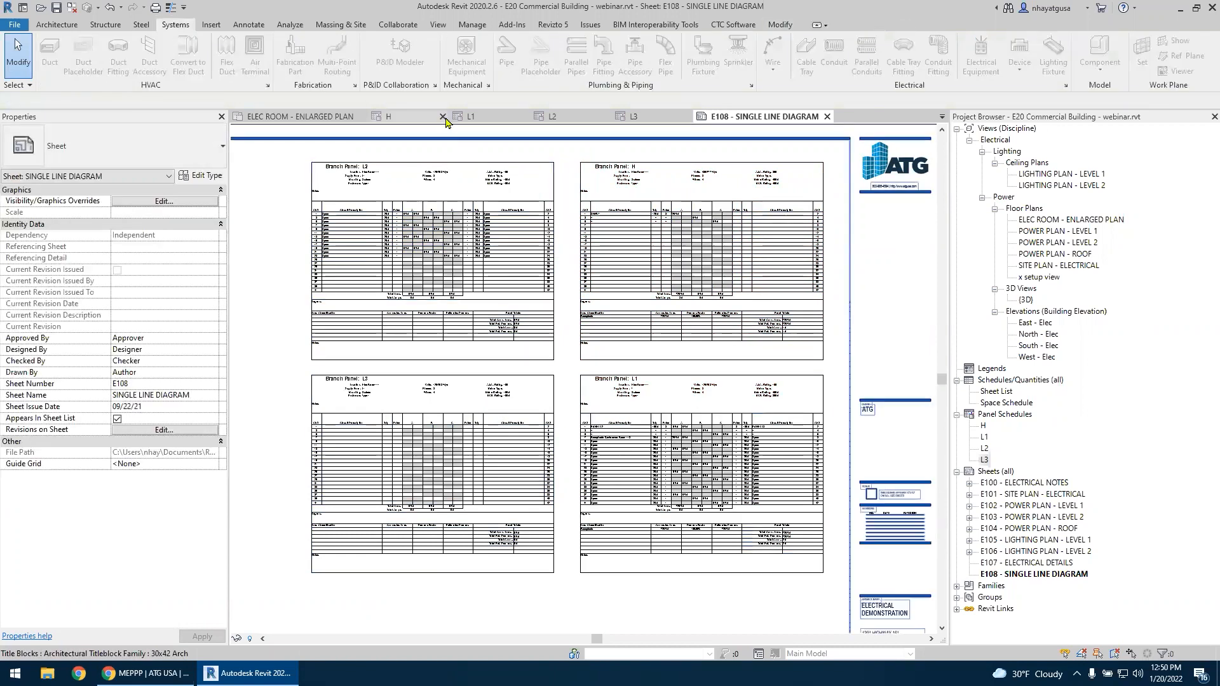
Review the project's electrical settings for ground conductors, wiring types, voltage definitions and distribution systems
click(472, 24)
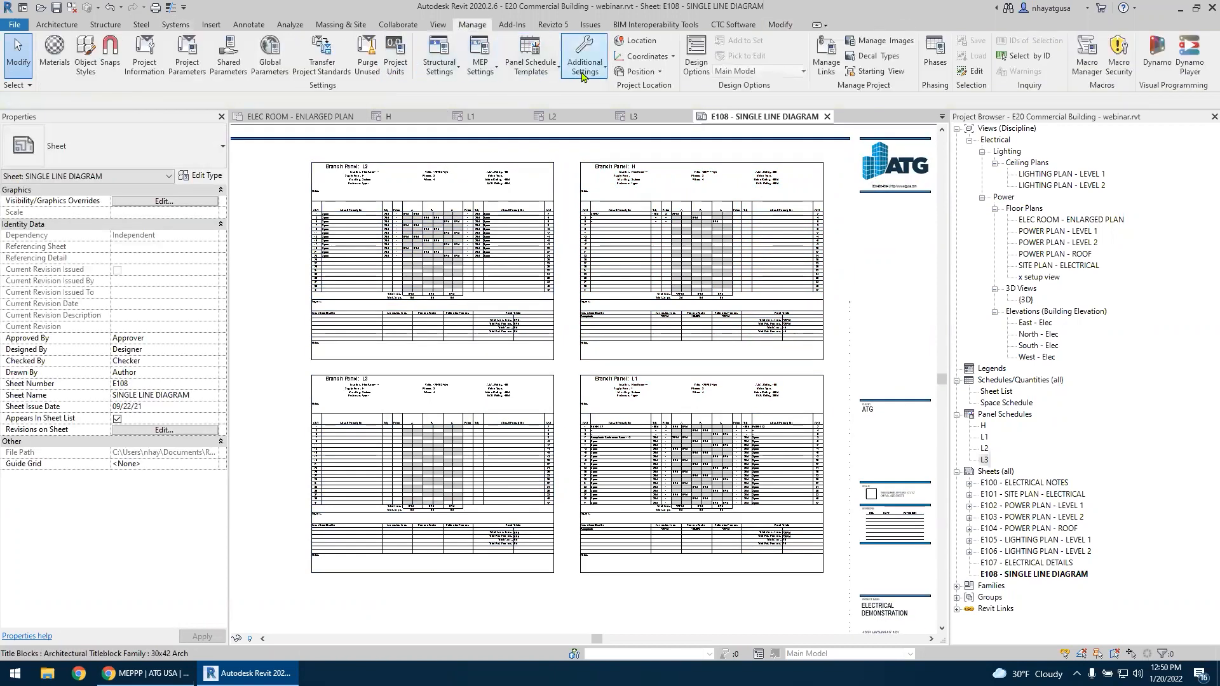
click(491, 75)
click(512, 116)
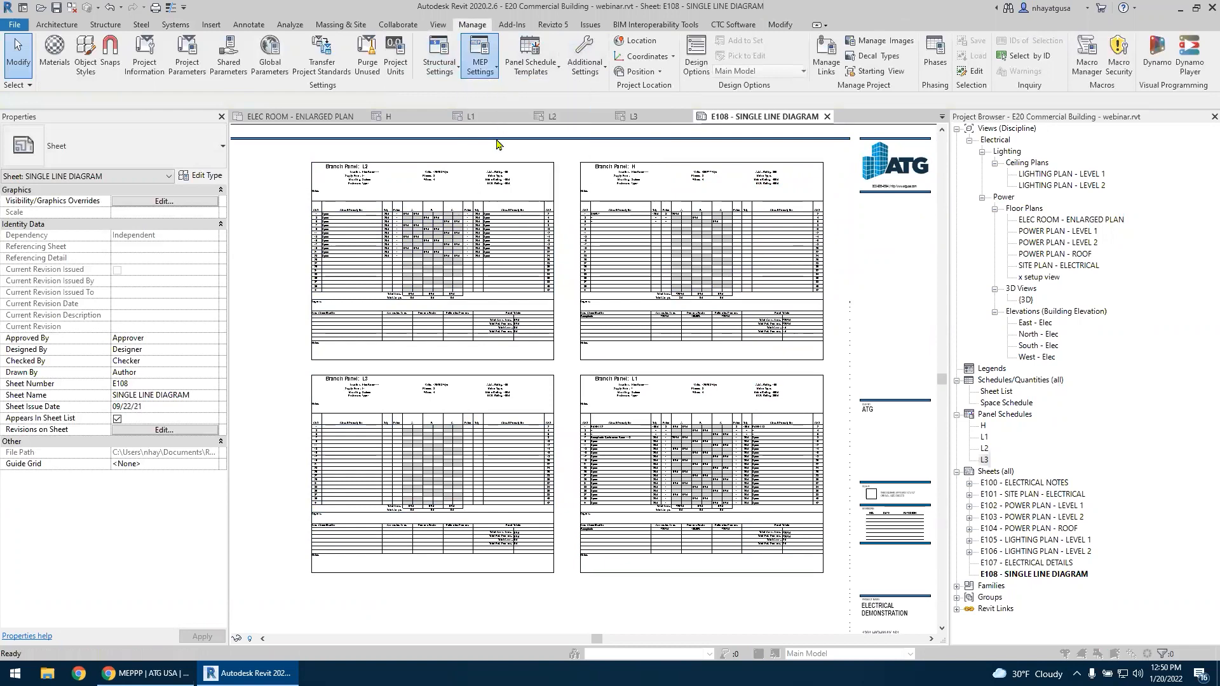
click(425, 110)
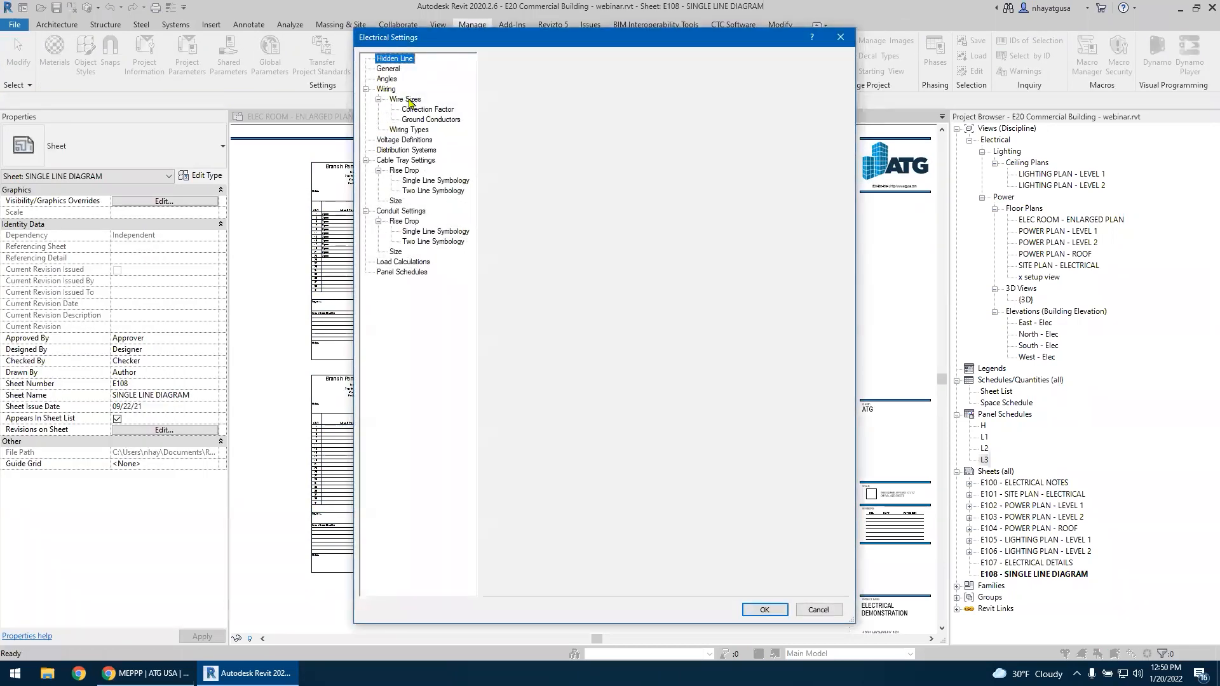
click(421, 119)
click(411, 130)
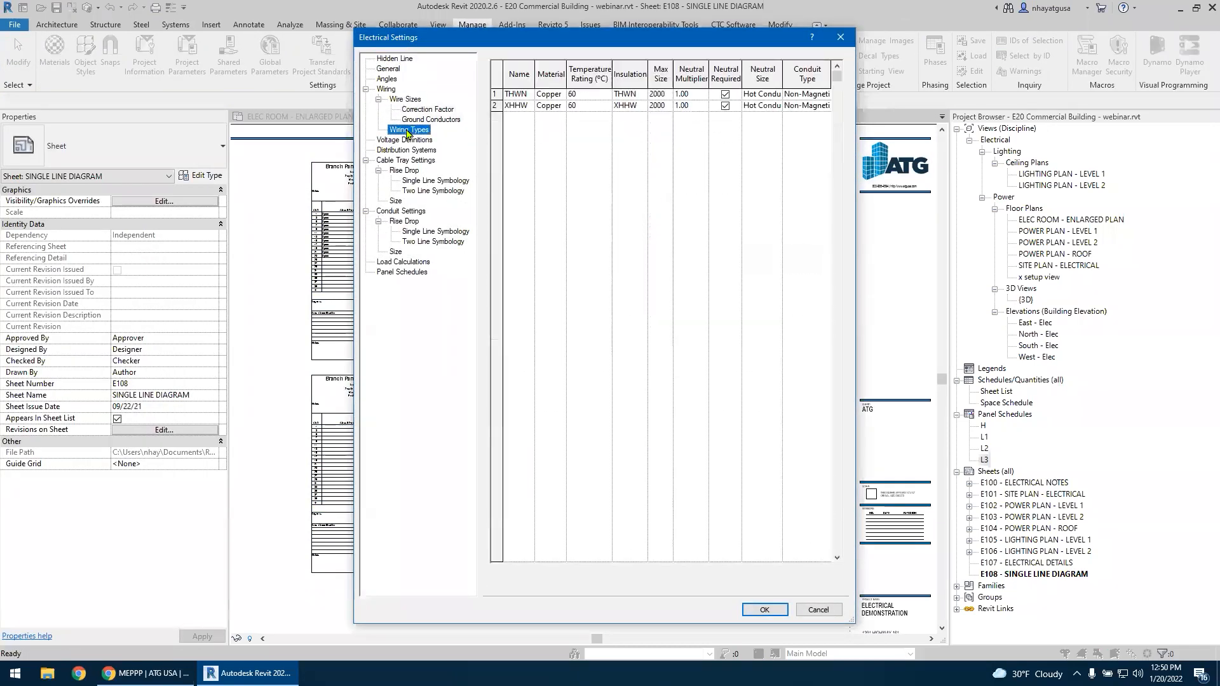
click(410, 140)
click(408, 150)
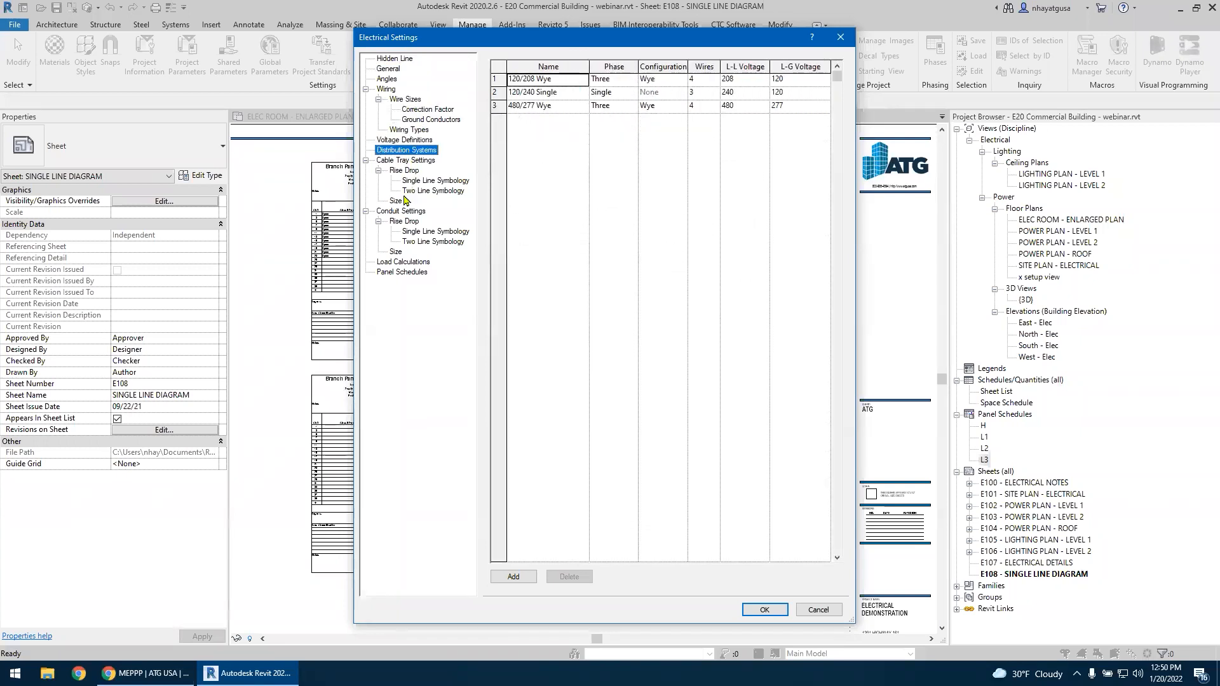
Review the electrical settings for panel schedules, load calculations, conduit sizes and conduit rise/drop symbology, leaving them without changes
click(402, 272)
click(404, 263)
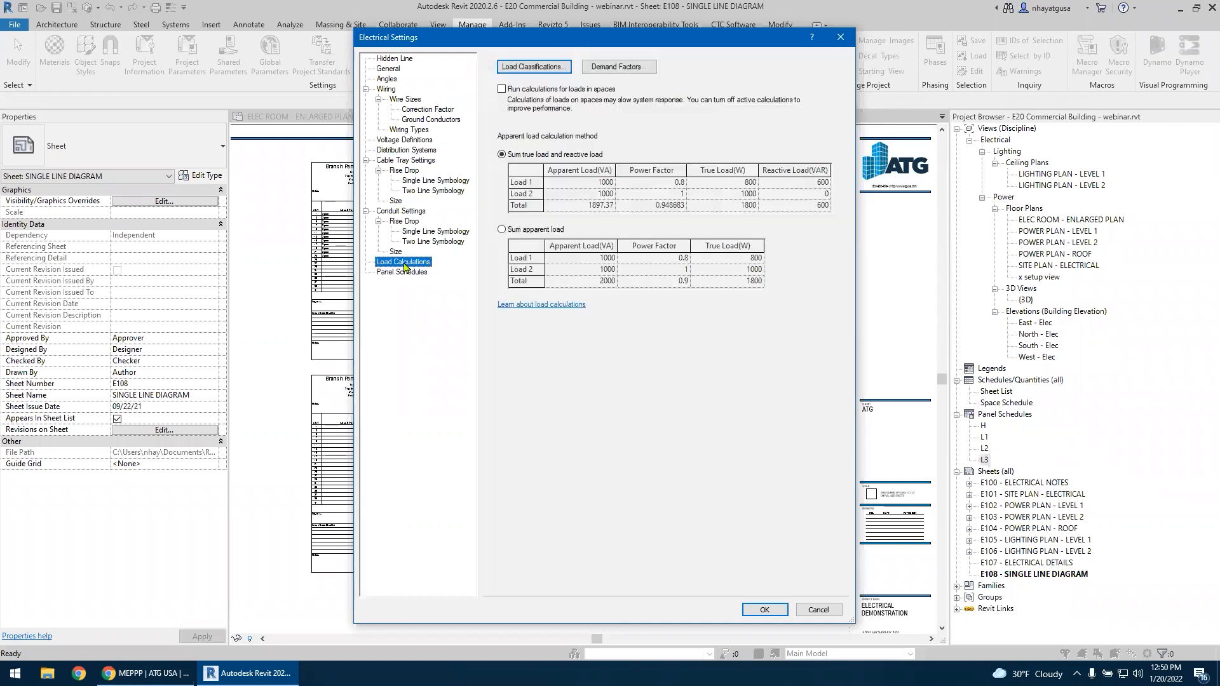
click(396, 253)
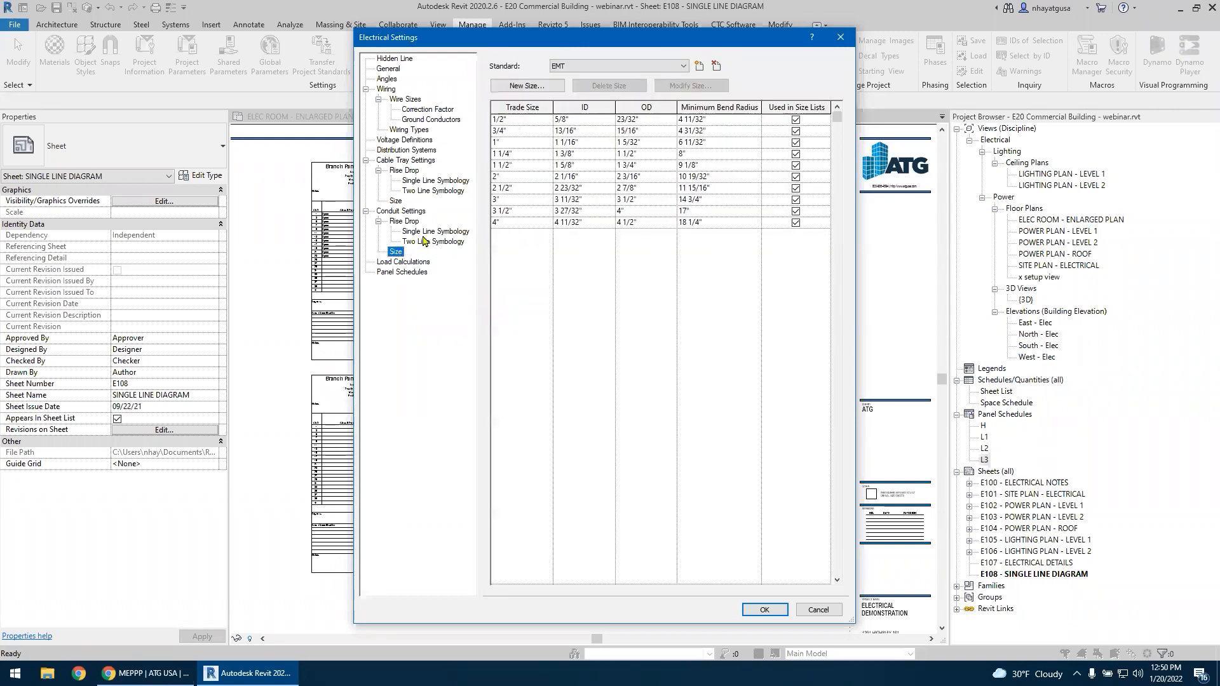
click(424, 244)
click(417, 233)
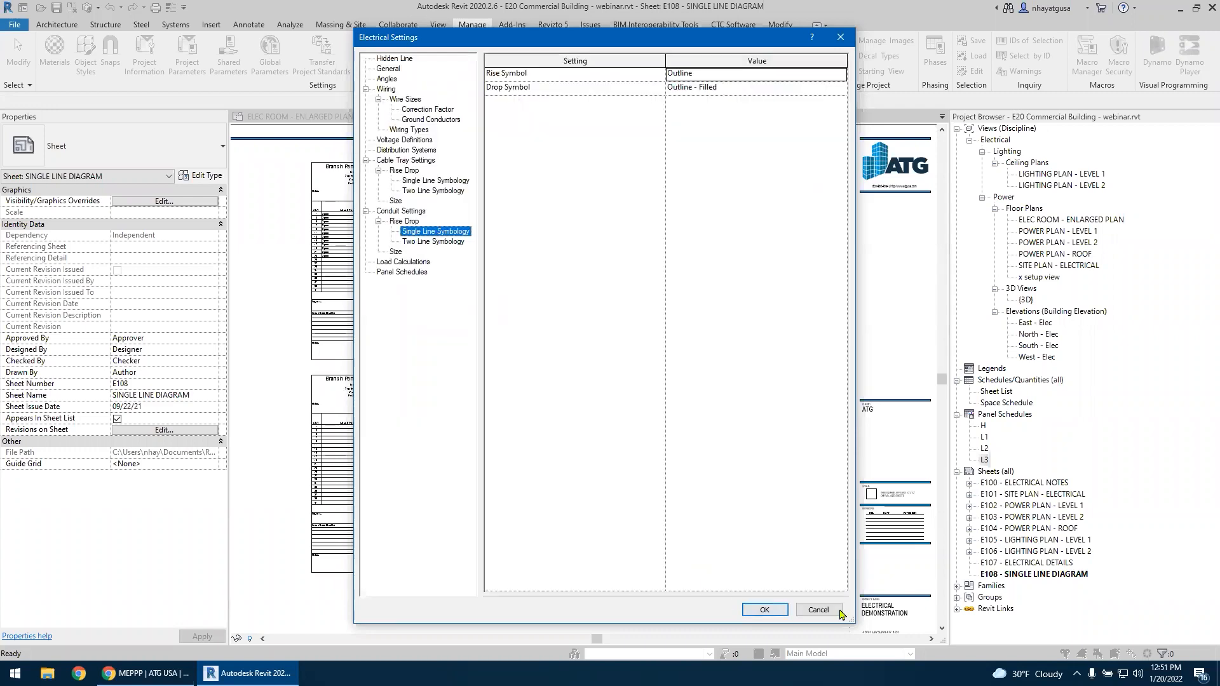
click(820, 609)
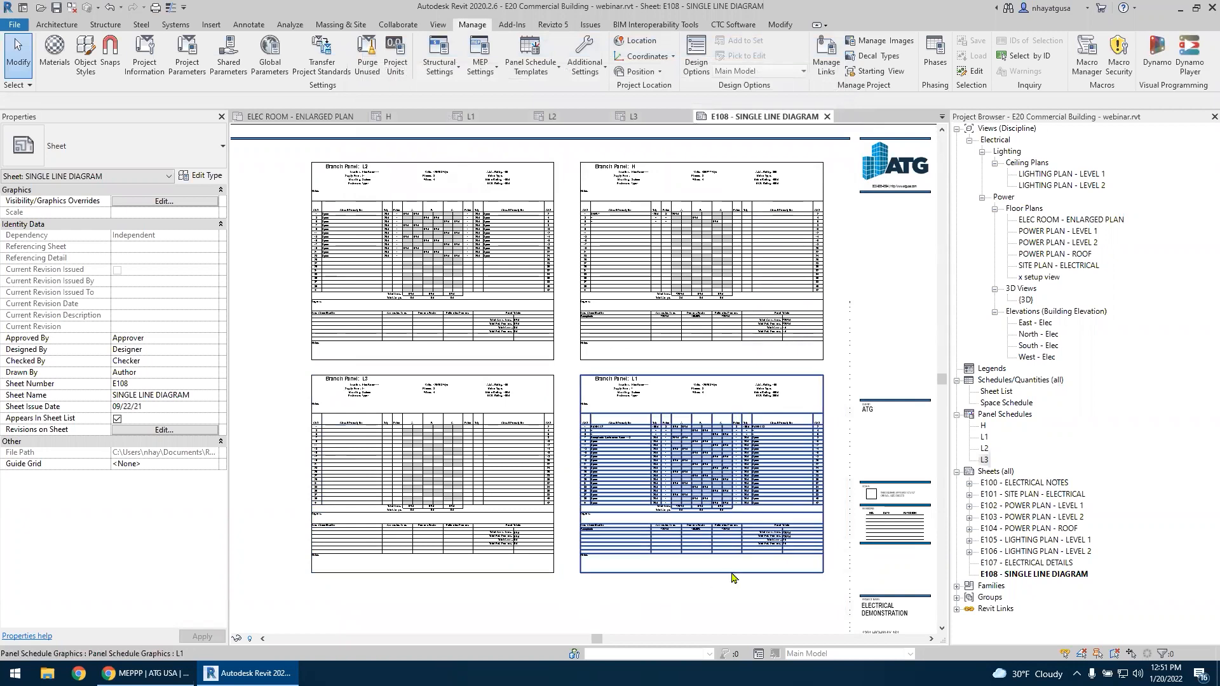
In the ELEC ROOM - ENLARGED PLAN view, draw a vertical section through the whole room, facing panels L1, L2 and L3
middle_drag(731, 567, 697, 481)
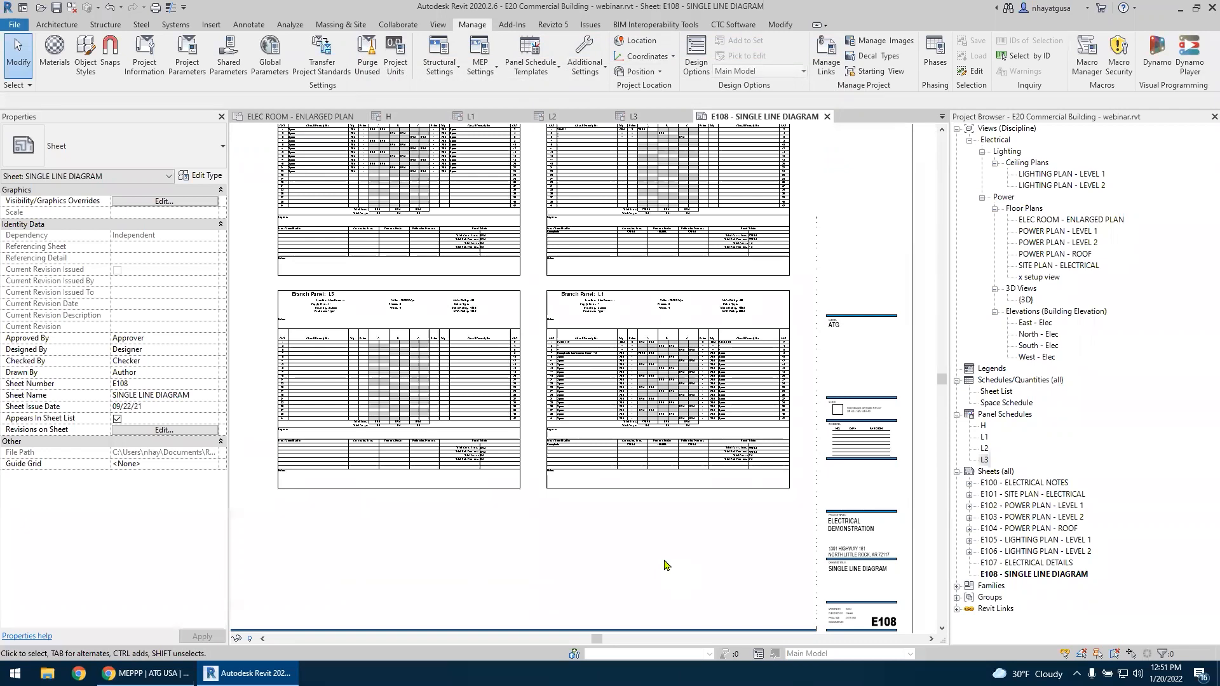
click(299, 116)
scroll(566, 452, down, 4)
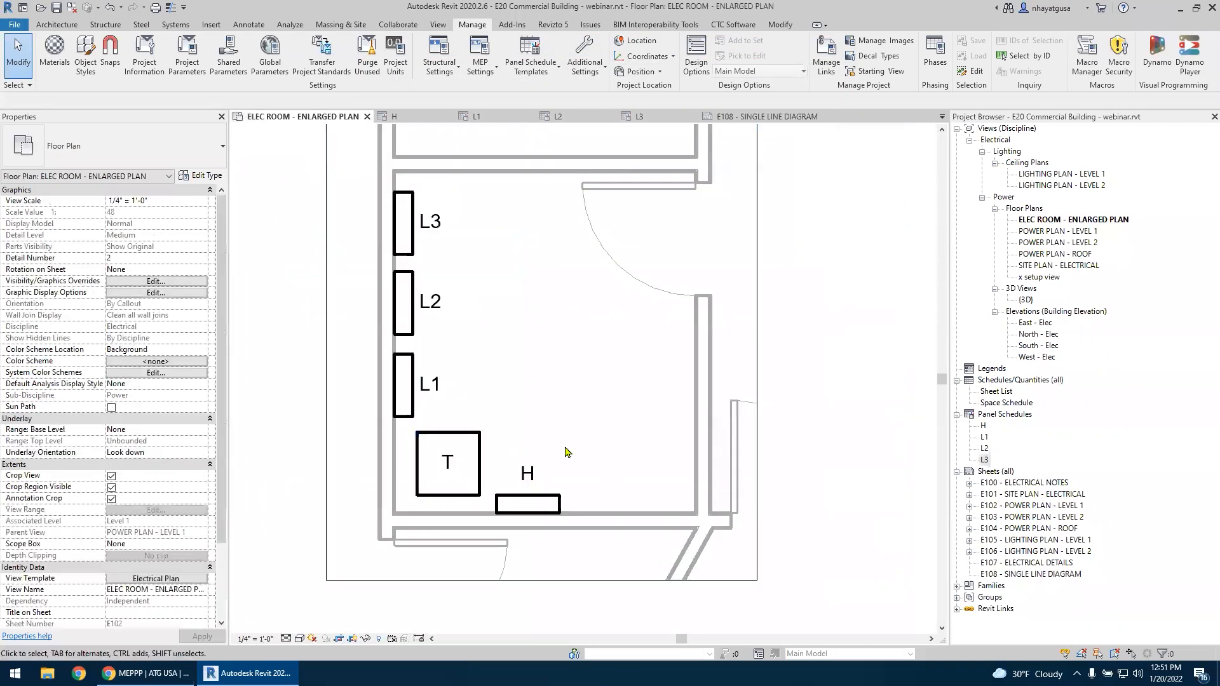
key(s)
key(e)
click(556, 543)
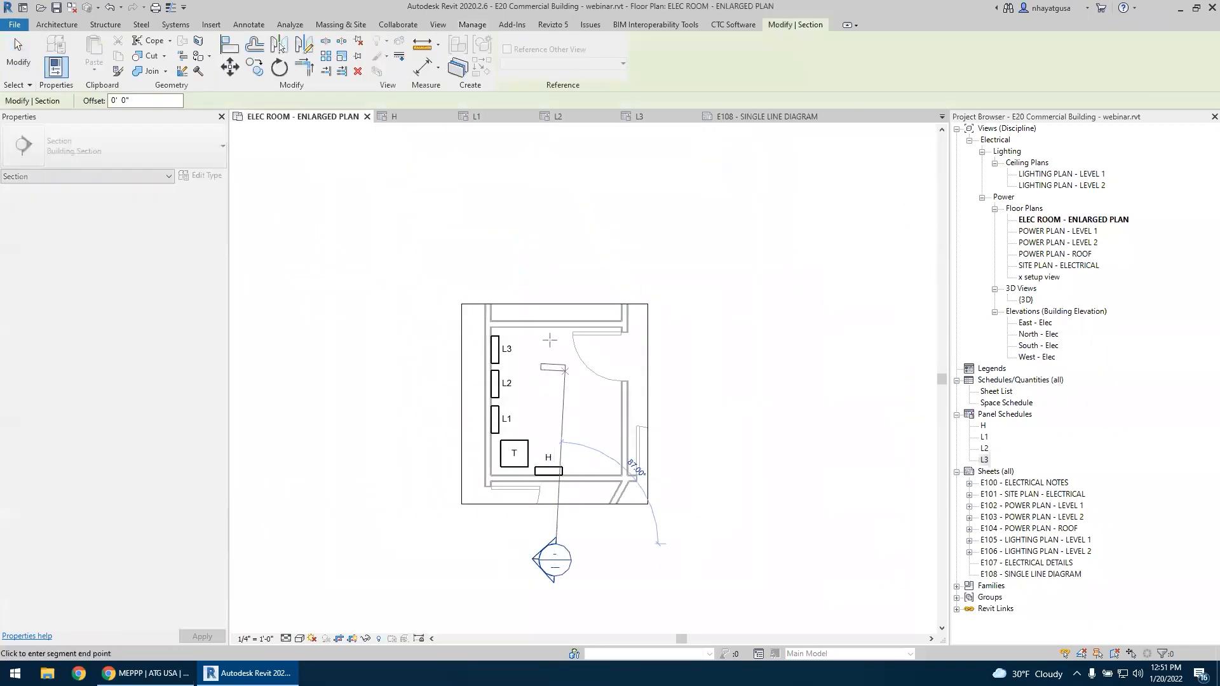
click(556, 280)
key(Escape)
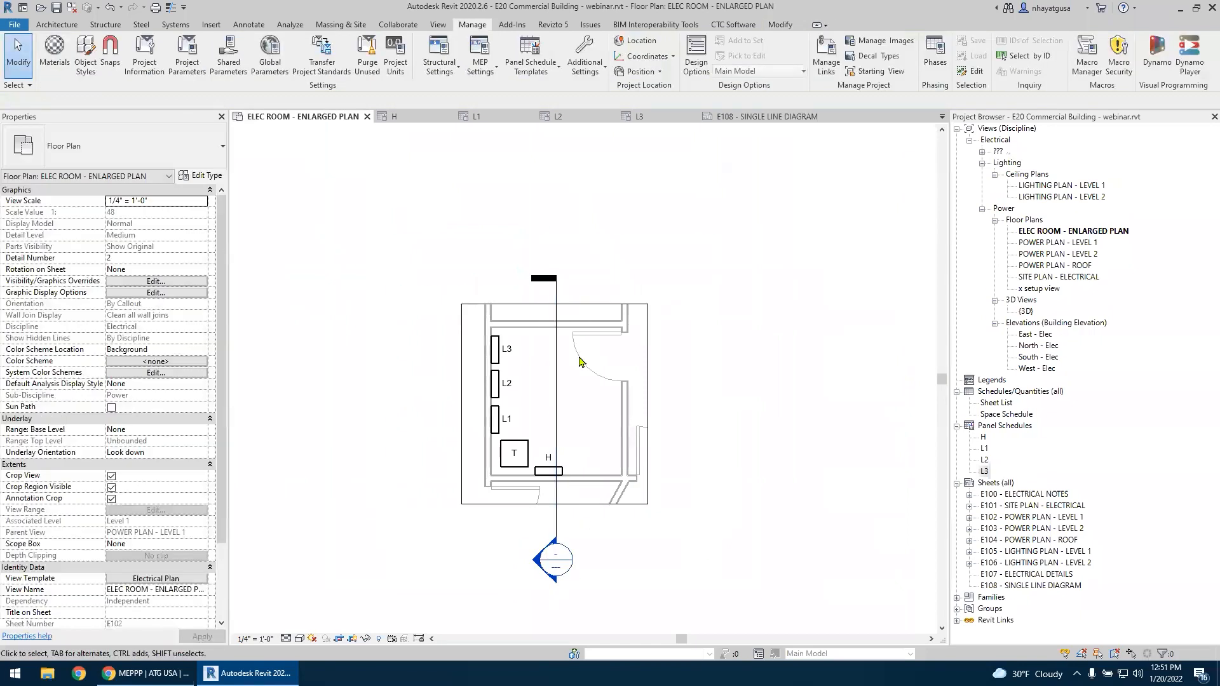
Move the section line clear of panel H, reduce its far clip to about 6' just behind the panel wall, and open its view
drag(555, 411, 573, 411)
drag(410, 411, 478, 413)
scroll(572, 452, up, 3)
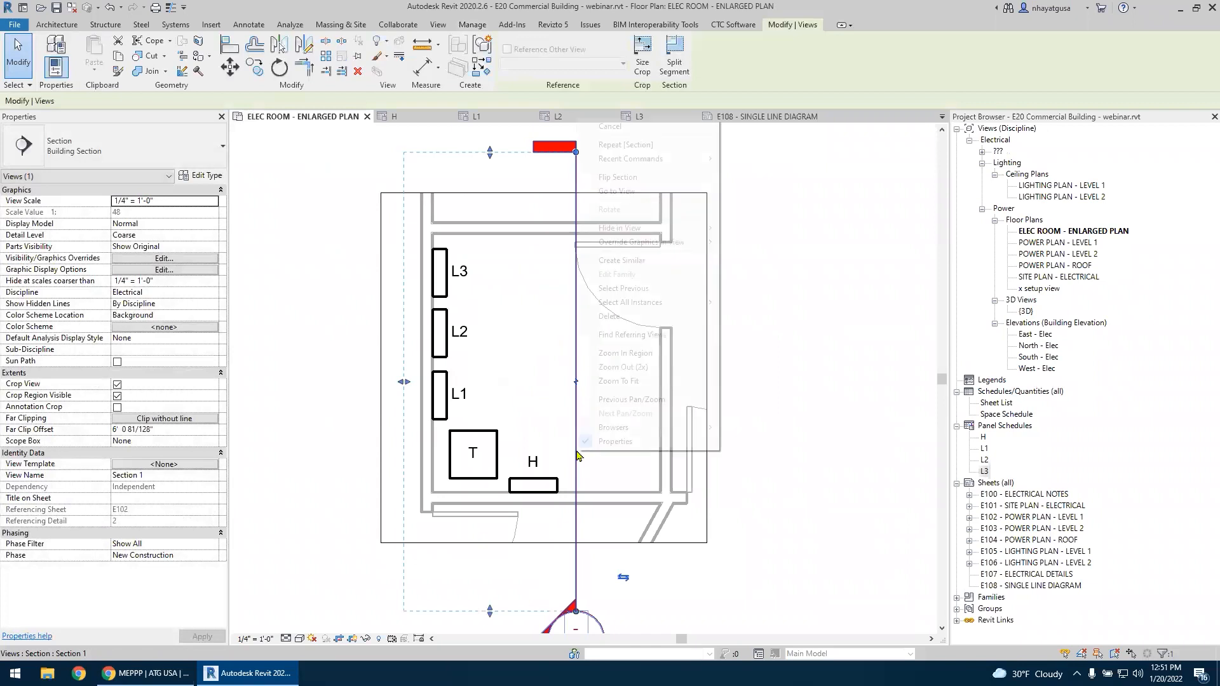
right_click(571, 451)
click(626, 191)
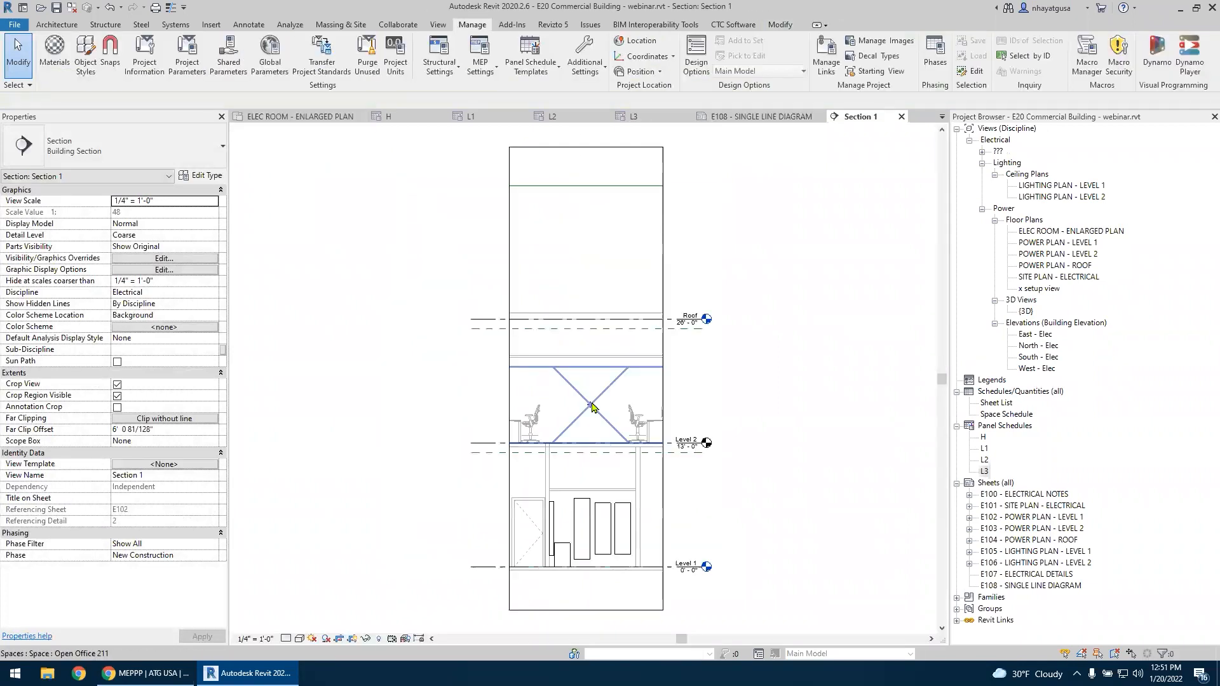
Tag panel H, transformer T and panels L1, L2 and L3 by category without leaders in Section 1
scroll(589, 575, up, 4)
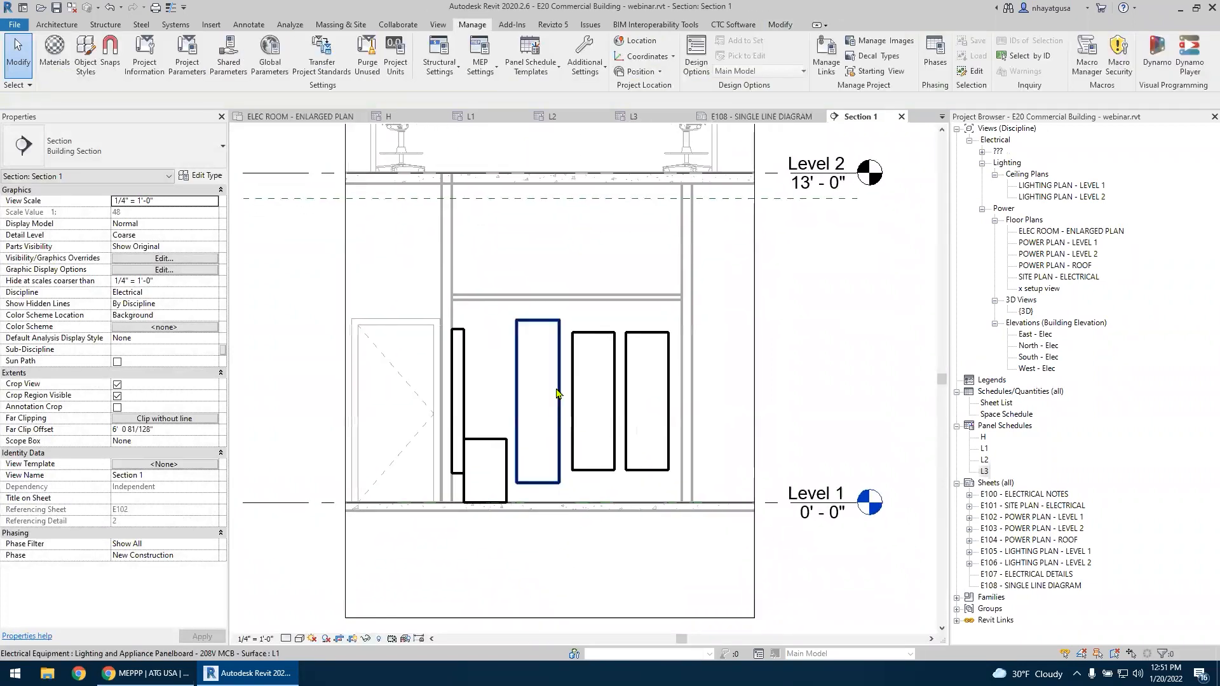
click(249, 25)
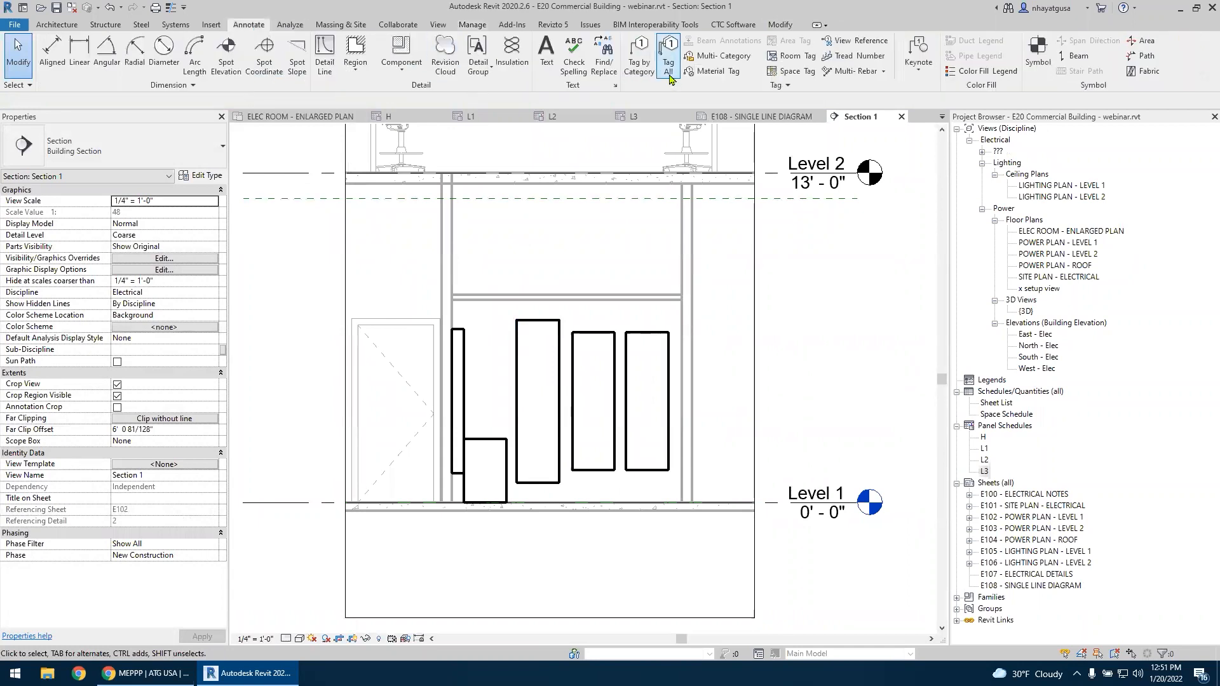
click(639, 52)
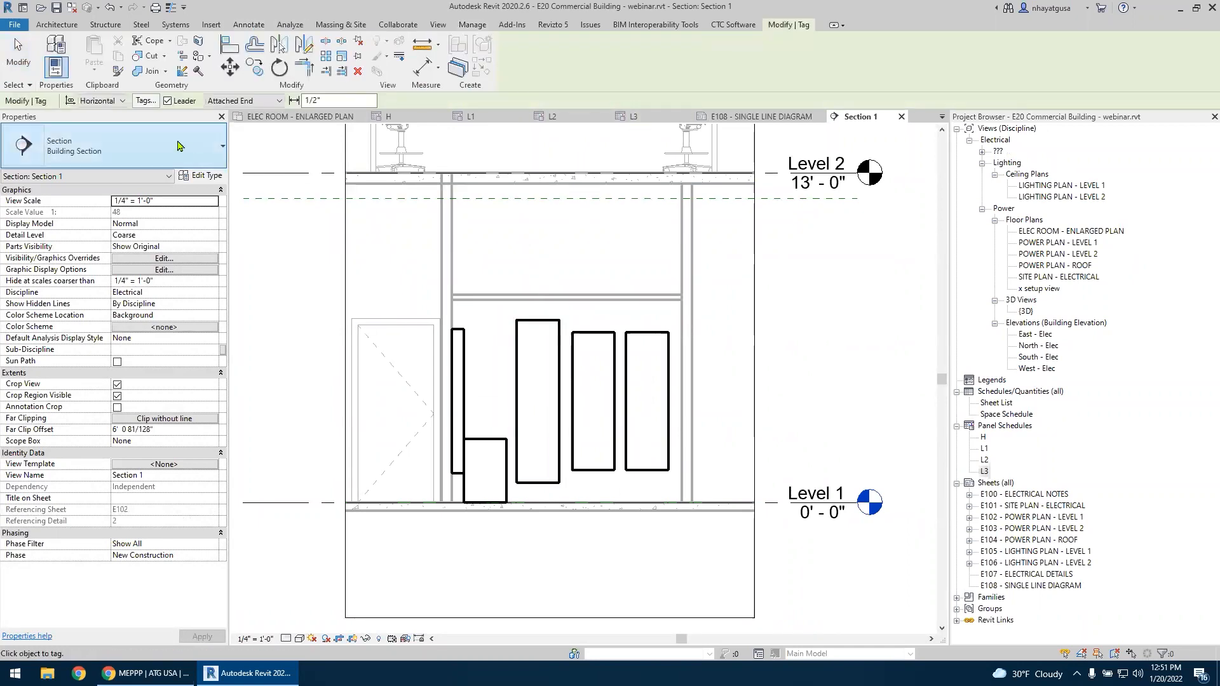
click(188, 102)
click(457, 380)
click(484, 461)
click(537, 413)
click(592, 419)
click(635, 469)
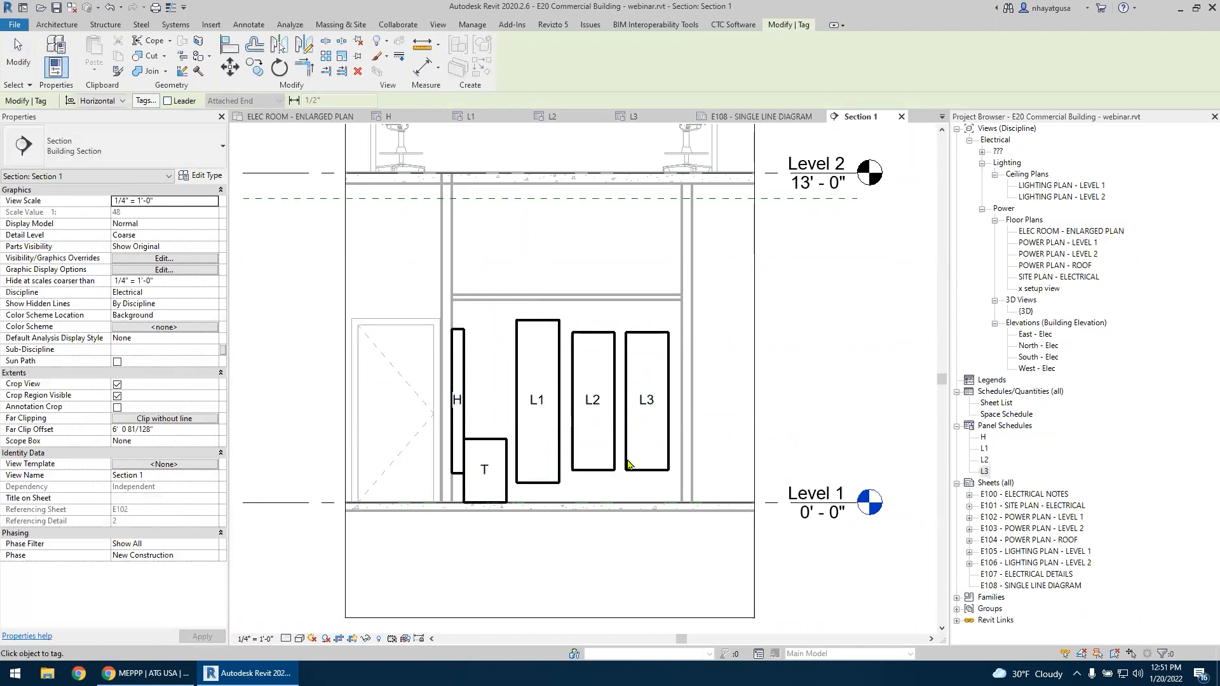
key(Escape)
key(Escape)
Shrink Section 1's crop region to the Level 1 Elec Room, from just above the panels to just below the floor
scroll(563, 341, down, 1)
middle_drag(594, 445, 592, 432)
middle_drag(337, 385, 342, 422)
right_click(340, 382)
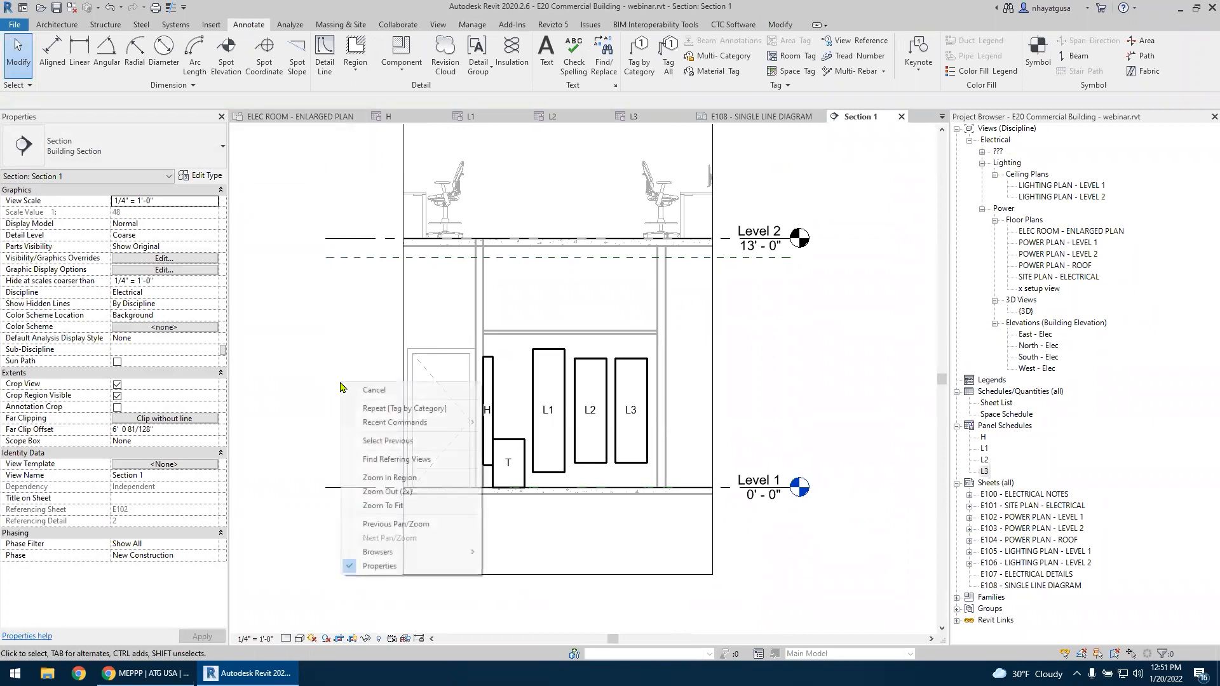
key(Escape)
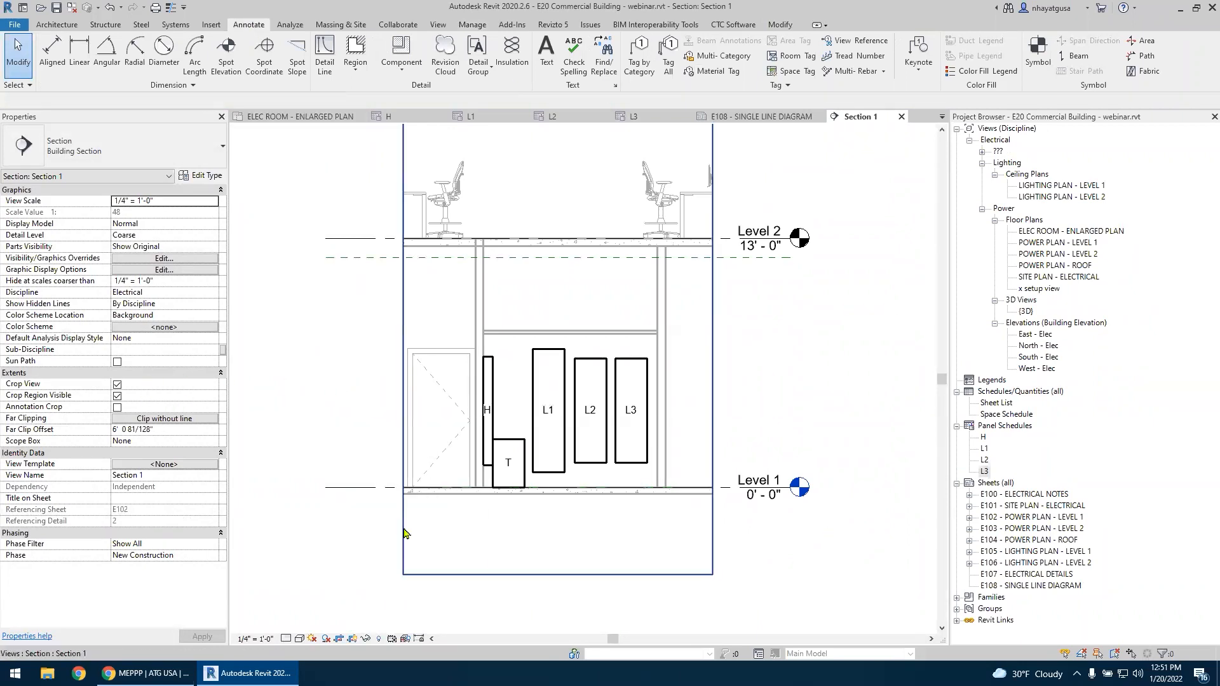
scroll(310, 357, down, 3)
middle_drag(316, 360, 389, 443)
scroll(431, 414, up, 1)
click(437, 415)
scroll(437, 415, down, 2)
drag(492, 413, 493, 416)
scroll(490, 501, up, 4)
drag(502, 524, 504, 468)
click(344, 510)
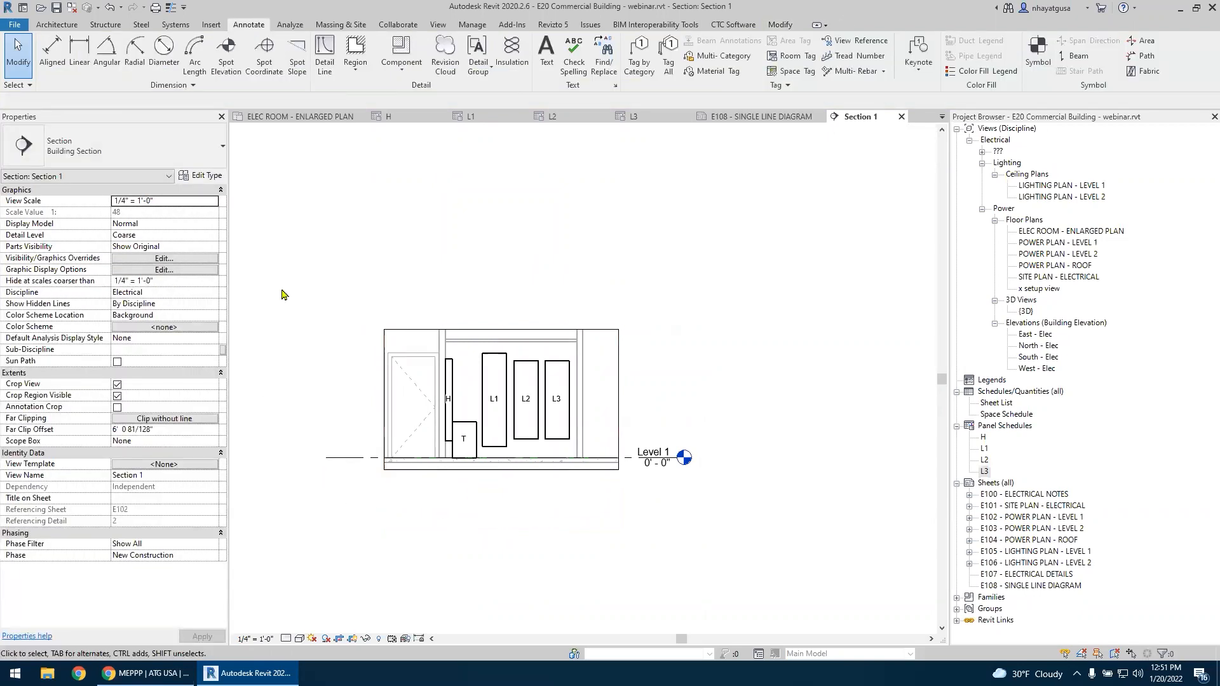
Turn off the linked A20 and M20 Commercial Building models in Section 1's visibility overrides
click(438, 24)
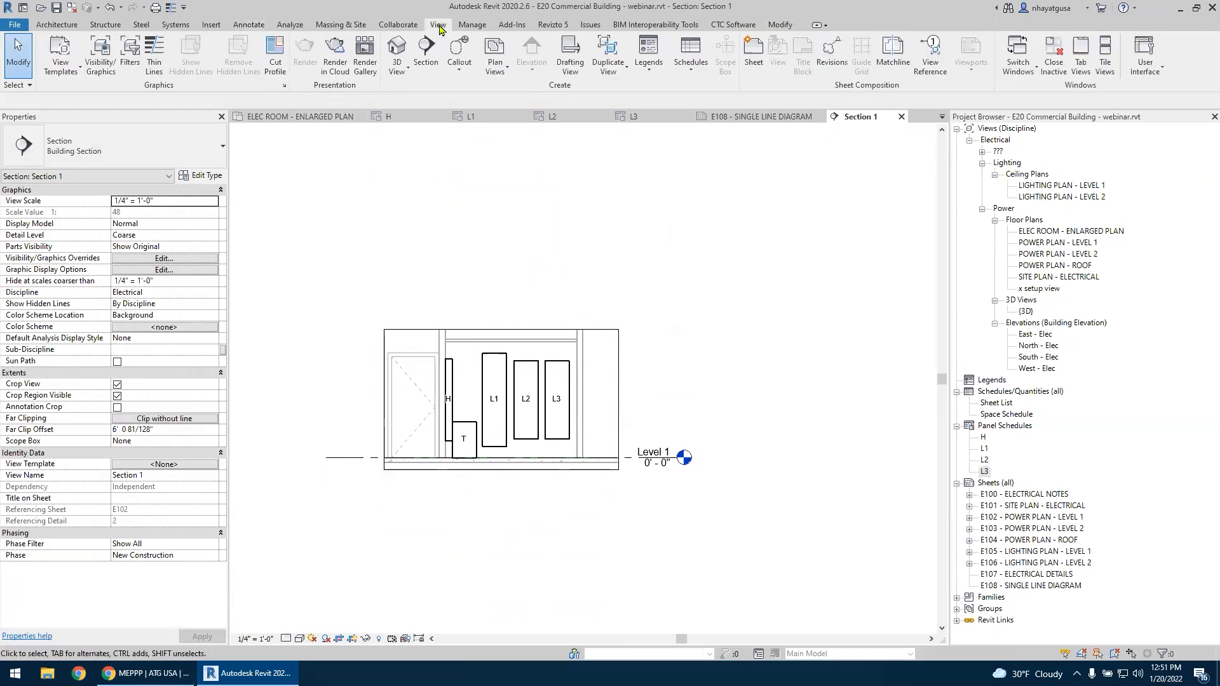
click(101, 57)
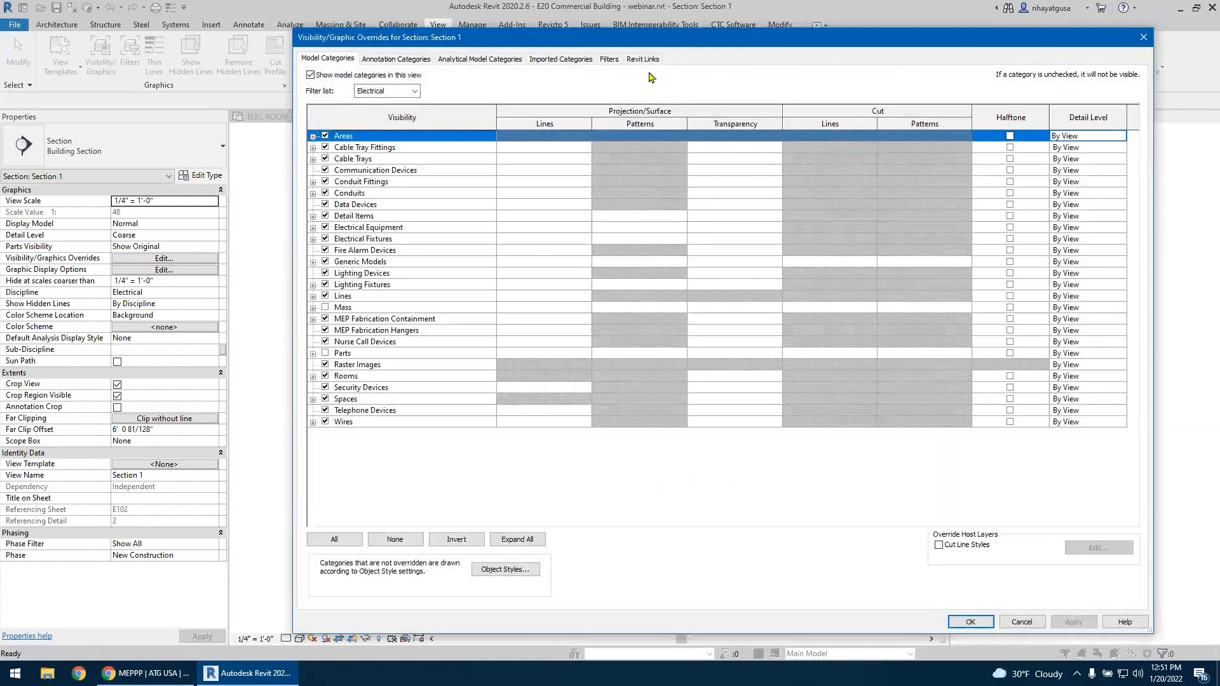
click(648, 59)
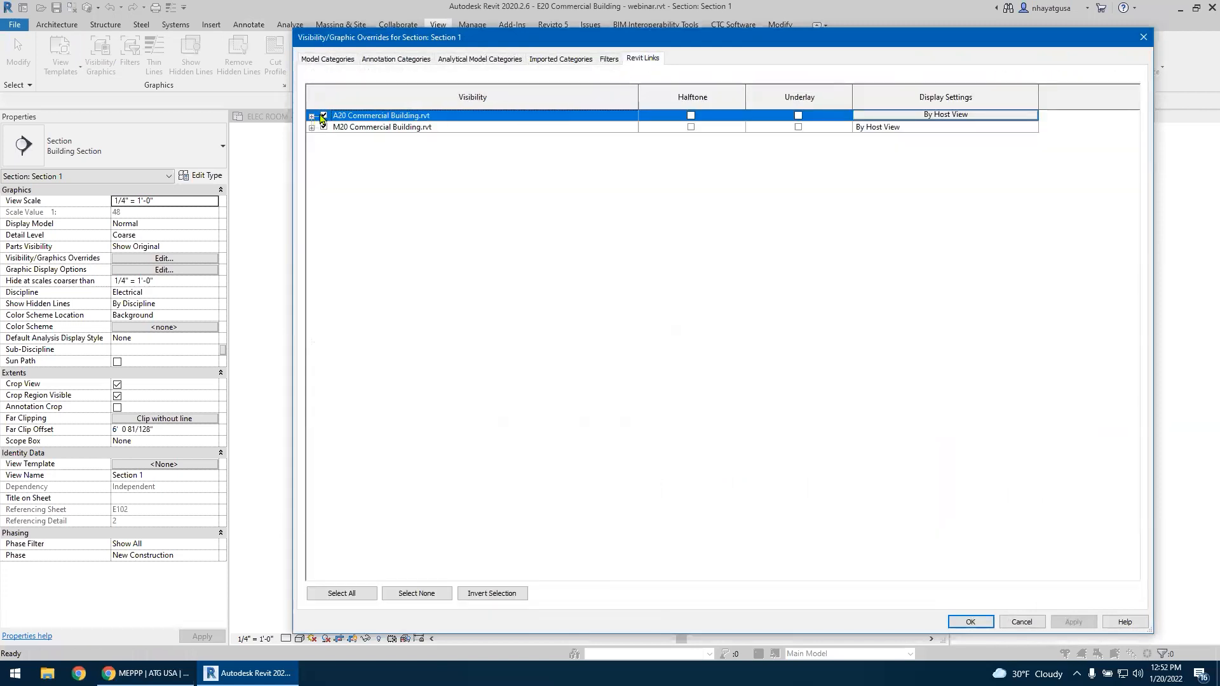
click(323, 116)
click(324, 127)
Turn off all model categories in Section 1, check the annotation categories, and apply the visibility overrides
click(339, 59)
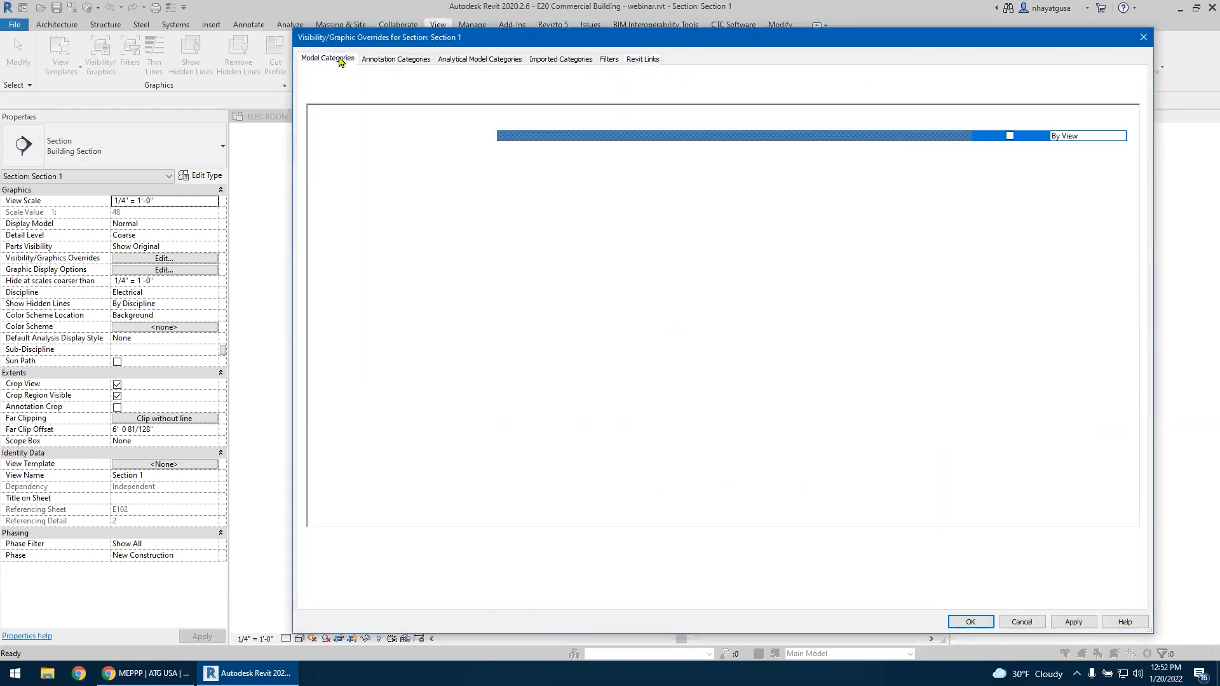
click(311, 75)
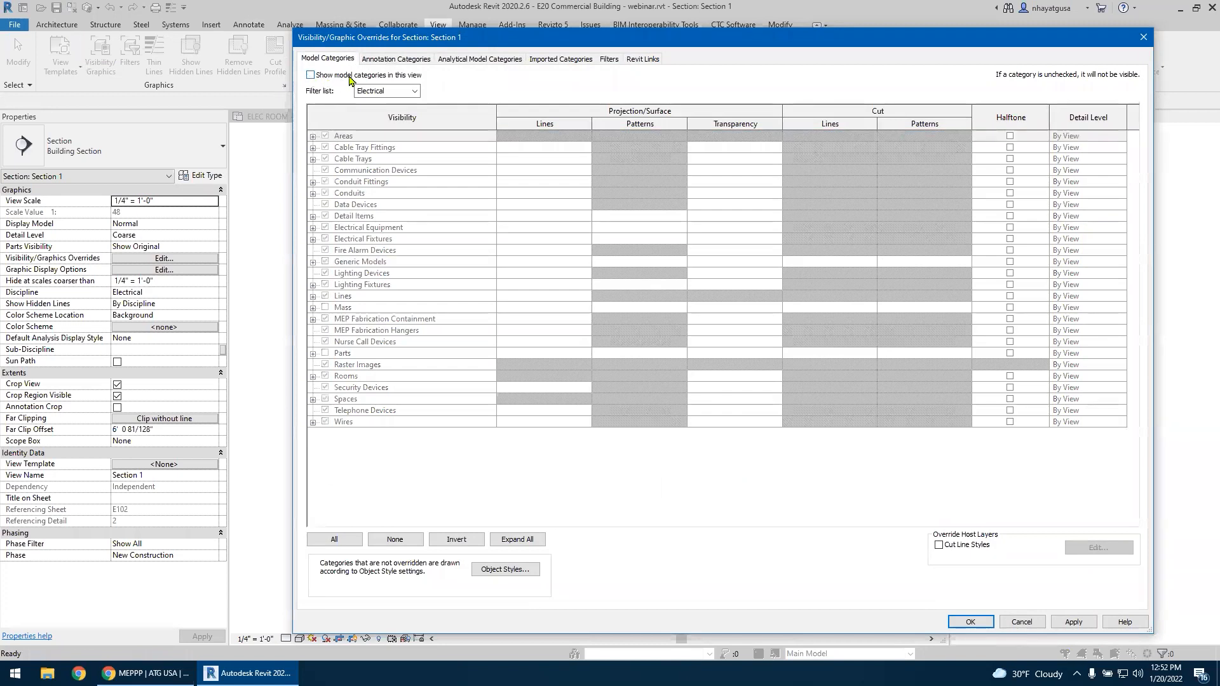
click(399, 61)
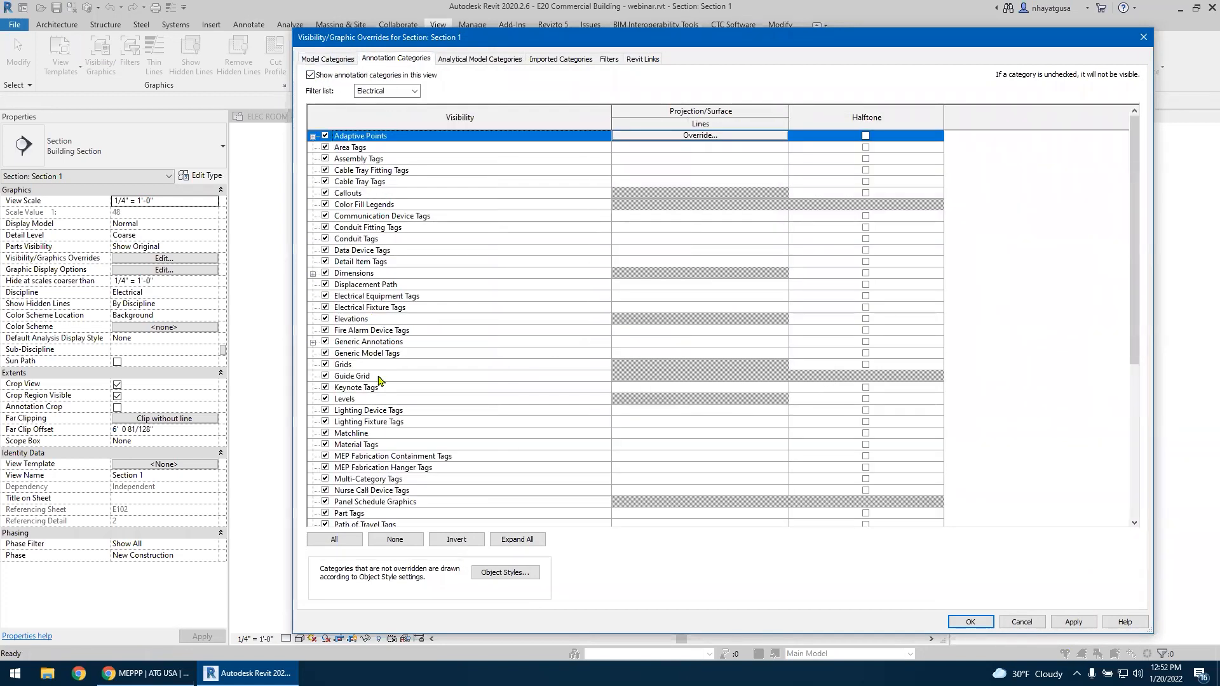
scroll(378, 394, down, 5)
scroll(378, 394, down, 2)
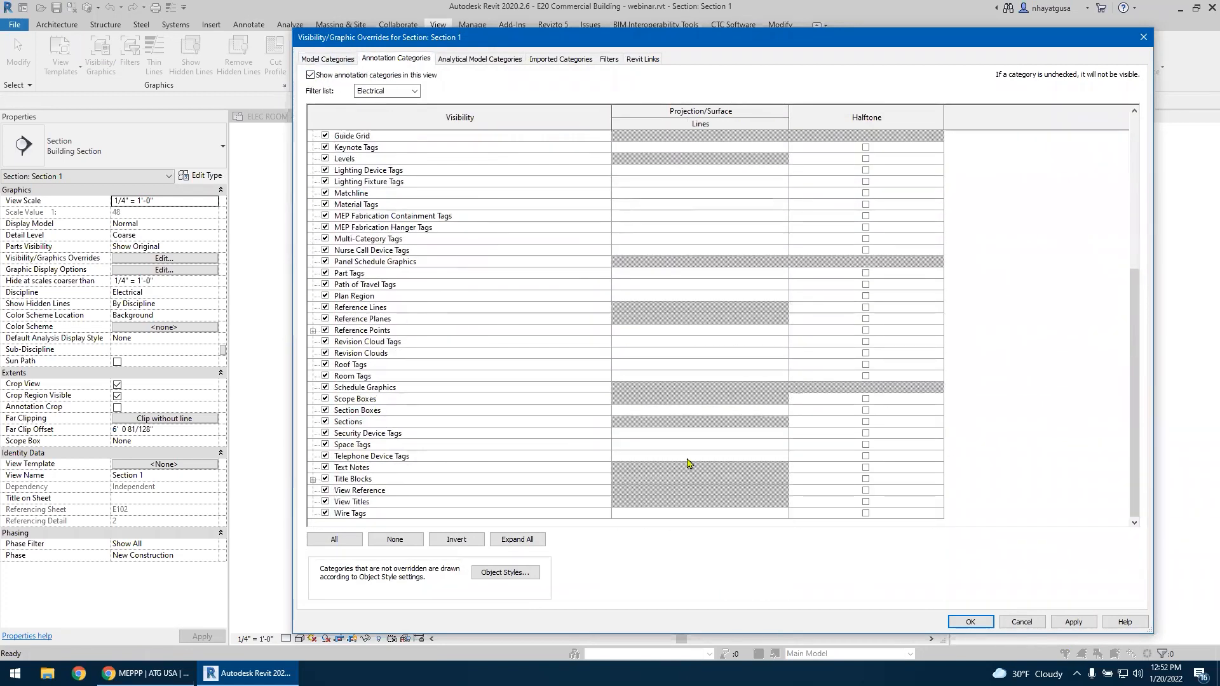
click(970, 622)
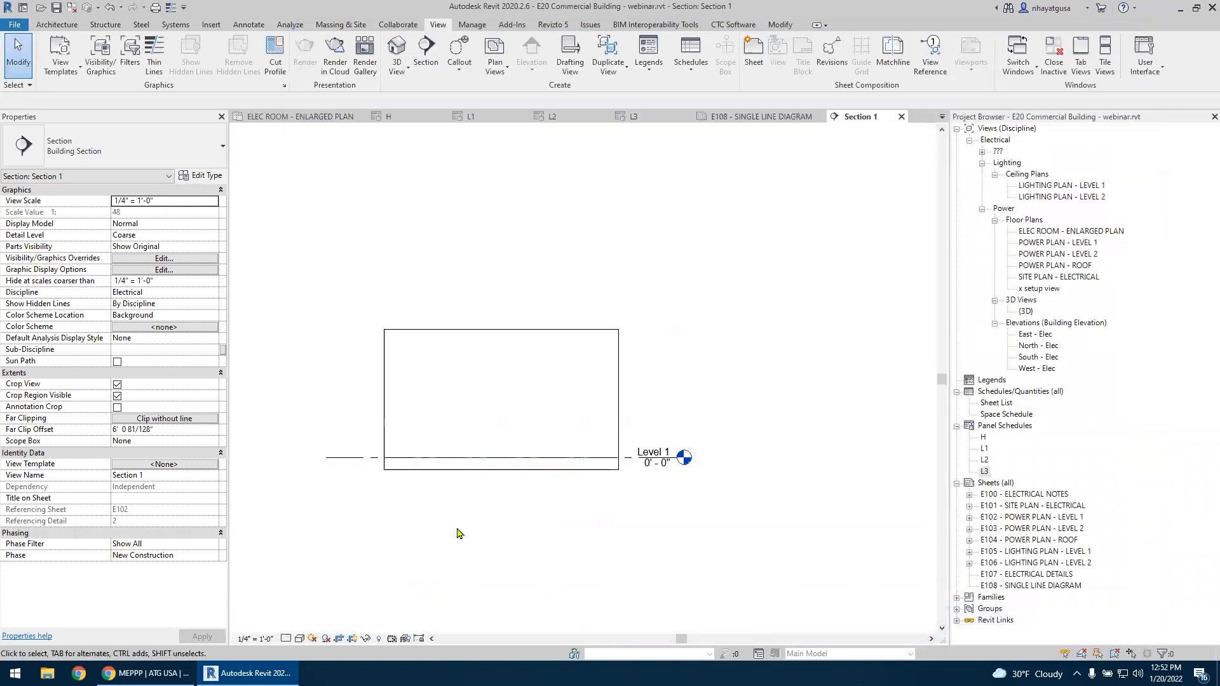
Turn Section 1's model categories back on and list categories for architecture, structure, mechanical, electrical and piping in its visibility overrides
scroll(439, 442, up, 3)
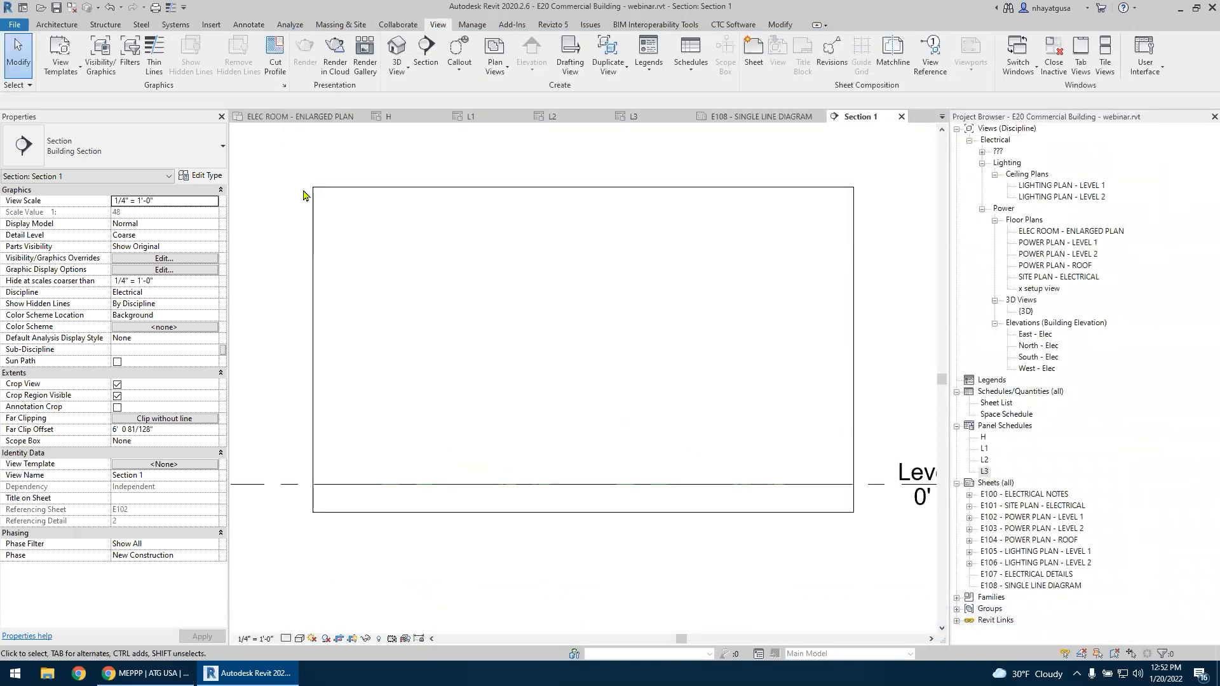
click(101, 54)
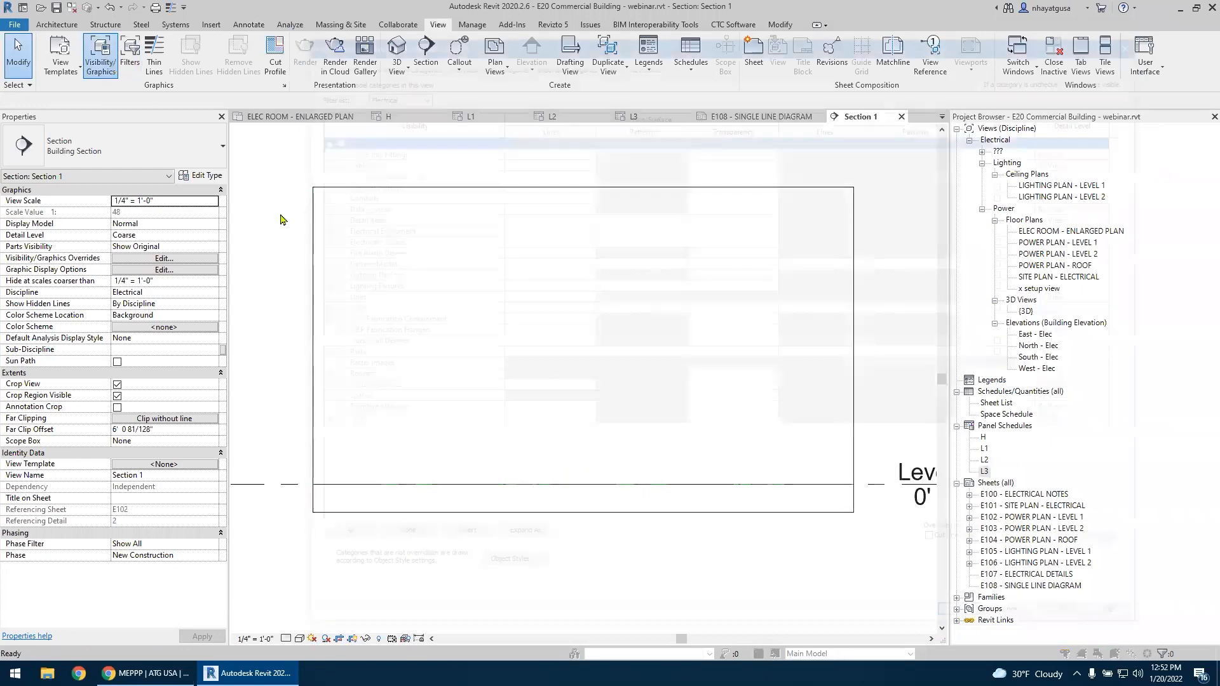
click(311, 75)
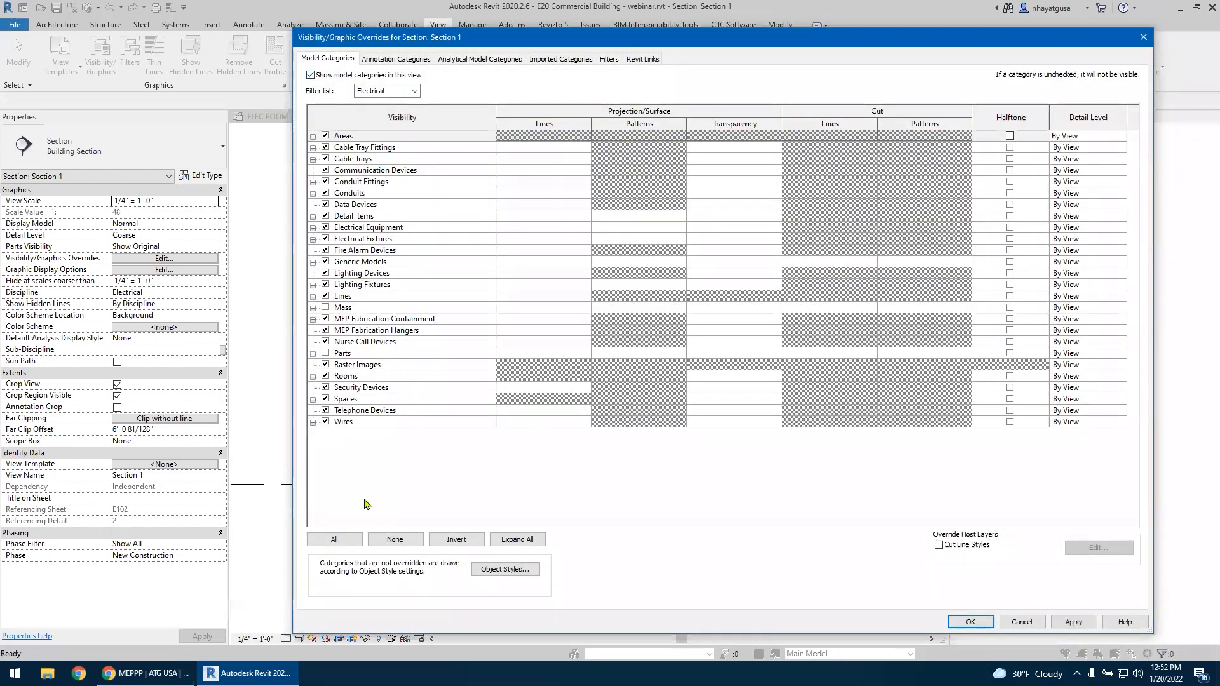
click(413, 91)
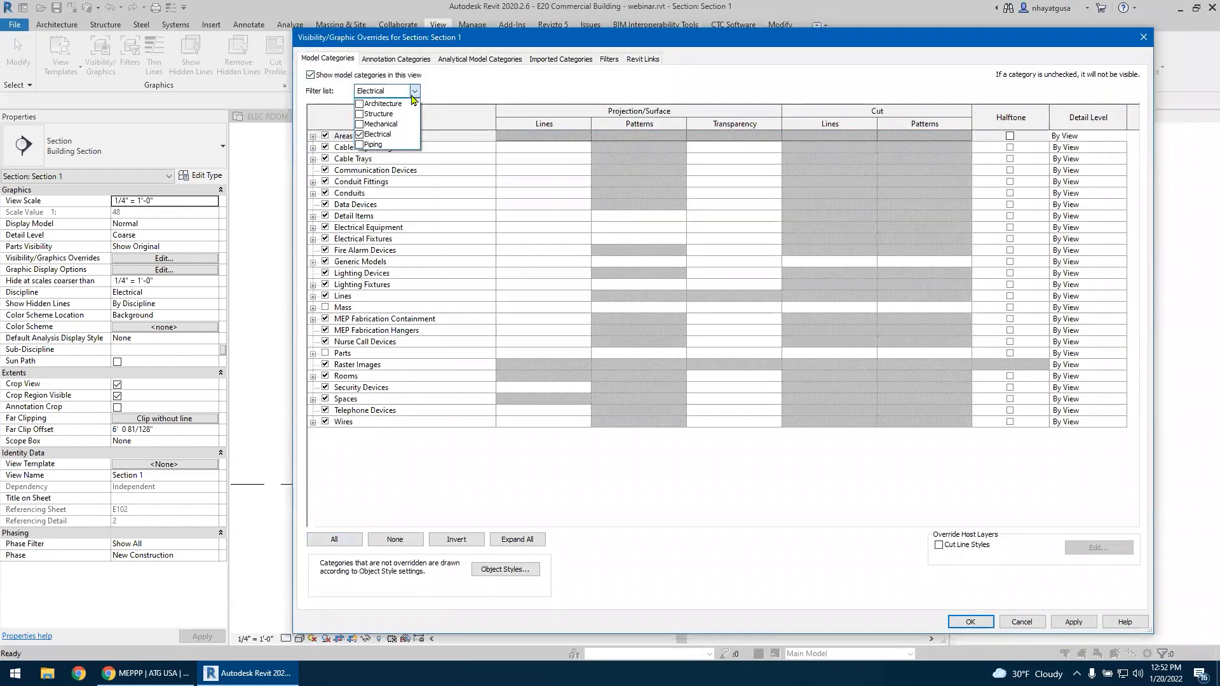
click(358, 105)
click(359, 114)
click(360, 124)
click(359, 144)
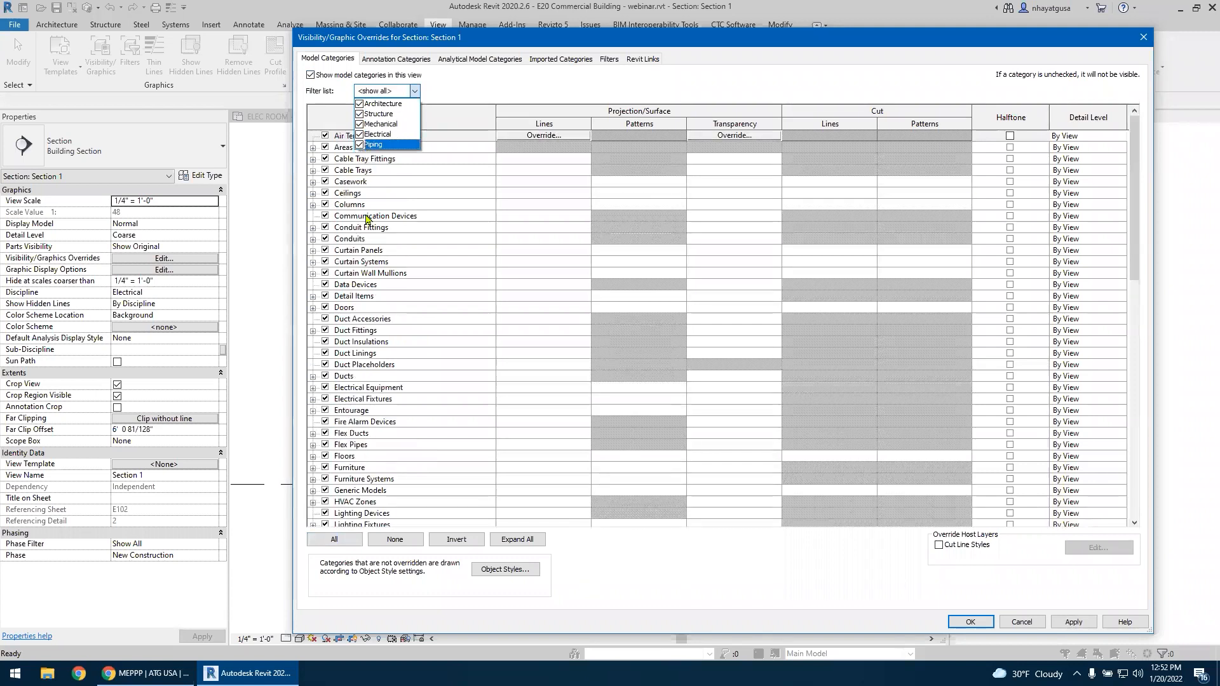
click(367, 265)
Turn off every model category in Section 1 except Electrical Equipment
click(335, 541)
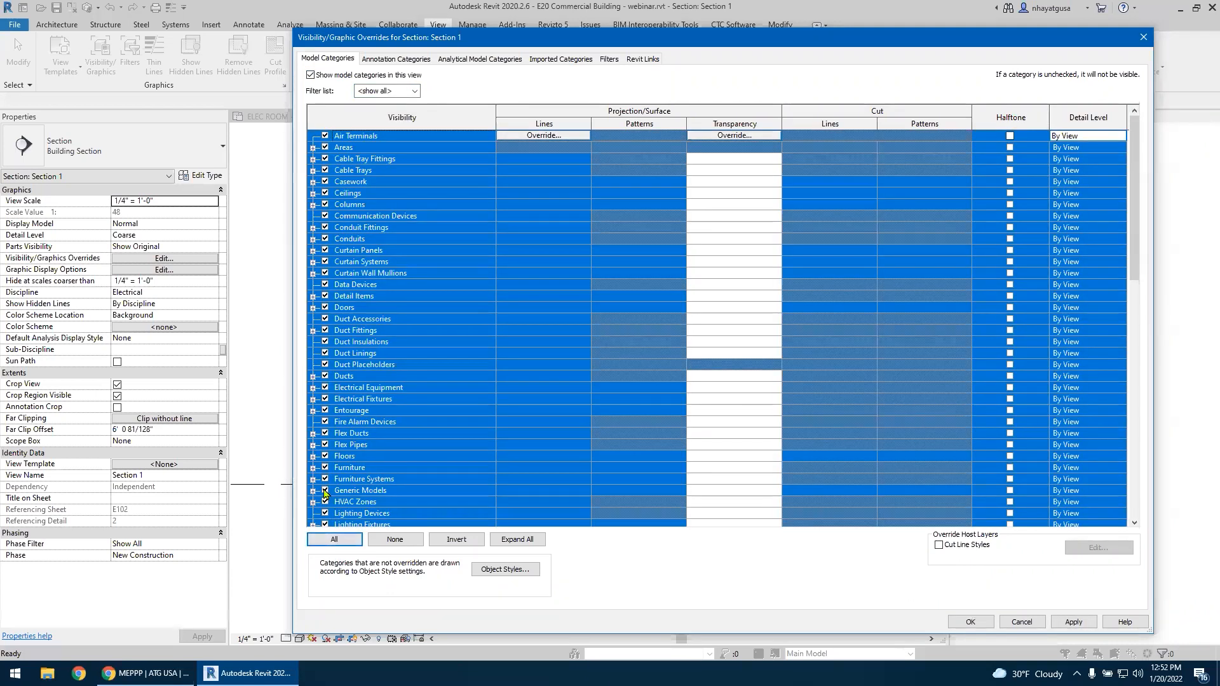
click(373, 458)
click(326, 387)
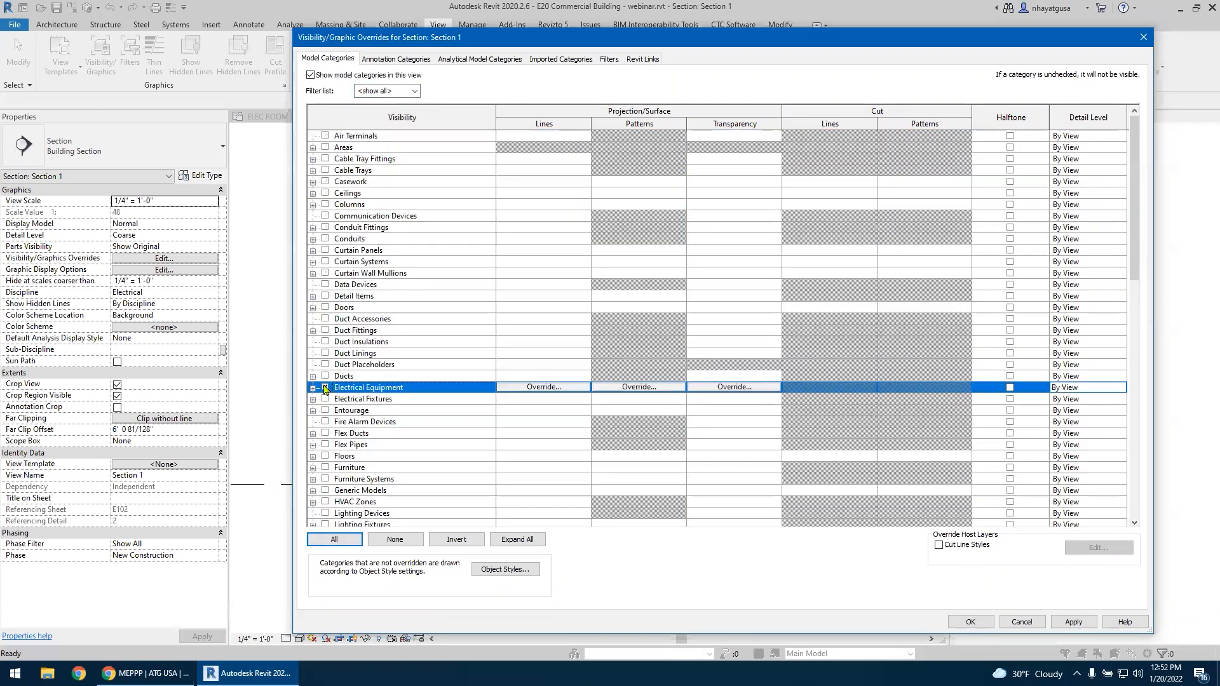
Override the Electrical Equipment surface transparency to 100% and apply the visibility overrides to Section 1
click(724, 389)
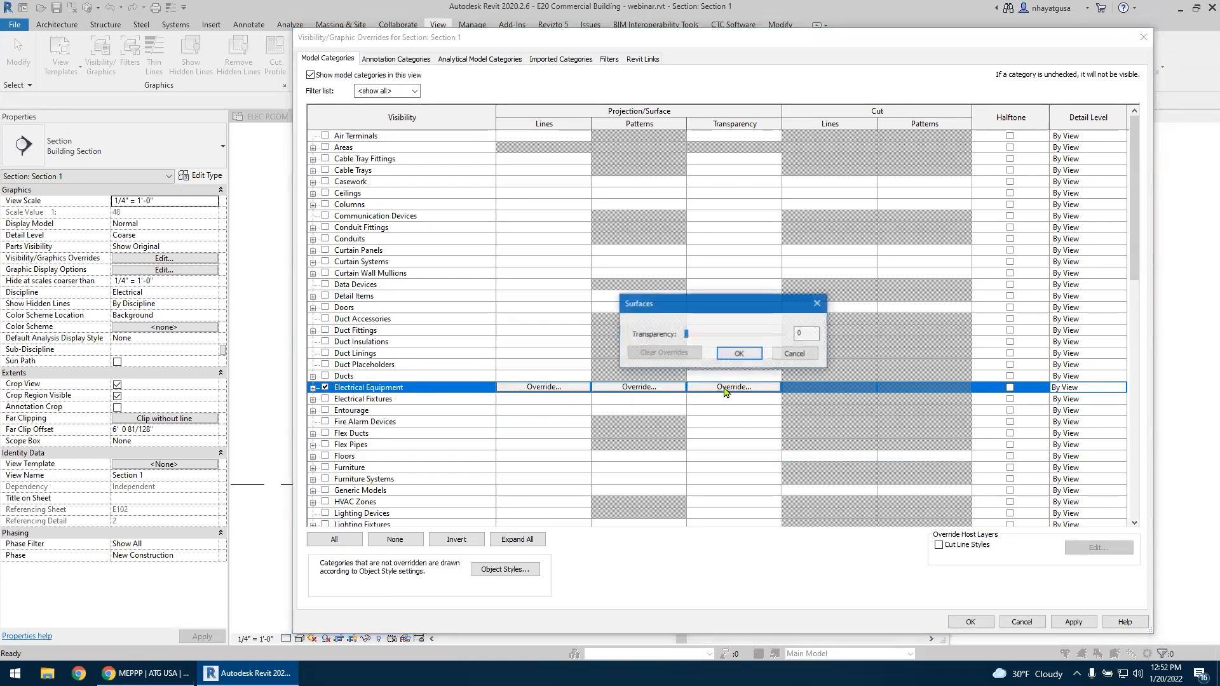
drag(687, 341, 787, 336)
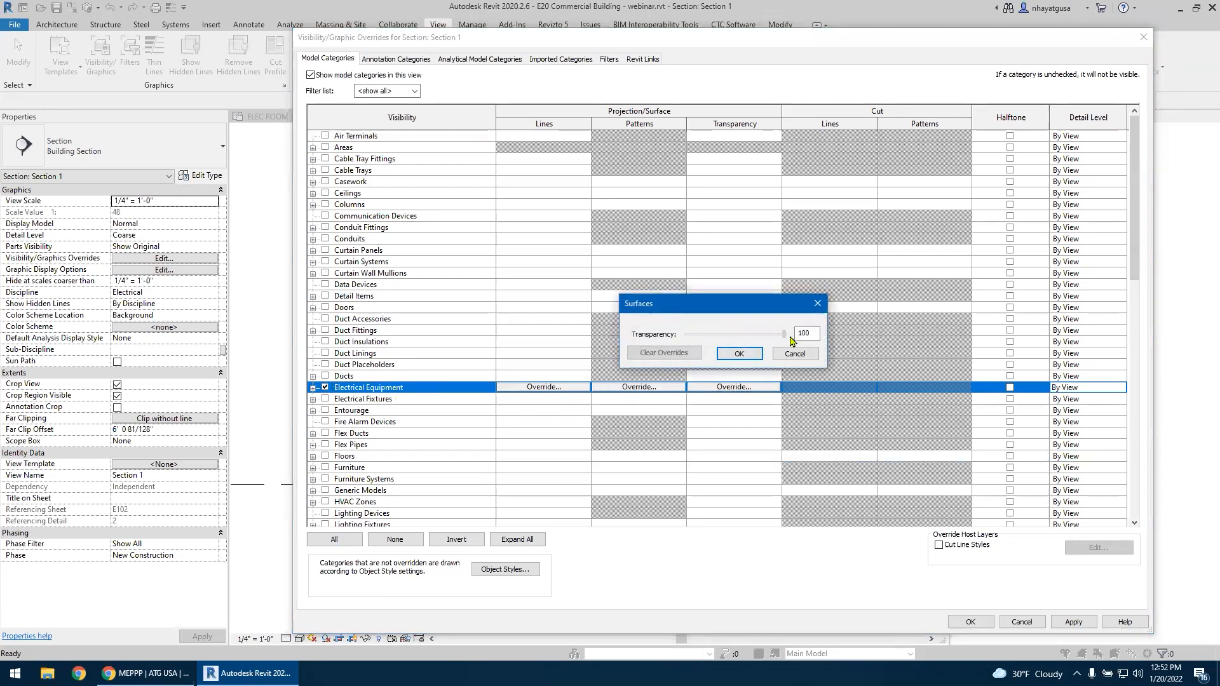
click(739, 354)
click(967, 622)
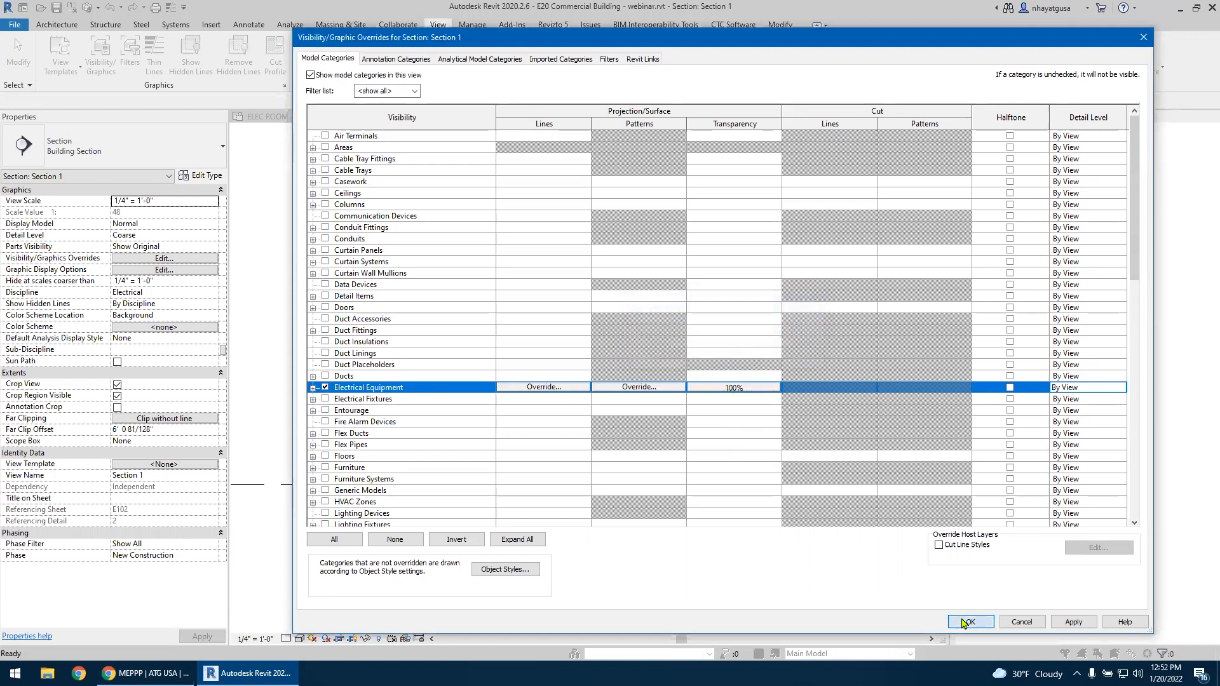
click(518, 431)
click(375, 379)
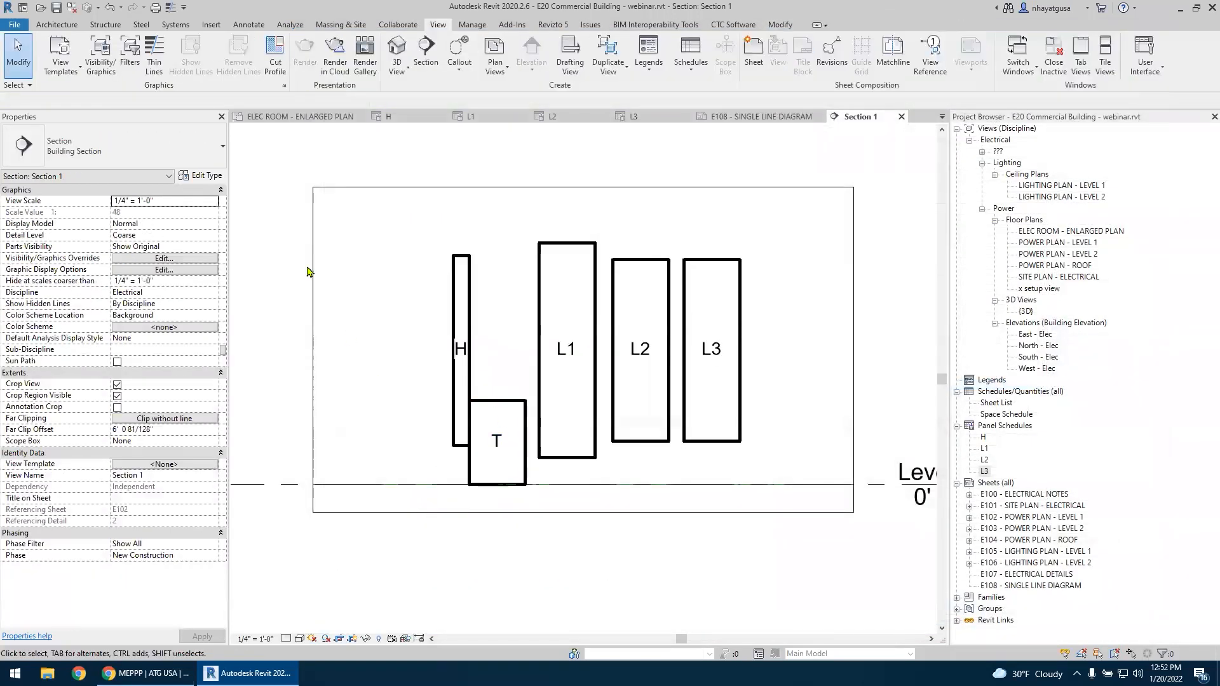
Override the Electrical Equipment projection line color to white in Section 1's visibility overrides
click(66, 61)
click(398, 217)
click(106, 55)
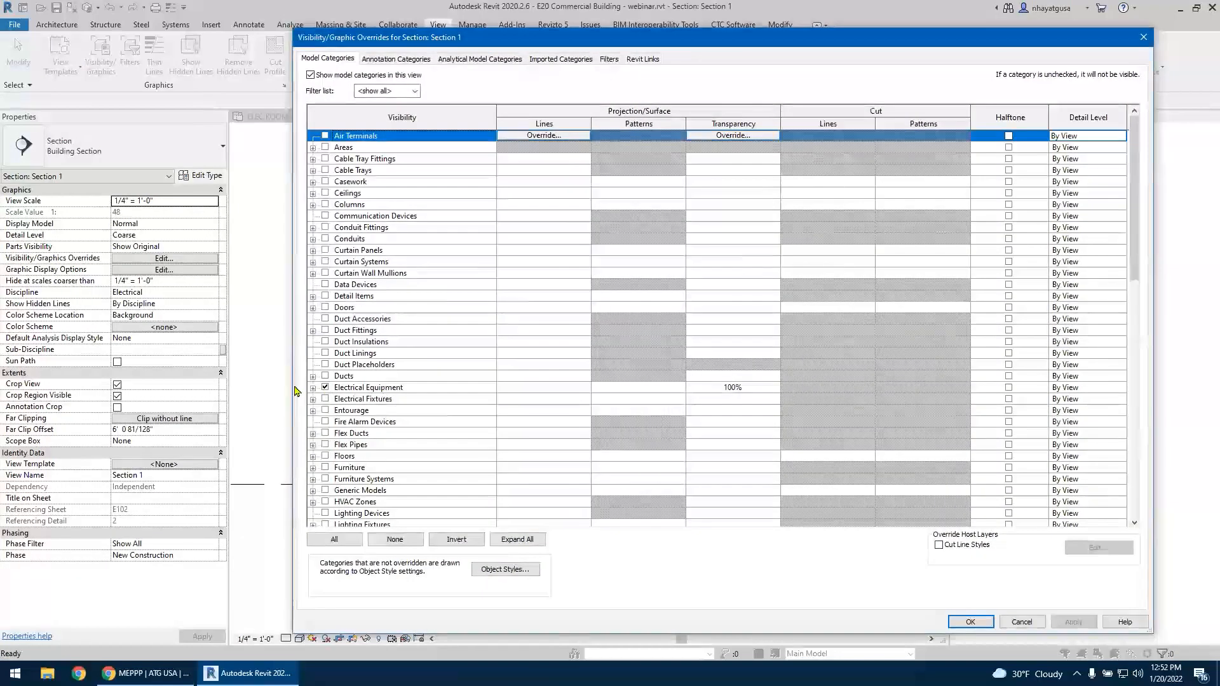
click(312, 389)
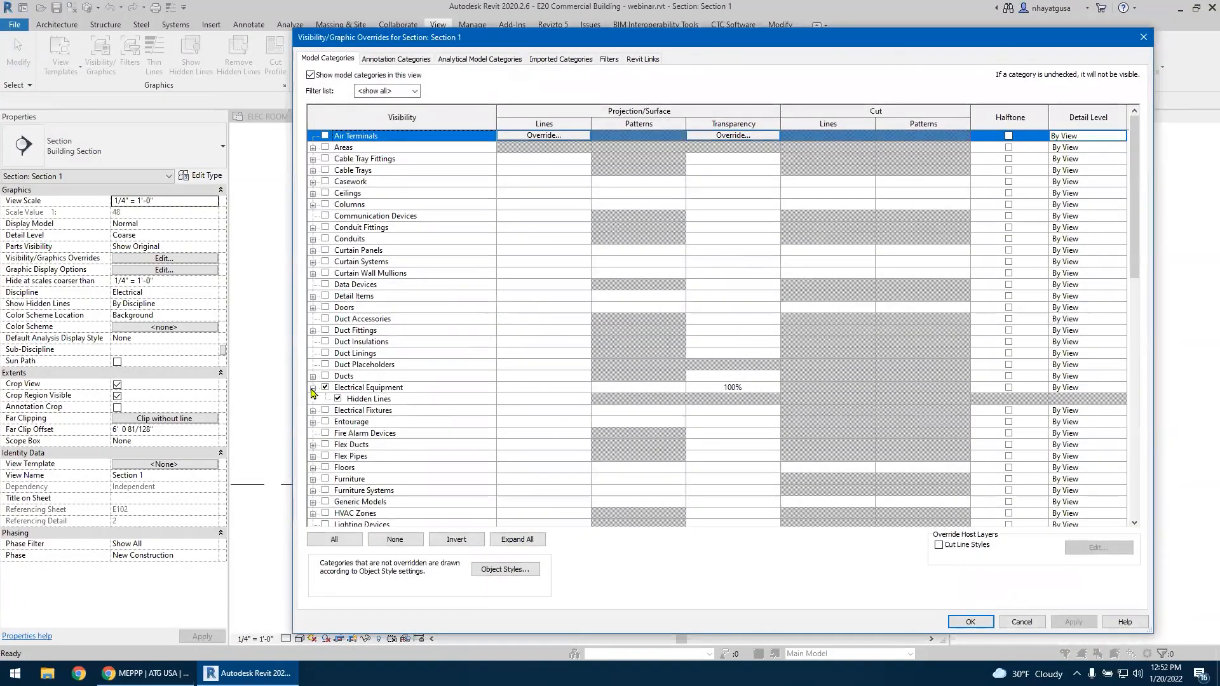
click(494, 389)
click(542, 387)
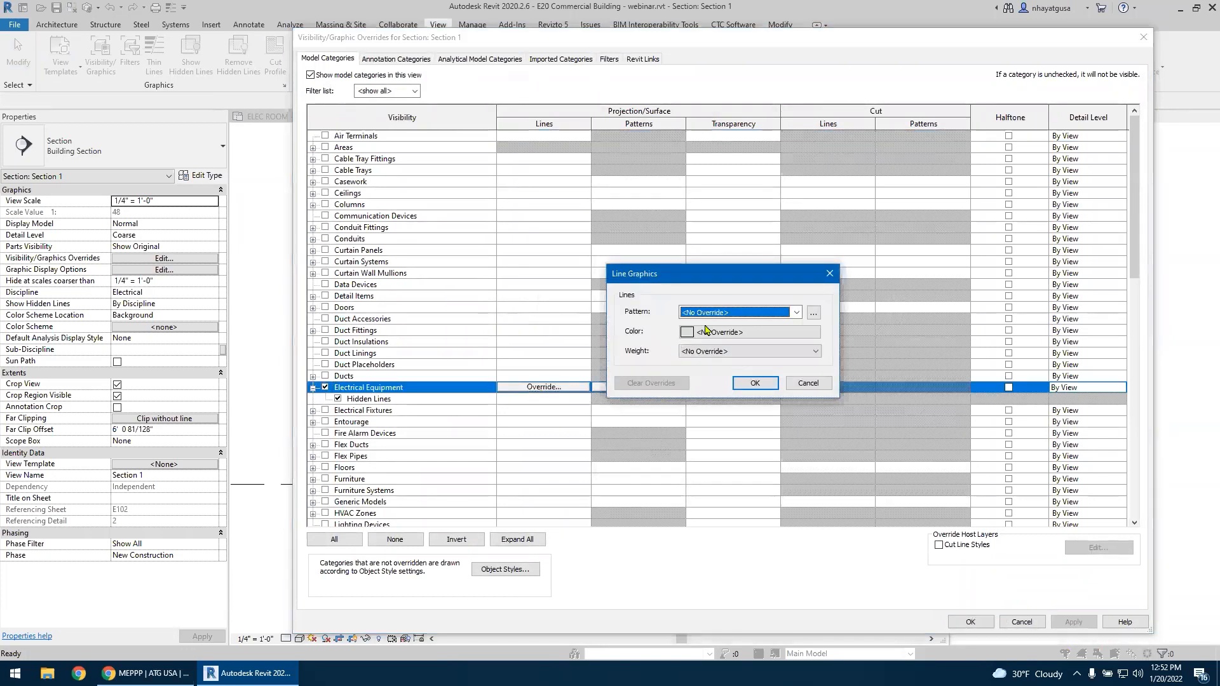
click(726, 331)
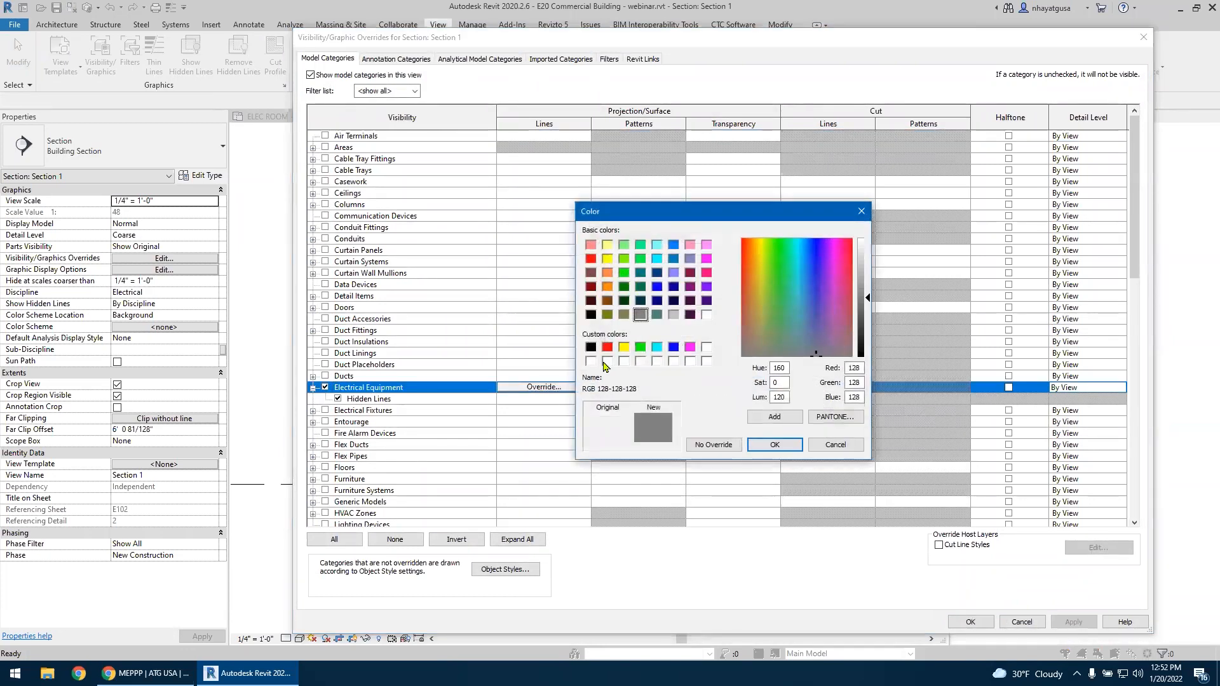
click(591, 362)
click(775, 444)
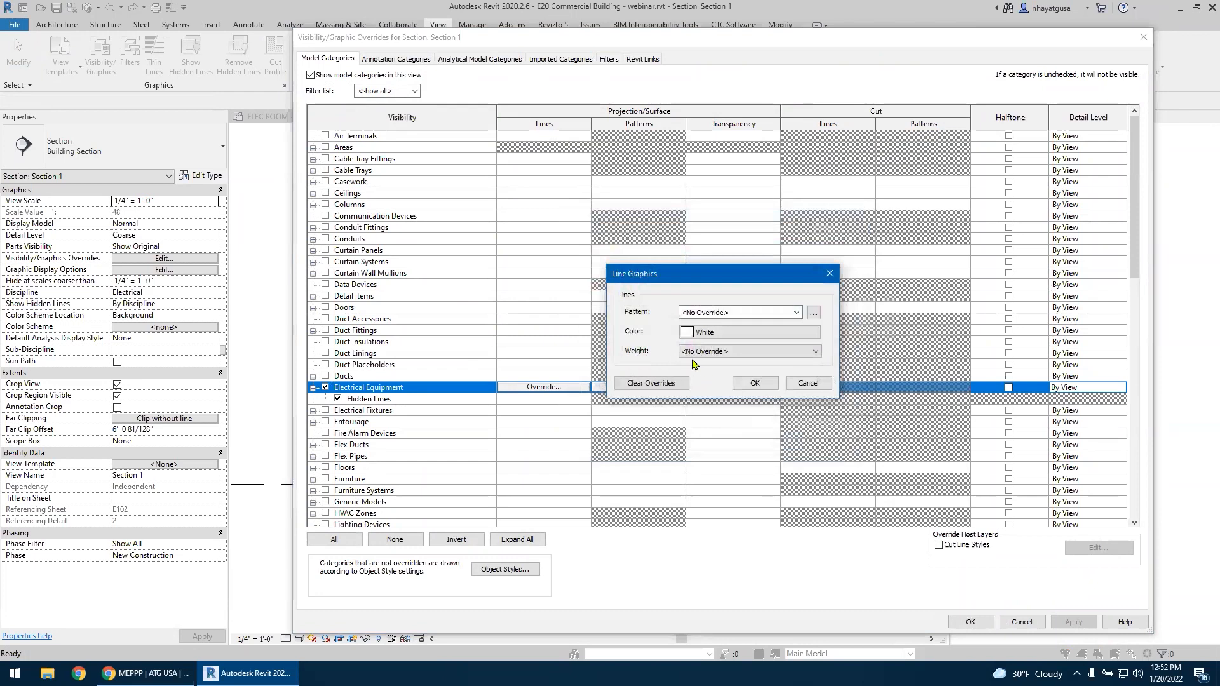
click(752, 383)
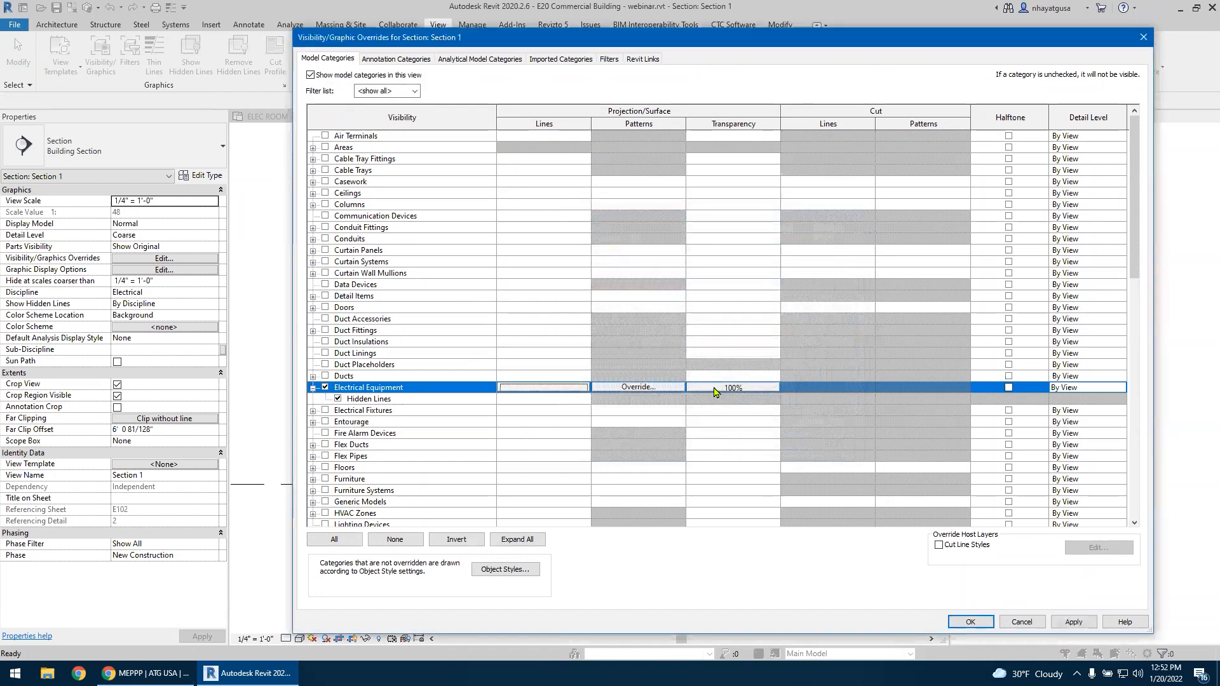
Hide the foreground and background surface patterns of Electrical Equipment and apply the overrides to Section 1
click(638, 387)
click(684, 279)
click(684, 332)
click(752, 408)
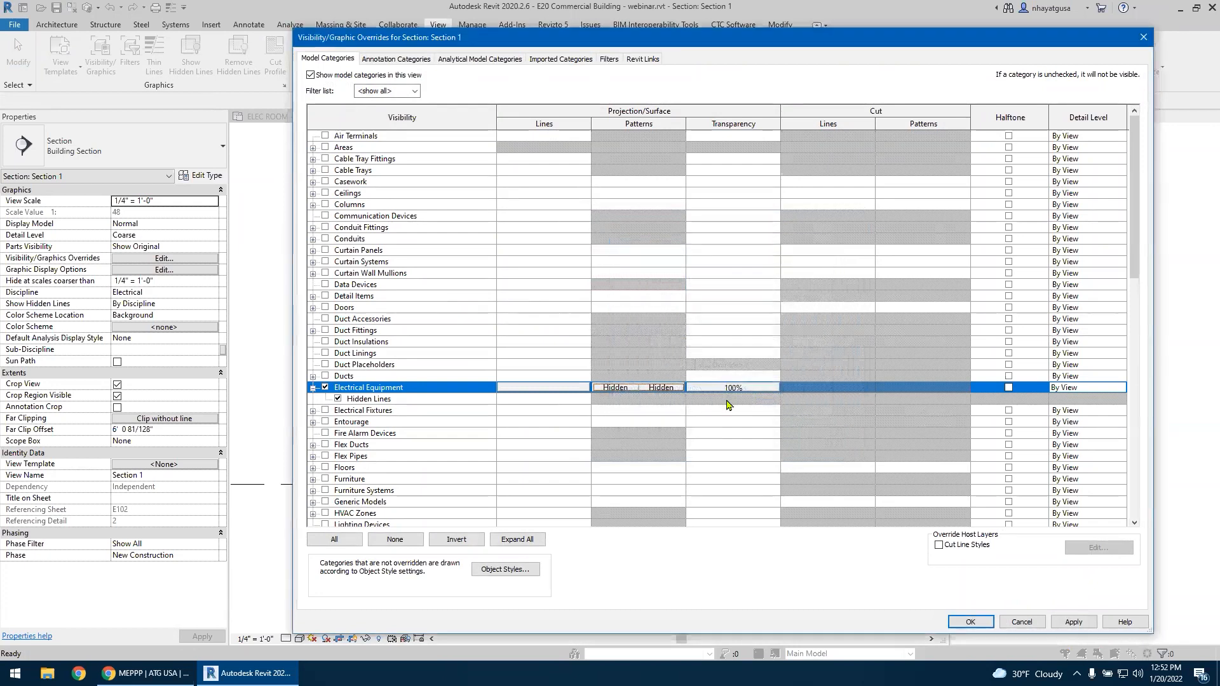
click(968, 623)
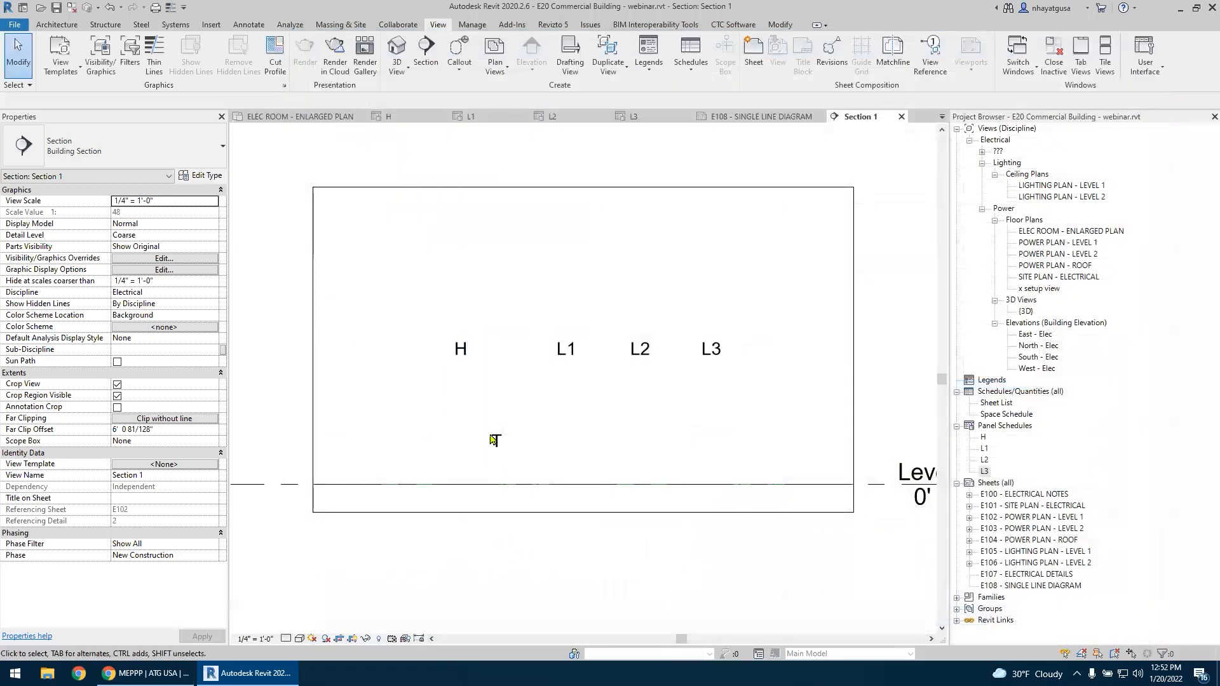
Move the H tag to the upper middle of the crop region and the T tag directly below it, leaving the equipment in place
click(456, 358)
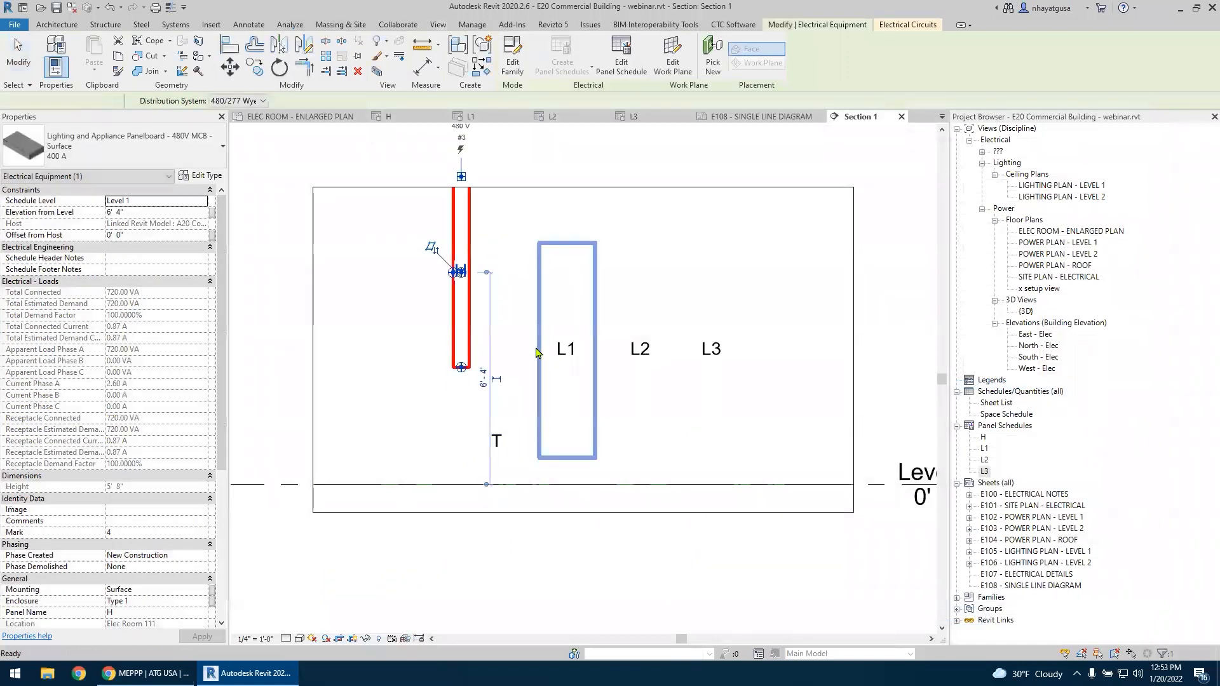
key(ctrl+z)
drag(463, 354, 593, 216)
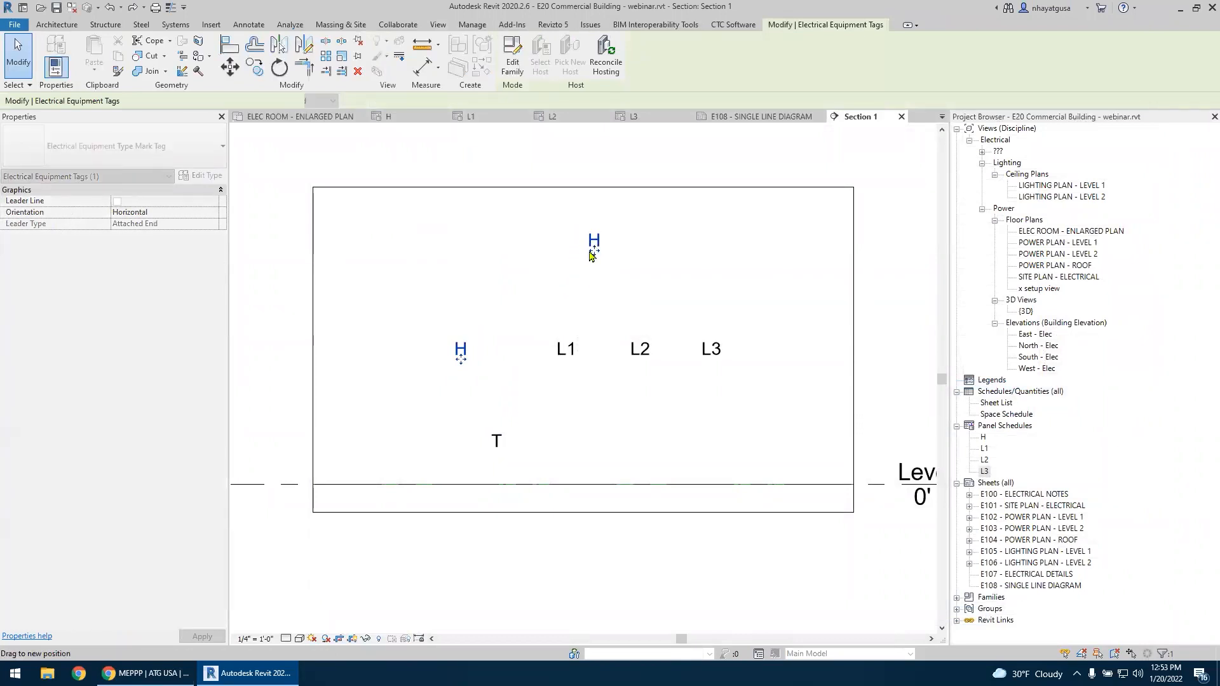
click(527, 397)
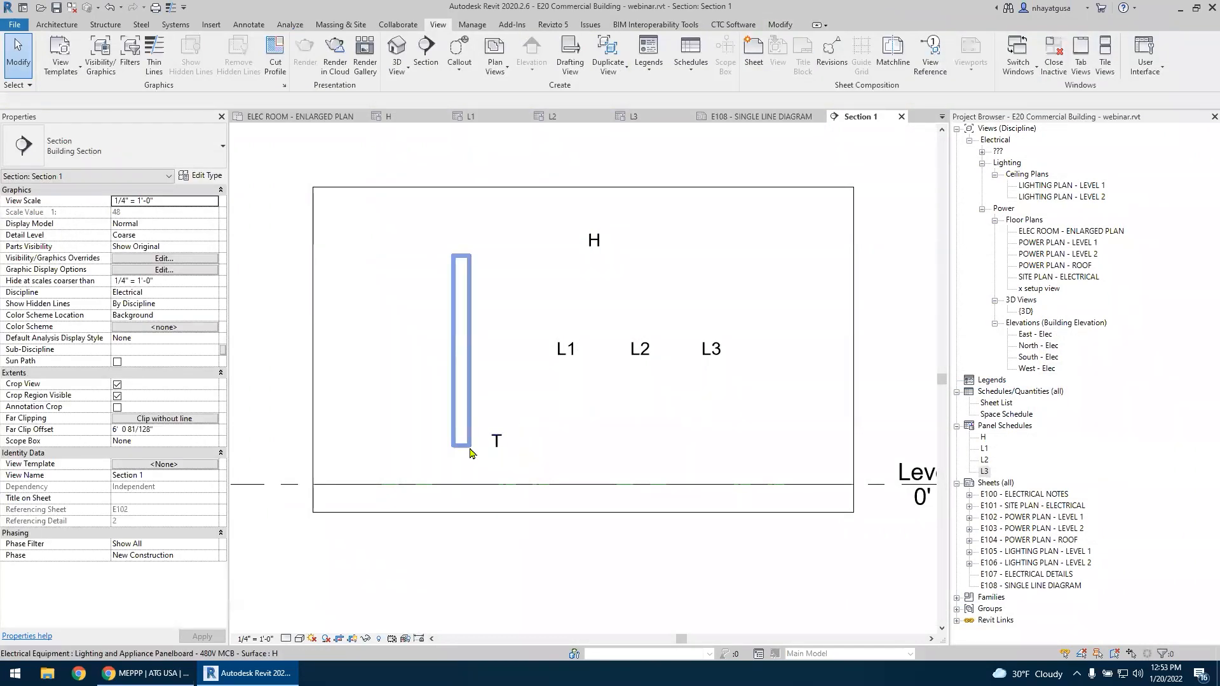
drag(474, 469, 407, 456)
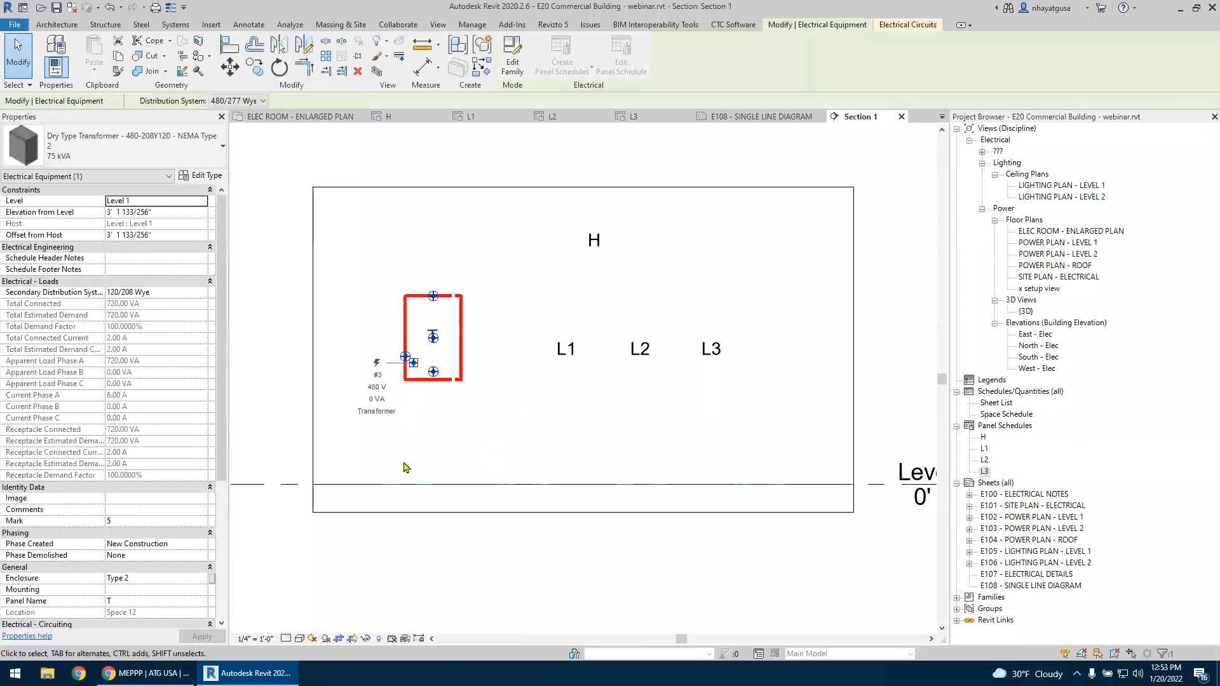
key(ctrl+z)
drag(503, 412, 593, 284)
key(Escape)
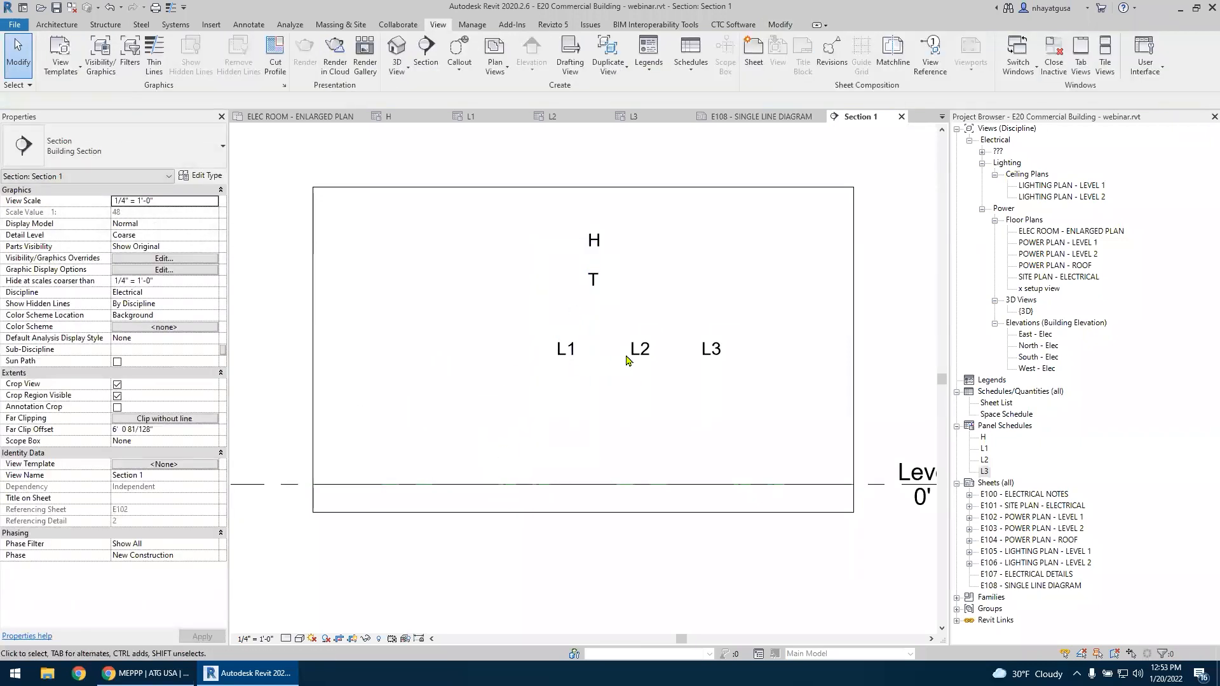
Move the L2 and L3 tags side by side just below the L1 tag
drag(640, 358, 537, 401)
drag(712, 353, 596, 398)
key(Escape)
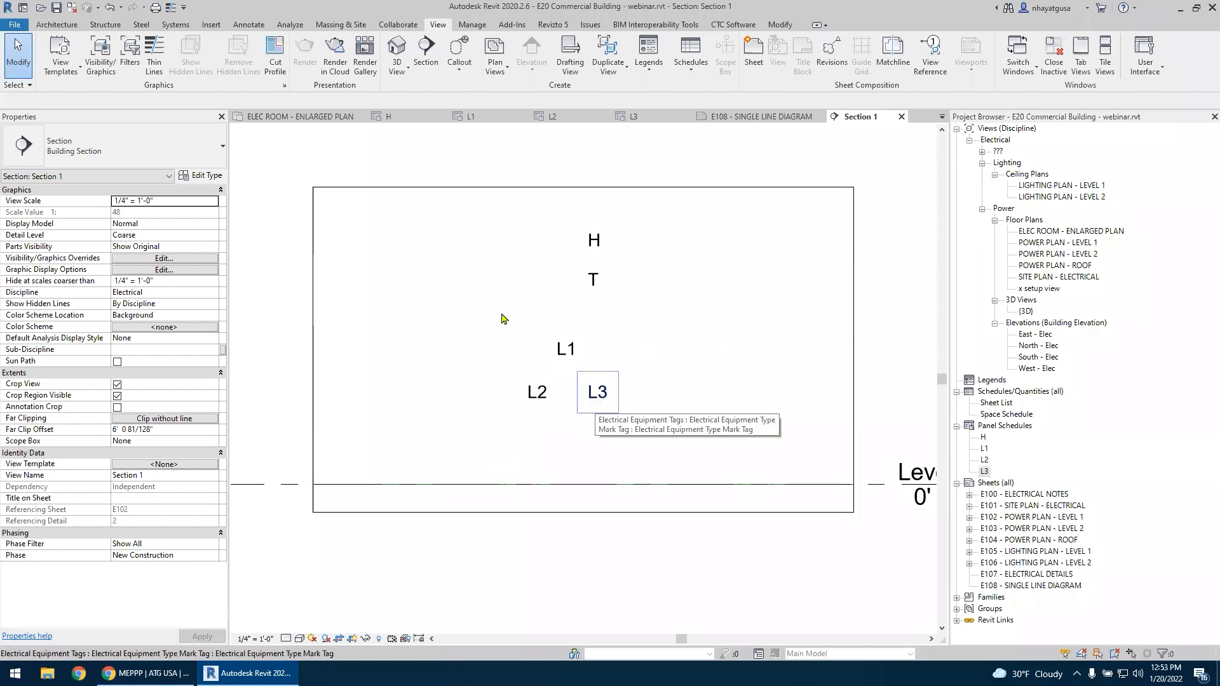
Try to draw a vertical Thin Lines detail line from just below the H tag down past the T tag
click(246, 24)
click(324, 54)
scroll(565, 363, up, 2)
click(613, 170)
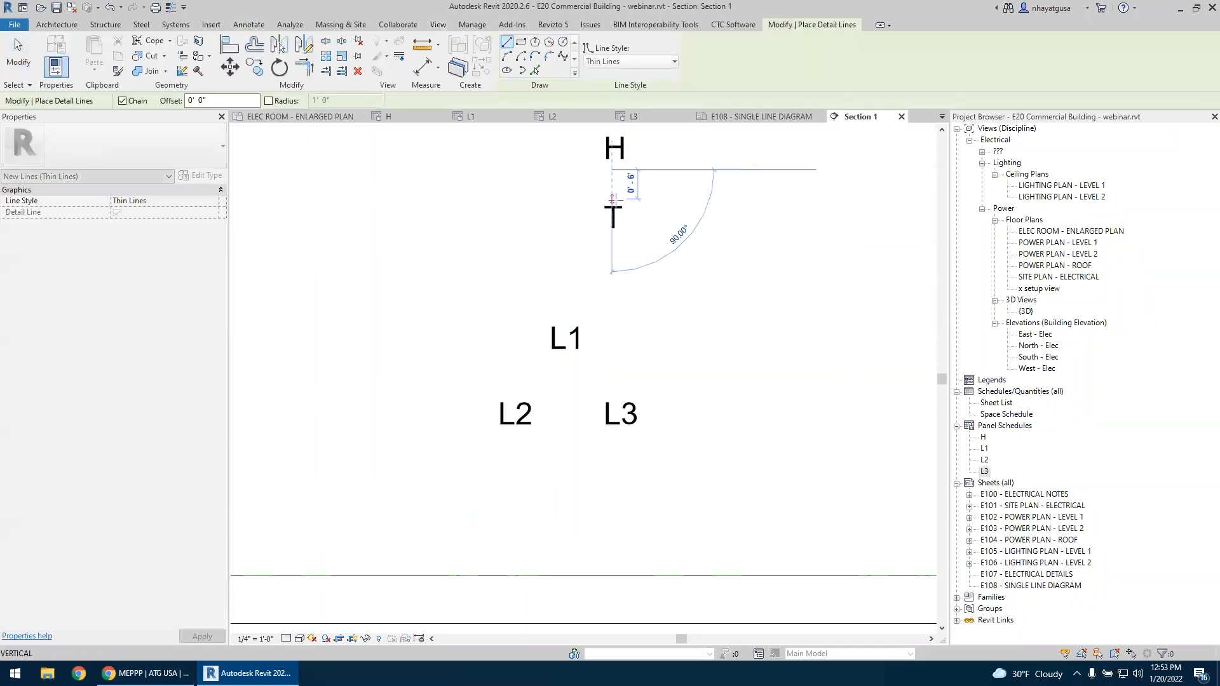
click(617, 292)
key(Escape)
key(Escape)
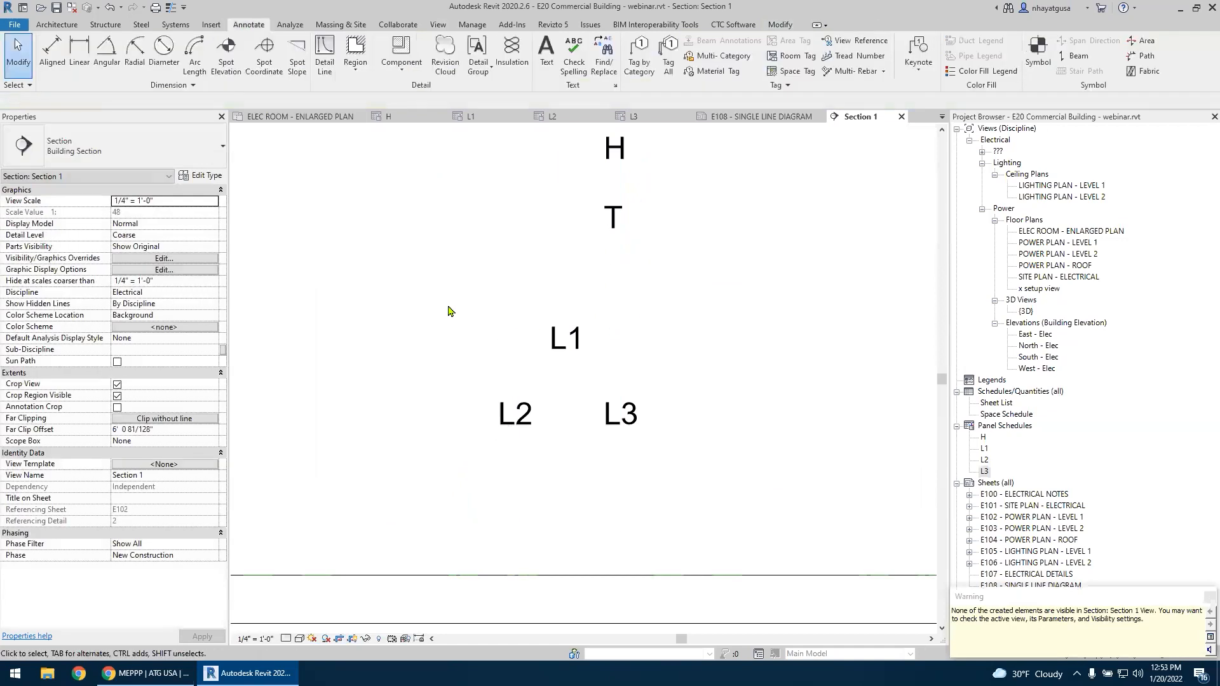
scroll(449, 311, down, 2)
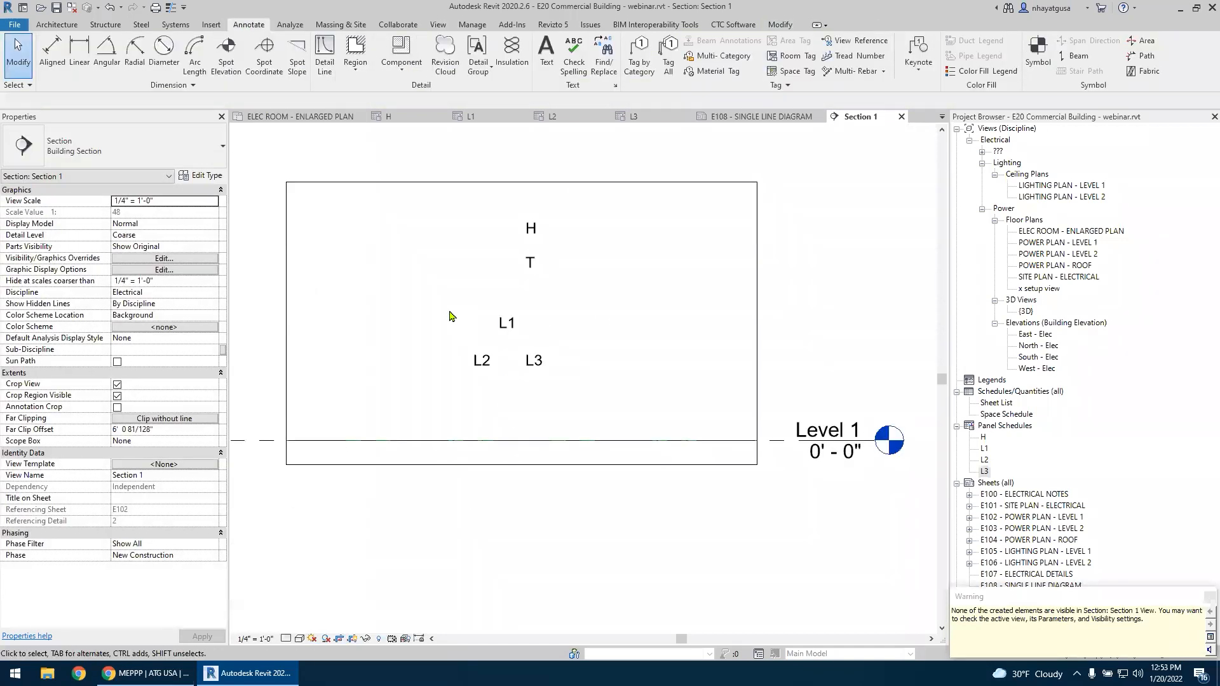
click(534, 267)
key(Escape)
middle_drag(457, 378, 513, 434)
scroll(500, 422, down, 6)
scroll(499, 421, up, 8)
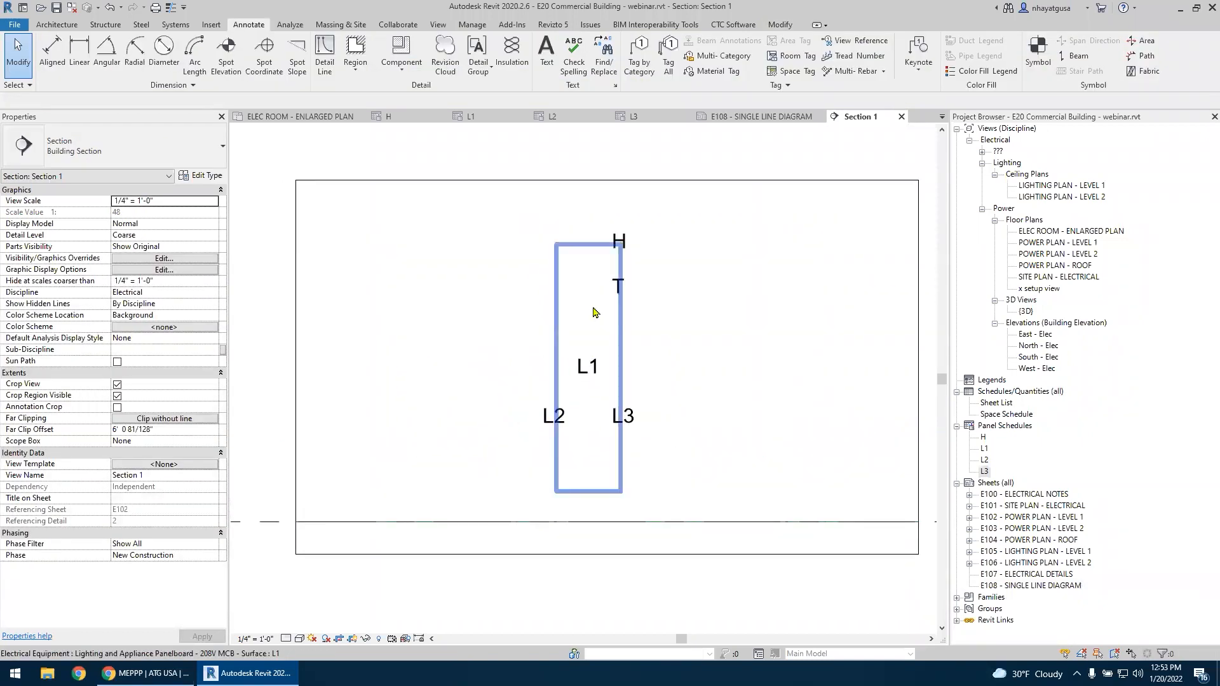
scroll(571, 419, down, 3)
middle_drag(569, 423, 550, 422)
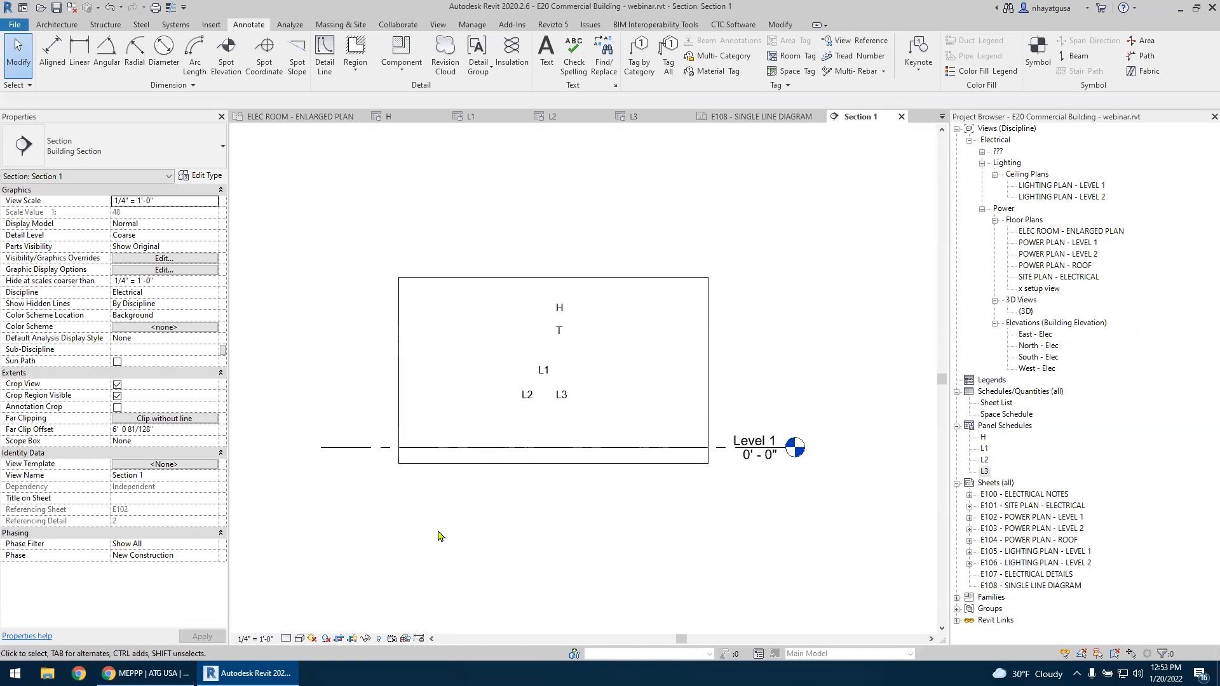
Close Section 1 and create a drafting view named SINGLE LINE DIAGRAM at 12" = 1'-0" scale
click(901, 117)
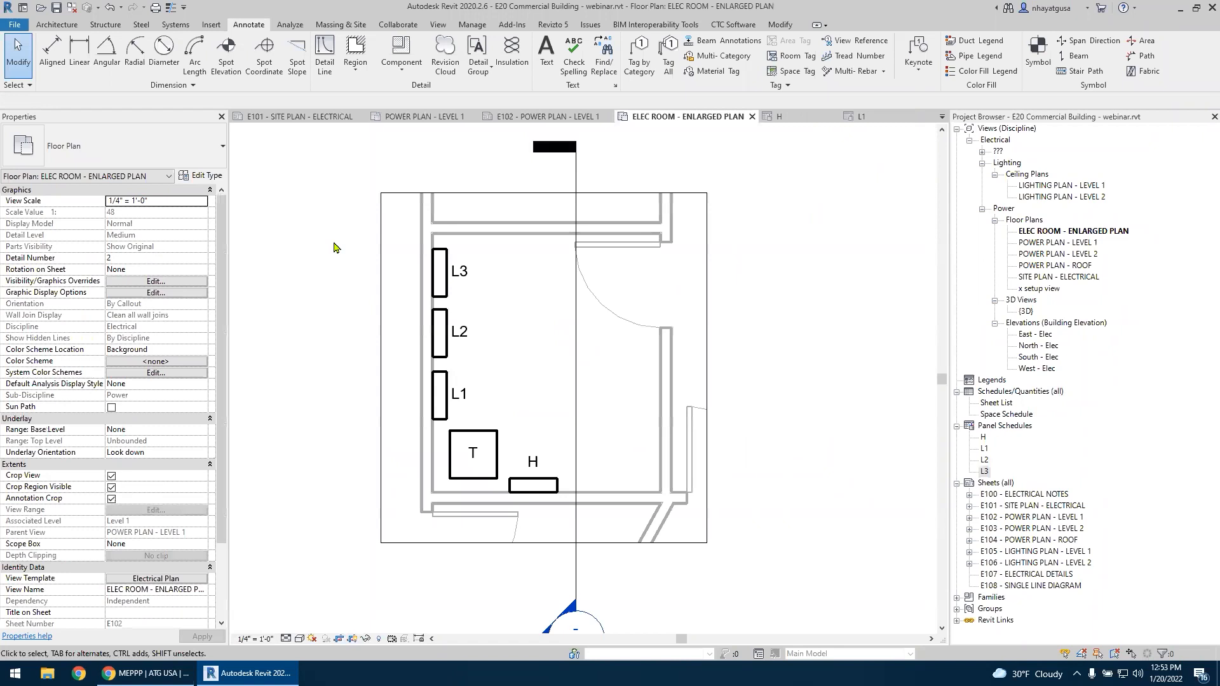
click(438, 26)
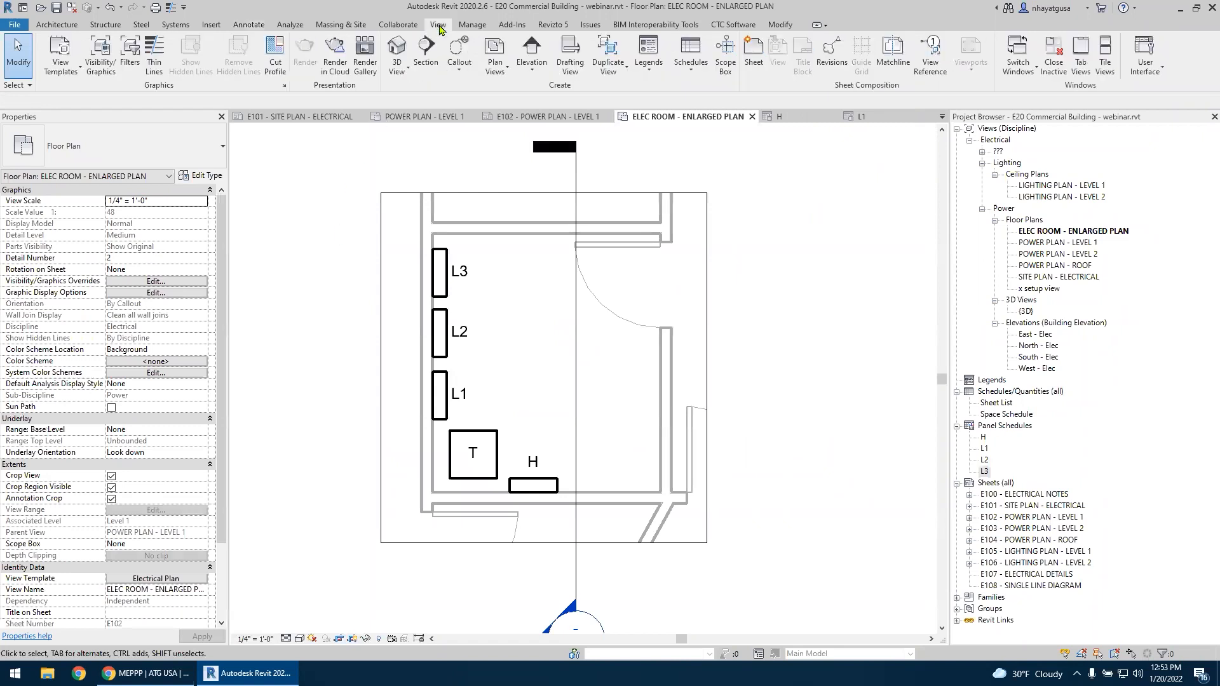
click(570, 62)
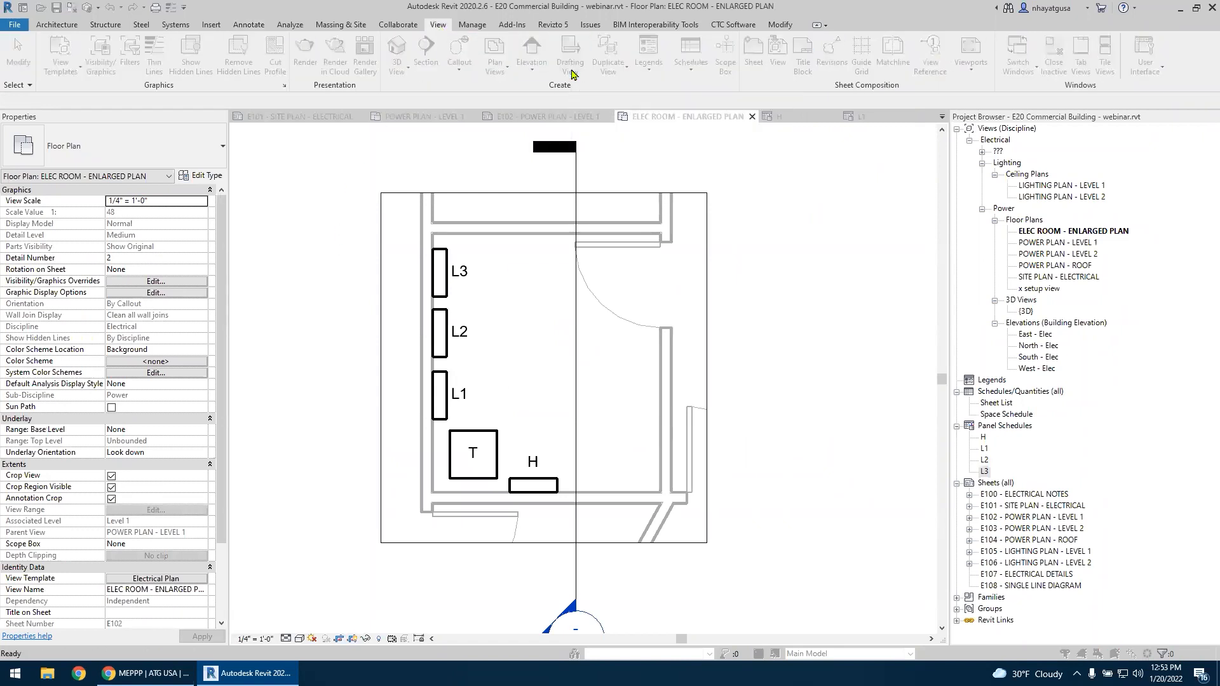
text(SINGLE LINE DIAGRAM)
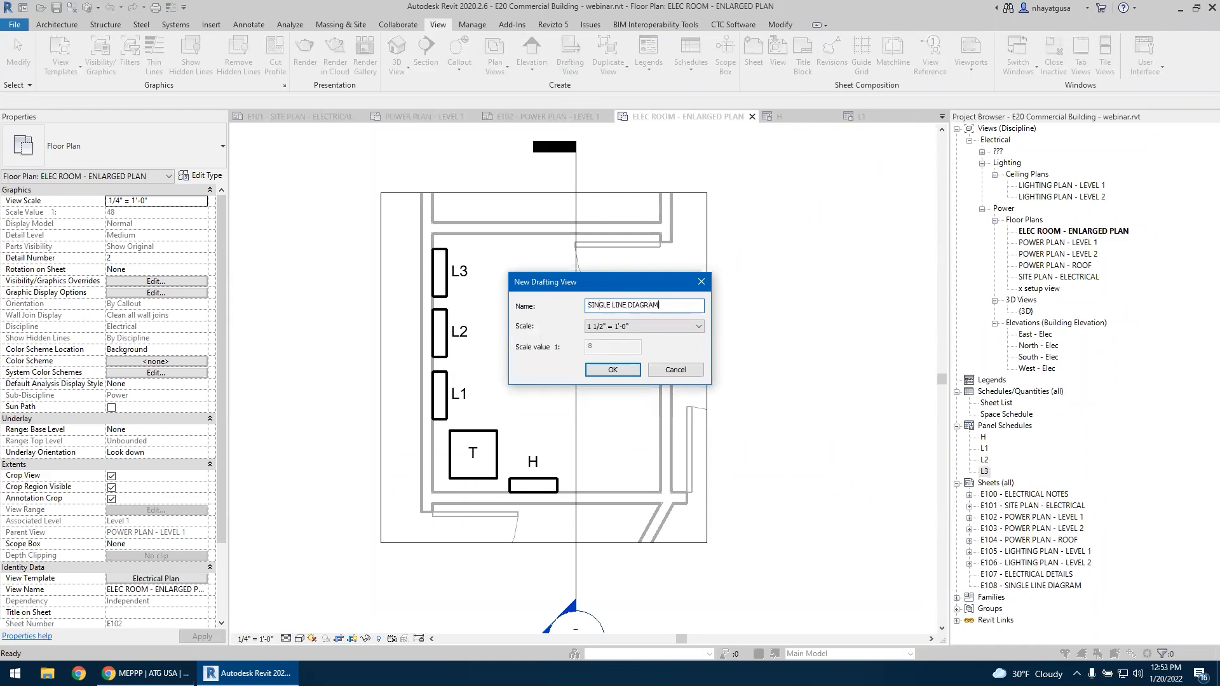
click(664, 326)
scroll(652, 353, up, 1)
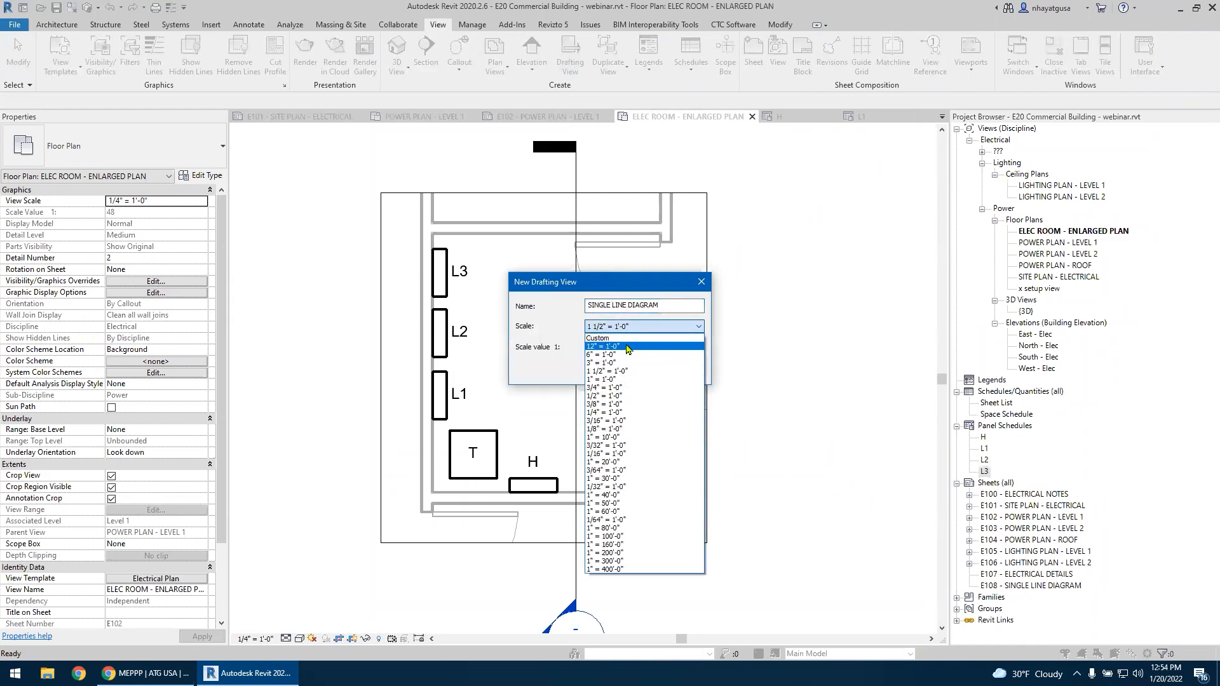
click(621, 348)
click(613, 370)
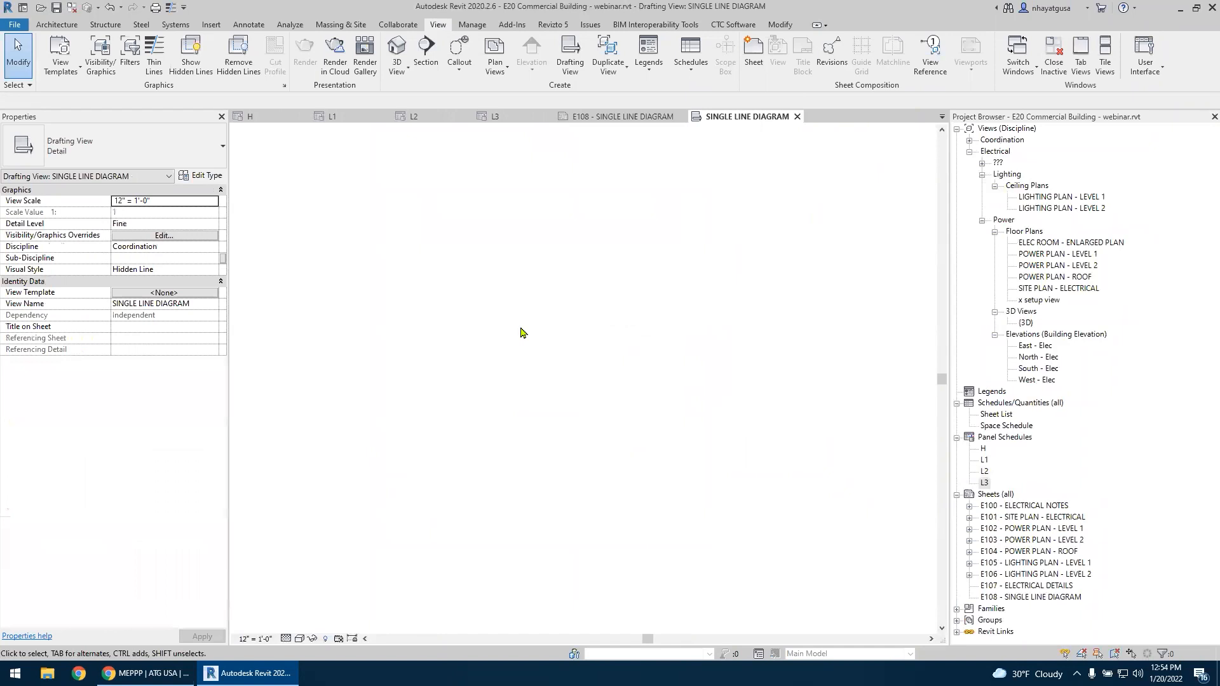
Place a 1/4" Arial text note reading PANEL H in the drafting view
click(248, 25)
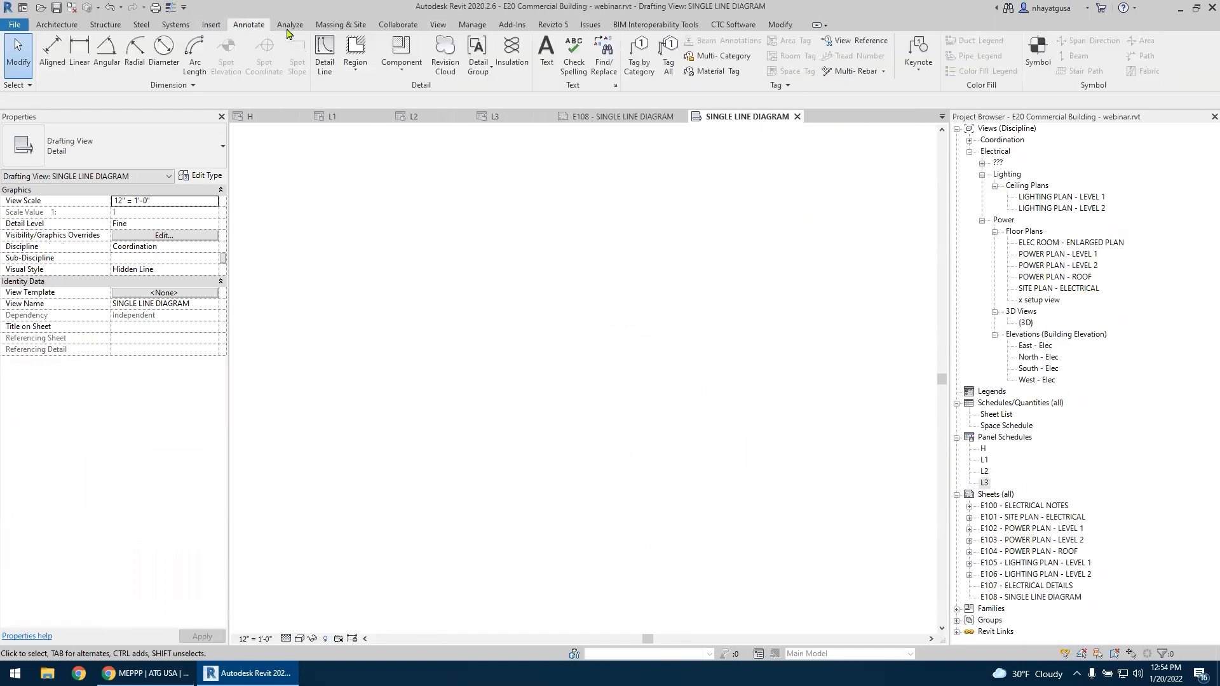
click(547, 56)
click(470, 326)
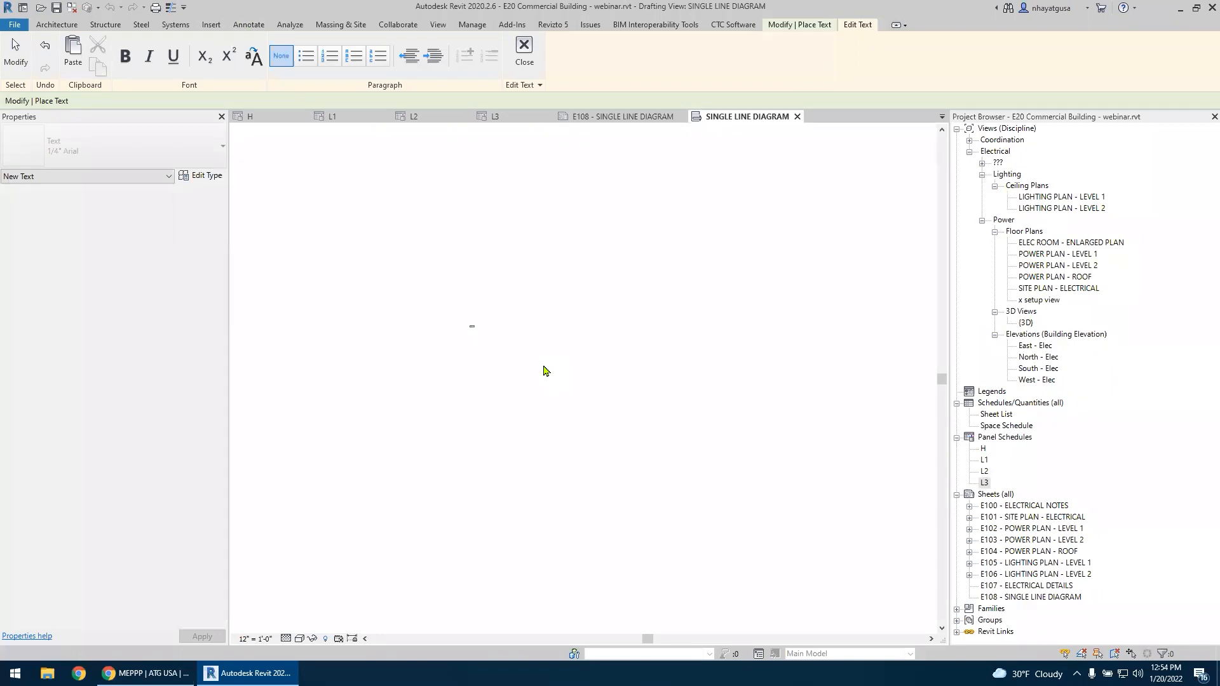
click(545, 369)
key(Escape)
middle_click(470, 338)
middle_click(469, 338)
scroll(470, 343, down, 5)
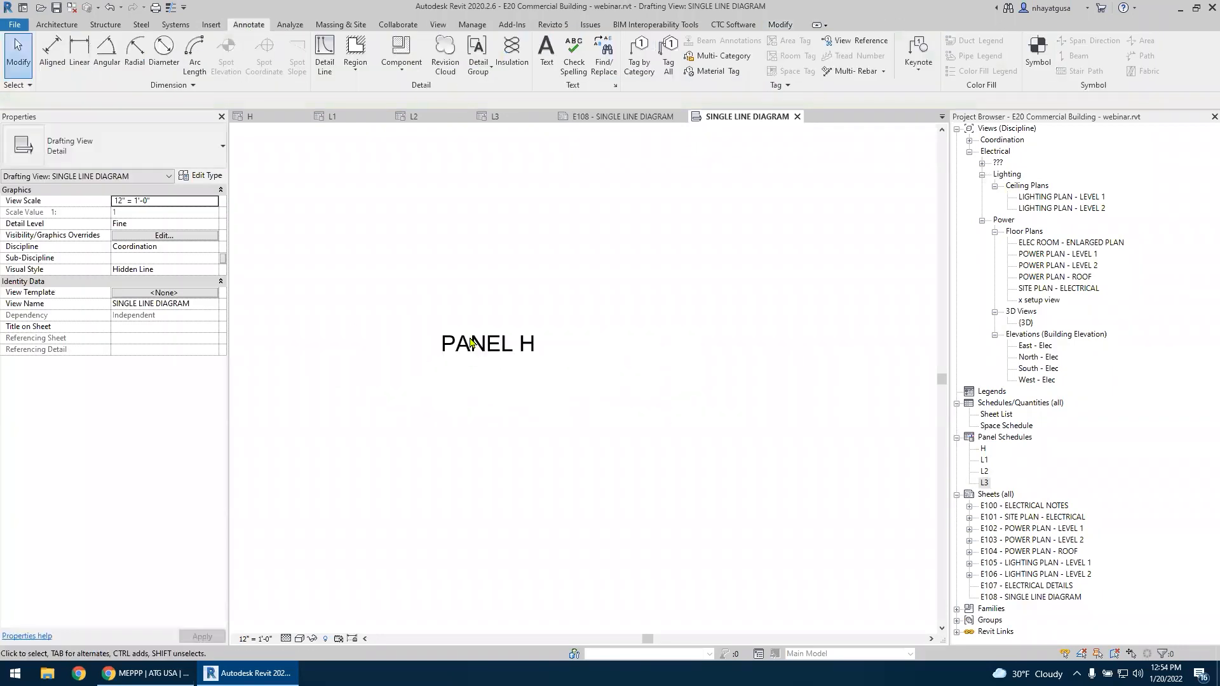
scroll(493, 378, down, 1)
middle_drag(503, 385, 506, 349)
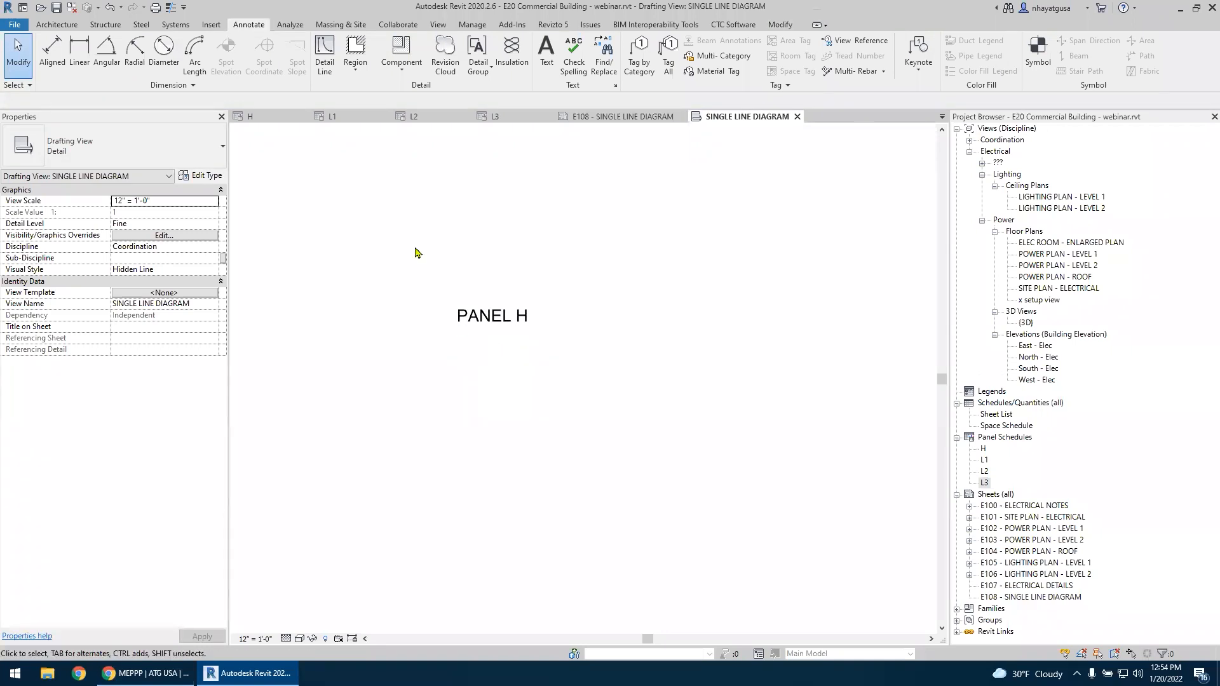
Draw an upright rectangle about 4 3/8" tall around the PANEL H text with Wide Lines detail lines
click(325, 49)
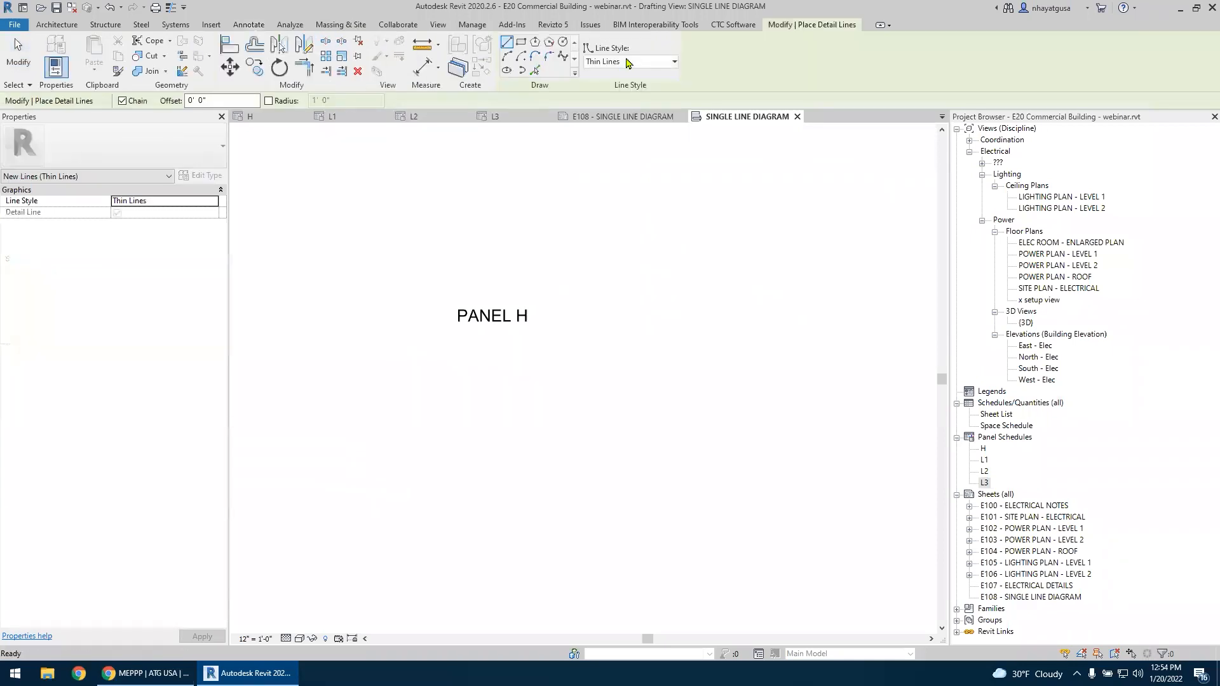
click(627, 61)
click(620, 223)
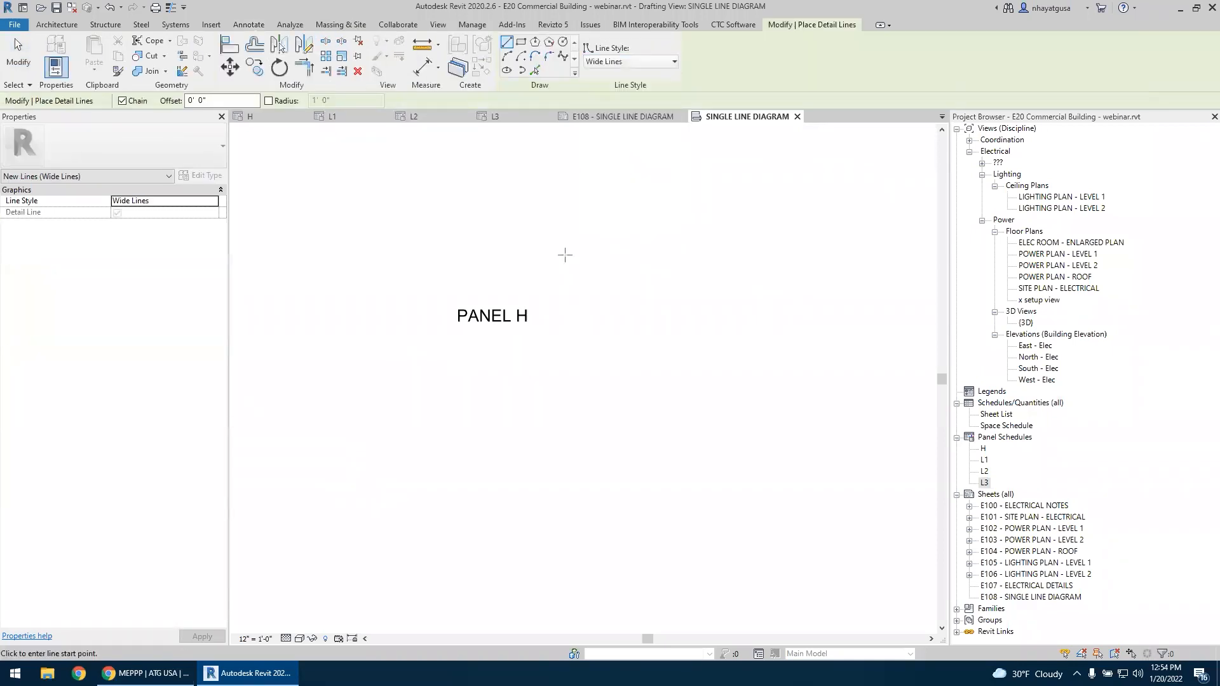
click(438, 277)
click(557, 278)
click(557, 485)
click(438, 485)
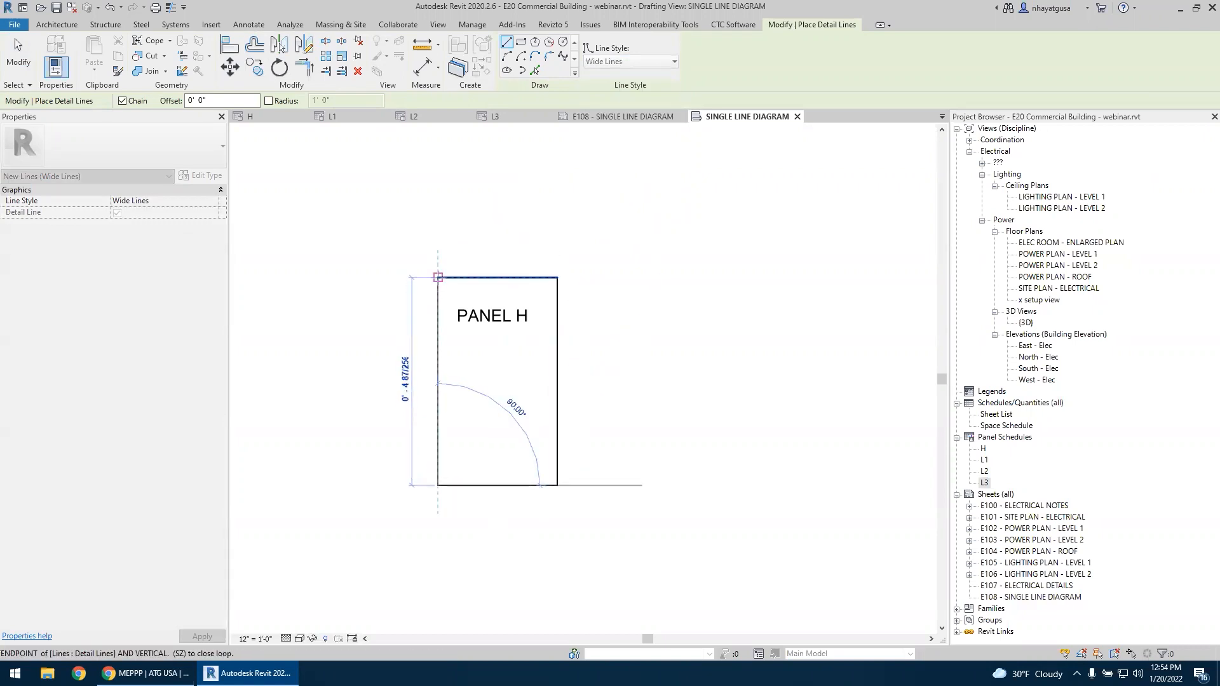
click(438, 277)
key(Escape)
key(Escape)
scroll(427, 278, down, 5)
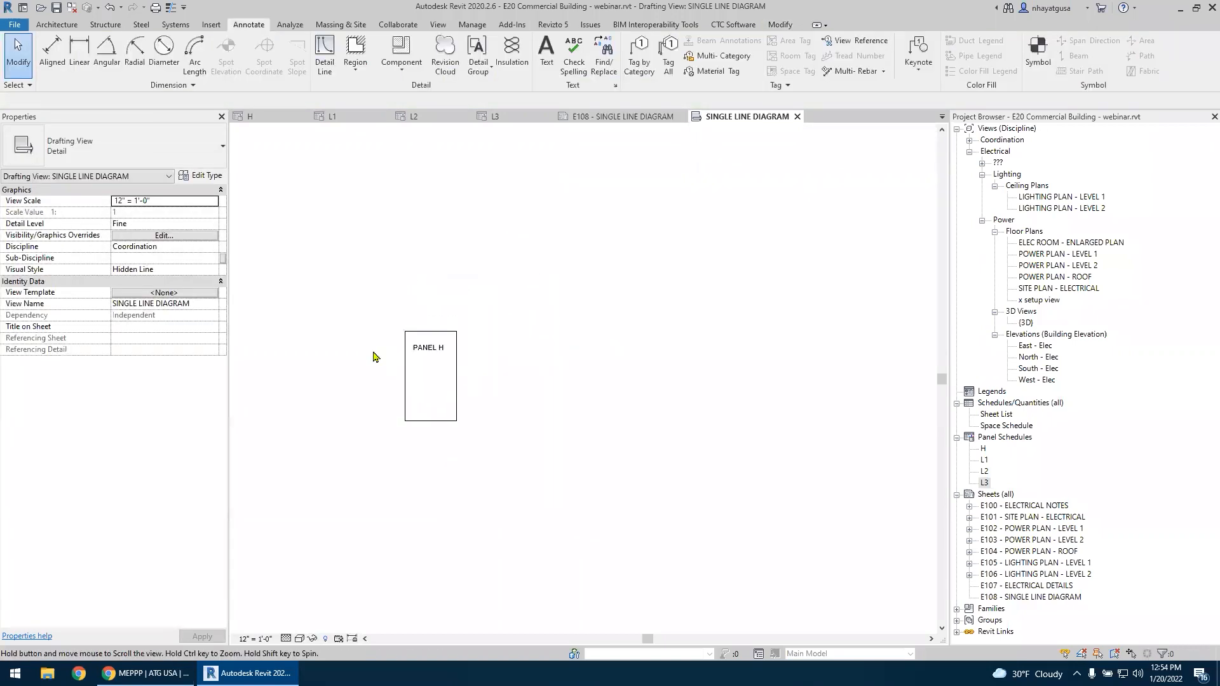
Group the four lines of the rectangle around PANEL H as a detail group named PANEL
scroll(424, 350, up, 4)
click(439, 357)
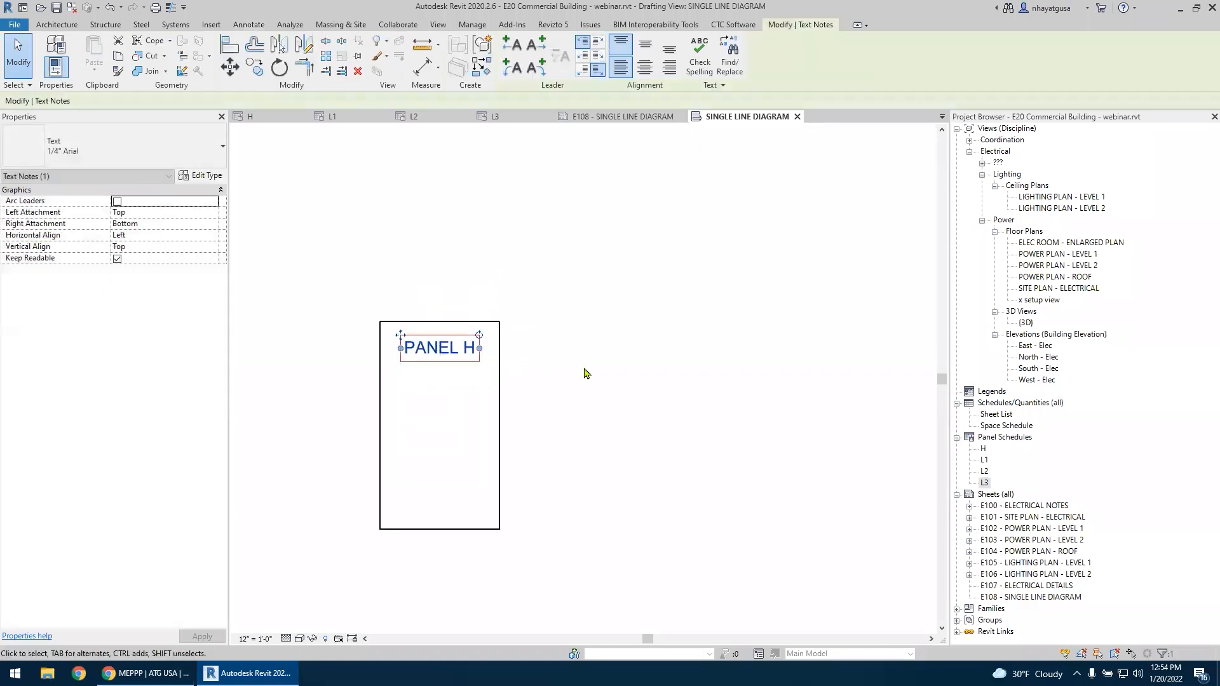
click(583, 375)
scroll(583, 376, down, 1)
scroll(583, 375, down, 2)
scroll(533, 394, up, 1)
key(Tab)
click(501, 360)
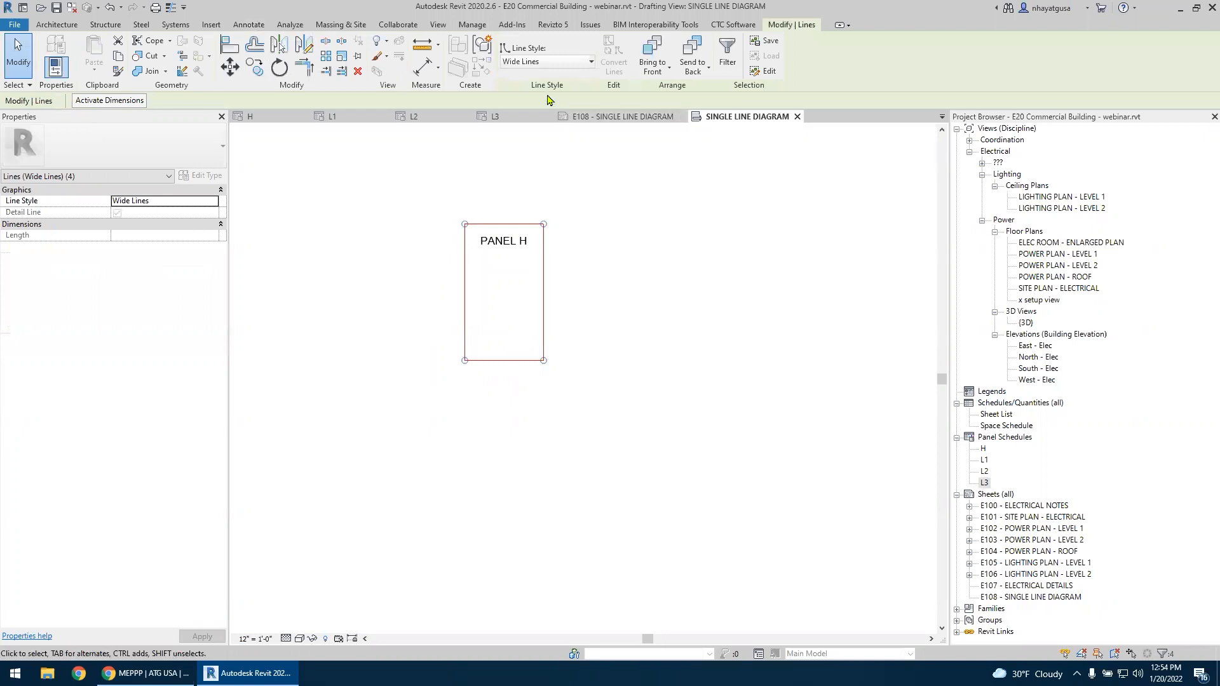
click(481, 43)
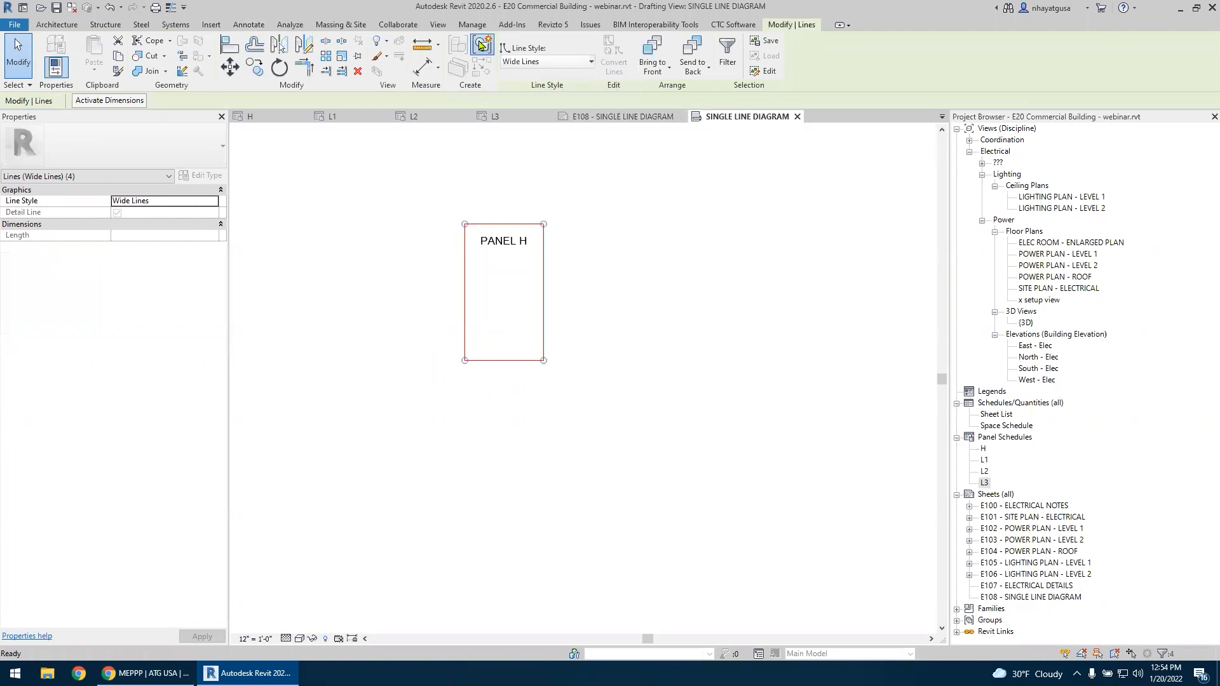
text(P)
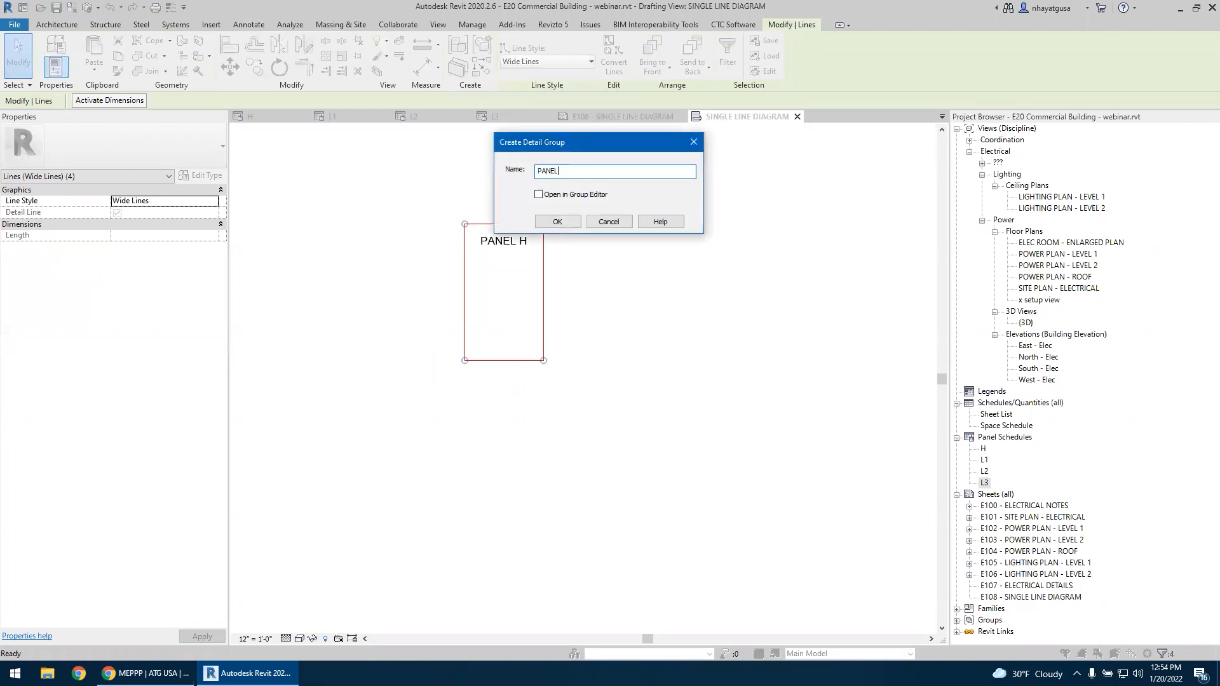
text(ANEL)
key(Return)
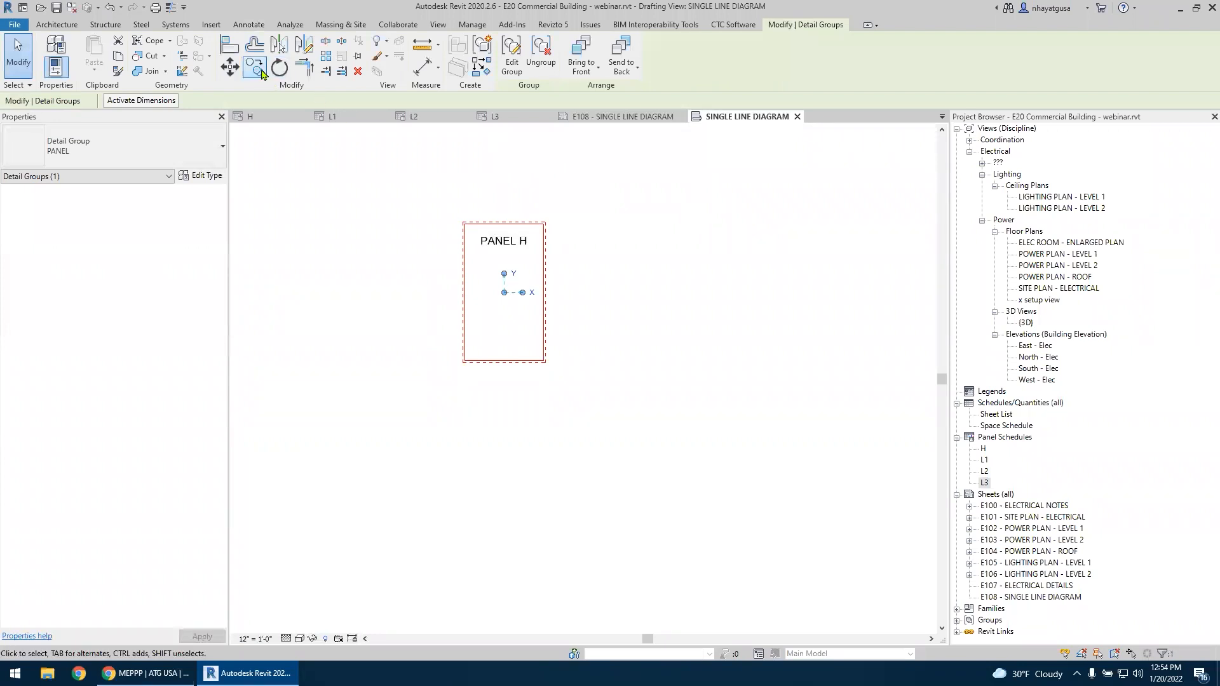
Copy the PANEL group to one position directly below the original and two side-by-side positions beneath that copy
click(254, 67)
click(504, 224)
scroll(504, 224, down, 4)
click(510, 367)
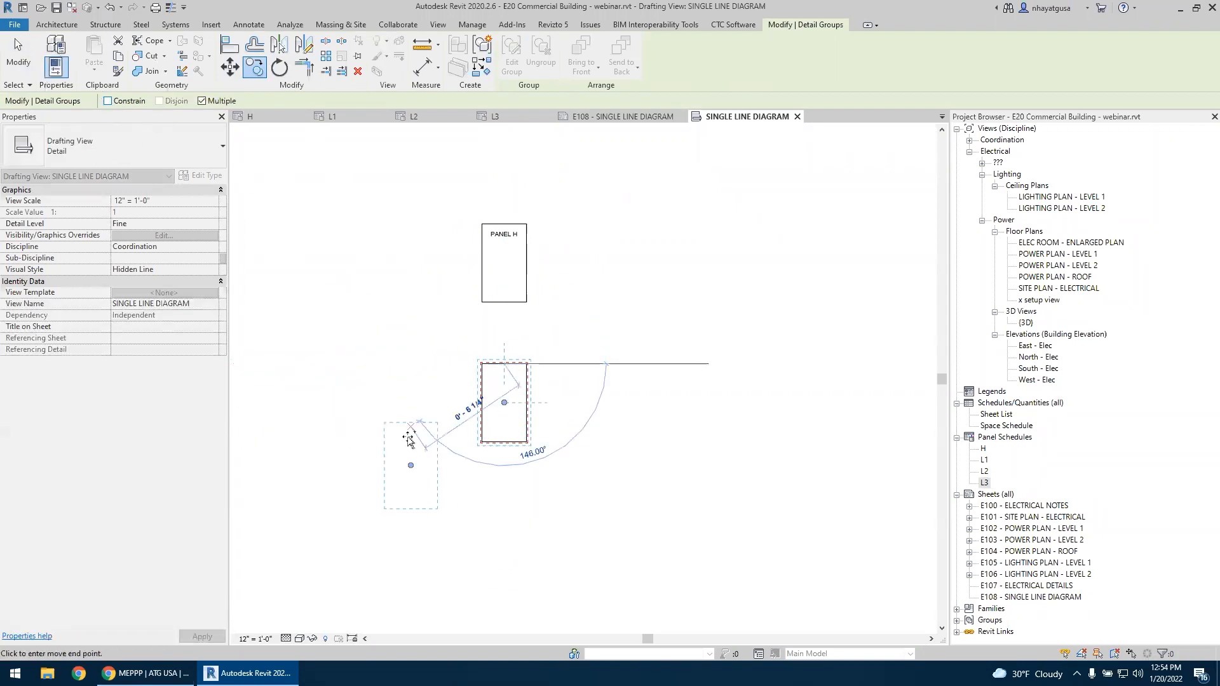
click(462, 486)
click(547, 488)
key(Escape)
key(Escape)
click(498, 236)
key(c)
key(o)
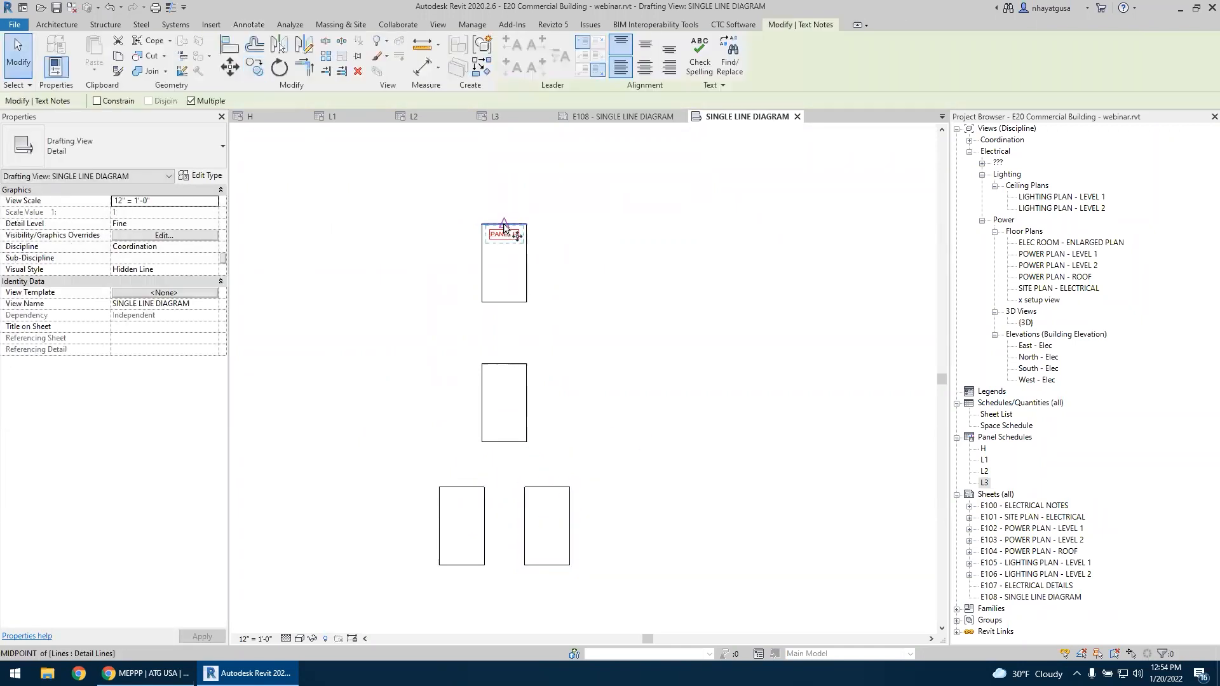
key(Escape)
key(Escape)
click(503, 240)
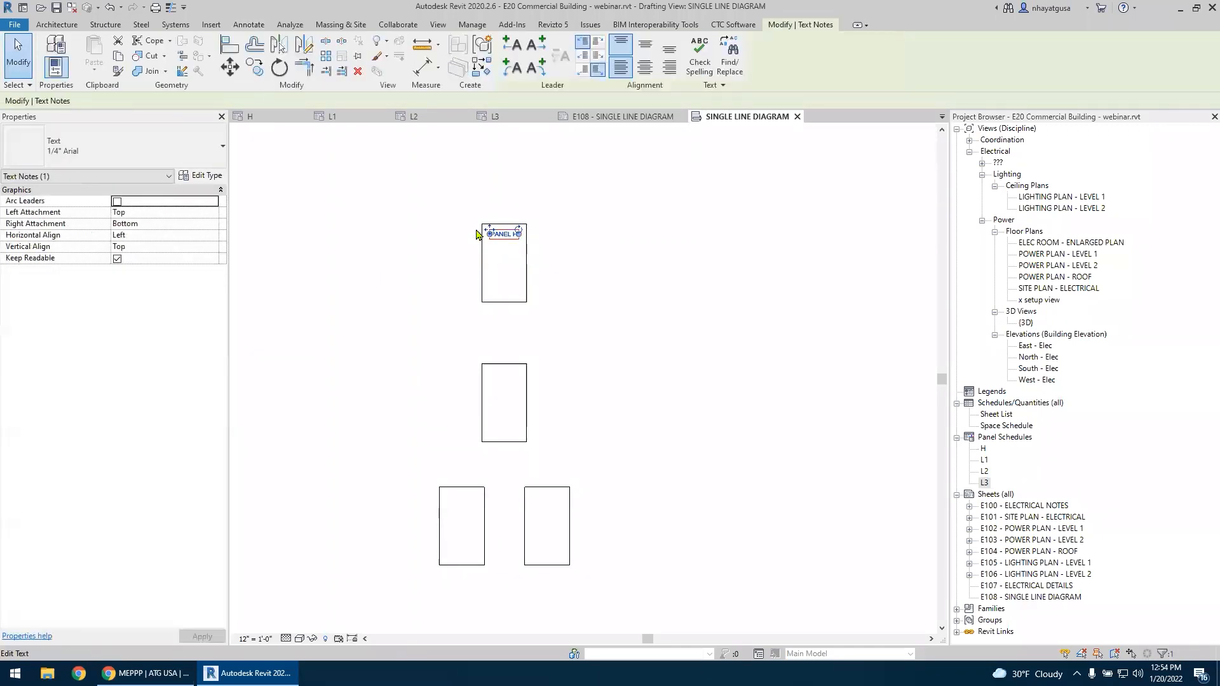
click(380, 246)
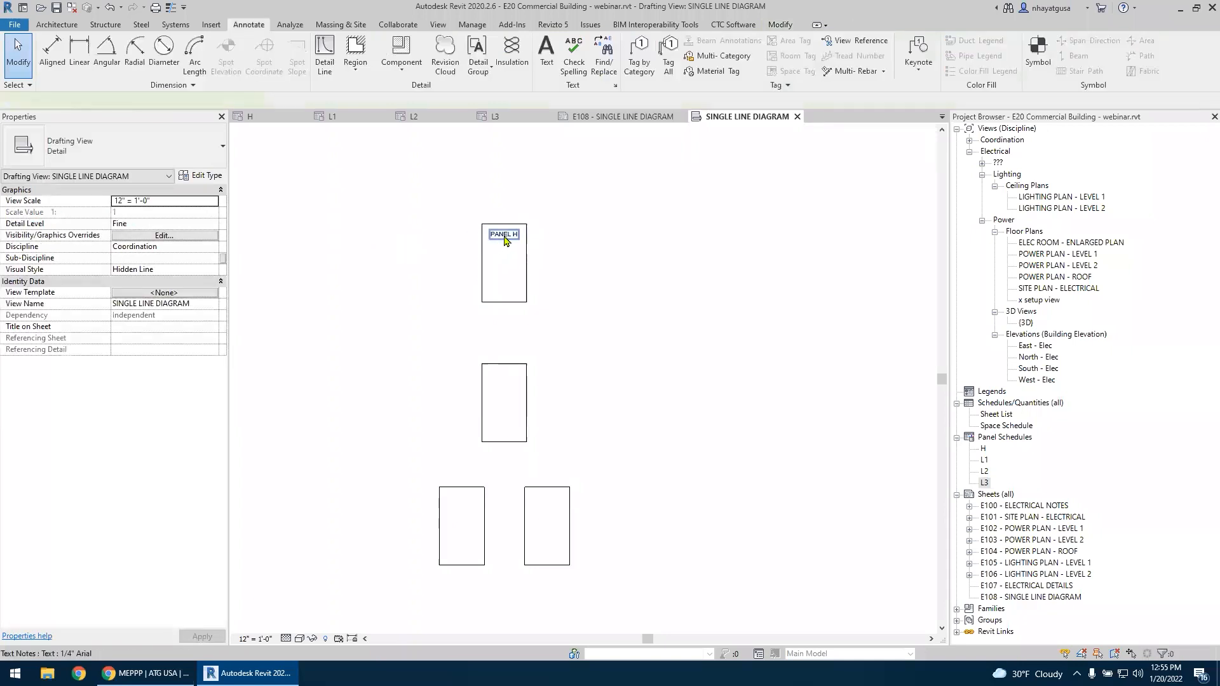
Copy the PANEL H text from the top midpoint of its rectangle to the top midpoints of the other three rectangles
click(499, 236)
click(255, 68)
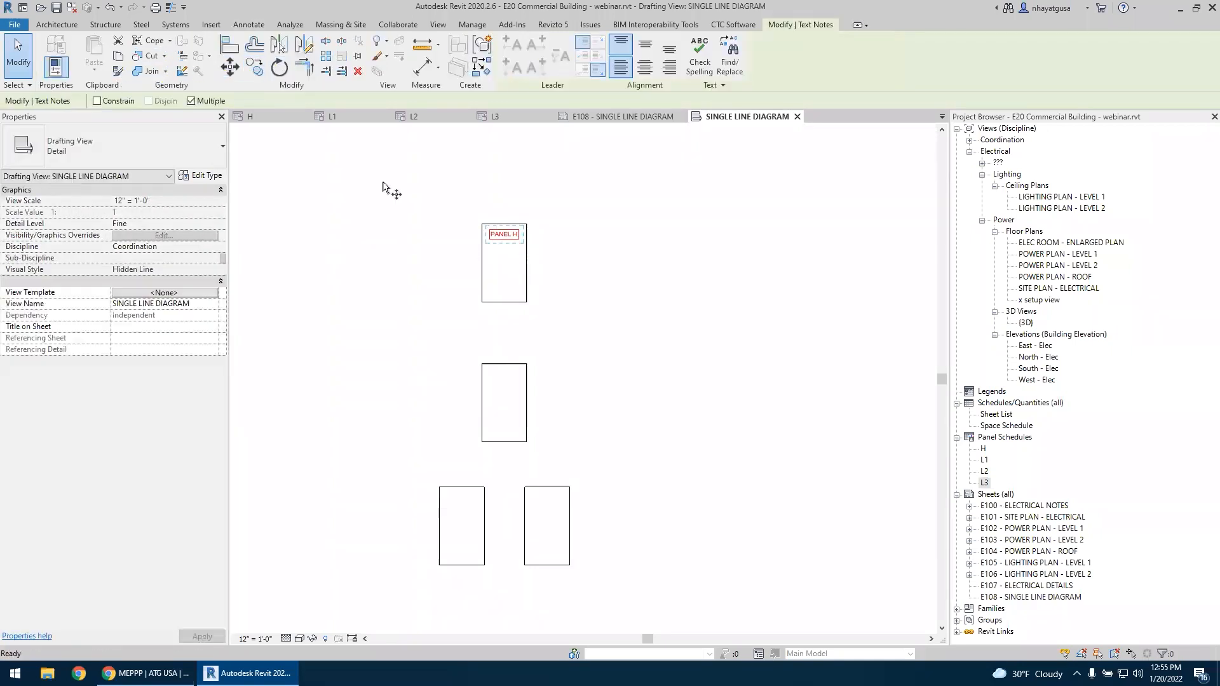
click(504, 224)
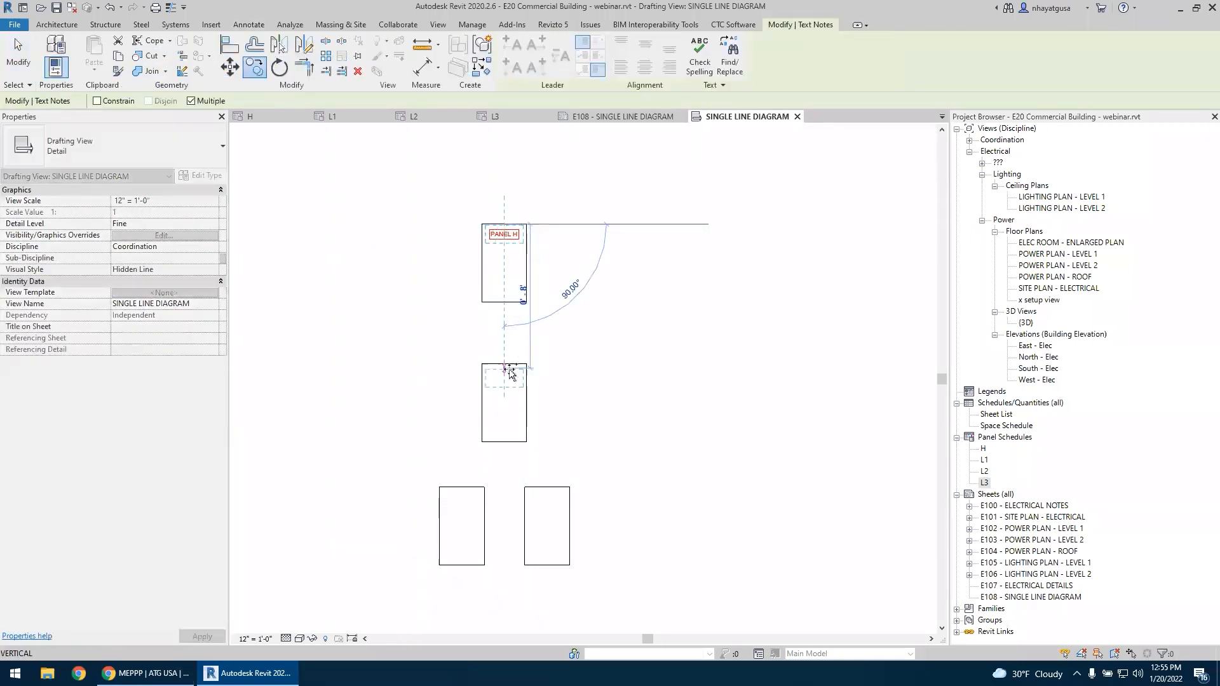
click(504, 364)
click(461, 488)
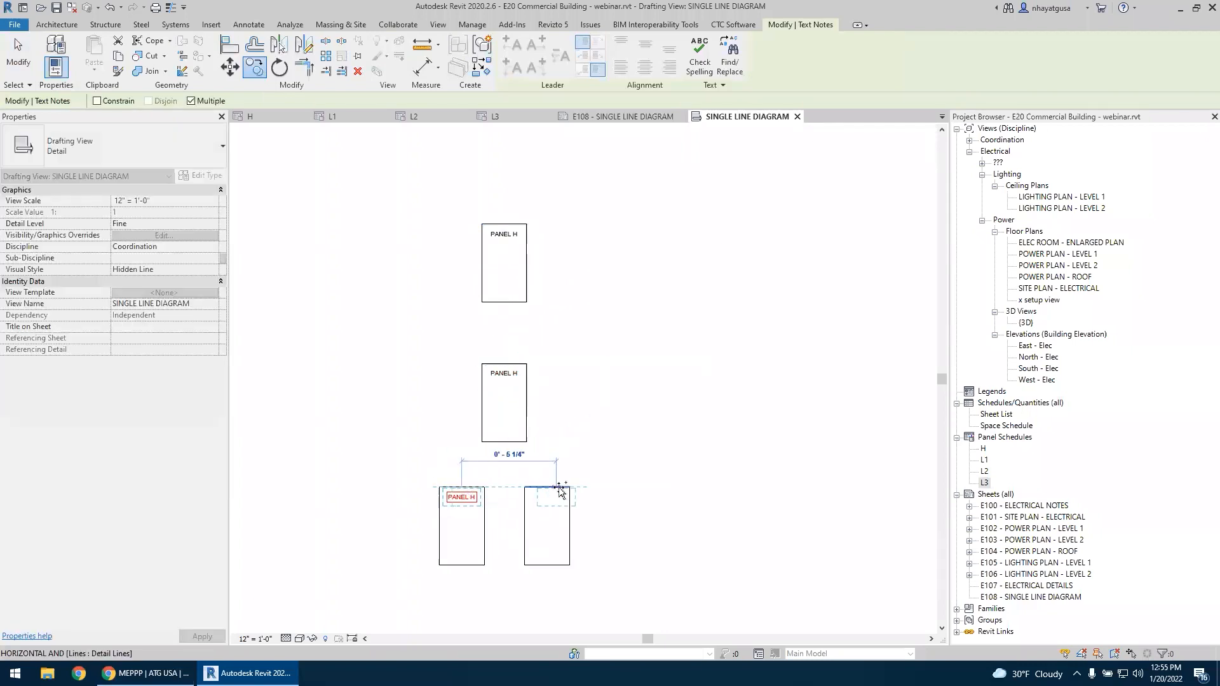
click(546, 487)
key(Escape)
key(Escape)
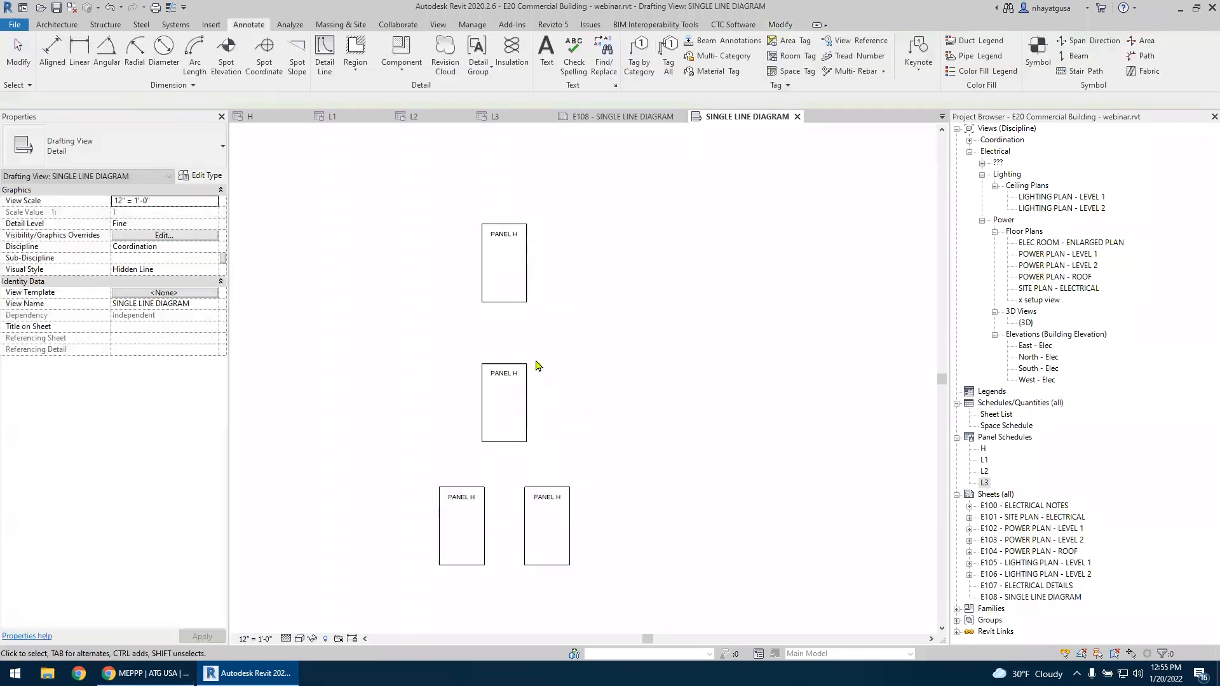
Change the text in the middle rectangle to PANEL L1
scroll(543, 346, up, 3)
click(458, 438)
double_click(458, 438)
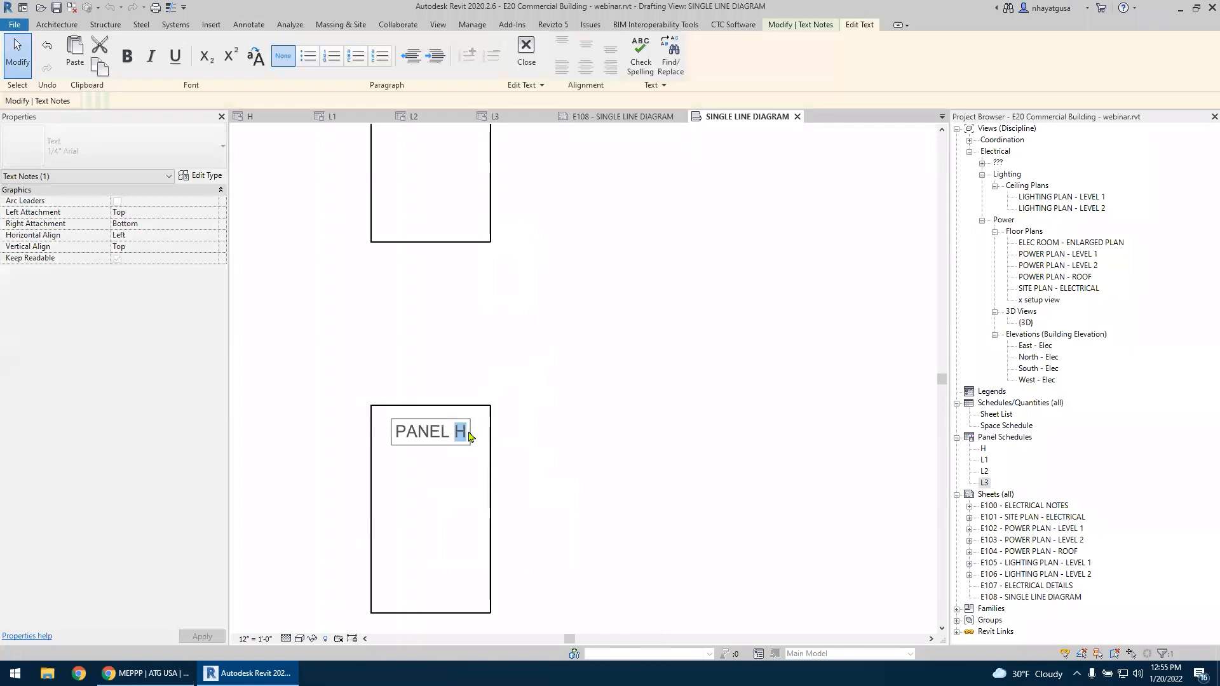
text(L1)
click(605, 455)
scroll(594, 292, down, 3)
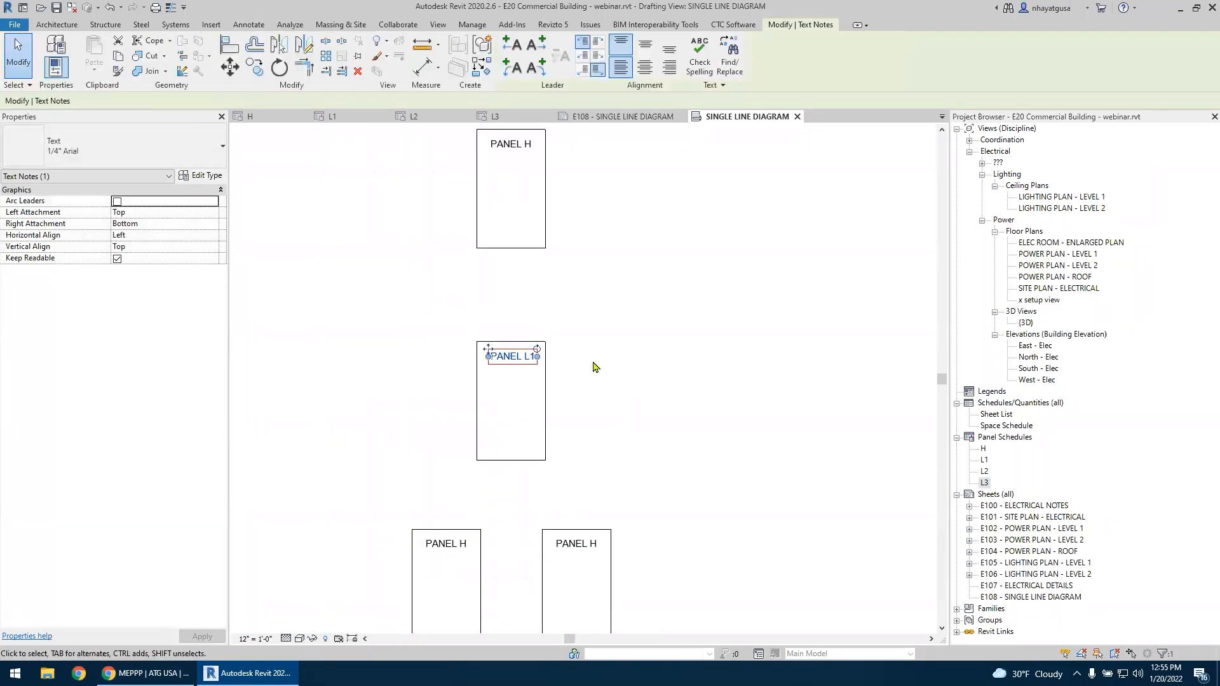
scroll(526, 356, up, 2)
click(505, 374)
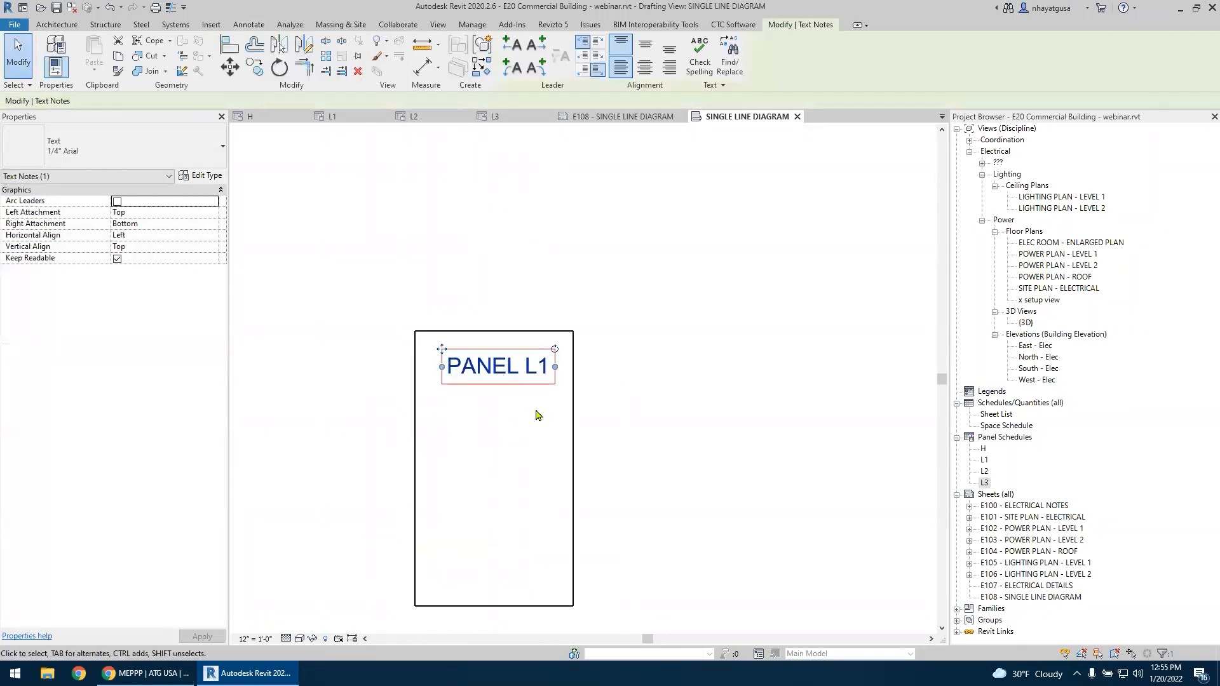
click(539, 415)
Change the texts in the two lowest rectangles to PANEL L2 on the left and PANEL L3 on the right
scroll(537, 413, down, 3)
middle_drag(533, 534, 551, 379)
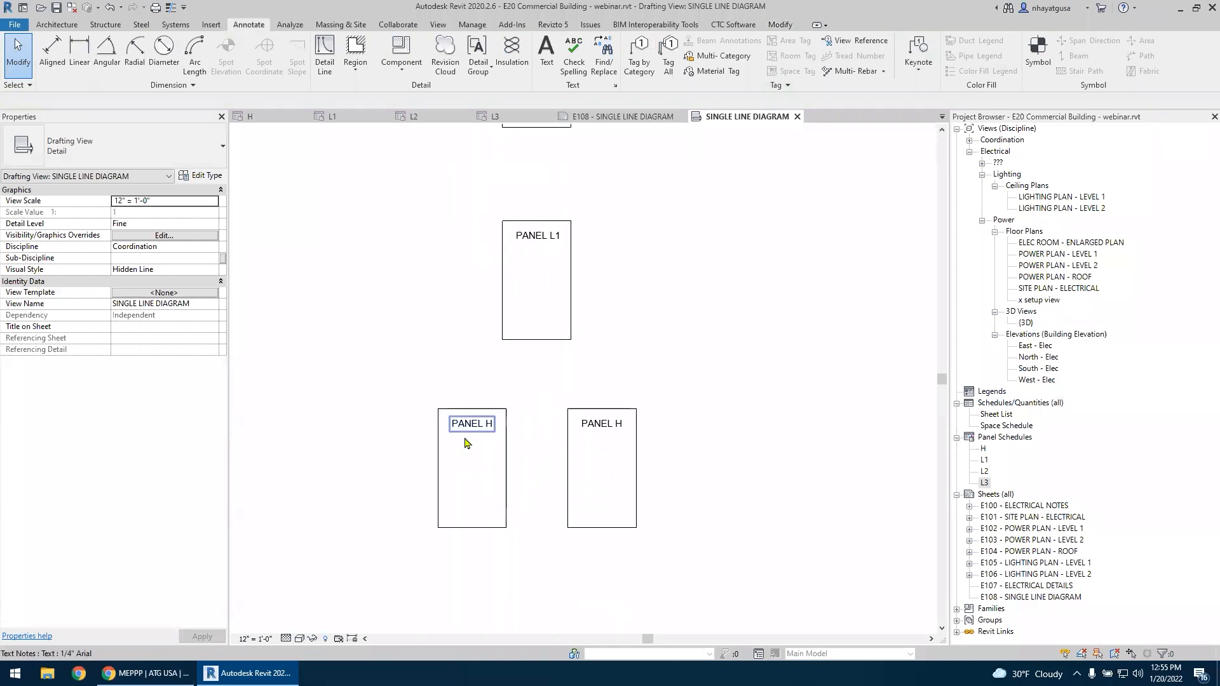
scroll(466, 443, up, 3)
click(511, 413)
double_click(528, 408)
text(L2)
click(610, 422)
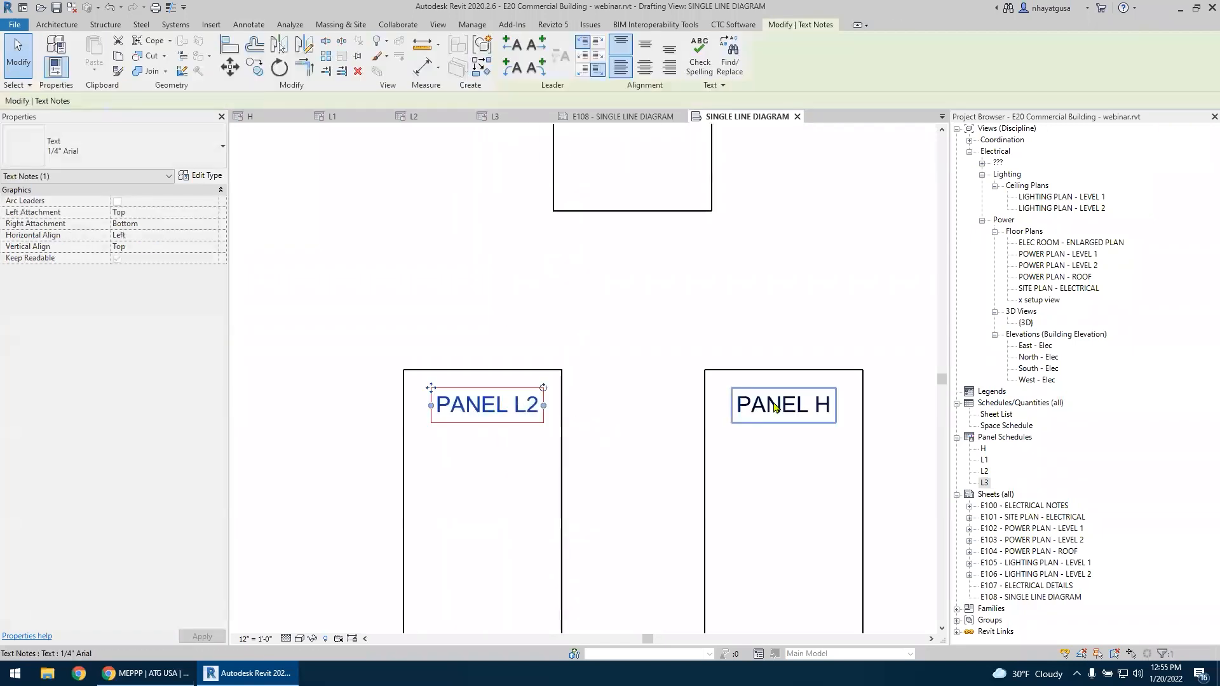
double_click(825, 405)
double_click(823, 407)
text(L3)
click(621, 333)
Draw a stepped detail line from the top edge of the PANEL L2 rectangle up to the bottom edge of the PANEL L1 rectangle
scroll(620, 332, down, 3)
scroll(621, 332, down, 2)
middle_drag(588, 395, 519, 505)
scroll(519, 505, up, 1)
click(538, 439)
scroll(539, 440, up, 2)
scroll(553, 422, up, 1)
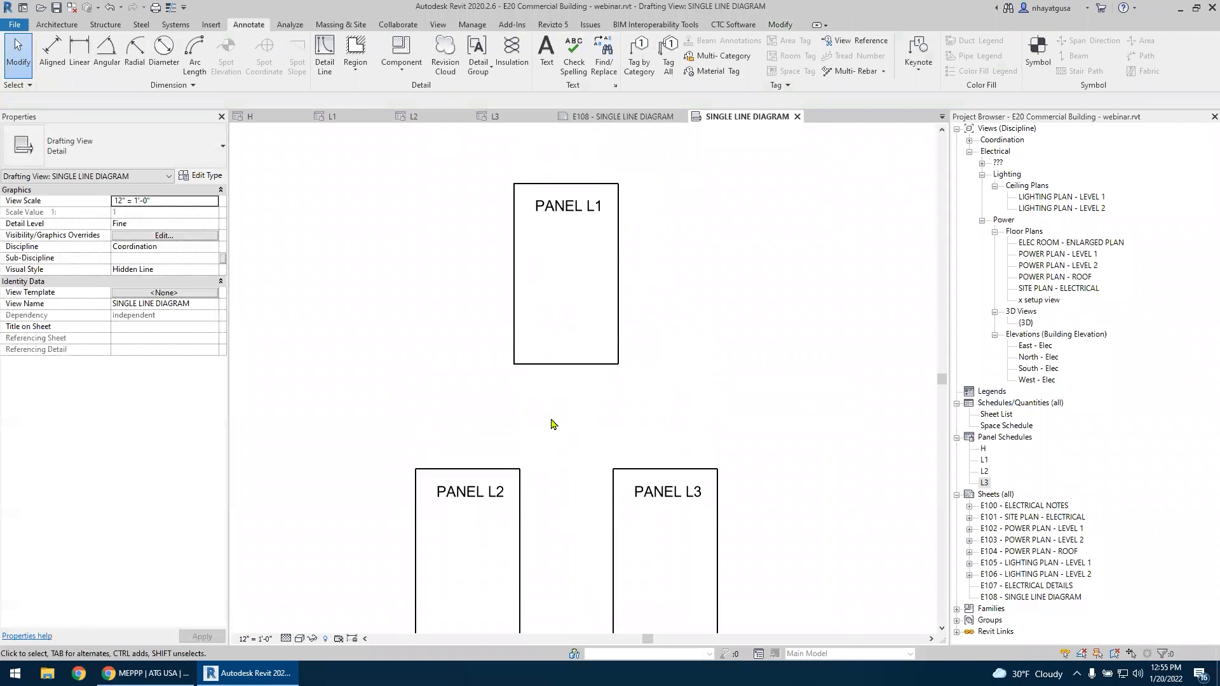
click(325, 54)
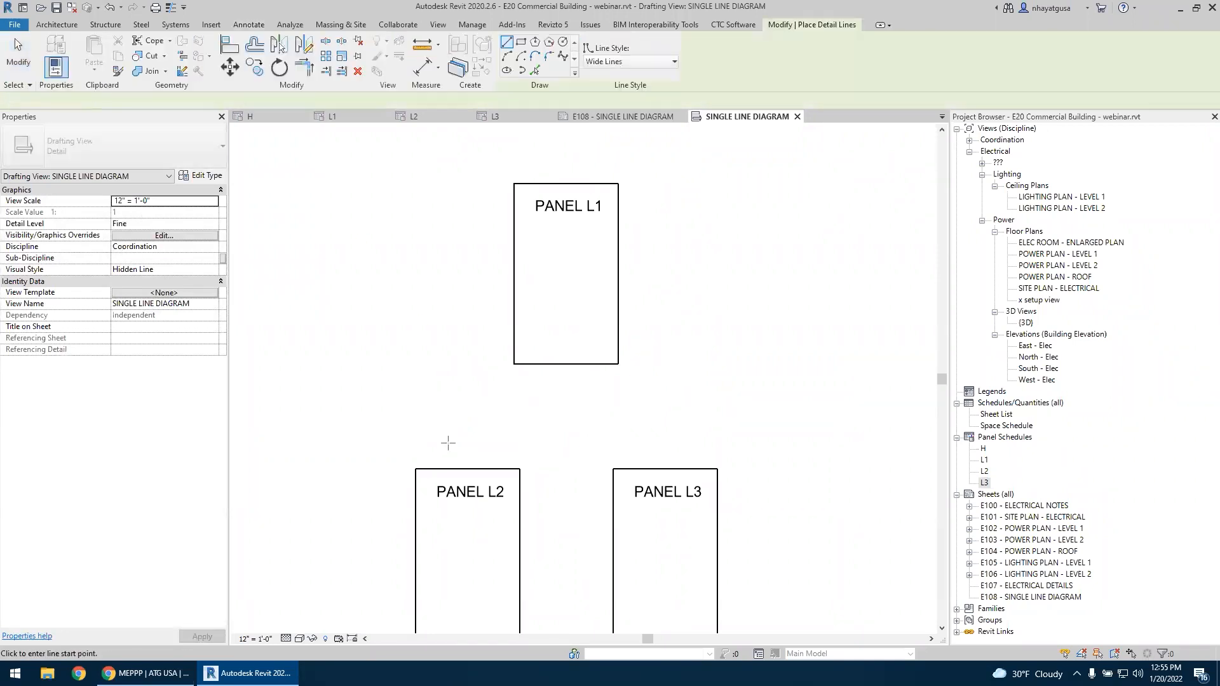
click(470, 468)
click(468, 417)
click(541, 417)
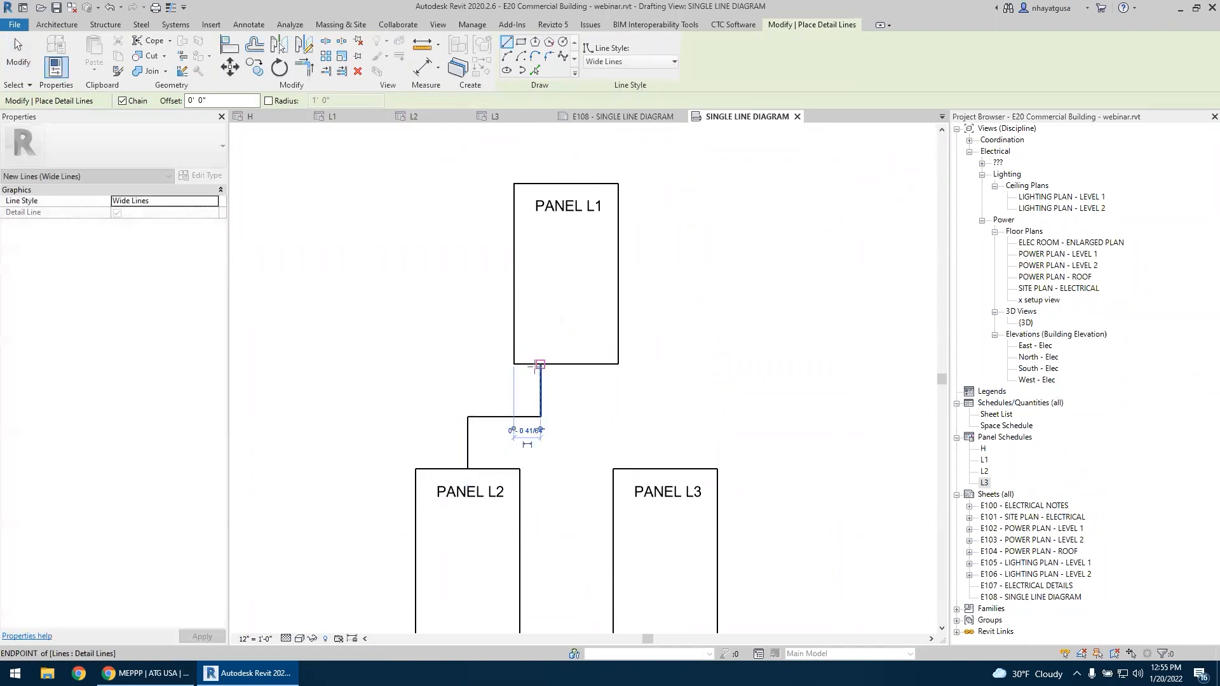
click(540, 364)
key(Escape)
key(Escape)
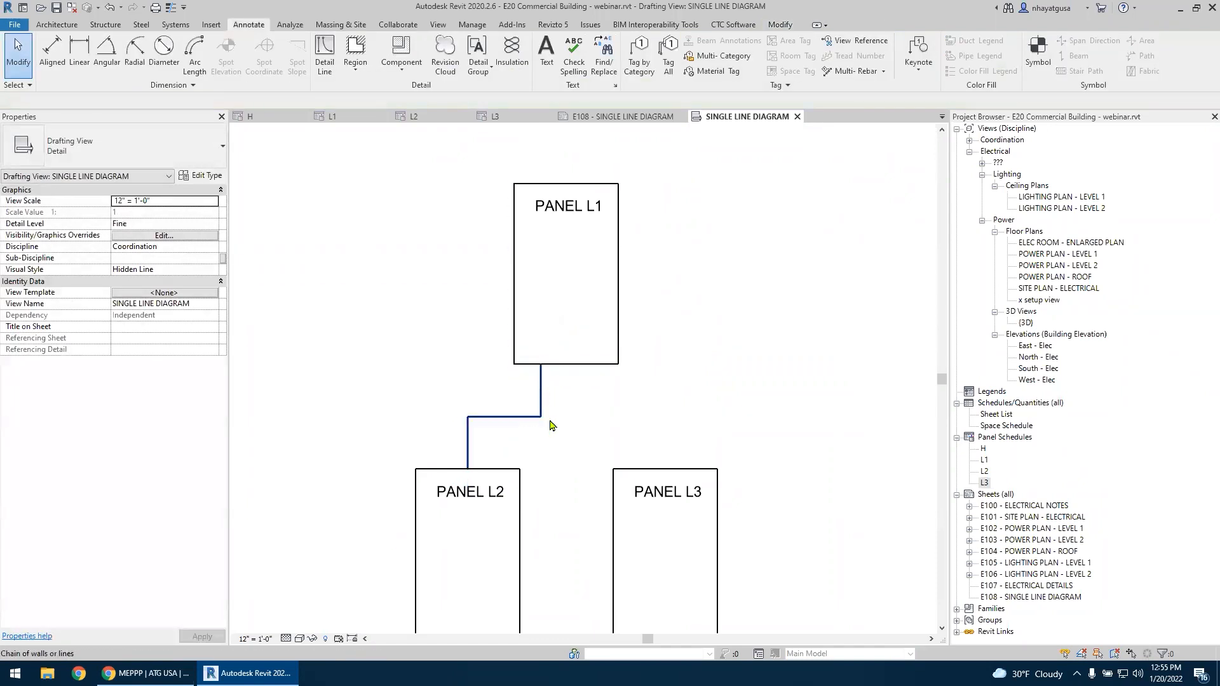
Mirror the whole stepped feeder line about a vertical axis through the center of PANEL L1 to connect PANEL L3
key(Tab)
click(541, 413)
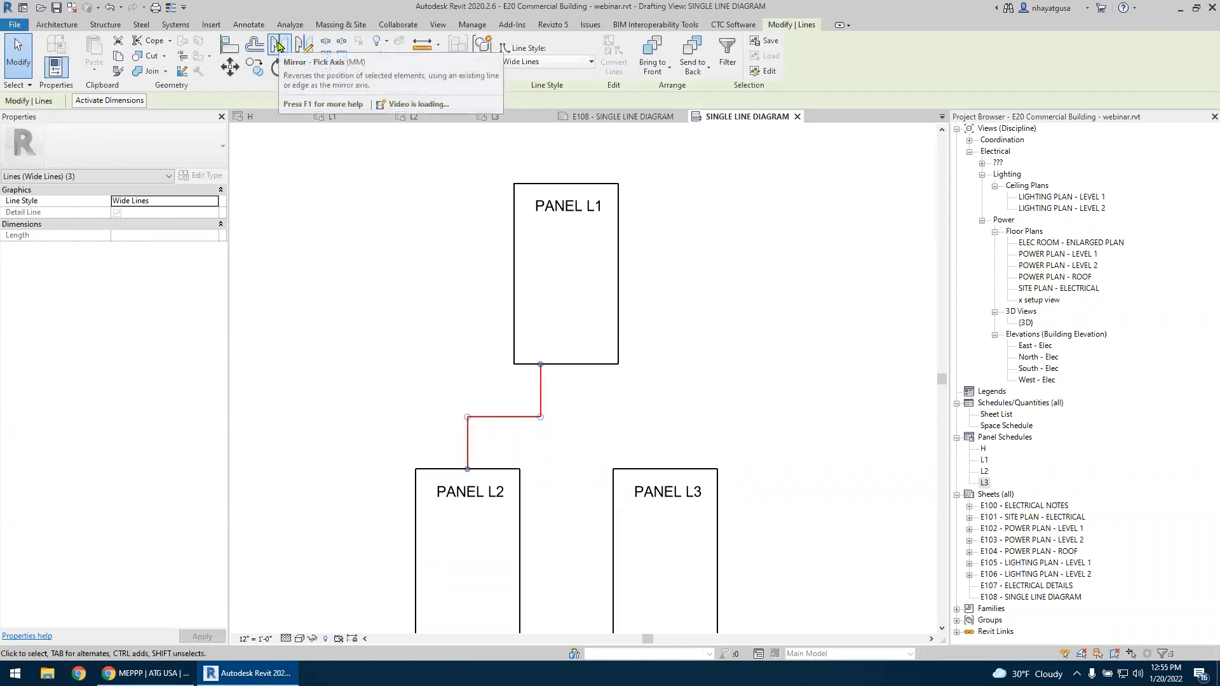
click(304, 45)
click(566, 364)
click(566, 442)
key(Escape)
Draw a vertical detail line from the top midpoint of the PANEL L1 rectangle to the bottom midpoint of the PANEL H rectangle
scroll(556, 438, down, 3)
middle_drag(588, 280, 585, 394)
key(d)
key(l)
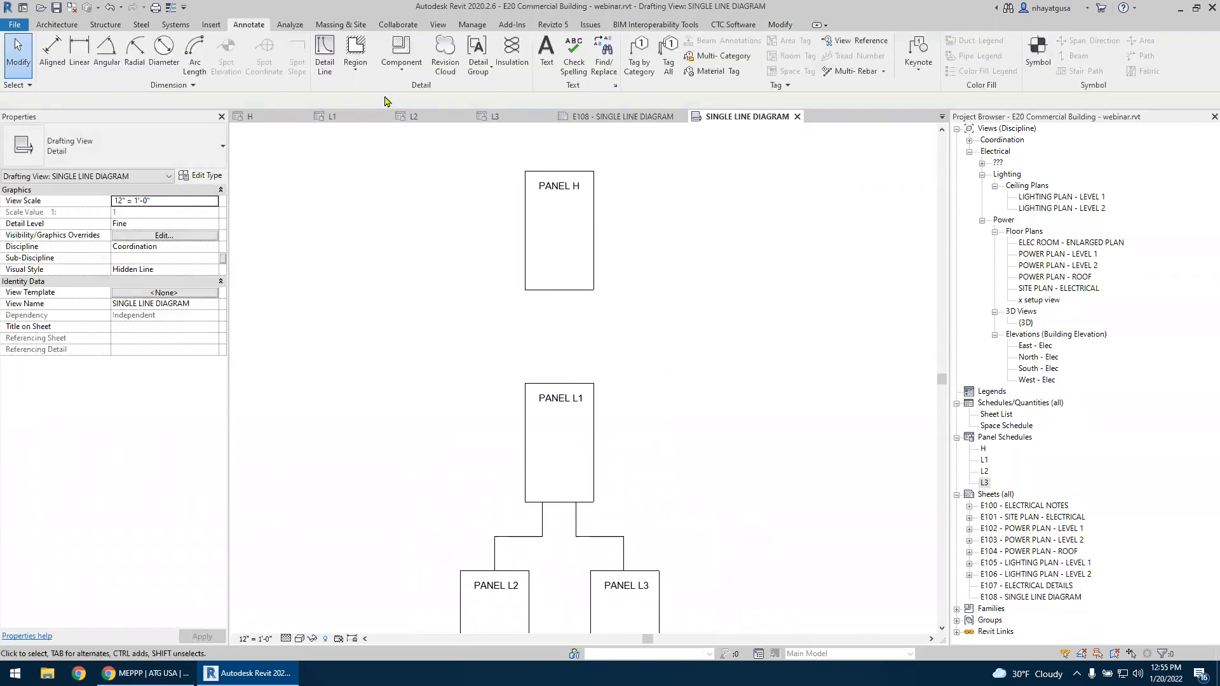
click(560, 381)
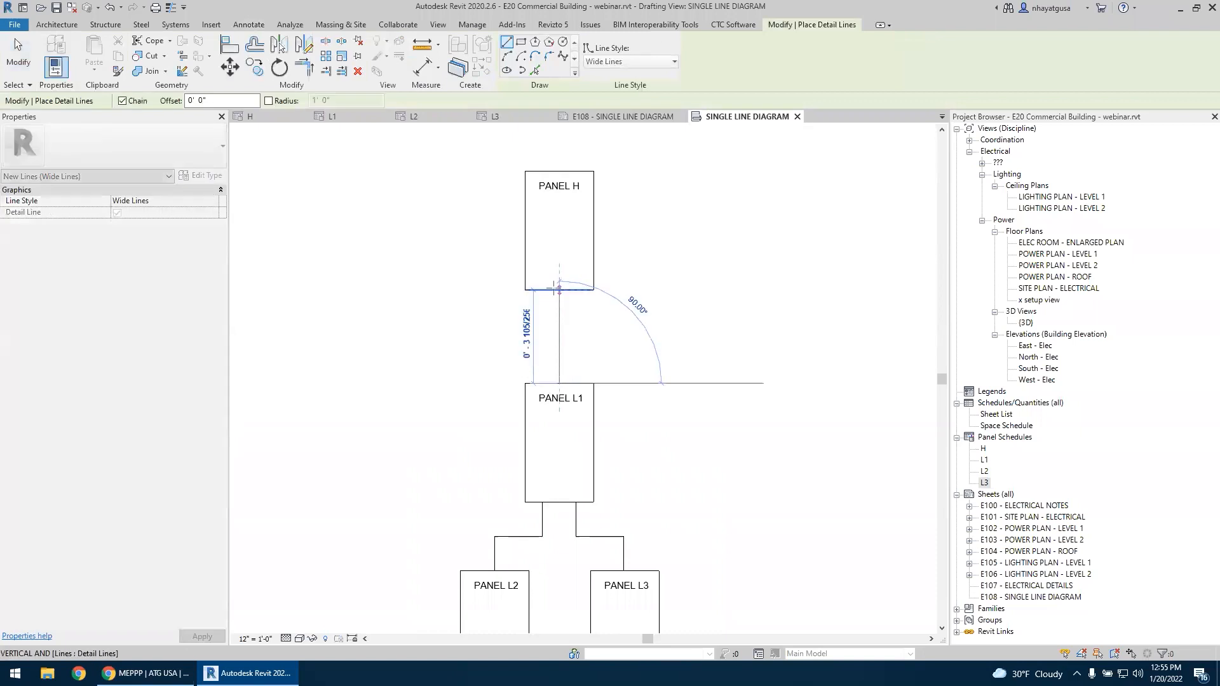
click(559, 290)
key(Escape)
key(Escape)
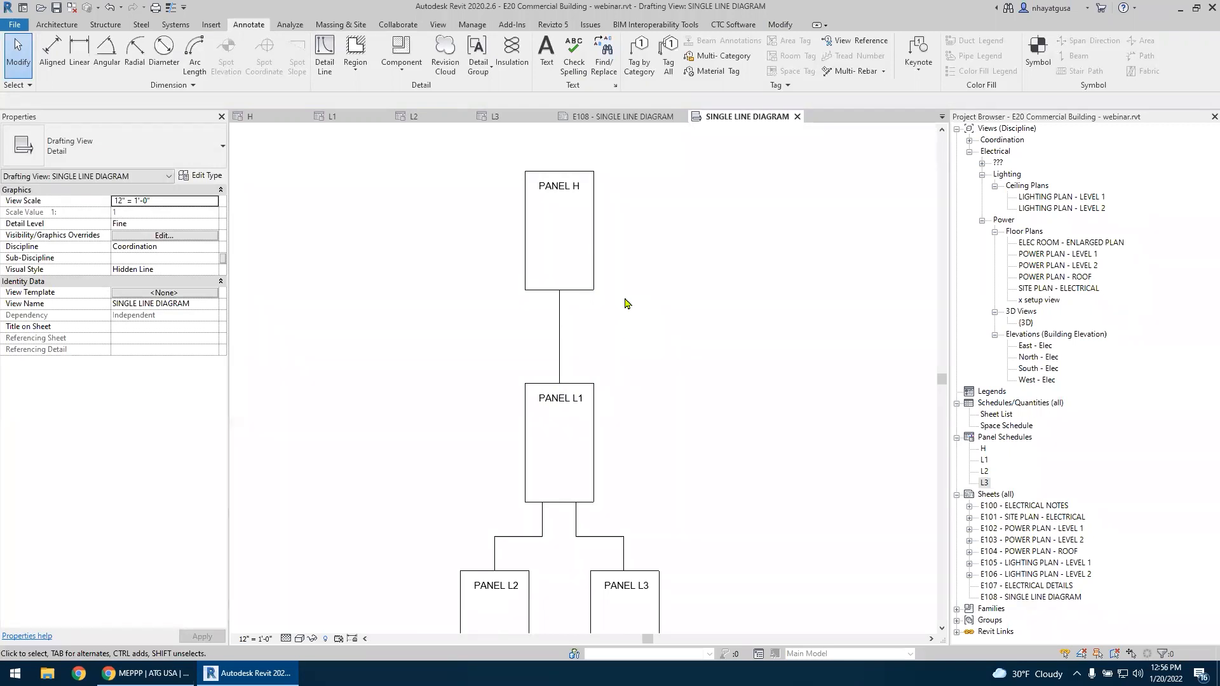
scroll(625, 304, down, 3)
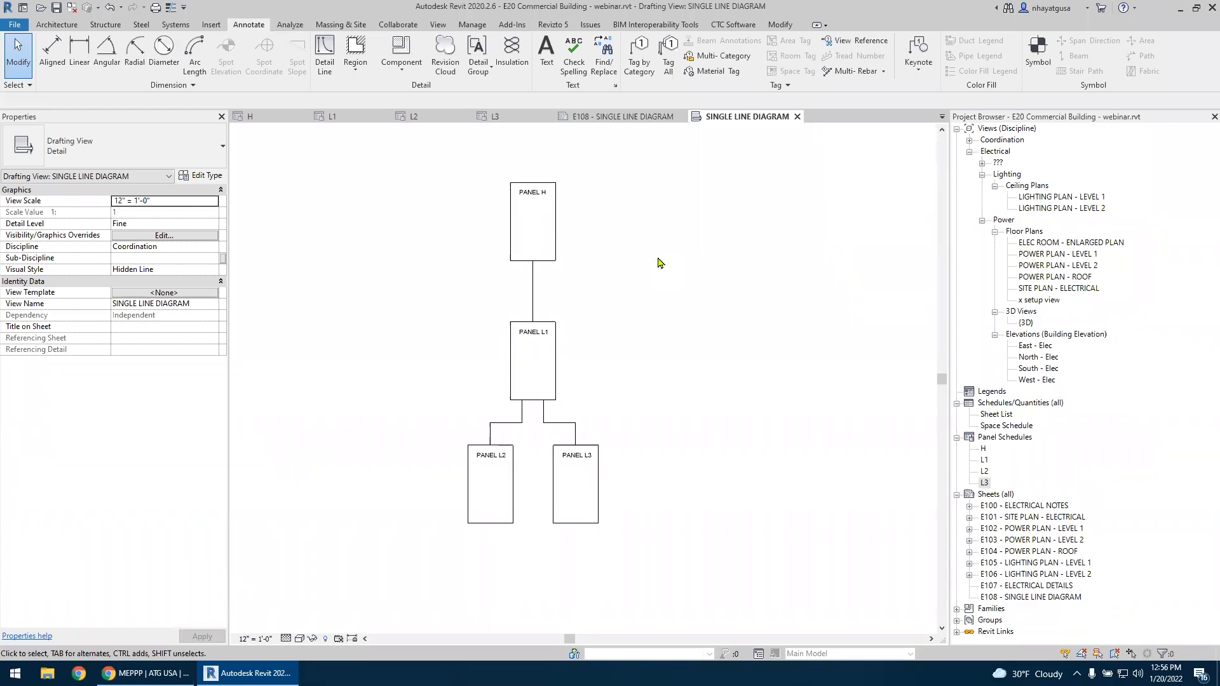
scroll(572, 324, up, 4)
scroll(635, 308, down, 3)
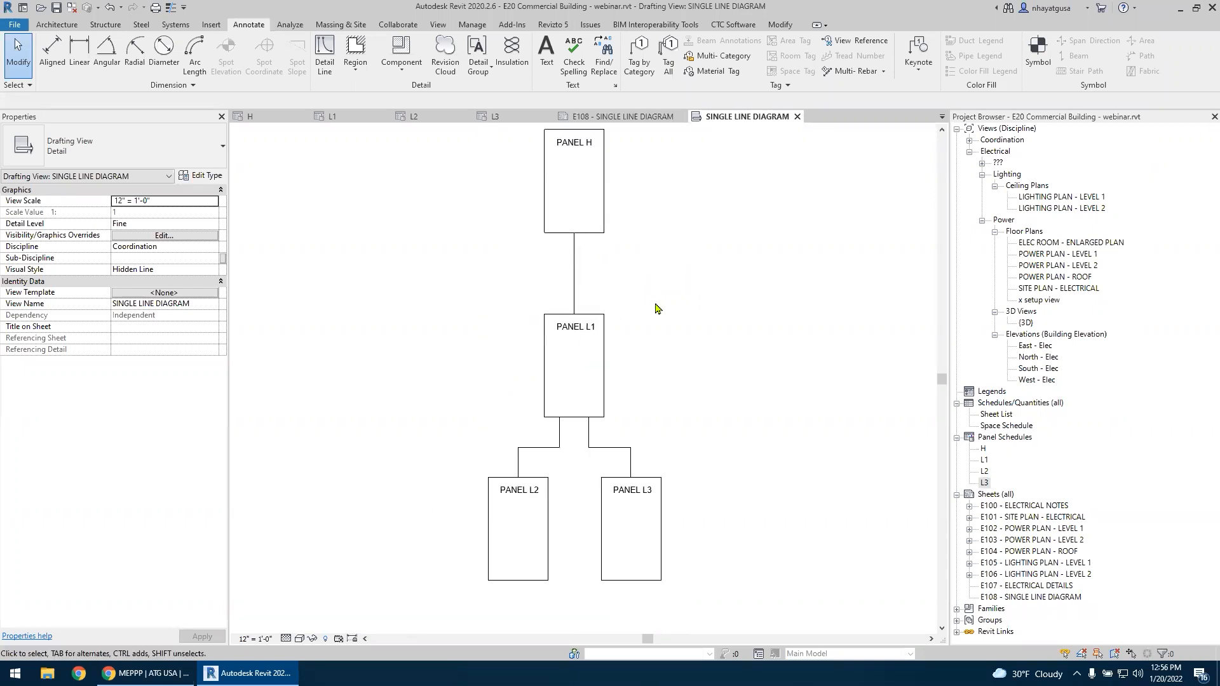
Link the CAD file SE.com I-LINE PANELBOARDS.dwg from the Linked Files folder into the drafting view
click(214, 25)
click(97, 54)
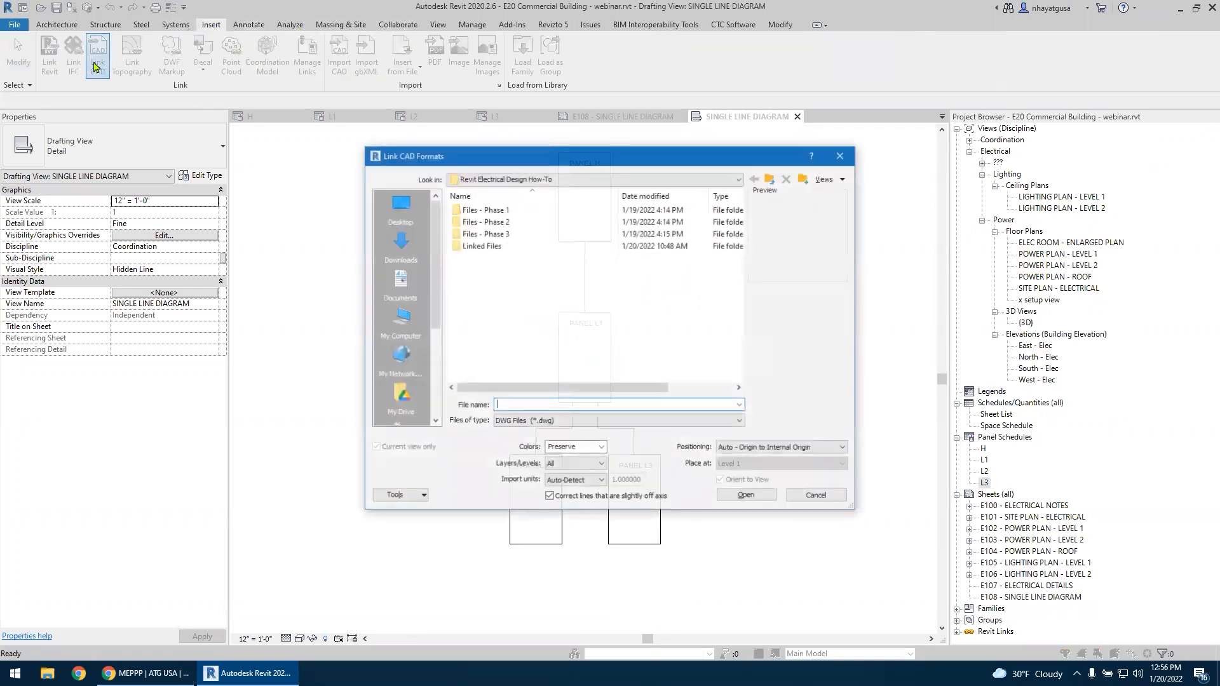
double_click(481, 246)
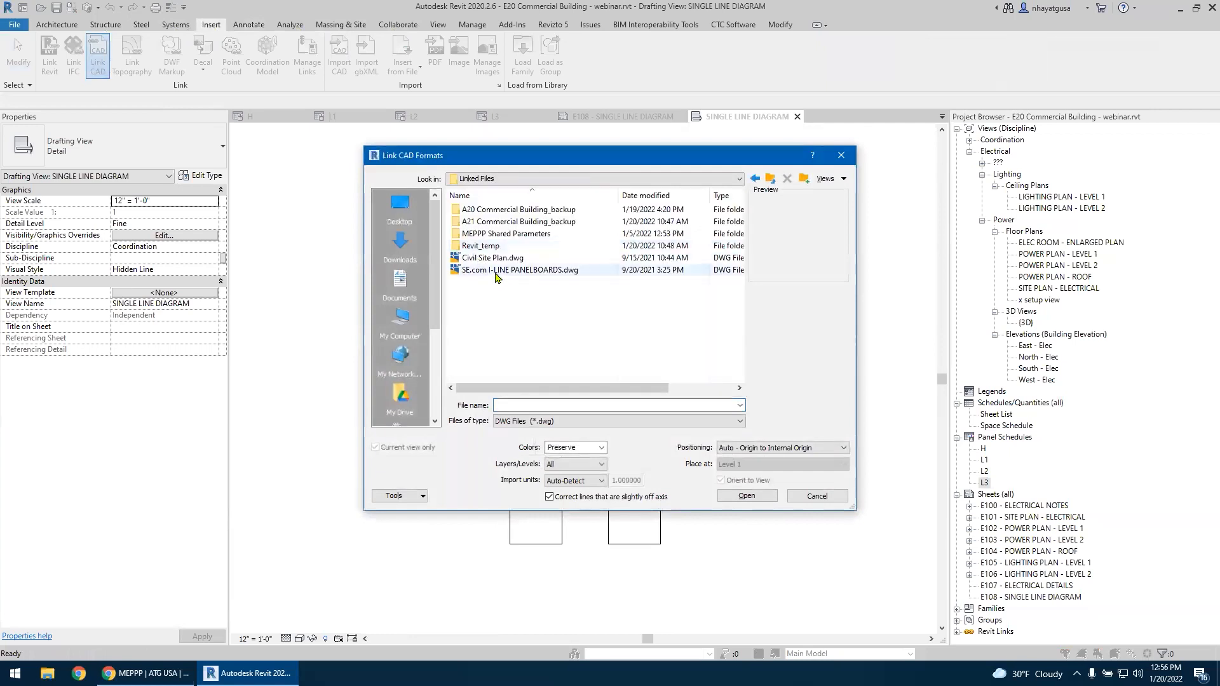
click(519, 270)
click(747, 495)
scroll(432, 457, down, 3)
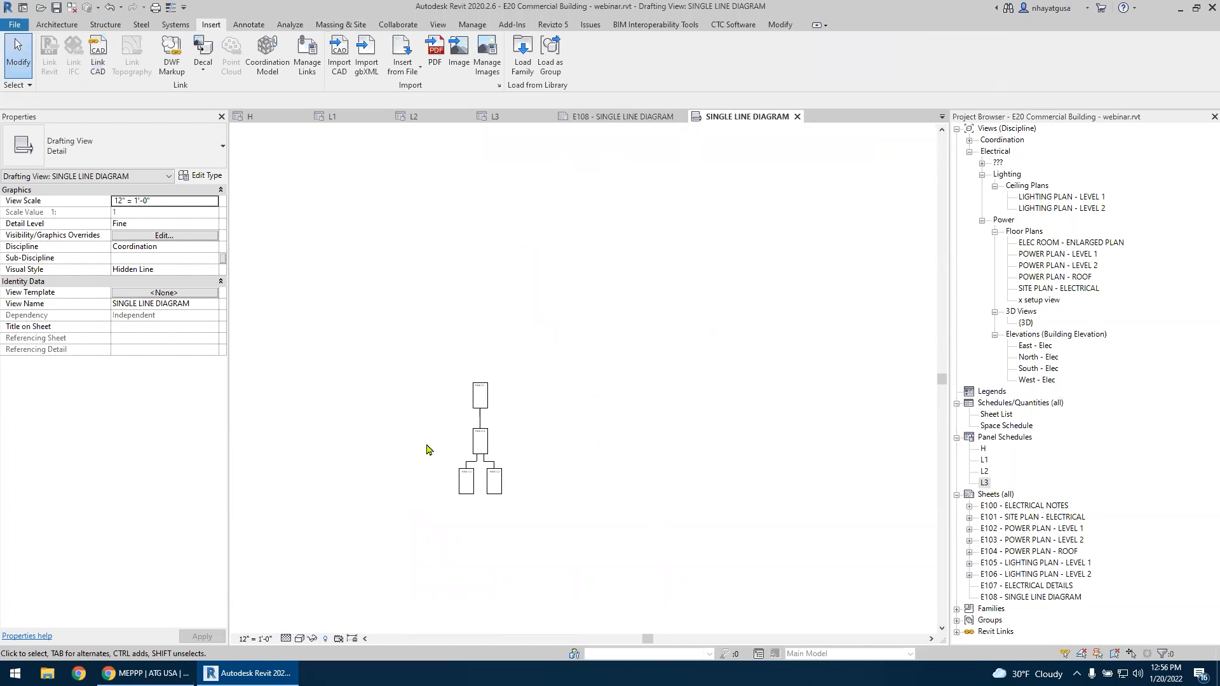
Examine the views and notes of the linked panelboard drawing and check how it selects as an object
scroll(456, 431, down, 5)
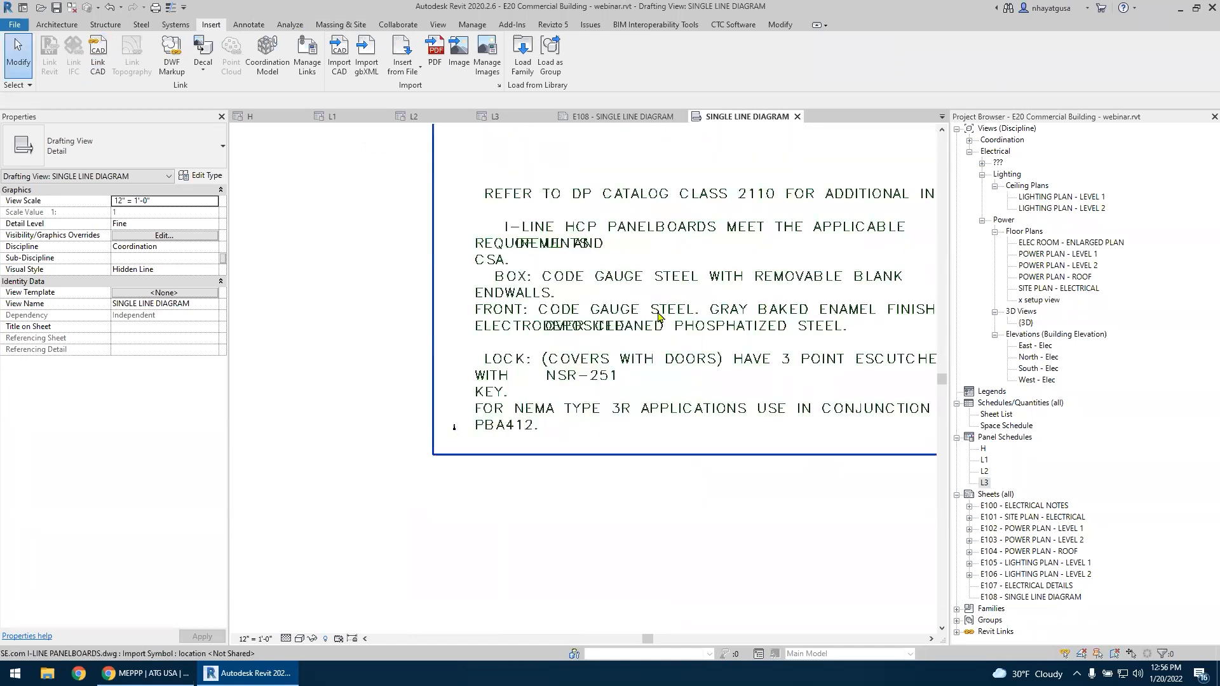
click(661, 321)
scroll(580, 422, down, 4)
click(337, 427)
scroll(356, 280, down, 2)
scroll(409, 271, up, 6)
scroll(410, 272, down, 2)
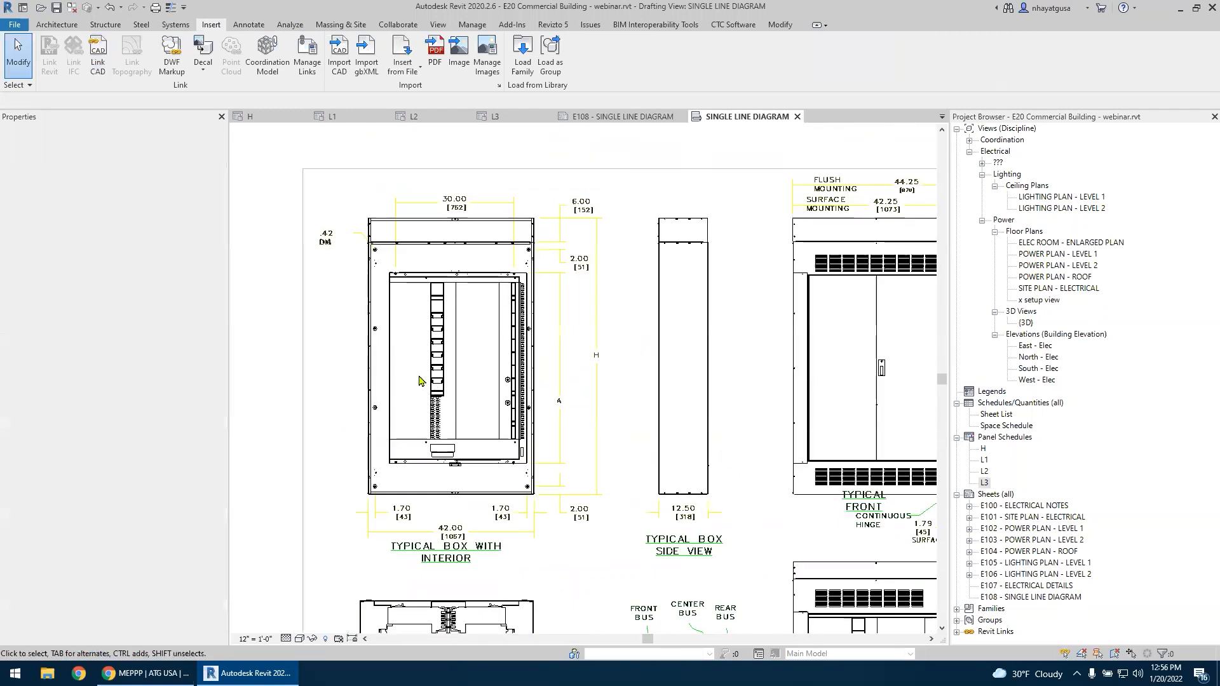
scroll(455, 371, up, 2)
click(455, 370)
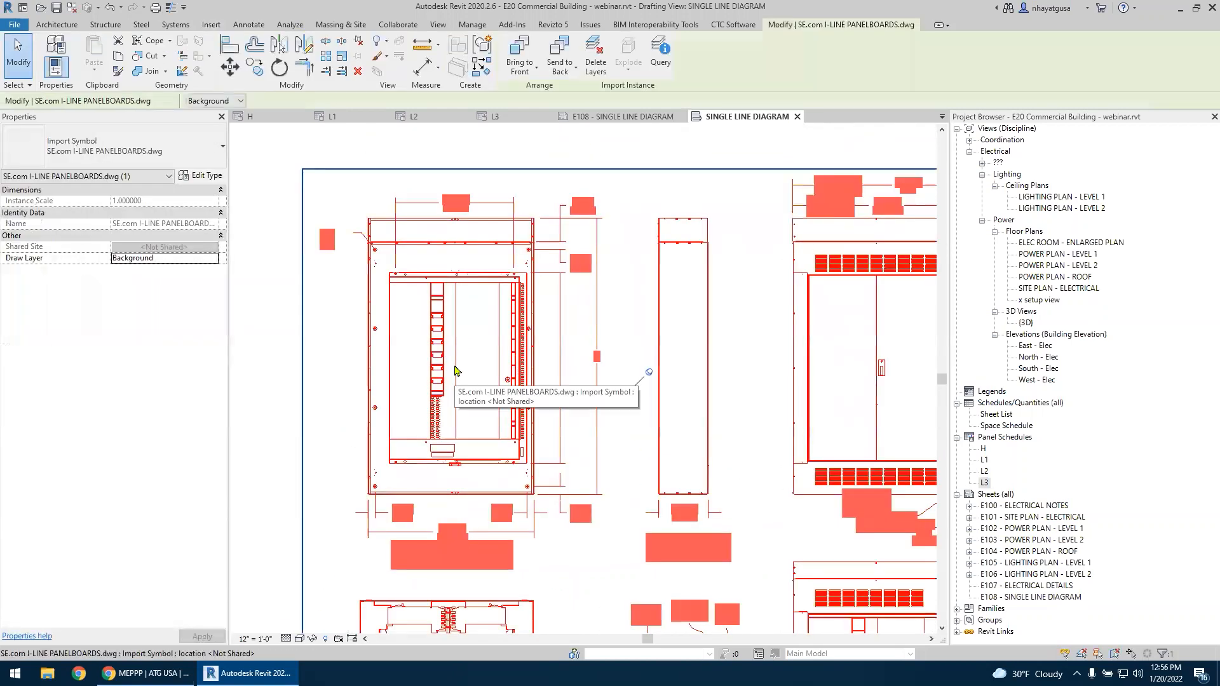
key(Escape)
scroll(486, 342, down, 3)
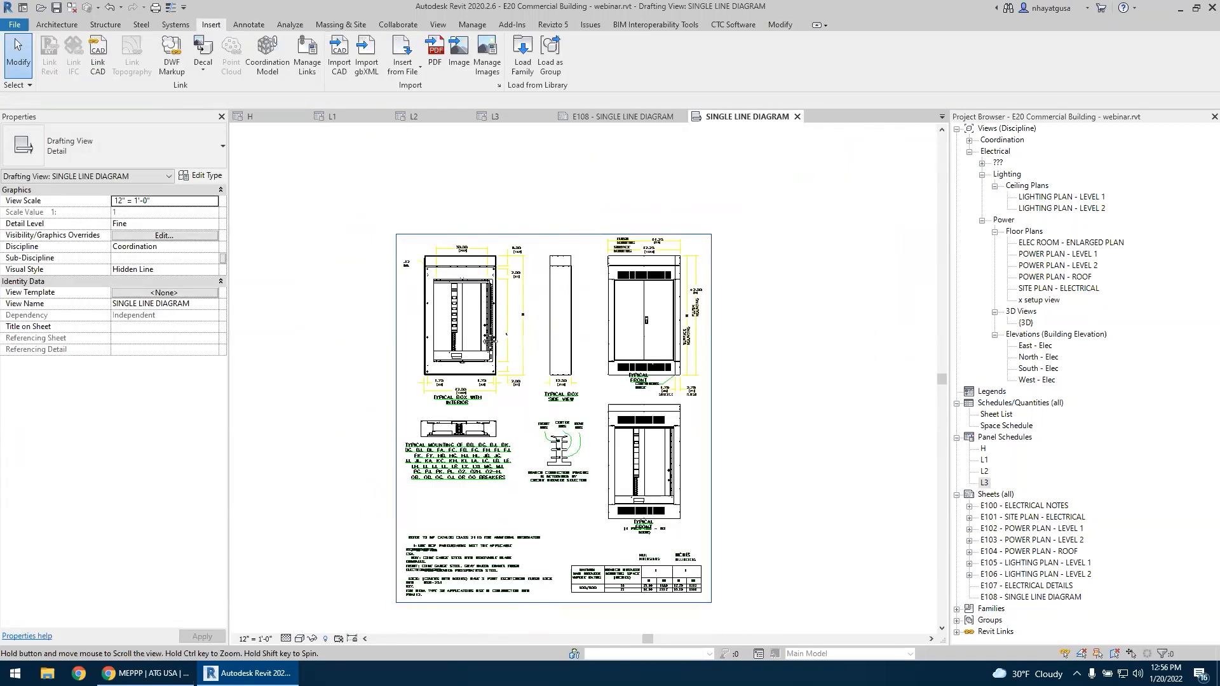
middle_drag(490, 342, 514, 274)
click(481, 308)
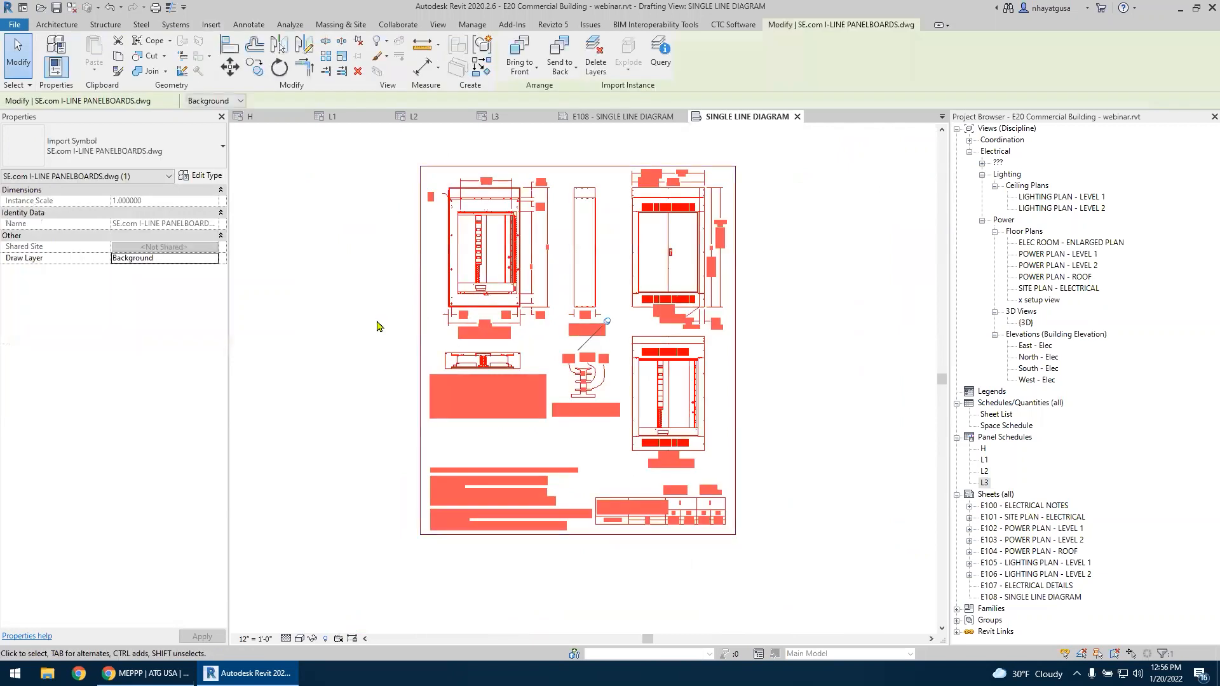
click(378, 322)
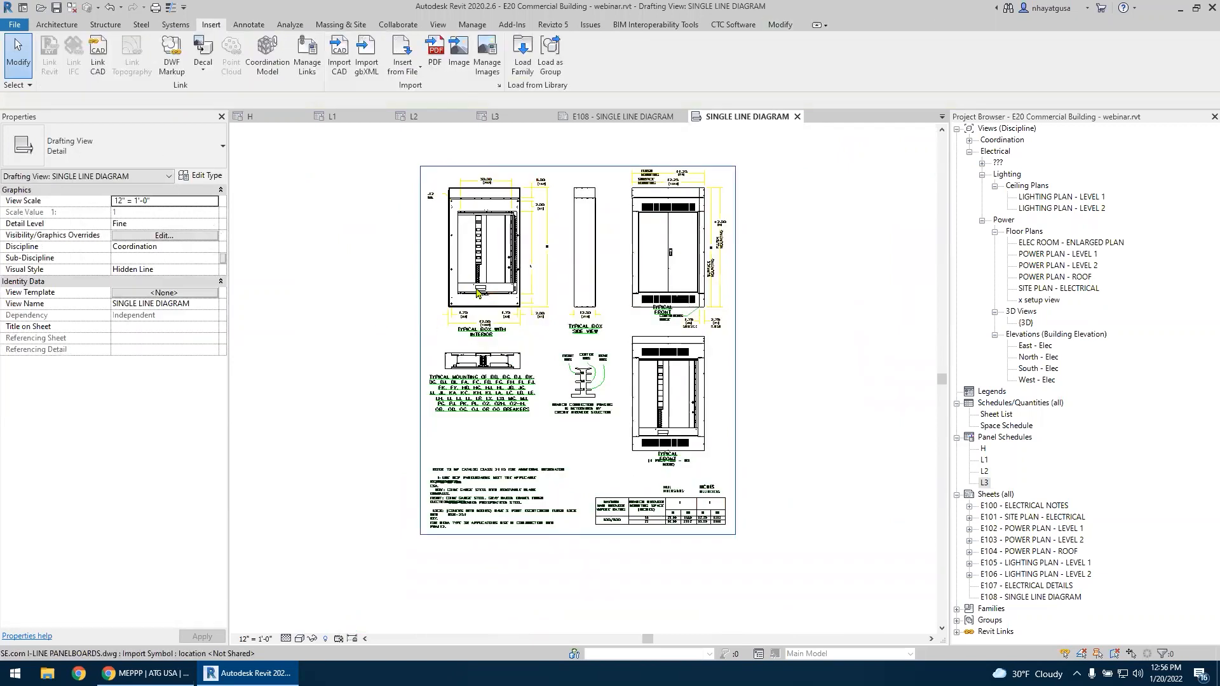
Try to delete the linked panelboard drawing, and undo the CAD link
click(420, 322)
key(Delete)
click(372, 413)
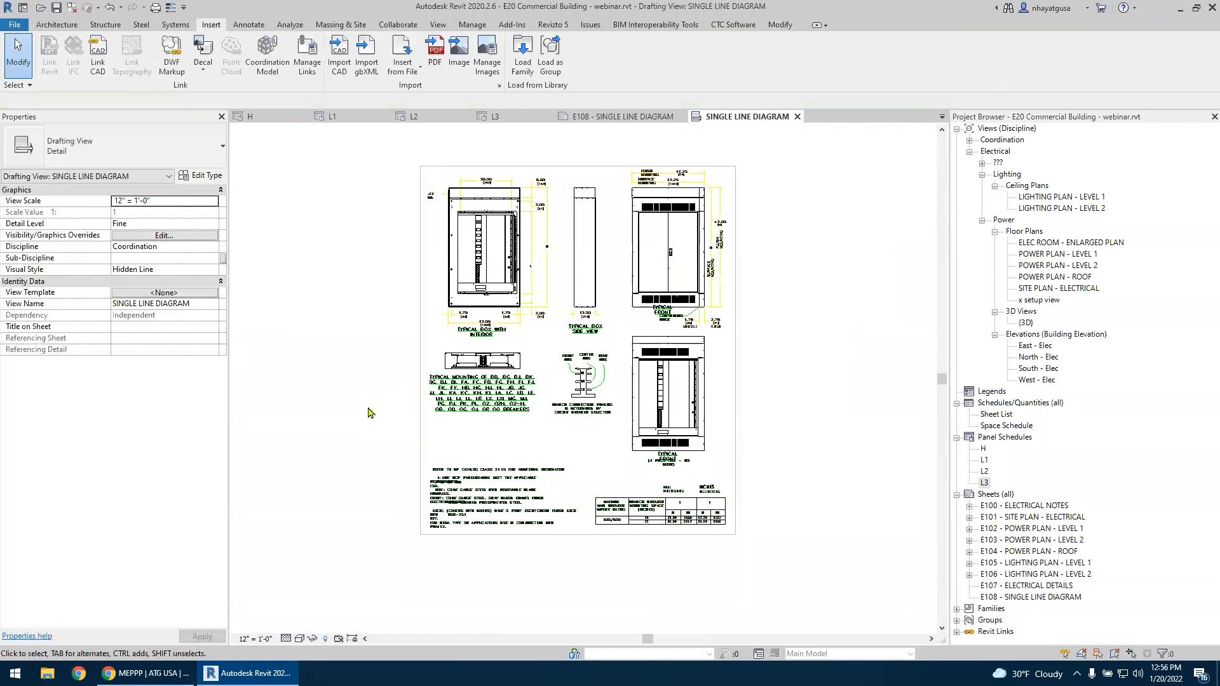
click(110, 7)
scroll(428, 468, down, 3)
scroll(444, 468, up, 5)
scroll(731, 439, down, 3)
middle_drag(731, 438, 678, 449)
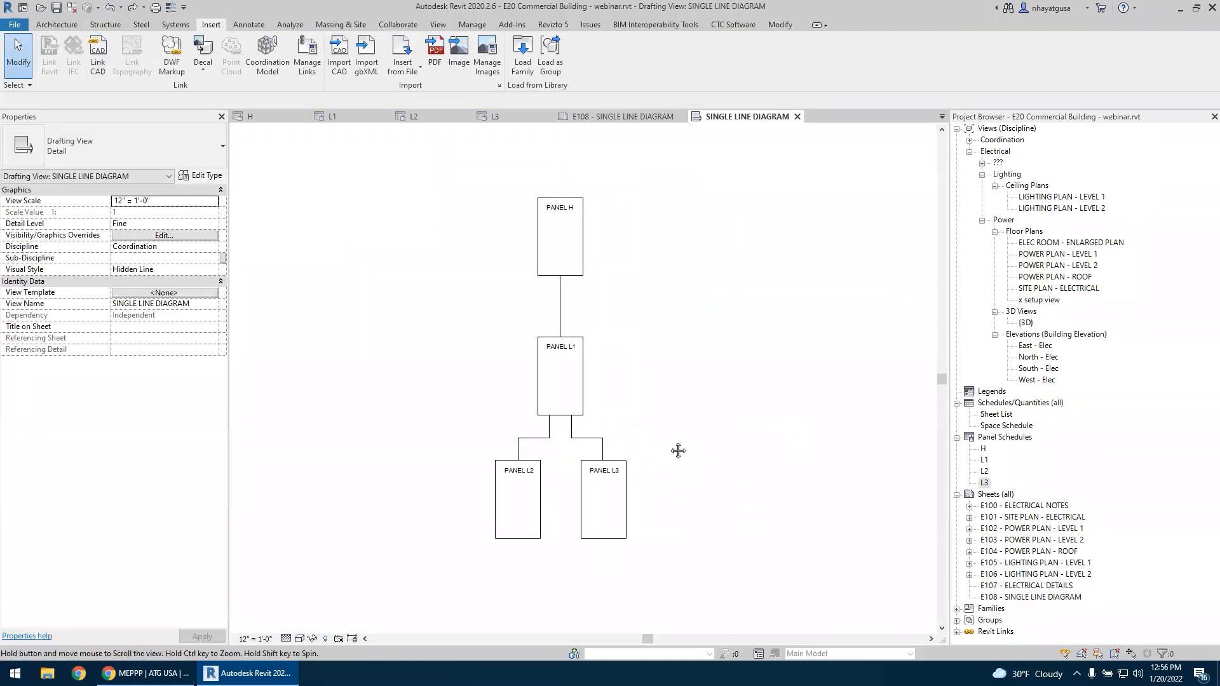
Place the text note 3#12 #12G 1.5"C in the empty area beside the feeders below PANEL L1
scroll(648, 419, up, 3)
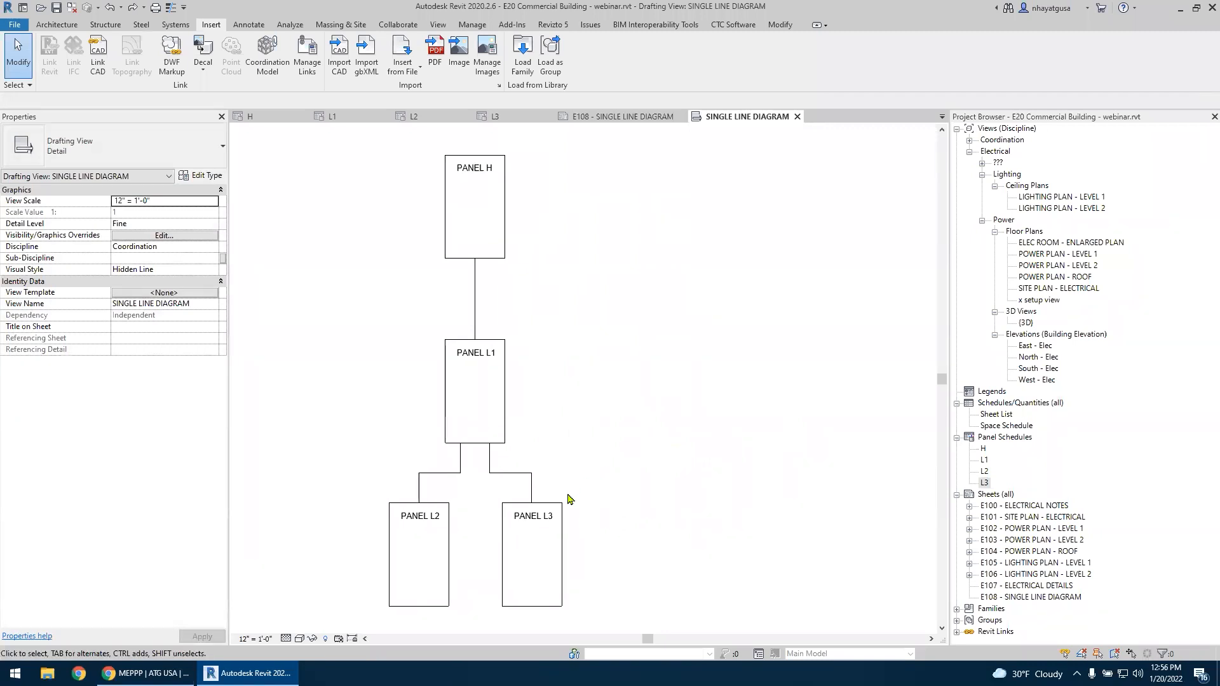
middle_drag(578, 456, 574, 346)
middle_drag(324, 240, 317, 287)
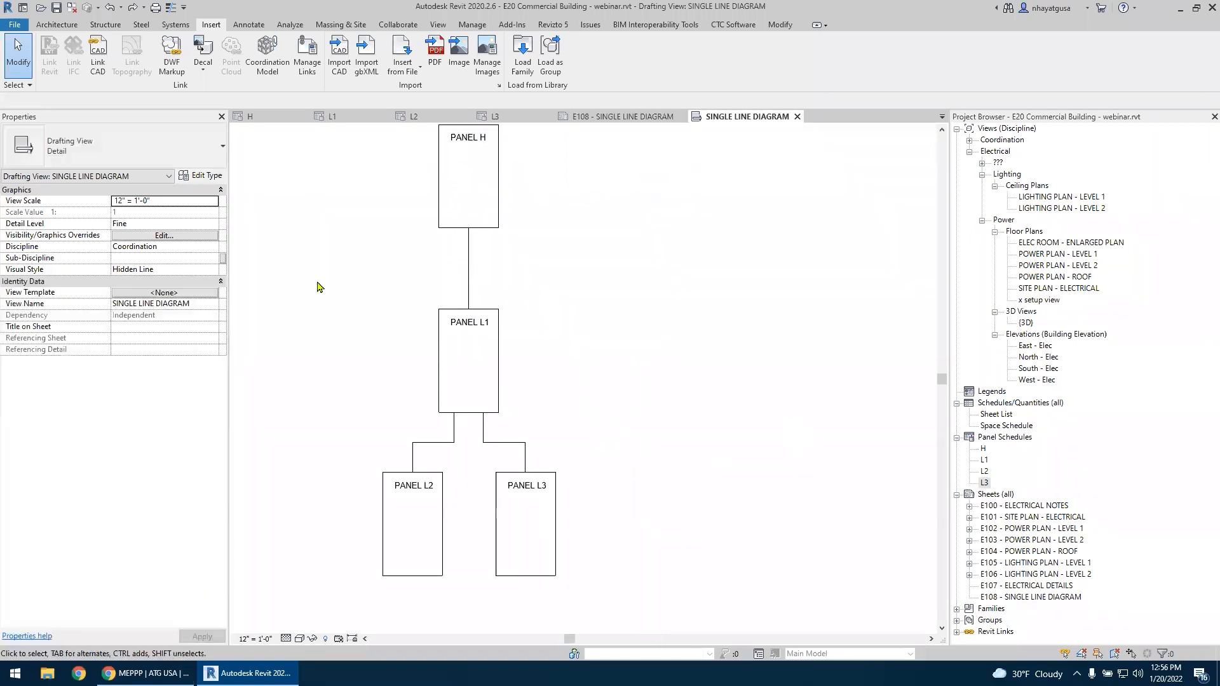
click(254, 25)
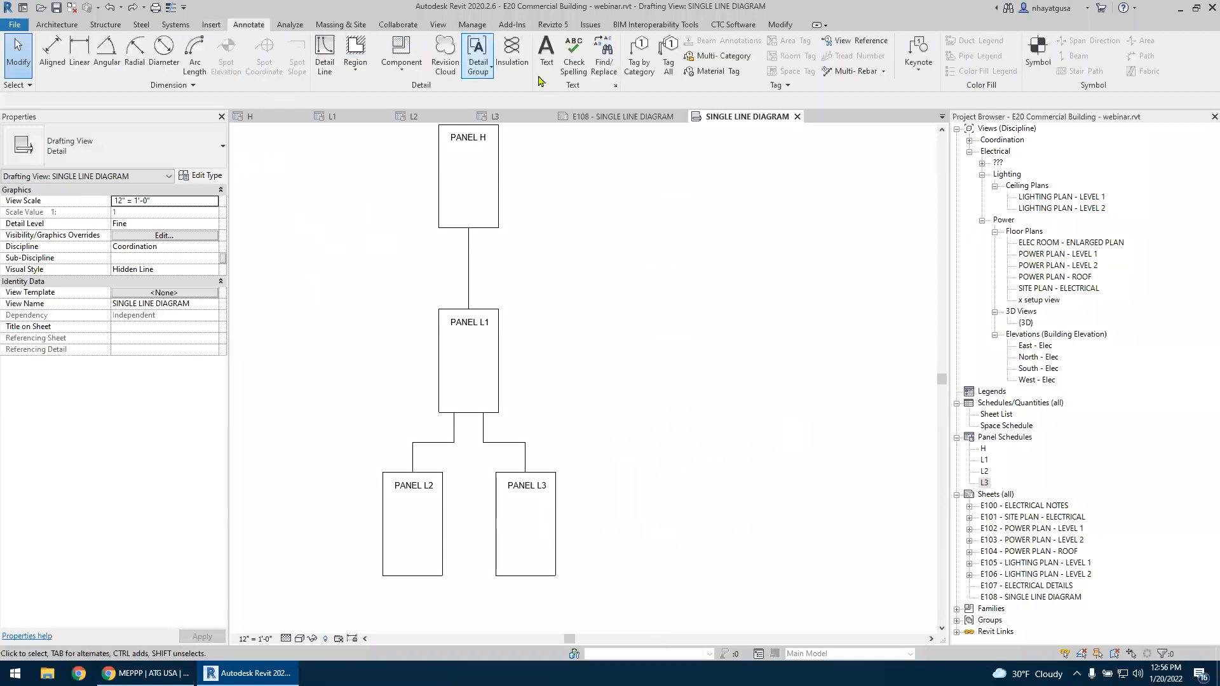
click(545, 64)
click(593, 423)
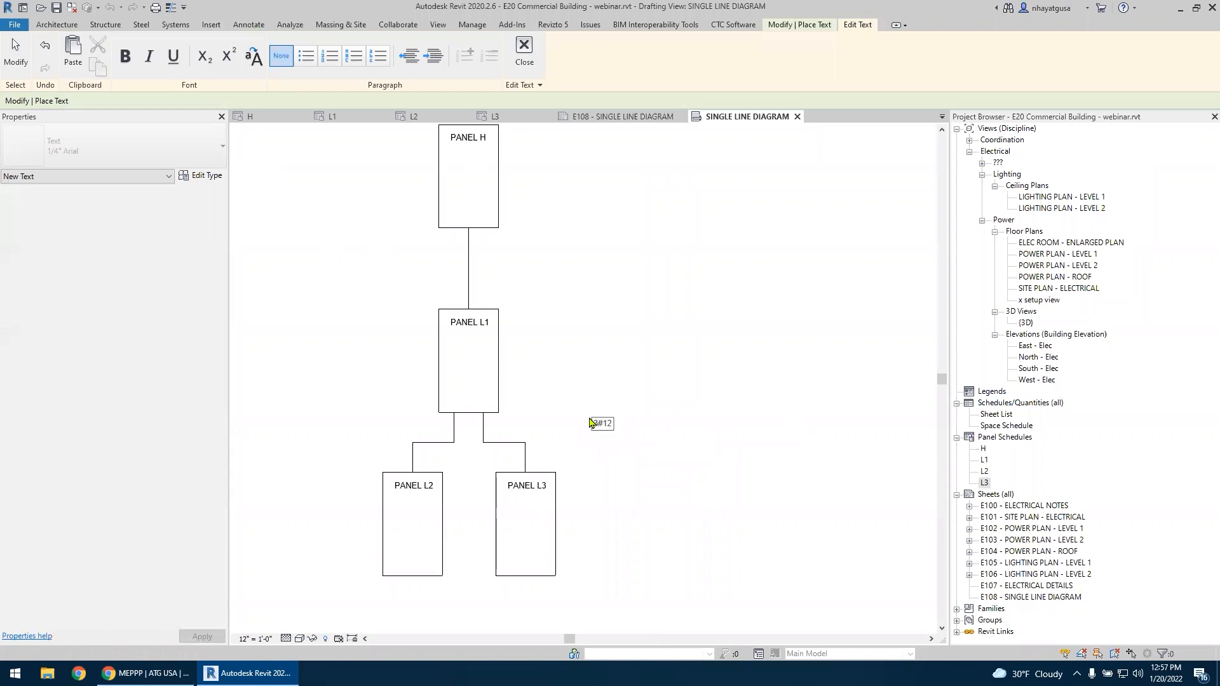
text(3#12 #12G 1.5"C)
click(613, 457)
scroll(610, 455, up, 2)
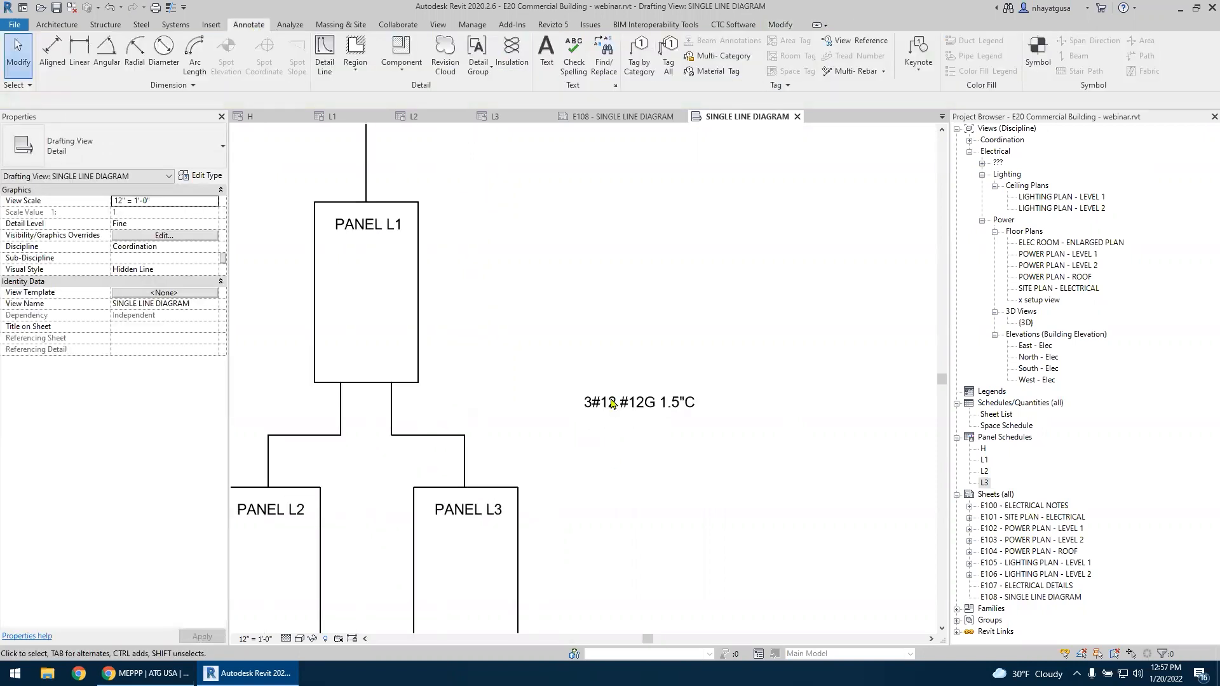
Move the feeder note beside the PANEL L3 feeder and add a left-side leader whose arrow touches that feeder line
drag(607, 404, 539, 455)
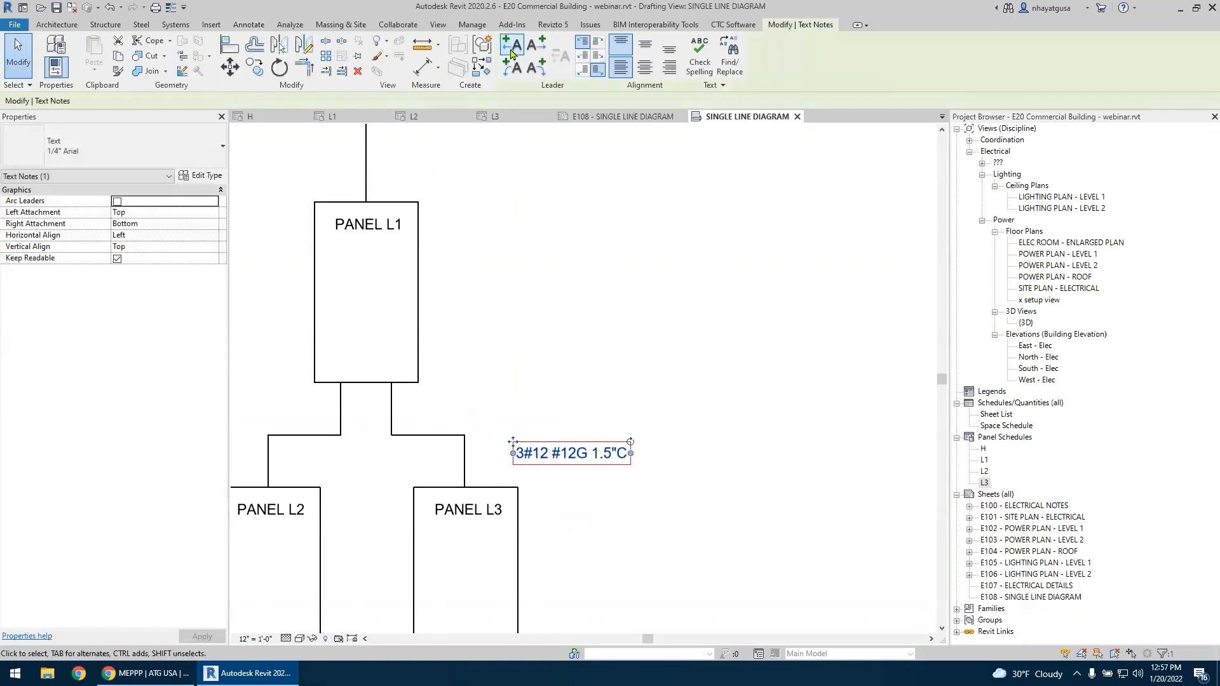
click(512, 49)
scroll(536, 456, up, 2)
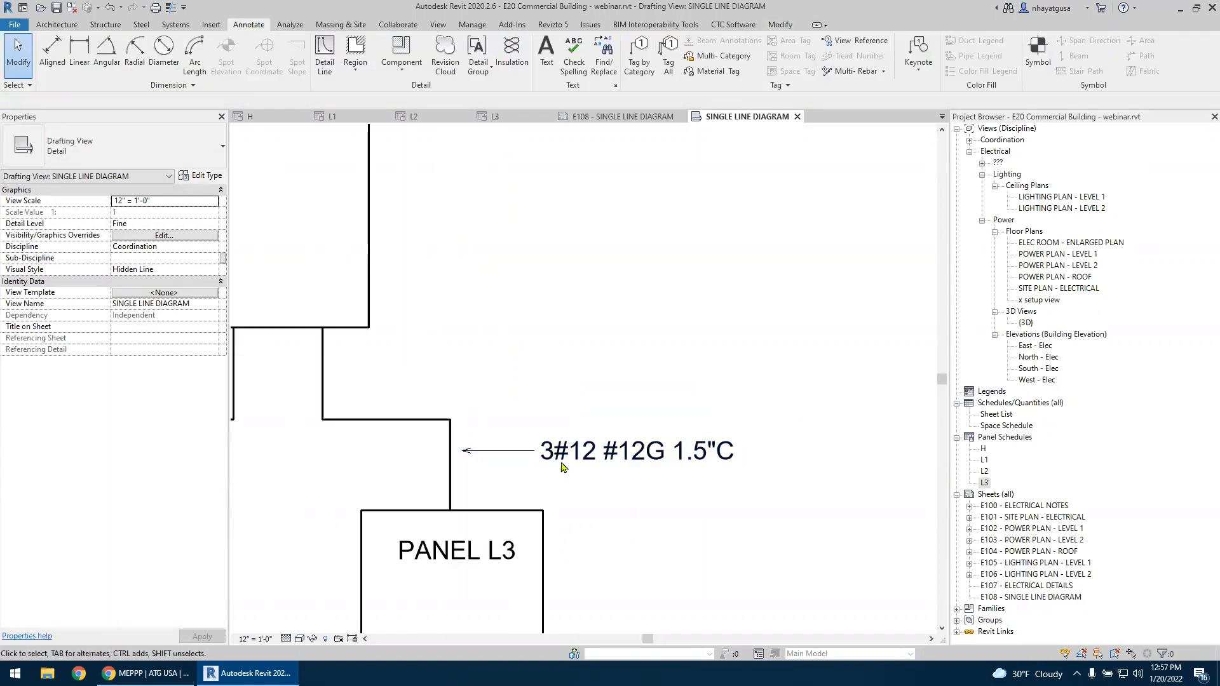
drag(526, 463, 552, 476)
scroll(528, 393, down, 2)
middle_drag(592, 394, 664, 387)
click(462, 438)
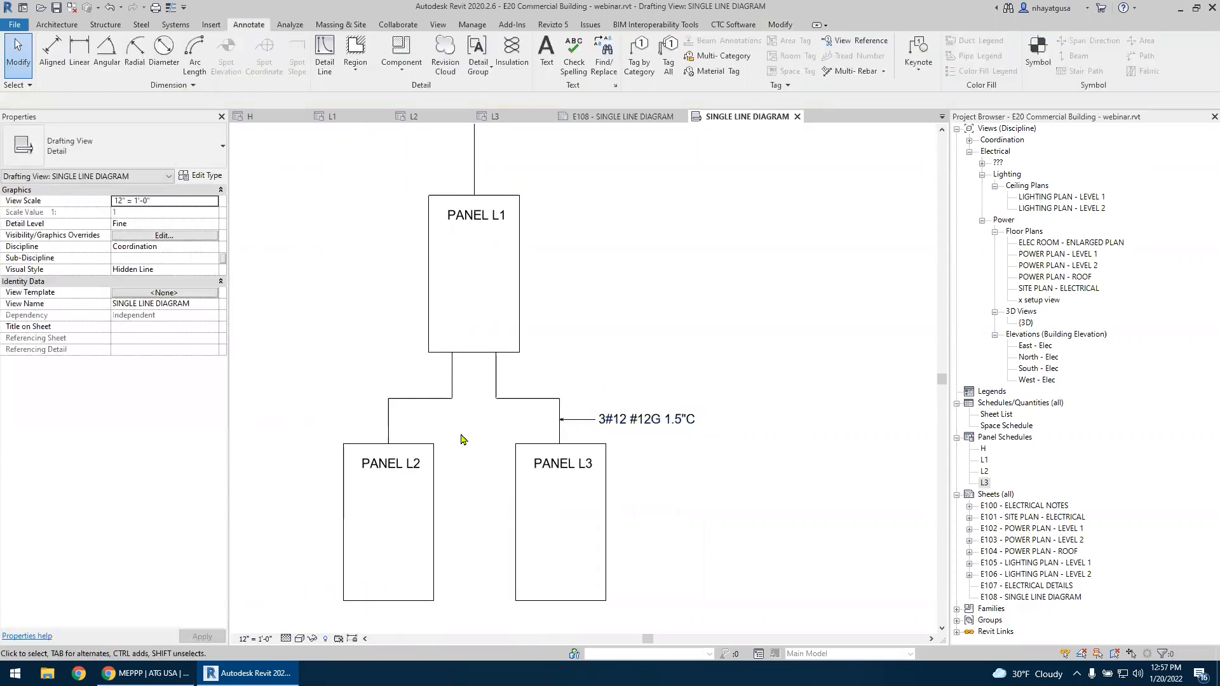
Copy the 3#12 #12G 1.5"C note horizontally to the outer side of the PANEL L2 feeder
scroll(470, 432, up, 3)
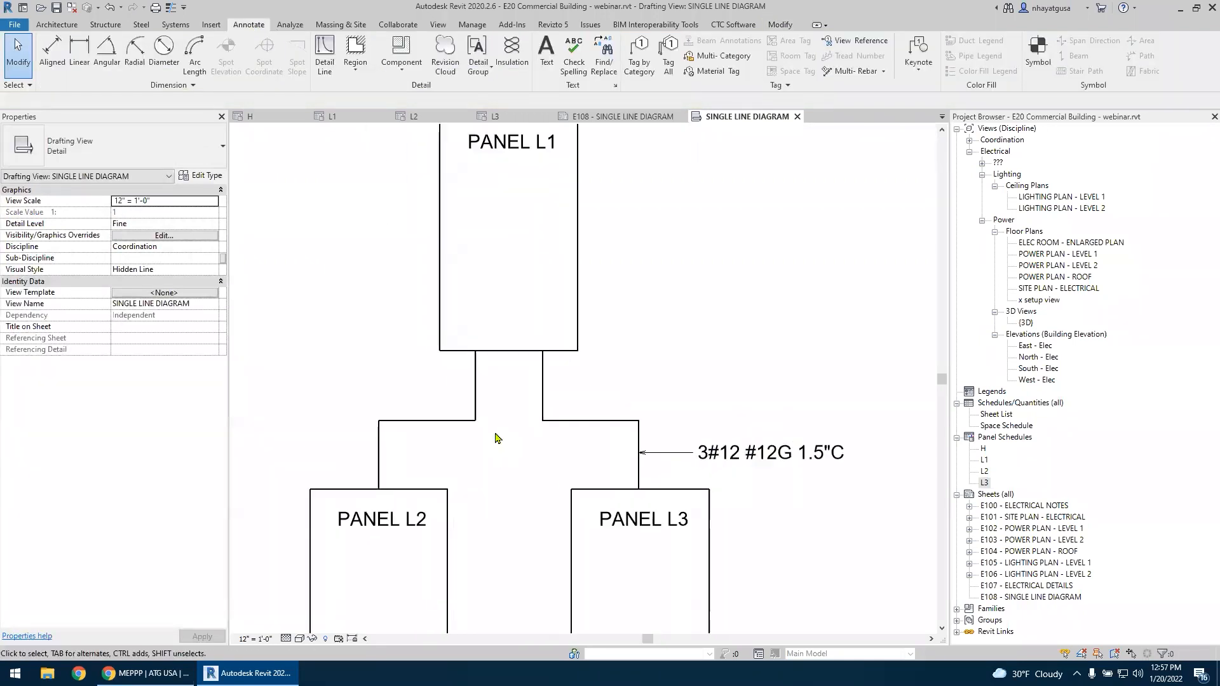
click(770, 461)
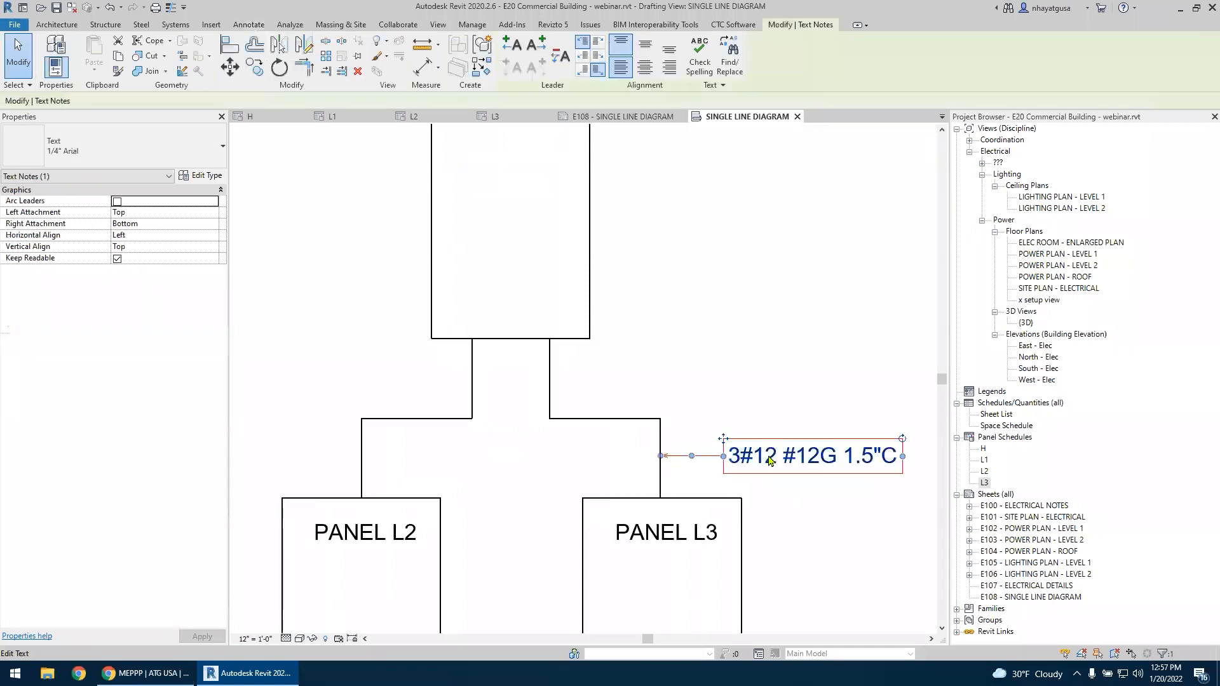
scroll(770, 460, down, 2)
click(254, 71)
click(779, 427)
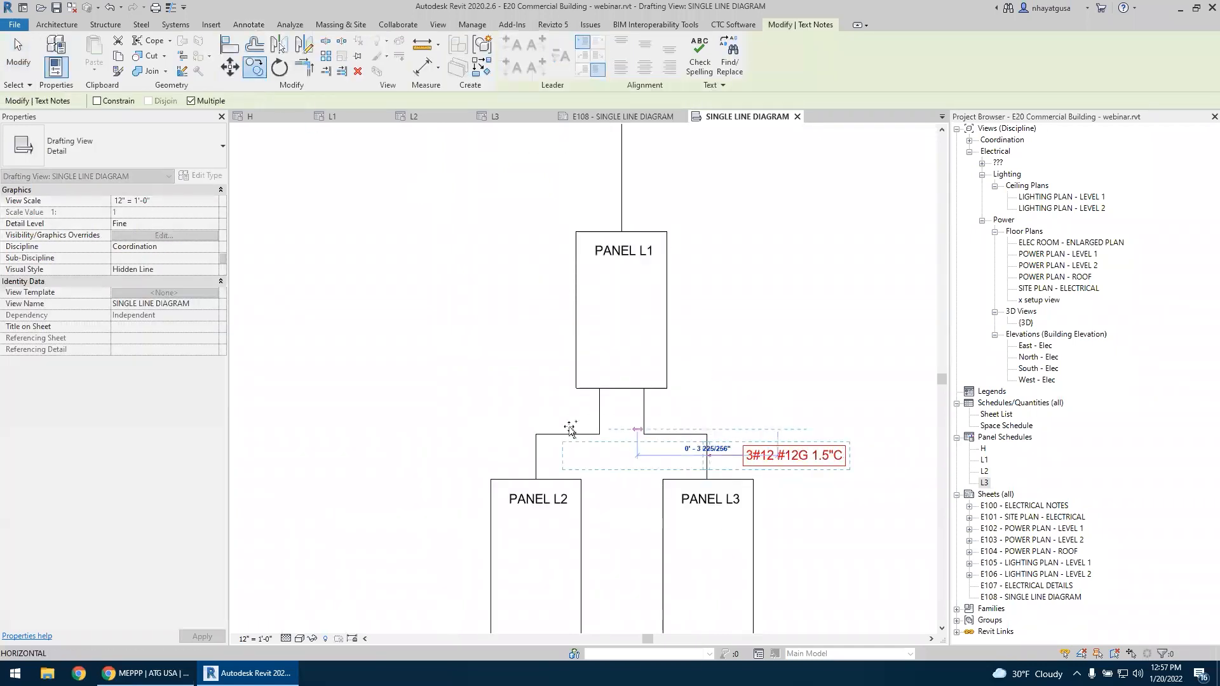
click(433, 421)
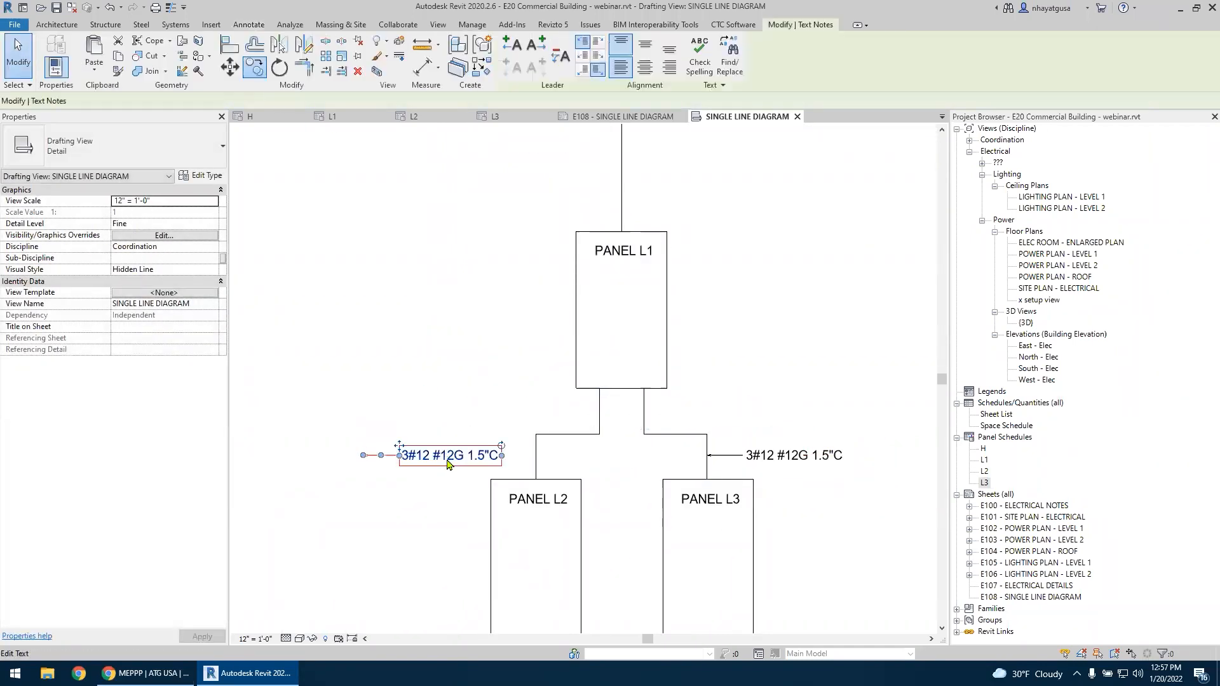
Replace the copied note's leader with a right-side one pointing at the PANEL L2 feeder, and nudge the note slightly left
click(558, 62)
click(534, 45)
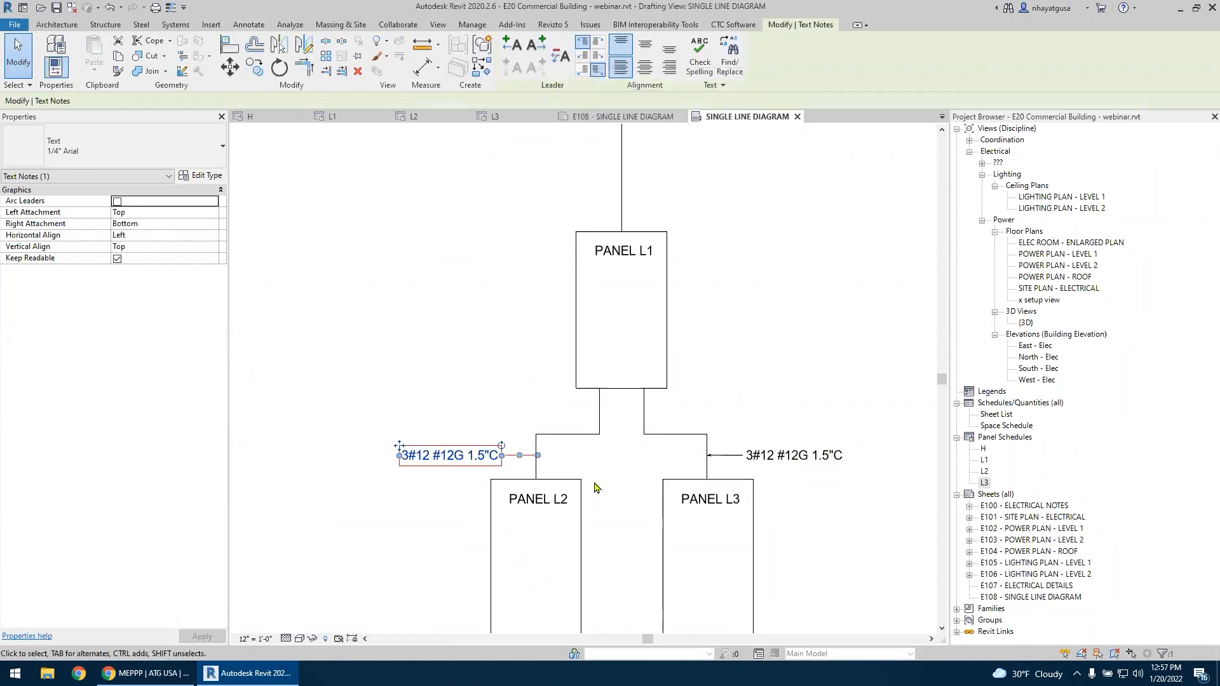
key(Left)
key(Left)
scroll(470, 461, up, 3)
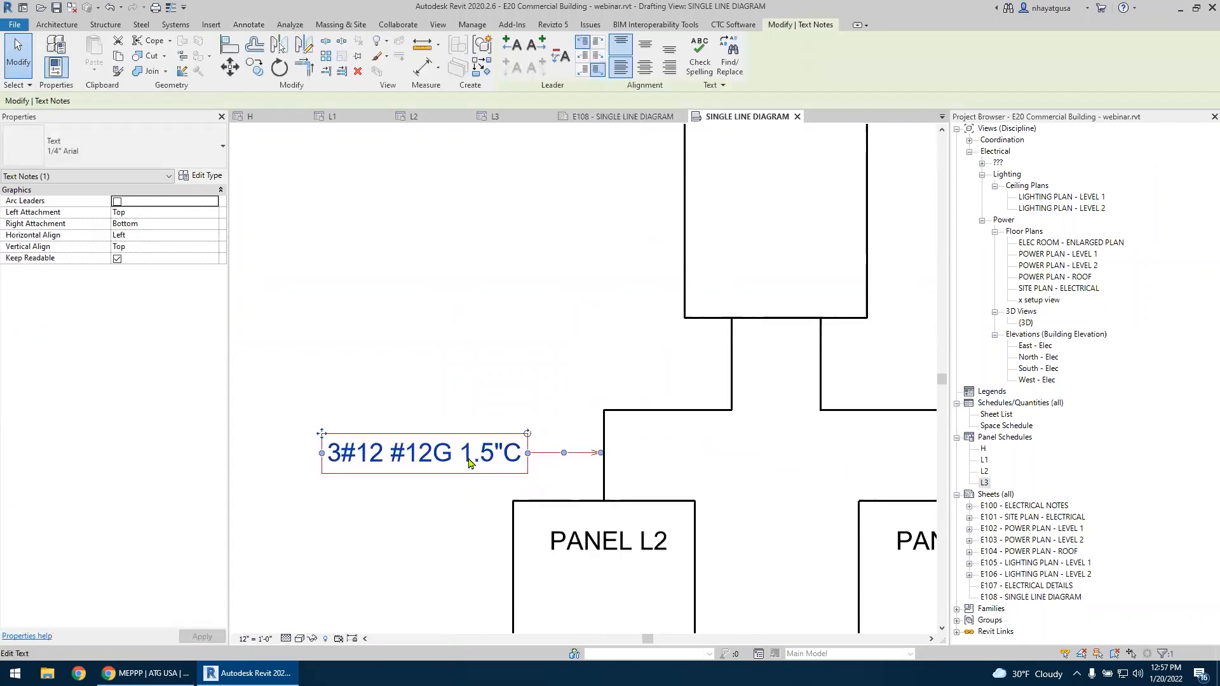
Copy the 3#12 #12G 1.5"C note with its leader from the PANEL L3 feeder to the feeder between PANEL H and PANEL L1
click(506, 338)
scroll(507, 337, down, 3)
middle_drag(540, 289, 460, 425)
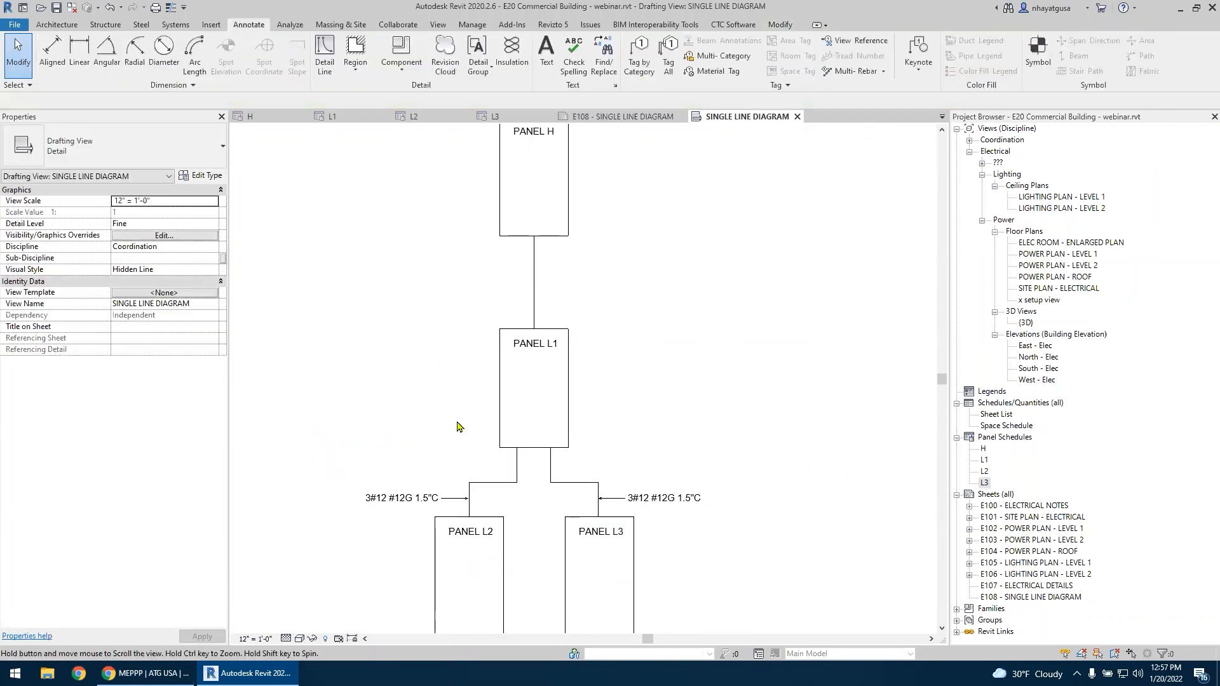
click(651, 500)
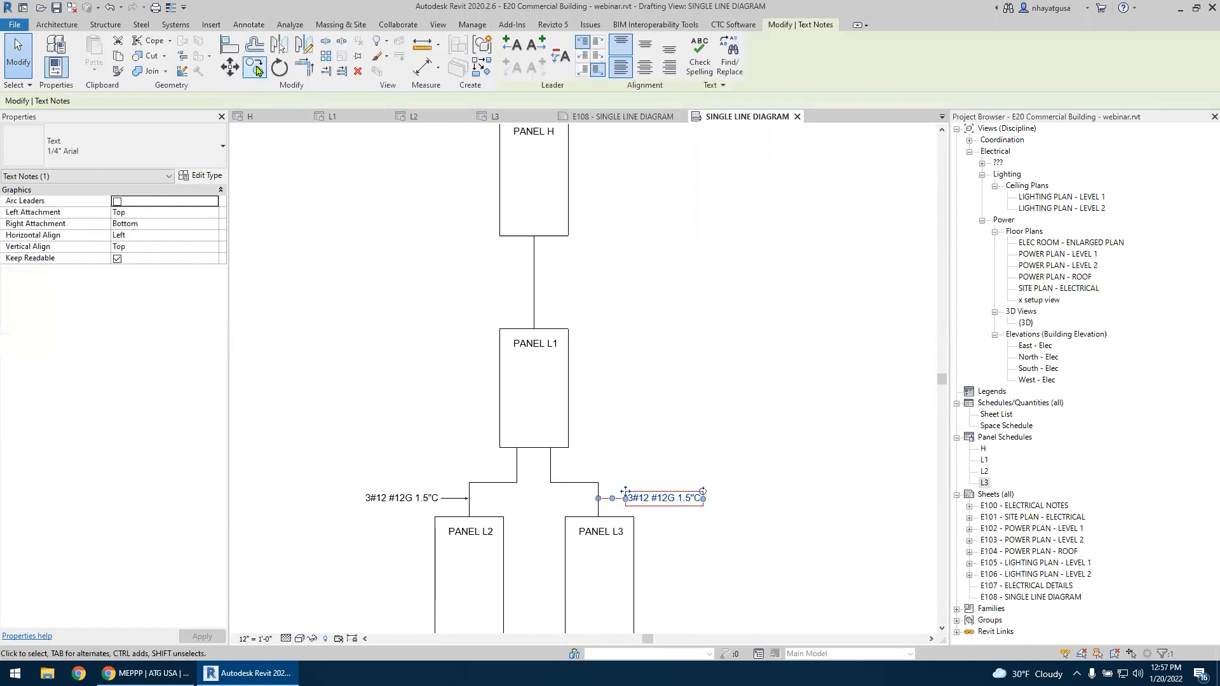
click(255, 66)
click(599, 502)
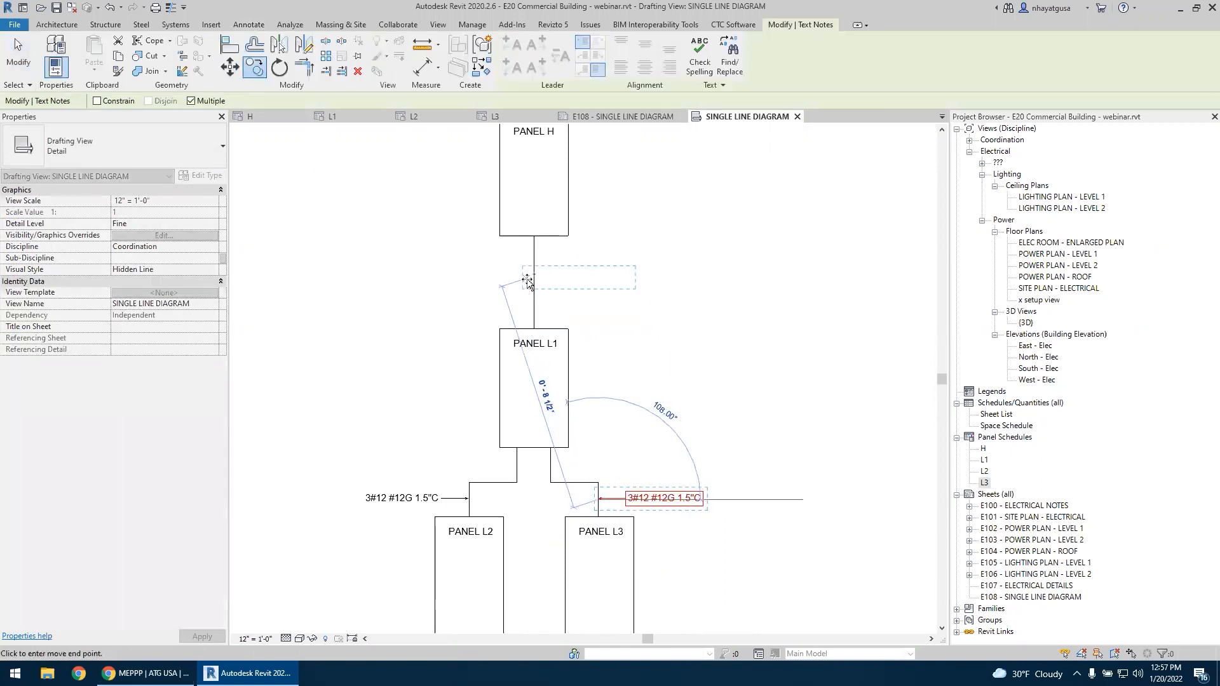
click(645, 343)
key(Escape)
key(Escape)
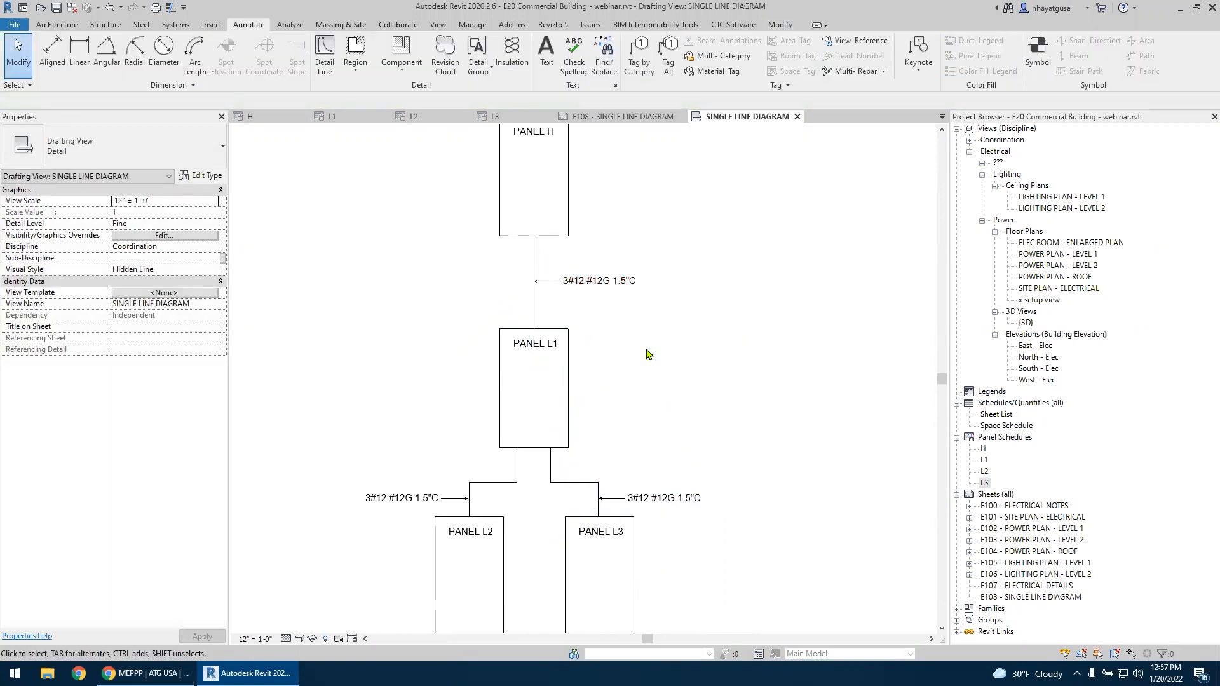
Review the annotated single line diagram from PANEL H down to PANEL L2 and PANEL L3
middle_drag(648, 275, 639, 336)
click(558, 299)
scroll(624, 318, down, 3)
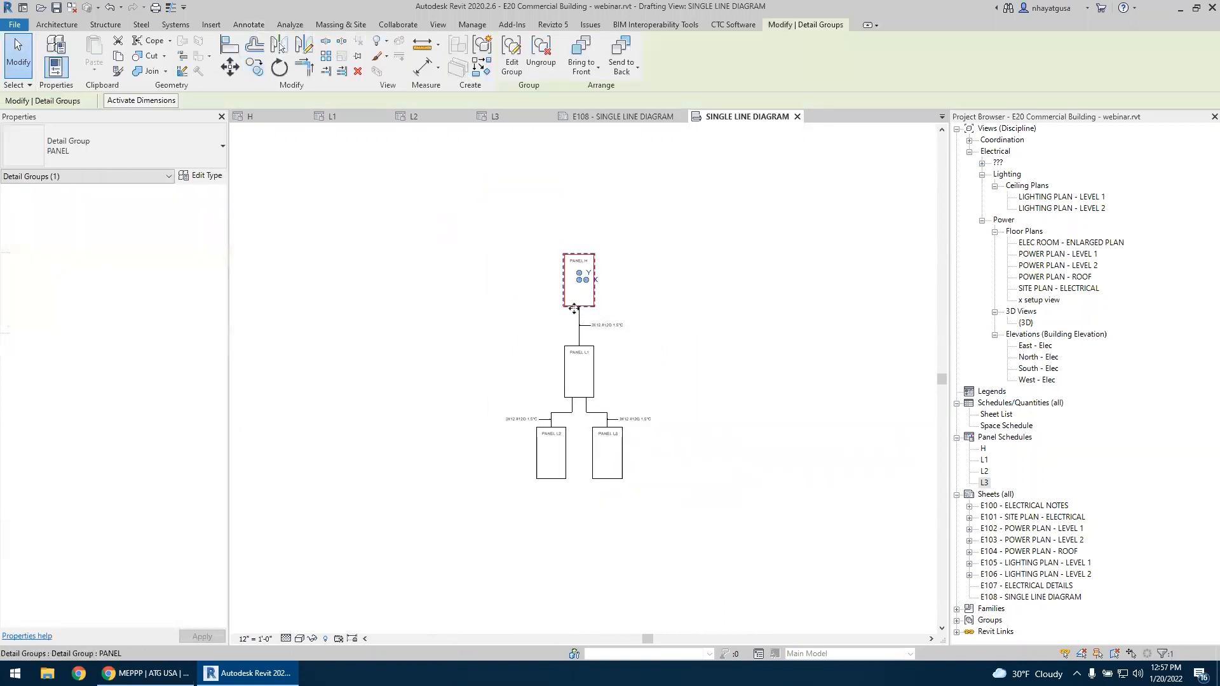
key(Escape)
scroll(595, 315, up, 5)
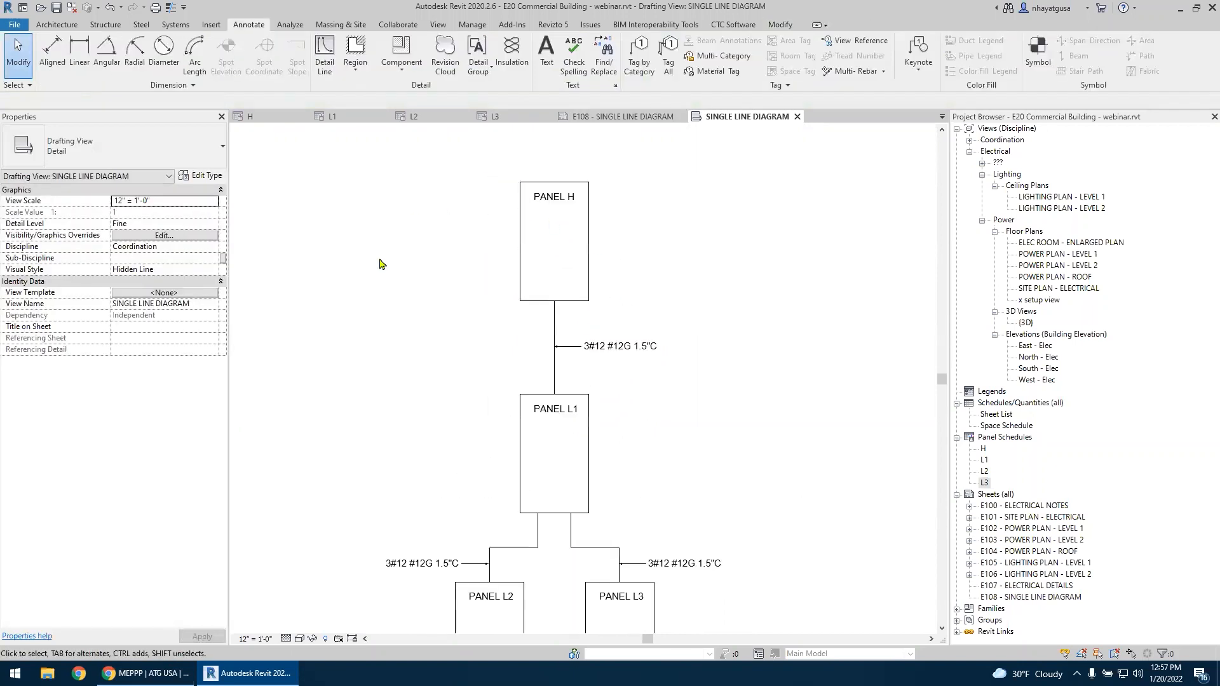
scroll(381, 264, down, 4)
scroll(699, 381, up, 5)
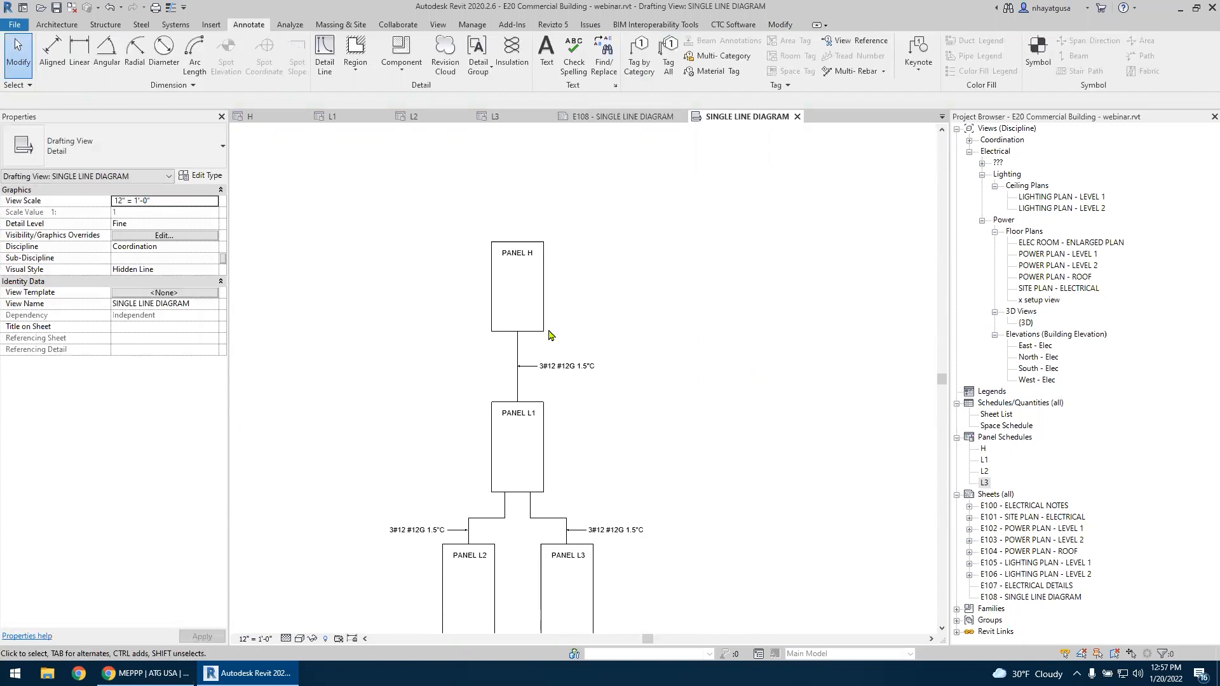
middle_drag(702, 337, 678, 343)
scroll(658, 346, down, 1)
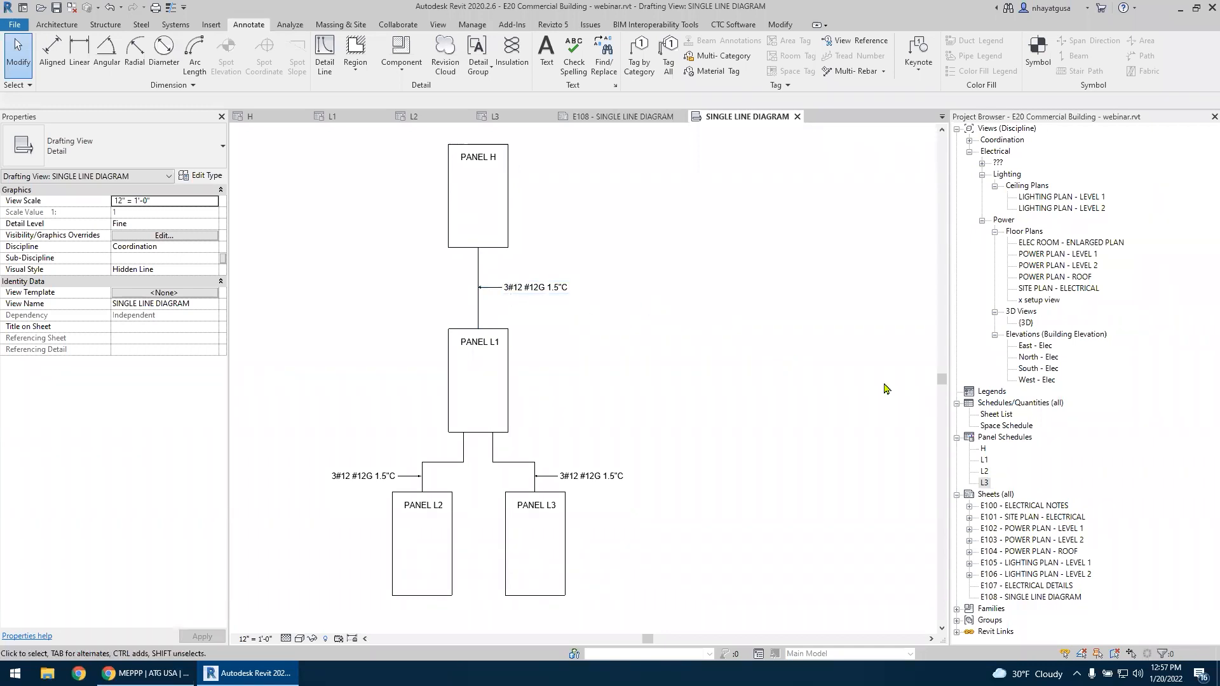
Place the SINGLE LINE DIAGRAM drafting view on sheet E108 beside the panel schedules
double_click(1036, 597)
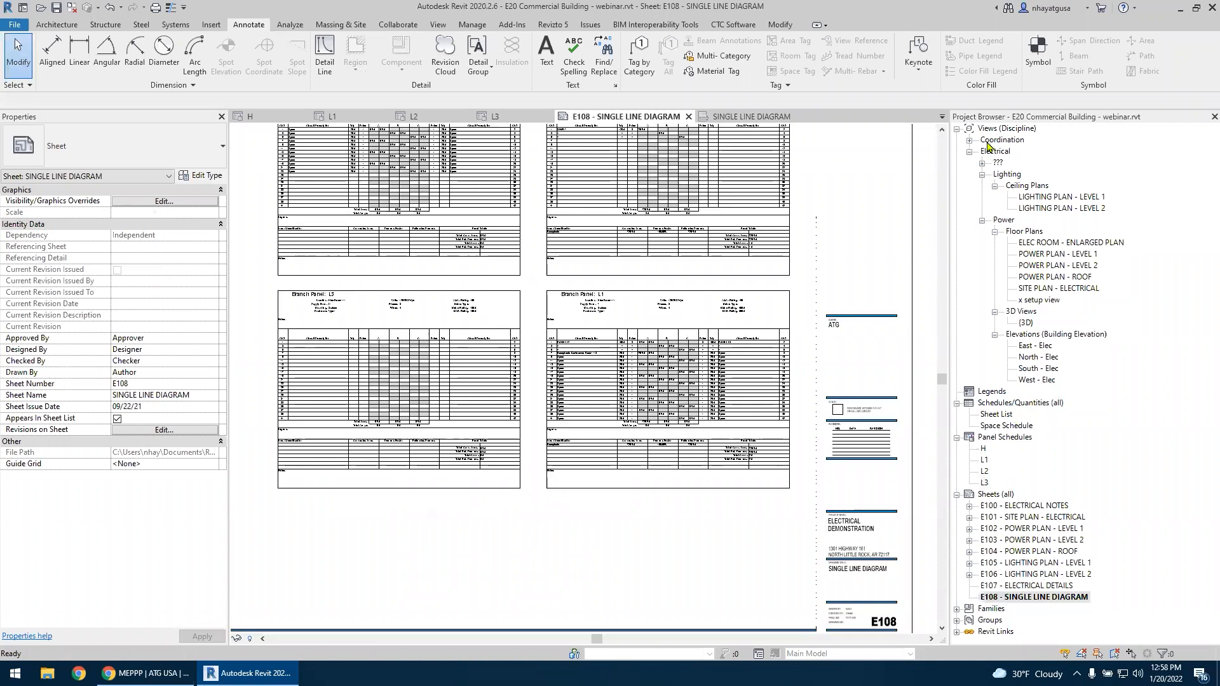
click(990, 141)
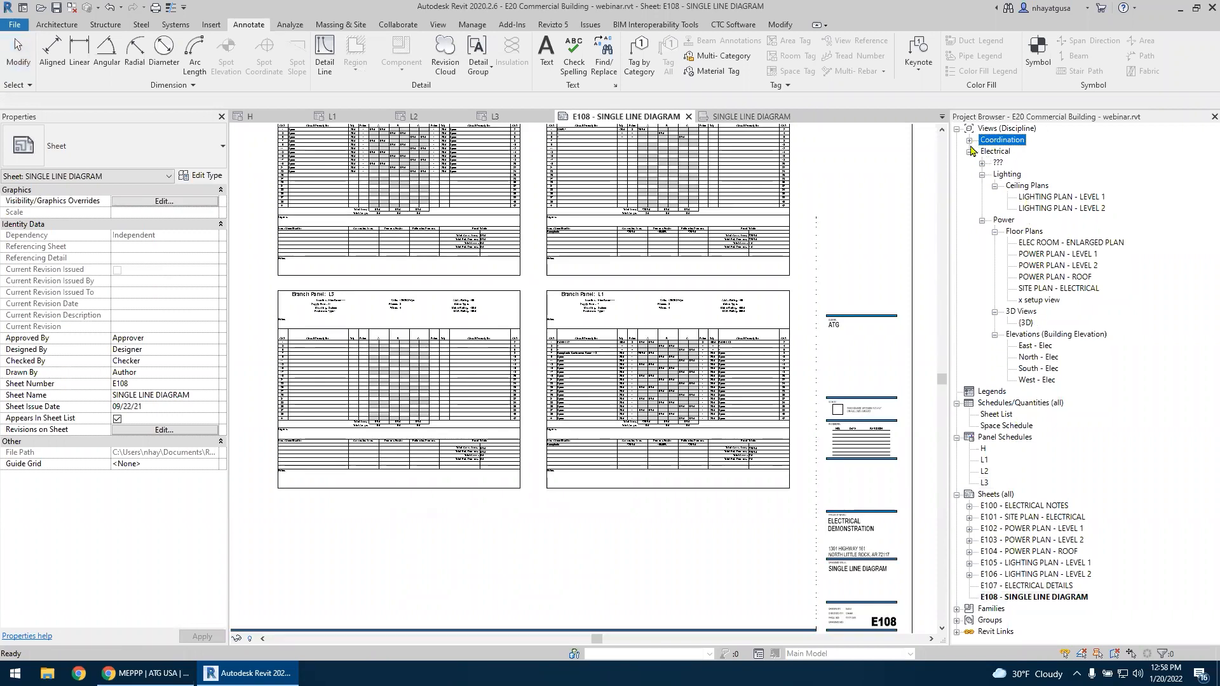
click(970, 140)
click(995, 163)
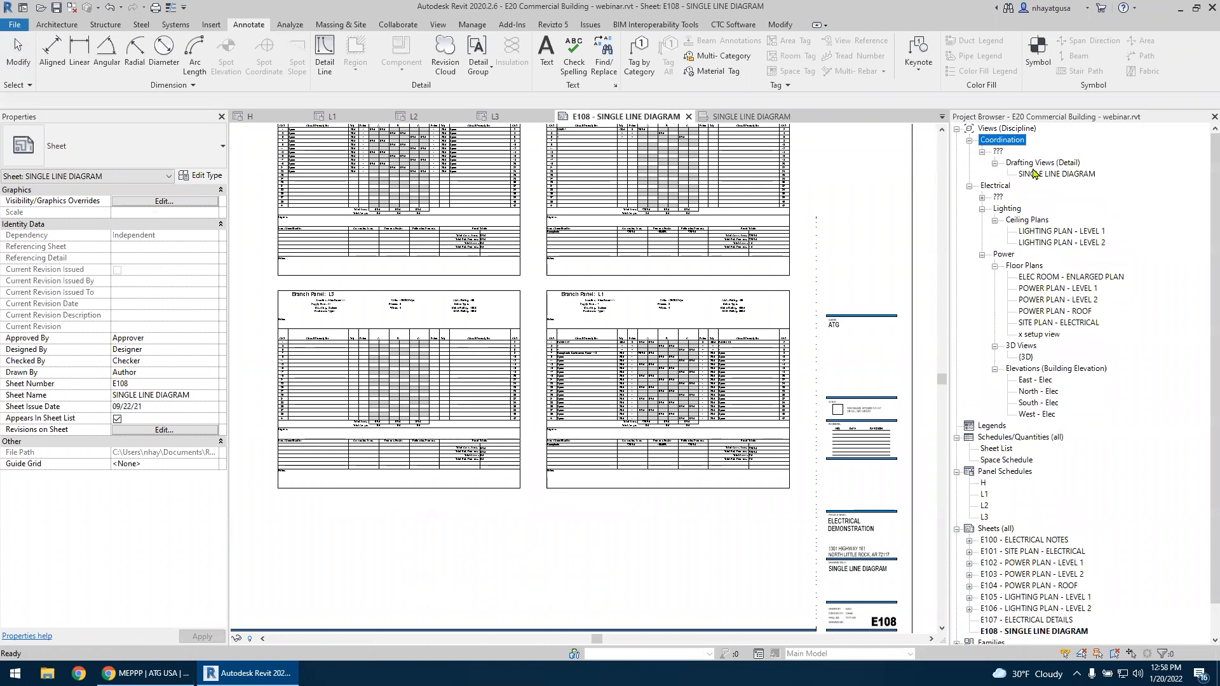
click(1057, 174)
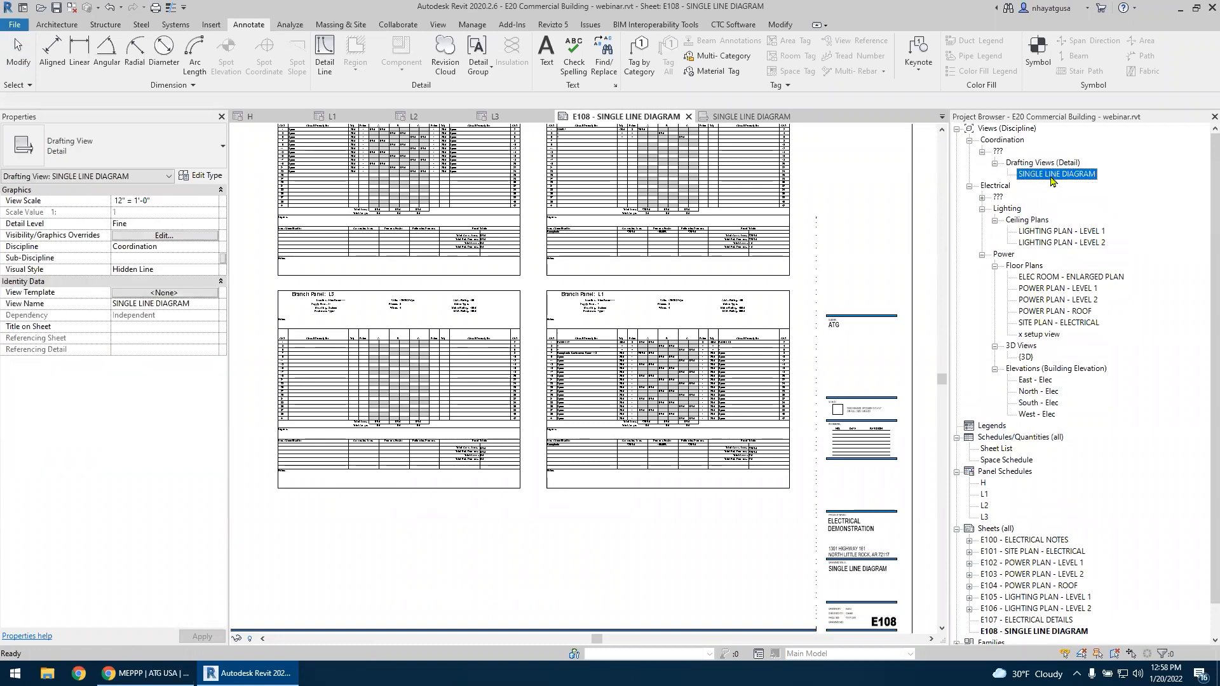
drag(1056, 177, 737, 552)
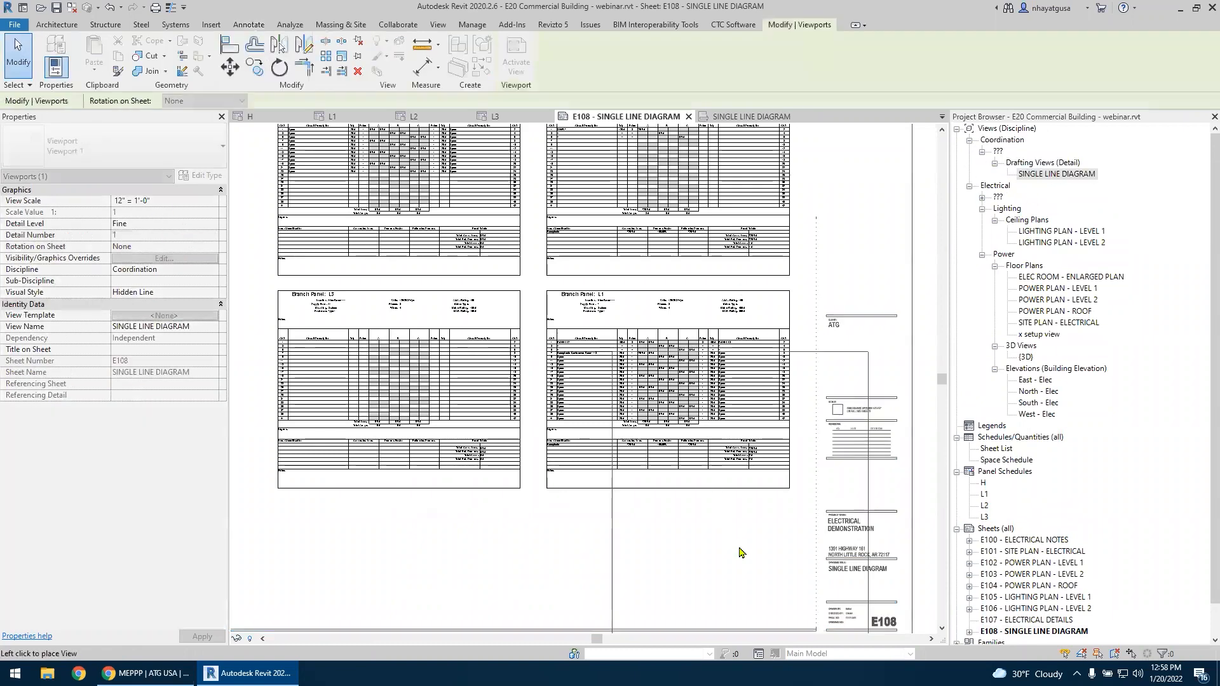
scroll(714, 470, down, 5)
click(506, 403)
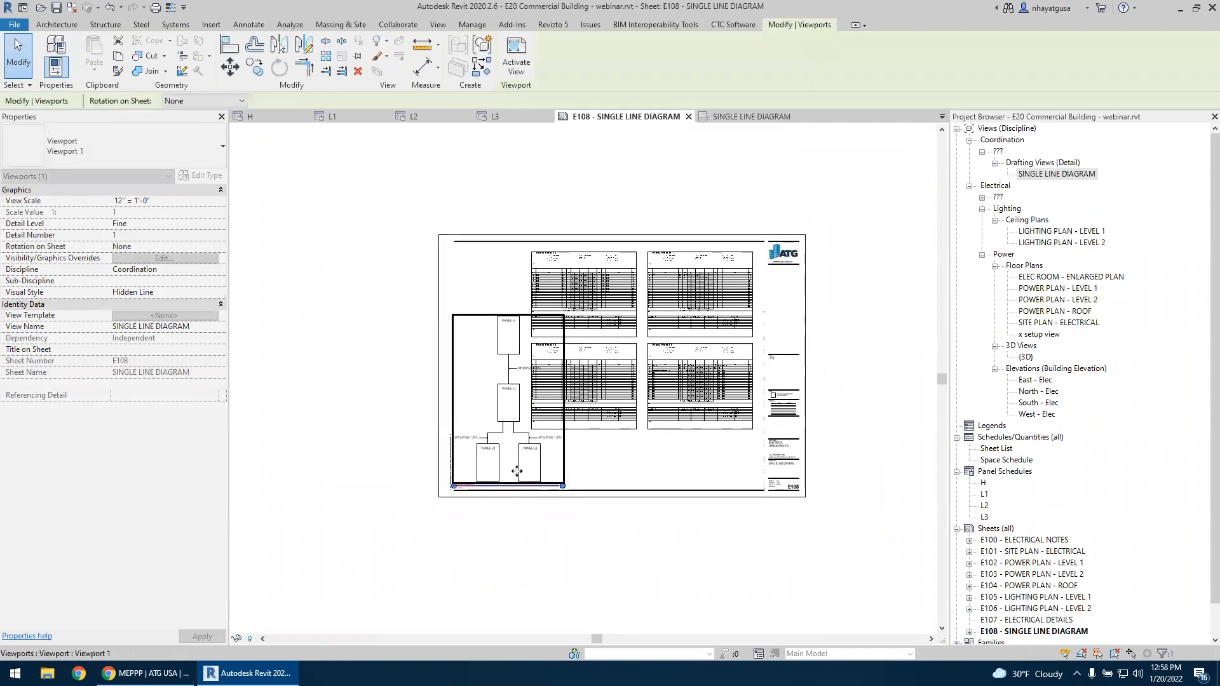
Move the single line diagram viewport on sheet E108 slightly inward, away from the sheet's lower-left corner
scroll(518, 365, up, 4)
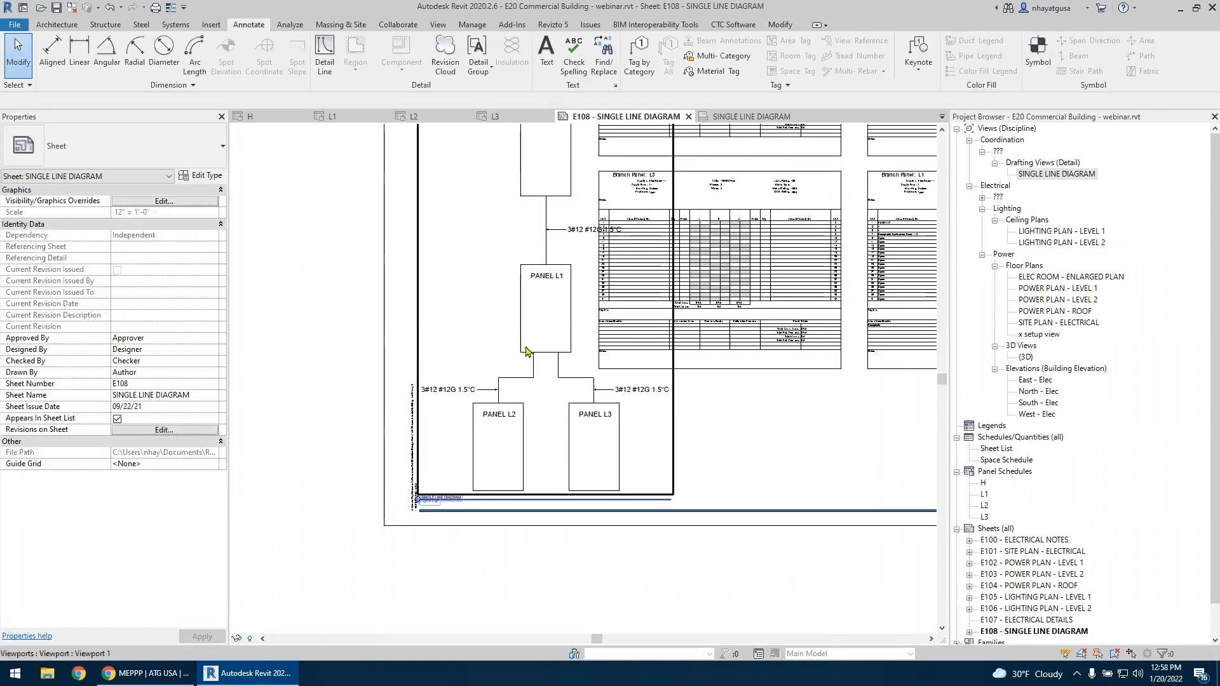
scroll(526, 336, down, 3)
click(526, 336)
drag(527, 335, 544, 329)
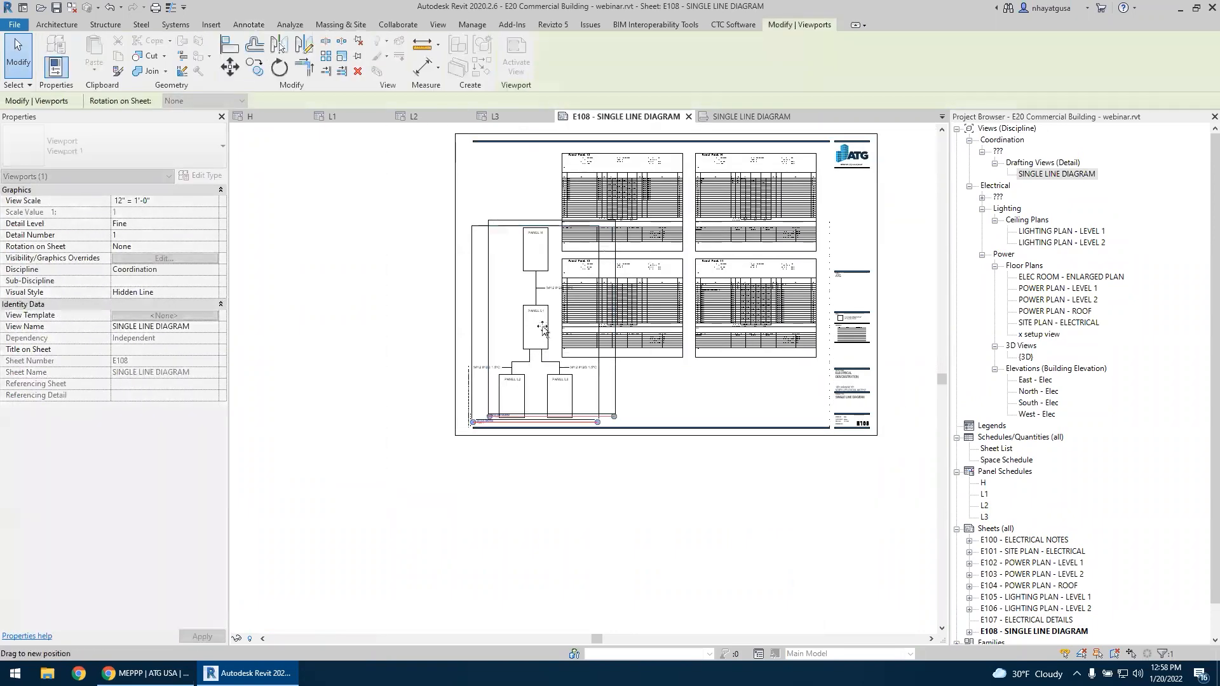
click(694, 382)
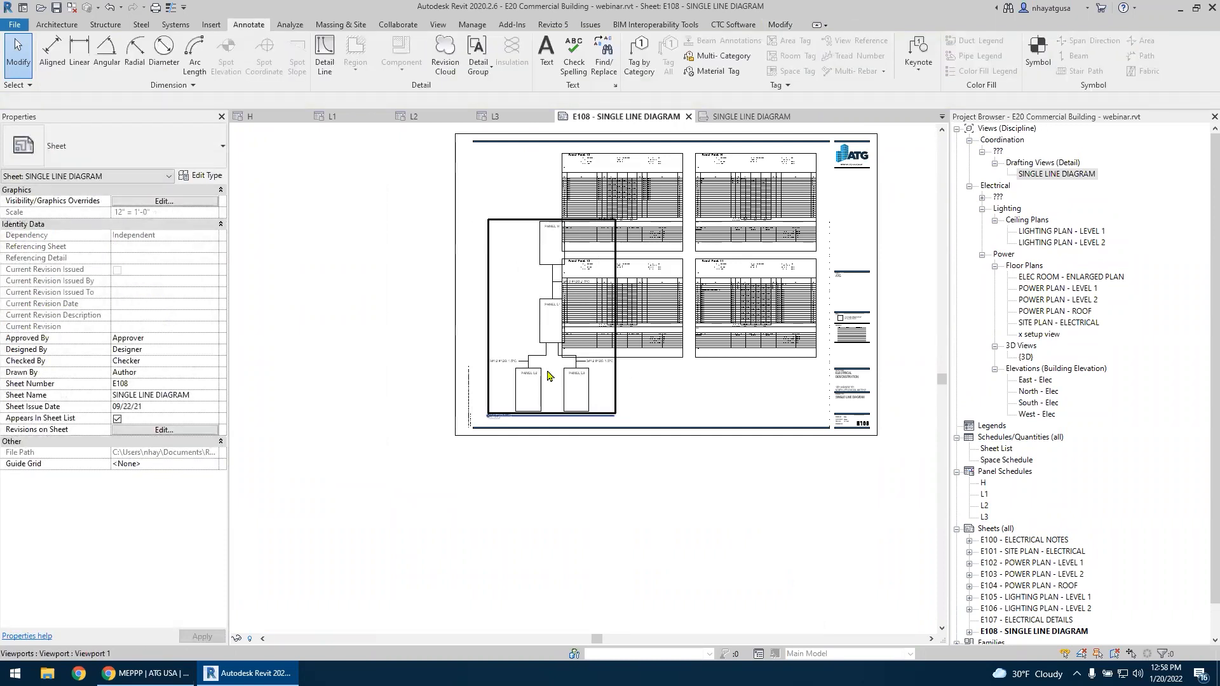
scroll(546, 370, up, 2)
middle_drag(511, 273, 467, 325)
scroll(468, 321, down, 4)
scroll(552, 436, down, 1)
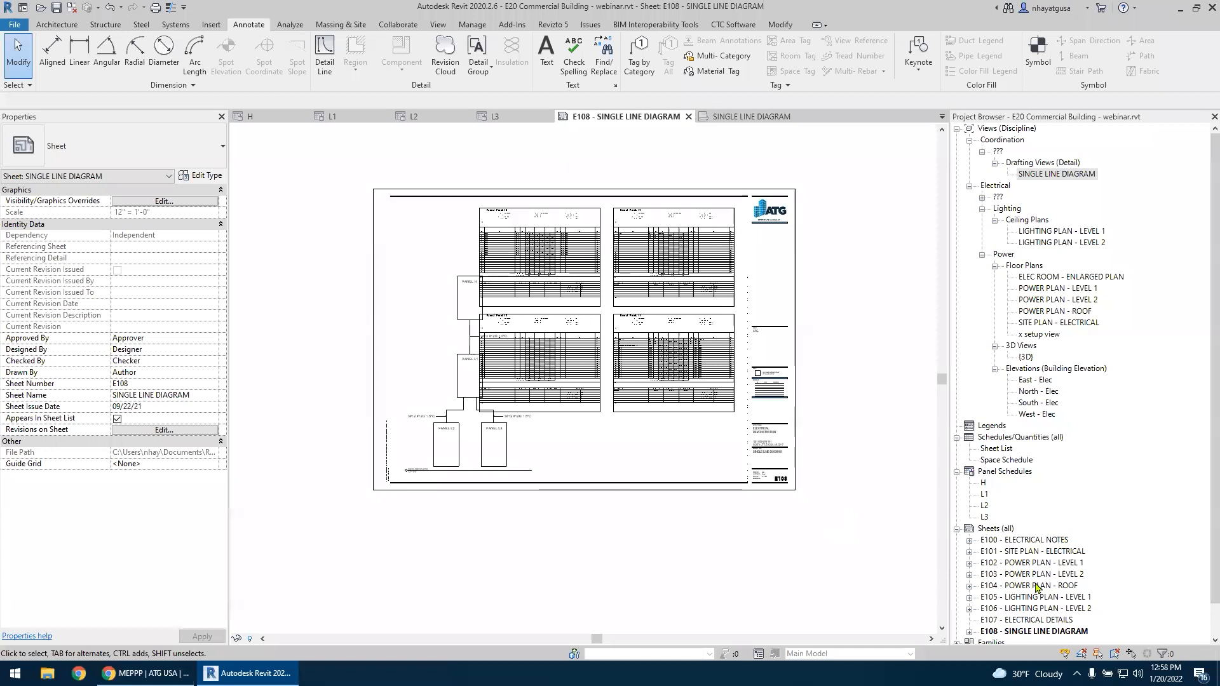
Create a new sheet with the Architectural Titleblock Family : 30x42 Arch titleblock
scroll(1014, 579, down, 1)
right_click(996, 495)
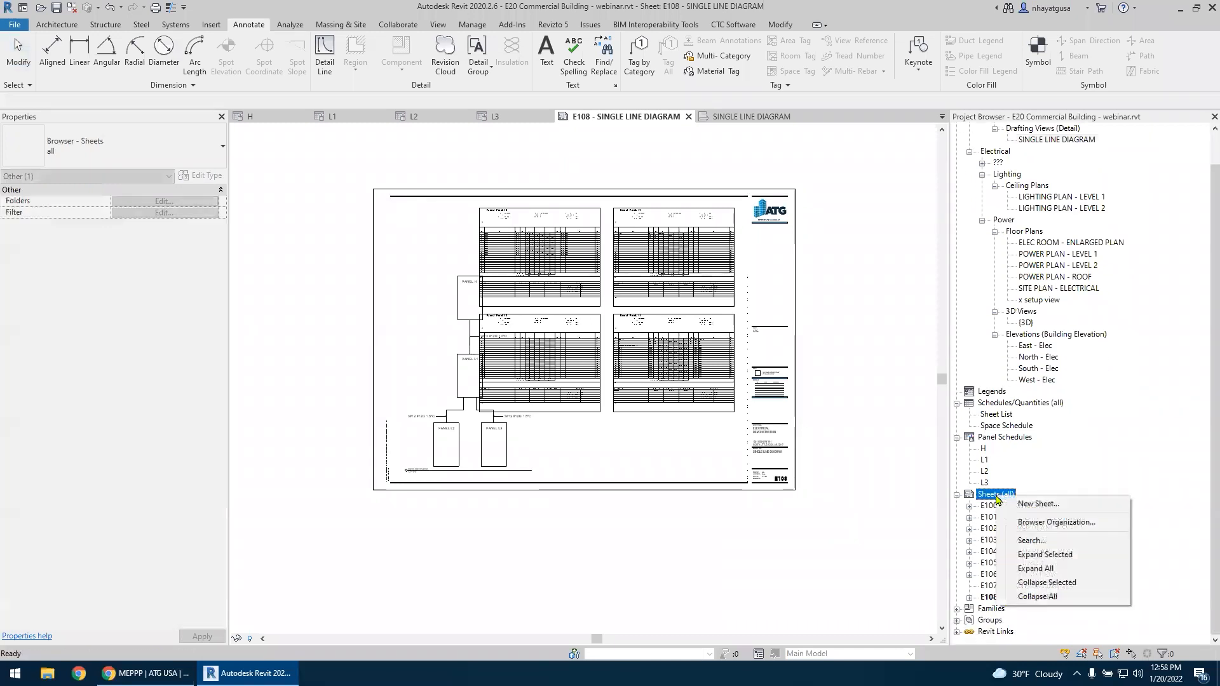
click(1035, 504)
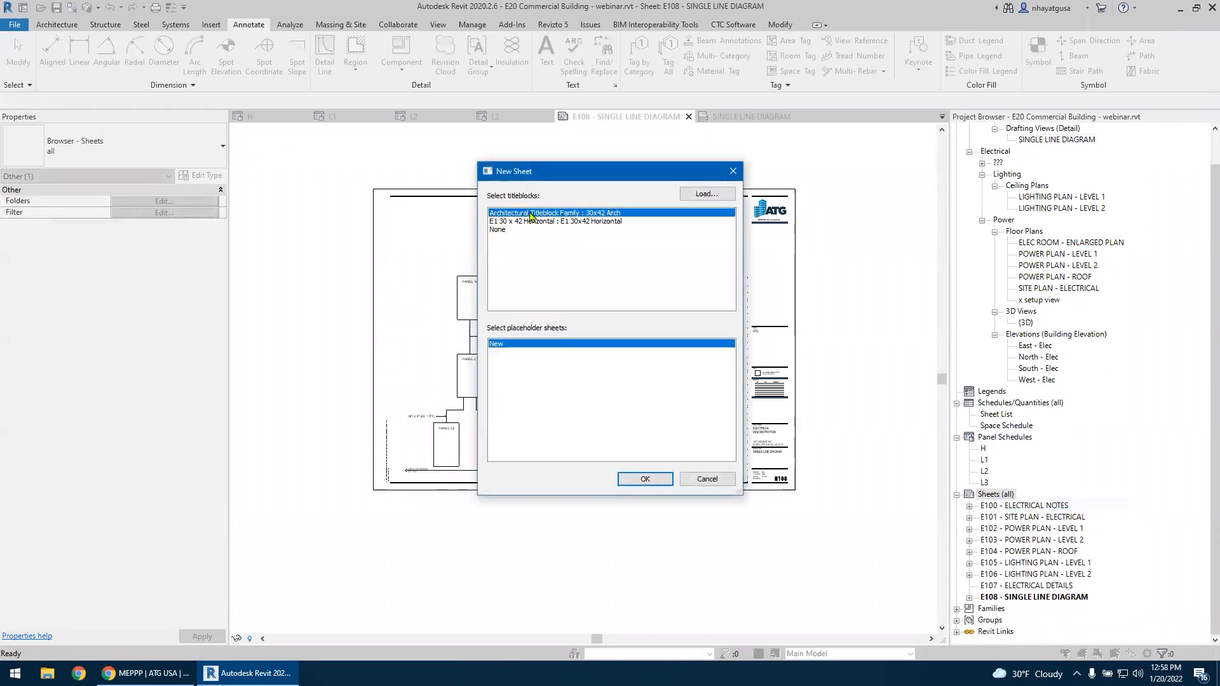
click(643, 479)
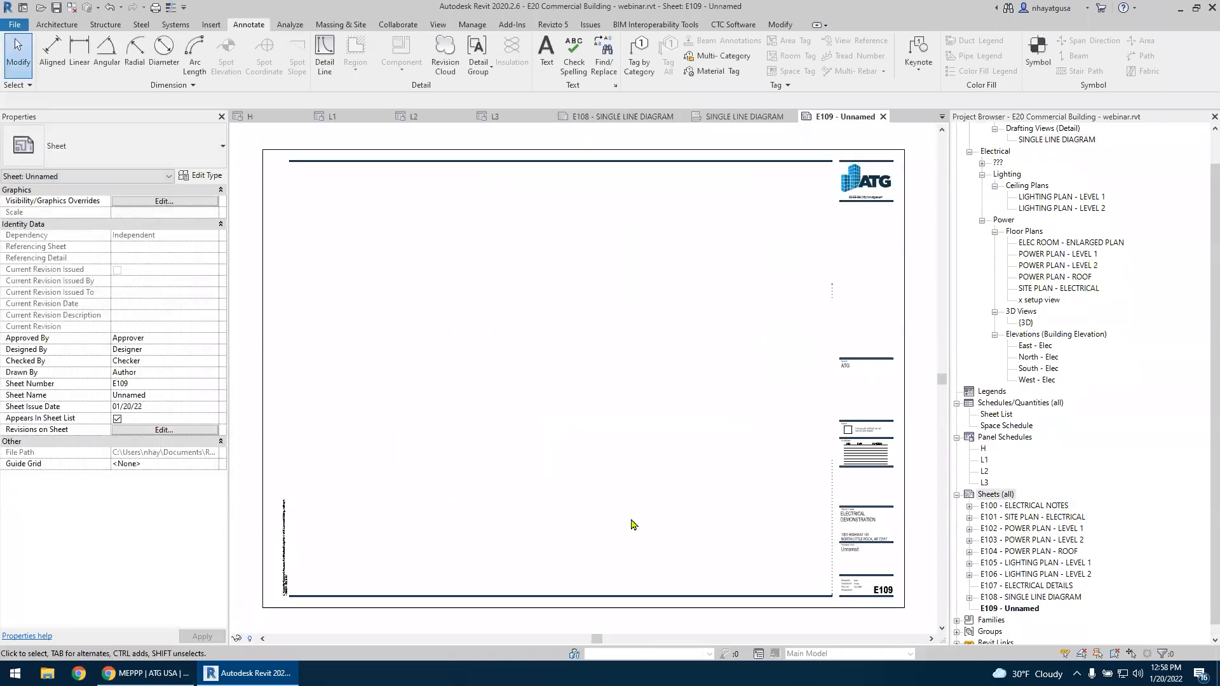
scroll(1019, 608, down, 1)
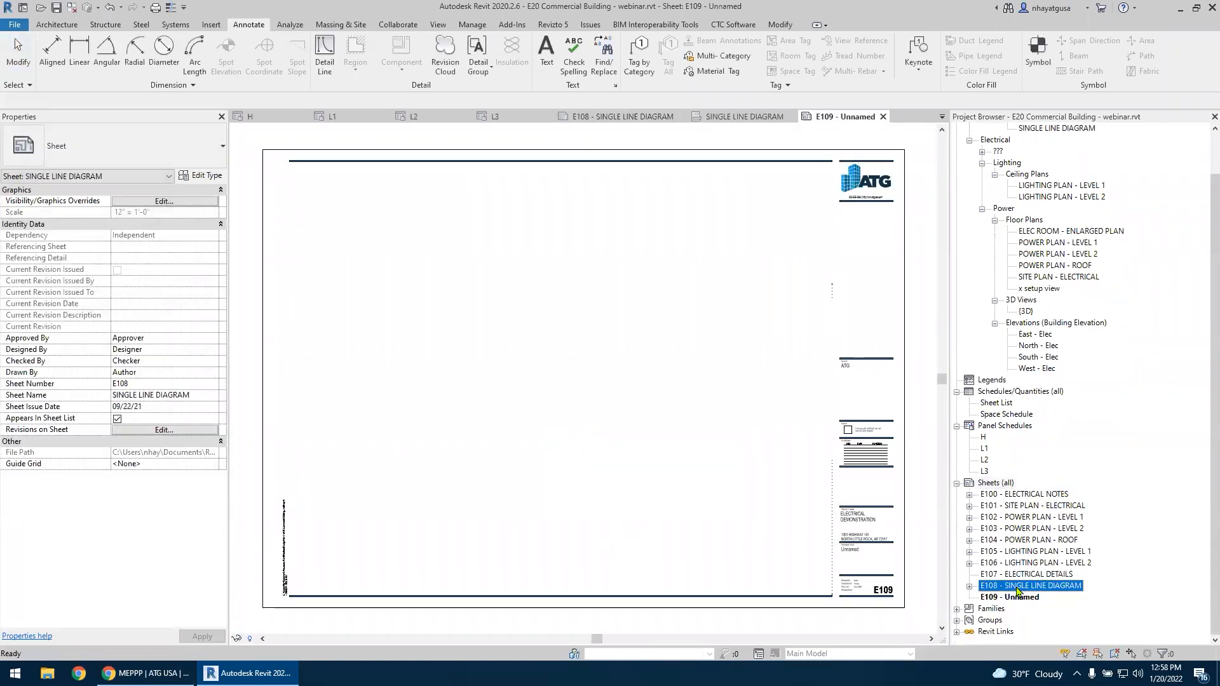
right_click(1017, 585)
click(1060, 467)
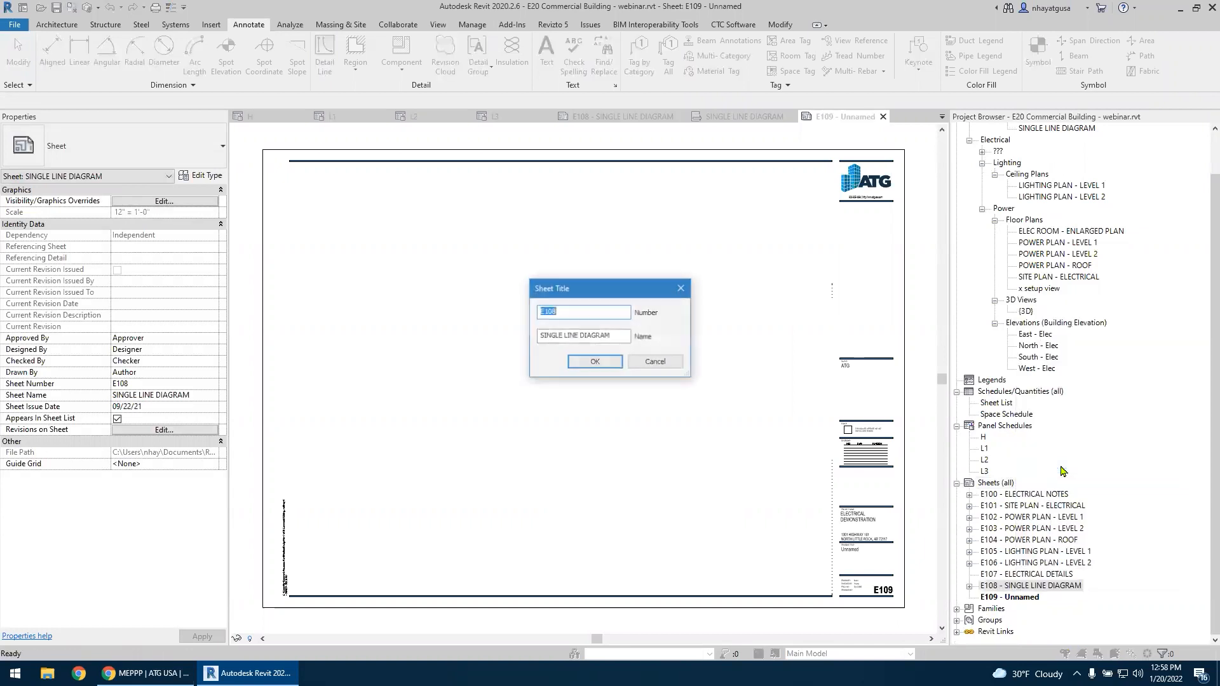
text(PANEL)
key(Escape)
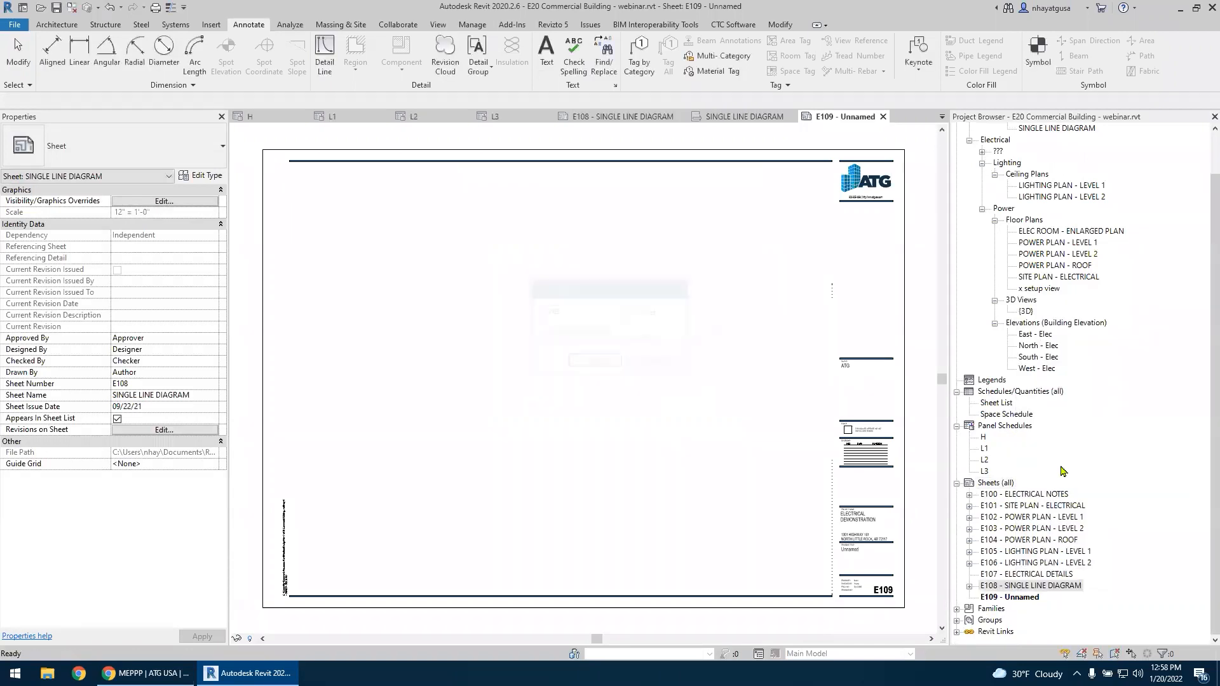
Rename sheet E108 as PANEL SCHEDULES, keeping its number
right_click(1060, 586)
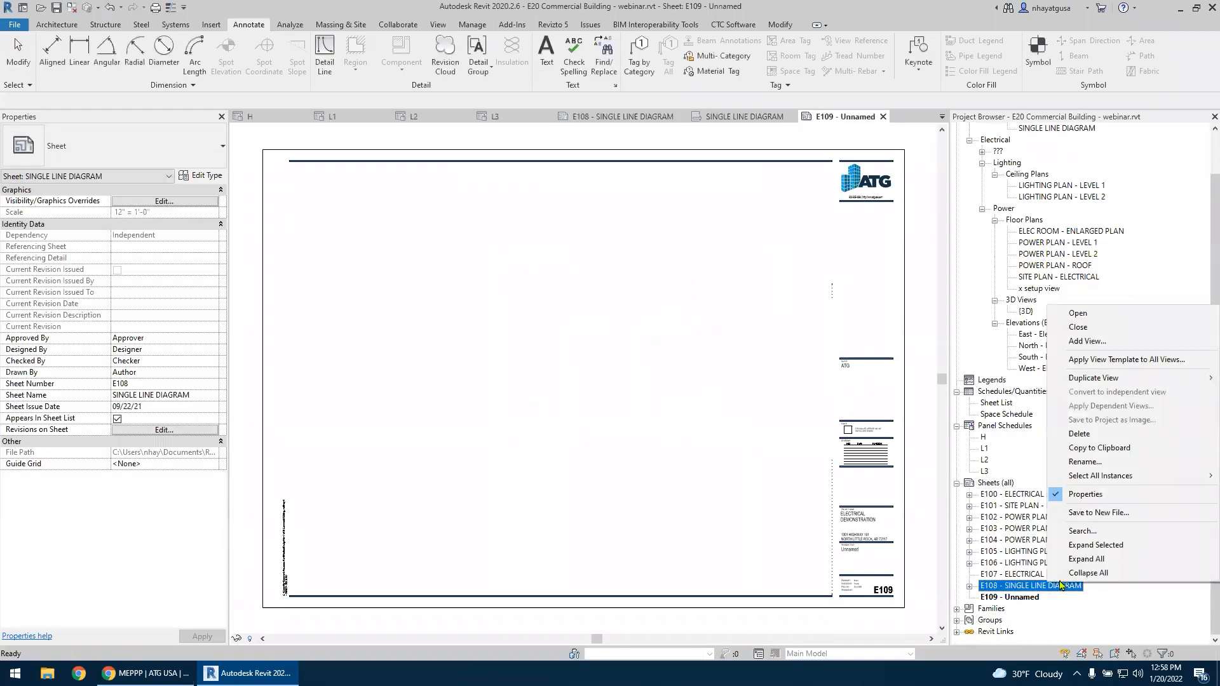
click(1100, 465)
key(Tab)
text(P)
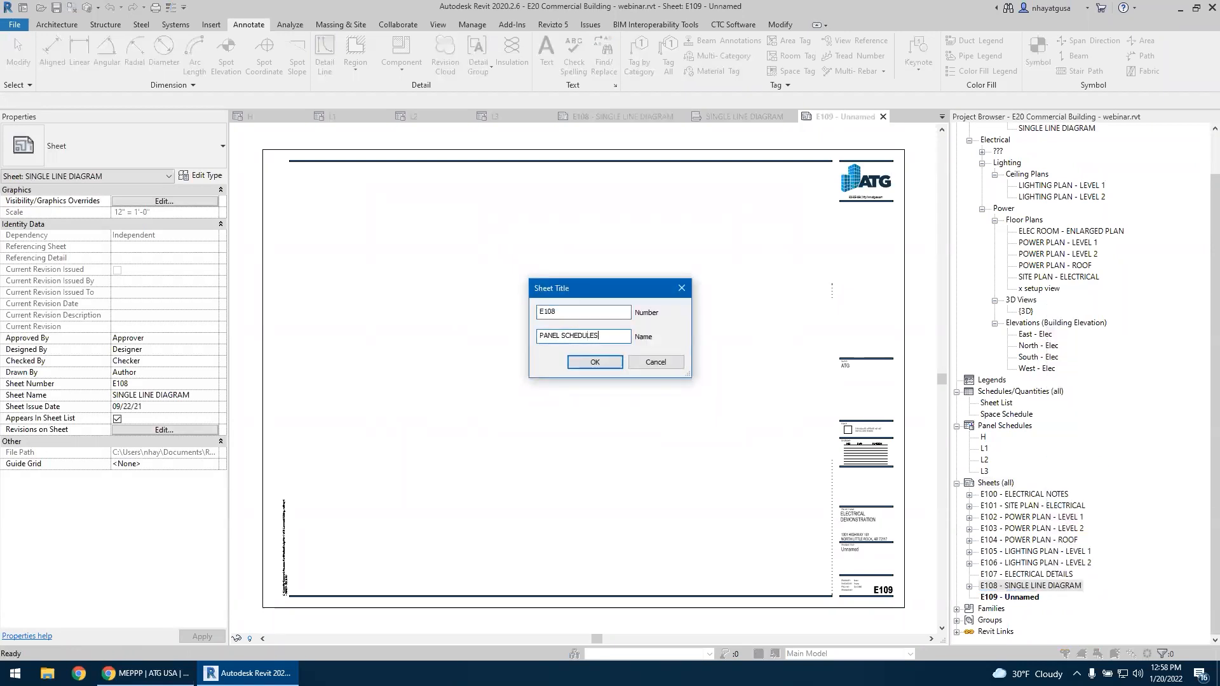
click(594, 361)
Rename the unnamed new sheet as SINGLE LINE with the sheet number E109
right_click(1030, 599)
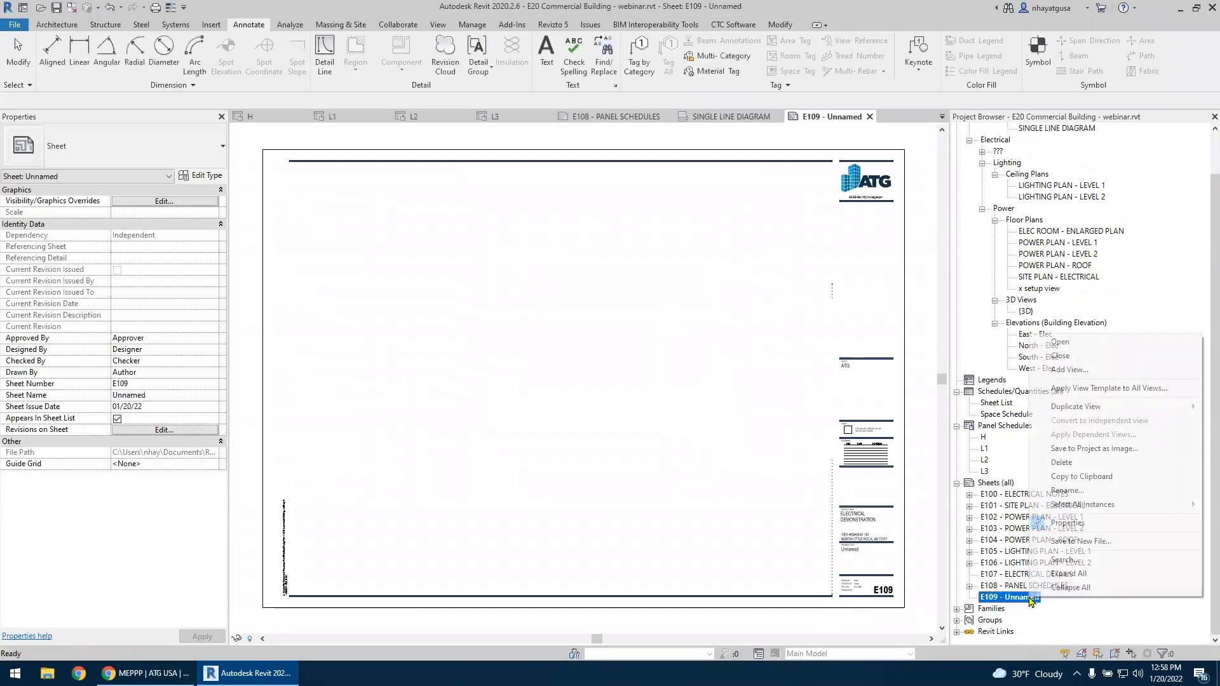
click(1087, 491)
text(SING)
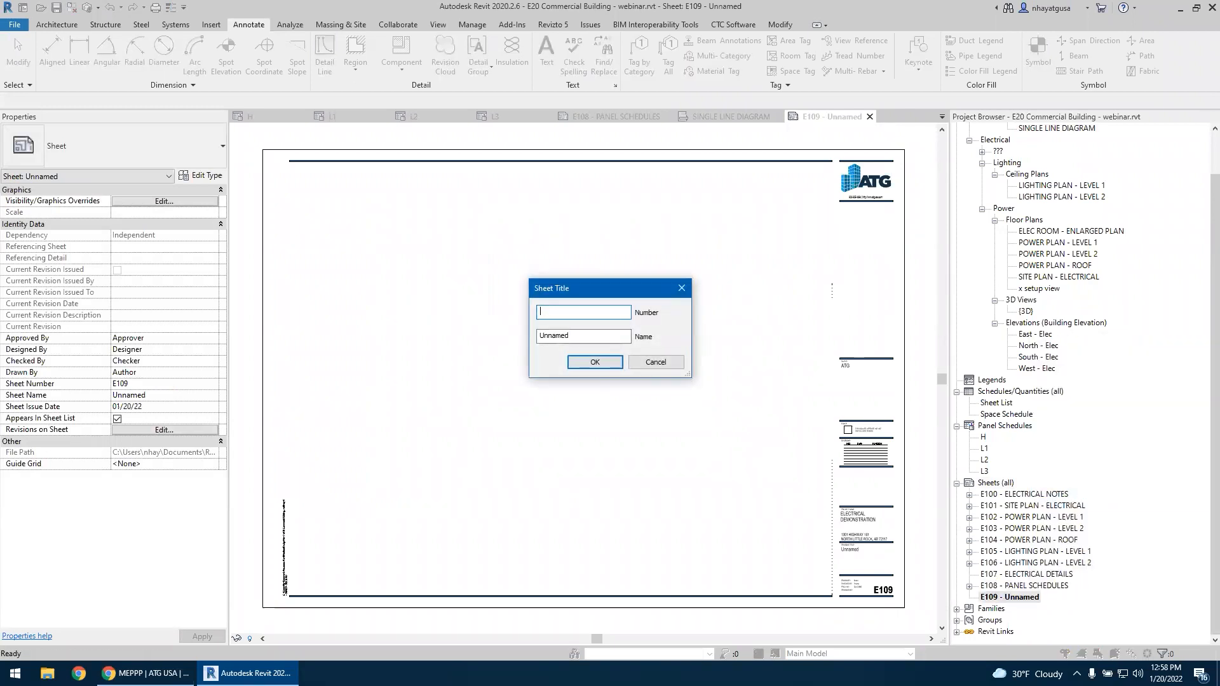
text(E109)
key(Tab)
text(PA)
text(NGLE LINE)
key(Return)
Transfer the SINGLE LINE DIAGRAM view from sheet E108 to the open area near the titleblock on sheet E109
click(970, 586)
drag(1058, 588, 746, 449)
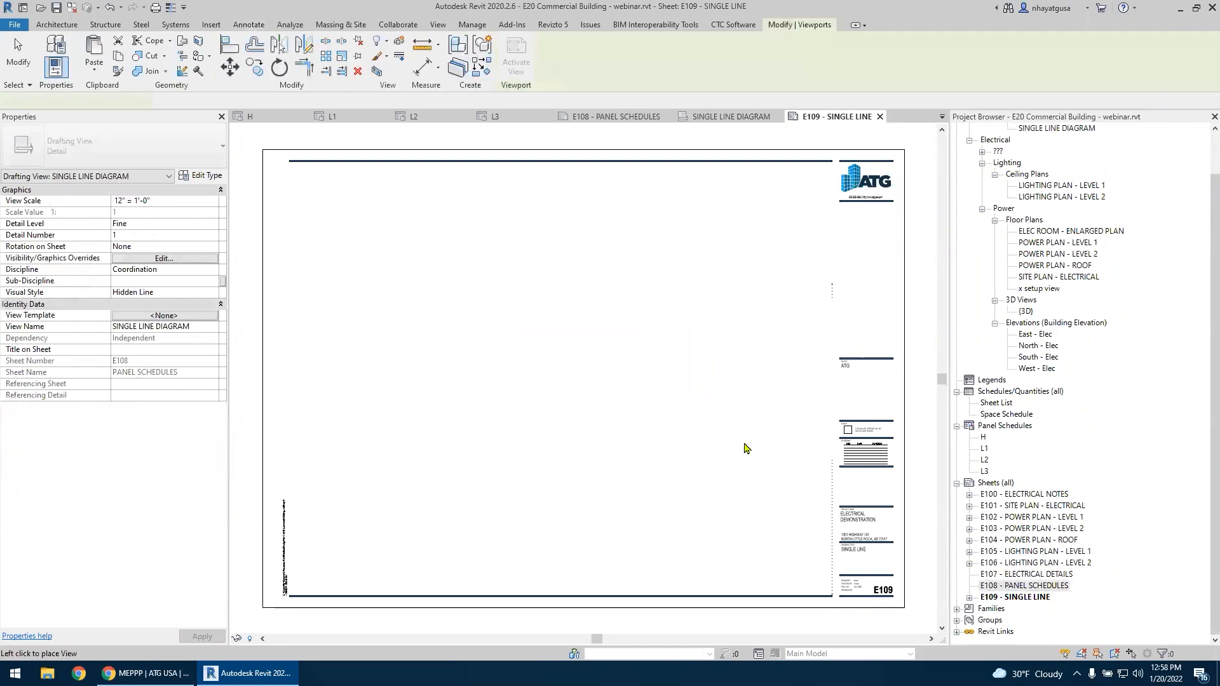
click(708, 355)
double_click(1014, 586)
double_click(1007, 597)
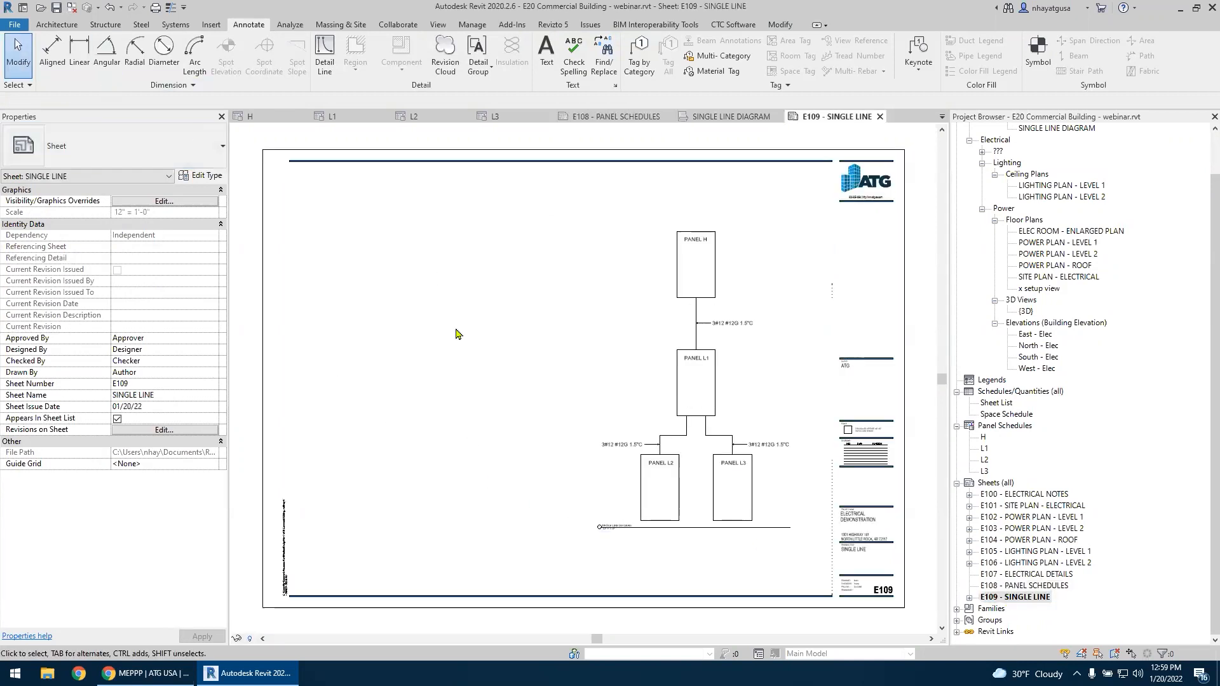
Switch to Chrome and examine the Mechanical Electrical Plumbing Productivity Pack page's description, overview and electrical key features
key(alt+Tab)
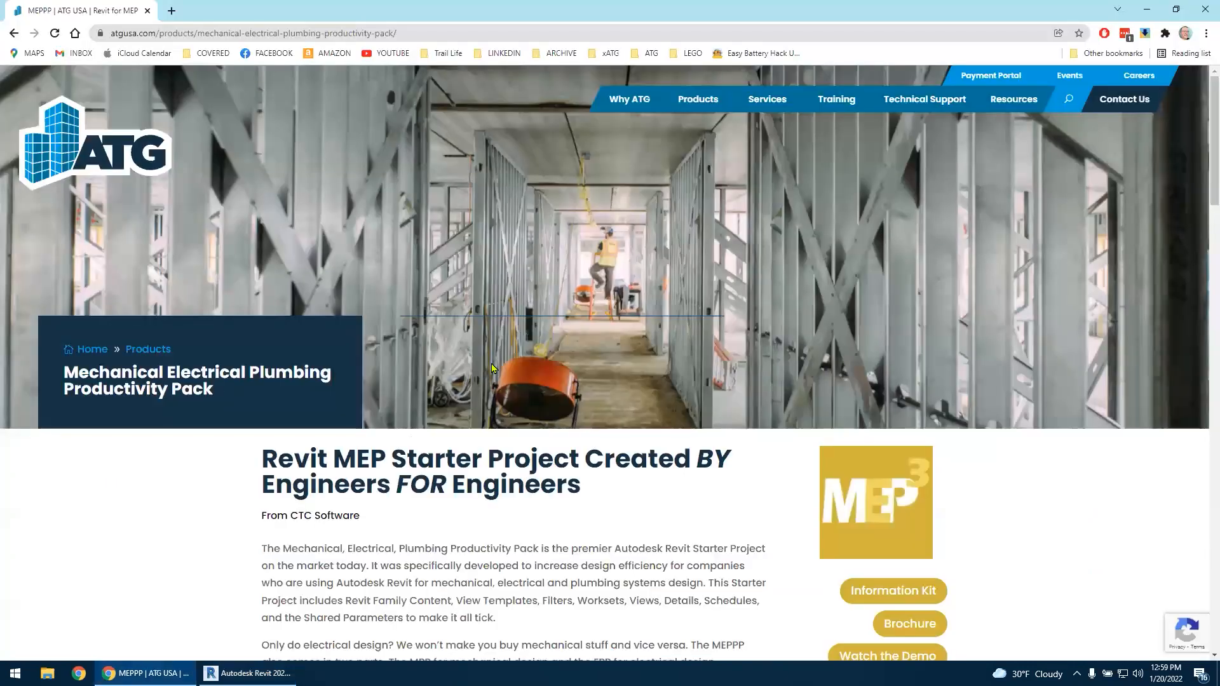
scroll(495, 373, down, 5)
scroll(495, 373, down, 4)
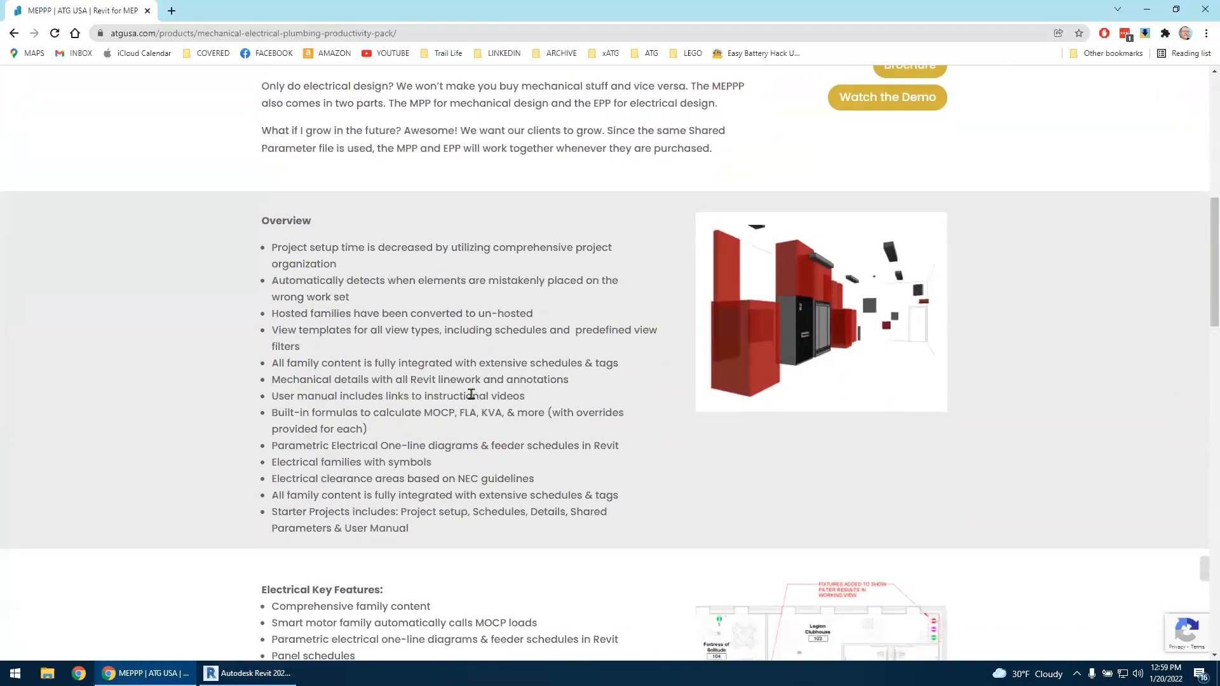
scroll(467, 391, up, 6)
scroll(467, 391, up, 3)
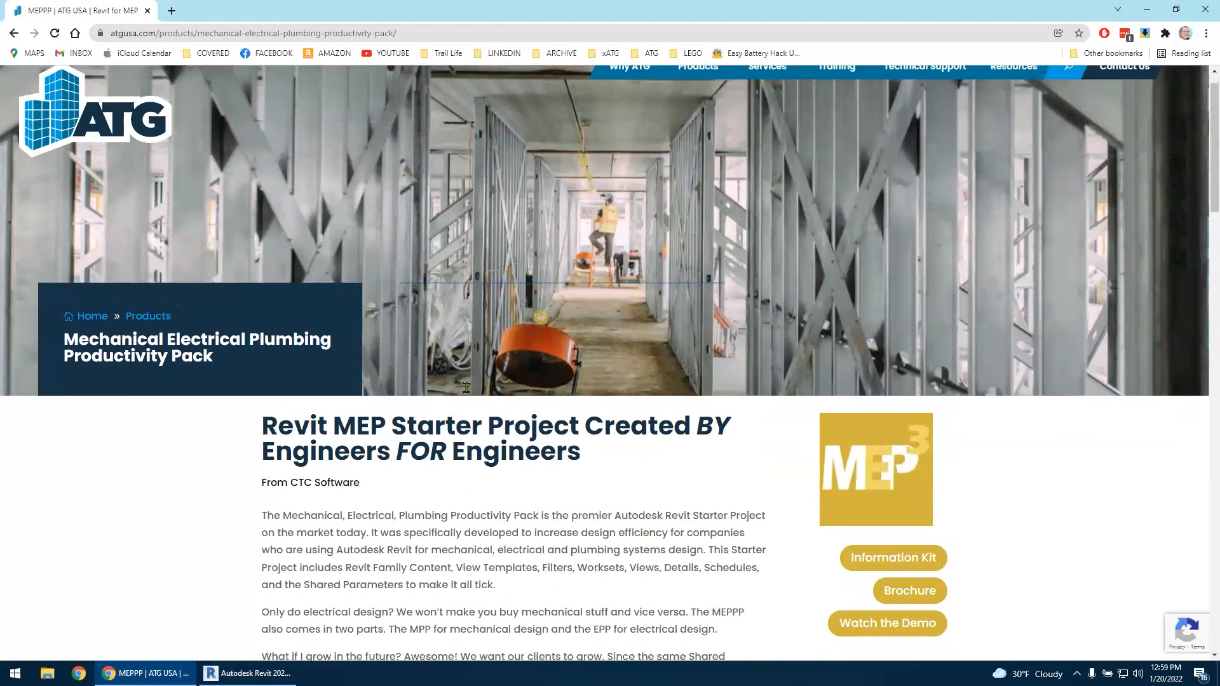
scroll(451, 390, down, 3)
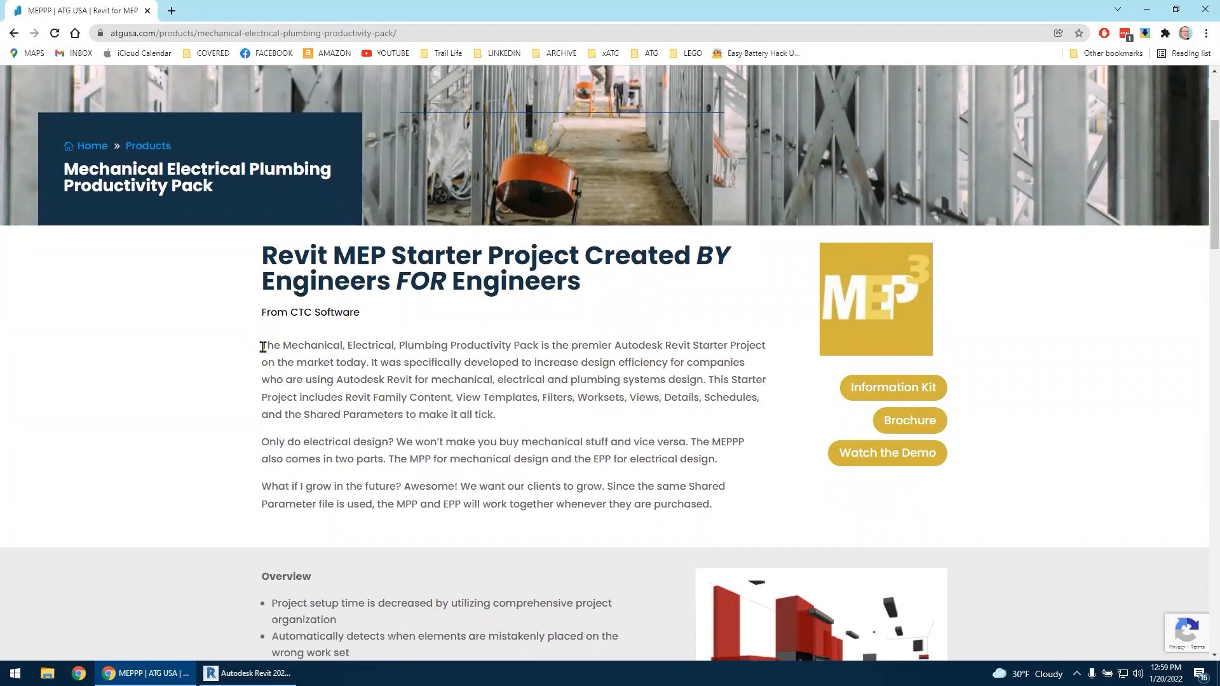
scroll(263, 347, down, 6)
scroll(263, 353, down, 3)
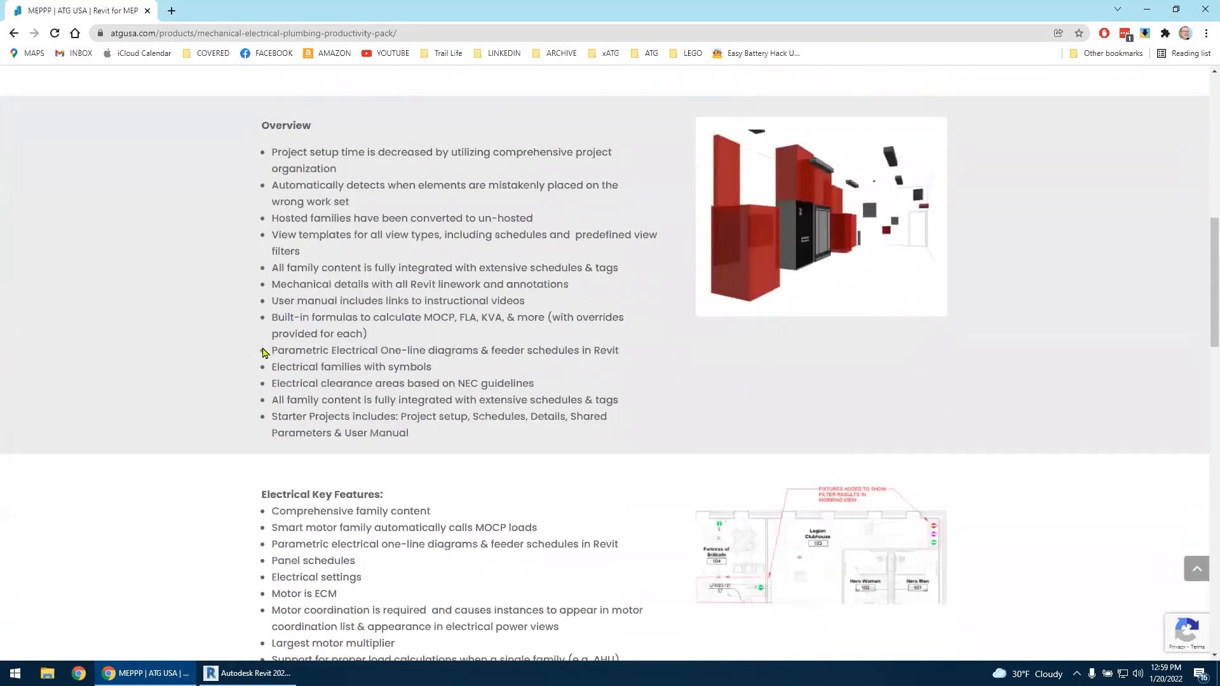
Close the meme photo covering the product page and review the page's overview and its information kit, brochure and demo links
scroll(264, 351, up, 4)
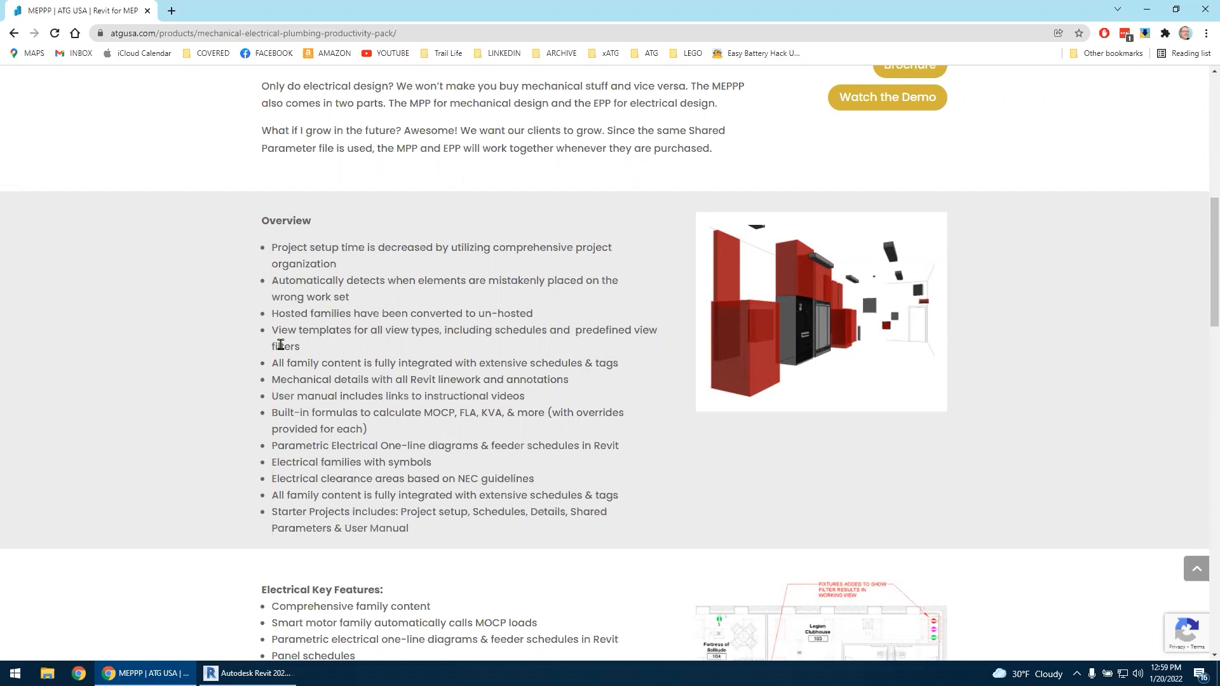
scroll(280, 344, up, 9)
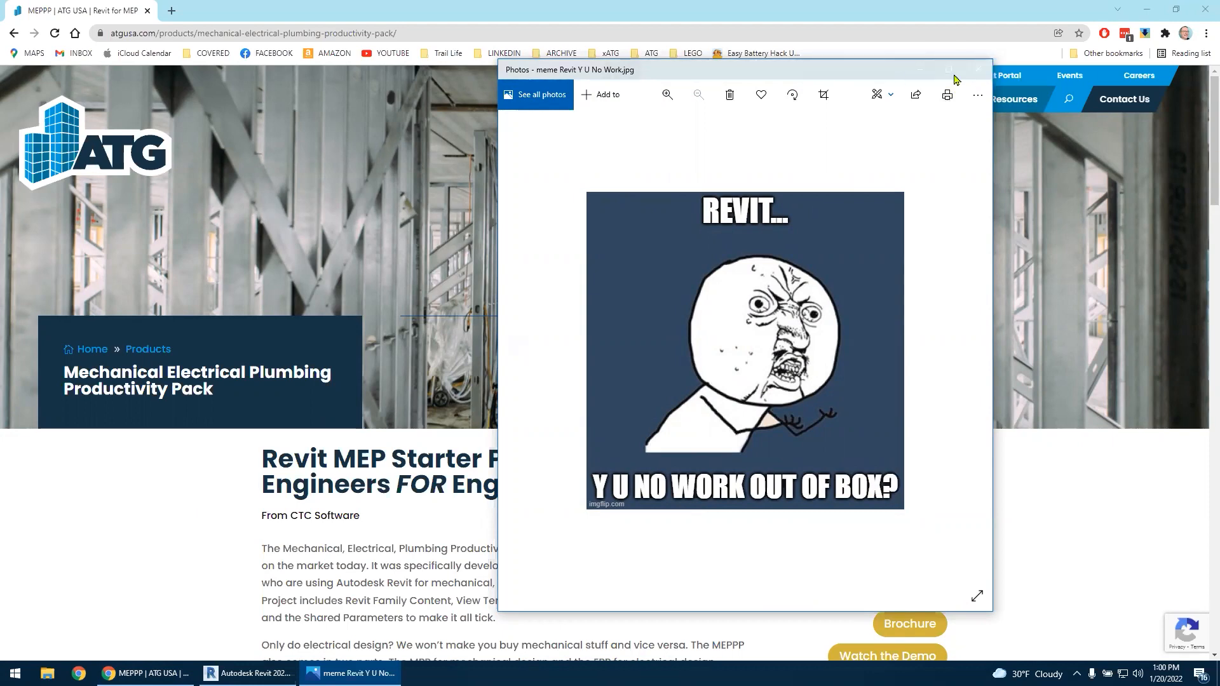
click(978, 71)
scroll(701, 523, down, 2)
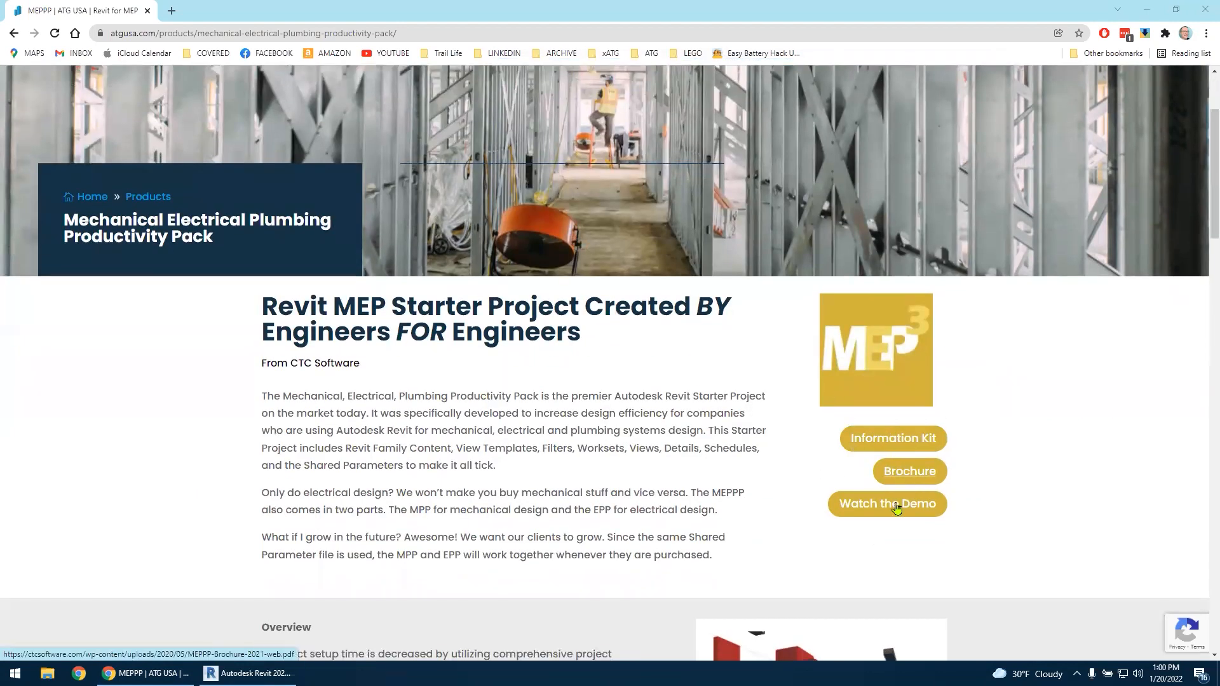
scroll(331, 484, up, 2)
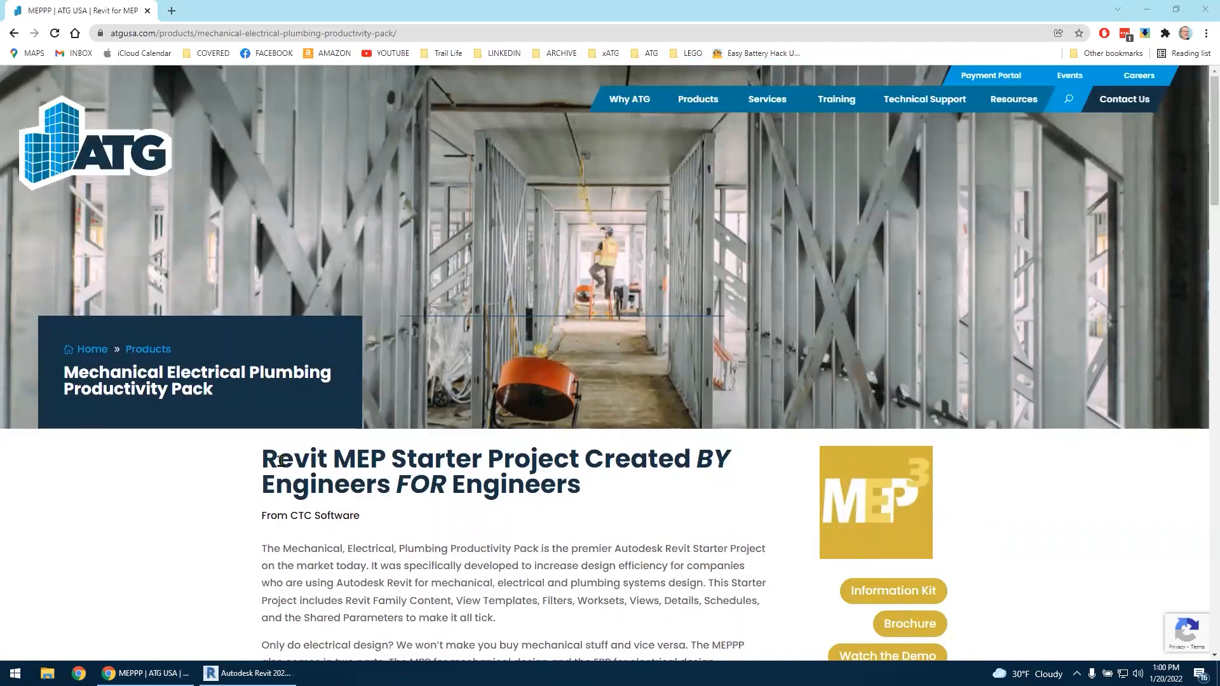
Highlight the page's main heading and the overview's "Built-in formulas to calculate MOCP, FLA, KVA, & more" text, and review the electrical key features
drag(262, 449, 639, 517)
click(638, 518)
scroll(397, 531, down, 9)
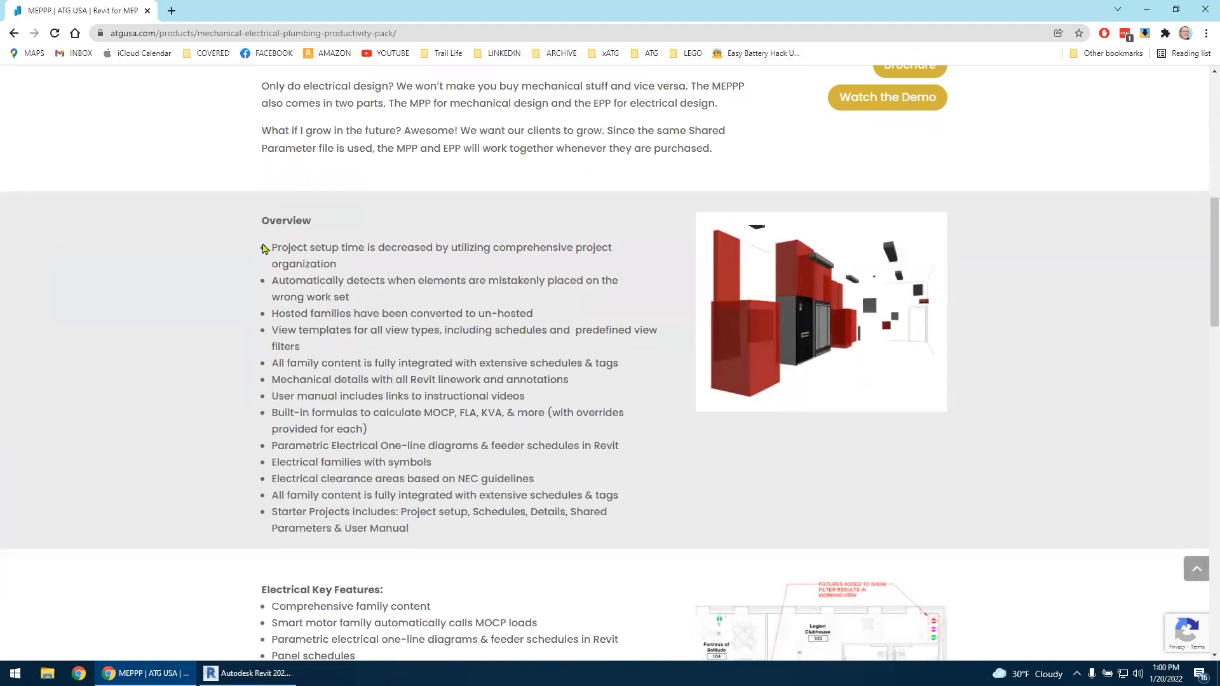
drag(272, 412, 547, 413)
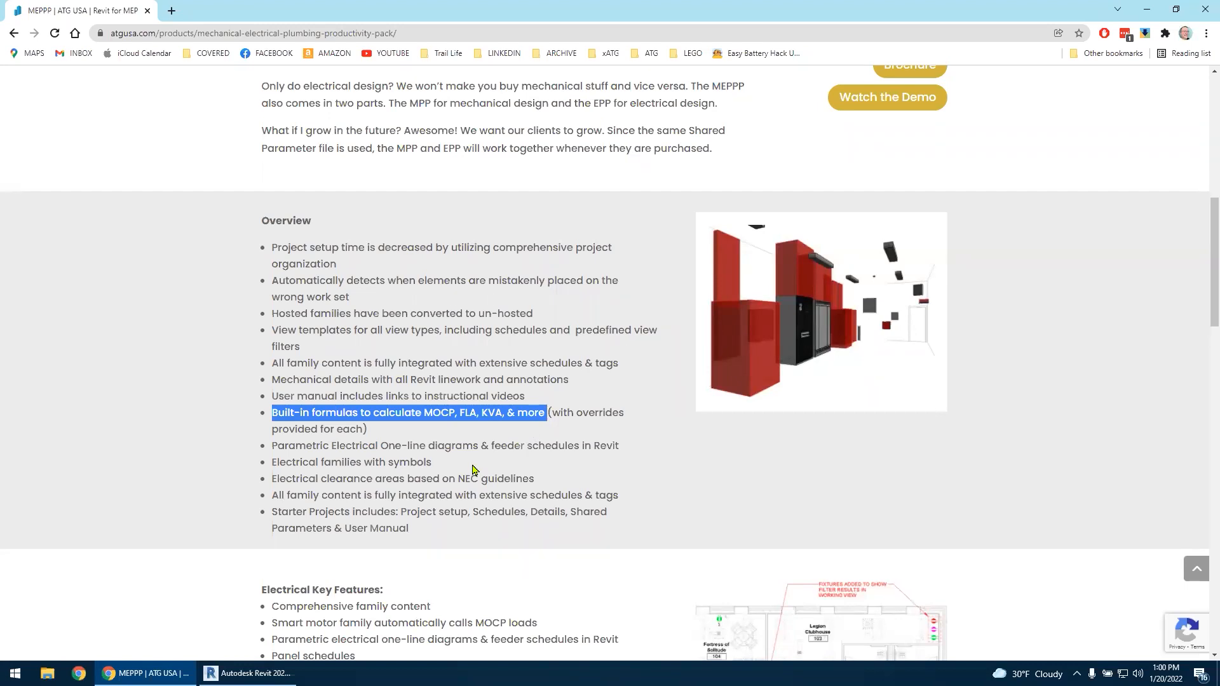
scroll(472, 469, down, 4)
click(484, 422)
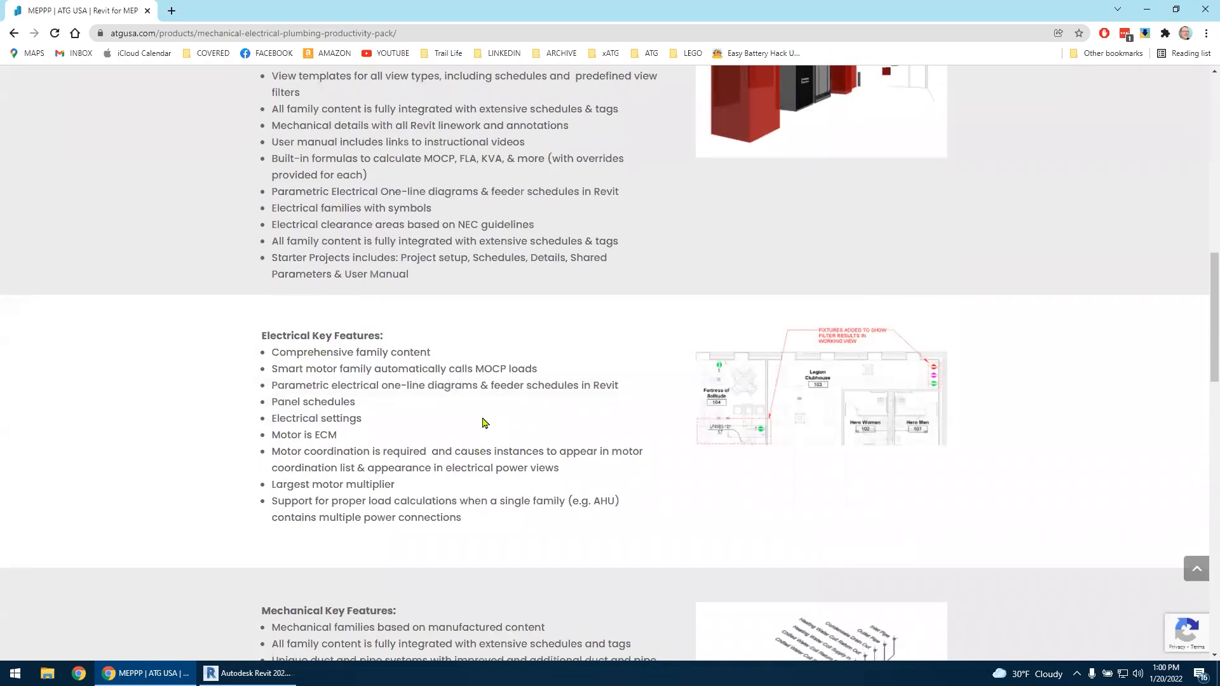
scroll(483, 421, up, 10)
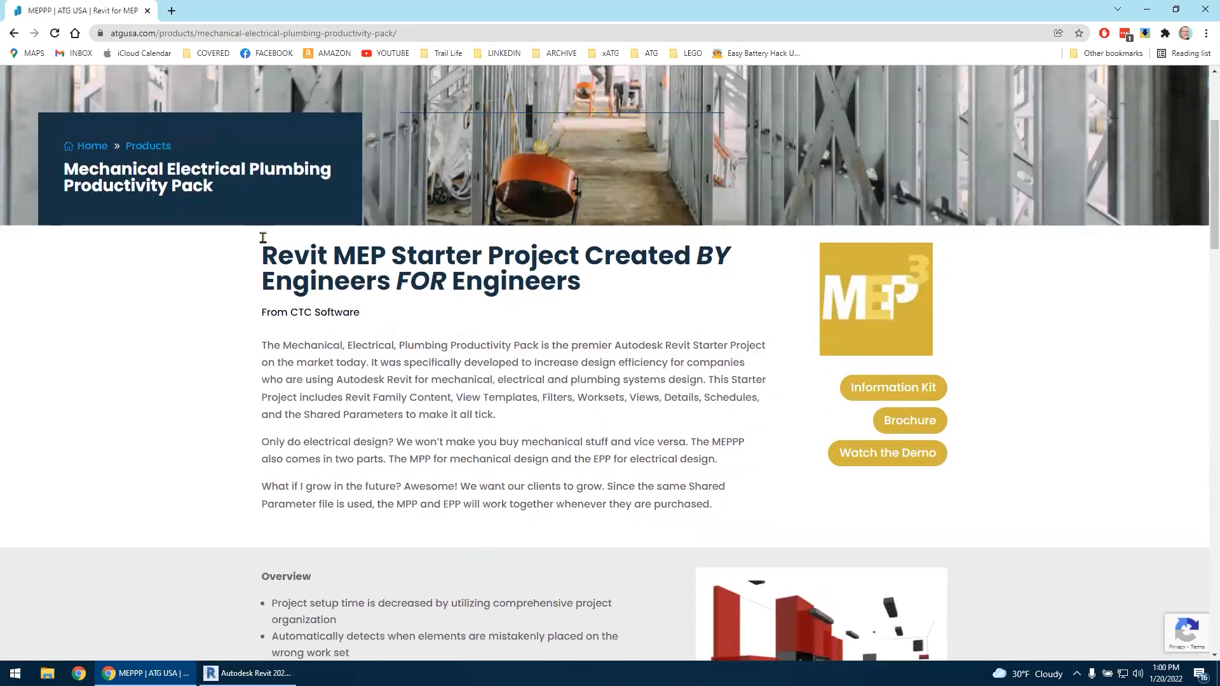
Examine the introduction of the product page and highlight the product part of its web address
scroll(502, 476, up, 3)
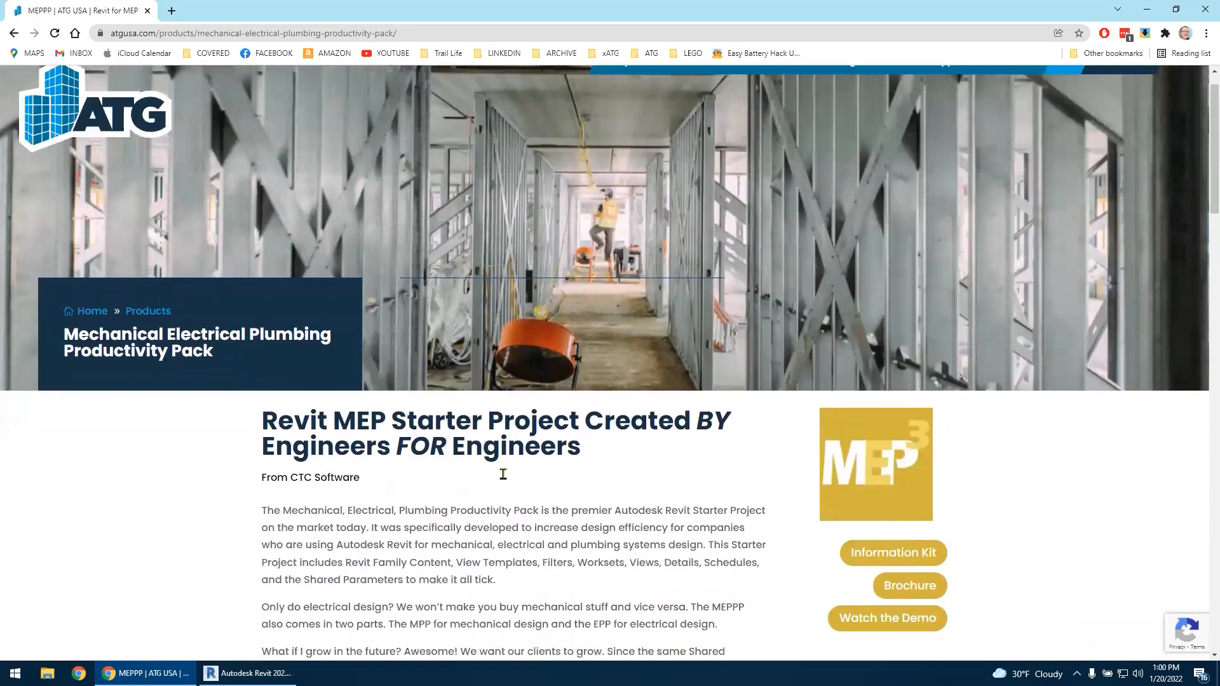
scroll(502, 480, down, 3)
double_click(120, 34)
drag(216, 34, 373, 34)
click(506, 339)
scroll(534, 342, up, 3)
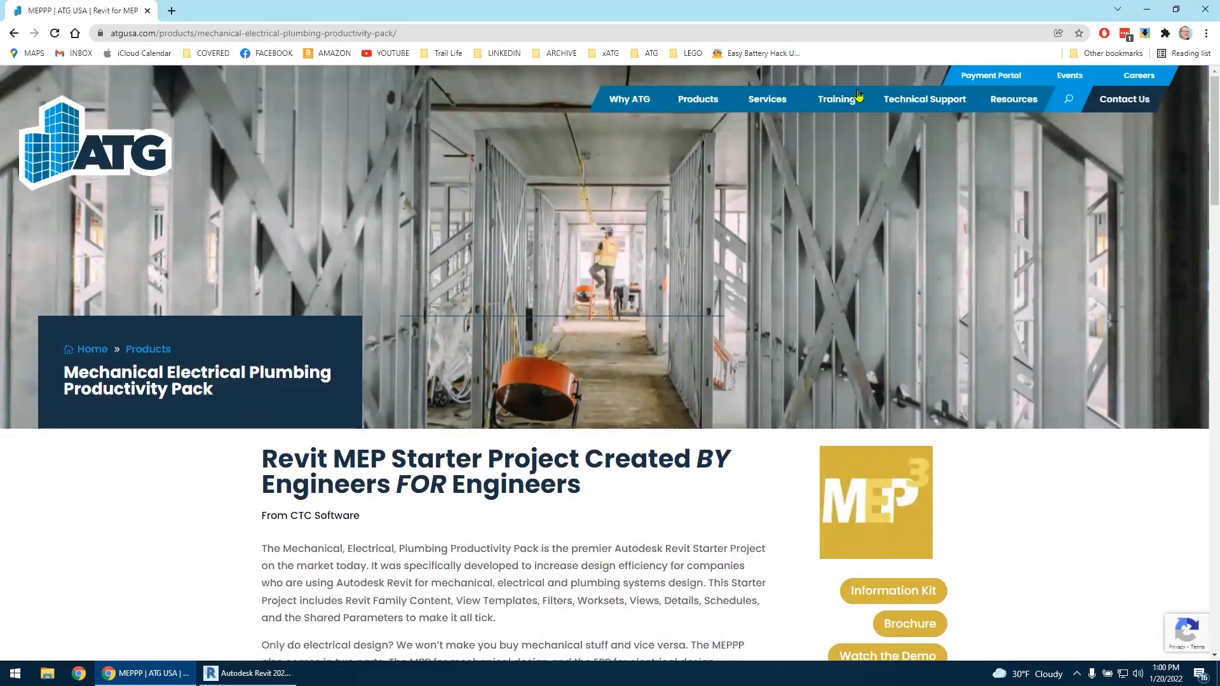
Look through the website's product categories and follow the Software entry
mouse_move(700, 102)
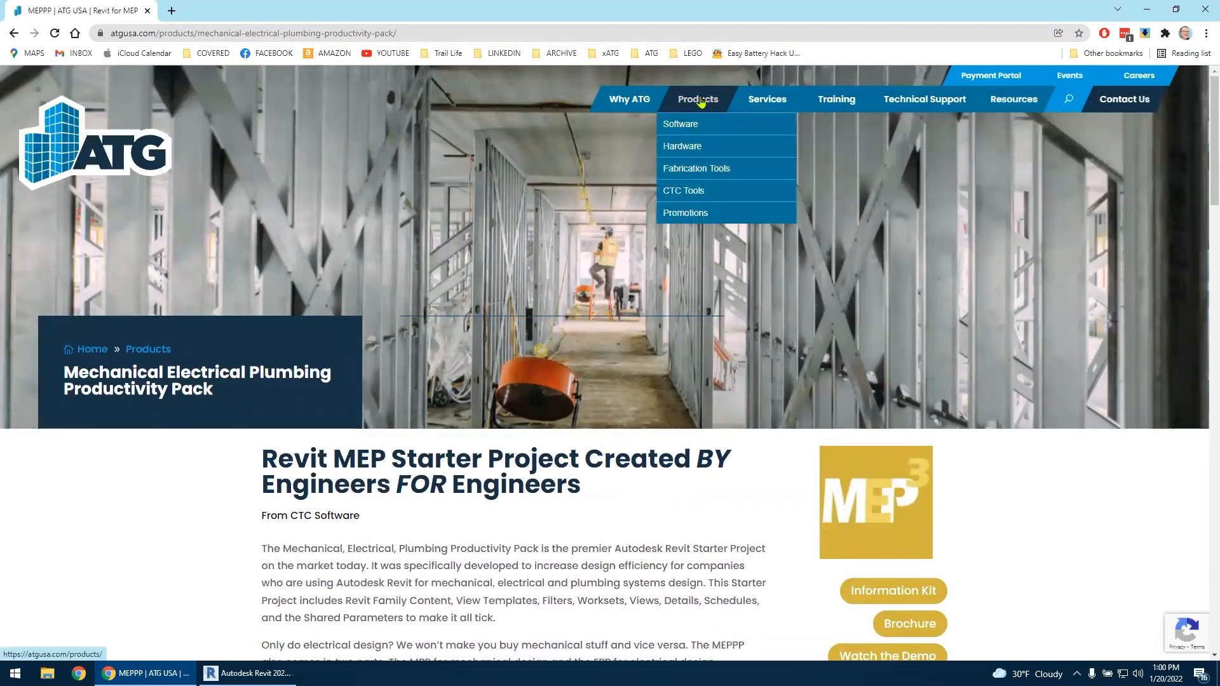
mouse_move(780, 129)
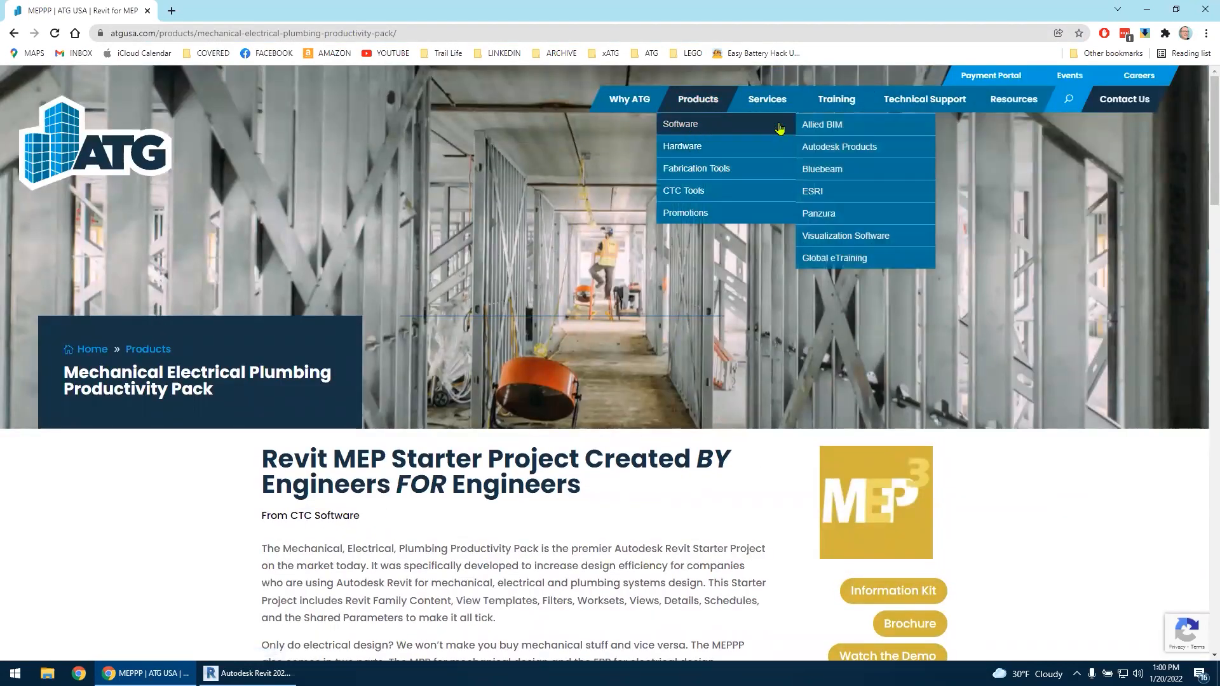
click(688, 129)
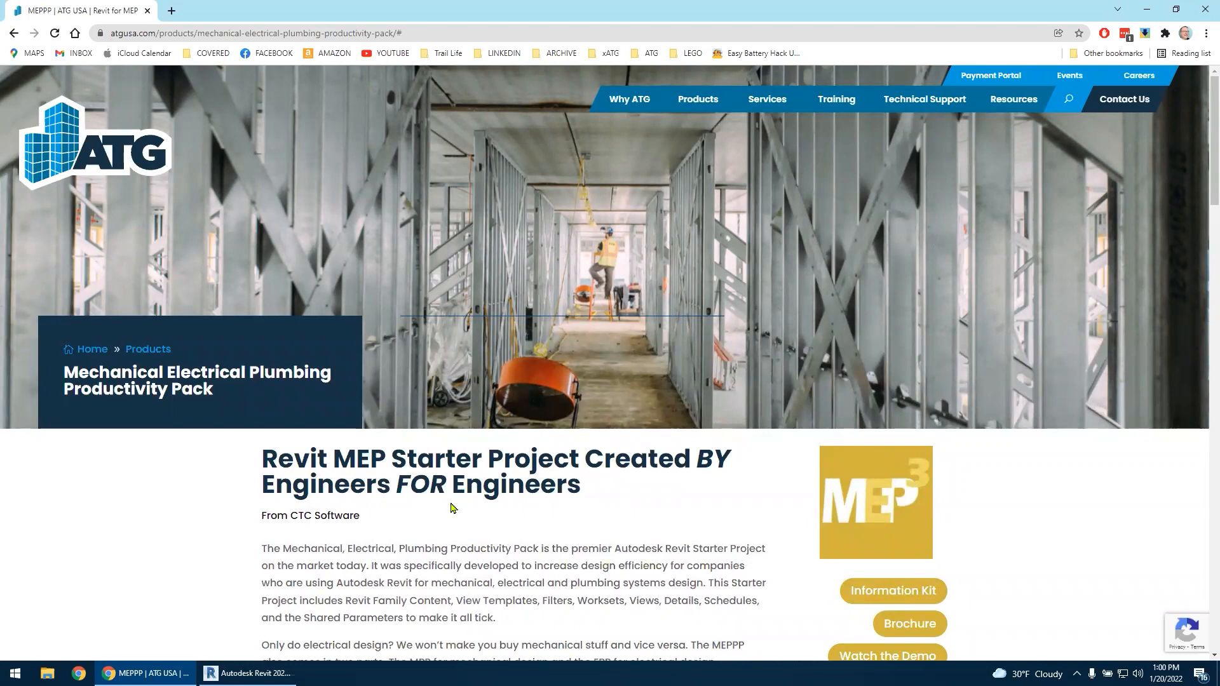
Switch to Revit and examine the whole SINGLE LINE sheet E109 with its titleblock and diagram
click(245, 668)
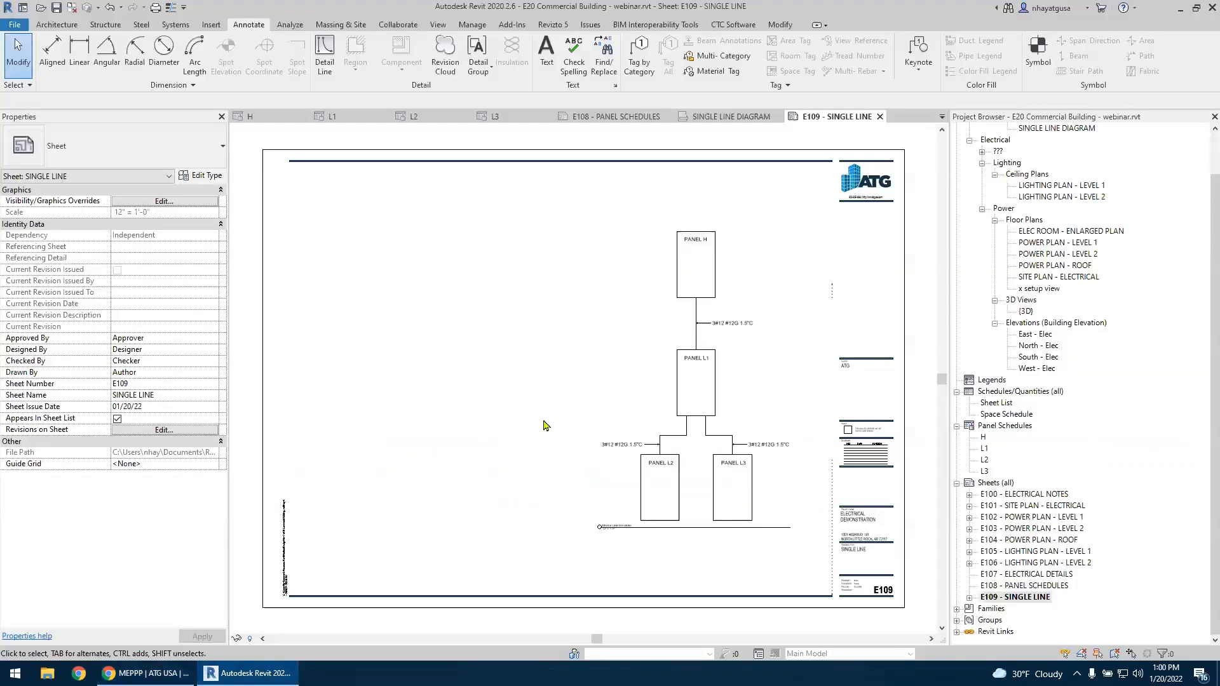
scroll(527, 440, up, 3)
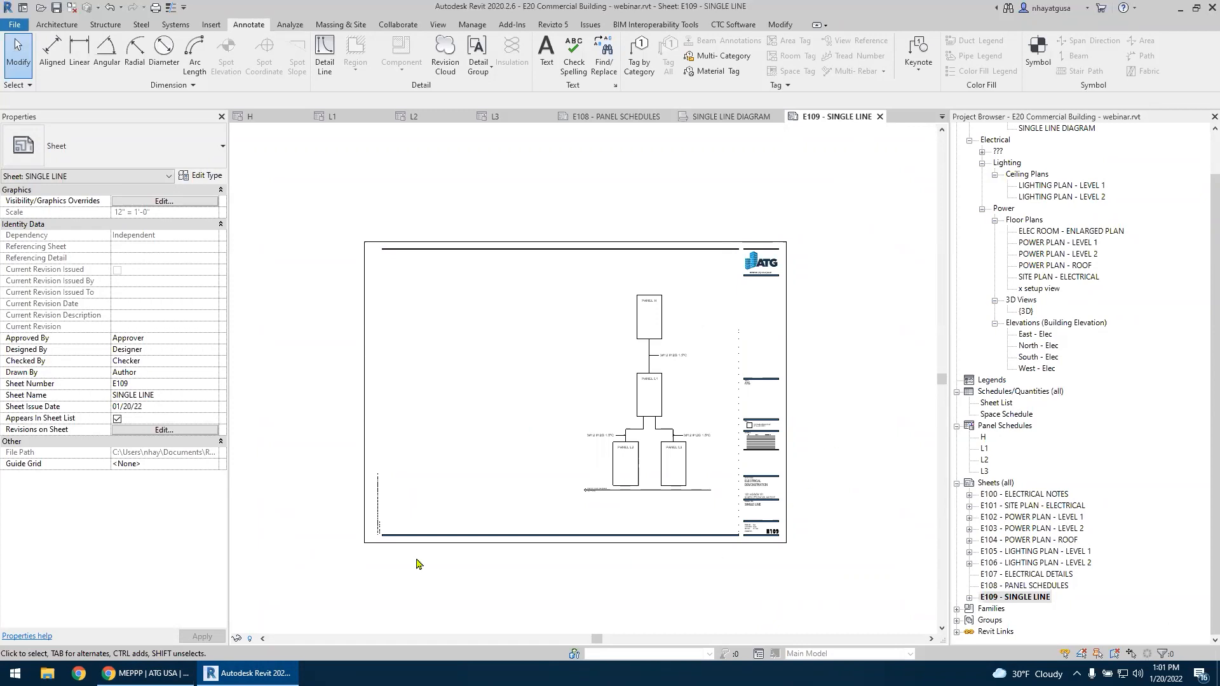
drag(337, 564, 327, 338)
Switch to Chrome, open the ATG Contact Us page and highlight the sales phone number beside the contact form
click(146, 672)
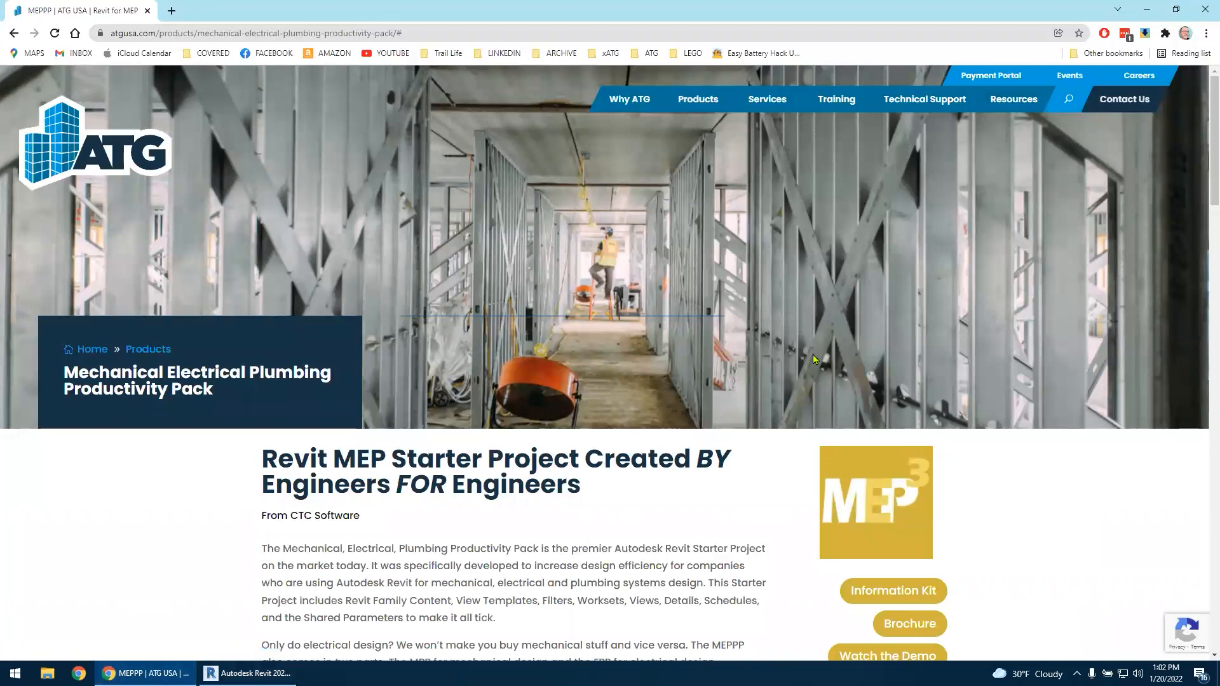
click(1142, 100)
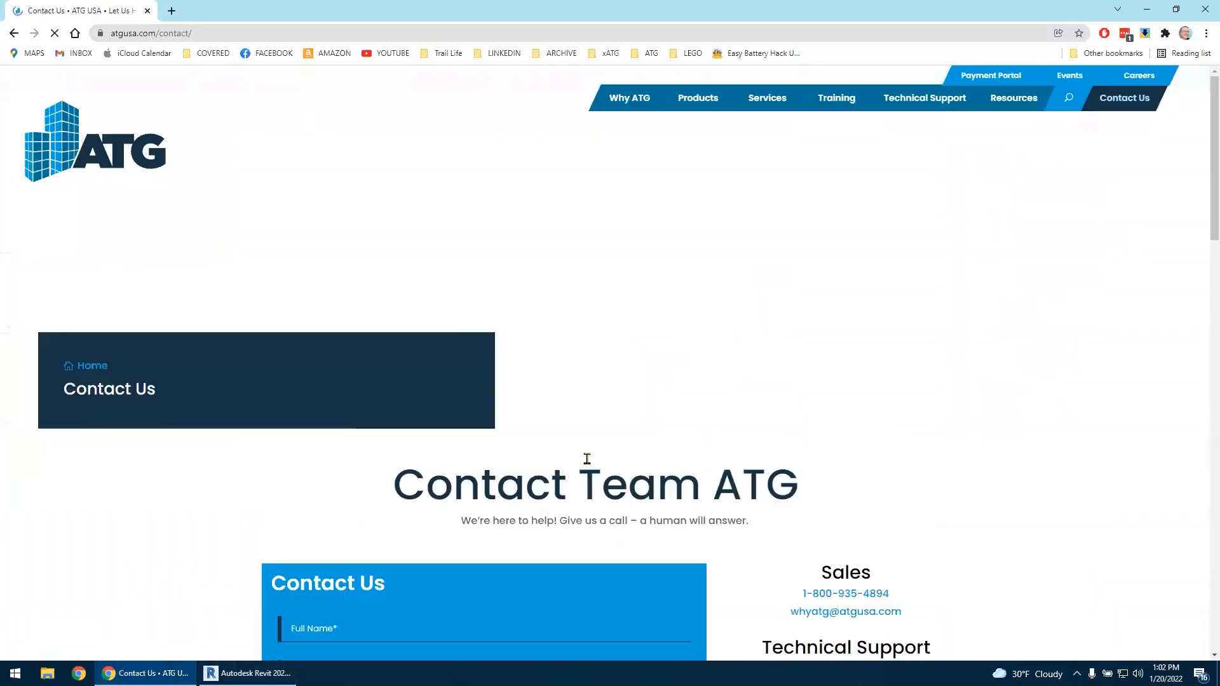
scroll(585, 461, down, 5)
scroll(587, 459, down, 3)
scroll(733, 488, up, 2)
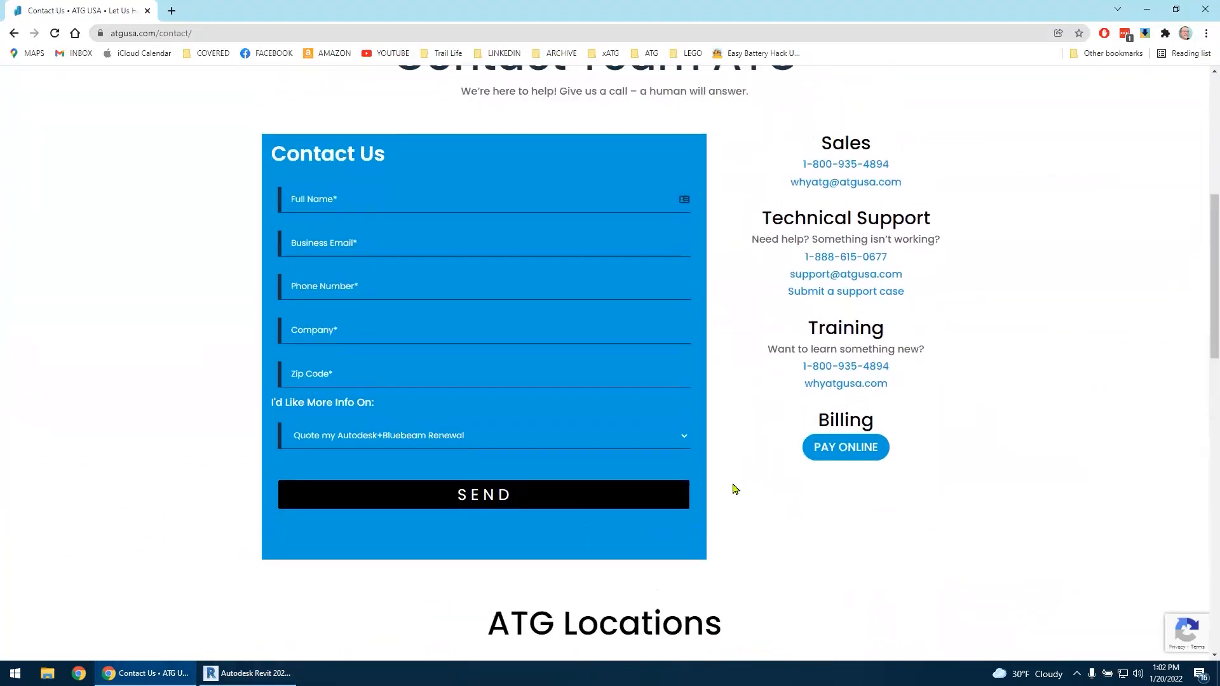
triple_click(859, 187)
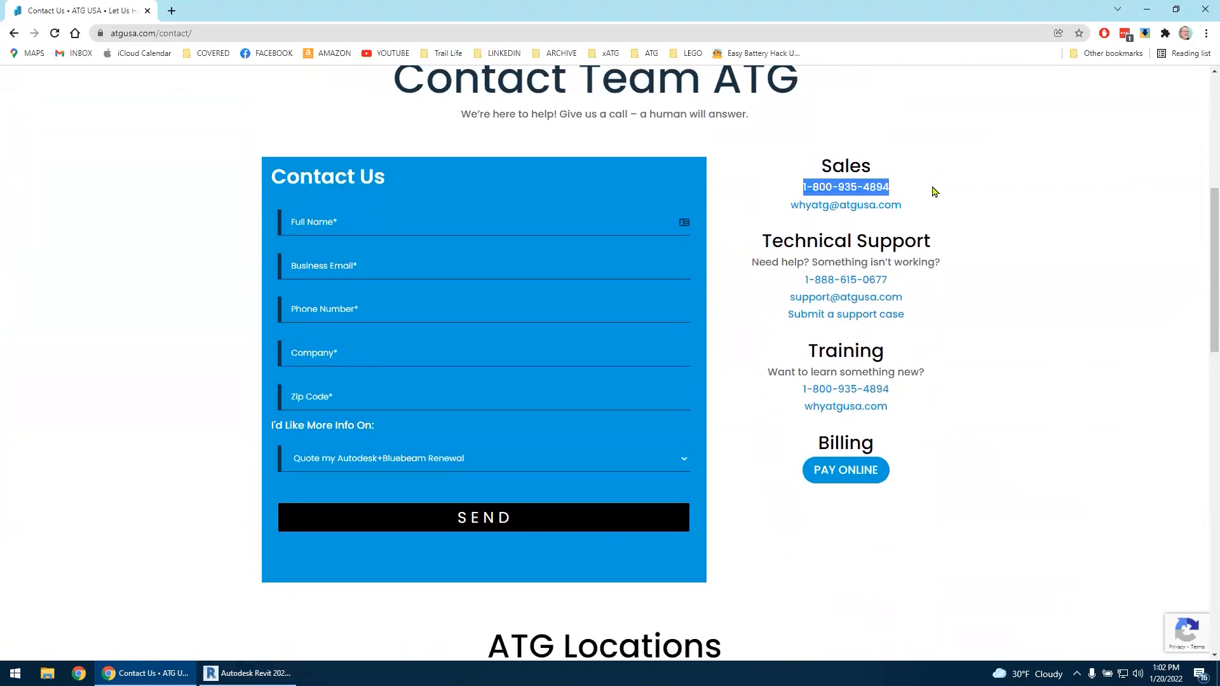
click(900, 209)
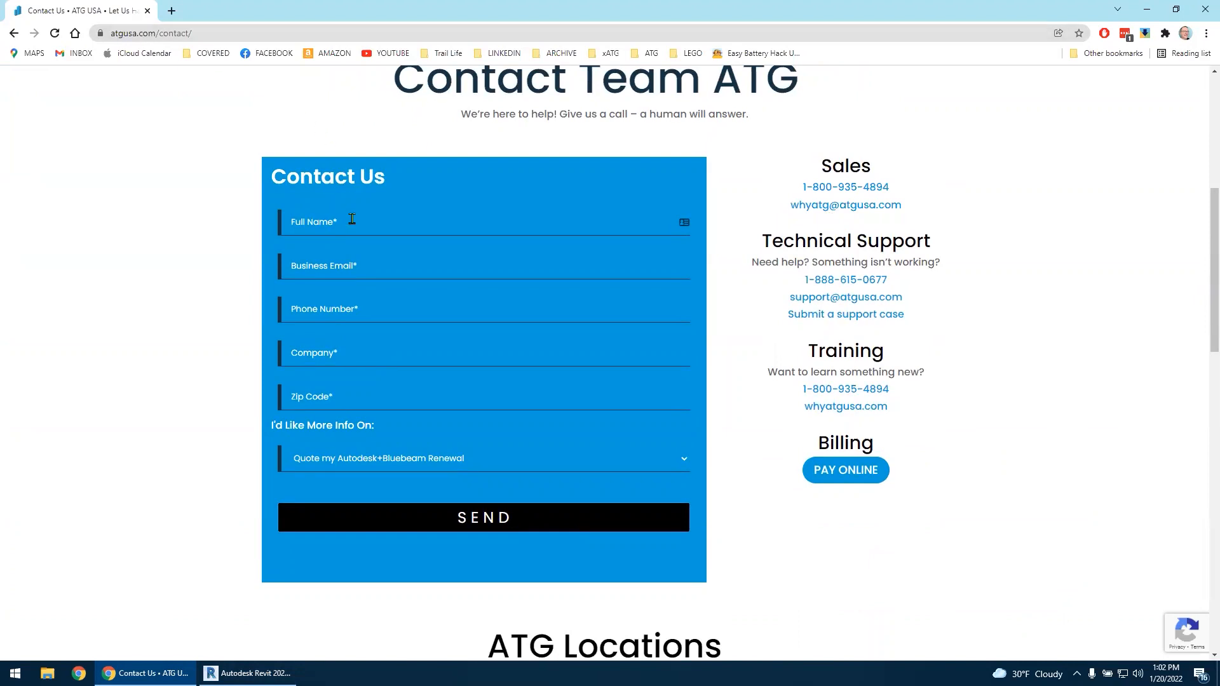